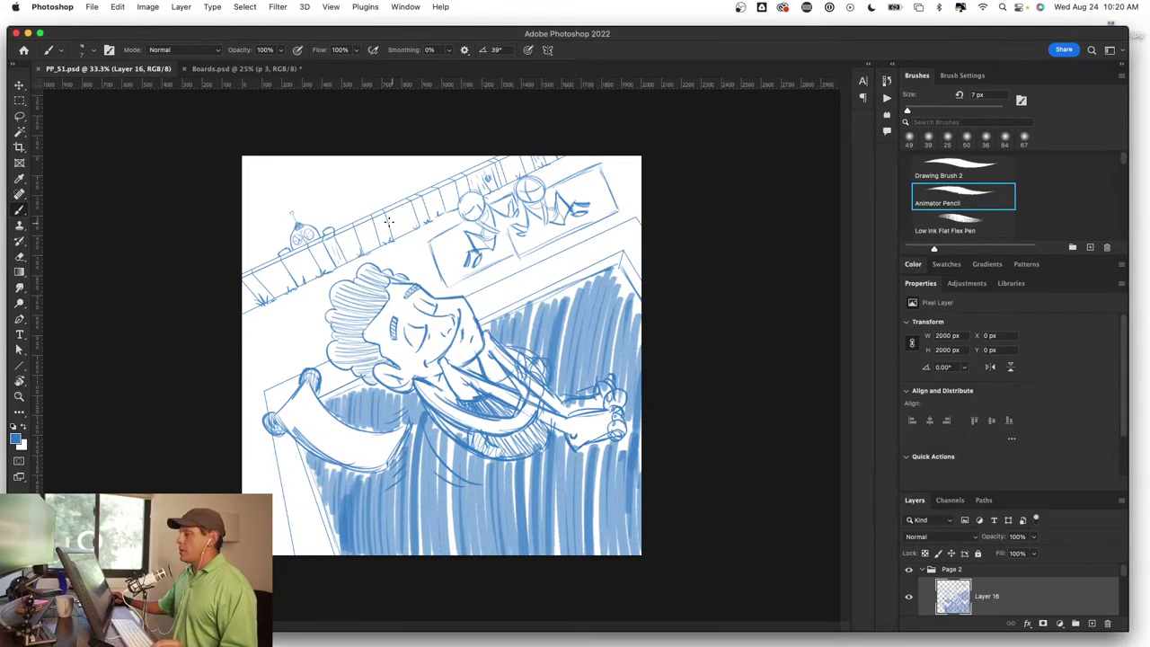
Step: Zoom in on the railing and robot, test a 29 px brush stroke, and undo it
key(z)
drag(388, 221, 441, 245)
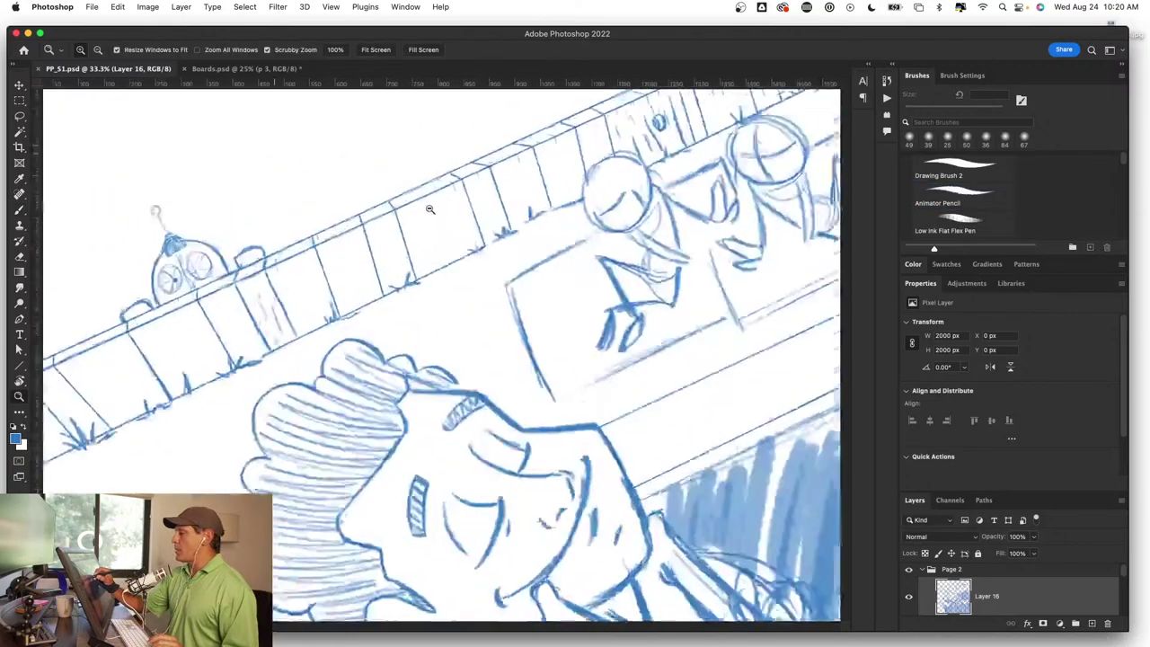
key(b)
scroll(518, 331, down, 3)
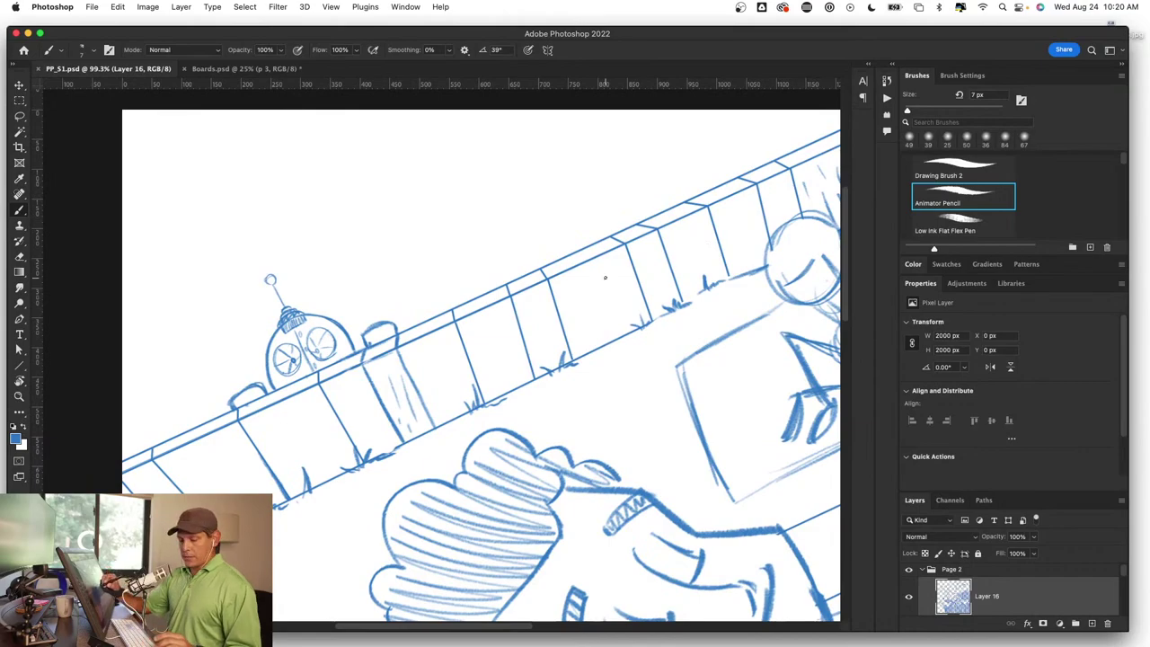
drag(339, 340, 378, 339)
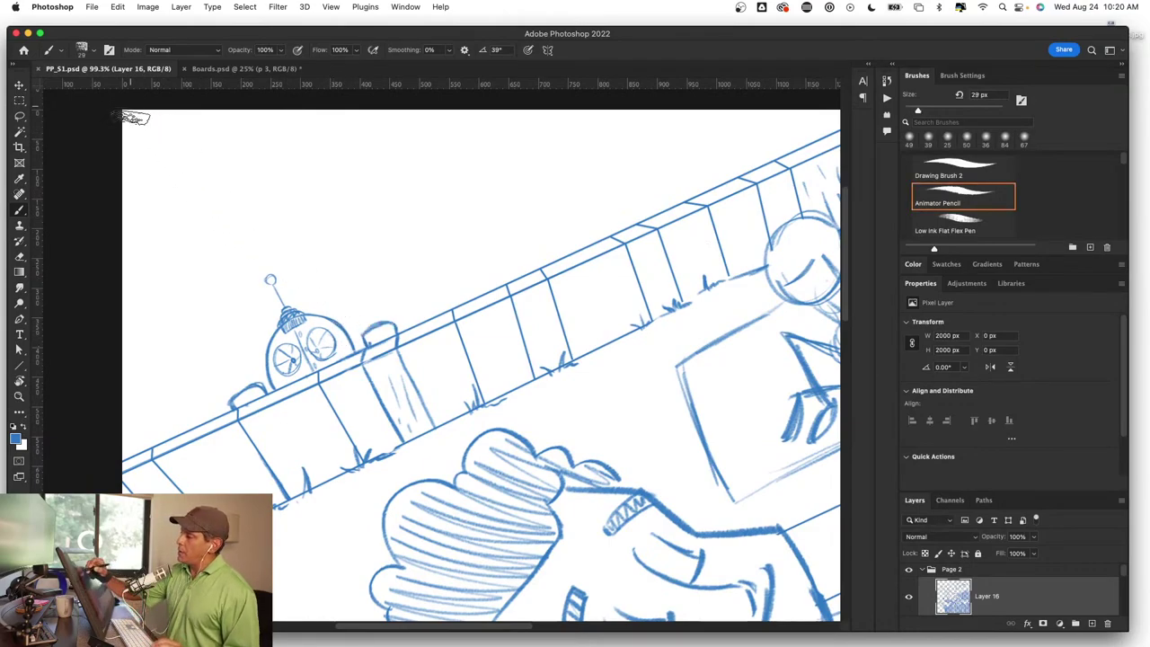
drag(142, 115, 135, 246)
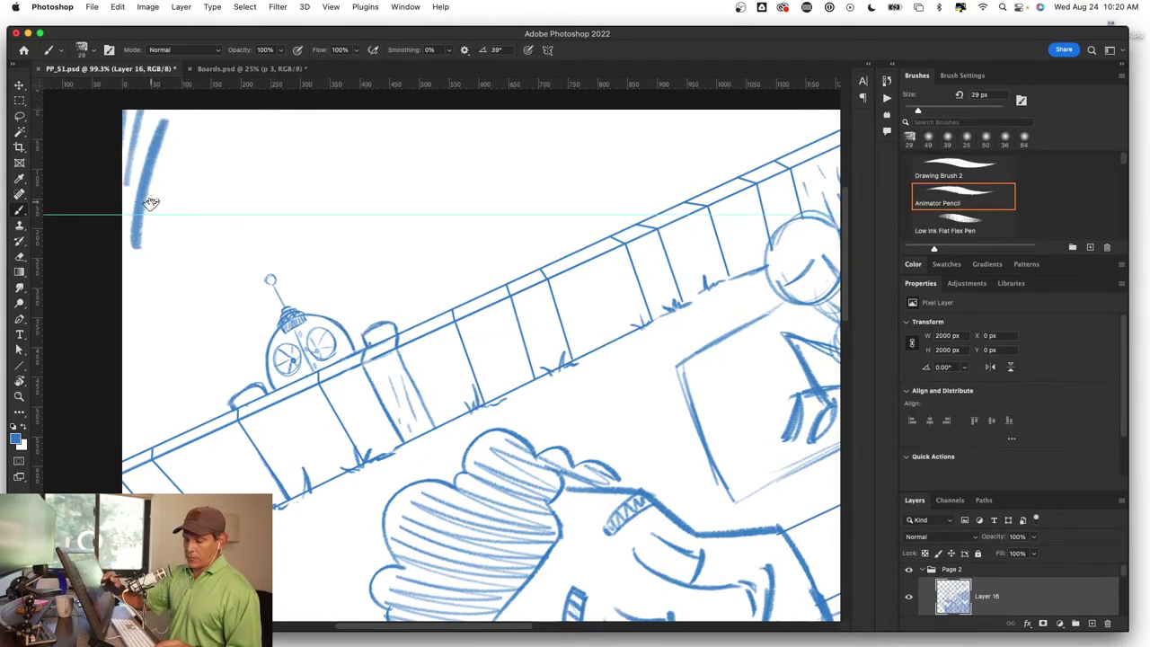
key(ctrl+z)
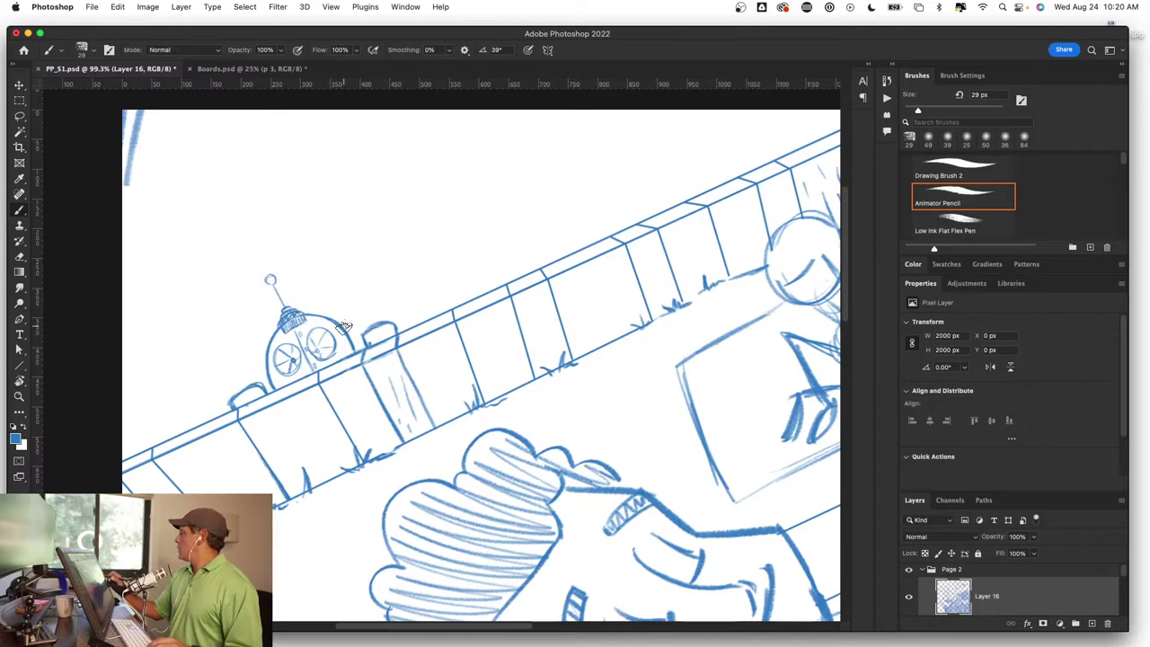
Step: Try the curly hair 1 brush with a test stroke, then undo the test strokes
scroll(1124, 163, down, 3)
scroll(1123, 165, down, 3)
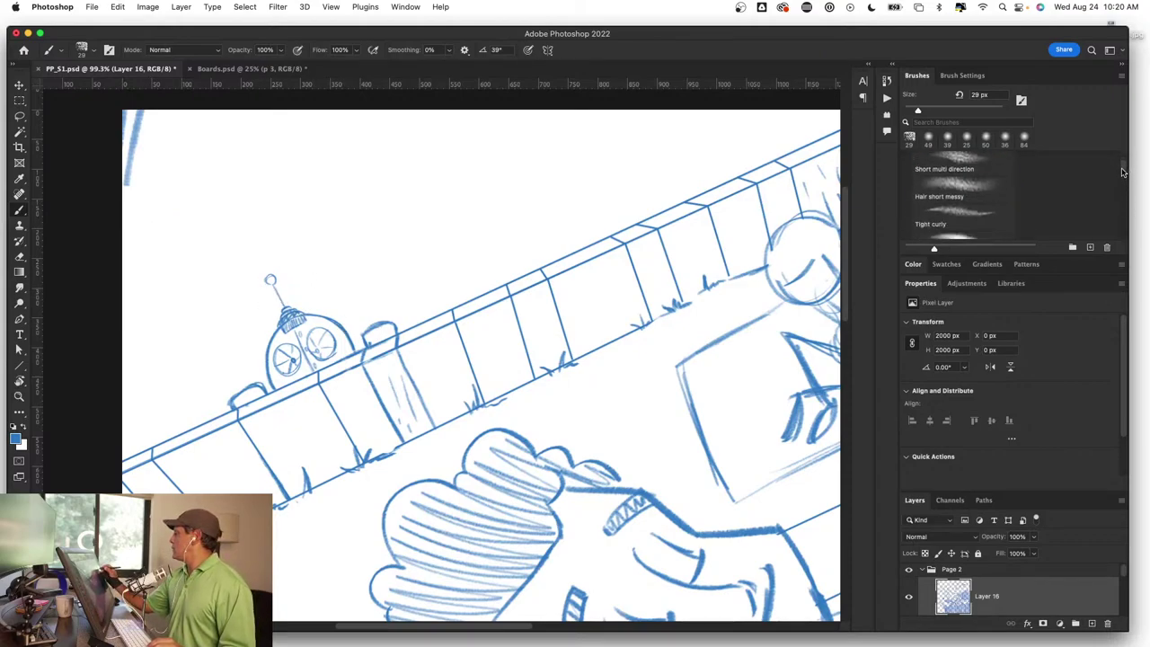
scroll(1123, 167, down, 3)
scroll(1122, 168, down, 3)
scroll(1122, 168, up, 3)
scroll(1121, 167, up, 3)
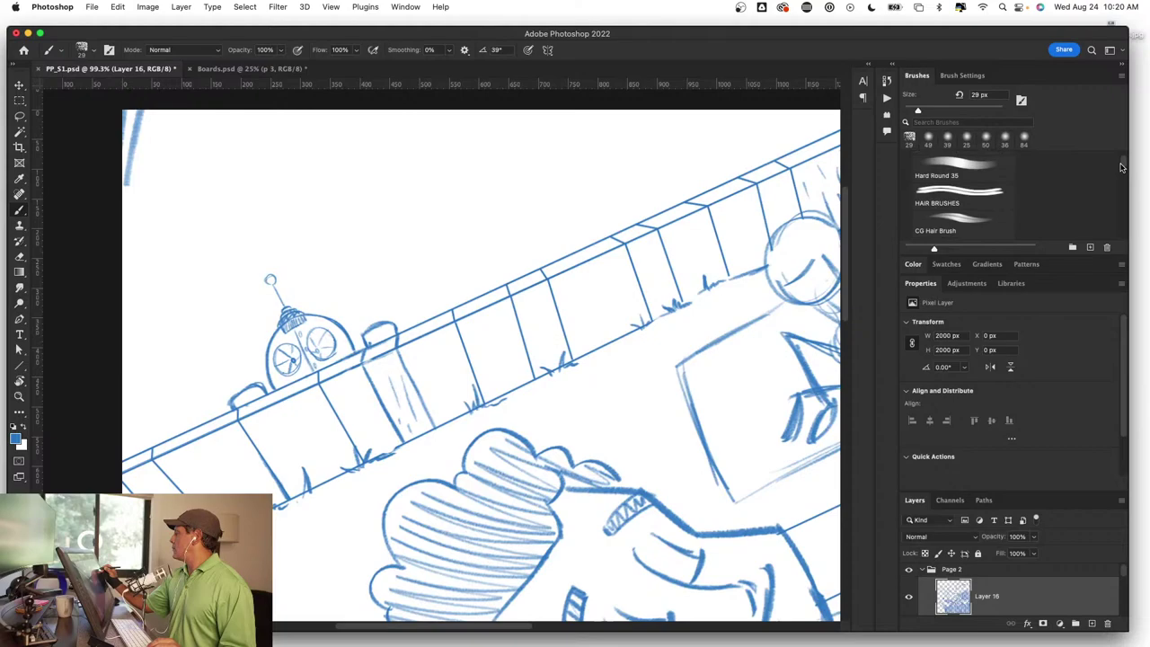
scroll(1121, 166, up, 3)
scroll(1120, 165, up, 3)
scroll(1120, 166, up, 2)
scroll(1119, 165, up, 2)
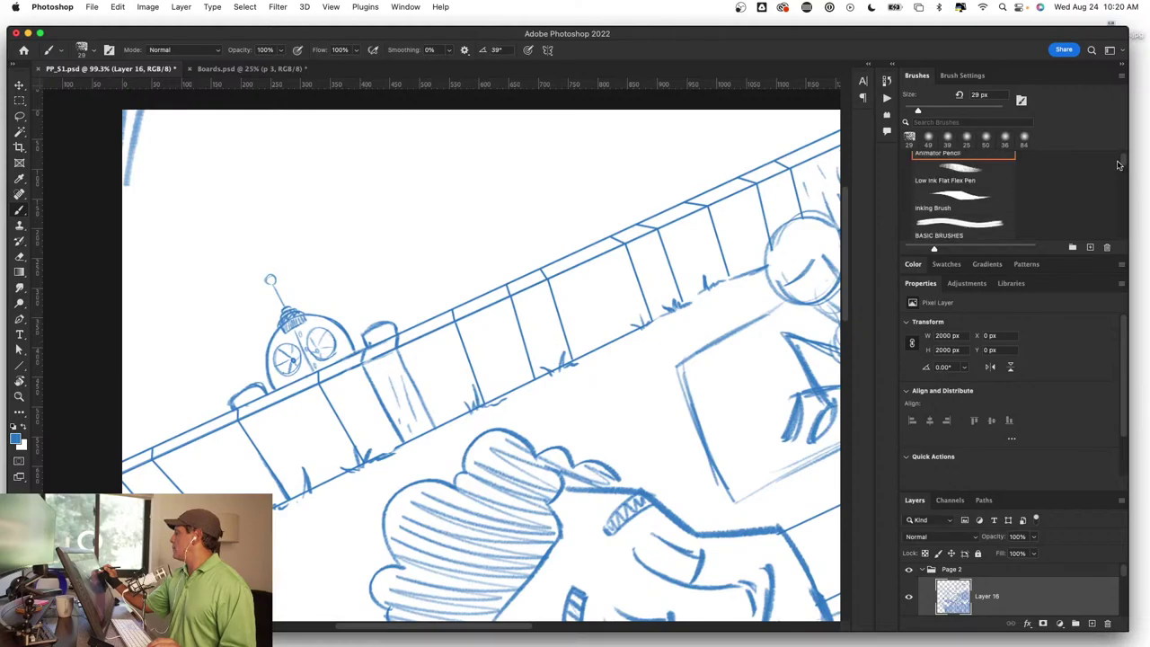
scroll(1118, 165, up, 2)
scroll(1118, 165, down, 1)
scroll(1117, 165, down, 2)
scroll(1117, 167, down, 2)
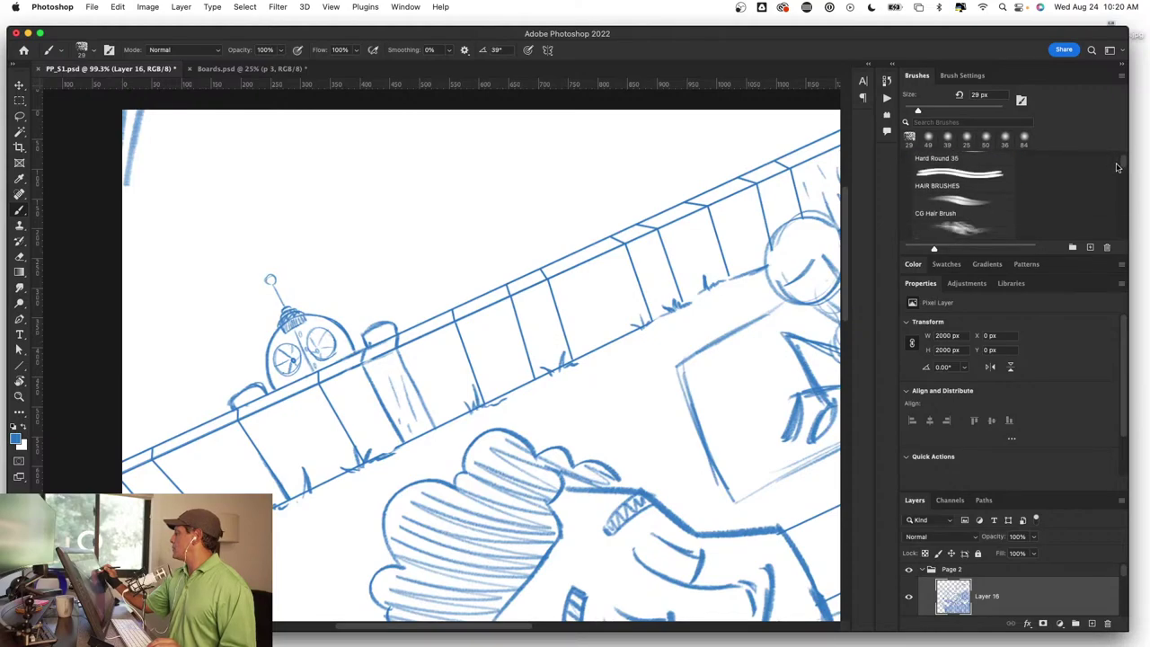
scroll(1117, 169, down, 2)
scroll(1117, 171, down, 2)
scroll(1117, 170, up, 2)
scroll(1107, 174, up, 1)
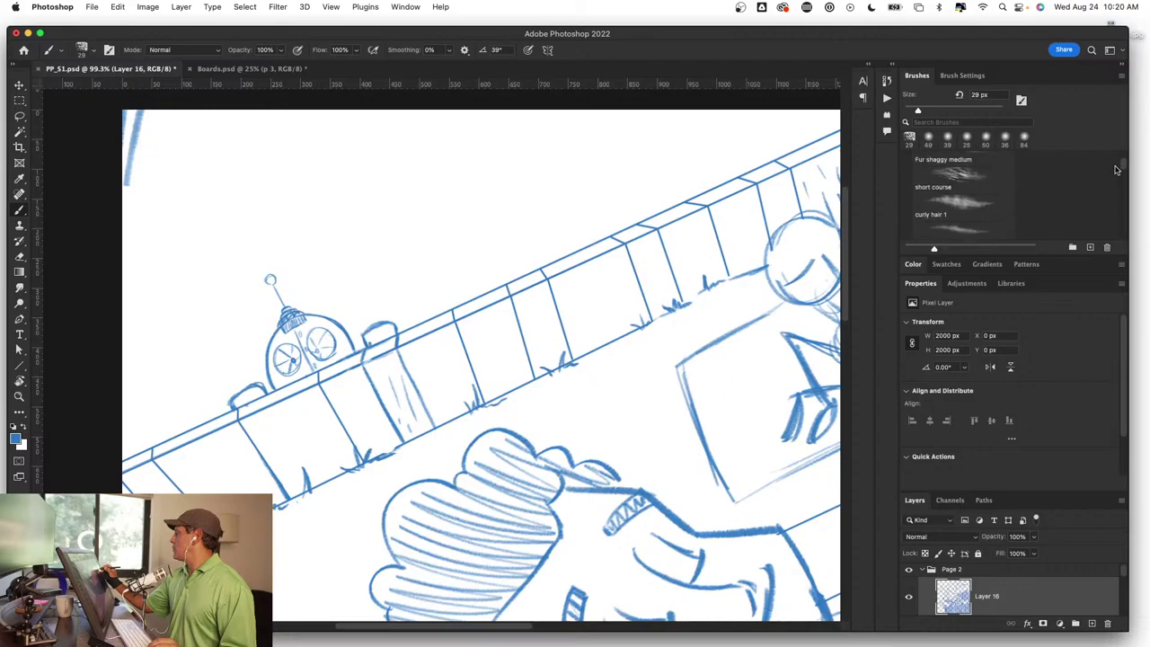
scroll(1095, 178, up, 2)
scroll(1082, 182, up, 2)
click(975, 214)
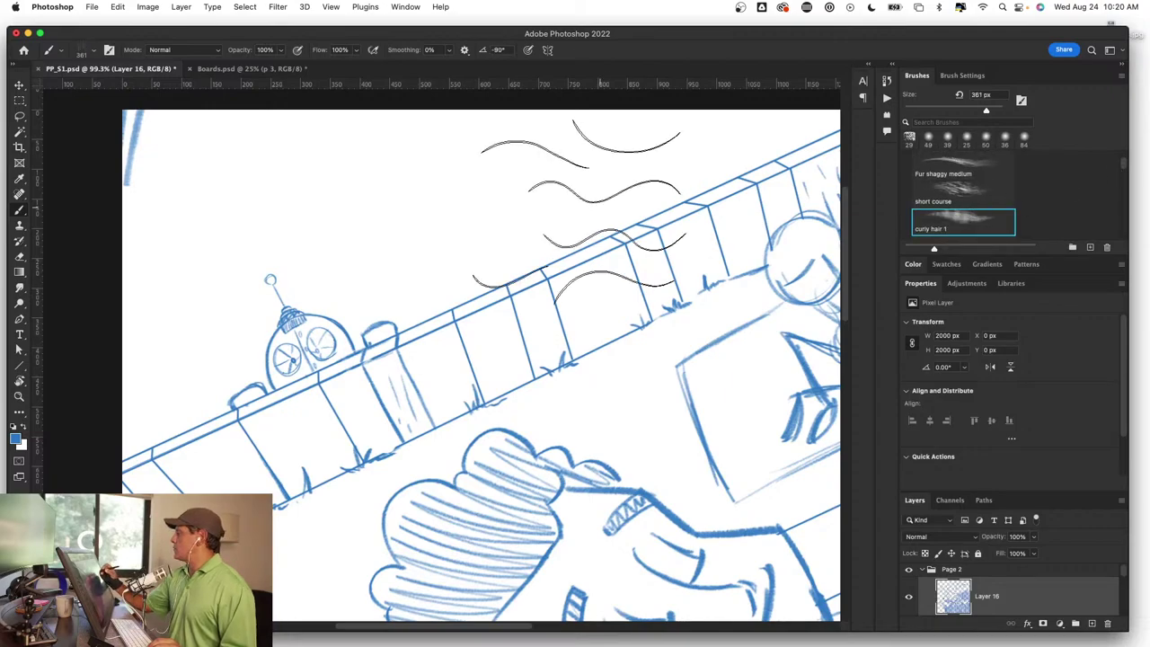
mouse_move(485, 170)
mouse_down()
mouse_move(395, 189)
mouse_move(503, 188)
mouse_up()
key(super+z)
key(super+z)
key(super+z)
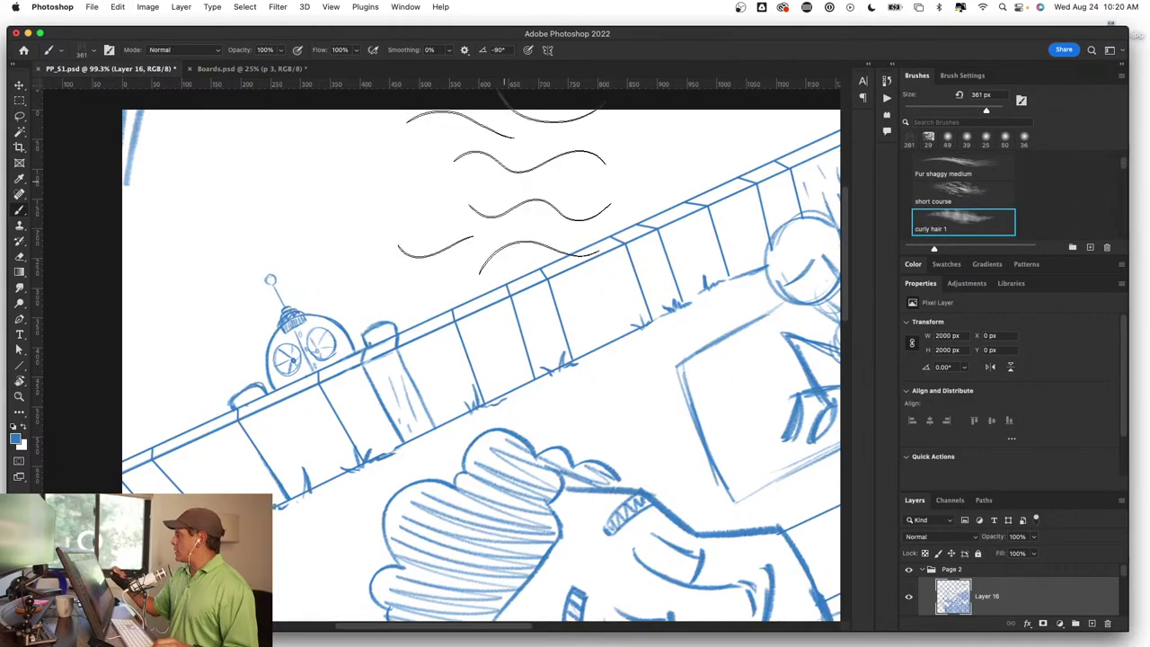
key(super+z)
key(super+z)
Step: Select the Hard Round 35 brush preset
scroll(1105, 167, up, 2)
scroll(1068, 166, up, 2)
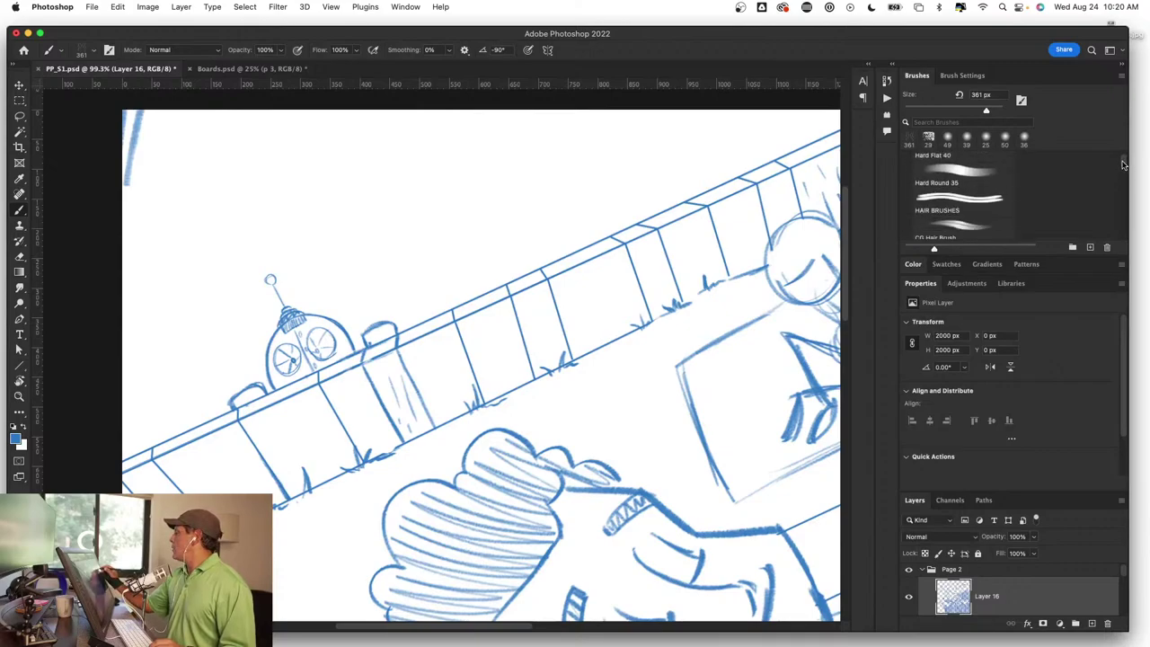
scroll(1033, 165, up, 2)
scroll(1005, 165, up, 2)
click(1000, 164)
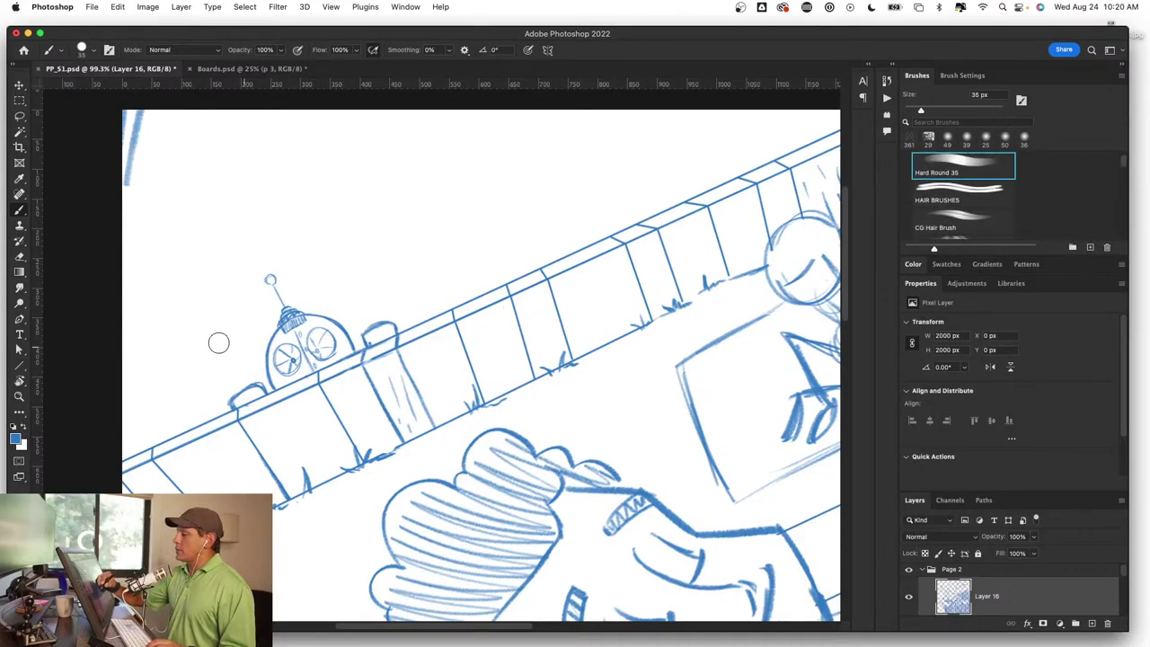
Step: Paint light-blue sky strokes at the upper left with an 86 px brush, fit the view, and save
drag(176, 328, 189, 323)
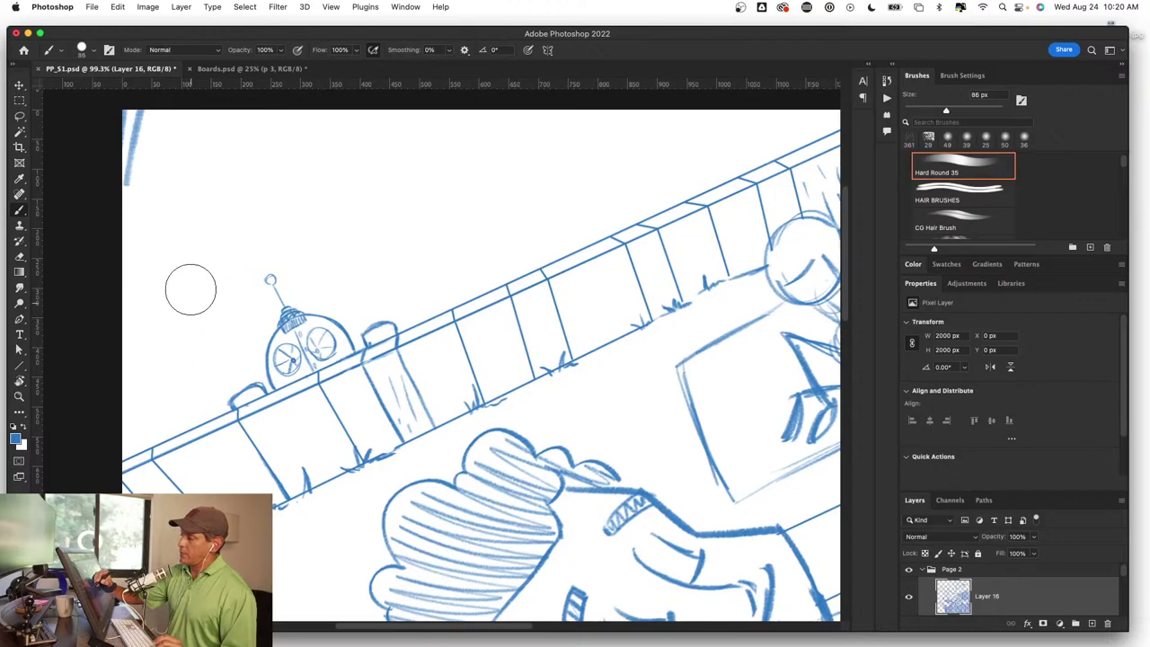
mouse_move(193, 180)
mouse_down()
mouse_move(179, 276)
mouse_move(139, 209)
mouse_move(153, 308)
mouse_move(141, 410)
mouse_move(194, 369)
mouse_move(252, 359)
mouse_move(176, 329)
mouse_move(254, 320)
mouse_move(192, 185)
mouse_move(252, 174)
mouse_move(362, 301)
mouse_move(275, 141)
mouse_move(442, 117)
mouse_move(465, 174)
mouse_move(506, 198)
mouse_move(418, 282)
mouse_move(519, 261)
mouse_move(744, 141)
mouse_move(770, 115)
mouse_move(611, 134)
mouse_move(482, 117)
mouse_up()
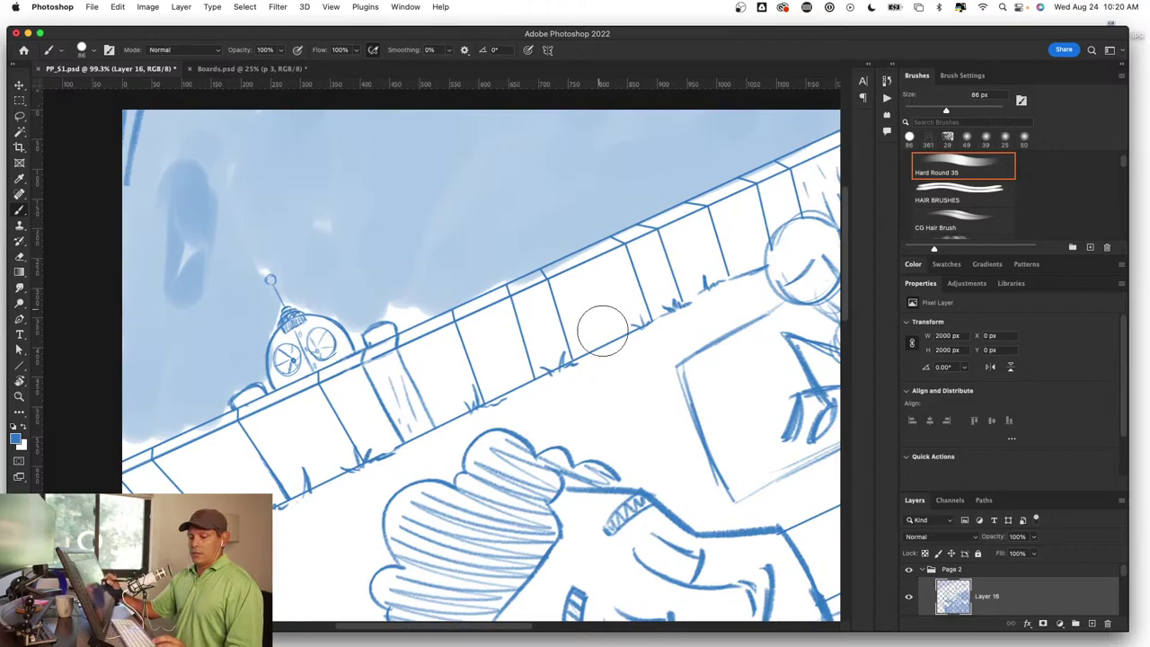
key(z)
key(ctrl+0)
key(ctrl+plus)
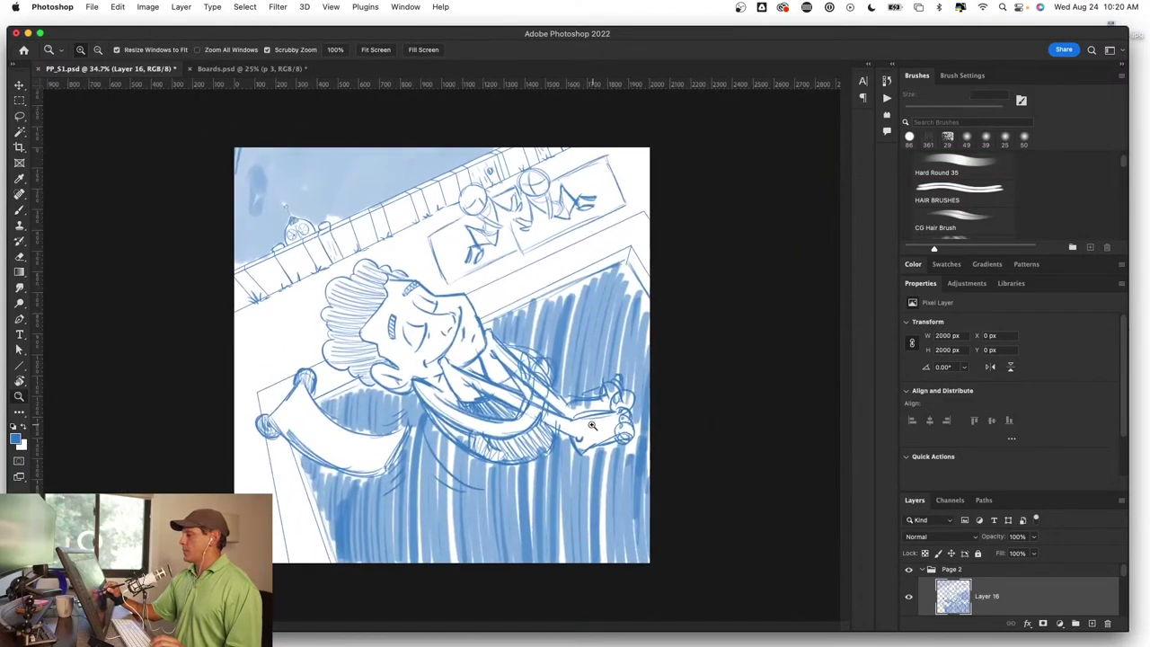
key(b)
key(ctrl+s)
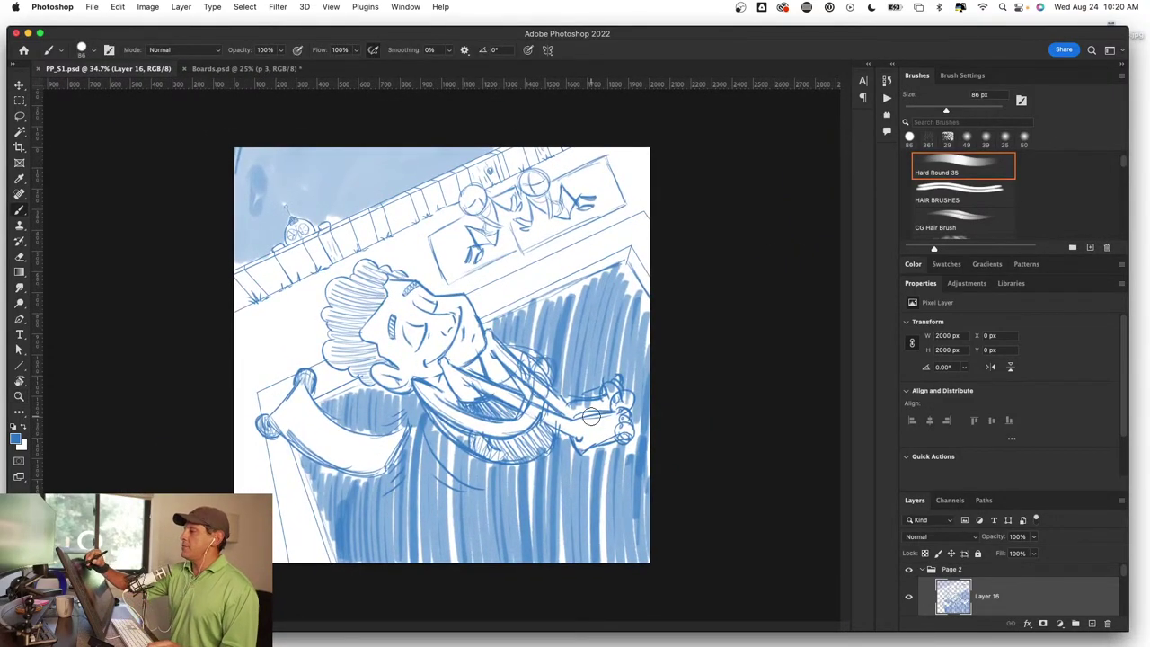
Step: In Boards.psd, move the pasted sketch into the top-left panel and zoom in on it
click(267, 70)
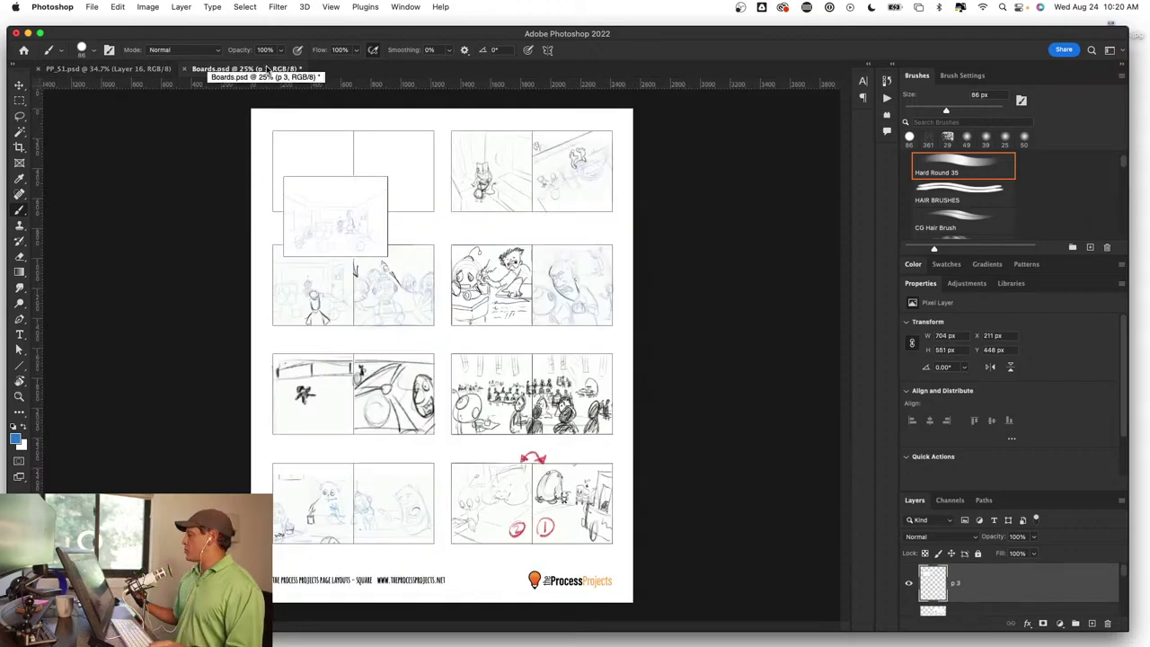
key(v)
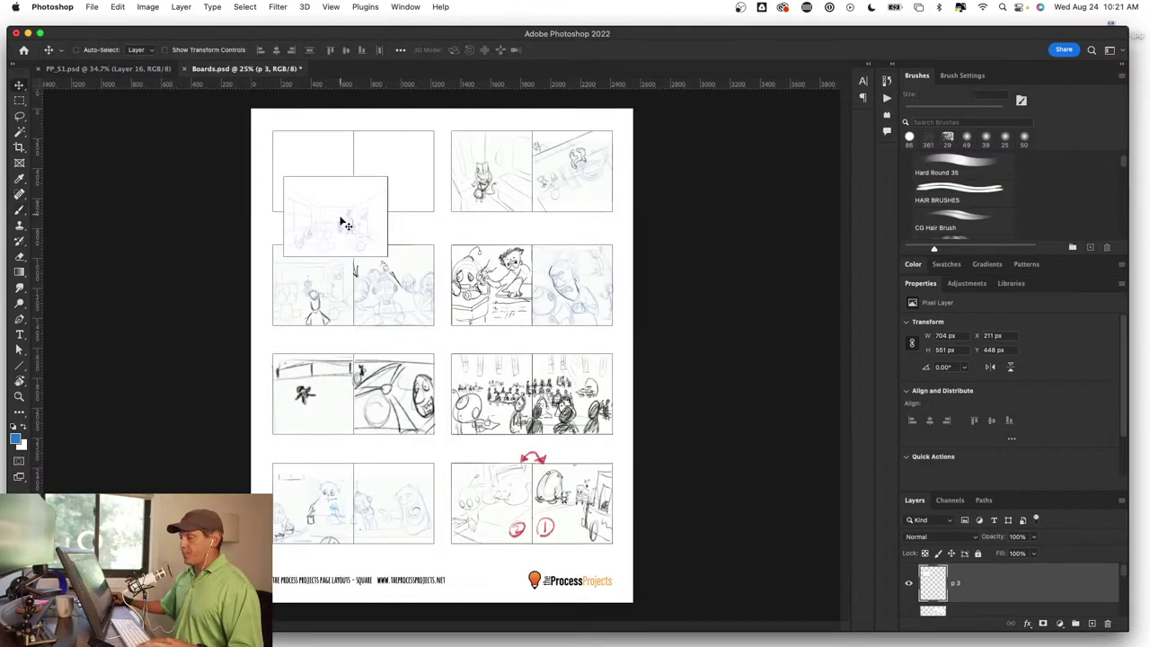
drag(346, 240, 340, 215)
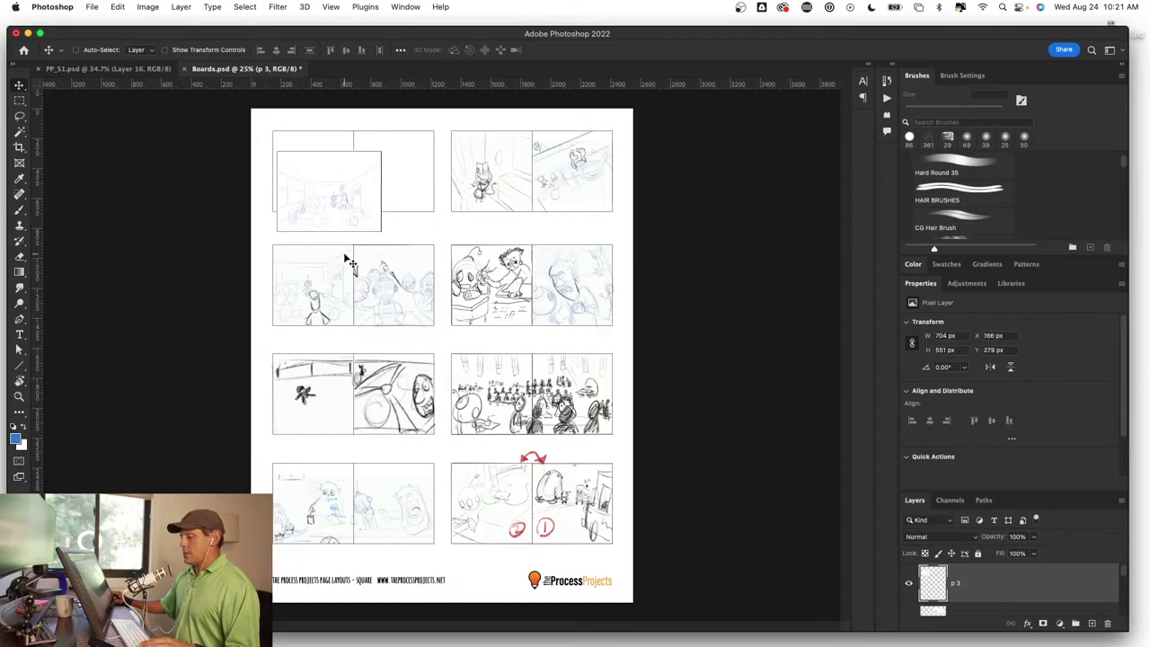
key(z)
drag(315, 302, 377, 326)
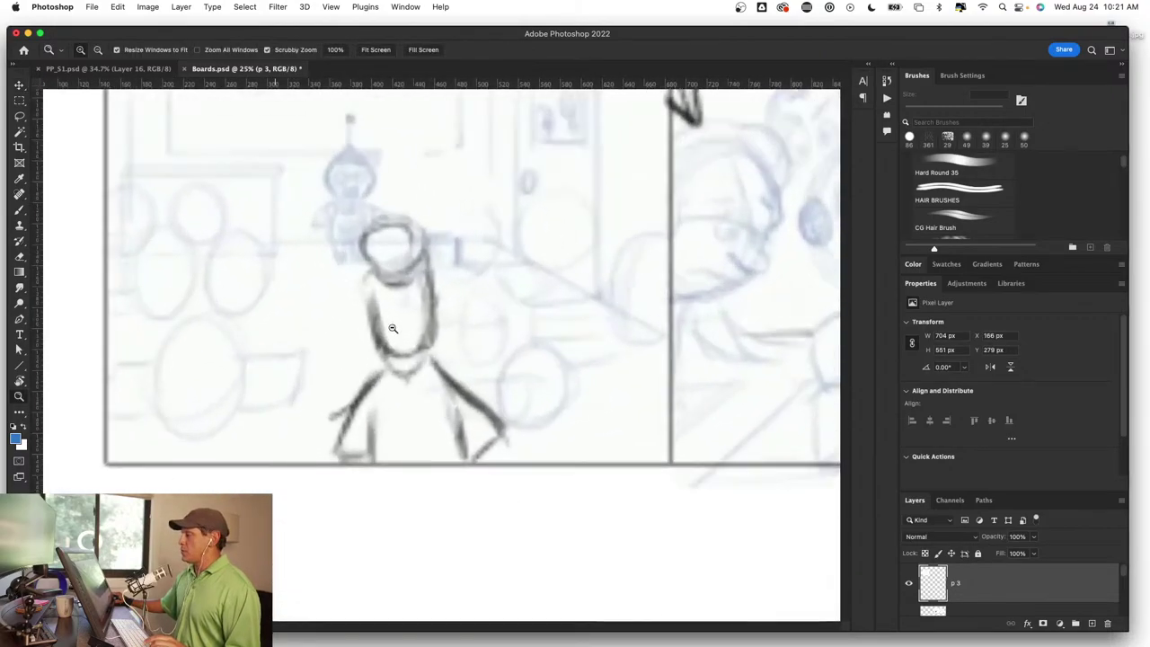
Step: Choose the Animator Pencil brush at 7 px from MyBrushSet
scroll(369, 347, up, 3)
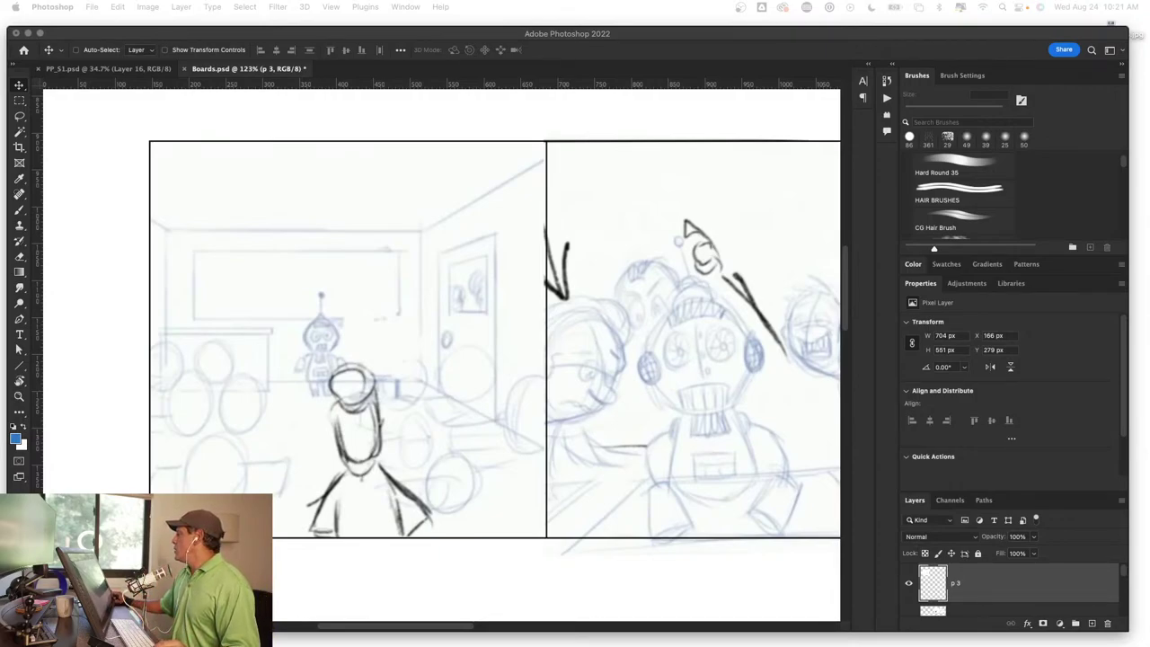
scroll(992, 191, up, 2)
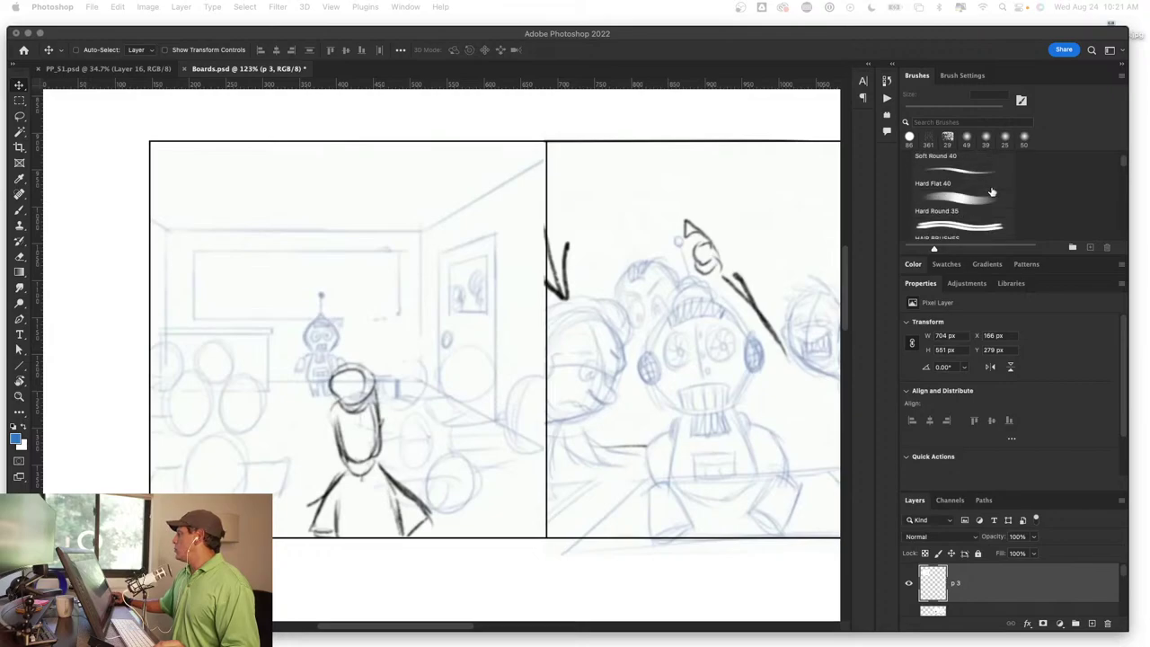
scroll(991, 191, up, 2)
scroll(991, 191, up, 2)
scroll(992, 191, up, 1)
scroll(991, 192, up, 1)
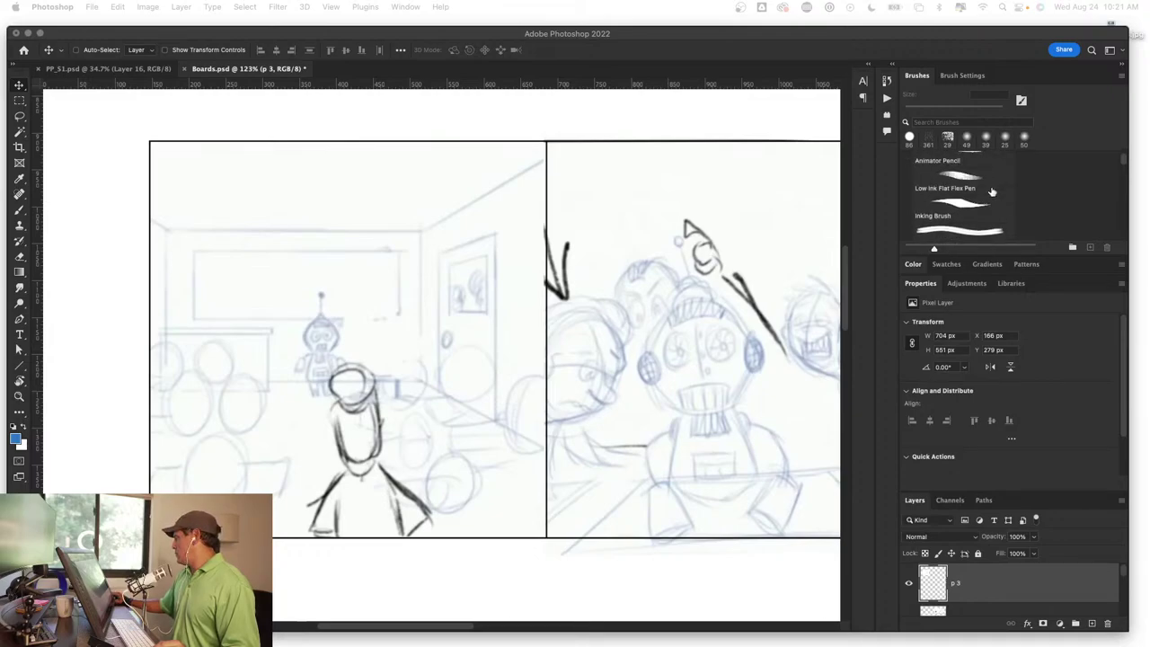
scroll(991, 191, up, 1)
scroll(991, 192, up, 1)
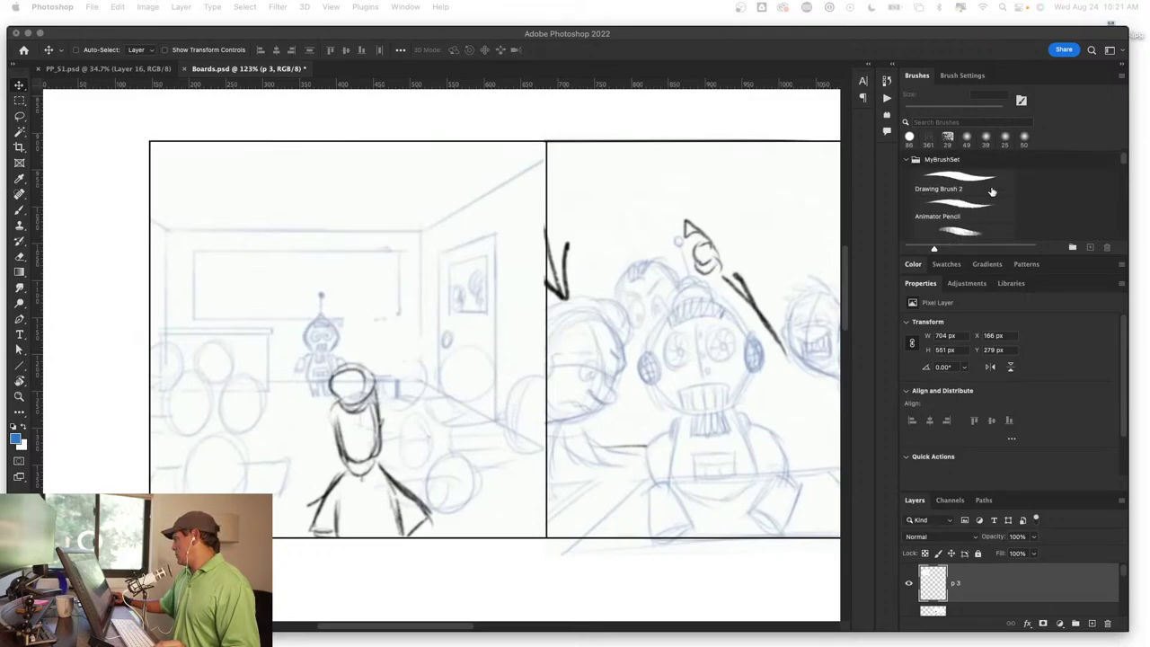
click(964, 232)
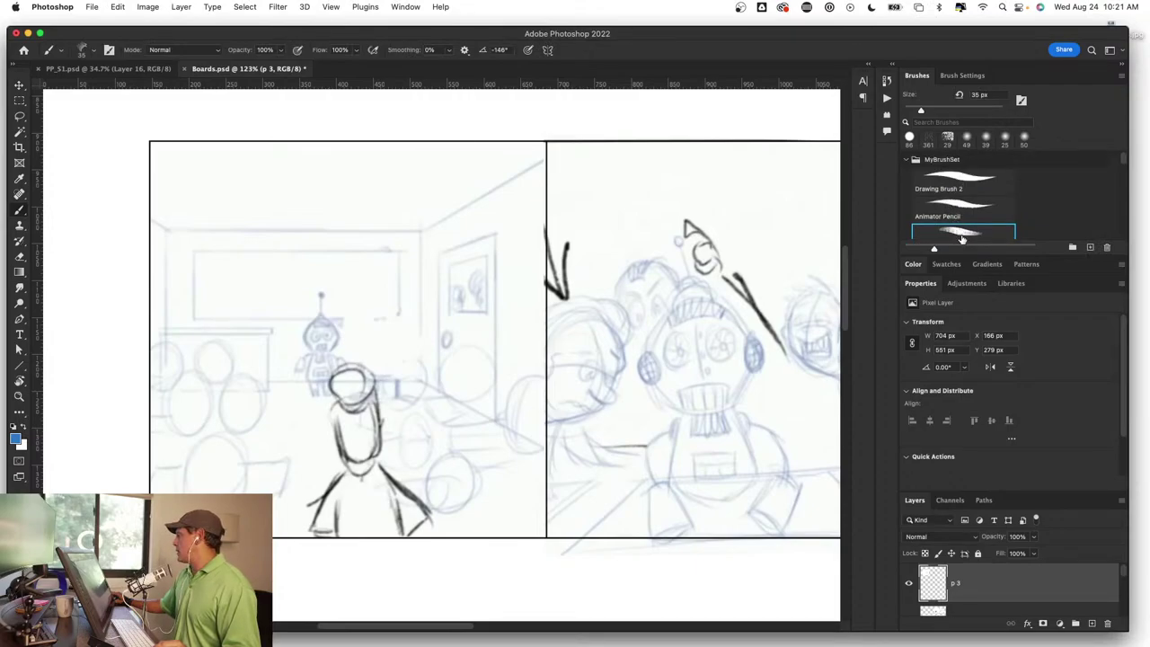
click(959, 216)
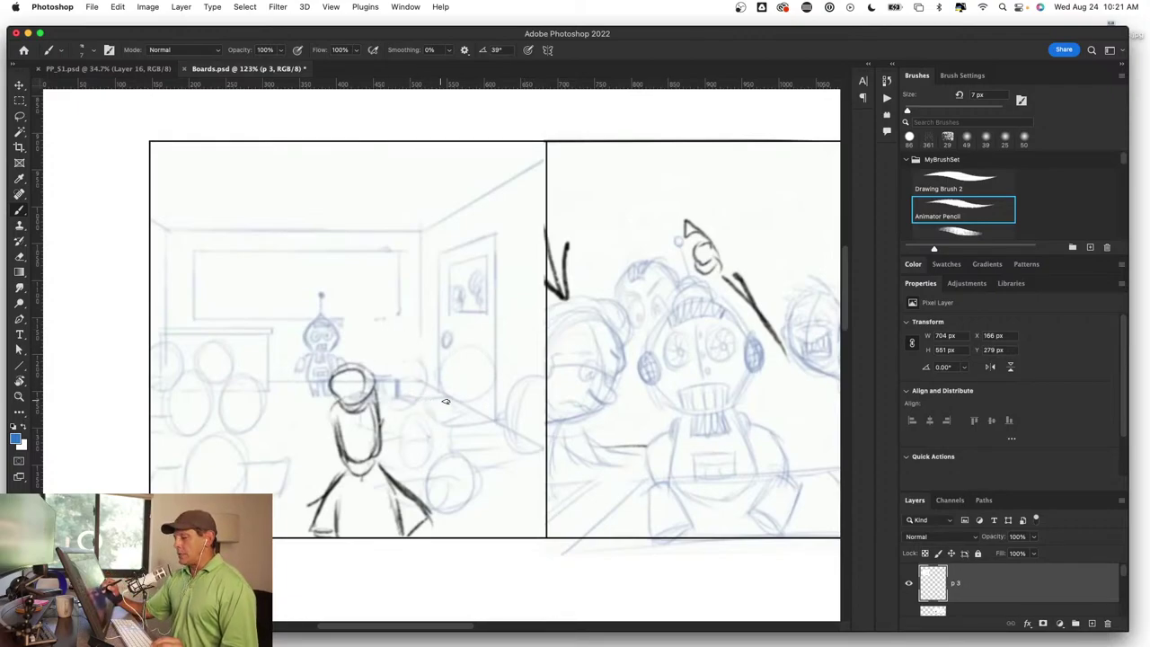
Step: Reframe the view on the storyboard panels
scroll(495, 404, down, 2)
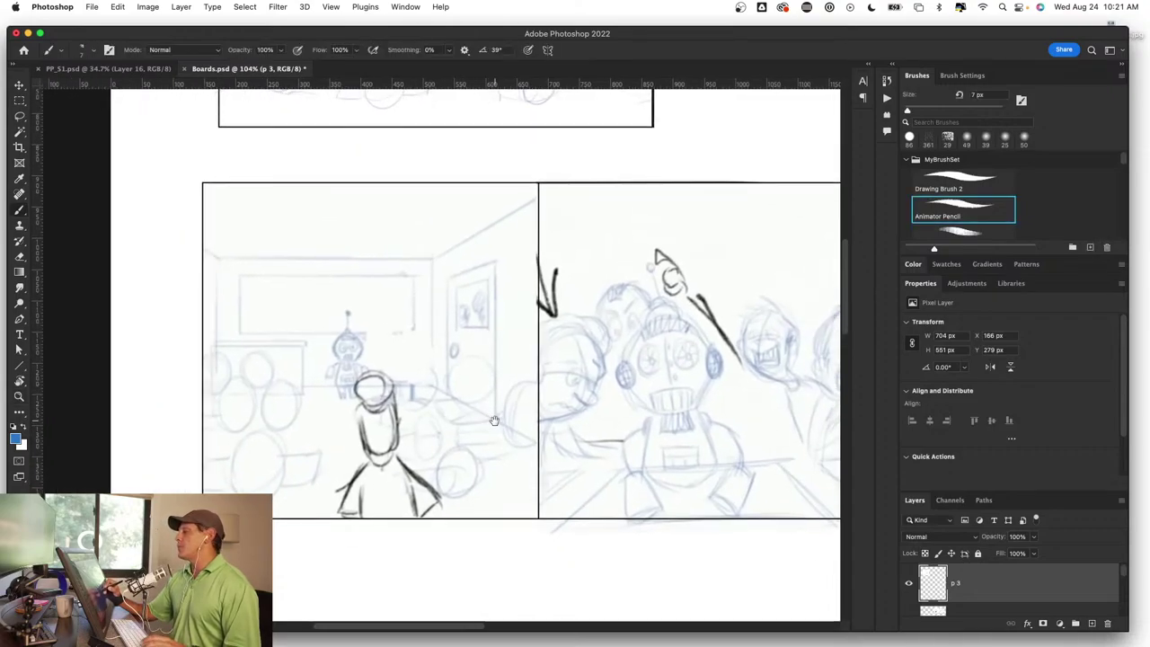
drag(495, 416, 517, 439)
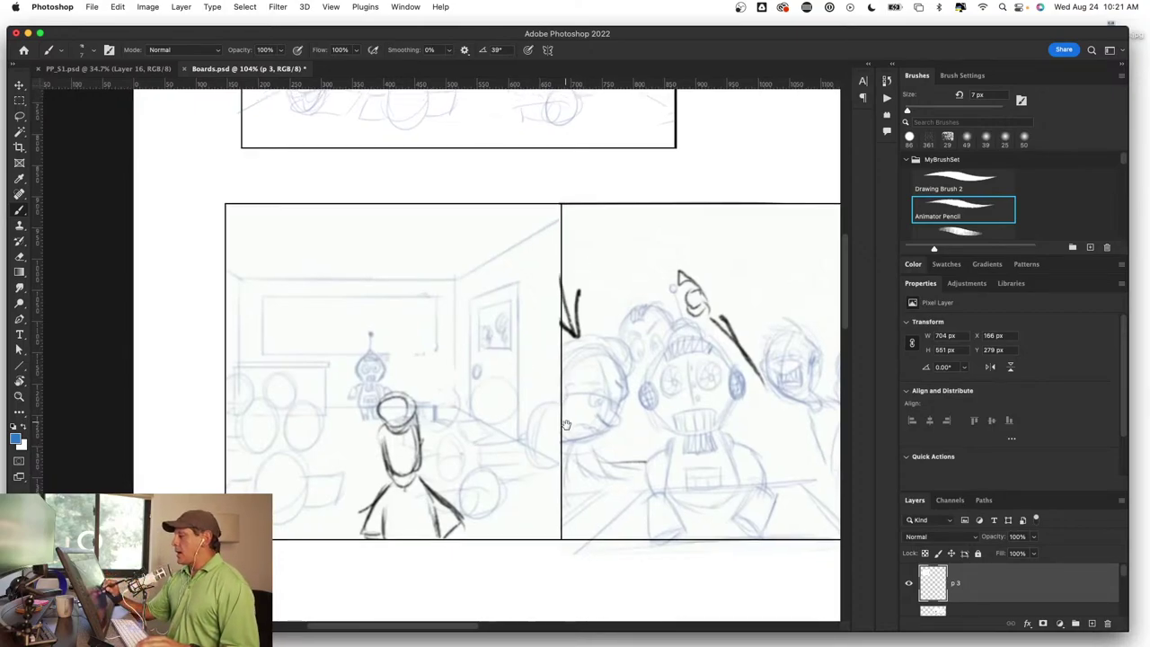
drag(557, 393, 568, 415)
Step: Drag layer p 3's classroom sketch down and left on the Boards canvas
key(v)
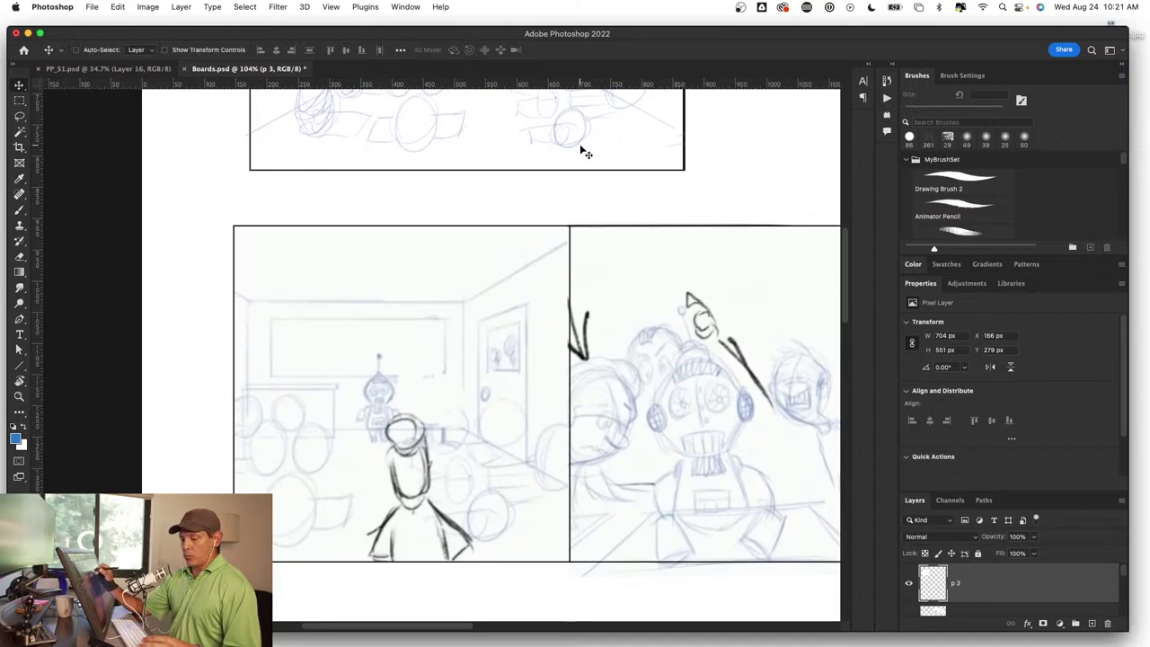
mouse_move(607, 146)
mouse_down()
mouse_move(563, 367)
mouse_move(571, 392)
mouse_up()
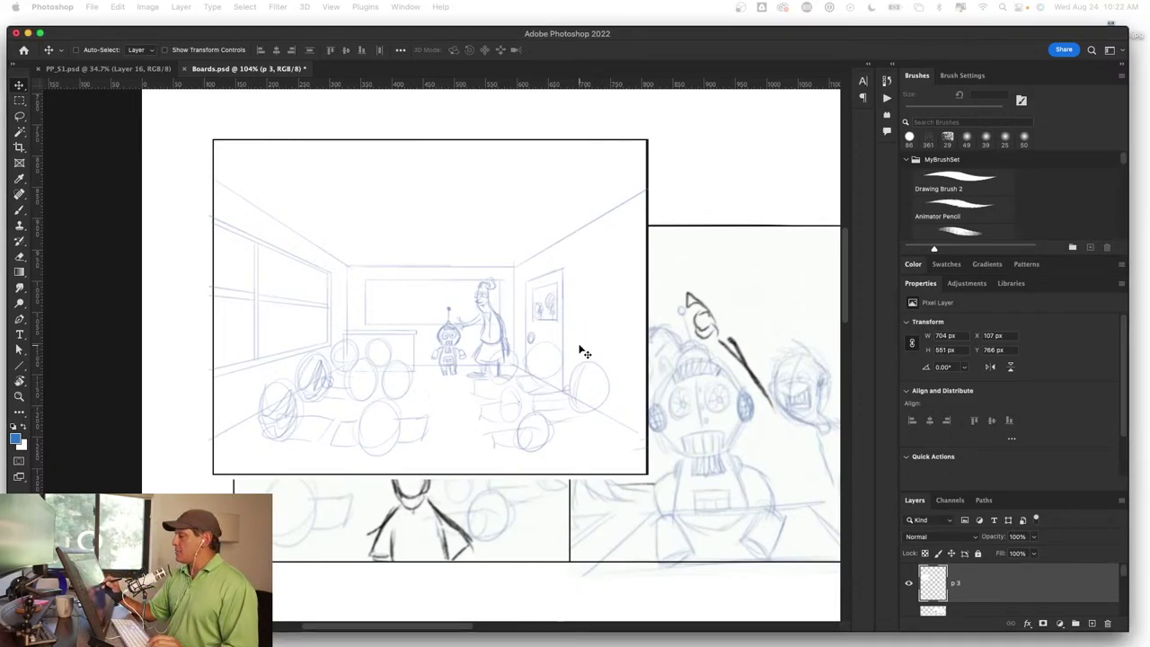
key(z)
mouse_move(584, 360)
mouse_down()
mouse_move(624, 351)
mouse_move(709, 429)
mouse_up()
key(v)
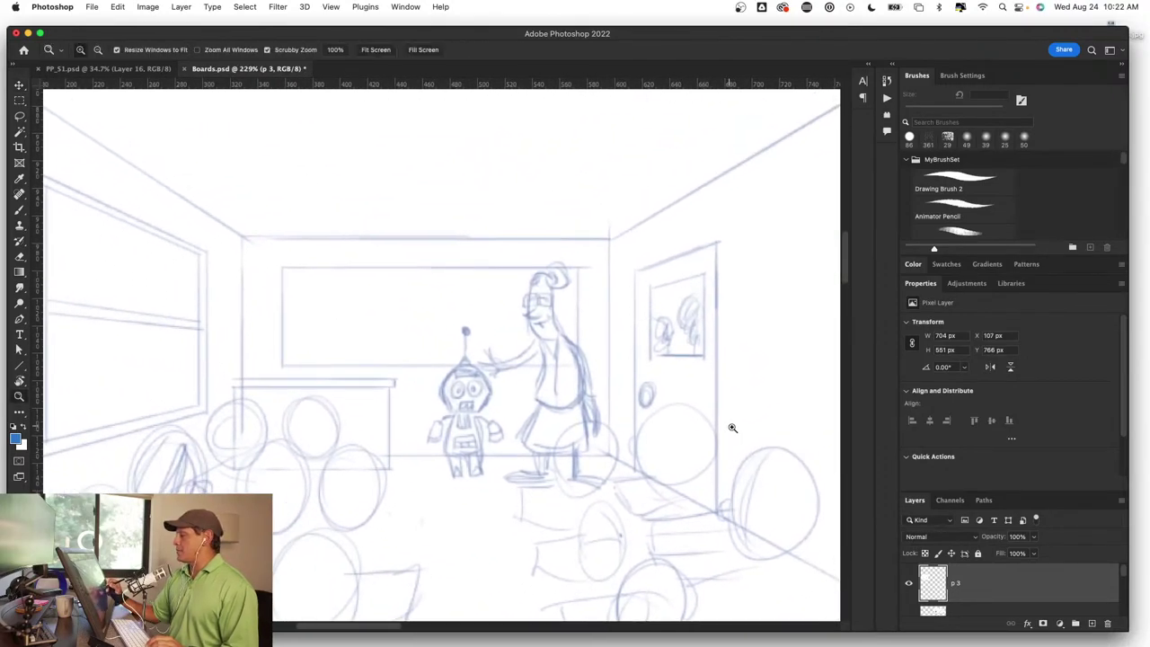
scroll(731, 428, up, 3)
scroll(745, 426, up, 2)
drag(688, 431, 736, 426)
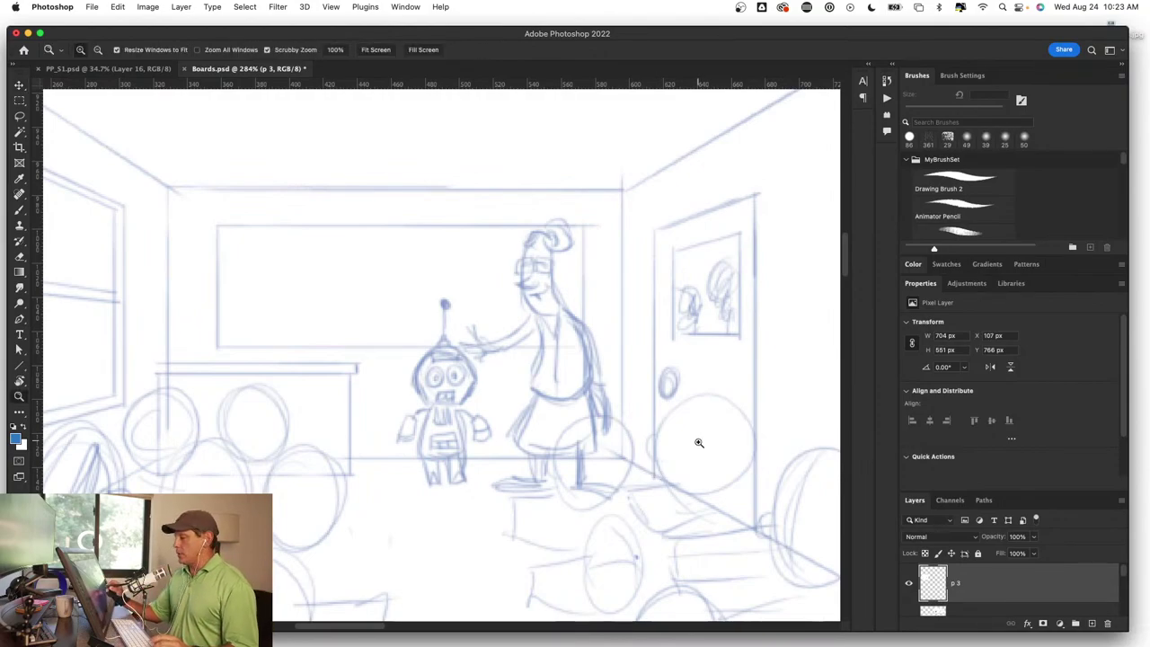
scroll(698, 441, down, 5)
scroll(709, 481, down, 2)
scroll(628, 404, right, 3)
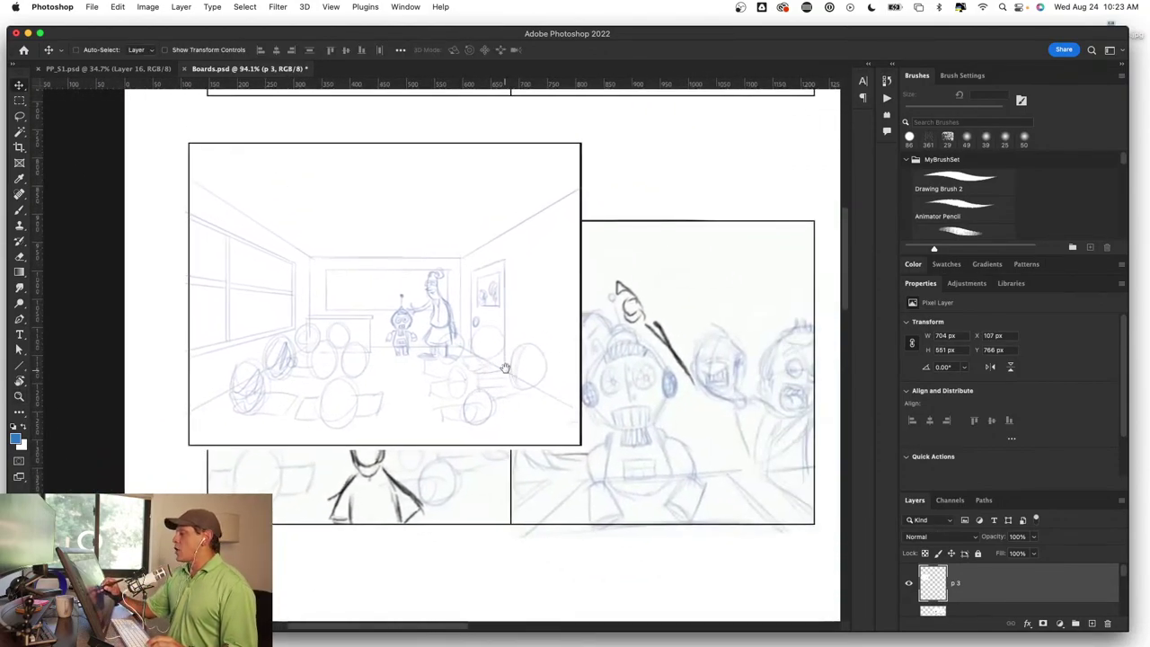
scroll(538, 314, up, 3)
scroll(456, 235, up, 3)
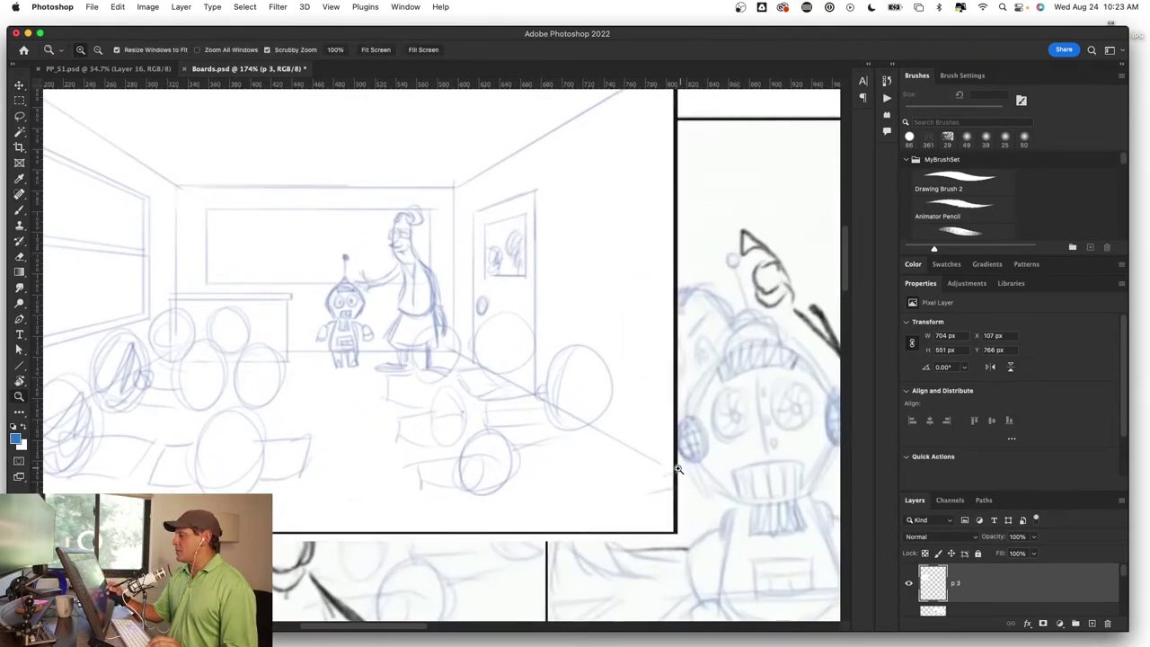
scroll(680, 461, down, 5)
drag(744, 482, 556, 391)
scroll(584, 404, up, 5)
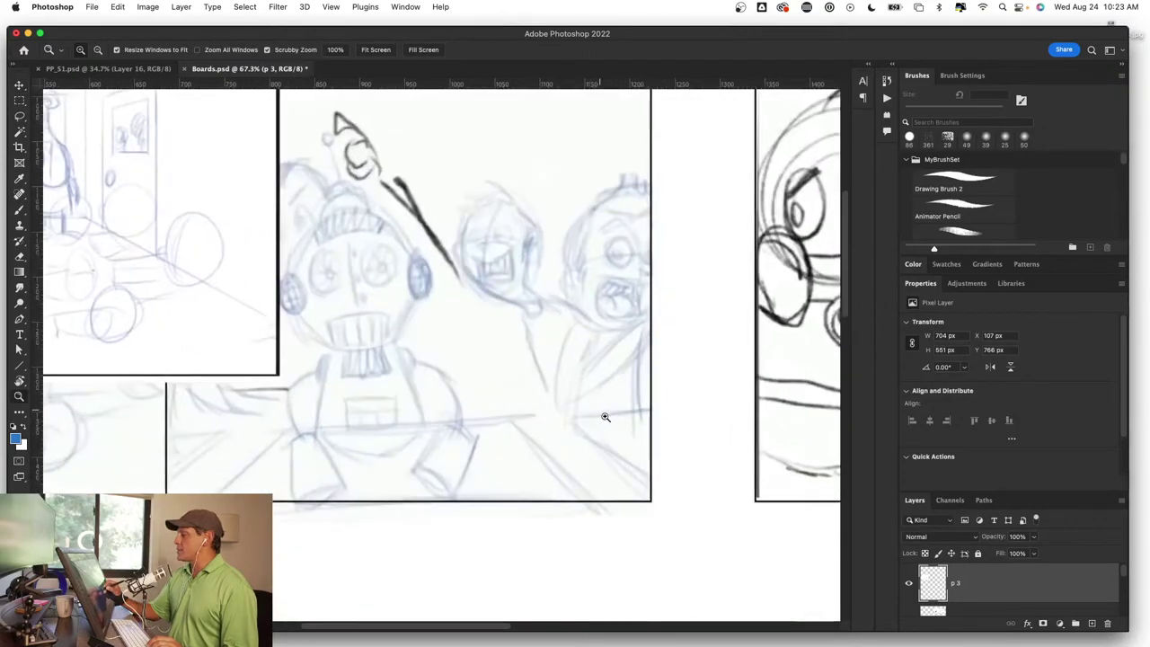
drag(456, 354, 537, 466)
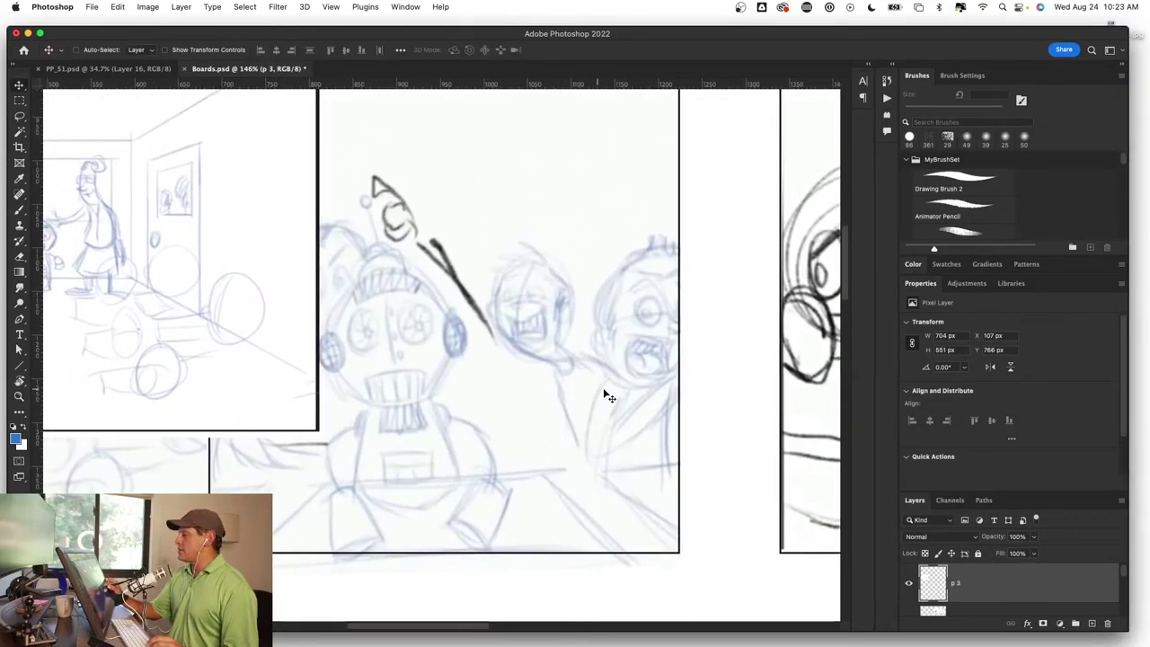
scroll(607, 396, right, 2)
scroll(629, 440, right, 10)
key(z)
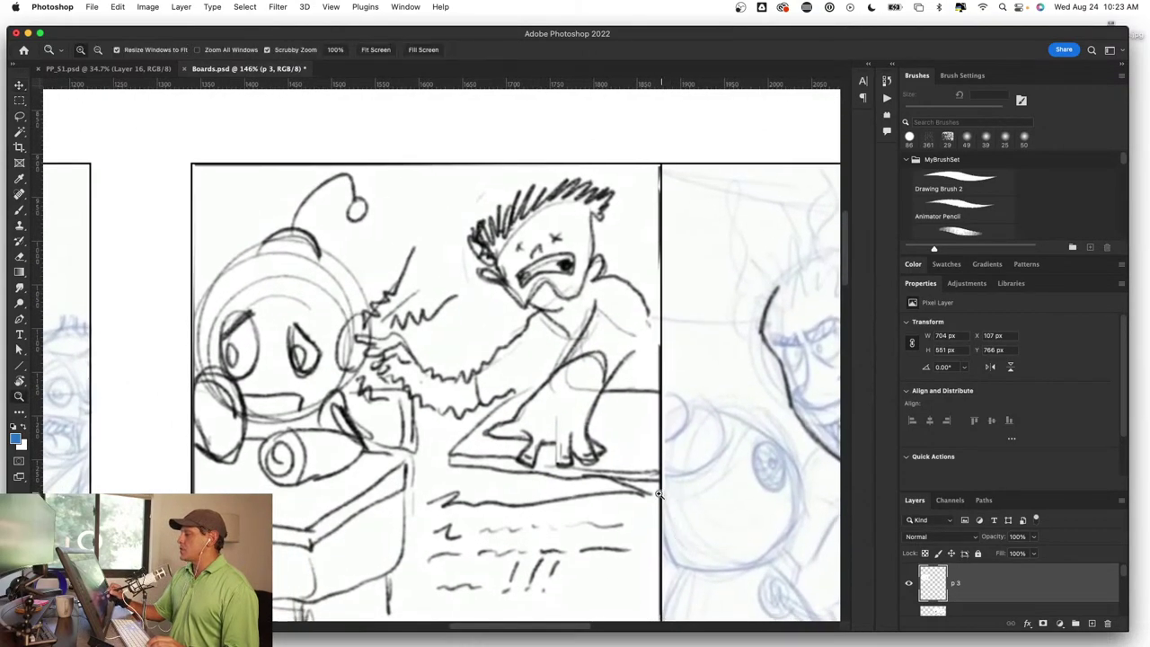
scroll(659, 493, down, 5)
scroll(564, 398, up, 2)
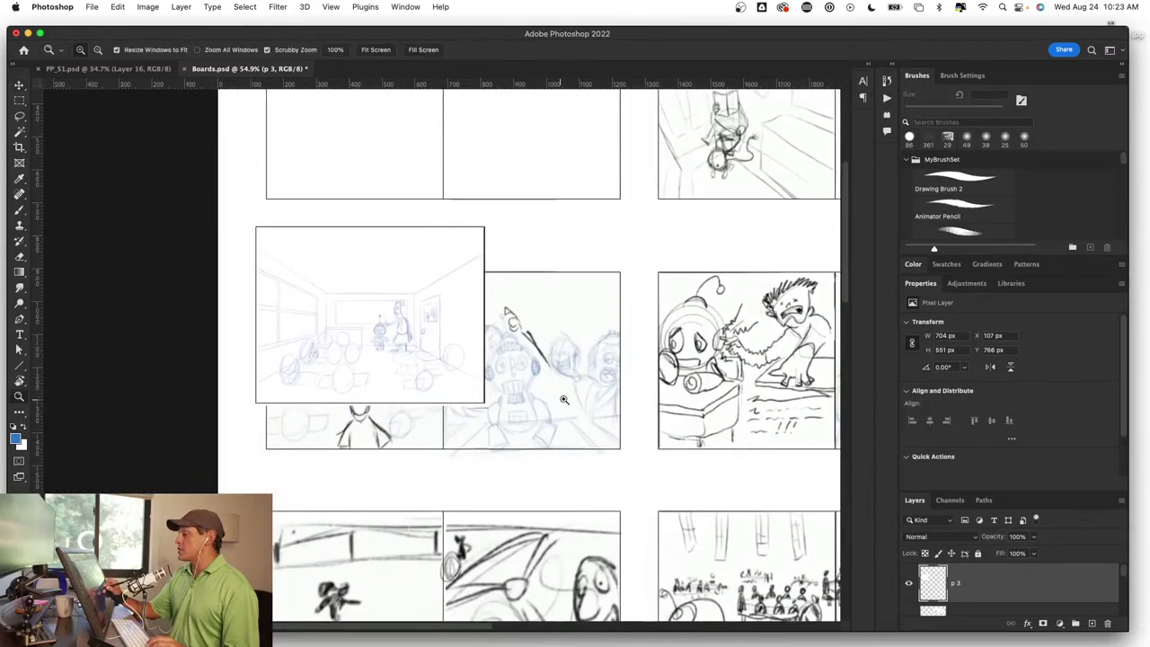
scroll(564, 399, up, 2)
scroll(590, 390, up, 1)
scroll(539, 386, up, 2)
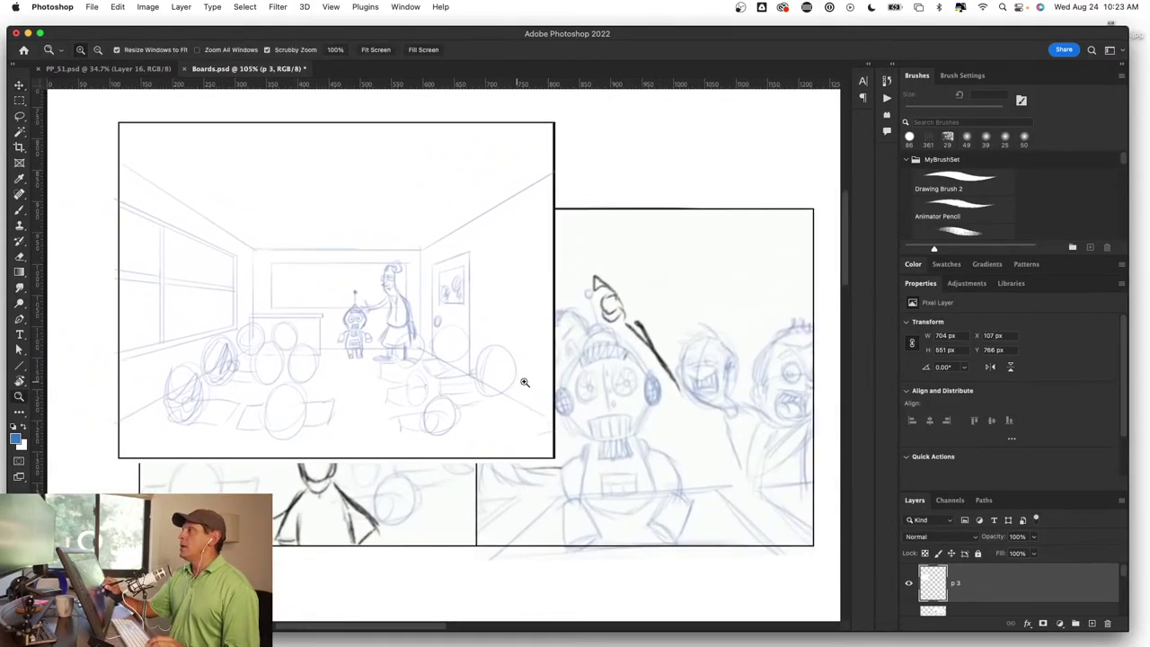
scroll(525, 381, up, 1)
scroll(539, 387, up, 2)
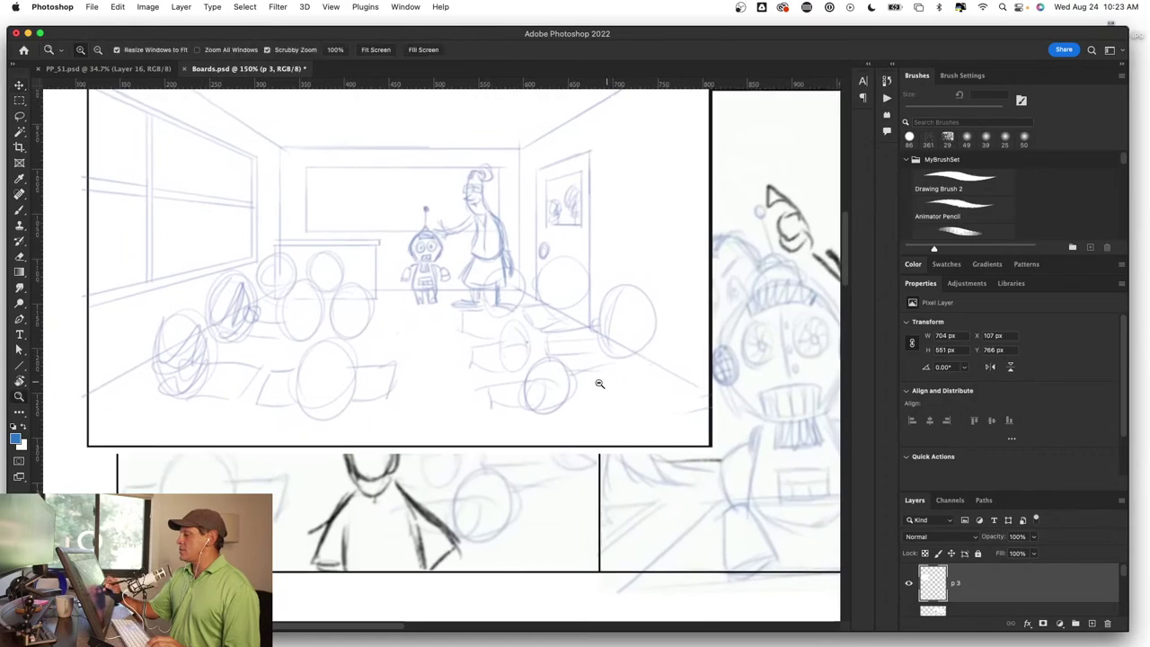
scroll(599, 383, down, 2)
key(v)
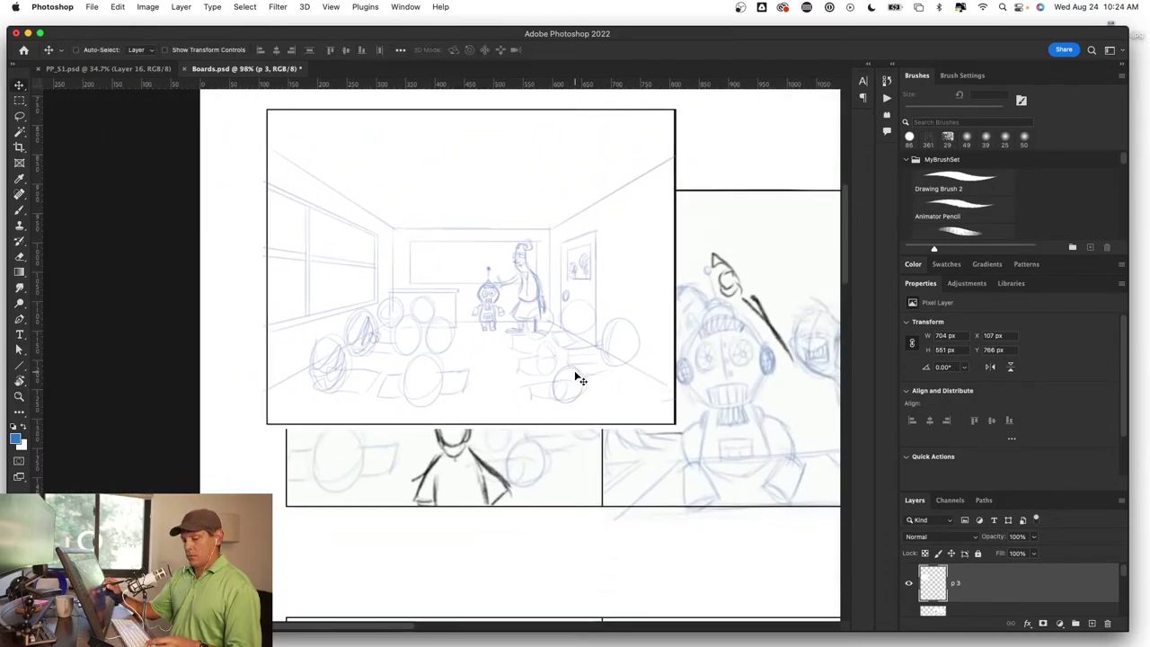
Step: Copy the p 3 sketch layer into PP_S1.psd and move it out of the Page 2 group
drag(576, 375, 544, 458)
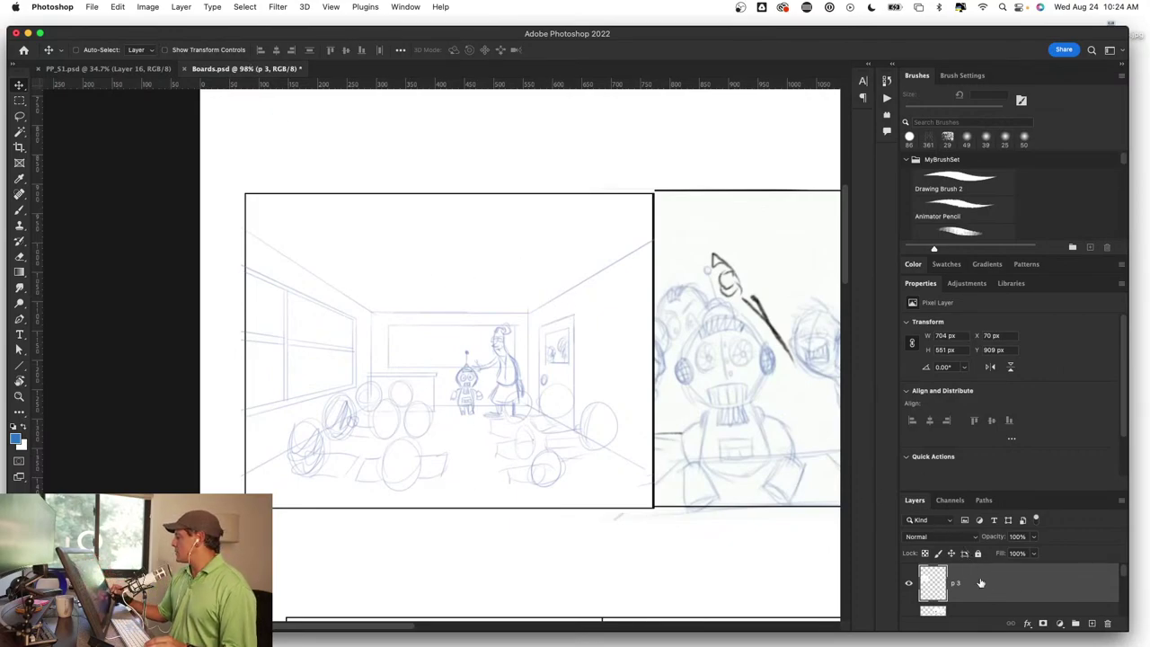
mouse_move(925, 532)
mouse_down()
mouse_move(151, 83)
mouse_move(404, 264)
mouse_up()
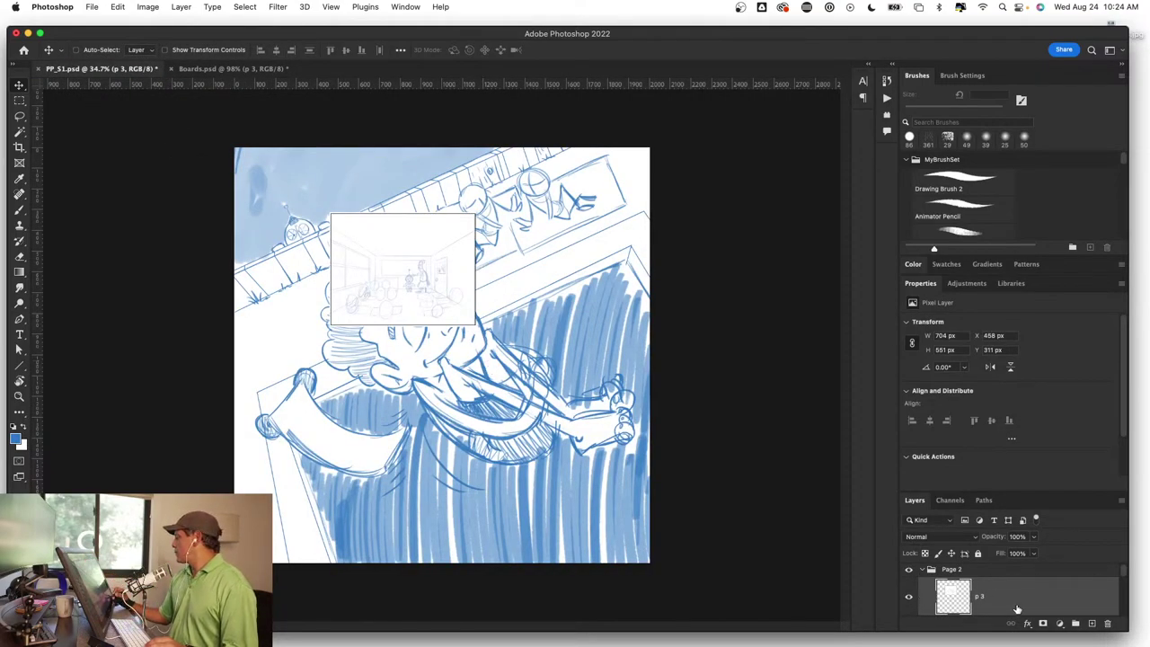
drag(1017, 609, 1015, 566)
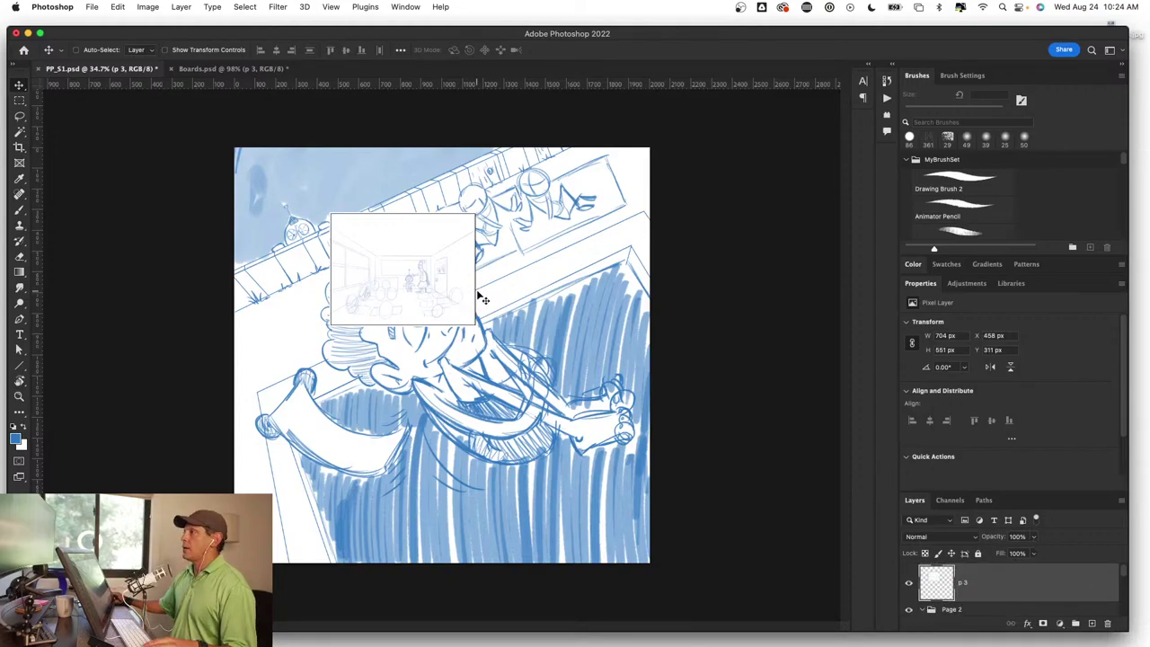
Step: Nudge the pasted sketch slightly and put it in a new group named Page 3
scroll(483, 298, down, 2)
scroll(483, 299, up, 4)
scroll(485, 300, down, 2)
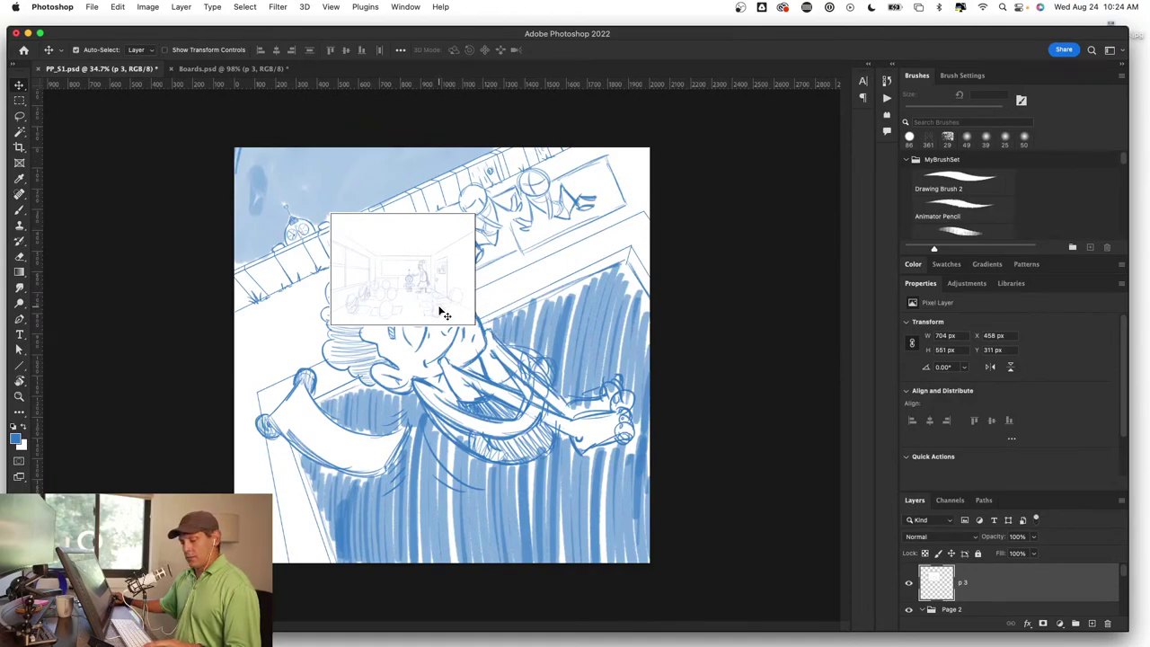
drag(440, 314, 433, 325)
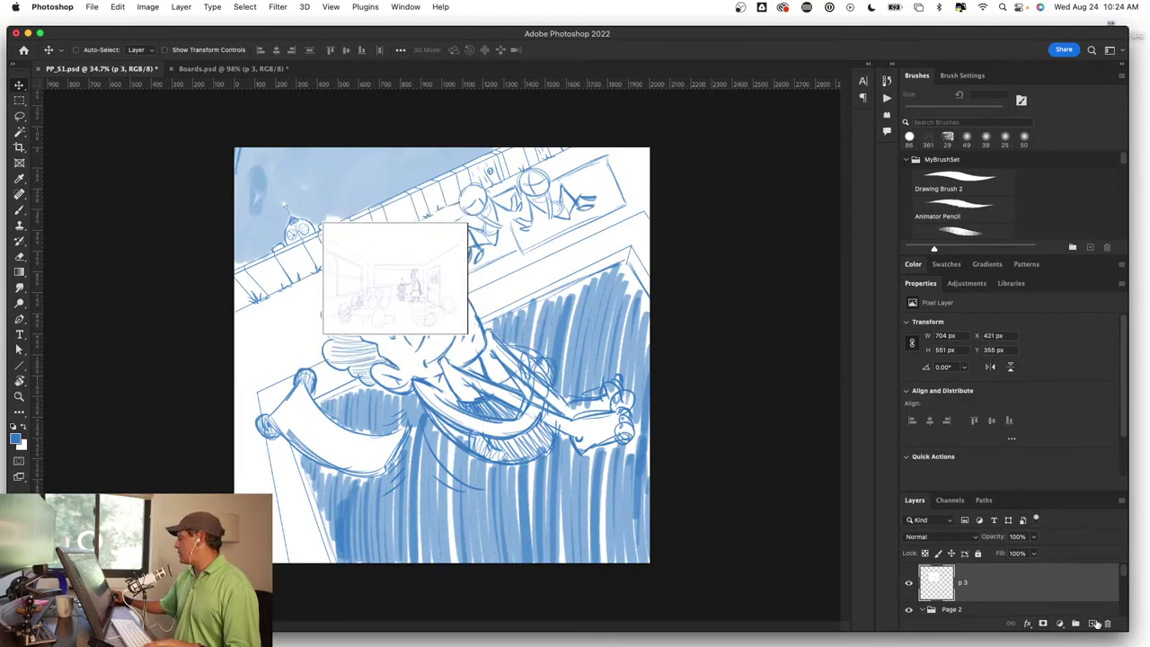
click(1075, 623)
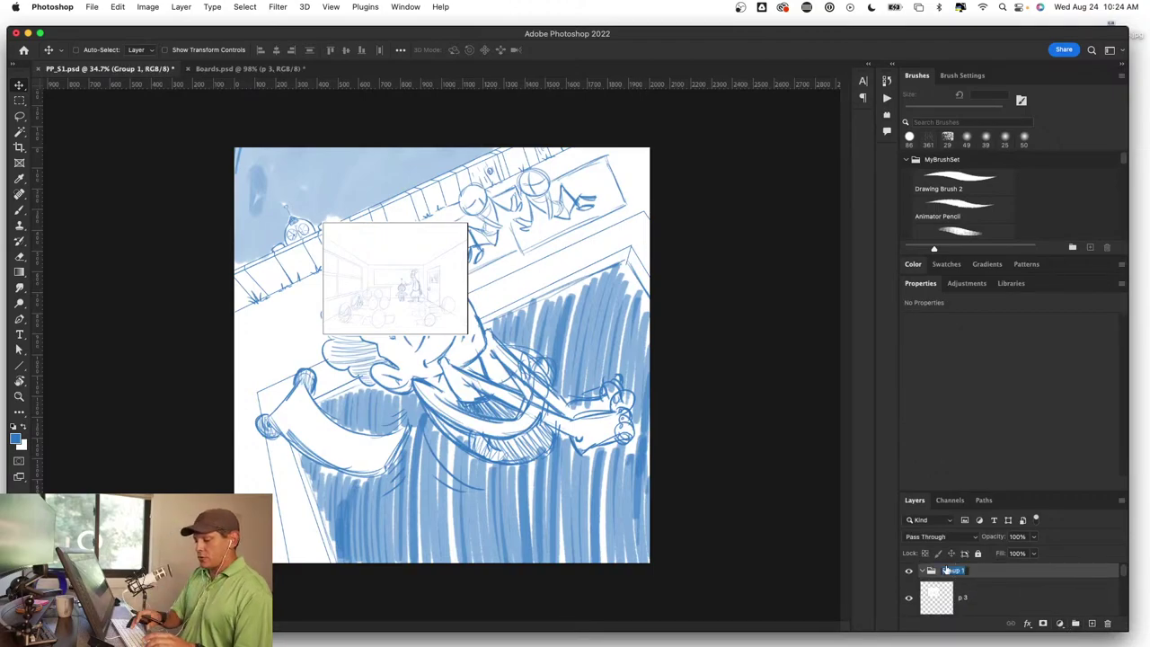
text(Page 3)
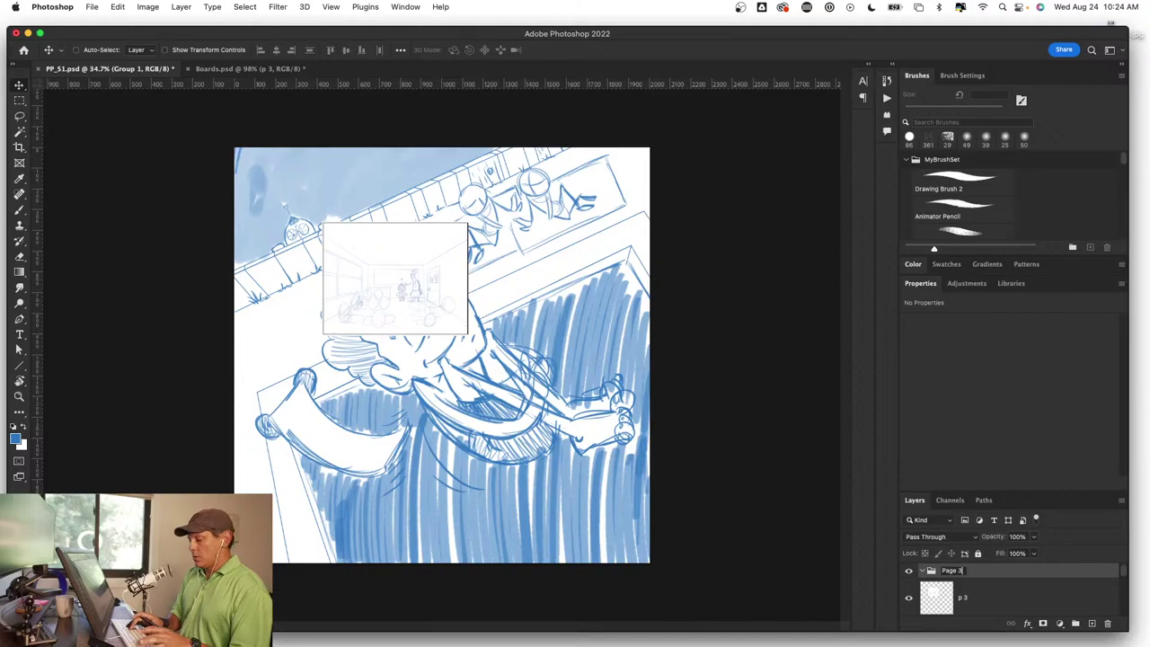
key(Return)
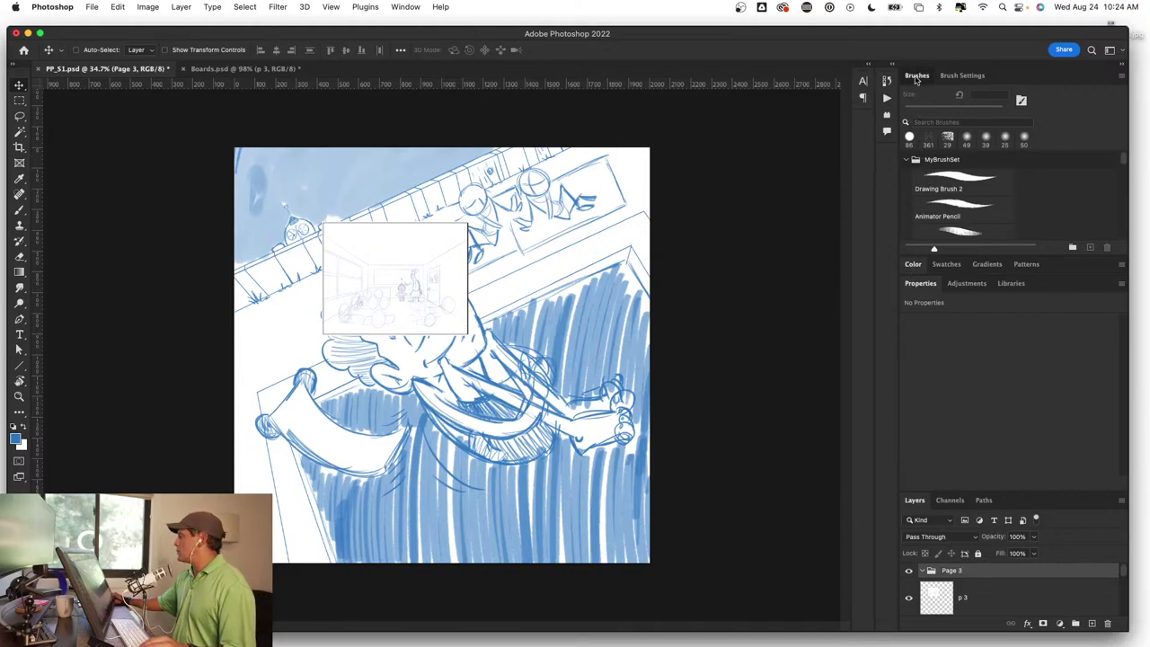
Step: Collapse the brush and properties panels, then fold and hide the Page 2 group
double_click(914, 79)
double_click(920, 114)
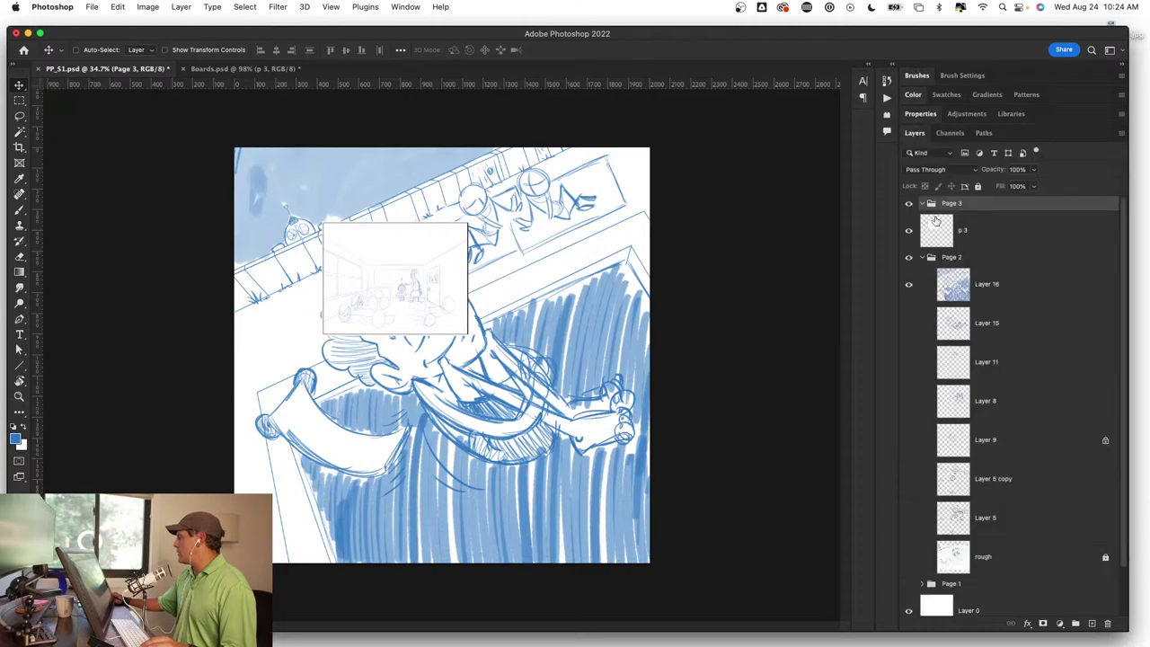
click(923, 258)
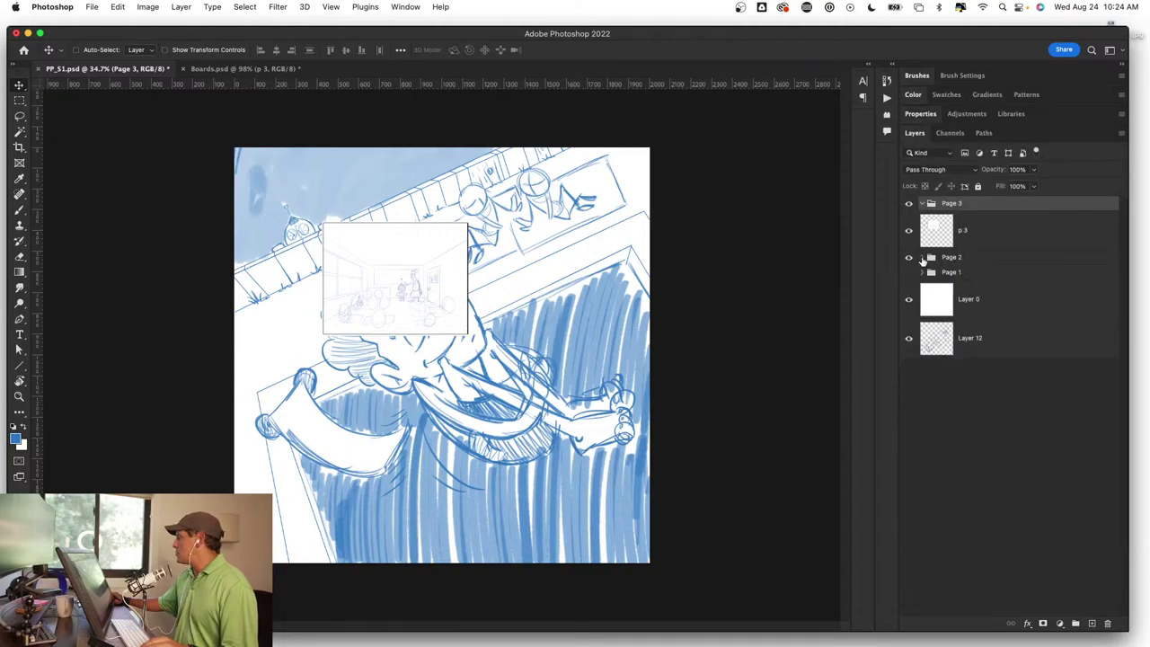
click(909, 259)
click(975, 235)
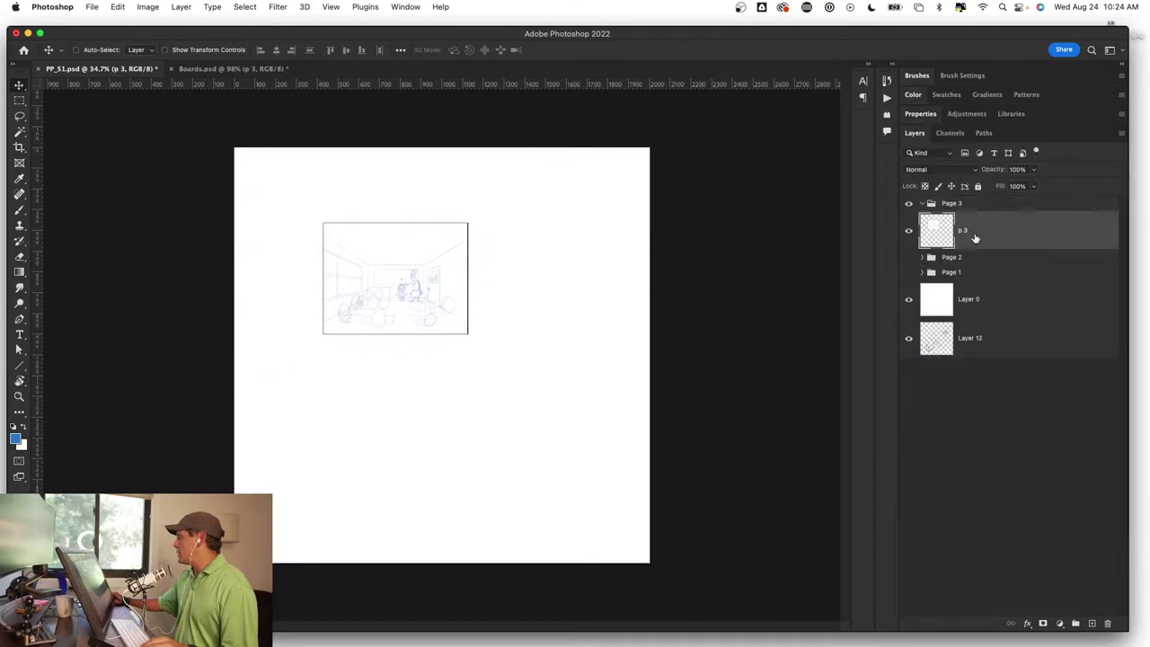
Step: Rename p 3 to rough and add a new empty layer named sketch above it
double_click(960, 233)
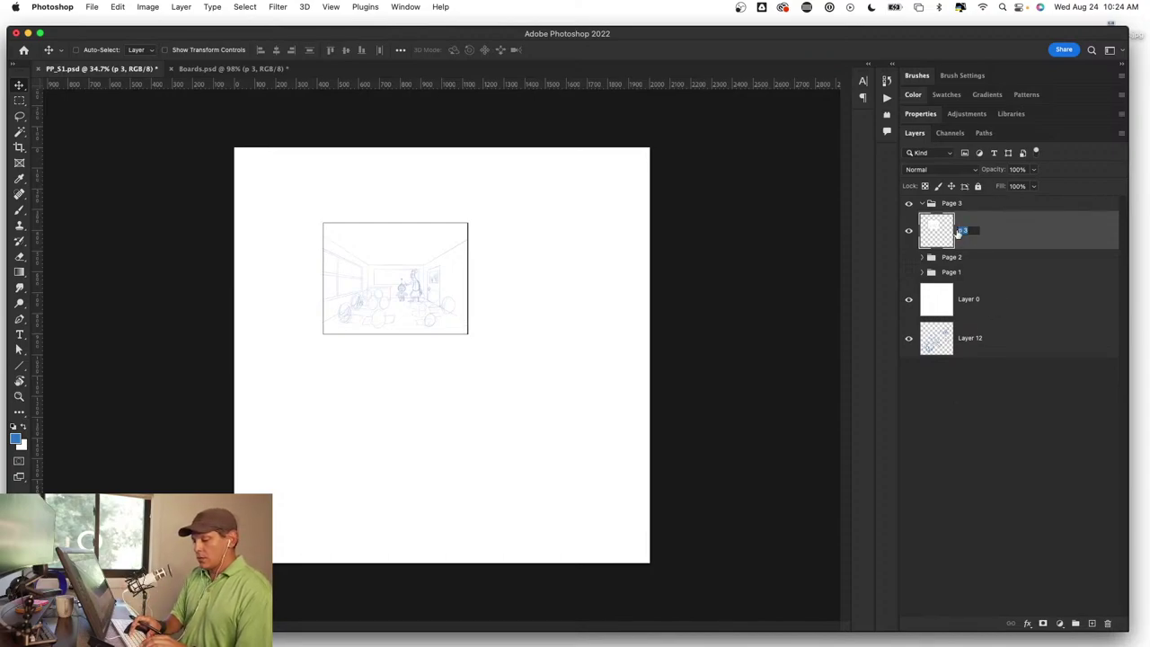
text(rough)
key(Return)
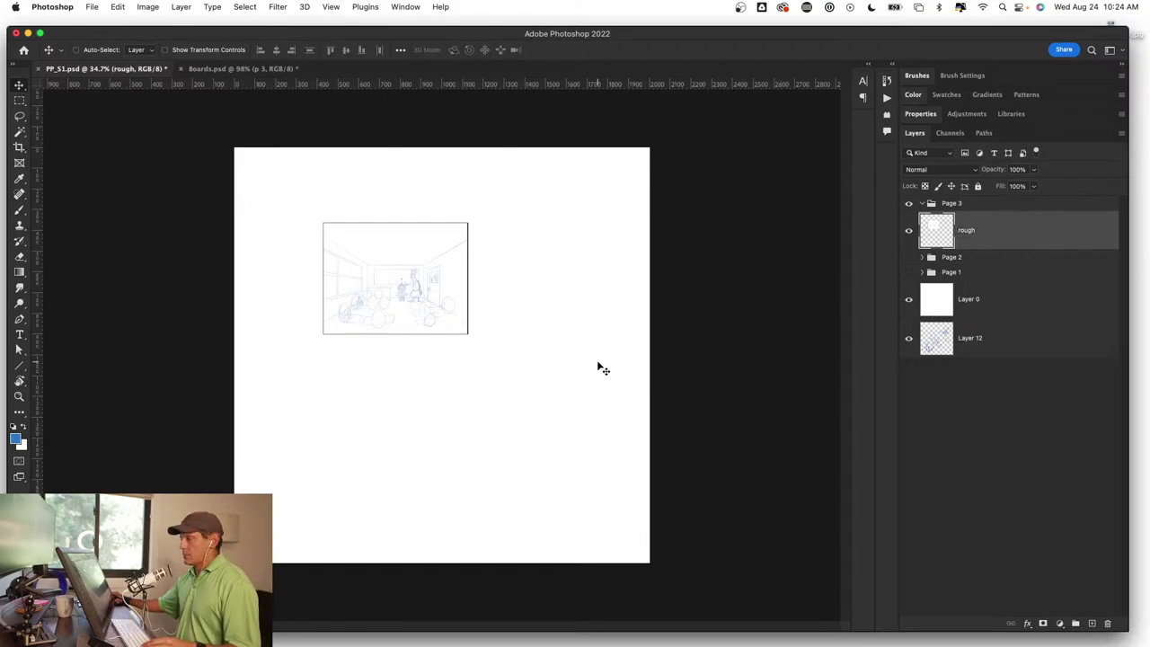
click(1092, 623)
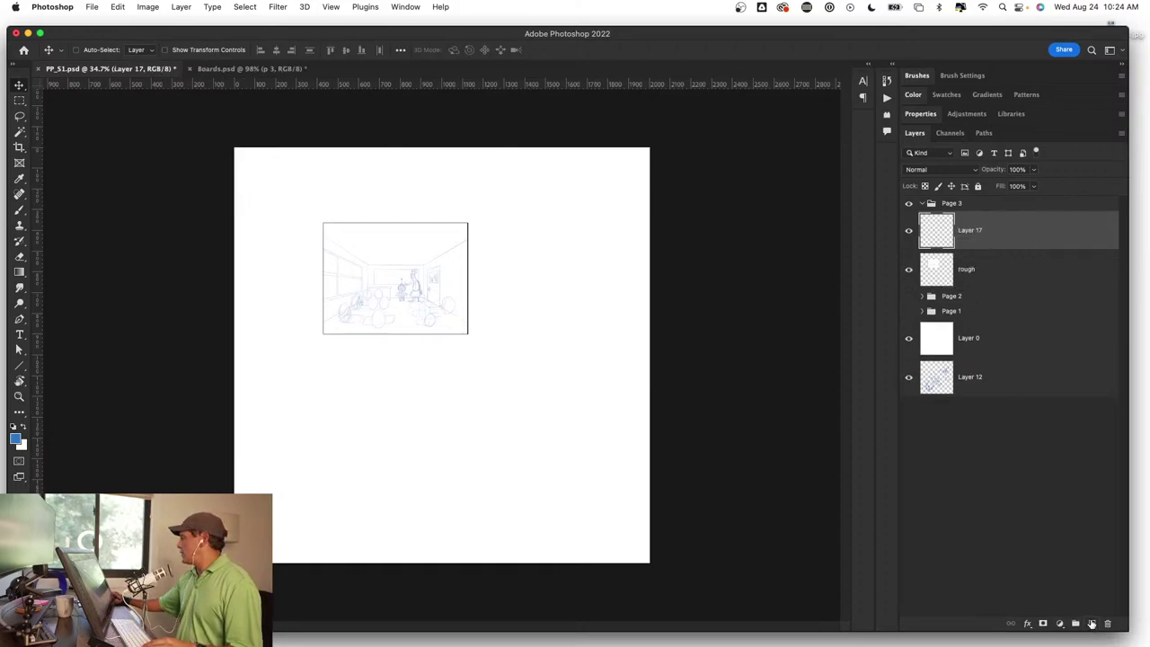
double_click(966, 231)
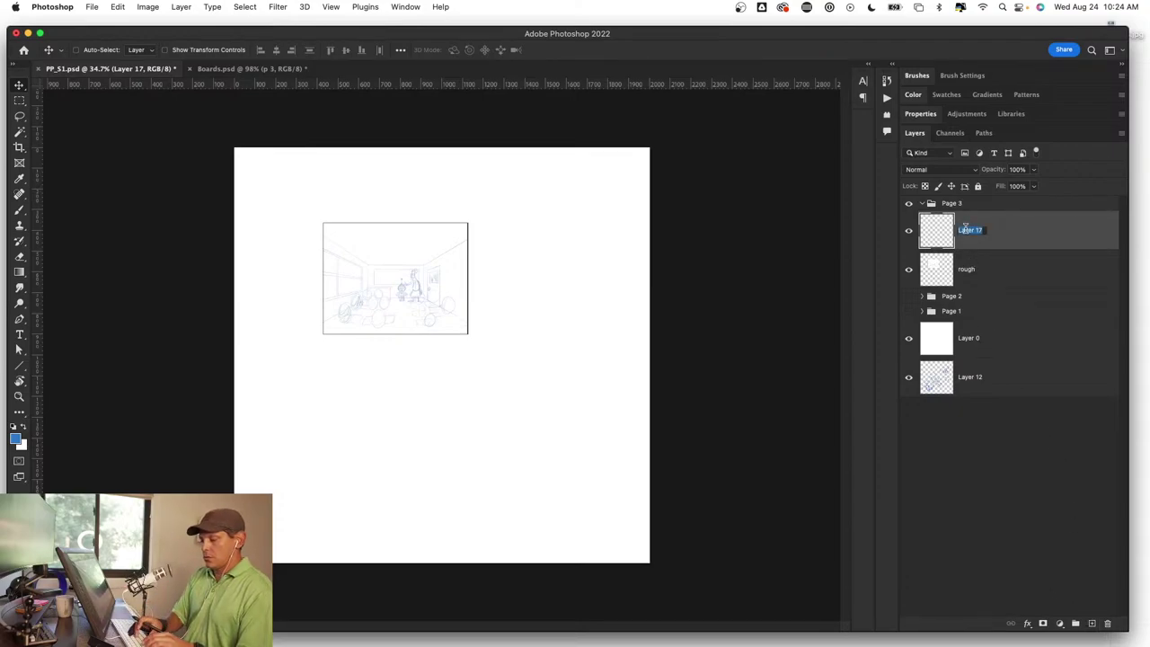
text(sketch)
key(Return)
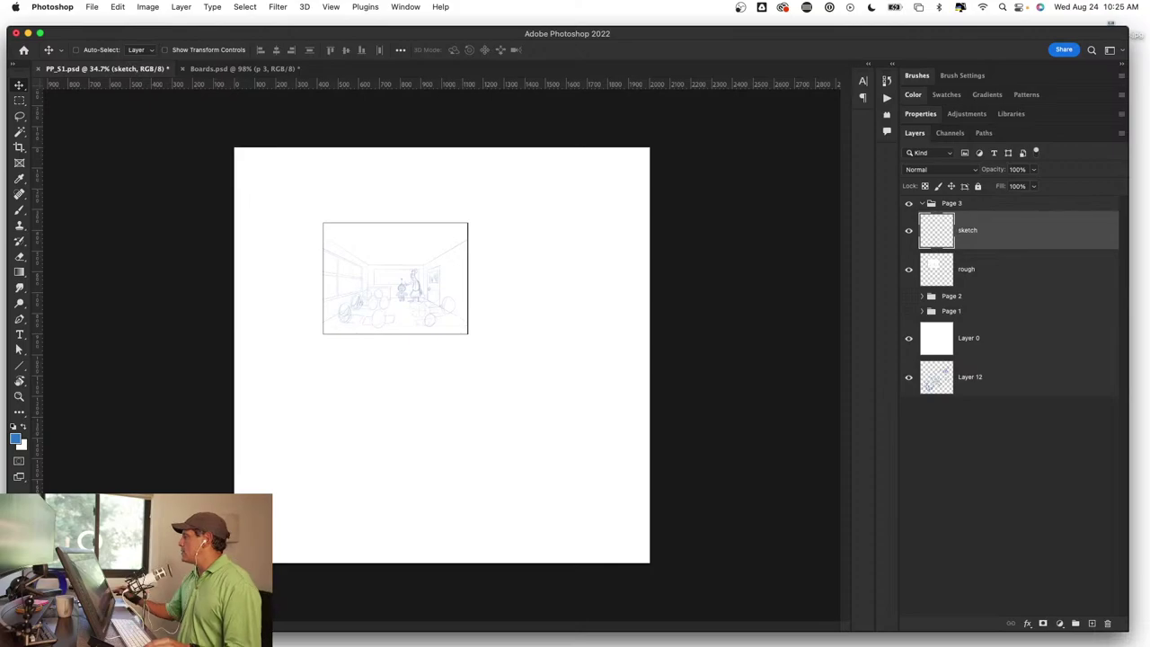
Step: Lock the rough layer, then hide sketch, show rough, and unlock rough for editing
click(1018, 272)
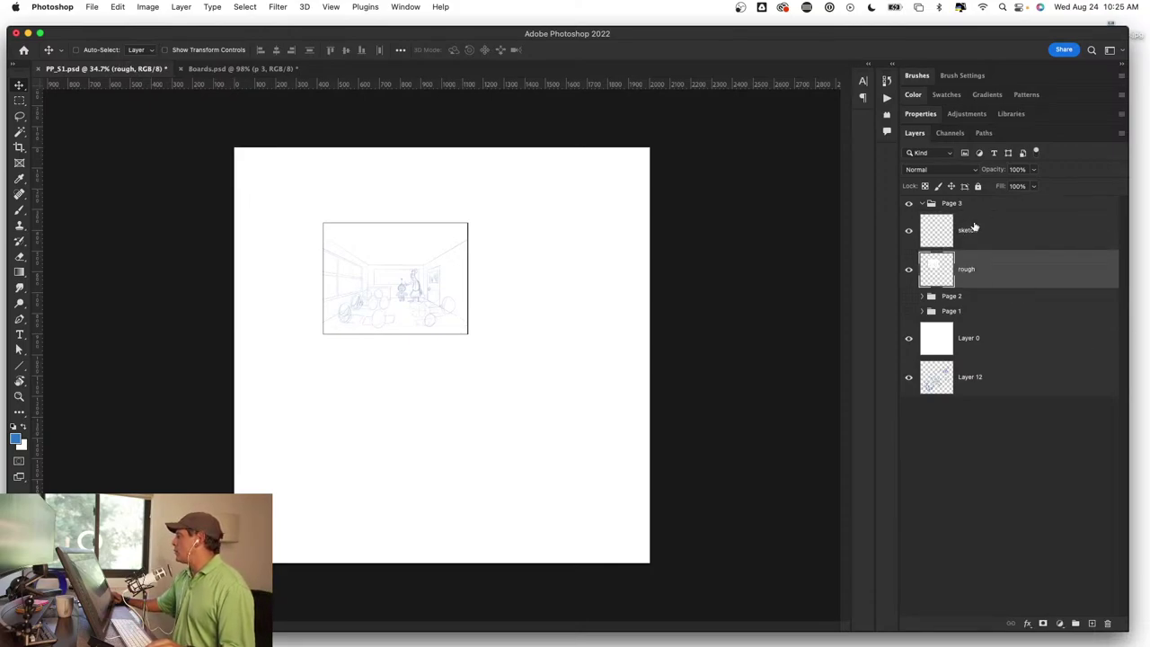
click(978, 186)
click(1002, 247)
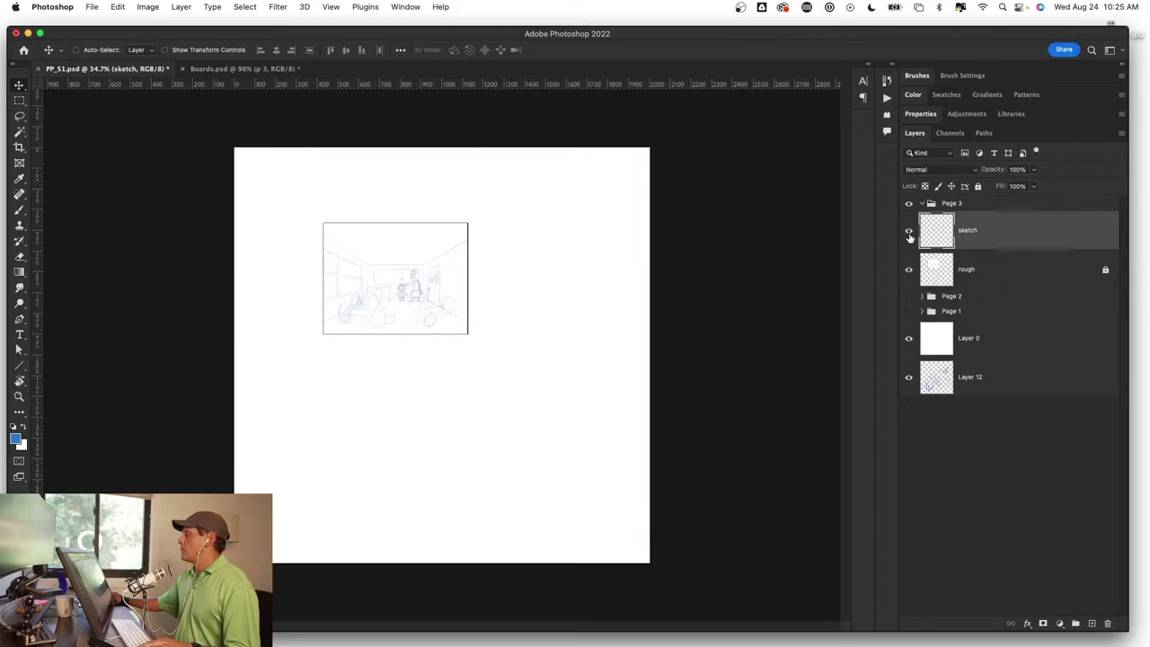
click(908, 231)
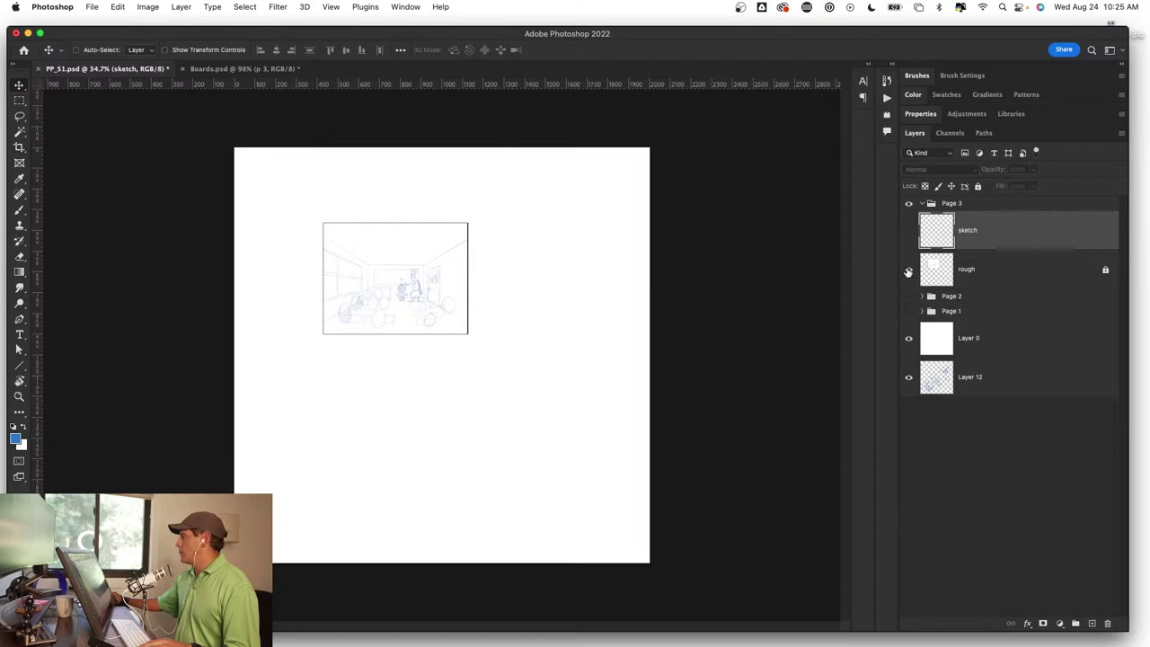
click(908, 271)
click(1020, 273)
click(909, 269)
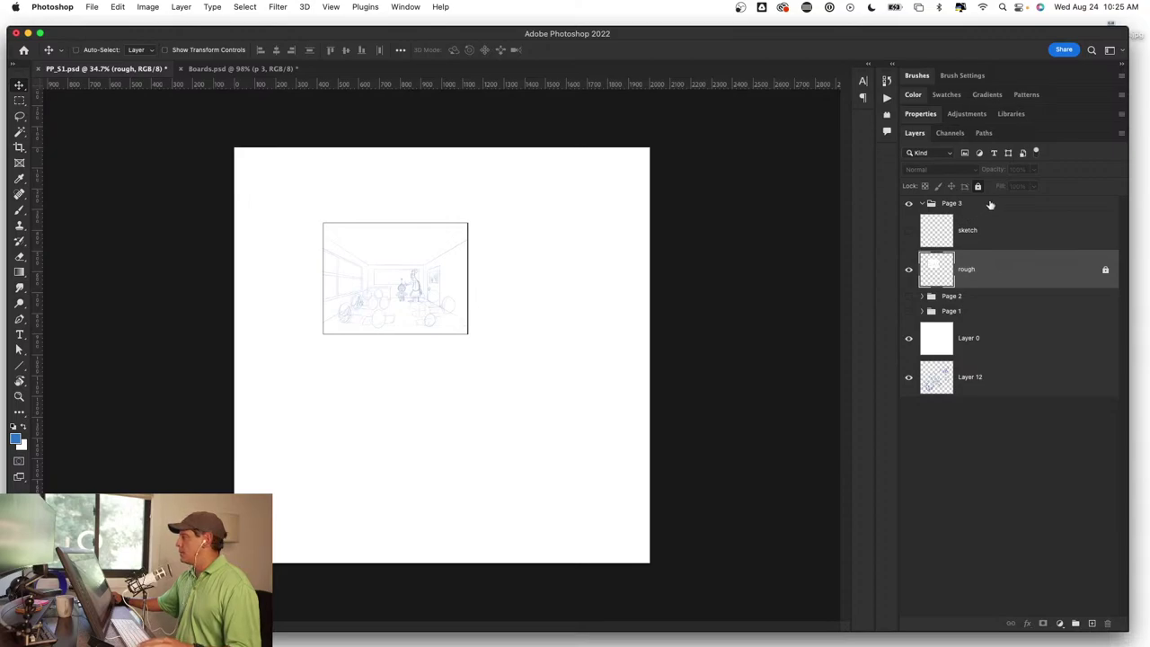
click(977, 187)
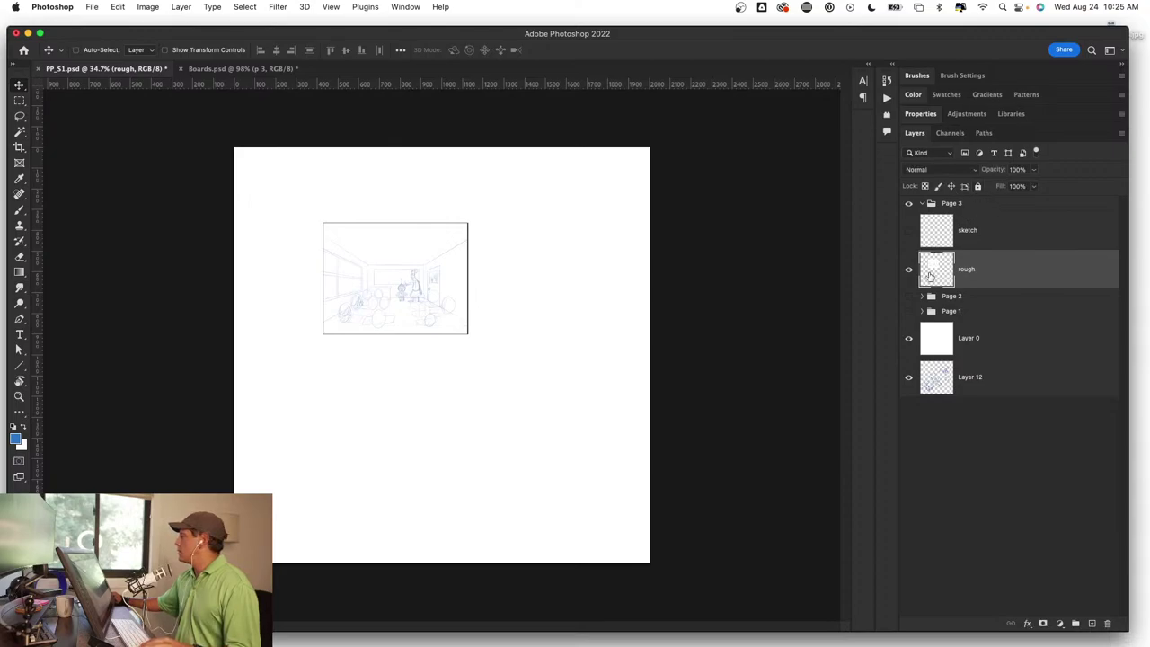
Step: Free-transform the rough sketch in stages up to 592.82%, reposition it, and commit
key(ctrl+t)
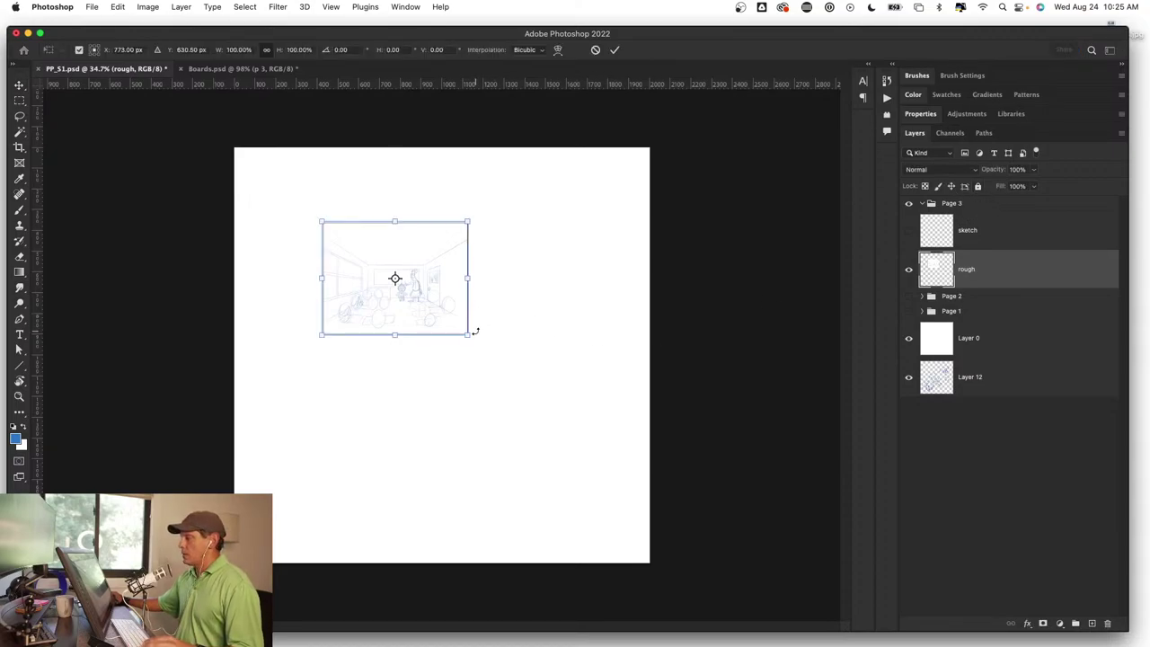
drag(468, 334, 745, 555)
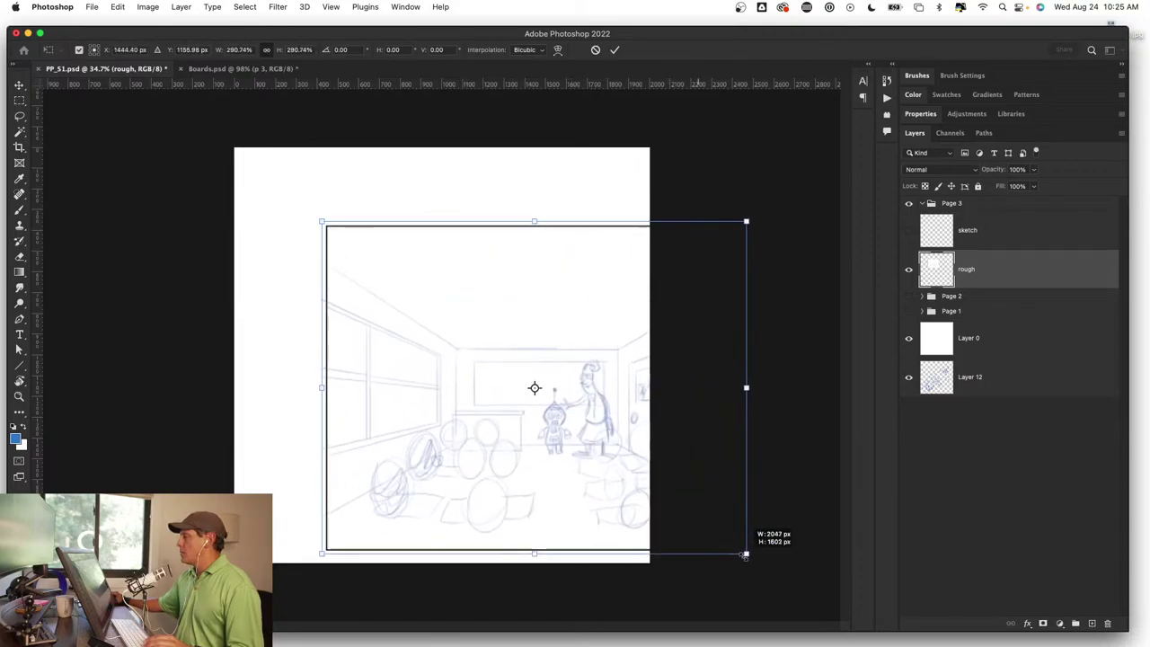
drag(602, 441, 427, 289)
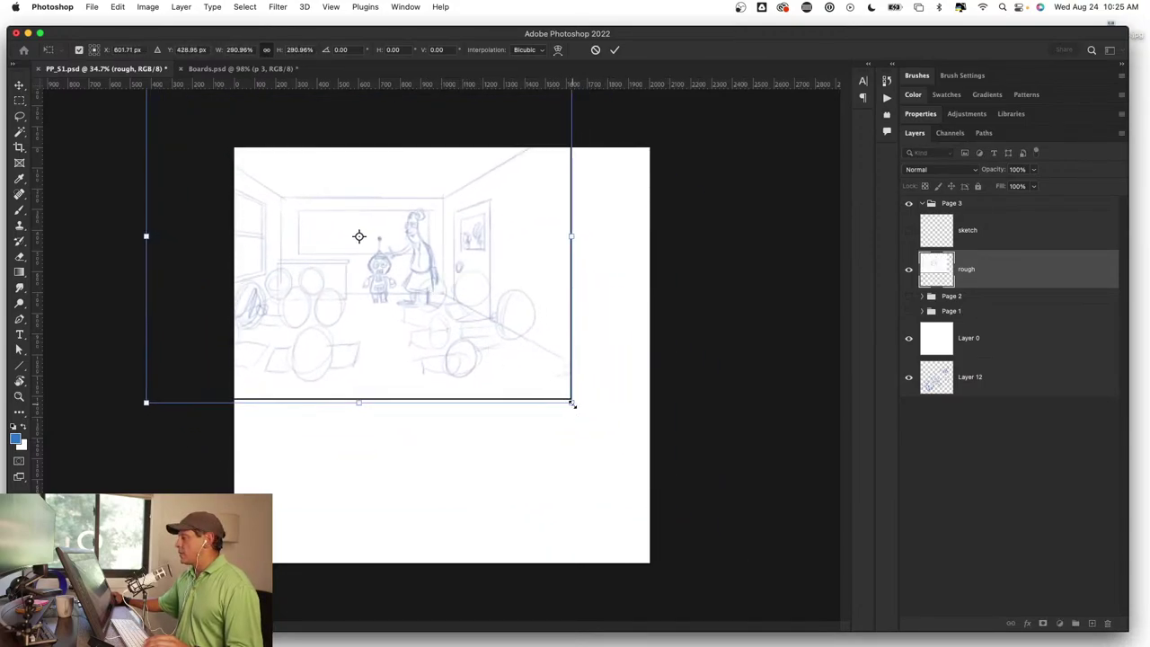
drag(572, 404, 769, 554)
mouse_move(606, 420)
mouse_down()
mouse_move(591, 443)
mouse_move(527, 465)
mouse_up()
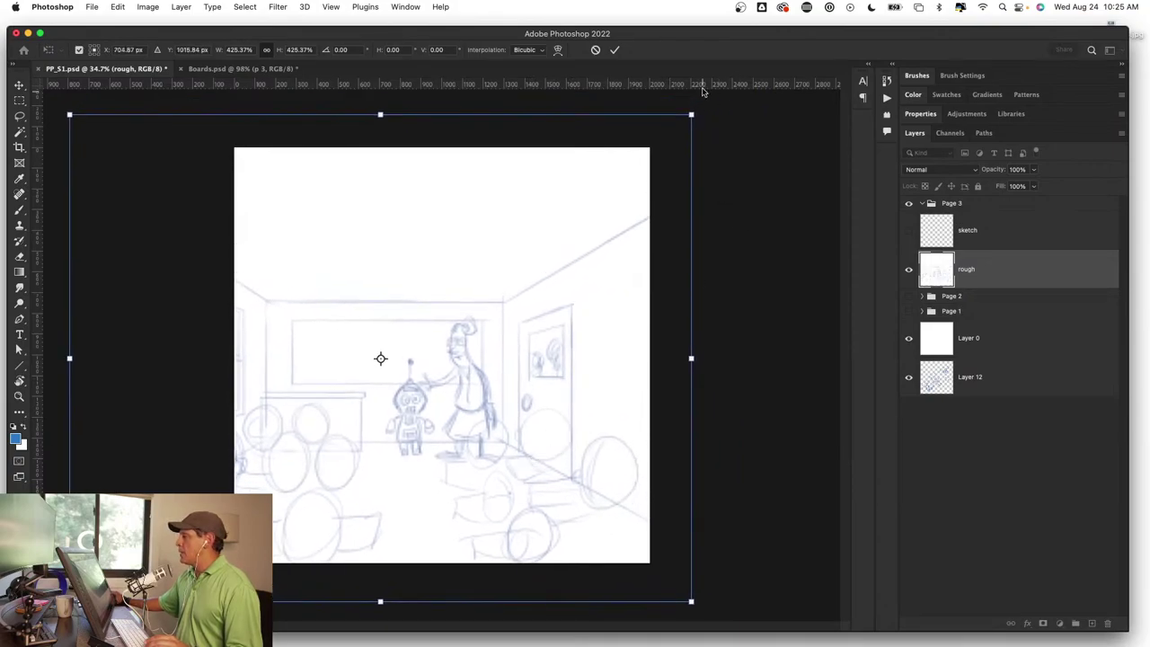
drag(690, 114, 840, 5)
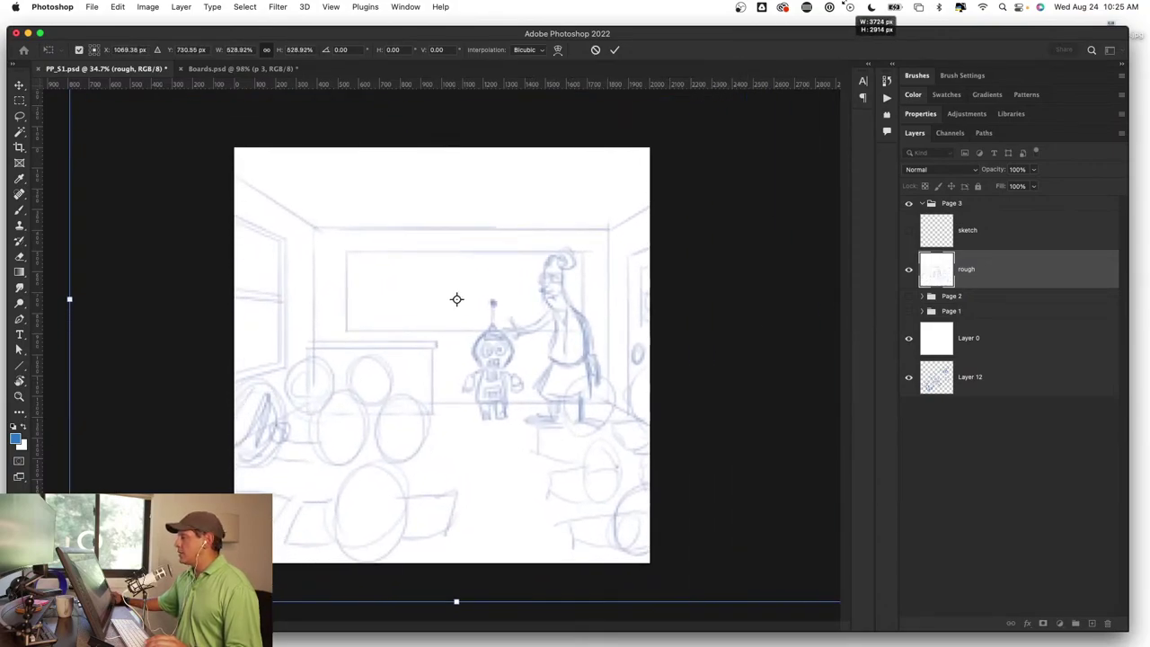
mouse_move(572, 344)
mouse_down()
mouse_move(469, 385)
mouse_move(512, 345)
mouse_up()
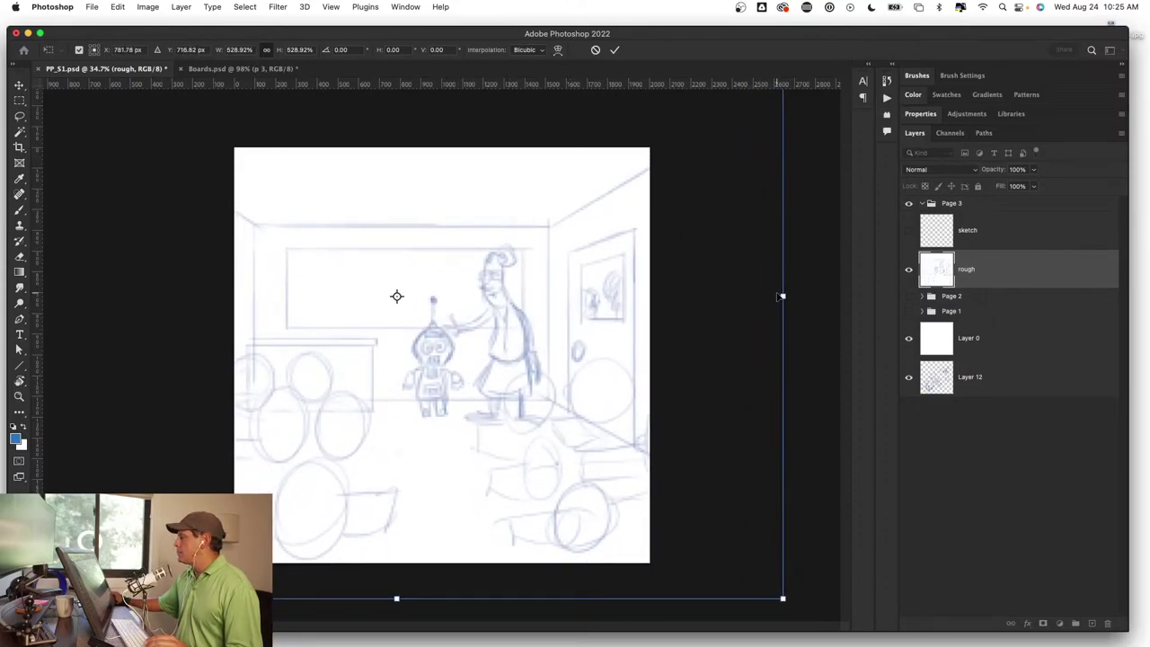
drag(782, 296, 880, 295)
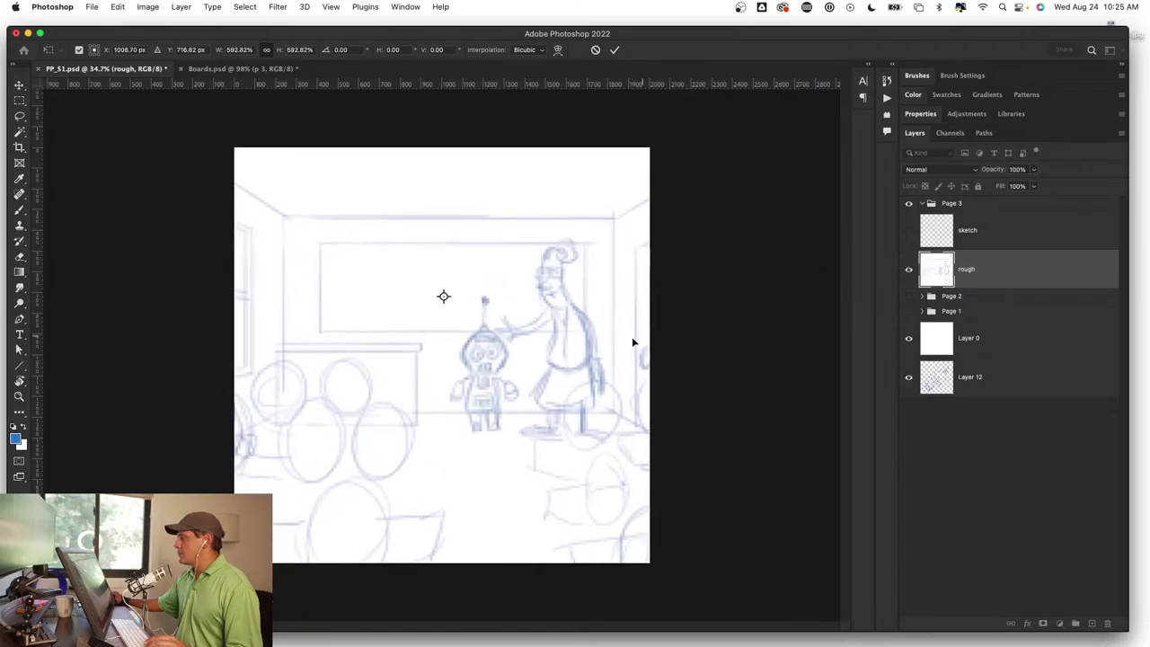
mouse_move(631, 336)
mouse_down()
mouse_move(519, 348)
mouse_move(546, 349)
mouse_move(570, 329)
mouse_move(565, 344)
mouse_up()
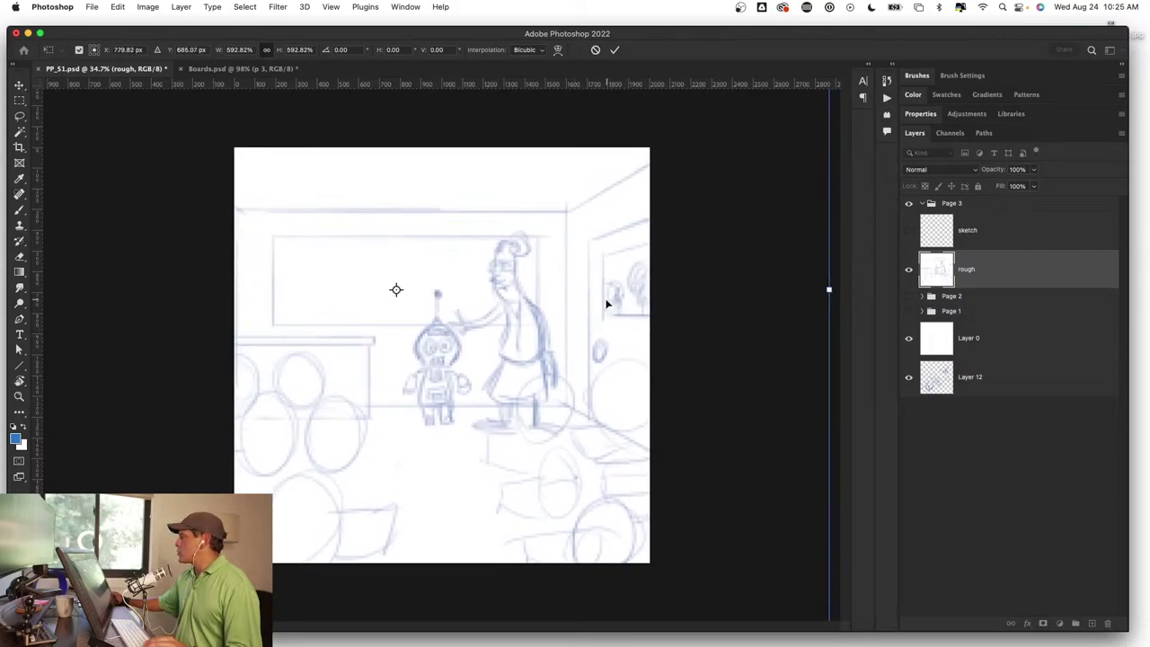
key(Return)
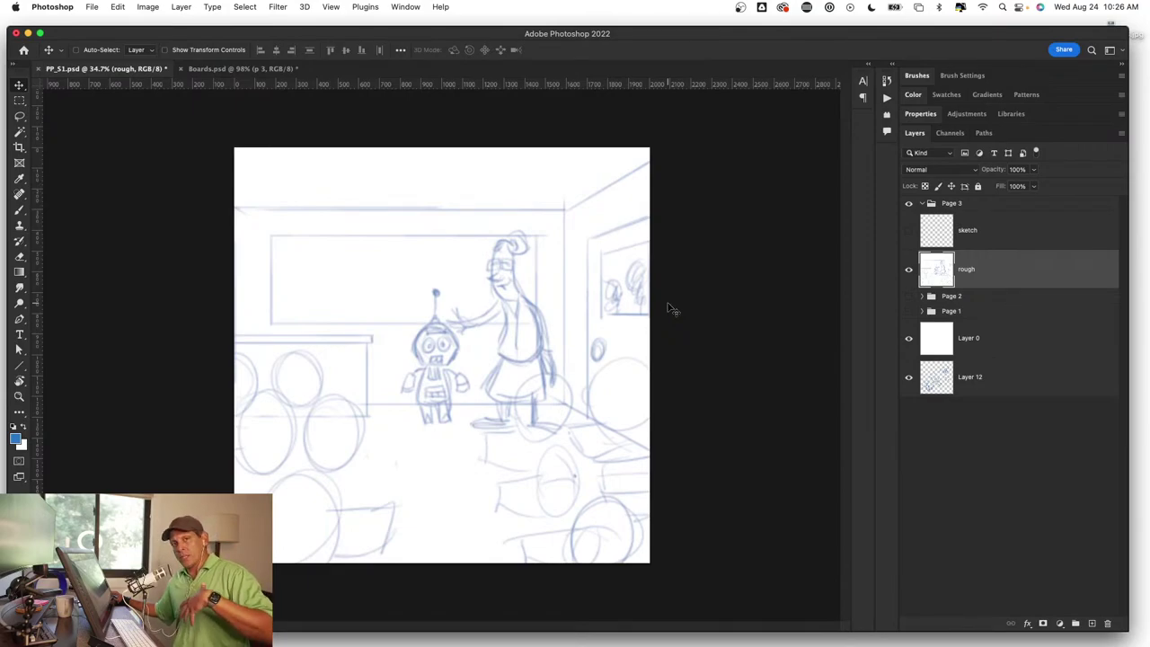
Step: On a new layer, paint two vertical and two horizontal framing lines with a 20 px brush
click(1029, 230)
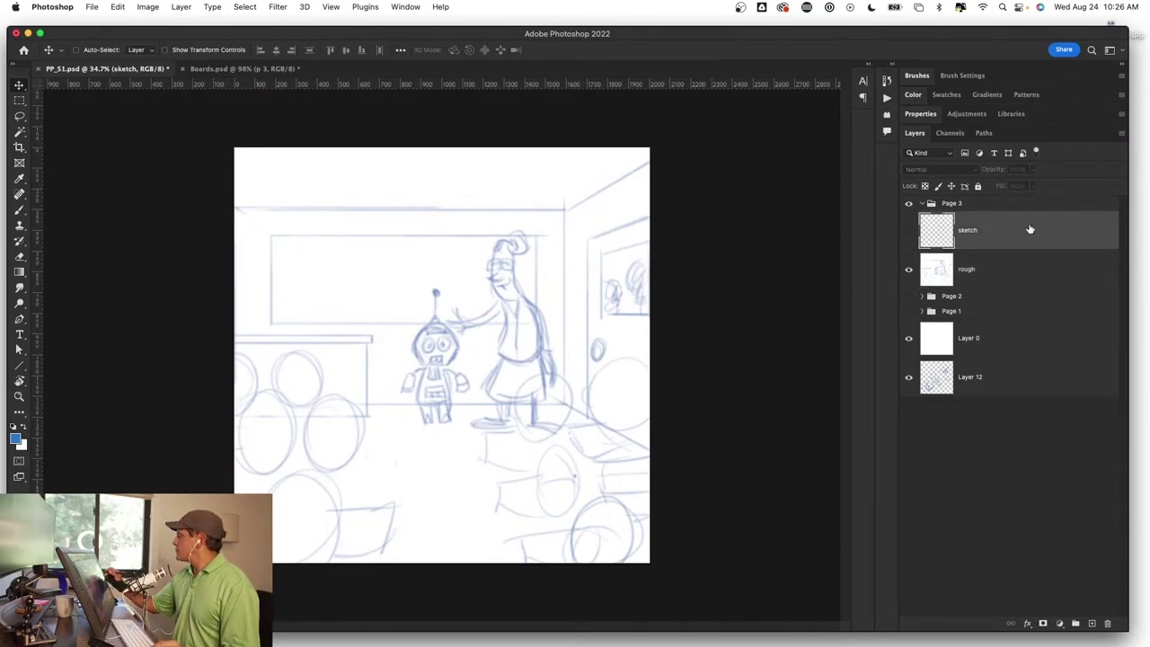
click(1047, 269)
click(1092, 623)
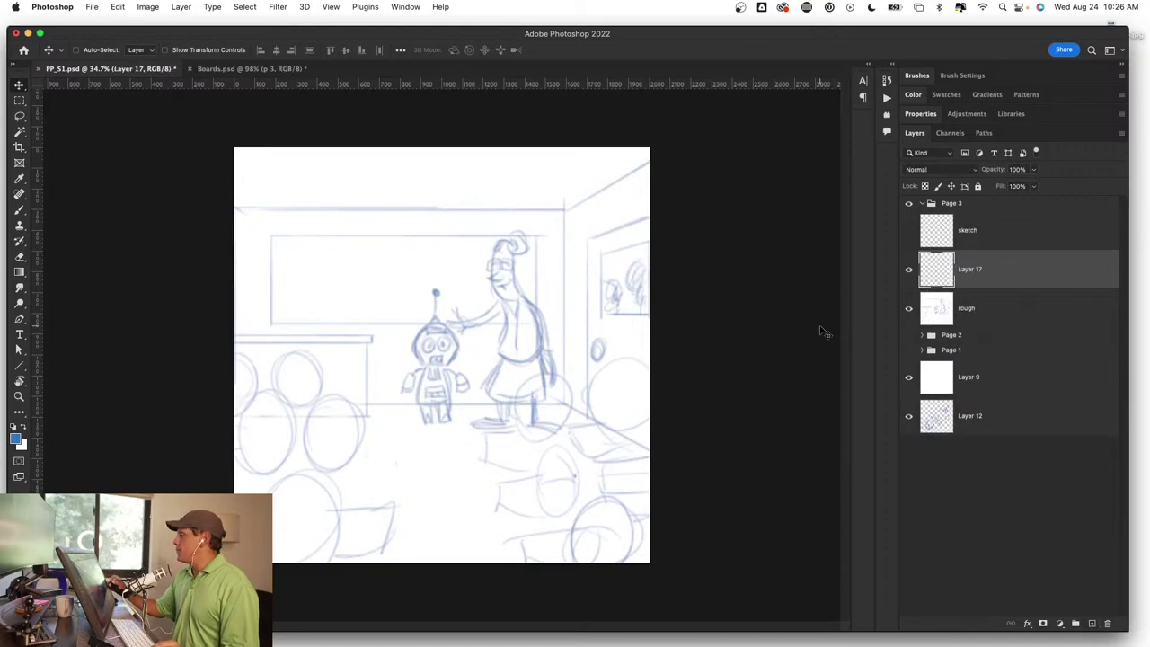
key(b)
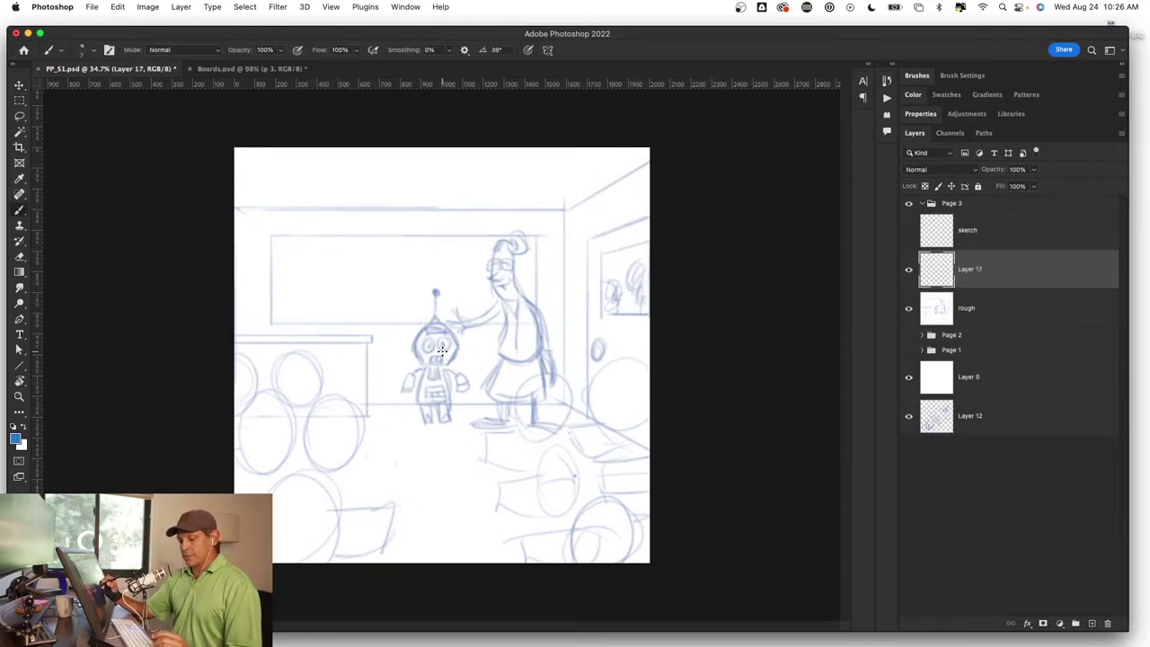
drag(440, 346, 448, 350)
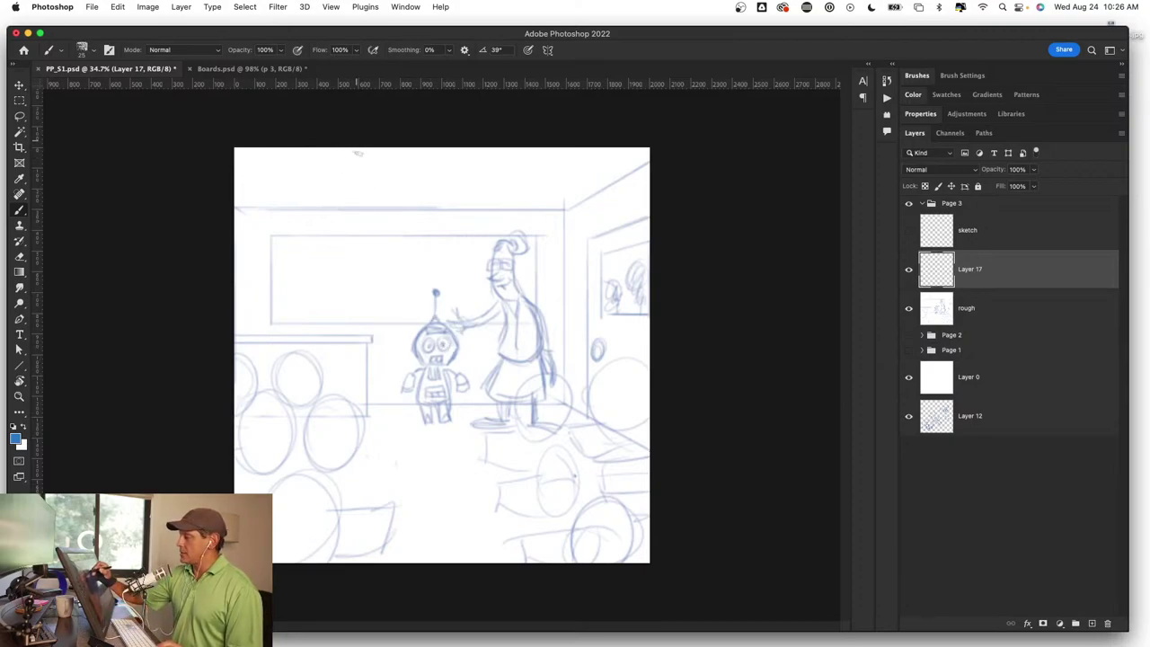
drag(357, 151, 354, 561)
drag(510, 135, 510, 589)
drag(218, 273, 703, 299)
drag(204, 408, 752, 419)
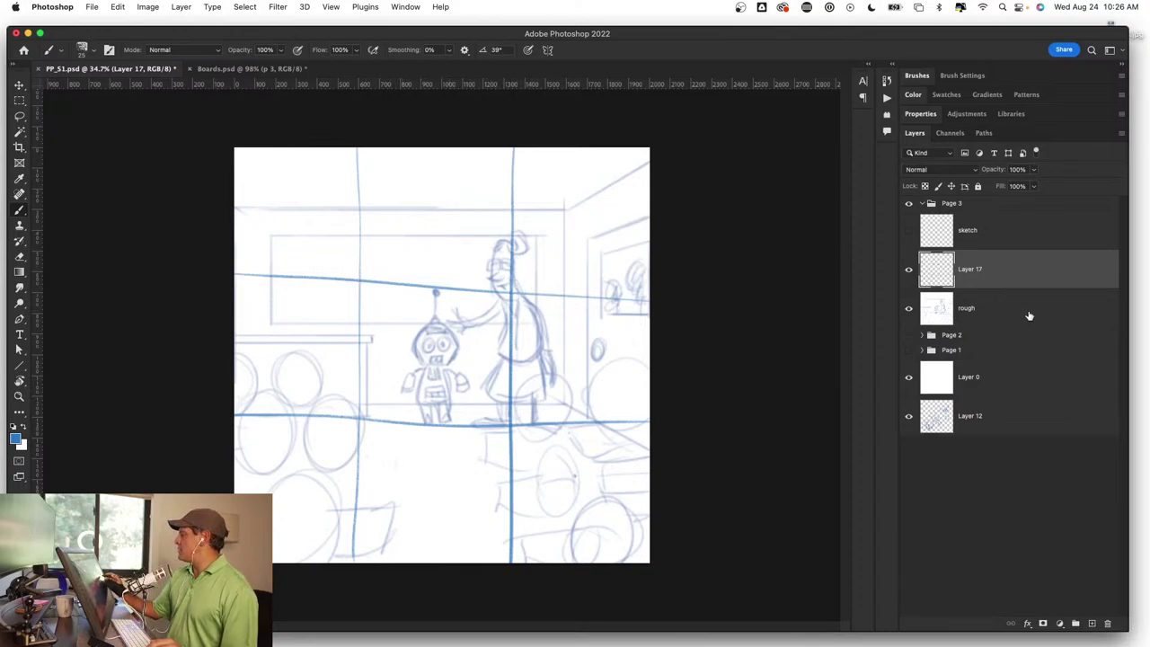
Step: On another new layer, draw the teacher's head, body, legs and arm reaching toward the robot
click(1091, 622)
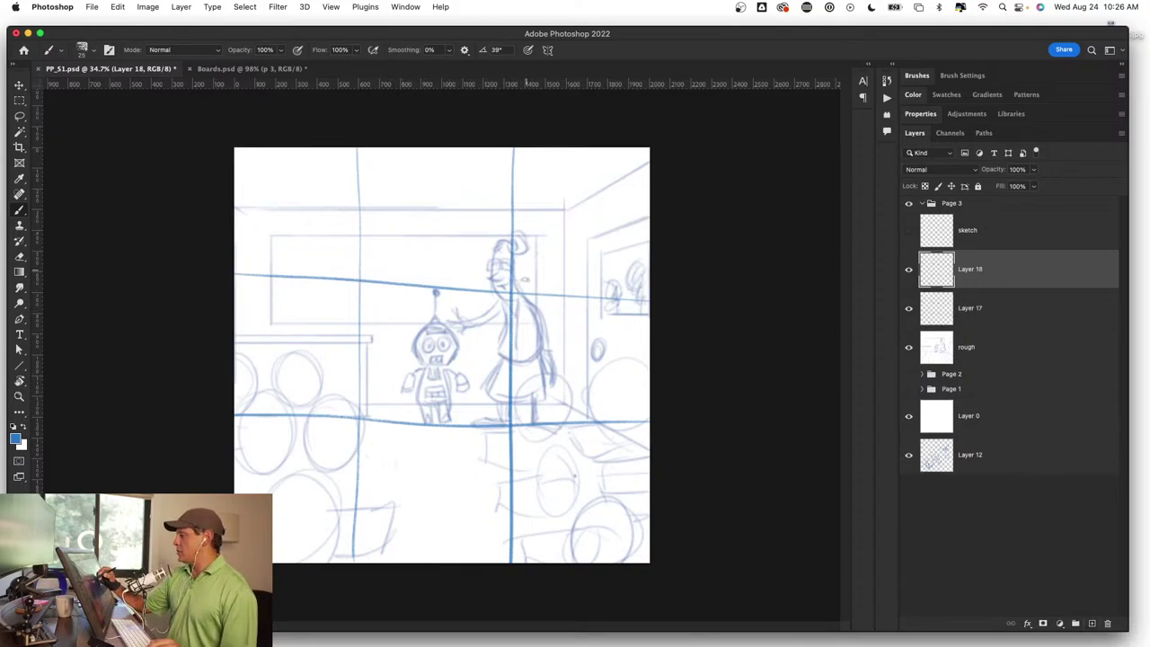
drag(529, 244, 546, 253)
drag(539, 235, 537, 385)
drag(539, 321, 532, 399)
drag(530, 350, 537, 405)
drag(555, 309, 539, 440)
drag(563, 402, 566, 437)
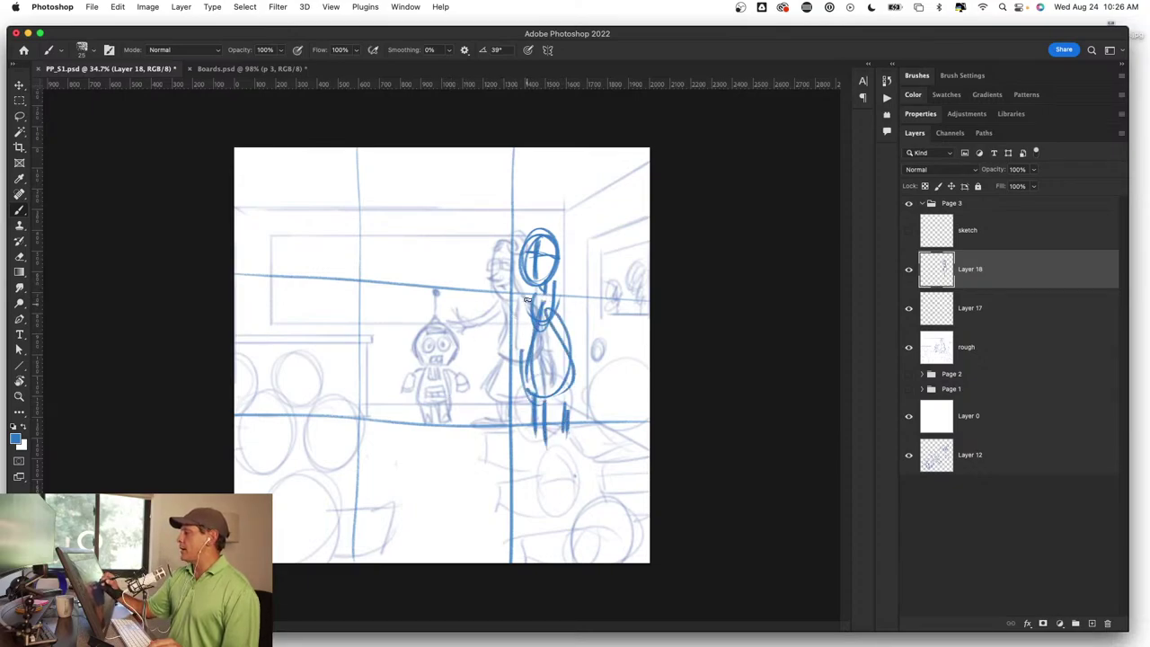
mouse_move(527, 299)
mouse_down()
mouse_move(470, 336)
mouse_move(512, 323)
mouse_up()
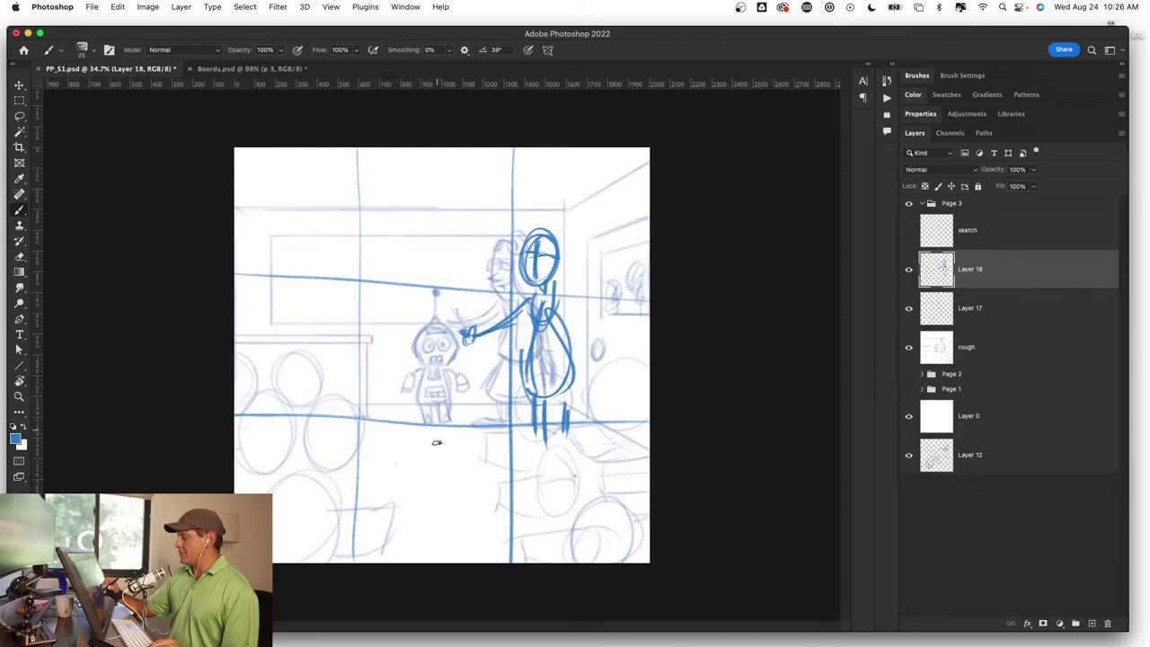
Step: Draw a downward arrow below the robot and student head shapes along the bottom
drag(437, 433, 445, 546)
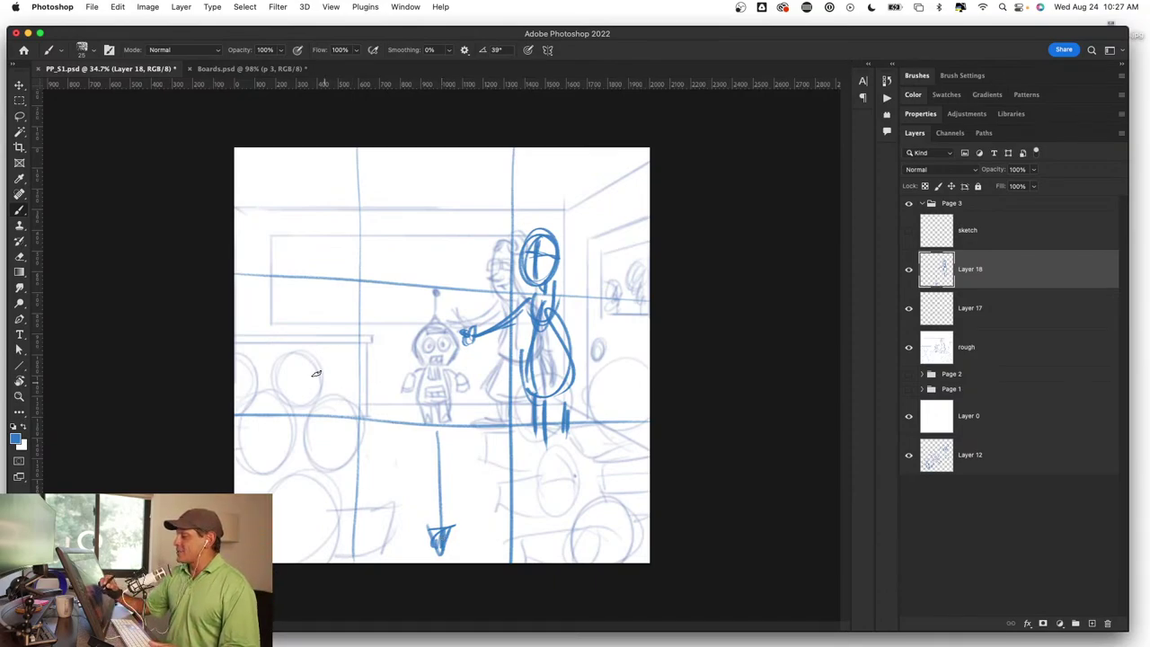
mouse_move(291, 355)
mouse_down()
mouse_move(322, 393)
mouse_move(289, 408)
mouse_move(292, 467)
mouse_up()
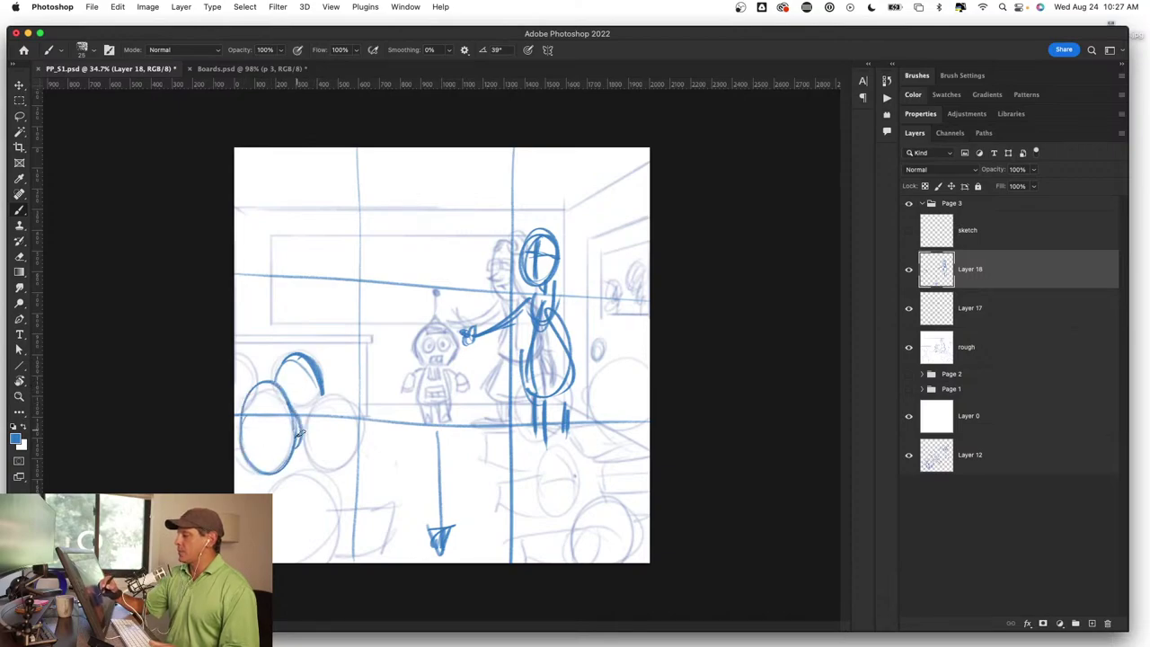
drag(324, 404, 302, 403)
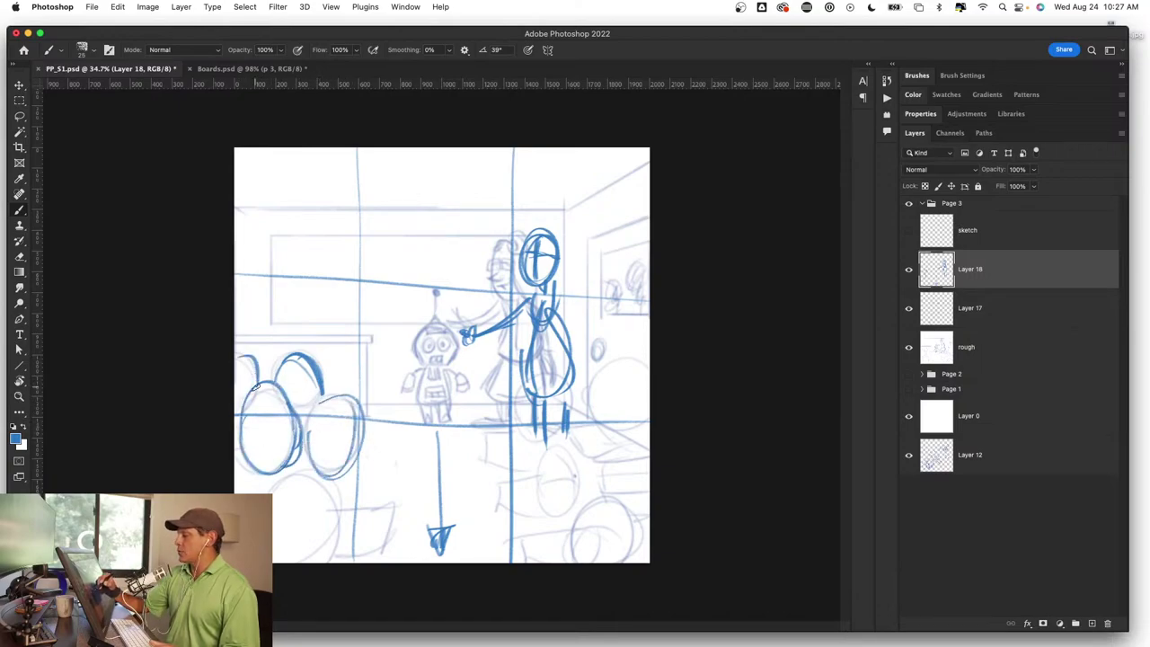
drag(241, 354, 259, 398)
drag(299, 476, 334, 558)
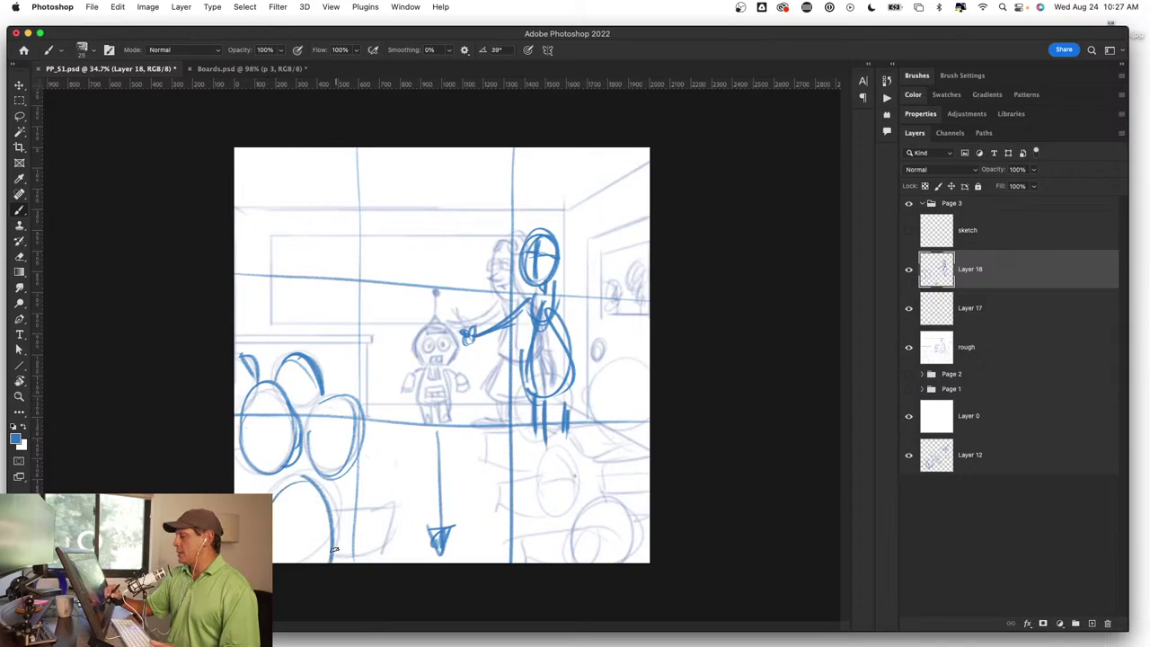
drag(267, 496, 328, 551)
mouse_move(579, 521)
mouse_down()
mouse_move(568, 562)
mouse_move(634, 539)
mouse_up()
drag(500, 485, 548, 511)
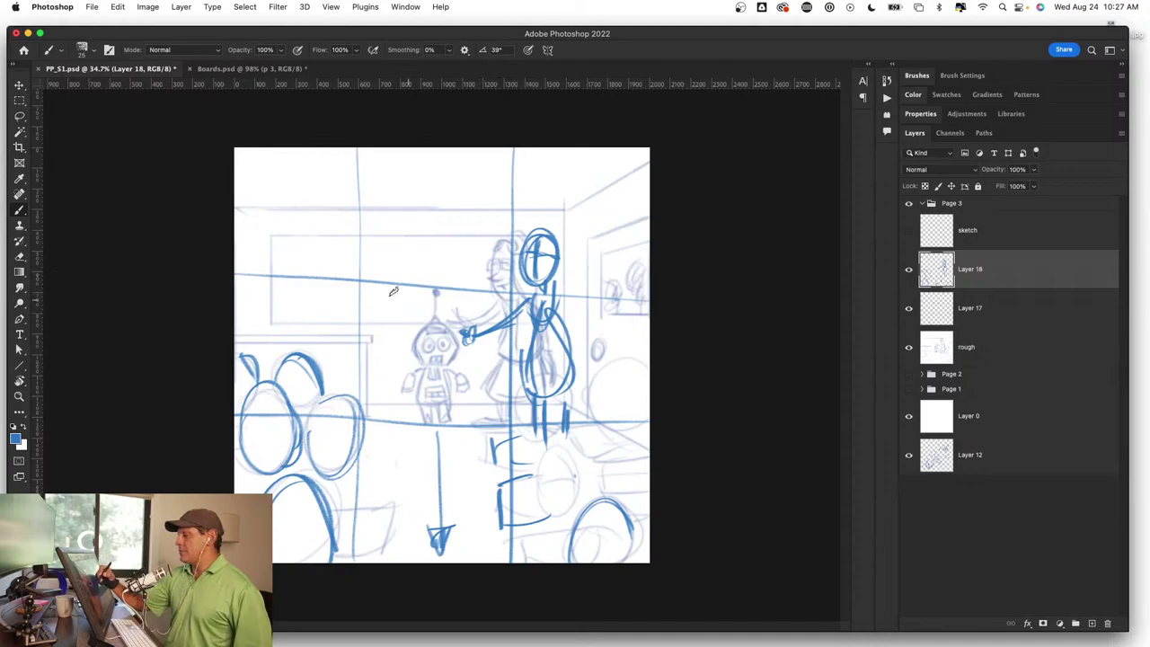
key(z)
drag(315, 243, 377, 235)
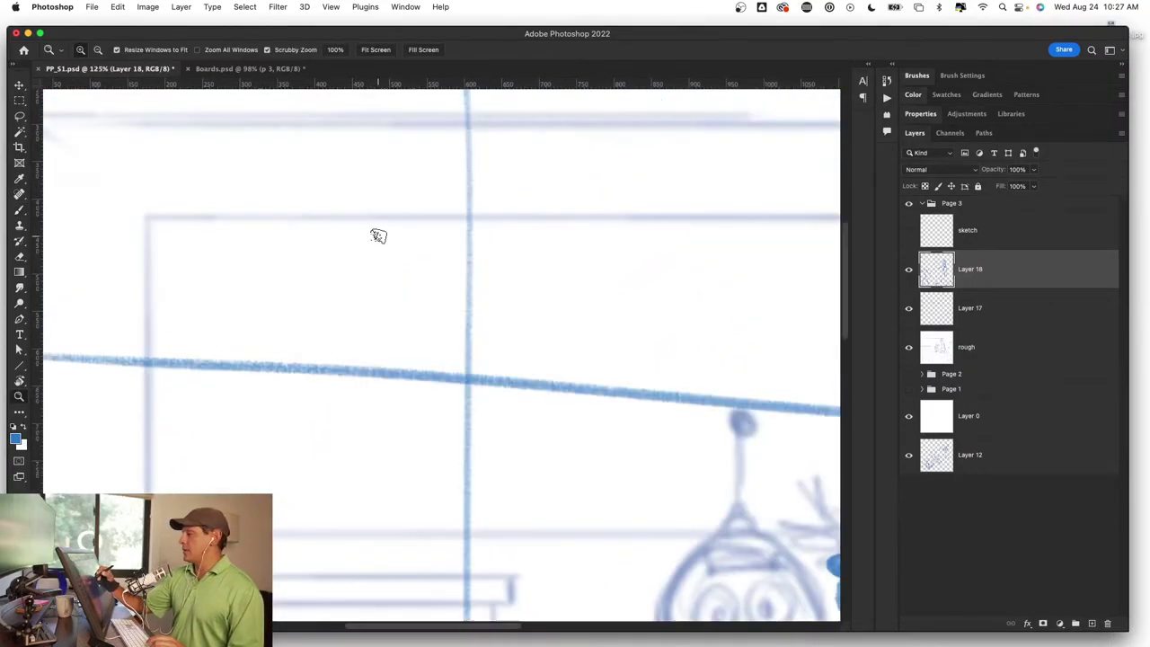
Step: Letter two lines of the note ending in TUMMY with an 18 px brush, then fit the view
drag(383, 380, 362, 387)
key(b)
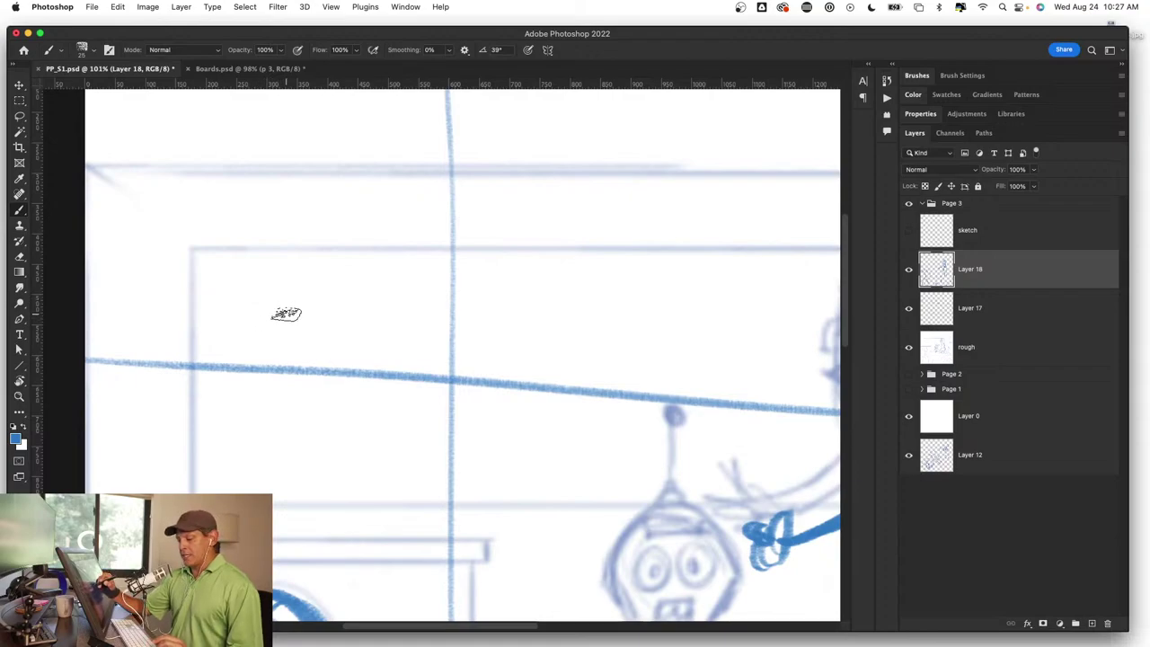
drag(284, 314, 289, 319)
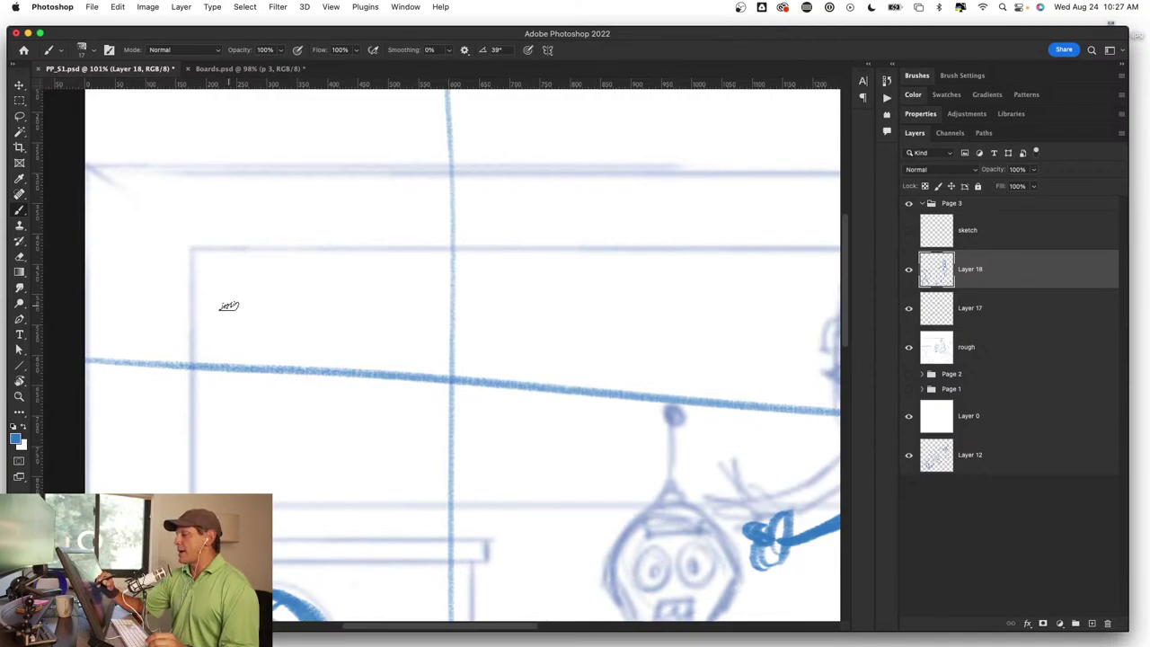
mouse_move(225, 296)
mouse_down()
mouse_move(239, 308)
mouse_move(282, 282)
mouse_move(323, 296)
mouse_move(378, 281)
mouse_move(395, 292)
mouse_move(415, 266)
mouse_up()
mouse_move(223, 334)
mouse_down()
mouse_move(235, 368)
mouse_move(270, 340)
mouse_move(319, 341)
mouse_move(364, 353)
mouse_move(363, 382)
mouse_up()
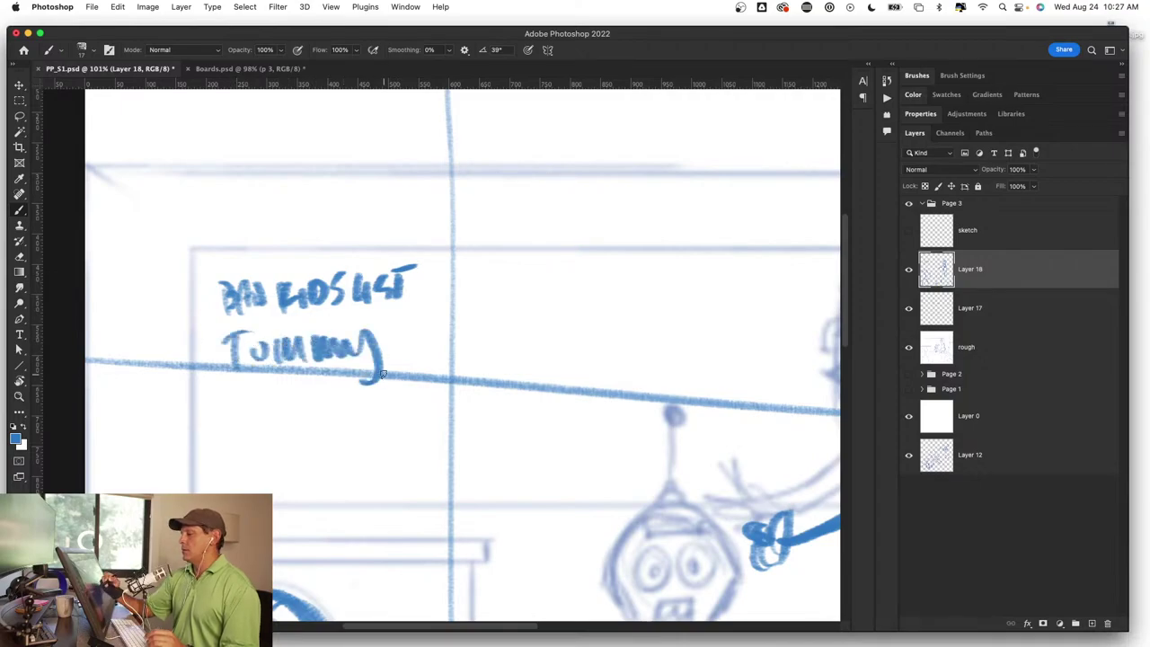
key(z)
key(super+0)
Step: Undo the trial blue arrow on the Boards panel and return to the PP_S1 sketch
key(b)
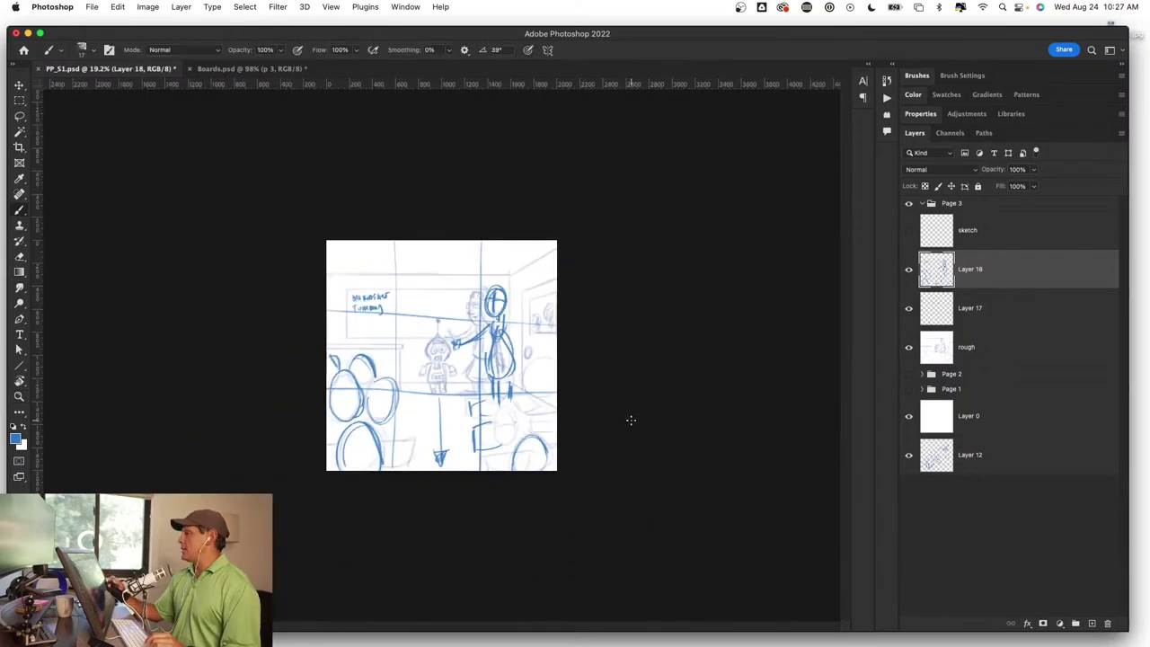
click(256, 68)
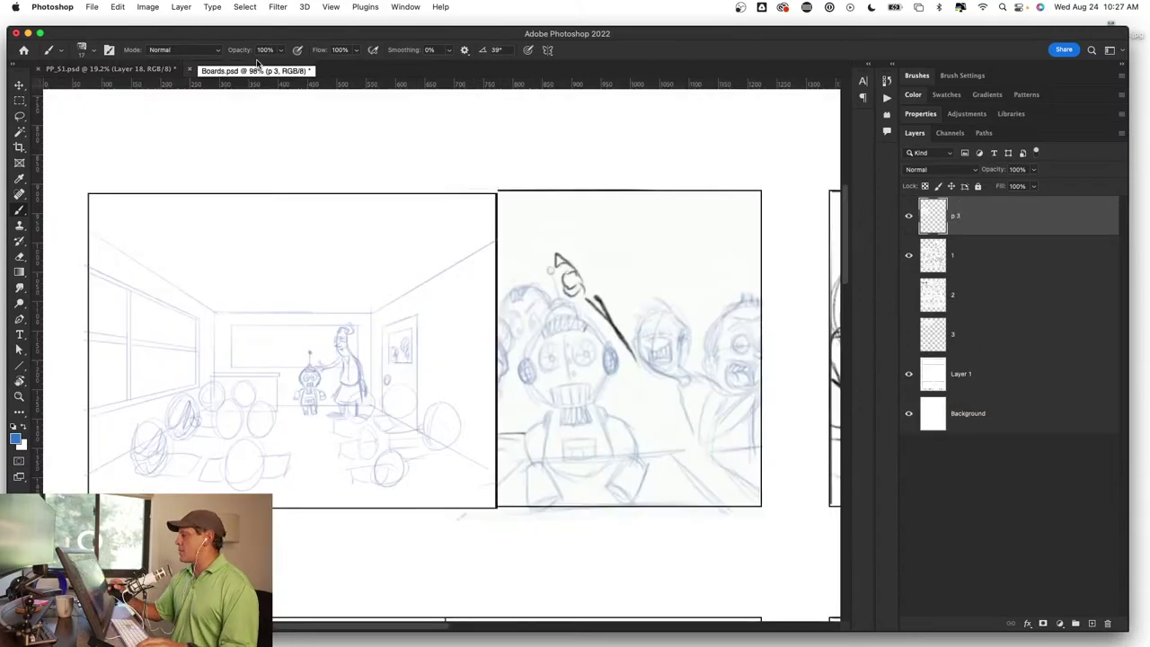
mouse_move(650, 238)
mouse_down()
mouse_move(655, 307)
mouse_move(676, 285)
mouse_up()
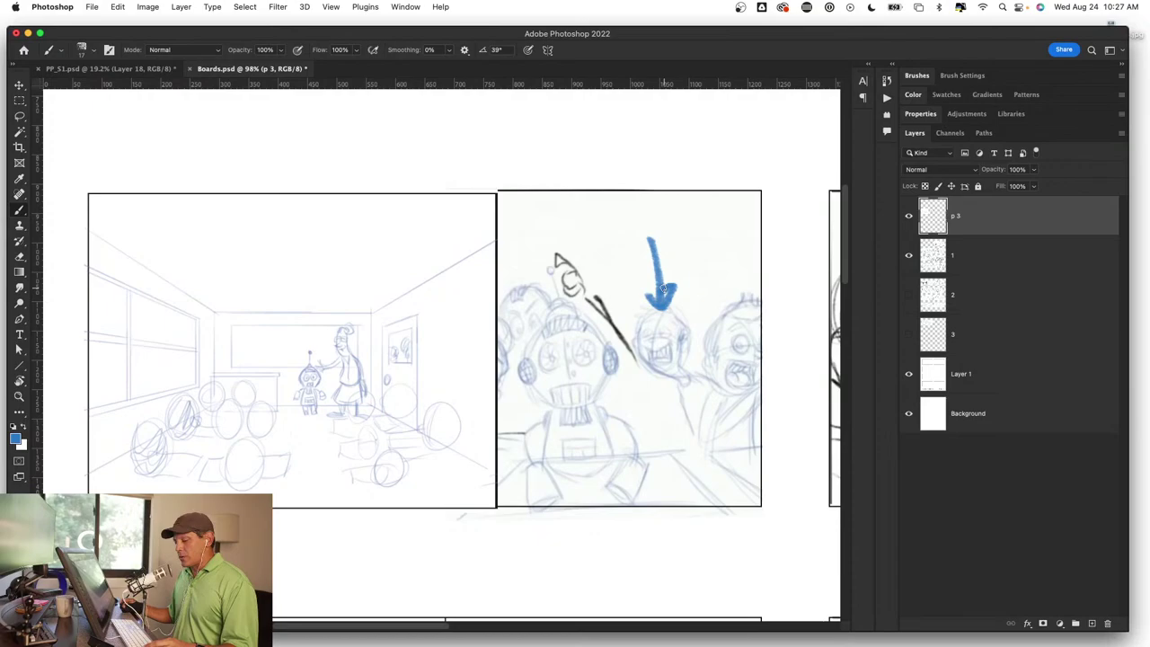
key(ctrl+z)
key(ctrl+z)
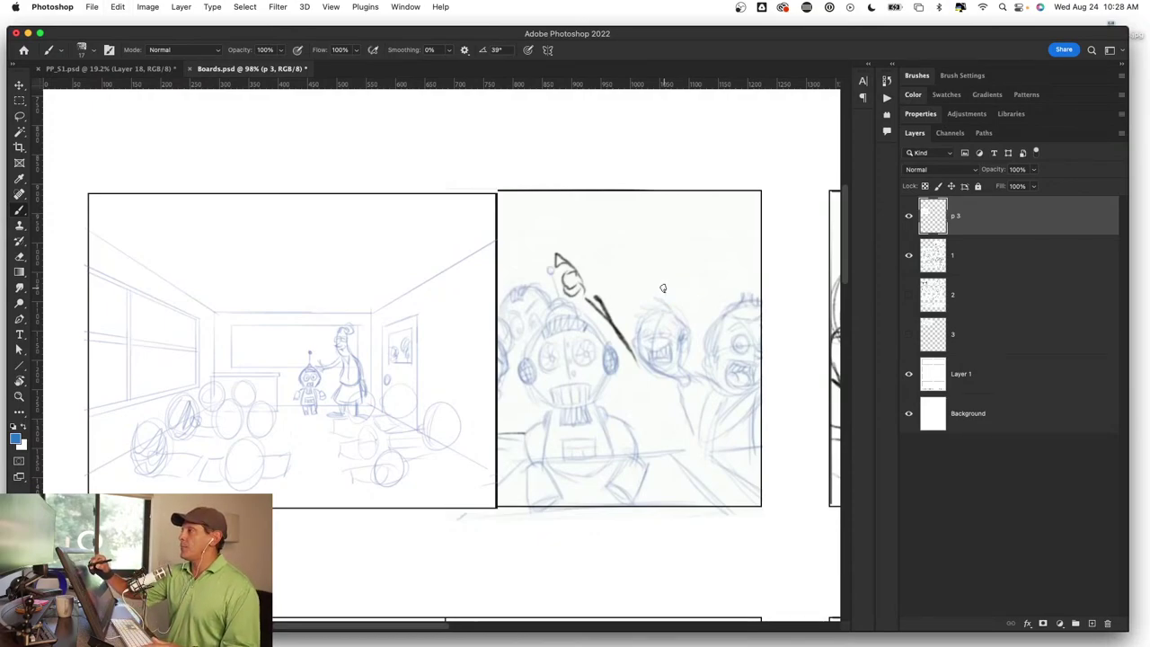
click(112, 69)
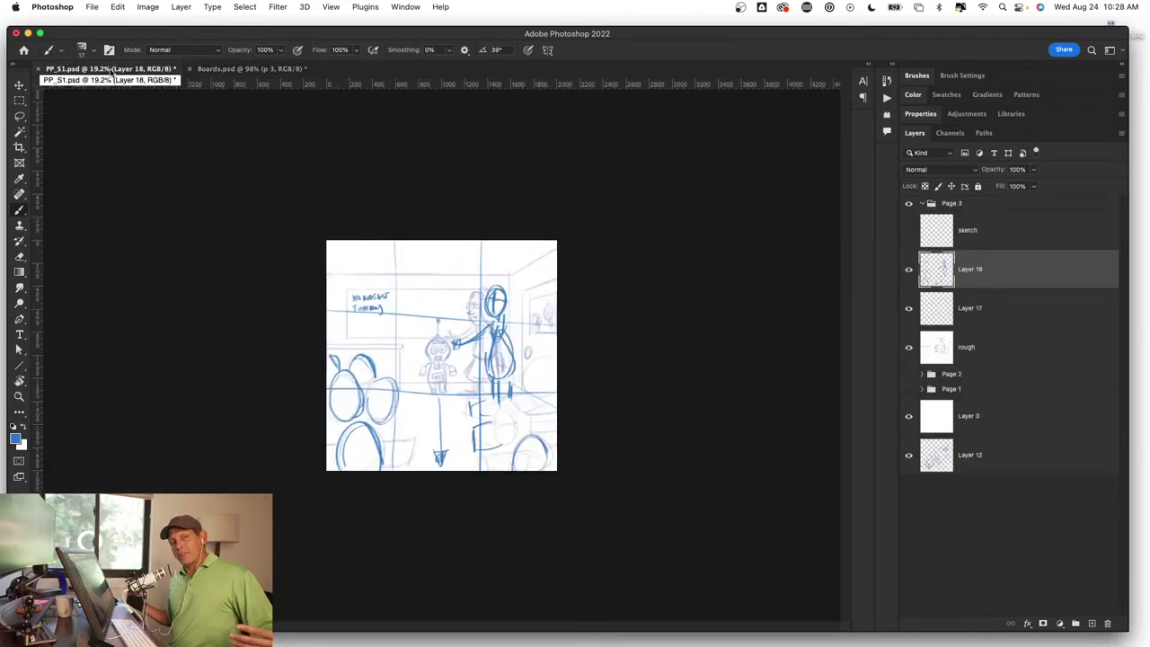
Step: Zoom in on the classroom sketch and add a question mark above the sign text
key(z)
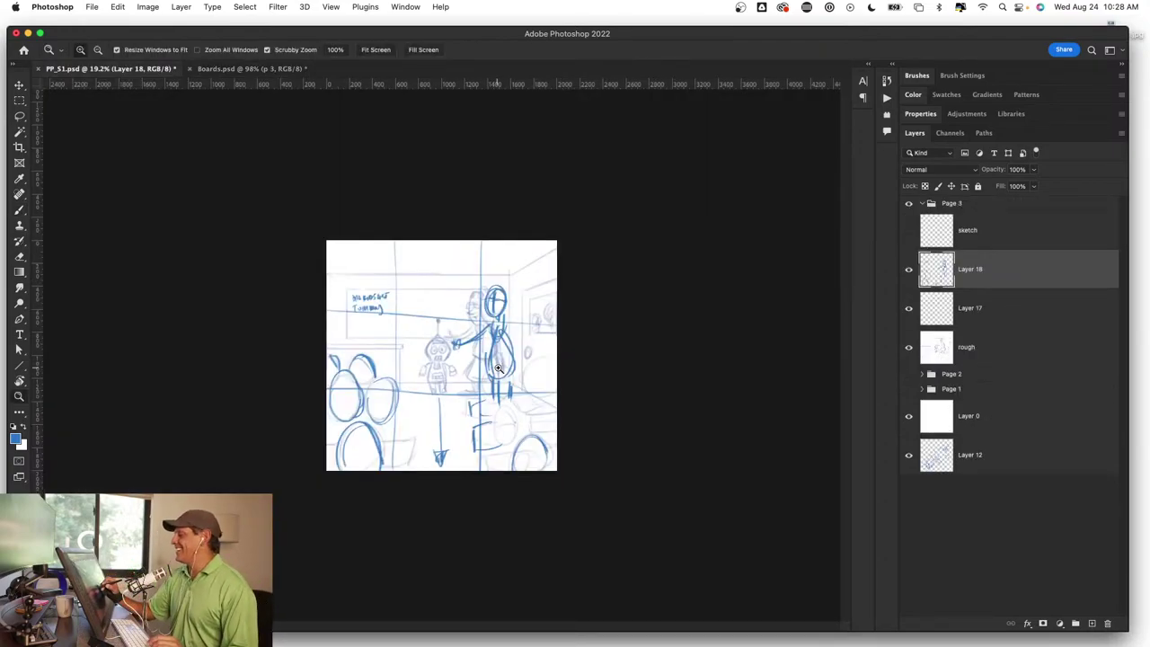
mouse_move(539, 359)
mouse_down()
mouse_move(612, 502)
mouse_move(643, 505)
mouse_up()
key(b)
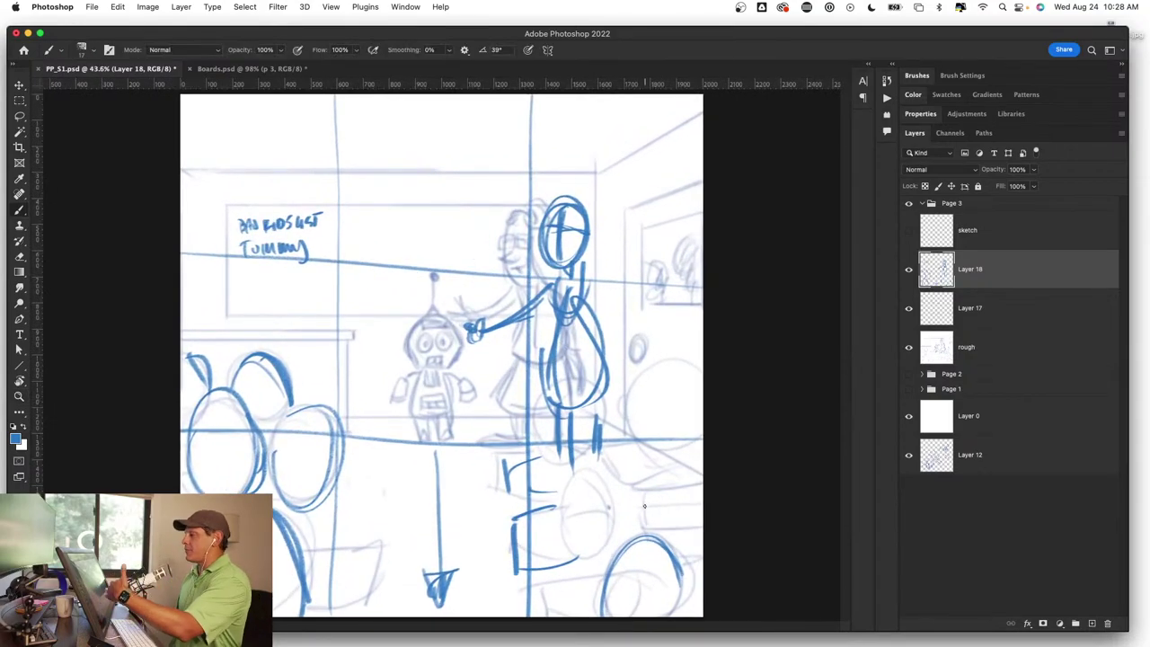
drag(241, 224, 261, 221)
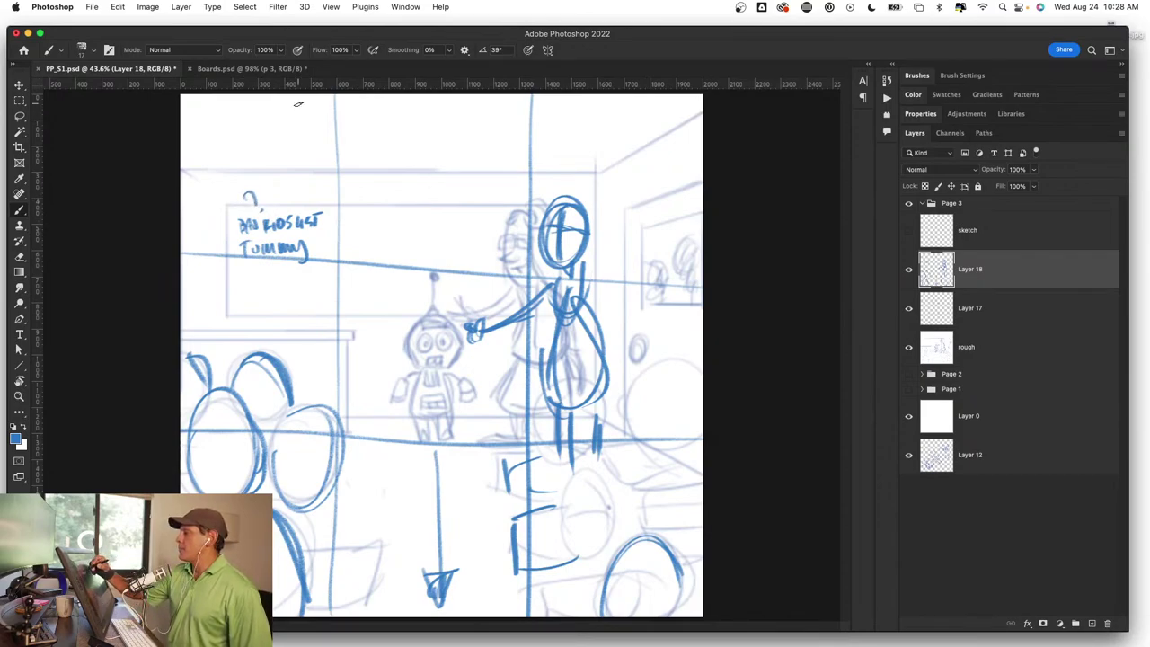
Step: Draw two cup-shaped ceiling lights along the top of the classroom
mouse_move(293, 101)
mouse_down()
mouse_move(305, 137)
mouse_move(368, 93)
mouse_up()
mouse_move(485, 96)
mouse_down()
mouse_move(499, 147)
mouse_move(594, 96)
mouse_up()
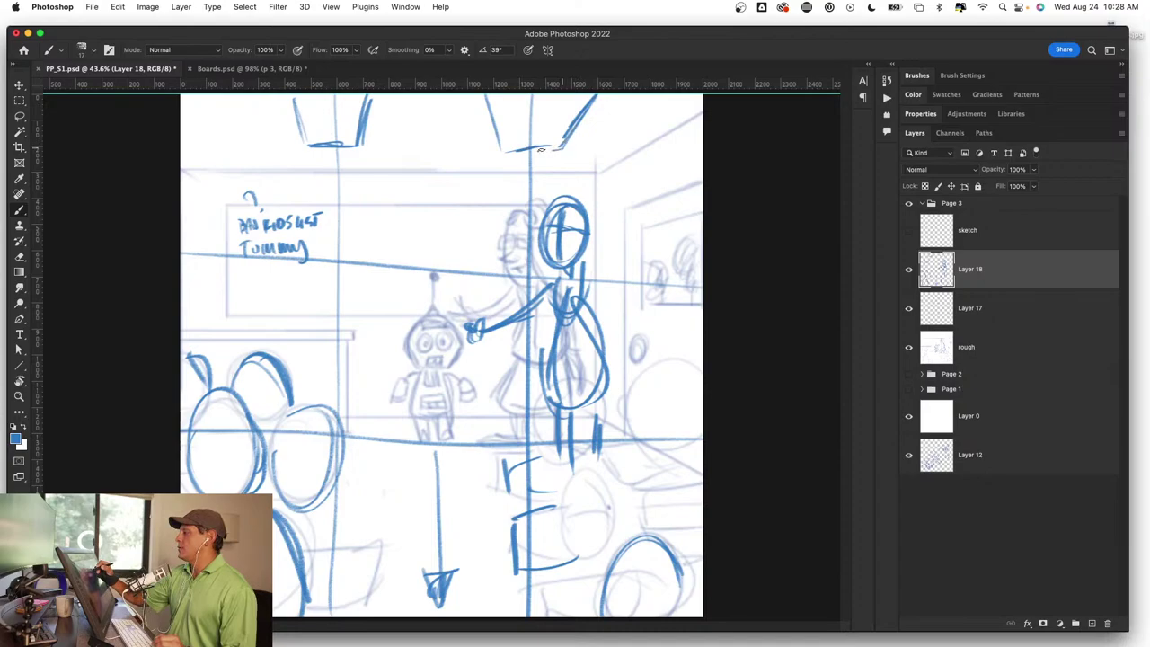
drag(479, 99, 493, 152)
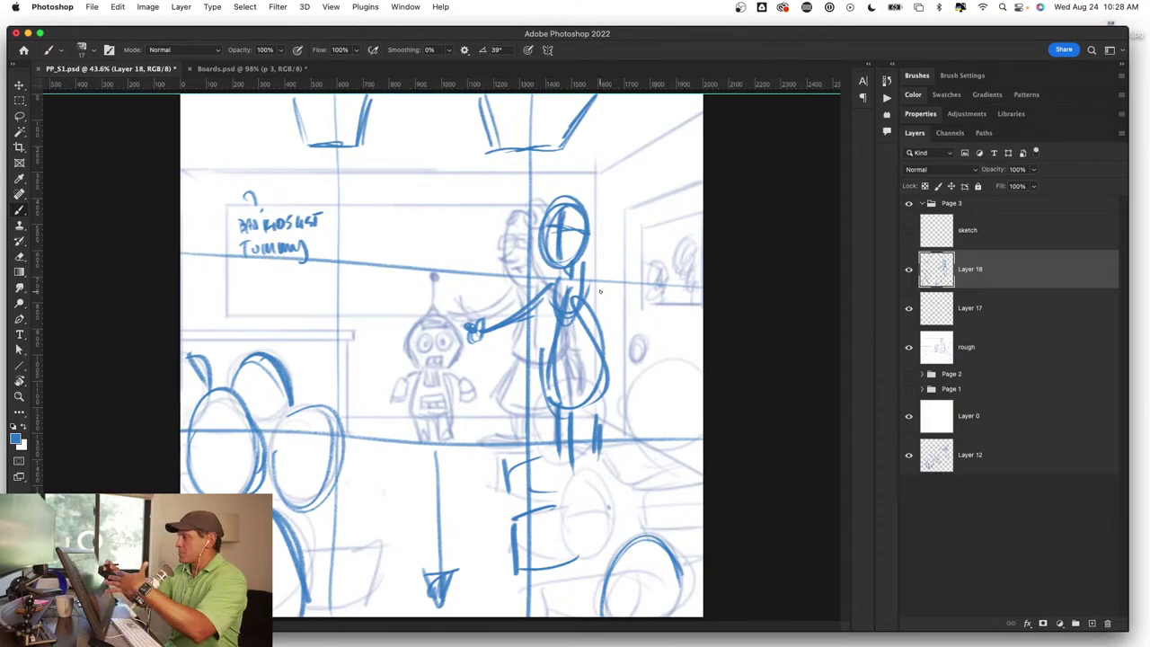
drag(291, 99, 308, 143)
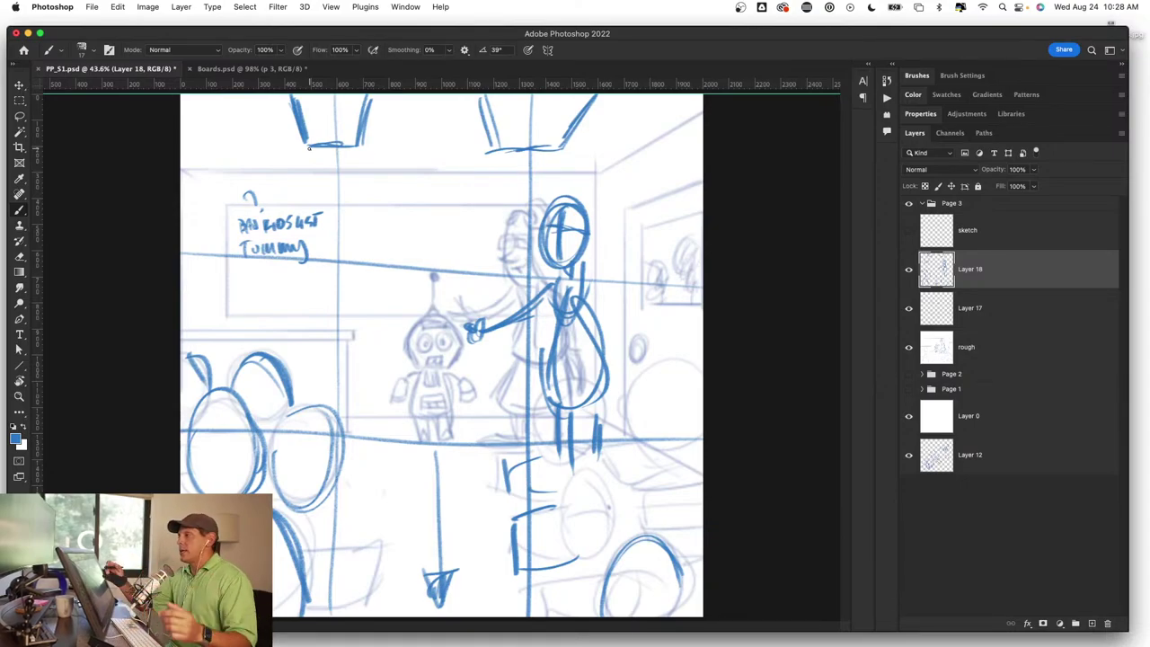
Step: Bring Boards.psd forward and zoom out to about 28% to show the whole storyboard page
click(262, 69)
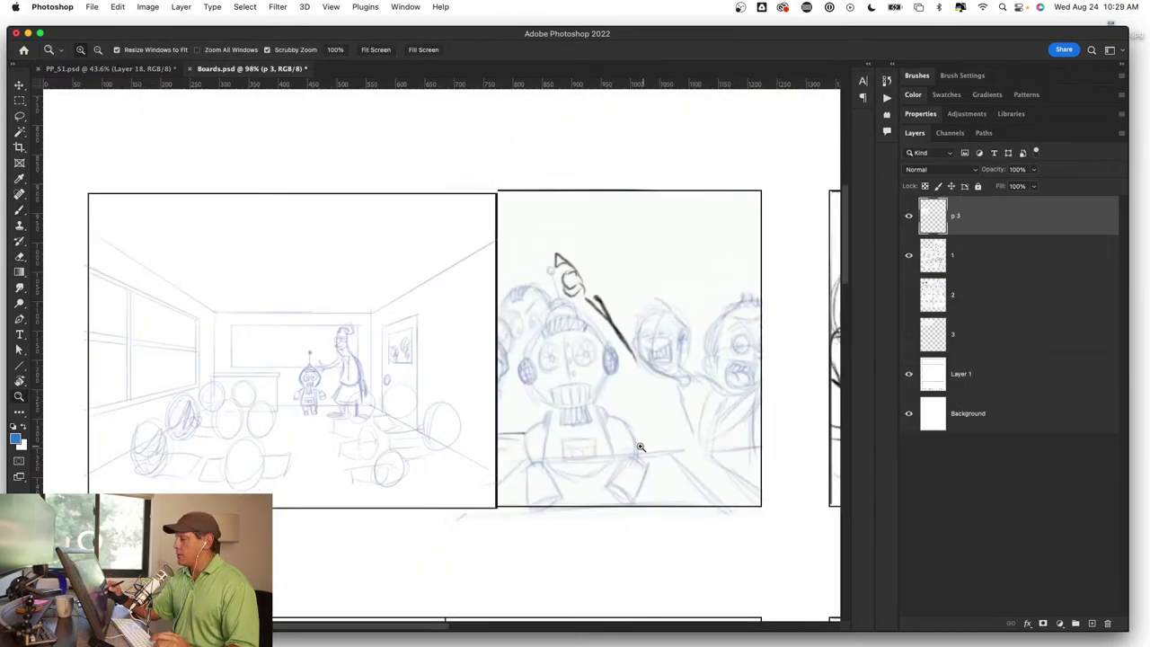
scroll(625, 435, down, 5)
drag(742, 487, 482, 382)
scroll(481, 381, down, 3)
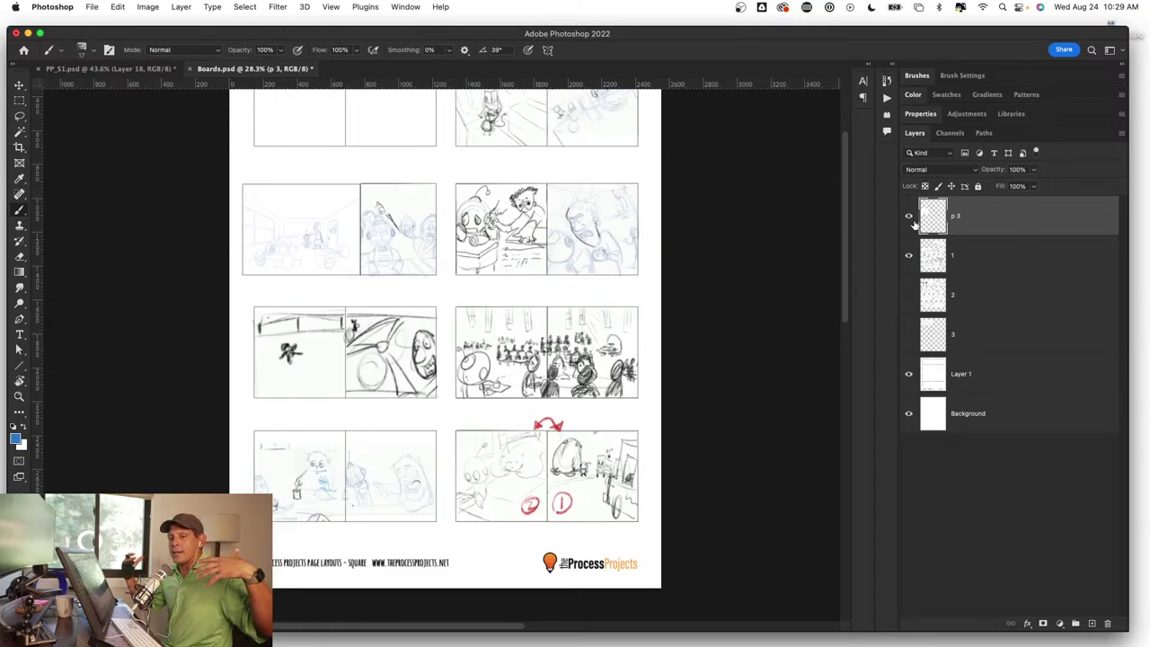
Step: Bring the PP_S1.psd classroom sketch back to the front
click(148, 69)
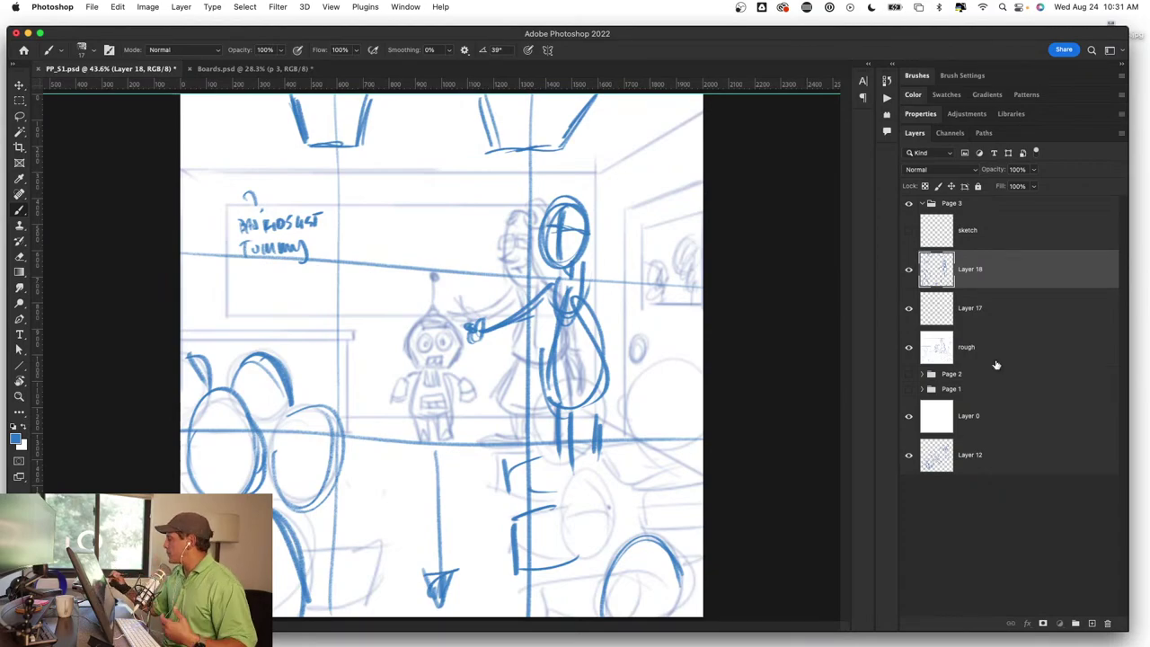
Step: Add empty Layer 19, then lasso the blue teacher figure off Layer 18 onto its own layer
click(1091, 622)
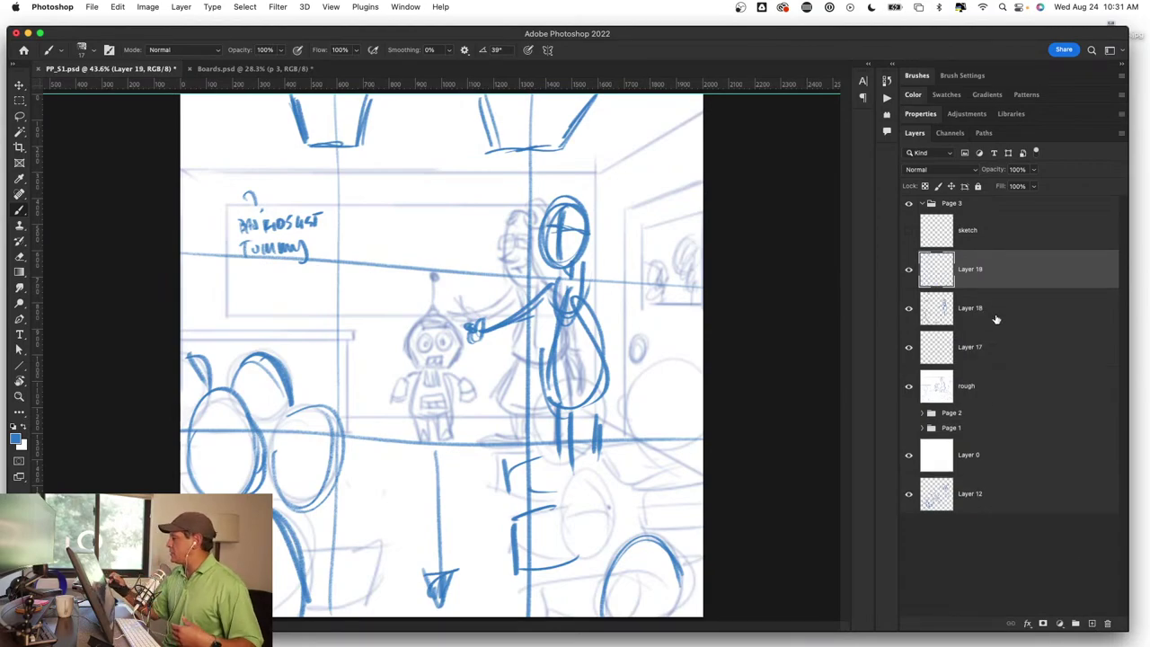
click(908, 308)
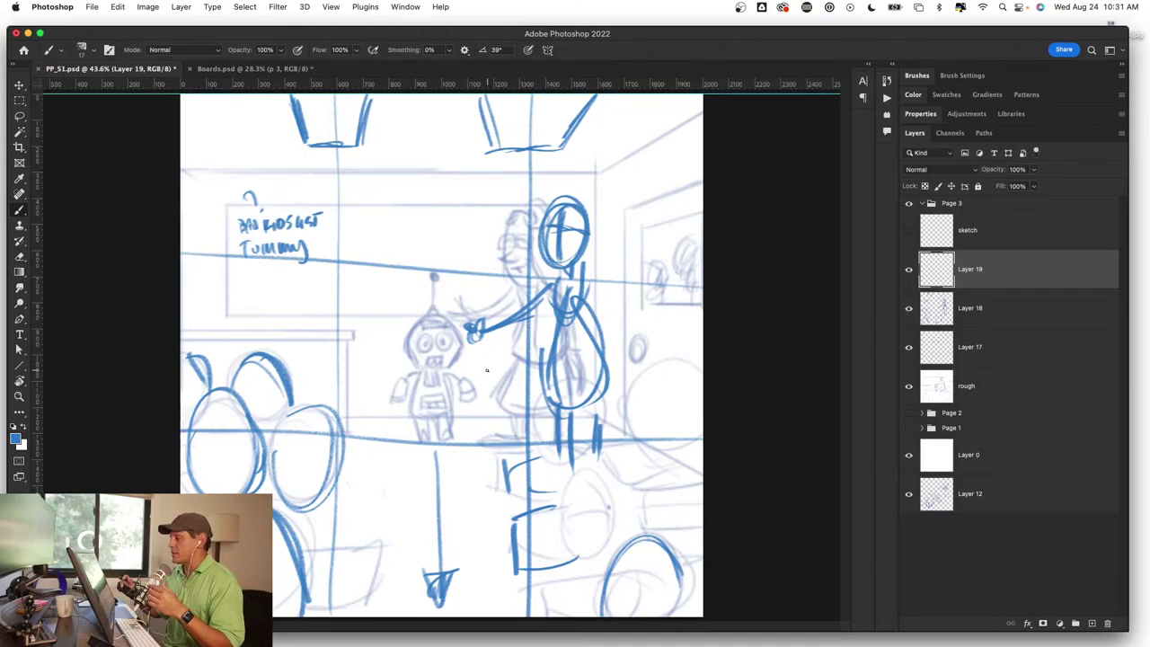
key(l)
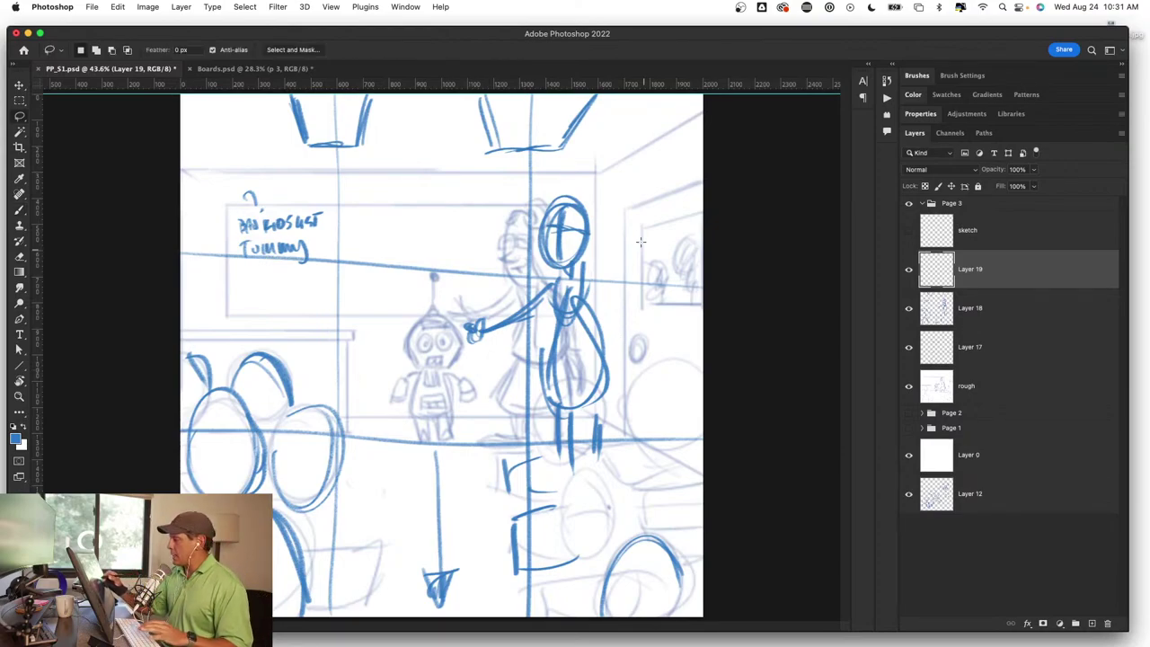
mouse_move(641, 214)
mouse_down()
mouse_move(493, 386)
mouse_move(661, 359)
mouse_up()
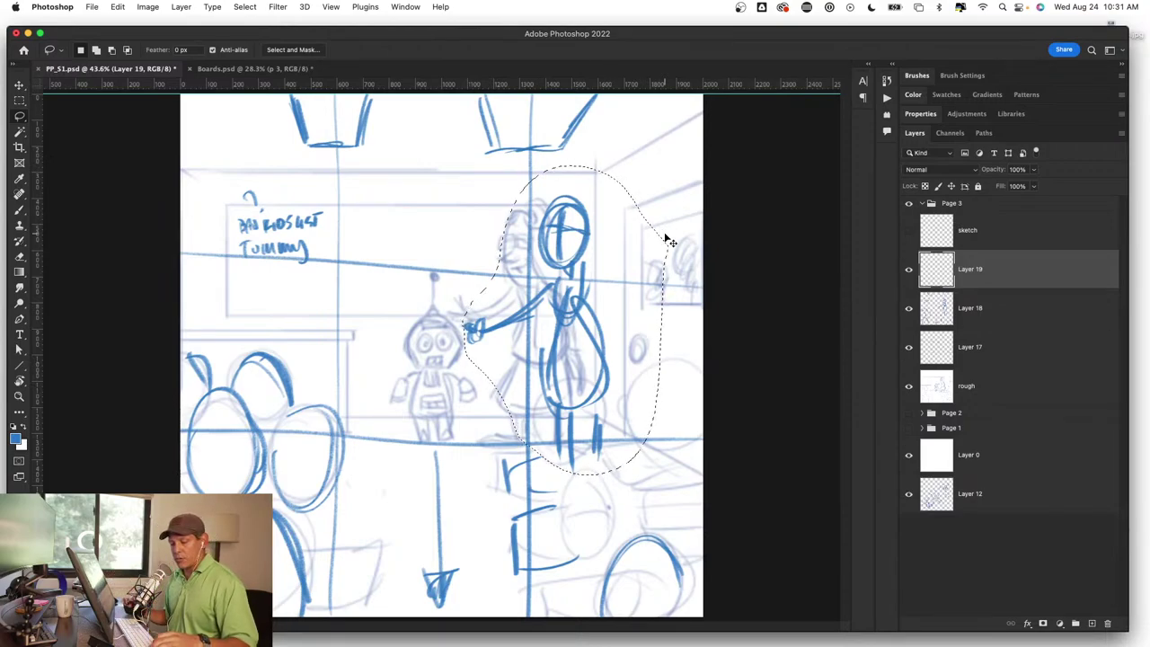
key(super+c)
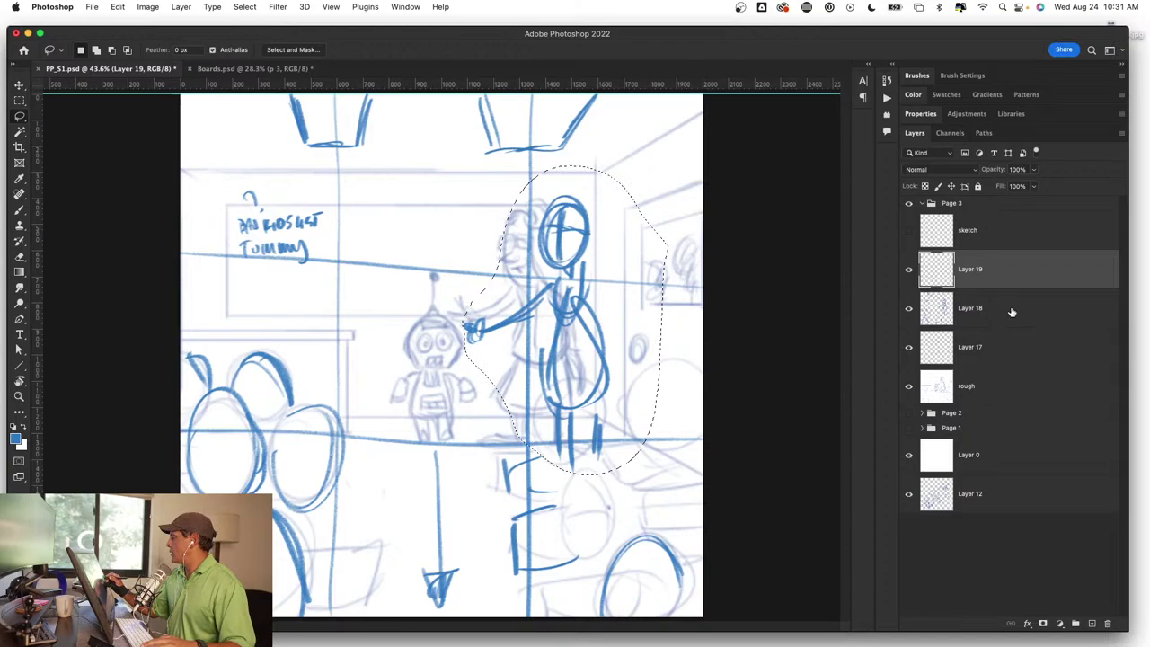
click(1011, 307)
key(Delete)
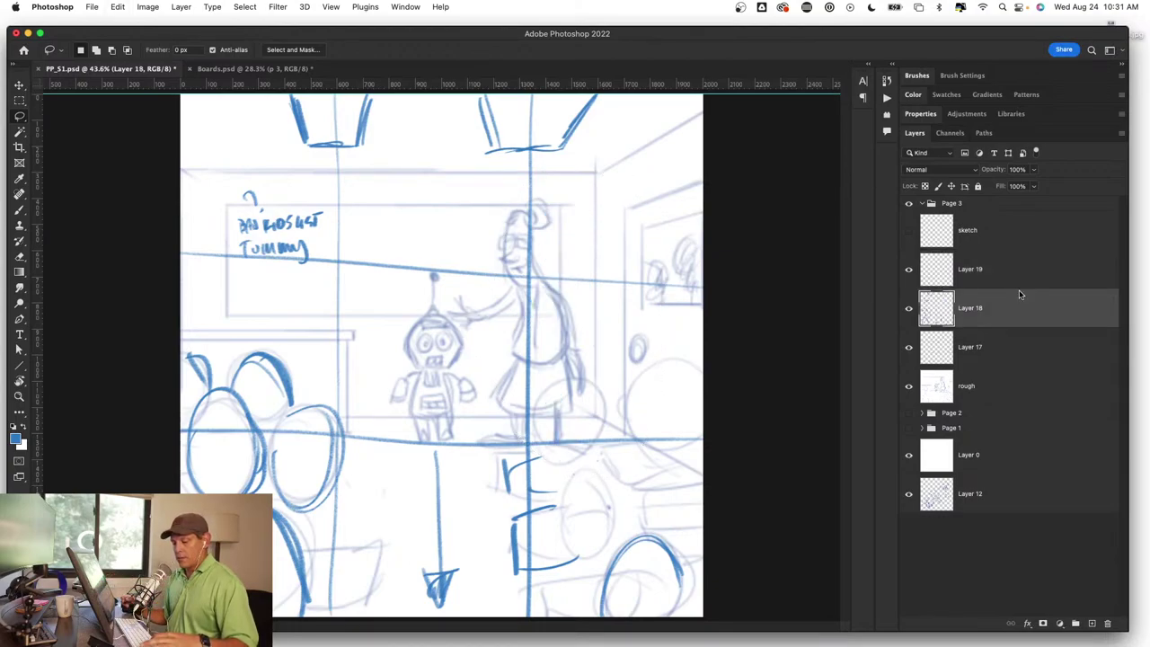
key(super+v)
Step: Move the Layer 20 teacher figure beside the robot, its hand reaching toward the robot's head
key(v)
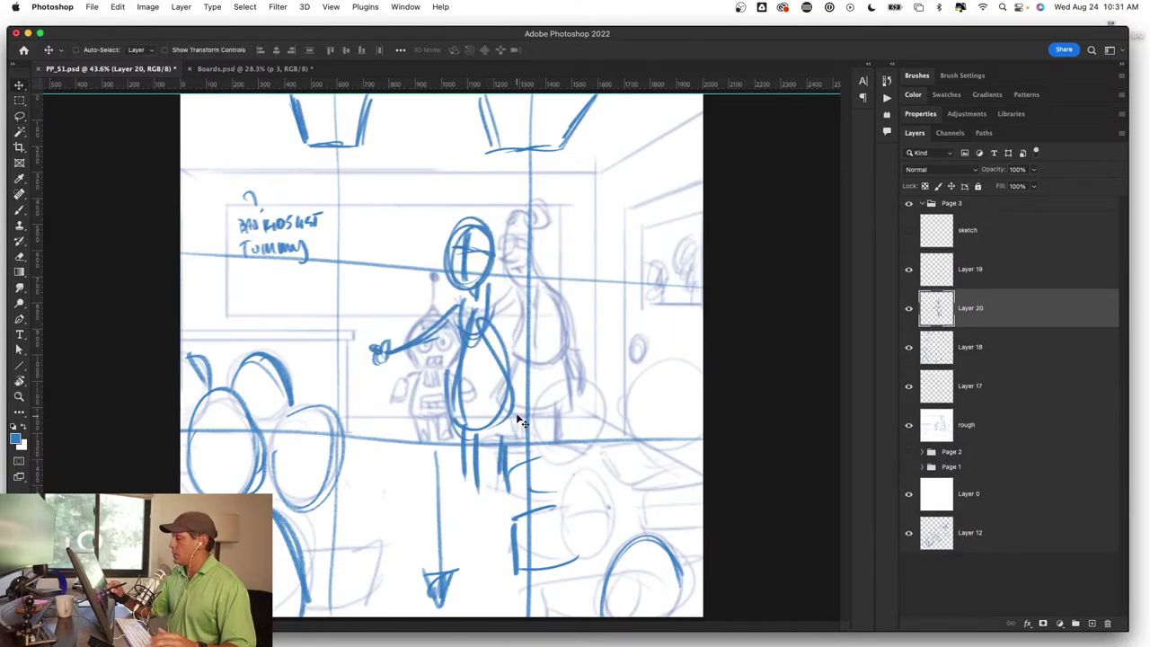
drag(516, 422, 614, 416)
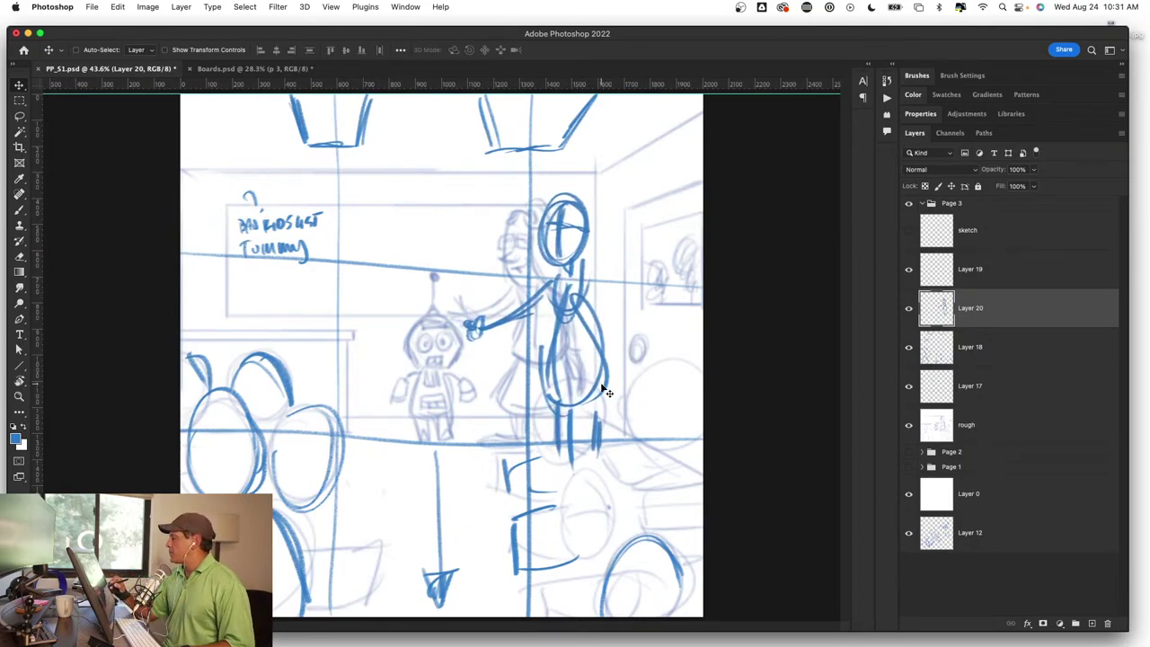
mouse_move(588, 374)
mouse_down()
mouse_move(597, 348)
mouse_move(585, 384)
mouse_up()
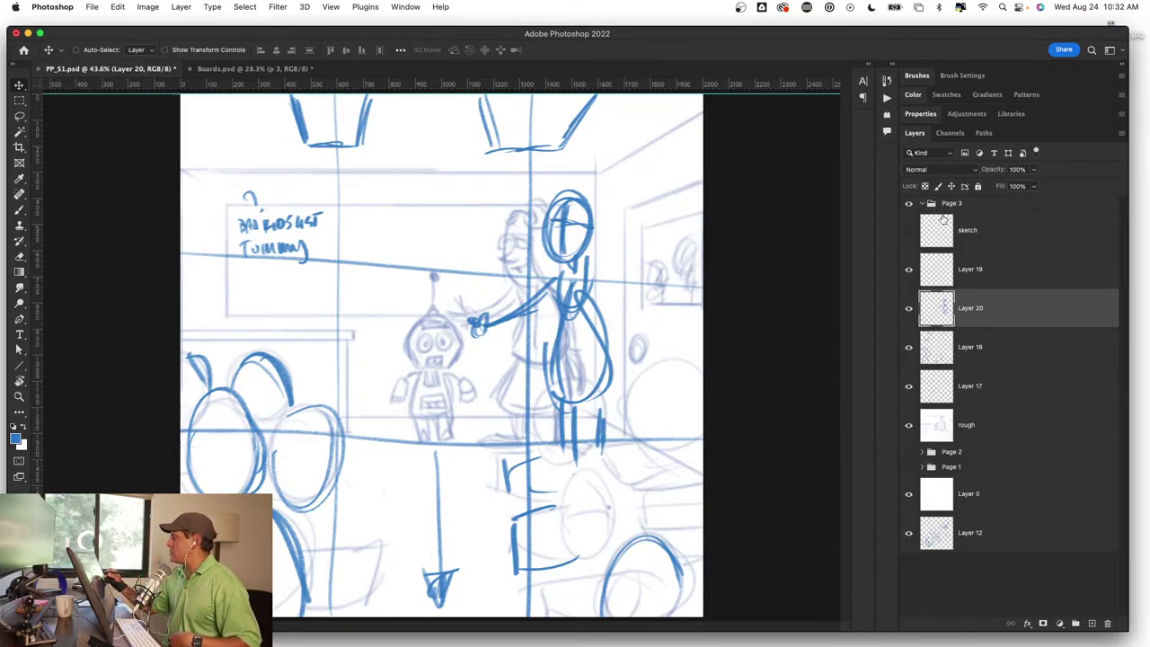
click(967, 205)
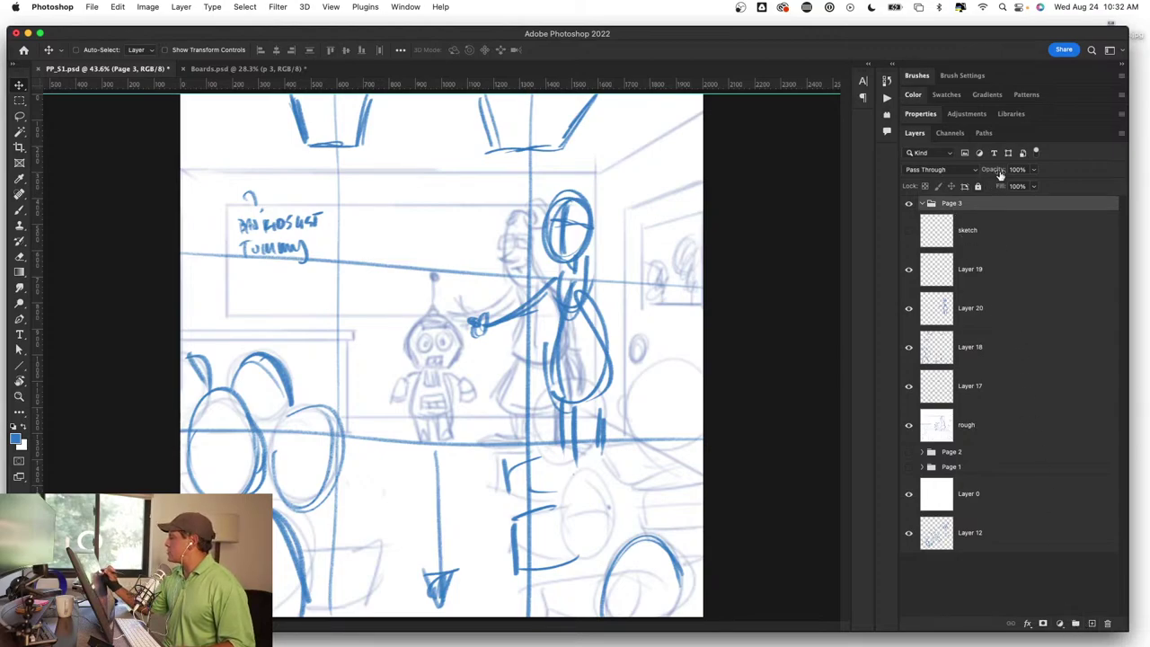
Step: Set the Page 3 group to Normal blending at 100% opacity
drag(995, 173, 968, 177)
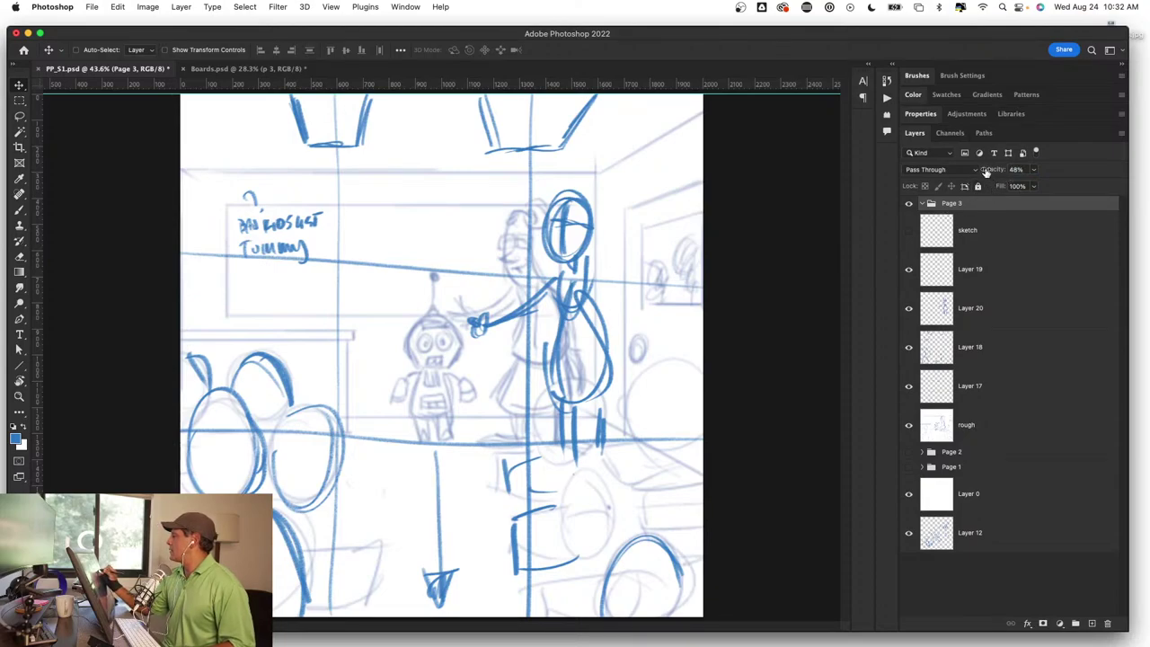
click(952, 170)
click(938, 185)
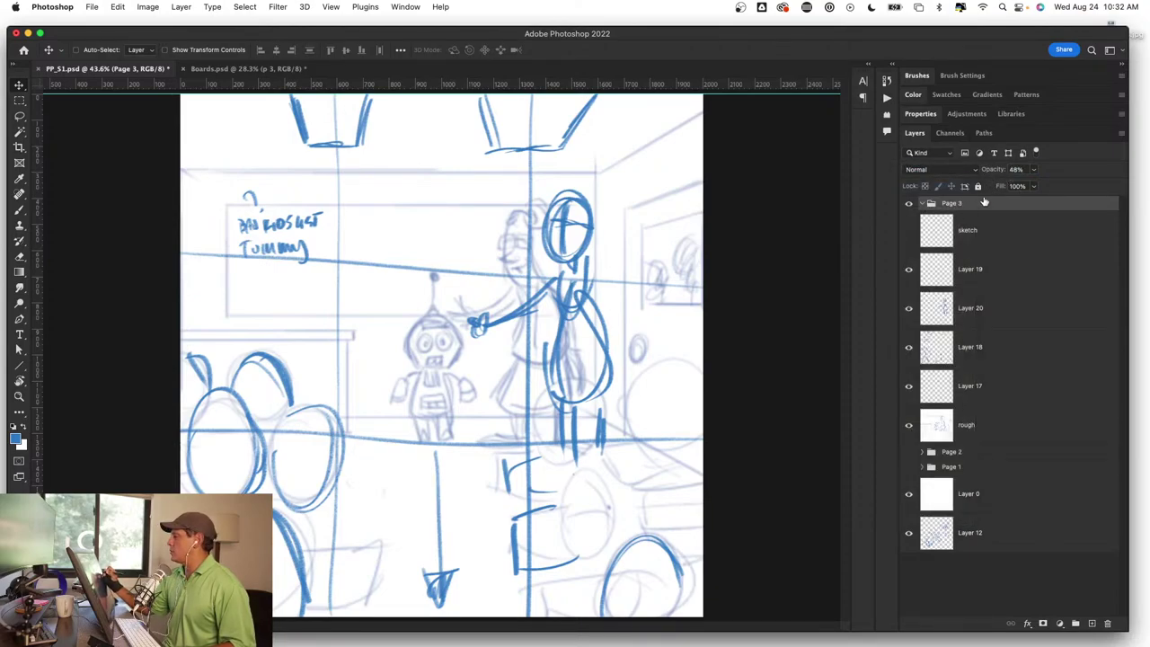
drag(988, 171, 1014, 167)
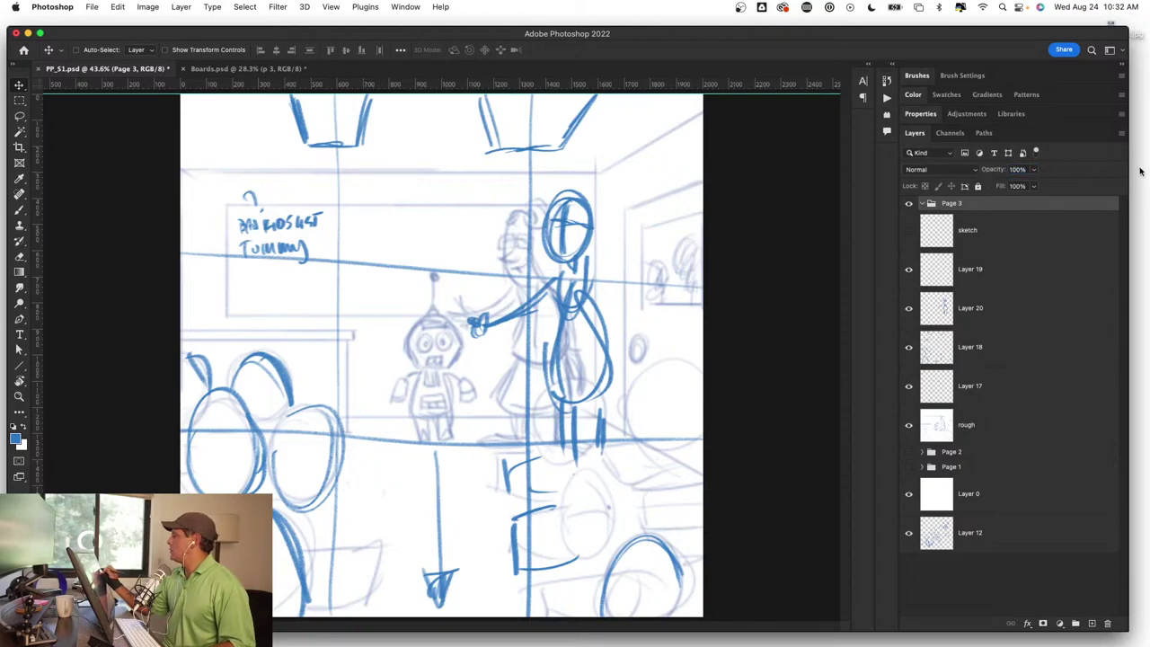
Step: Adjust the Page 3 group's fill, then select Layer 19 and toggle its visibility to check it
click(1006, 233)
click(1002, 265)
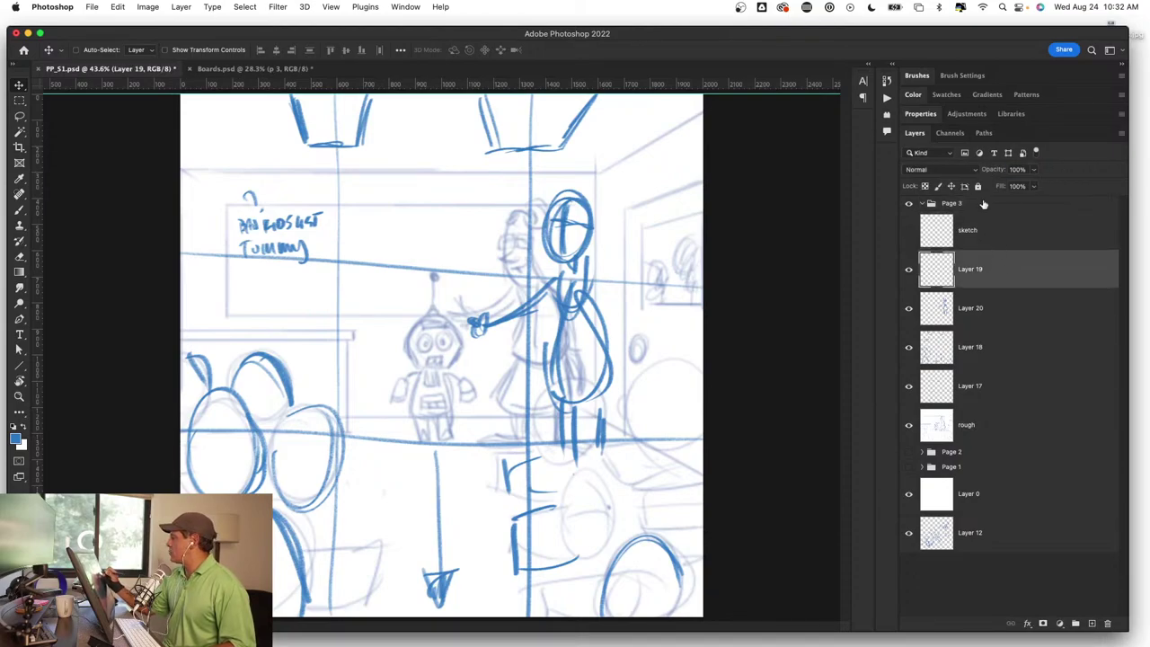
click(984, 205)
drag(995, 186, 1023, 186)
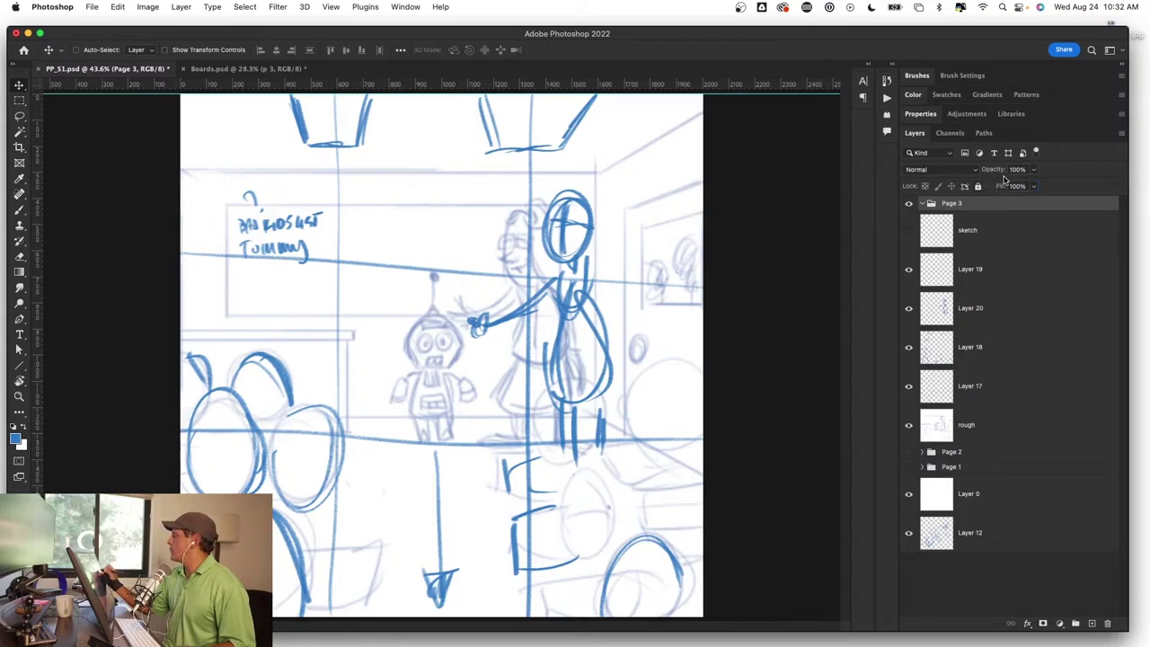
click(1005, 229)
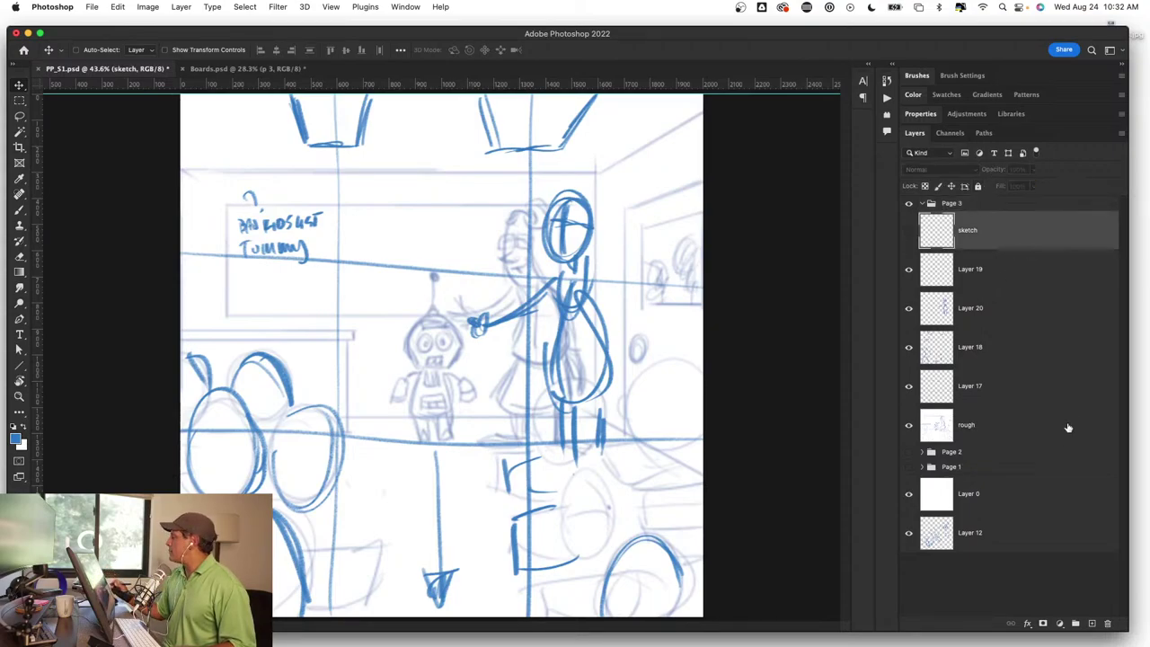
click(1000, 268)
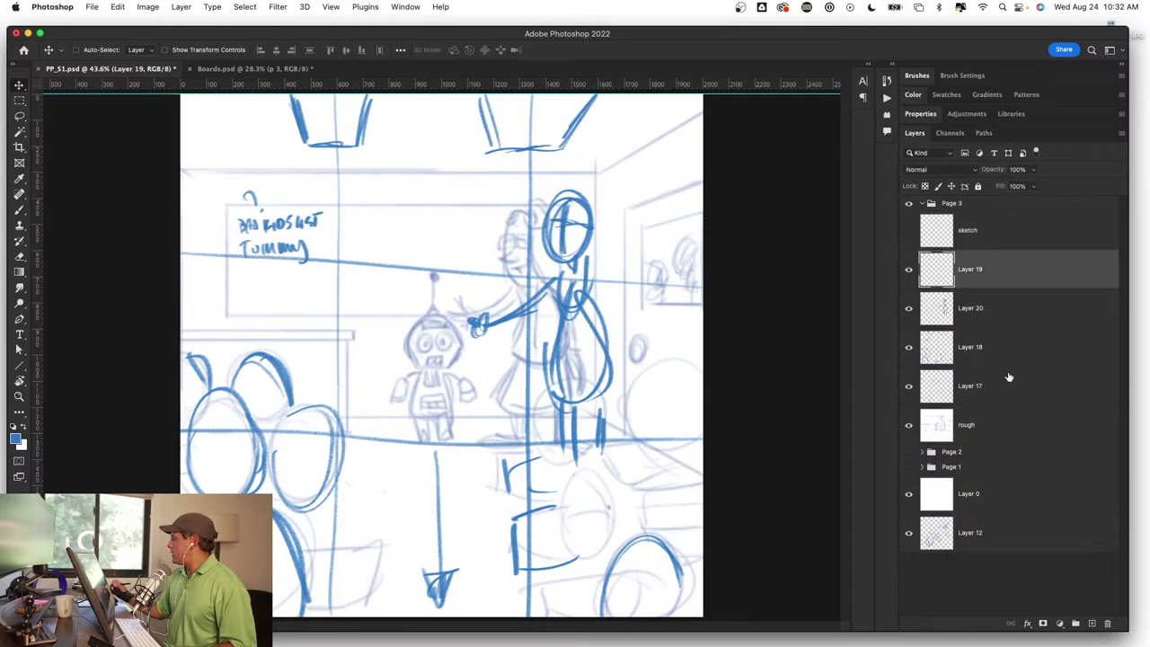
click(908, 269)
click(908, 269)
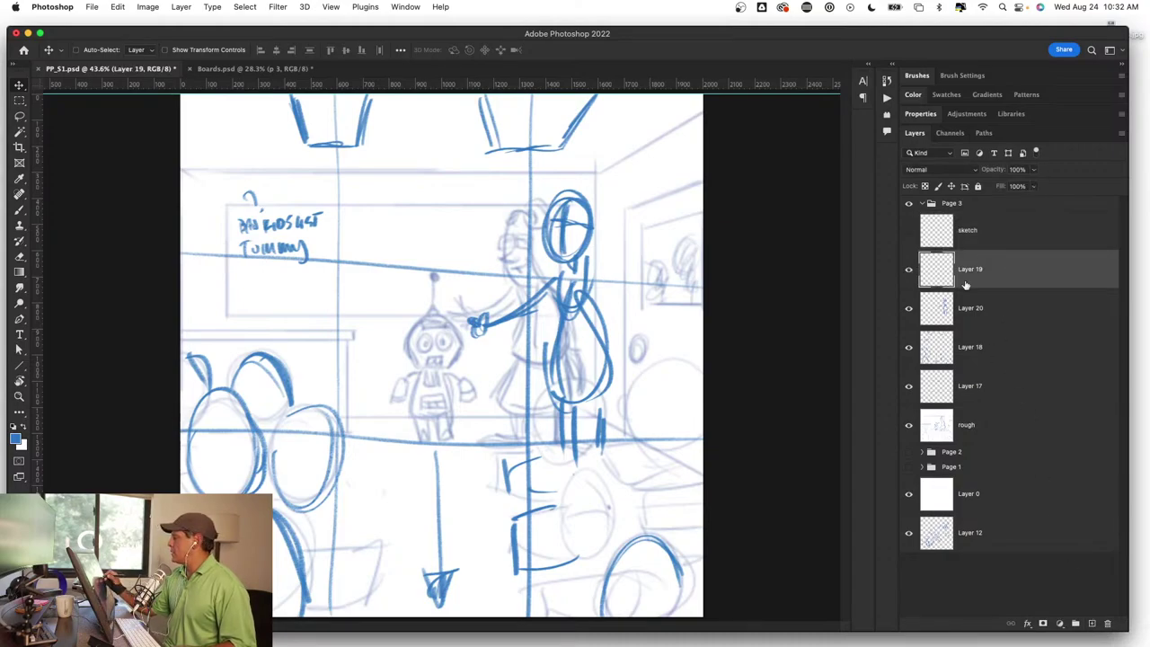
Step: Fill Layer 19 with white and set its opacity to about 80% so the sketch shows faintly
key(super+BackSpace)
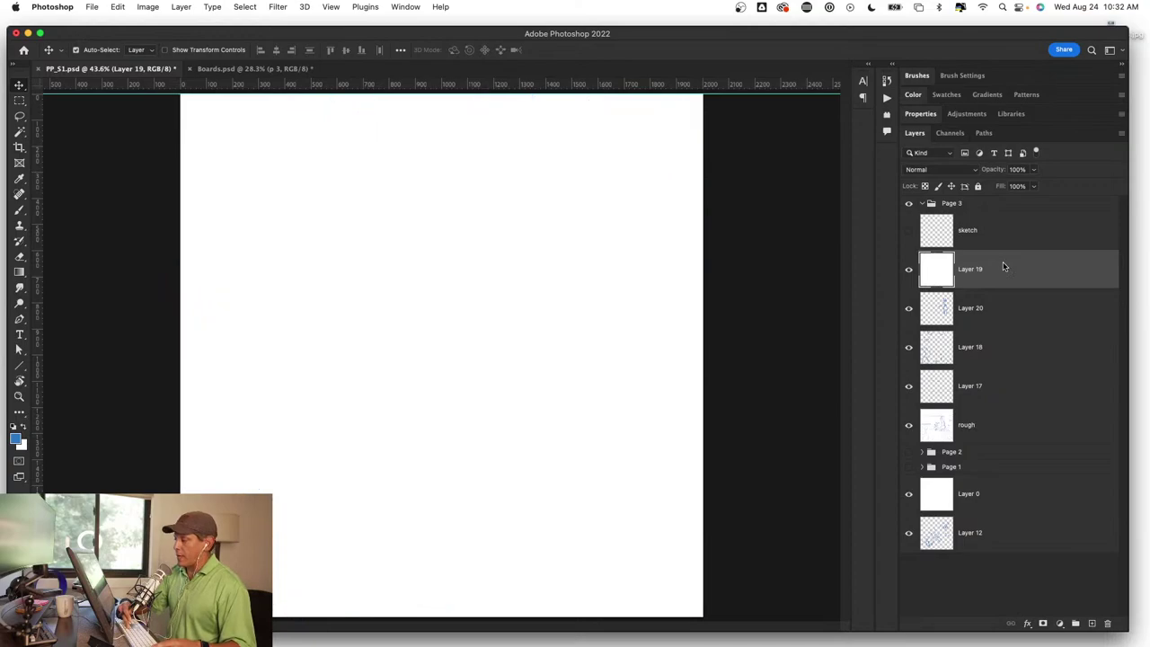
click(1015, 169)
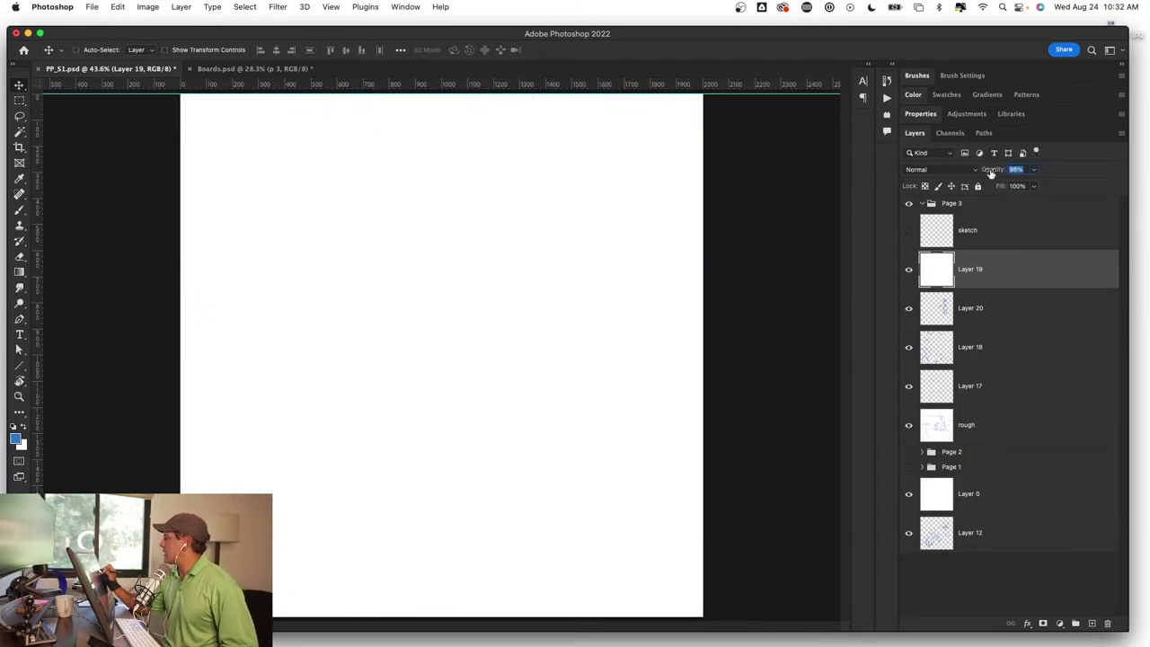
text(80)
key(Return)
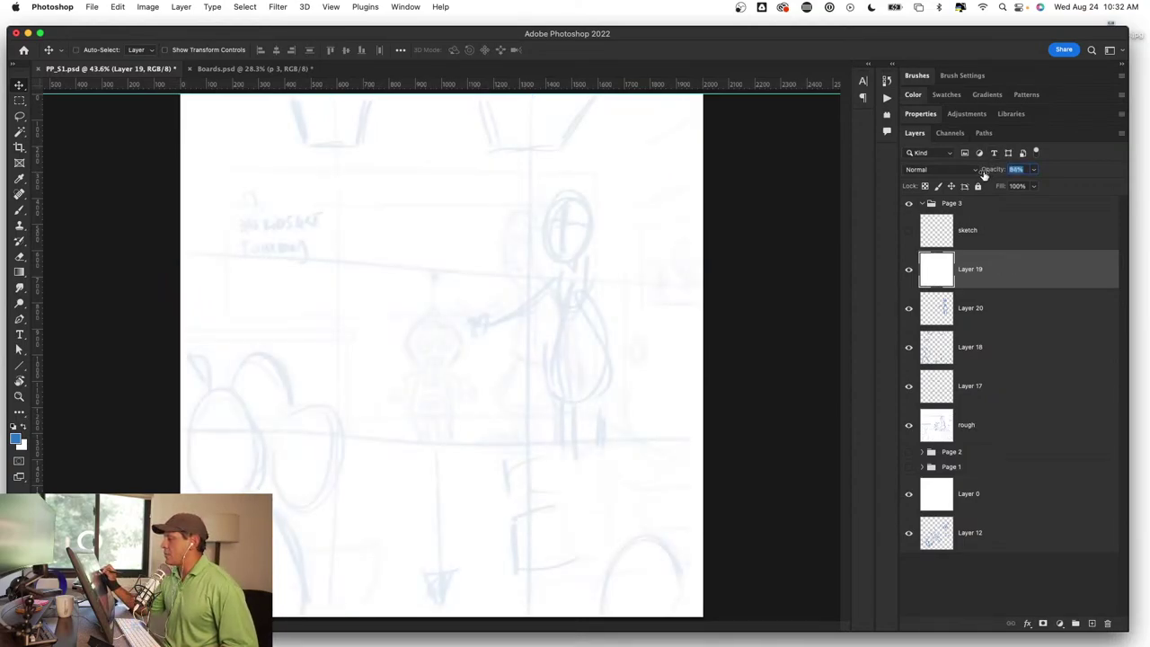
mouse_move(983, 175)
mouse_down()
mouse_move(1006, 179)
mouse_move(986, 174)
mouse_up()
text(75)
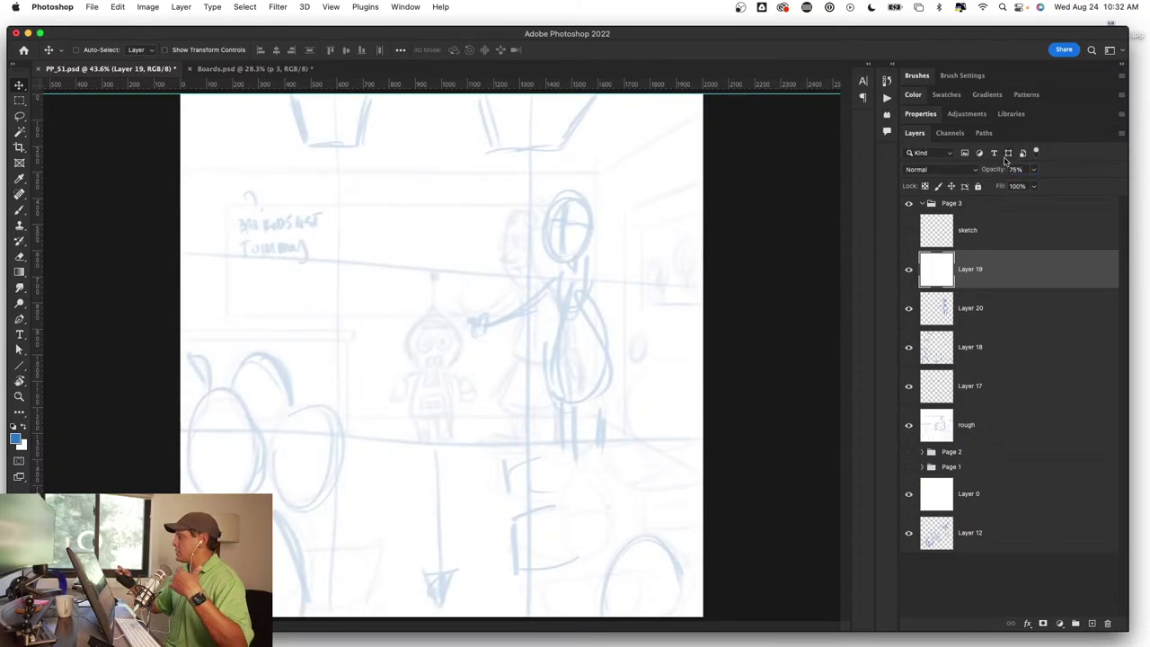
click(1017, 221)
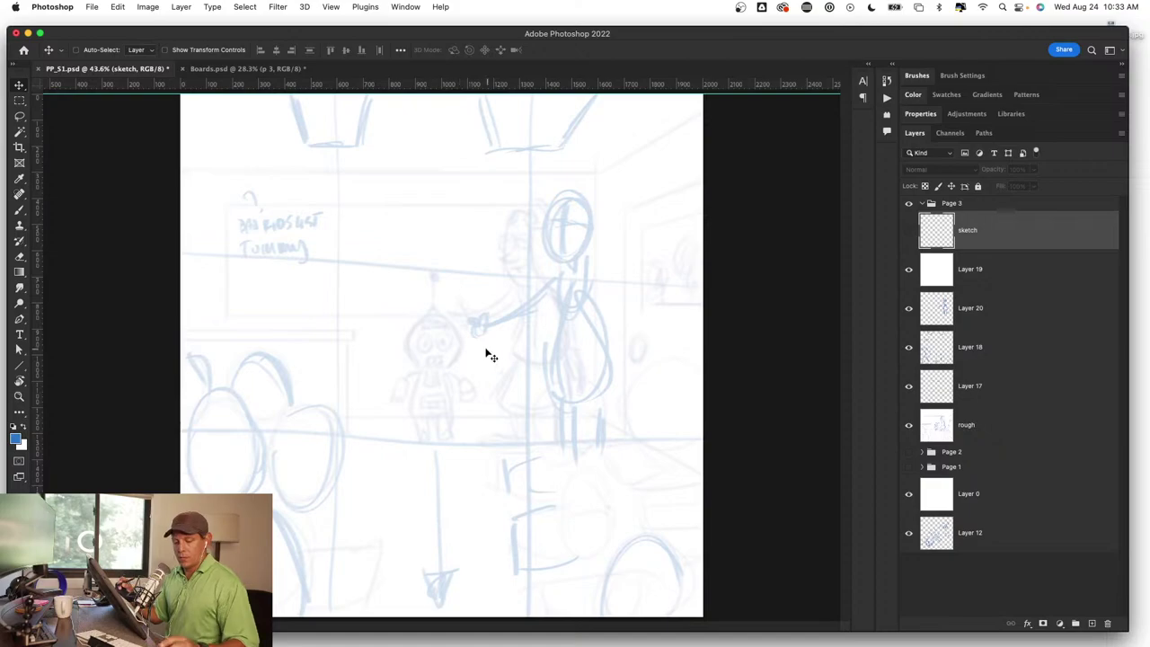
Step: Add a new layer, zoom in on the robot, and ink the left side of its head in blue
drag(449, 338, 500, 333)
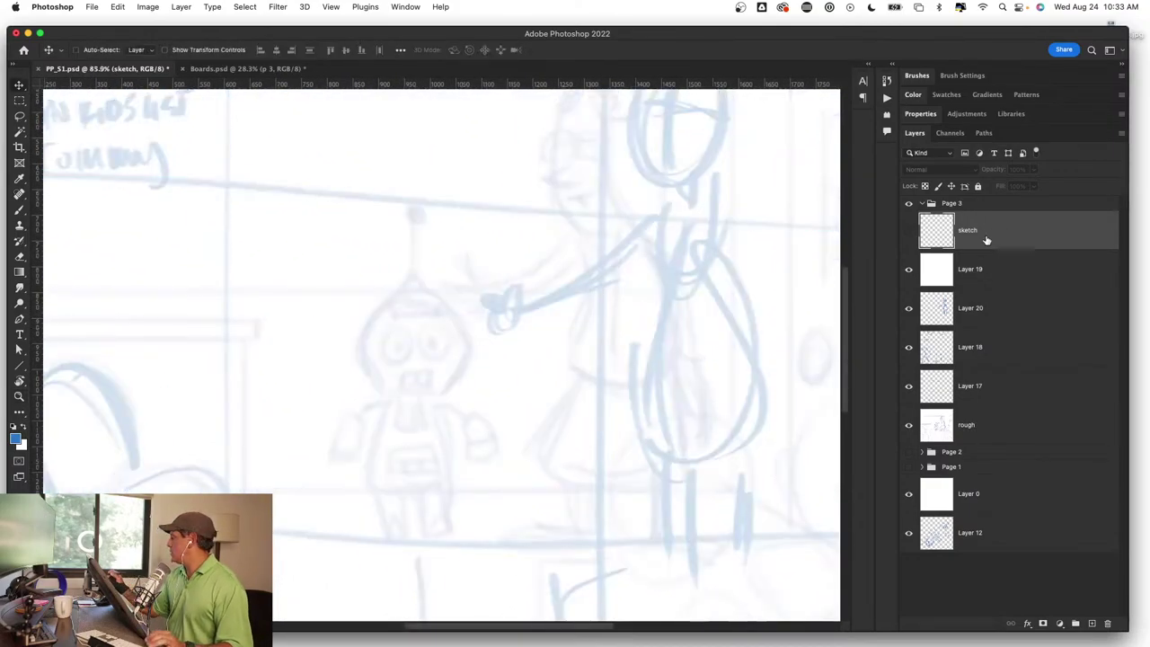
click(1093, 623)
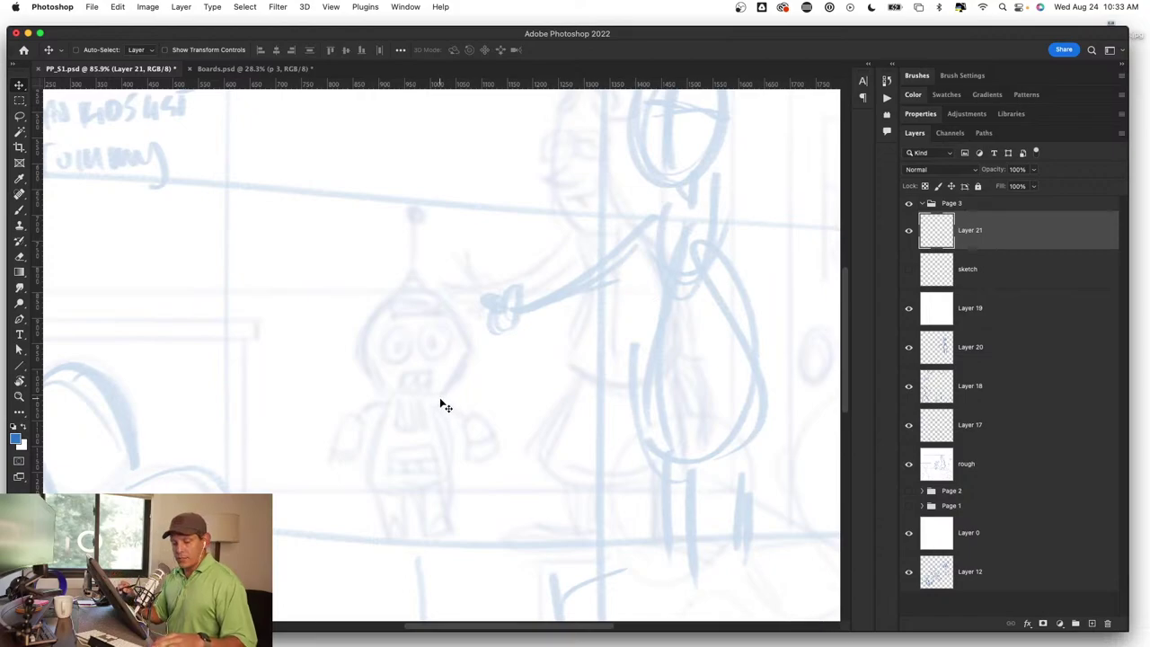
key(b)
drag(433, 330, 454, 333)
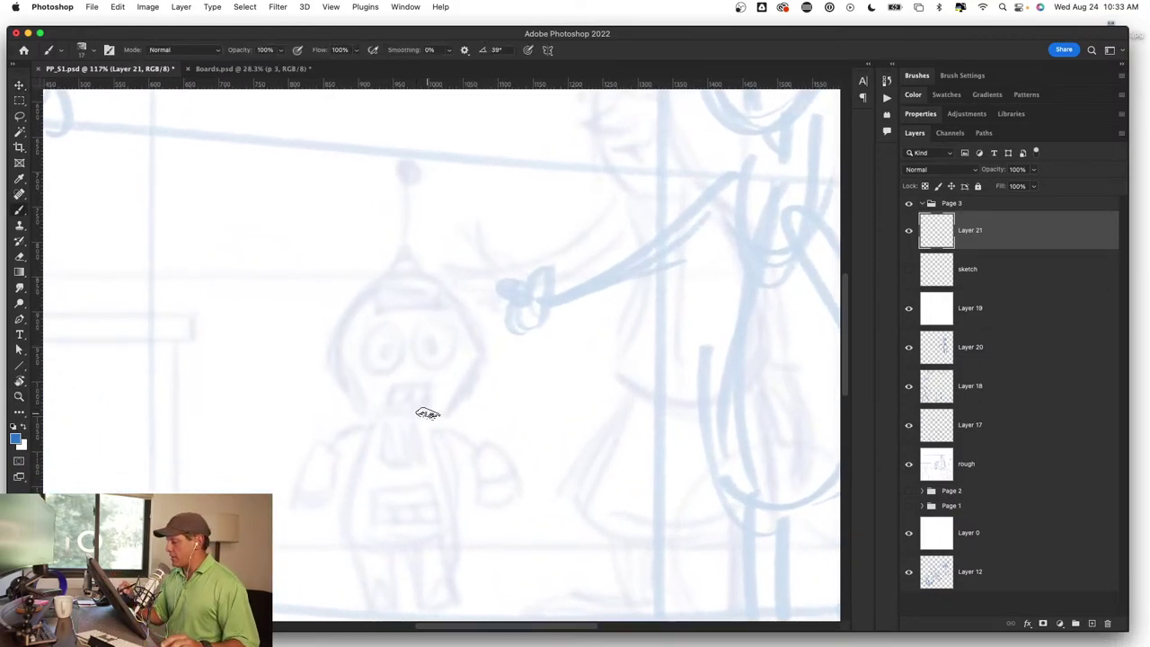
drag(430, 408, 443, 405)
drag(411, 365, 431, 361)
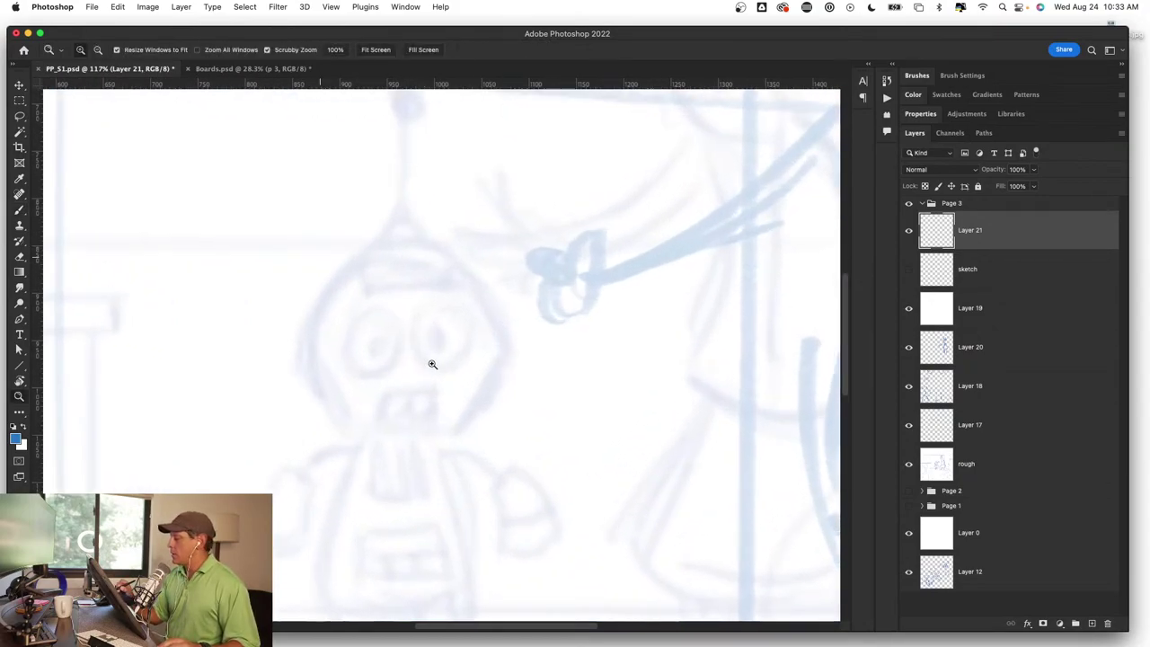
mouse_move(406, 239)
mouse_down()
mouse_move(315, 305)
mouse_move(352, 435)
mouse_up()
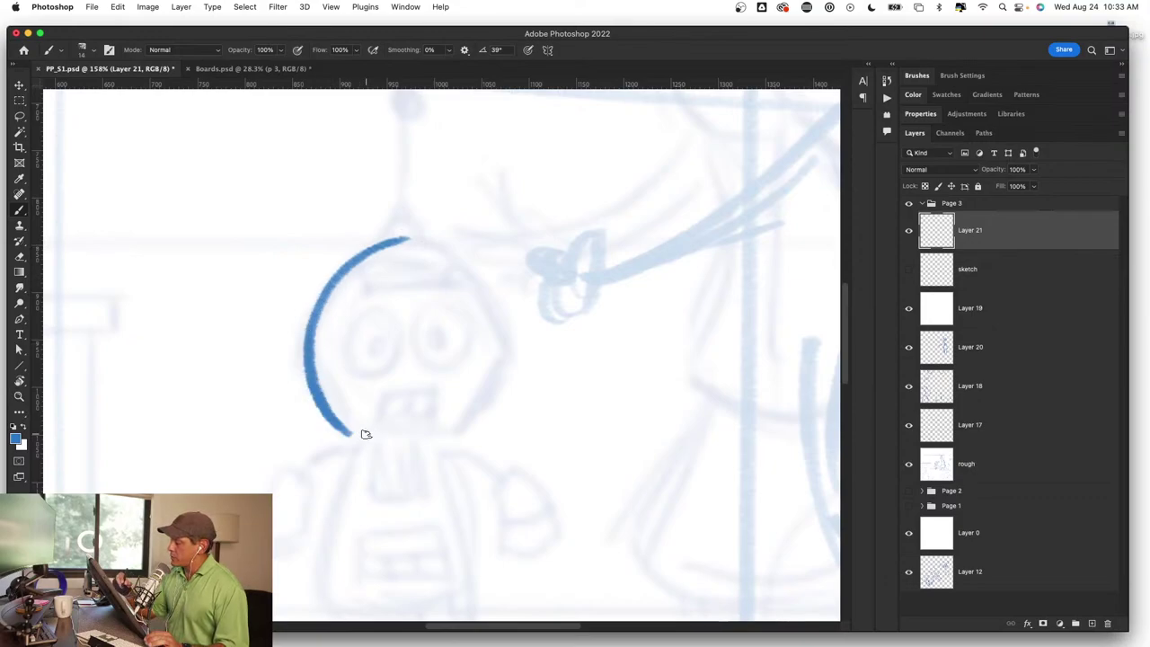
mouse_move(388, 363)
mouse_down()
mouse_move(395, 355)
mouse_move(350, 333)
mouse_move(396, 339)
mouse_up()
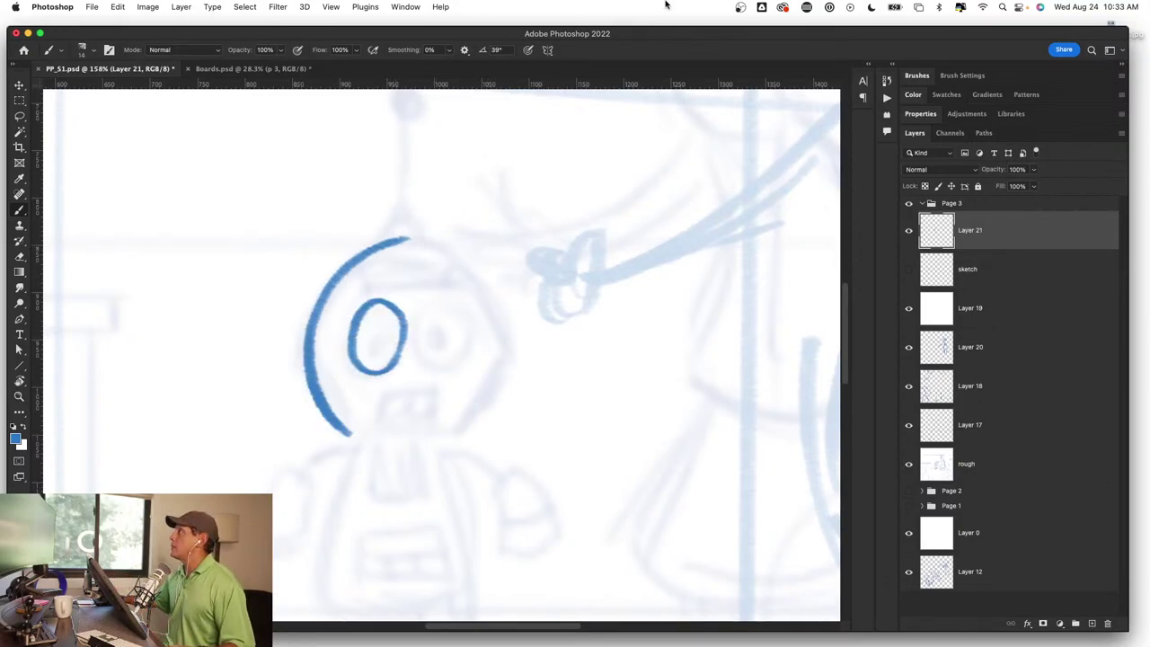
Step: Complete the head outline over the top and right side, and draw two oval eyes
click(823, 9)
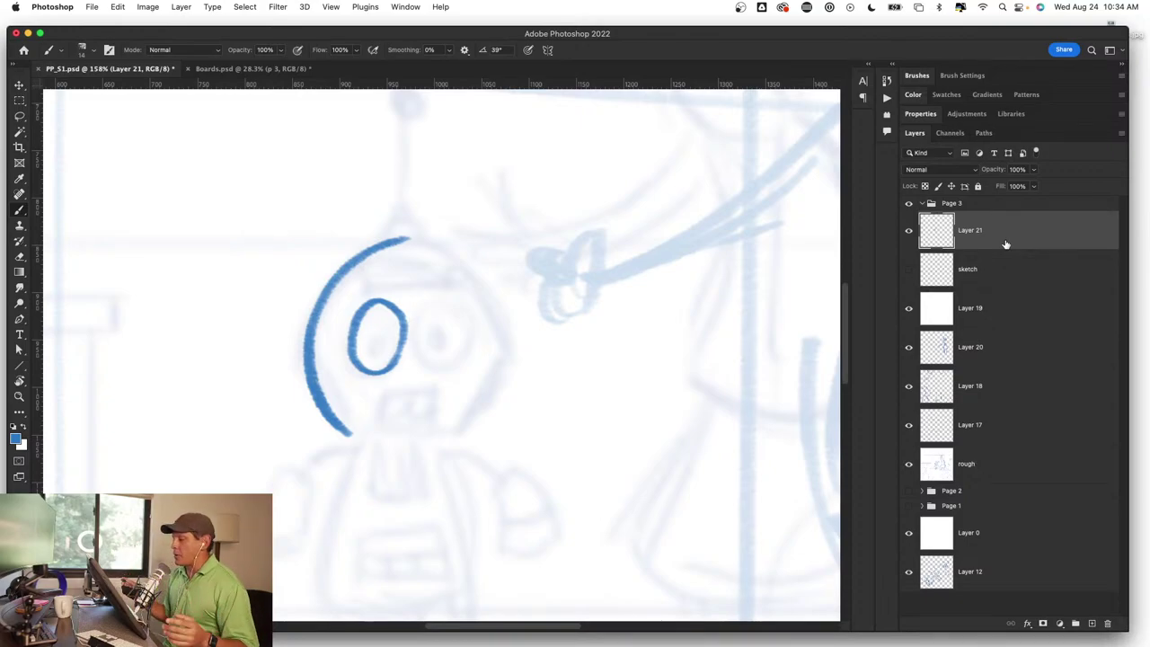
scroll(440, 323, up, 5)
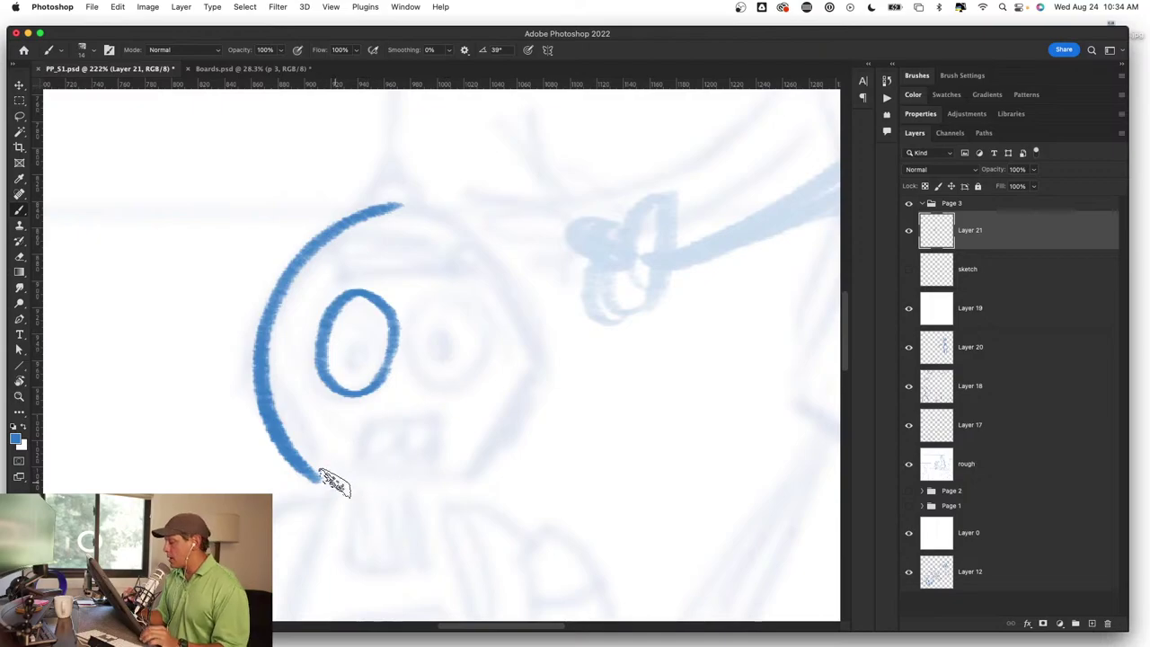
ctrl+alt+click(437, 452)
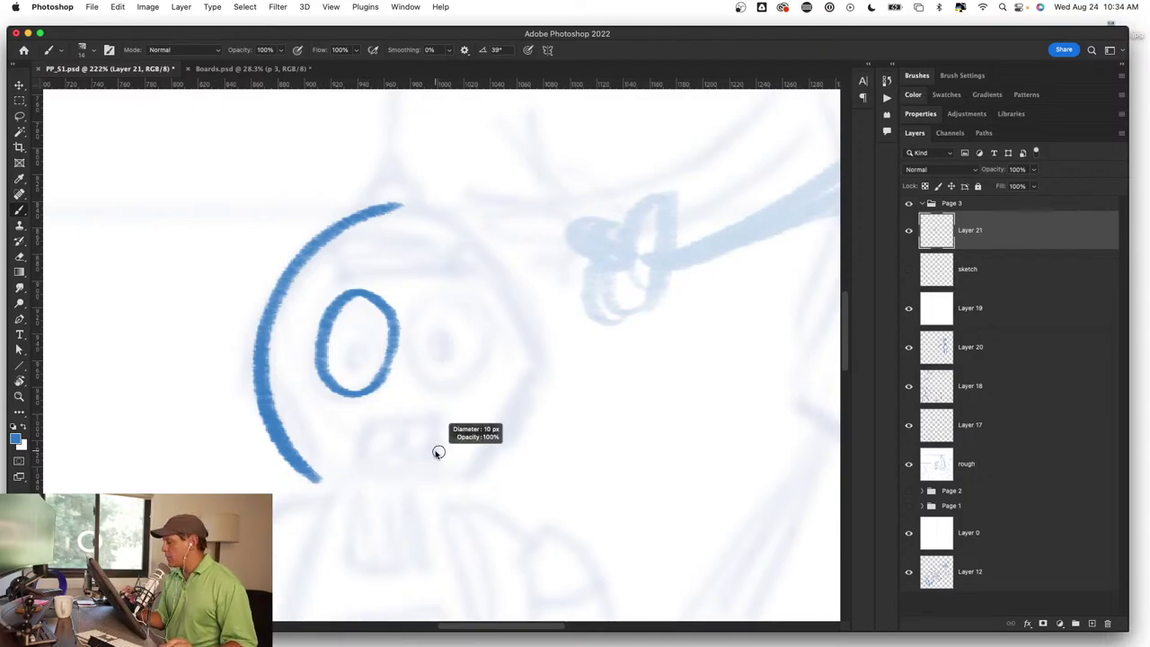
mouse_move(395, 204)
mouse_down()
mouse_move(503, 283)
mouse_move(519, 404)
mouse_up()
drag(512, 310, 483, 490)
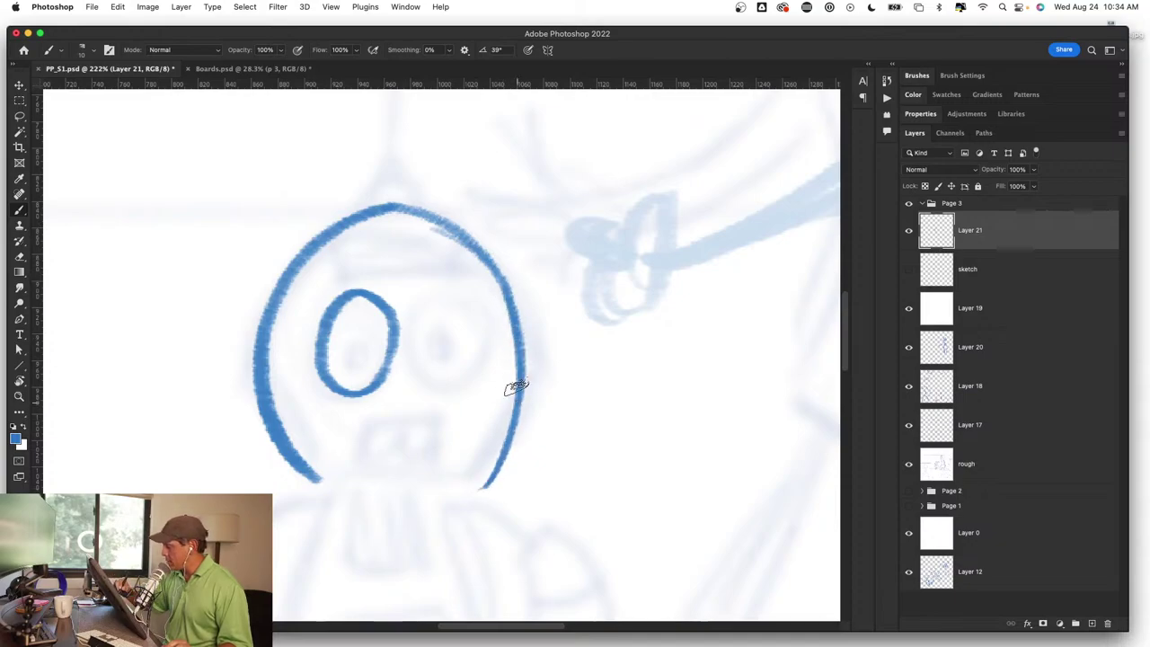
mouse_move(449, 287)
mouse_down()
mouse_move(419, 375)
mouse_move(462, 385)
mouse_up()
drag(416, 318, 466, 379)
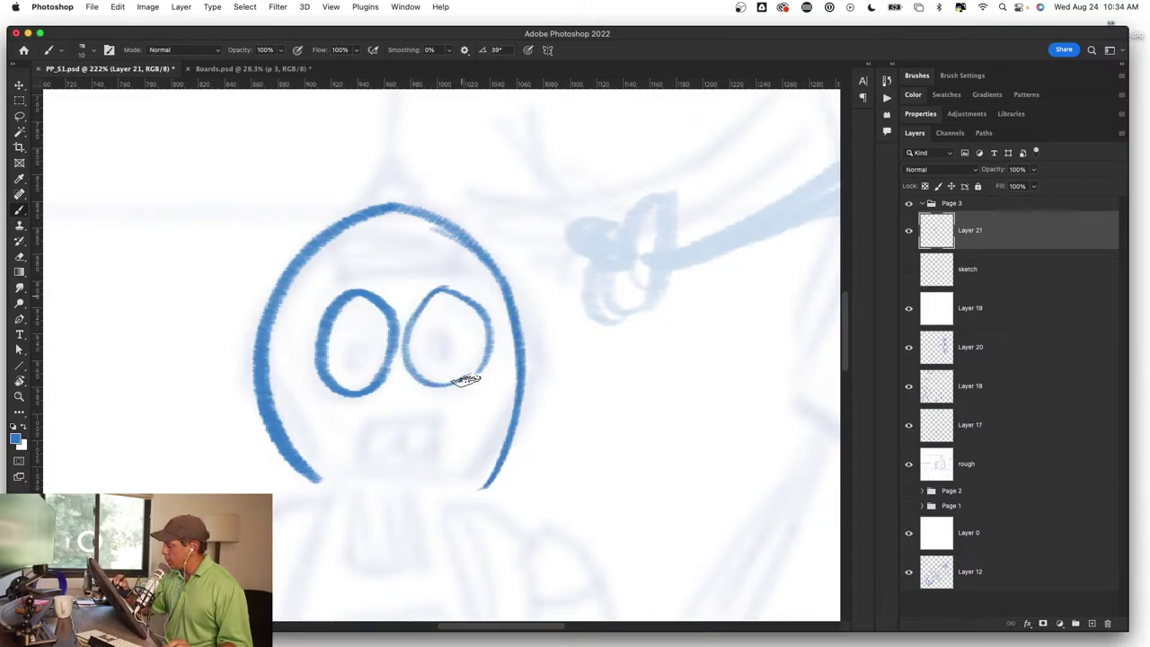
Step: Add pupils to both eyes, a small dome on top, and radial spokes around each pupil
drag(353, 347, 361, 355)
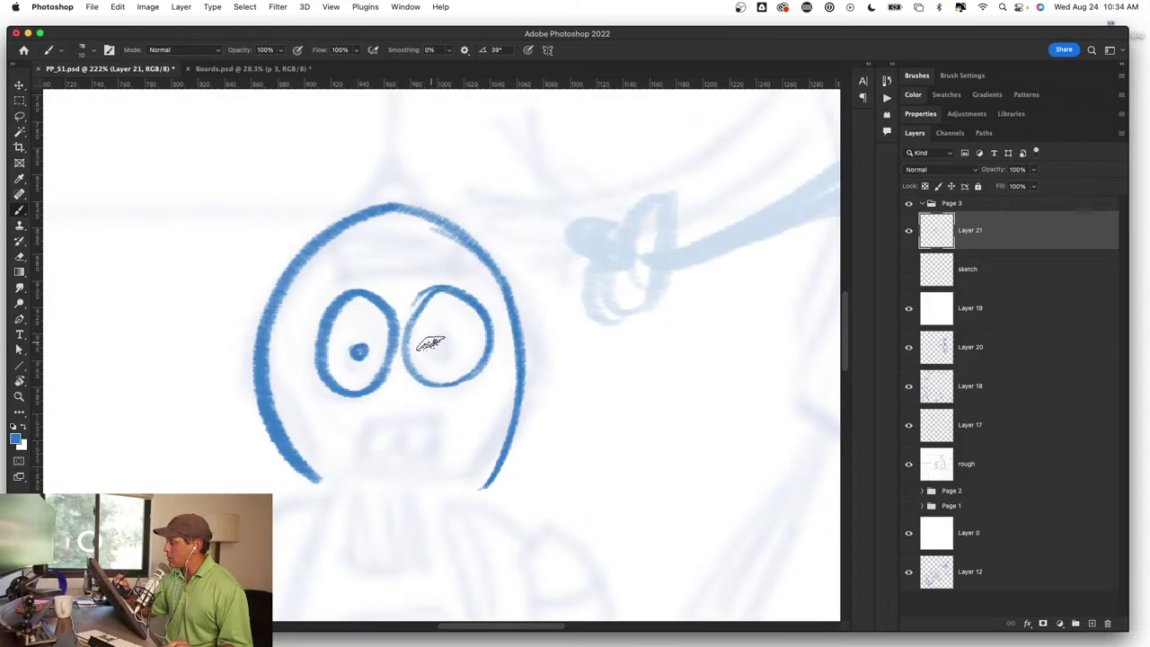
drag(430, 348, 434, 354)
mouse_move(352, 217)
mouse_down()
mouse_move(358, 254)
mouse_move(443, 259)
mouse_move(441, 226)
mouse_up()
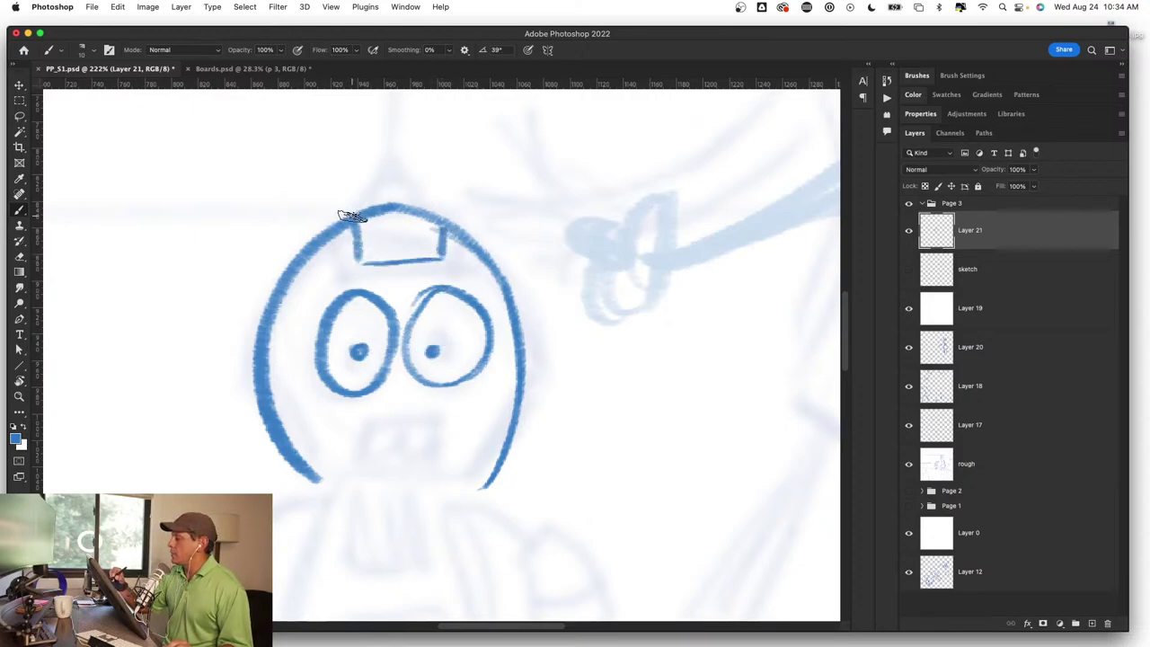
mouse_move(355, 212)
mouse_down()
mouse_move(437, 216)
mouse_move(424, 203)
mouse_up()
mouse_move(339, 320)
mouse_down()
mouse_move(348, 352)
mouse_move(370, 350)
mouse_up()
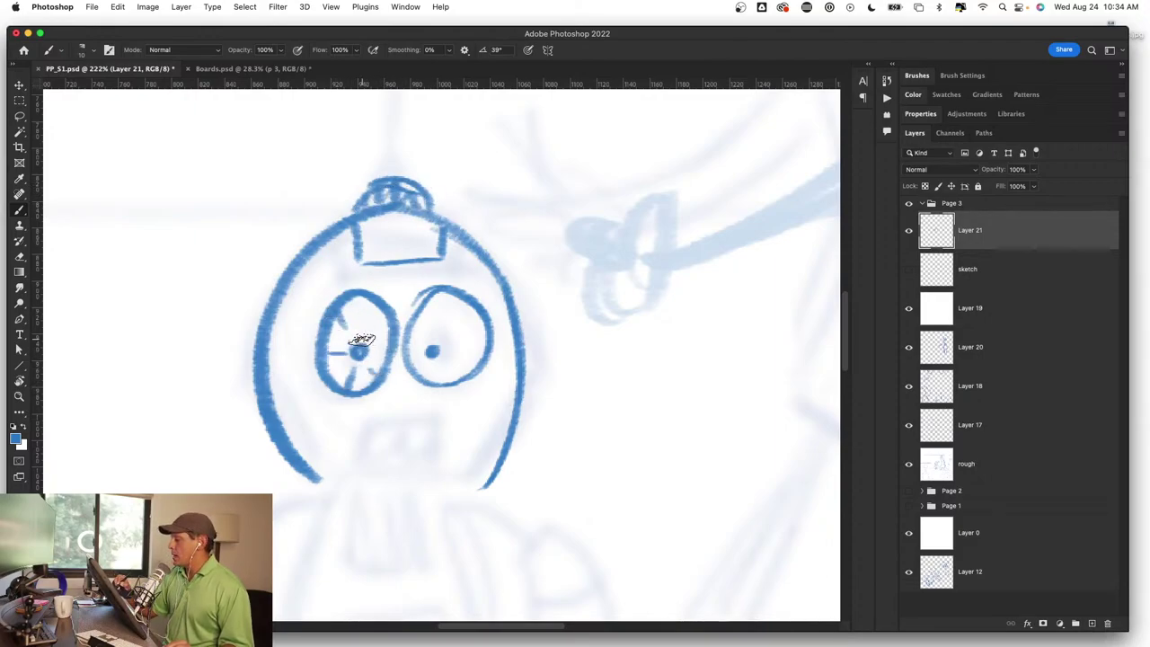
drag(359, 298, 361, 334)
mouse_move(430, 308)
mouse_down()
mouse_move(433, 325)
mouse_move(479, 312)
mouse_up()
mouse_move(456, 357)
mouse_down()
mouse_move(485, 364)
mouse_move(434, 372)
mouse_up()
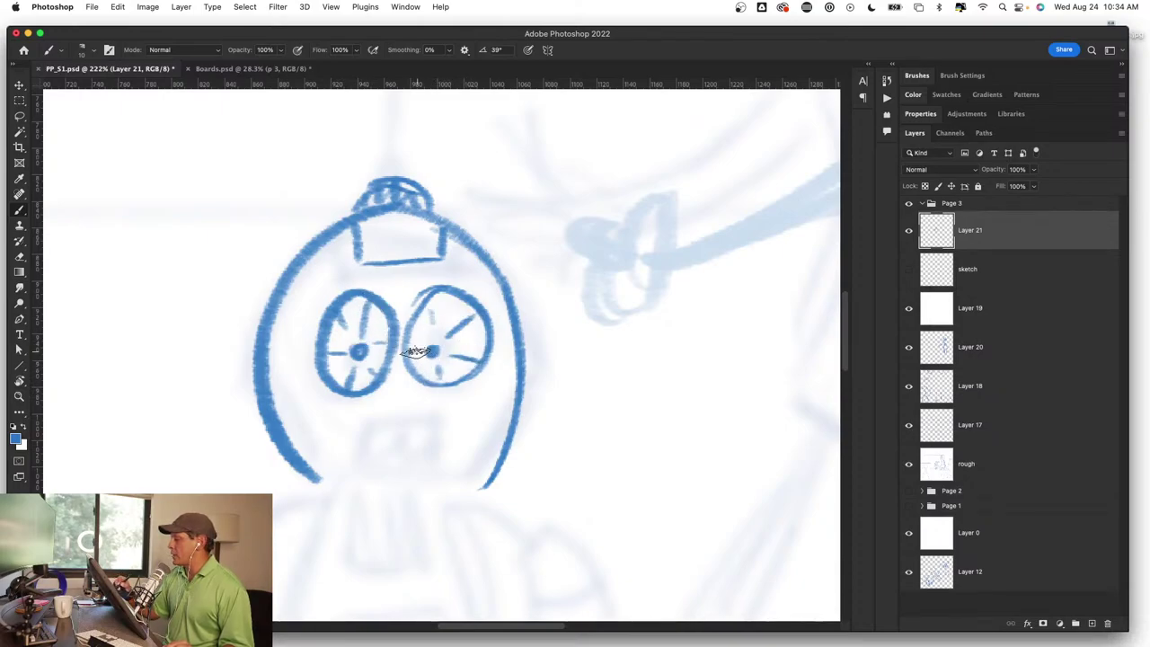
Step: Zoom out, sketch a trial pair of eyes beside the robot, then erase them
key(z)
mouse_move(505, 420)
mouse_down()
mouse_move(490, 424)
mouse_move(488, 440)
mouse_move(500, 349)
mouse_move(511, 355)
mouse_move(477, 313)
mouse_move(513, 267)
mouse_up()
key(b)
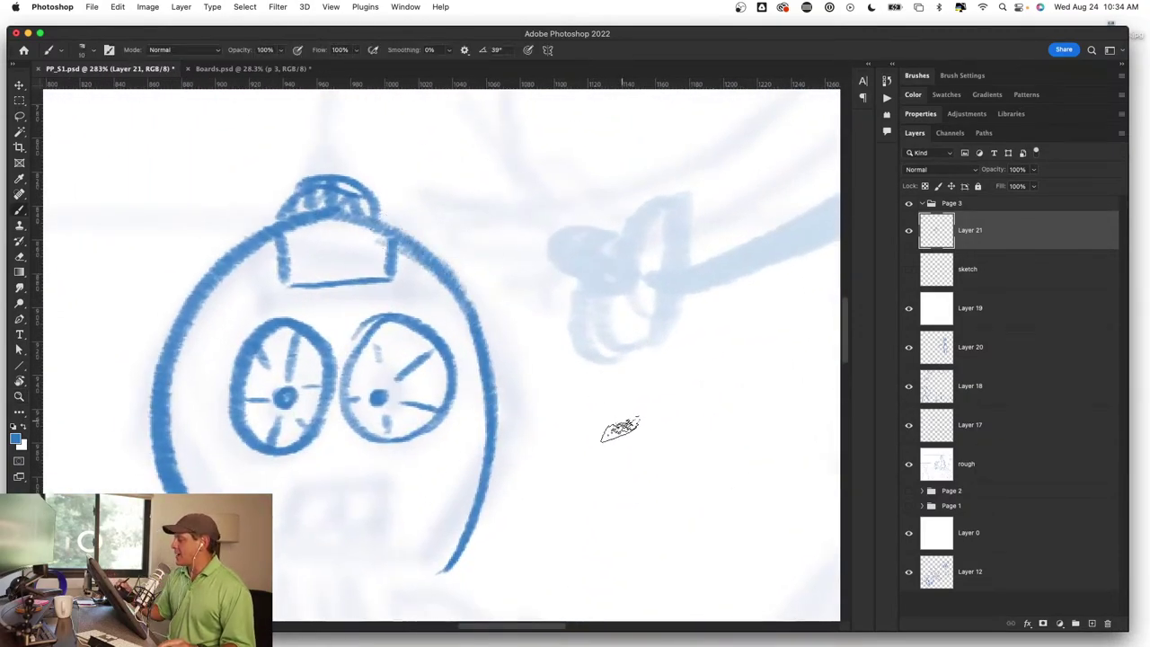
mouse_move(624, 405)
mouse_down()
mouse_move(659, 397)
mouse_move(531, 337)
mouse_move(488, 339)
mouse_up()
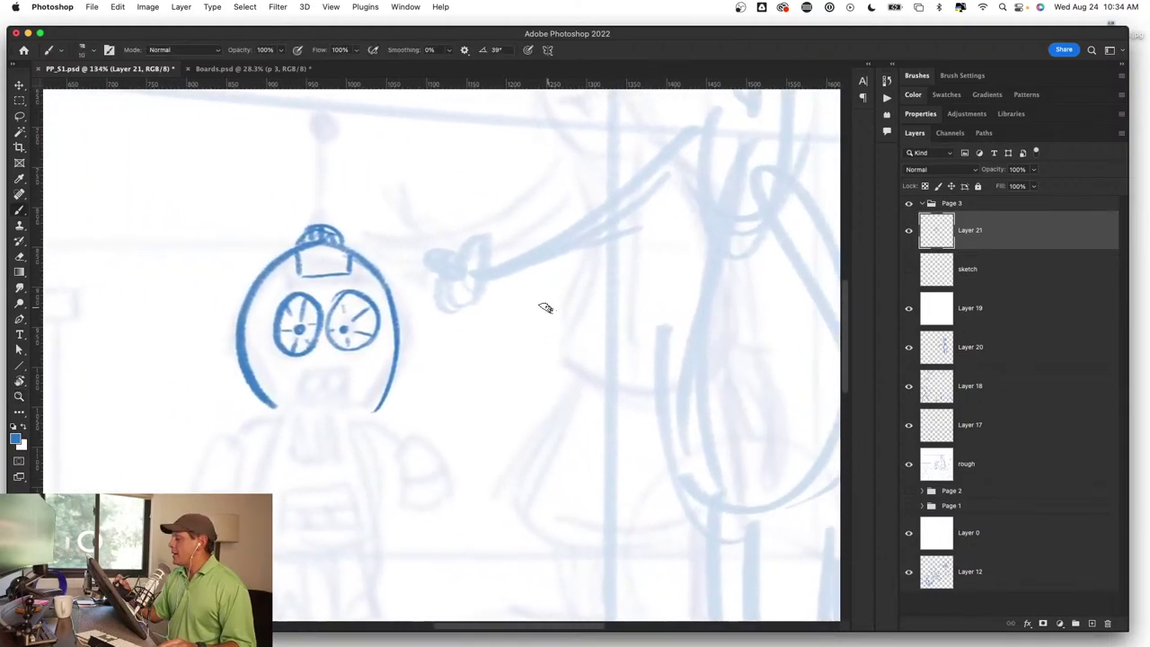
mouse_move(555, 278)
mouse_down()
mouse_move(542, 359)
mouse_move(552, 275)
mouse_move(649, 330)
mouse_move(620, 272)
mouse_move(605, 353)
mouse_up()
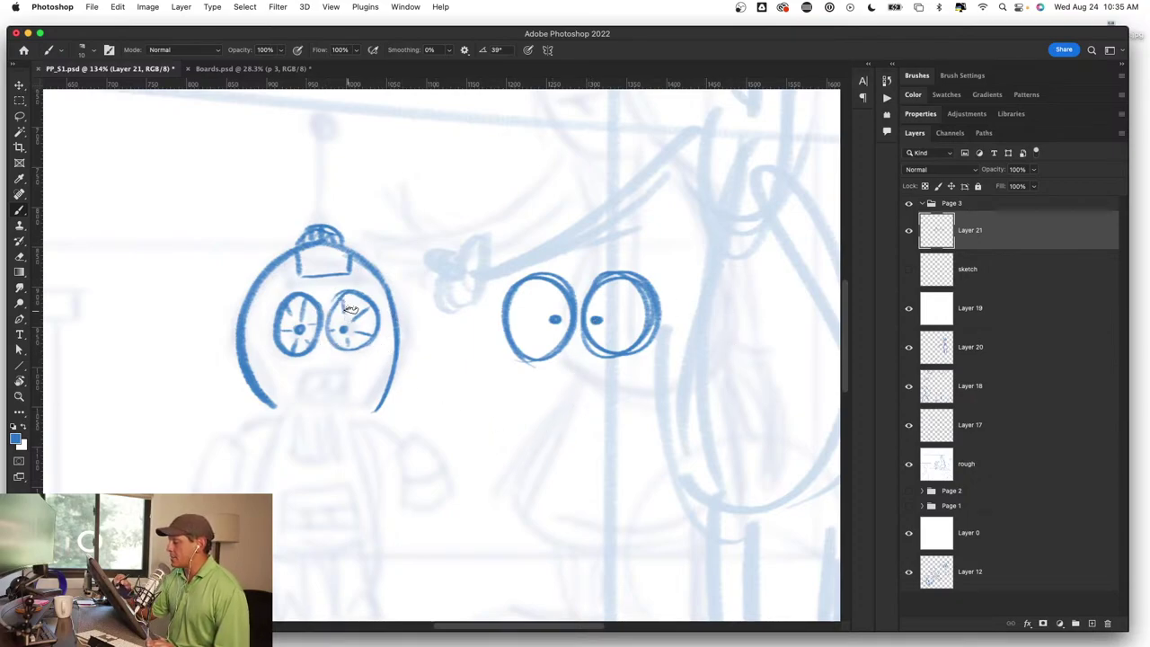
mouse_move(579, 289)
mouse_down()
mouse_move(538, 264)
mouse_move(495, 350)
mouse_move(690, 334)
mouse_up()
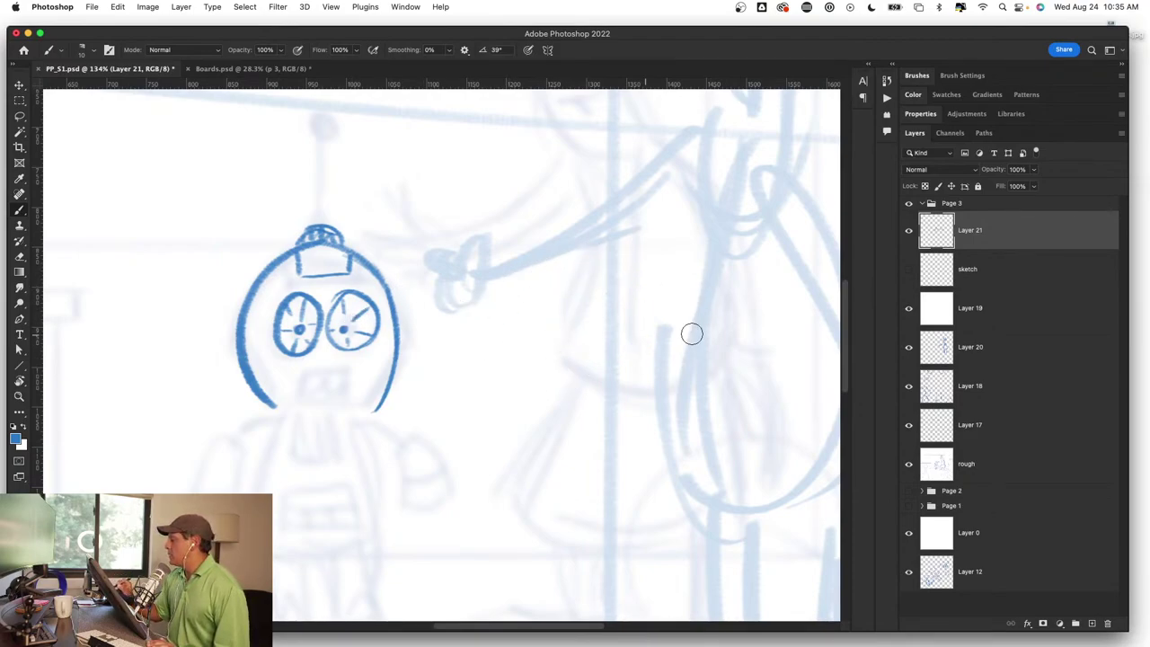
Step: Close the robot head with a jaw line and draw a toothy mouth under the eyes
scroll(359, 390, up, 2)
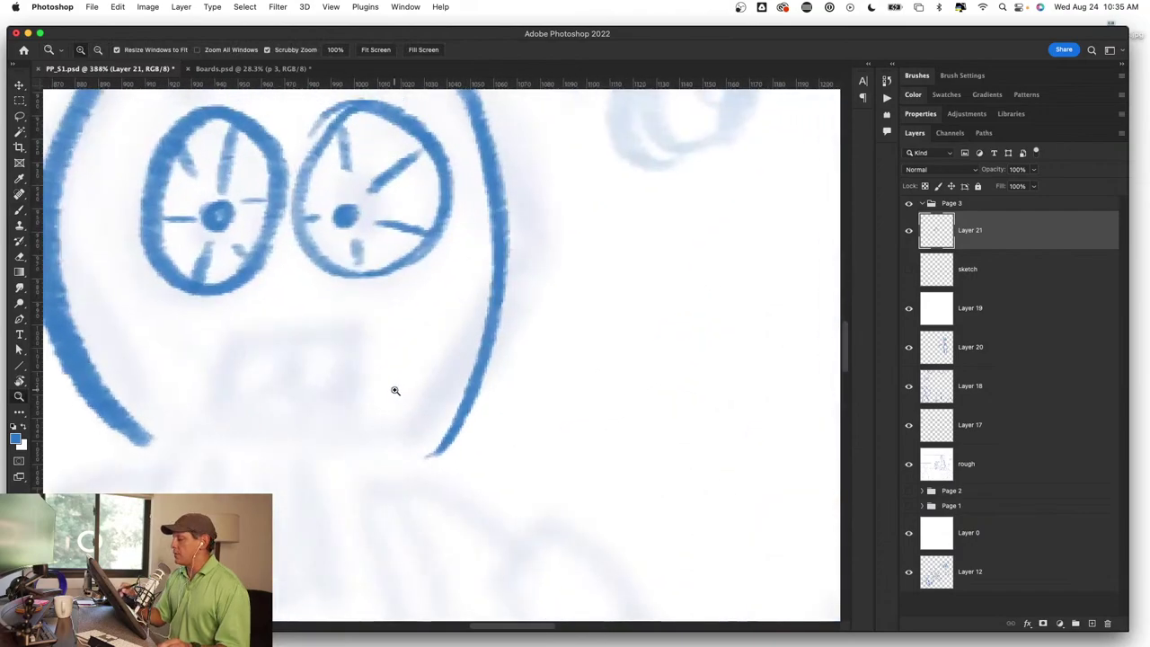
scroll(449, 395, up, 2)
scroll(521, 403, up, 2)
drag(410, 398, 706, 385)
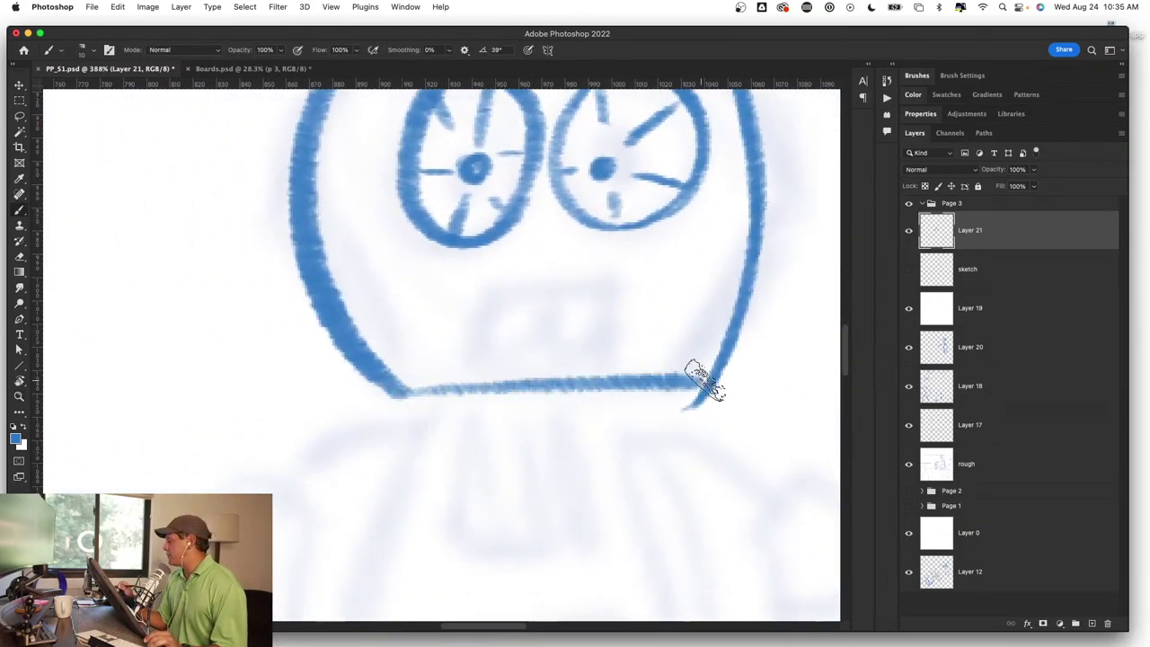
mouse_move(410, 388)
mouse_down()
mouse_move(700, 386)
mouse_move(726, 402)
mouse_up()
mouse_move(474, 320)
mouse_down()
mouse_move(478, 372)
mouse_move(629, 307)
mouse_move(621, 368)
mouse_move(500, 377)
mouse_up()
drag(523, 316, 523, 377)
mouse_move(546, 314)
mouse_down()
mouse_move(546, 382)
mouse_move(568, 381)
mouse_up()
mouse_move(591, 312)
mouse_down()
mouse_move(590, 378)
mouse_move(677, 342)
mouse_move(662, 352)
mouse_up()
Step: Draw a centre line down the robot's face with a small nose dot
key(z)
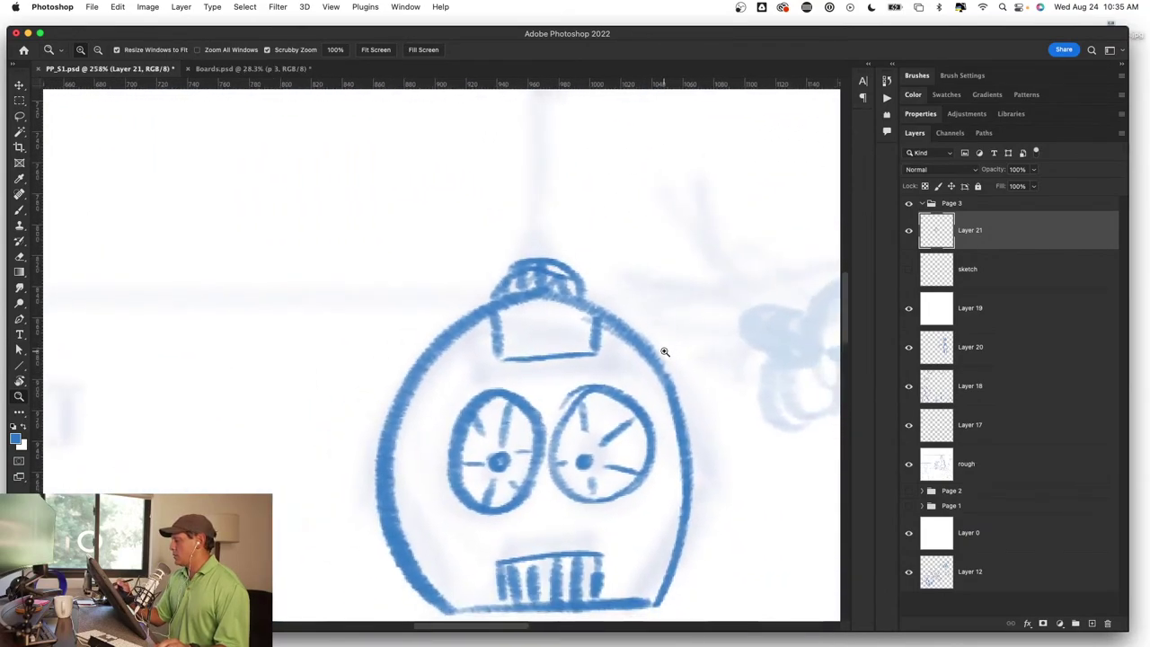
key(b)
scroll(528, 220, down, 4)
drag(511, 186, 523, 373)
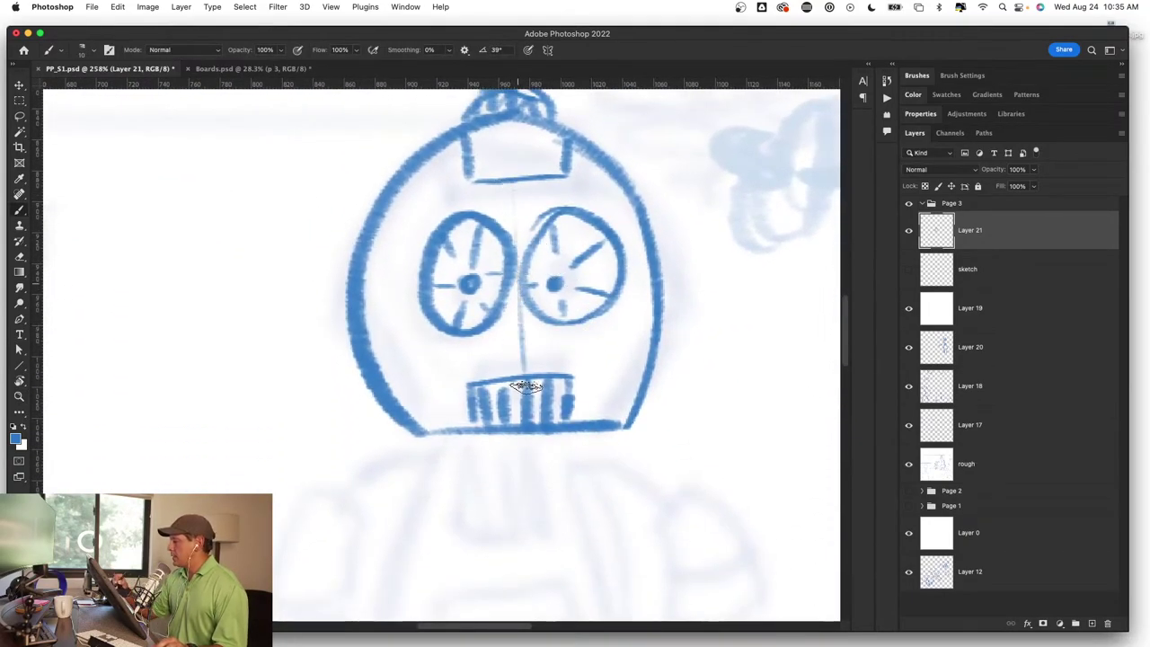
mouse_move(514, 233)
mouse_down()
mouse_move(522, 370)
mouse_move(538, 338)
mouse_up()
click(529, 204)
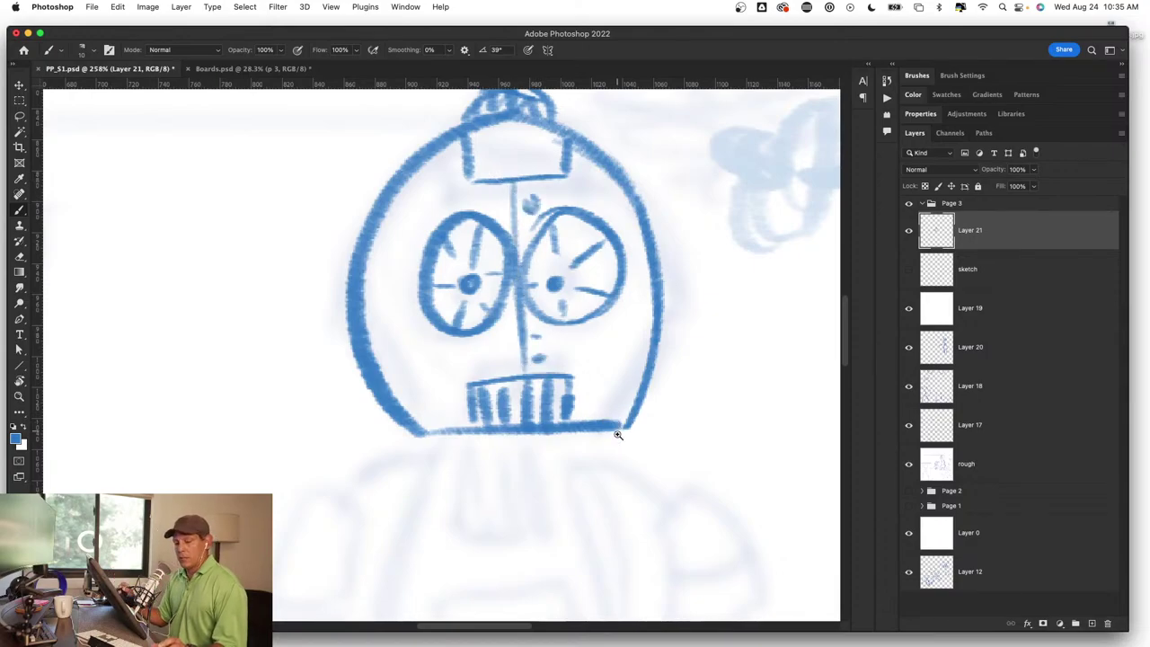
Step: Draw a tall antenna with a round tip on top of the robot's head
scroll(618, 436, down, 5)
mouse_move(623, 469)
mouse_down()
mouse_move(627, 442)
mouse_move(580, 347)
mouse_move(570, 553)
mouse_up()
scroll(580, 346, up, 2)
scroll(552, 315, up, 2)
scroll(521, 244, up, 2)
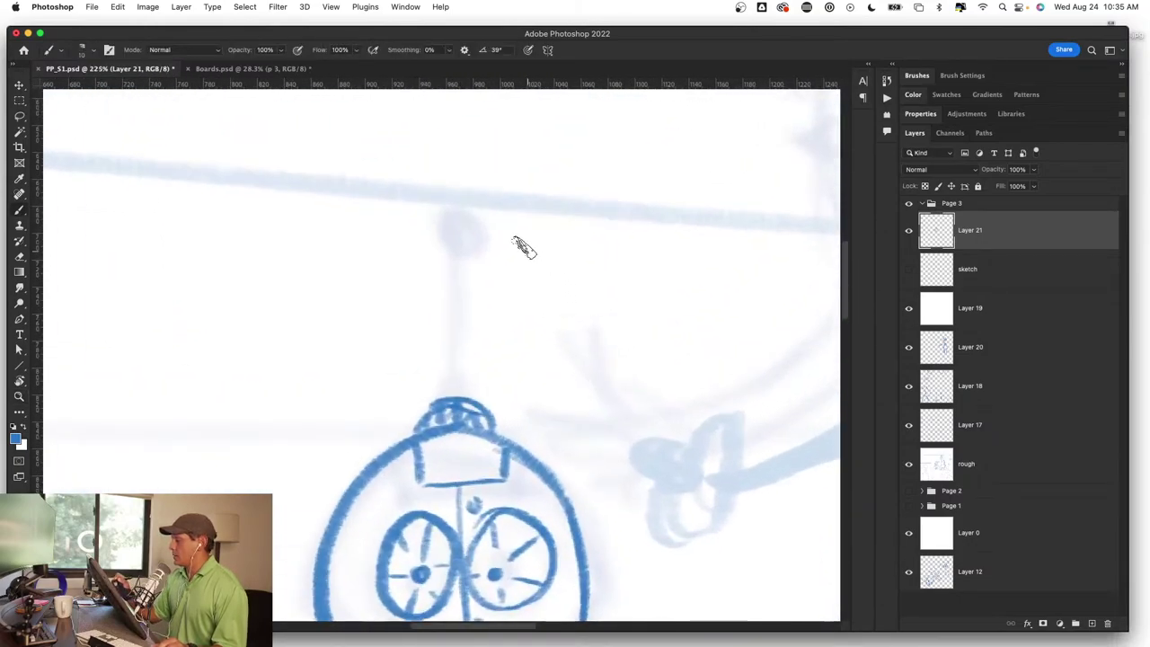
mouse_move(467, 220)
mouse_down()
mouse_move(449, 215)
mouse_move(451, 384)
mouse_up()
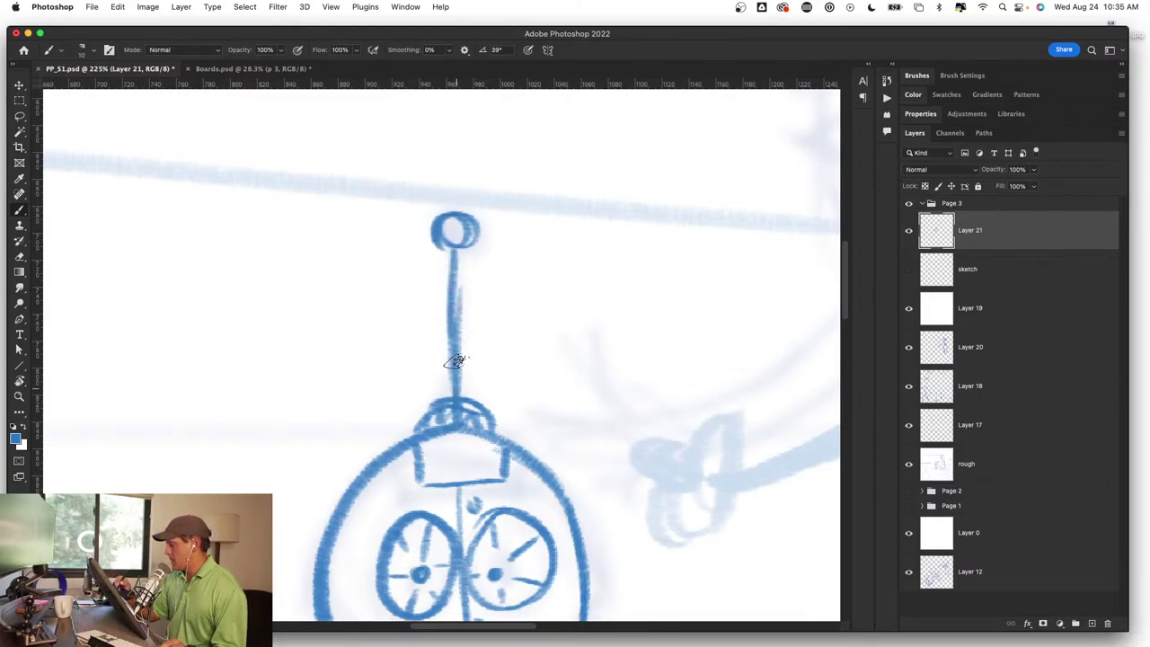
Step: Ink the line under the head dome, both body sides, the legs and pointed feet in blue
key(z)
mouse_move(513, 428)
mouse_down()
mouse_move(544, 497)
mouse_move(581, 380)
mouse_move(600, 387)
mouse_up()
key(b)
drag(597, 484, 698, 375)
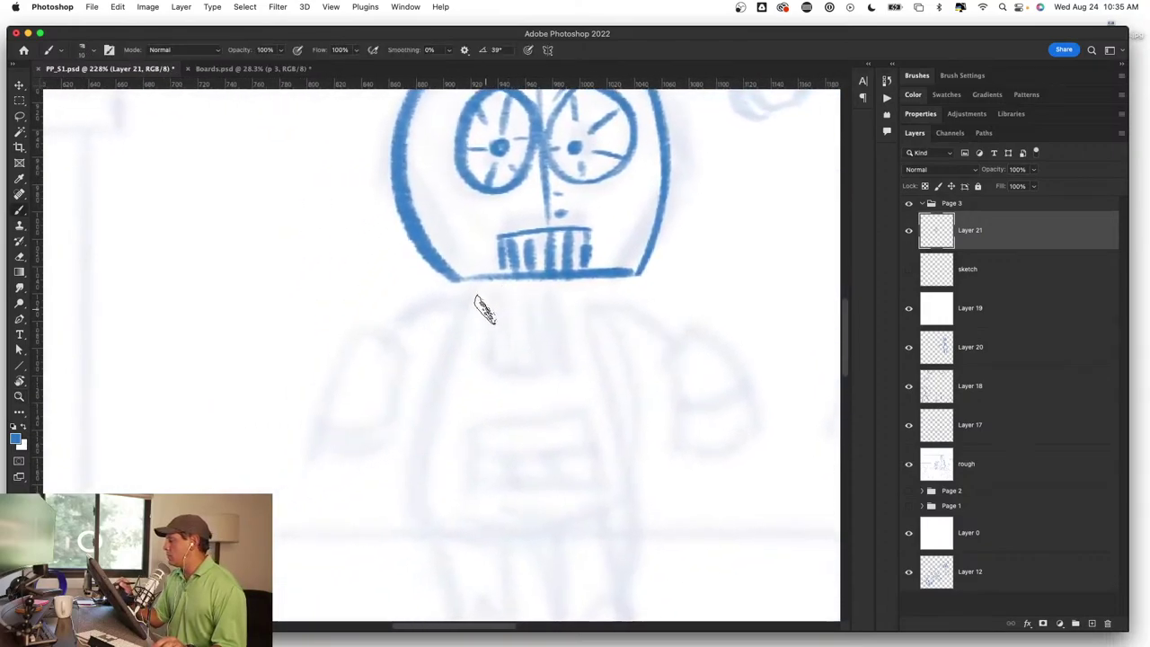
mouse_move(477, 308)
mouse_down()
mouse_move(624, 303)
mouse_move(479, 305)
mouse_move(433, 513)
mouse_up()
mouse_move(482, 341)
mouse_down()
mouse_move(440, 524)
mouse_move(451, 539)
mouse_move(603, 528)
mouse_move(507, 539)
mouse_up()
drag(616, 306, 642, 467)
mouse_move(626, 339)
mouse_down()
mouse_move(642, 530)
mouse_move(672, 508)
mouse_move(676, 329)
mouse_up()
mouse_move(446, 329)
mouse_down()
mouse_move(464, 454)
mouse_move(492, 416)
mouse_move(462, 457)
mouse_up()
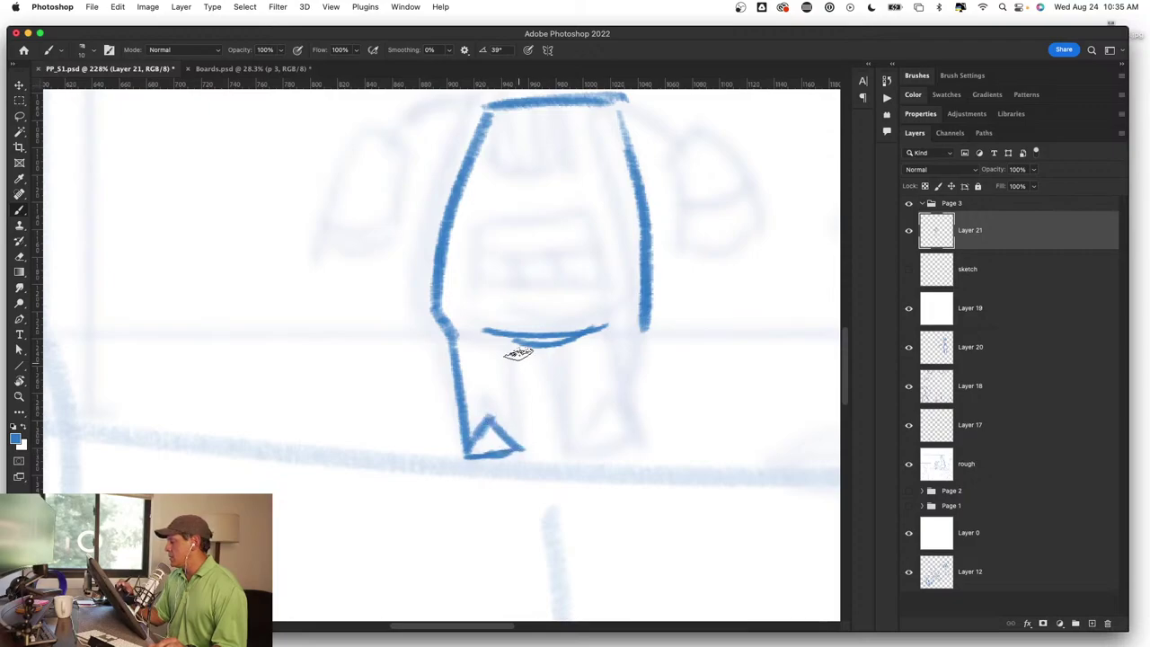
drag(516, 351, 520, 451)
drag(562, 345, 569, 449)
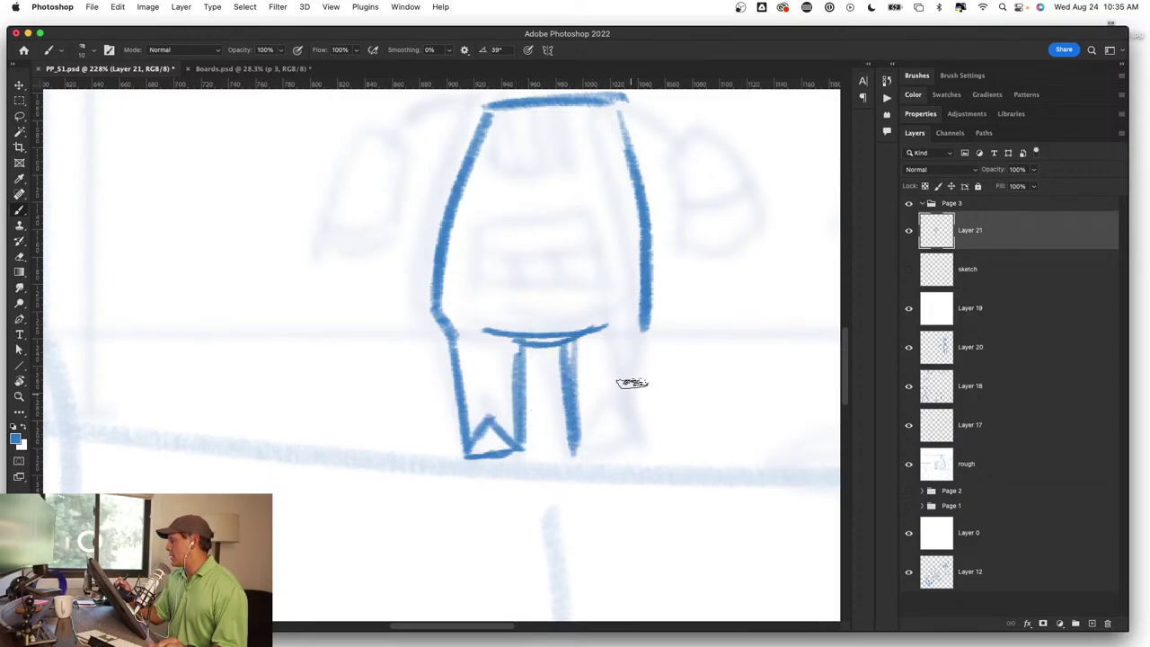
mouse_move(636, 332)
mouse_down()
mouse_move(631, 440)
mouse_move(569, 449)
mouse_move(638, 438)
mouse_up()
Step: Ink the neck lines and a belly box with a divider and short vertical bars
scroll(503, 404, up, 5)
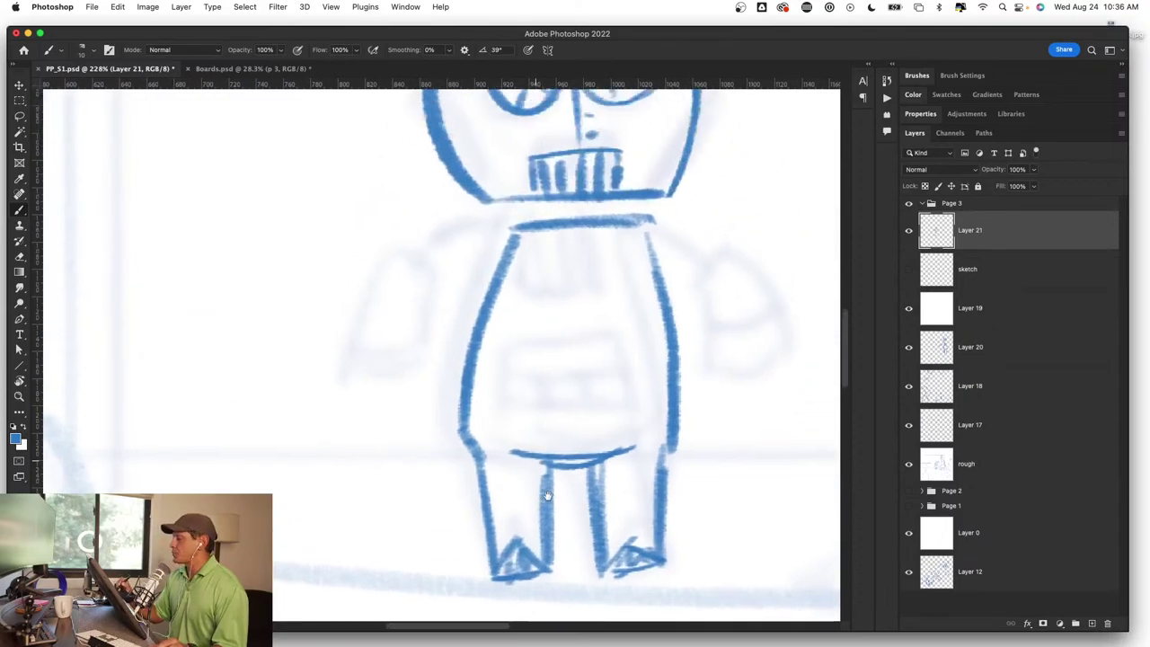
mouse_move(594, 269)
mouse_down()
mouse_move(593, 289)
mouse_move(623, 290)
mouse_move(579, 325)
mouse_move(654, 338)
mouse_move(597, 345)
mouse_up()
mouse_move(550, 387)
mouse_down()
mouse_move(581, 482)
mouse_move(664, 465)
mouse_move(669, 383)
mouse_move(672, 476)
mouse_up()
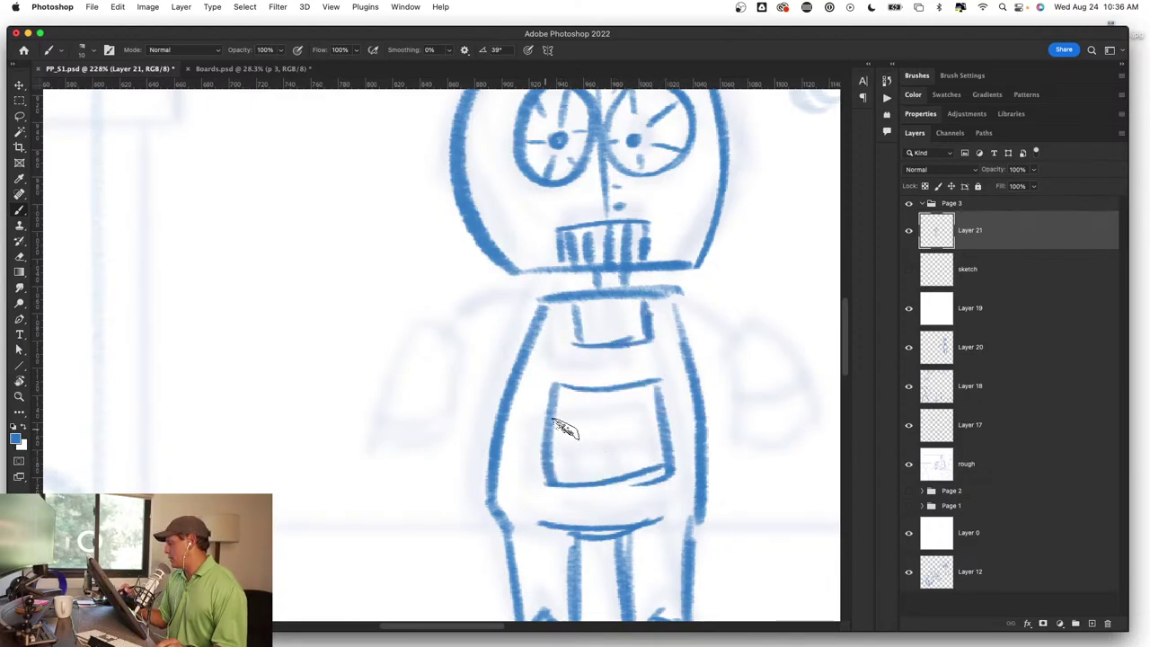
drag(551, 431, 674, 422)
drag(585, 439, 583, 480)
mouse_move(615, 437)
mouse_down()
mouse_move(614, 476)
mouse_move(644, 472)
mouse_up()
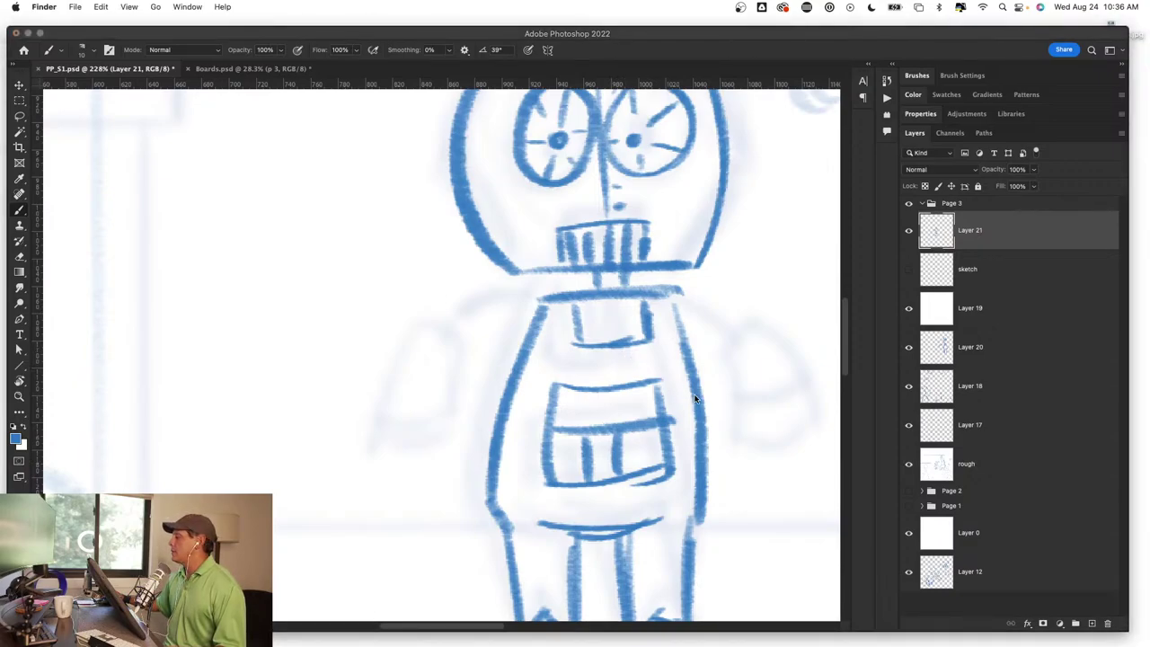
click(312, 39)
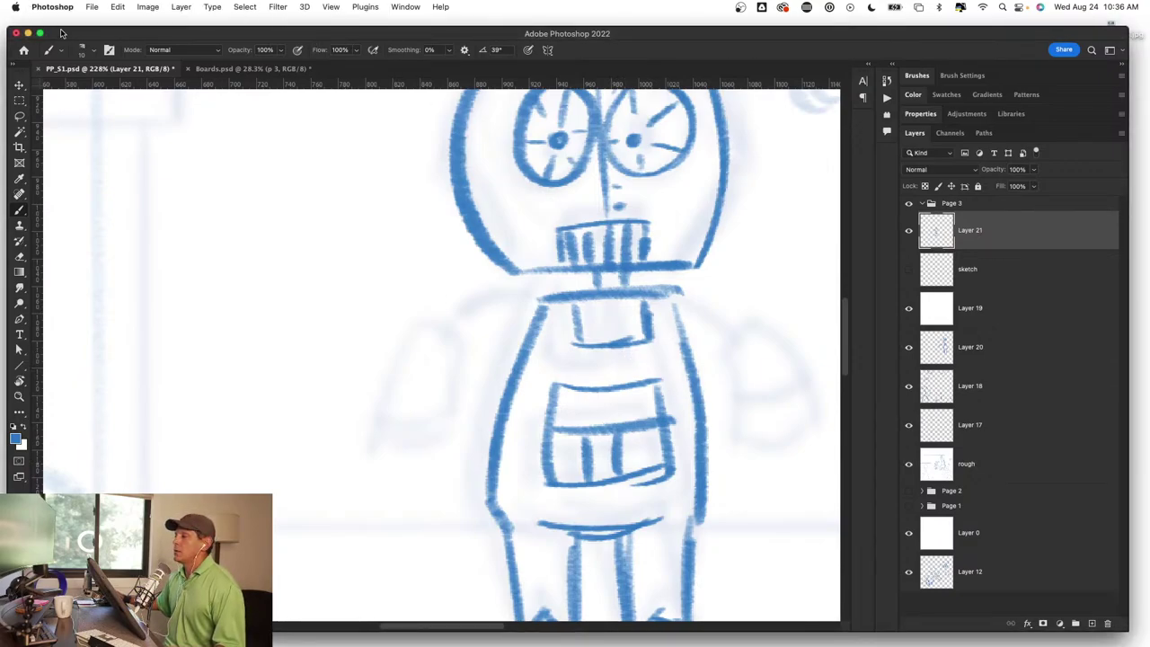
click(91, 7)
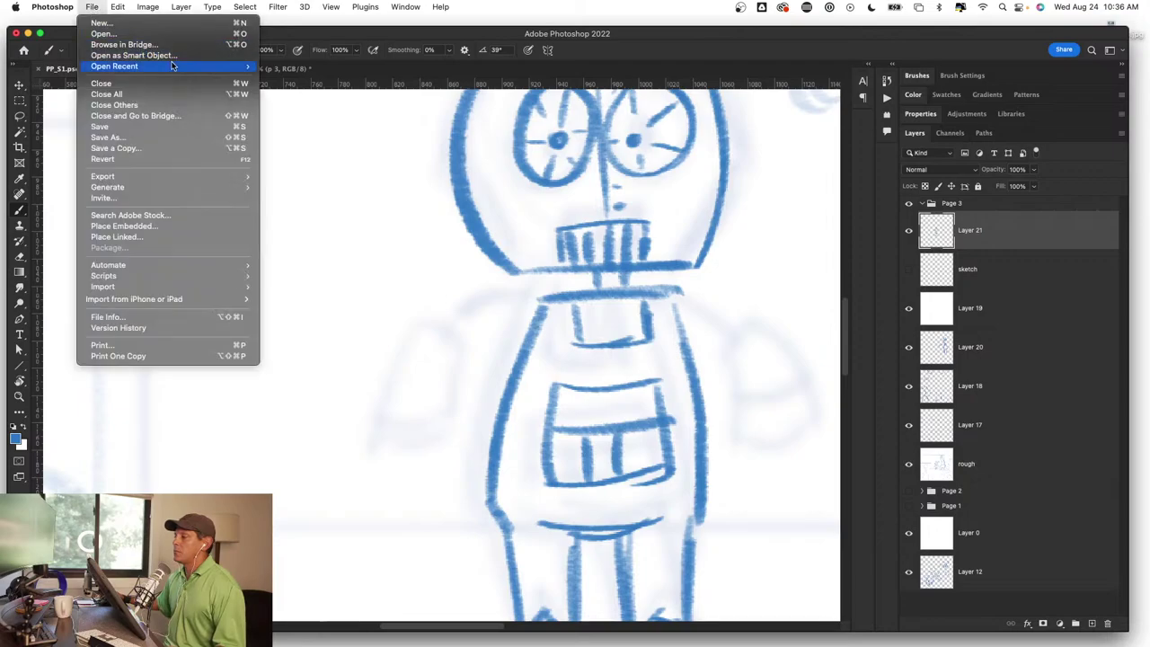
mouse_move(114, 67)
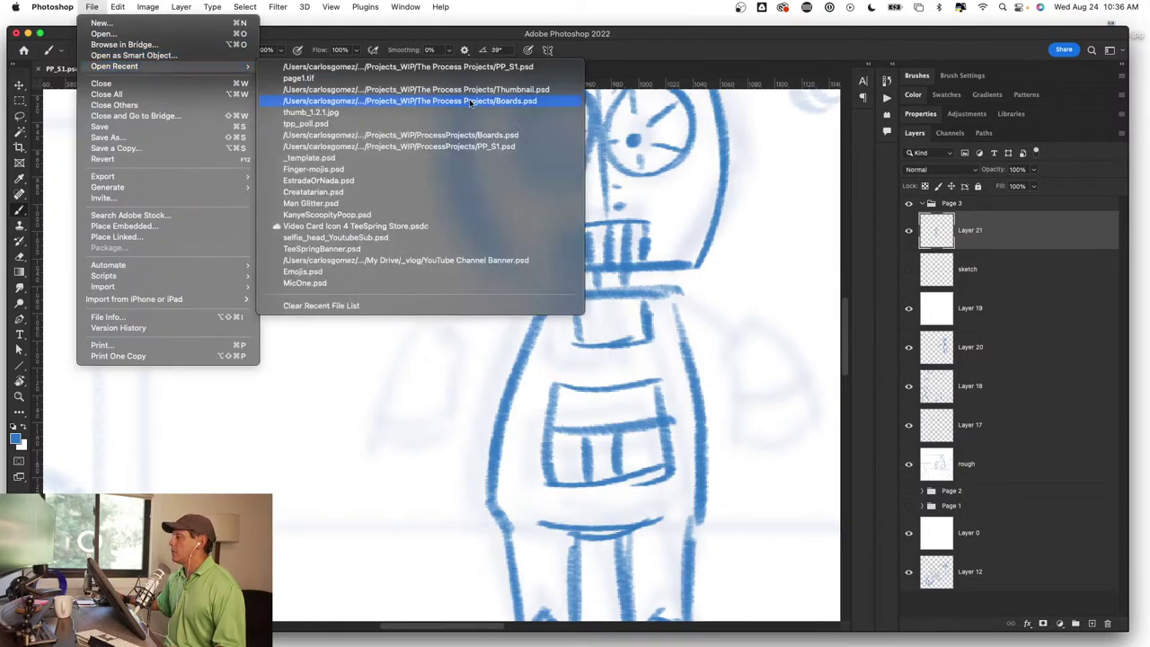
Step: Open Thumbnail.psd, center its green robot for reference, then return to PP_S1.psd
click(503, 90)
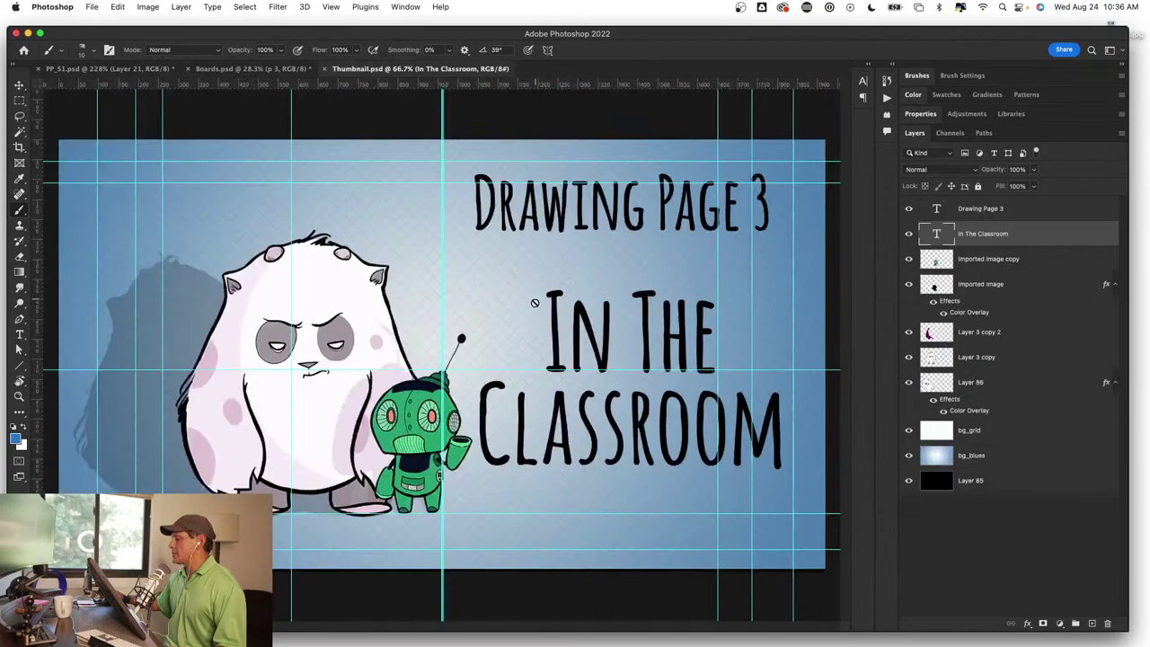
scroll(447, 437, up, 3)
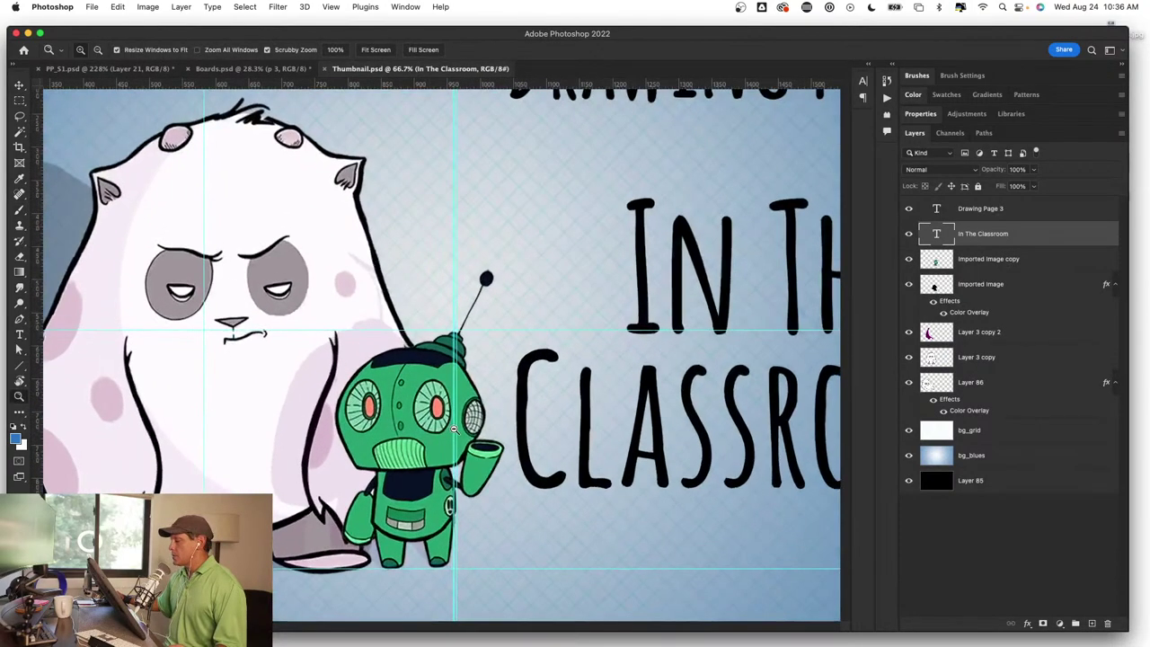
scroll(526, 431, up, 1)
drag(527, 429, 602, 460)
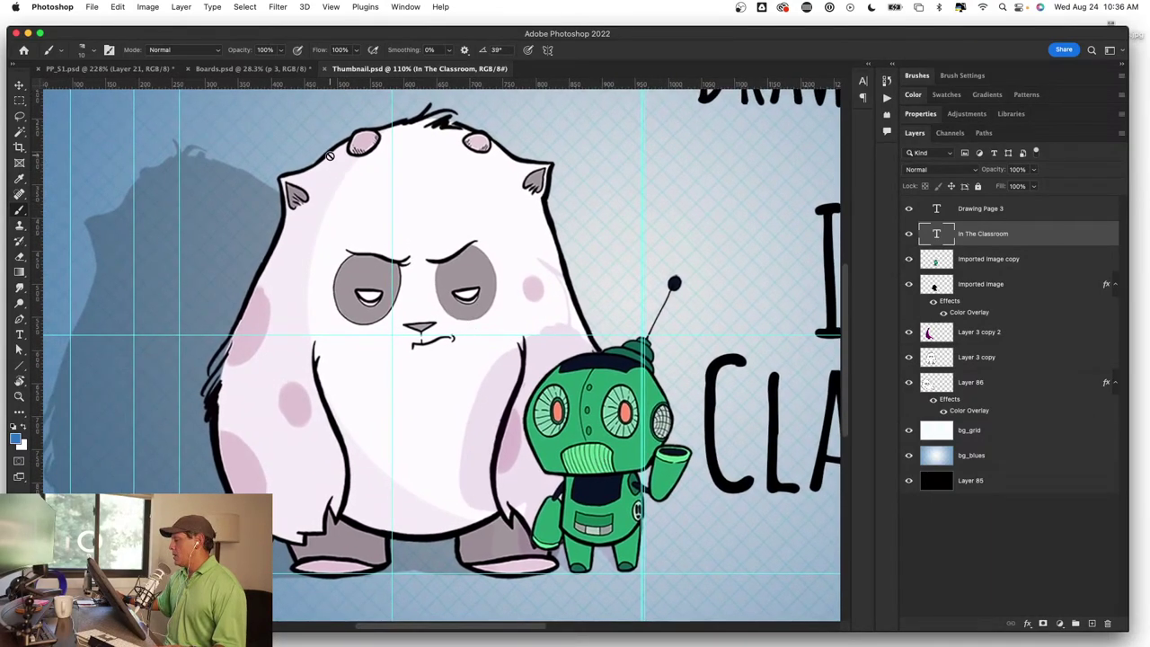
click(115, 69)
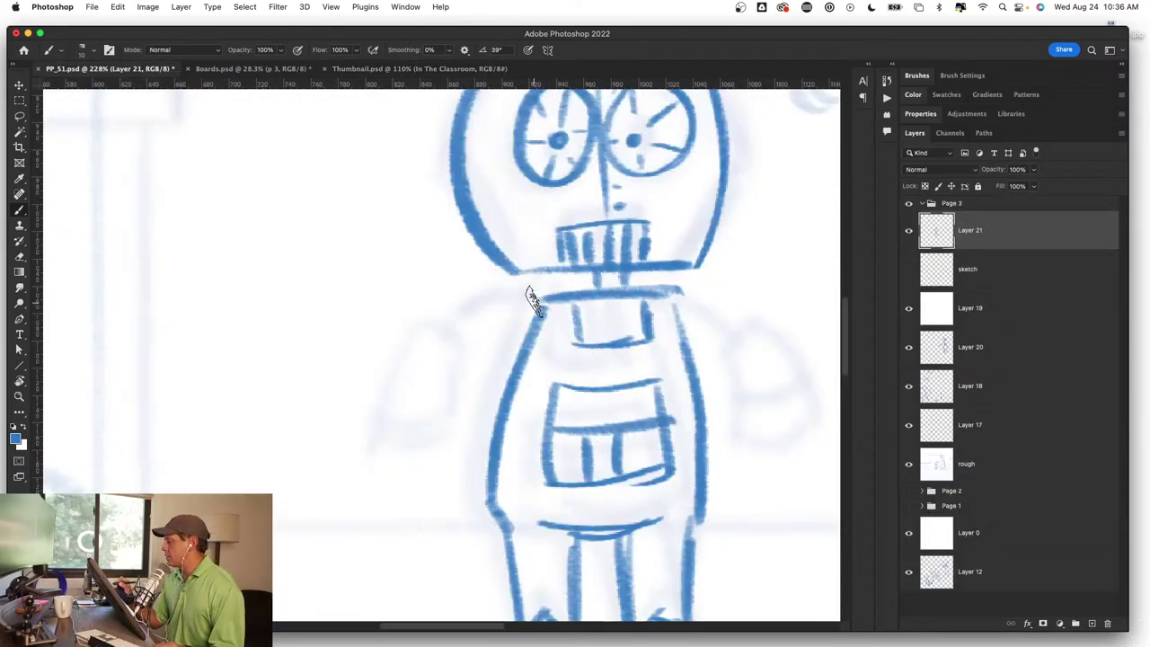
Step: Ink the robot's blocky left arm and outline and darken the right arm
mouse_move(543, 303)
mouse_down()
mouse_move(468, 327)
mouse_move(400, 431)
mouse_move(470, 431)
mouse_move(488, 337)
mouse_up()
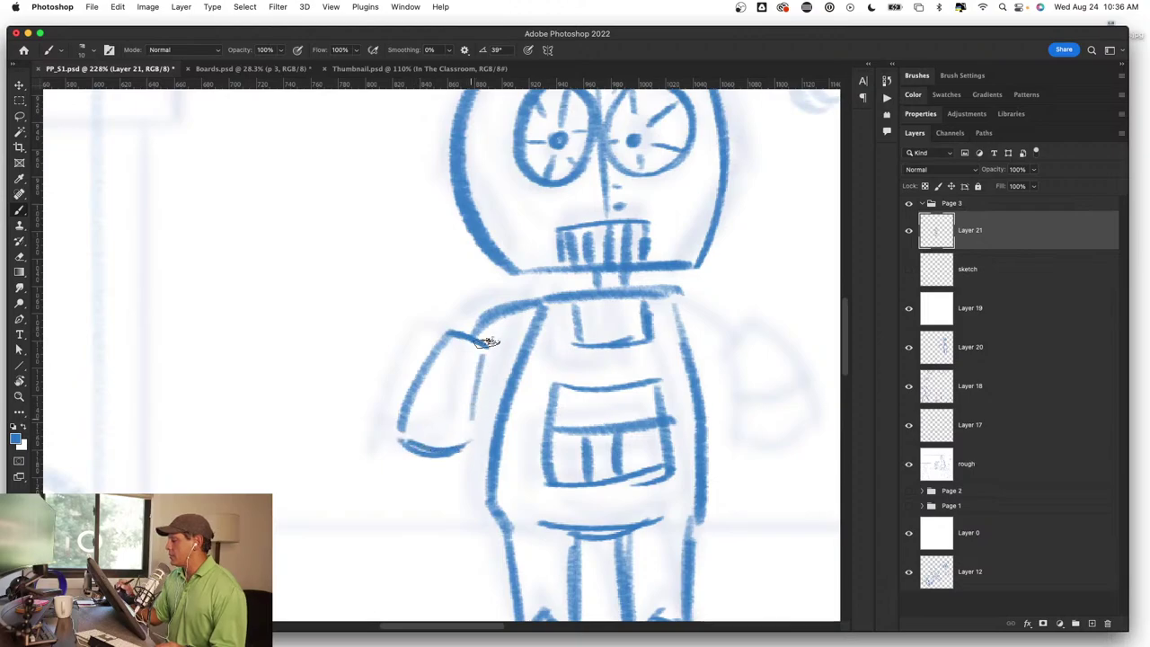
drag(731, 423, 608, 392)
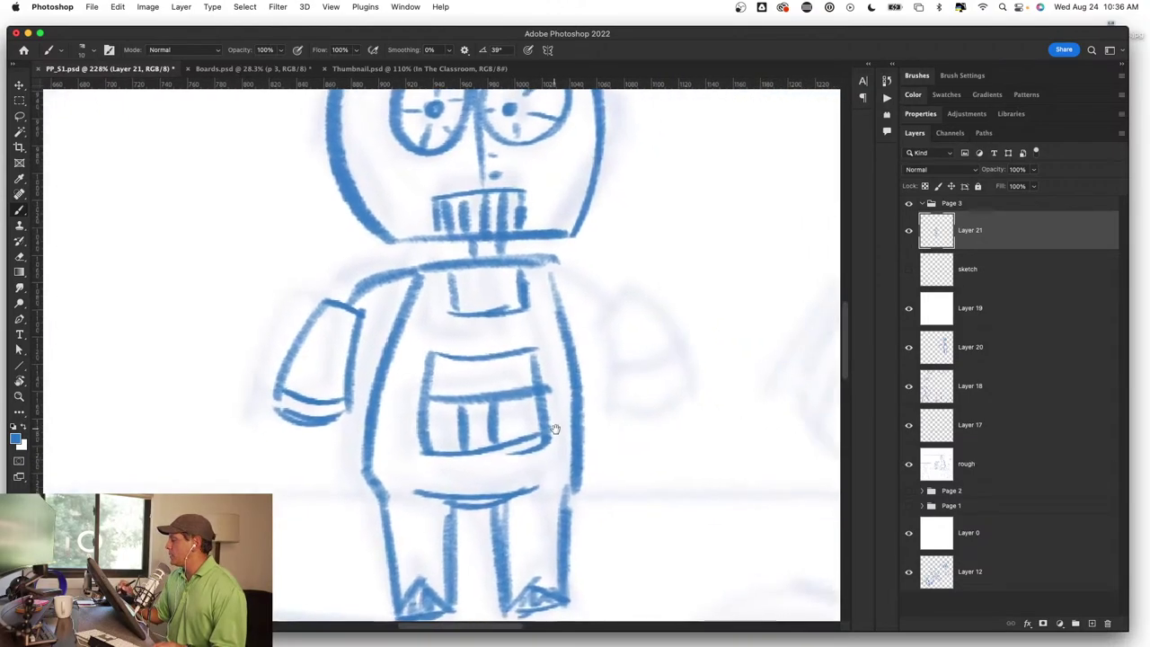
mouse_move(565, 262)
mouse_down()
mouse_move(636, 336)
mouse_move(629, 428)
mouse_move(702, 409)
mouse_up()
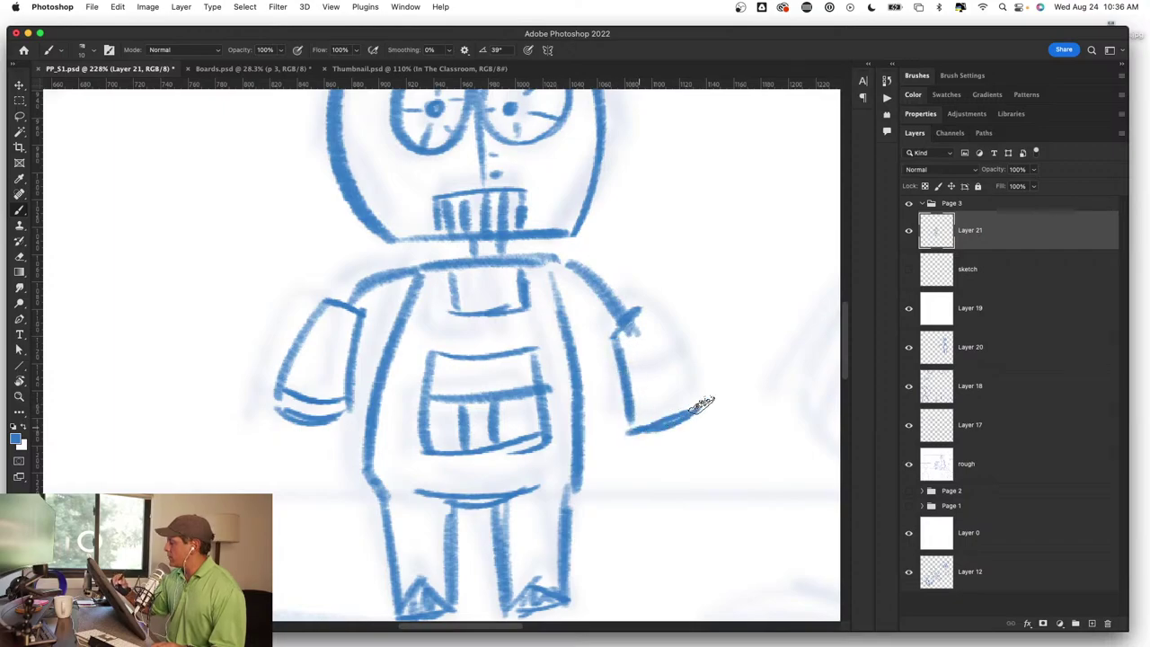
drag(645, 305, 708, 409)
mouse_move(626, 422)
mouse_down()
mouse_move(705, 404)
mouse_move(592, 367)
mouse_up()
Step: Zoom out to see the whole robot within the scene
key(h)
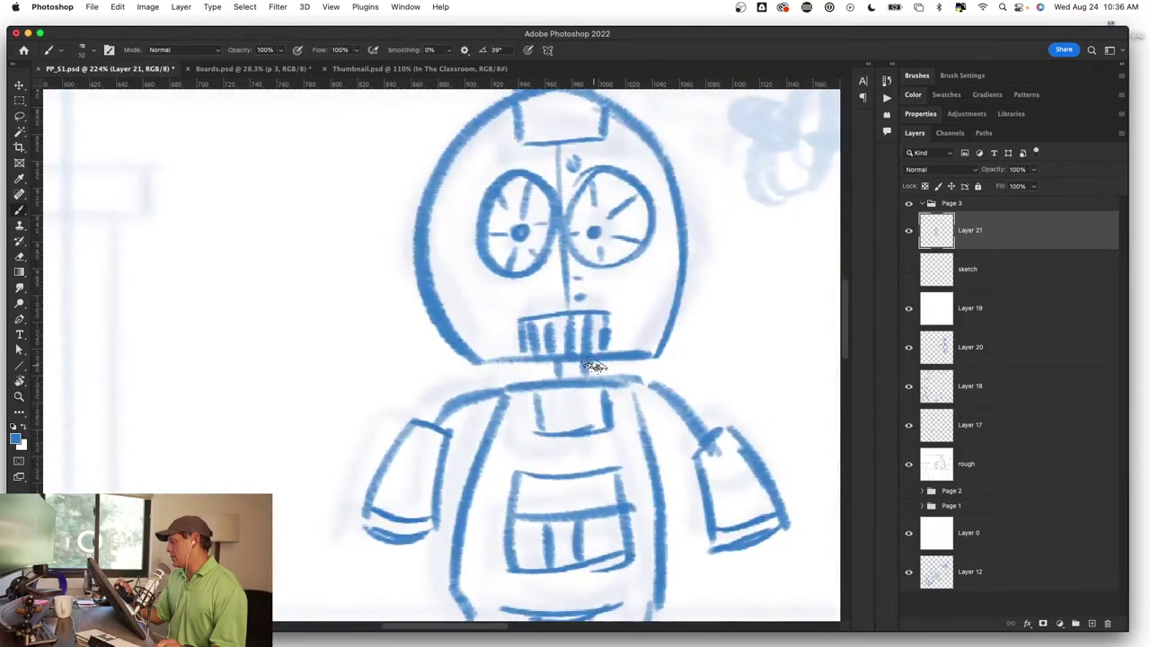
scroll(593, 367, down, 5)
drag(664, 467, 683, 490)
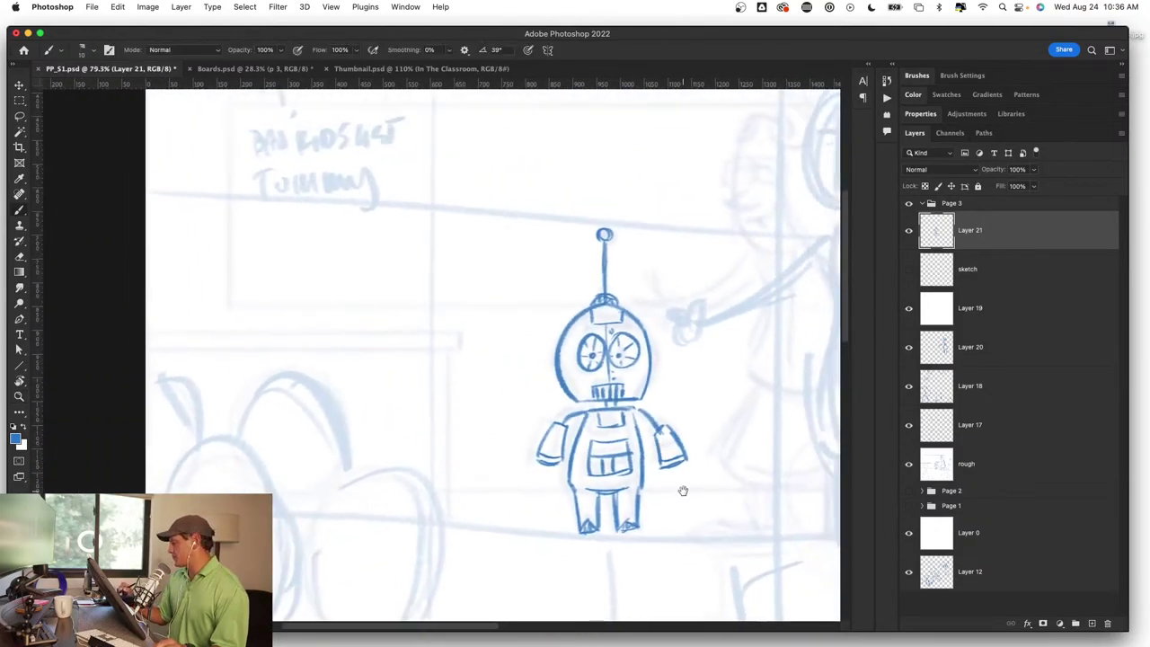
scroll(628, 426, up, 1)
scroll(631, 431, up, 1)
scroll(633, 418, up, 1)
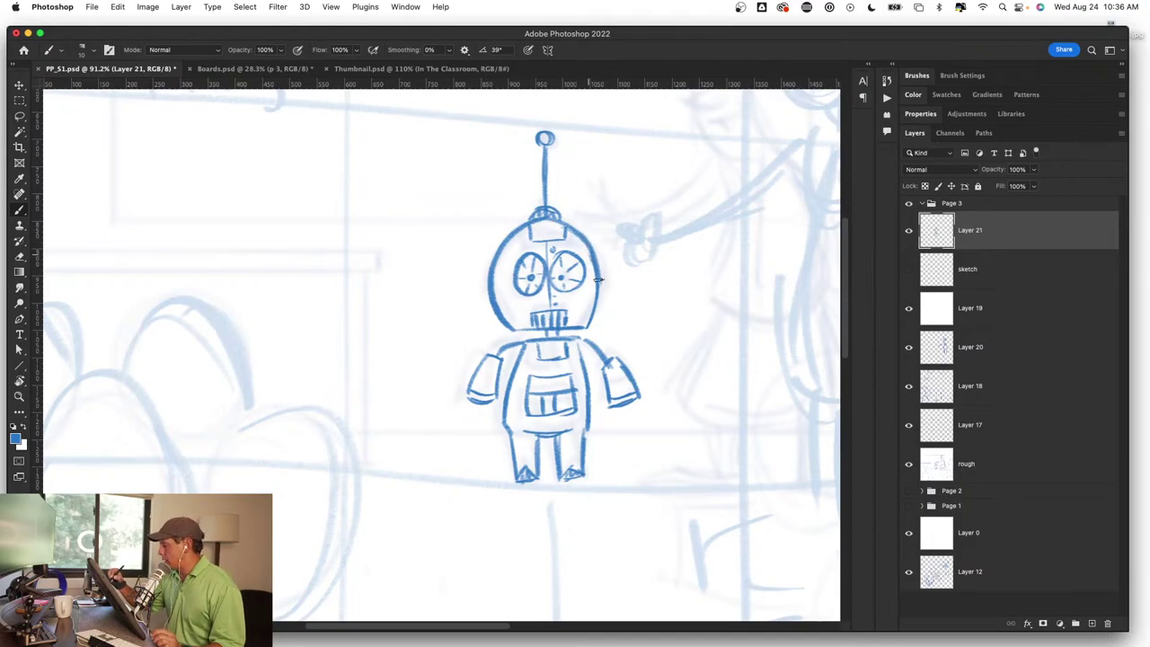
scroll(629, 298, up, 4)
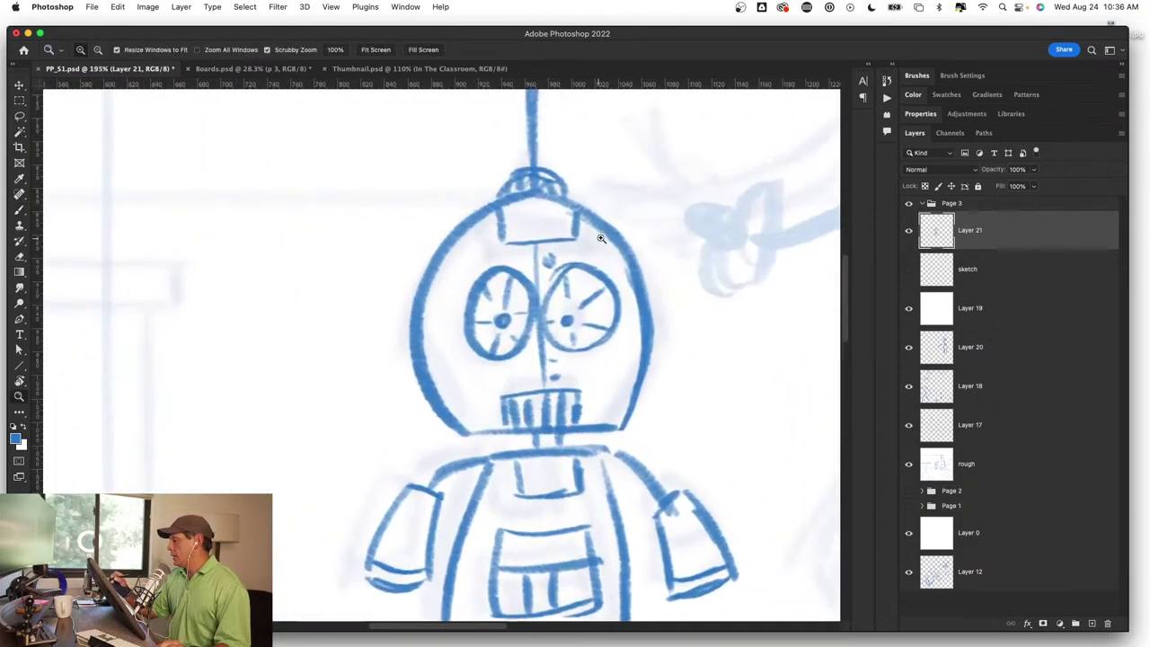
Step: Compare the inked robot twice against the green robot in Thumbnail.psd
click(390, 70)
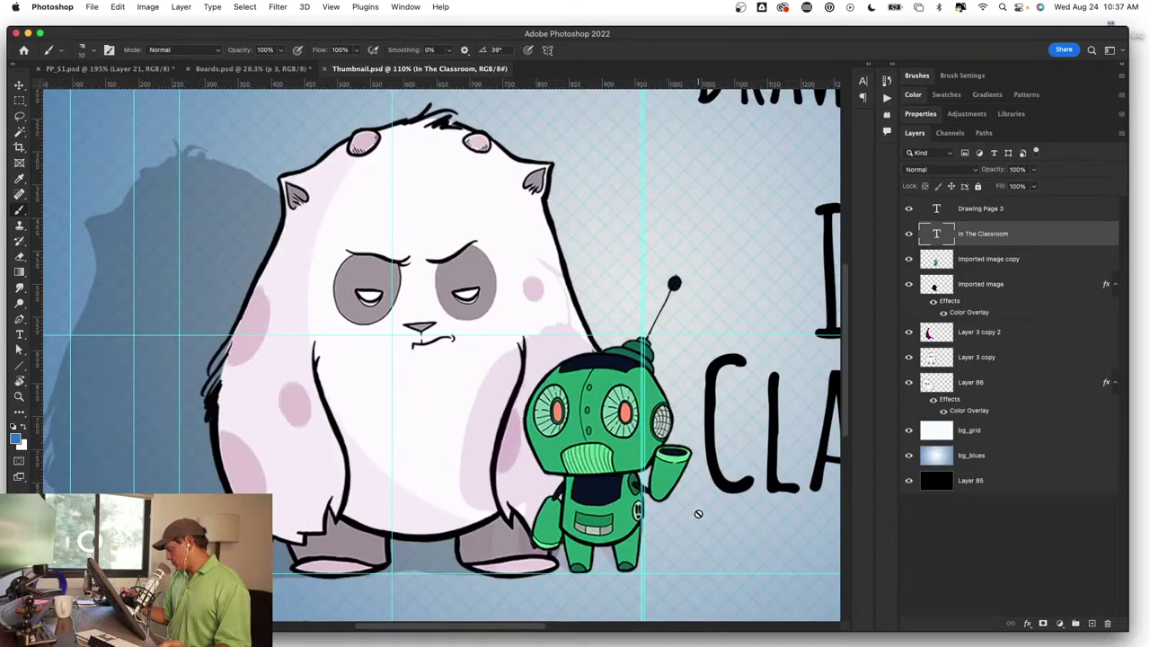
click(108, 68)
key(z)
scroll(631, 479, down, 5)
scroll(655, 469, down, 1)
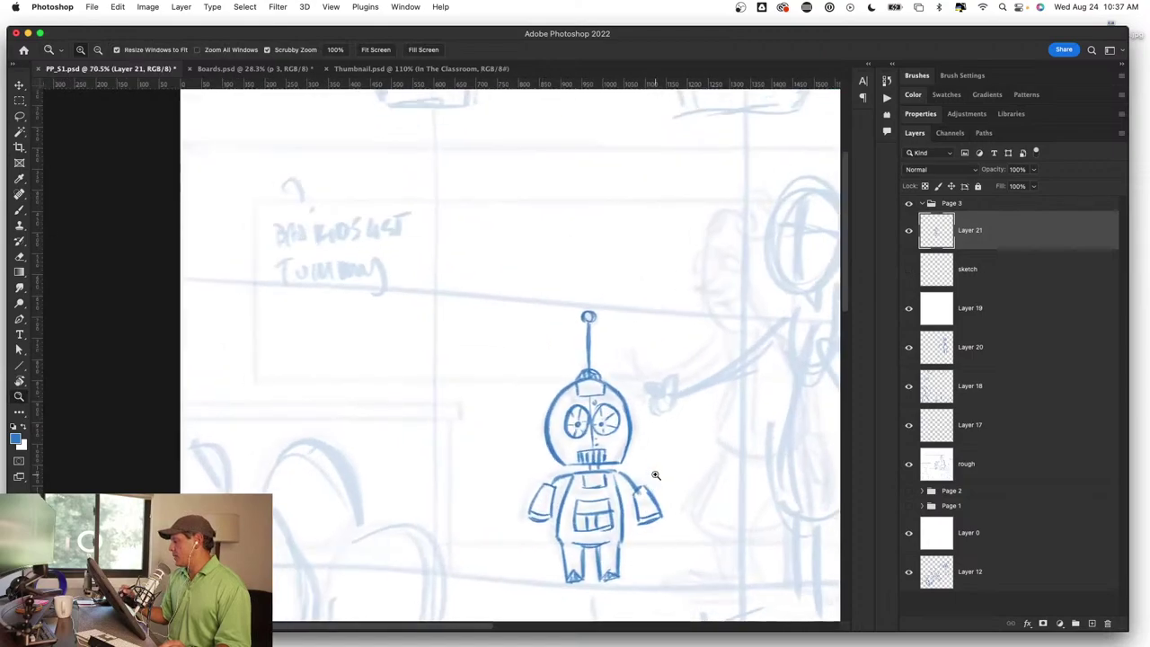
key(b)
click(409, 68)
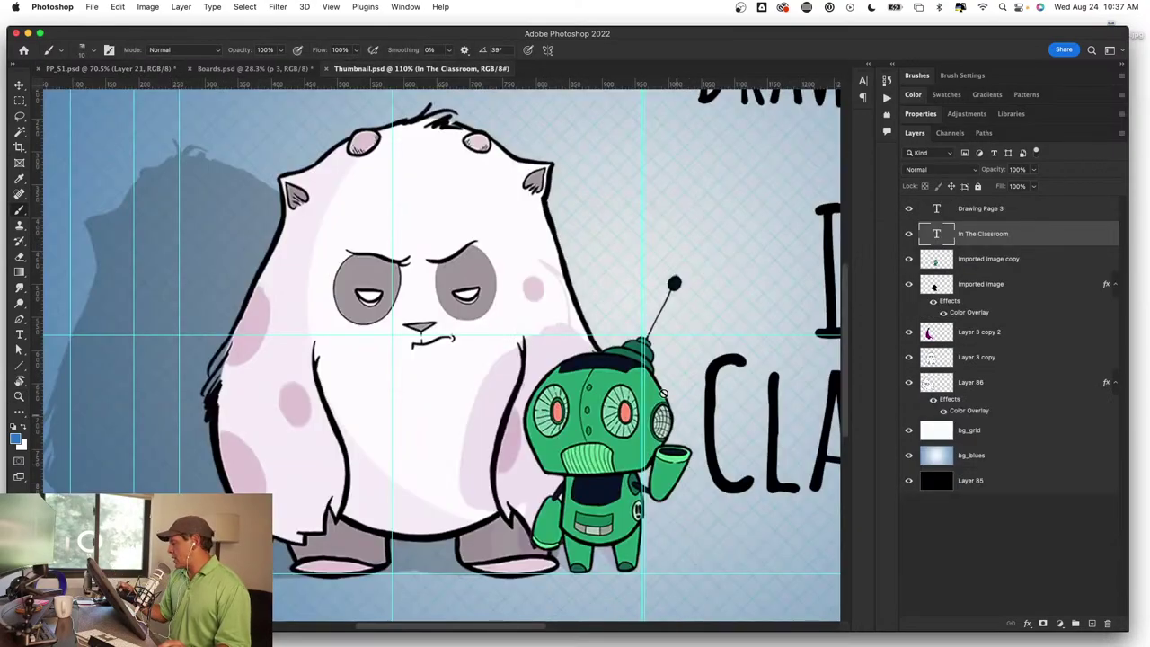
click(101, 69)
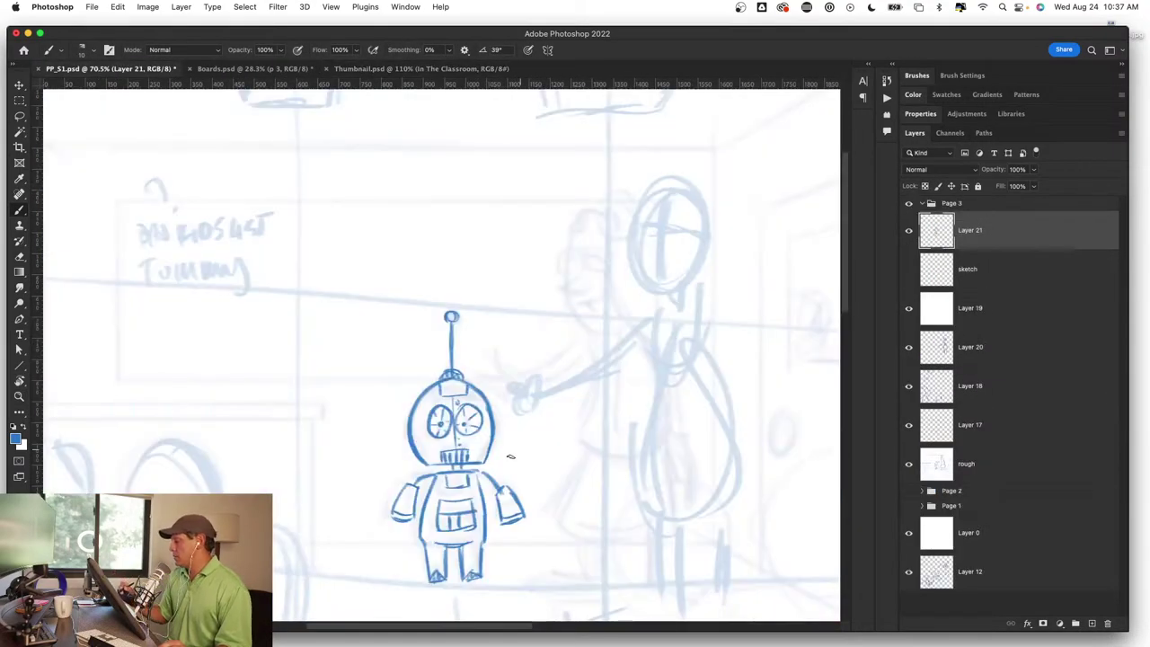
Step: Zoom in on the robot and fill its chest with dark shading
key(z)
drag(503, 449, 531, 444)
key(b)
scroll(562, 390, down, 3)
scroll(562, 389, down, 2)
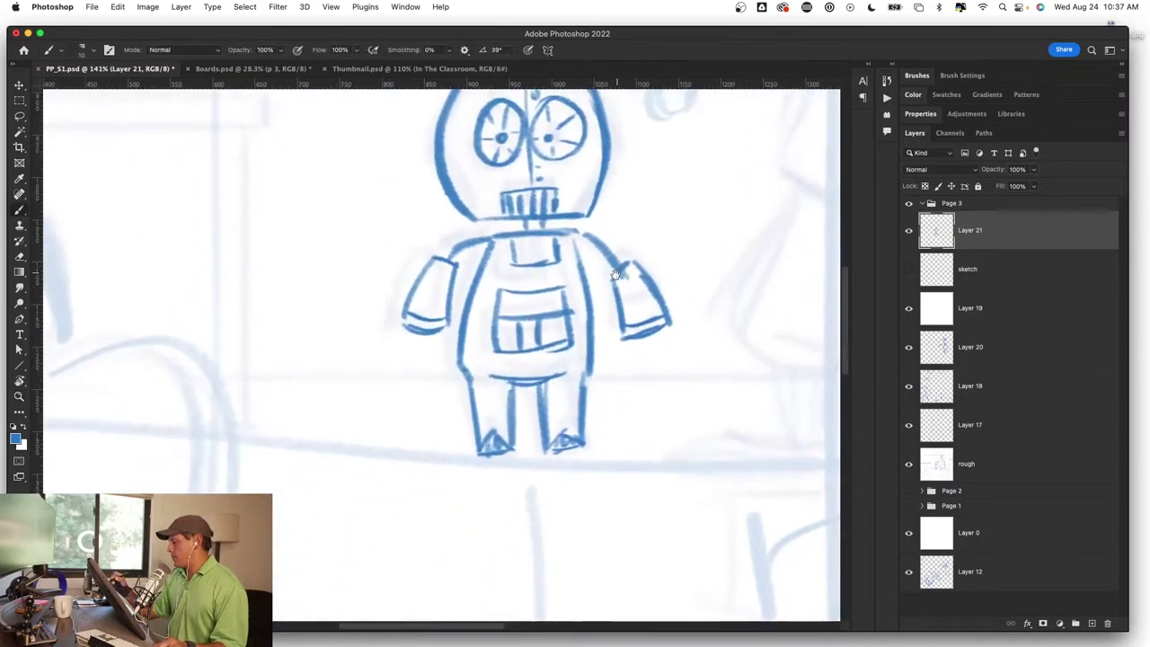
key(z)
scroll(582, 415, down, 3)
scroll(582, 416, up, 2)
scroll(513, 405, down, 1)
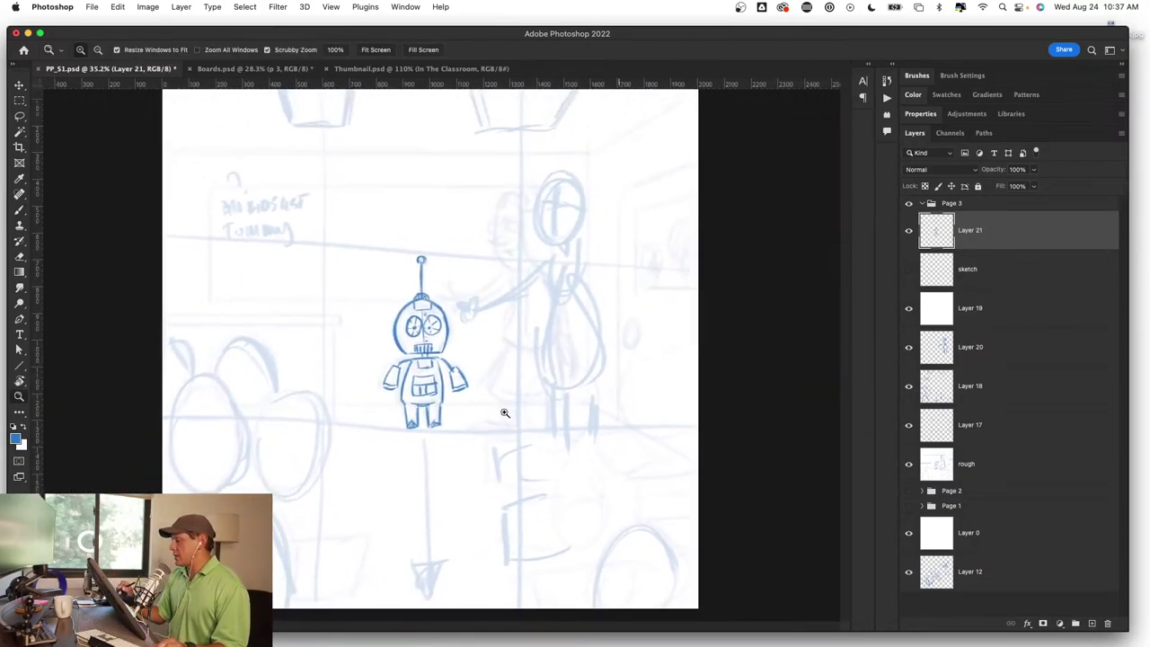
scroll(503, 410, down, 1)
scroll(363, 351, up, 1)
scroll(365, 344, up, 1)
key(b)
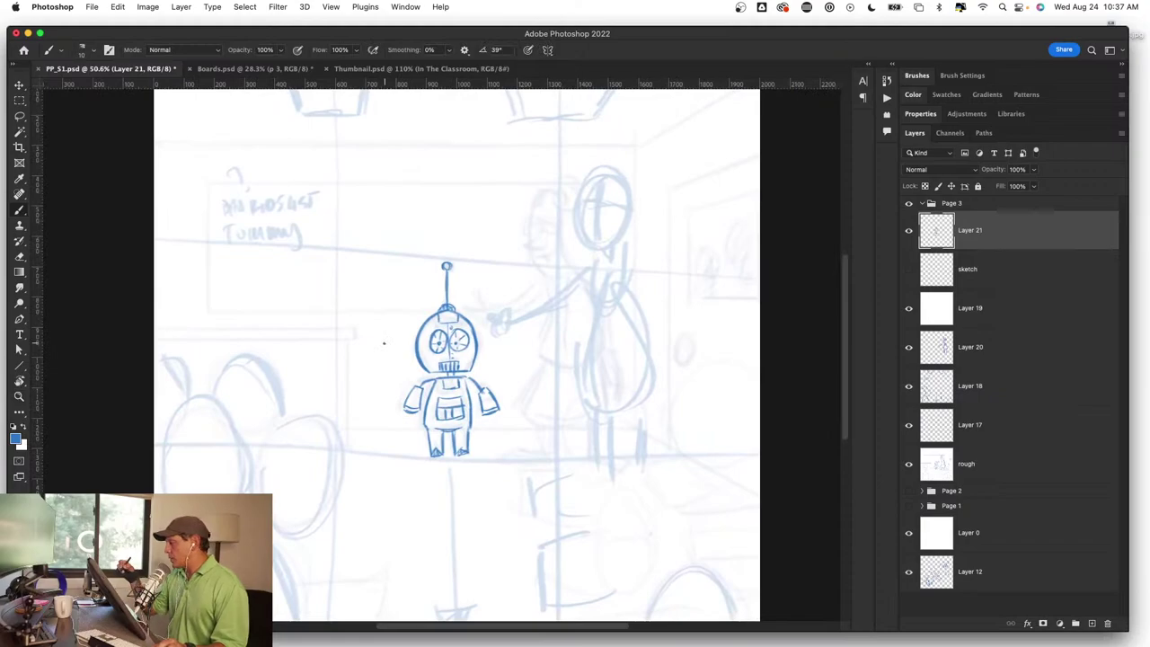
scroll(610, 247, up, 2)
scroll(634, 249, up, 1)
drag(551, 390, 592, 401)
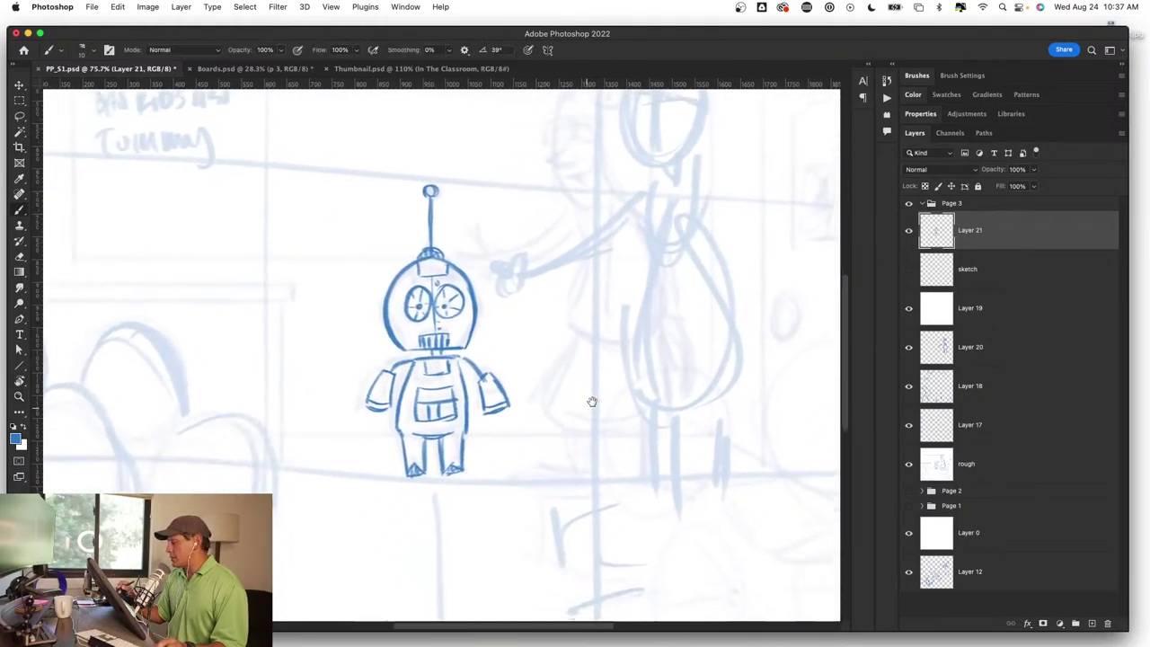
scroll(440, 359, up, 5)
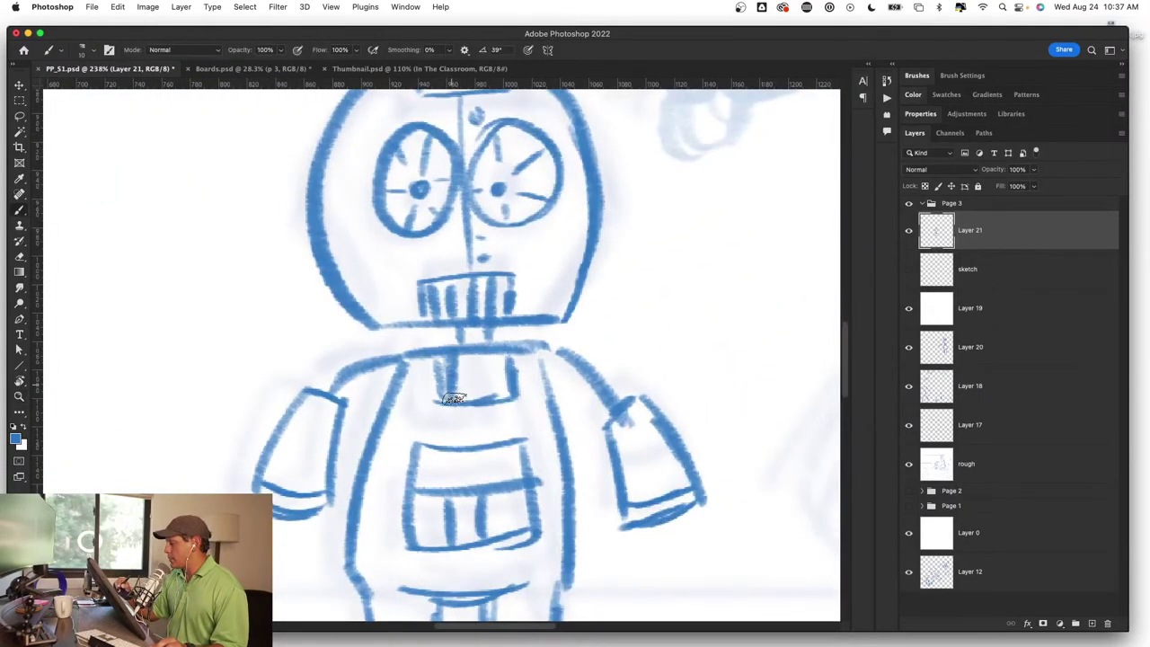
drag(453, 398, 507, 395)
Step: Darken the outline of the robot's hand
key(z)
scroll(534, 492, down, 5)
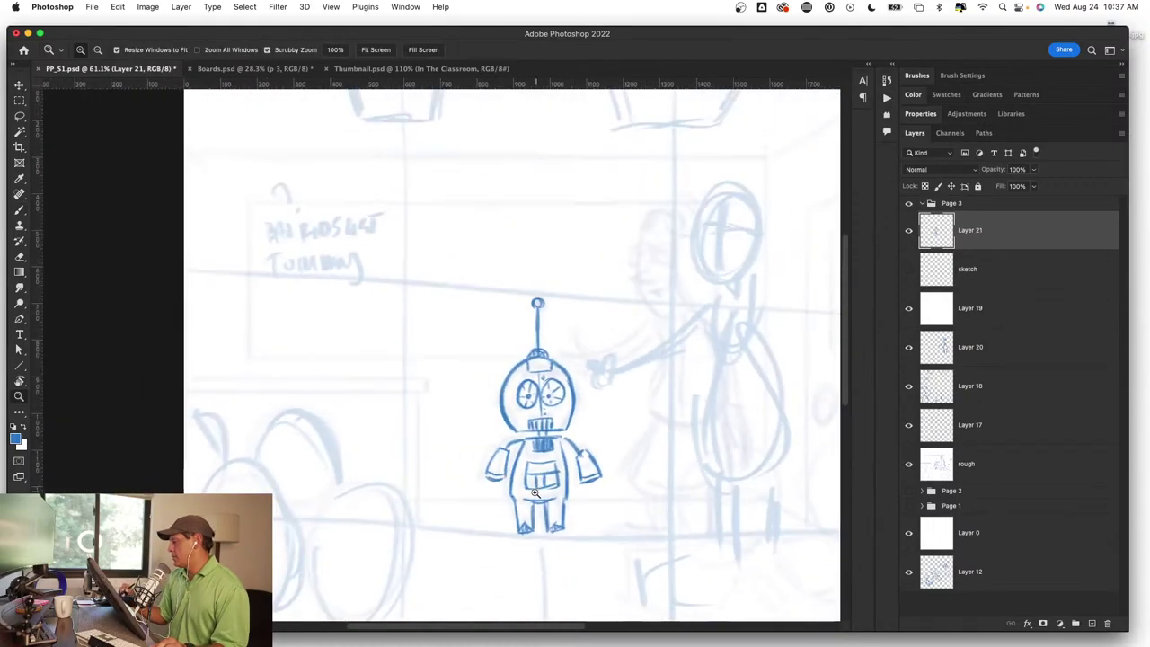
scroll(534, 492, up, 5)
key(b)
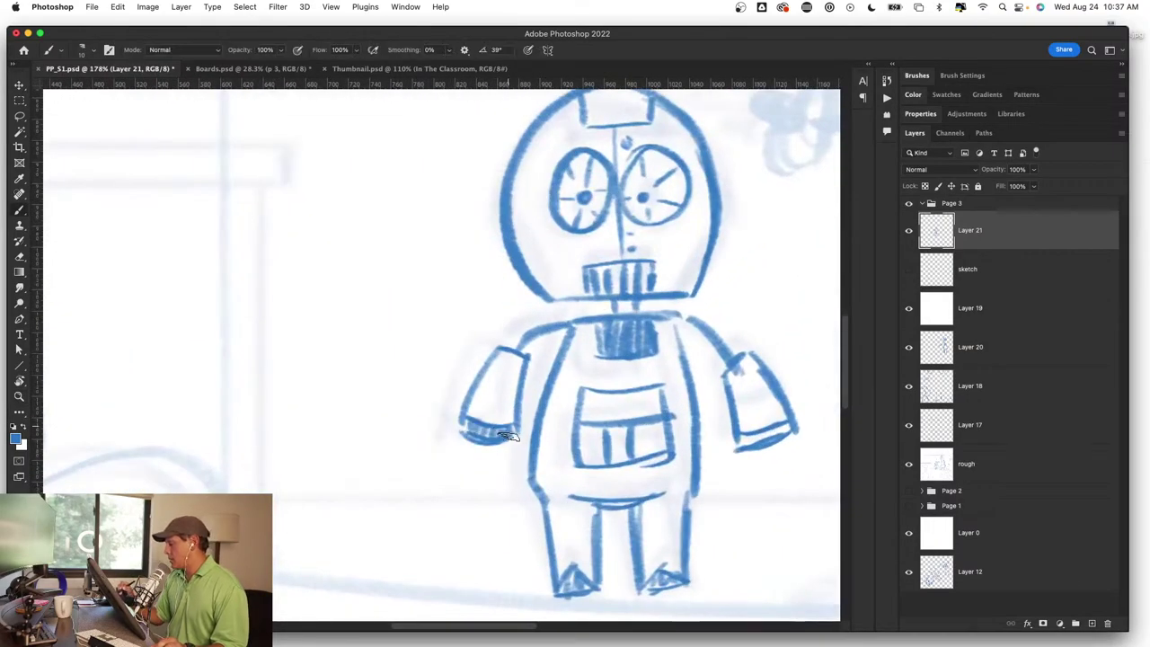
drag(738, 435, 780, 435)
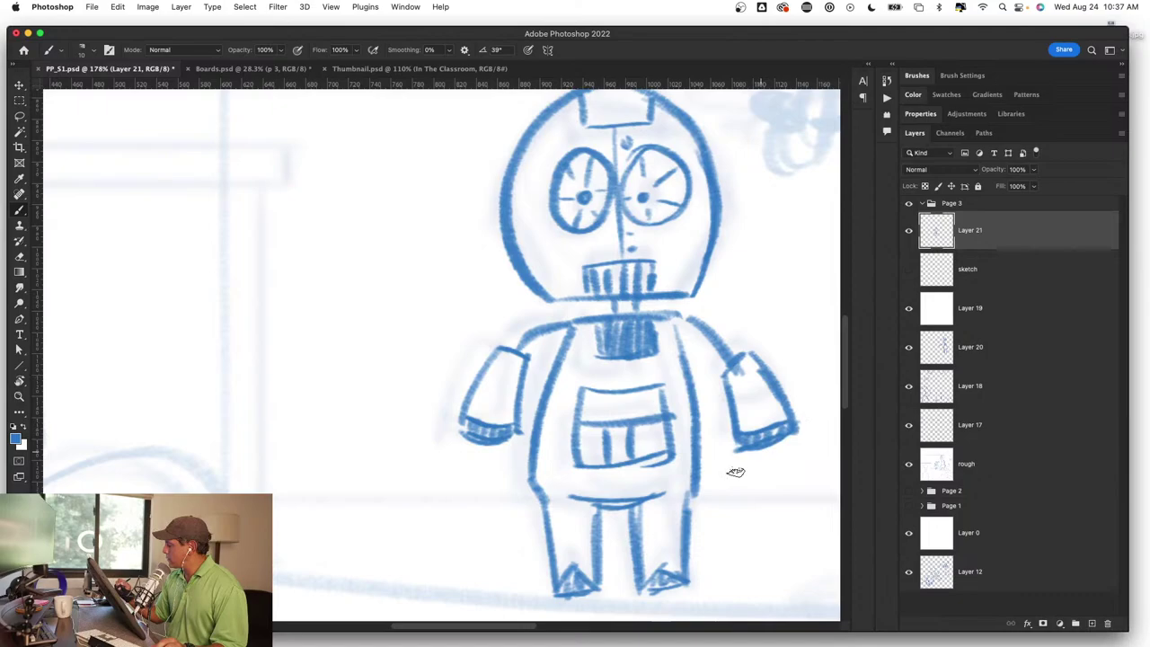
key(z)
scroll(610, 517, down, 5)
scroll(557, 431, up, 2)
scroll(608, 416, up, 1)
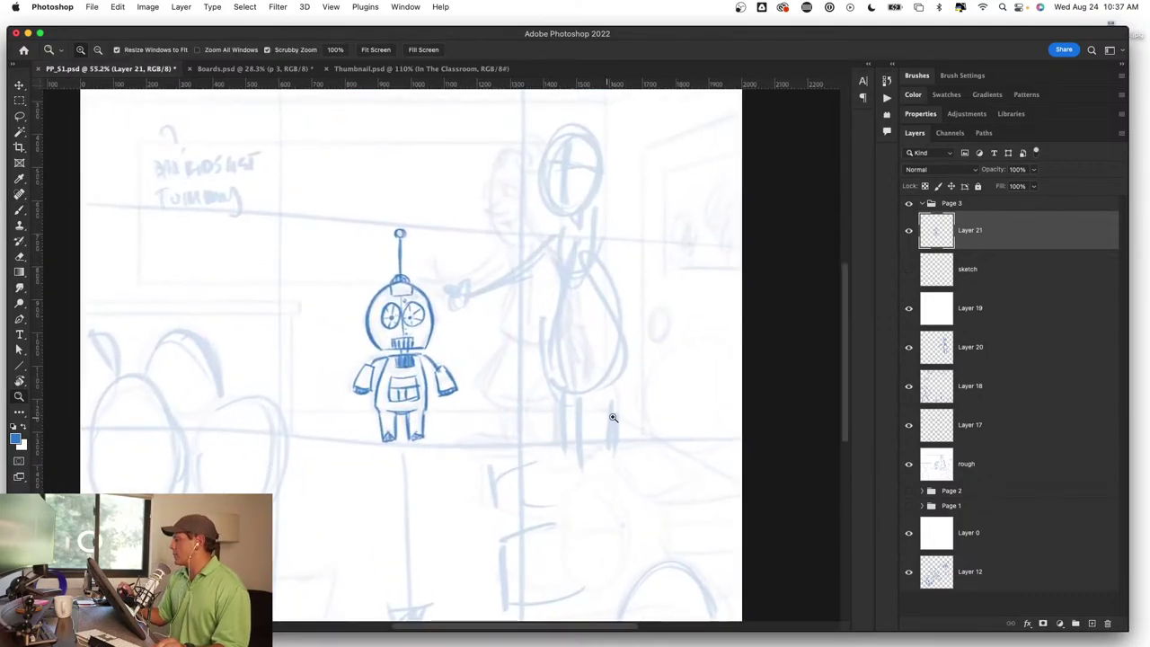
key(b)
Step: Create Layer 22 above the sketch layer and center the view on the teacher's head
click(1003, 268)
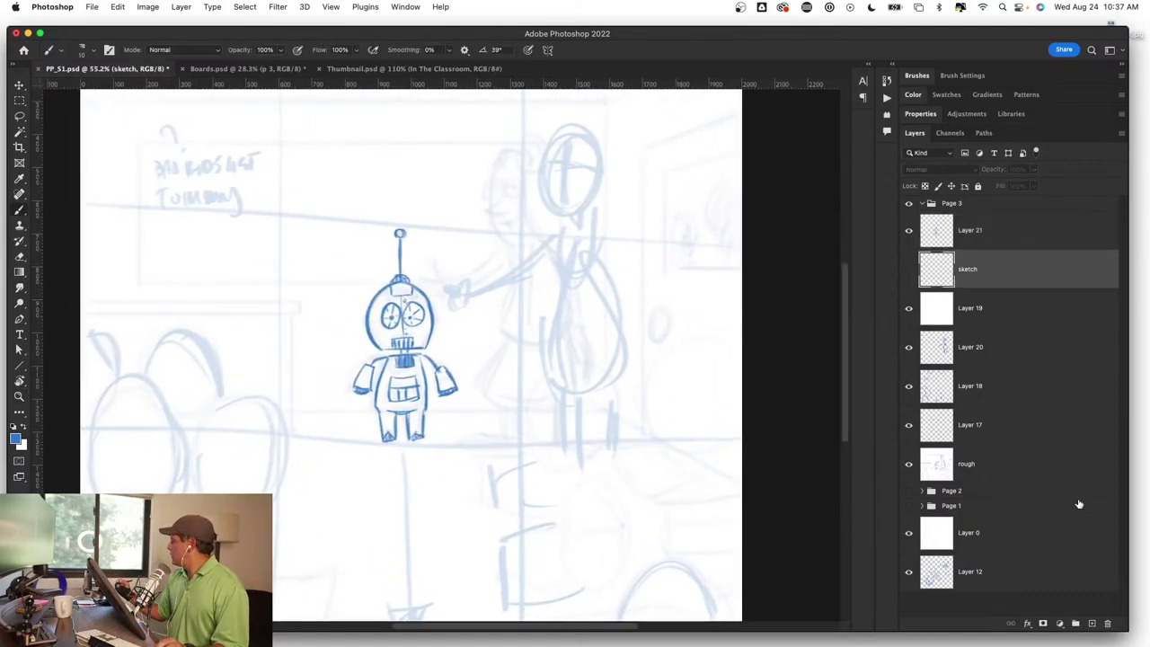
click(1090, 624)
scroll(610, 193, up, 2)
scroll(651, 466, up, 2)
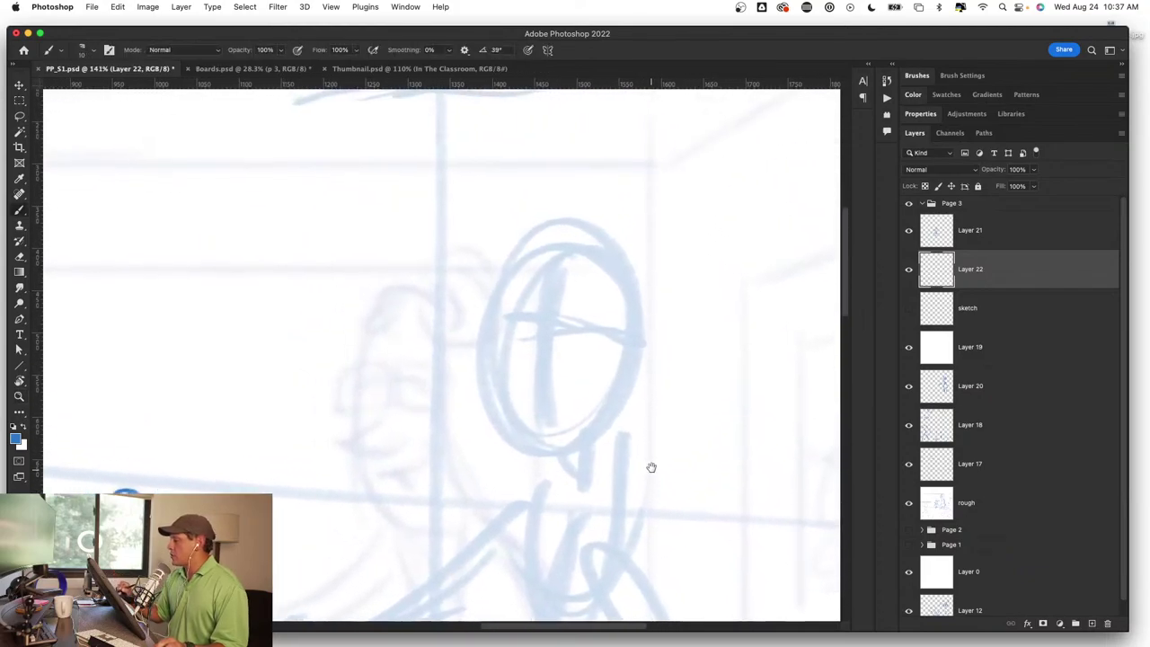
drag(651, 467, 657, 467)
drag(605, 419, 641, 320)
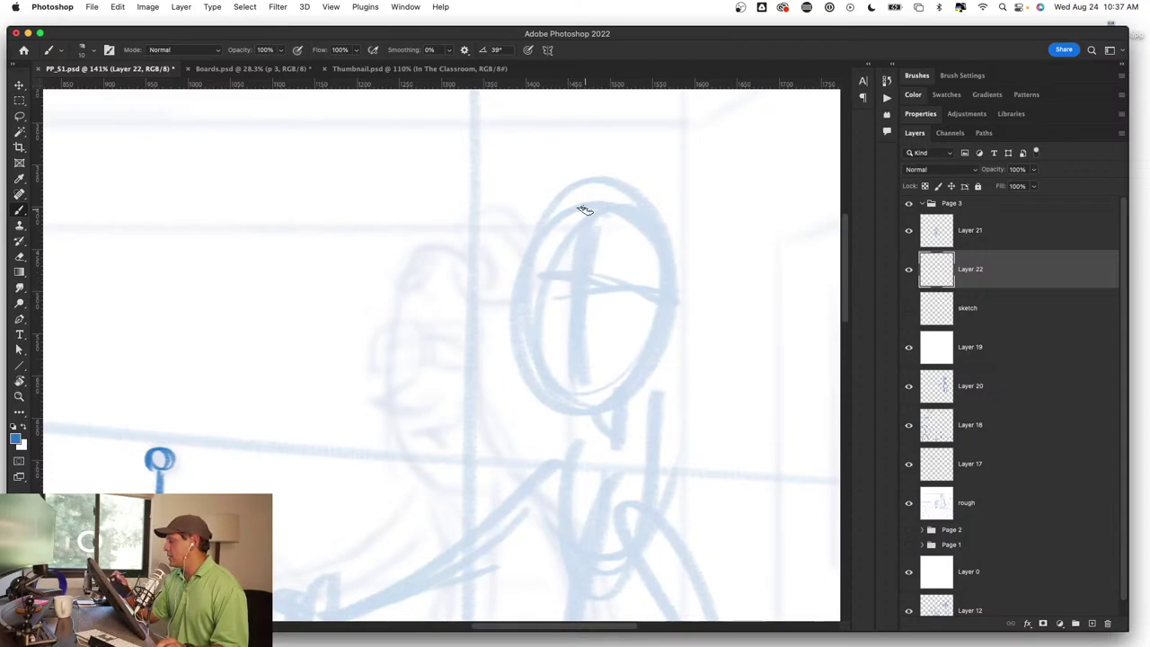
Step: Ink the teacher's head oval and the hair curls on top
drag(567, 169, 575, 392)
drag(541, 215, 538, 380)
drag(575, 415, 547, 189)
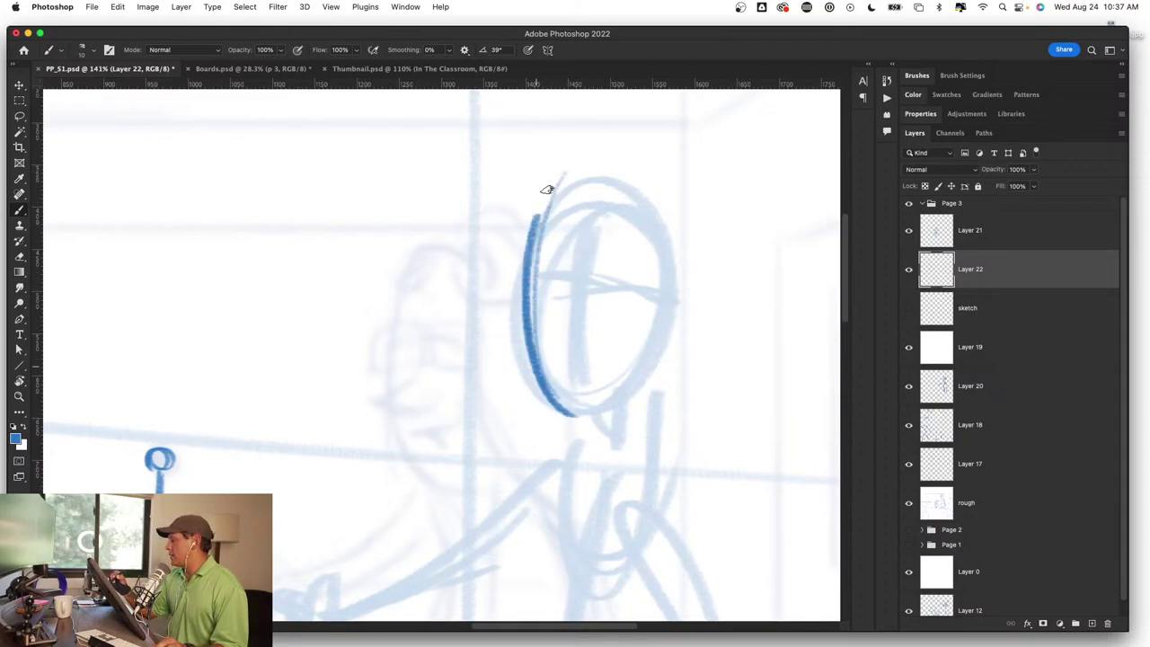
mouse_move(604, 166)
mouse_down()
mouse_move(662, 239)
mouse_move(595, 410)
mouse_move(619, 164)
mouse_move(519, 252)
mouse_up()
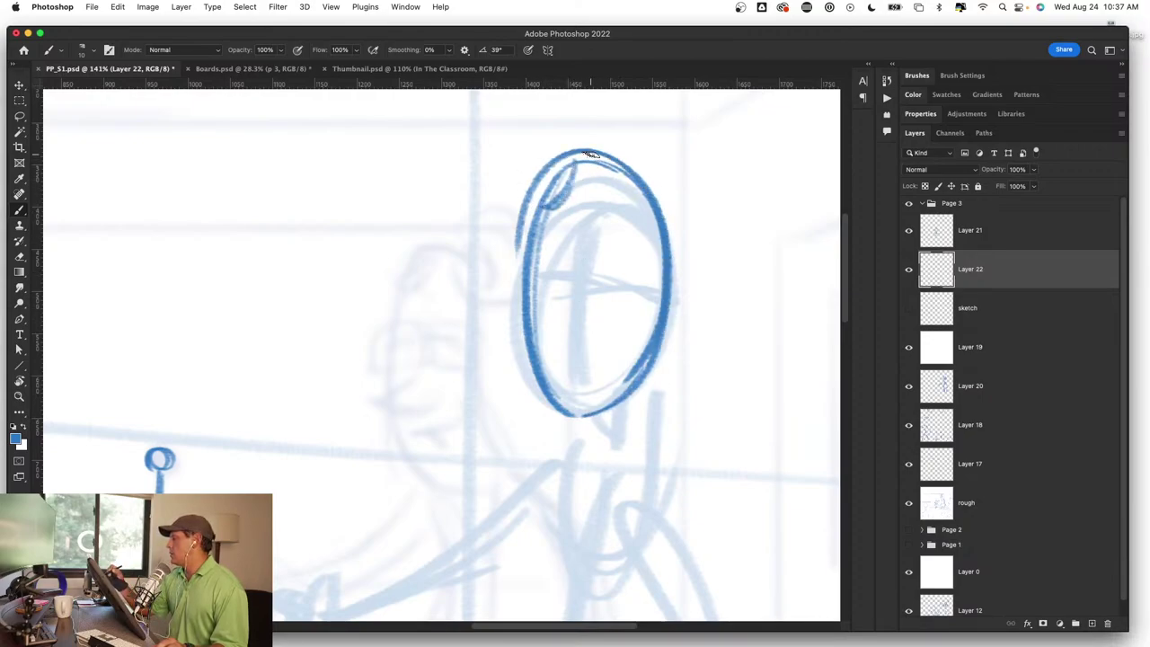
mouse_move(591, 156)
mouse_down()
mouse_move(629, 214)
mouse_move(654, 216)
mouse_up()
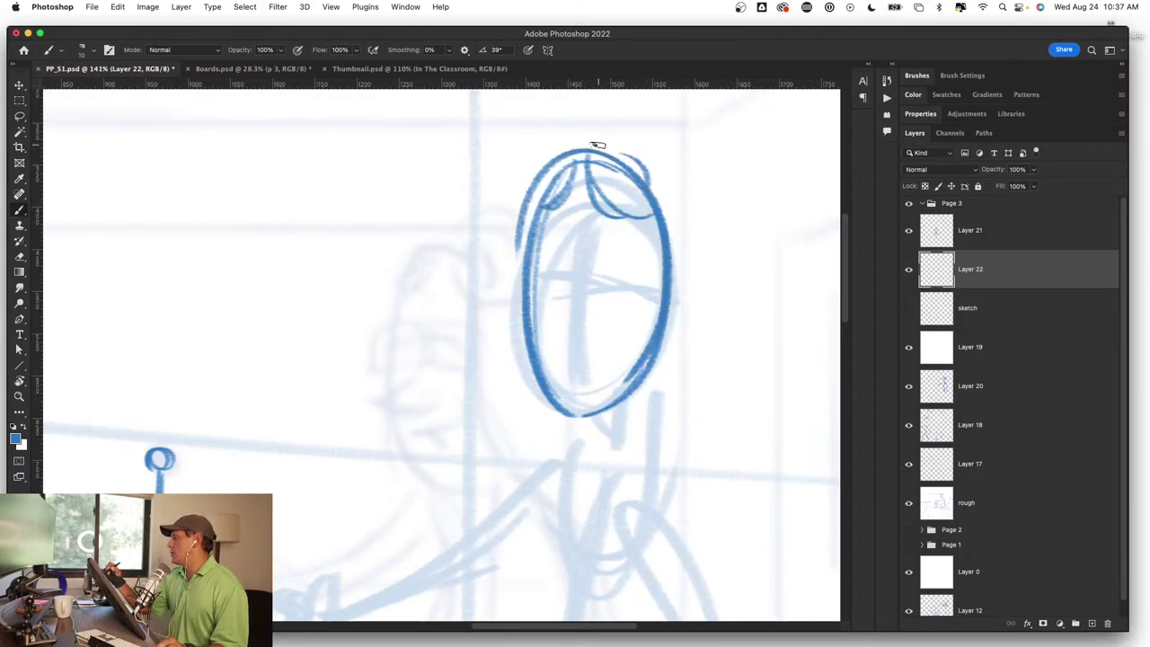
drag(598, 144, 688, 189)
drag(641, 149, 674, 230)
Step: Ink a brow line, two boxy glasses lenses, the bridge, nose and mouth line
super+click(633, 280)
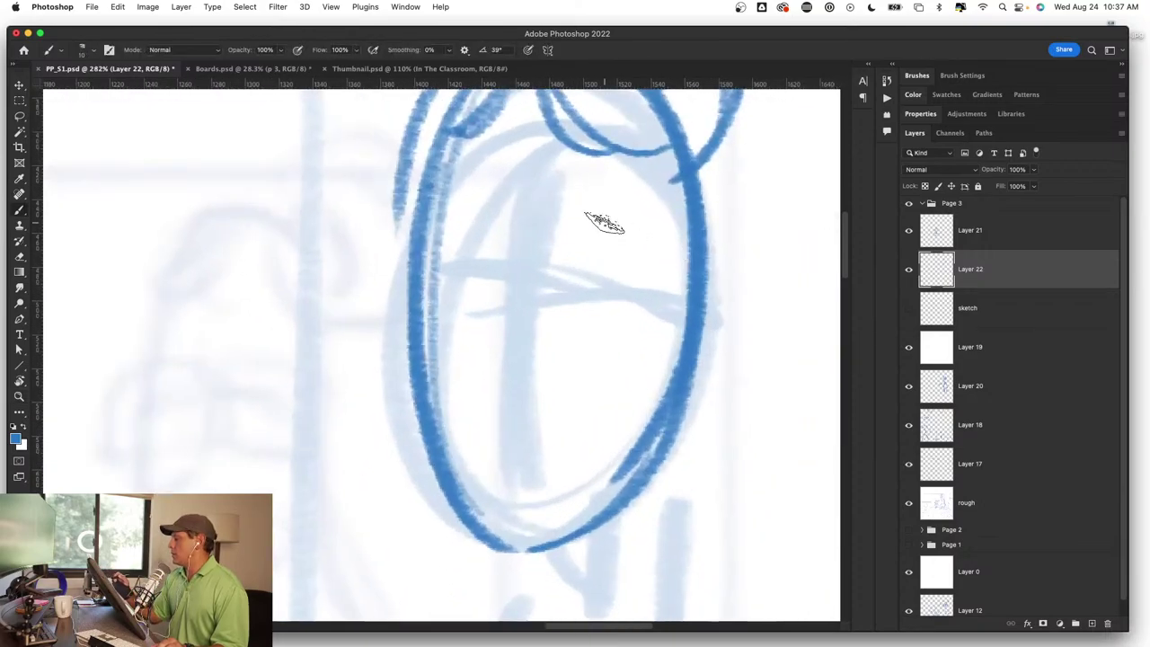
mouse_move(372, 231)
mouse_down()
mouse_move(468, 209)
mouse_move(620, 216)
mouse_up()
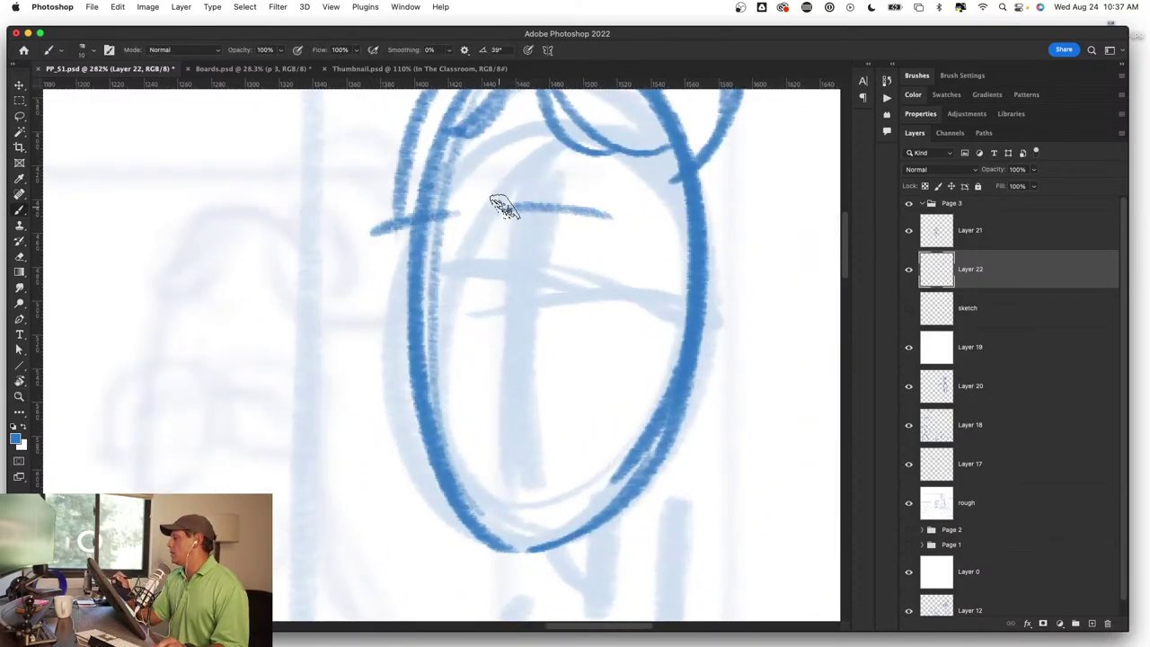
drag(500, 207, 633, 214)
mouse_move(368, 235)
mouse_down()
mouse_move(371, 260)
mouse_move(470, 332)
mouse_up()
drag(449, 216, 462, 334)
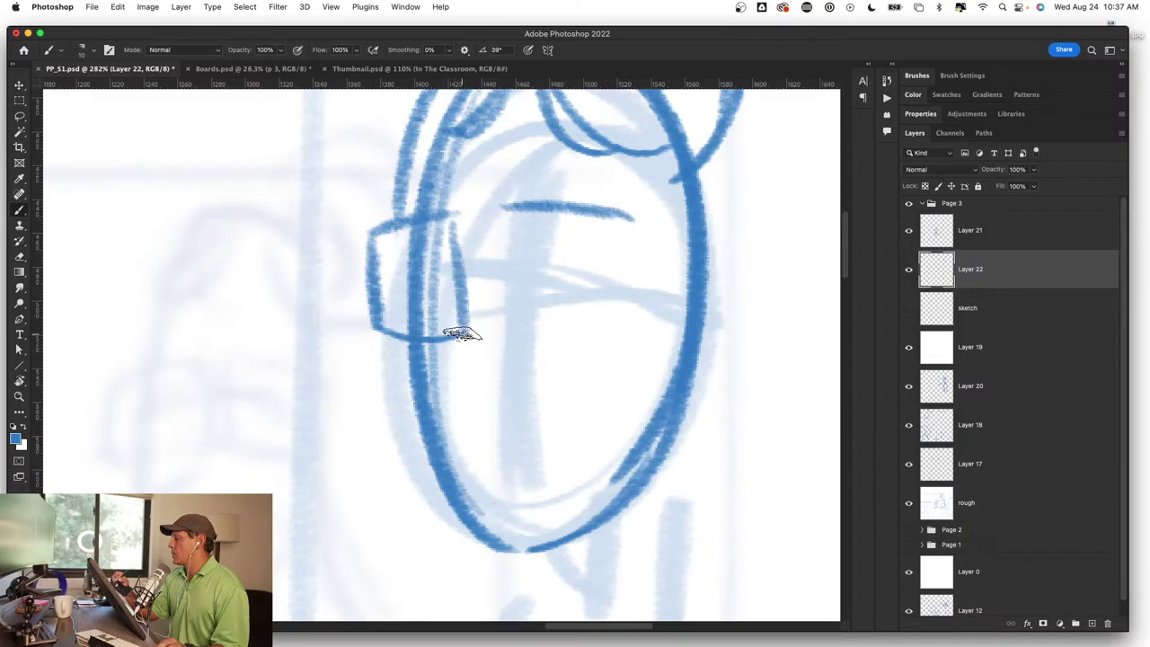
drag(503, 208, 623, 329)
drag(633, 215, 629, 325)
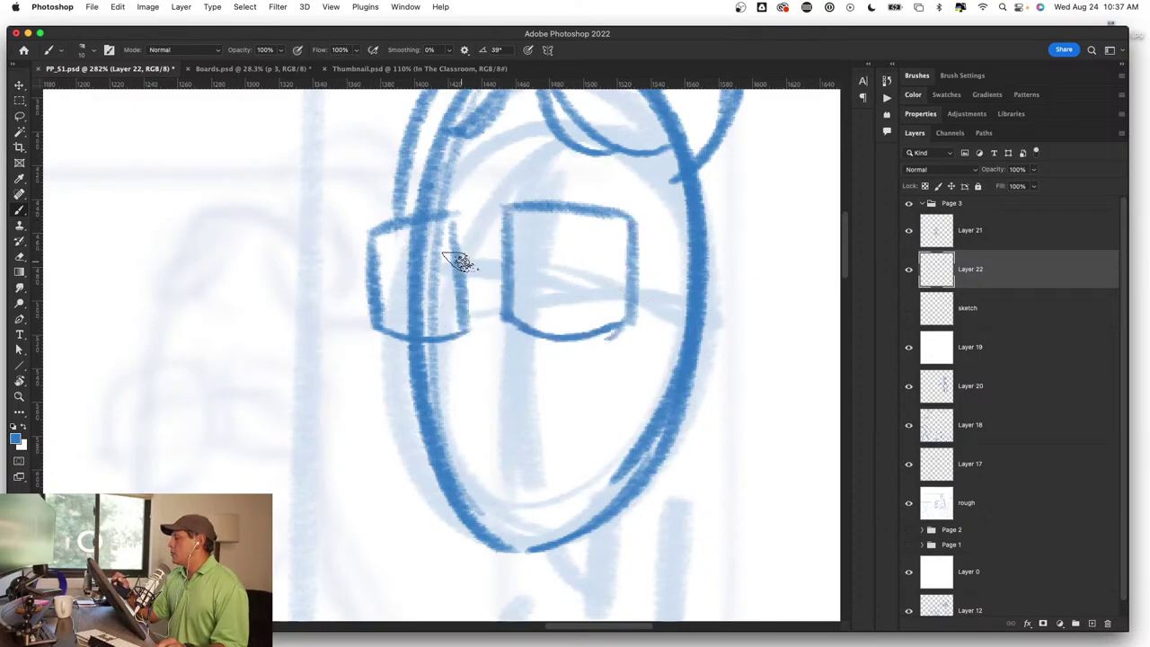
mouse_move(453, 260)
mouse_down()
mouse_move(500, 266)
mouse_move(469, 328)
mouse_up()
drag(431, 382, 505, 376)
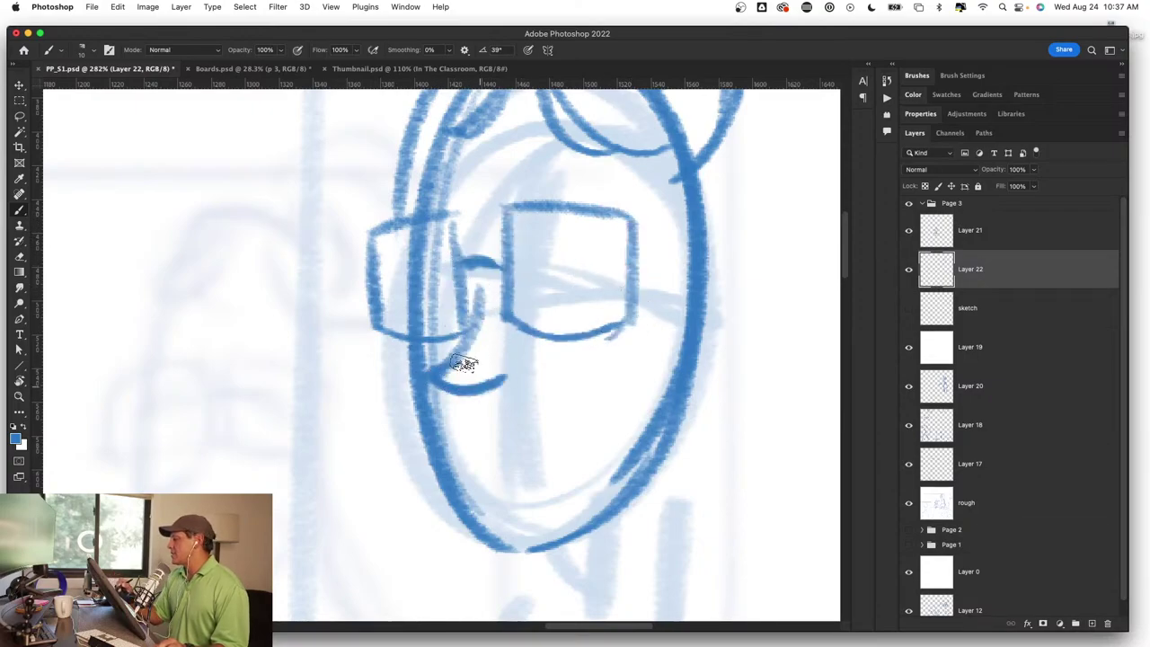
Step: Reframe the view and sketch a small trial box right of the head
key(z)
drag(611, 404, 540, 403)
drag(553, 236, 611, 246)
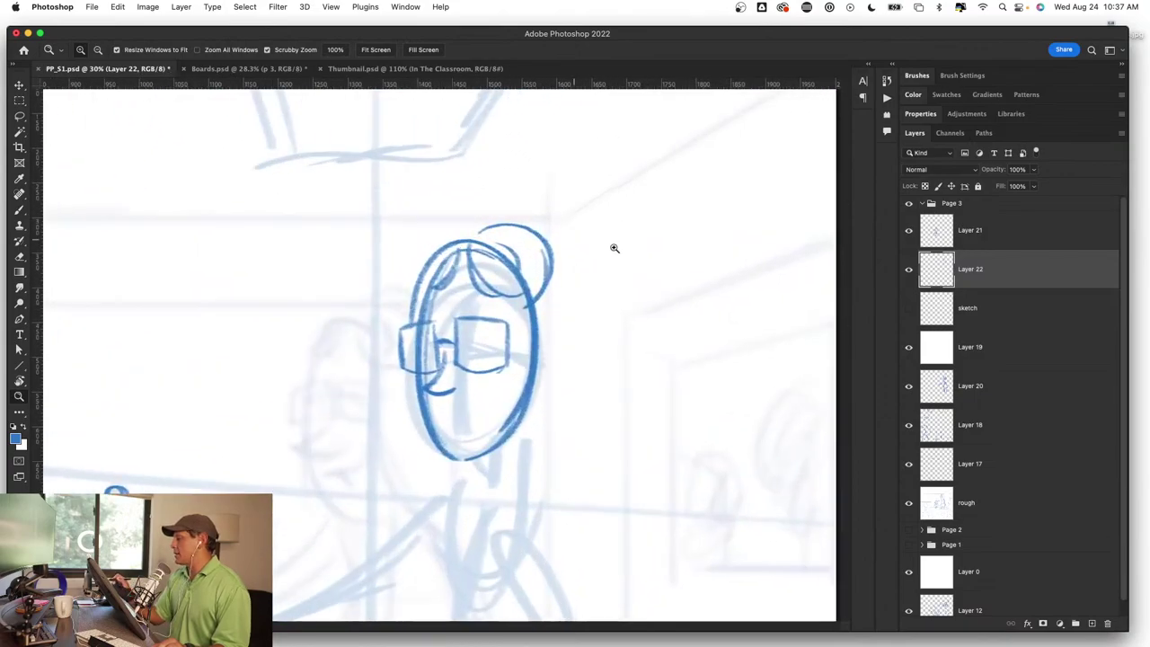
key(b)
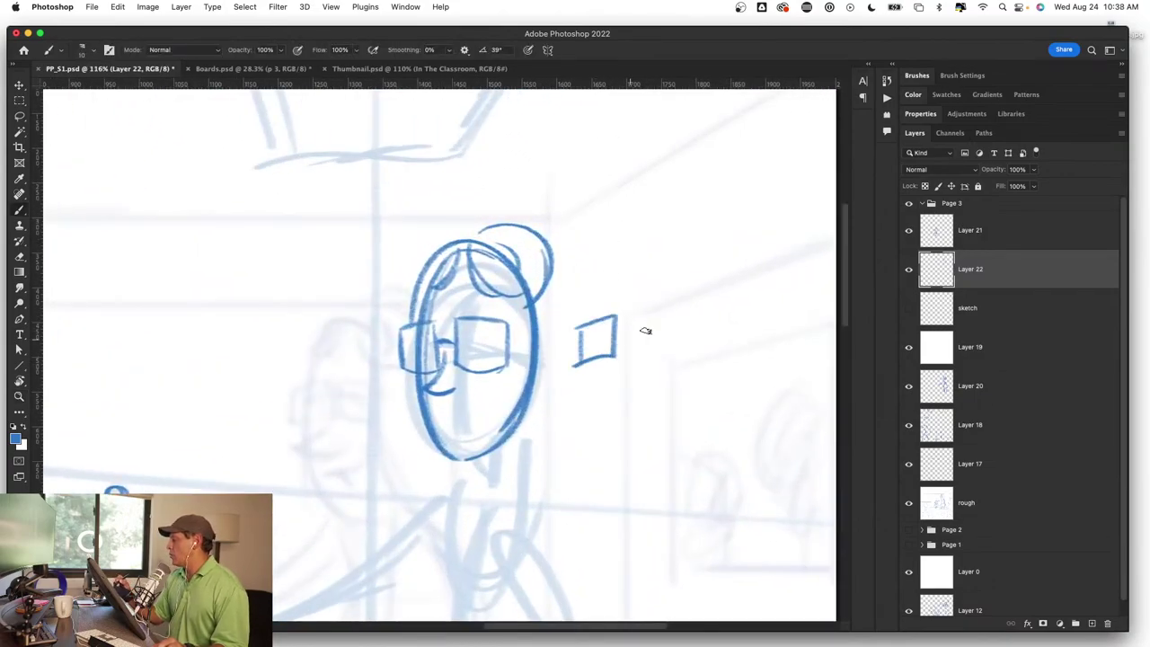
drag(630, 303, 705, 330)
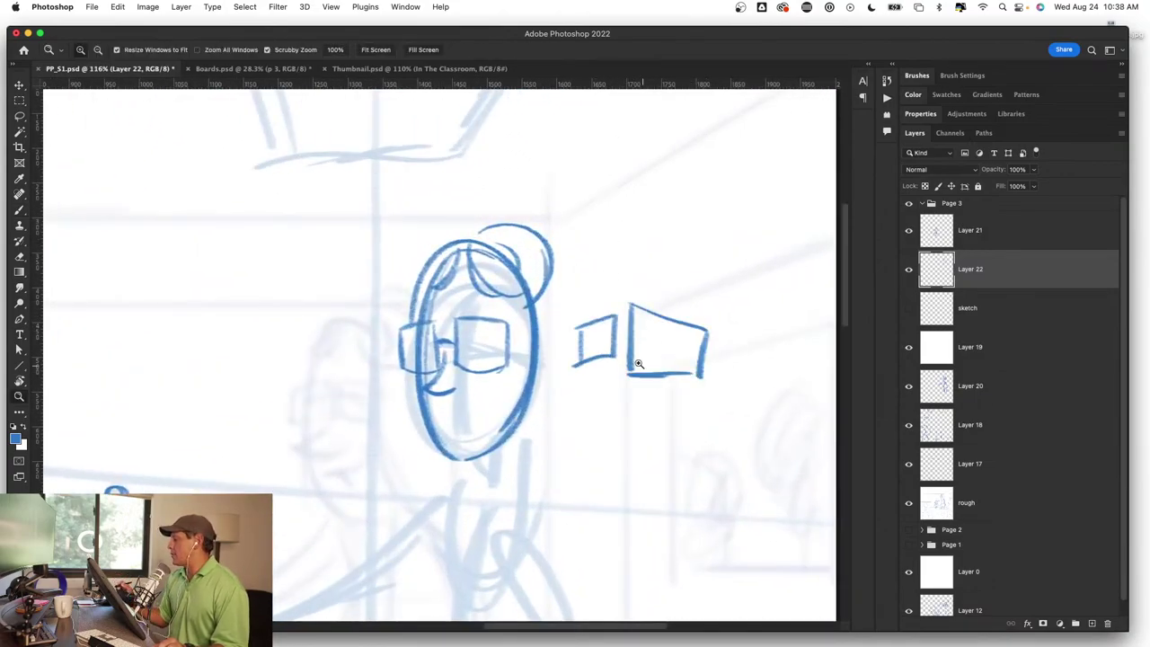
scroll(632, 373, up, 5)
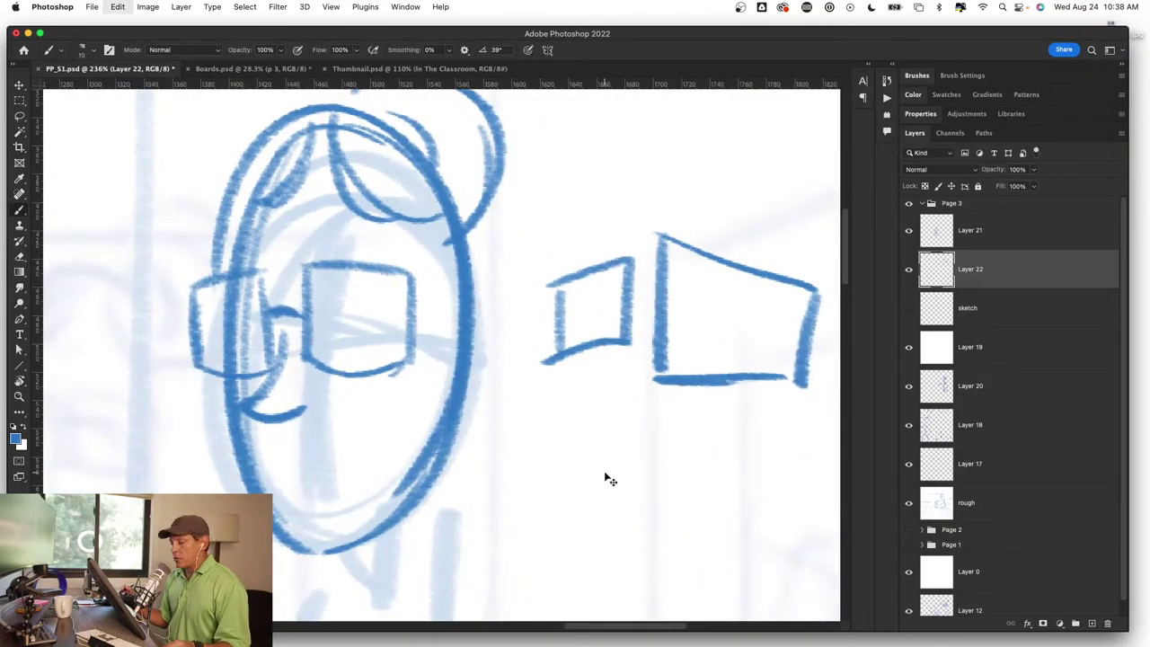
Step: Undo the two trial boxes and the first glasses, nose and mouth strokes
key(ctrl+z)
key(ctrl+z)
key(ctrl+z)
key(ctrl+z)
key(ctrl+z)
key(ctrl+z)
key(ctrl+z)
key(ctrl+z)
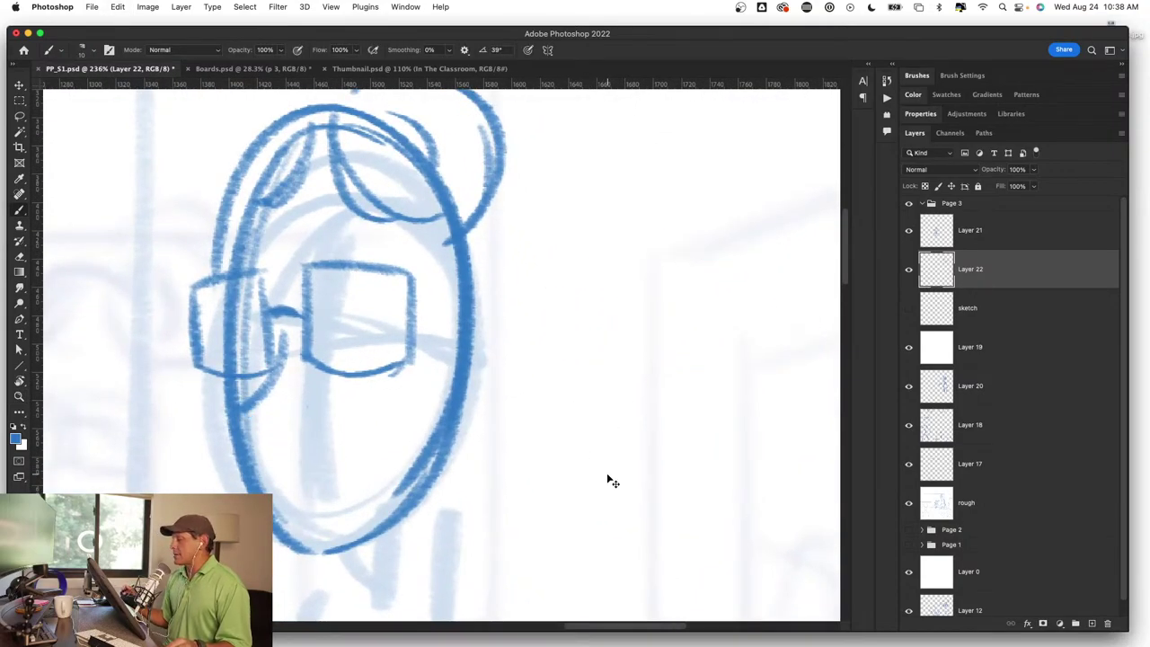
key(ctrl+z)
key(ctrl+z)
key(ctrl+z)
key(ctrl+z)
key(ctrl+z)
key(ctrl+z)
key(ctrl+z)
key(ctrl+z)
key(ctrl+z)
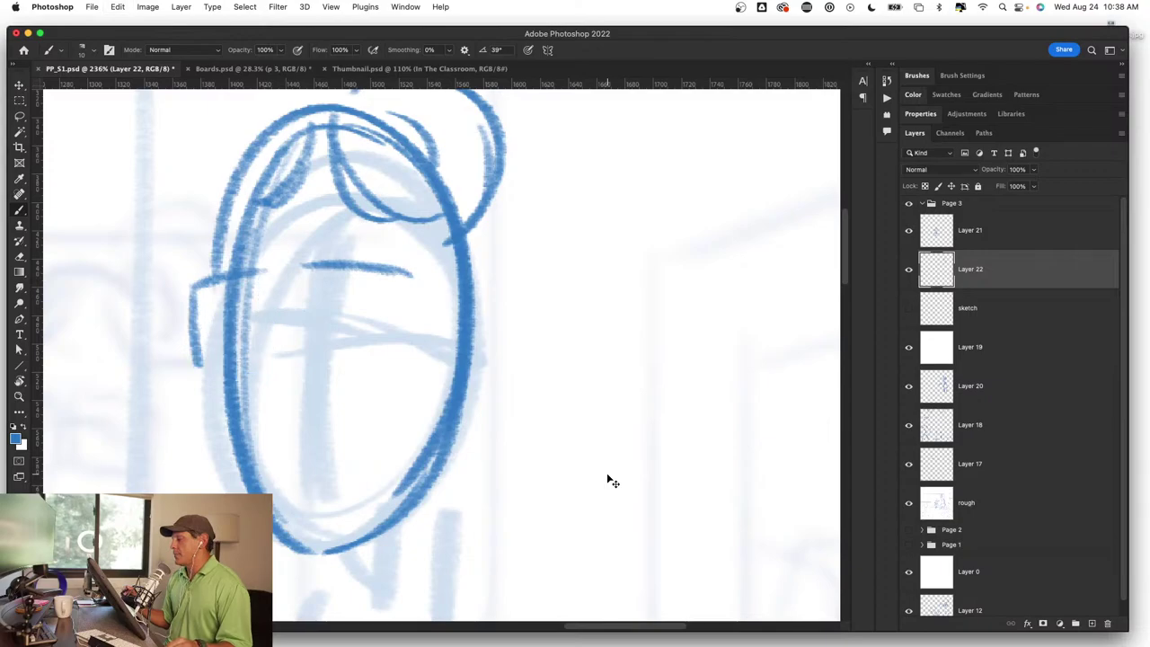
key(ctrl+z)
key(ctrl+z)
key(ctrl+z)
drag(476, 476, 621, 455)
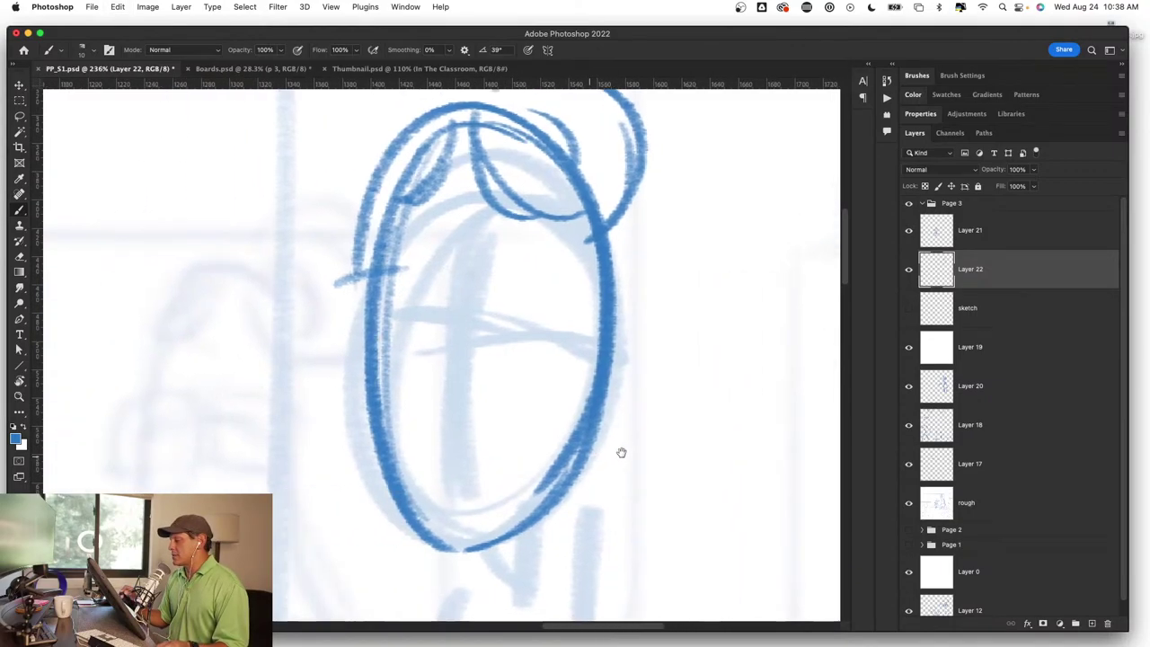
Step: Redraw the glasses as one box with a nose-bridge notch, erasing stray line parts
drag(512, 323, 621, 318)
drag(446, 267, 656, 261)
mouse_move(485, 253)
mouse_down()
mouse_move(641, 257)
mouse_move(449, 260)
mouse_move(453, 364)
mouse_up()
drag(441, 296, 603, 370)
drag(454, 355, 647, 361)
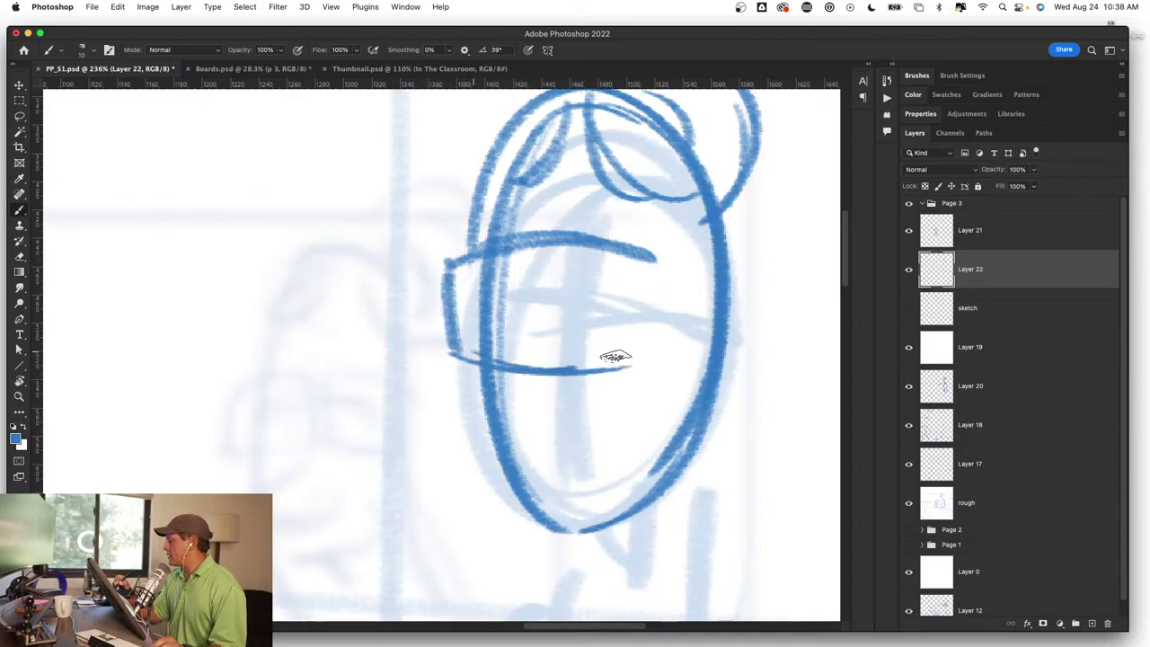
drag(653, 270, 652, 361)
drag(519, 255, 559, 250)
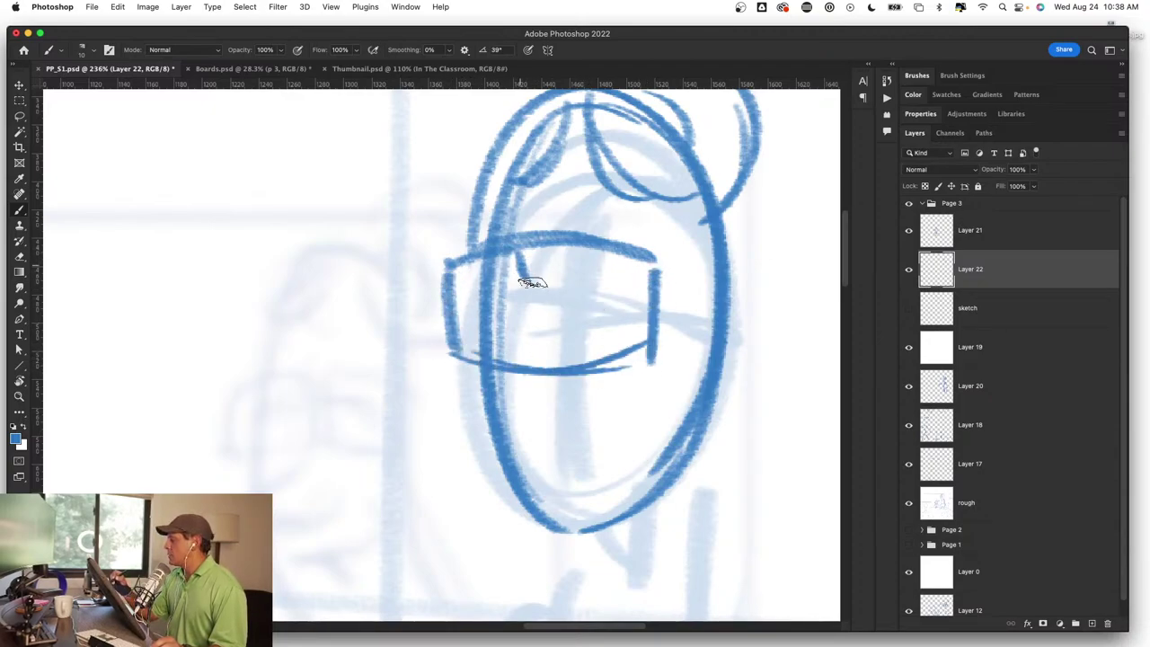
mouse_move(521, 315)
mouse_down()
mouse_move(519, 337)
mouse_move(539, 293)
mouse_move(556, 336)
mouse_move(539, 294)
mouse_up()
mouse_move(441, 352)
mouse_down()
mouse_move(537, 363)
mouse_move(664, 343)
mouse_up()
mouse_move(529, 364)
mouse_down()
mouse_move(520, 380)
mouse_move(546, 387)
mouse_move(549, 369)
mouse_up()
drag(529, 235, 521, 192)
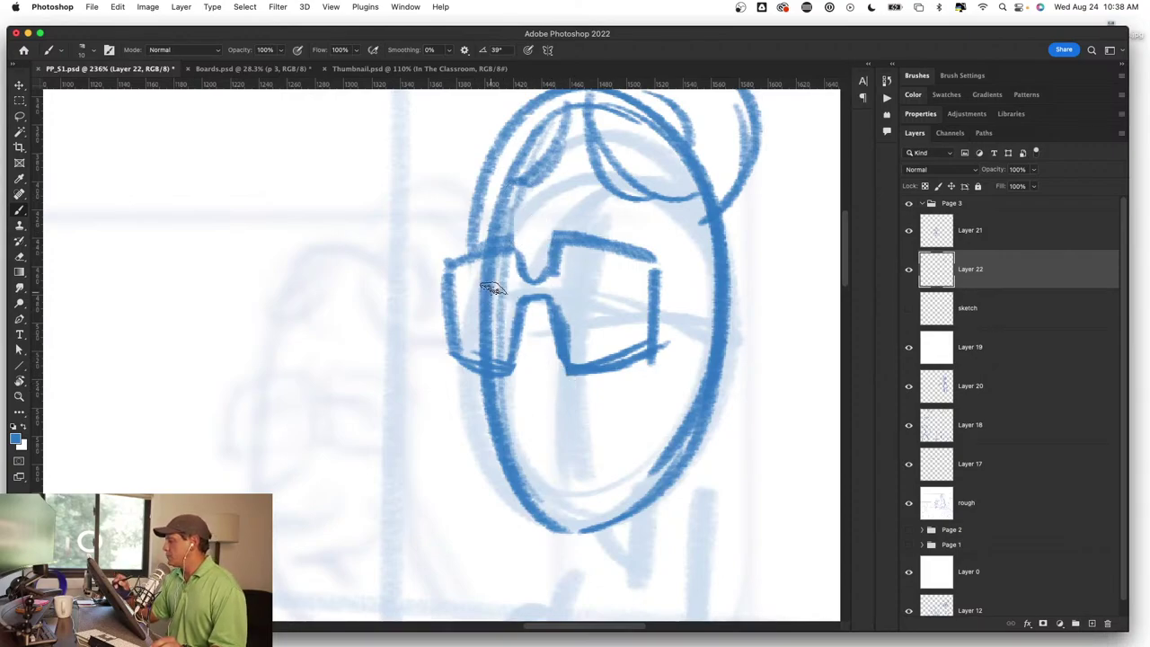
Step: Draw two eye marks, a smile with thick lower lip, and the chin and right jaw
drag(496, 295, 494, 325)
mouse_move(577, 291)
mouse_down()
mouse_move(576, 319)
mouse_move(487, 385)
mouse_move(542, 413)
mouse_move(551, 390)
mouse_up()
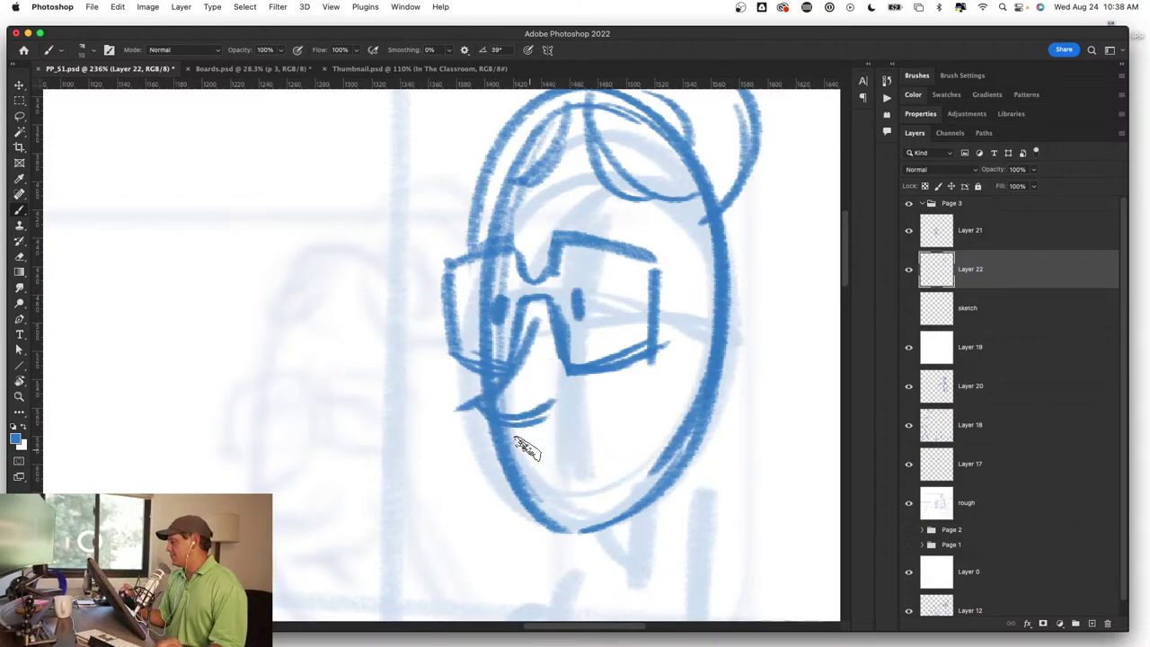
mouse_move(526, 446)
mouse_down()
mouse_move(633, 418)
mouse_move(667, 381)
mouse_up()
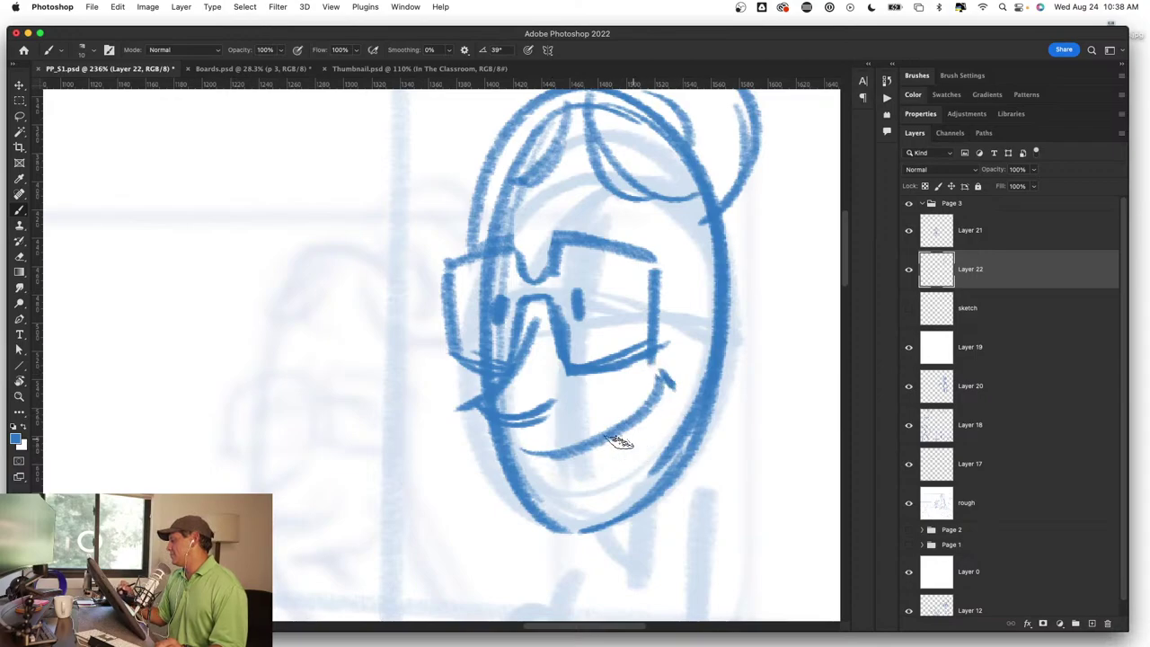
mouse_move(551, 457)
mouse_down()
mouse_move(631, 430)
mouse_move(567, 466)
mouse_move(616, 482)
mouse_move(662, 437)
mouse_move(666, 389)
mouse_up()
mouse_move(565, 499)
mouse_down()
mouse_move(588, 472)
mouse_move(647, 454)
mouse_move(669, 422)
mouse_up()
scroll(677, 491, down, 5)
Step: Extend the lower-left chin curve and draw the right jaw line and ear
scroll(677, 490, down, 2)
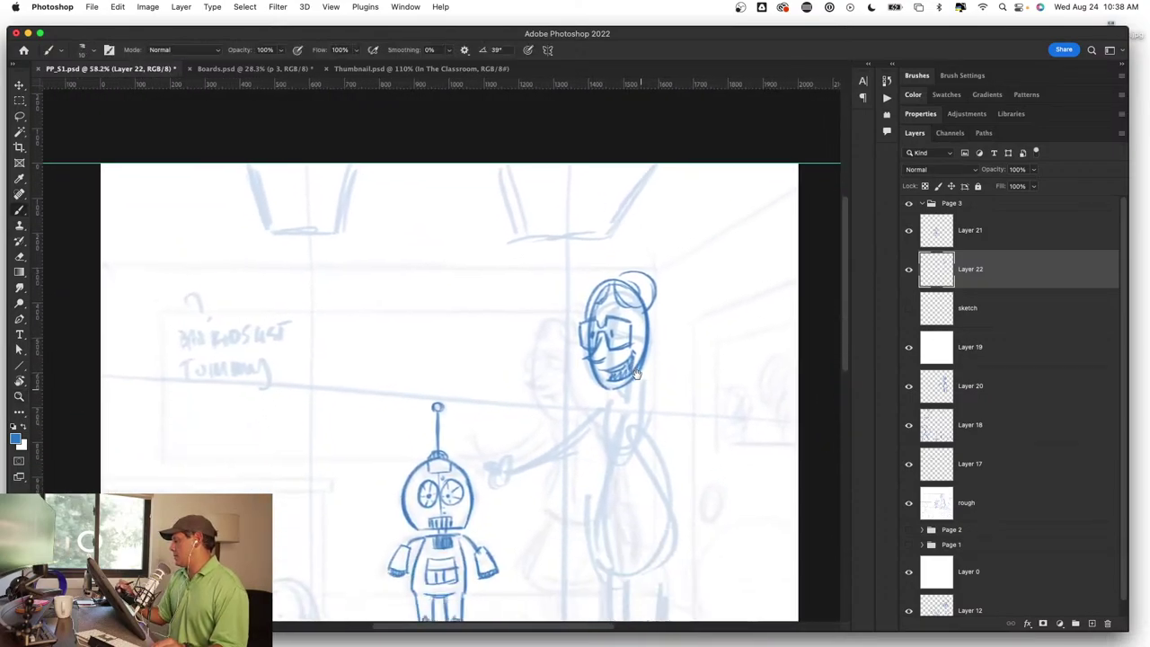
scroll(584, 359, up, 1)
scroll(680, 288, up, 4)
scroll(539, 261, up, 1)
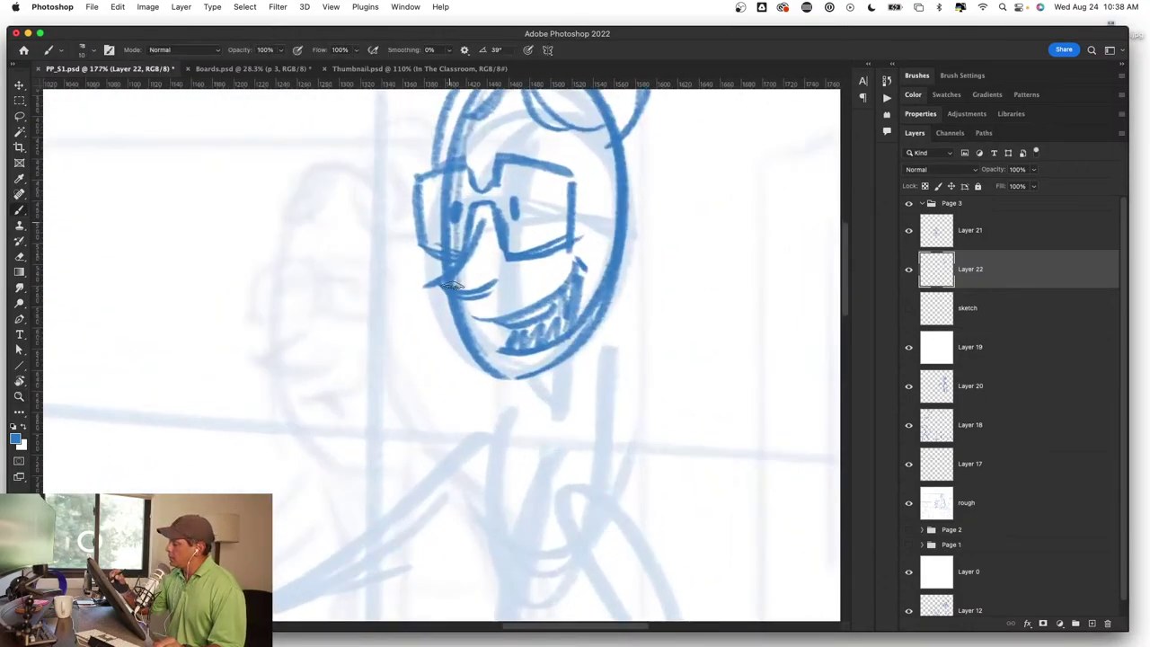
mouse_move(454, 288)
mouse_down()
mouse_move(494, 395)
mouse_move(530, 419)
mouse_up()
drag(470, 334, 571, 430)
drag(500, 382, 564, 434)
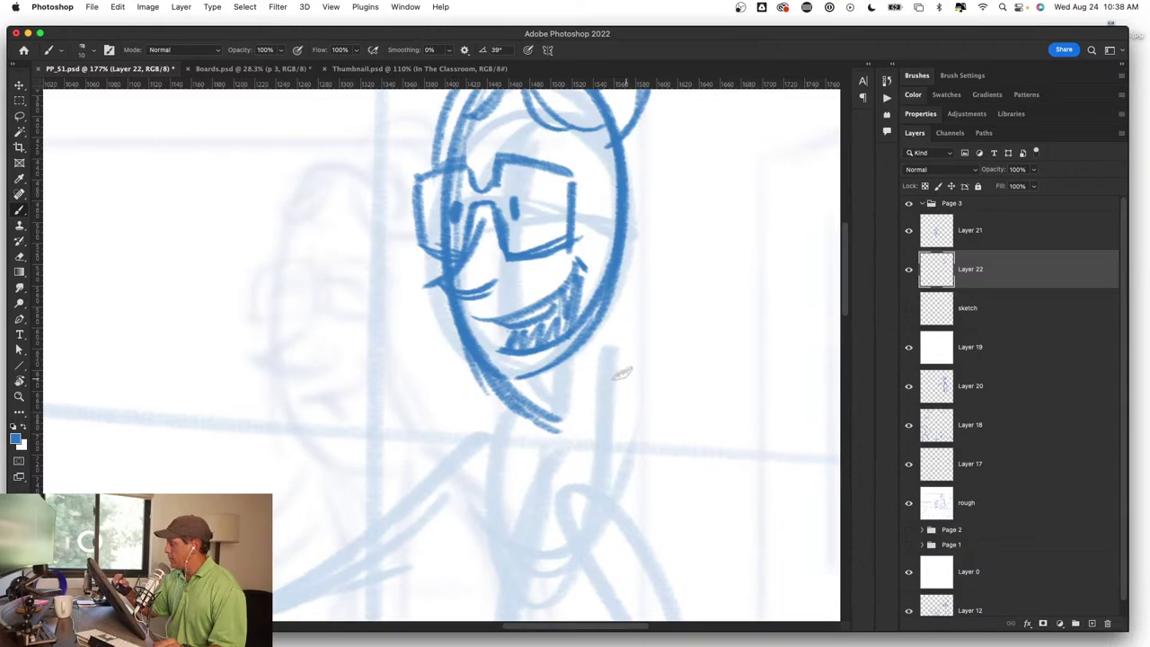
mouse_move(614, 390)
mouse_down()
mouse_move(615, 225)
mouse_move(660, 175)
mouse_move(620, 241)
mouse_up()
Step: Frame the teacher's face up close and add a temple stroke and eyebrow above the glasses
drag(668, 297, 668, 463)
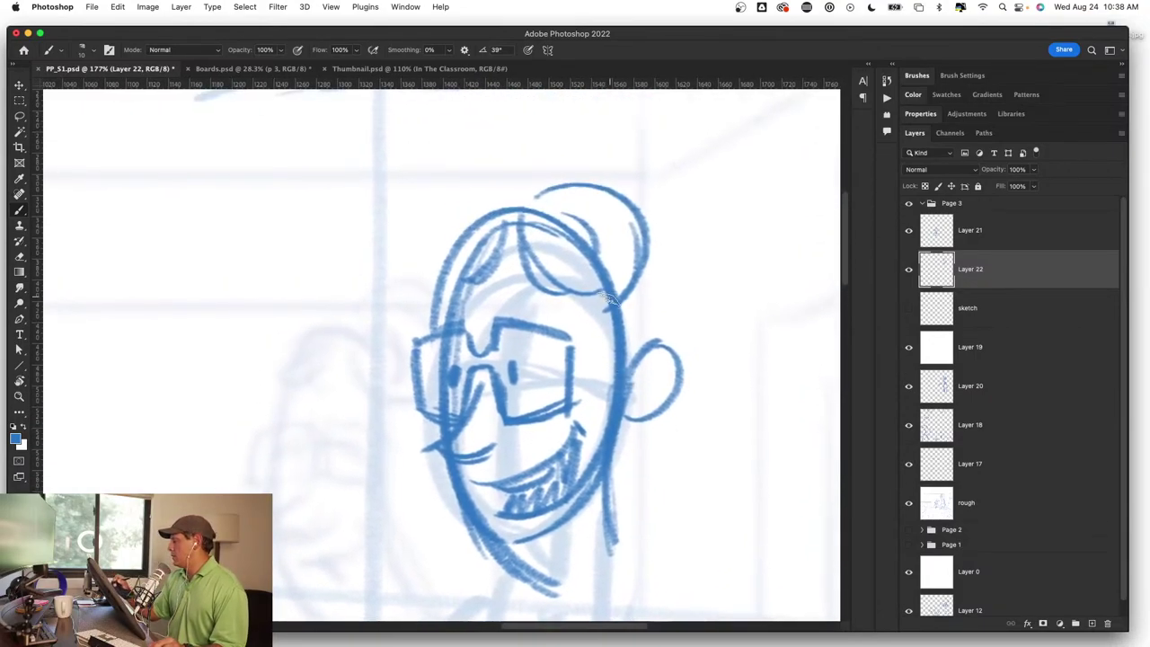
mouse_move(616, 385)
mouse_down()
mouse_move(600, 294)
mouse_move(631, 374)
mouse_move(618, 276)
mouse_up()
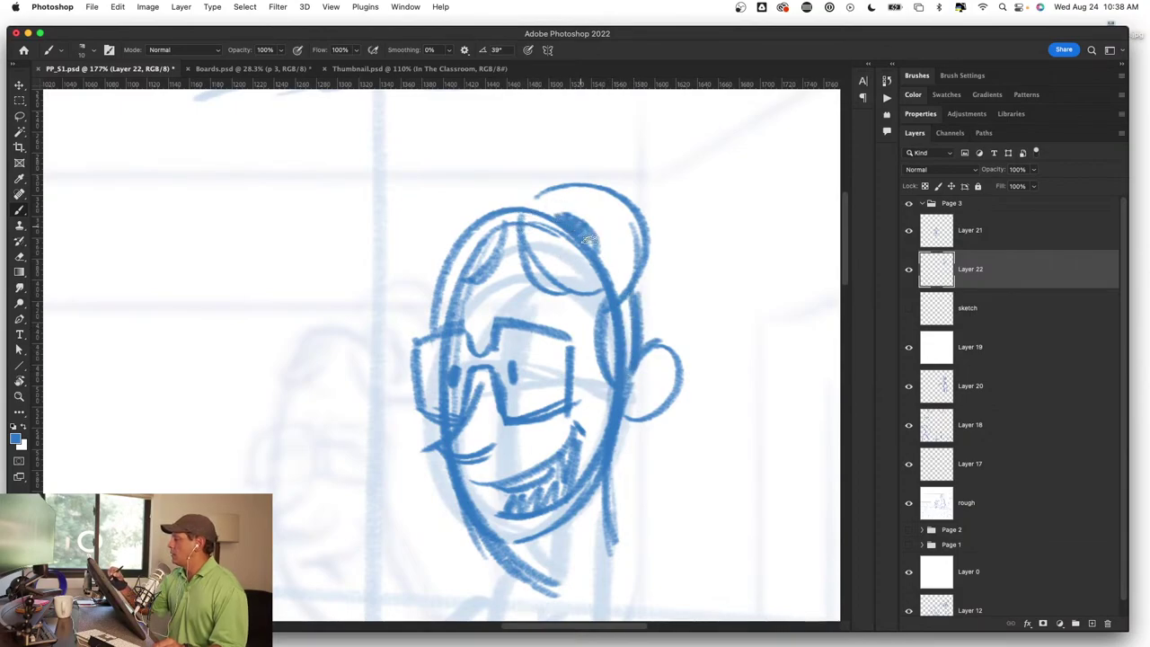
drag(583, 236, 603, 261)
scroll(585, 241, down, 5)
scroll(458, 332, up, 6)
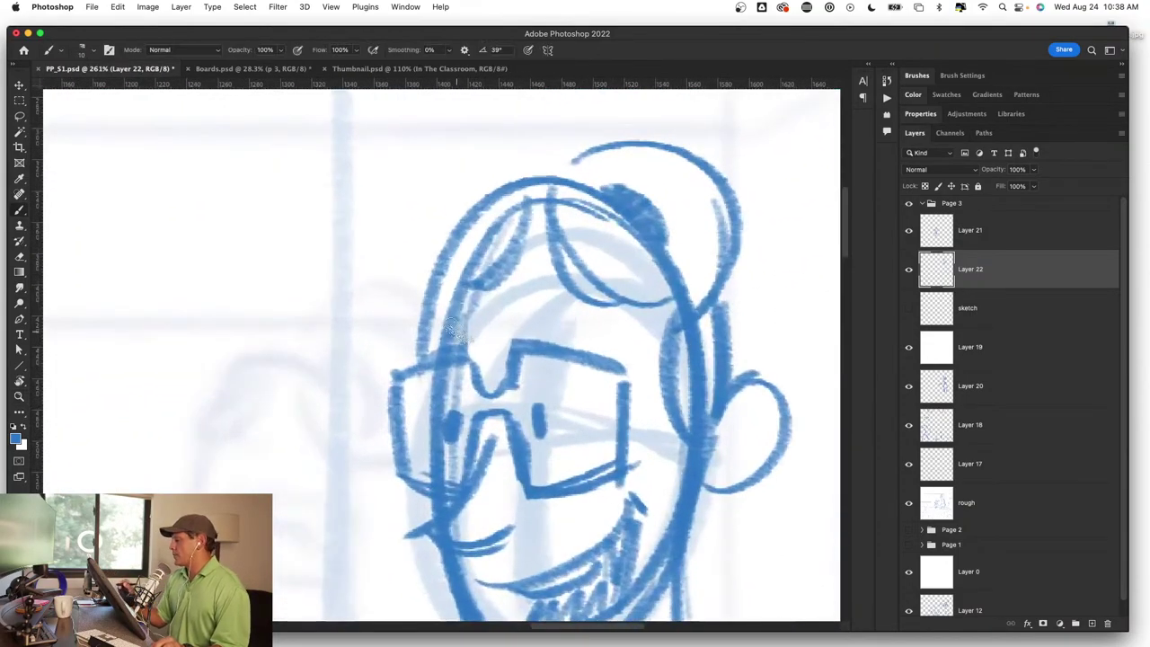
mouse_move(422, 352)
mouse_down()
mouse_move(575, 321)
mouse_move(571, 310)
mouse_up()
Step: Redraw the teacher's right cheek line thicker, with short jaw strokes continuing toward the chin
key(z)
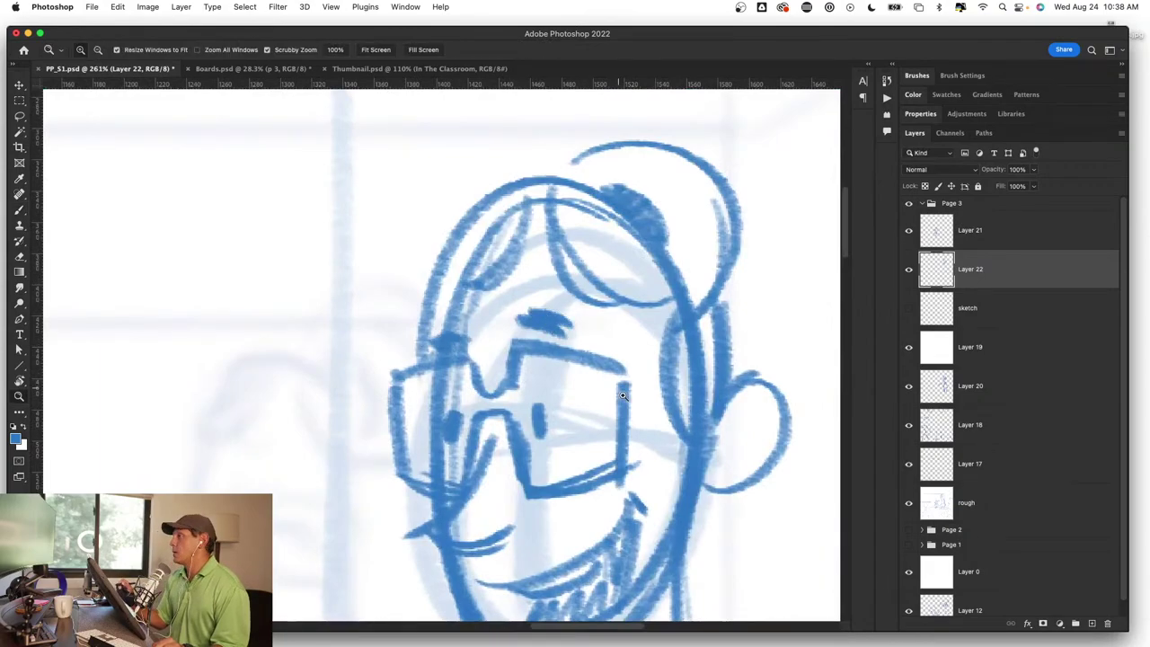
scroll(623, 395, down, 5)
scroll(629, 391, up, 1)
scroll(638, 388, up, 1)
scroll(645, 384, up, 2)
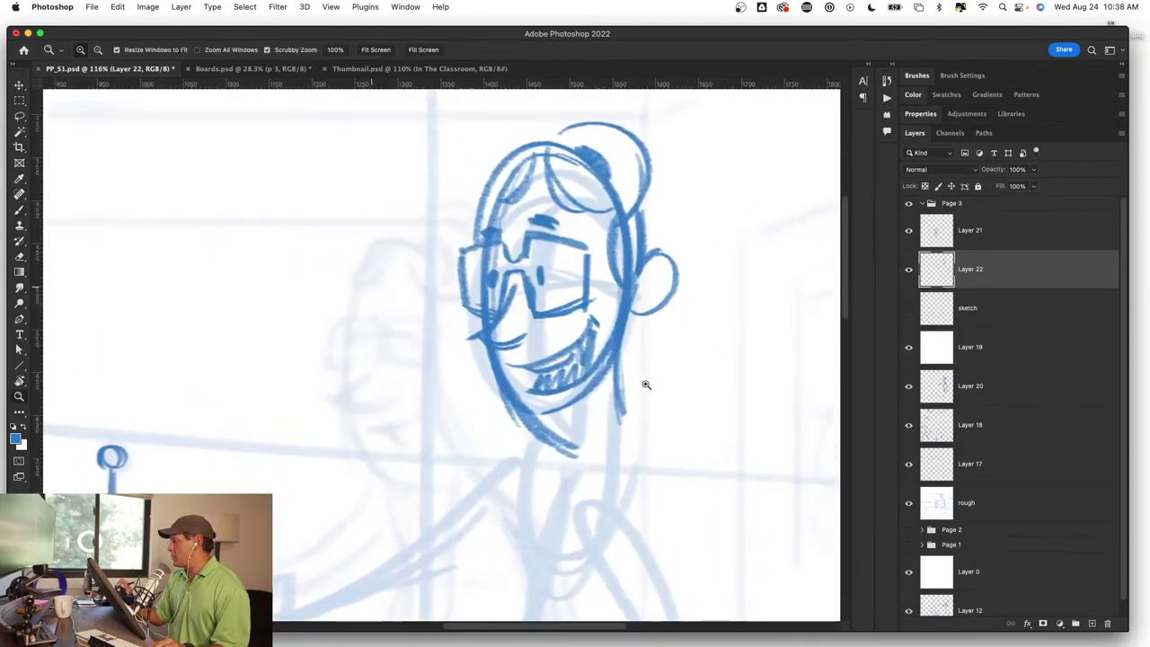
scroll(656, 483, up, 1)
scroll(637, 431, down, 2)
scroll(673, 454, up, 4)
key(b)
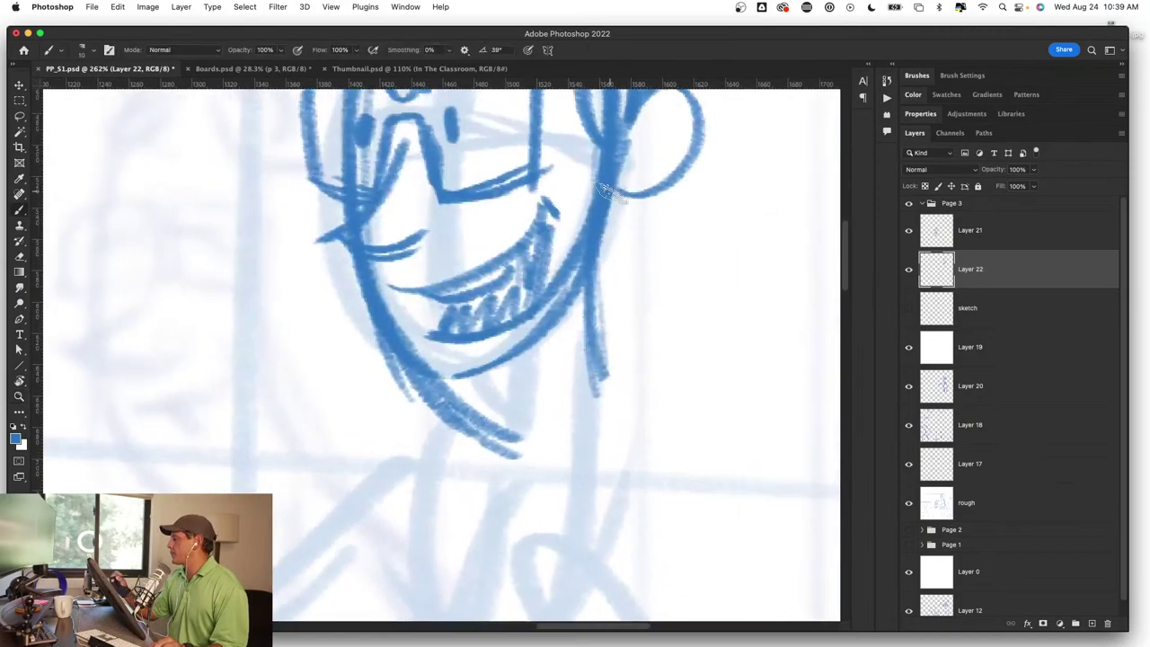
drag(606, 190, 593, 395)
drag(610, 256, 594, 404)
drag(422, 346, 465, 376)
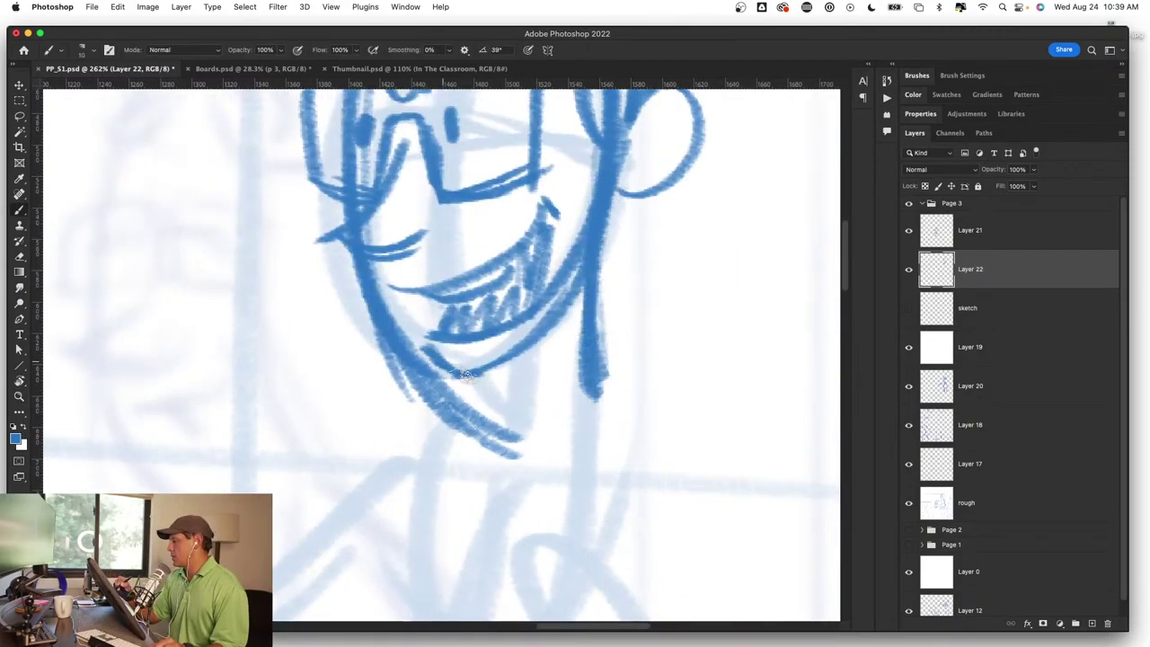
Step: Extend the cheek line further down and zoom out to show the robot and full teacher
scroll(485, 413, down, 3)
scroll(513, 449, down, 2)
key(z)
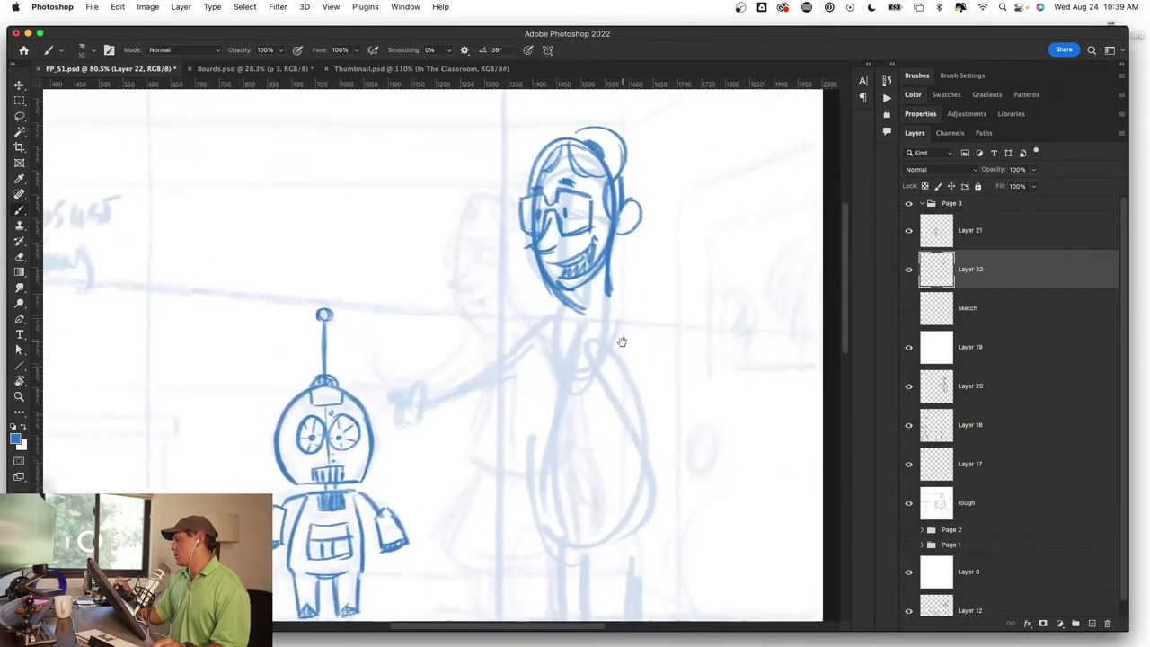
scroll(619, 335, down, 2)
scroll(626, 267, up, 2)
scroll(646, 260, up, 1)
key(b)
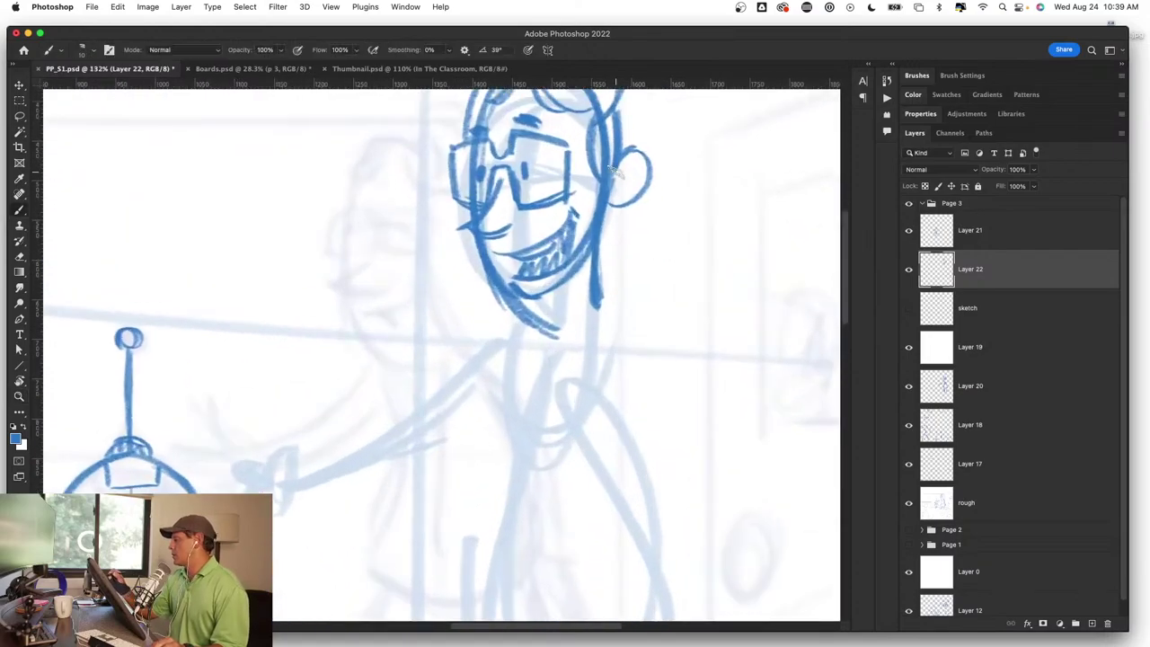
drag(600, 226, 592, 328)
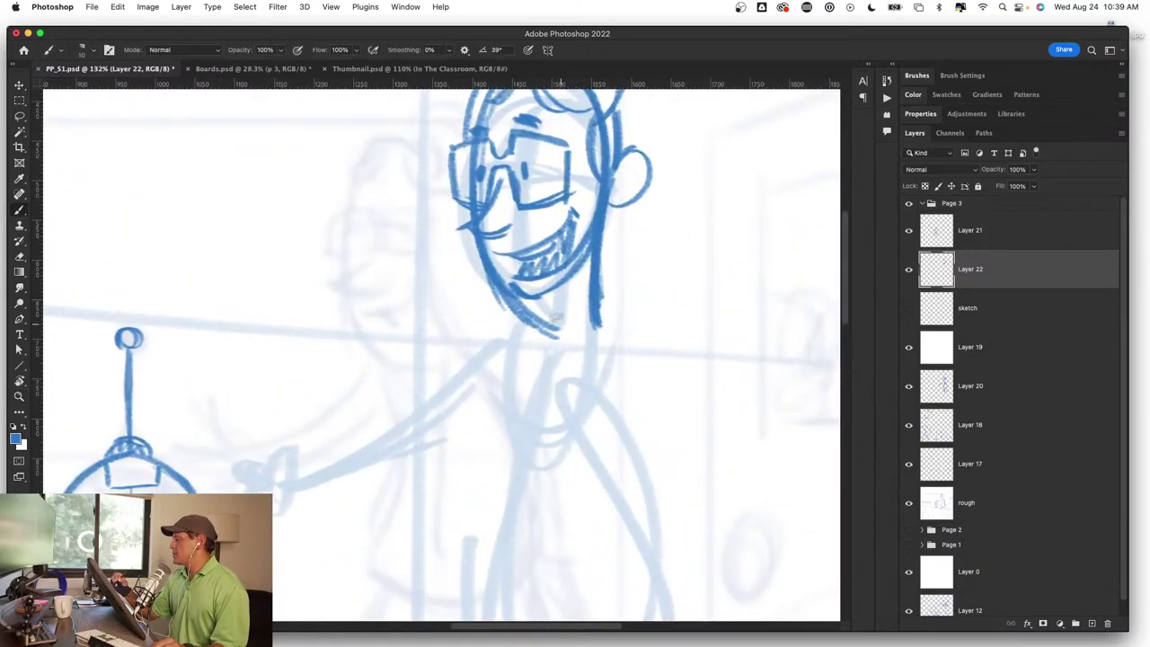
drag(657, 470, 634, 326)
scroll(606, 359, down, 3)
Step: Try a curved body stroke for the teacher, reframe the view, and undo the stray curve
scroll(685, 333, up, 1)
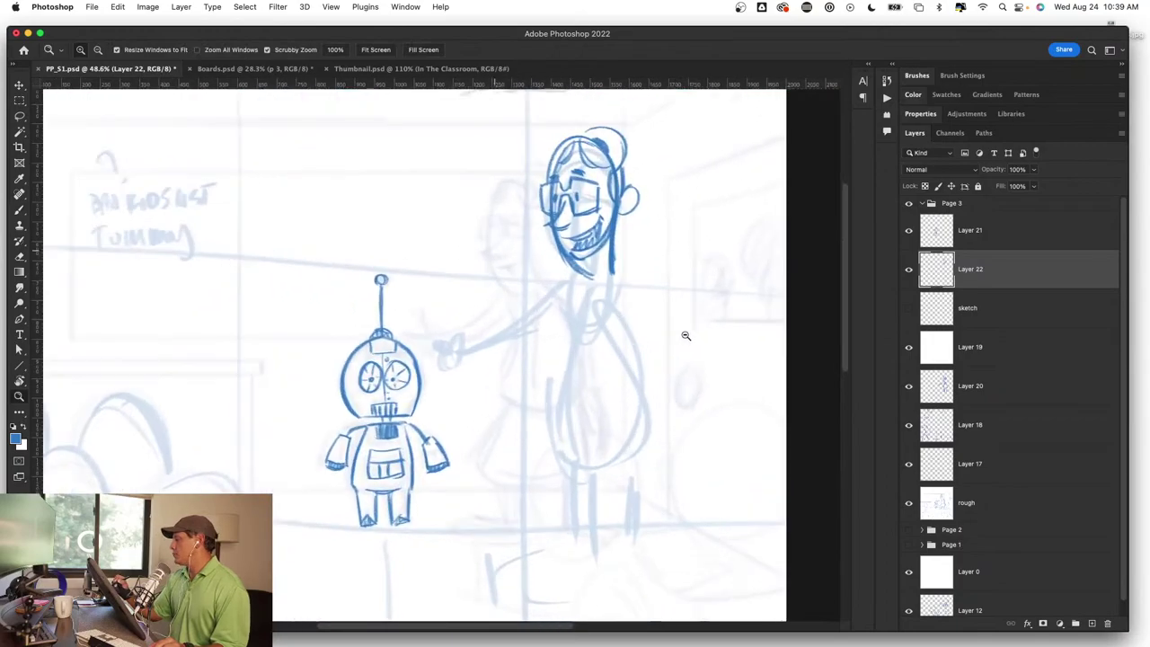
scroll(686, 333, up, 1)
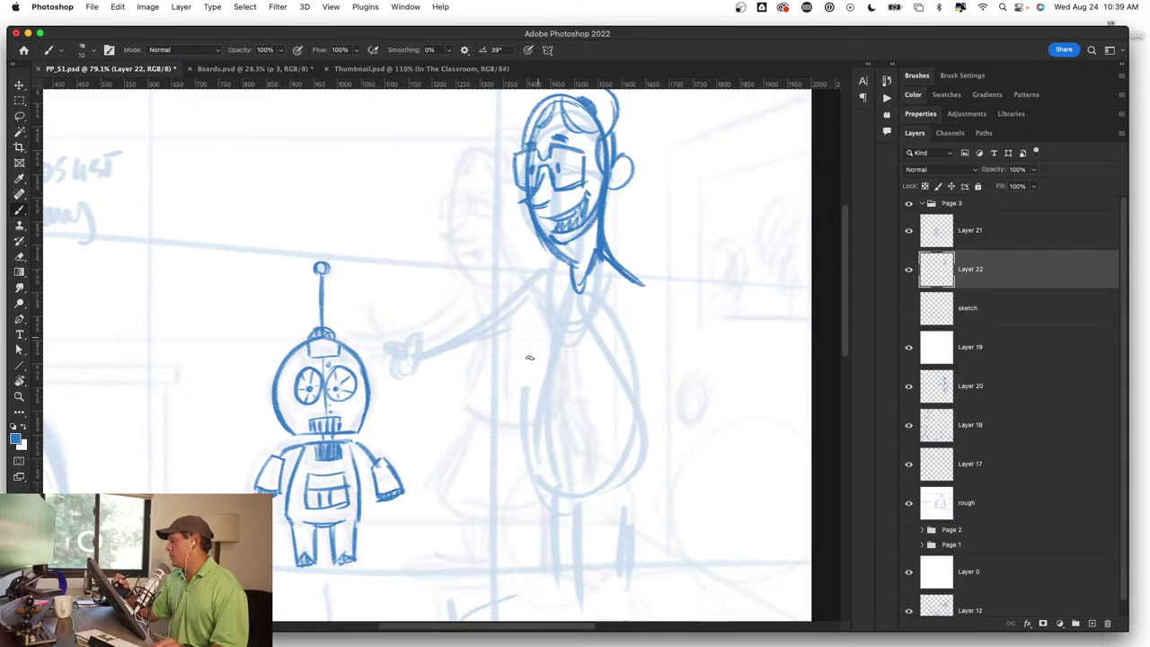
scroll(557, 412, up, 2)
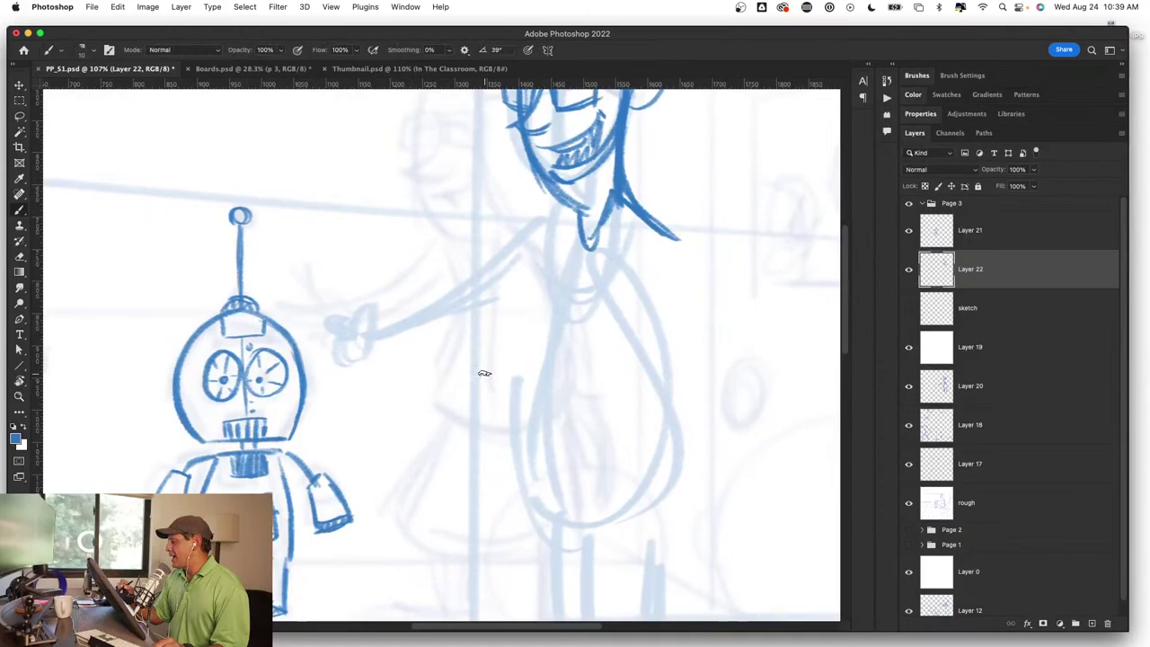
drag(446, 242, 424, 386)
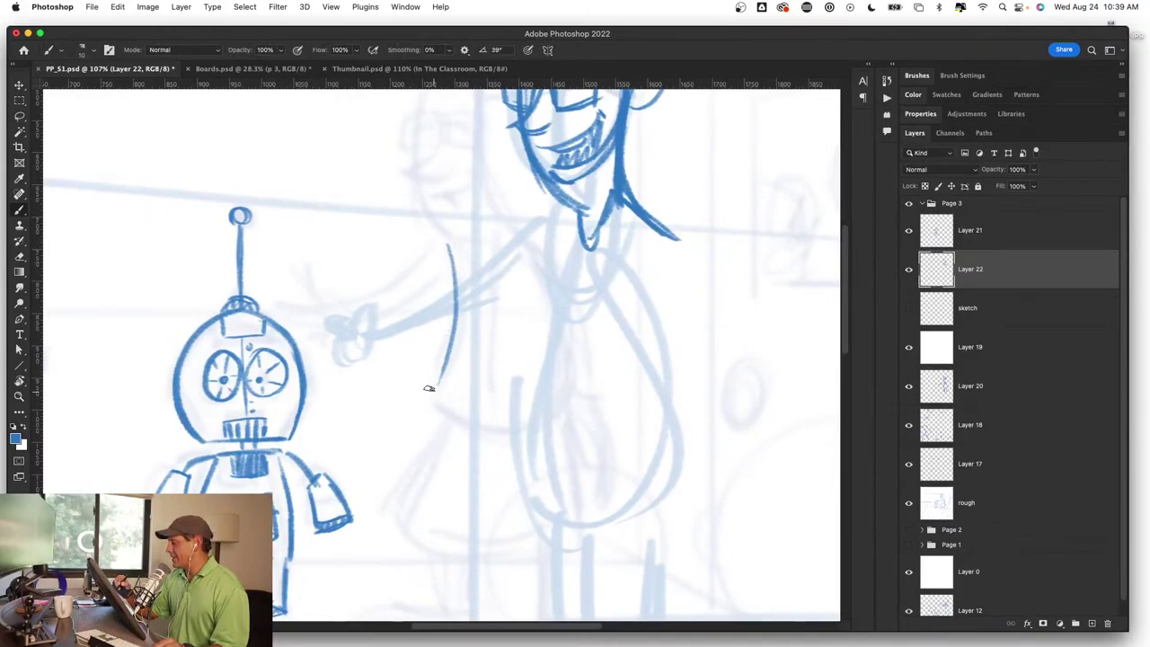
drag(456, 271, 426, 406)
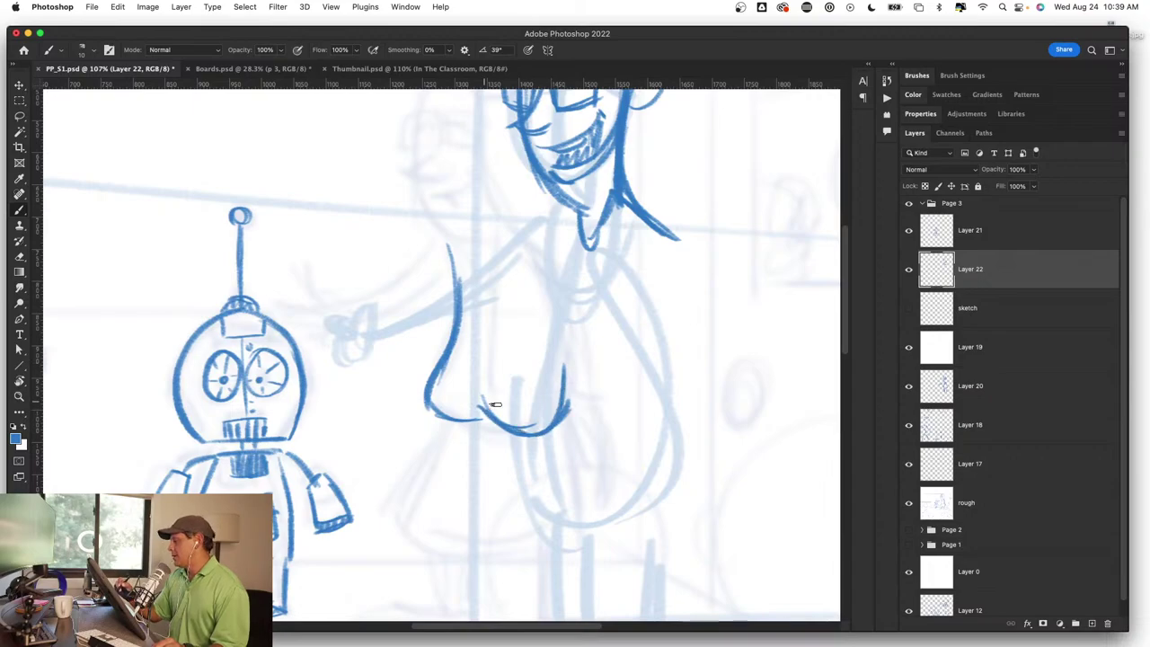
key(z)
key(ctrl+0)
drag(552, 423, 603, 397)
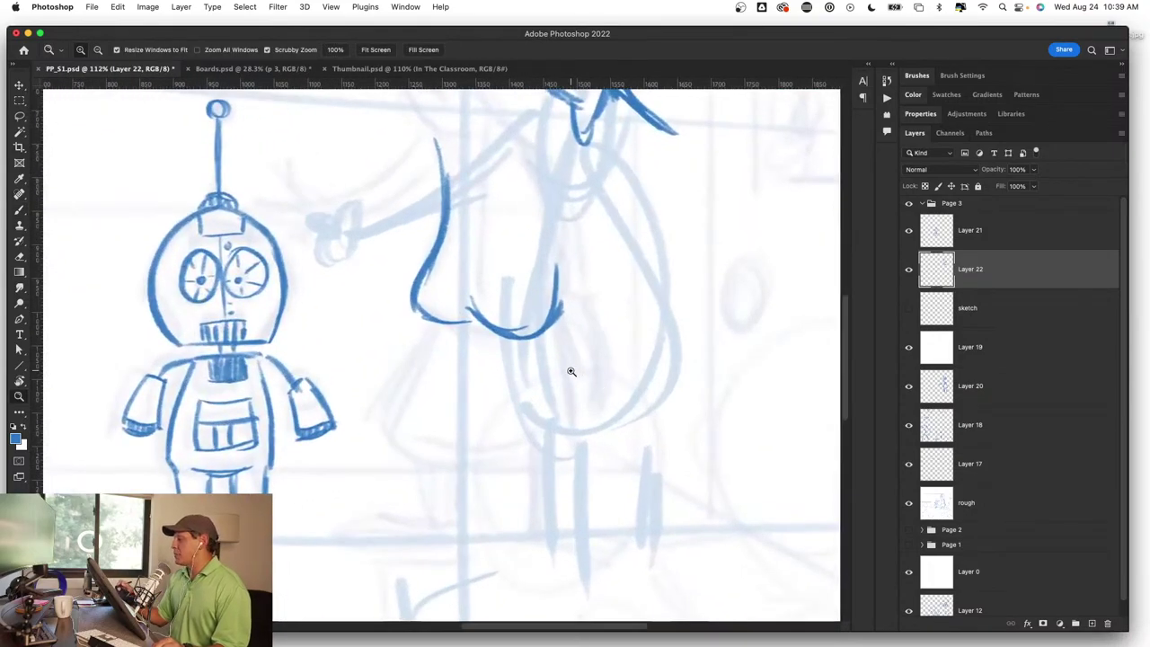
key(b)
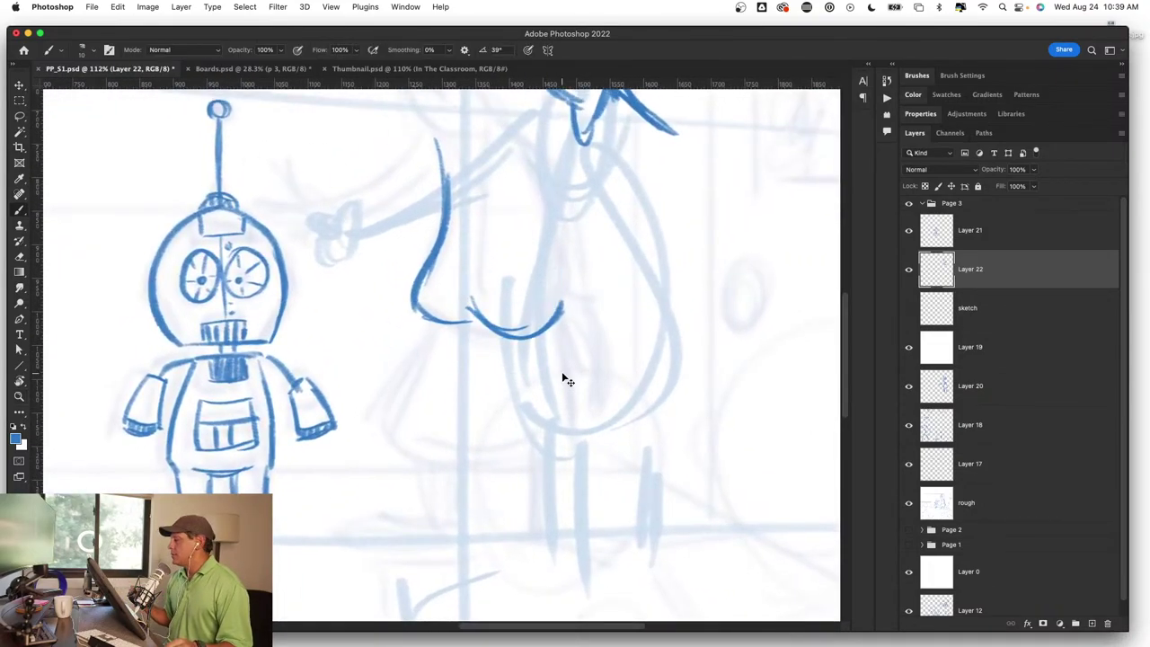
key(ctrl+z)
key(ctrl+z)
key(ctrl+z)
key(ctrl+z)
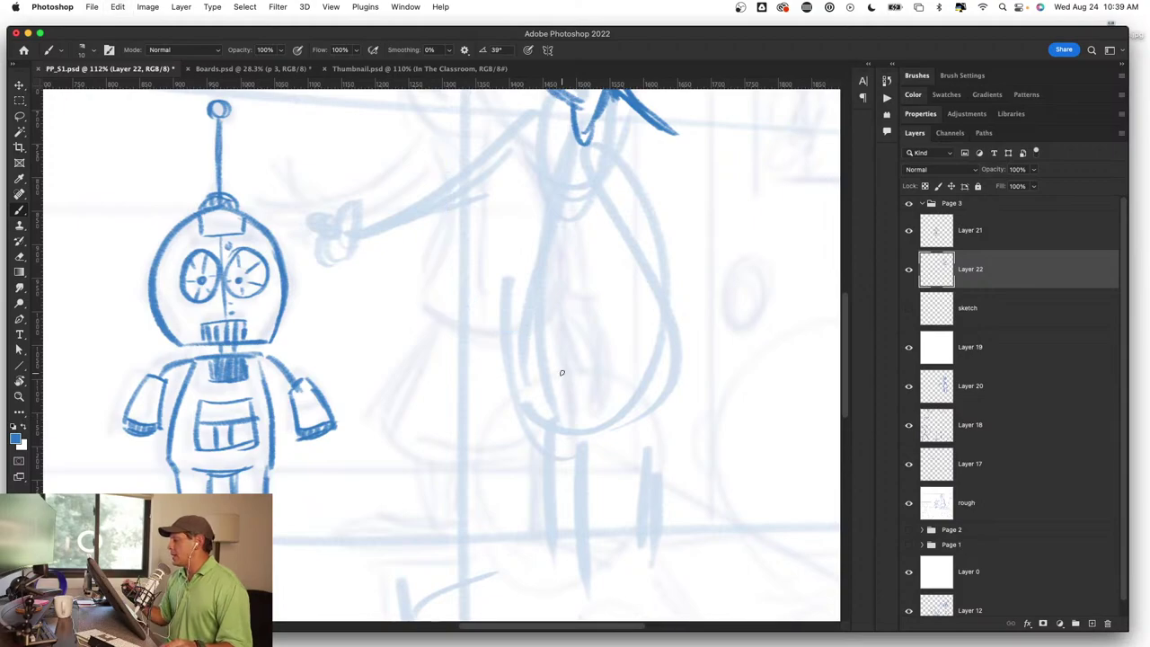
Step: Draw the blouse's left and right sides, a doubled hem line, and the collar
drag(579, 195, 599, 353)
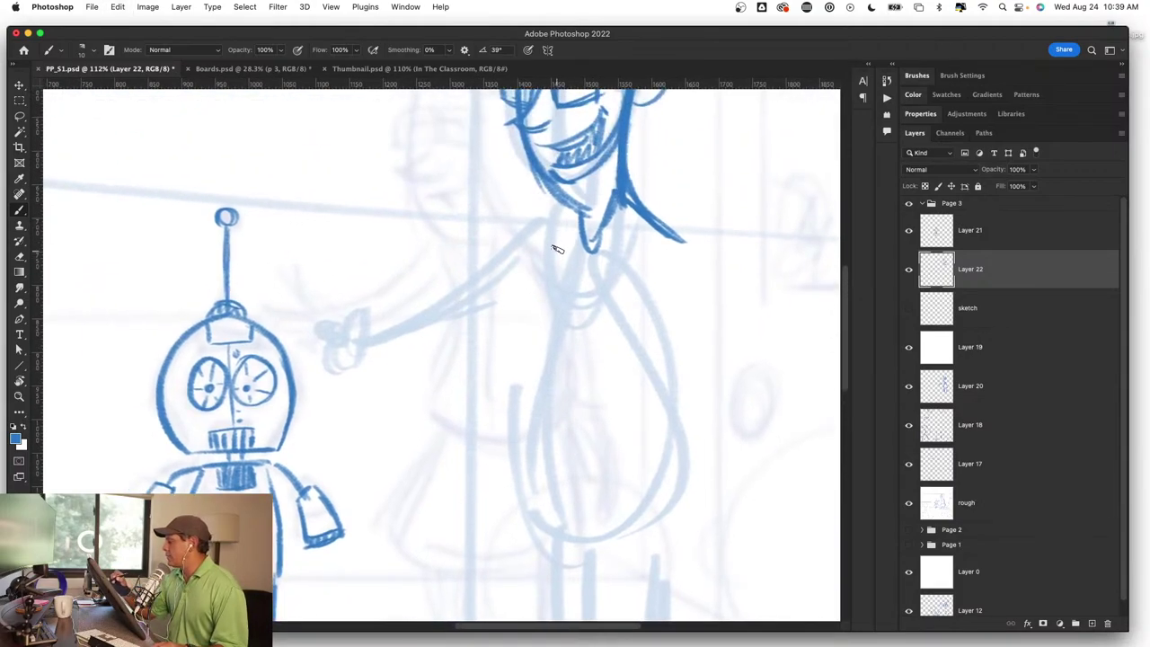
mouse_move(551, 266)
mouse_down()
mouse_move(523, 429)
mouse_move(654, 415)
mouse_up()
drag(623, 274, 648, 417)
drag(639, 359, 643, 426)
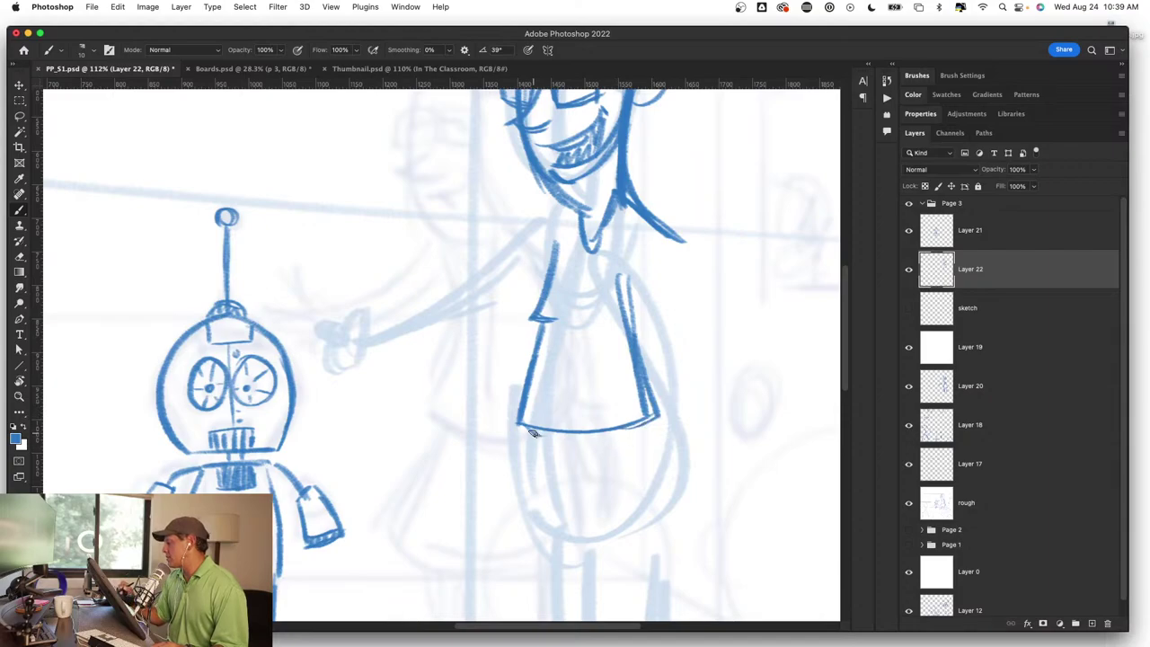
drag(532, 433, 656, 419)
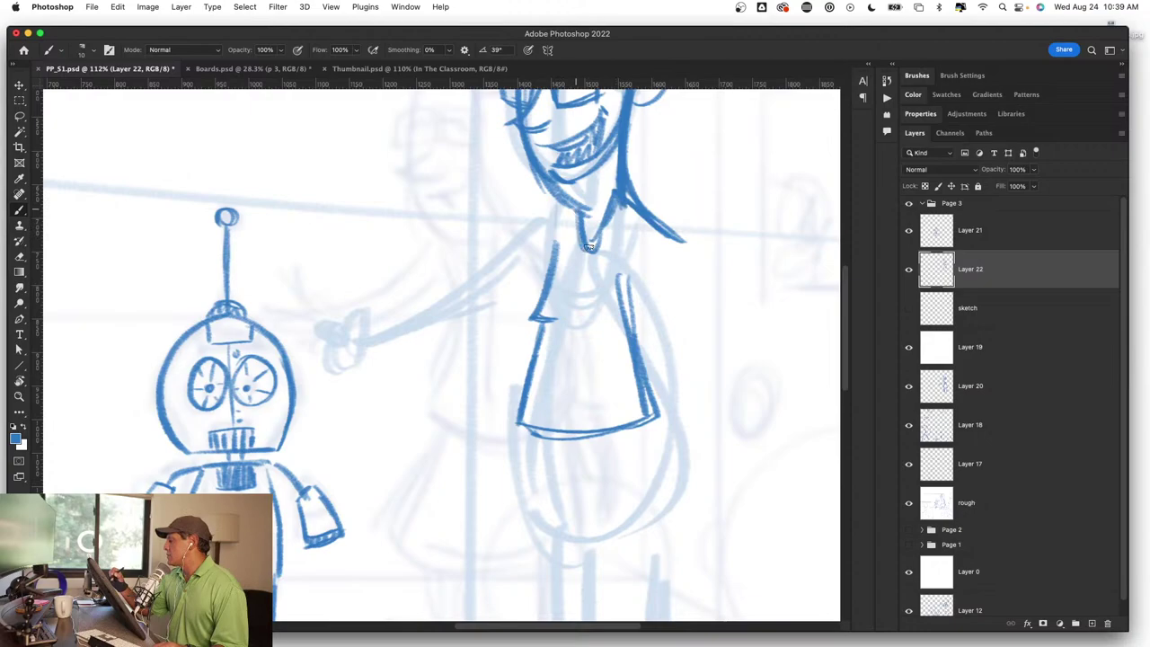
mouse_move(588, 246)
mouse_down()
mouse_move(609, 206)
mouse_move(582, 260)
mouse_up()
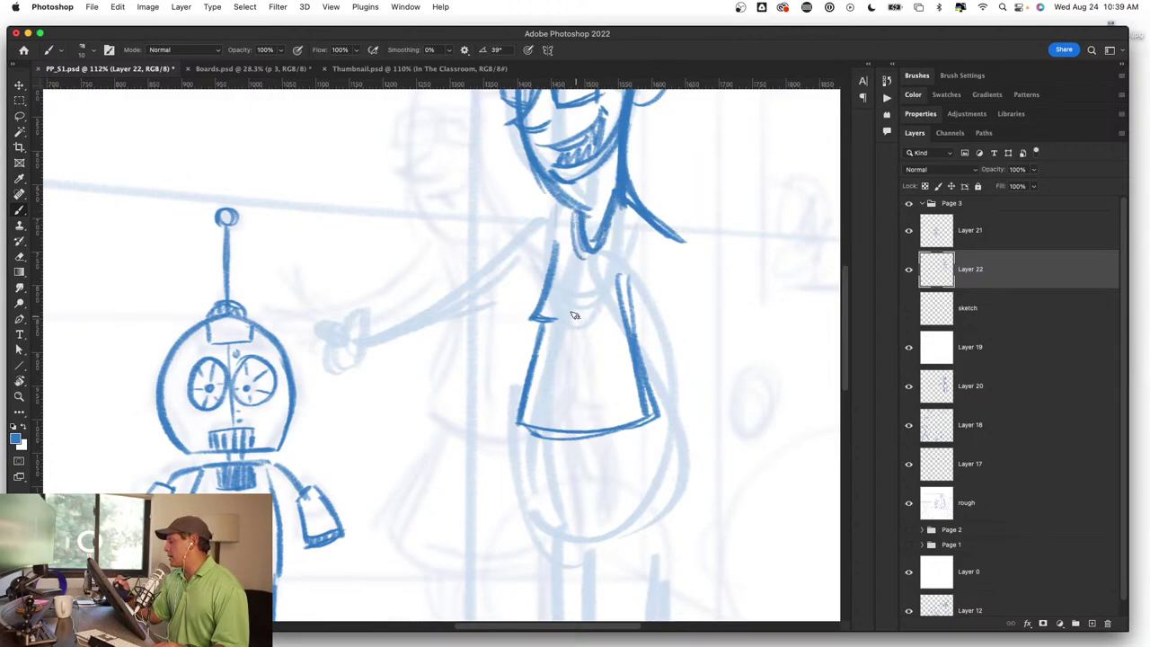
Step: Draw the flared skirt's left side, bottom curve, and inner curve and right side
drag(602, 461, 624, 335)
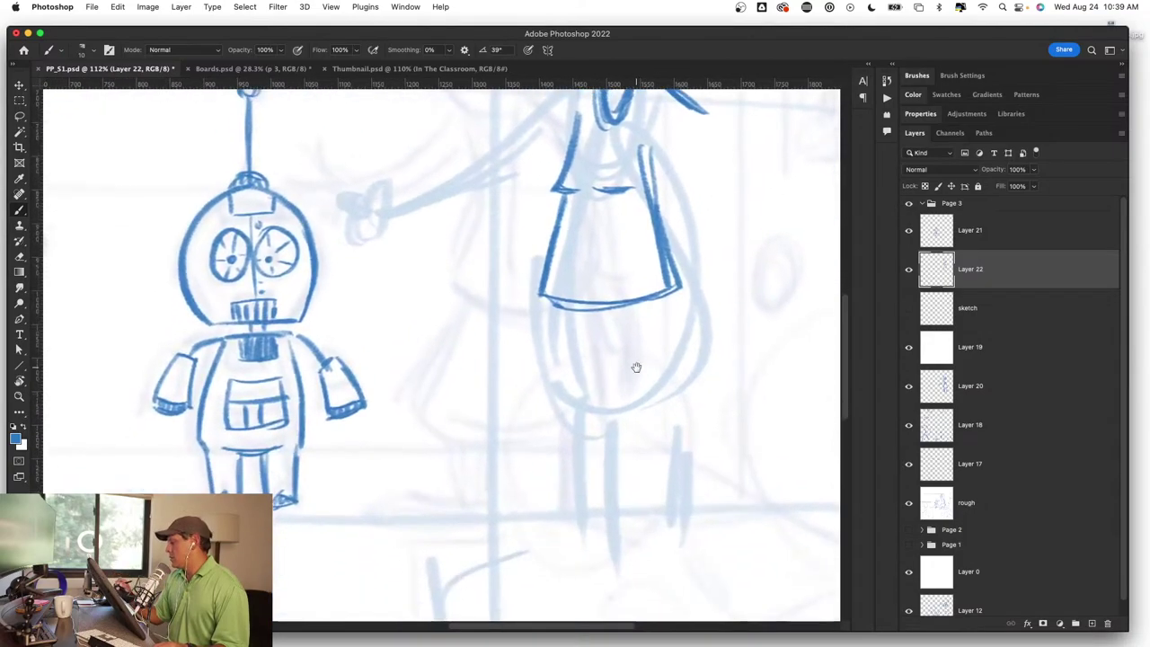
mouse_move(553, 302)
mouse_down()
mouse_move(523, 406)
mouse_move(671, 439)
mouse_up()
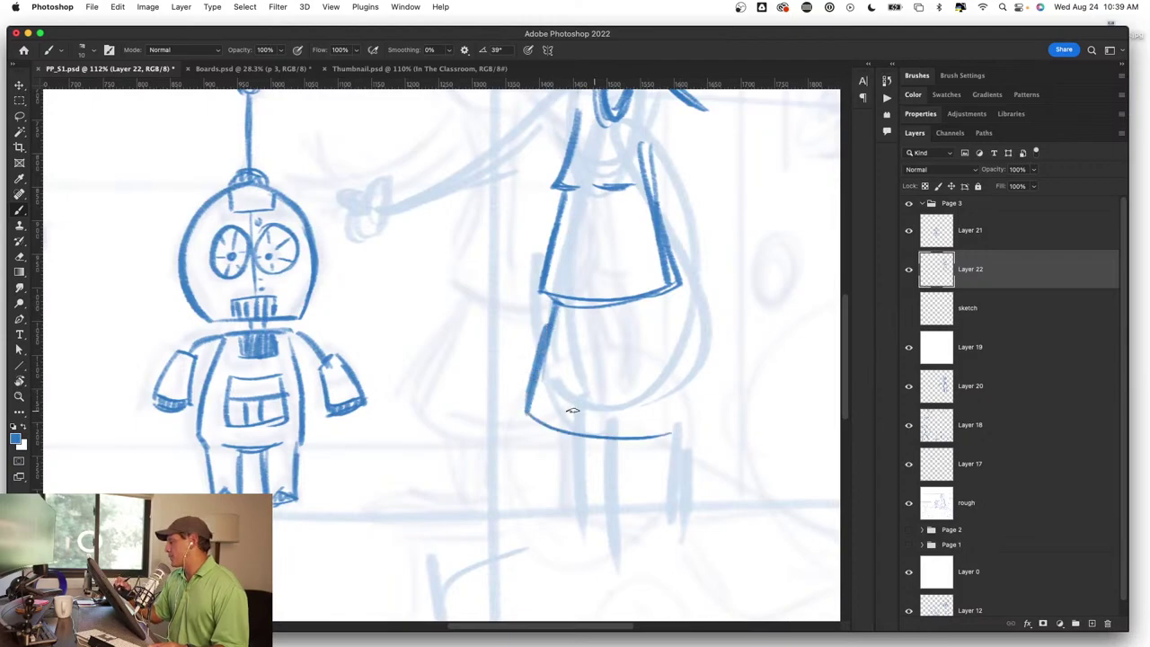
drag(562, 411, 693, 398)
mouse_move(663, 303)
mouse_down()
mouse_move(692, 406)
mouse_move(704, 411)
mouse_up()
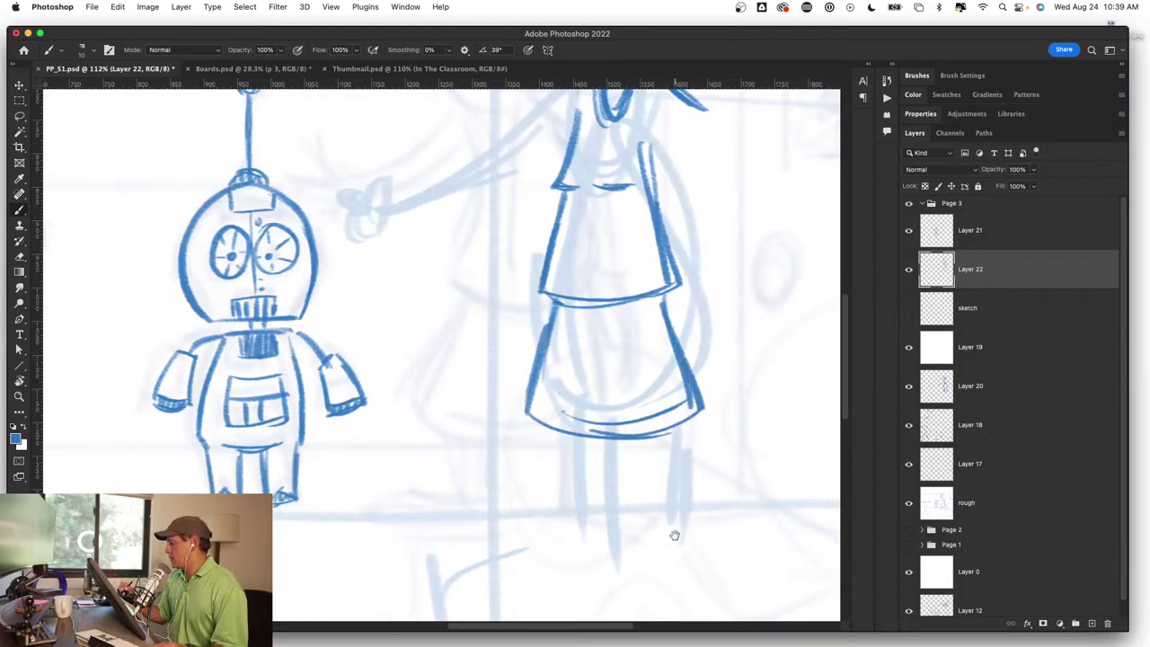
Step: Draw both legs below the skirt and outline a shoe on each foot
drag(674, 533, 654, 424)
mouse_move(573, 370)
mouse_down()
mouse_move(574, 449)
mouse_move(590, 452)
mouse_move(577, 449)
mouse_up()
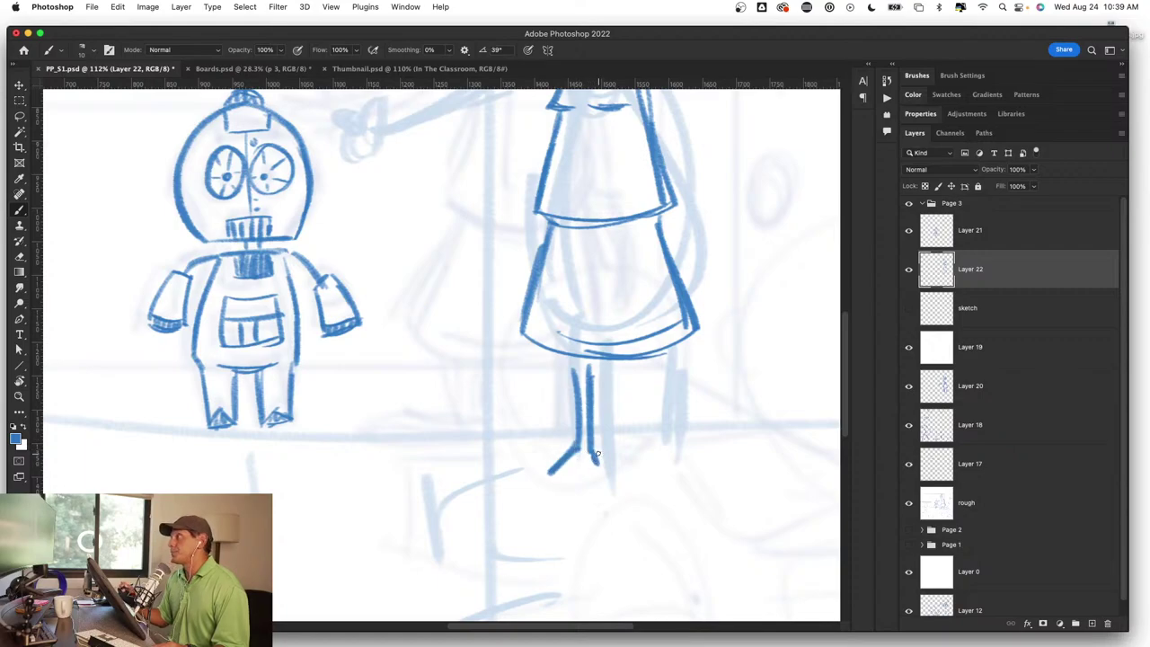
mouse_move(649, 361)
mouse_down()
mouse_move(645, 443)
mouse_move(691, 478)
mouse_move(692, 498)
mouse_move(738, 494)
mouse_up()
drag(684, 468, 737, 489)
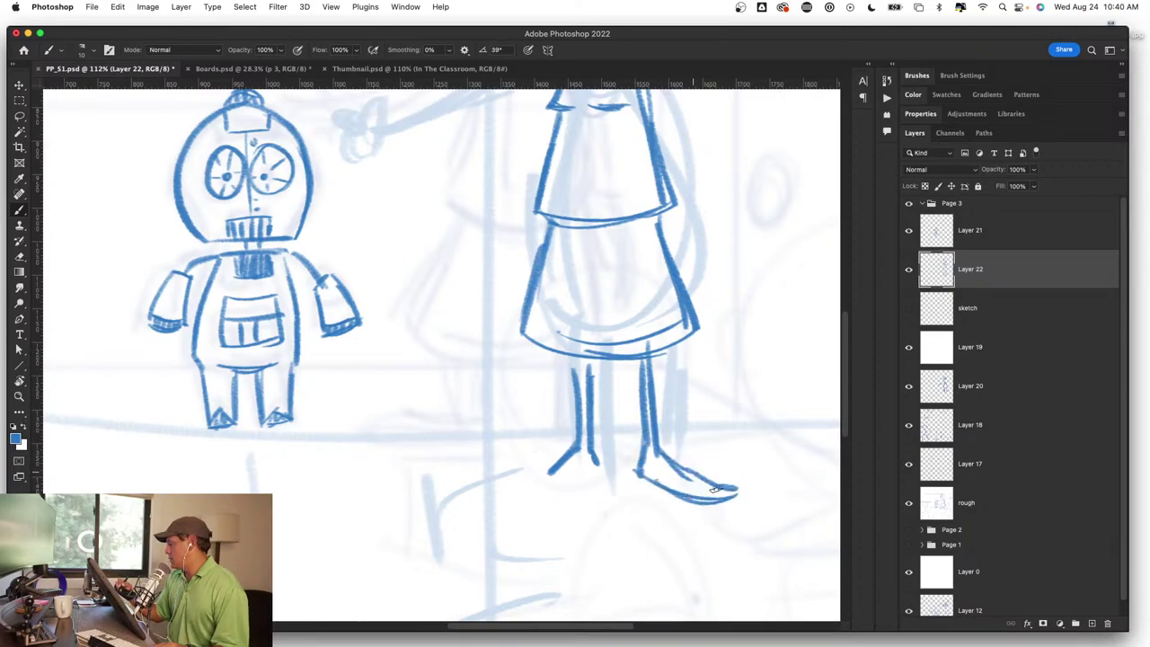
mouse_move(582, 449)
mouse_down()
mouse_move(509, 489)
mouse_move(582, 491)
mouse_move(609, 474)
mouse_move(605, 485)
mouse_up()
drag(564, 493, 496, 494)
Step: Zoom around to inspect both characters and the teacher's feet, then fit the whole drawing
key(z)
alt+click(623, 441)
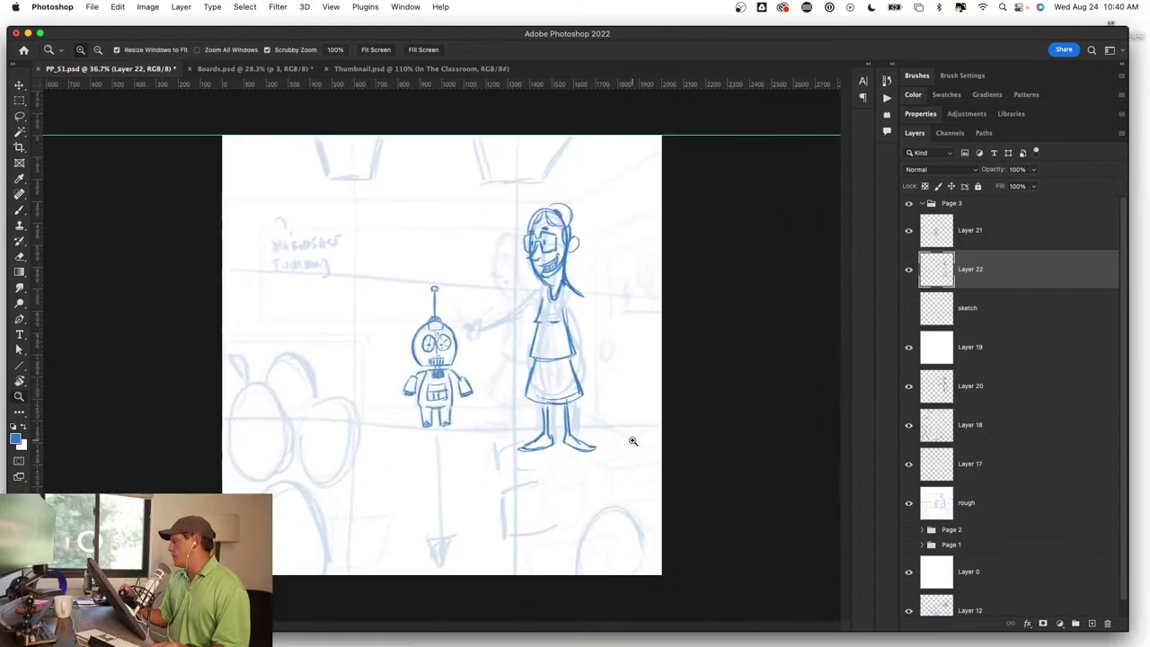
click(634, 403)
click(652, 327)
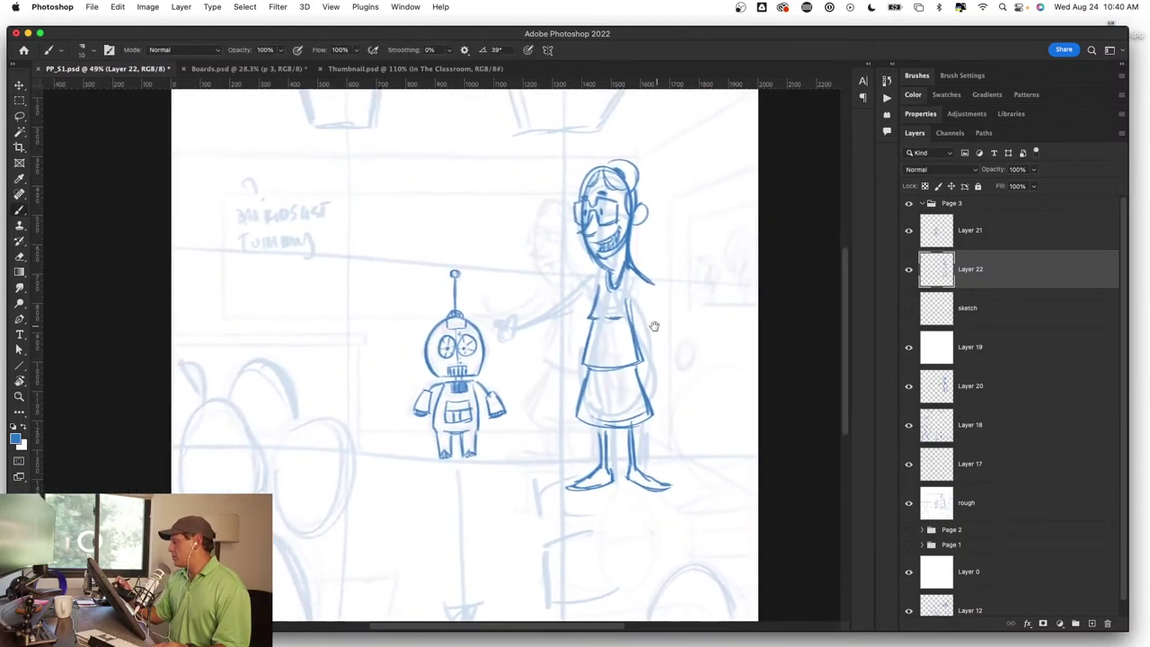
click(683, 394)
drag(582, 526, 629, 526)
key(b)
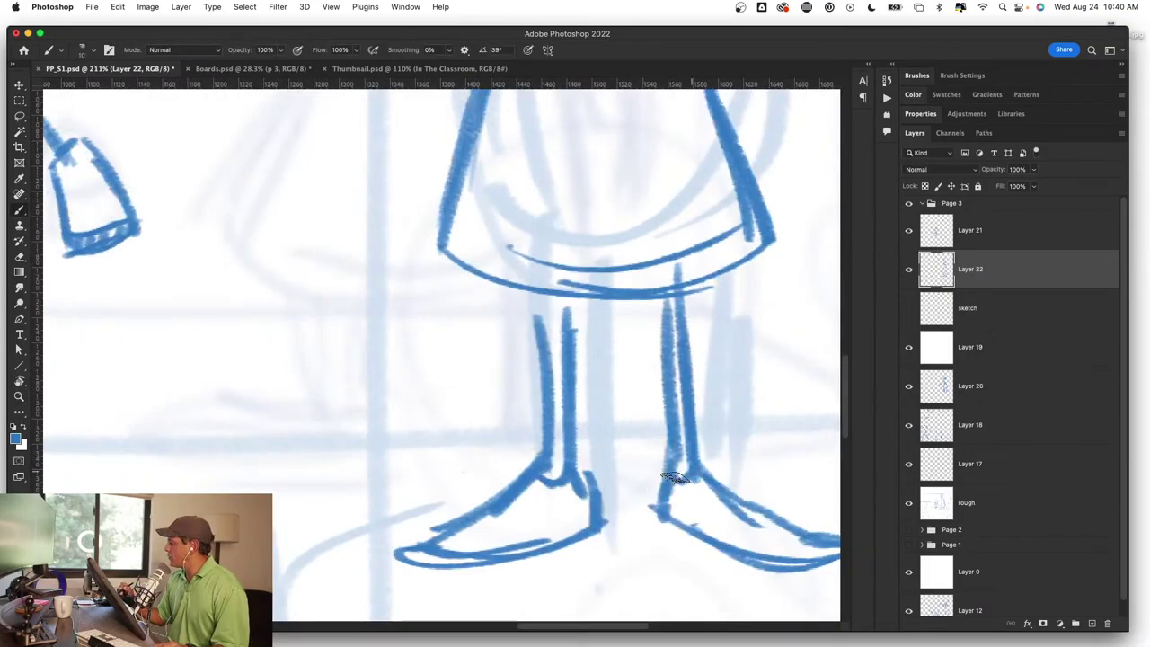
key(super+0)
Step: Sketch five ovals to the right of the teacher, then undo them
scroll(733, 450, right, 3)
scroll(733, 450, down, 1)
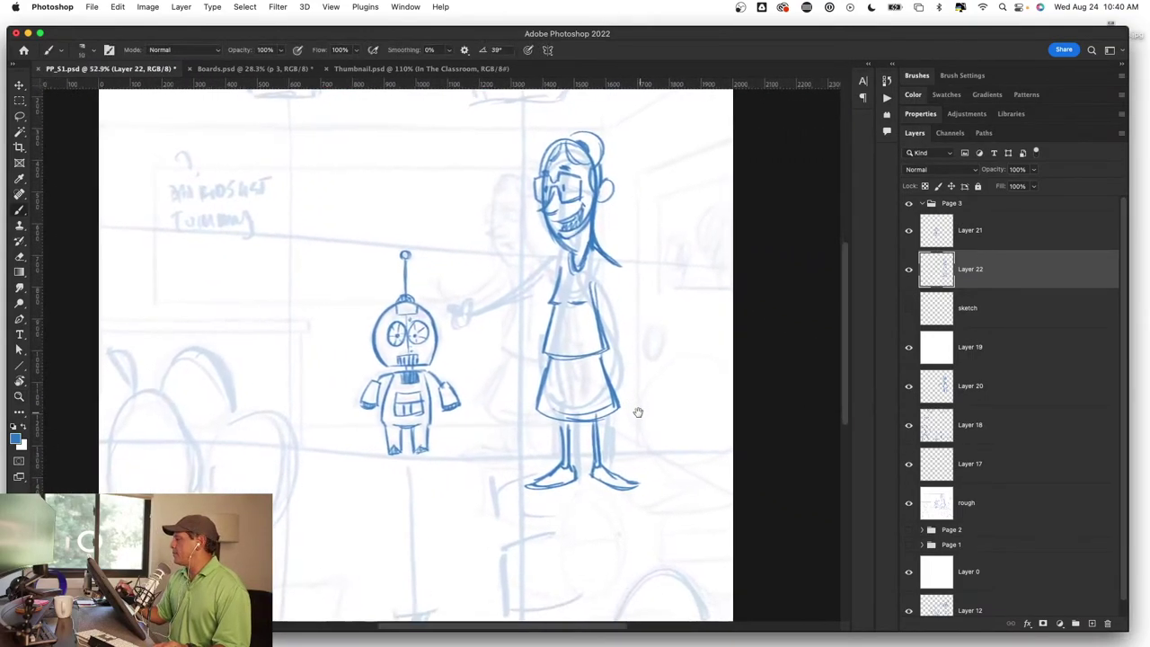
mouse_move(639, 222)
mouse_down()
mouse_move(622, 185)
mouse_move(620, 301)
mouse_move(639, 319)
mouse_up()
drag(641, 401, 624, 466)
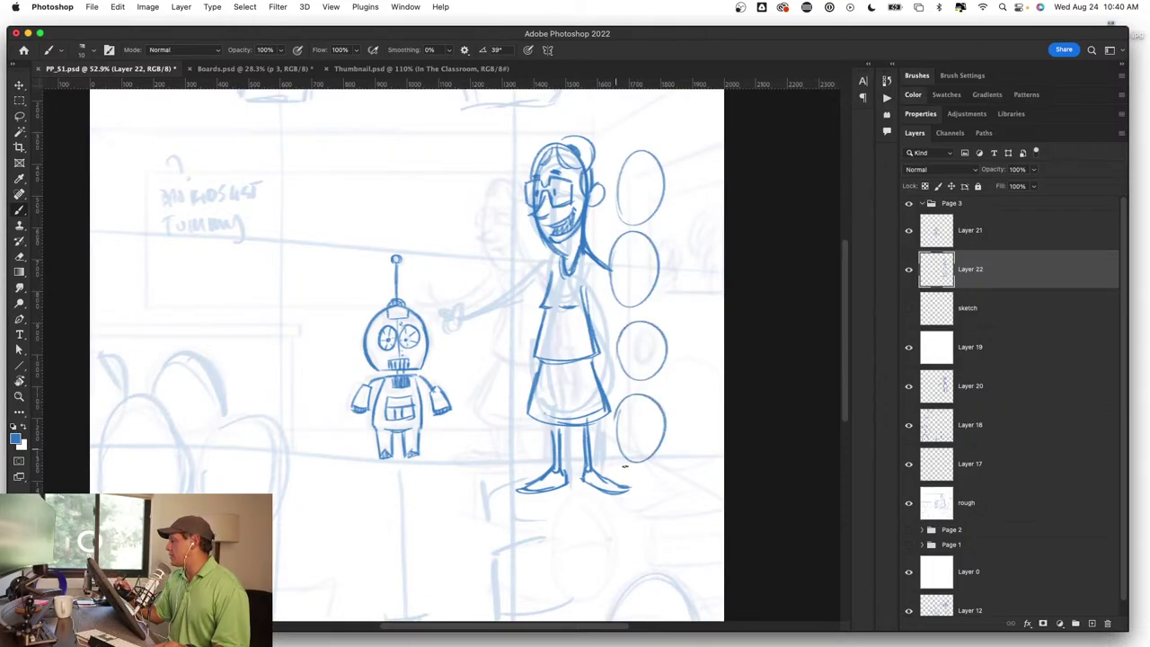
drag(629, 528, 642, 467)
key(z)
alt+click(521, 355)
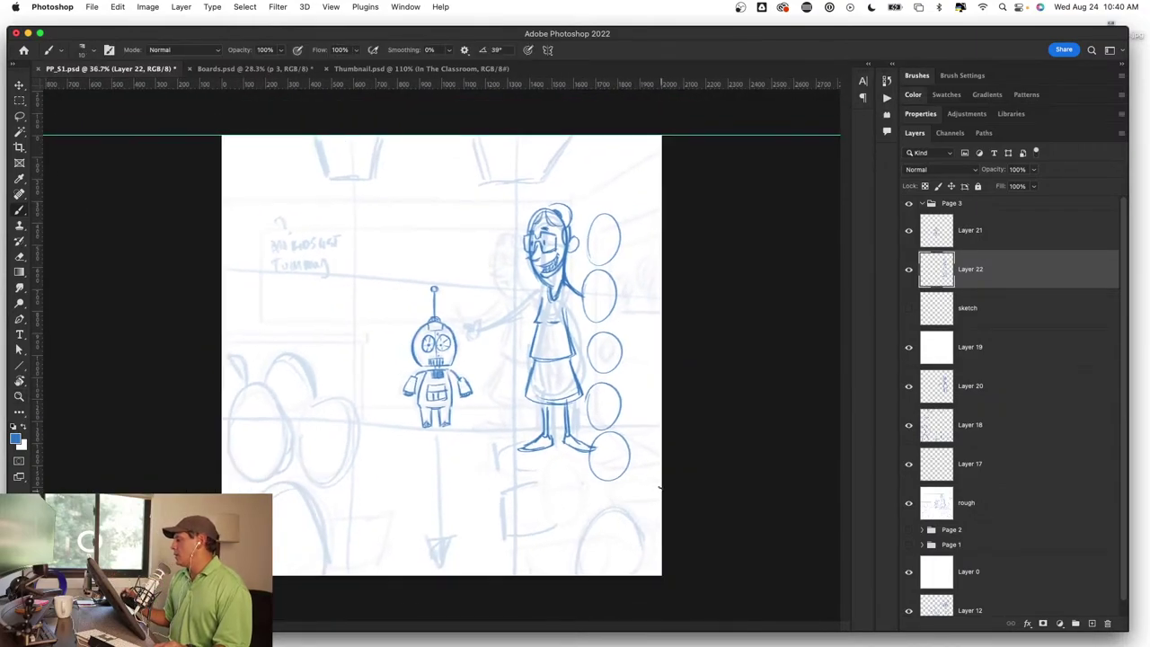
drag(590, 286, 638, 276)
key(b)
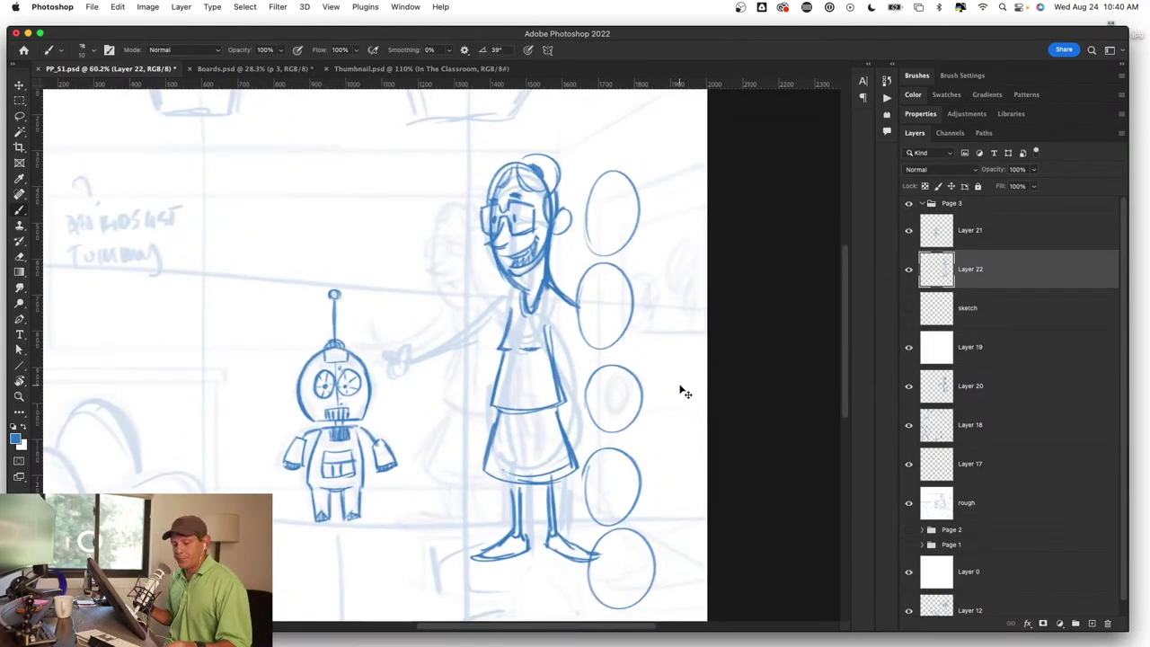
key(super+z)
key(super+z)
key(super+z)
key(super+z)
key(super+z)
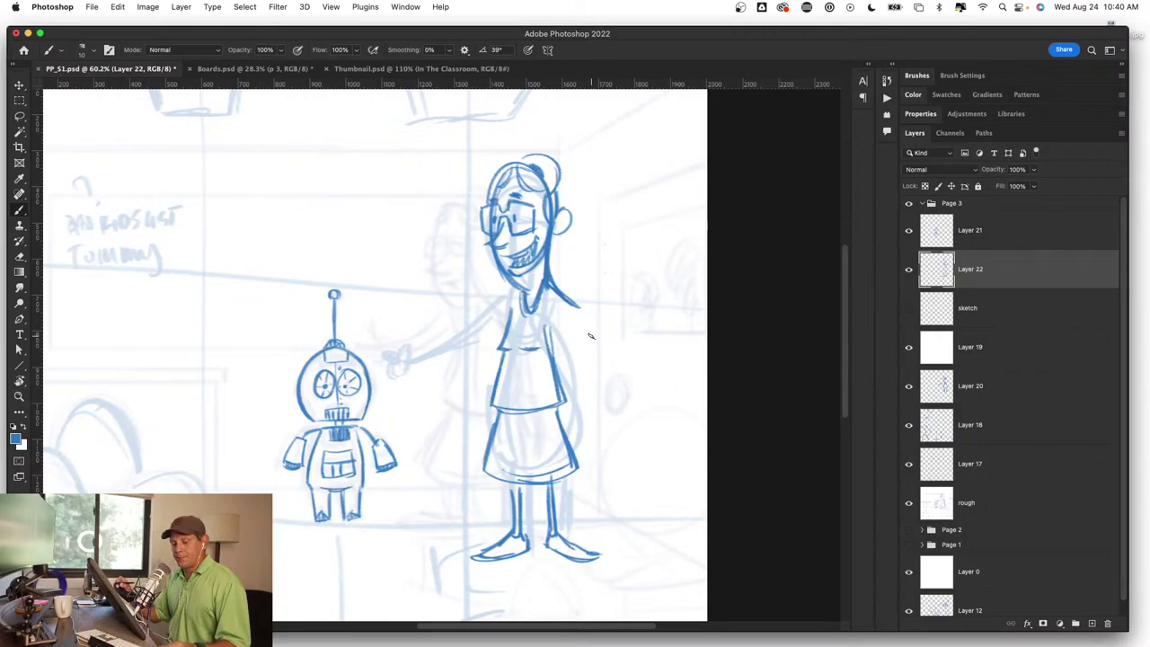
Step: Lasso the teacher's head, nudge it slightly left and up, and deselect
mouse_move(590, 336)
mouse_down()
mouse_move(619, 349)
mouse_move(629, 437)
mouse_move(654, 489)
mouse_up()
key(l)
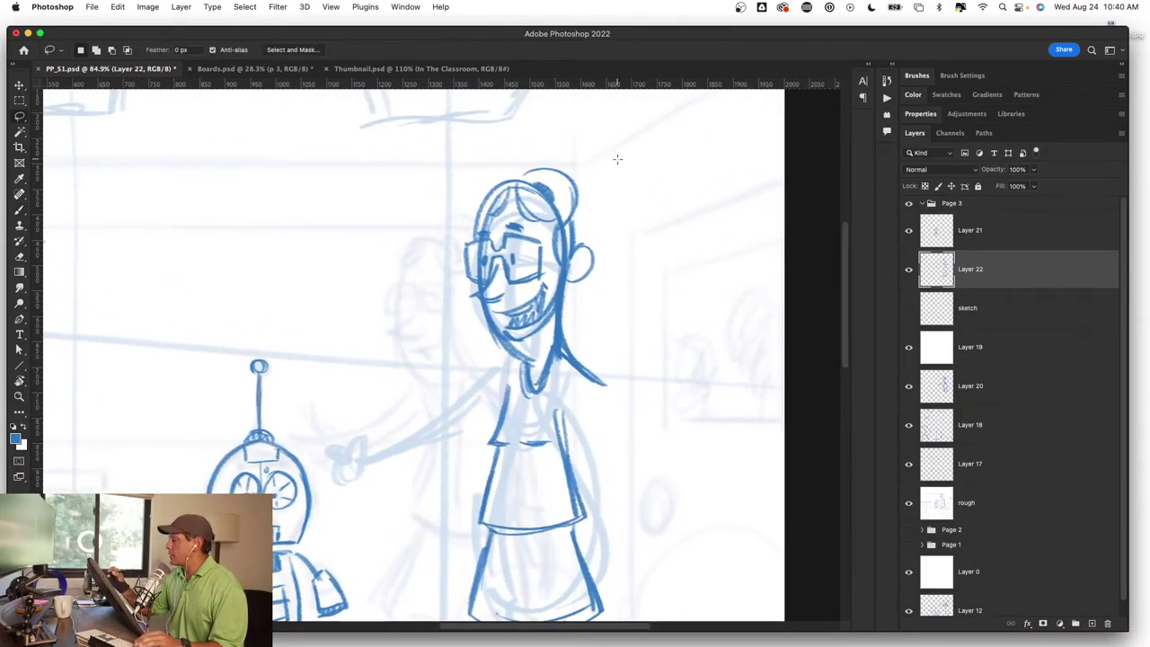
drag(614, 154, 497, 362)
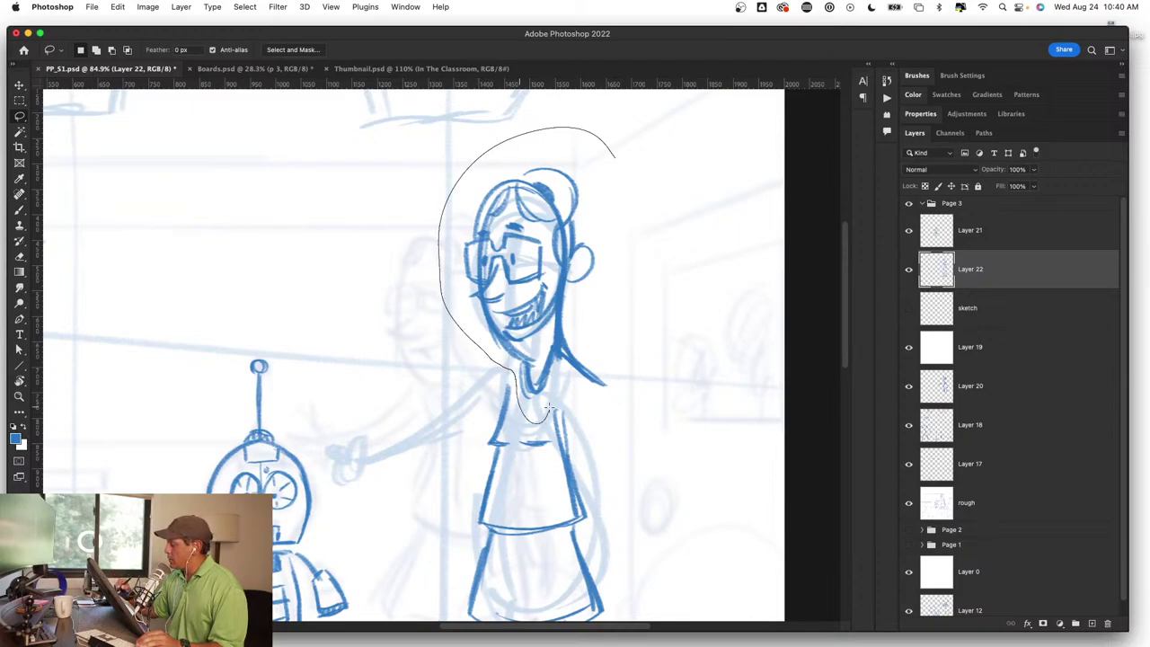
drag(658, 368, 619, 191)
key(v)
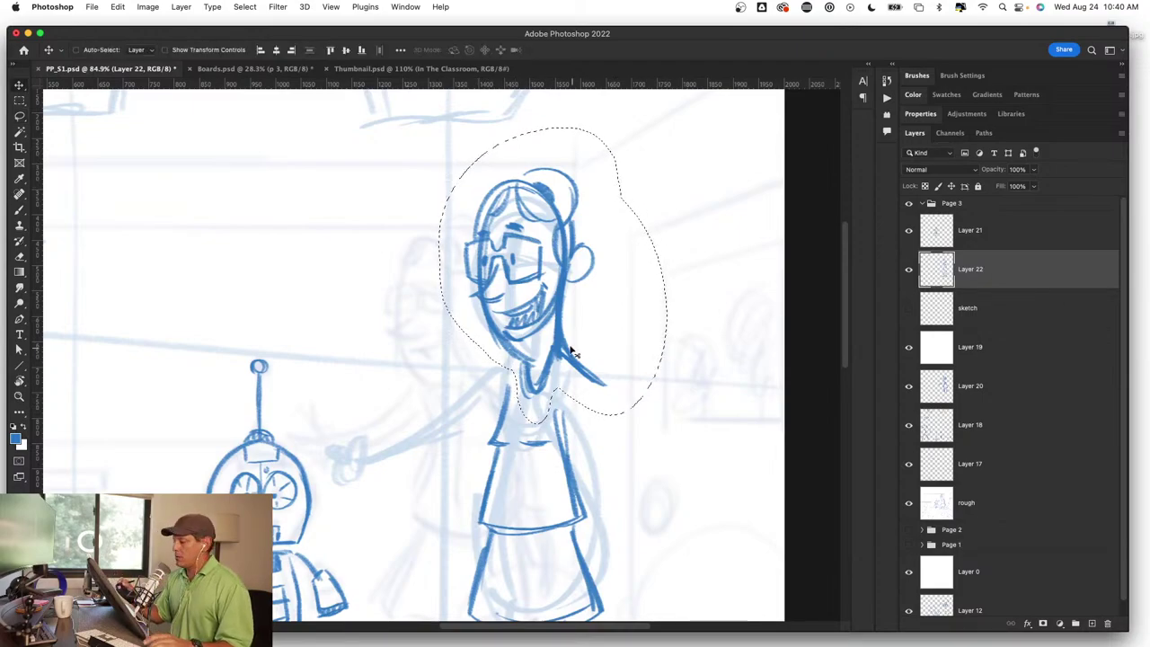
drag(549, 344, 538, 333)
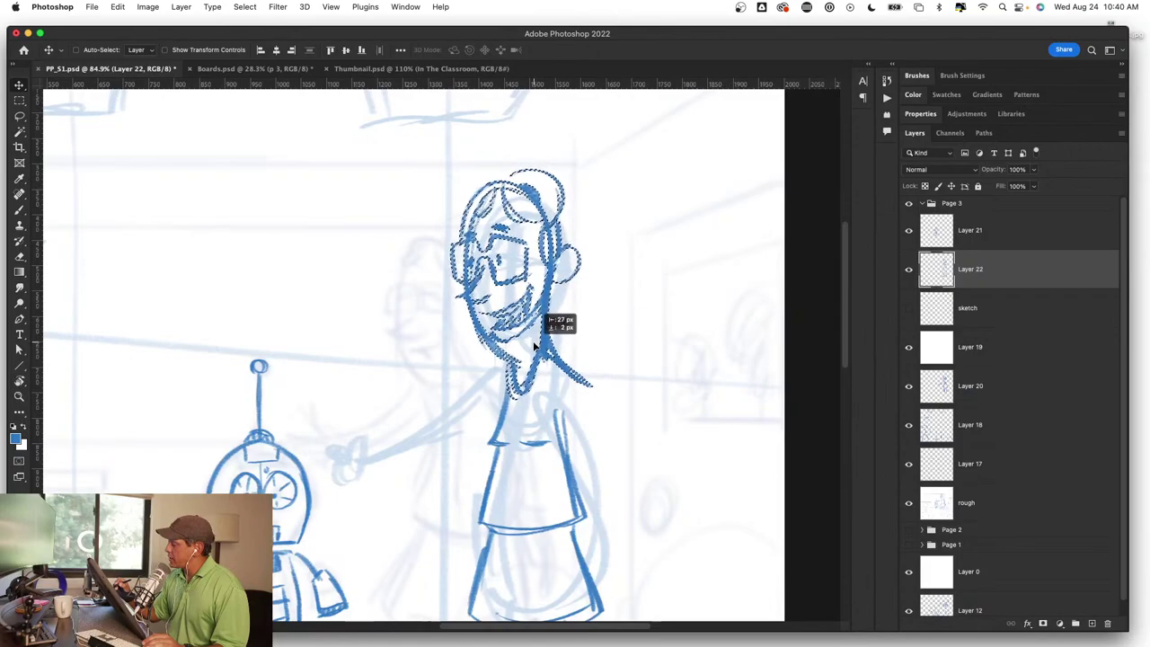
key(ctrl+d)
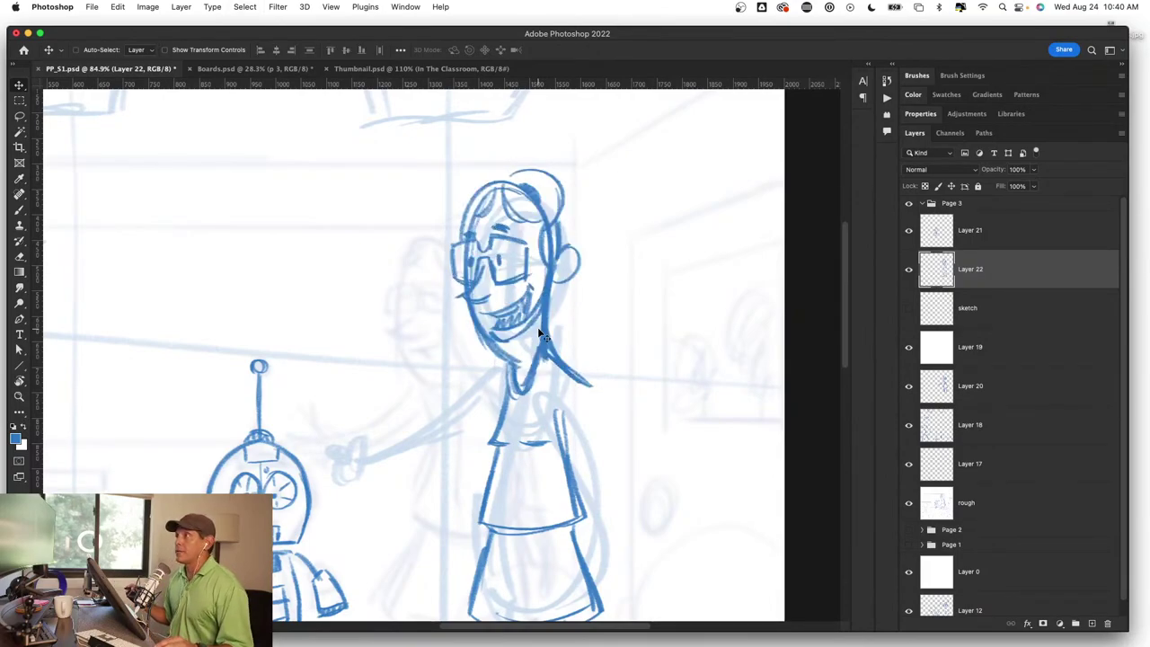
Step: Draw the hand with fingers wrapped around the cup and the outstretched reaching arm
key(b)
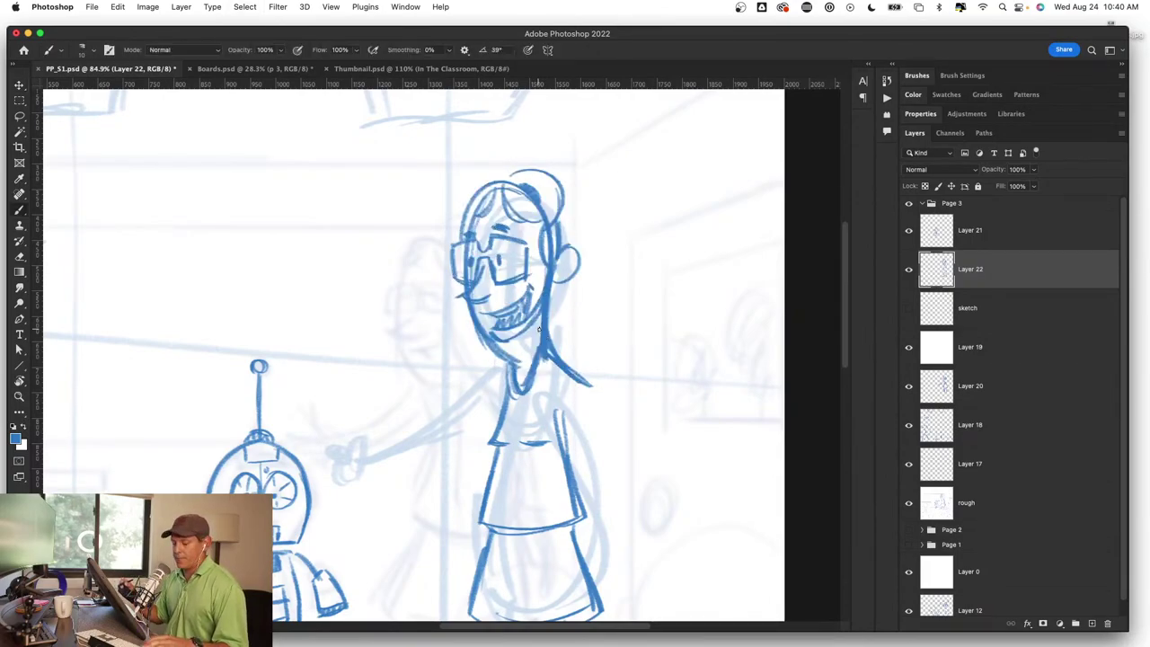
scroll(587, 392, down, 3)
scroll(628, 346, down, 2)
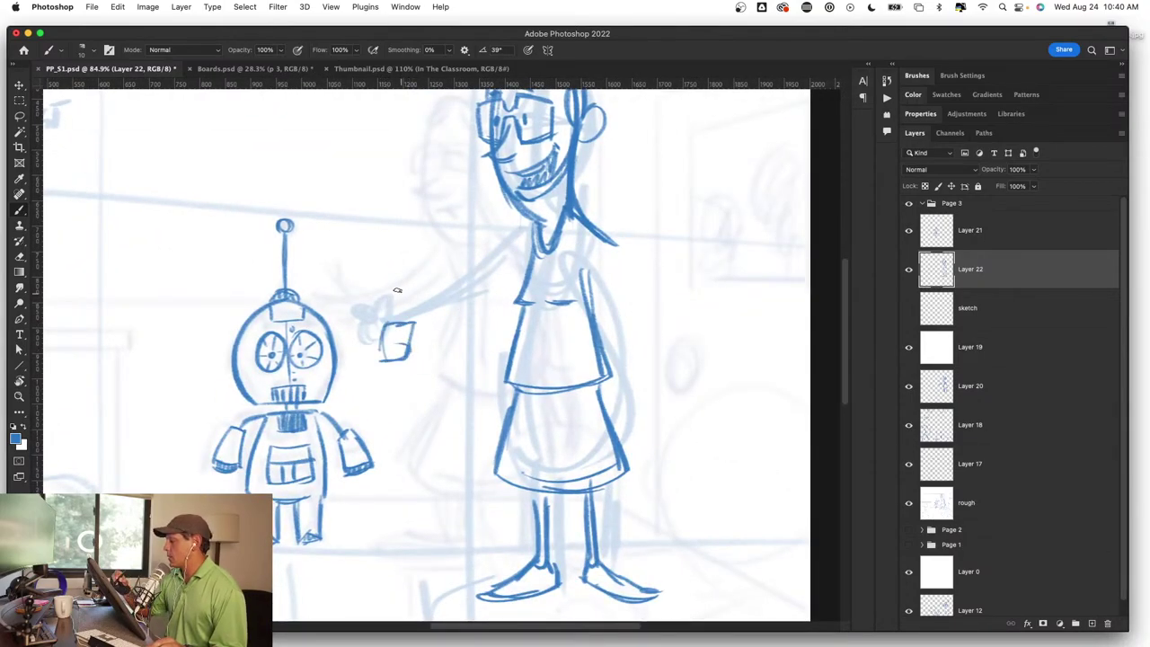
mouse_move(377, 283)
mouse_down()
mouse_move(406, 314)
mouse_move(343, 300)
mouse_up()
mouse_move(382, 341)
mouse_down()
mouse_move(341, 307)
mouse_move(389, 335)
mouse_move(347, 359)
mouse_up()
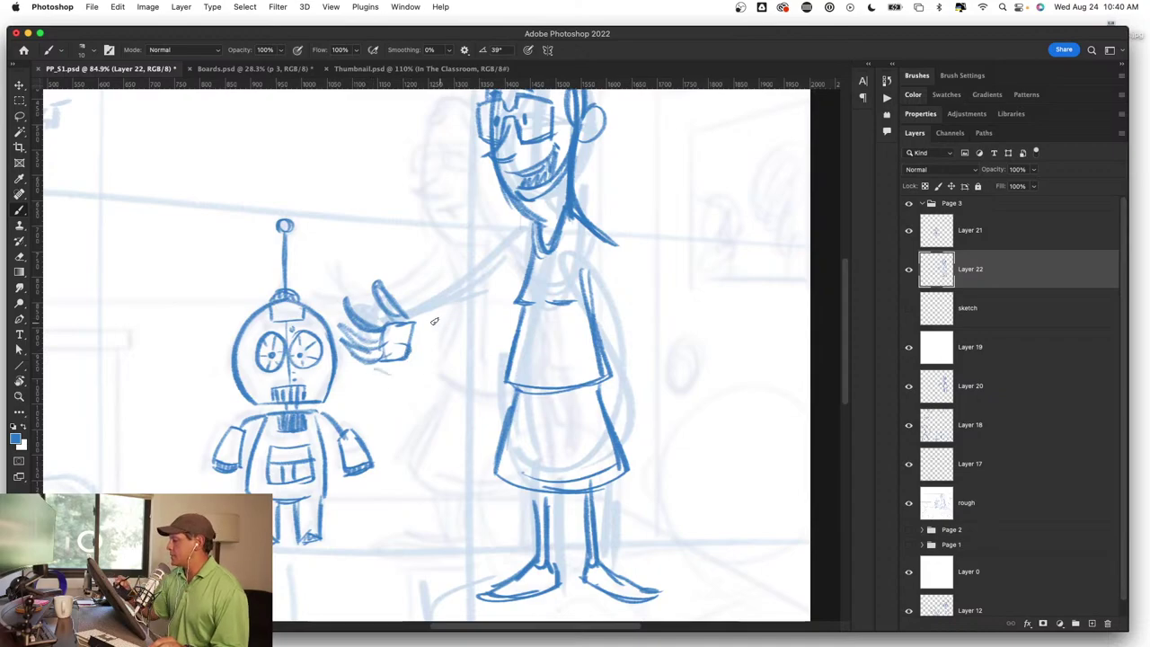
drag(413, 332, 502, 280)
drag(456, 318, 535, 225)
mouse_move(411, 334)
mouse_down()
mouse_move(524, 244)
mouse_move(537, 219)
mouse_move(528, 258)
mouse_move(531, 246)
mouse_up()
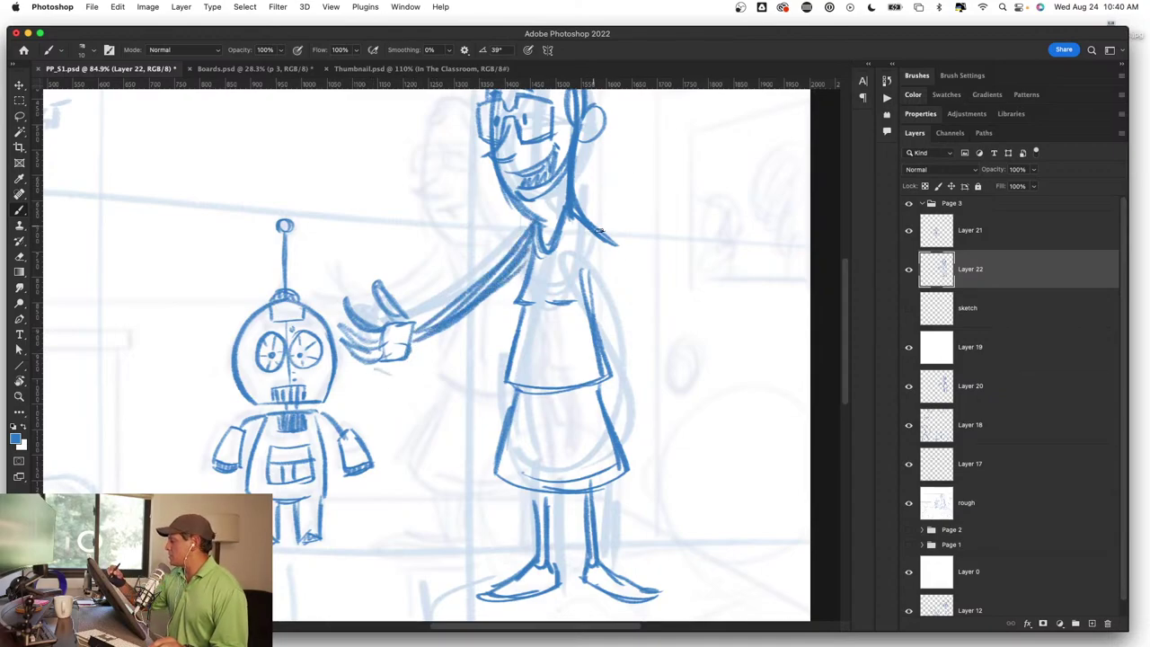
Step: Outline the right shoulder and hanging arm, then bold the waistline and torso edge with a 68 px brush
drag(593, 269, 625, 319)
mouse_move(589, 237)
mouse_down()
mouse_move(657, 400)
mouse_move(649, 409)
mouse_up()
drag(609, 286, 661, 433)
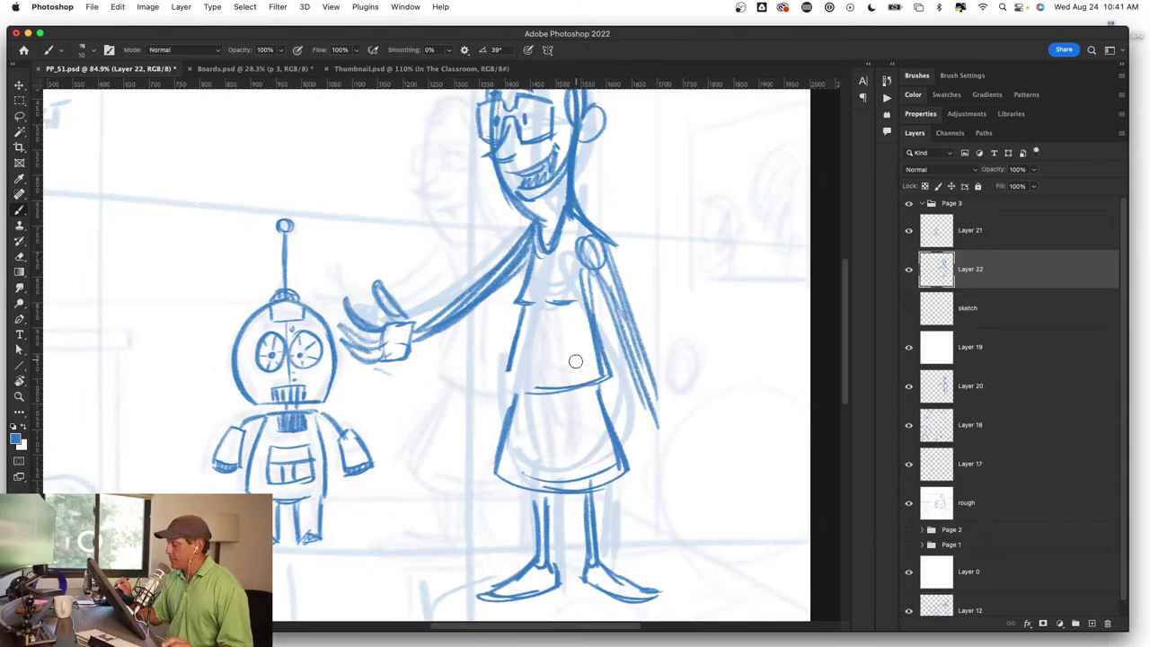
mouse_move(576, 364)
mouse_down()
mouse_move(585, 367)
mouse_move(500, 362)
mouse_move(603, 372)
mouse_move(593, 347)
mouse_up()
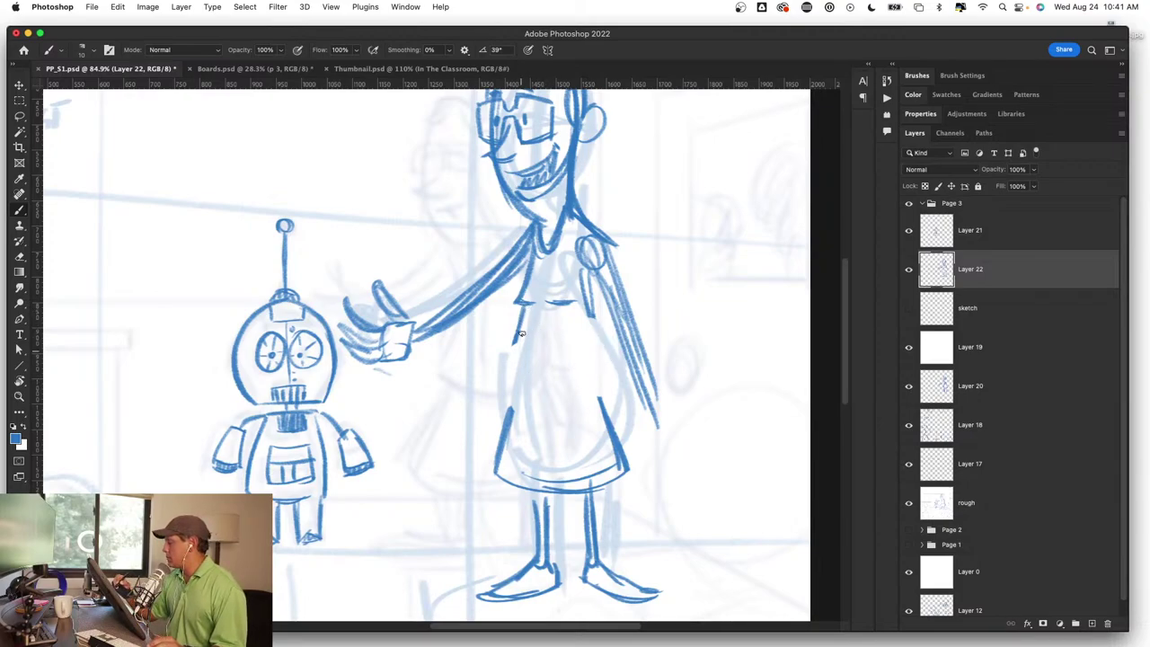
drag(565, 395, 612, 389)
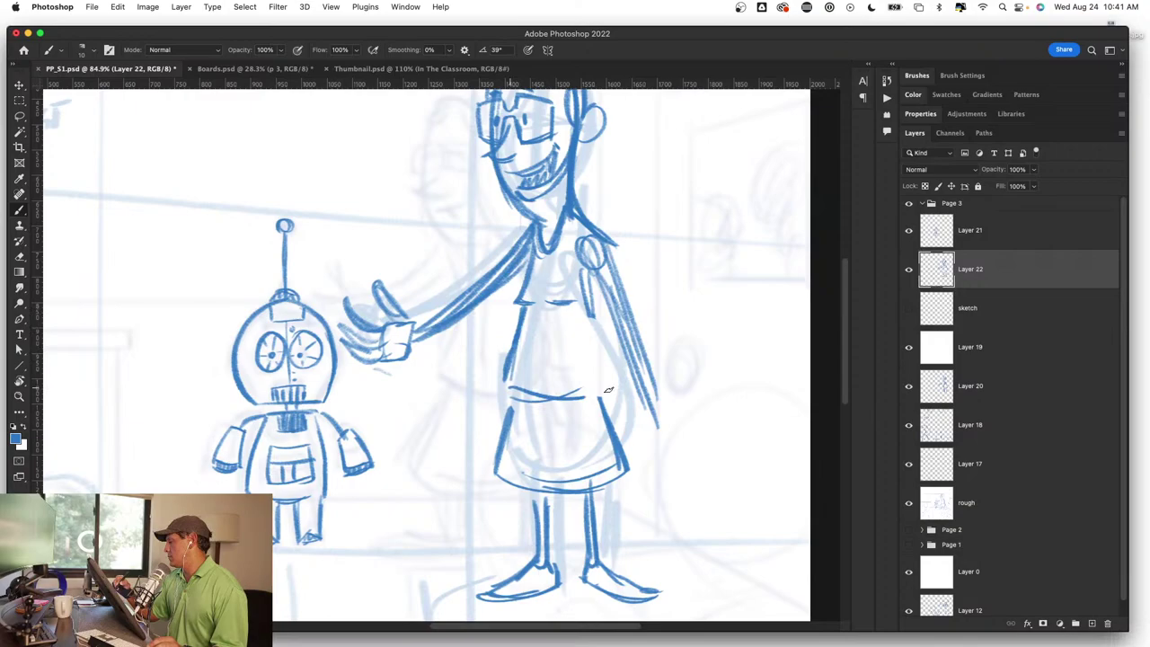
drag(498, 391, 603, 382)
drag(593, 307, 608, 386)
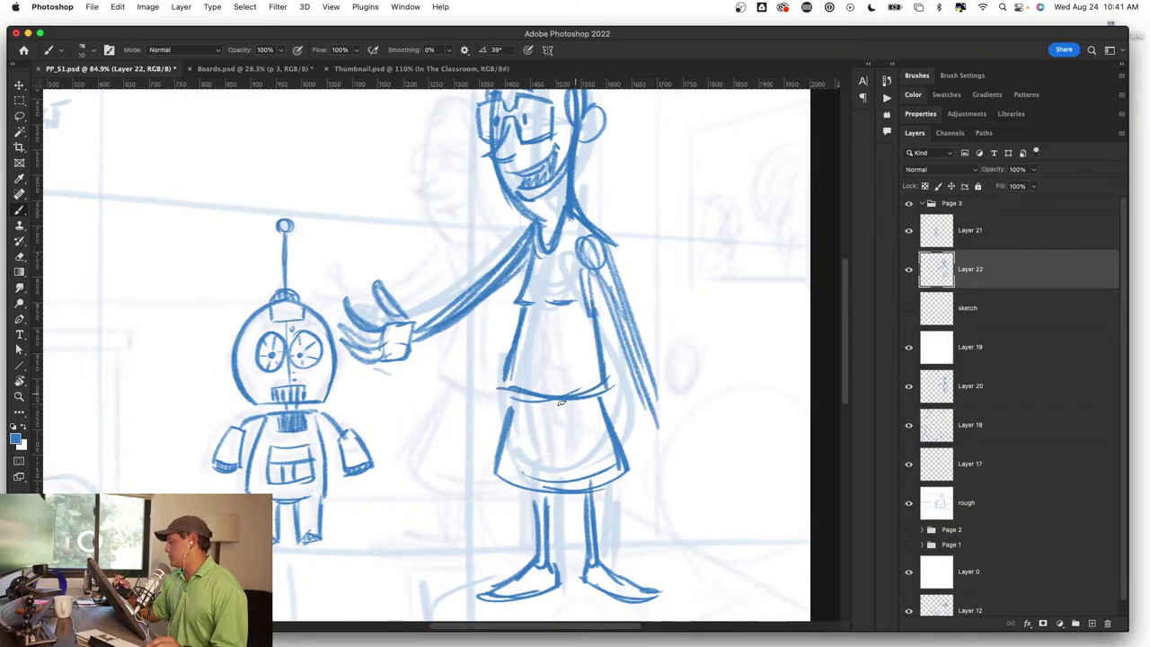
drag(593, 310, 596, 379)
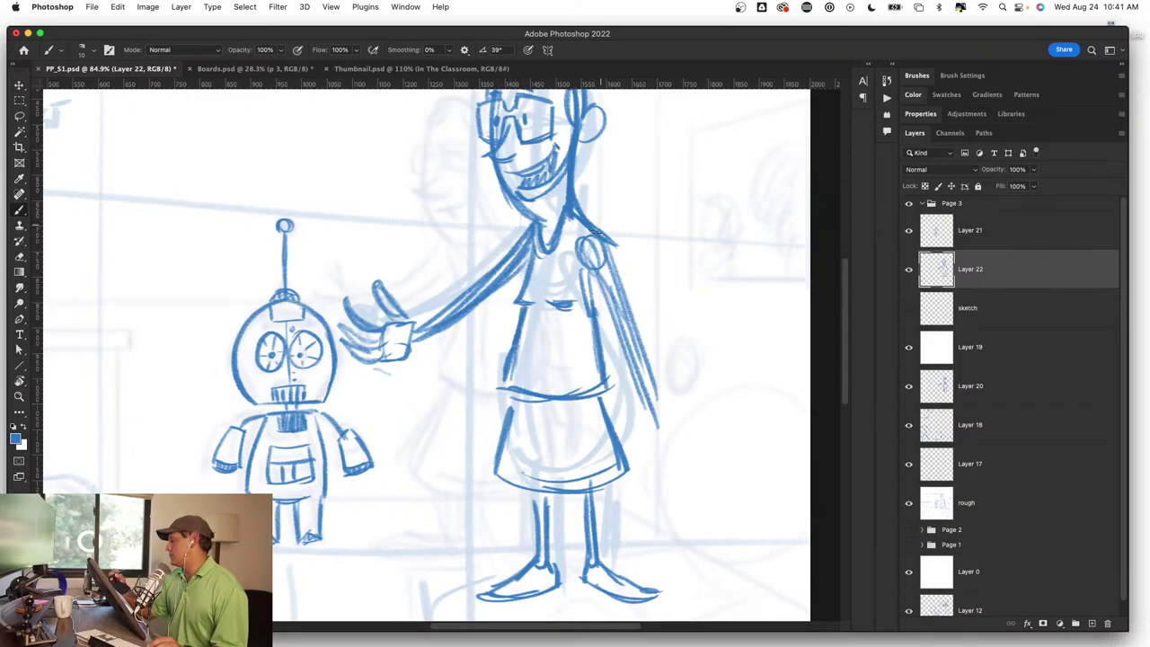
drag(596, 232, 629, 385)
Step: Redraw the skirt's sides, hem and inner leg lines, undoing the last stray skirt strokes
mouse_move(523, 390)
mouse_down()
mouse_move(489, 495)
mouse_move(575, 499)
mouse_up()
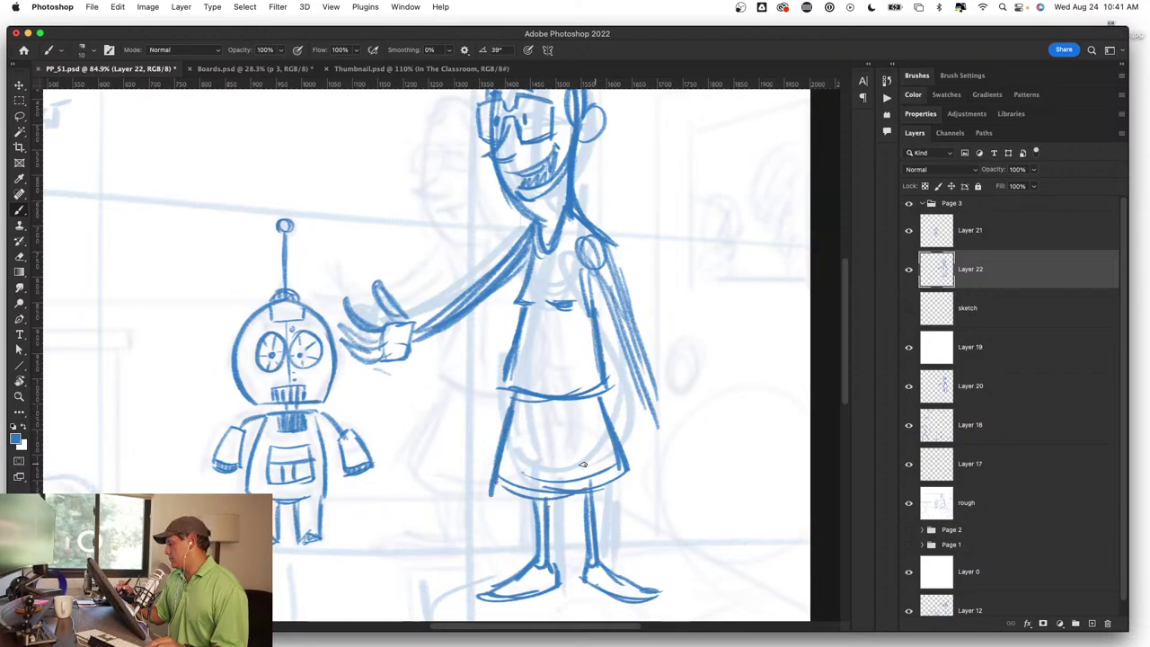
mouse_move(536, 410)
mouse_down()
mouse_move(528, 497)
mouse_move(587, 467)
mouse_up()
mouse_move(569, 449)
mouse_down()
mouse_move(566, 419)
mouse_move(585, 492)
mouse_up()
drag(539, 493, 633, 469)
drag(598, 401, 631, 474)
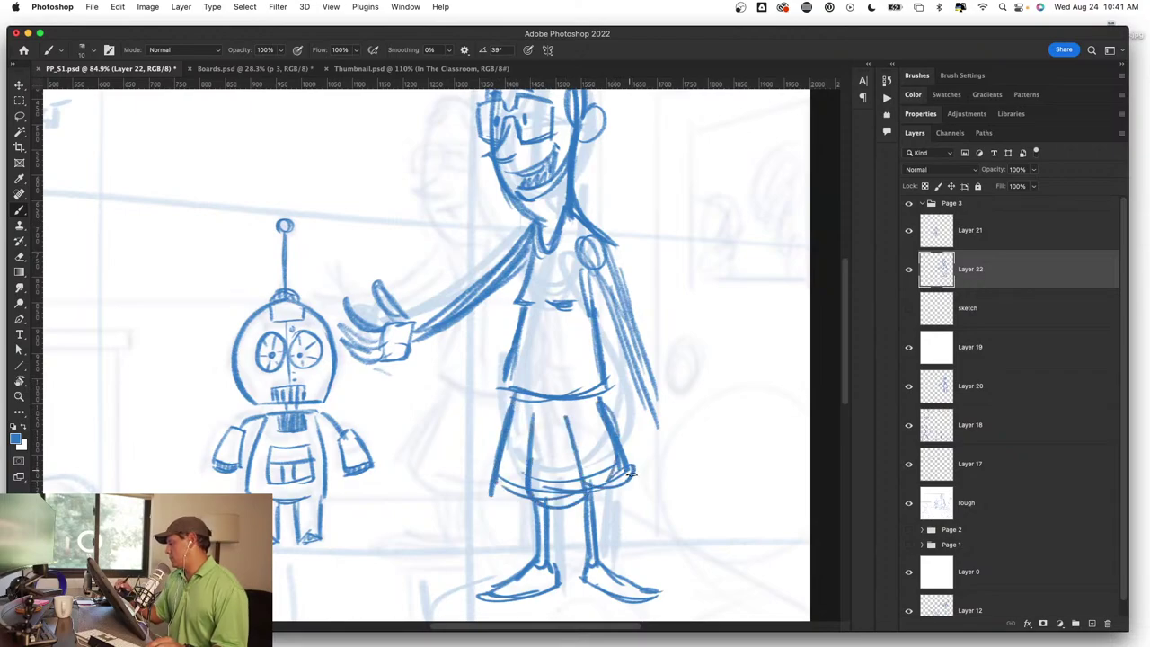
key(super+z)
key(super+z)
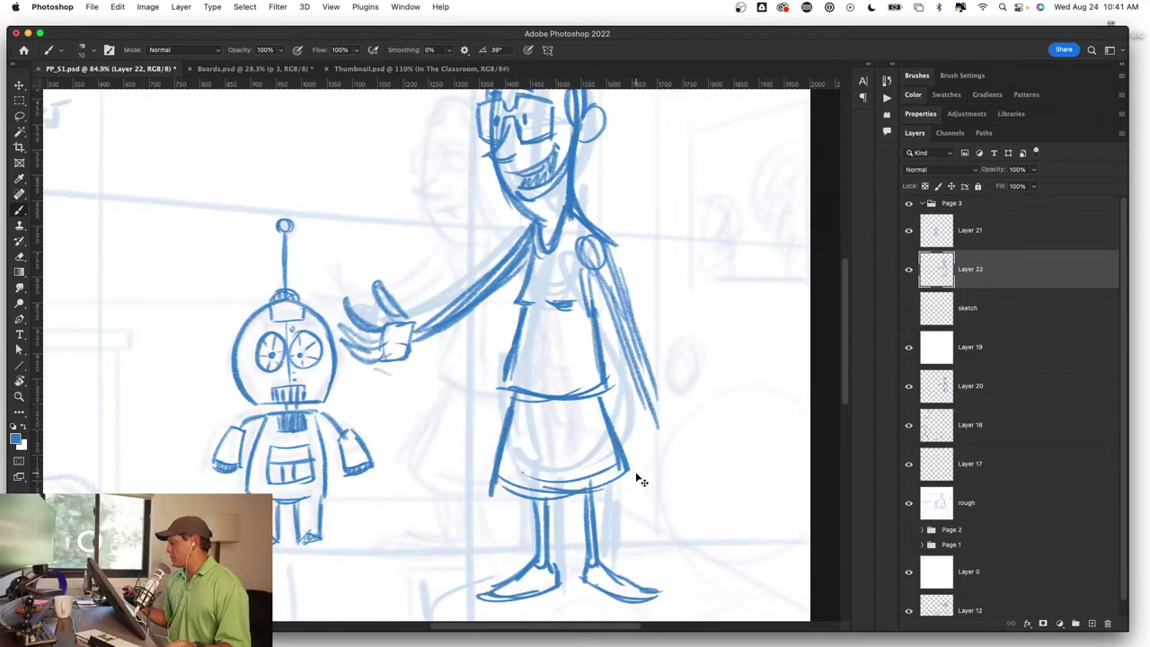
drag(610, 532, 653, 419)
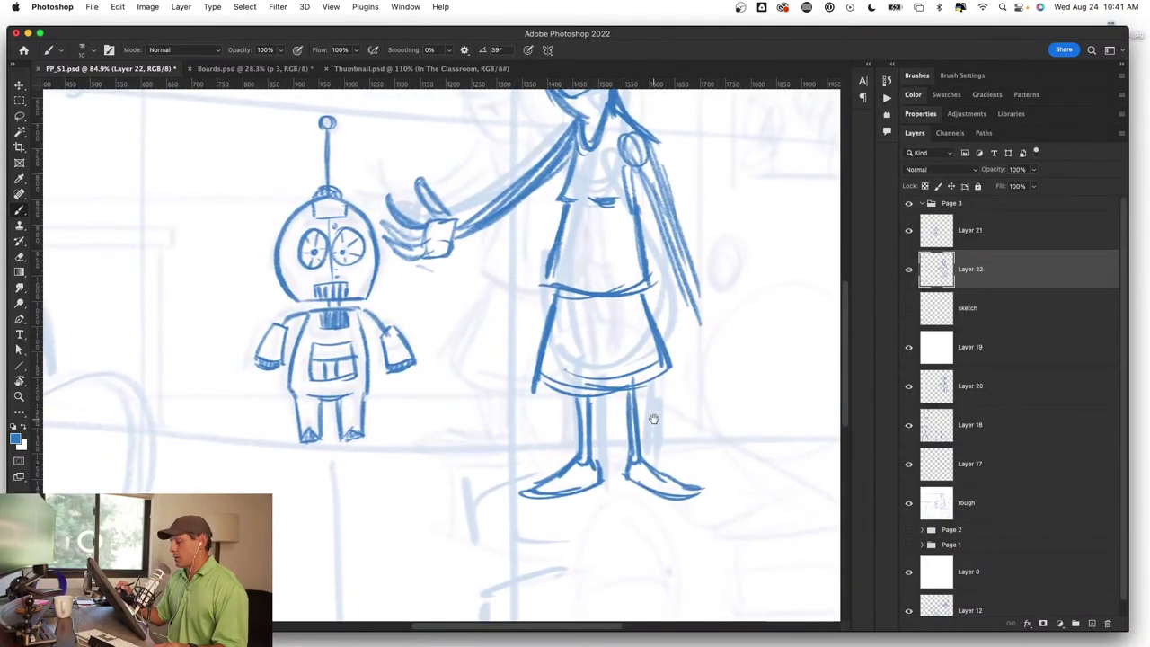
Step: Add lace marks on the left shoe and outline the right shoe with laces
scroll(616, 483, up, 3)
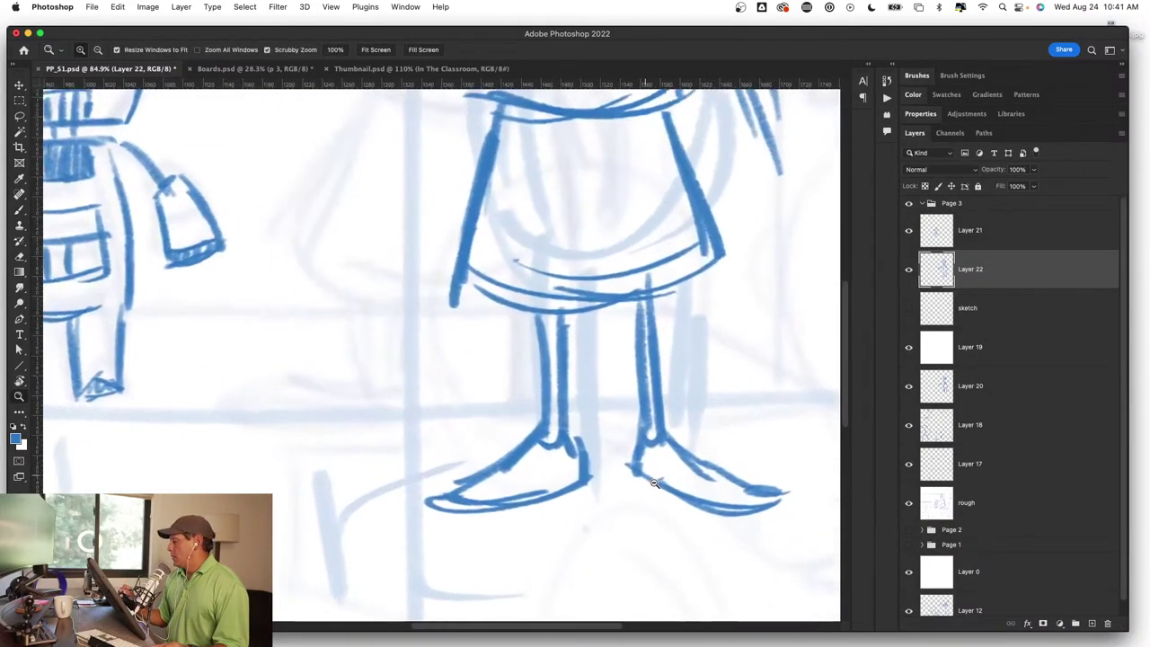
mouse_move(480, 485)
mouse_down()
mouse_move(543, 462)
mouse_move(428, 503)
mouse_move(577, 471)
mouse_up()
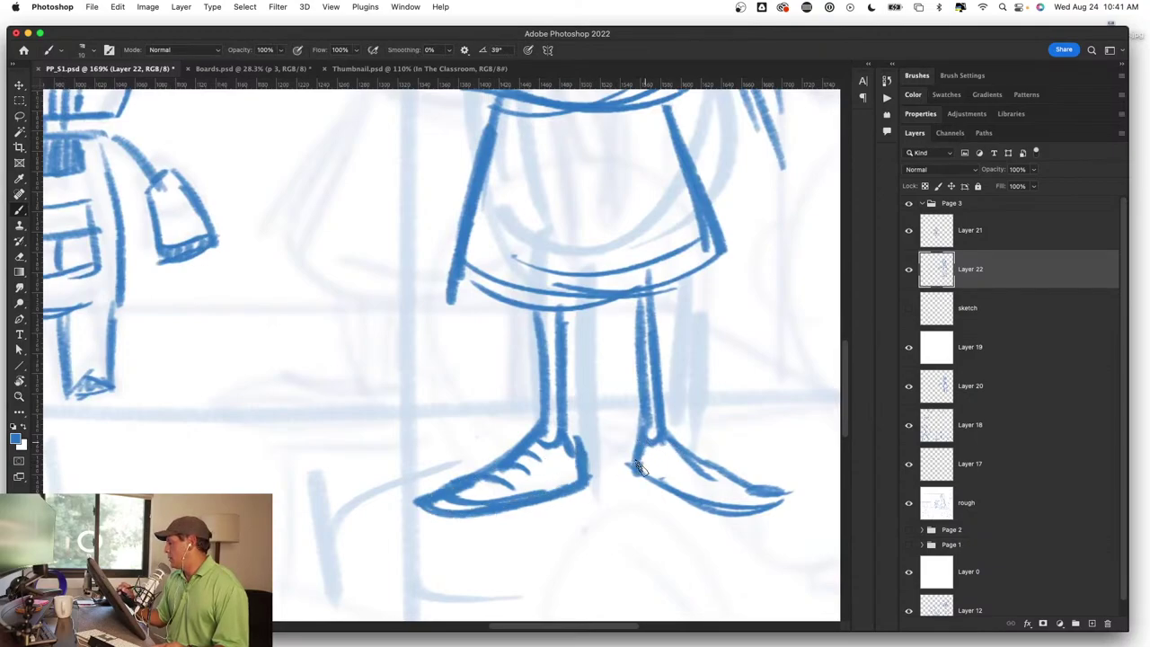
mouse_move(636, 449)
mouse_down()
mouse_move(747, 508)
mouse_move(783, 494)
mouse_move(664, 458)
mouse_up()
Step: Draw the dangling hand with a hooked finger at the end of the hanging arm
key(z)
drag(611, 387, 660, 402)
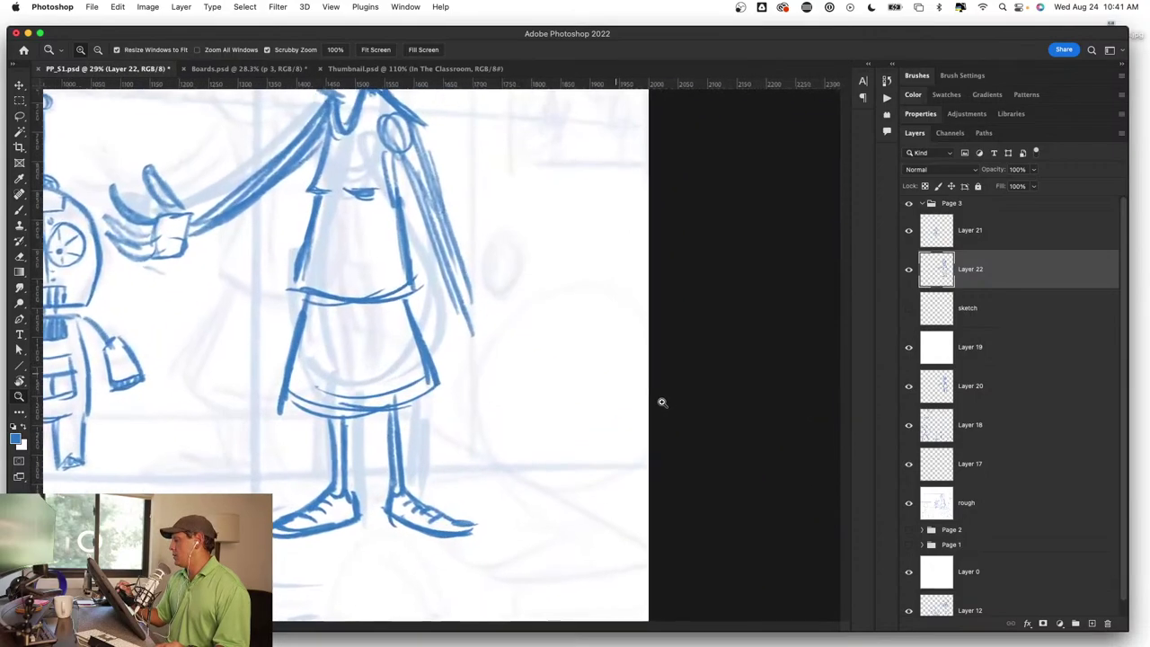
mouse_move(462, 310)
mouse_down()
mouse_move(534, 282)
mouse_move(598, 416)
mouse_up()
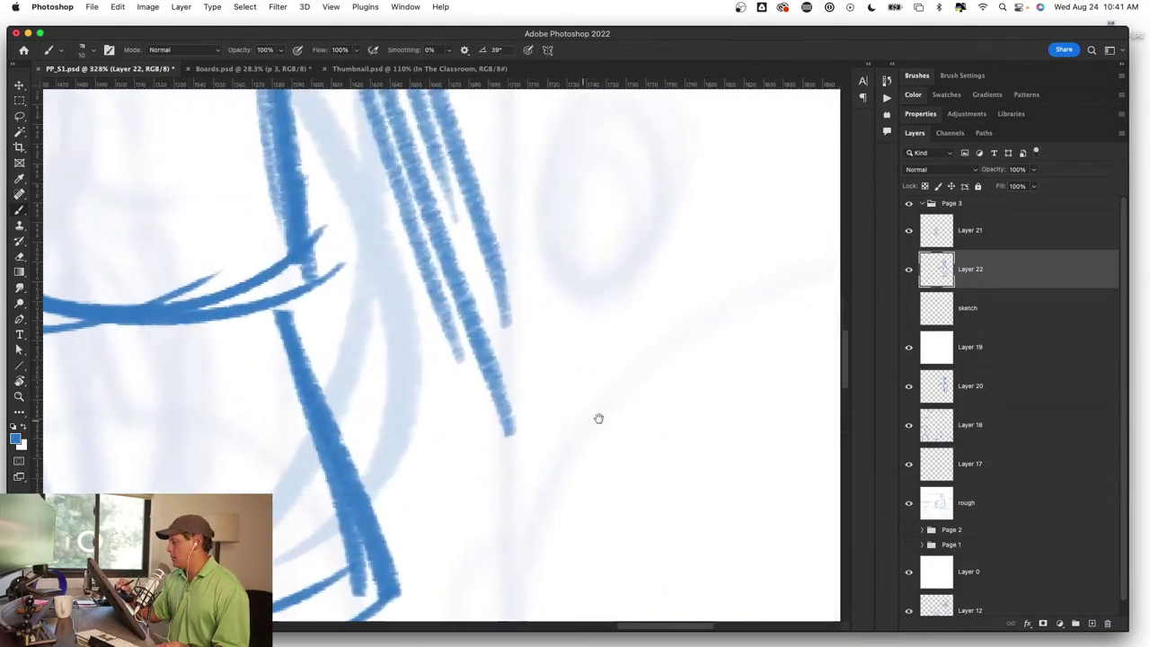
key(b)
mouse_move(526, 339)
mouse_down()
mouse_move(547, 298)
mouse_move(530, 401)
mouse_up()
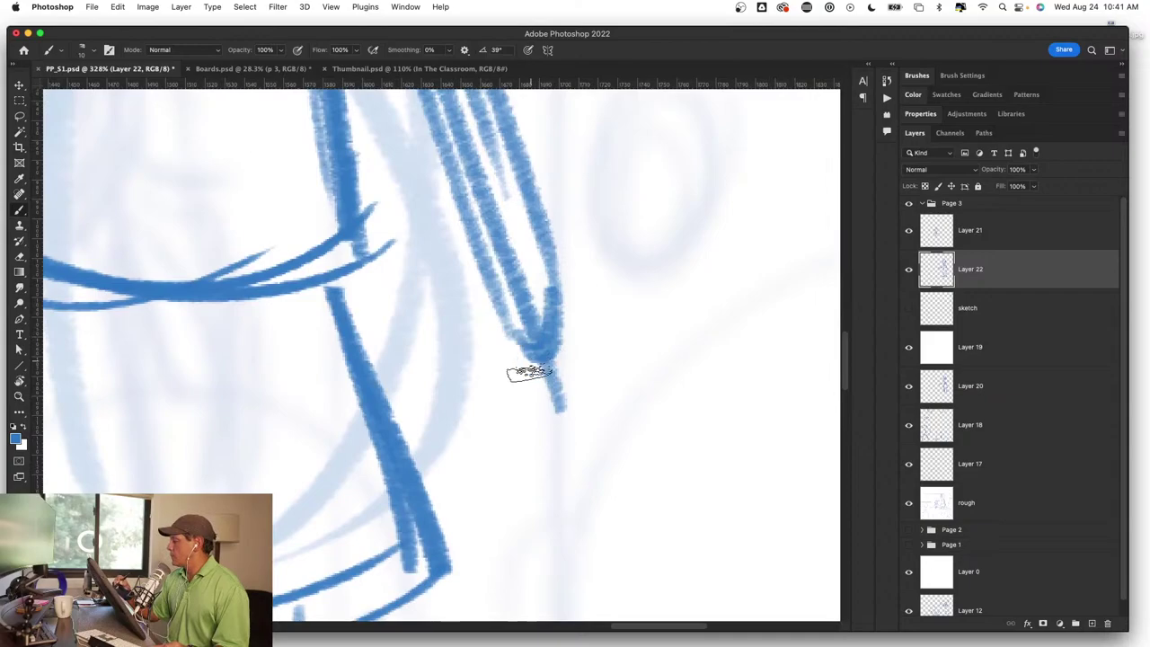
mouse_move(523, 352)
mouse_down()
mouse_move(490, 474)
mouse_move(534, 433)
mouse_up()
mouse_move(467, 491)
mouse_down()
mouse_move(537, 429)
mouse_move(508, 541)
mouse_move(605, 446)
mouse_move(566, 339)
mouse_move(593, 508)
mouse_up()
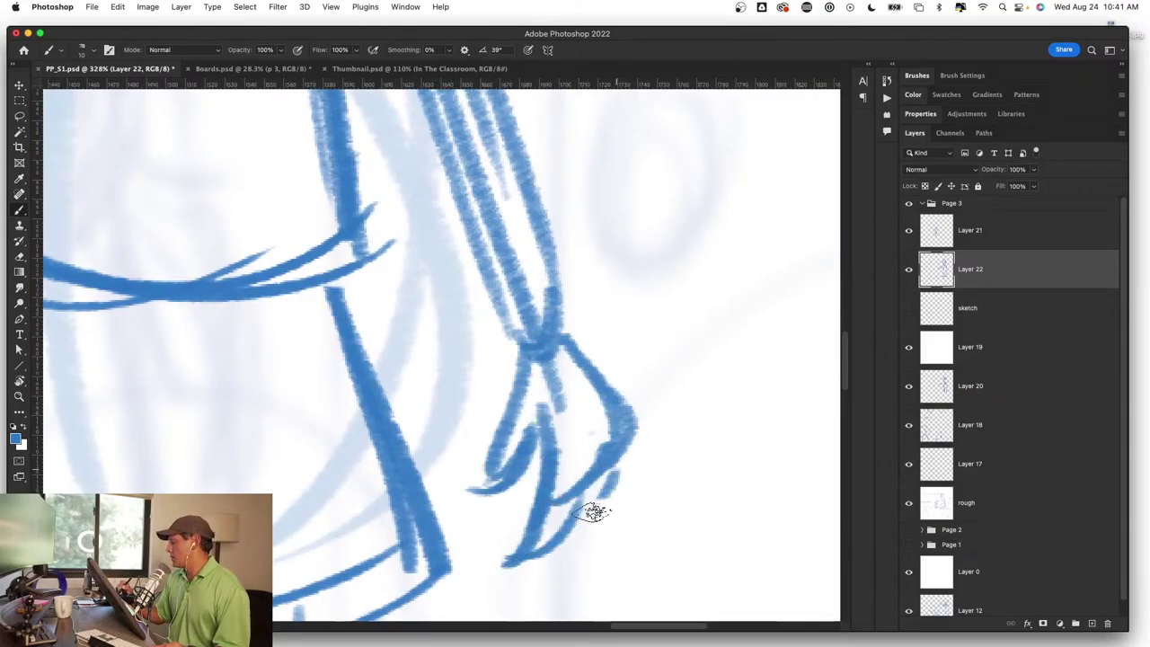
drag(629, 438, 560, 512)
mouse_move(512, 480)
mouse_down()
mouse_move(565, 509)
mouse_move(519, 519)
mouse_move(572, 511)
mouse_move(587, 398)
mouse_move(564, 339)
mouse_move(547, 352)
mouse_move(606, 346)
mouse_move(638, 207)
mouse_up()
Step: Thicken the long hair strand and add strokes along the waistline
key(z)
key(b)
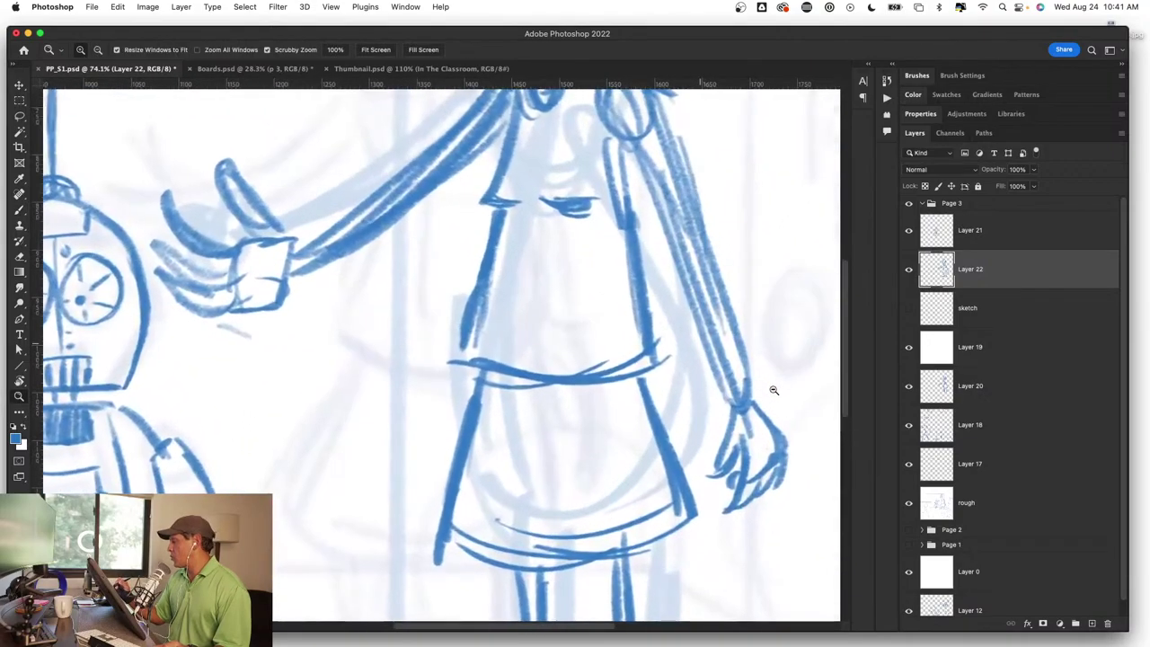
mouse_move(629, 125)
mouse_down()
mouse_move(615, 242)
mouse_move(652, 359)
mouse_move(454, 348)
mouse_up()
mouse_move(553, 399)
mouse_down()
mouse_move(684, 379)
mouse_move(680, 390)
mouse_move(459, 368)
mouse_move(599, 438)
mouse_move(602, 425)
mouse_up()
key(z)
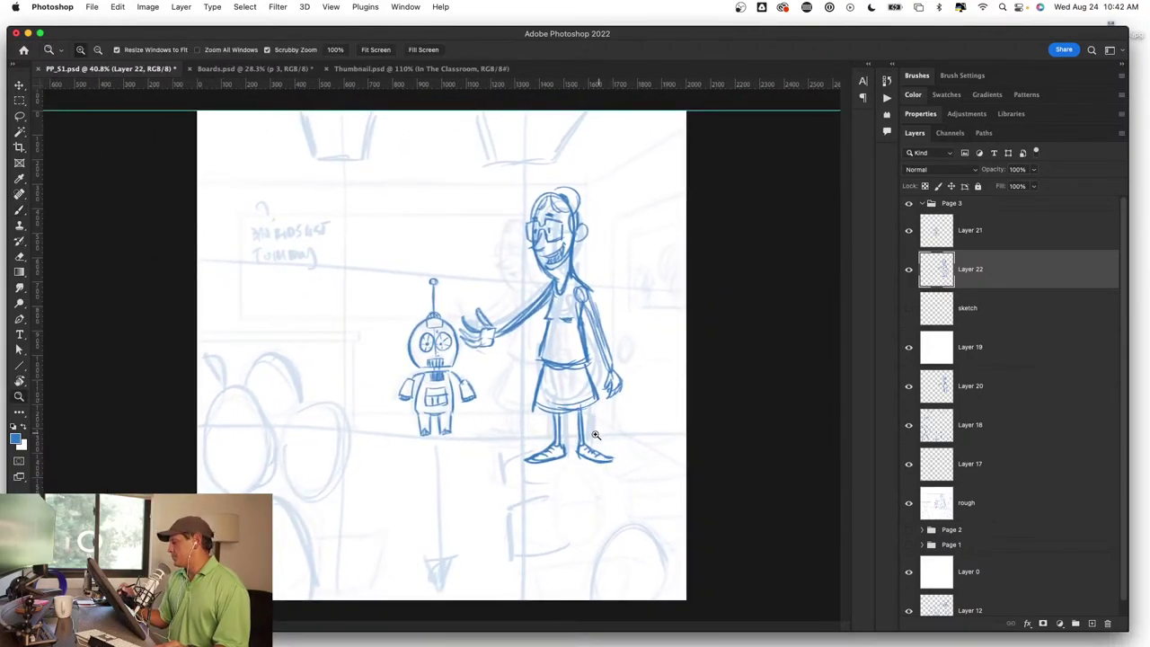
Step: Reposition the teacher drawing and erase her outstretched arm and cup-holding hand
mouse_move(611, 440)
mouse_down()
mouse_move(572, 401)
mouse_move(567, 352)
mouse_move(580, 363)
mouse_up()
key(v)
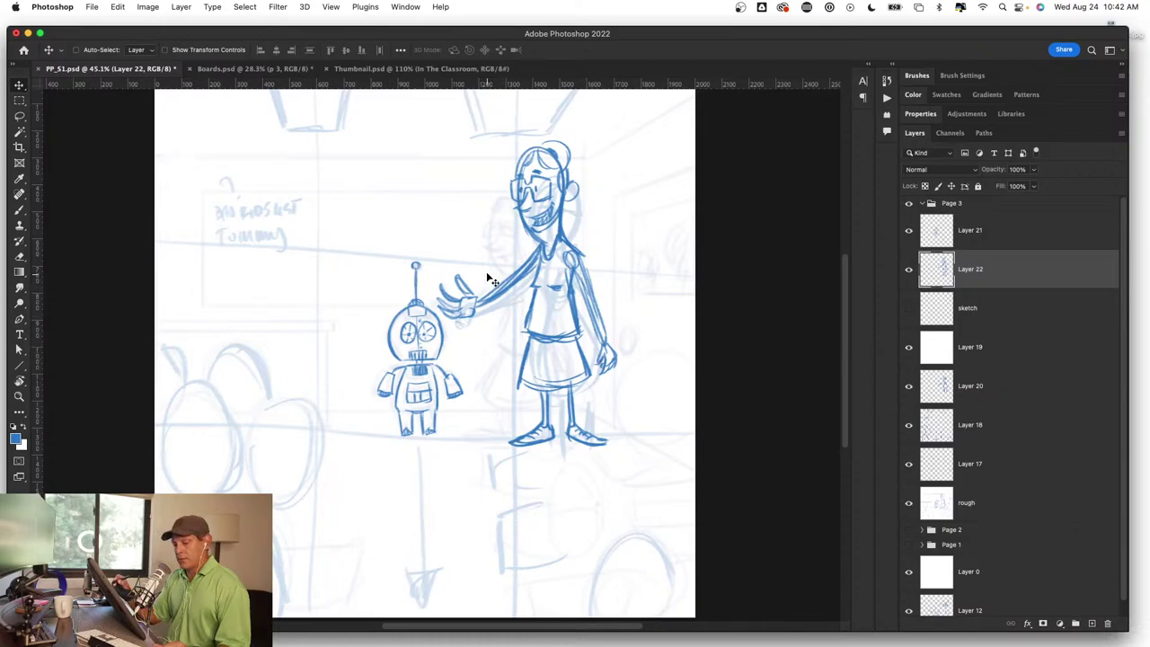
scroll(487, 279, up, 5)
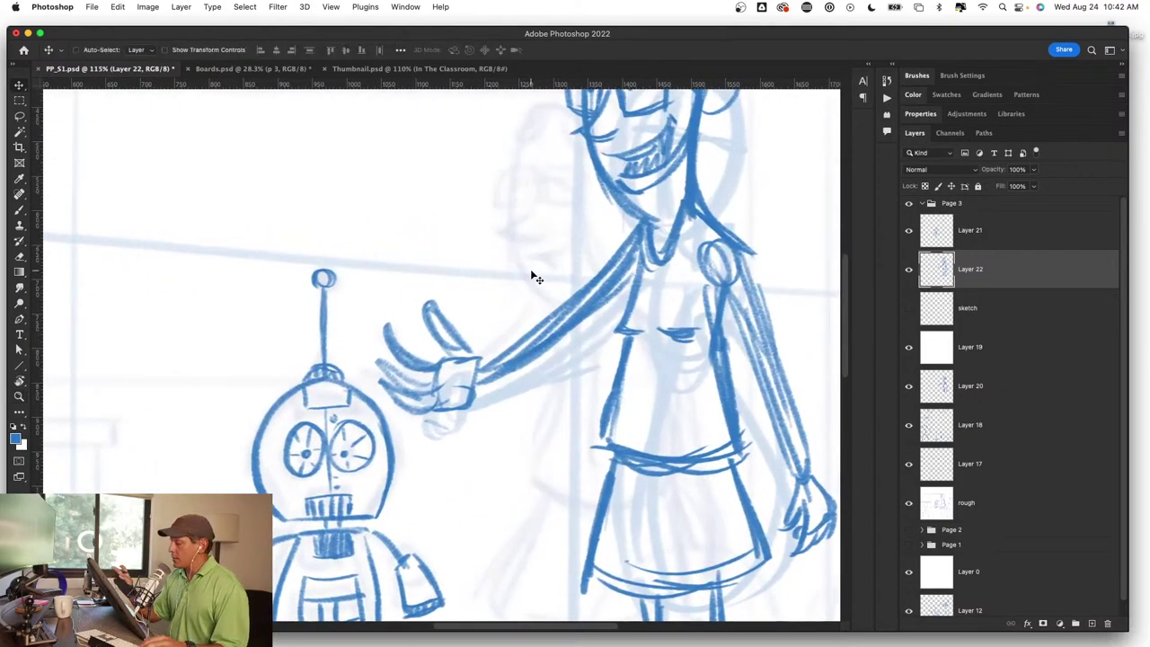
key(e)
mouse_move(410, 311)
mouse_down()
mouse_move(392, 354)
mouse_move(531, 369)
mouse_move(619, 239)
mouse_up()
Step: Nudge the teacher drawing down slightly and draw a rounded collar loop at the neckline
key(v)
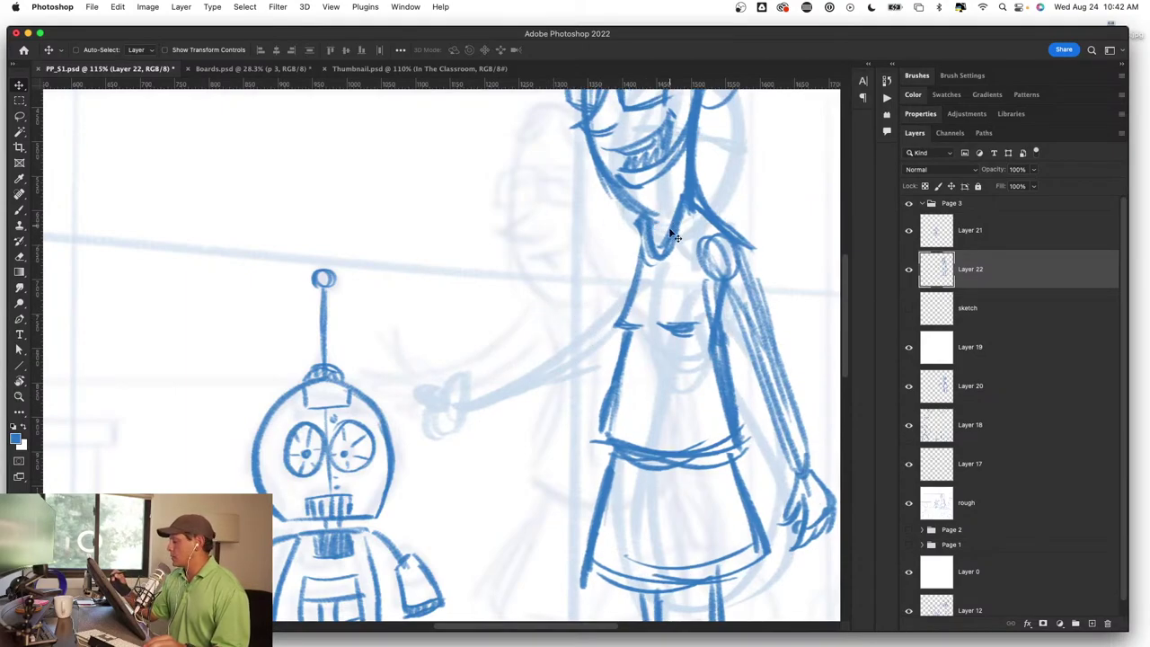
key(shift+Down)
key(b)
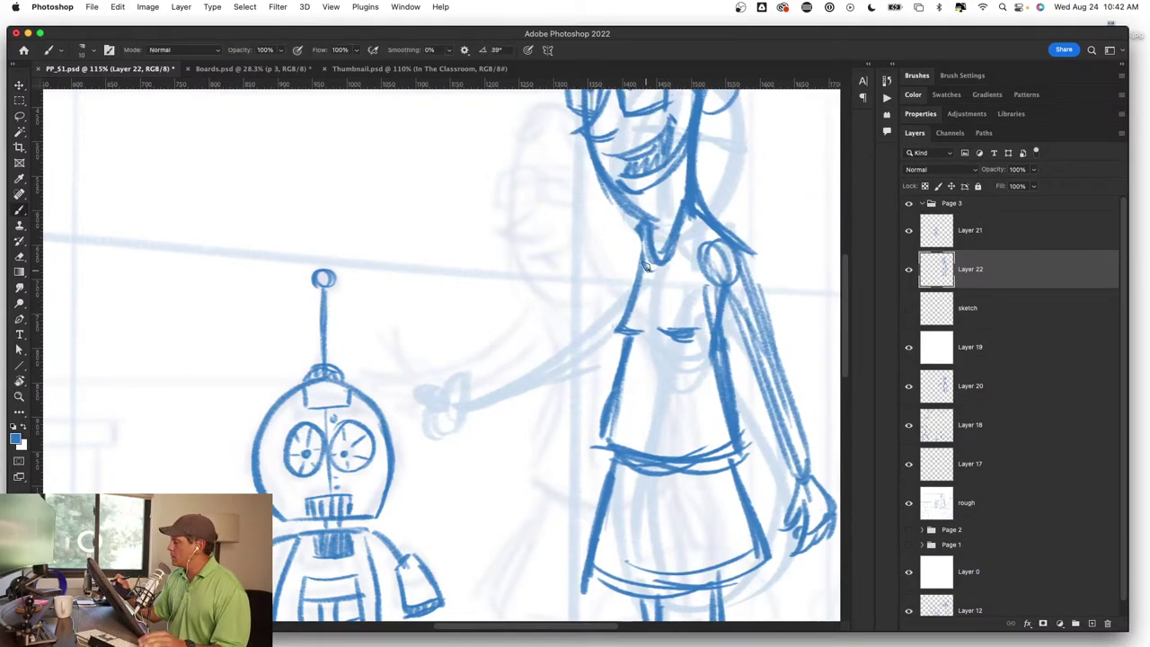
mouse_move(640, 222)
mouse_down()
mouse_move(621, 249)
mouse_move(660, 227)
mouse_up()
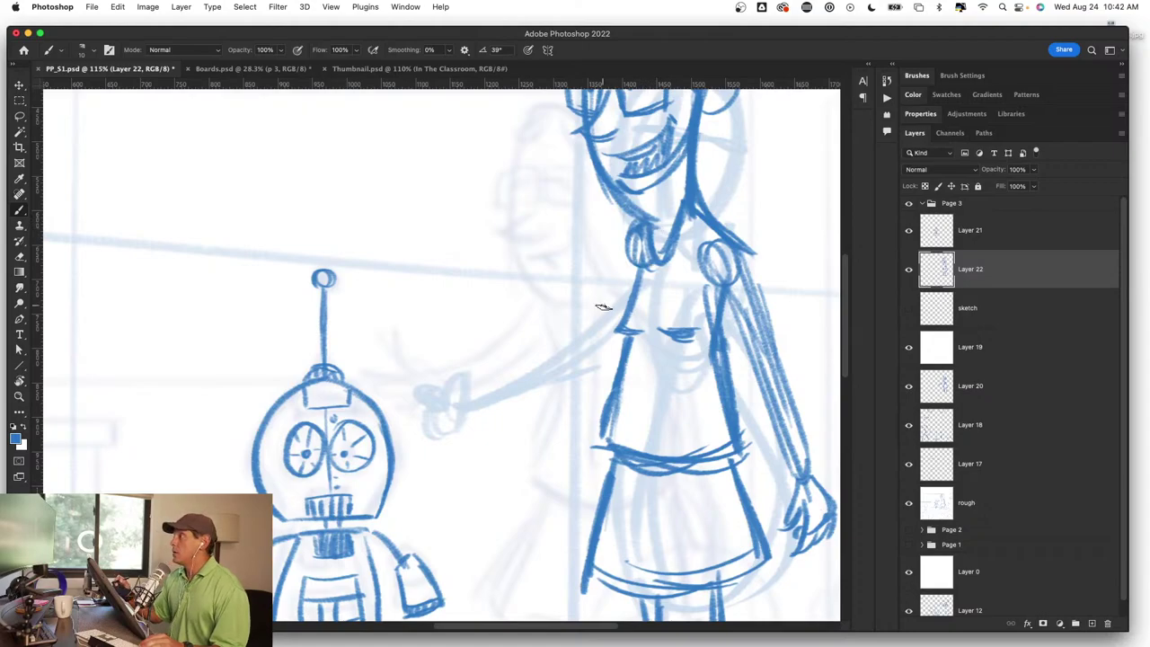
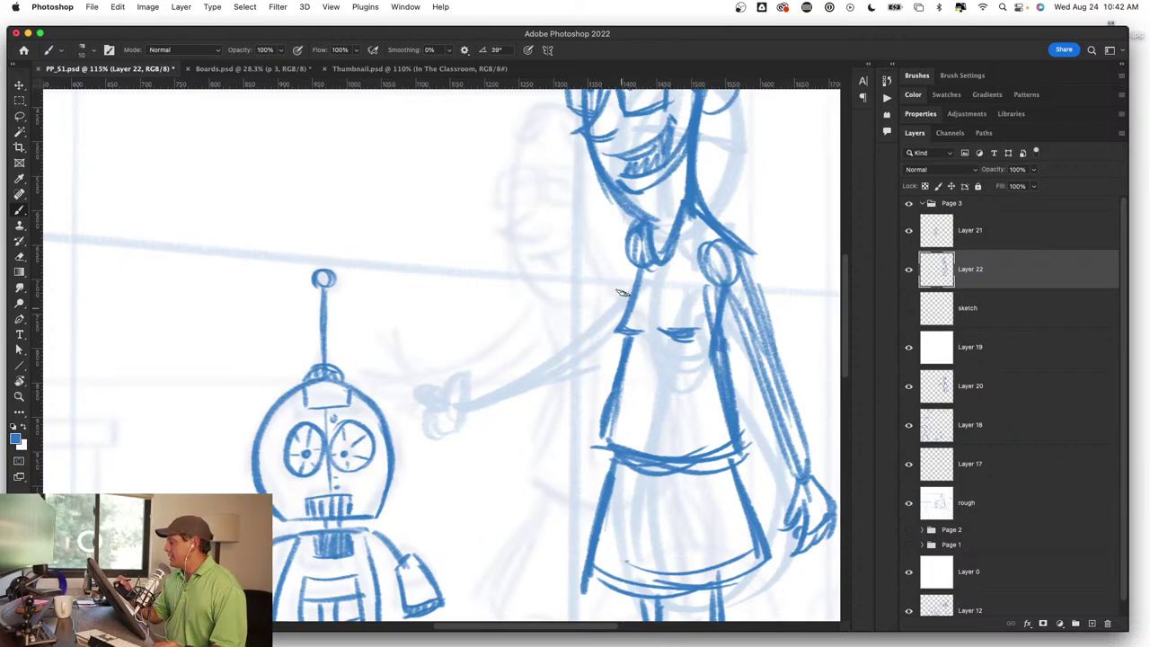
Step: Darken the teacher's left side, shoulder-to-arm line and torso outline
mouse_move(638, 231)
mouse_down()
mouse_move(552, 401)
mouse_move(588, 357)
mouse_up()
drag(614, 302, 573, 381)
drag(636, 272, 558, 395)
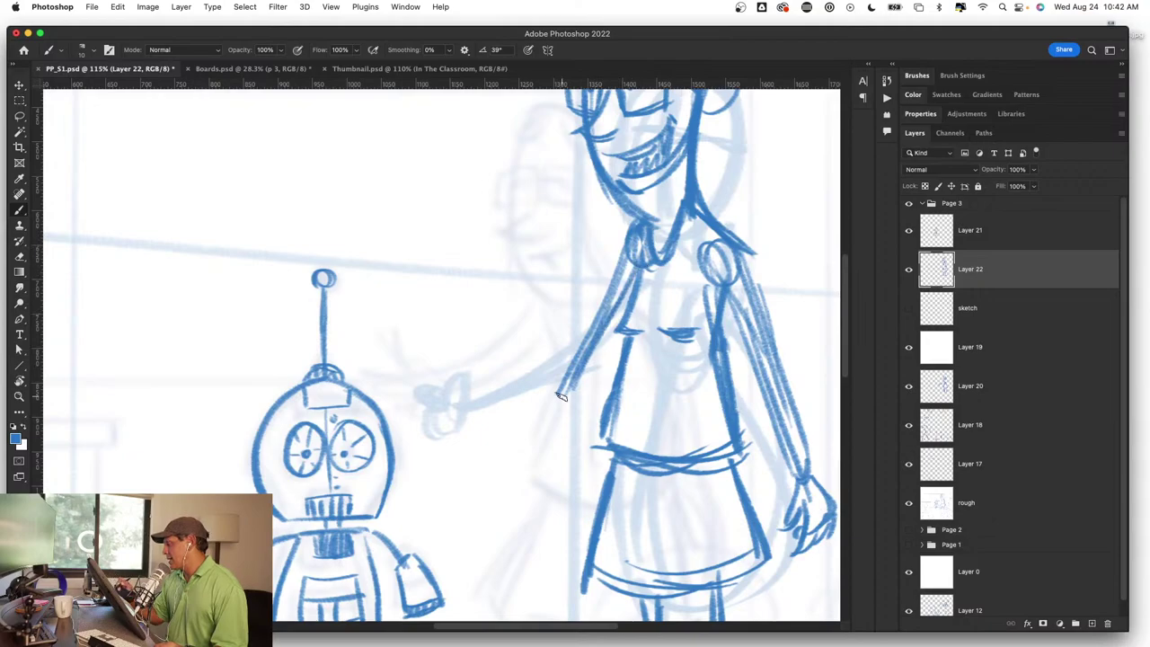
drag(634, 256, 607, 343)
drag(631, 296, 611, 334)
Step: Ink the waistband and dress side, extend the arm toward the robot, and sketch a round hand
drag(614, 334, 655, 340)
mouse_move(616, 340)
mouse_down()
mouse_move(599, 454)
mouse_move(734, 457)
mouse_up()
drag(656, 462, 731, 440)
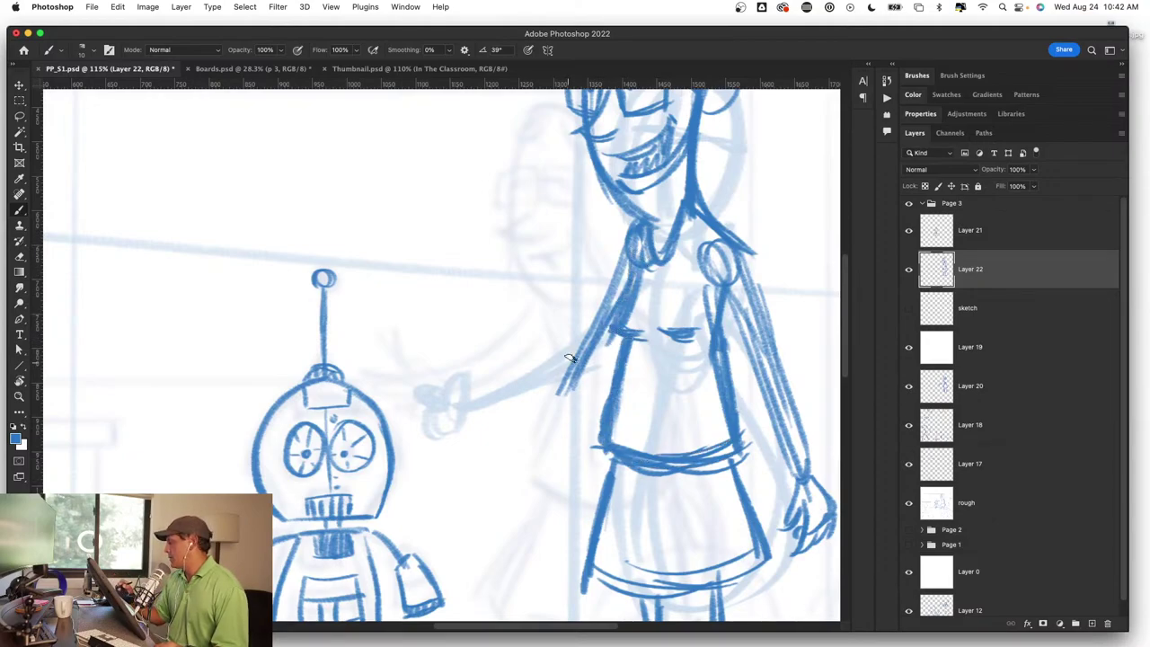
mouse_move(568, 365)
mouse_down()
mouse_move(456, 439)
mouse_move(575, 376)
mouse_move(632, 253)
mouse_move(588, 345)
mouse_up()
mouse_move(458, 434)
mouse_down()
mouse_move(440, 464)
mouse_move(460, 432)
mouse_move(419, 396)
mouse_move(440, 444)
mouse_move(377, 449)
mouse_move(437, 455)
mouse_move(395, 469)
mouse_move(447, 465)
mouse_up()
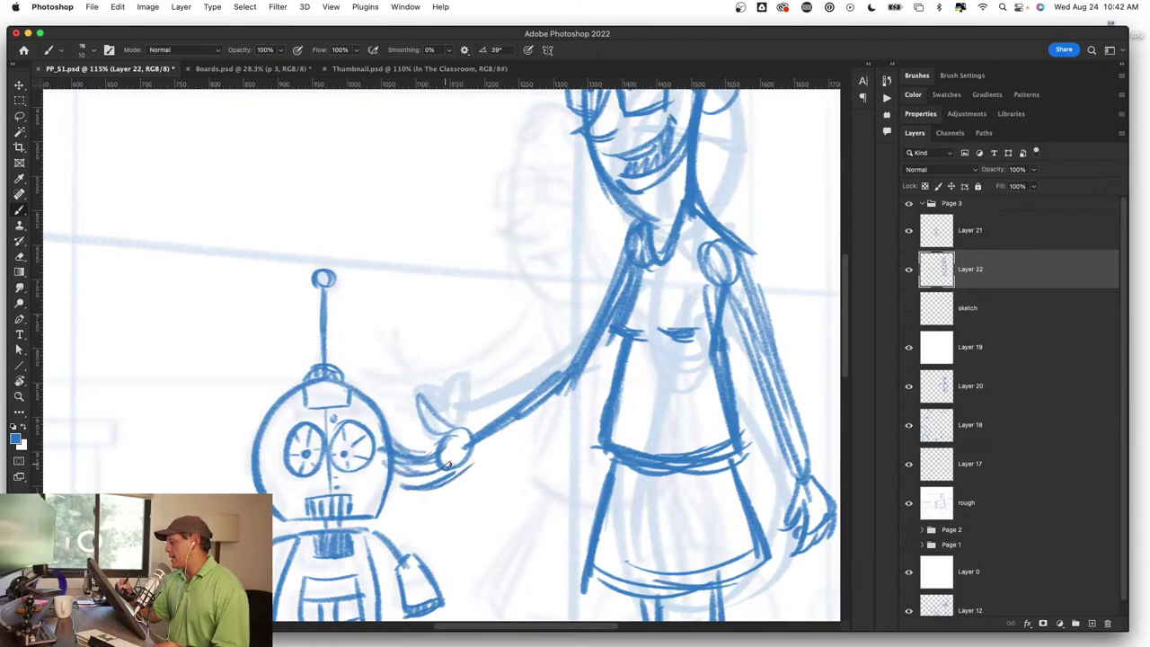
Step: Zoom in to add fingers and darker edges to the hand at her side, then zoom back out
key(z)
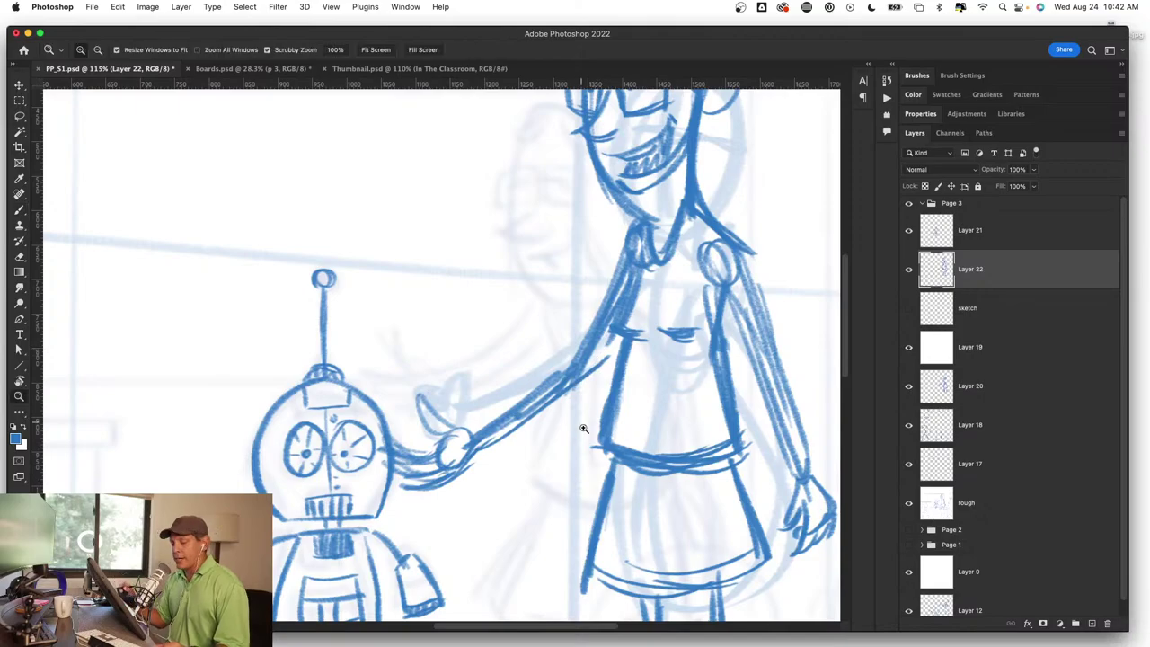
key(super+minus)
key(super+minus)
key(super+minus)
drag(562, 410, 604, 421)
drag(564, 268, 608, 315)
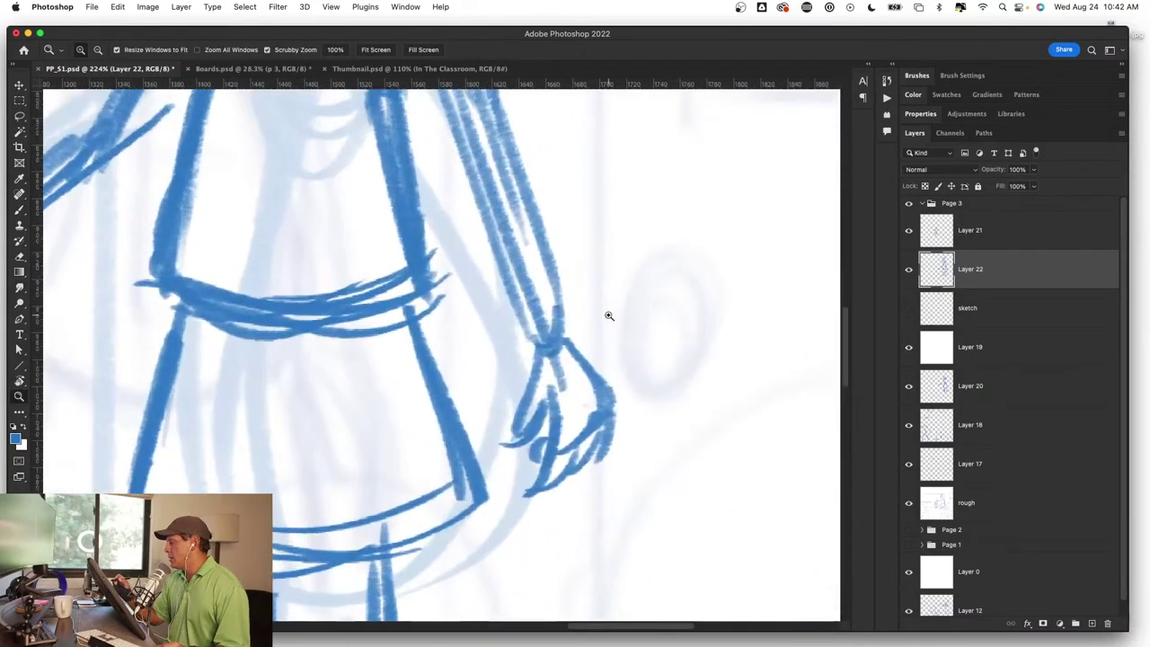
key(b)
mouse_move(536, 375)
mouse_down()
mouse_move(485, 446)
mouse_move(507, 453)
mouse_up()
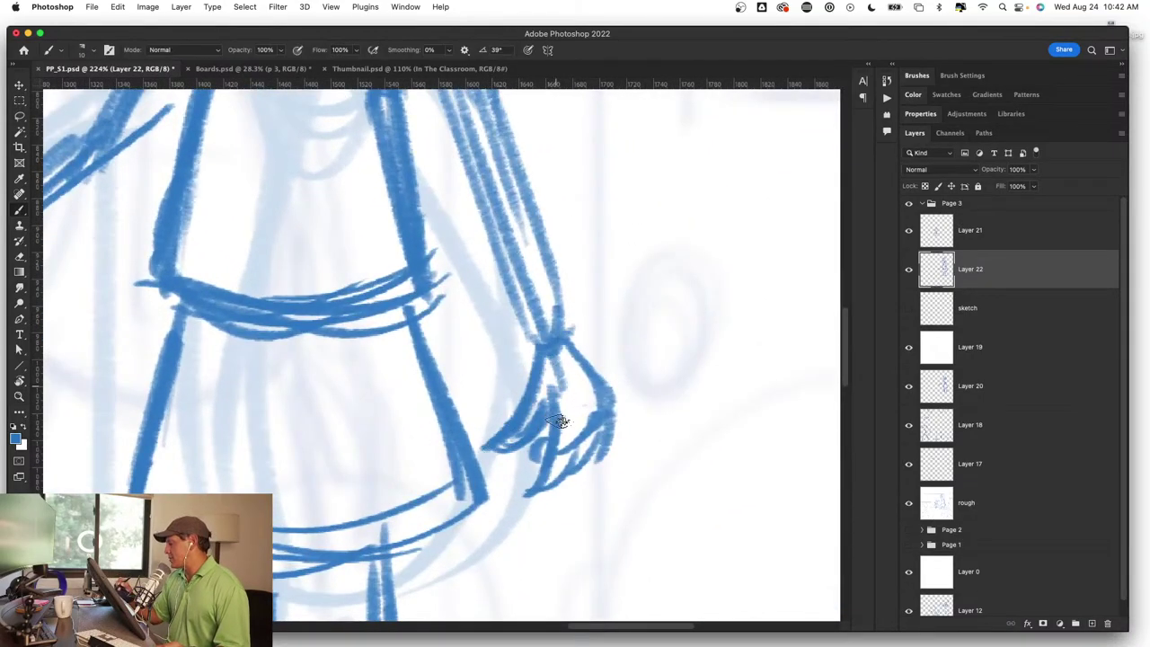
drag(564, 400, 505, 503)
mouse_move(485, 483)
mouse_down()
mouse_move(530, 496)
mouse_move(580, 471)
mouse_move(612, 422)
mouse_move(505, 462)
mouse_move(499, 485)
mouse_up()
key(z)
drag(628, 449, 576, 443)
key(b)
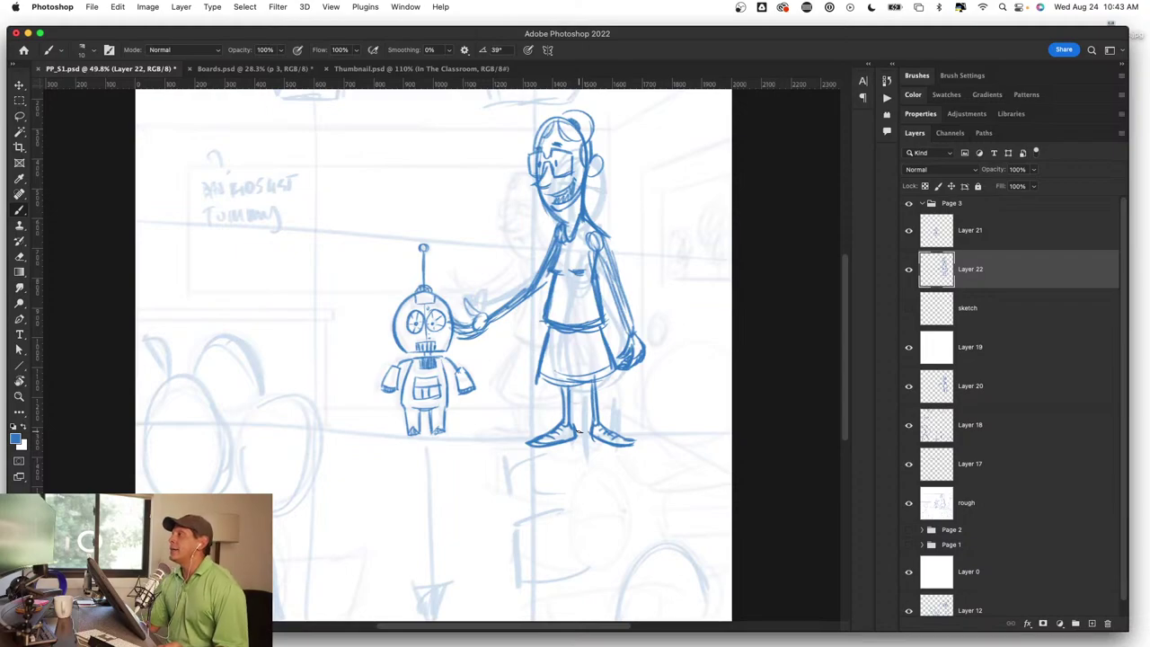
Step: Save the drawing, zoom in on the neck, and undo the old neck strokes
key(ctrl+s)
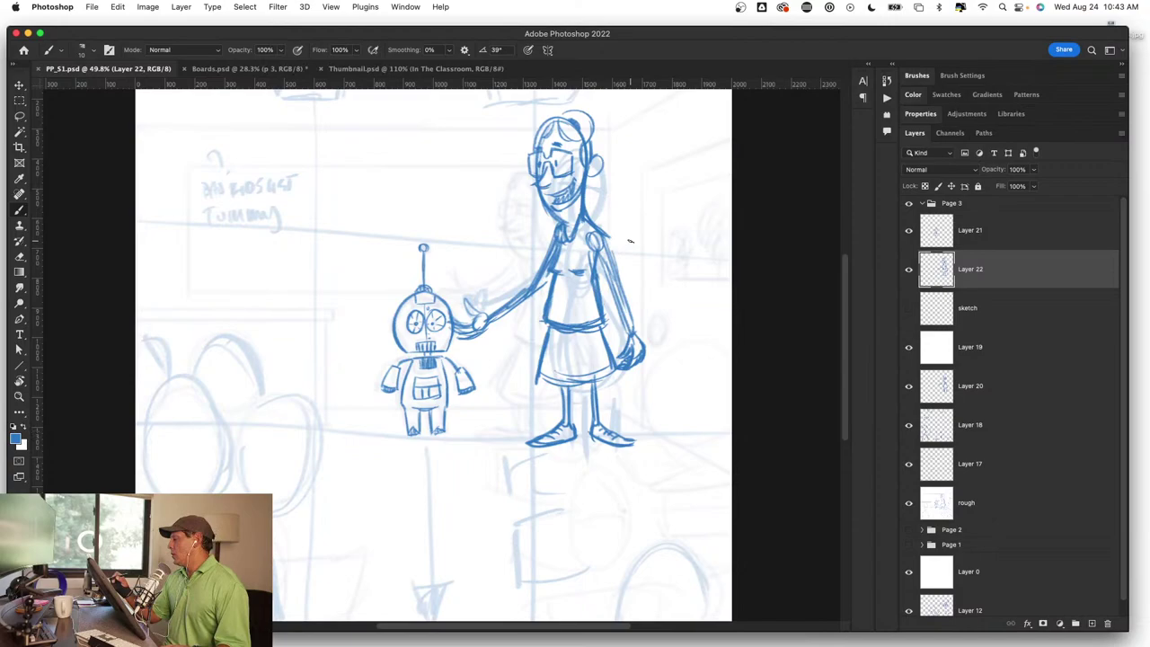
scroll(606, 207, up, 3)
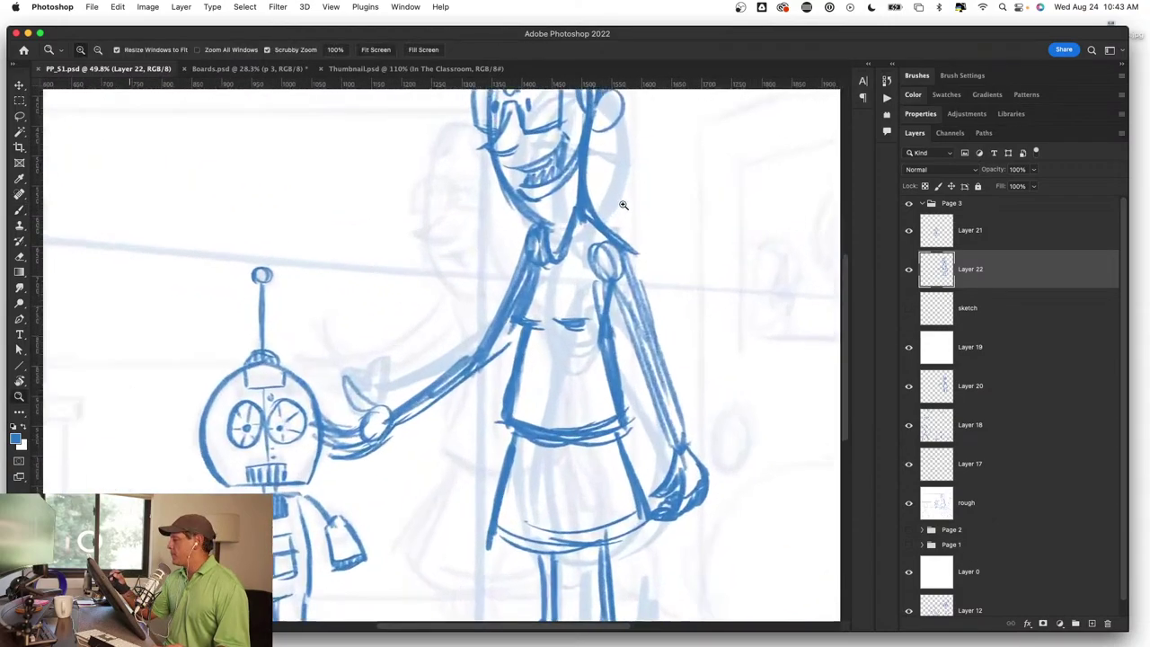
scroll(621, 206, up, 3)
key(ctrl+z)
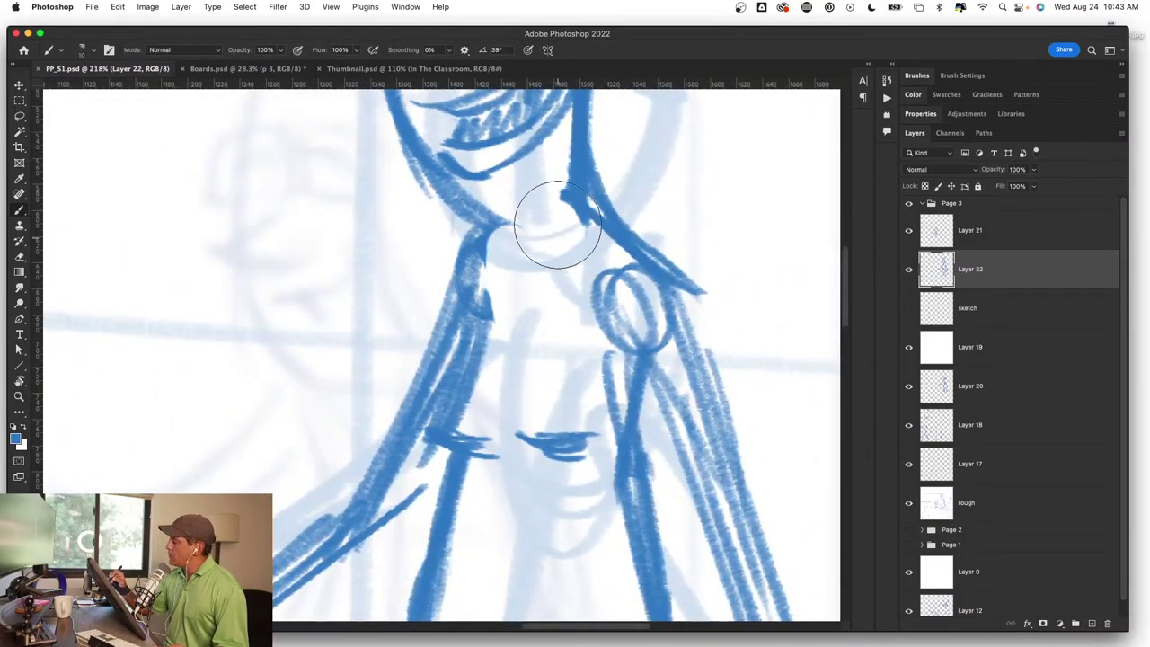
key(z)
key(b)
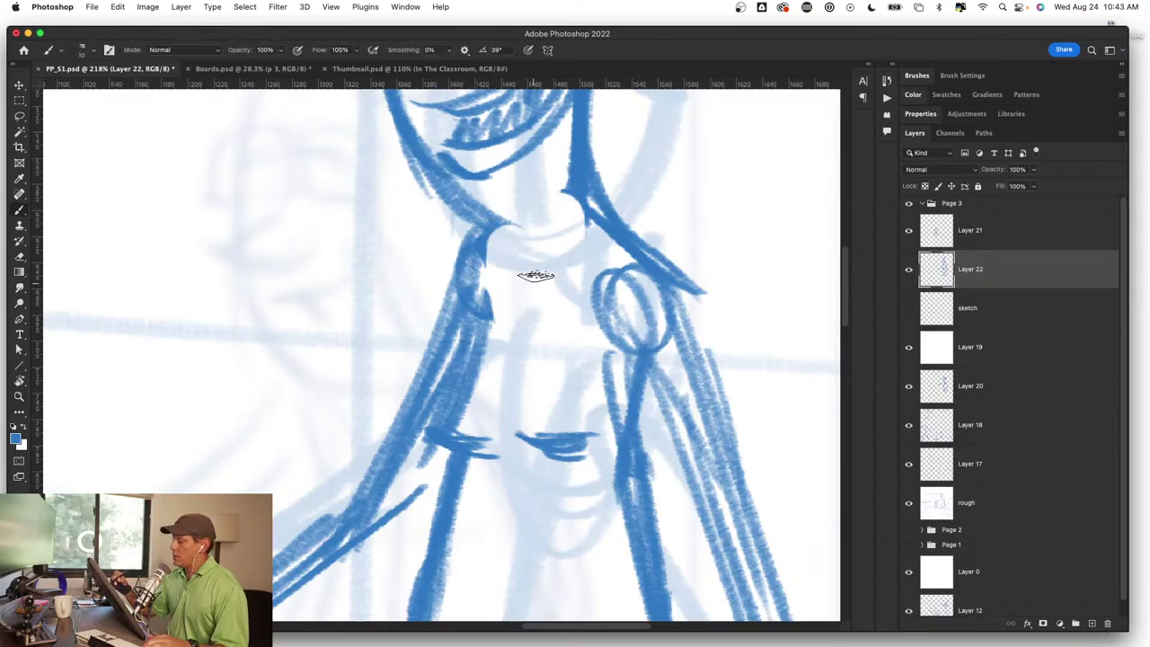
Step: Draw new neck strokes with a V-shaped neckline and a darker jawline
drag(500, 232, 516, 370)
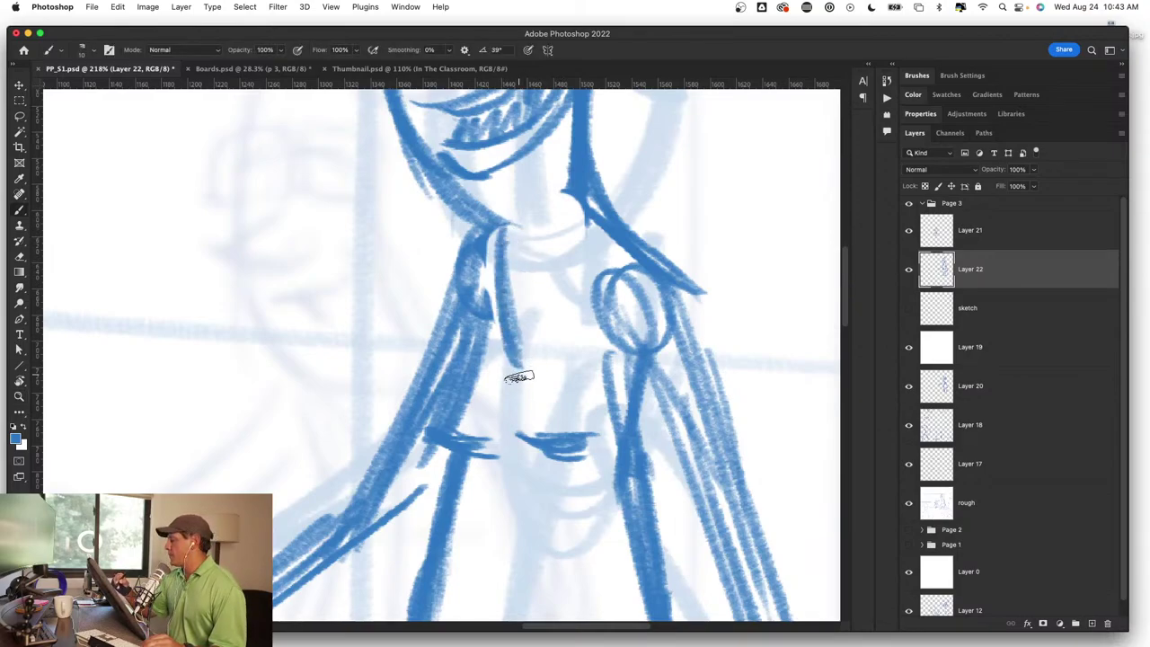
mouse_move(585, 214)
mouse_down()
mouse_move(519, 372)
mouse_move(564, 224)
mouse_up()
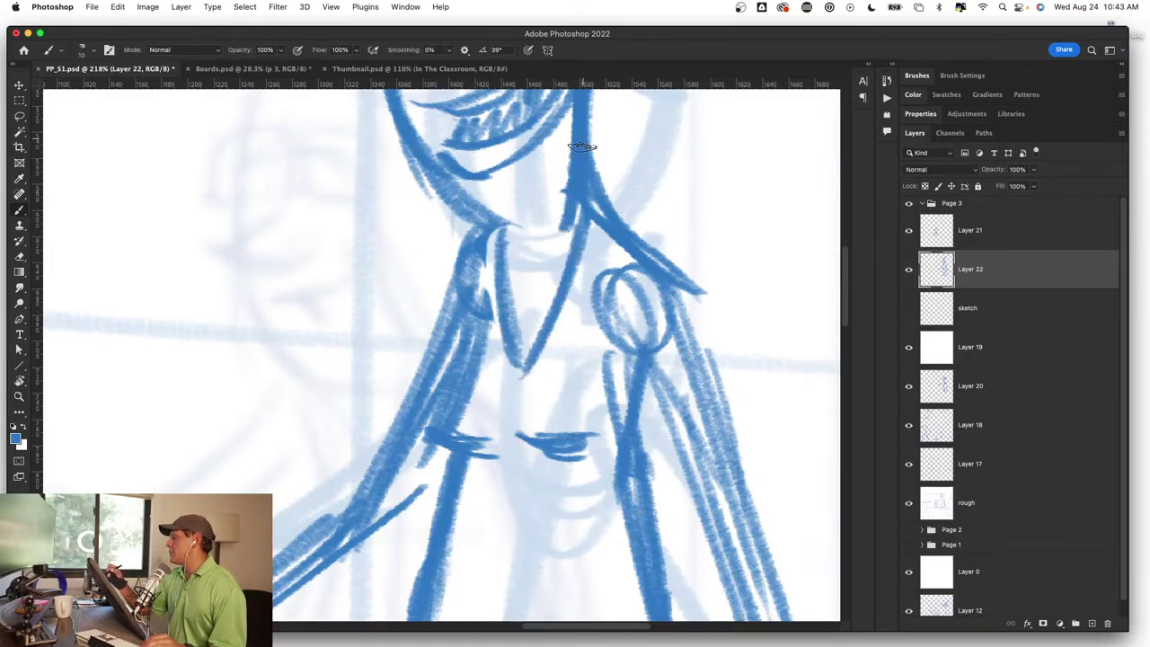
mouse_move(448, 183)
mouse_down()
mouse_move(510, 231)
mouse_move(476, 225)
mouse_move(402, 464)
mouse_up()
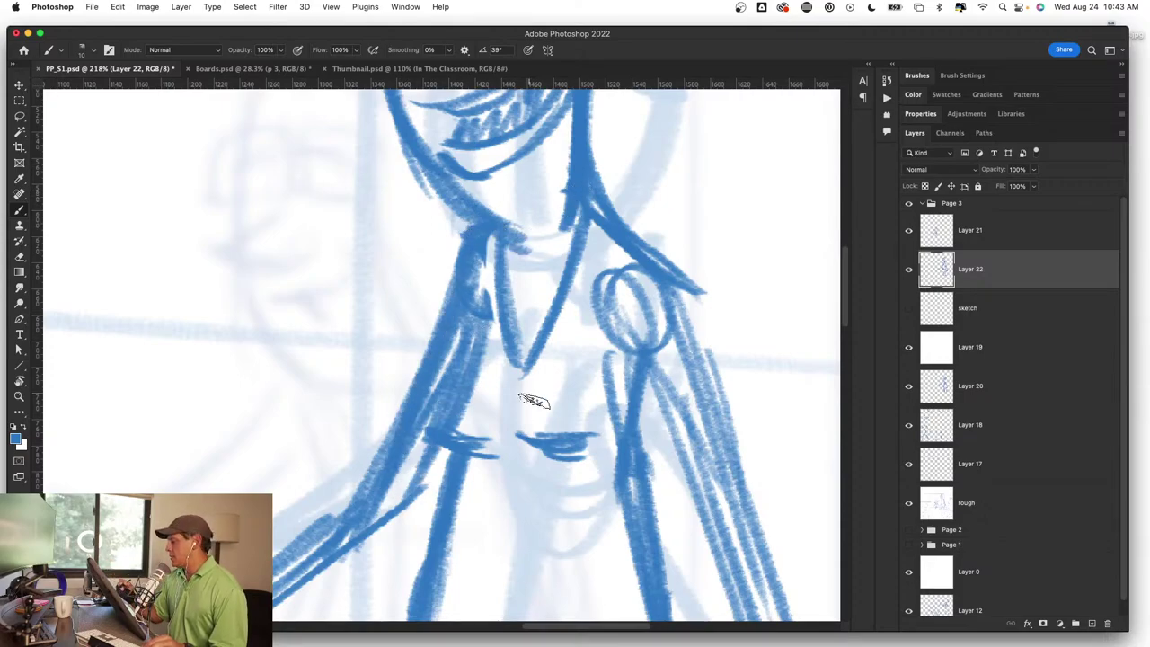
mouse_move(682, 521)
mouse_down()
mouse_move(626, 521)
mouse_move(542, 326)
mouse_move(599, 397)
mouse_up()
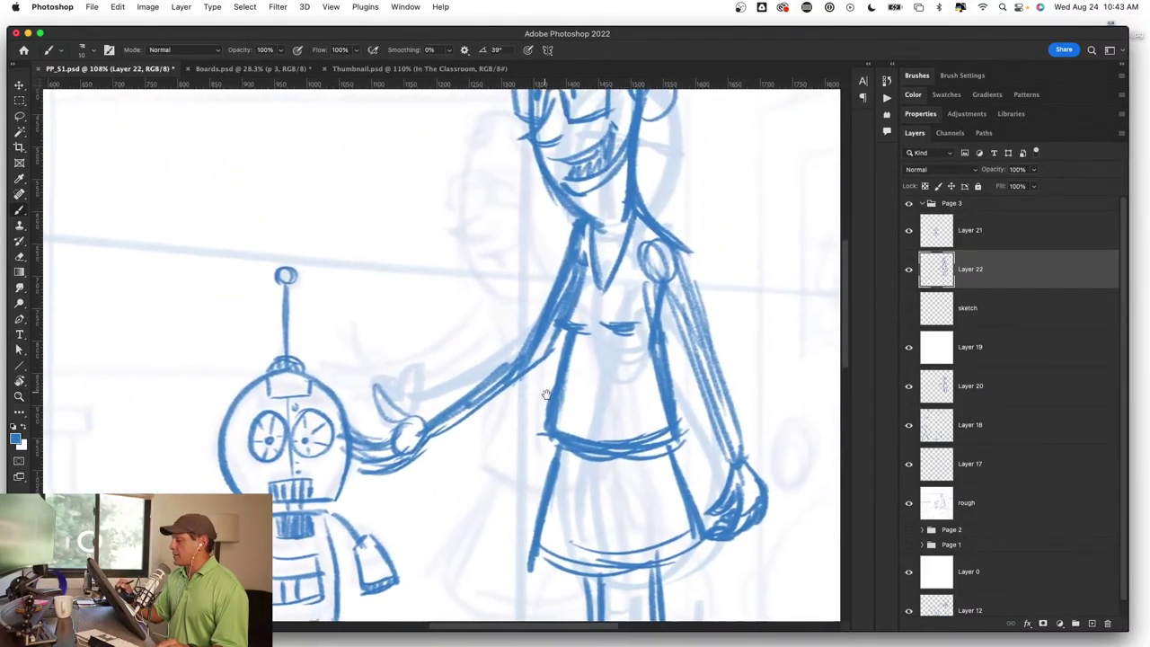
Step: Lasso the outstretched arm and hand and rotate them about -6.36° upward toward the robot
key(l)
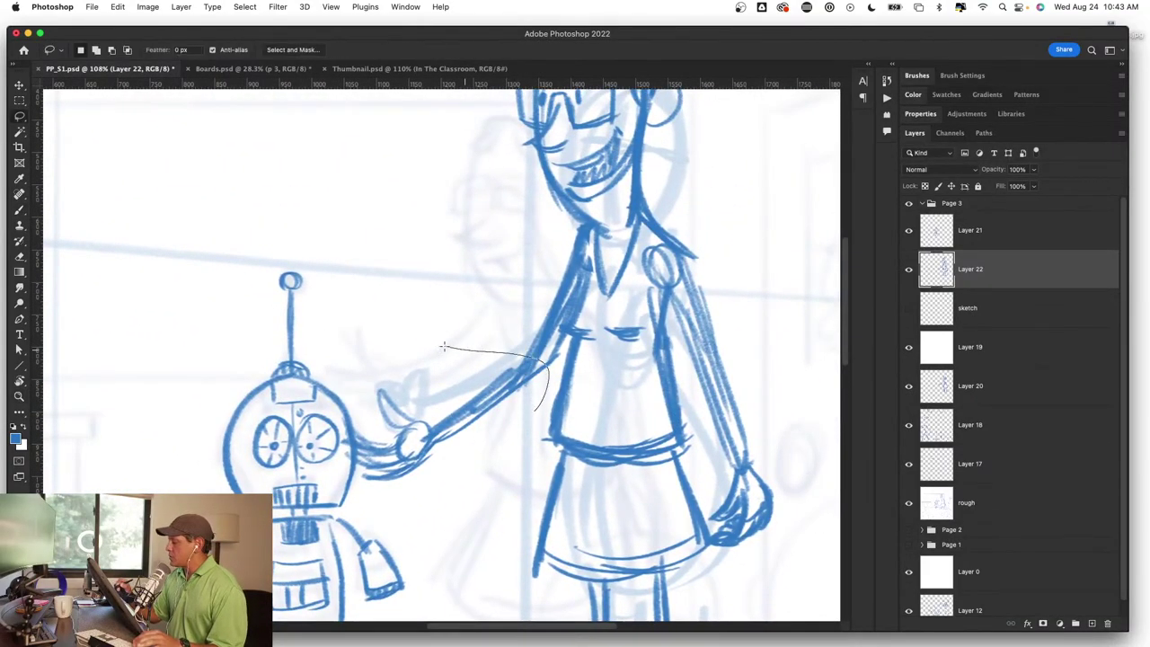
drag(443, 346, 352, 358)
key(v)
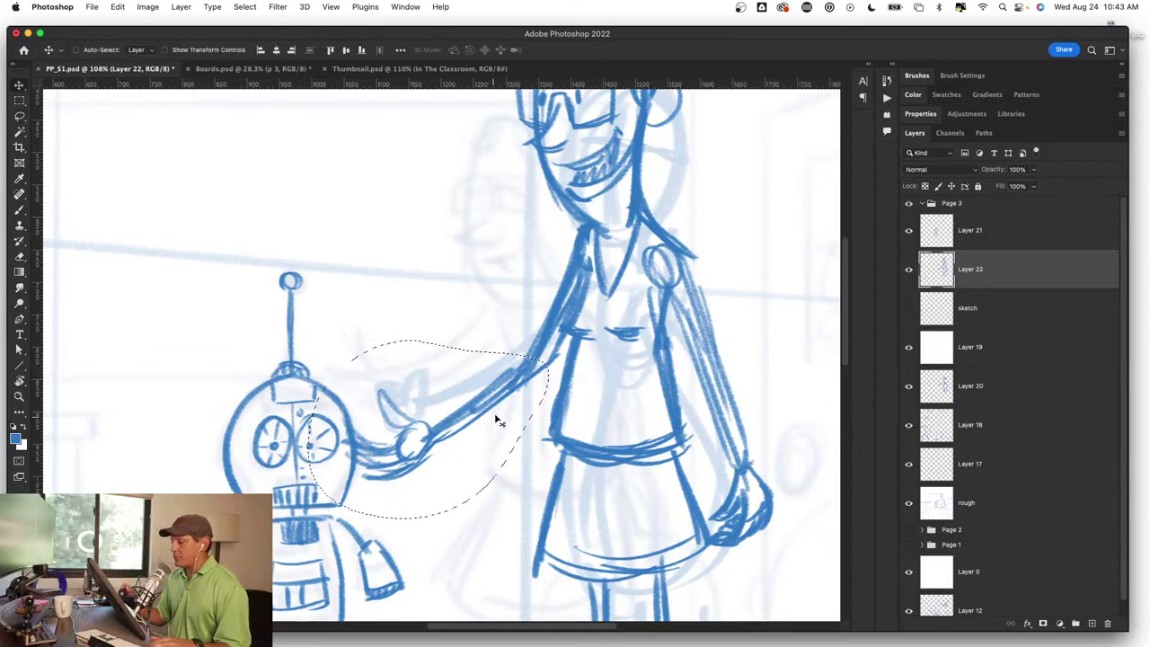
key(ctrl+t)
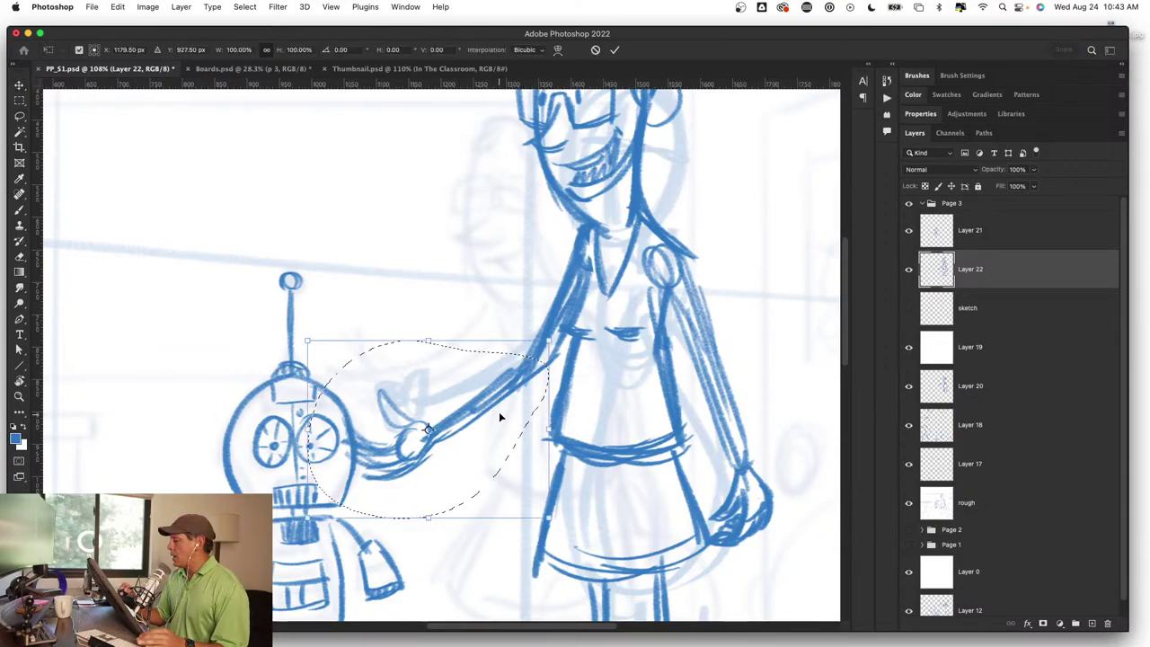
drag(428, 429, 500, 385)
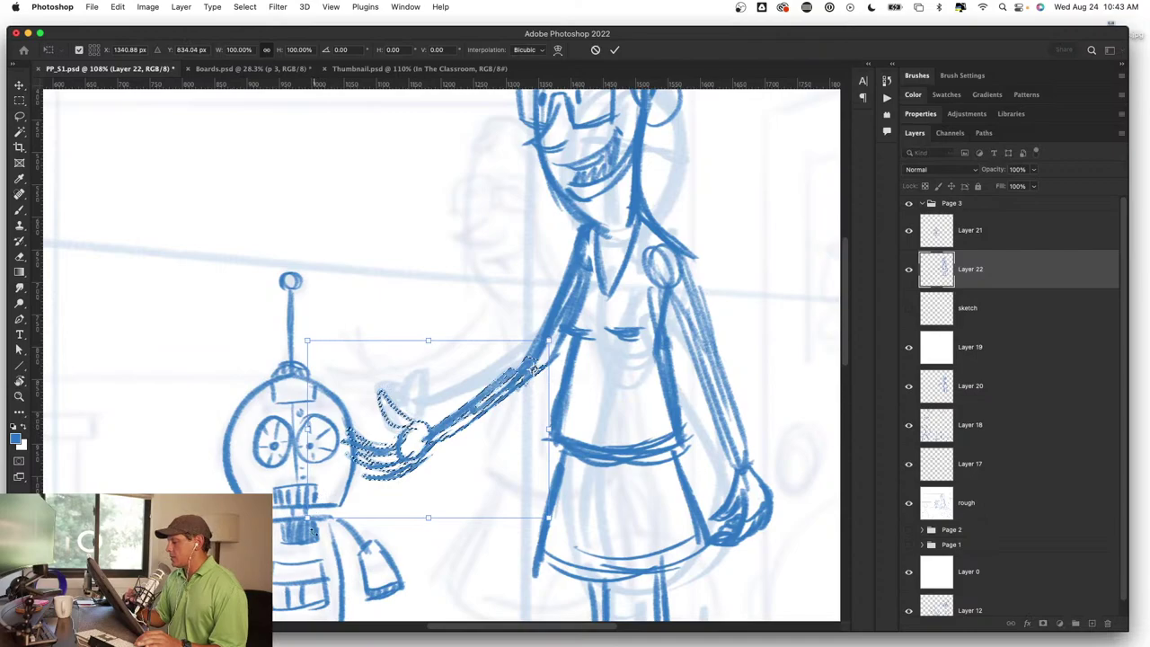
drag(312, 530, 483, 414)
key(Return)
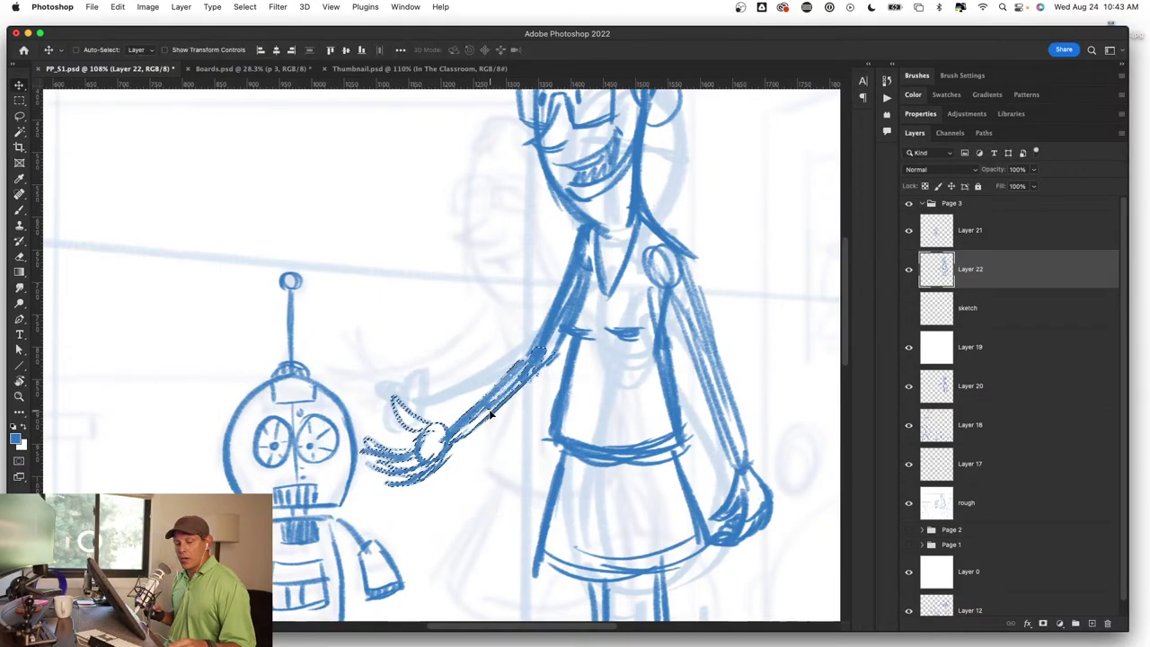
key(ctrl+d)
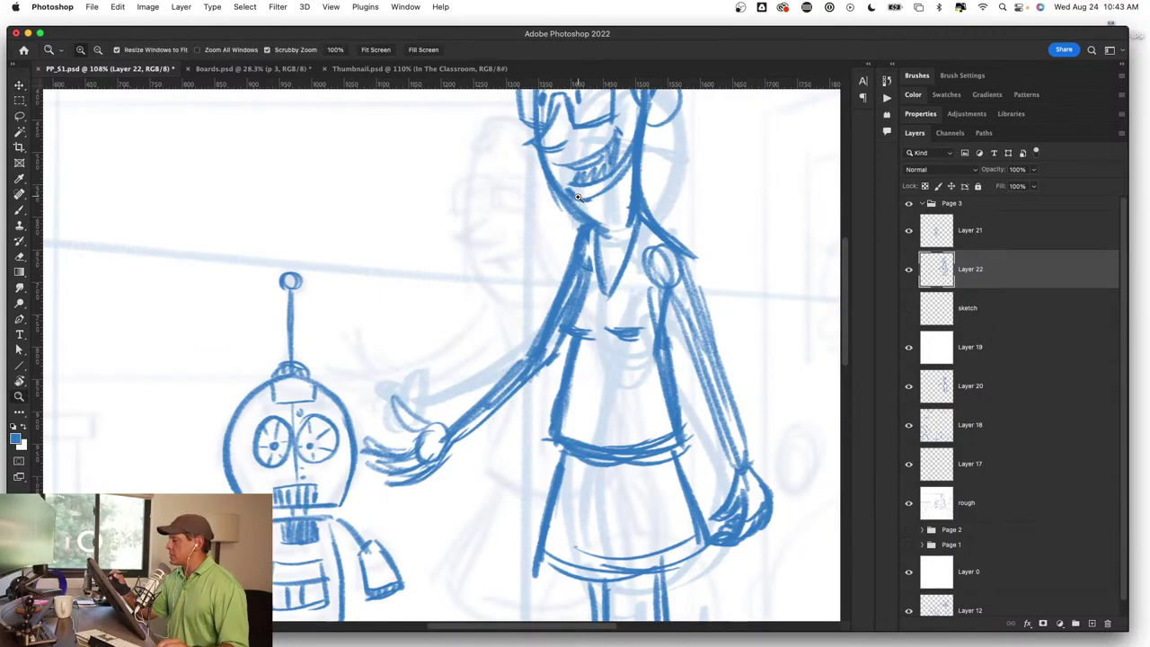
Step: With a much smaller brush, darken the left neck line down into the shoulder
scroll(592, 251, up, 5)
key(b)
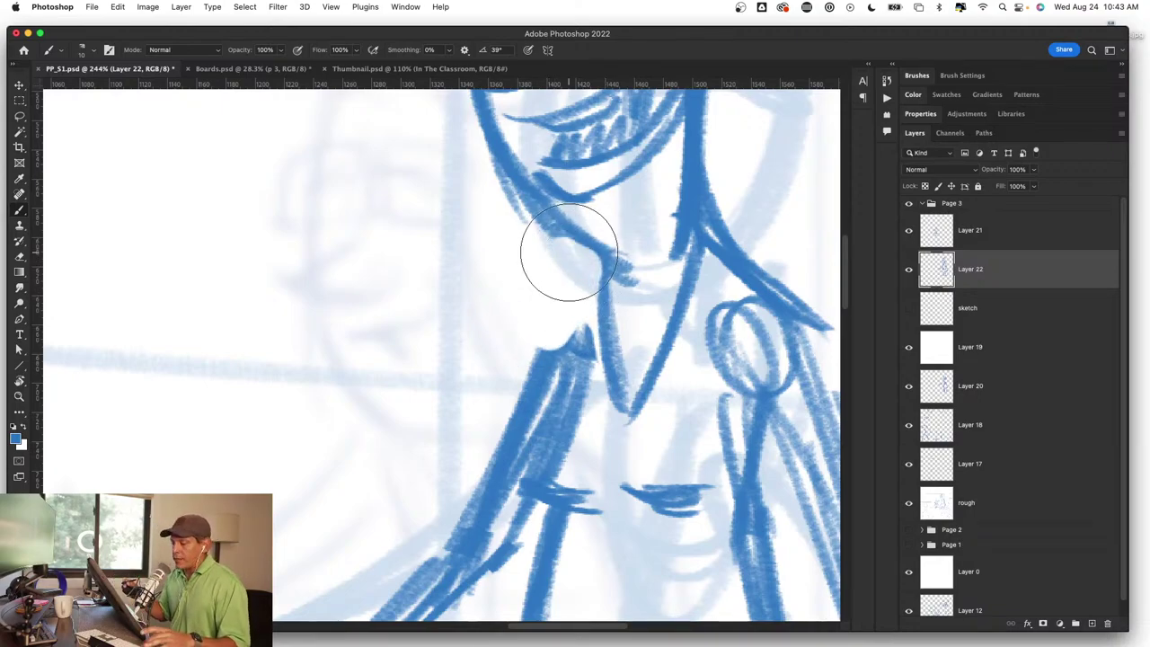
key(bracketleft)
key(bracketleft)
key(bracketleft)
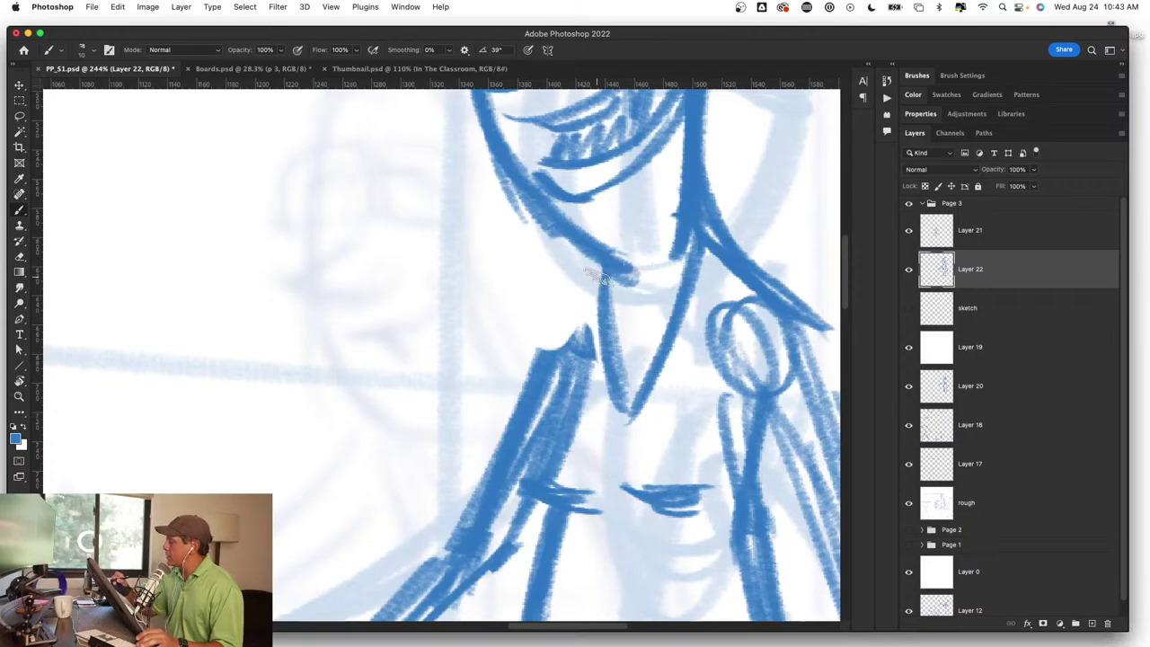
drag(620, 272, 534, 404)
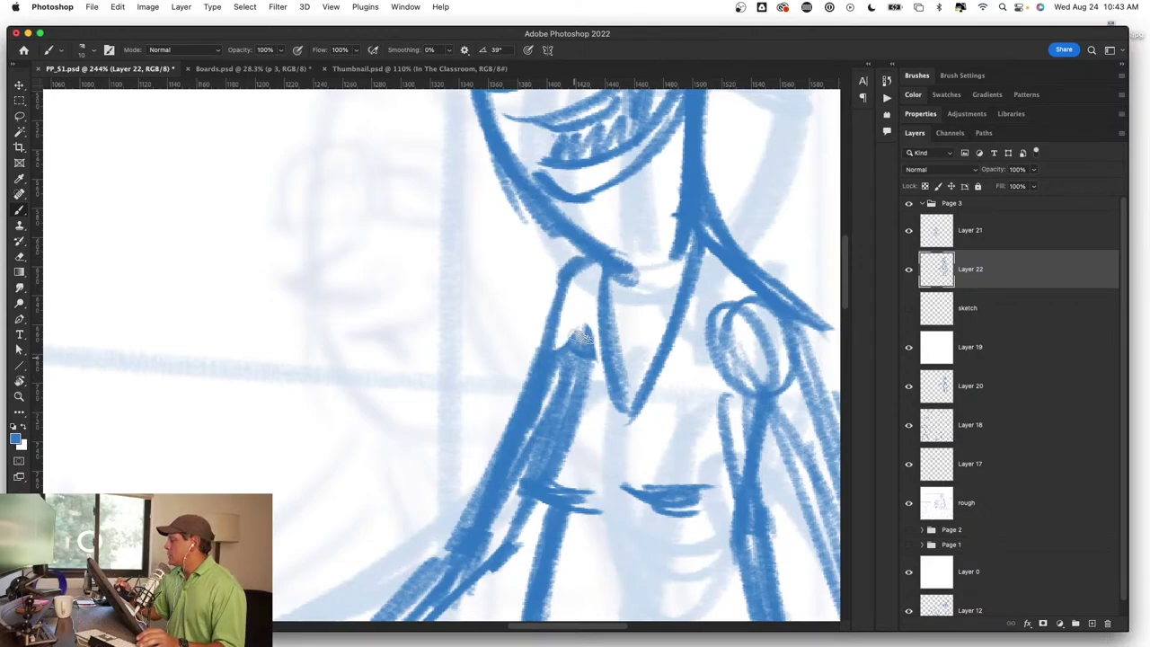
drag(582, 337, 544, 485)
Step: Zoom out and back in to check the neck, then open Spotlight search
alt+scroll(682, 493, down, 5)
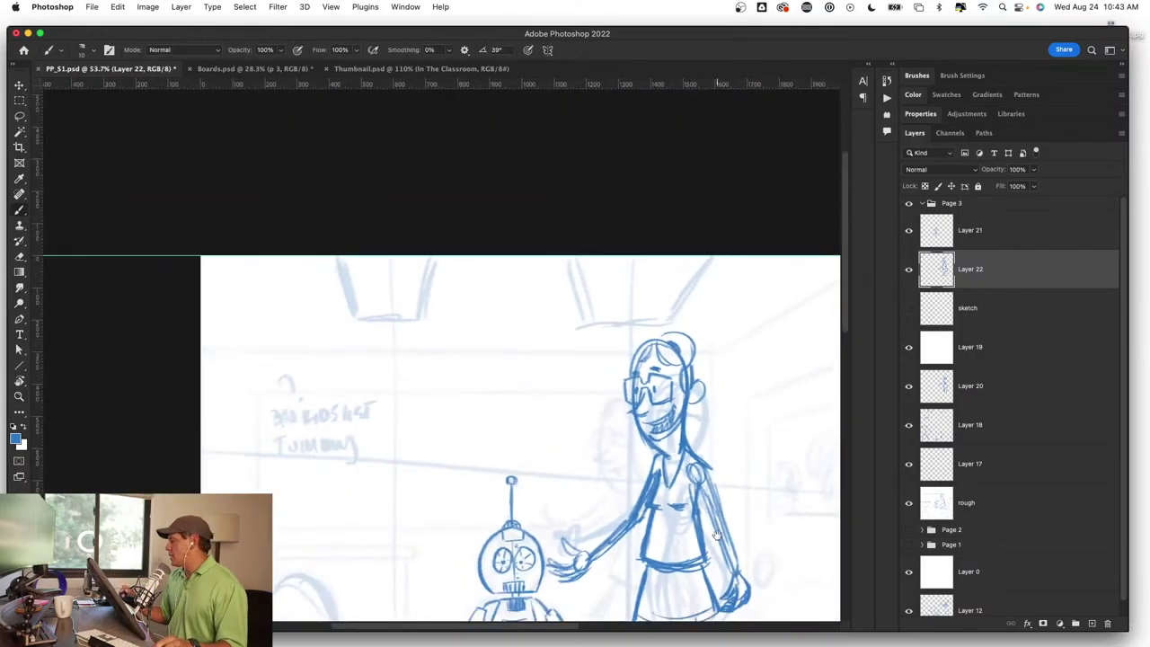
scroll(717, 536, down, 3)
scroll(643, 462, up, 5)
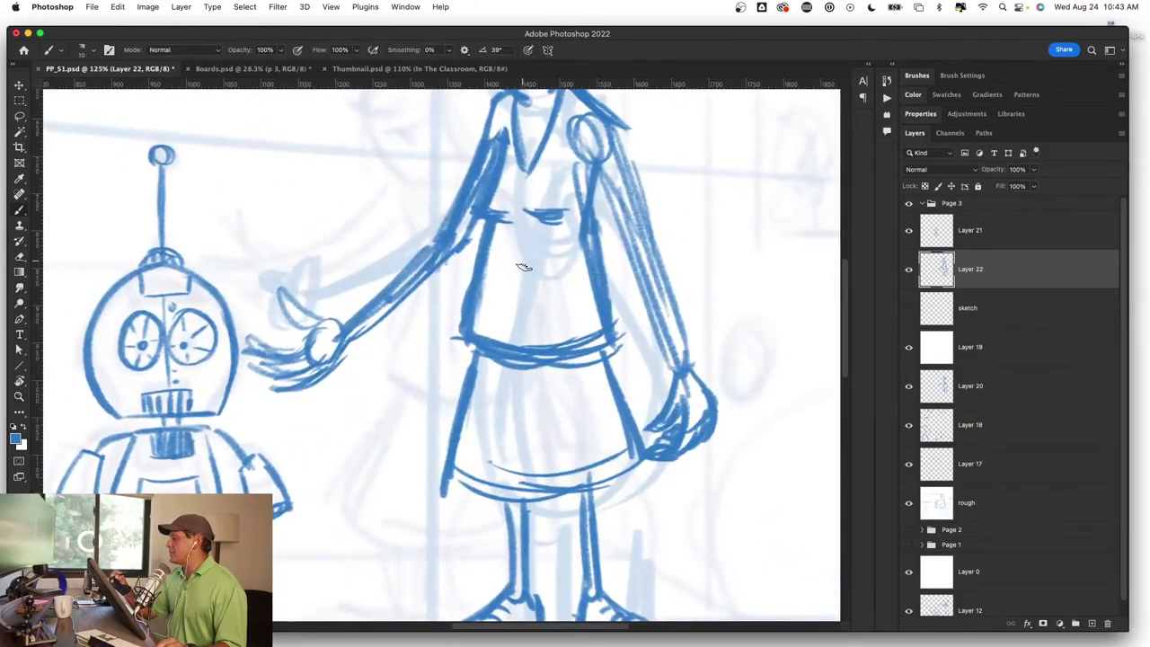
alt+scroll(524, 267, up, 2)
alt+scroll(585, 311, up, 2)
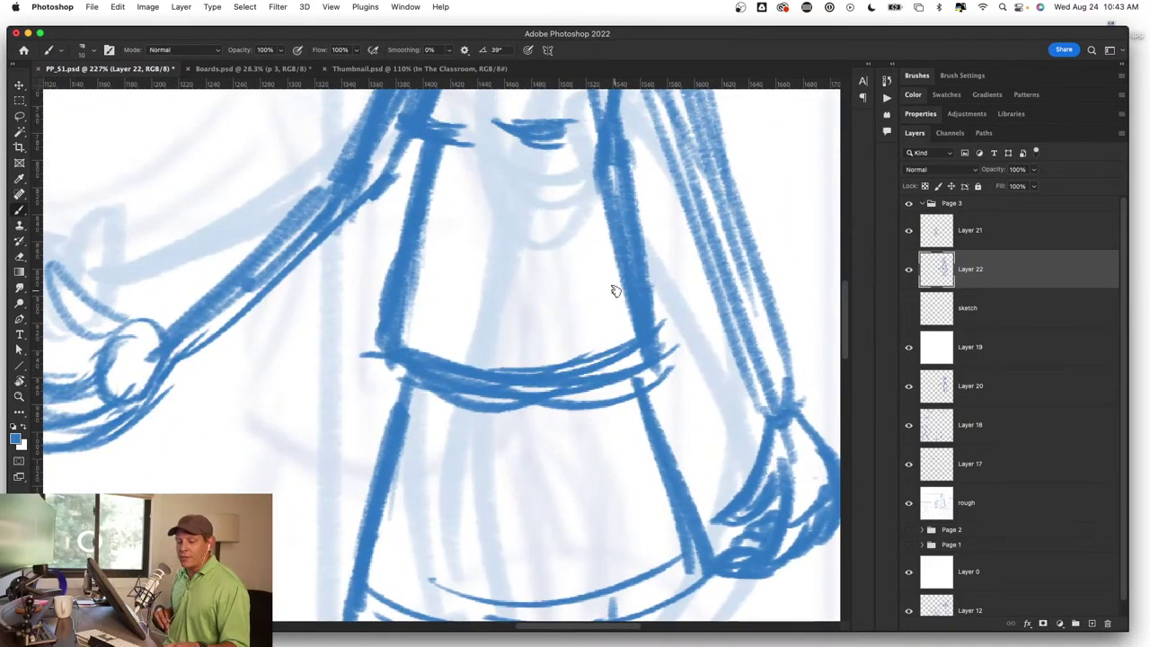
key(super+space)
text(sa)
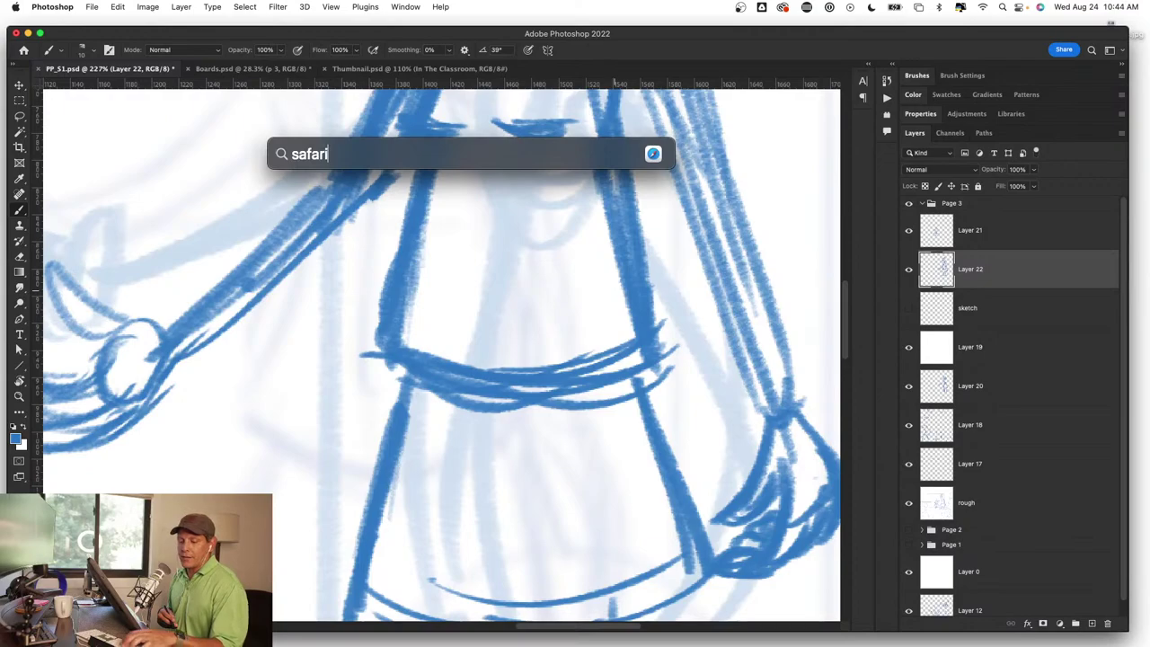
key(Return)
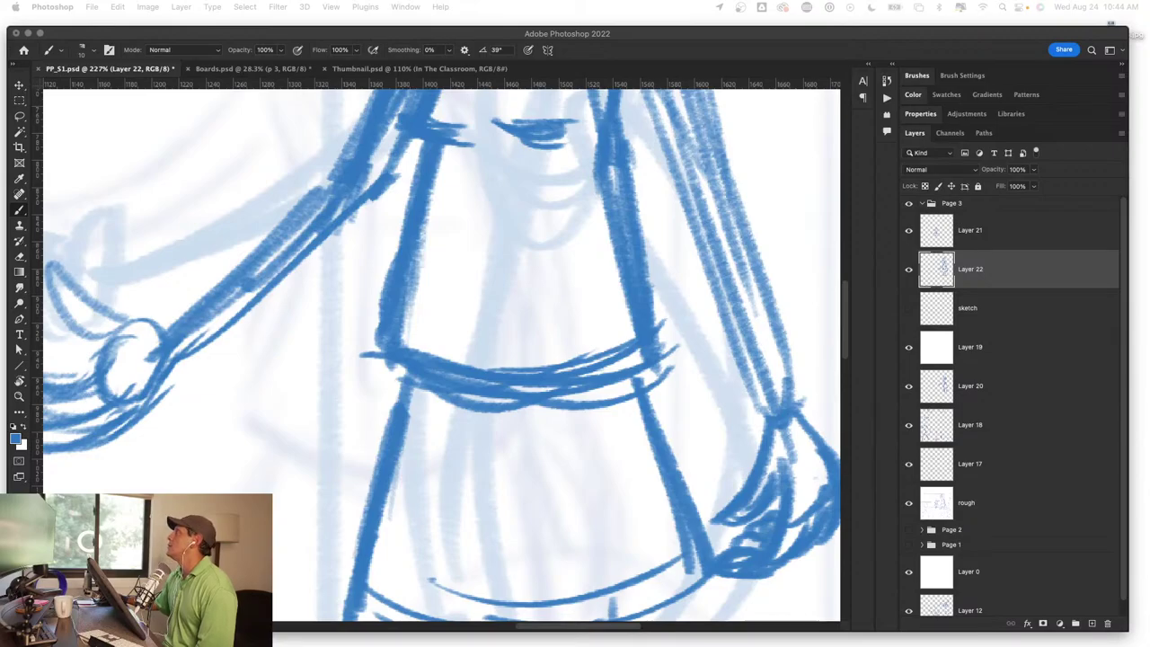
key(super+Tab)
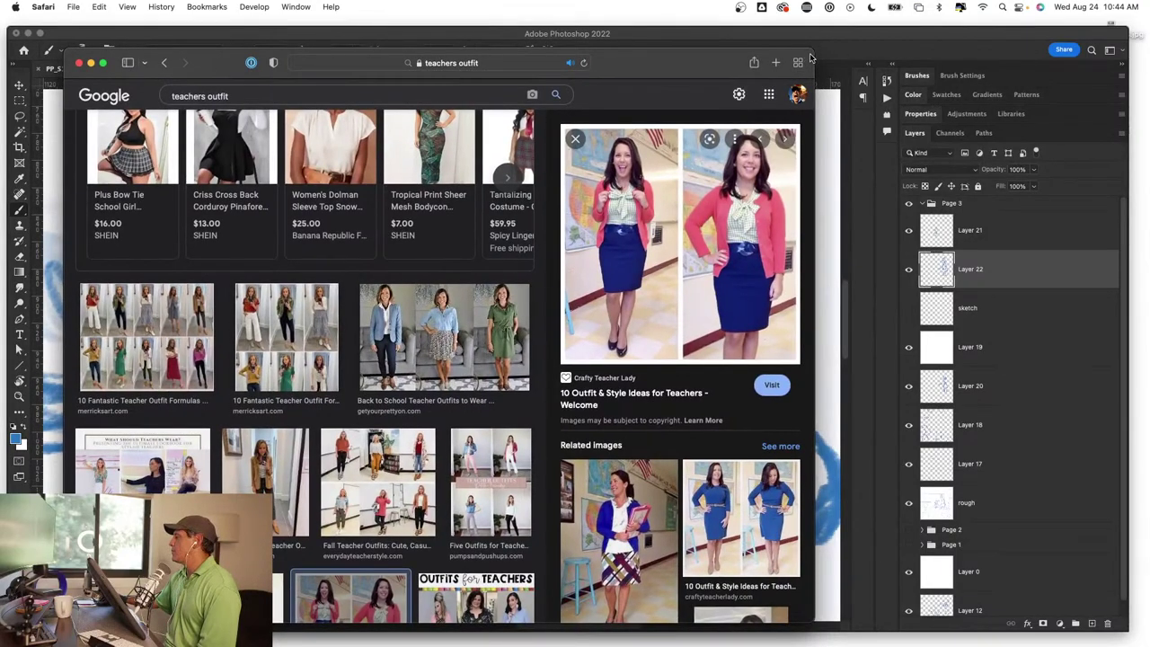
drag(809, 59, 747, 146)
drag(668, 148, 760, 107)
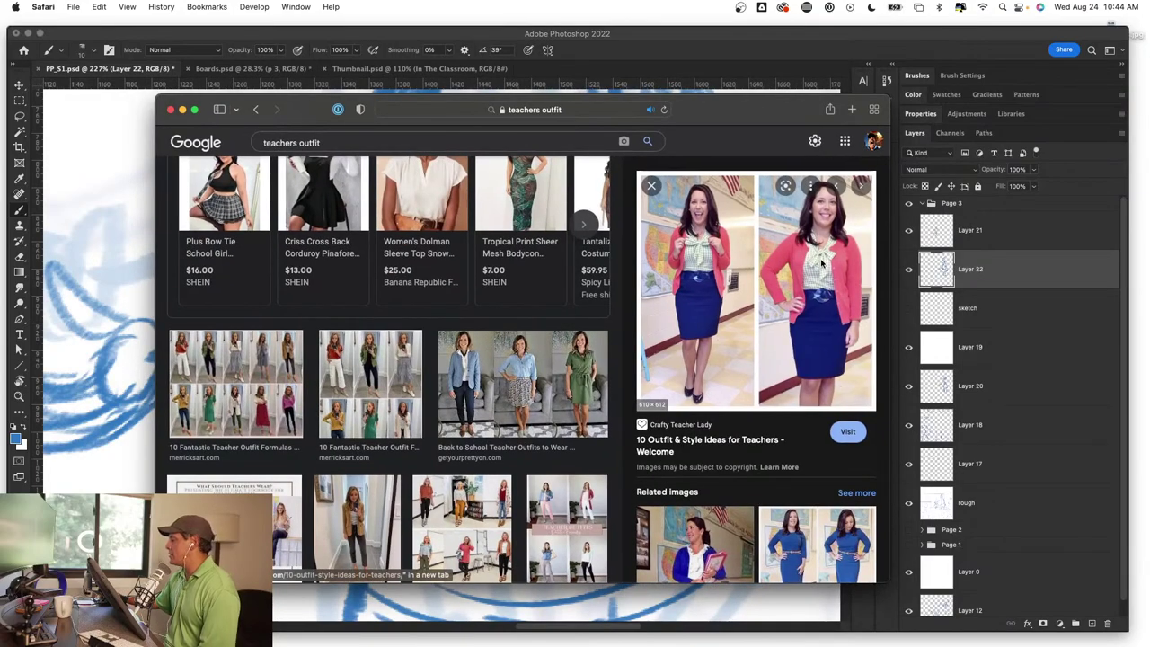
click(108, 194)
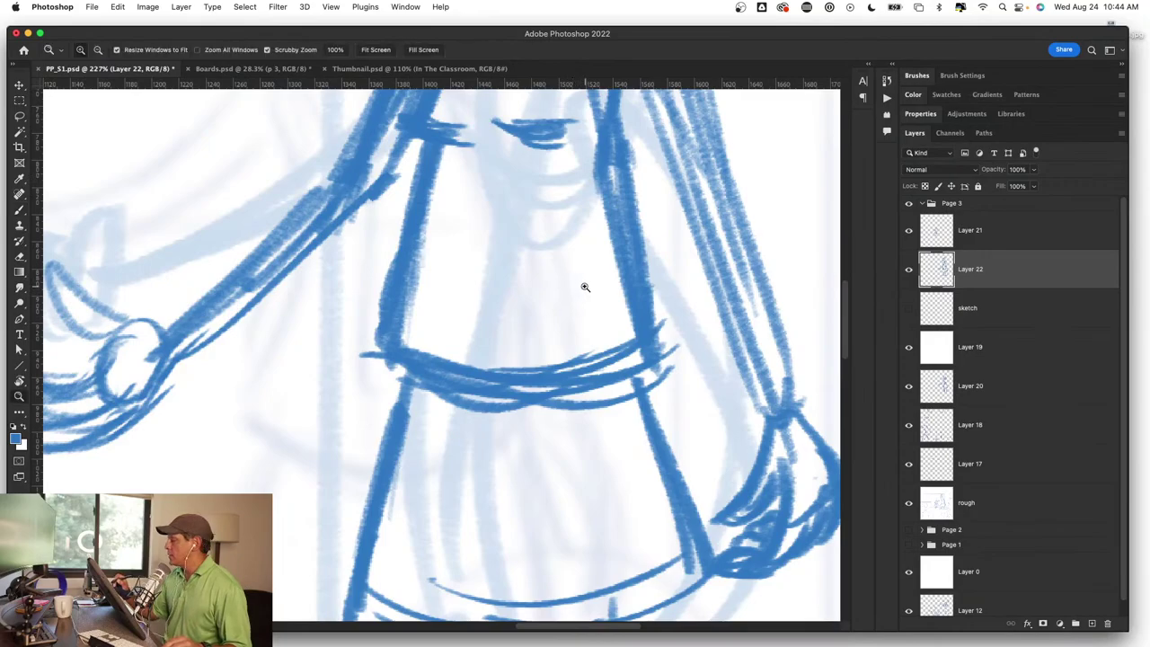
scroll(584, 290, down, 5)
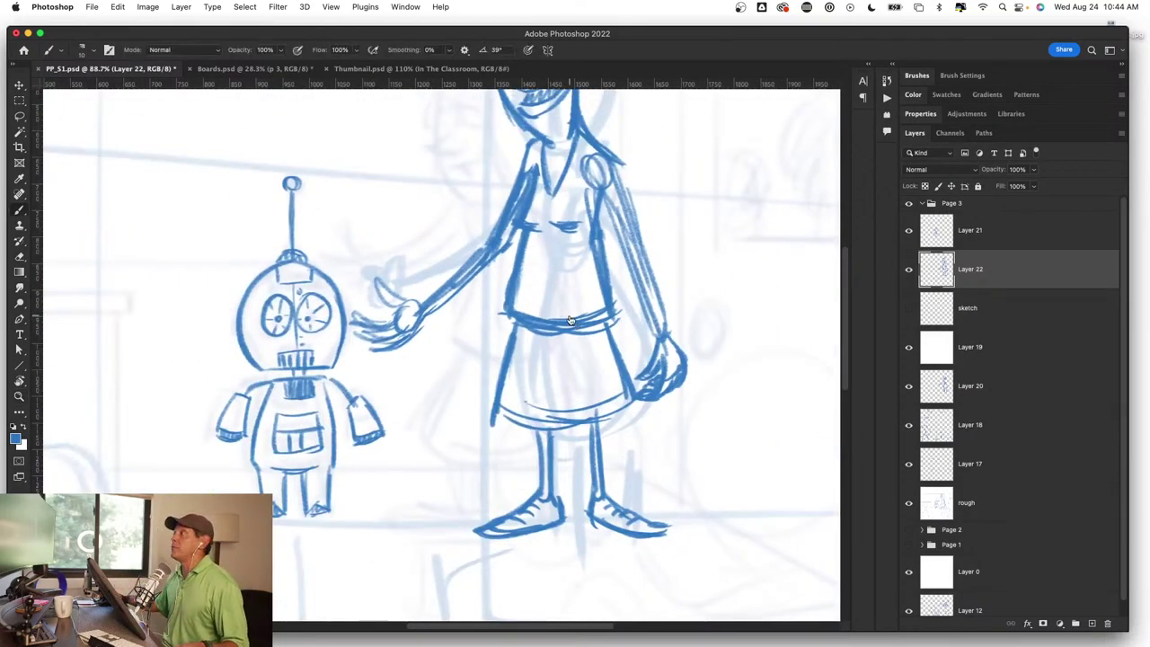
key(super+Tab)
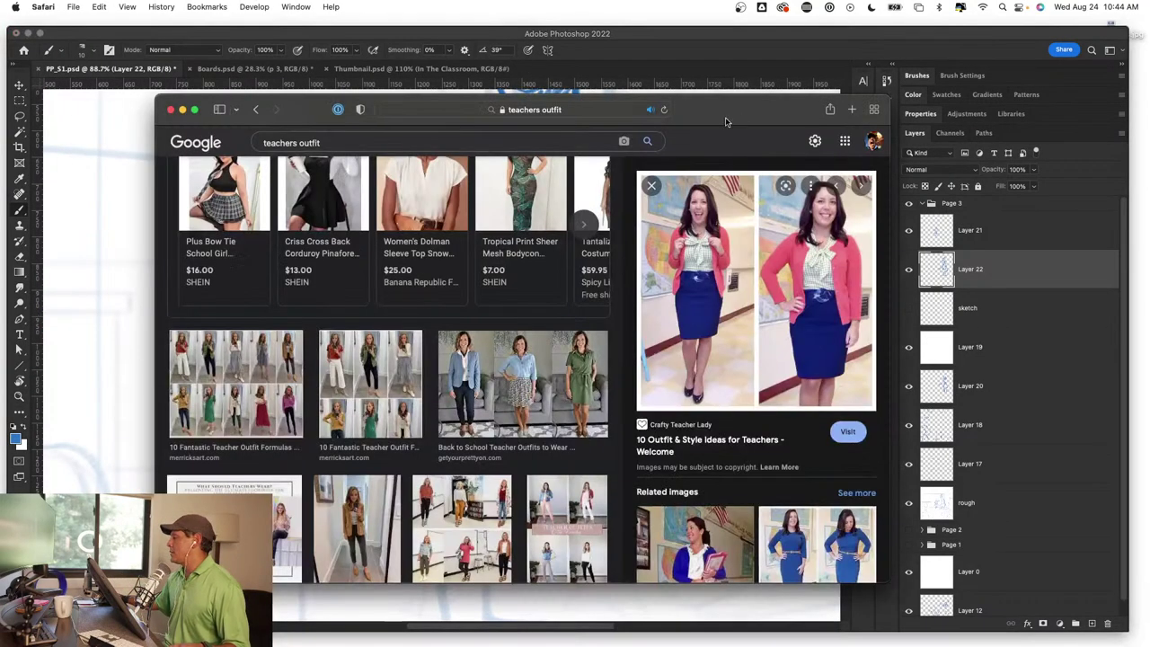
drag(726, 121, 512, 2)
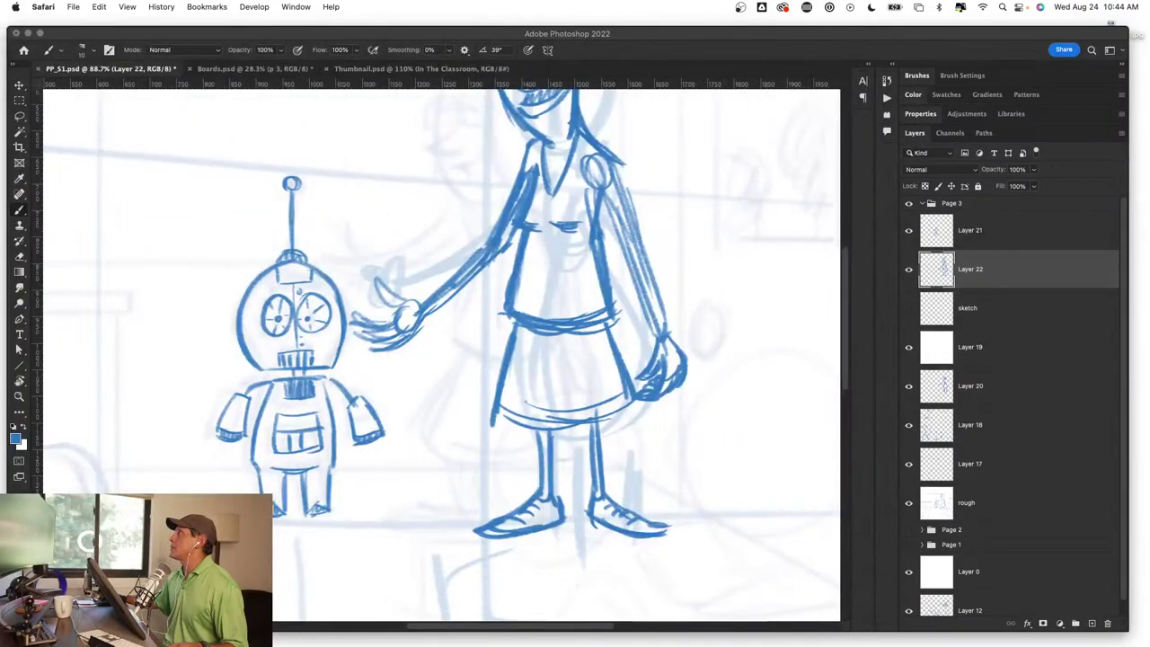
key(super+Tab)
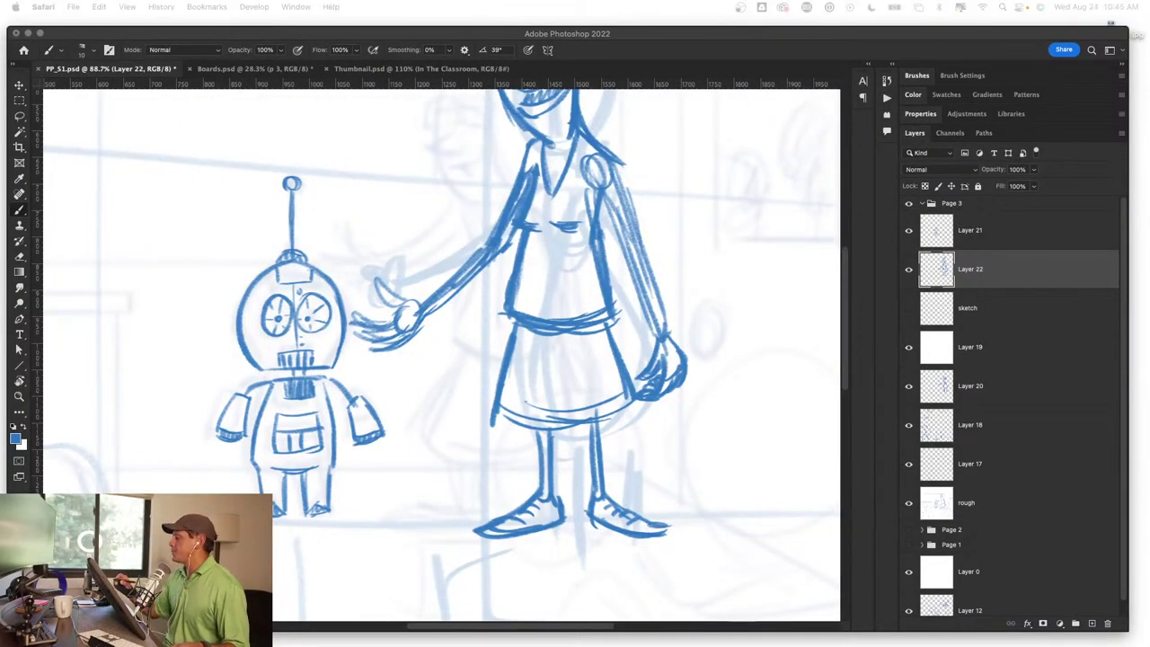
Step: Zoom in on the face and redraw the teacher's nose as a triangular shape
mouse_move(611, 191)
mouse_down()
mouse_move(462, 225)
mouse_move(552, 192)
mouse_move(548, 173)
mouse_up()
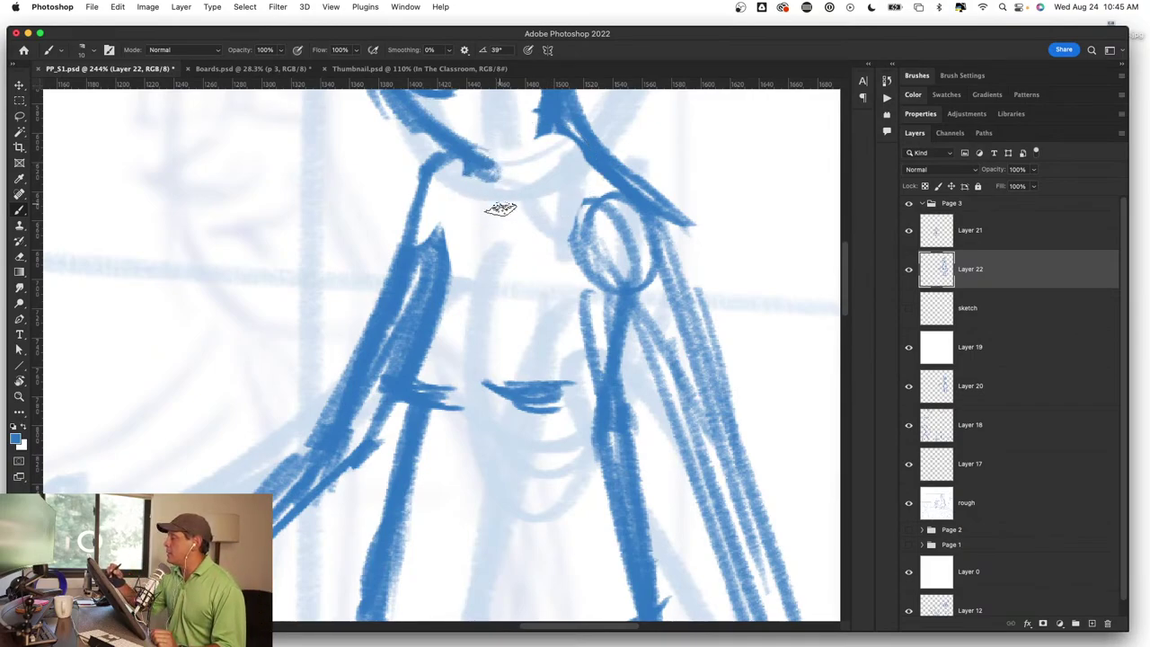
drag(479, 178, 493, 232)
mouse_move(552, 121)
mouse_down()
mouse_move(489, 261)
mouse_move(530, 254)
mouse_move(523, 263)
mouse_up()
mouse_move(485, 220)
mouse_down()
mouse_move(514, 249)
mouse_move(432, 270)
mouse_move(449, 323)
mouse_up()
mouse_move(485, 265)
mouse_down()
mouse_move(460, 364)
mouse_move(496, 310)
mouse_move(512, 367)
mouse_up()
mouse_move(503, 231)
mouse_down()
mouse_move(551, 286)
mouse_move(492, 280)
mouse_up()
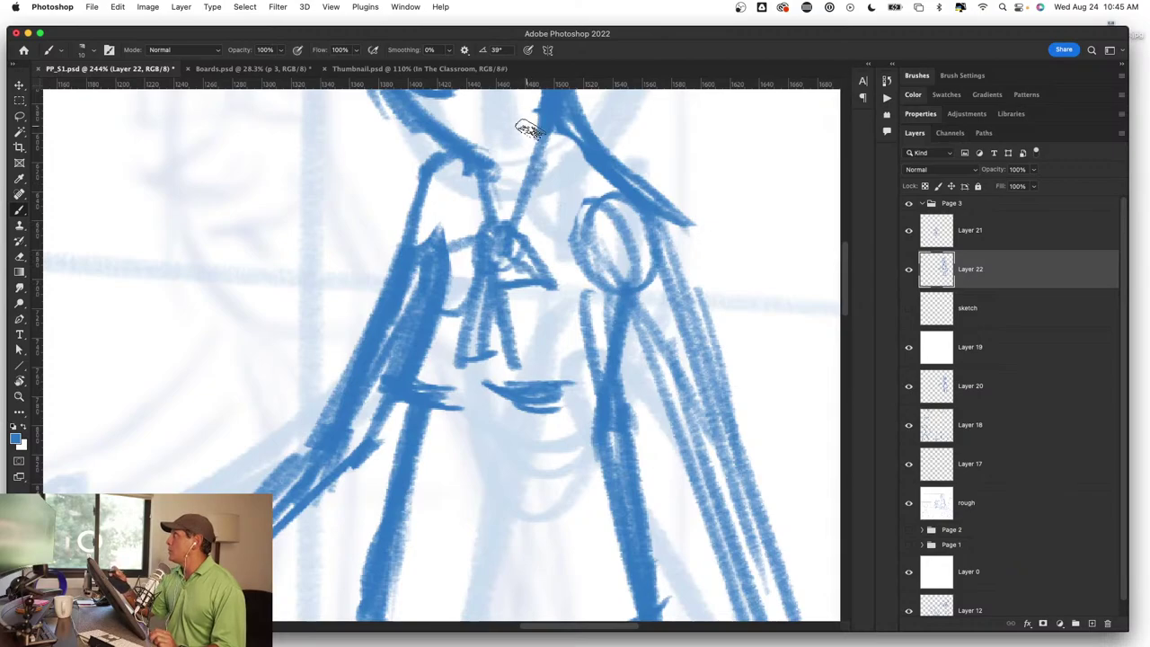
Step: Erase the lower-left face line, redraw it thicker and longer, and stroke the right hair line
drag(587, 523, 602, 334)
mouse_move(390, 411)
mouse_down()
mouse_move(403, 404)
mouse_move(454, 478)
mouse_move(656, 437)
mouse_move(659, 462)
mouse_move(408, 329)
mouse_move(426, 295)
mouse_up()
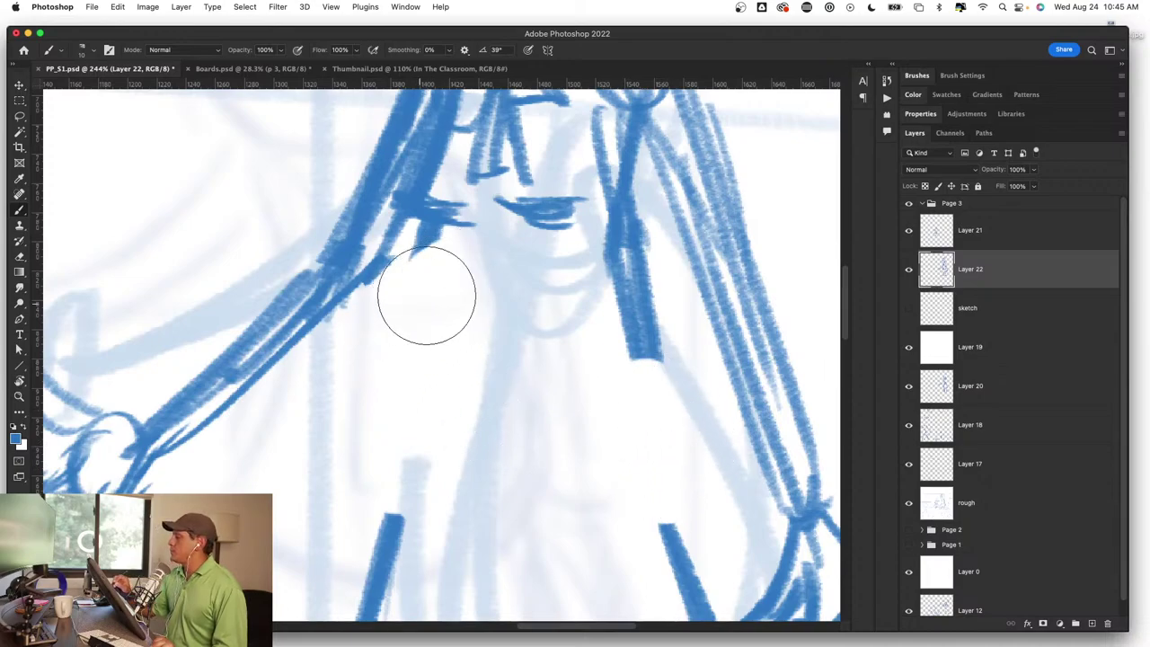
drag(425, 252, 442, 476)
drag(639, 260, 615, 440)
mouse_move(645, 214)
mouse_down()
mouse_move(636, 385)
mouse_move(614, 457)
mouse_up()
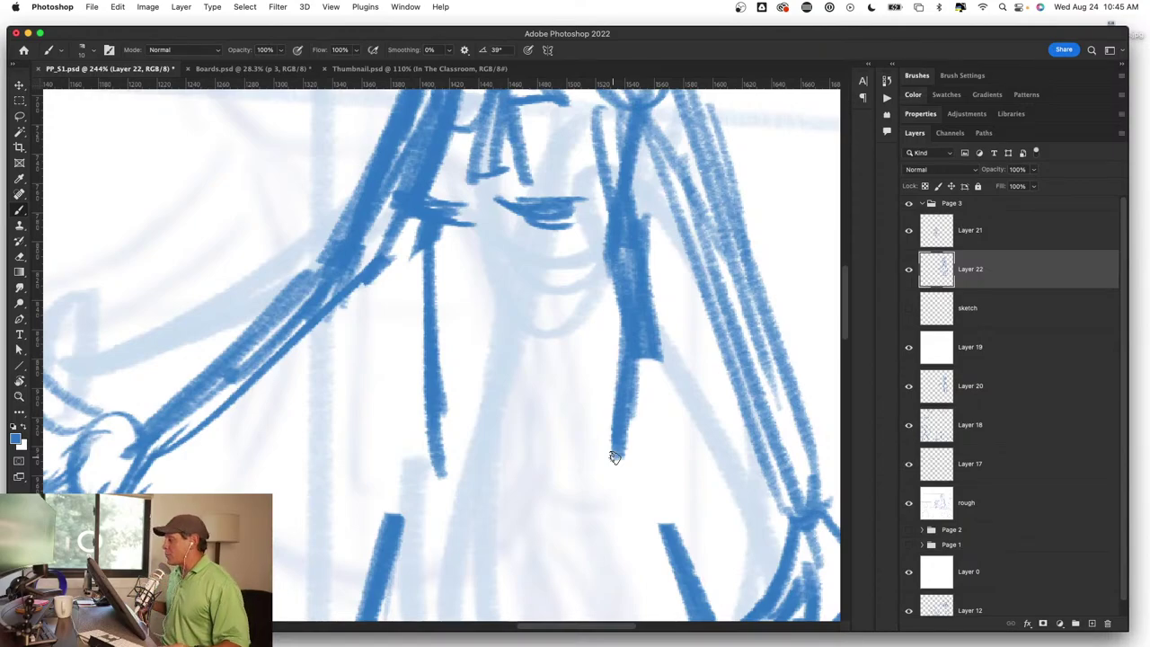
Step: Replace the old shoulder and arm strokes with new lines and a small circle near the shoulder
key(z)
scroll(647, 386, down, 5)
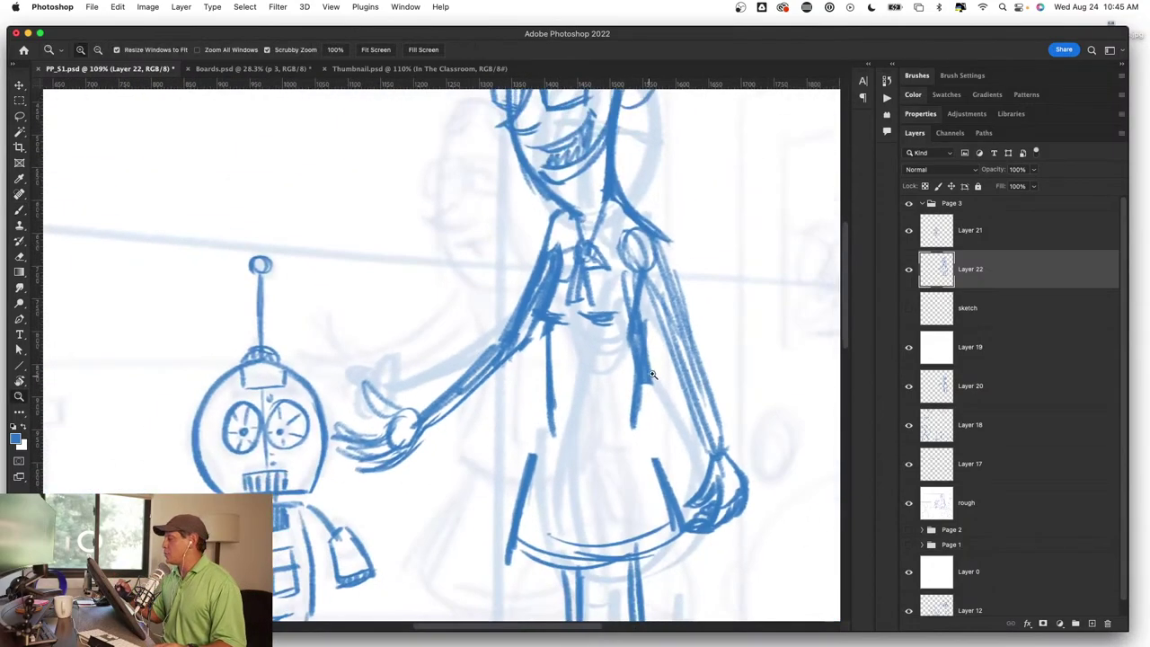
scroll(652, 374, up, 2)
key(b)
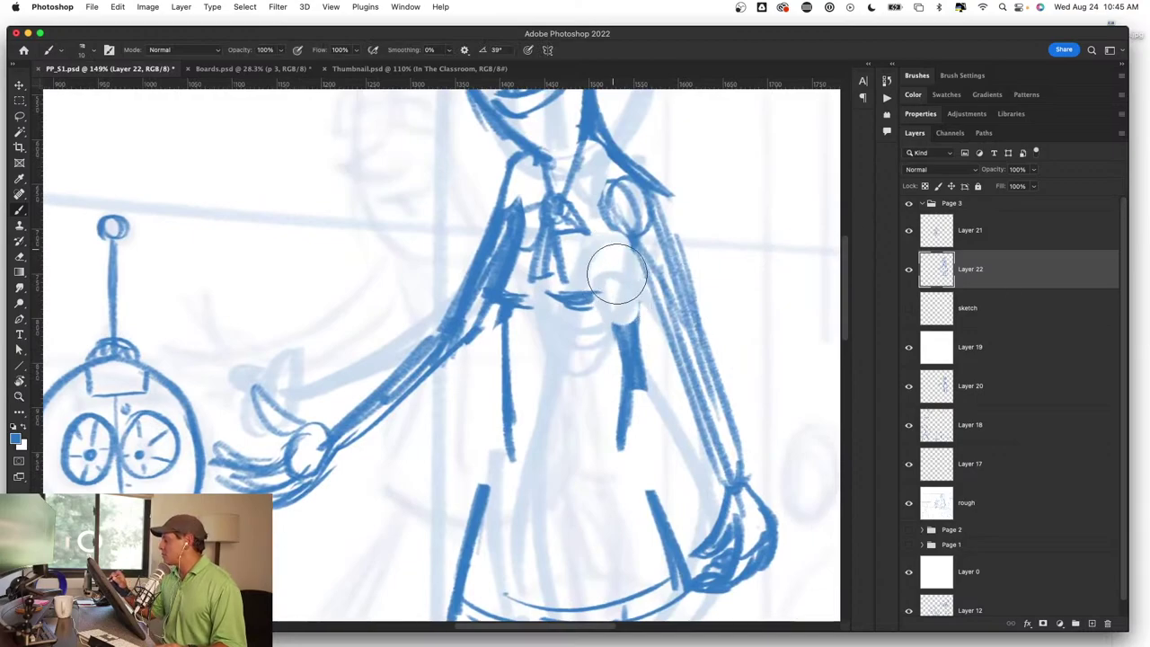
mouse_move(616, 274)
mouse_down()
mouse_move(616, 193)
mouse_move(641, 226)
mouse_move(675, 354)
mouse_up()
drag(616, 242, 693, 361)
mouse_move(632, 196)
mouse_down()
mouse_move(614, 236)
mouse_move(633, 177)
mouse_move(620, 215)
mouse_up()
mouse_move(600, 145)
mouse_down()
mouse_move(595, 167)
mouse_move(670, 212)
mouse_up()
Step: Draw the collar lines, curved chin lines, and a bow at the collar with short lines below
drag(530, 150, 566, 210)
mouse_move(593, 145)
mouse_down()
mouse_move(582, 205)
mouse_move(600, 246)
mouse_move(582, 189)
mouse_move(600, 228)
mouse_move(596, 260)
mouse_up()
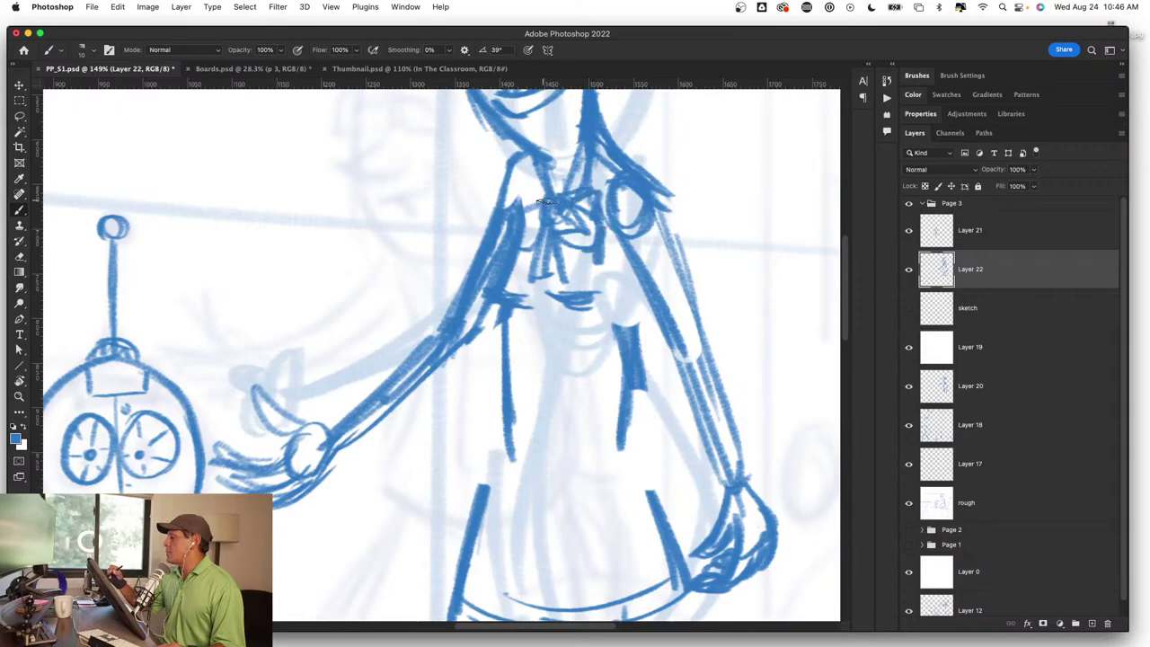
drag(514, 192, 555, 206)
drag(549, 232, 539, 257)
scroll(560, 206, down, 2)
scroll(560, 206, down, 3)
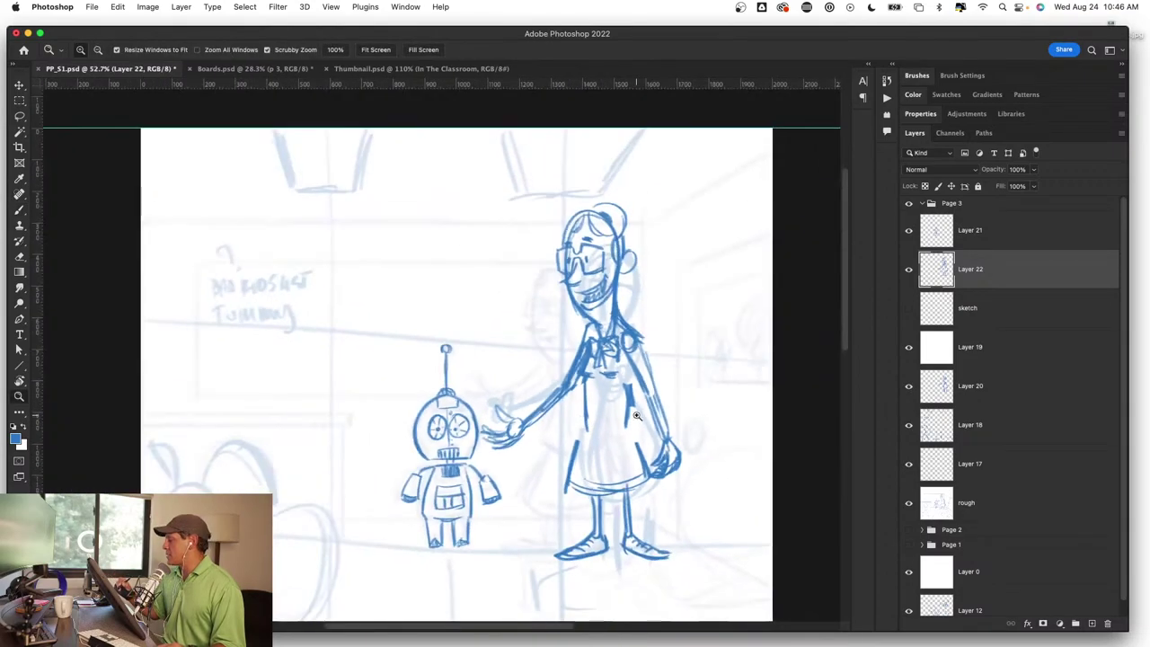
scroll(688, 379, up, 3)
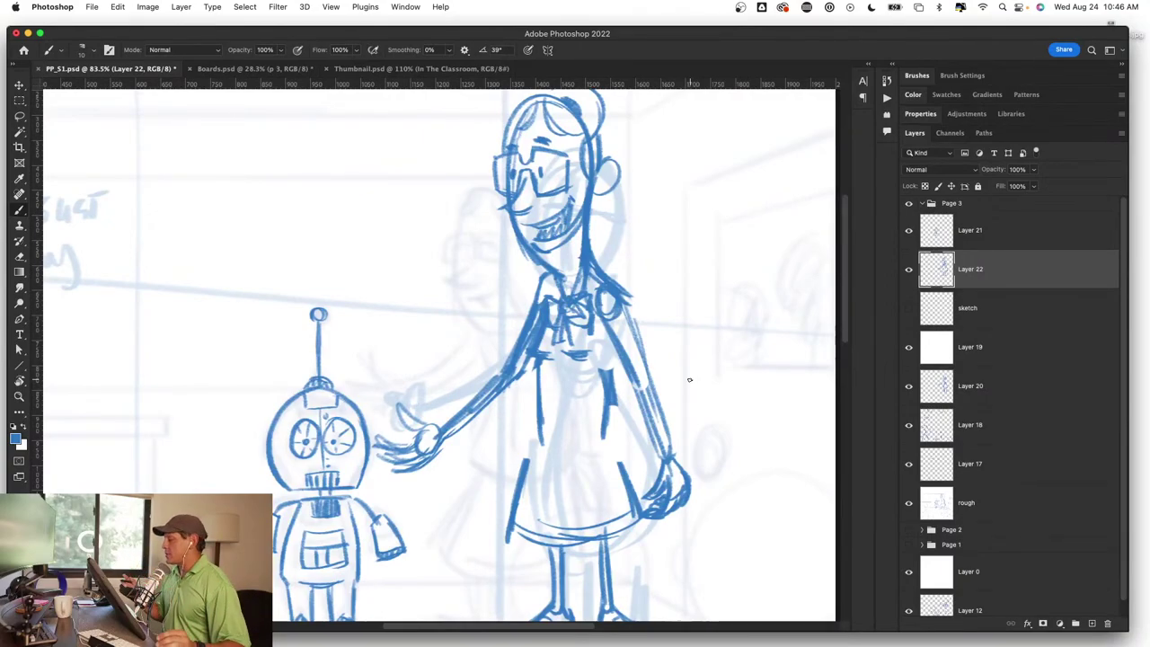
Step: Erase the stray vertical stroke on the dress front, then select the sketch layer
key(z)
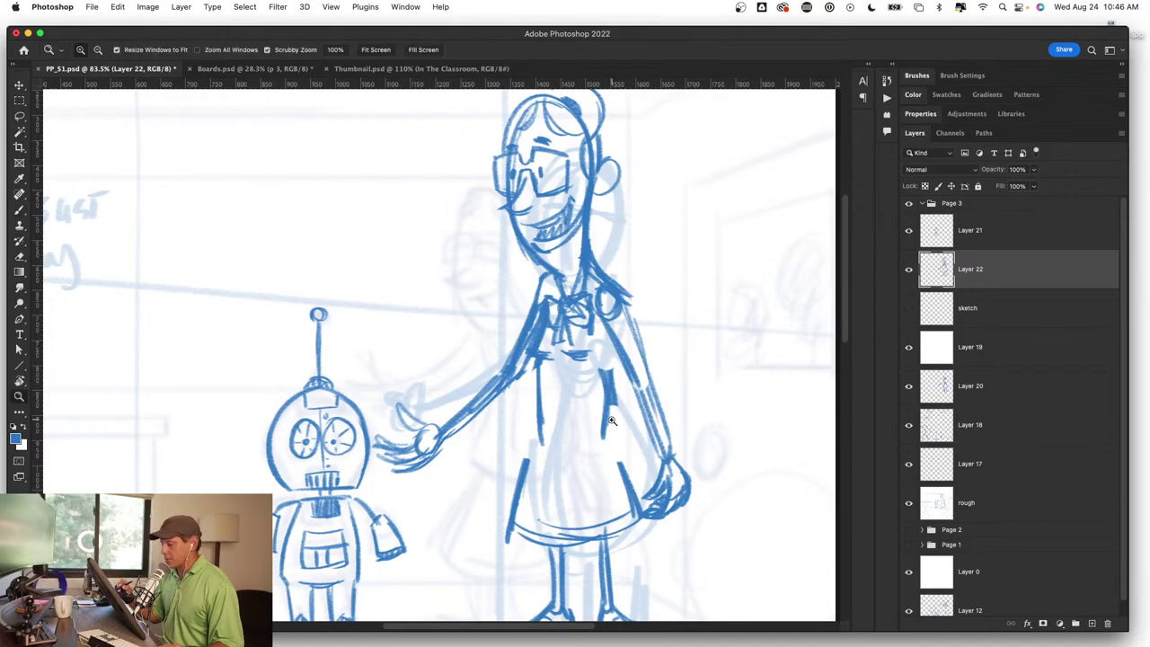
mouse_move(618, 421)
mouse_down()
mouse_move(648, 348)
mouse_move(706, 282)
mouse_up()
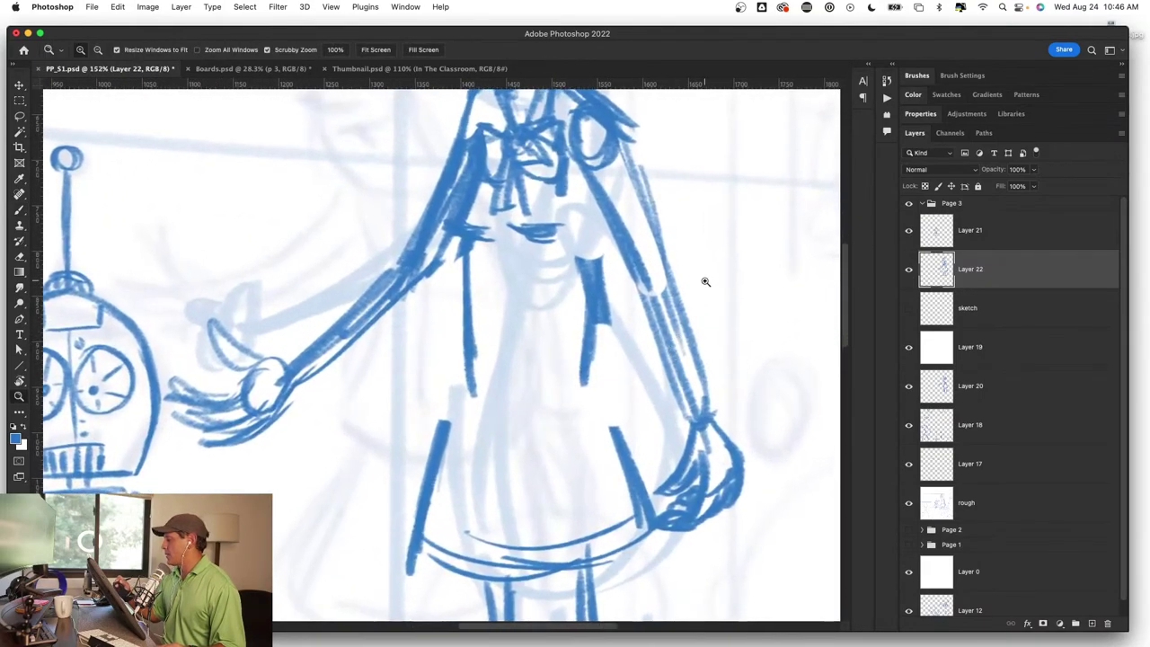
key(b)
mouse_move(469, 395)
mouse_down()
mouse_move(473, 277)
mouse_move(457, 192)
mouse_move(470, 172)
mouse_move(489, 168)
mouse_up()
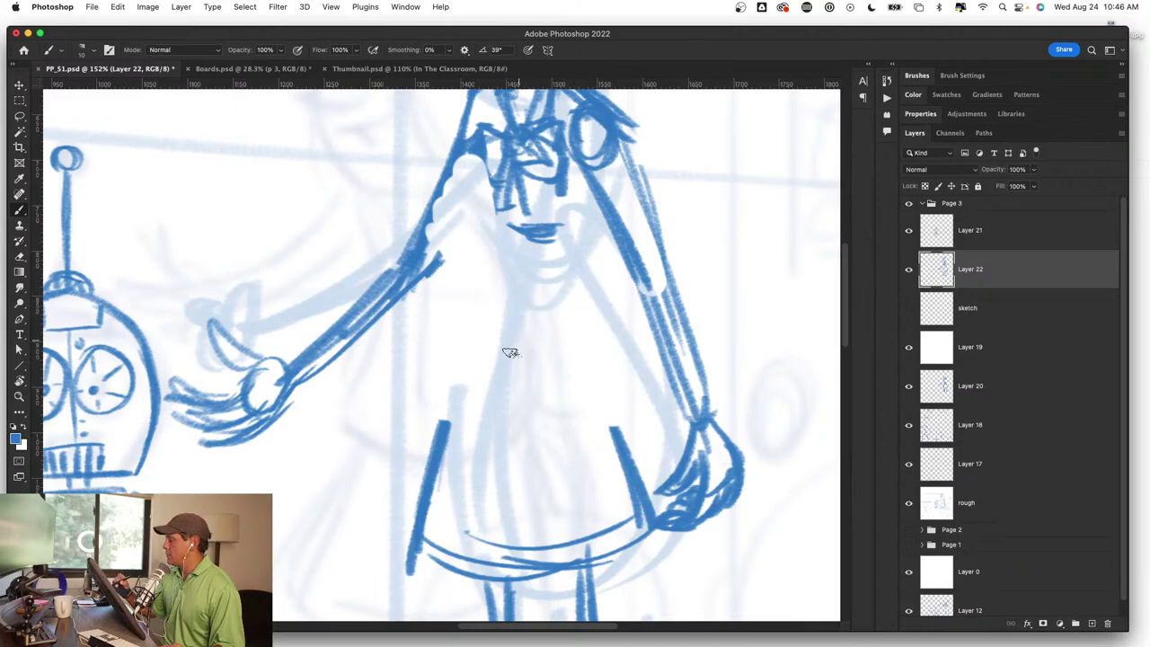
scroll(503, 161, down, 3)
key(z)
mouse_move(590, 316)
mouse_down()
mouse_move(565, 347)
mouse_move(664, 291)
mouse_up()
scroll(664, 291, up, 1)
key(b)
click(1018, 311)
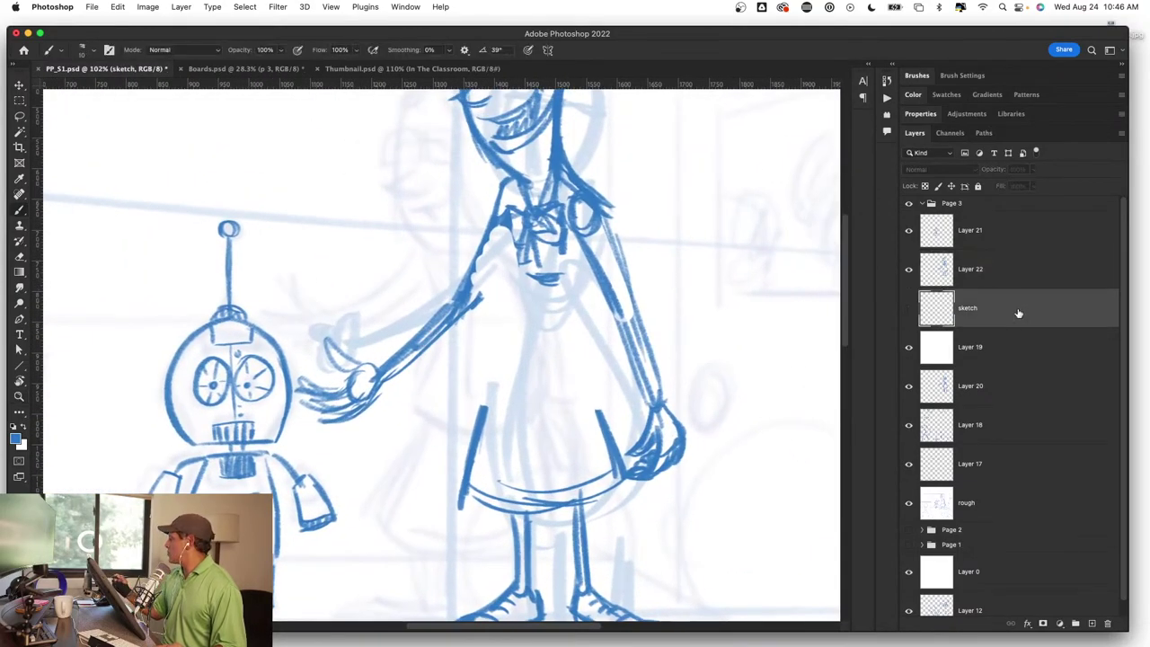
Step: On a new layer, loop strokes around the bow and draw an oval torso shape with its sides
click(1092, 622)
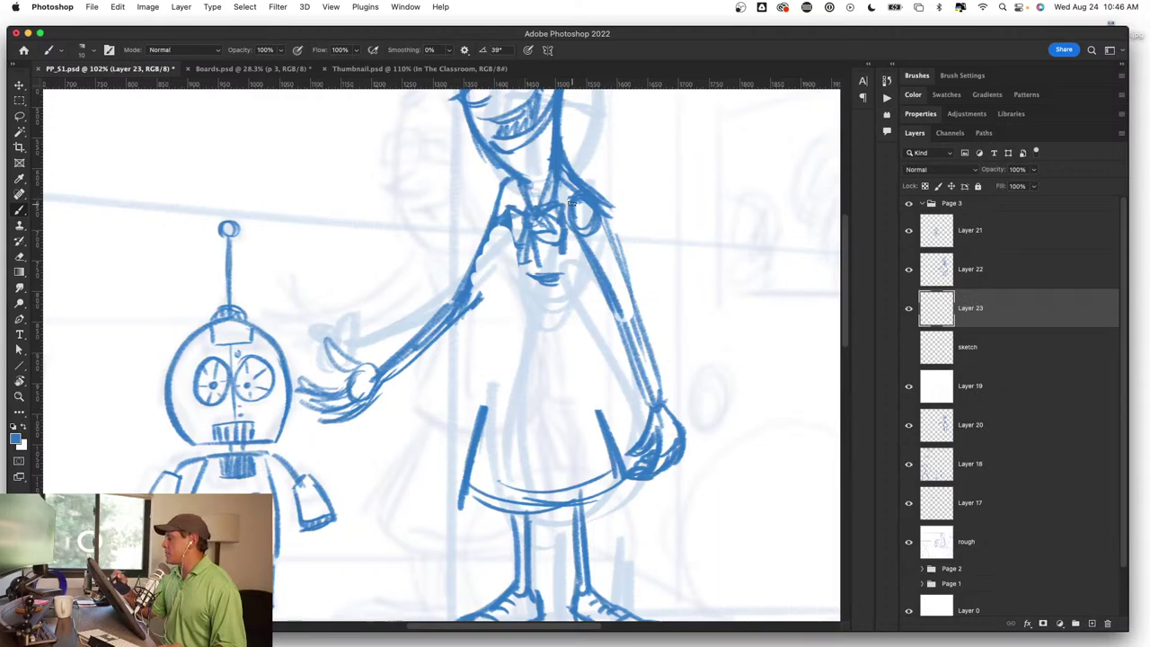
mouse_move(569, 204)
mouse_down()
mouse_move(503, 197)
mouse_move(536, 189)
mouse_up()
mouse_move(498, 229)
mouse_down()
mouse_move(493, 389)
mouse_move(588, 377)
mouse_up()
drag(573, 247, 582, 373)
drag(568, 278, 594, 431)
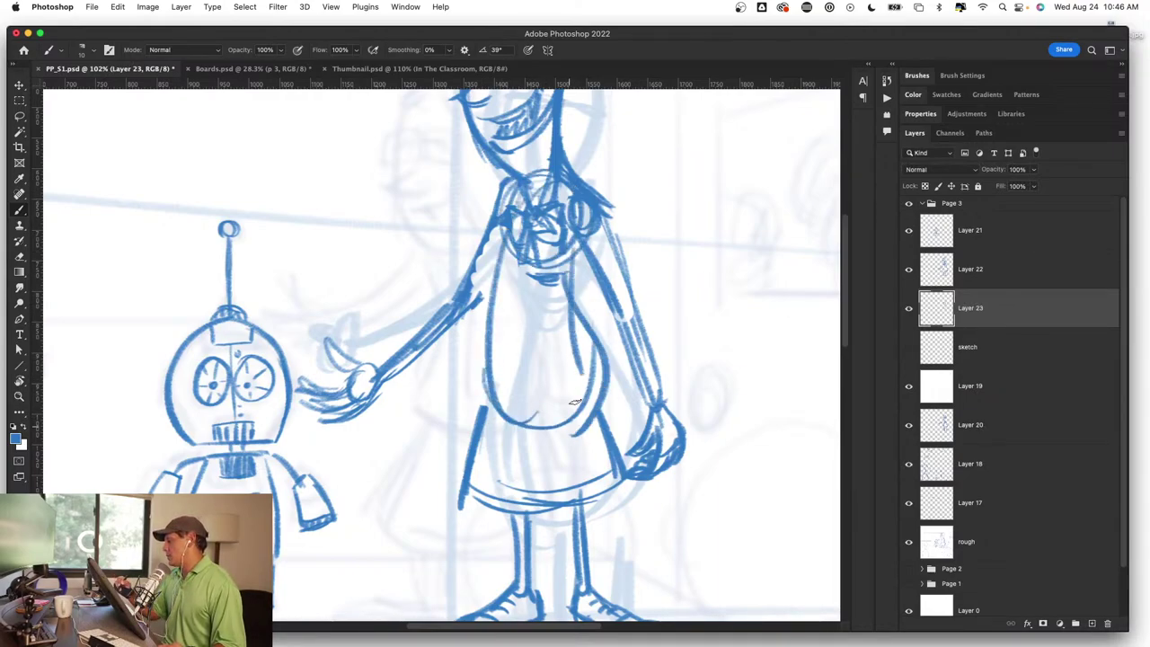
drag(593, 342, 516, 431)
Step: Sketch the torso outline, dress hem, right-side strokes, waistline and a pocket
drag(492, 341, 481, 485)
drag(485, 386, 459, 494)
drag(472, 485, 610, 487)
drag(604, 395, 618, 480)
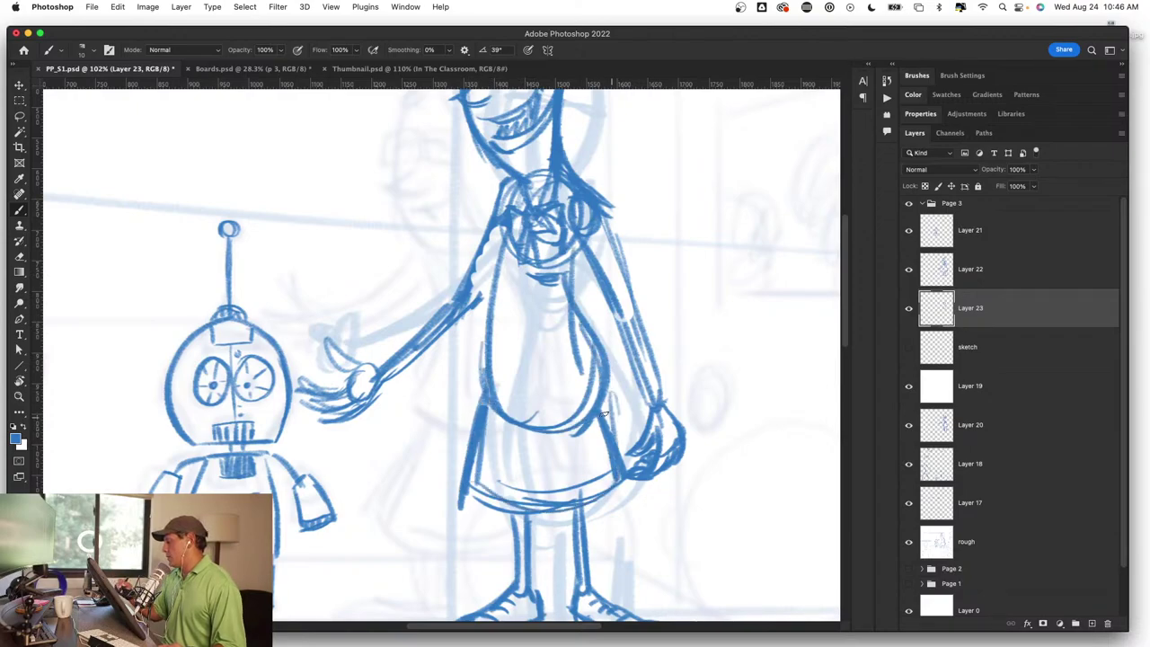
drag(598, 350, 612, 431)
mouse_move(492, 368)
mouse_down()
mouse_move(603, 337)
mouse_move(620, 359)
mouse_up()
mouse_move(431, 402)
mouse_down()
mouse_move(440, 436)
mouse_move(513, 431)
mouse_move(531, 409)
mouse_up()
Step: Check the whole page, then erase the pocket curve on the dress
alt+click(514, 399)
key(super+0)
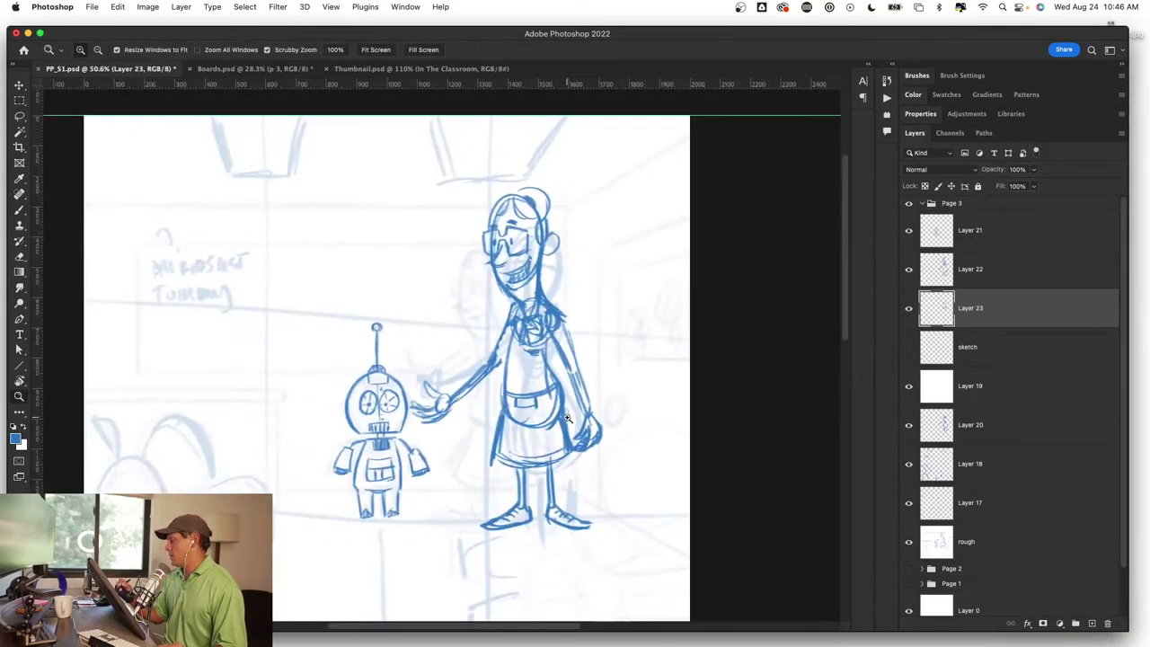
click(575, 395)
key(b)
mouse_move(450, 409)
mouse_down()
mouse_move(463, 429)
mouse_move(505, 444)
mouse_move(539, 399)
mouse_move(568, 423)
mouse_up()
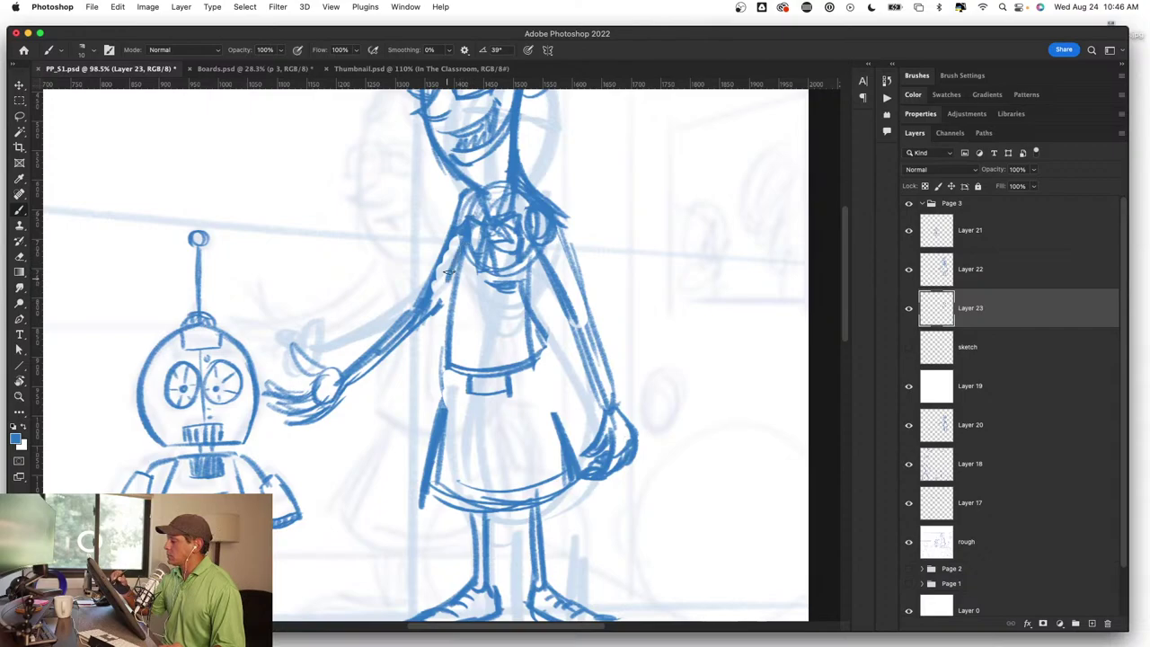
Step: Darken the dress's left and right edges and the strokes down the torso's centre
drag(440, 365, 431, 444)
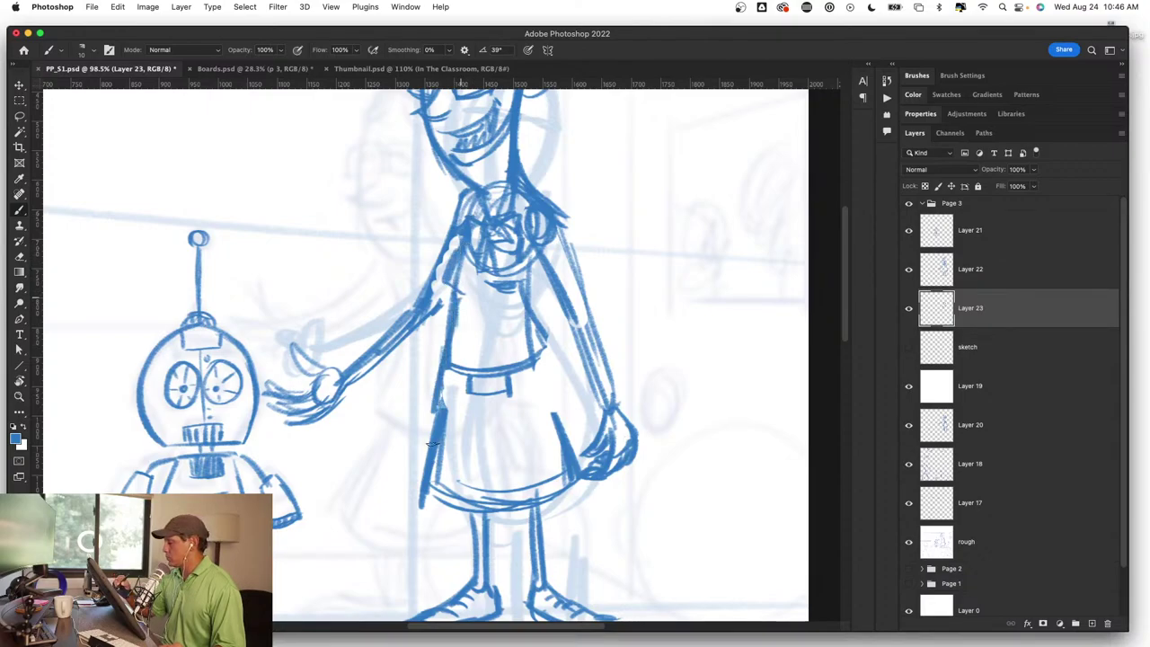
mouse_move(542, 258)
mouse_down()
mouse_move(536, 358)
mouse_move(562, 422)
mouse_up()
drag(537, 341, 574, 454)
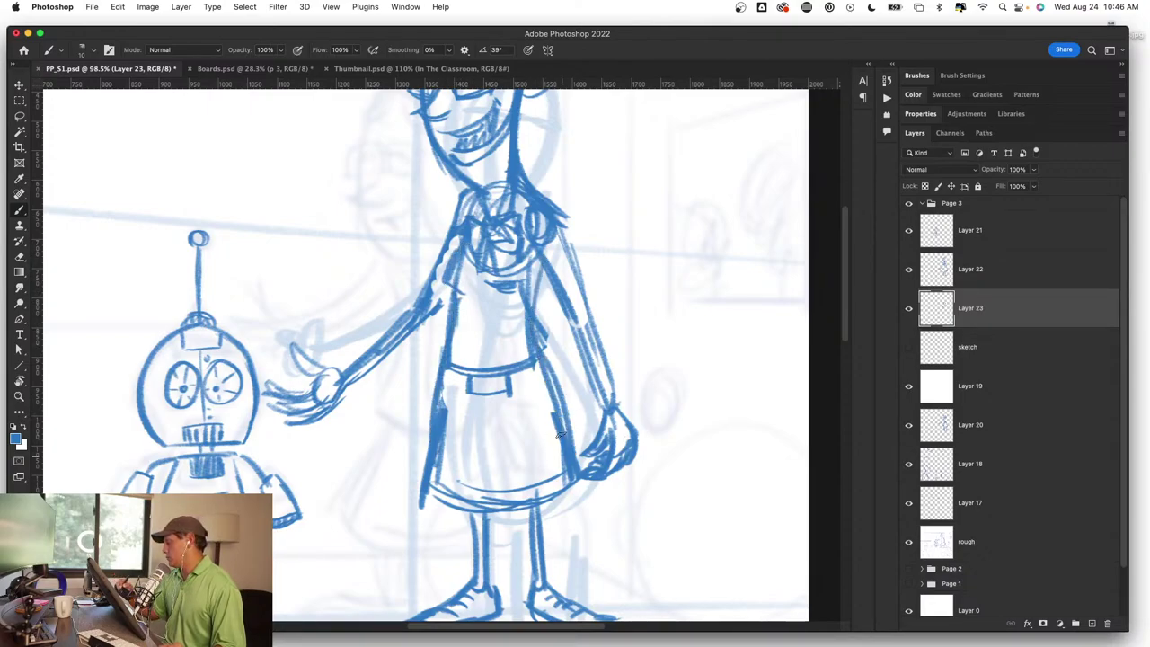
mouse_move(552, 375)
mouse_down()
mouse_move(580, 476)
mouse_move(429, 505)
mouse_move(537, 517)
mouse_up()
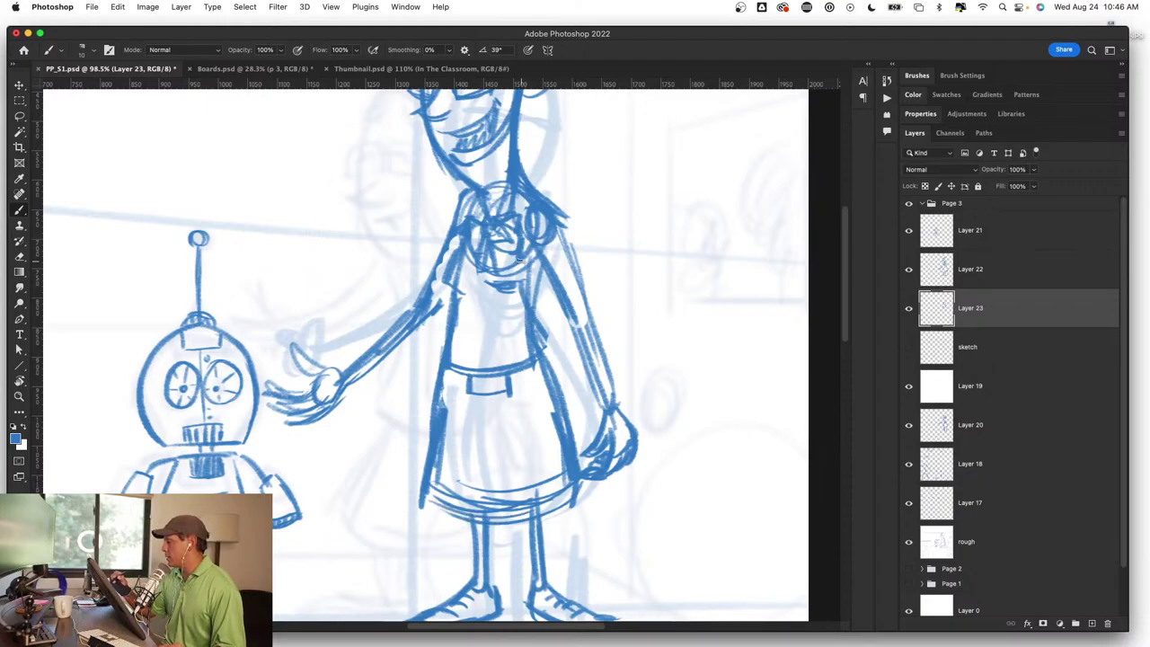
drag(515, 259, 517, 386)
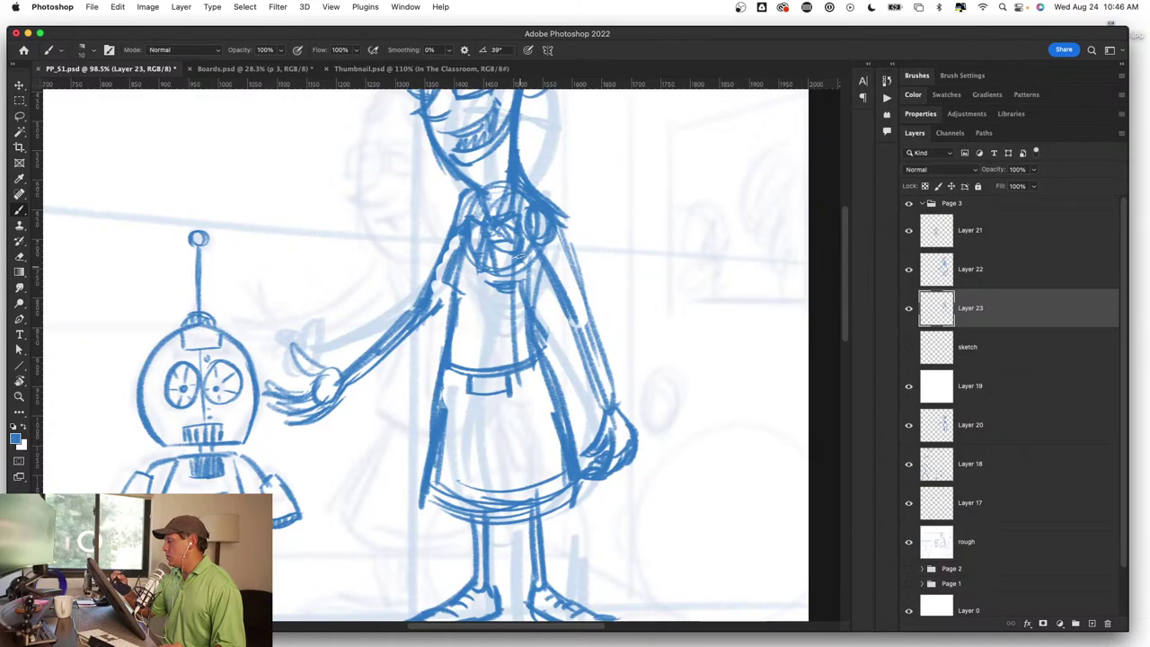
drag(514, 284, 524, 422)
Step: Reinforce the coat's right side, sleeve edge, left torso edge and upper arm
drag(542, 284, 574, 418)
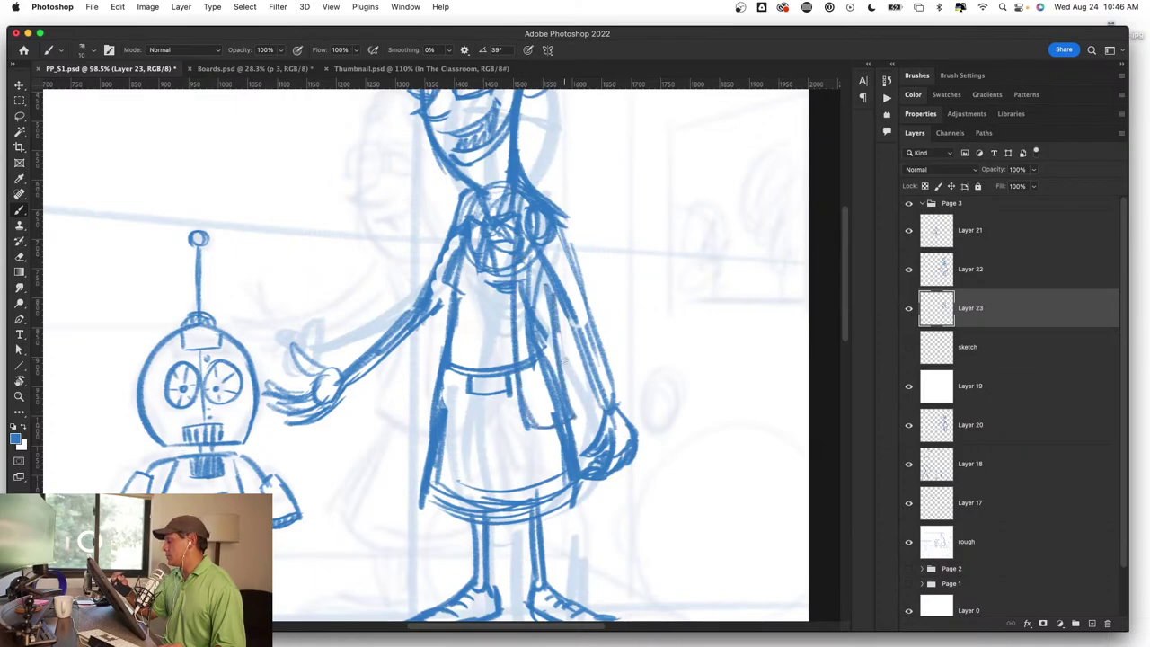
drag(555, 316, 580, 404)
drag(541, 275, 588, 372)
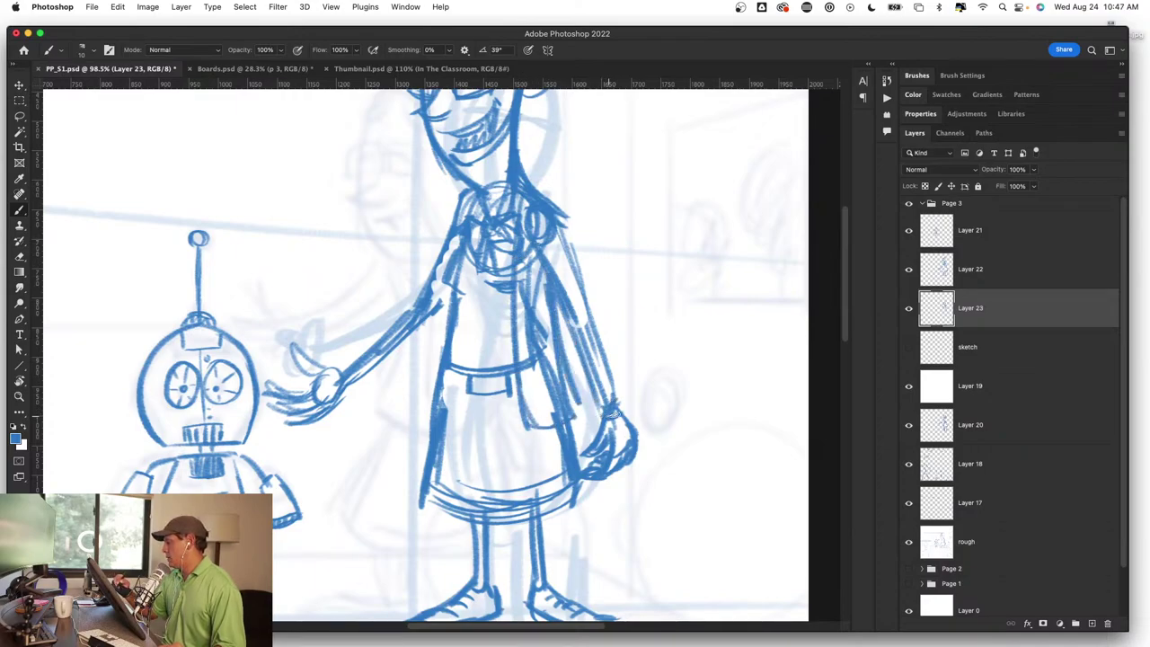
drag(558, 212, 620, 399)
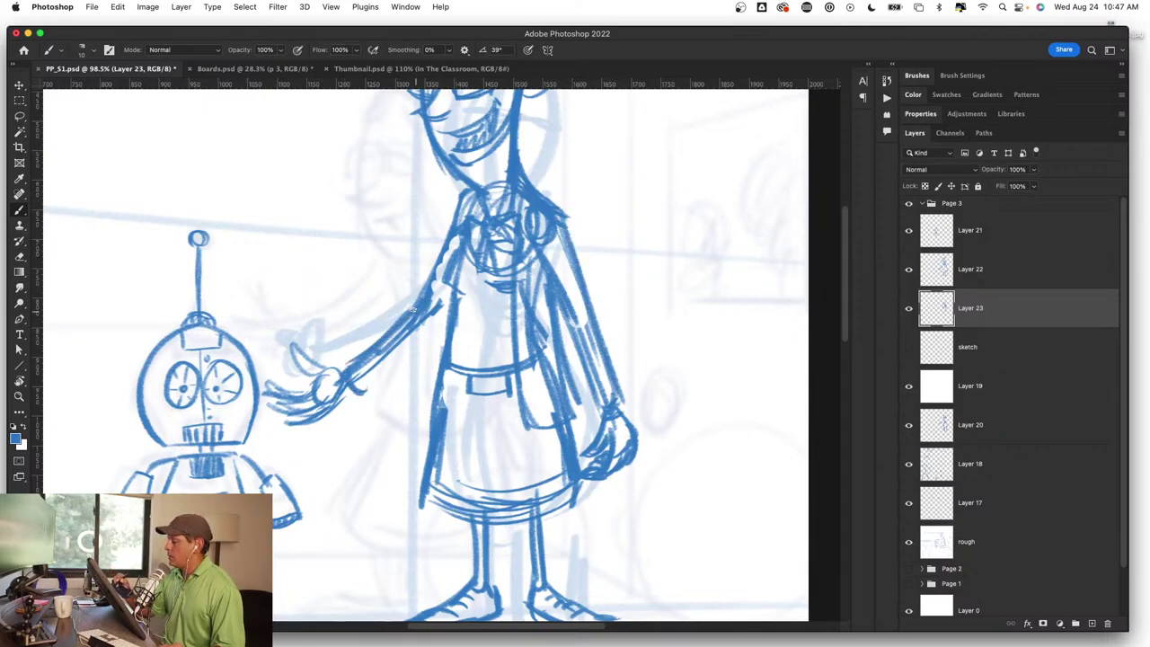
drag(426, 290, 461, 189)
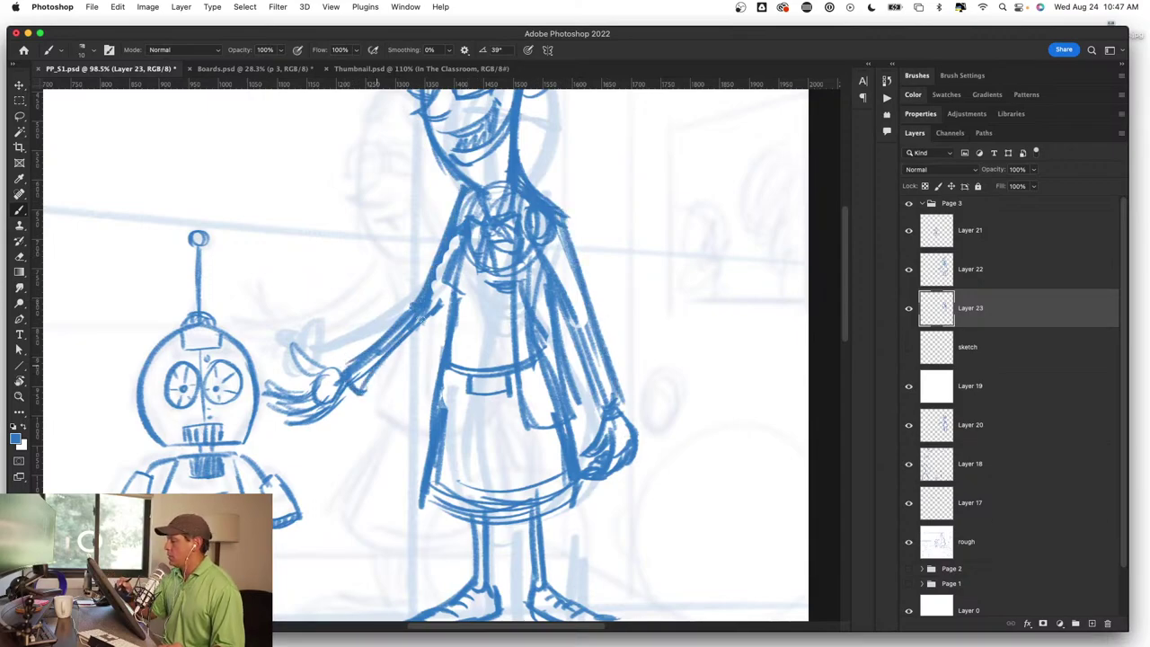
mouse_move(352, 388)
mouse_down()
mouse_move(451, 303)
mouse_move(451, 390)
mouse_up()
Step: Add heavier strokes along the coat's left edge and reinforce the skirt hem
drag(442, 286, 421, 409)
mouse_move(426, 350)
mouse_down()
mouse_move(411, 435)
mouse_move(451, 419)
mouse_up()
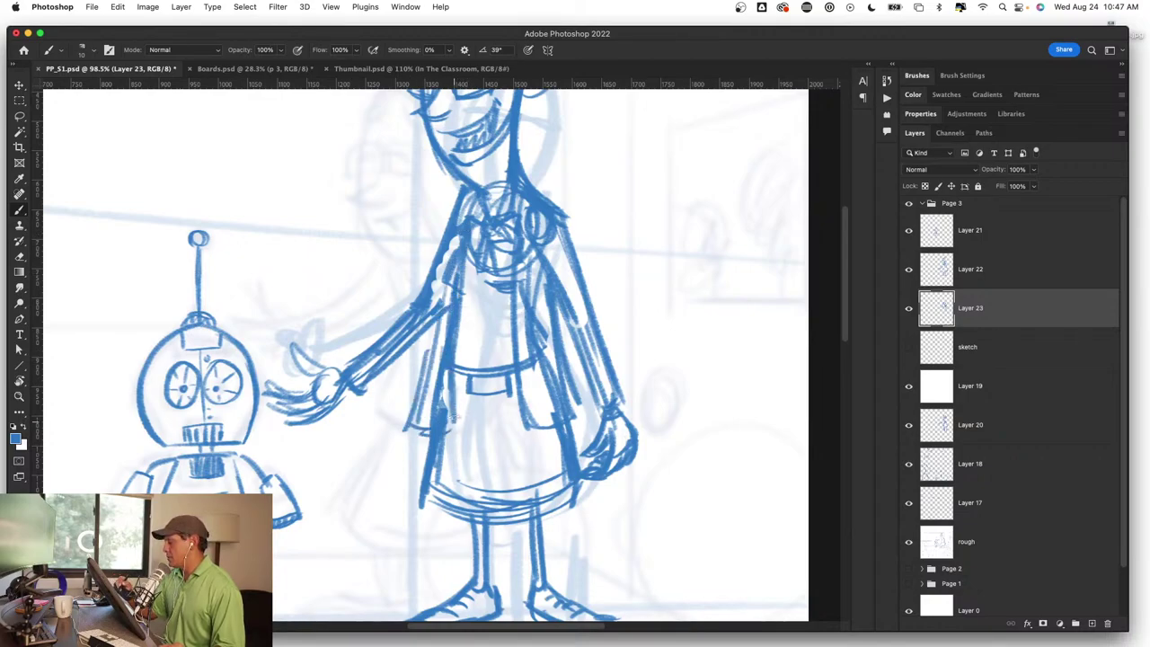
drag(444, 277, 409, 422)
drag(454, 235, 426, 362)
drag(449, 280, 440, 355)
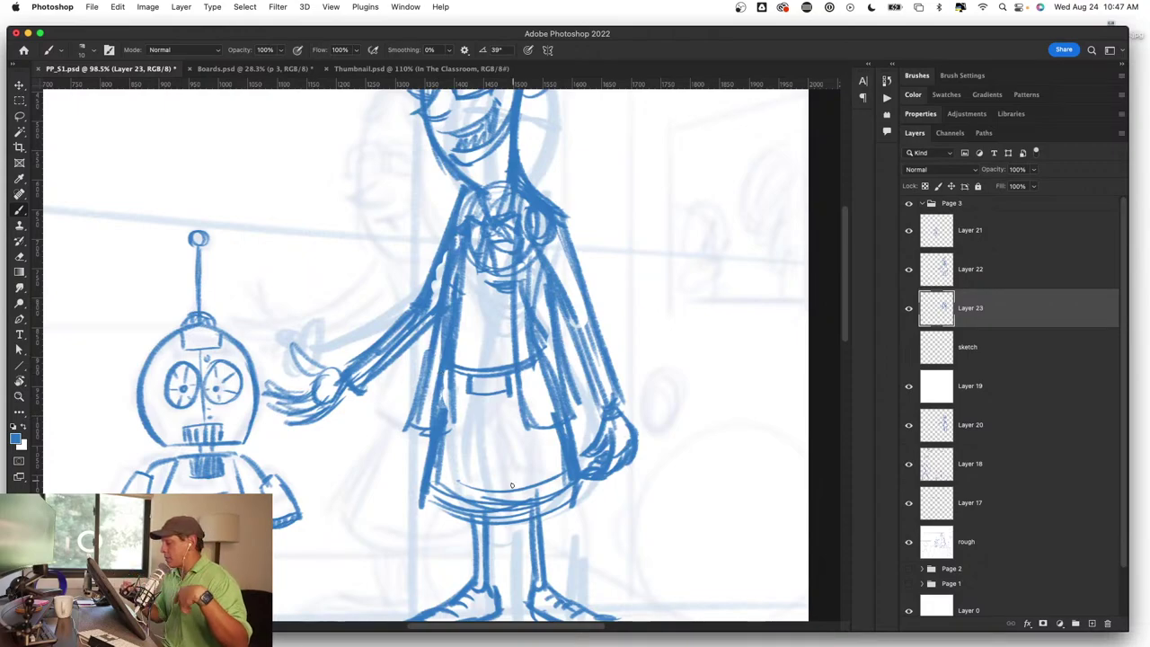
drag(423, 488, 566, 503)
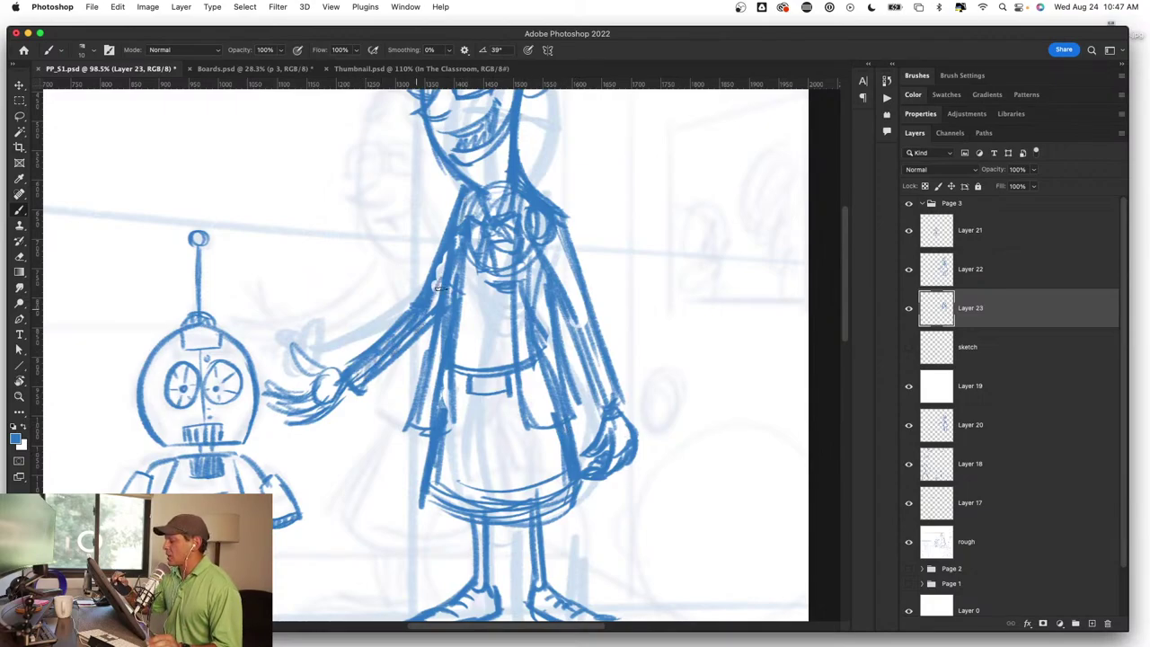
Step: Darken the coat's lower-left edge and add hatching along its right side
drag(431, 415, 442, 311)
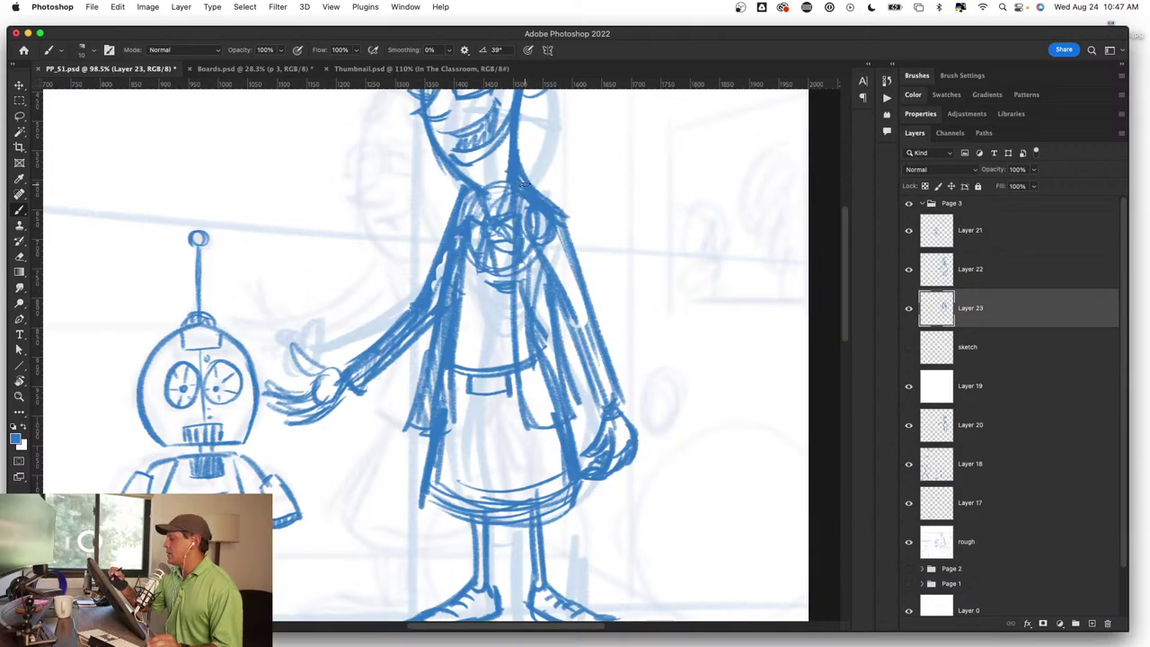
drag(543, 216, 612, 401)
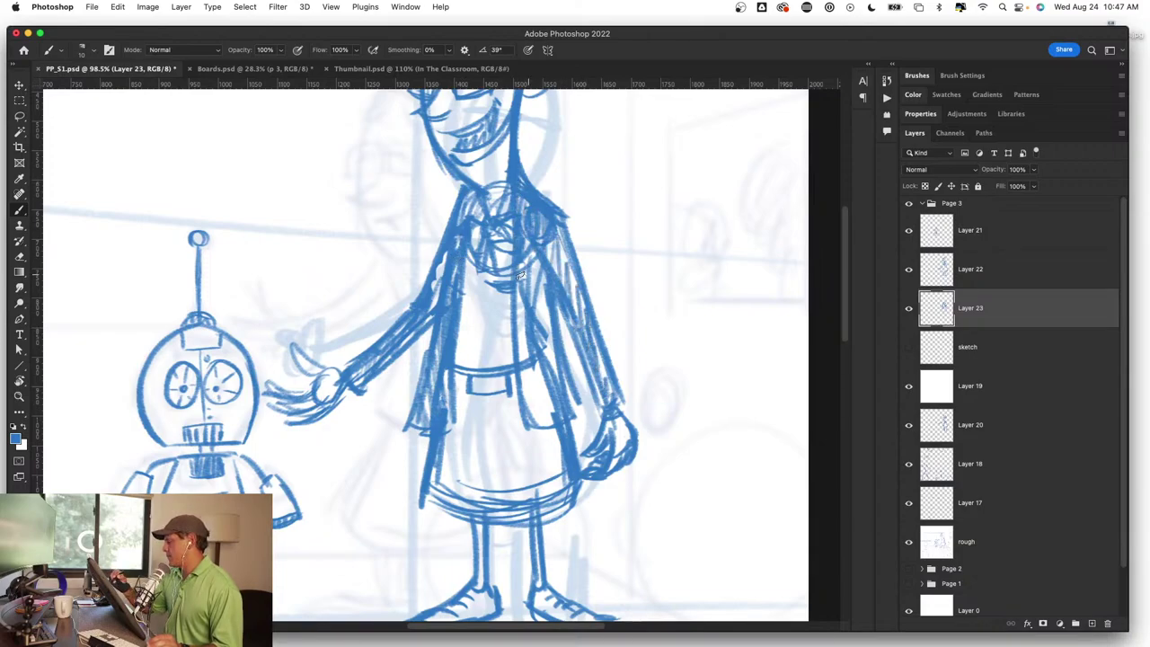
drag(517, 260, 558, 399)
Step: Reinforce the teacher's skirt hem with two bold brush strokes
scroll(564, 386, down, 2)
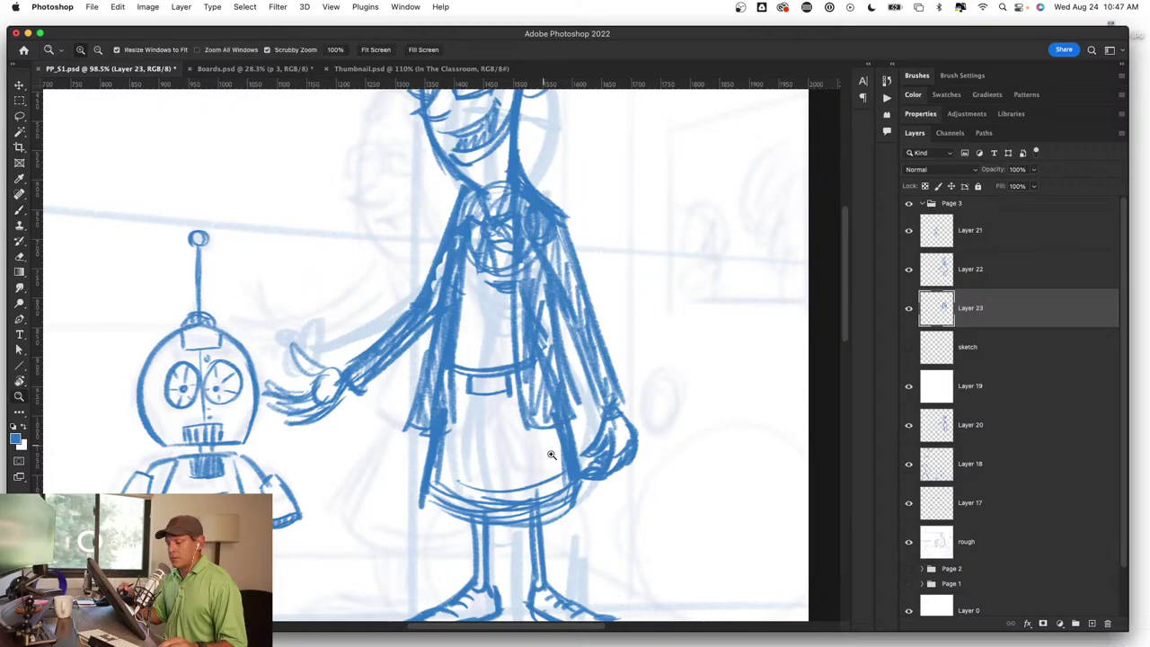
scroll(548, 456, down, 5)
scroll(551, 461, up, 3)
scroll(590, 414, up, 2)
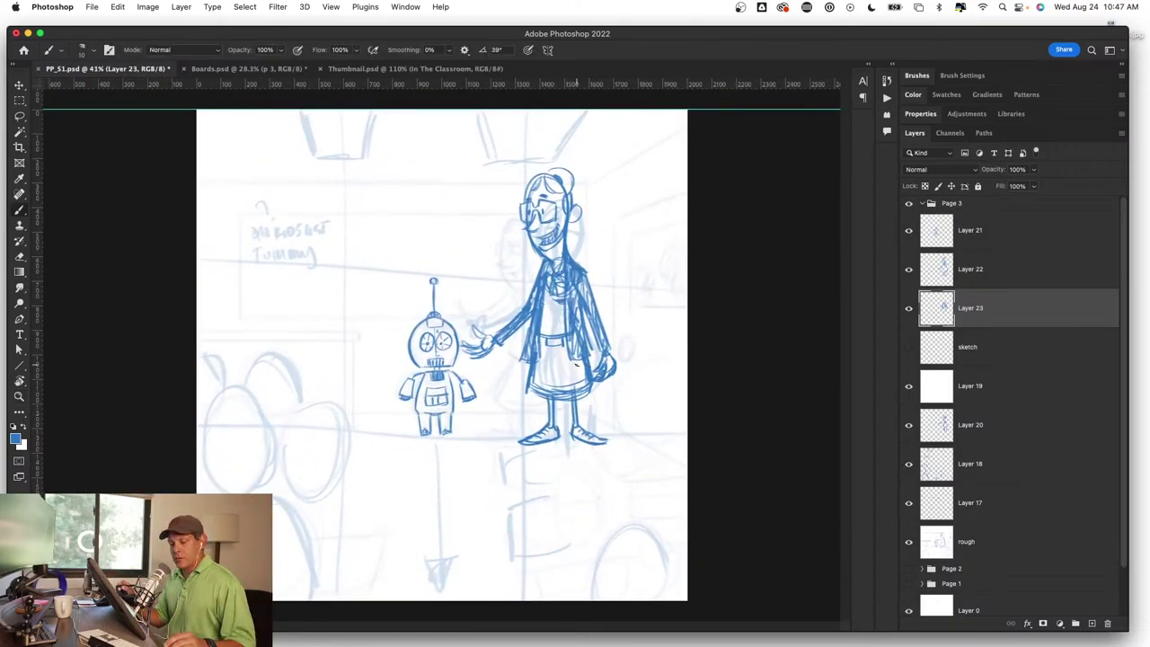
scroll(582, 373, up, 5)
drag(408, 422, 589, 431)
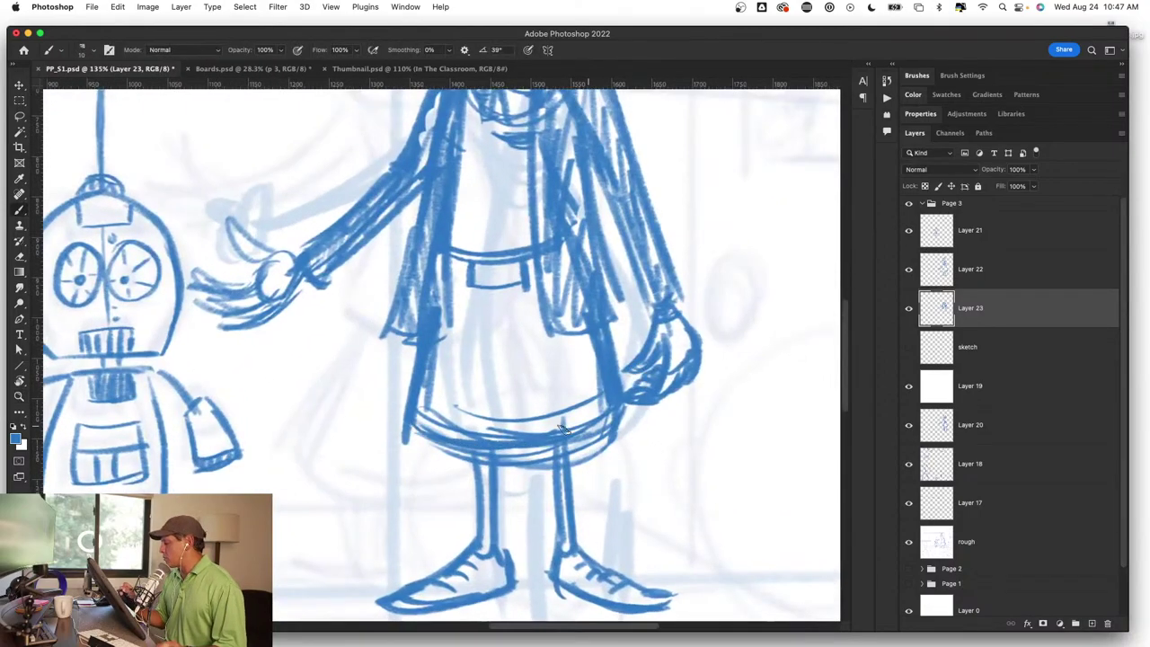
drag(449, 446, 609, 408)
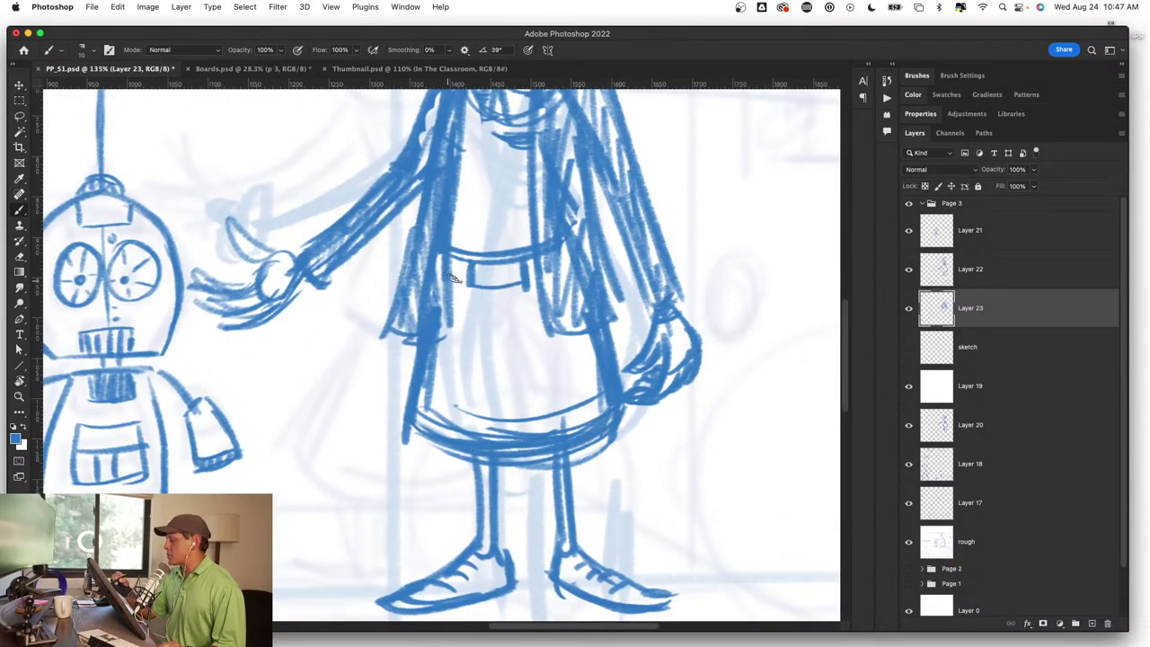
Step: Hatch the left and right parts of the skirt with vertical lines
scroll(557, 384, down, 5)
scroll(503, 360, up, 3)
scroll(476, 338, up, 2)
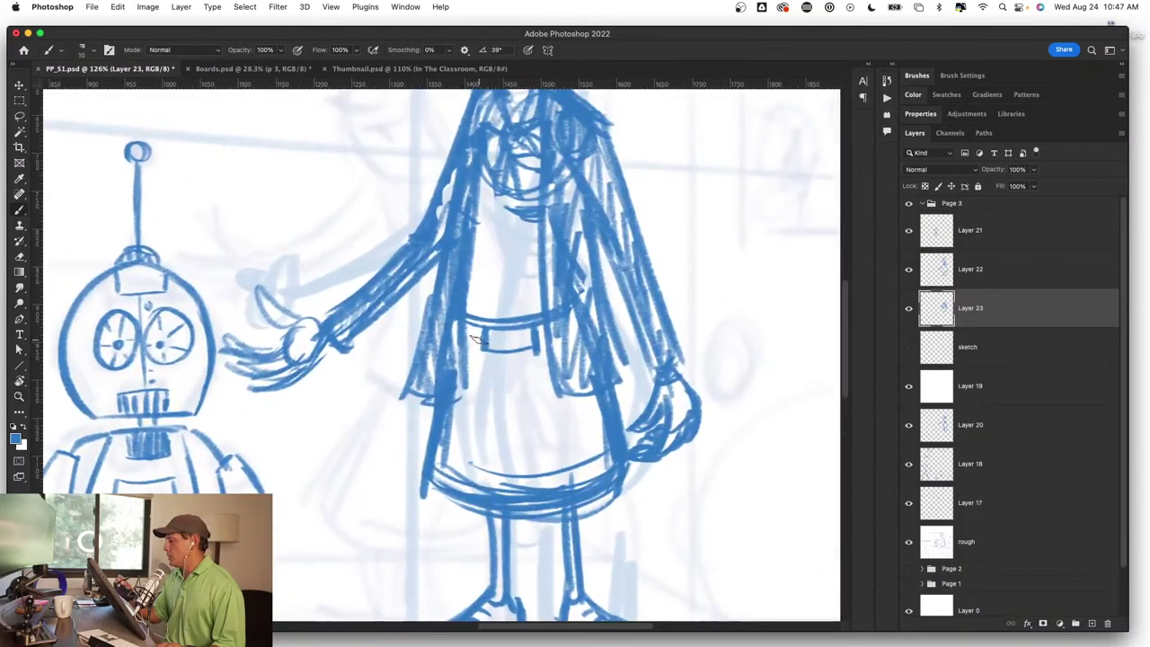
drag(453, 387, 462, 472)
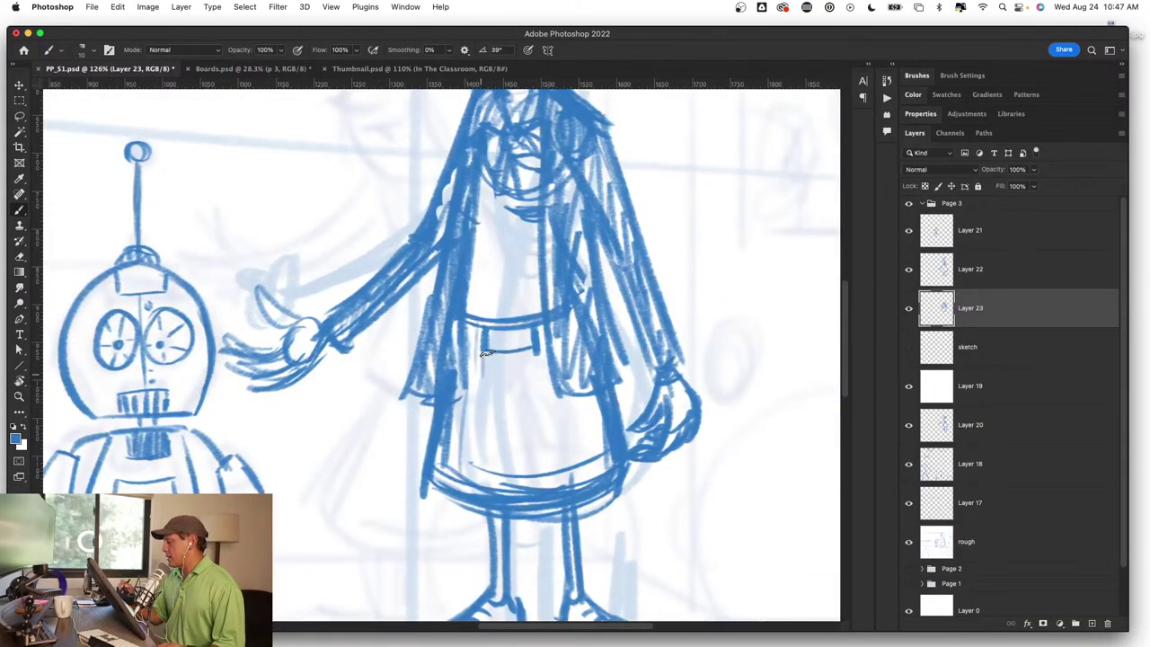
mouse_move(485, 352)
mouse_down()
mouse_move(494, 484)
mouse_move(516, 485)
mouse_move(542, 392)
mouse_move(555, 471)
mouse_up()
mouse_move(566, 395)
mouse_down()
mouse_move(571, 476)
mouse_move(584, 480)
mouse_up()
drag(600, 413, 608, 463)
Step: Zoom out to check both characters, then move white Layer 19 above Layers 22 and 23 to fade the ink
key(z)
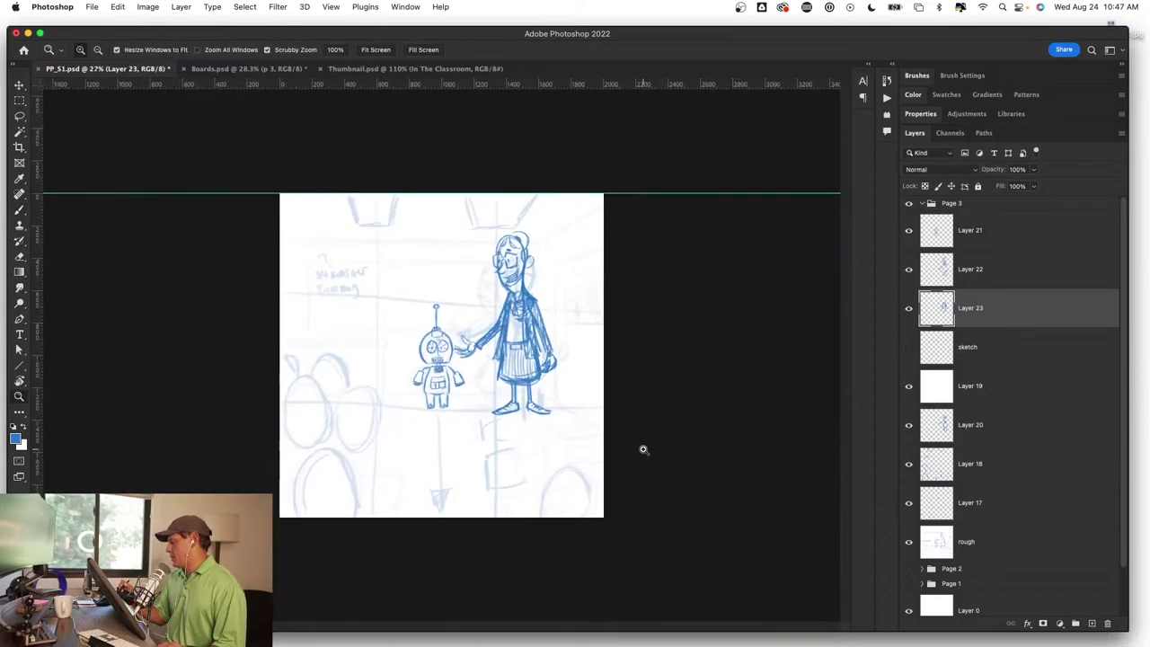
mouse_move(585, 422)
mouse_down()
mouse_move(605, 337)
mouse_move(596, 149)
mouse_up()
key(b)
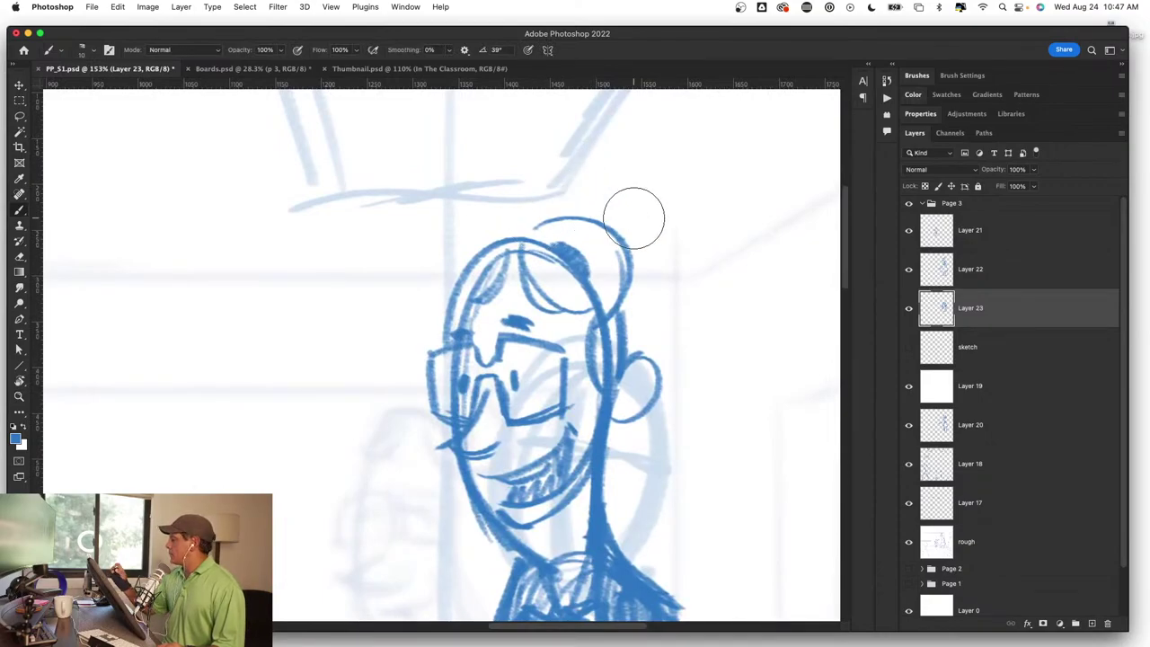
key(z)
drag(634, 215, 557, 220)
key(b)
drag(685, 518, 662, 300)
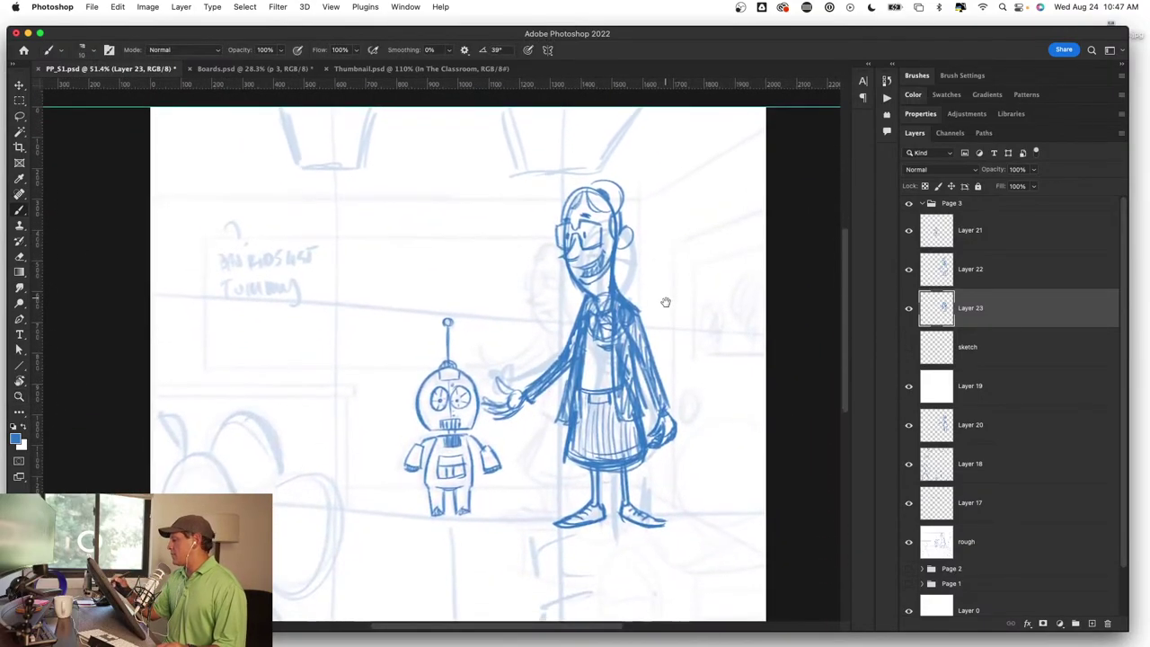
drag(674, 410, 729, 397)
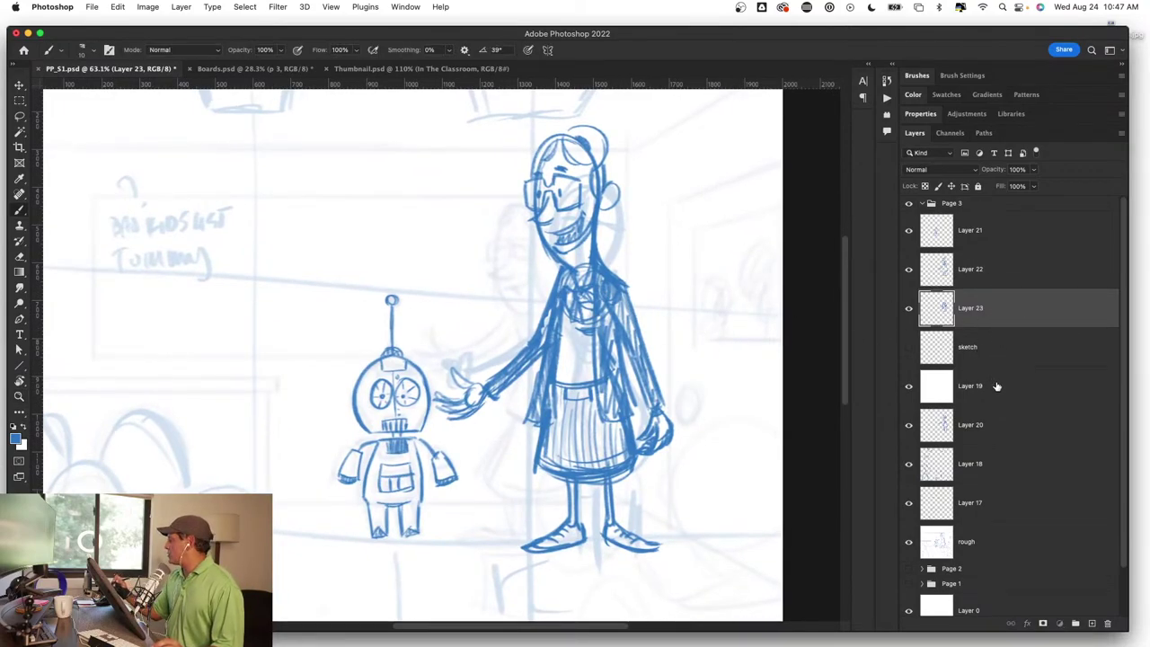
drag(996, 386, 995, 252)
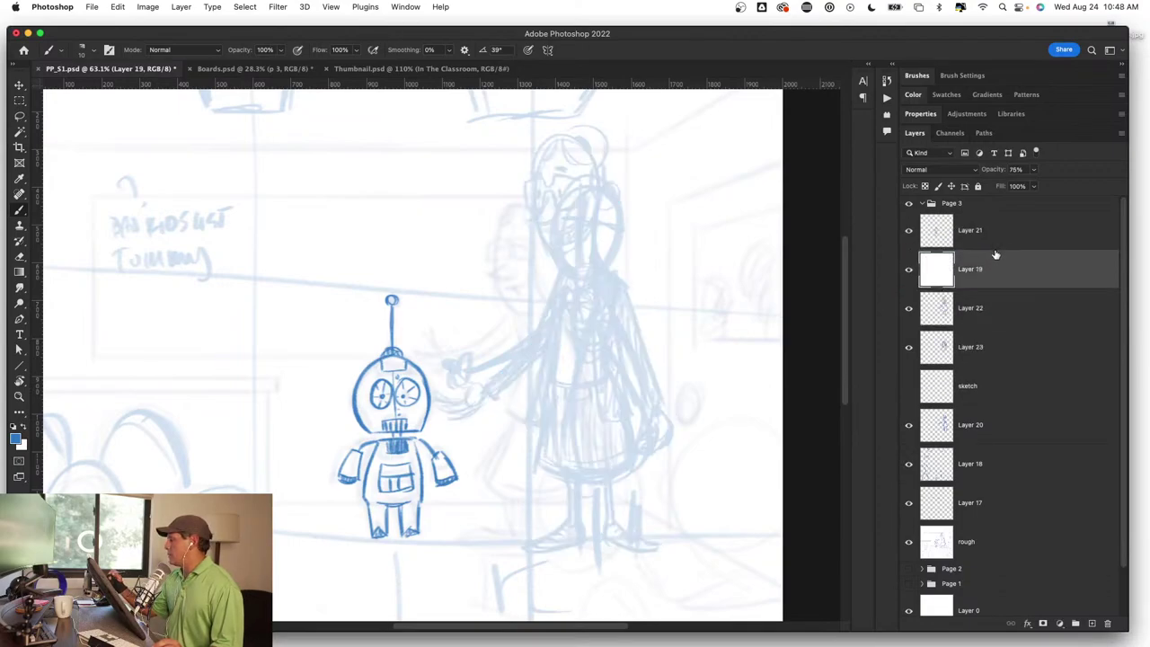
Step: On a new Layer 24, ink the teacher's glasses with both lenses and the bridge
click(1091, 623)
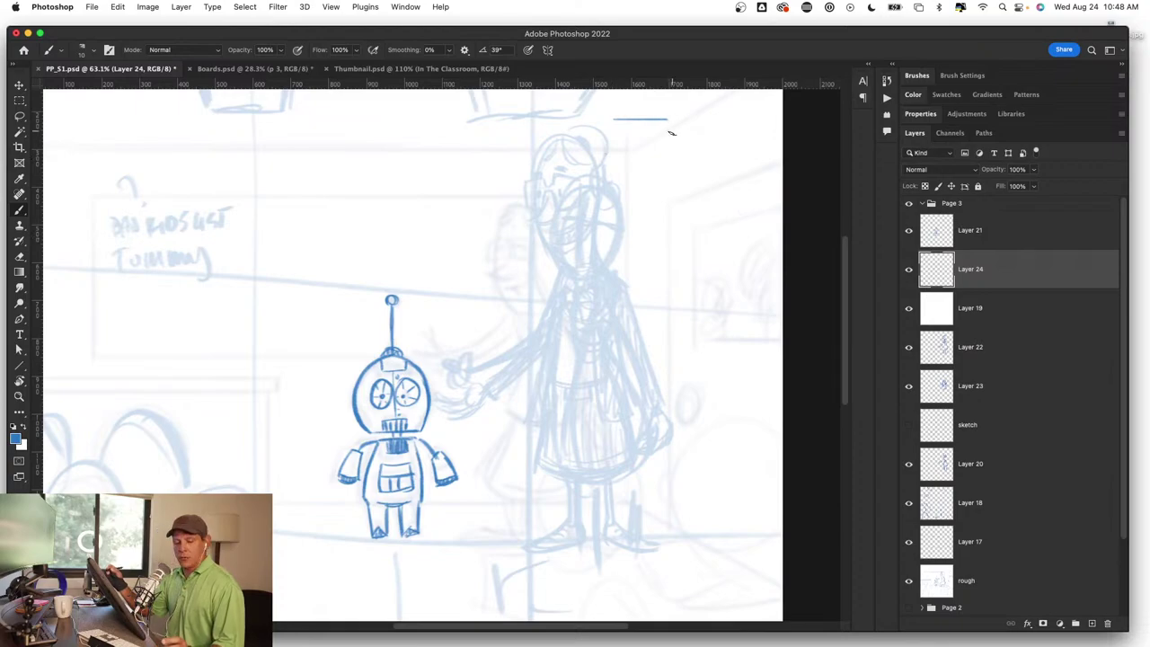
key(super+z)
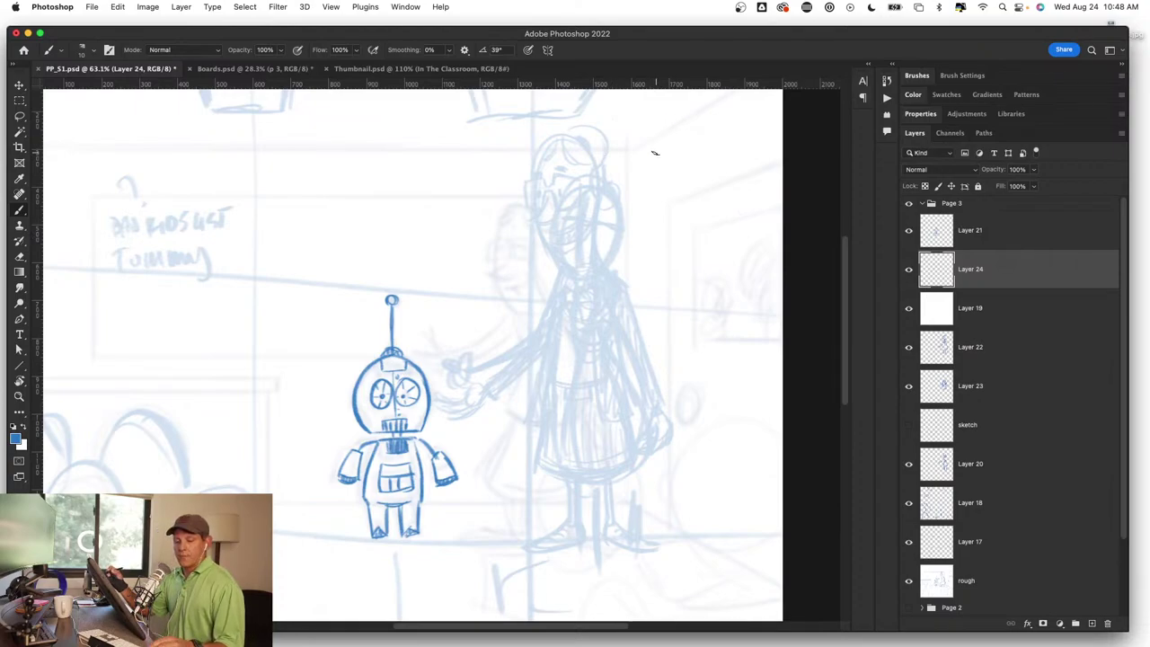
drag(637, 144, 669, 144)
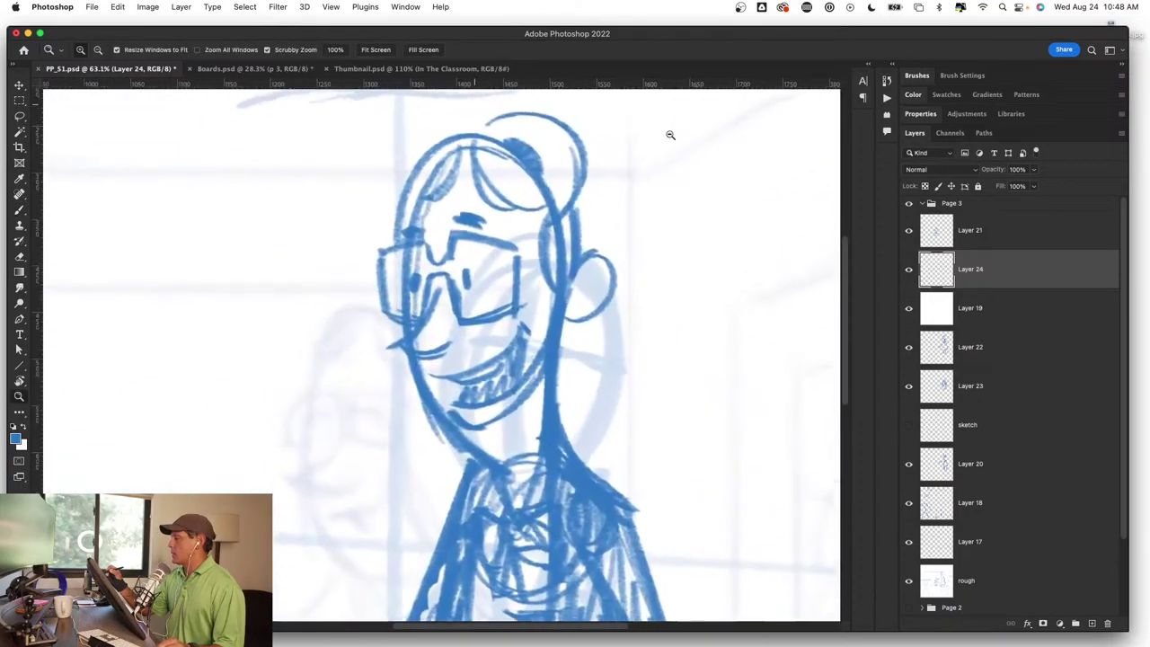
mouse_move(513, 372)
mouse_down()
mouse_move(593, 385)
mouse_move(589, 312)
mouse_up()
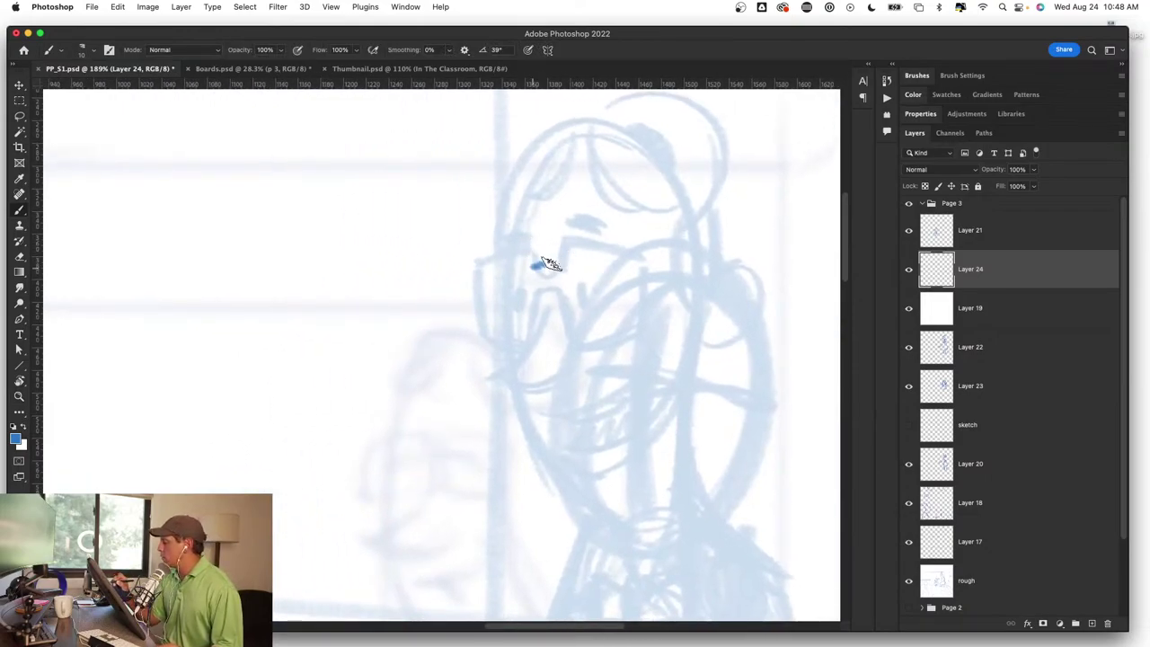
mouse_move(564, 246)
mouse_down()
mouse_move(566, 305)
mouse_move(657, 316)
mouse_move(646, 258)
mouse_up()
drag(619, 337, 648, 252)
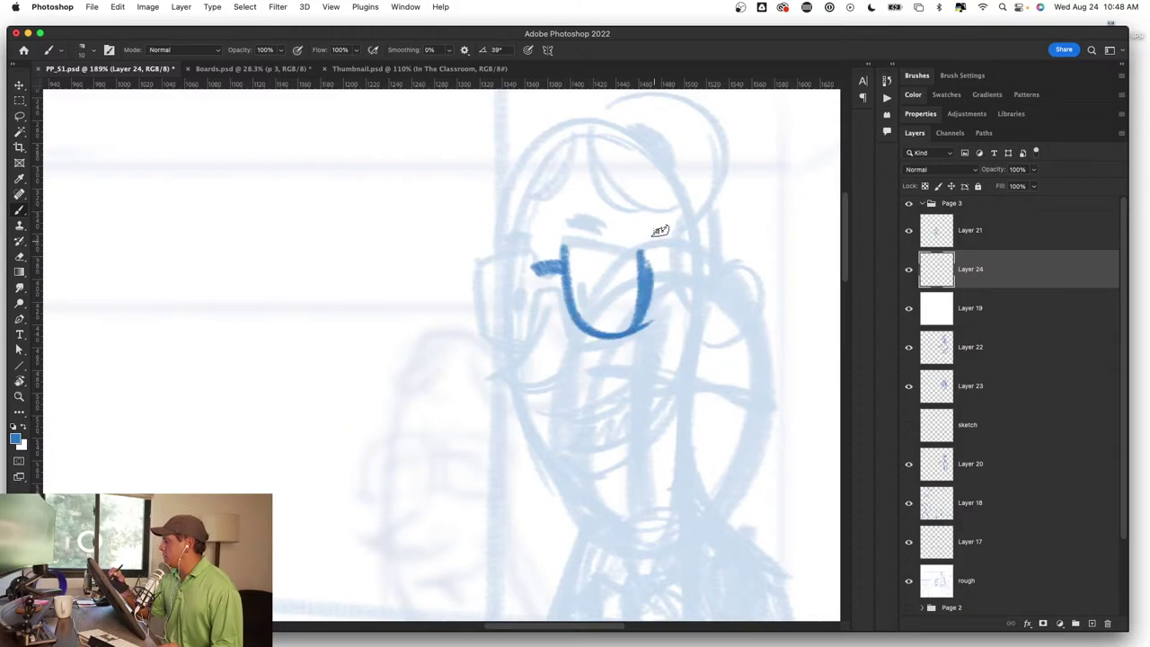
drag(558, 242, 639, 240)
mouse_move(640, 240)
mouse_down()
mouse_move(584, 245)
mouse_move(647, 247)
mouse_up()
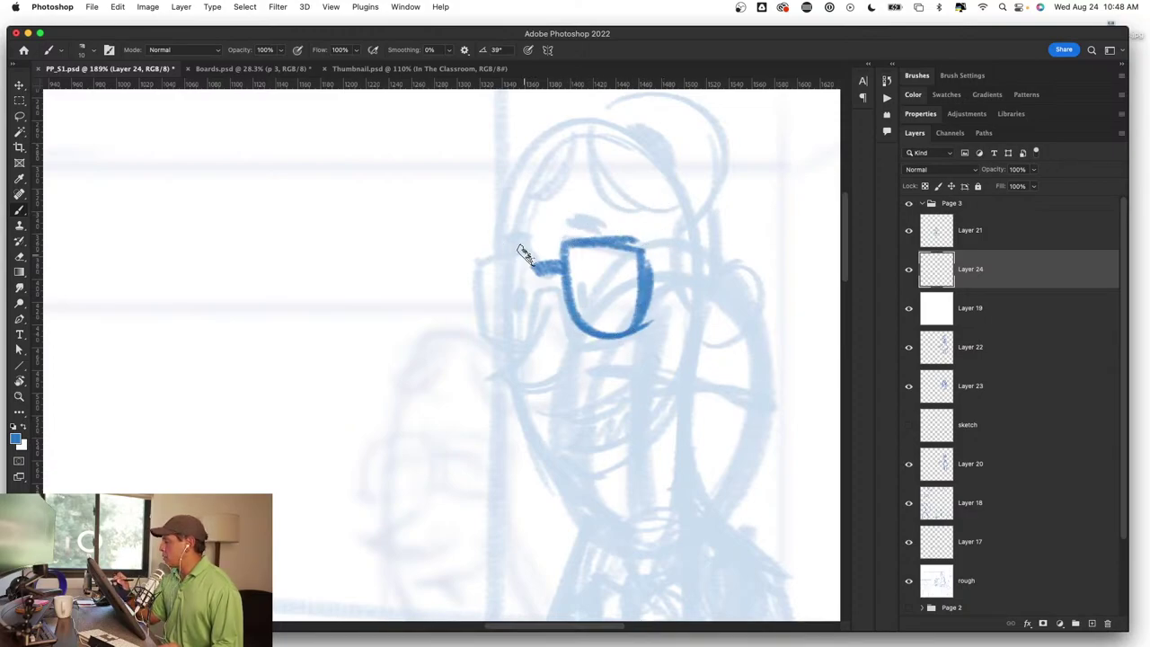
mouse_move(523, 252)
mouse_down()
mouse_move(469, 260)
mouse_move(503, 348)
mouse_up()
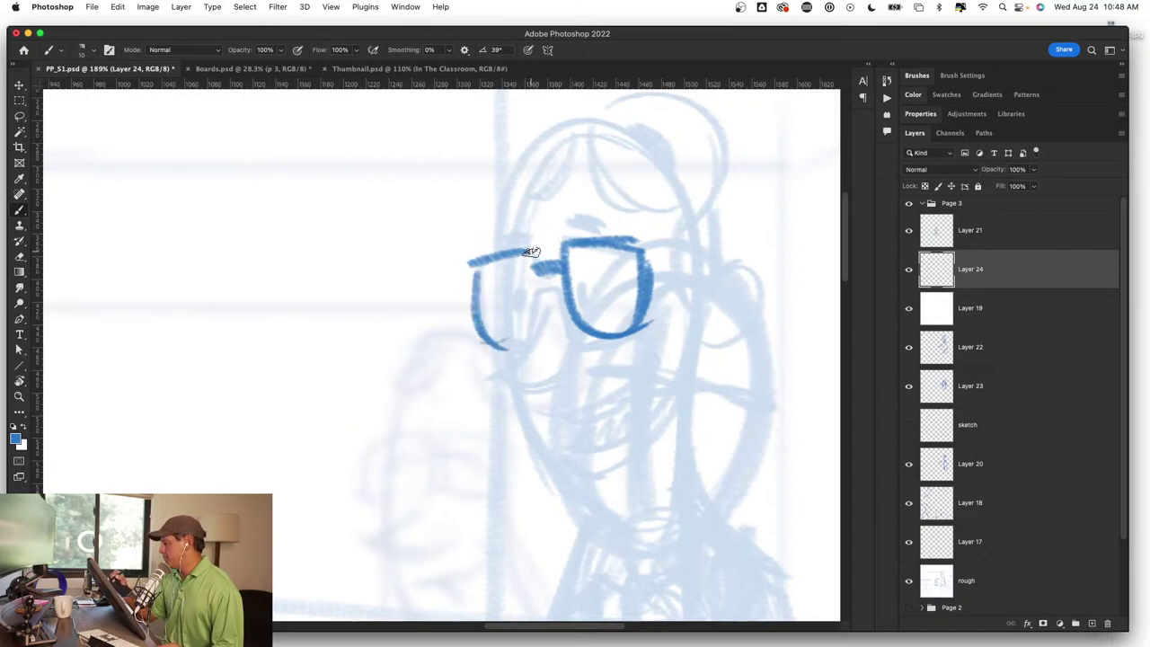
mouse_move(531, 251)
mouse_down()
mouse_move(490, 372)
mouse_move(557, 384)
mouse_move(570, 369)
mouse_up()
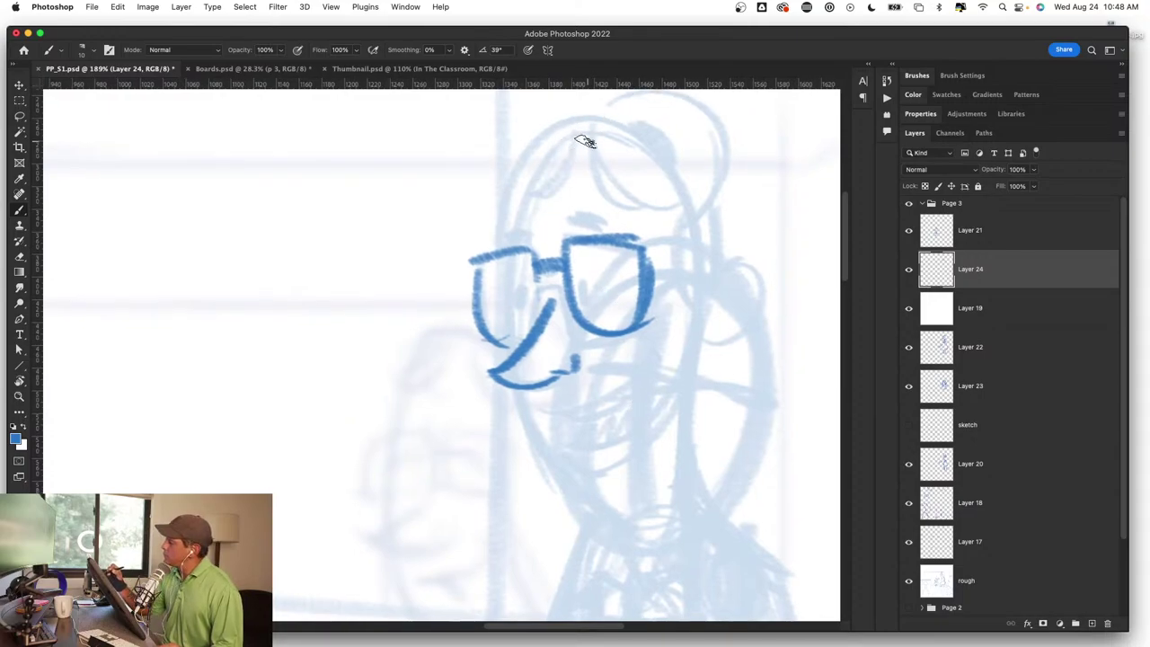
Step: Draw the left face outline, a pupil, the hair arc and inner-ear detail
drag(524, 165, 517, 344)
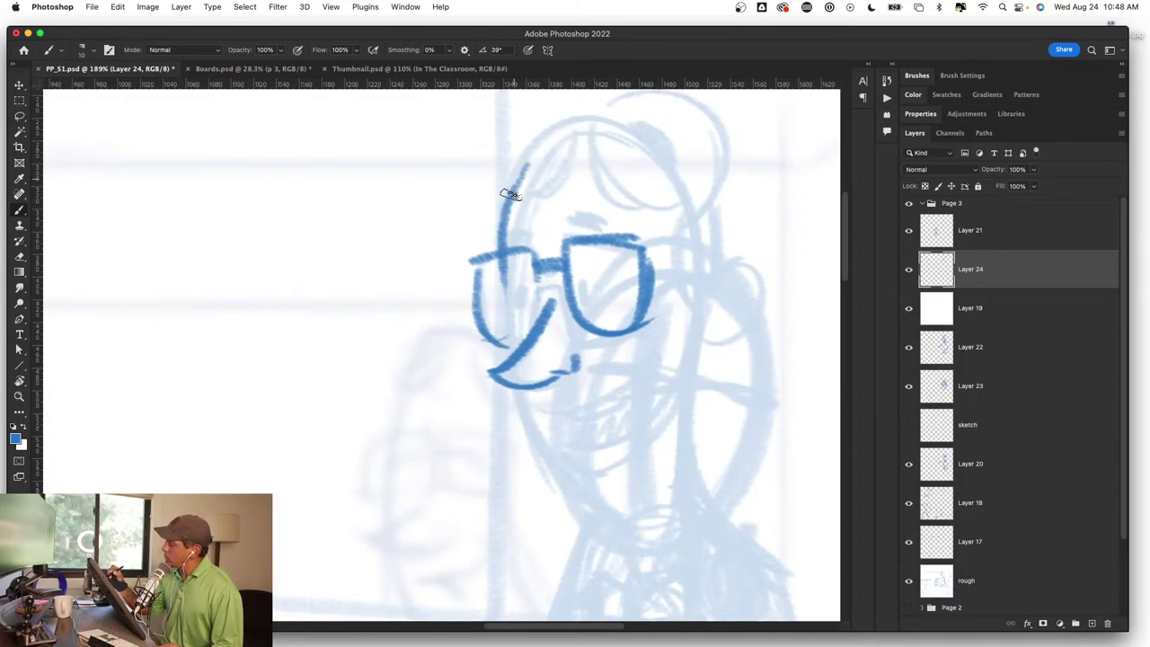
drag(508, 194, 518, 341)
mouse_move(519, 290)
mouse_down()
mouse_move(525, 305)
mouse_move(586, 284)
mouse_up()
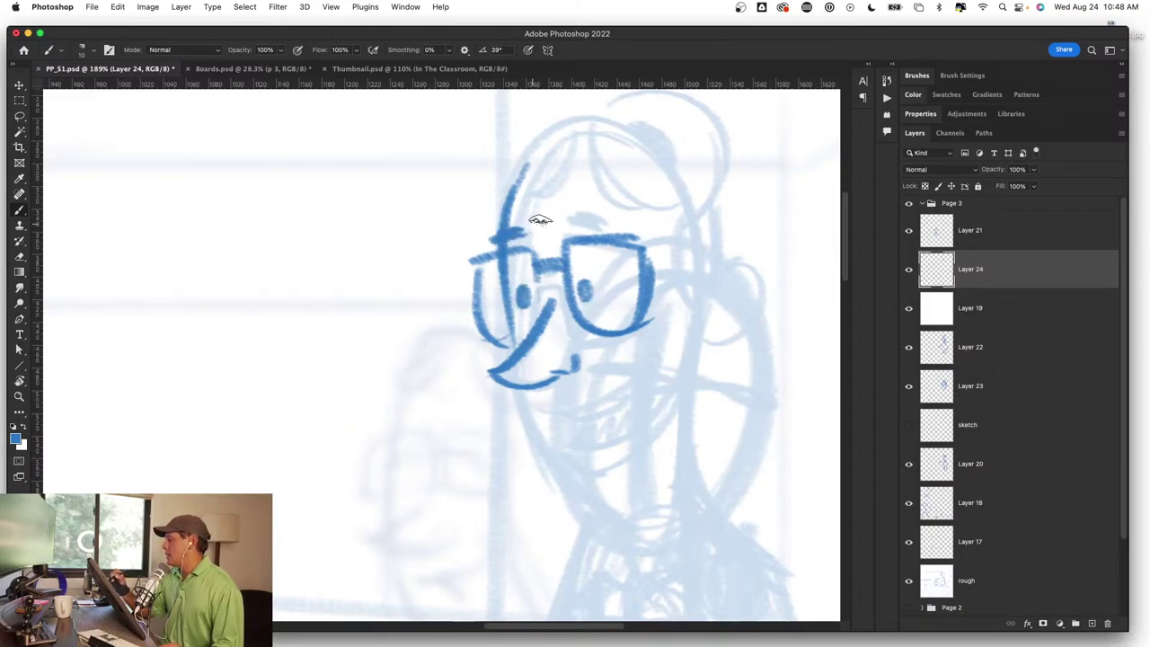
mouse_move(508, 185)
mouse_down()
mouse_move(586, 121)
mouse_move(674, 156)
mouse_move(709, 286)
mouse_move(742, 264)
mouse_move(710, 351)
mouse_move(719, 338)
mouse_up()
drag(729, 291, 717, 333)
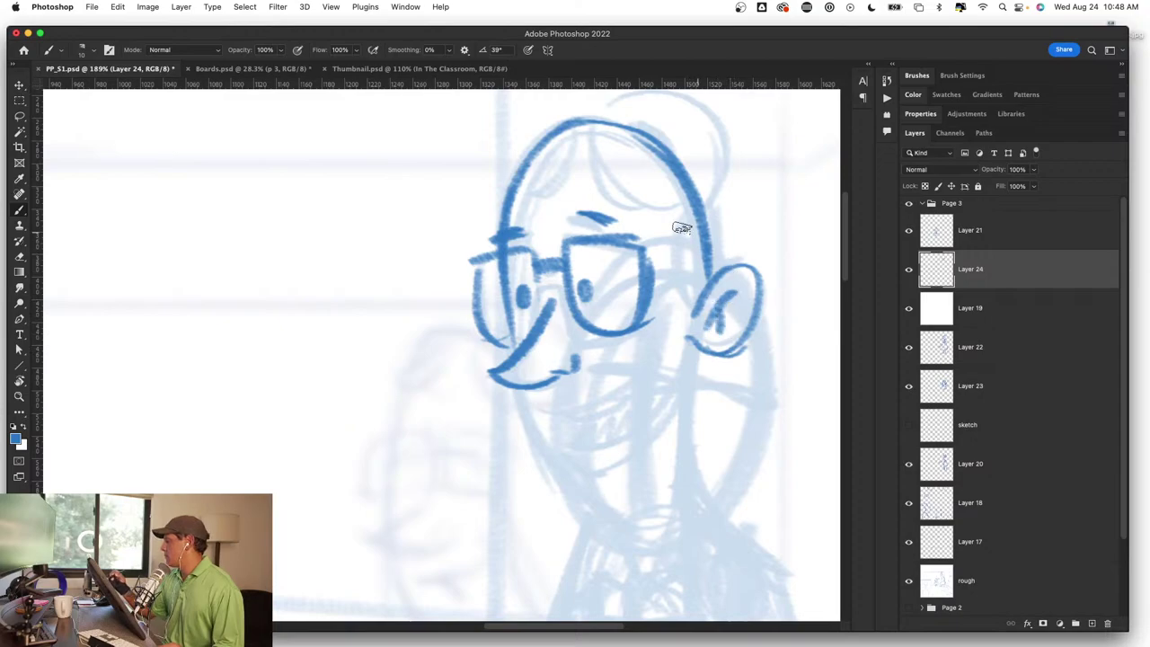
Step: Ink the bangs, the darkened right hair, the spiked hair bun and band lines
mouse_move(575, 128)
mouse_down()
mouse_move(516, 193)
mouse_move(593, 167)
mouse_move(683, 202)
mouse_move(644, 341)
mouse_up()
mouse_move(566, 264)
mouse_down()
mouse_move(638, 314)
mouse_move(620, 306)
mouse_move(640, 313)
mouse_move(623, 290)
mouse_up()
mouse_move(535, 249)
mouse_down()
mouse_move(659, 257)
mouse_move(660, 388)
mouse_up()
drag(701, 339, 638, 388)
drag(647, 243, 696, 355)
drag(620, 275, 629, 250)
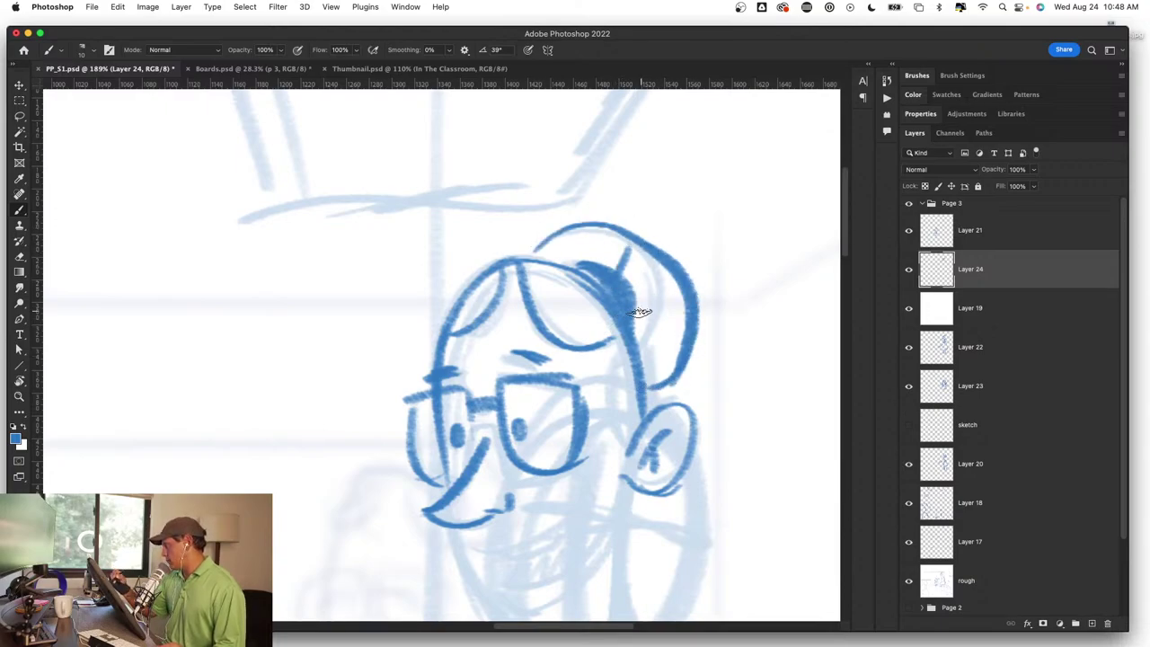
mouse_move(634, 310)
mouse_down()
mouse_move(691, 301)
mouse_move(694, 314)
mouse_up()
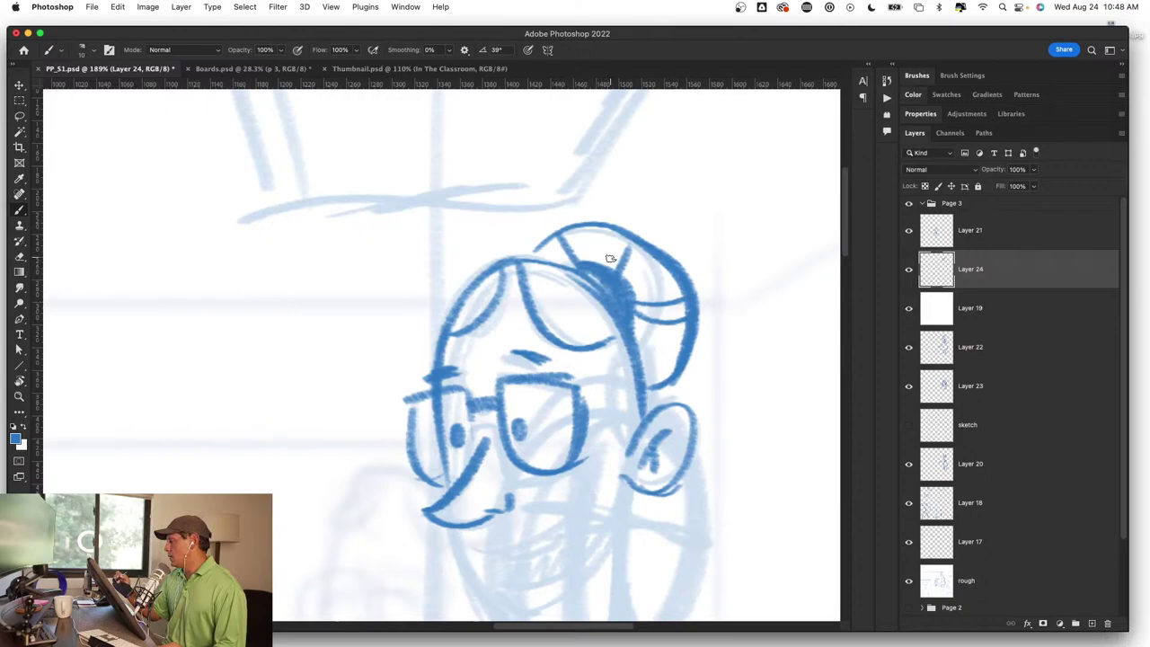
Step: Draw the left jaw line down to the chin and the right cheek to the neck
key(super+0)
scroll(548, 189, up, 10)
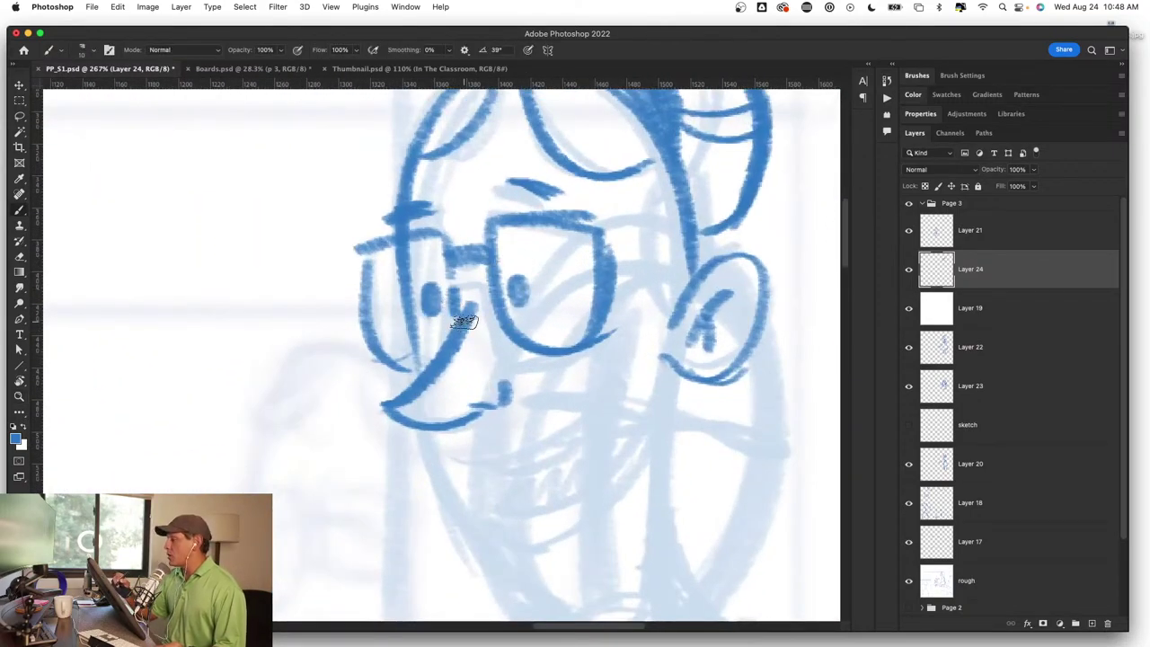
scroll(616, 449, down, 1)
scroll(629, 458, down, 1)
drag(596, 392, 567, 345)
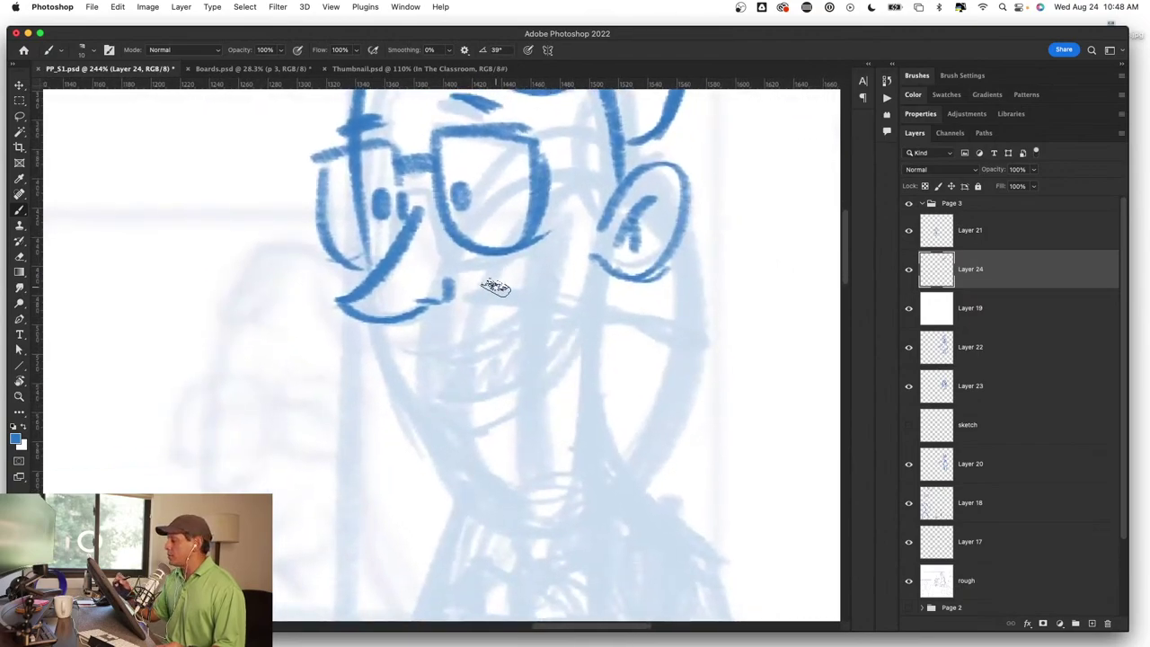
drag(378, 328, 447, 476)
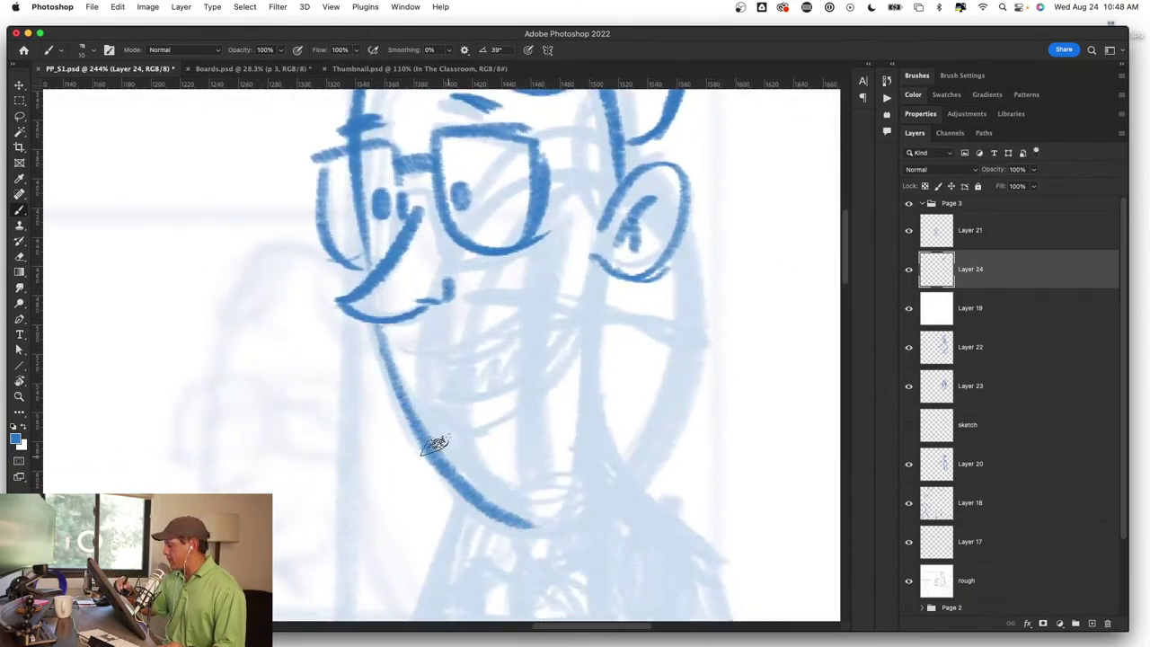
drag(399, 389, 535, 524)
mouse_move(618, 270)
mouse_down()
mouse_move(588, 507)
mouse_move(662, 490)
mouse_up()
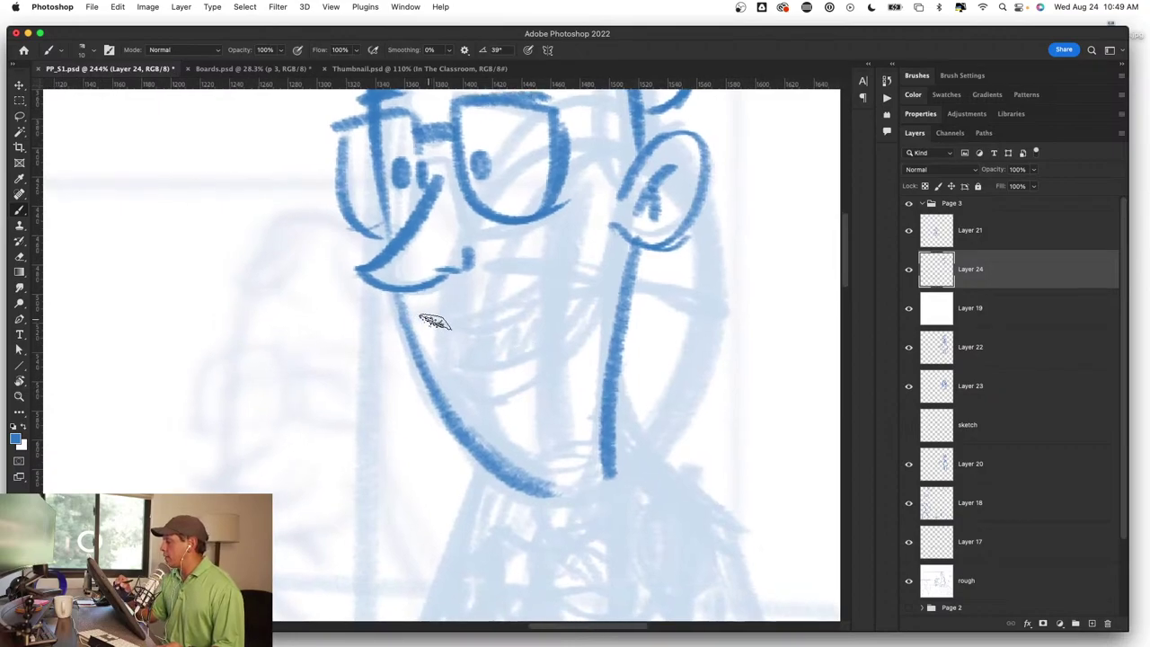
Step: Sketch an open smiling mouth with teeth, then undo it after checking
mouse_move(428, 322)
mouse_down()
mouse_move(592, 286)
mouse_move(539, 405)
mouse_move(476, 410)
mouse_up()
mouse_move(465, 325)
mouse_down()
mouse_move(552, 296)
mouse_move(476, 406)
mouse_move(560, 361)
mouse_up()
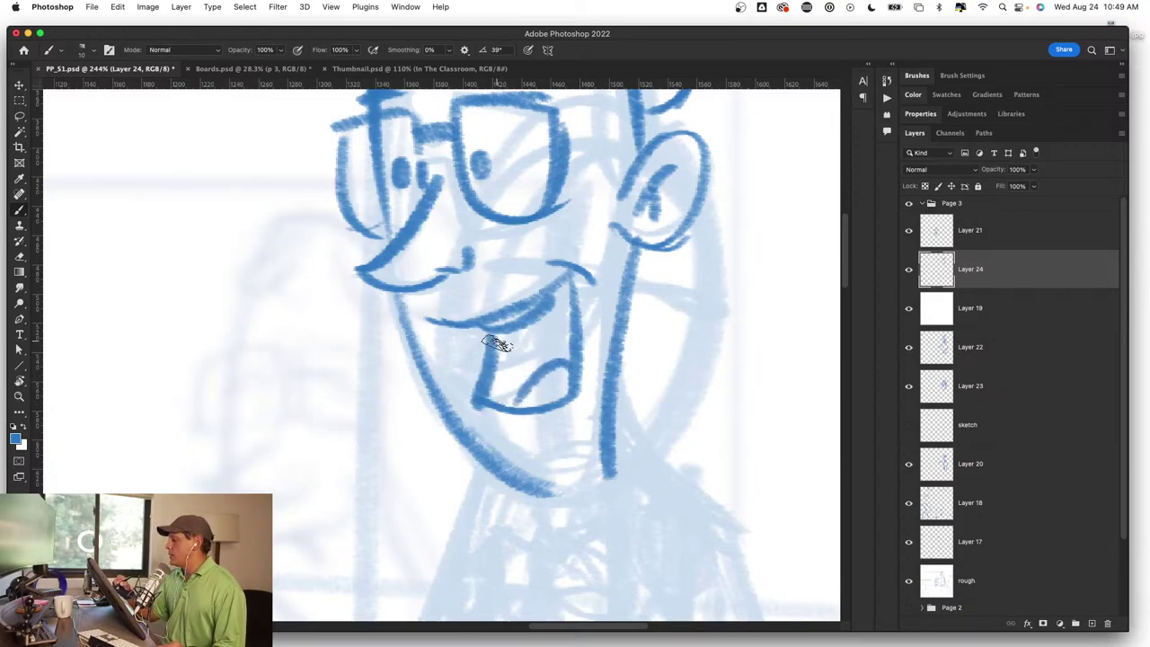
mouse_move(492, 343)
mouse_down()
mouse_move(543, 323)
mouse_move(575, 328)
mouse_up()
key(z)
mouse_move(565, 436)
mouse_down()
mouse_move(548, 478)
mouse_move(628, 457)
mouse_move(639, 411)
mouse_up()
key(b)
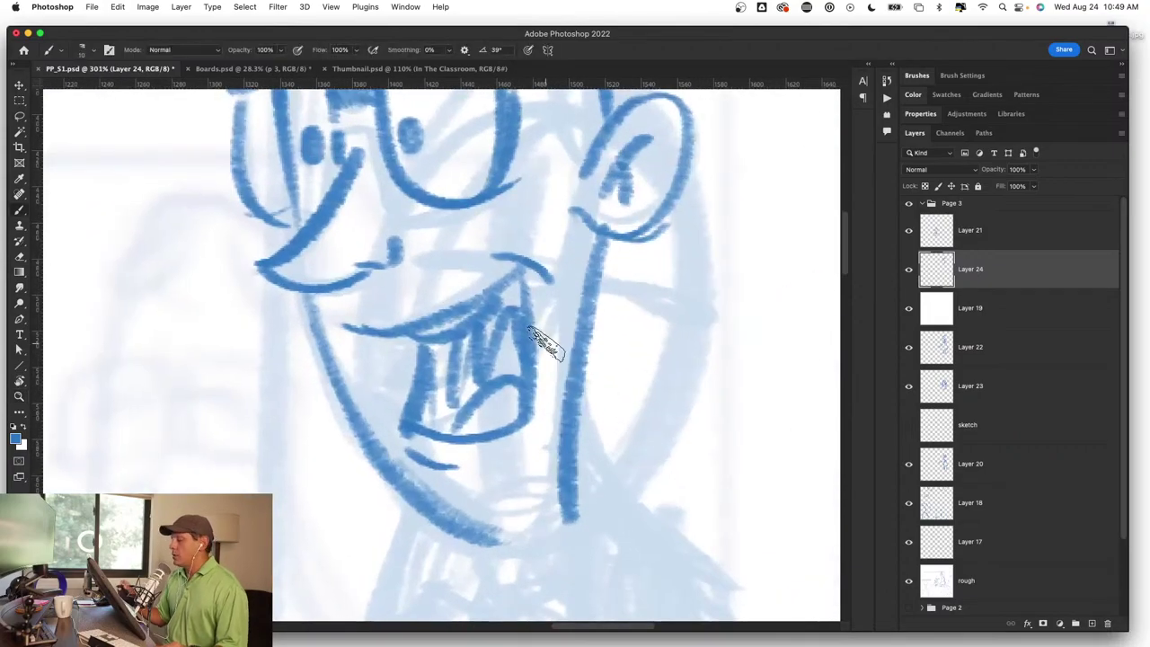
key(ctrl+z)
key(ctrl+z)
key(ctrl+z)
key(ctrl+z)
key(ctrl+z)
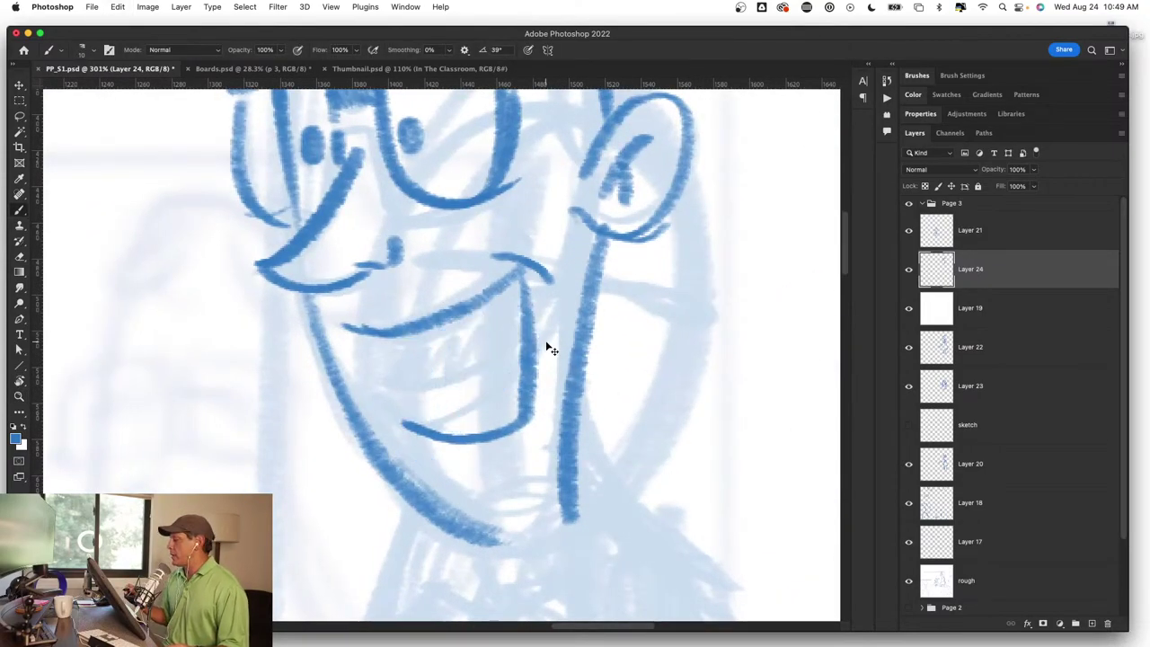
key(ctrl+z)
key(ctrl+z)
key(ctrl+z)
key(ctrl+z)
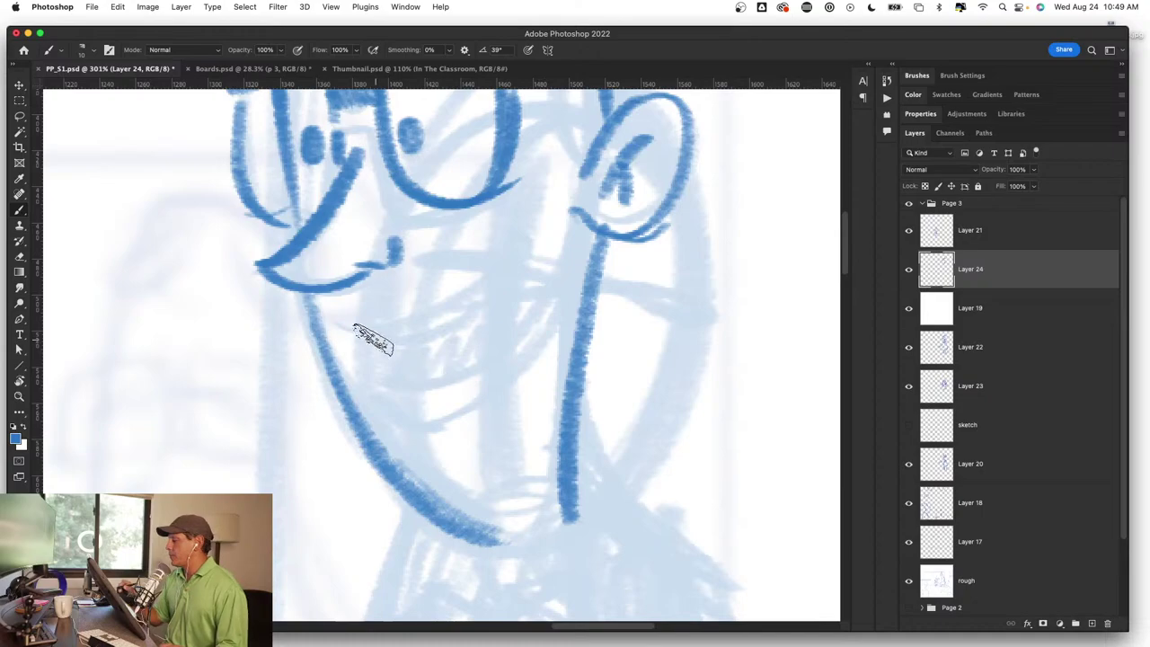
Step: Try a long smile curve with cheek crease and lower lip, then undo it
mouse_move(346, 335)
mouse_down()
mouse_move(519, 262)
mouse_move(549, 274)
mouse_up()
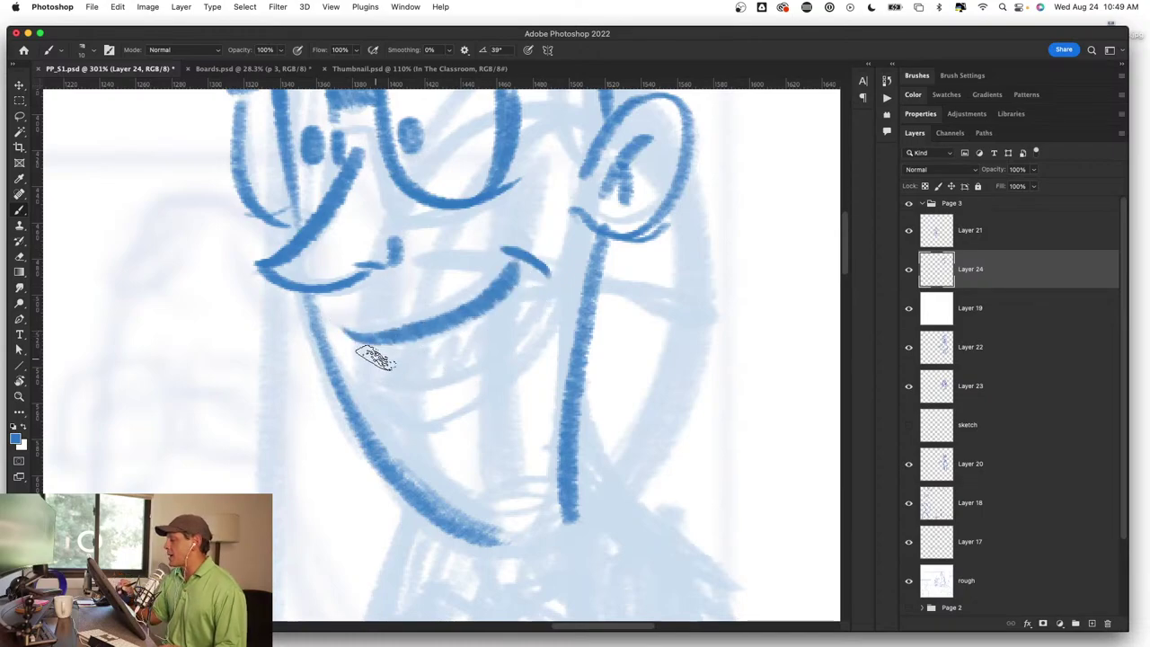
drag(375, 355, 442, 361)
key(z)
mouse_move(552, 395)
mouse_down()
mouse_move(528, 469)
mouse_move(662, 437)
mouse_up()
key(b)
key(ctrl+z)
key(ctrl+z)
key(ctrl+z)
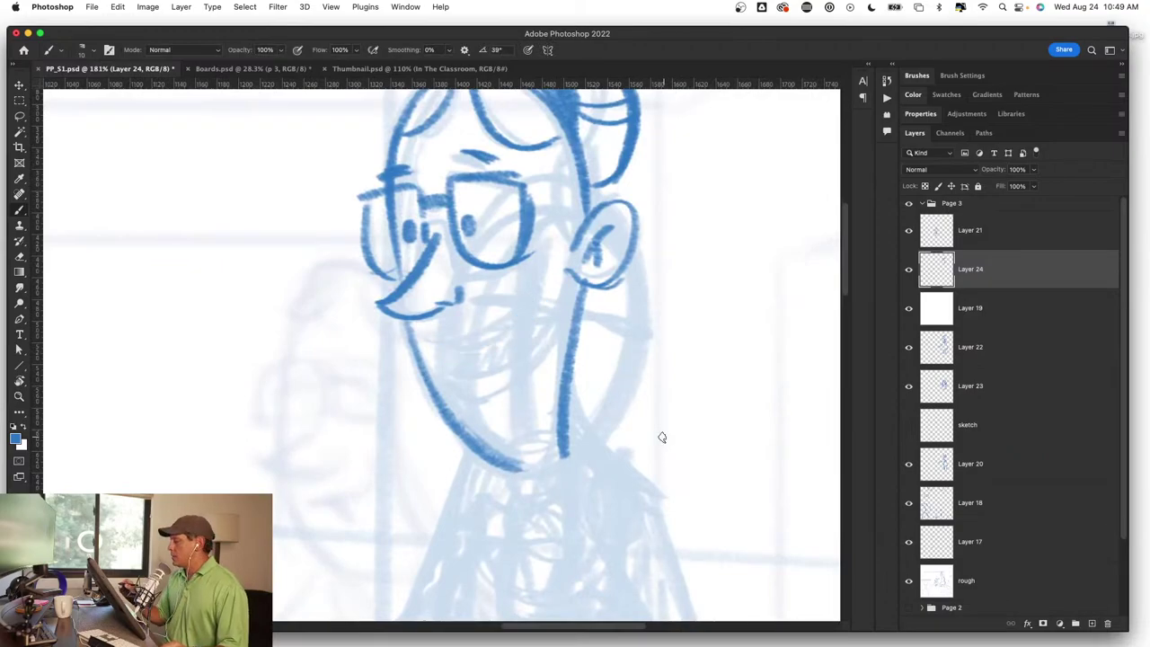
Step: Redraw the mouth with a thick upper lip hooked at the right and a shaped lower lip
drag(501, 311, 549, 300)
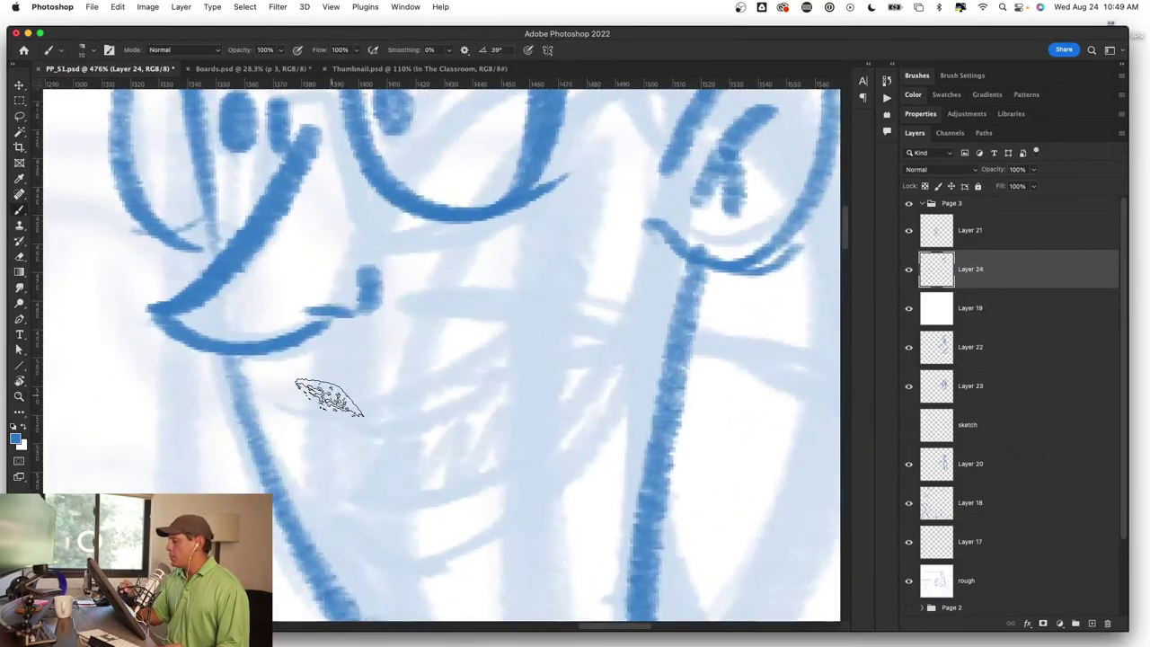
drag(287, 411, 384, 414)
mouse_move(277, 404)
mouse_down()
mouse_move(382, 413)
mouse_move(556, 331)
mouse_up()
drag(452, 388, 591, 335)
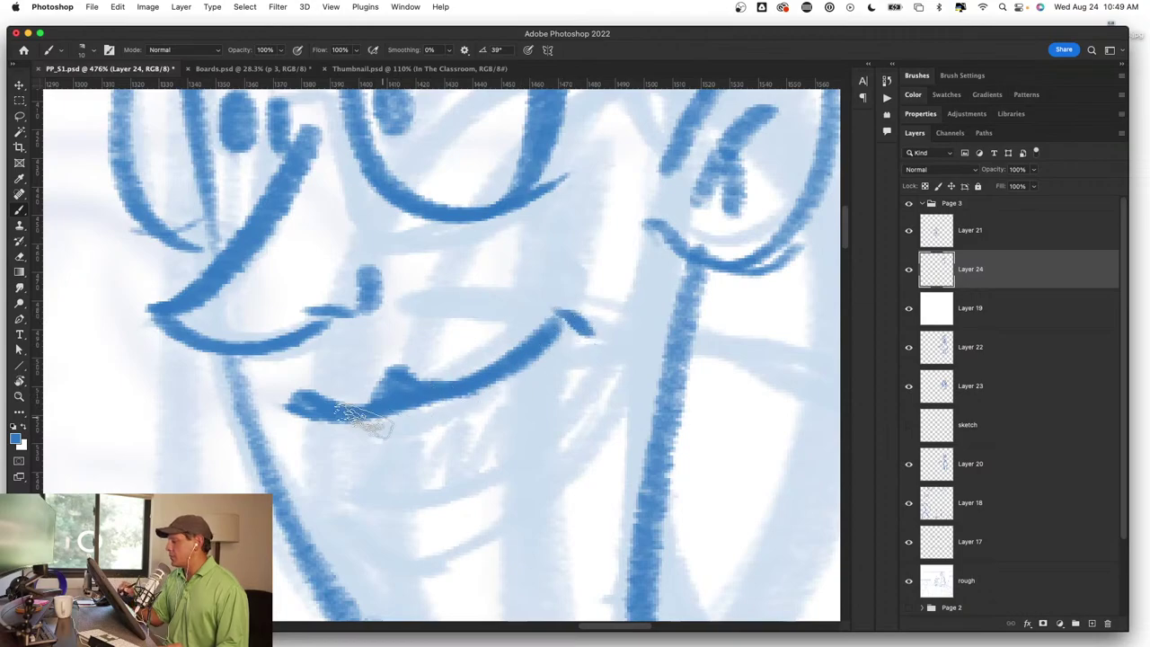
drag(296, 411, 539, 358)
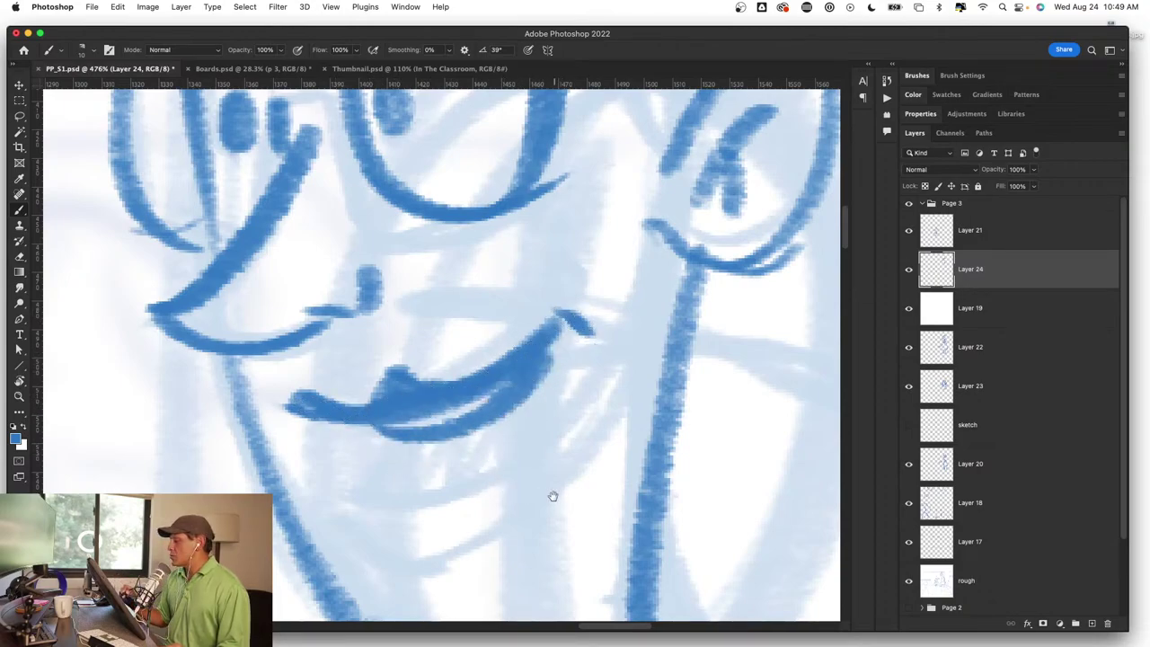
drag(551, 494, 546, 380)
mouse_move(370, 339)
mouse_down()
mouse_move(363, 449)
mouse_move(530, 429)
mouse_up()
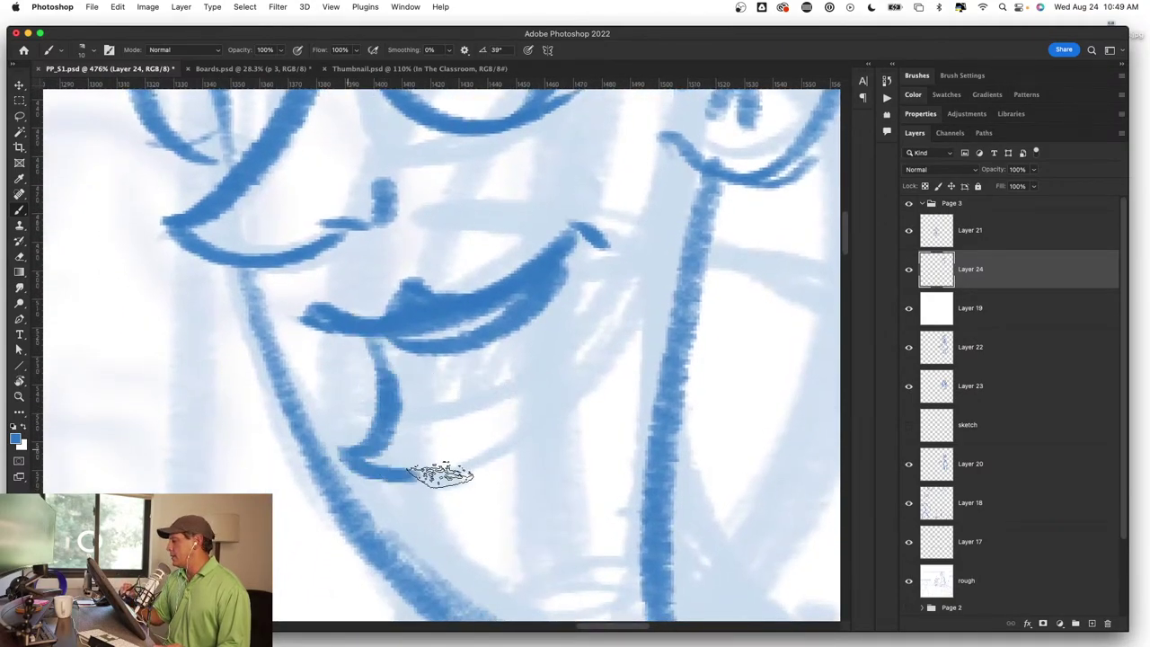
Step: Finish the mouth's bottom and right side and the chin curve, then fit the view
mouse_move(589, 236)
mouse_down()
mouse_move(449, 441)
mouse_move(561, 381)
mouse_up()
drag(349, 456, 411, 454)
mouse_move(406, 361)
mouse_down()
mouse_move(420, 449)
mouse_move(583, 341)
mouse_up()
key(z)
key(super+0)
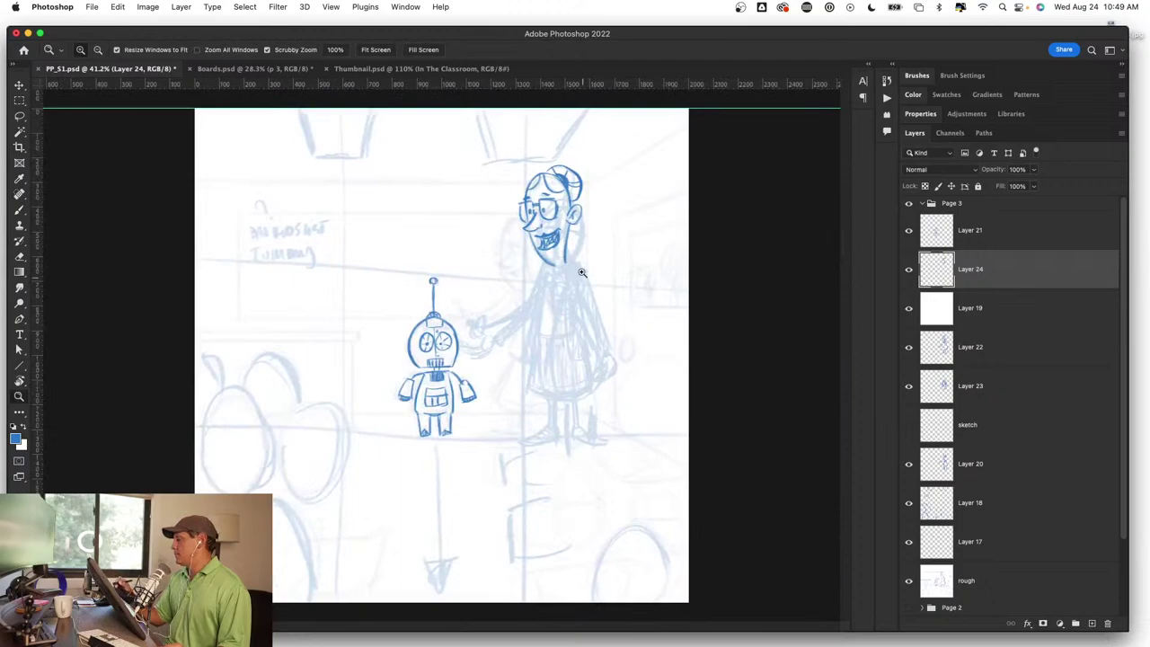
Step: Add the lower lip line of the grin, then reframe the view on the chin
drag(581, 273, 610, 272)
key(b)
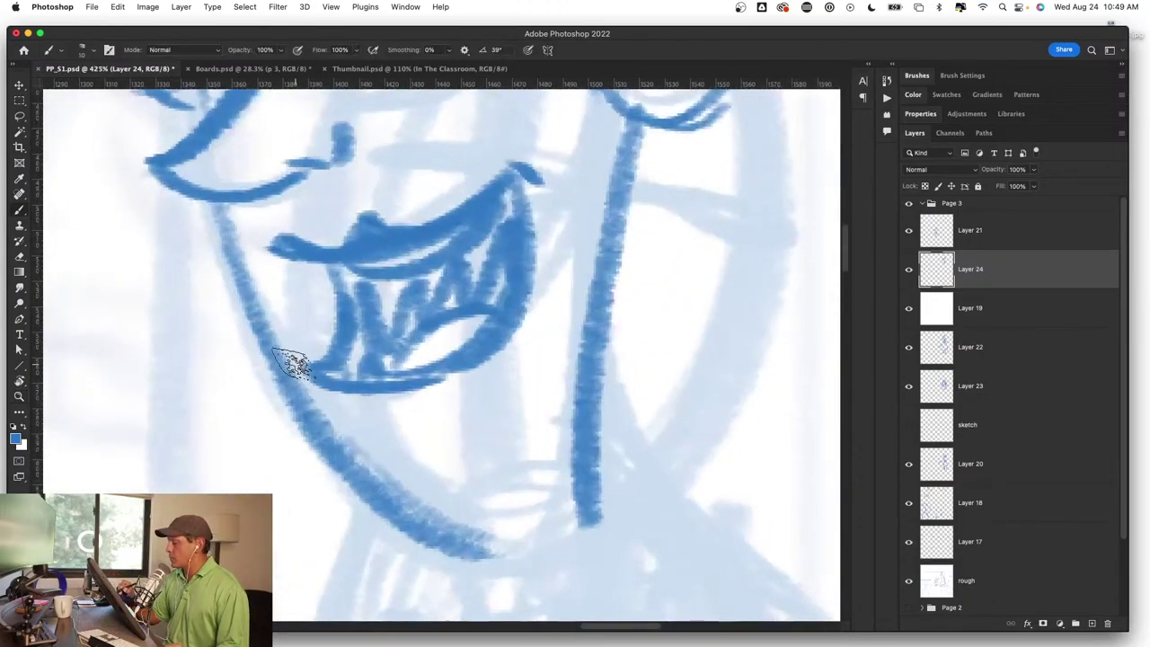
mouse_move(290, 364)
mouse_down()
mouse_move(405, 423)
mouse_move(500, 378)
mouse_move(534, 325)
mouse_up()
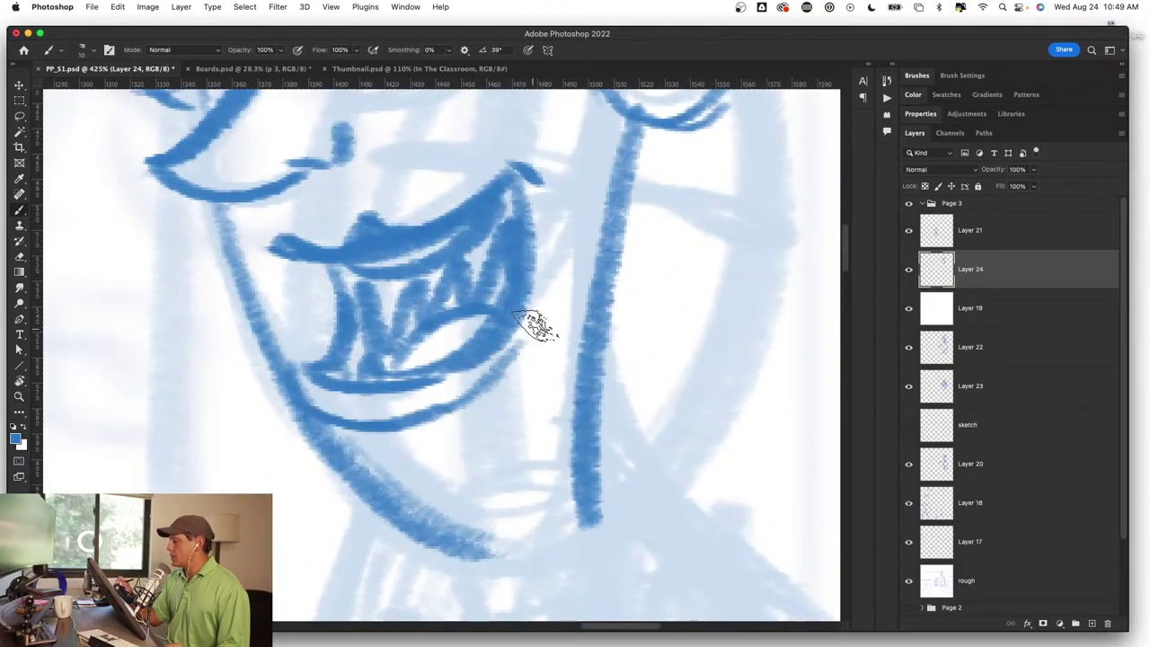
key(z)
mouse_move(296, 397)
mouse_down()
mouse_move(561, 481)
mouse_move(538, 484)
mouse_move(629, 308)
mouse_up()
mouse_move(623, 249)
mouse_down()
mouse_move(645, 262)
mouse_move(595, 365)
mouse_move(670, 349)
mouse_up()
key(b)
mouse_move(511, 182)
mouse_down()
mouse_move(618, 472)
mouse_move(580, 288)
mouse_up()
Step: With a 6 px brush, ink the collar below the chin and a bow tie knot and left wing
drag(411, 280, 420, 377)
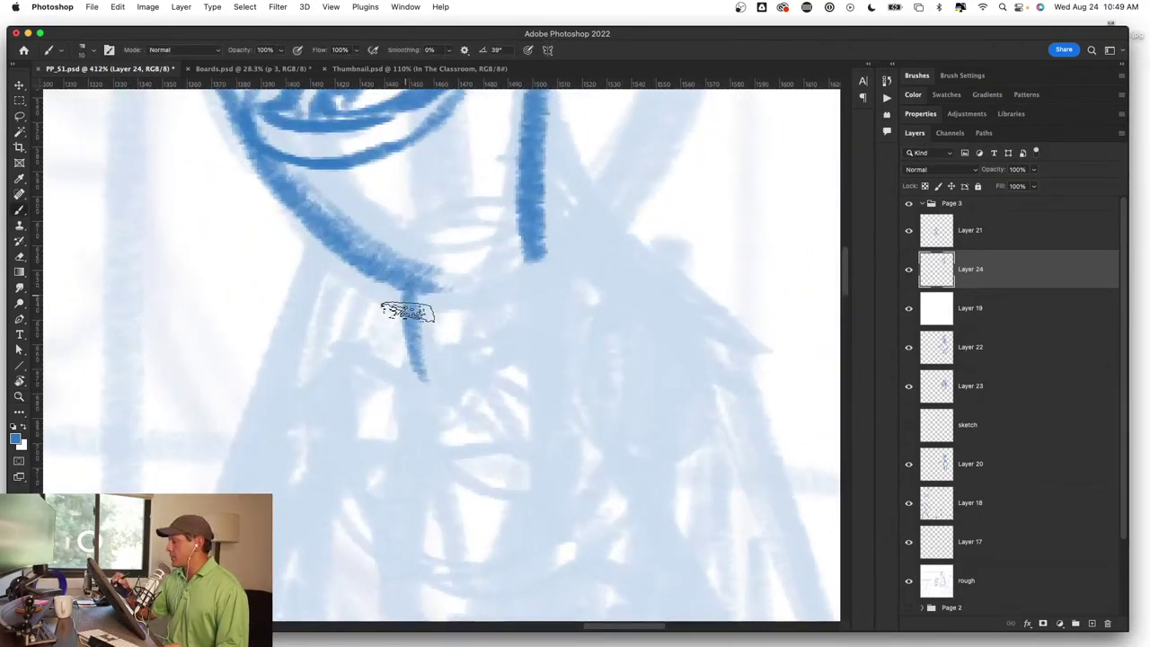
drag(513, 377, 510, 375)
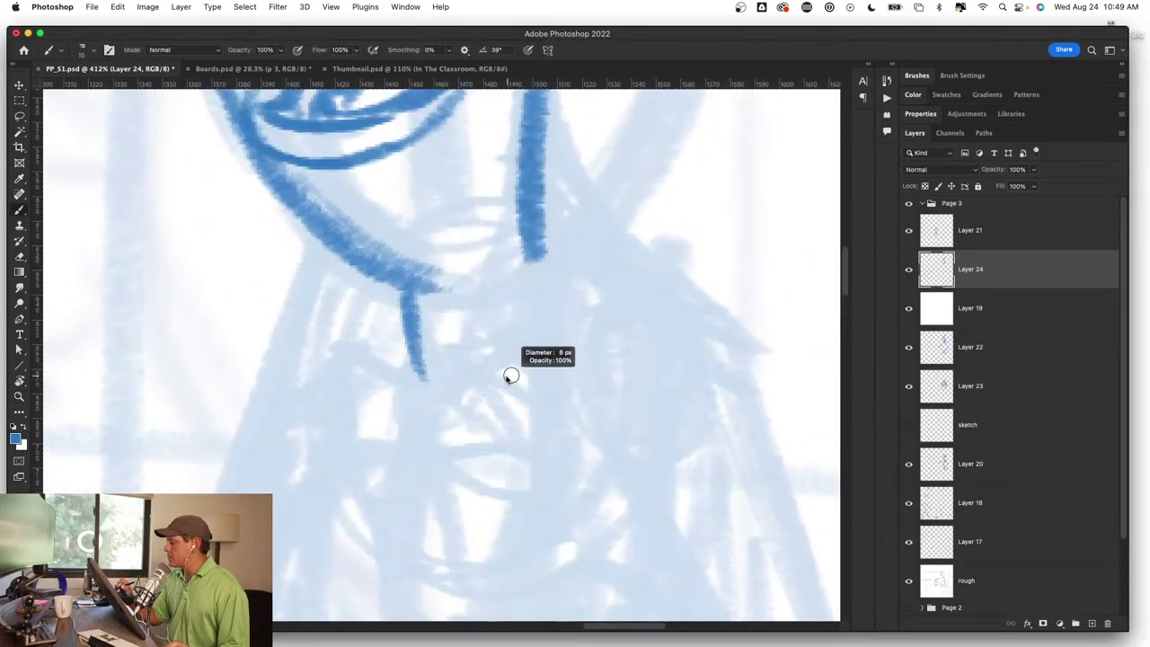
drag(419, 374, 528, 247)
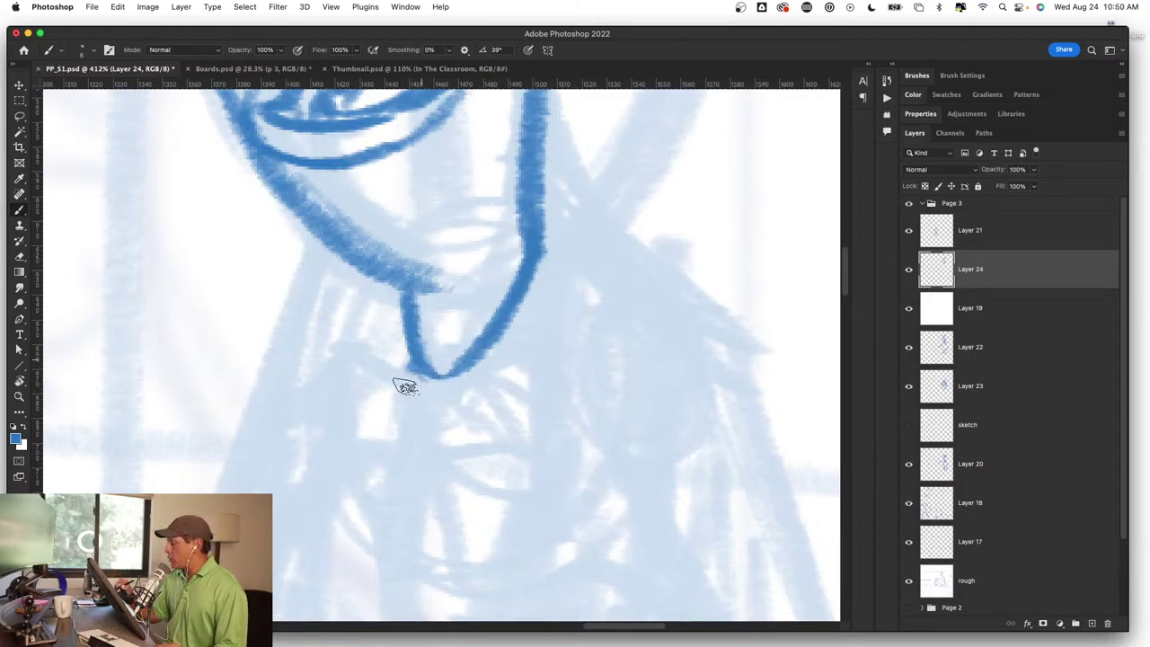
mouse_move(406, 370)
mouse_down()
mouse_move(442, 454)
mouse_move(482, 421)
mouse_move(436, 466)
mouse_up()
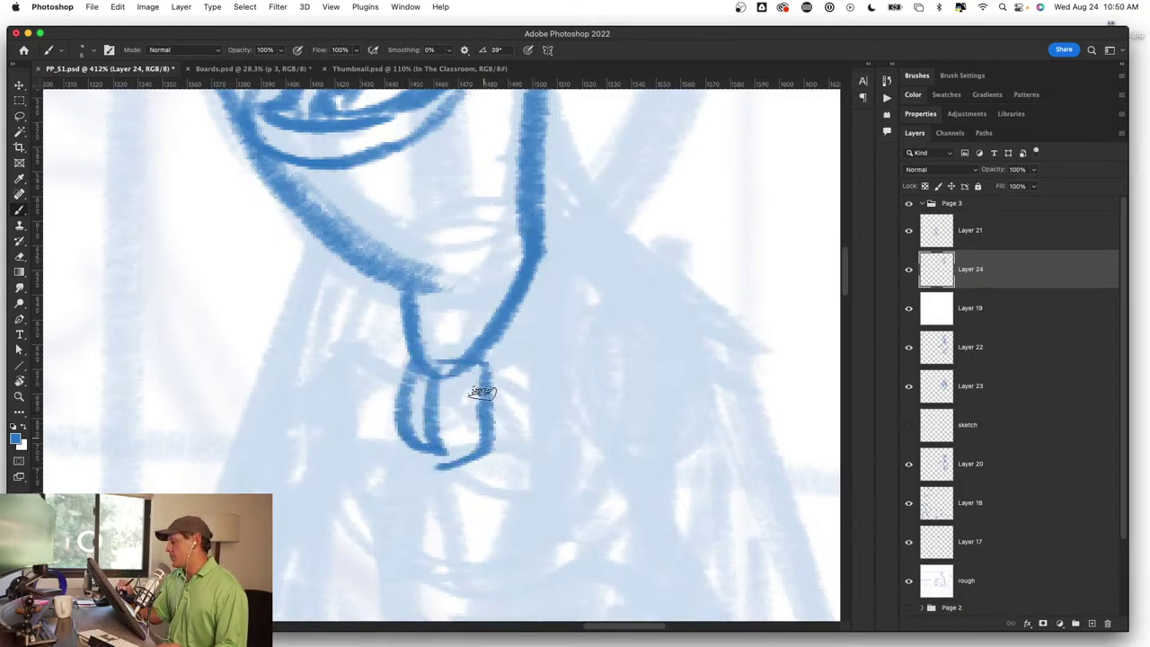
drag(476, 361, 437, 458)
mouse_move(413, 366)
mouse_down()
mouse_move(333, 318)
mouse_move(372, 470)
mouse_move(367, 461)
mouse_up()
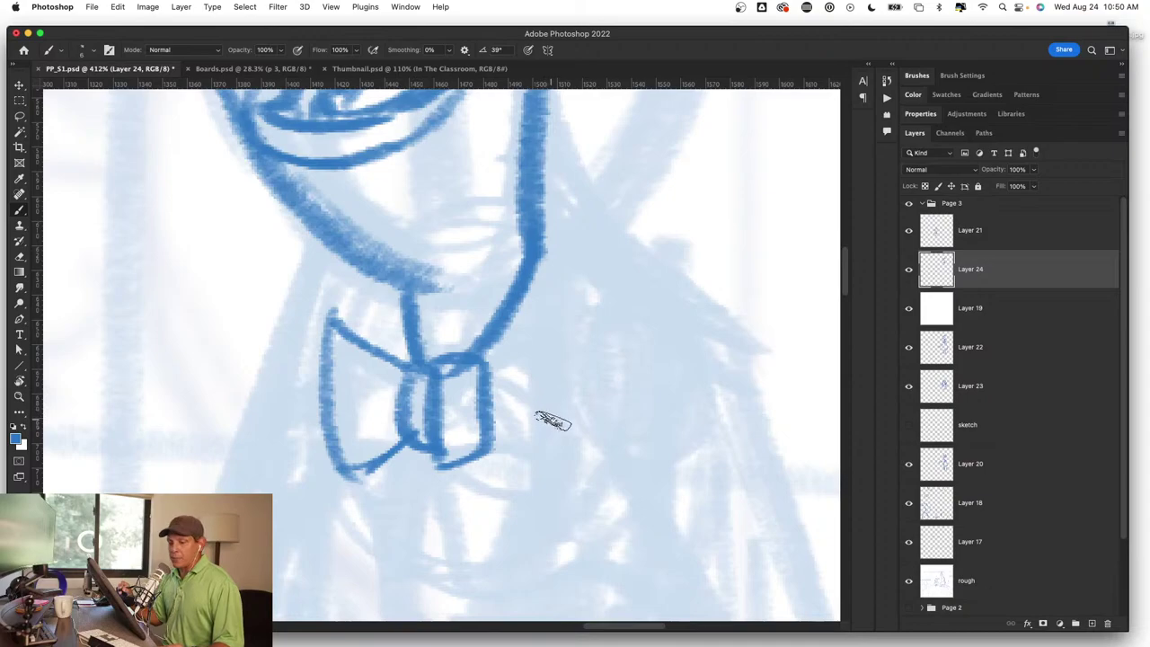
Step: Zoom around the bow tie to check it, then zoom out to the whole scene
key(z)
mouse_move(569, 431)
mouse_down()
mouse_move(564, 423)
mouse_move(605, 415)
mouse_move(516, 432)
mouse_move(544, 441)
mouse_move(546, 423)
mouse_up()
key(b)
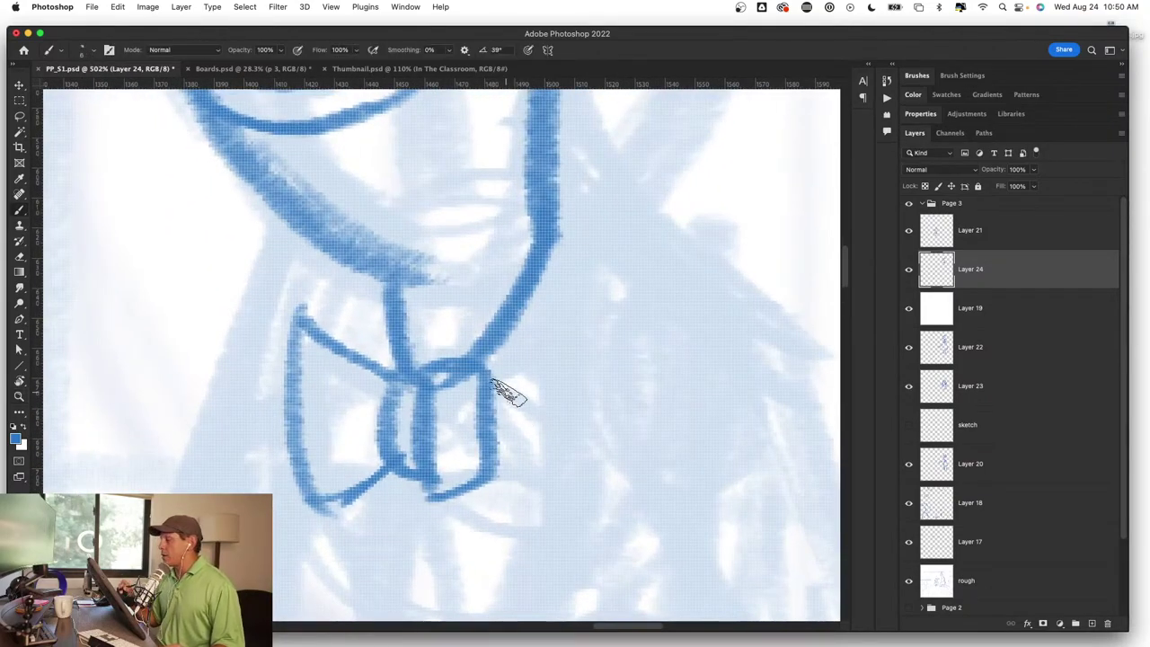
key(z)
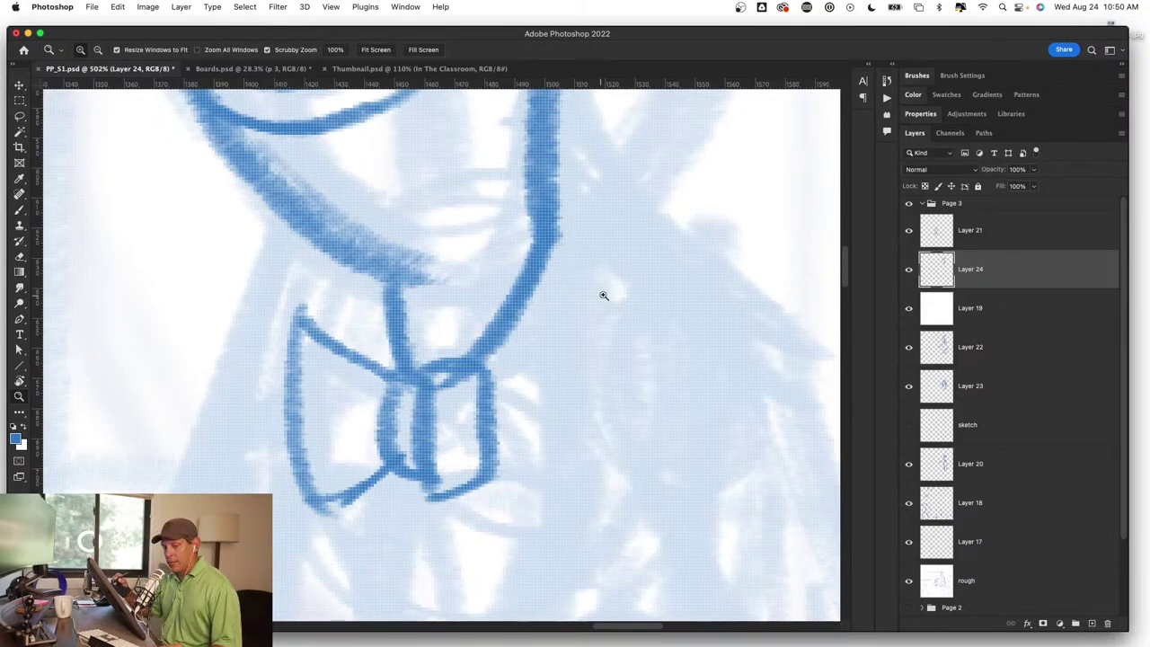
mouse_move(617, 383)
mouse_down()
mouse_move(497, 413)
mouse_move(511, 393)
mouse_up()
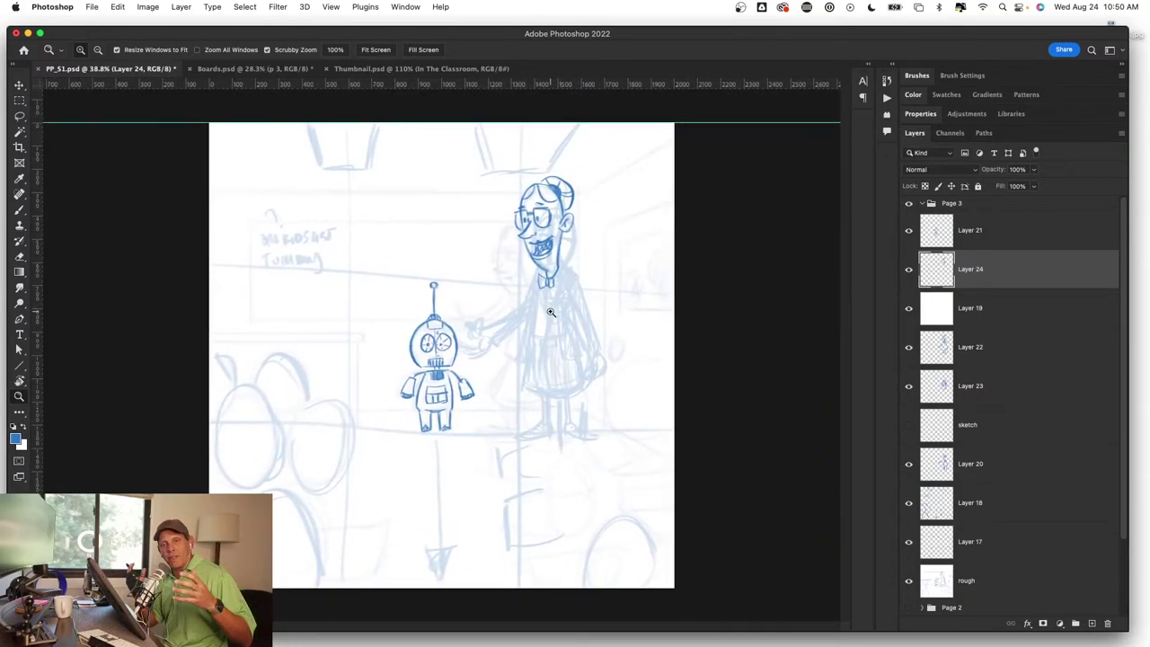
Step: Erase the old left bow loop and draw pointed tie lines hanging from the knot
mouse_move(568, 326)
mouse_down()
mouse_move(541, 313)
mouse_move(567, 313)
mouse_move(570, 294)
mouse_move(487, 359)
mouse_move(601, 300)
mouse_move(611, 282)
mouse_up()
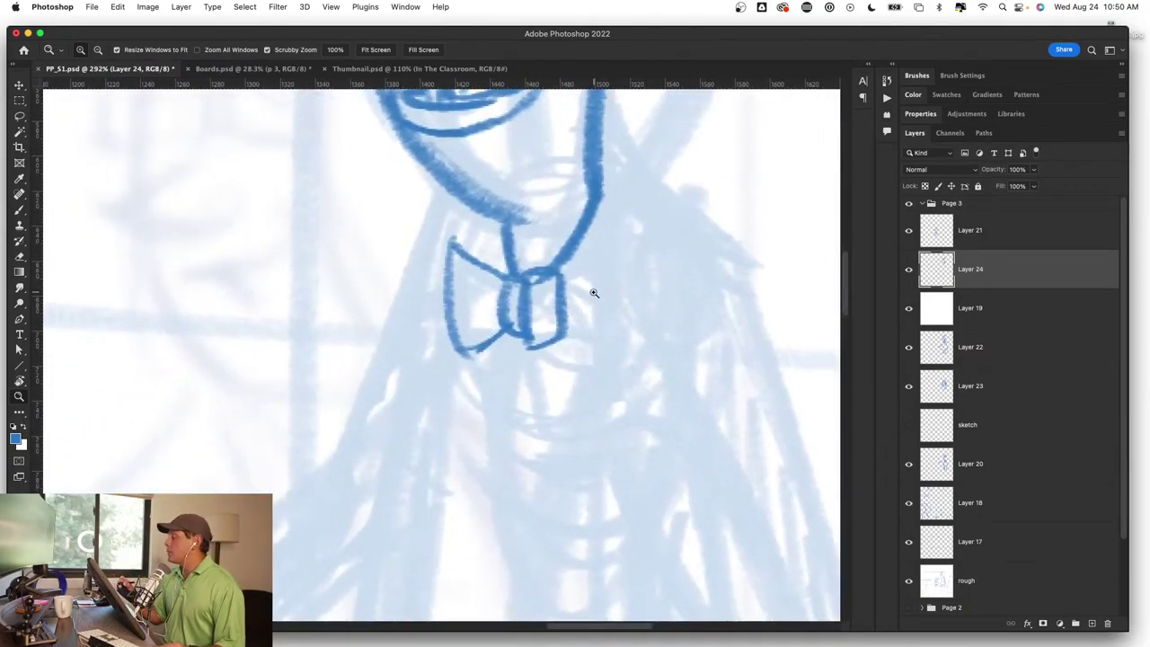
key(b)
key(e)
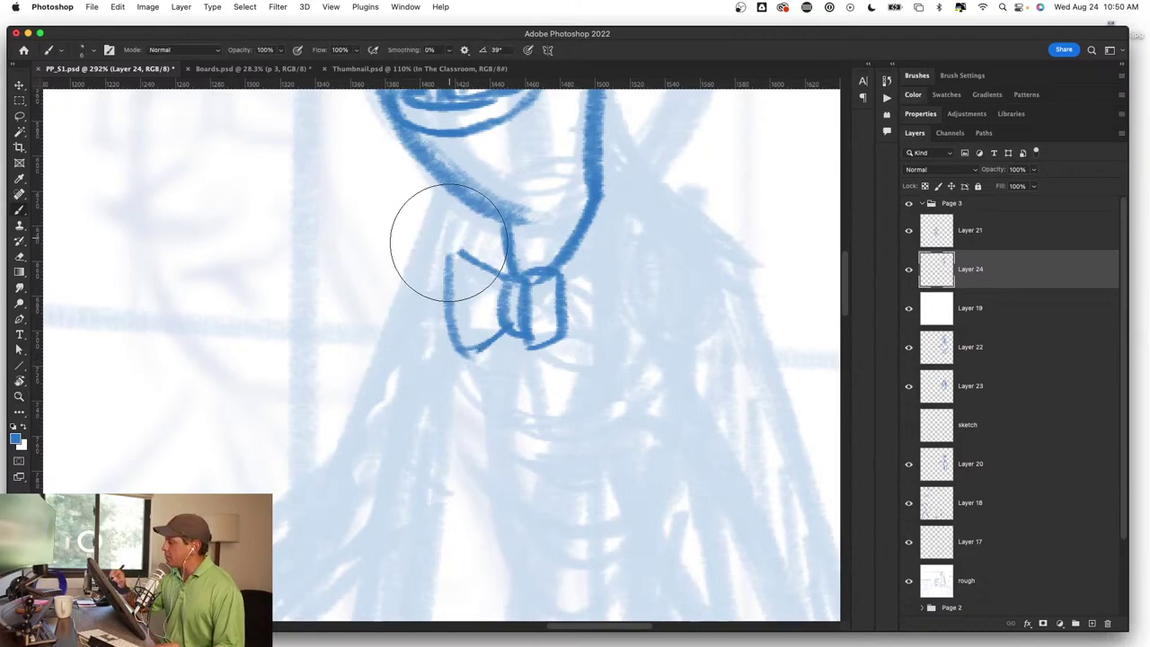
mouse_move(461, 243)
mouse_down()
mouse_move(475, 269)
mouse_move(461, 359)
mouse_up()
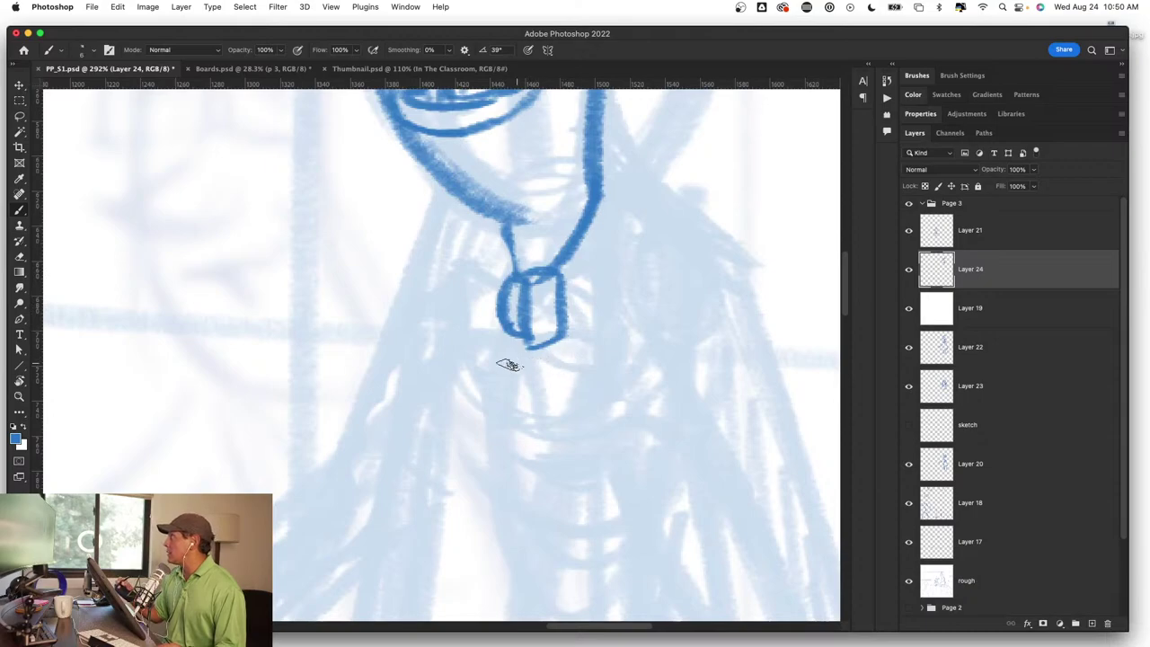
mouse_move(499, 339)
mouse_down()
mouse_move(487, 367)
mouse_move(519, 440)
mouse_up()
drag(530, 355, 541, 493)
mouse_move(537, 432)
mouse_down()
mouse_move(542, 501)
mouse_move(588, 415)
mouse_move(559, 341)
mouse_move(539, 485)
mouse_up()
drag(513, 339, 516, 431)
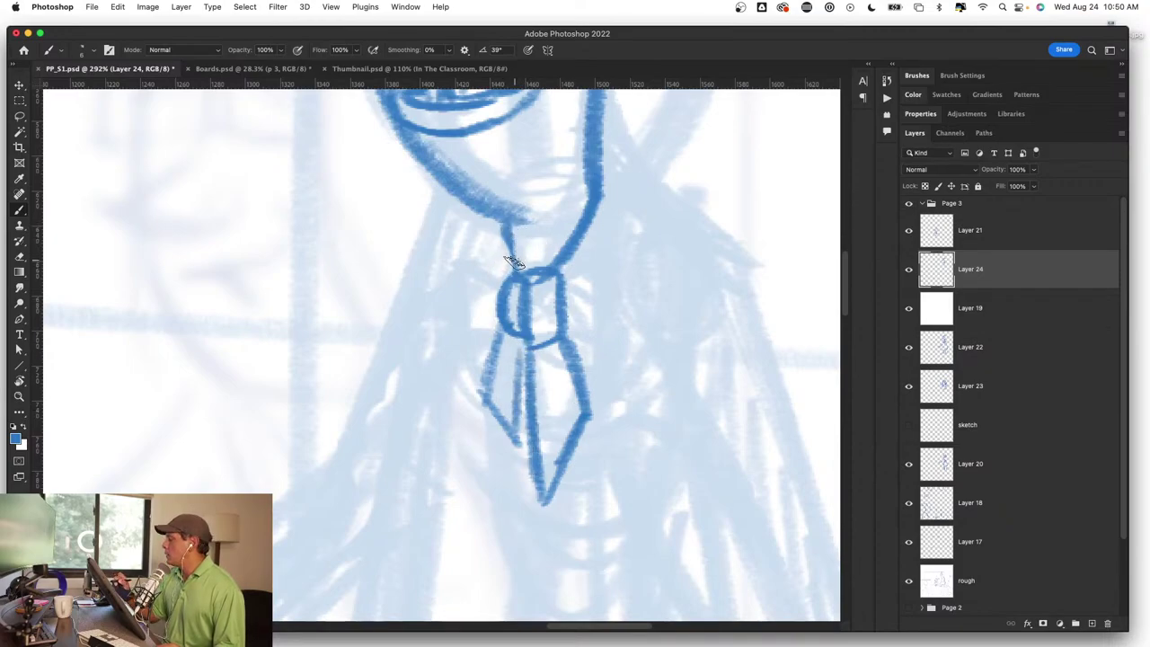
Step: Draw a new left bow loop and an arcing right loop from the knot
mouse_move(503, 271)
mouse_down()
mouse_move(424, 364)
mouse_move(478, 343)
mouse_up()
mouse_move(543, 274)
mouse_down()
mouse_move(582, 267)
mouse_move(654, 320)
mouse_move(646, 377)
mouse_move(620, 418)
mouse_up()
mouse_move(619, 418)
mouse_down()
mouse_move(552, 340)
mouse_move(619, 422)
mouse_move(566, 269)
mouse_move(539, 346)
mouse_move(519, 278)
mouse_up()
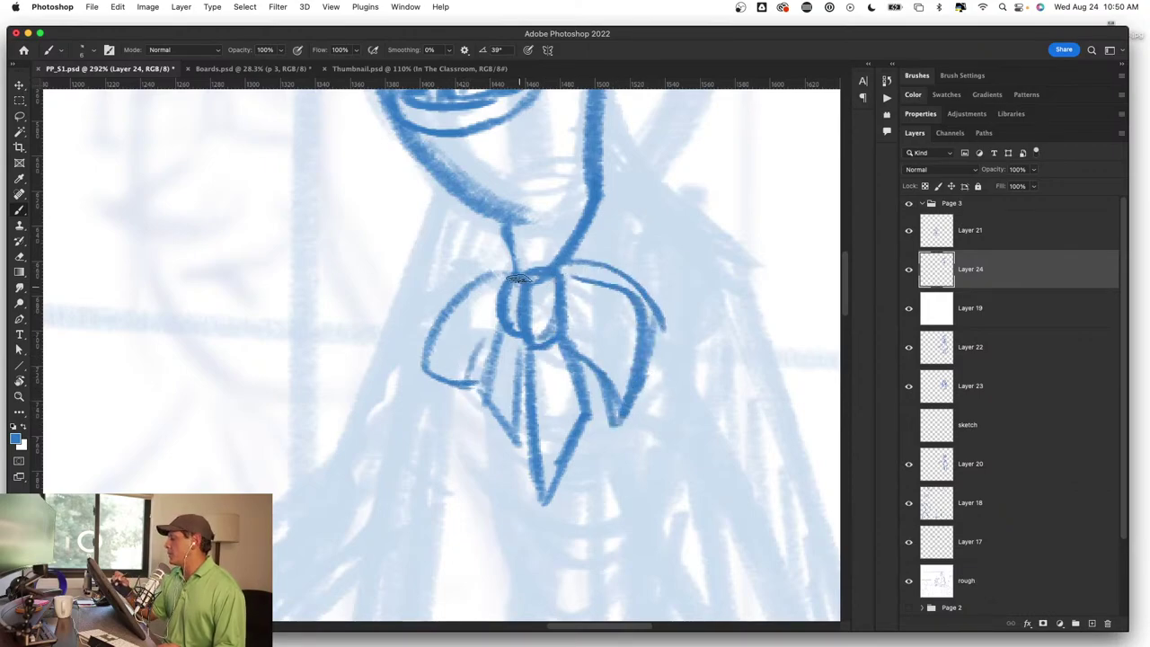
scroll(559, 389, down, 3)
scroll(611, 420, down, 3)
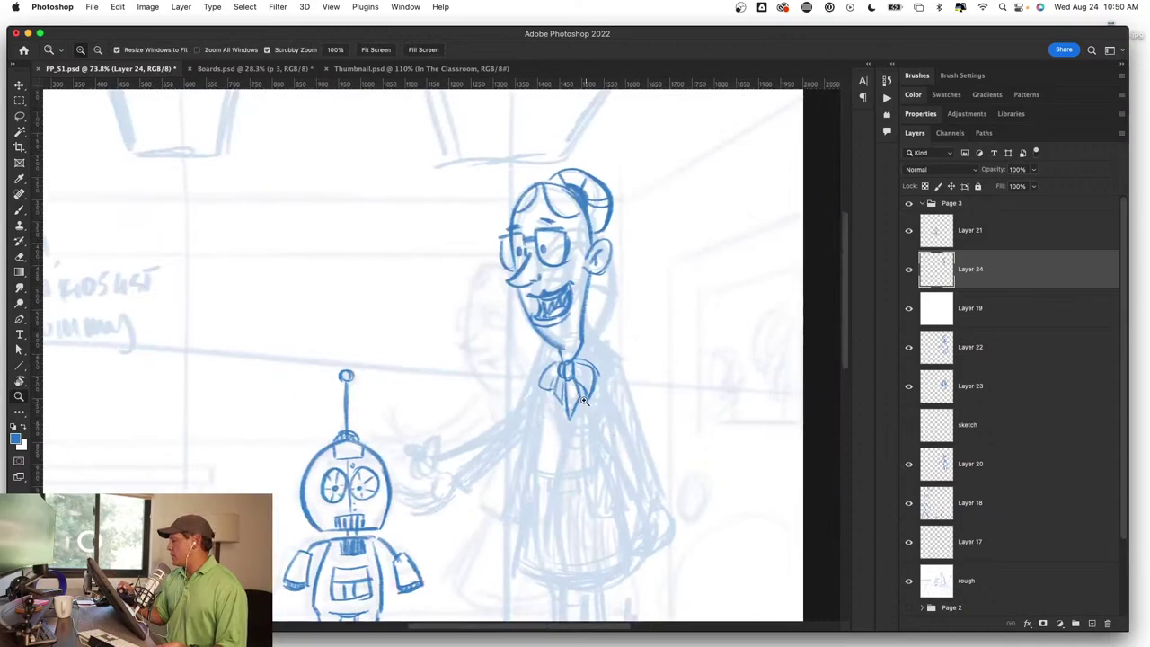
scroll(584, 400, up, 4)
Step: Ink the teacher's shoulder lines running out from the neck
key(b)
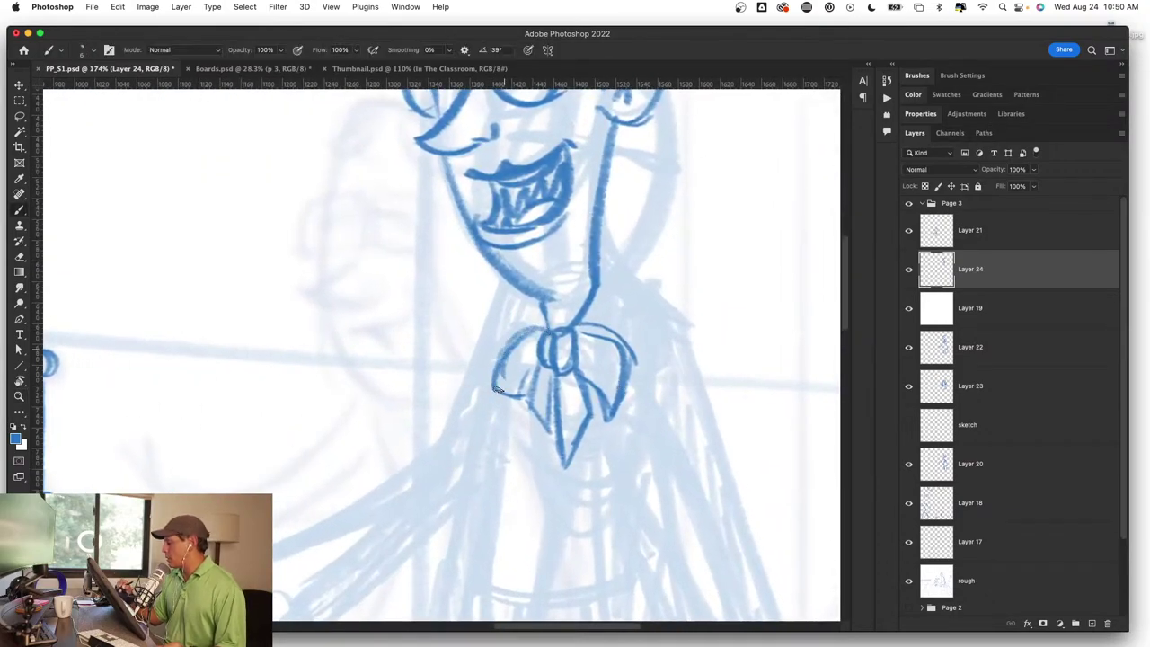
drag(620, 492, 619, 336)
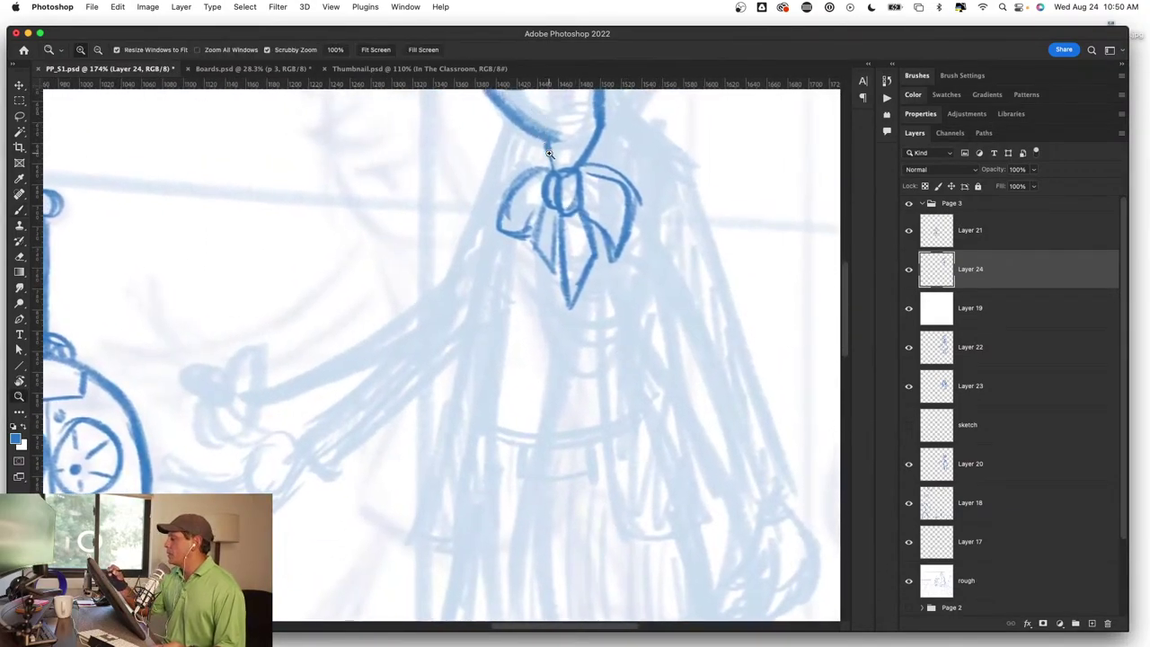
scroll(565, 253, up, 2)
key(b)
scroll(736, 244, up, 2)
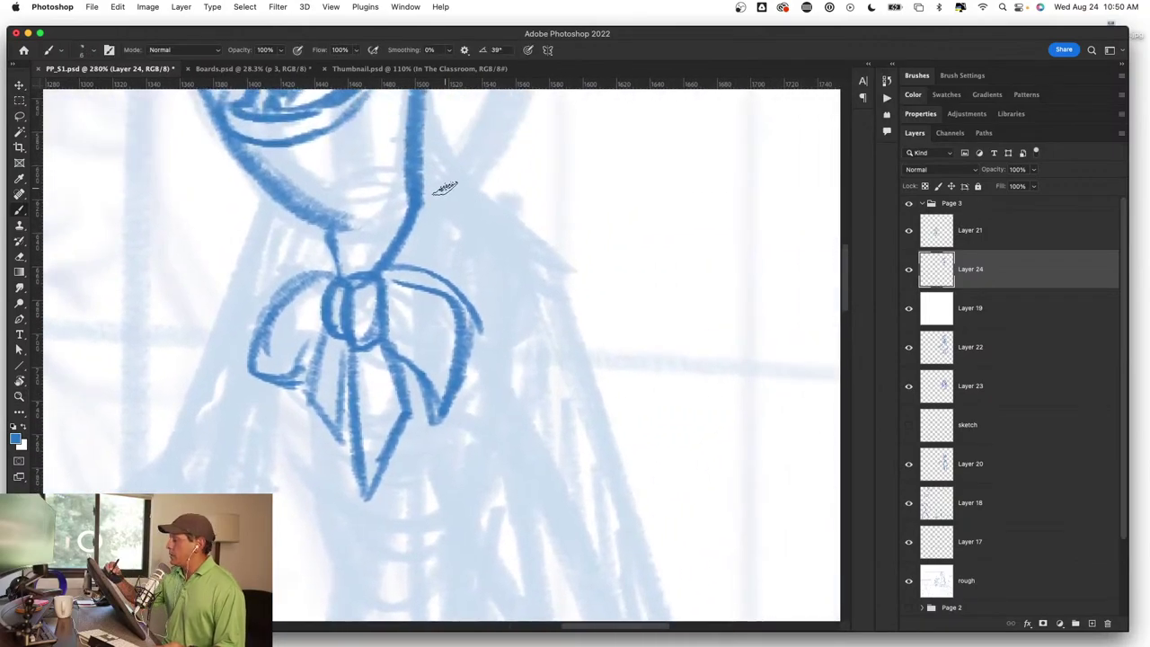
drag(418, 184, 553, 268)
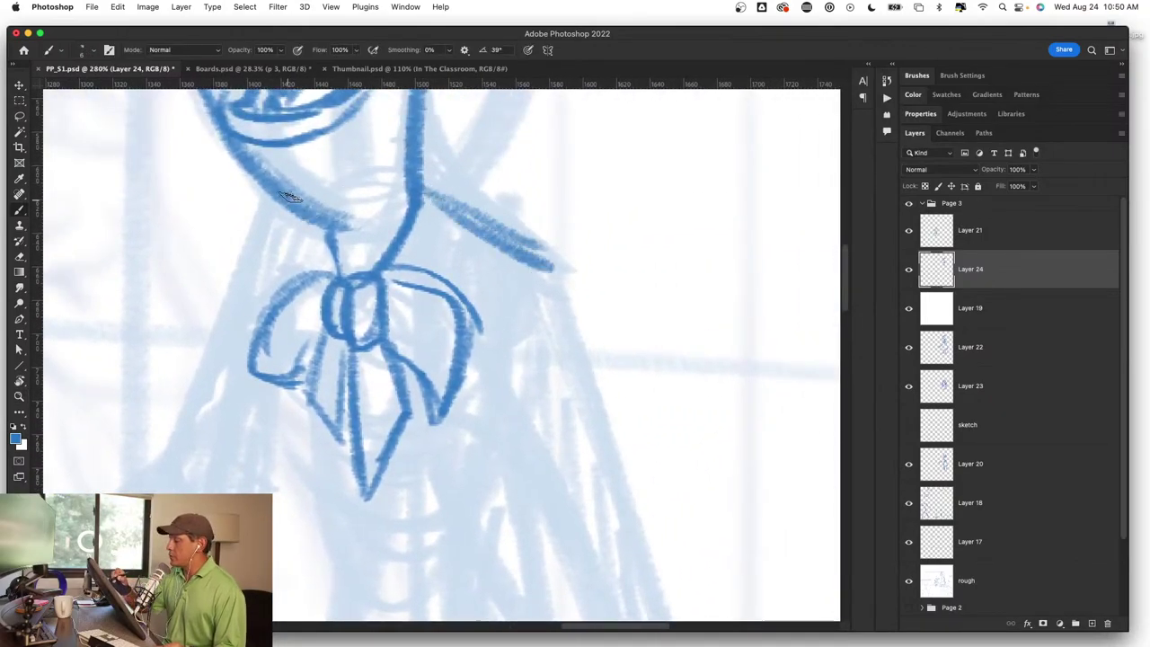
drag(301, 192, 227, 253)
Step: Draw the coat's long left front edge beside the bow tie
drag(232, 559, 411, 383)
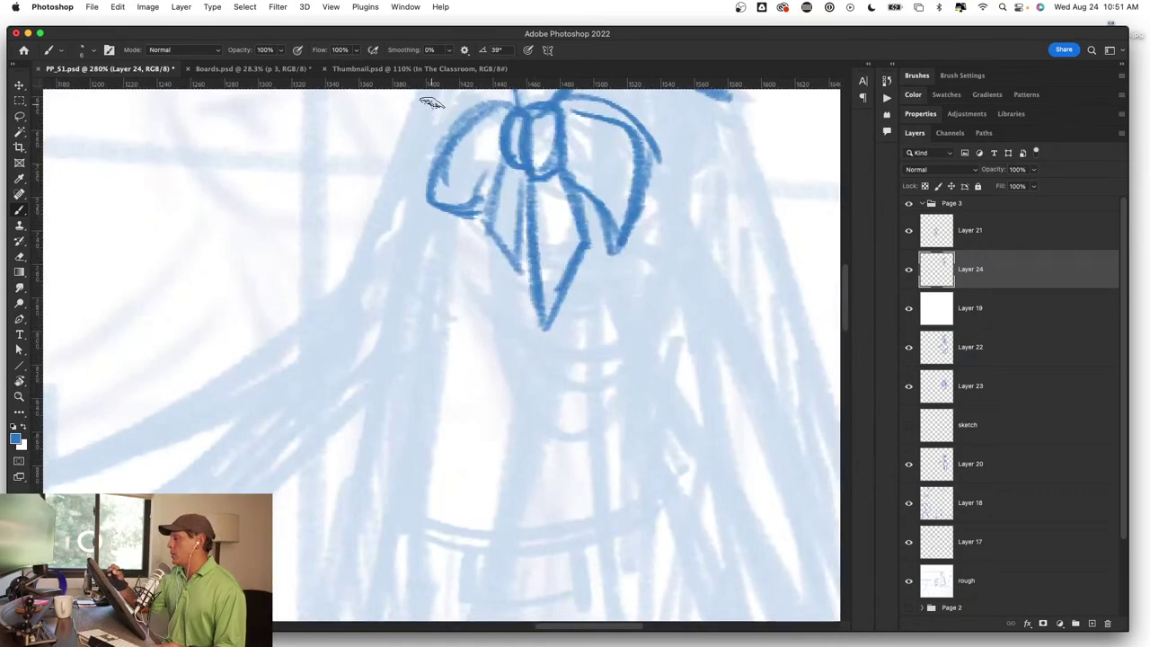
drag(430, 140, 373, 546)
key(z)
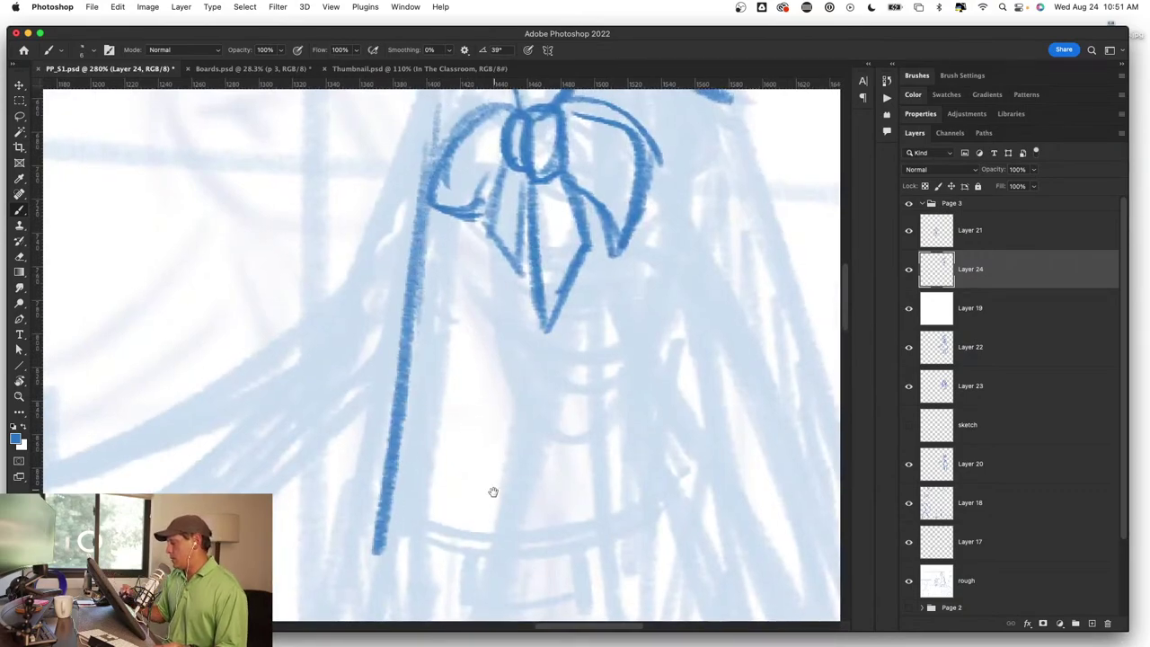
scroll(483, 489, down, 2)
scroll(483, 489, down, 3)
scroll(521, 493, up, 2)
scroll(546, 462, up, 2)
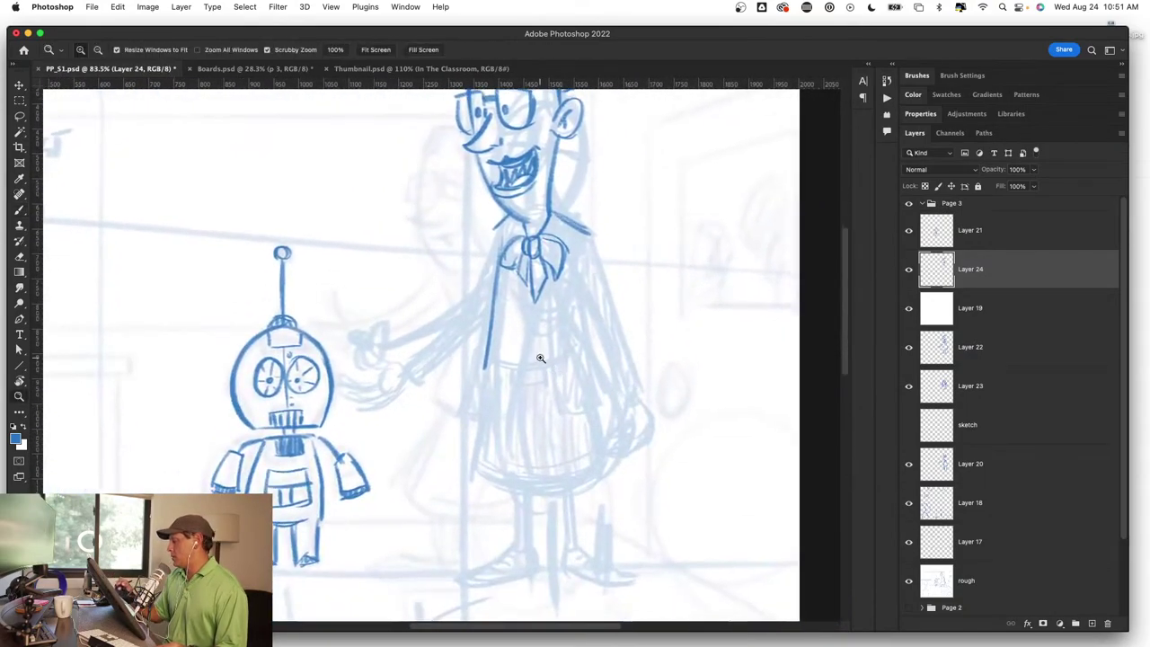
scroll(536, 359, up, 2)
key(b)
Step: Redraw the coat edge down to the hem, following the bow loop
mouse_move(423, 138)
mouse_down()
mouse_move(362, 457)
mouse_move(362, 444)
mouse_move(408, 501)
mouse_up()
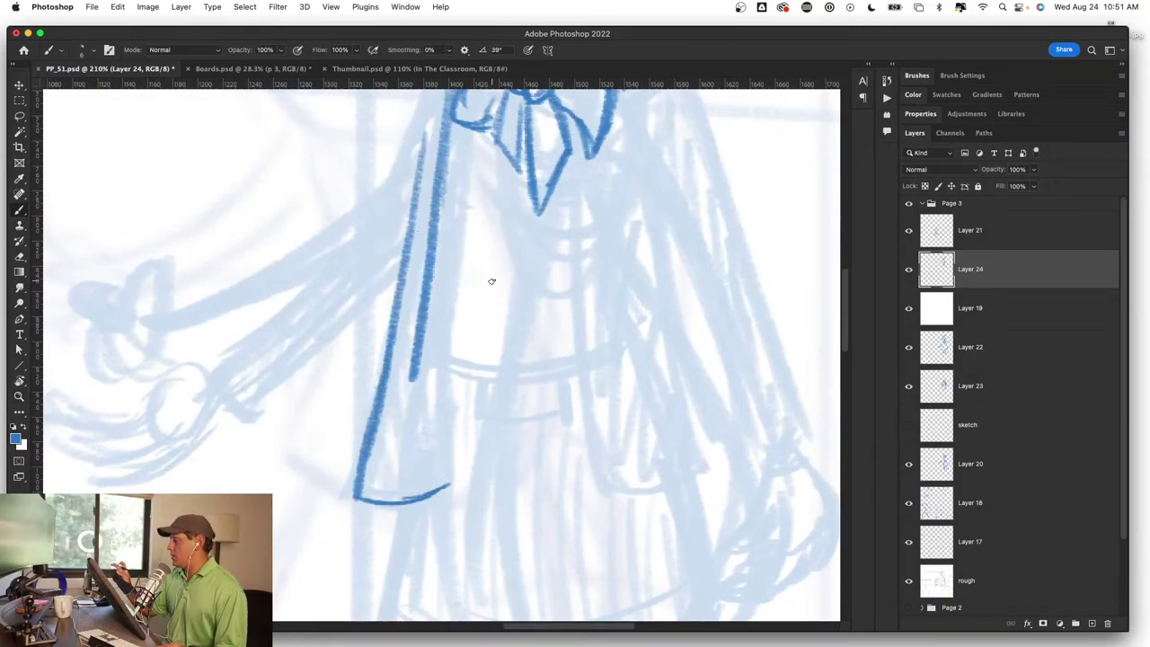
drag(487, 325, 497, 359)
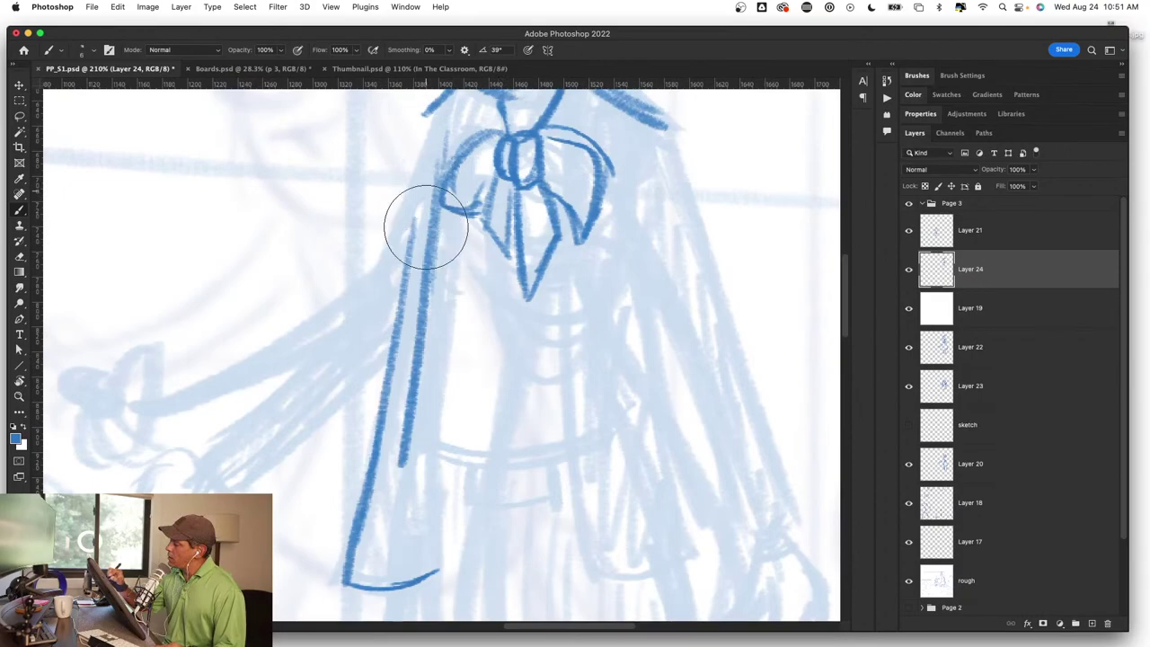
mouse_move(422, 226)
mouse_down()
mouse_move(431, 210)
mouse_move(412, 450)
mouse_up()
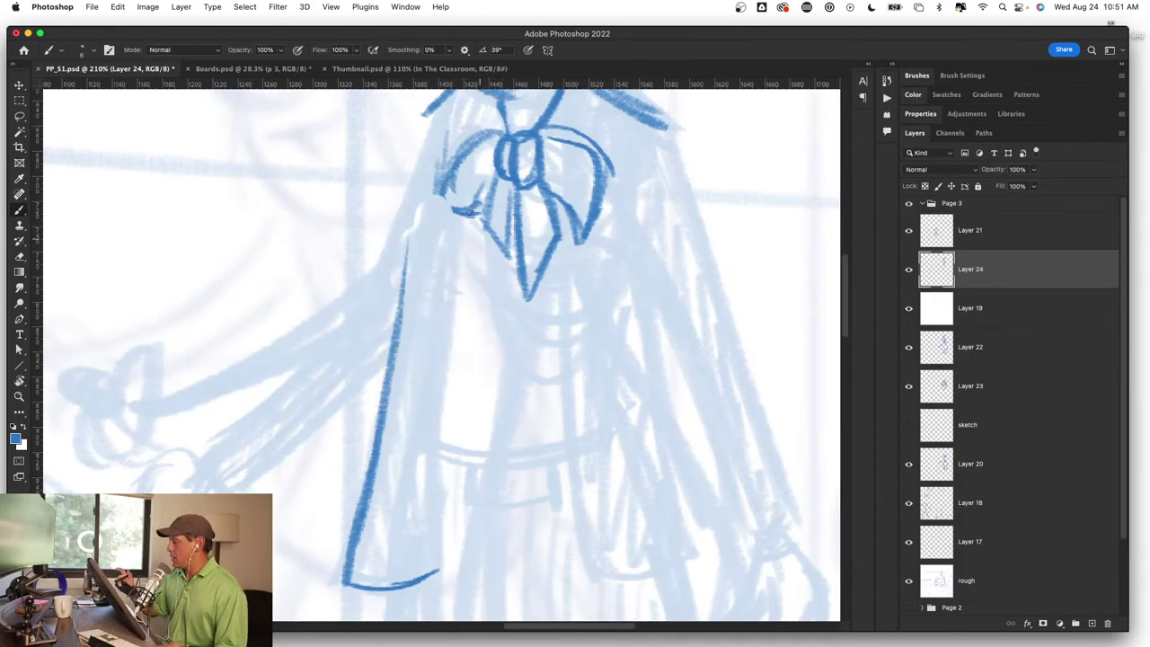
mouse_move(501, 129)
mouse_down()
mouse_move(432, 176)
mouse_move(507, 251)
mouse_move(439, 452)
mouse_move(437, 552)
mouse_up()
Step: Draw a waistband with a rectangular buckle, then frame the teacher and robot together
scroll(512, 509, down, 2)
scroll(560, 457, down, 2)
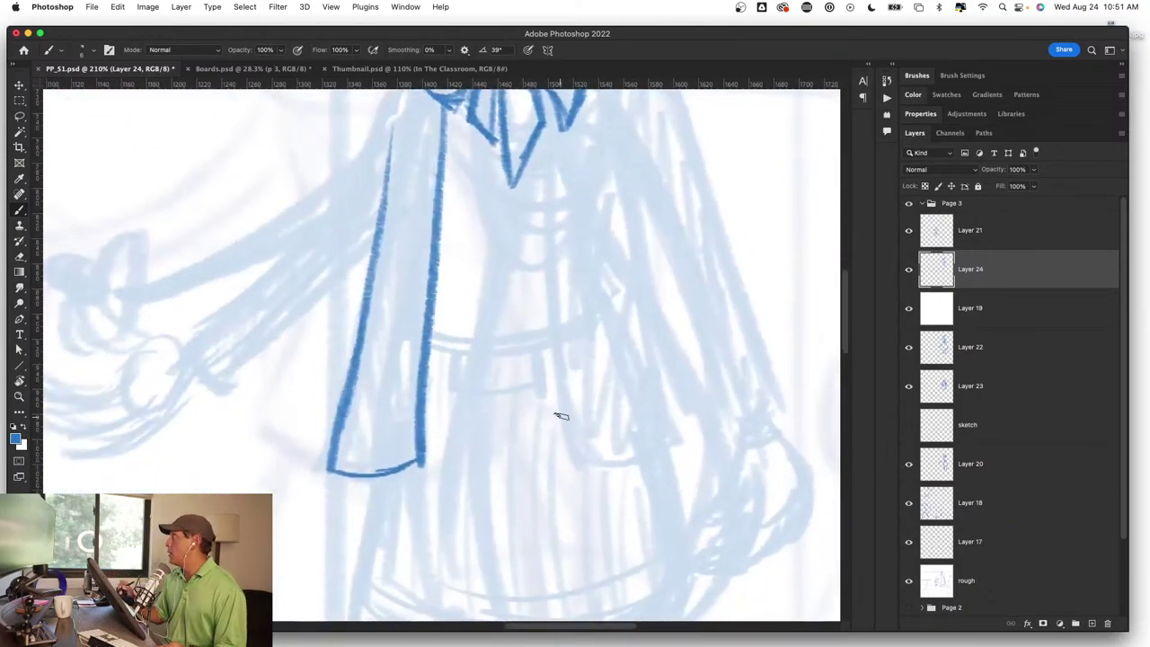
drag(626, 464, 613, 498)
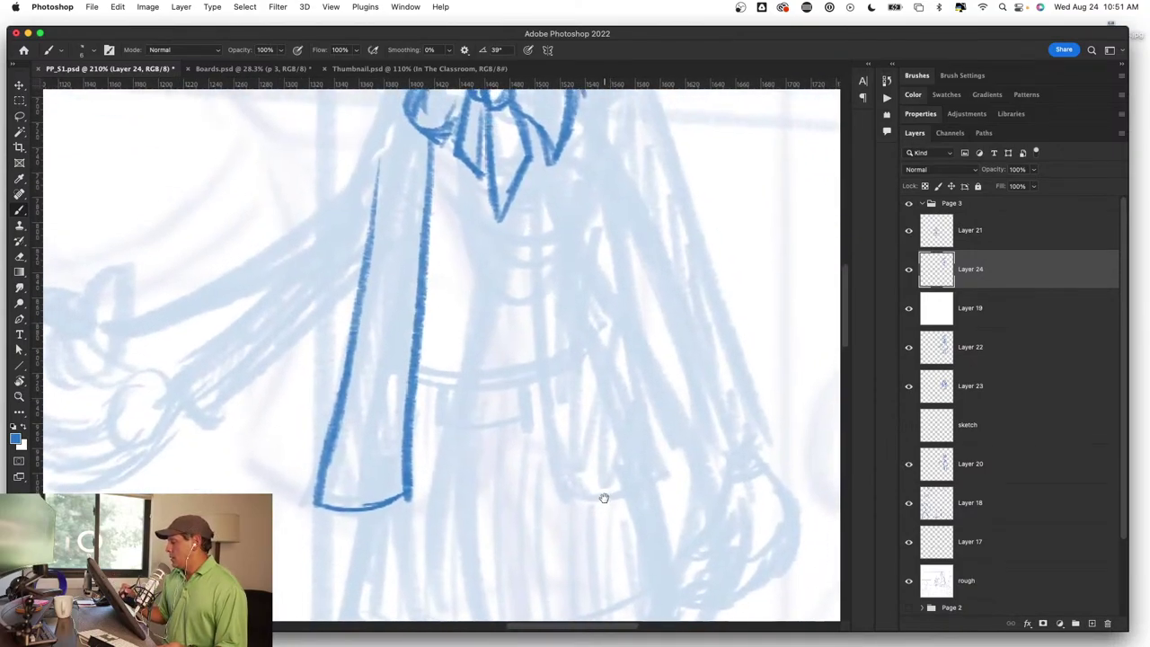
drag(417, 383, 544, 368)
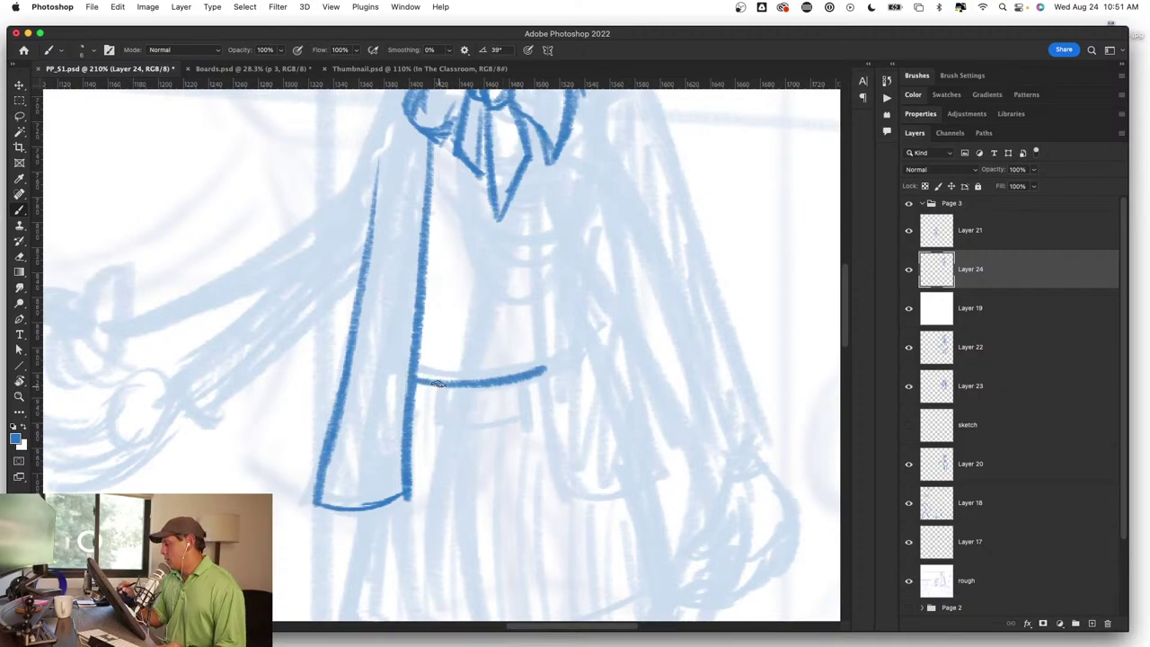
drag(483, 429, 503, 430)
drag(500, 385, 507, 431)
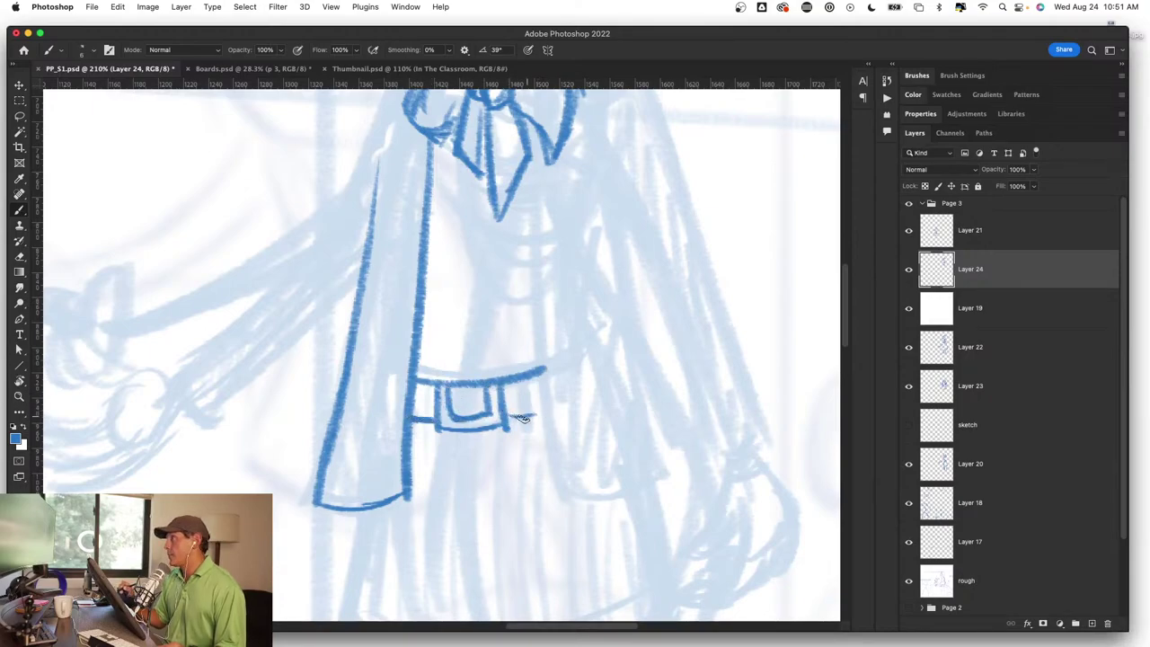
key(super+0)
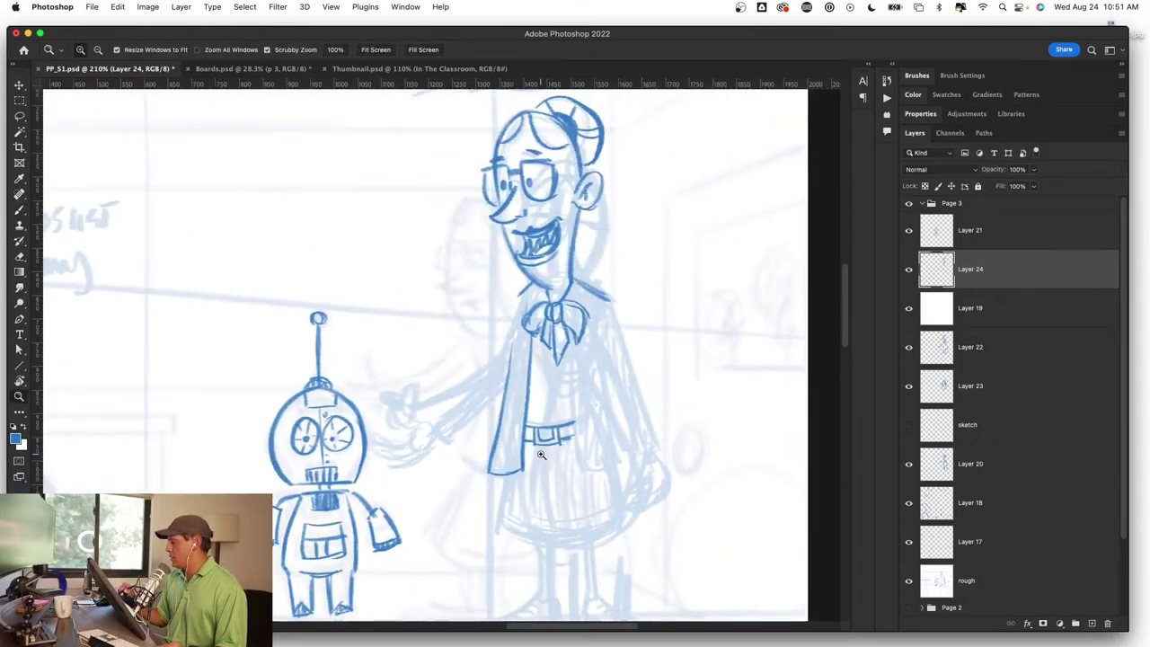
drag(623, 497, 606, 440)
Step: Ink the sleeve-to-coat notch and the curved hand outline, undoing a stray long arm stroke
scroll(492, 299, up, 5)
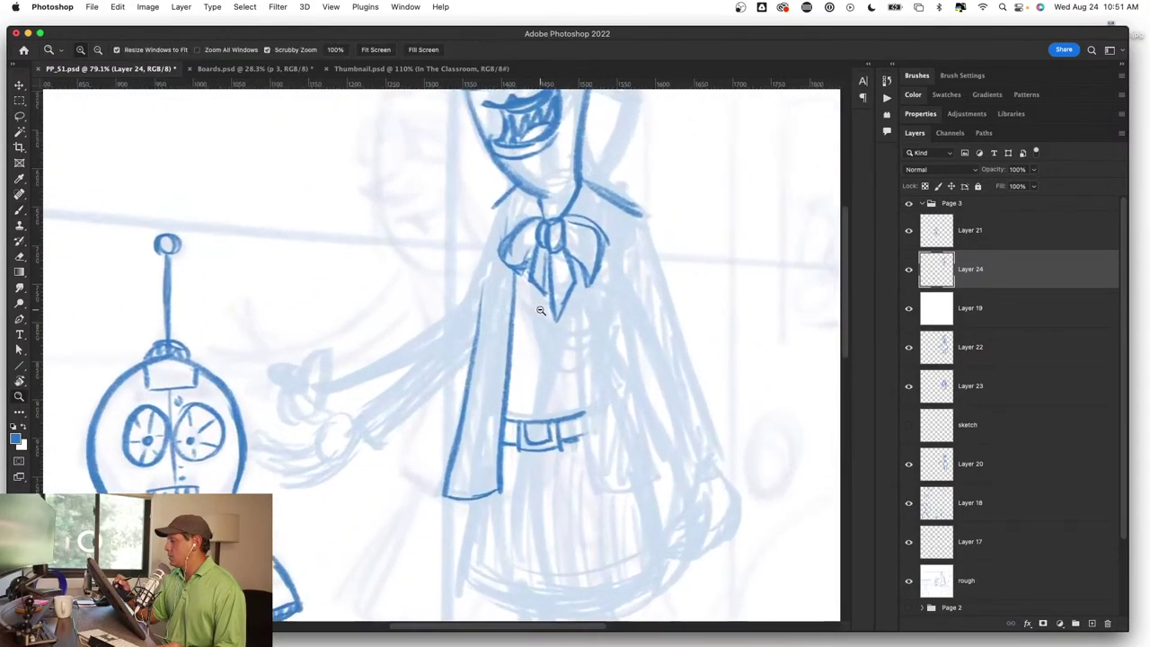
mouse_move(489, 161)
mouse_down()
mouse_move(447, 311)
mouse_move(285, 473)
mouse_up()
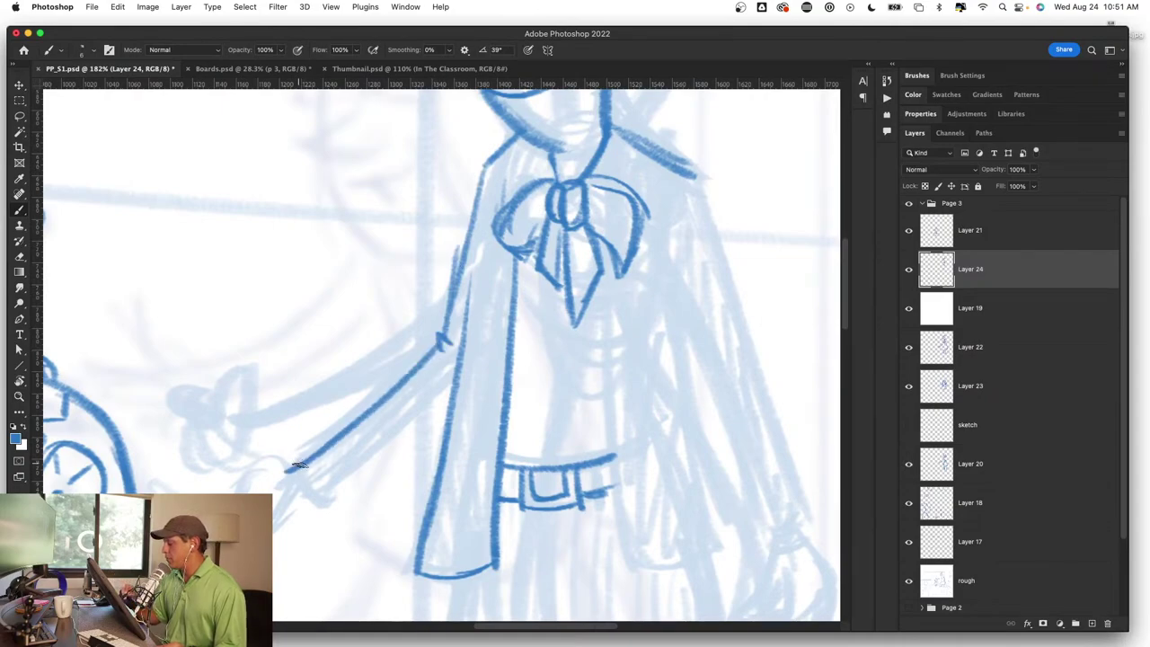
drag(393, 457, 467, 380)
scroll(498, 369, up, 3)
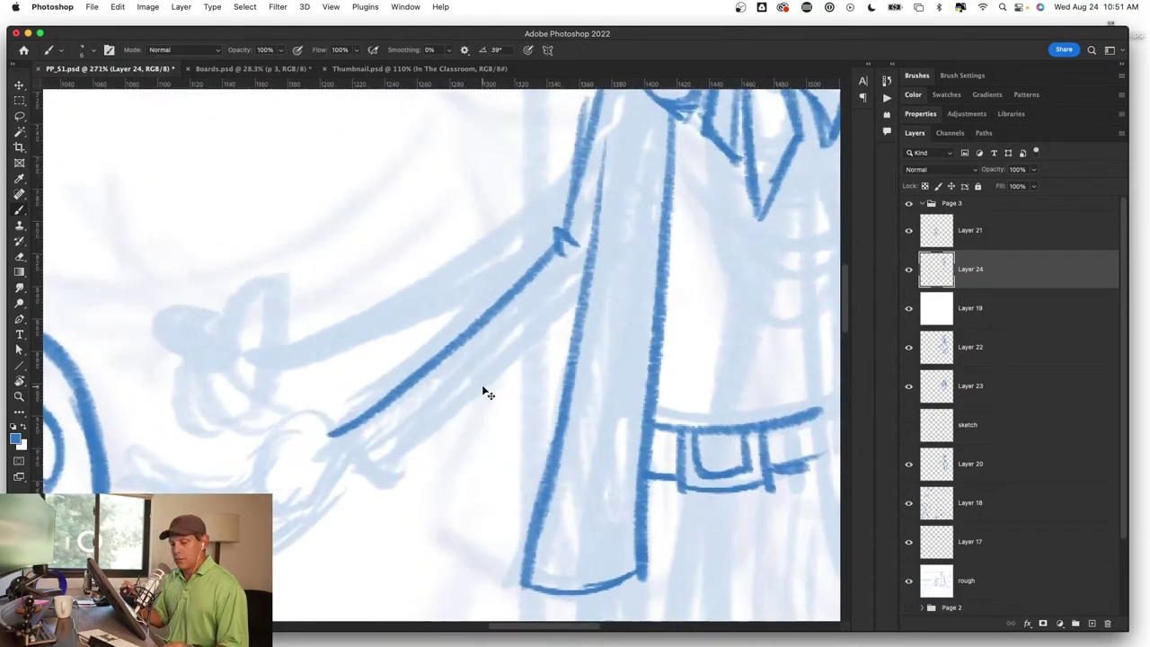
key(ctrl+z)
mouse_move(568, 240)
mouse_down()
mouse_move(539, 244)
mouse_move(352, 423)
mouse_move(401, 465)
mouse_move(574, 315)
mouse_up()
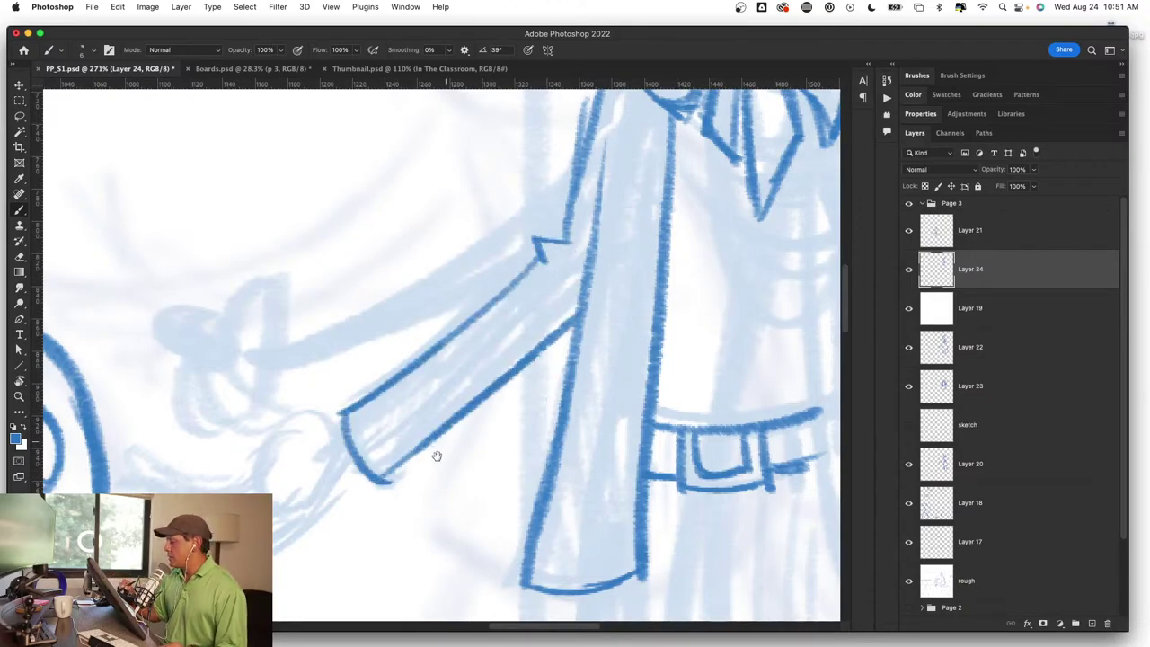
drag(437, 455, 605, 375)
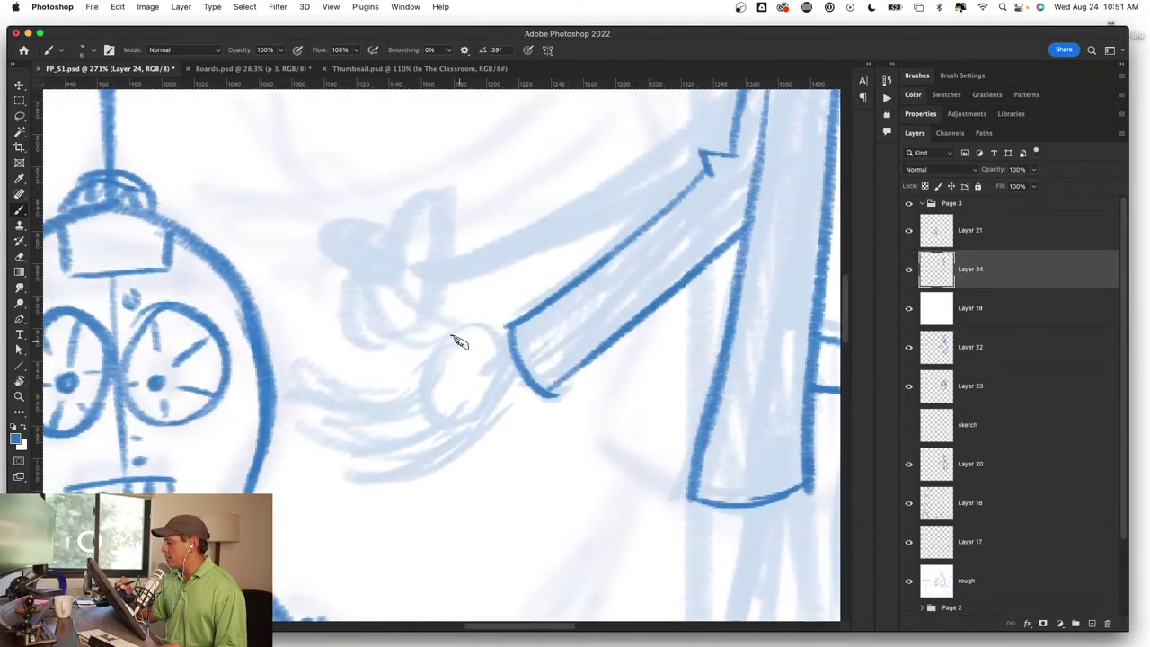
mouse_move(443, 345)
mouse_down()
mouse_move(364, 272)
mouse_move(487, 321)
mouse_up()
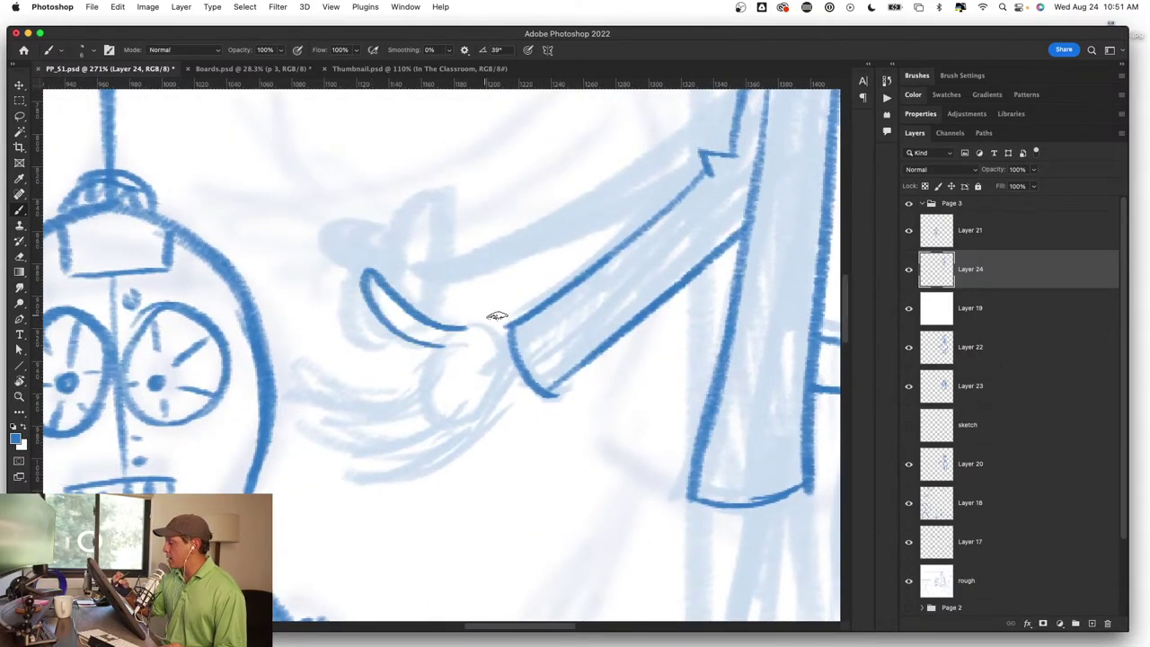
Step: Ink the outstretched hand's finger outlines and their curved undersides over the sketch
scroll(495, 323, up, 2)
scroll(527, 287, up, 2)
scroll(488, 437, up, 2)
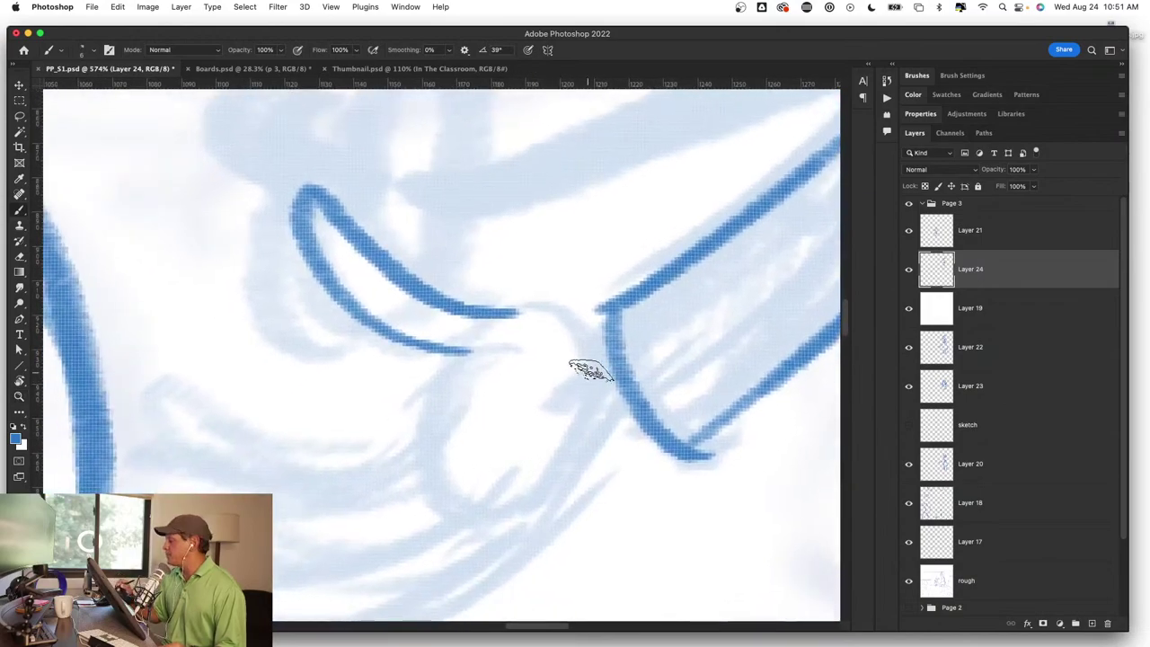
drag(600, 315, 508, 310)
drag(516, 449, 618, 296)
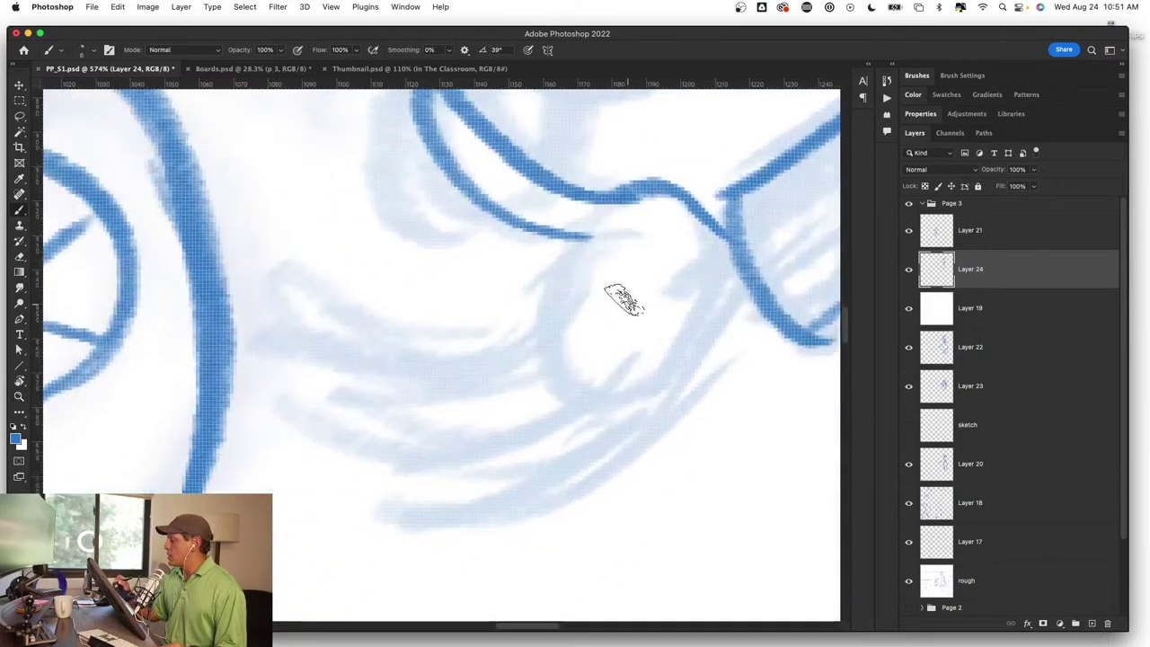
drag(566, 235, 515, 334)
mouse_move(618, 385)
mouse_down()
mouse_move(359, 464)
mouse_move(526, 513)
mouse_move(706, 333)
mouse_move(741, 265)
mouse_up()
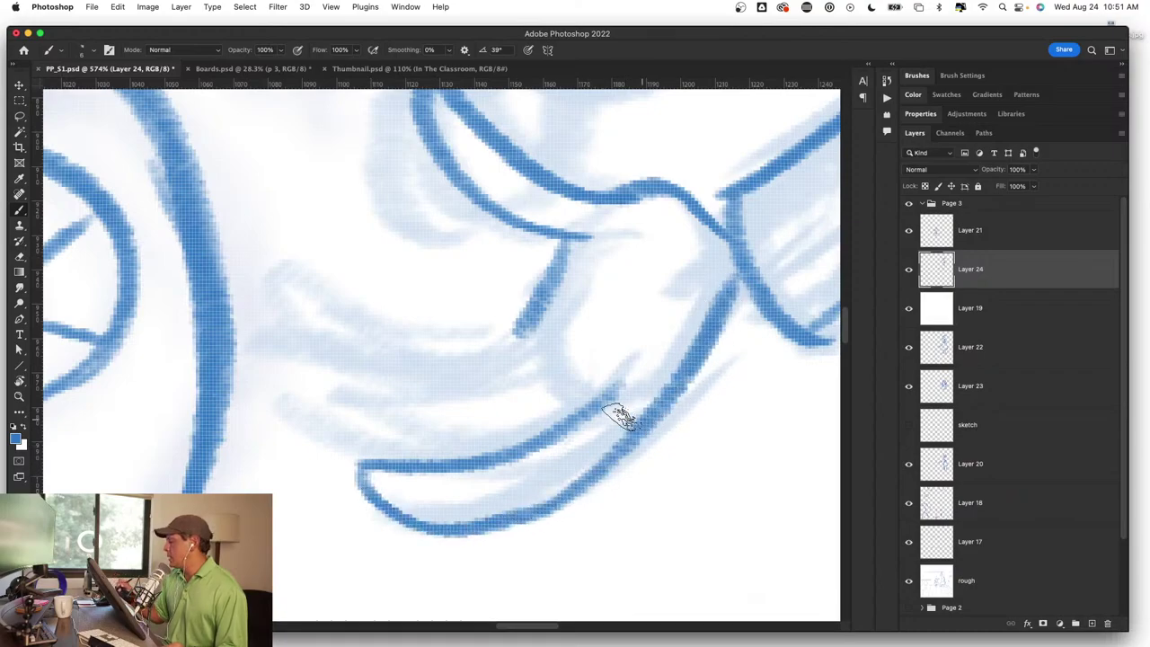
mouse_move(580, 354)
mouse_down()
mouse_move(308, 372)
mouse_move(359, 469)
mouse_up()
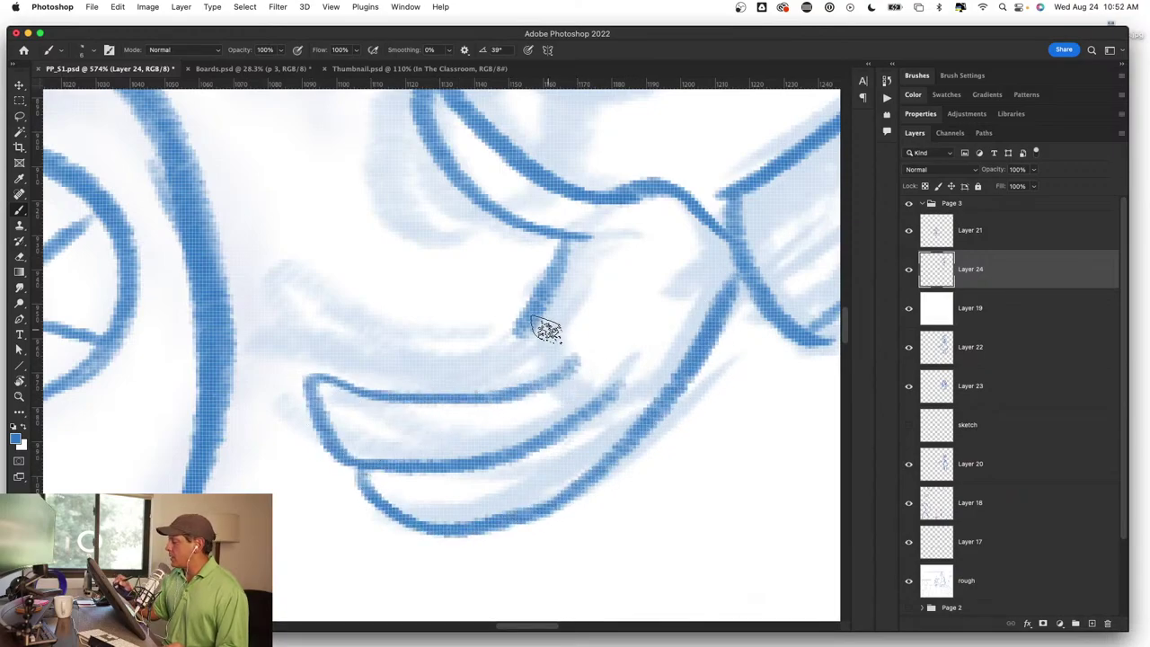
drag(530, 331, 270, 289)
Step: Zoom in on the coat and belt and ink the coat's right front edge
key(z)
drag(386, 360, 270, 360)
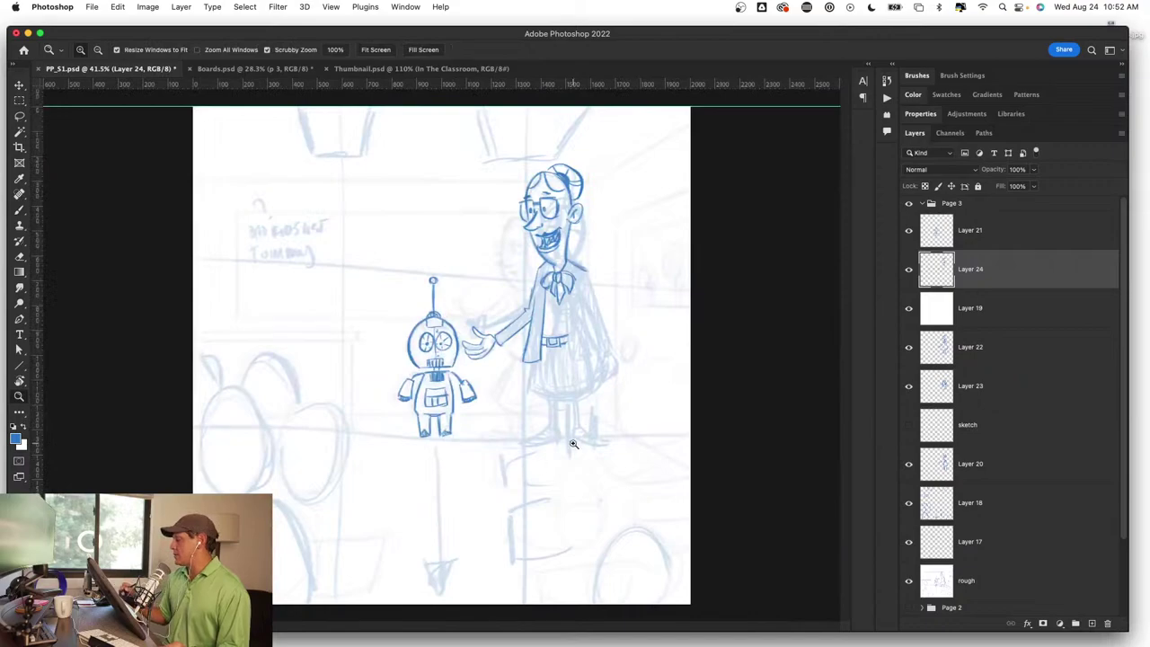
mouse_move(519, 339)
mouse_down()
mouse_move(500, 302)
mouse_move(385, 372)
mouse_up()
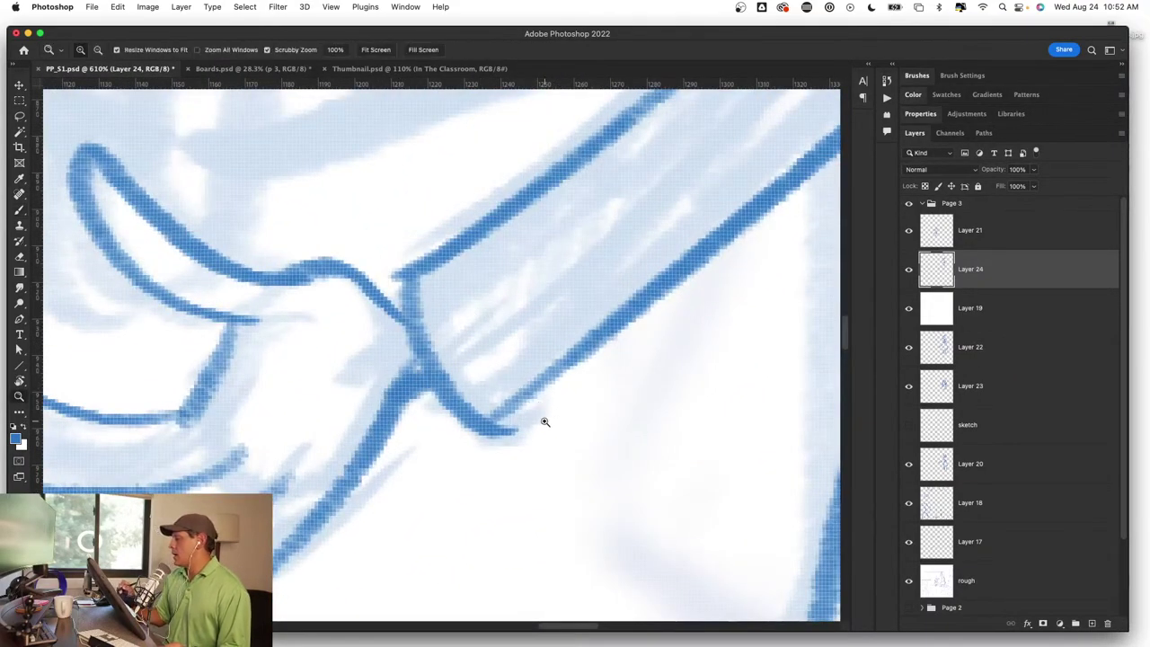
drag(541, 418, 637, 460)
drag(693, 423, 752, 416)
key(b)
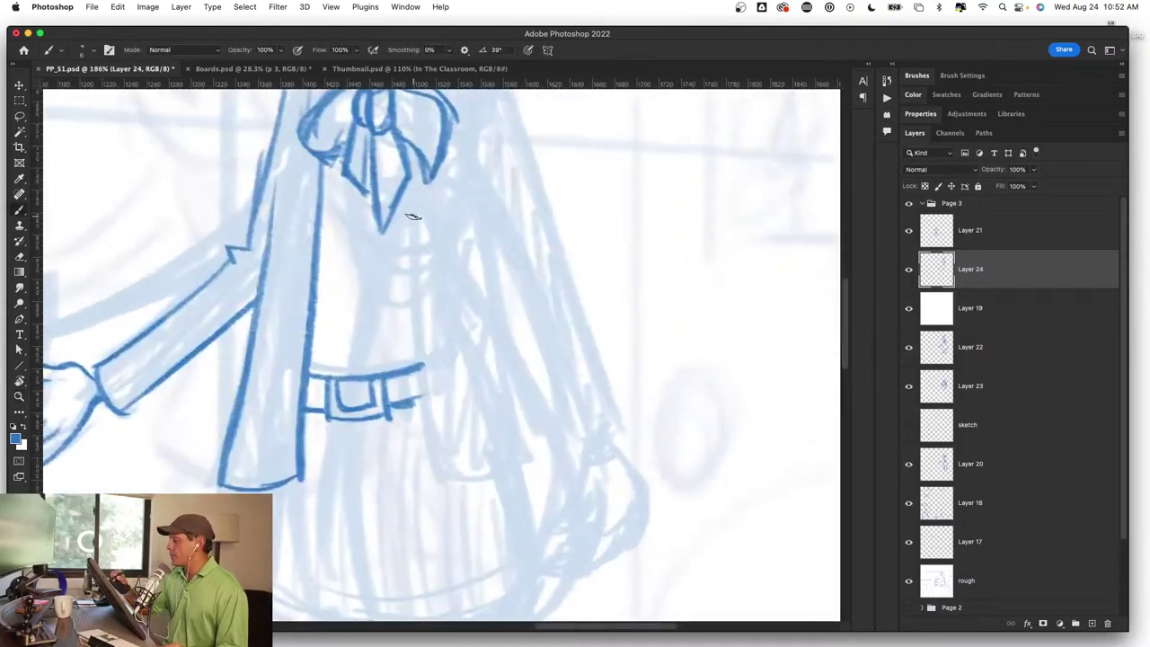
drag(415, 227, 429, 431)
drag(418, 280, 434, 469)
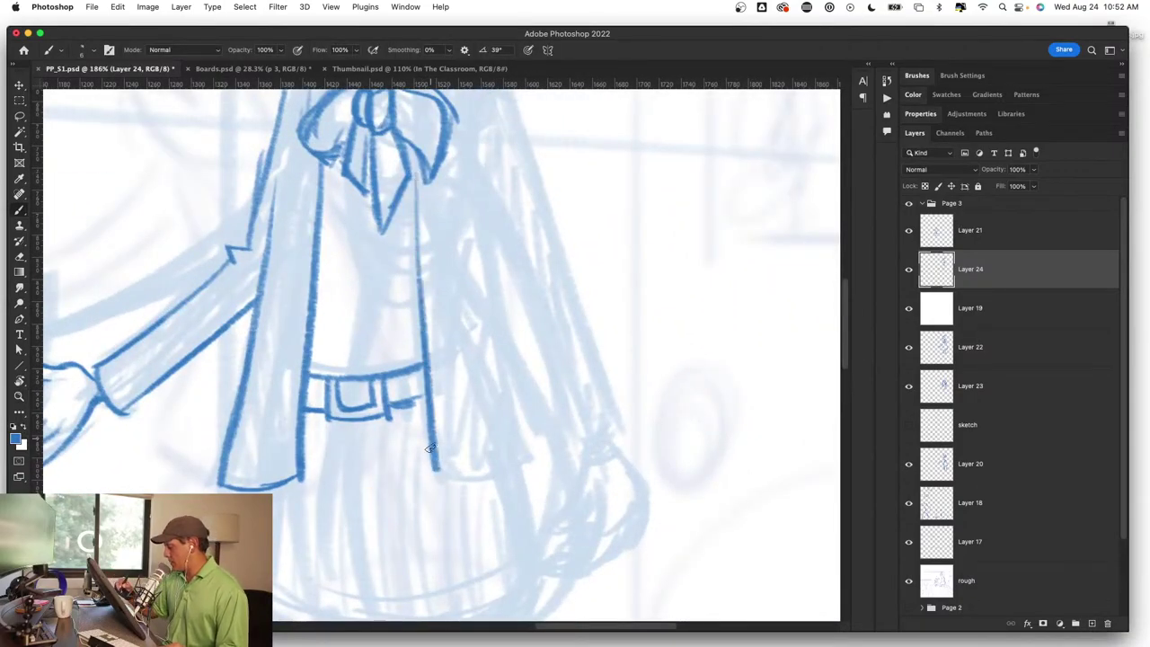
Step: Ink the coat's second vertical edge and outer right outline, discarding the extra far-right stroke
drag(496, 224, 508, 434)
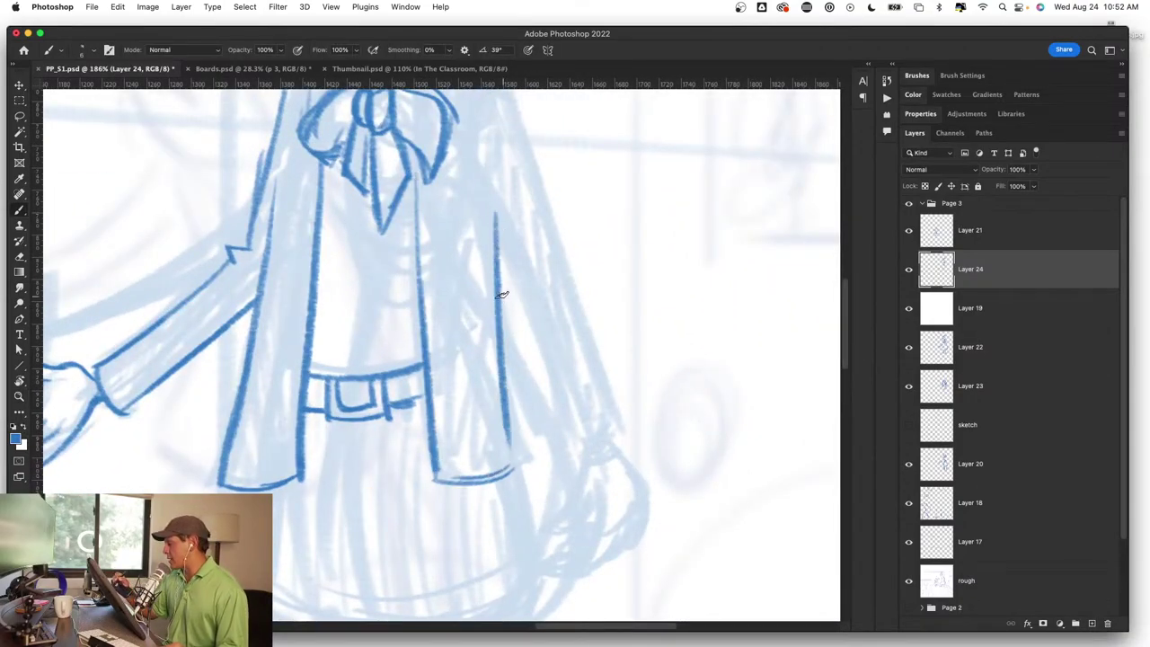
mouse_move(497, 296)
mouse_down()
mouse_move(513, 458)
mouse_move(584, 542)
mouse_up()
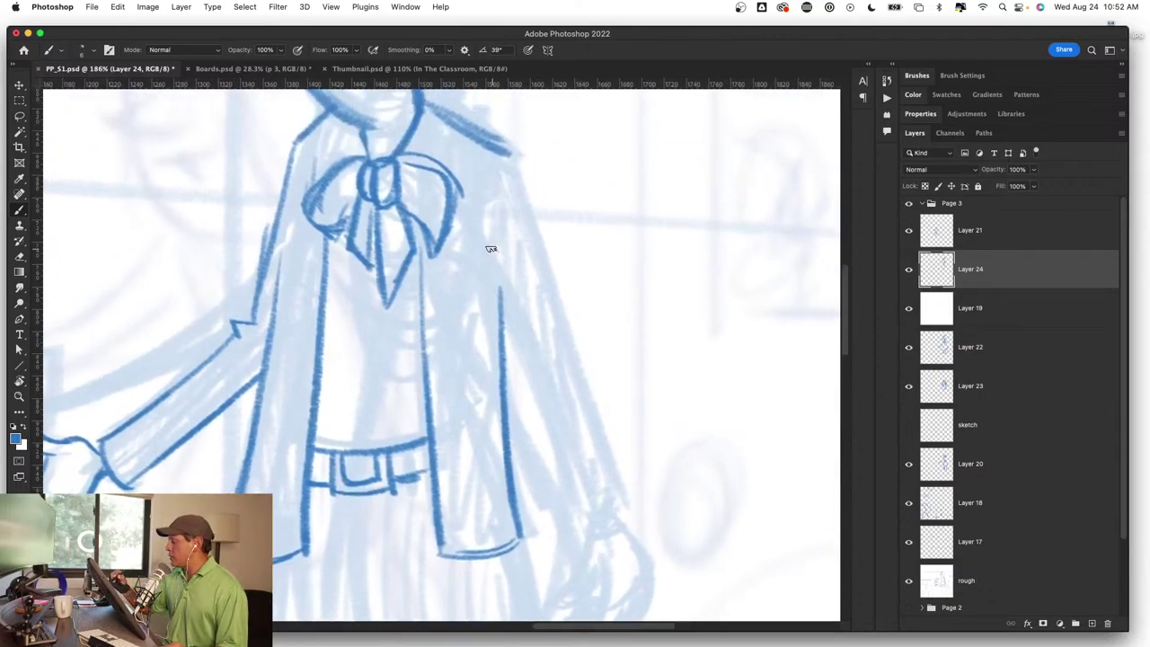
drag(477, 238, 567, 533)
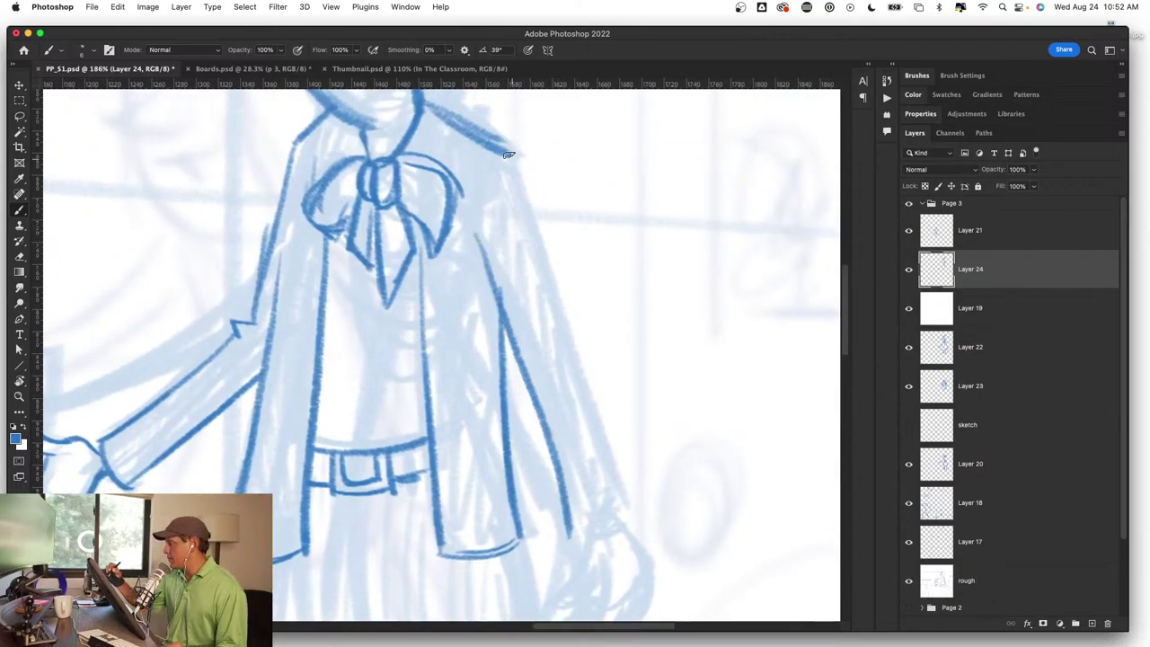
drag(508, 155, 592, 467)
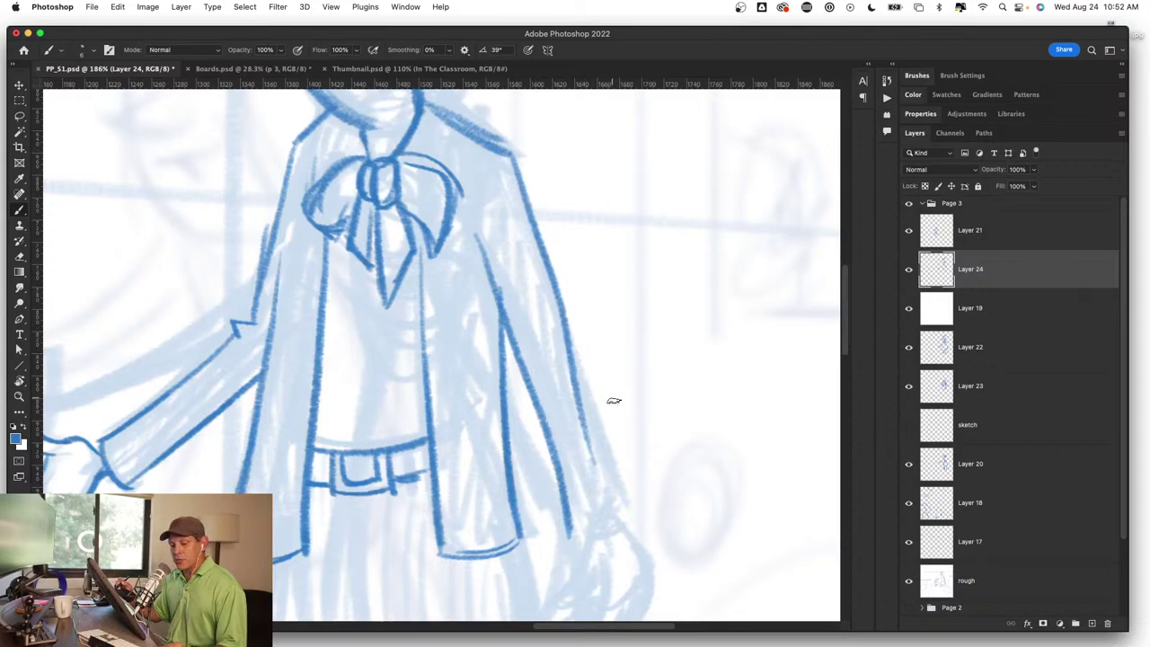
key(ctrl+z)
key(r)
mouse_move(688, 467)
mouse_down()
mouse_move(726, 369)
mouse_move(549, 170)
mouse_move(449, 182)
mouse_up()
key(b)
drag(493, 318, 601, 399)
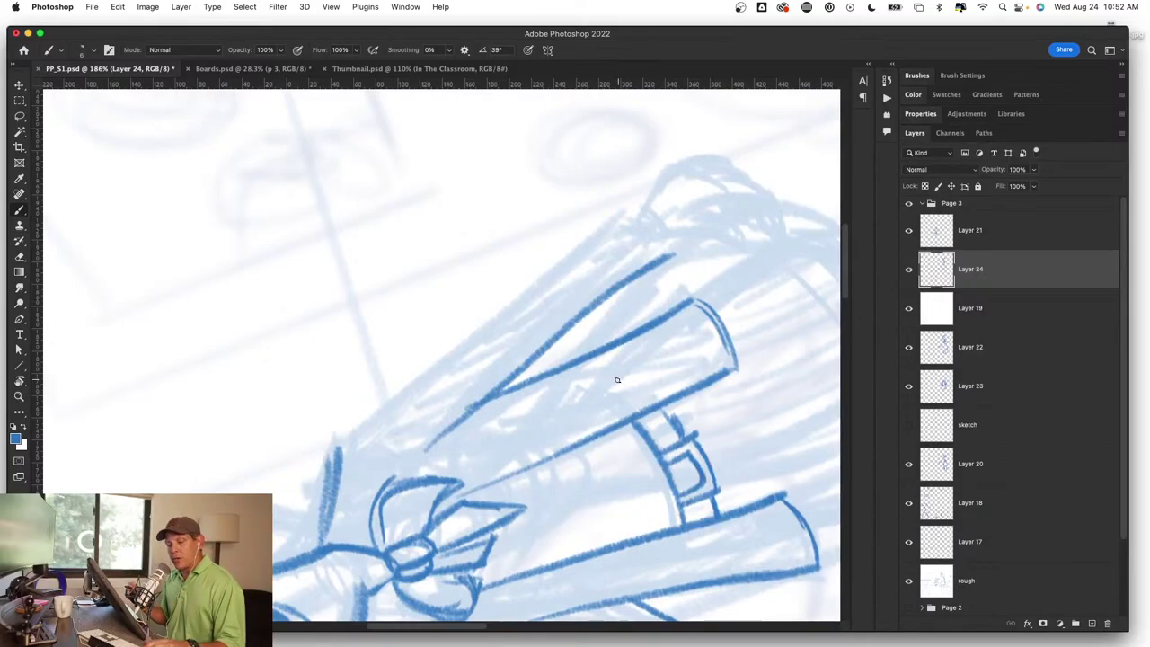
Step: Ink the hanging sleeve's long top line and the cuff at its end
key(r)
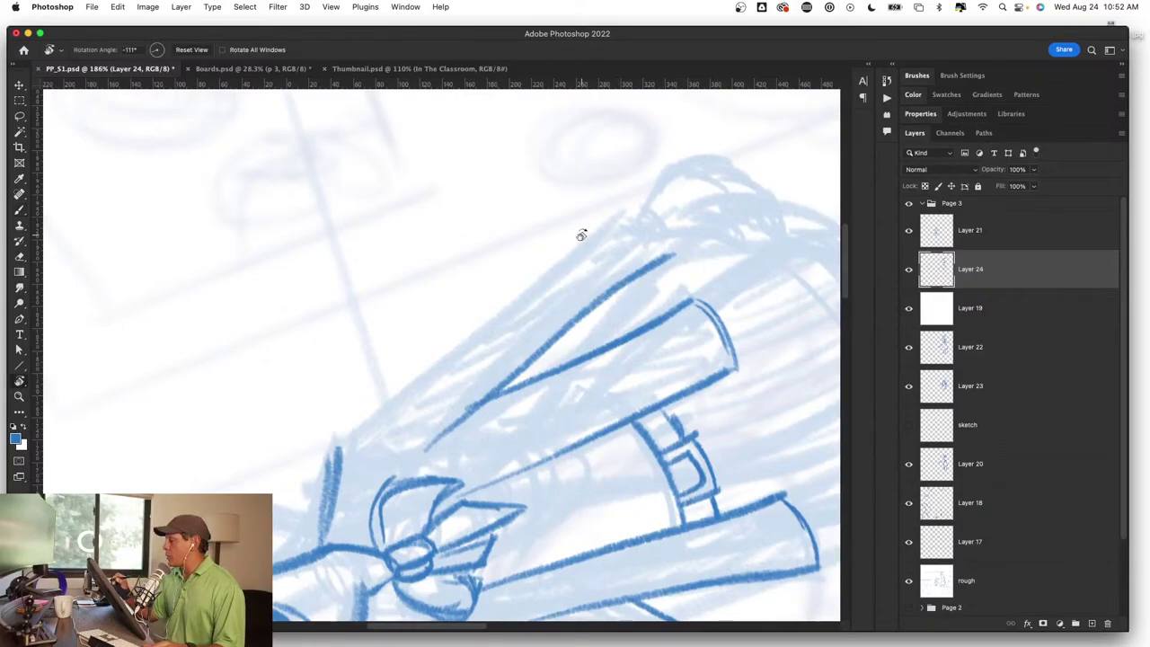
mouse_move(583, 234)
mouse_down()
mouse_move(599, 225)
mouse_move(649, 249)
mouse_move(623, 239)
mouse_up()
key(b)
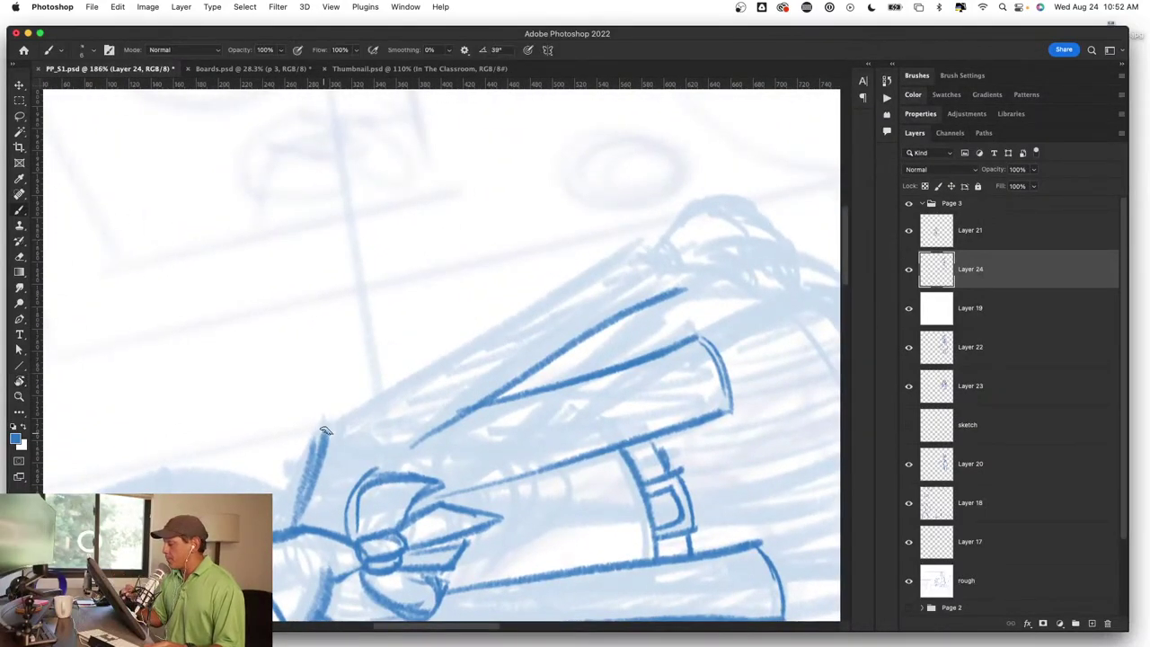
drag(325, 431, 530, 310)
mouse_move(392, 394)
mouse_down()
mouse_move(660, 235)
mouse_move(706, 188)
mouse_move(771, 188)
mouse_up()
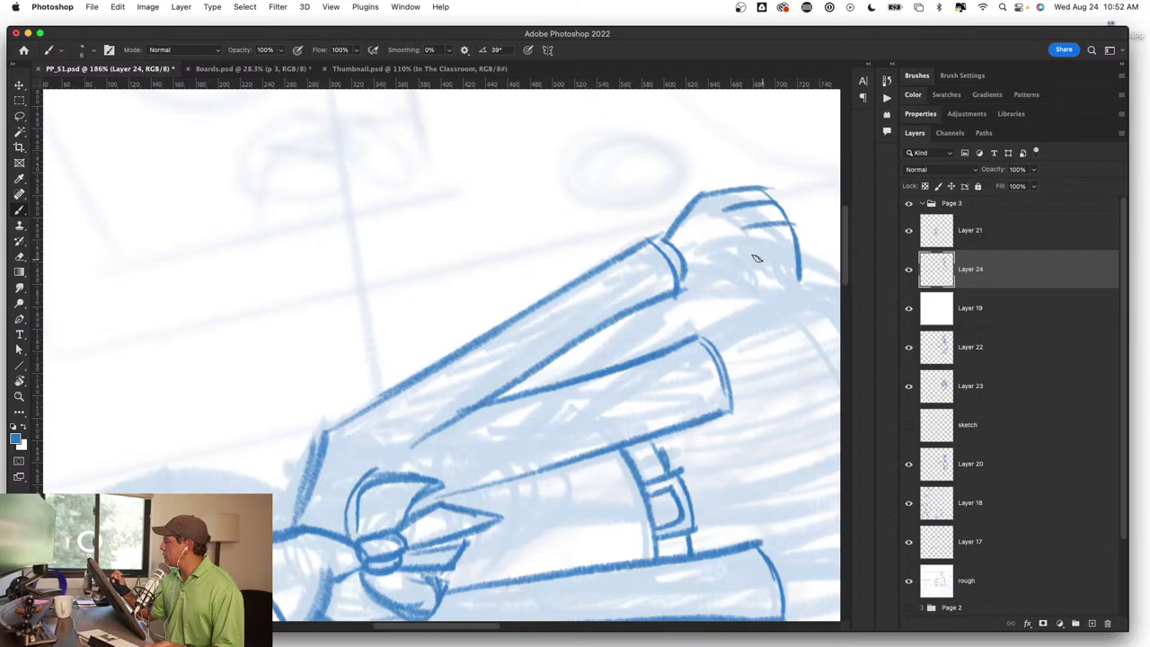
drag(699, 256, 793, 238)
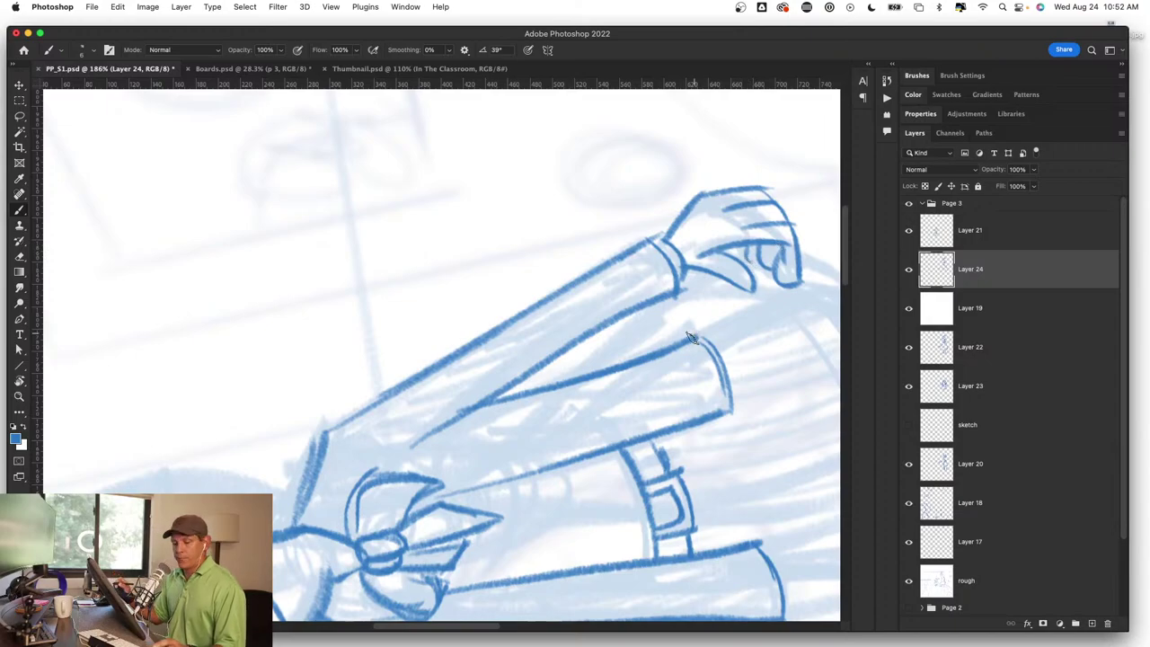
Step: Zoom in closely on the teacher's face and ink a small detail line
drag(691, 338, 629, 341)
drag(693, 442, 617, 366)
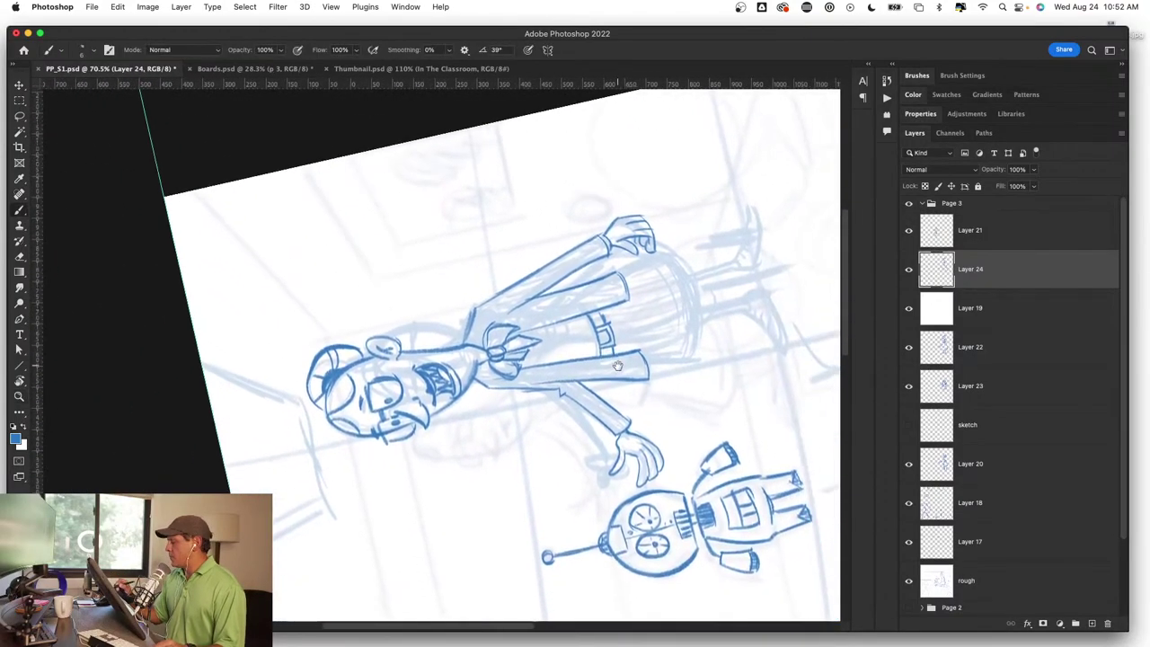
key(r)
mouse_move(557, 317)
mouse_down()
mouse_move(705, 329)
mouse_move(610, 513)
mouse_move(664, 375)
mouse_move(600, 341)
mouse_up()
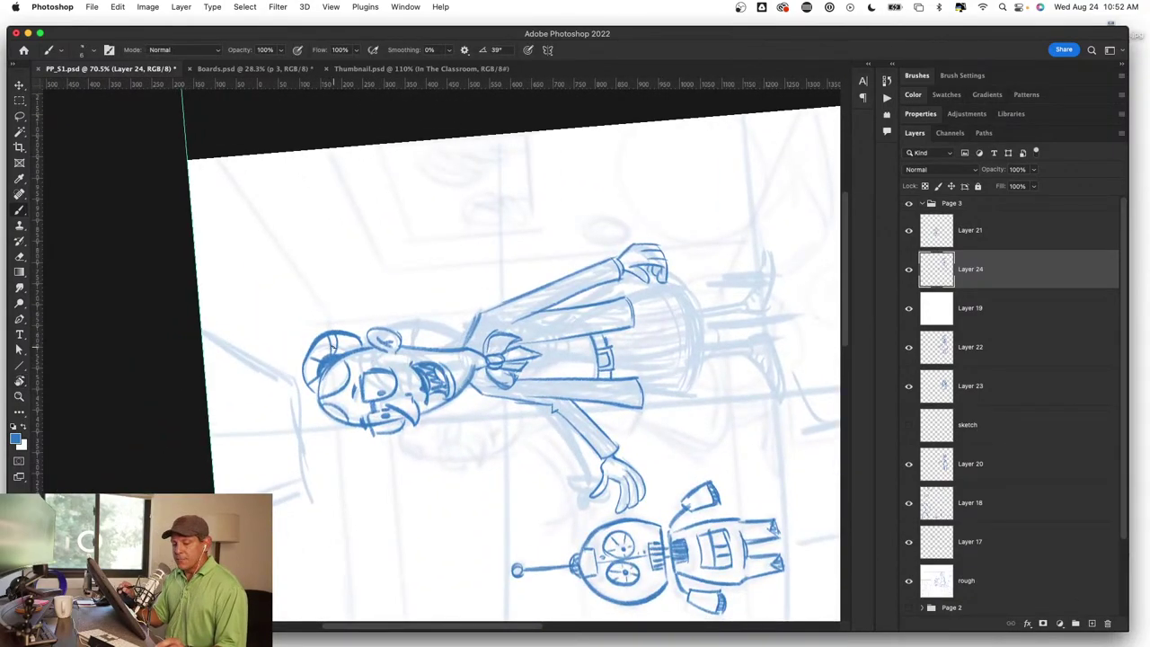
drag(346, 366, 425, 352)
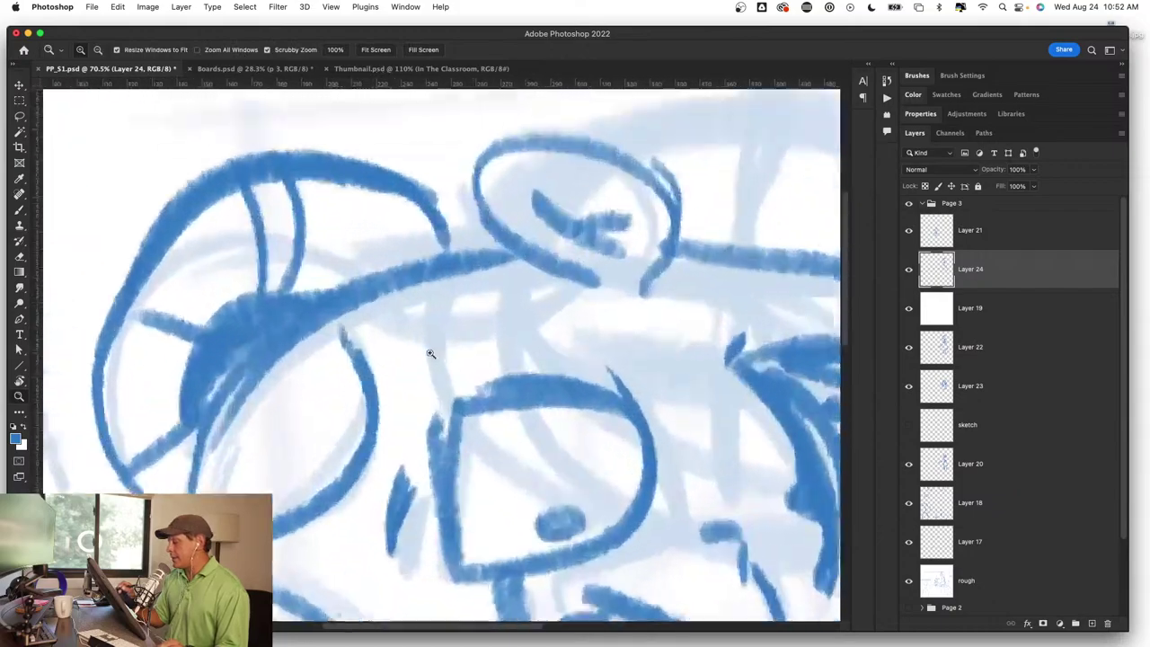
key(b)
mouse_move(352, 286)
mouse_down()
mouse_move(575, 350)
mouse_move(793, 230)
mouse_up()
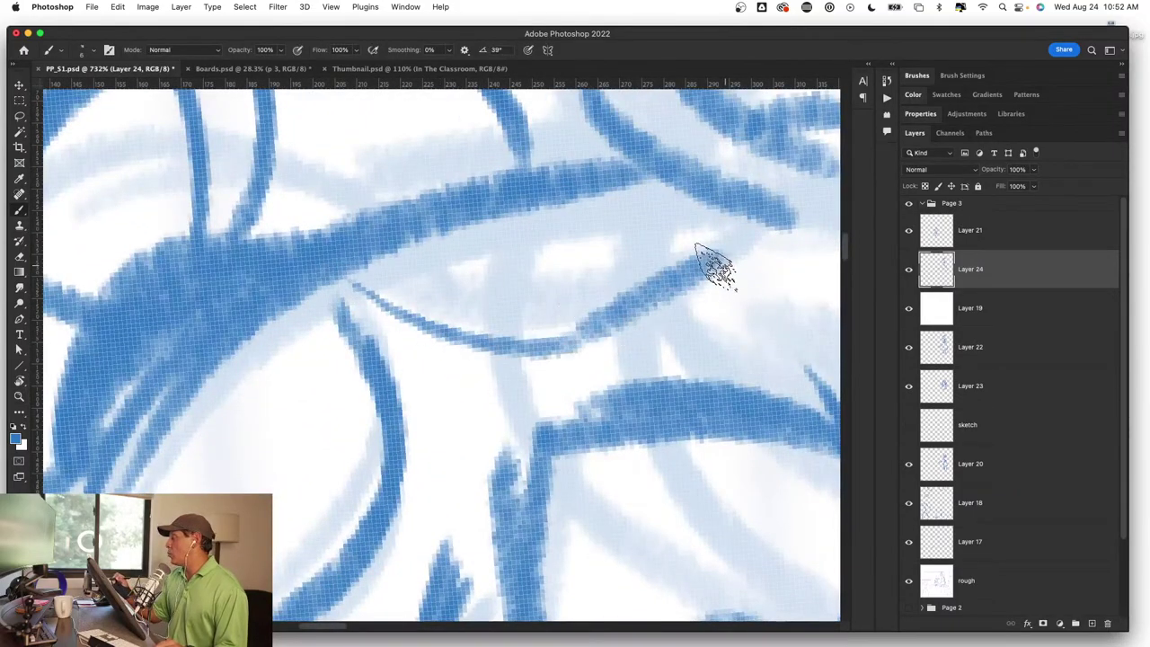
Step: Ink the coat's bottom edge and the curved outer skirt outline below it
key(z)
drag(671, 344, 629, 344)
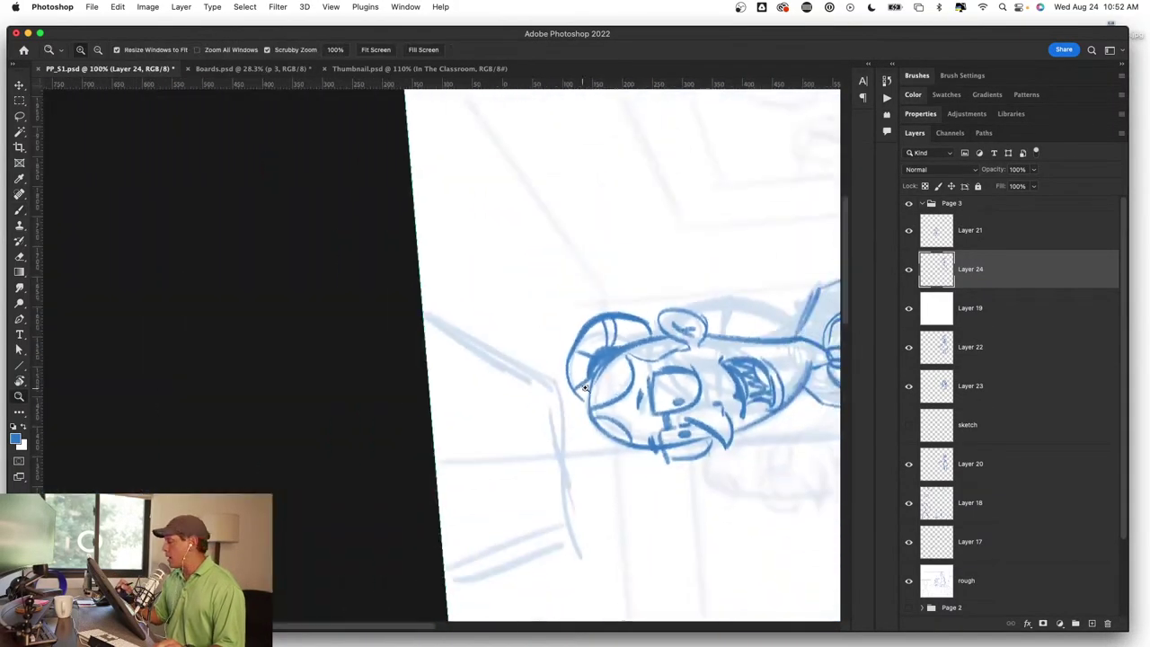
mouse_move(718, 435)
mouse_down()
mouse_move(744, 454)
mouse_move(639, 509)
mouse_move(734, 473)
mouse_move(590, 452)
mouse_move(590, 438)
mouse_up()
key(b)
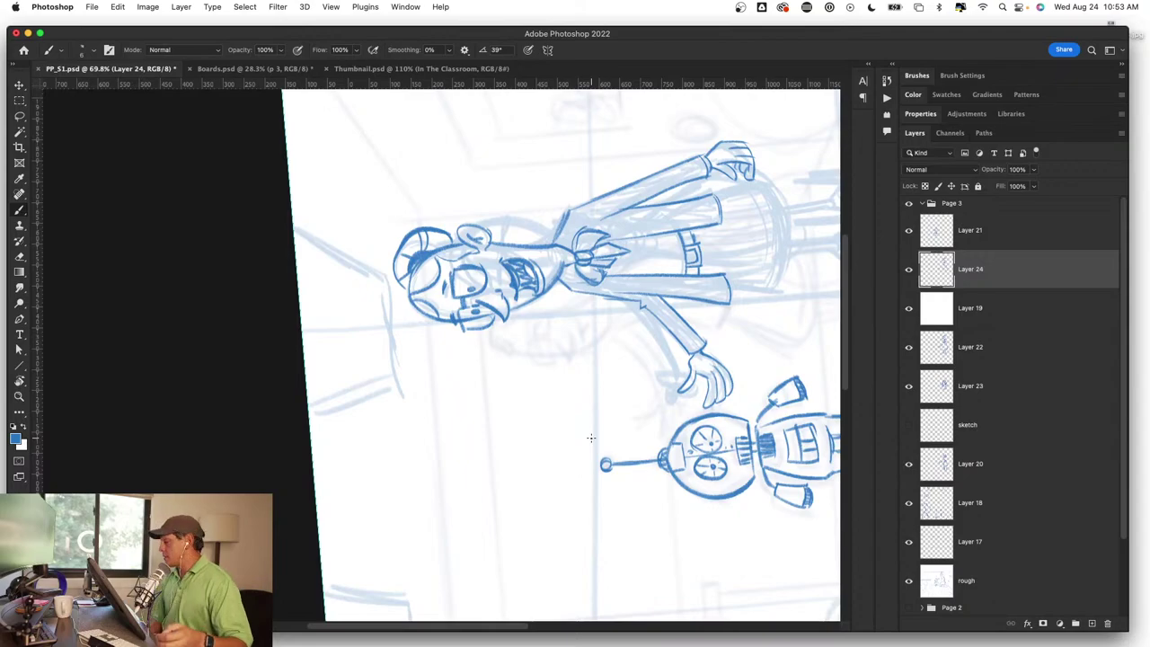
key(ctrl+minus)
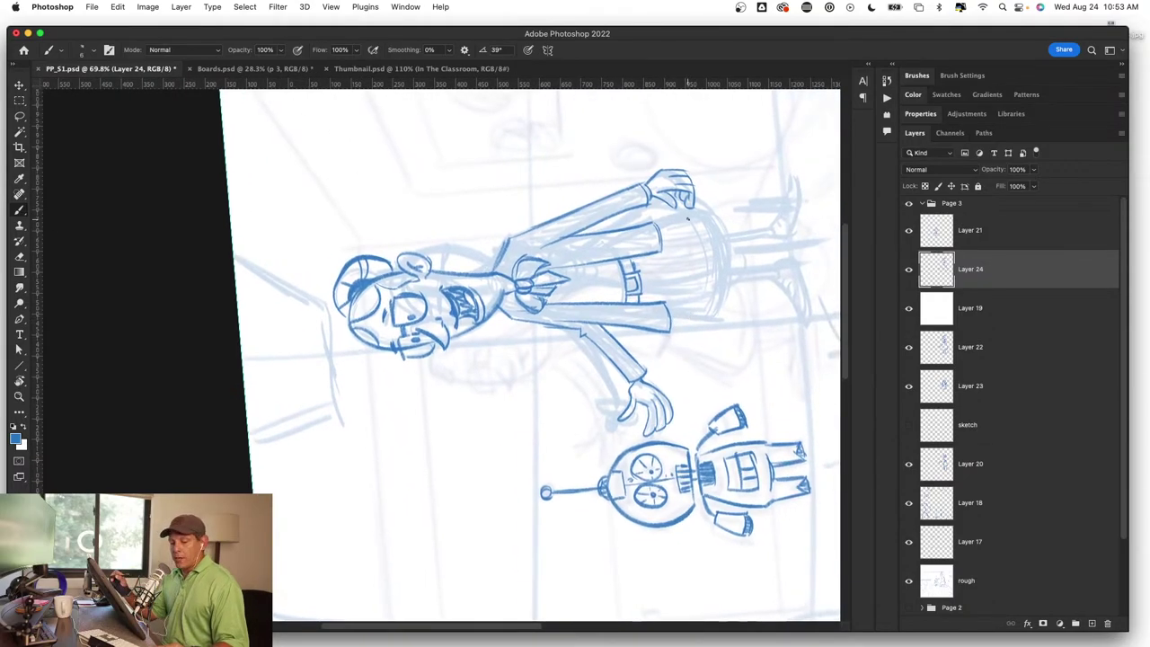
key(z)
drag(682, 224, 750, 224)
key(b)
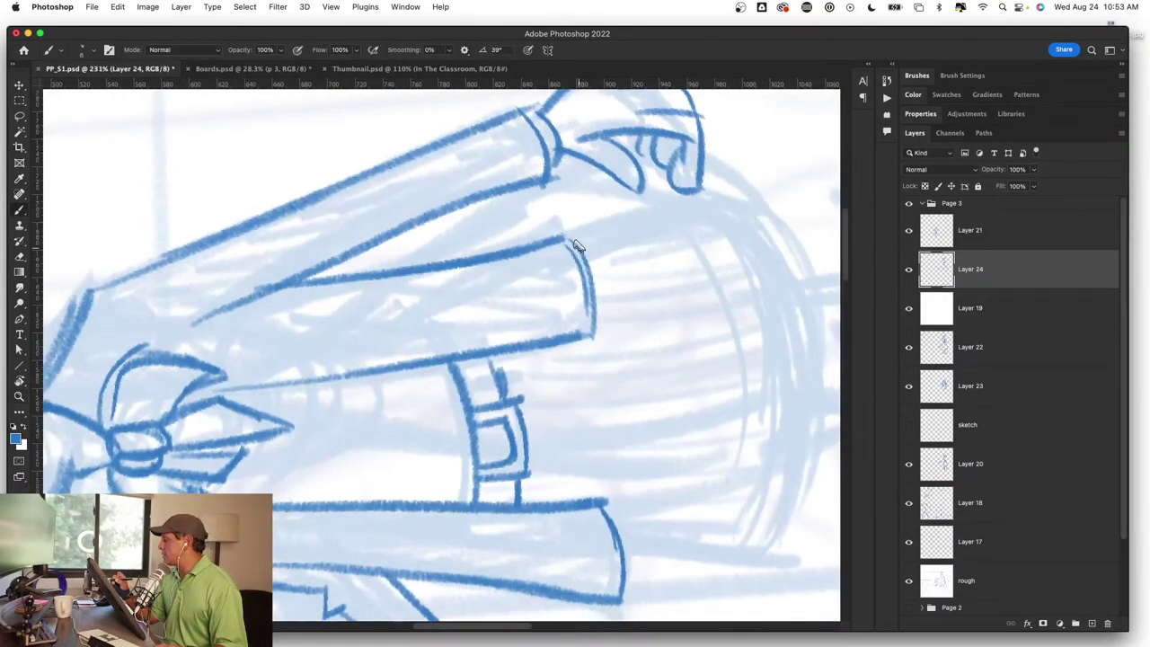
drag(711, 538, 634, 381)
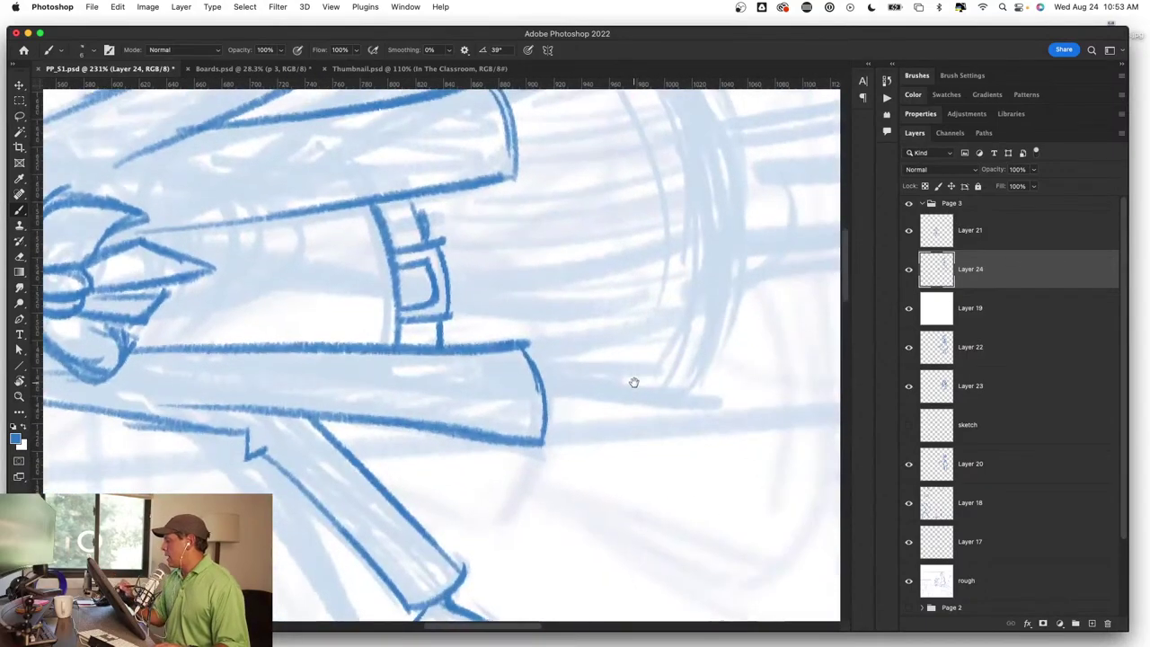
mouse_move(544, 400)
mouse_down()
mouse_move(723, 363)
mouse_move(617, 500)
mouse_up()
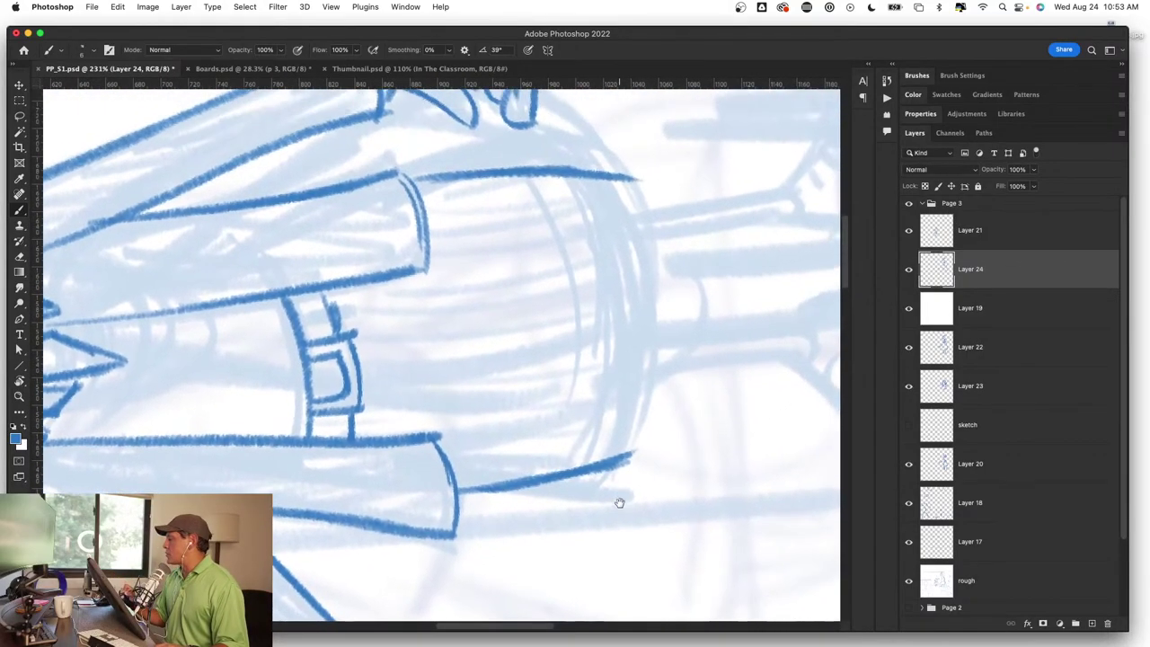
drag(620, 178, 632, 458)
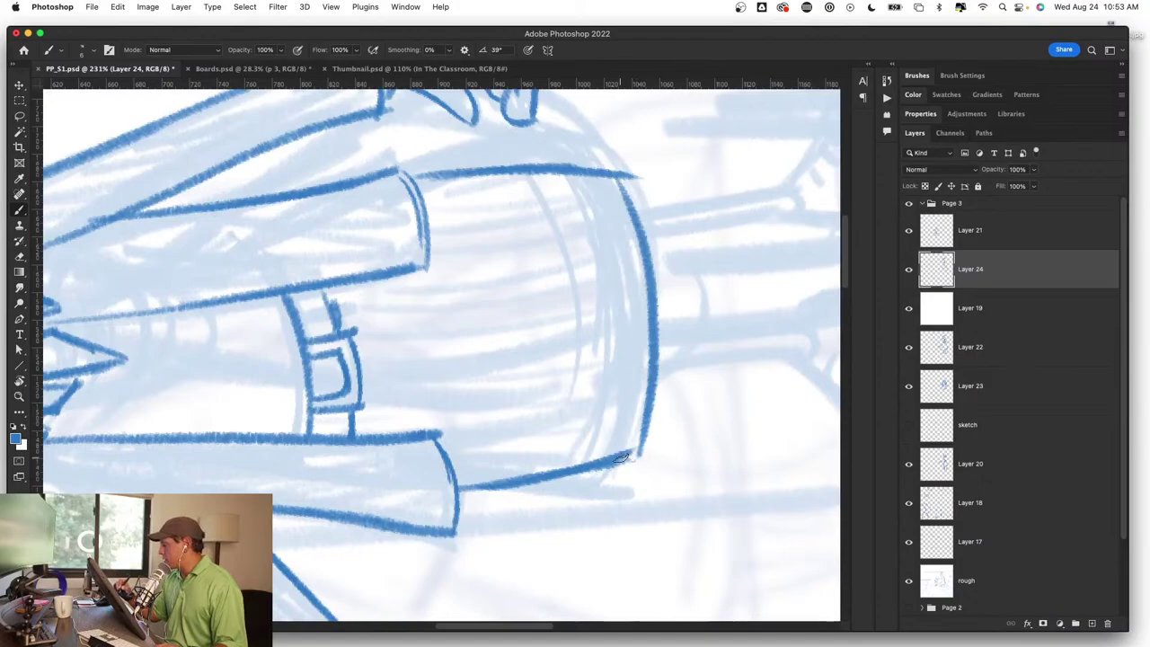
scroll(605, 393, down, 5)
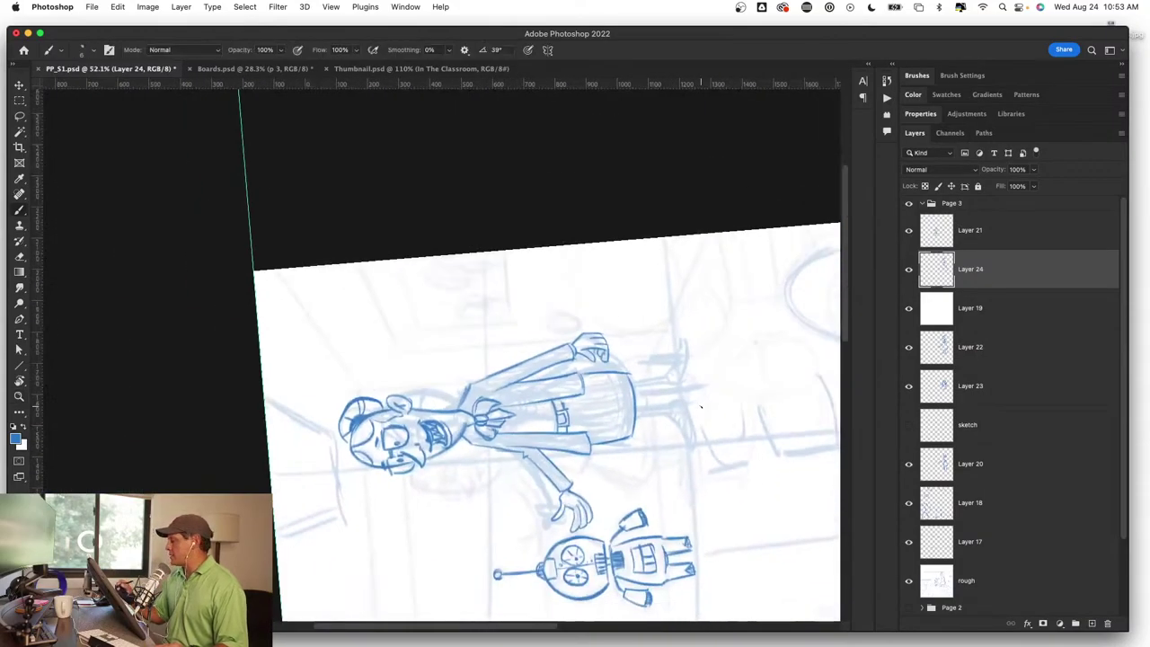
scroll(617, 393, down, 1)
Step: Ink the back leg lines down to the ankle and add lace strokes to the back shoe
key(r)
drag(690, 278, 655, 292)
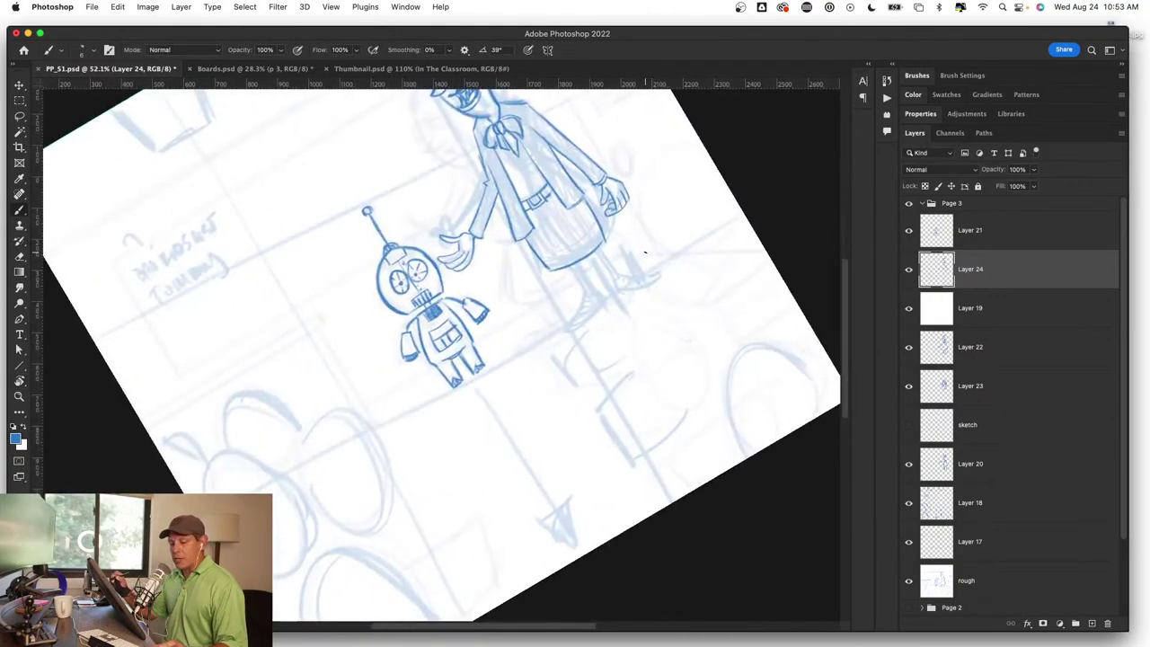
drag(655, 292, 714, 239)
drag(488, 399, 519, 311)
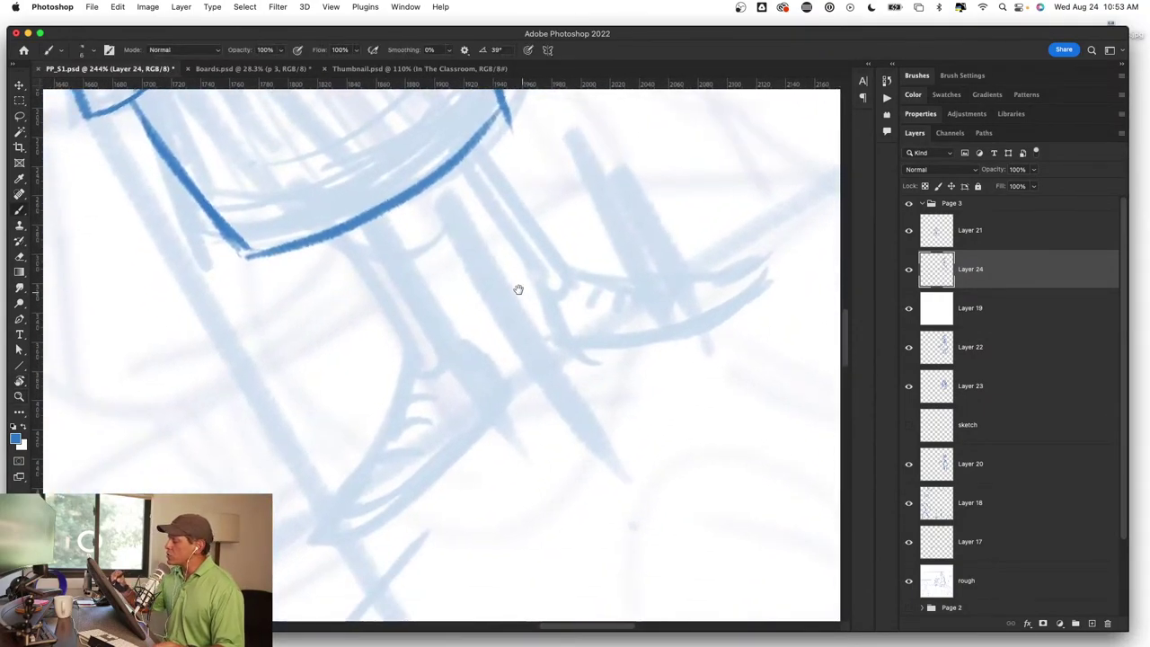
drag(339, 235, 418, 362)
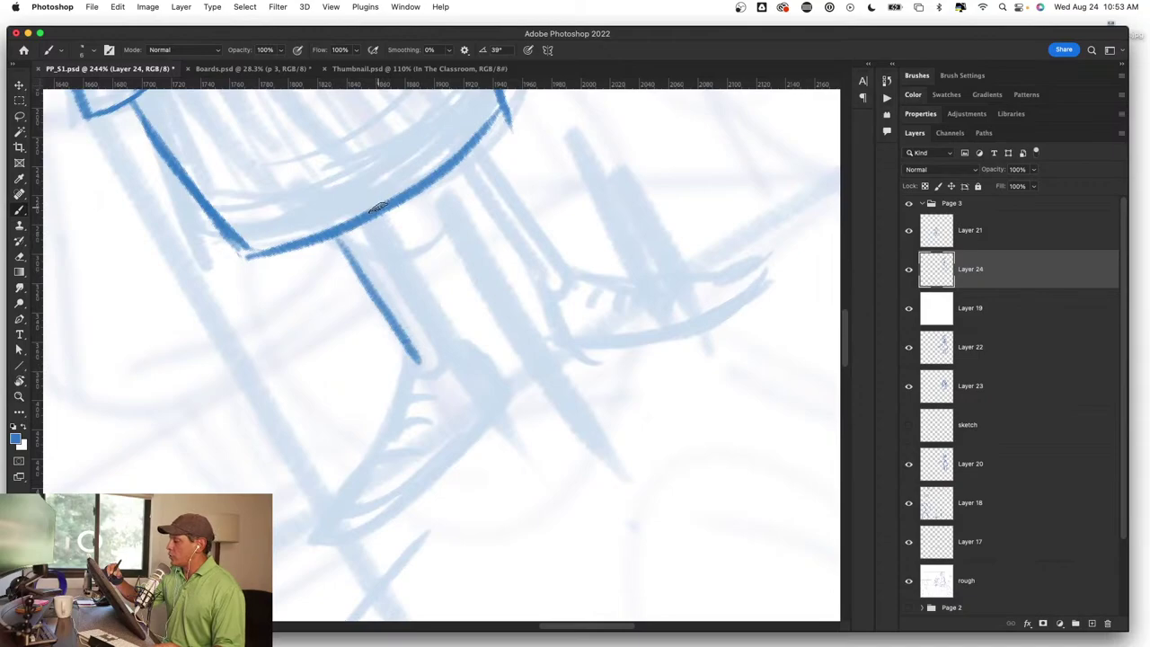
mouse_move(378, 223)
mouse_down()
mouse_move(450, 333)
mouse_move(418, 367)
mouse_move(376, 485)
mouse_move(303, 548)
mouse_move(444, 474)
mouse_move(503, 408)
mouse_up()
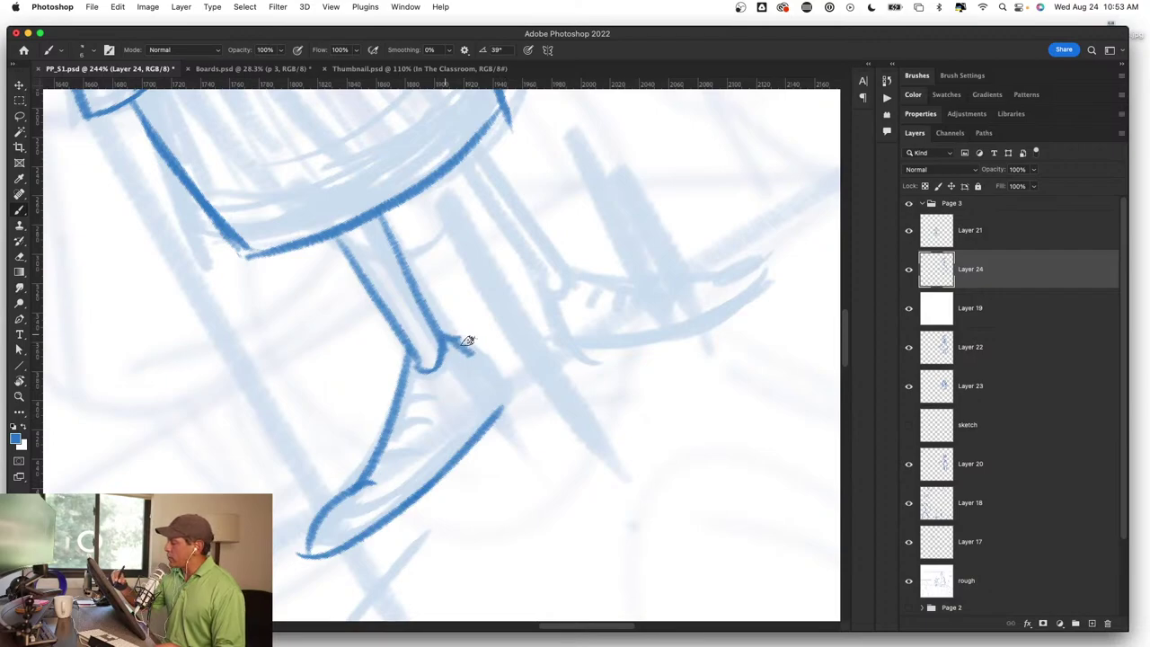
drag(444, 338, 505, 406)
mouse_move(370, 469)
mouse_down()
mouse_move(406, 452)
mouse_move(415, 429)
mouse_up()
mouse_move(386, 415)
mouse_down()
mouse_move(420, 409)
mouse_move(429, 392)
mouse_up()
drag(600, 377, 573, 465)
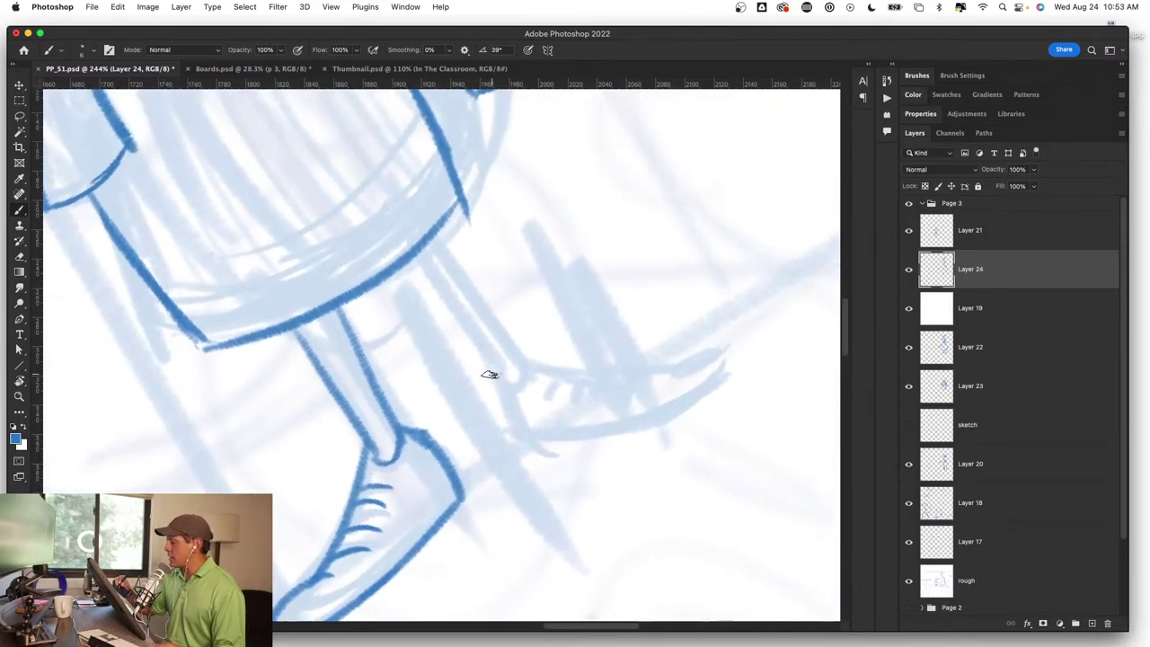
Step: Ink the front leg's shin lines, the front shoe's sole and its lace marks
drag(494, 362, 510, 440)
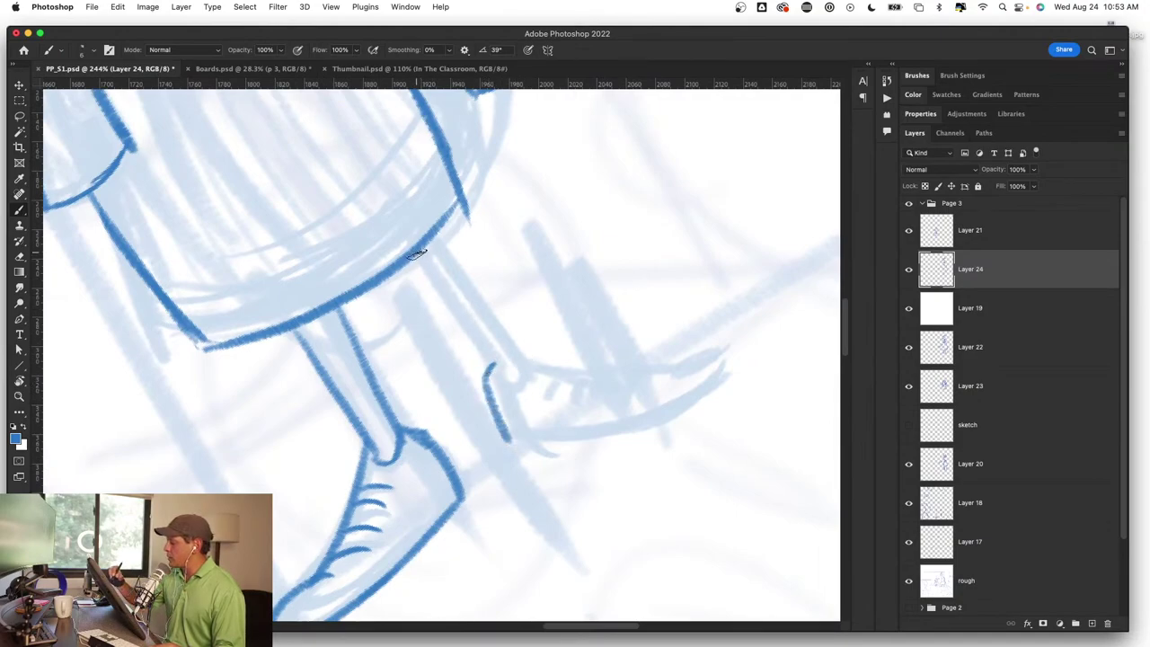
drag(417, 256, 493, 361)
drag(444, 235, 512, 352)
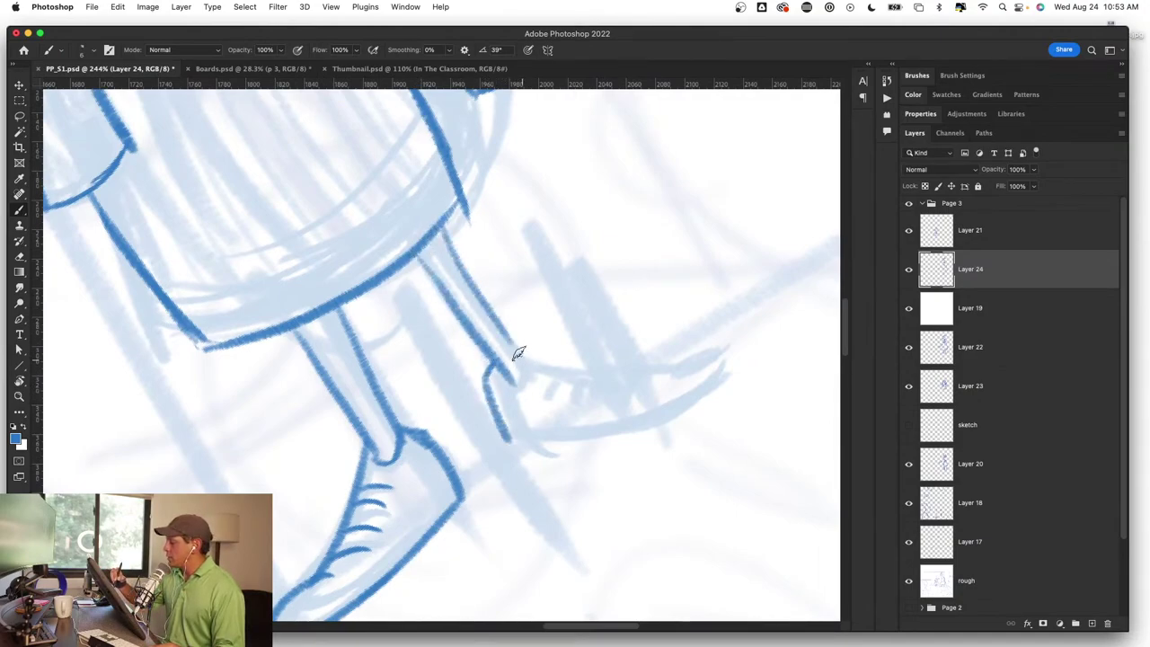
mouse_move(470, 282)
mouse_down()
mouse_move(529, 366)
mouse_move(654, 377)
mouse_move(728, 361)
mouse_up()
mouse_move(503, 441)
mouse_down()
mouse_move(638, 430)
mouse_move(722, 365)
mouse_up()
drag(548, 377, 546, 402)
mouse_move(563, 374)
mouse_down()
mouse_move(560, 401)
mouse_move(581, 402)
mouse_up()
drag(608, 381, 606, 405)
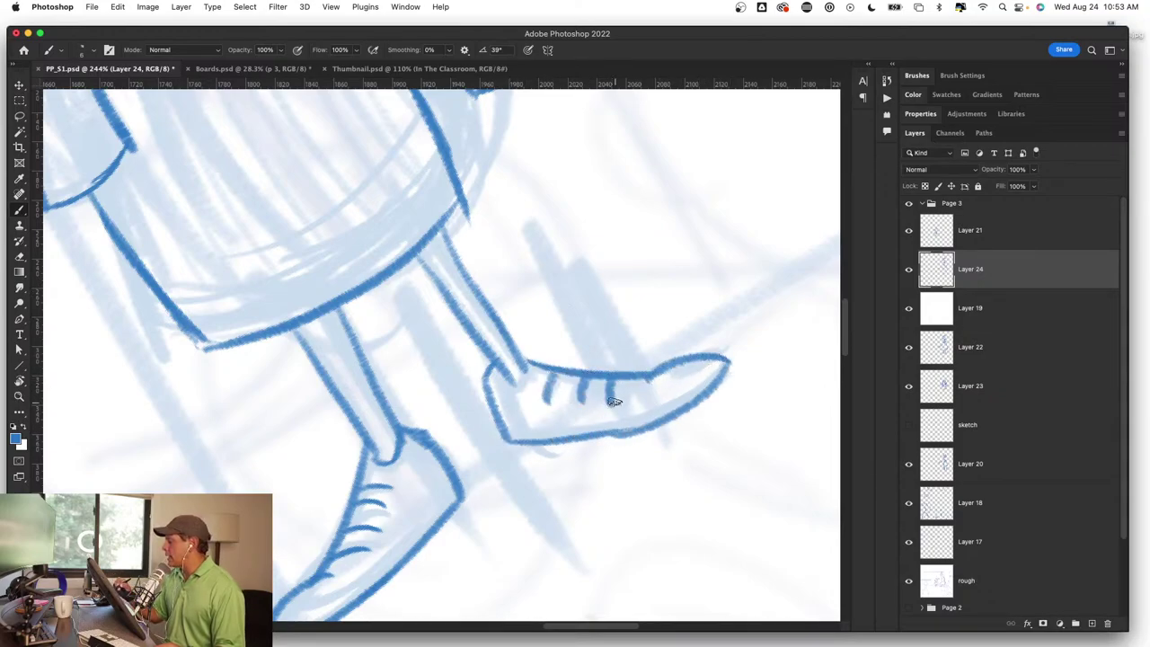
scroll(640, 385, down, 3)
scroll(633, 403, down, 3)
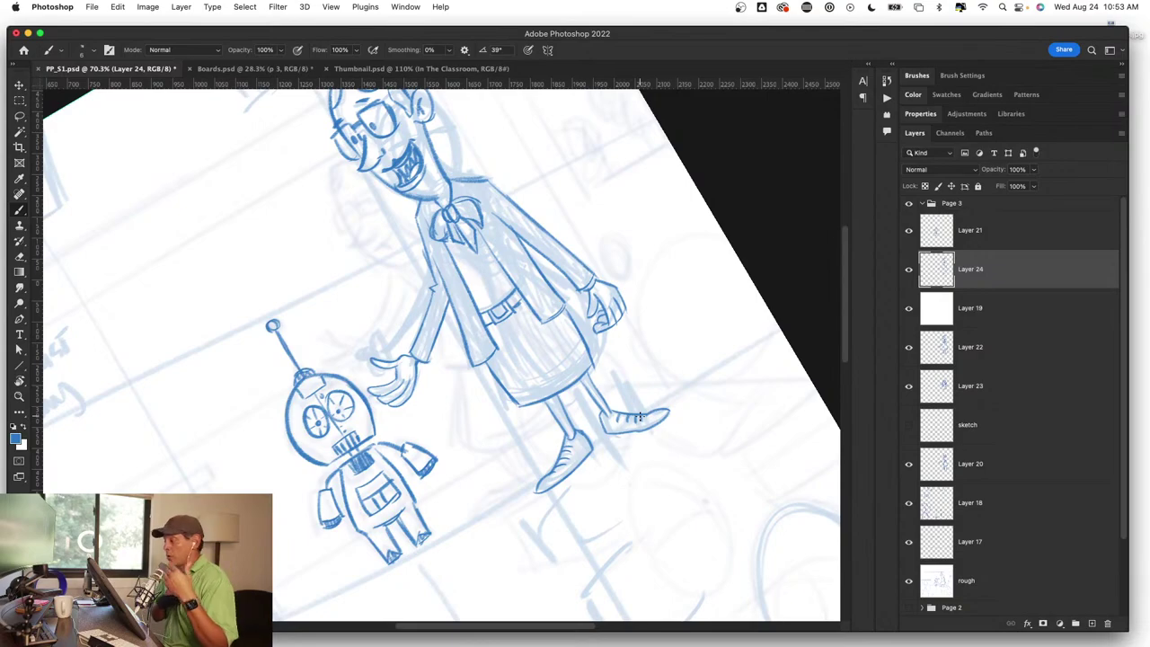
key(z)
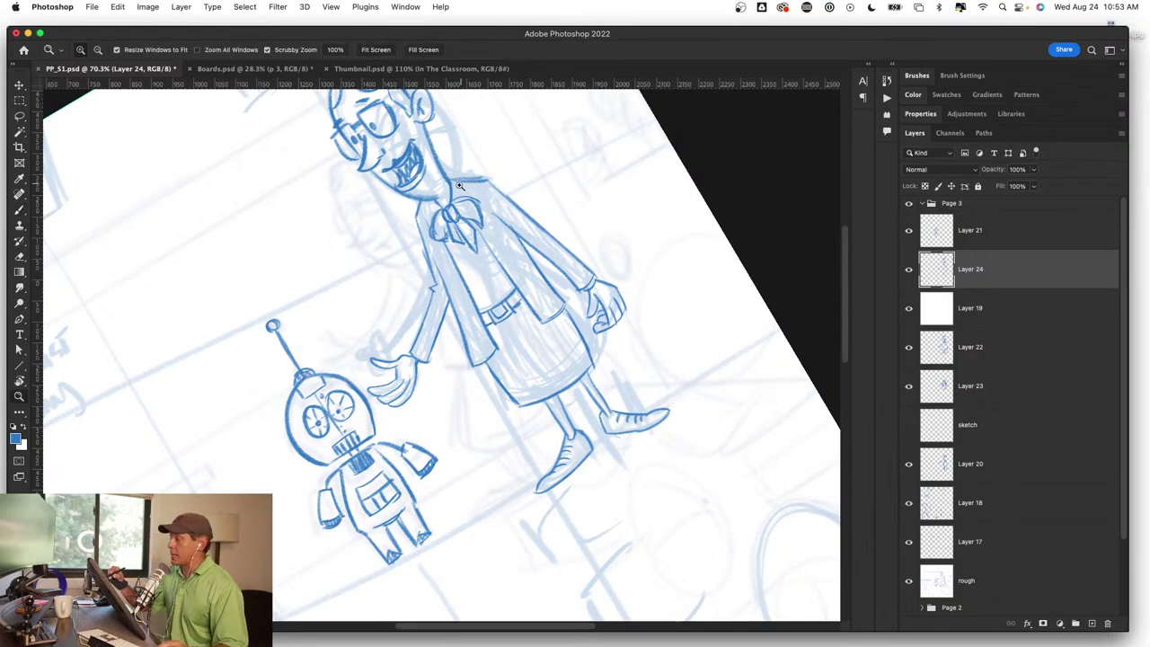
drag(460, 186, 487, 210)
key(b)
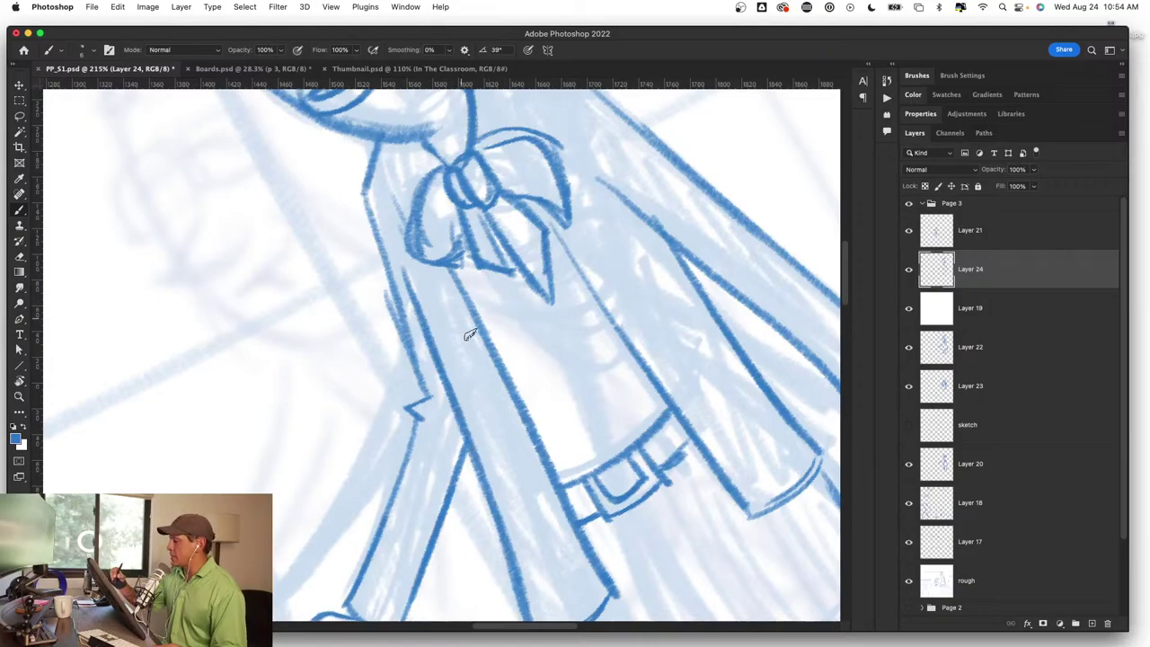
key(z)
drag(648, 432, 579, 443)
Step: Zoom to 300% on the coat and draw a thin line down its front
drag(691, 437, 764, 406)
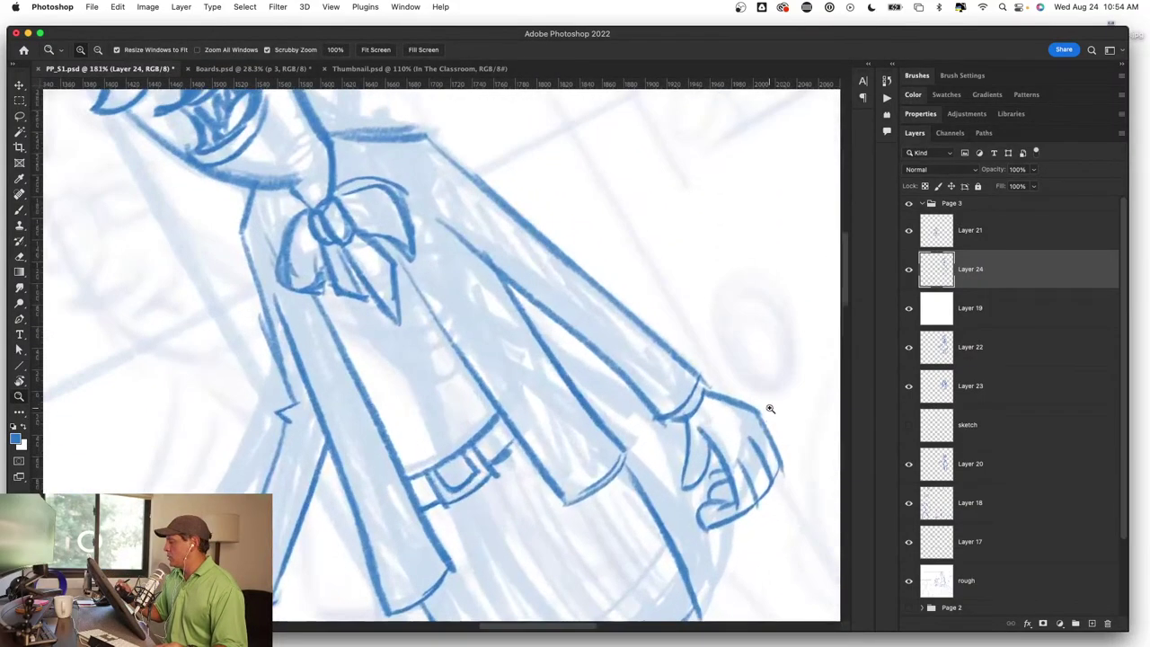
key(b)
key(z)
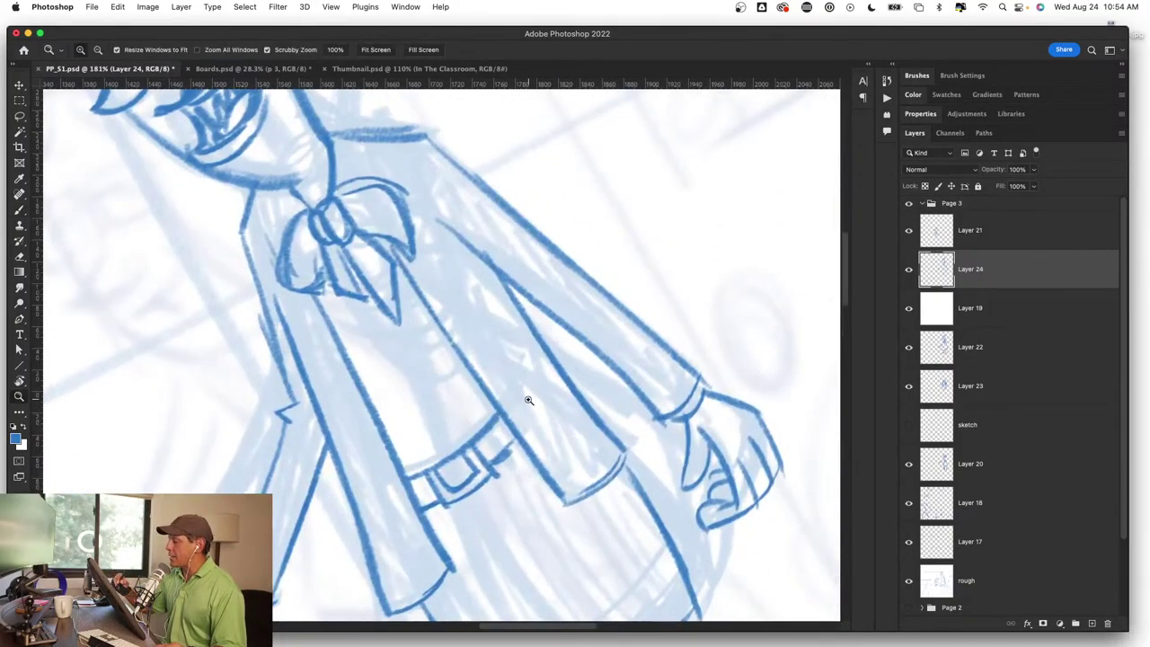
mouse_move(411, 284)
mouse_down()
mouse_move(530, 428)
mouse_move(628, 422)
mouse_up()
key(b)
key(z)
key(b)
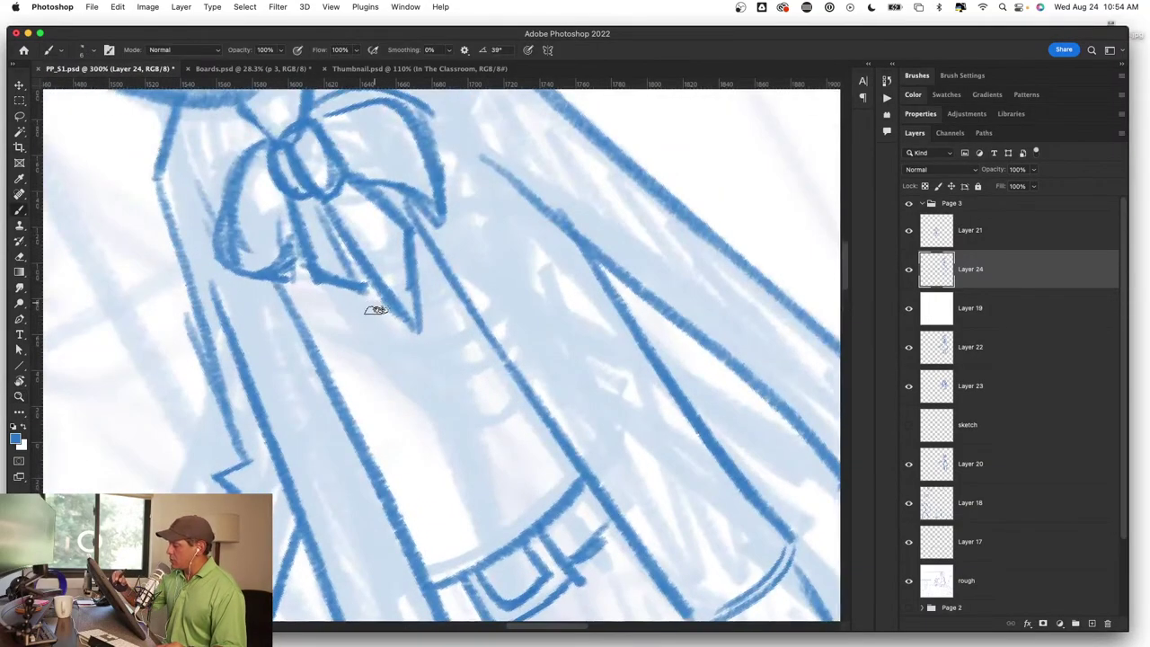
drag(387, 325, 494, 531)
Step: Zoom back out to 134% to review the teacher and the robot
key(z)
mouse_move(525, 465)
mouse_down()
mouse_move(612, 352)
mouse_move(639, 351)
mouse_move(618, 393)
mouse_up()
key(b)
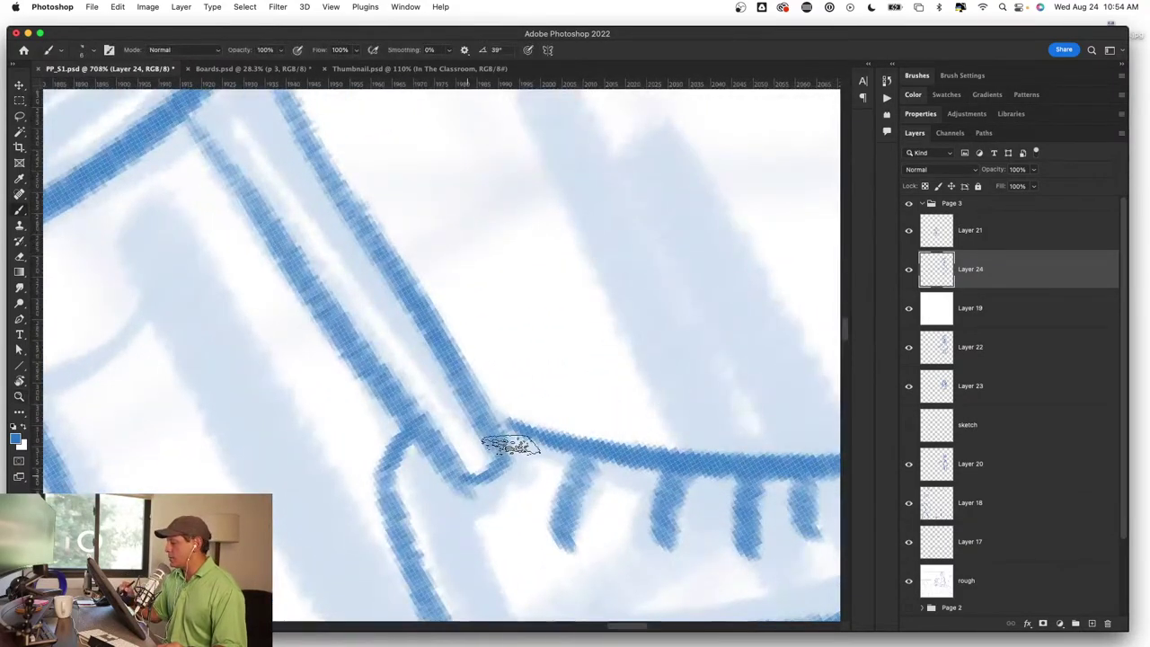
key(z)
drag(518, 470, 441, 513)
mouse_move(604, 536)
mouse_down()
mouse_move(539, 377)
mouse_move(646, 368)
mouse_up()
key(b)
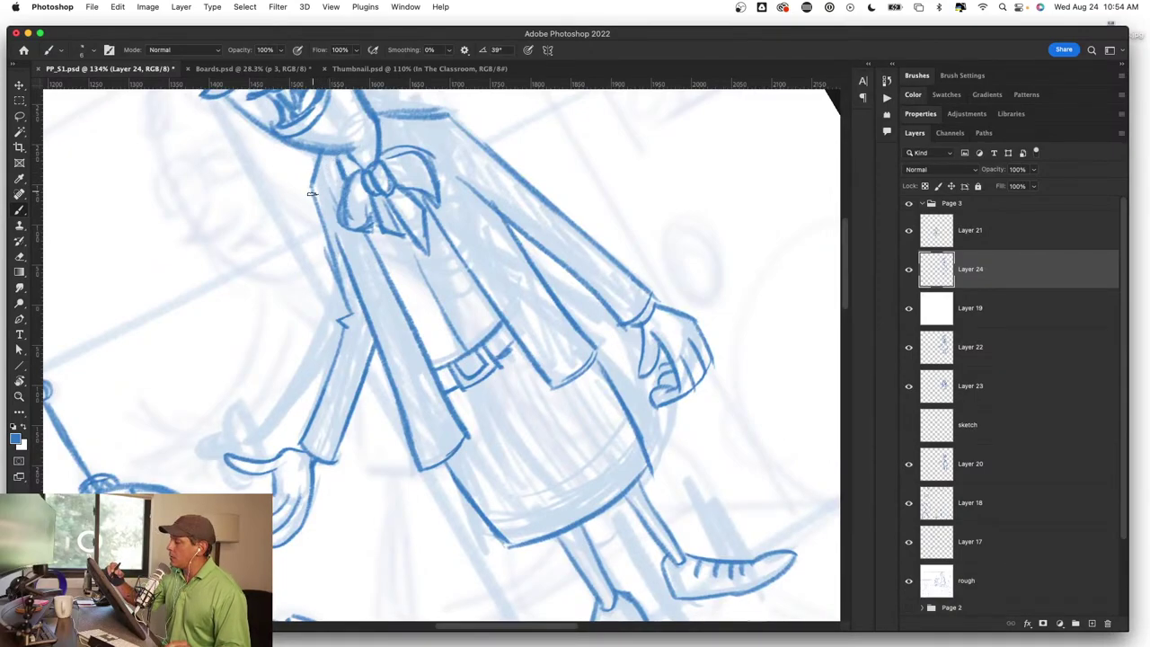
Step: Darken the collar and left coat edge, then hatch the sleeve, coat front, shoulder and inner coat
drag(320, 158, 315, 201)
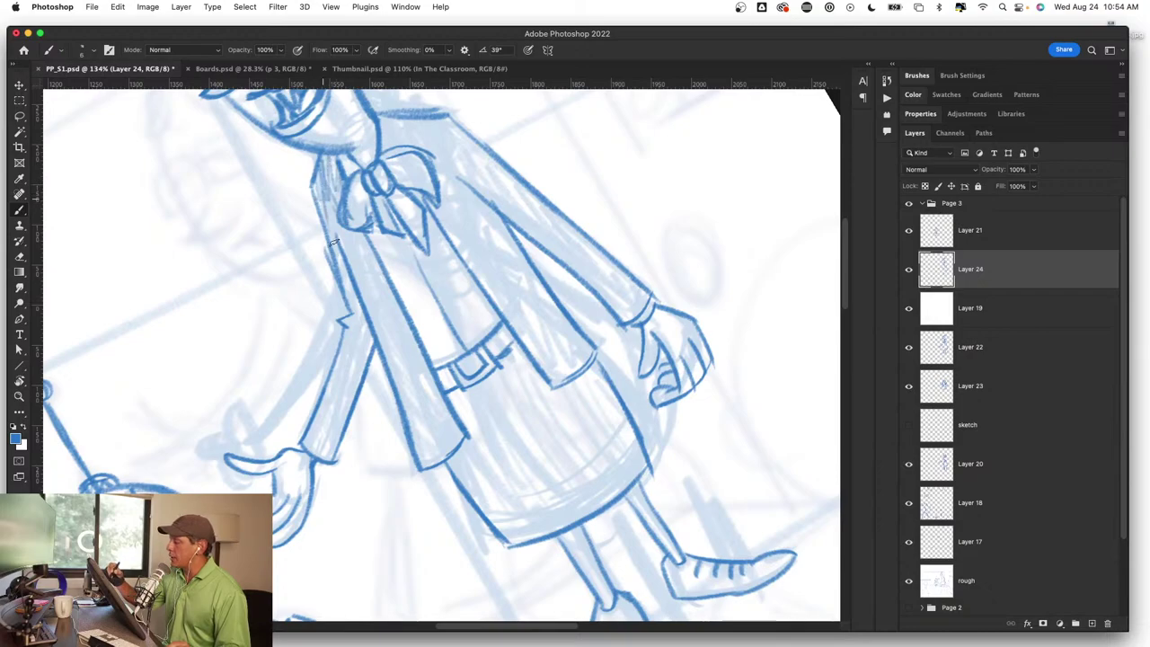
drag(336, 258, 349, 297)
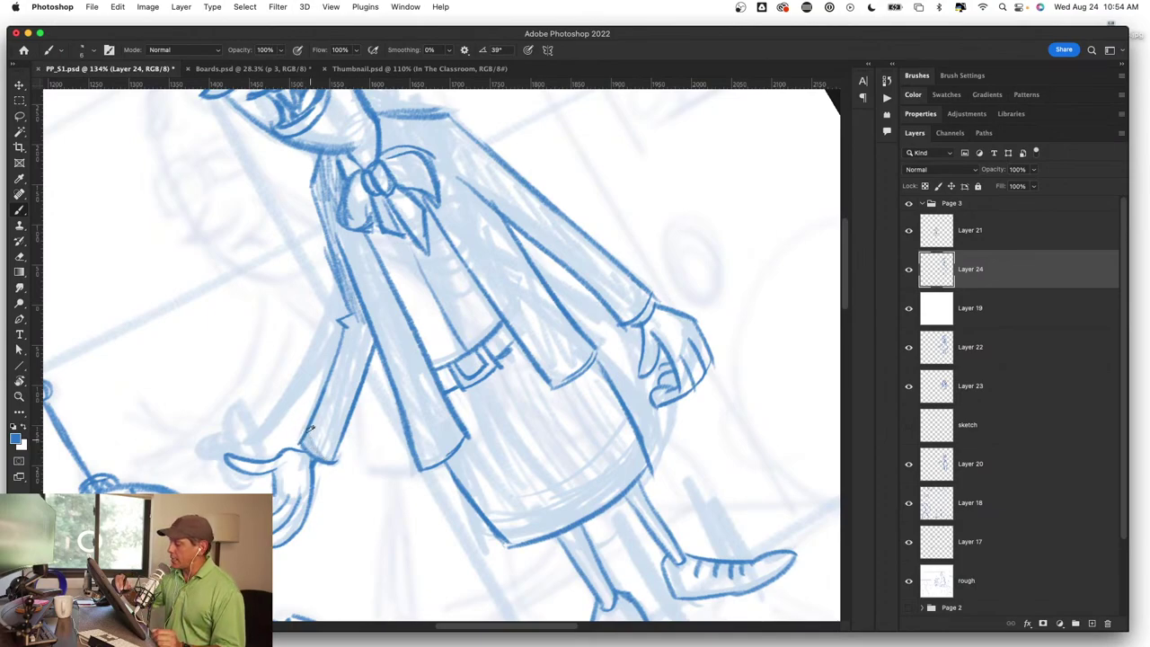
drag(328, 436, 370, 322)
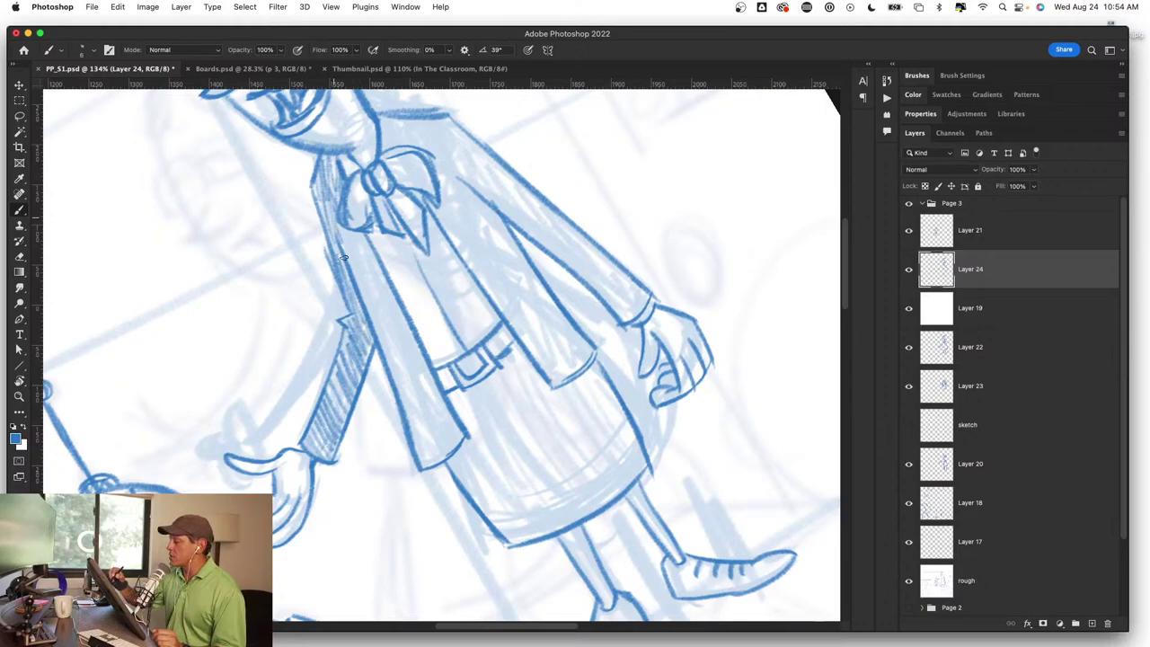
mouse_move(357, 266)
mouse_down()
mouse_move(417, 426)
mouse_move(449, 453)
mouse_move(467, 426)
mouse_up()
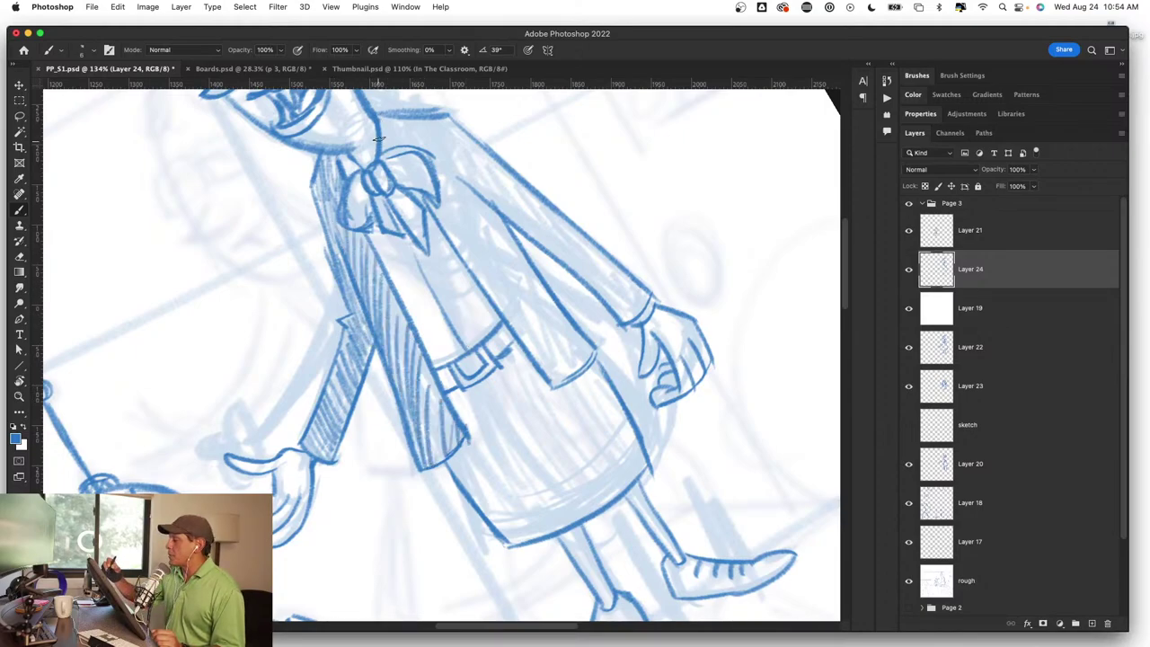
mouse_move(378, 140)
mouse_down()
mouse_move(411, 132)
mouse_move(486, 152)
mouse_move(577, 260)
mouse_move(643, 316)
mouse_up()
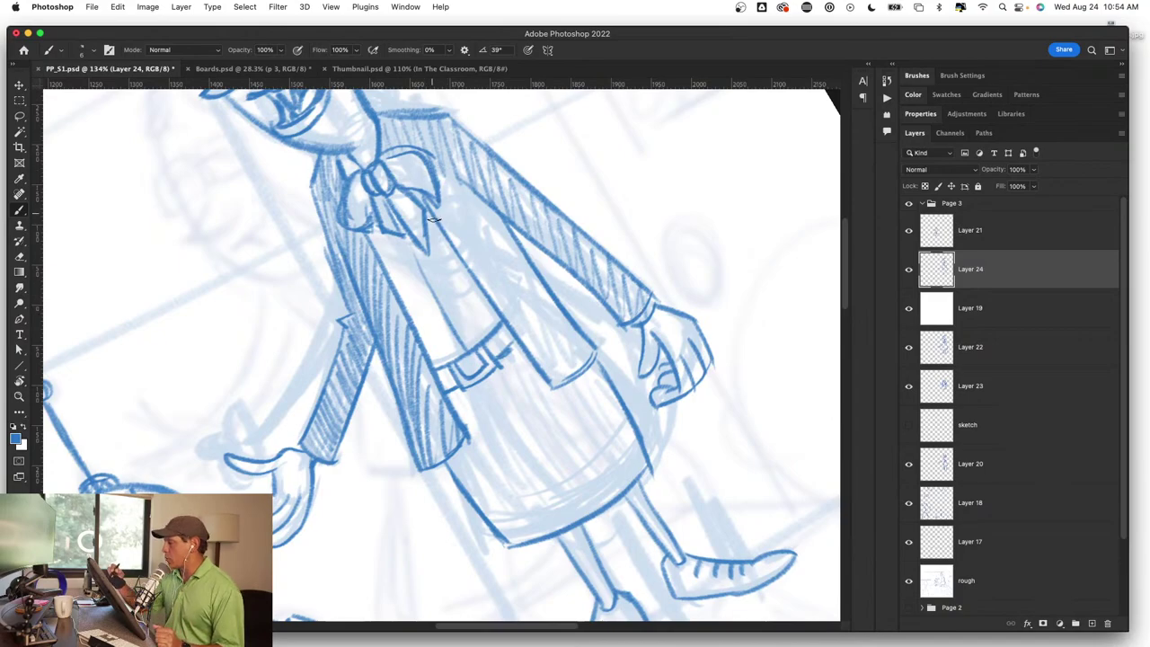
mouse_move(443, 236)
mouse_down()
mouse_move(512, 332)
mouse_move(582, 366)
mouse_up()
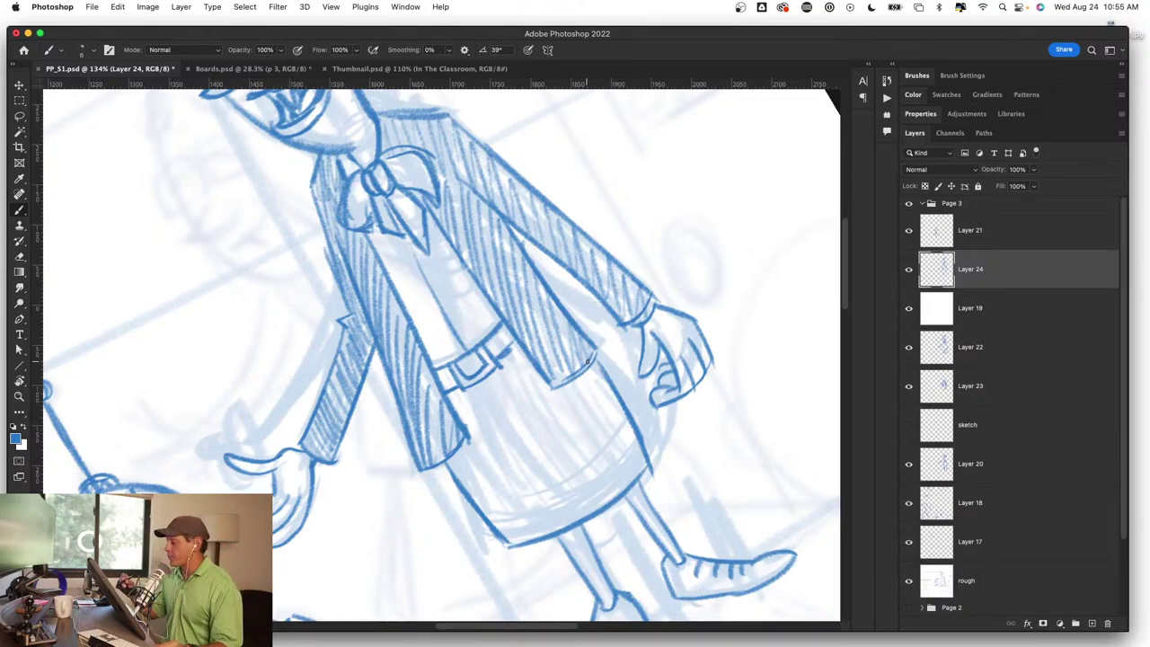
Step: Add vertical hatching from the hip area across the trousers below the belt
scroll(478, 409, down, 5)
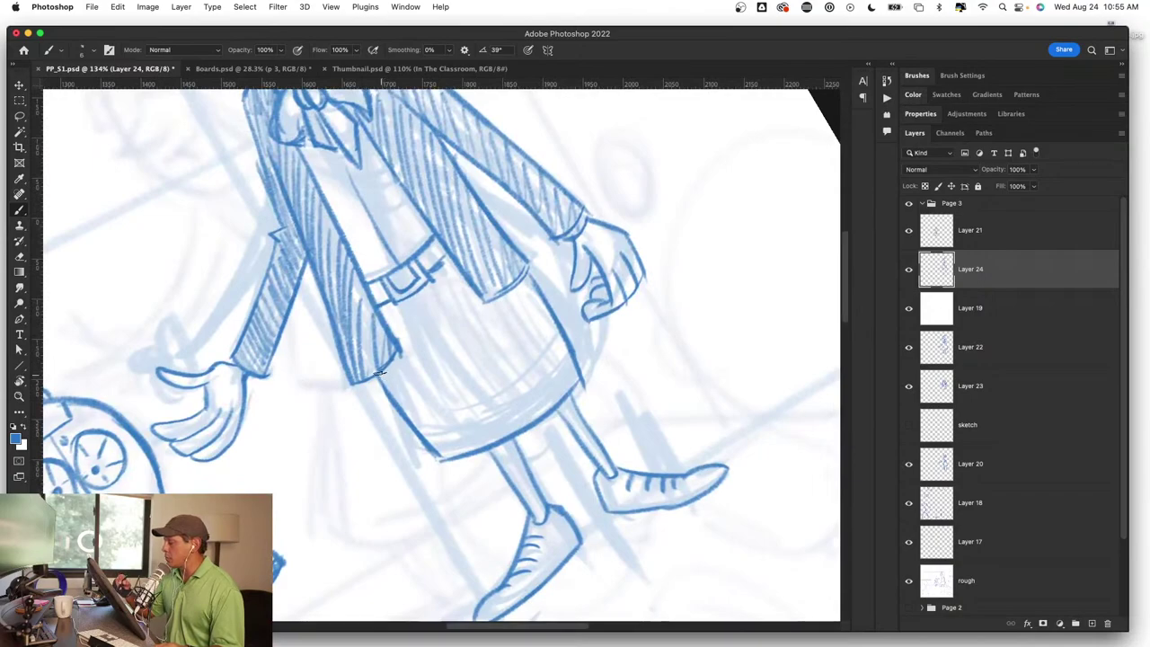
drag(406, 354, 388, 395)
mouse_move(397, 297)
mouse_down()
mouse_move(381, 331)
mouse_move(392, 366)
mouse_up()
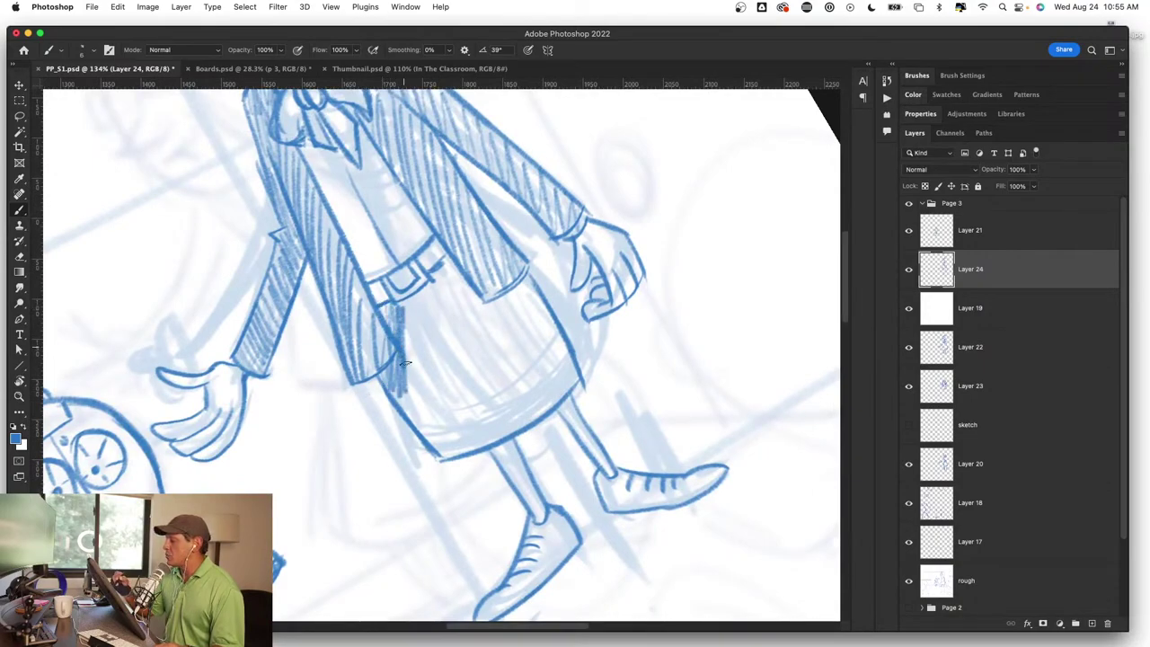
drag(431, 289, 411, 358)
mouse_move(440, 261)
mouse_down()
mouse_move(435, 332)
mouse_move(459, 329)
mouse_up()
drag(411, 361, 402, 415)
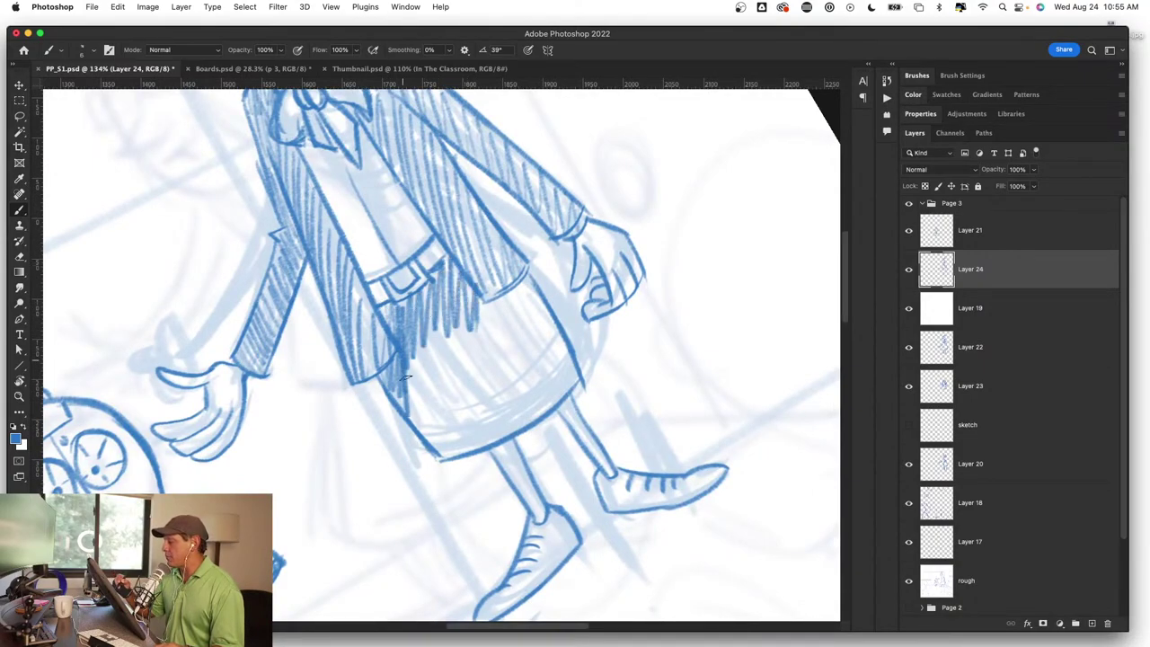
mouse_move(418, 332)
mouse_down()
mouse_move(437, 451)
mouse_move(456, 322)
mouse_move(481, 442)
mouse_up()
mouse_move(485, 310)
mouse_down()
mouse_move(501, 440)
mouse_move(495, 299)
mouse_move(519, 411)
mouse_up()
mouse_move(528, 286)
mouse_down()
mouse_move(543, 409)
mouse_move(564, 393)
mouse_move(564, 351)
mouse_up()
Step: Darken the trouser hatching along the hem, below the belt and on the right side
mouse_move(451, 420)
mouse_down()
mouse_move(469, 451)
mouse_move(499, 445)
mouse_move(532, 431)
mouse_move(568, 386)
mouse_up()
mouse_move(415, 359)
mouse_down()
mouse_move(422, 307)
mouse_move(459, 387)
mouse_up()
mouse_move(467, 302)
mouse_down()
mouse_move(492, 385)
mouse_move(523, 292)
mouse_move(544, 365)
mouse_up()
drag(555, 309, 566, 368)
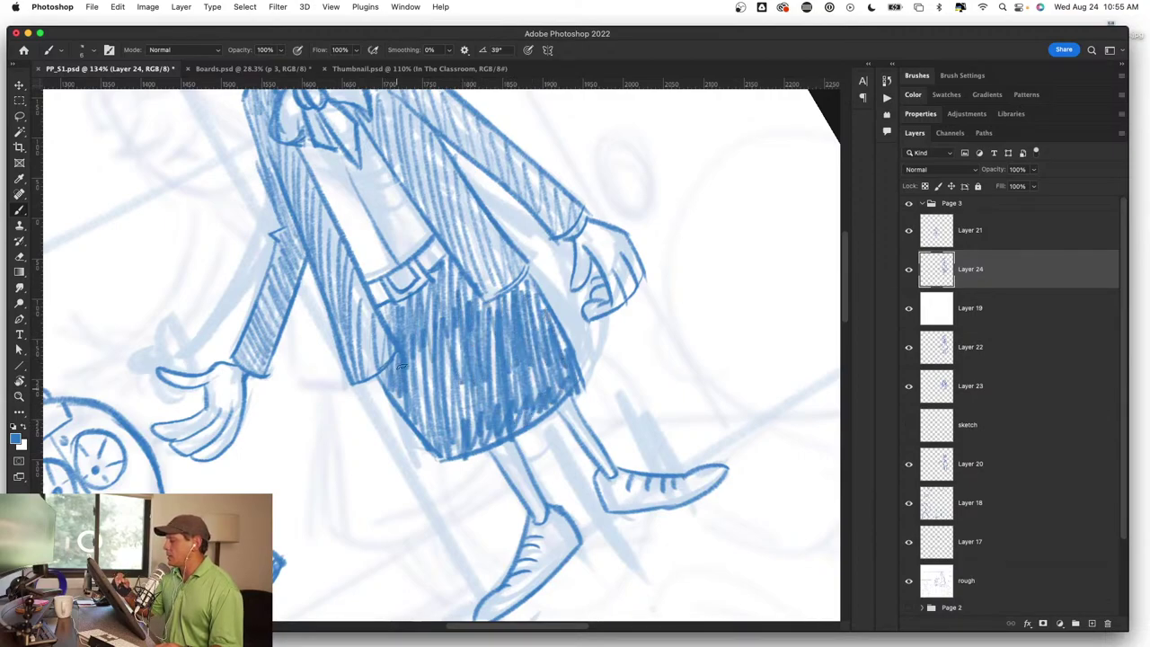
drag(388, 334, 397, 303)
drag(401, 410, 455, 302)
drag(446, 437, 485, 329)
drag(490, 408, 530, 329)
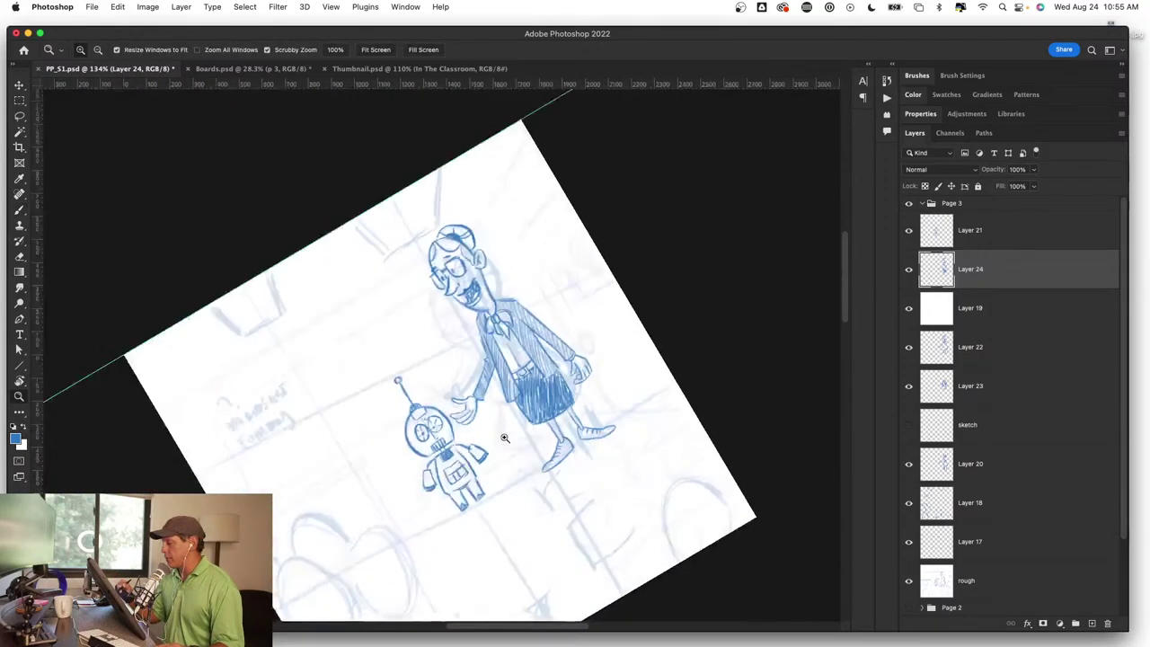
drag(535, 387, 559, 316)
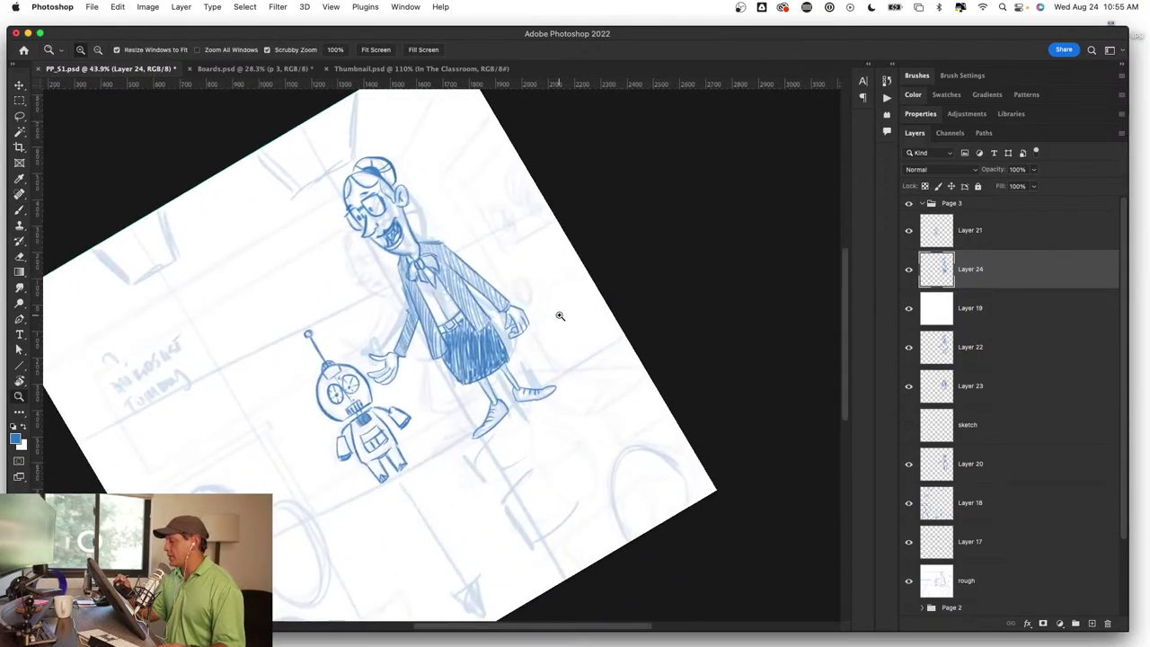
Step: Return to the Brush and reset the rotated canvas view to upright
key(b)
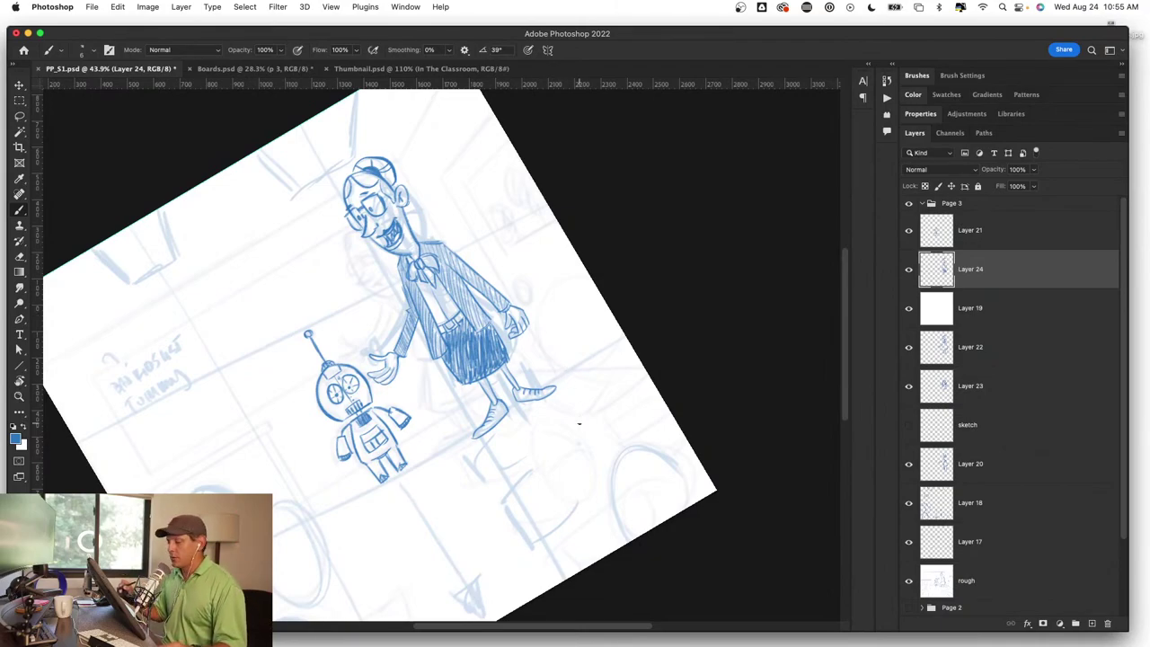
key(r)
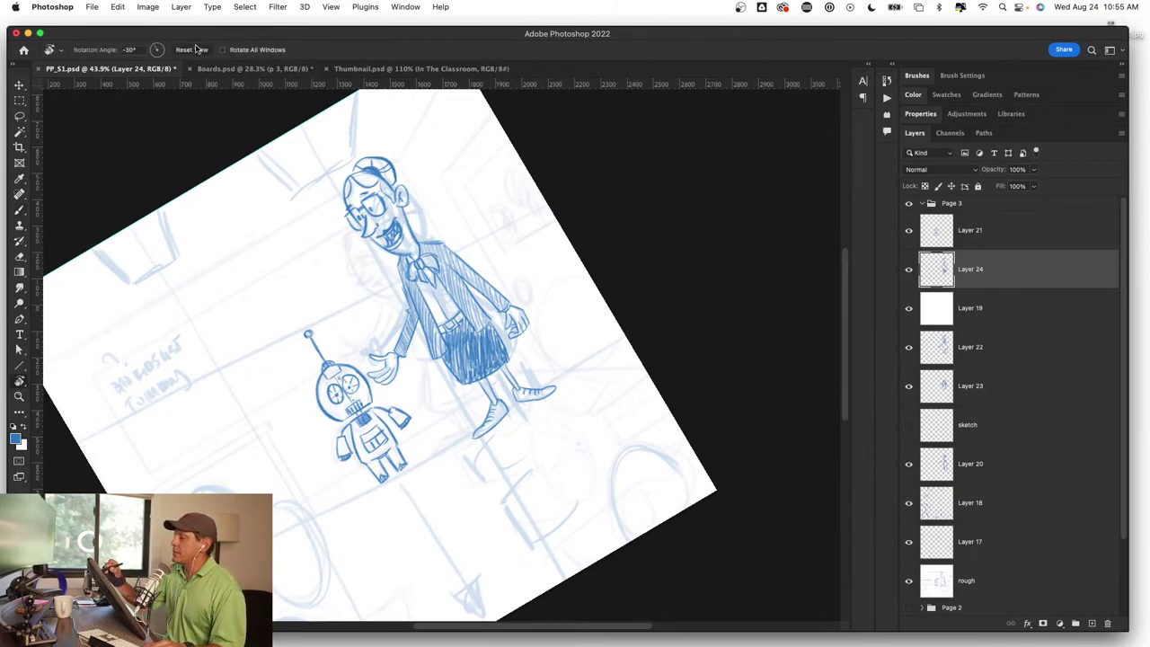
click(203, 48)
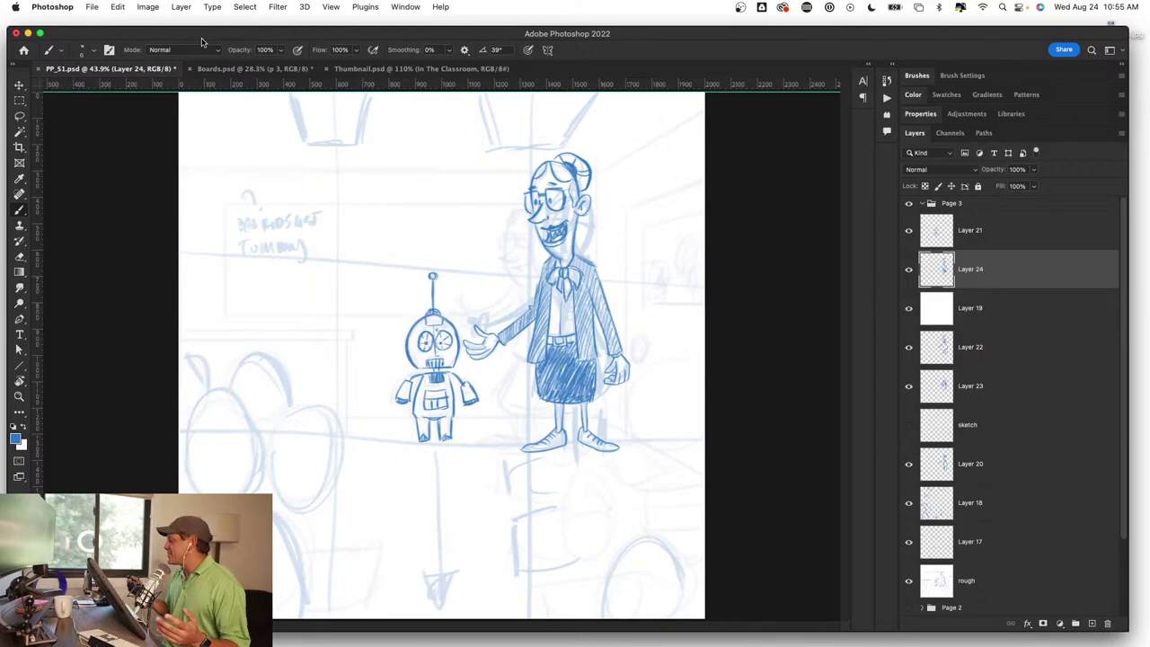
Step: Move Layer 19 below the sketch layer, hide Layers 24 and 21, and show Layer 22
drag(1010, 310, 1018, 432)
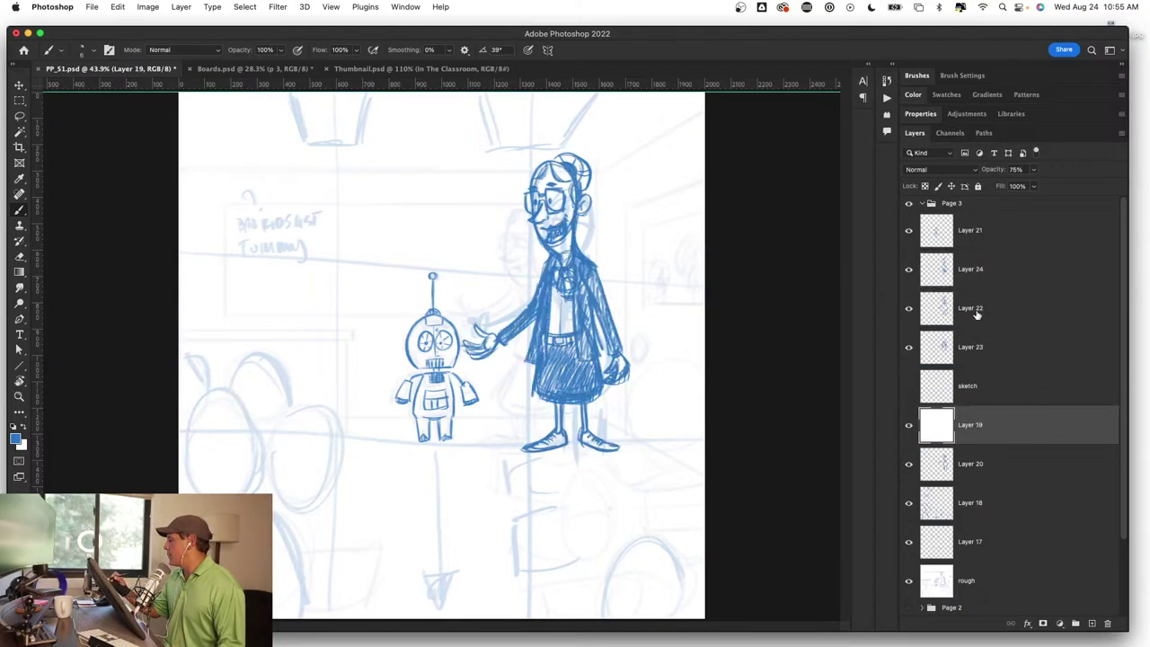
click(965, 273)
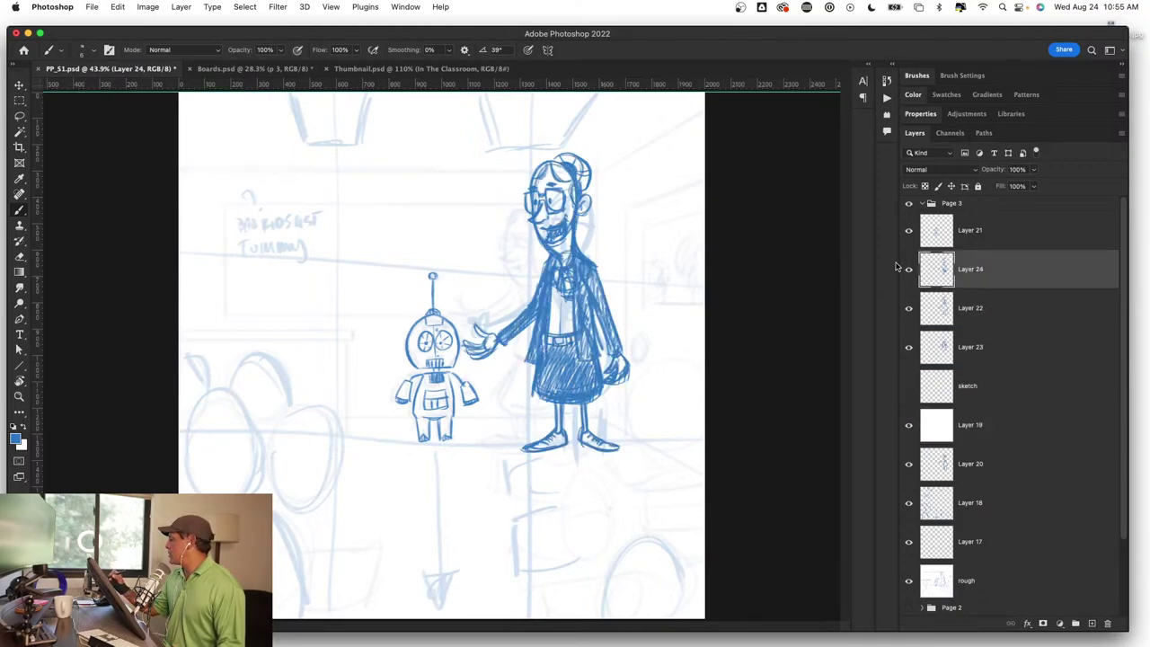
click(909, 270)
click(909, 270)
click(909, 231)
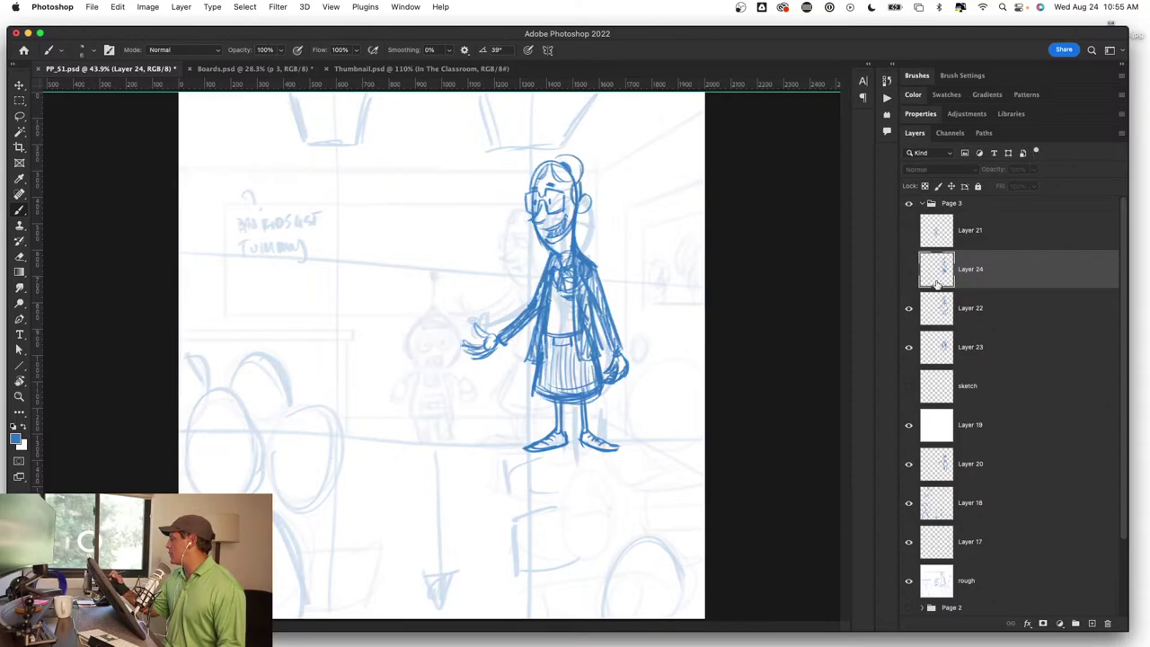
click(908, 309)
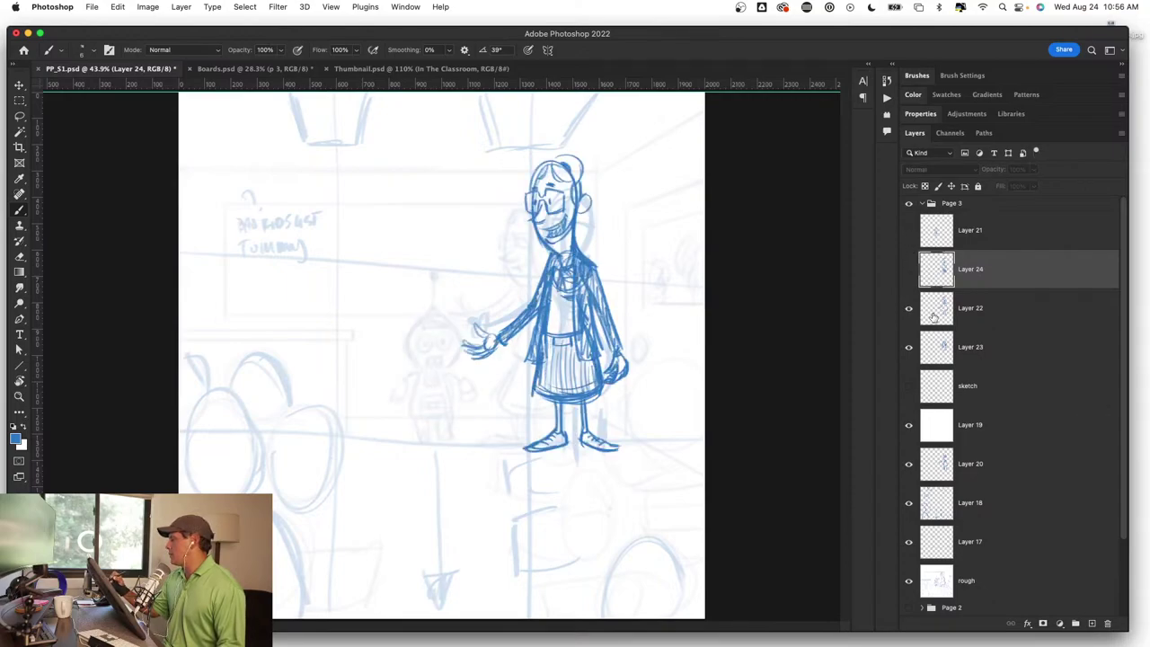
Step: Move Layers 22 and 23 into the Page 2 group, then show Layers 24 and 21 again
click(994, 311)
shift+click(1012, 343)
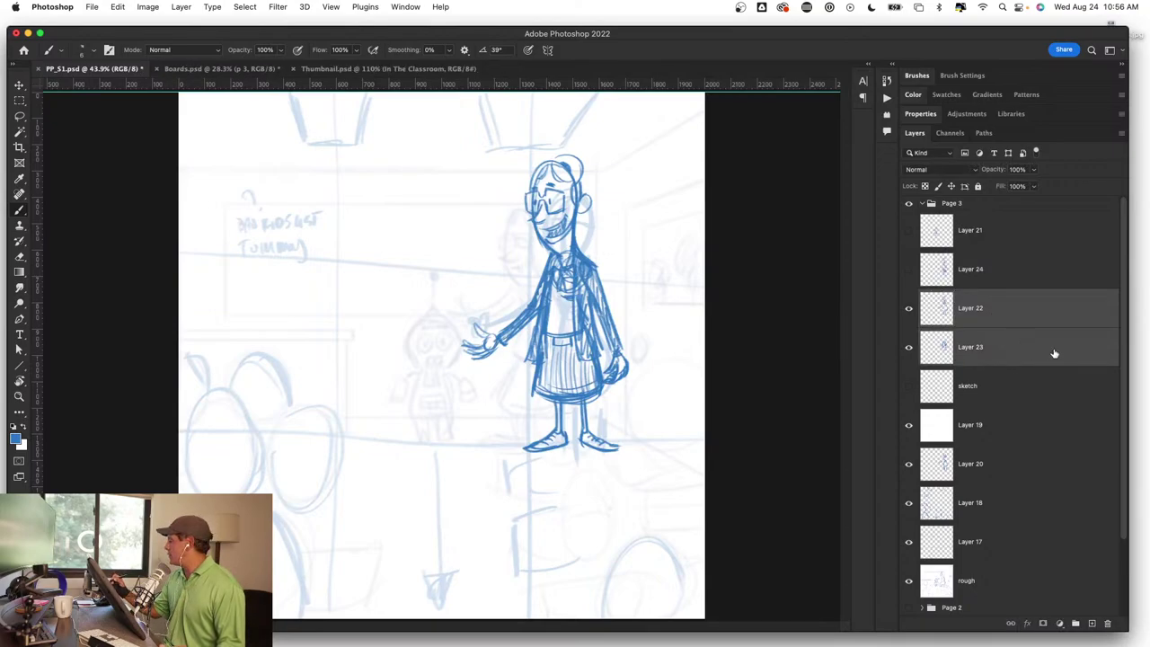
drag(1054, 353, 1105, 607)
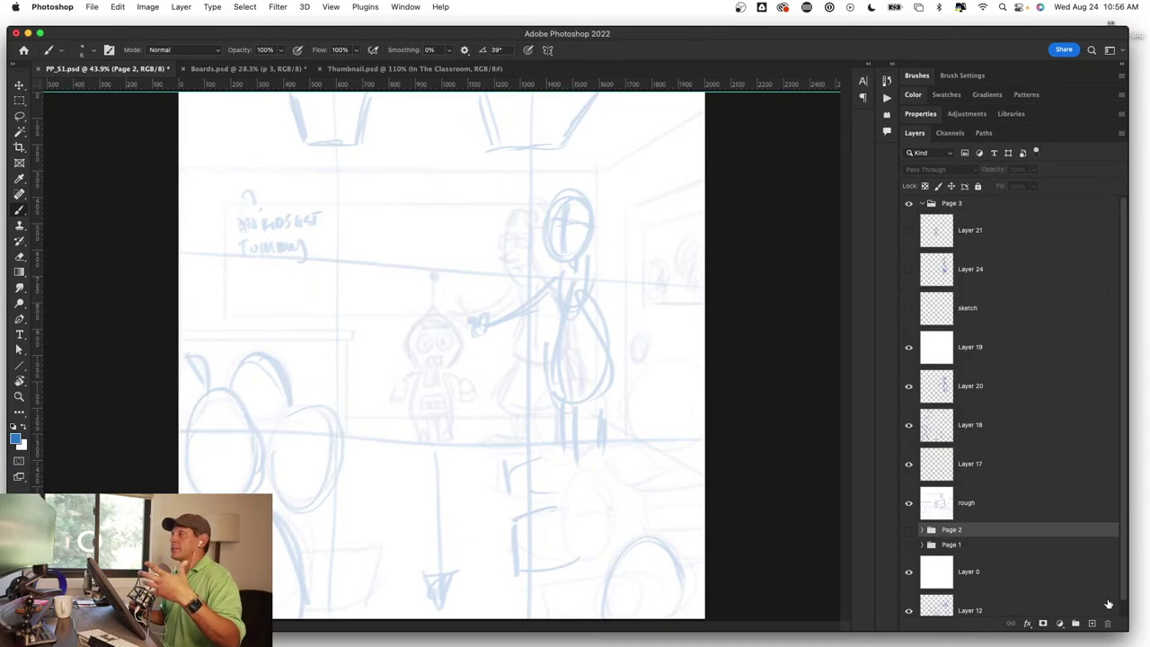
click(1001, 271)
click(908, 269)
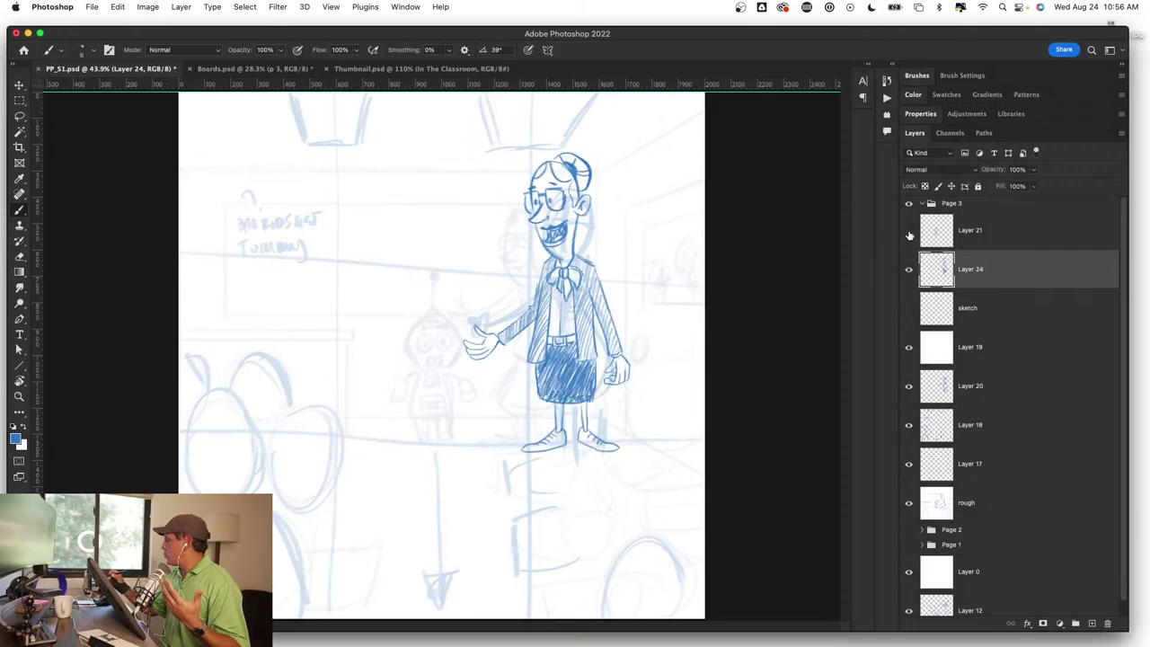
click(908, 229)
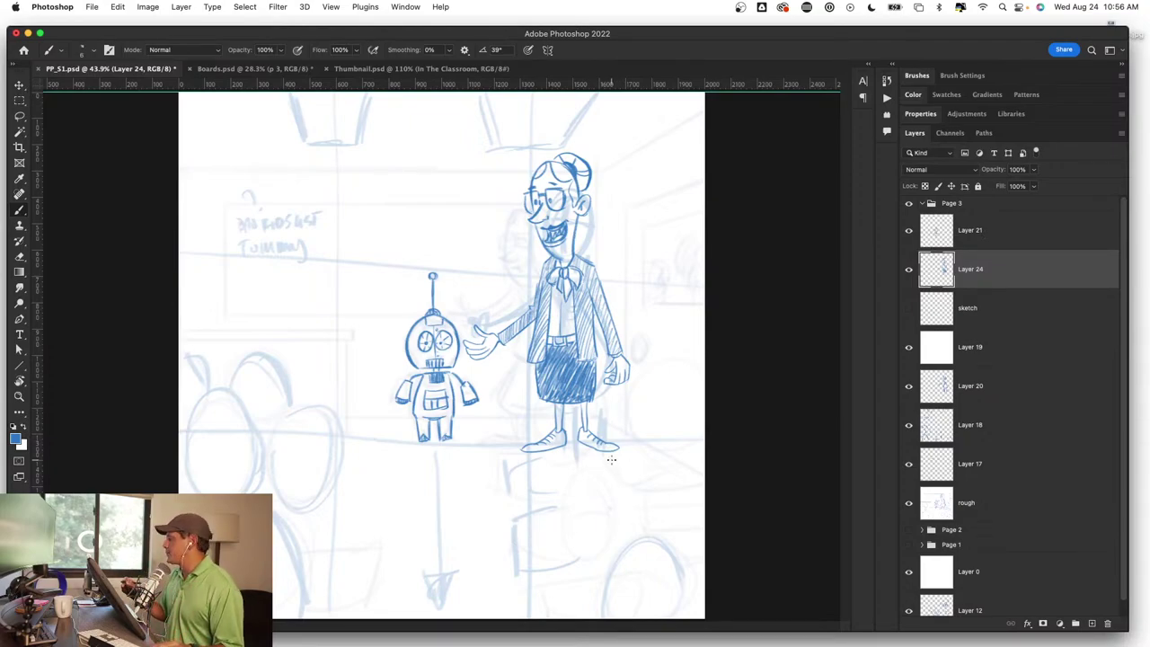
click(1006, 310)
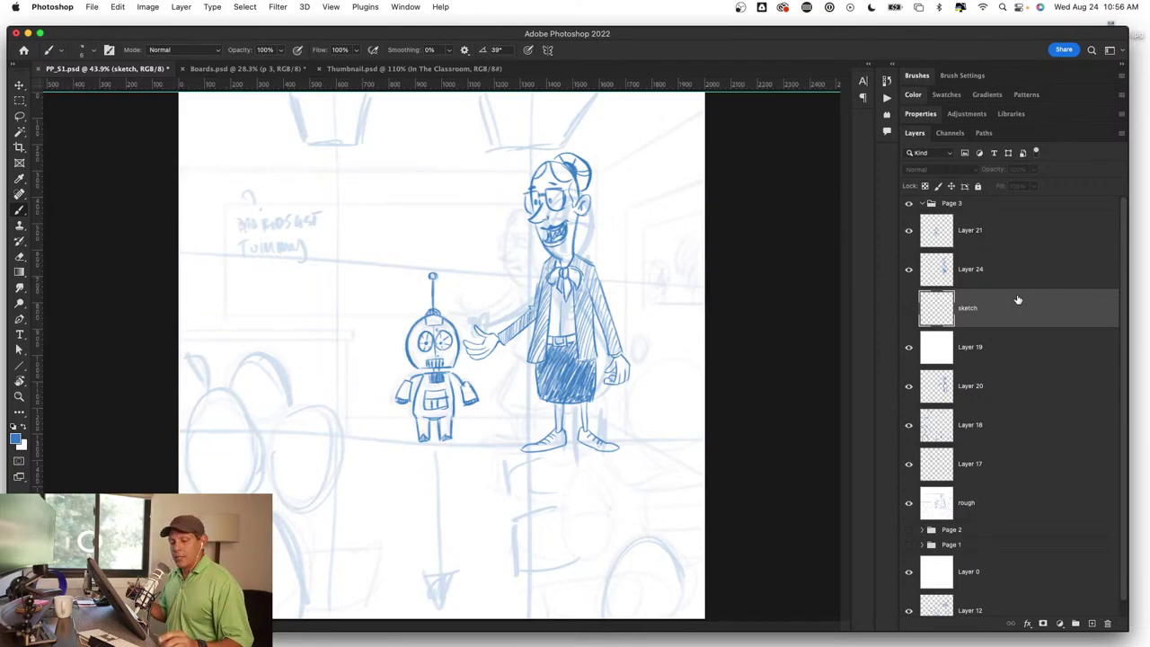
Step: Zoom into the upper drawing and make the sketch layer visible again
drag(590, 105, 639, 116)
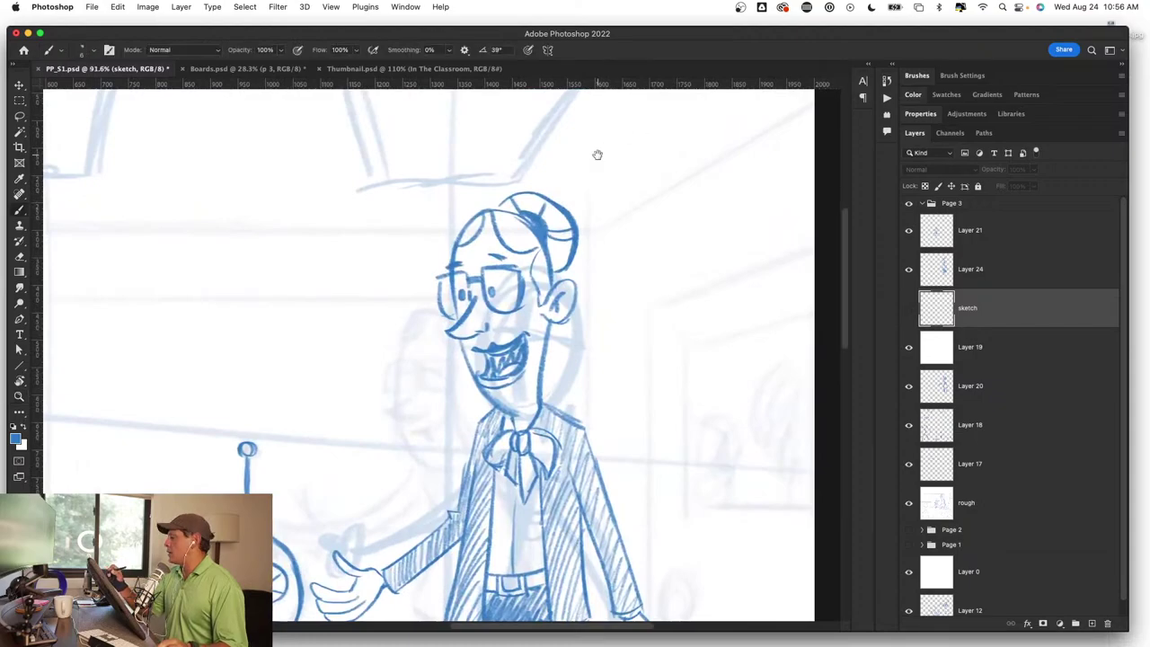
drag(597, 154, 639, 411)
drag(595, 318, 629, 300)
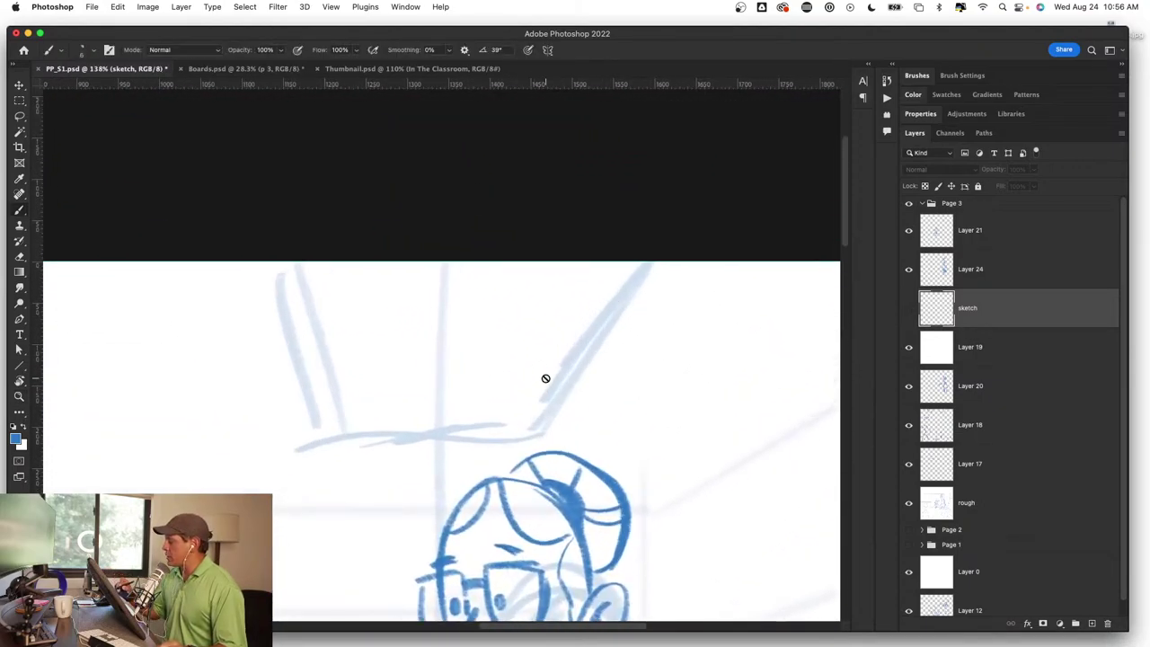
click(1009, 351)
click(908, 308)
click(1011, 316)
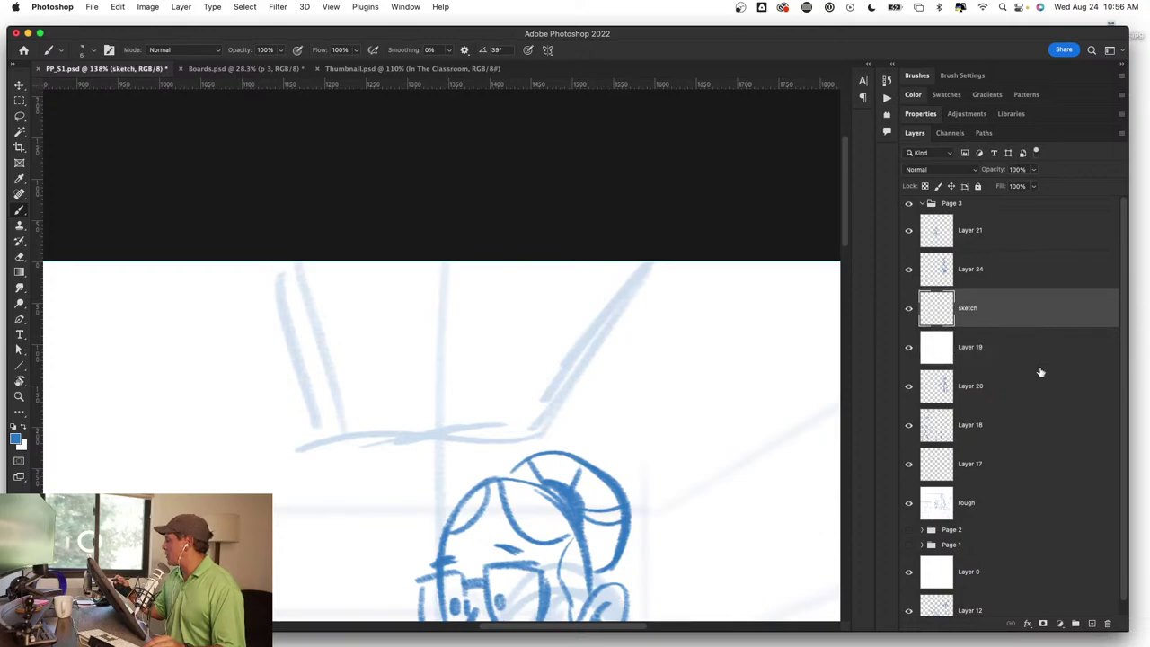
Step: Add an empty Layer 25 above the sketch layer and save the document
click(1091, 622)
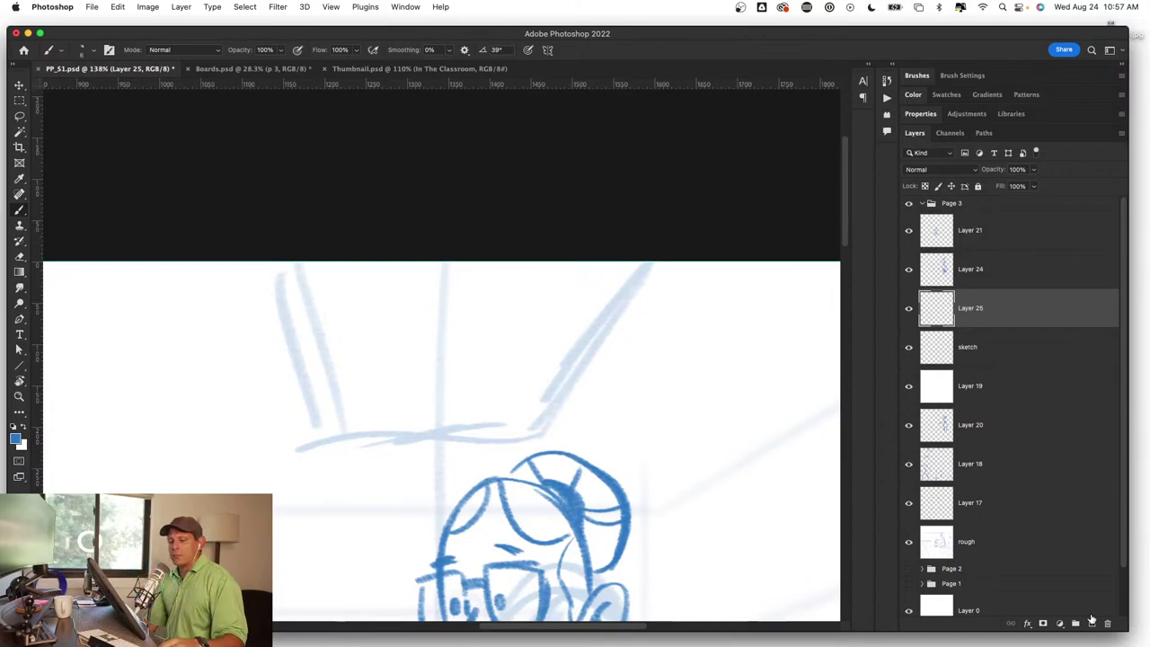
key(ctrl+s)
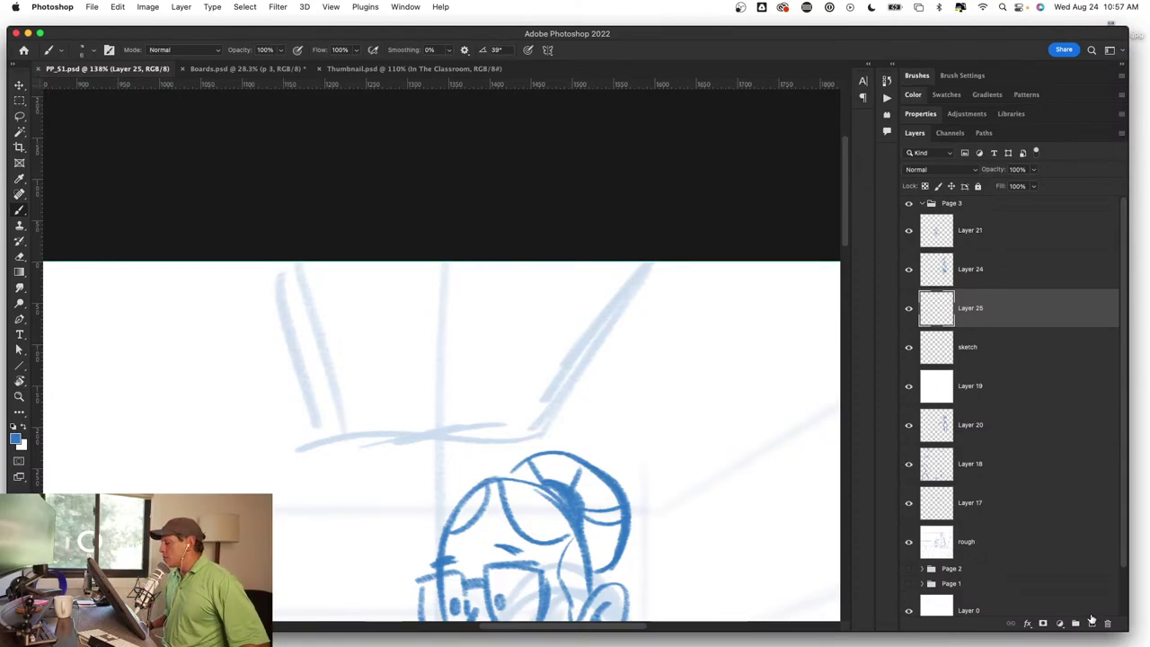
drag(602, 507, 602, 478)
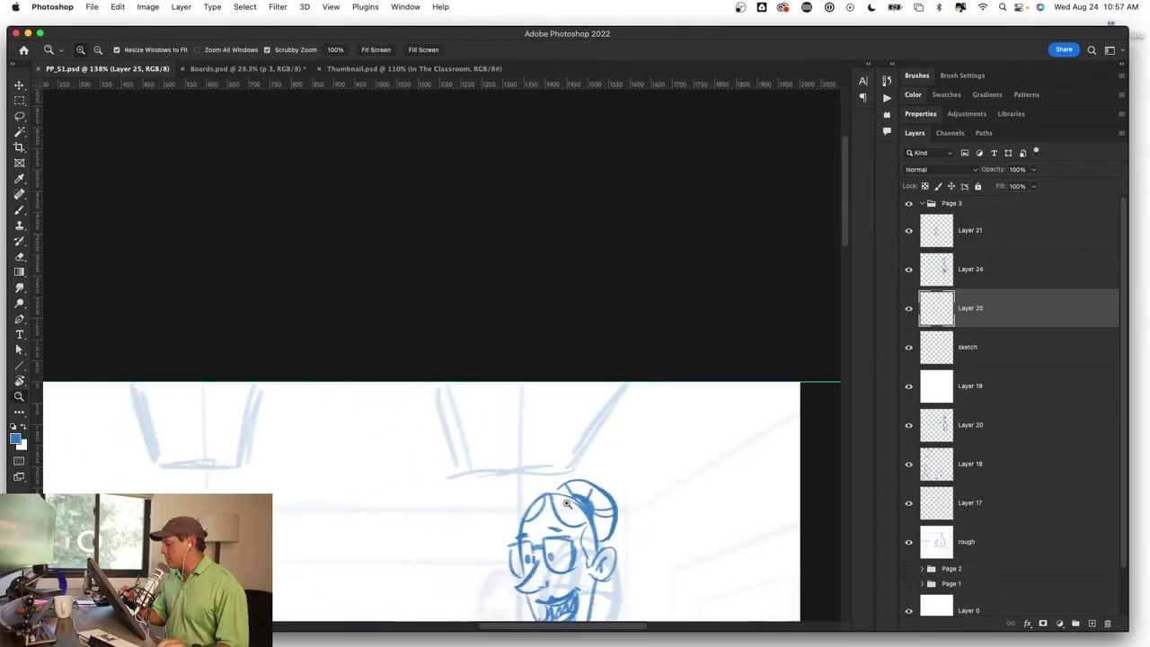
drag(557, 419, 619, 428)
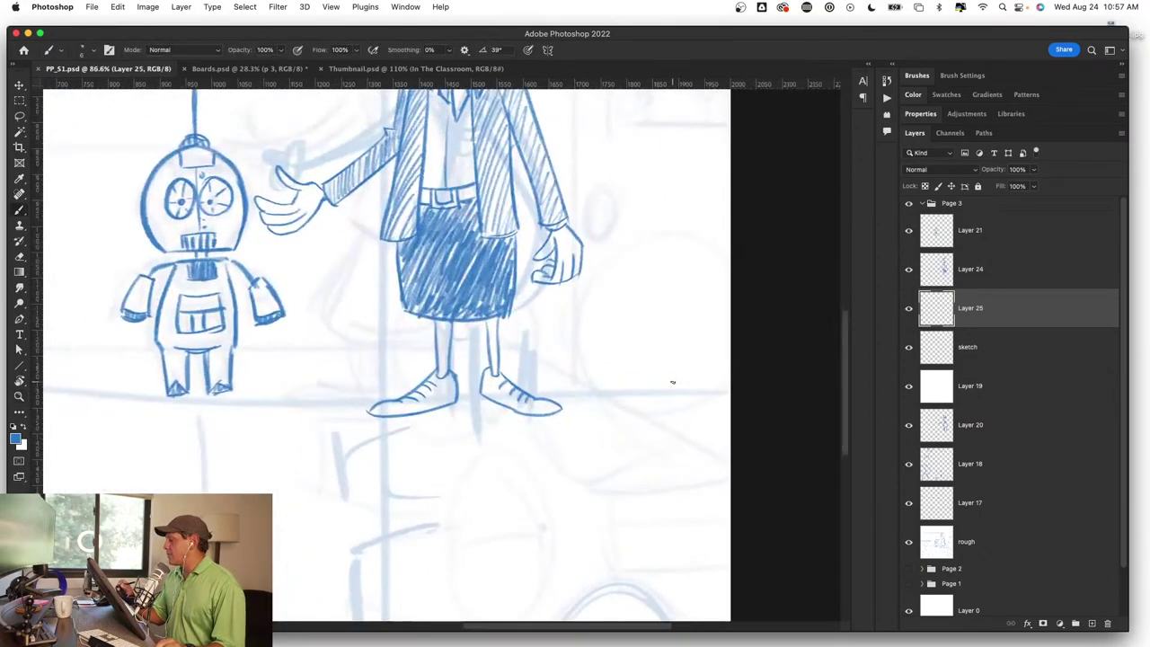
drag(673, 380, 602, 379)
drag(721, 218, 710, 339)
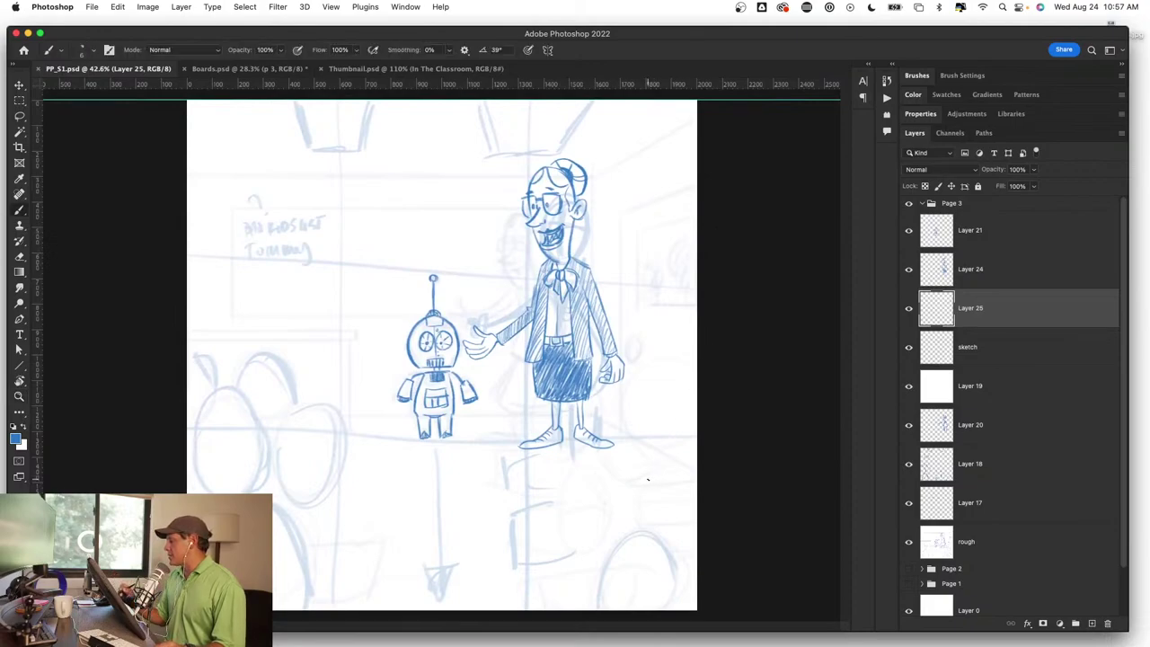
Step: Scale the teacher on Layer 24 down to about 86% beside the robot
click(1024, 271)
click(908, 269)
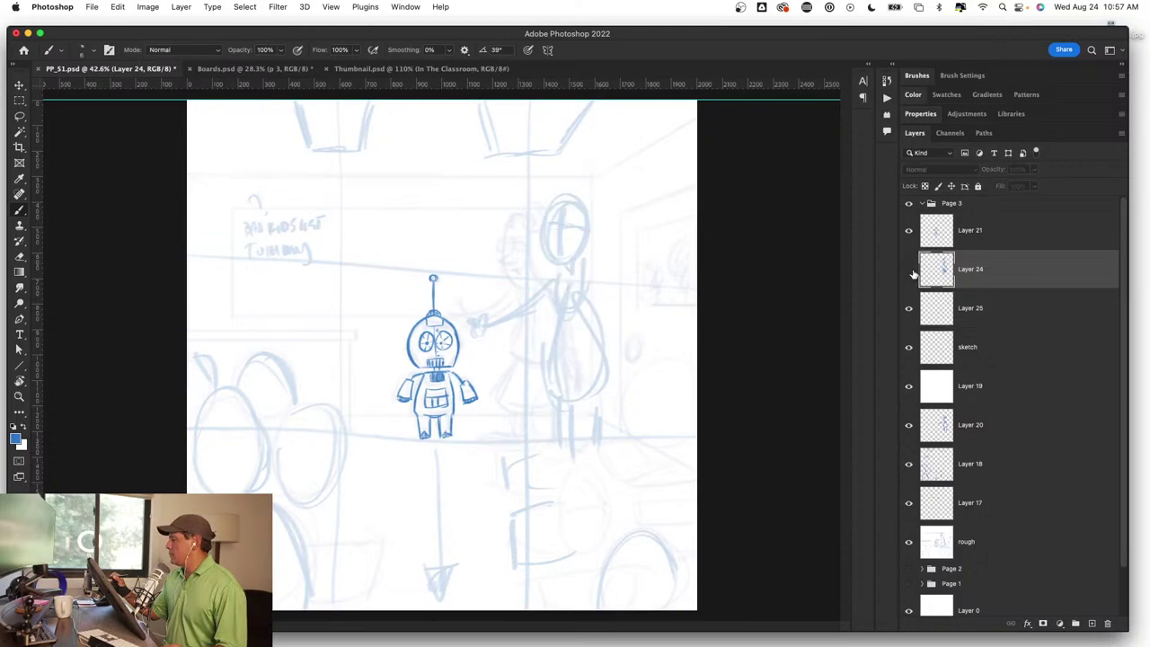
key(ctrl+t)
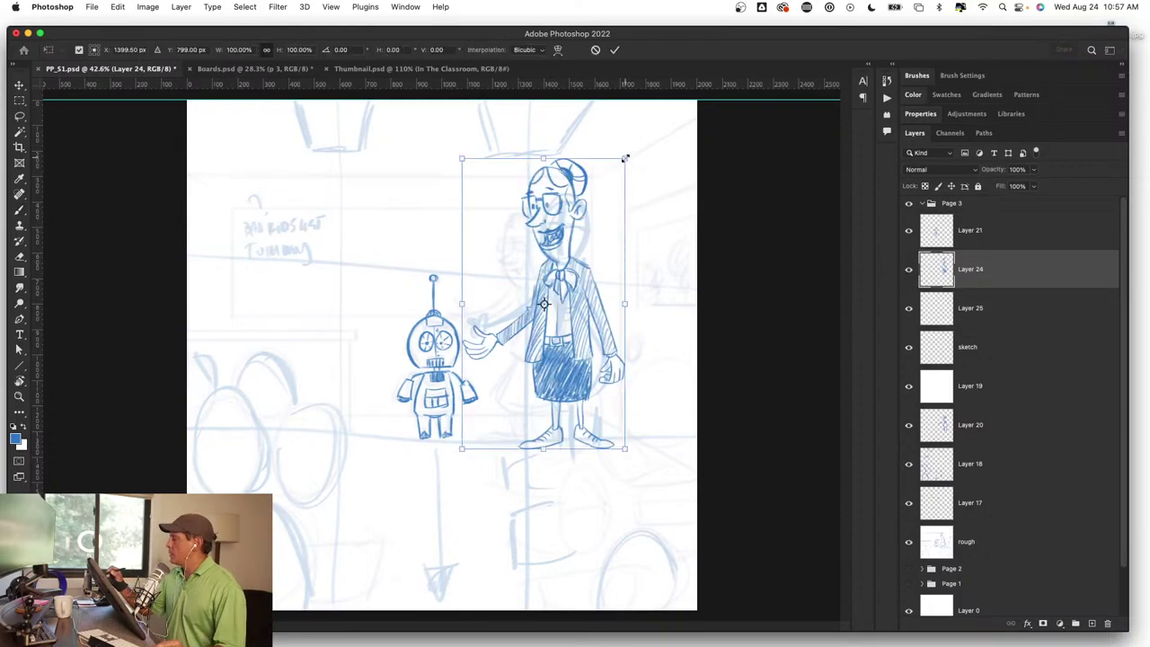
drag(625, 158, 616, 209)
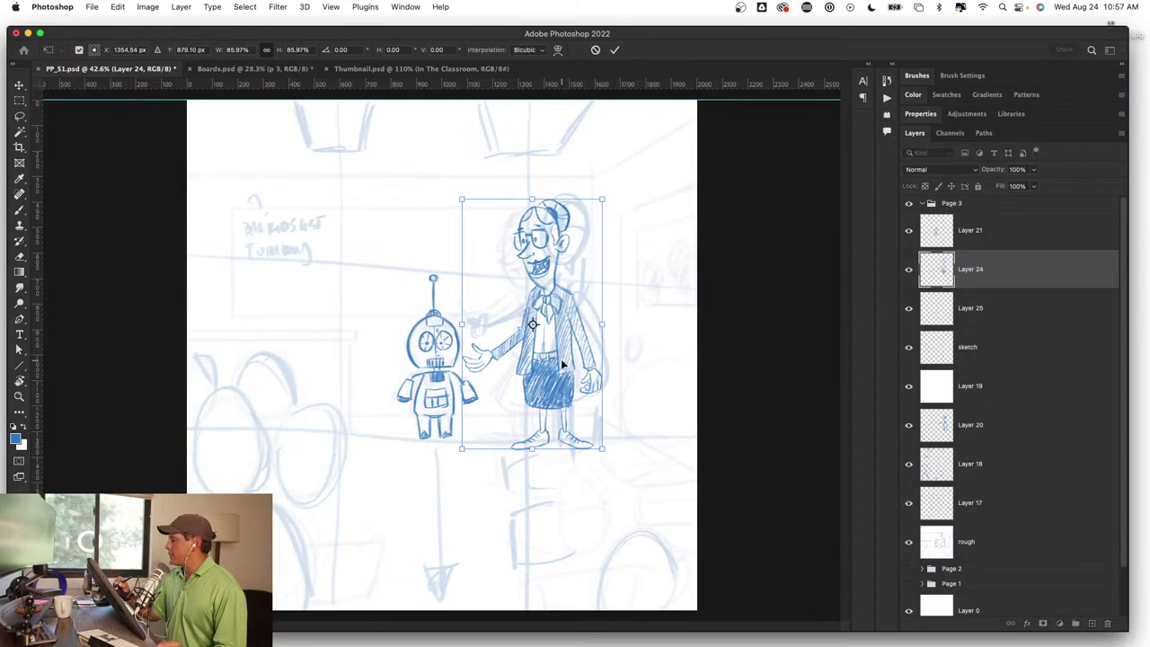
key(Return)
key(b)
Step: Nudge the teacher slightly into place with the Move tool and save
key(v)
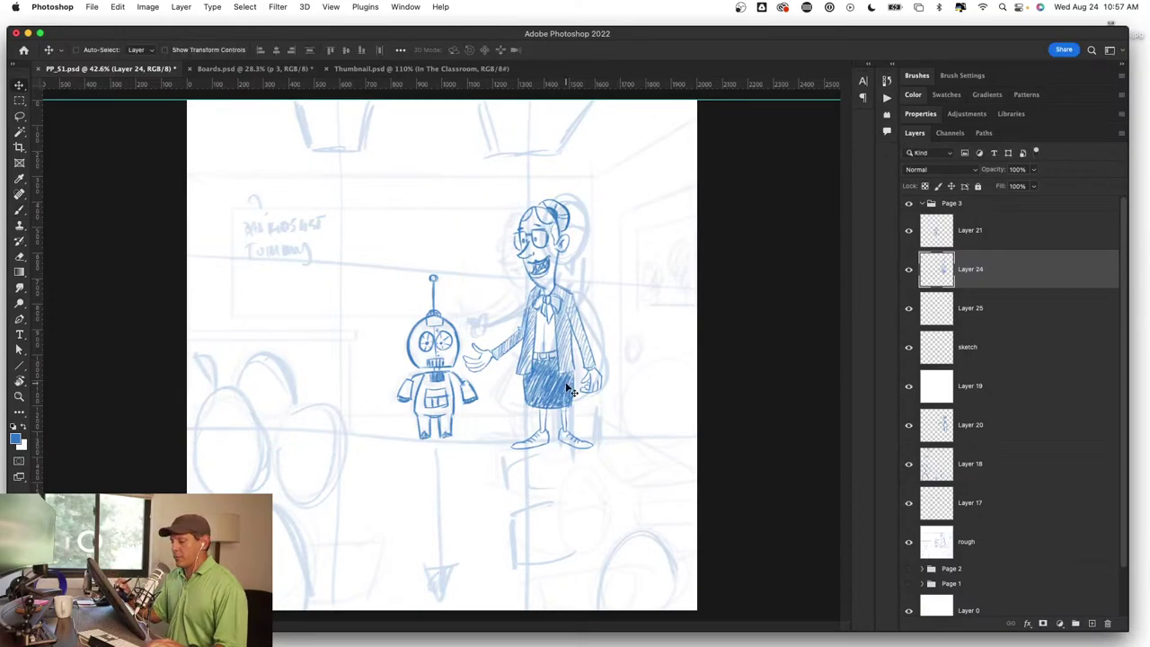
drag(562, 385, 571, 379)
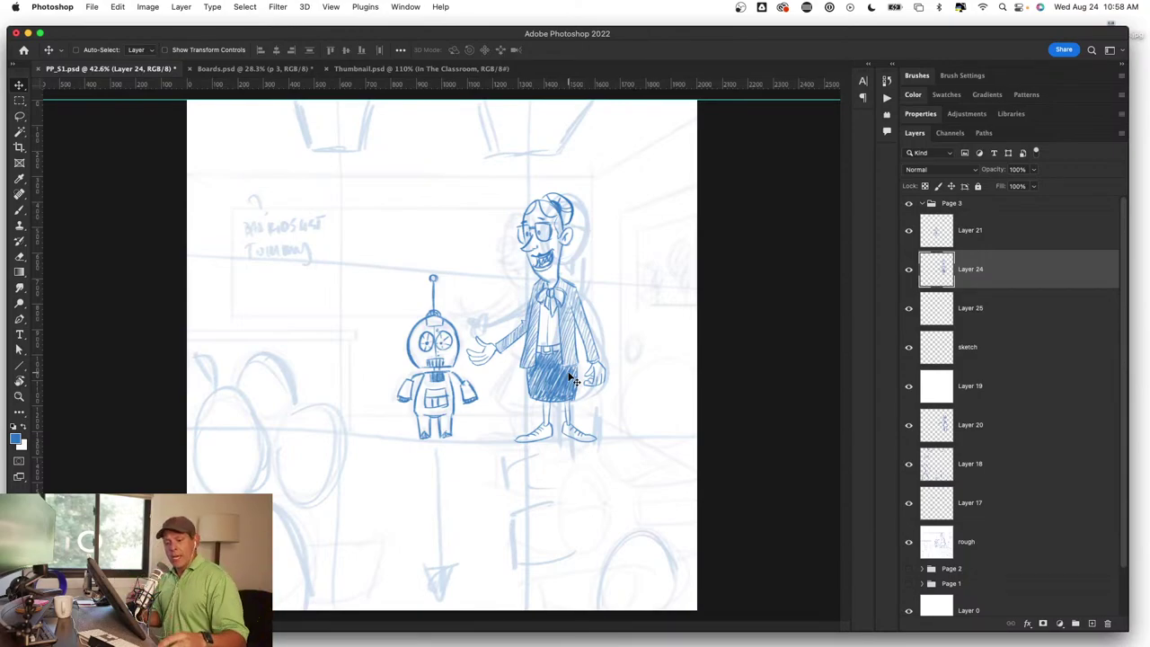
key(ctrl+s)
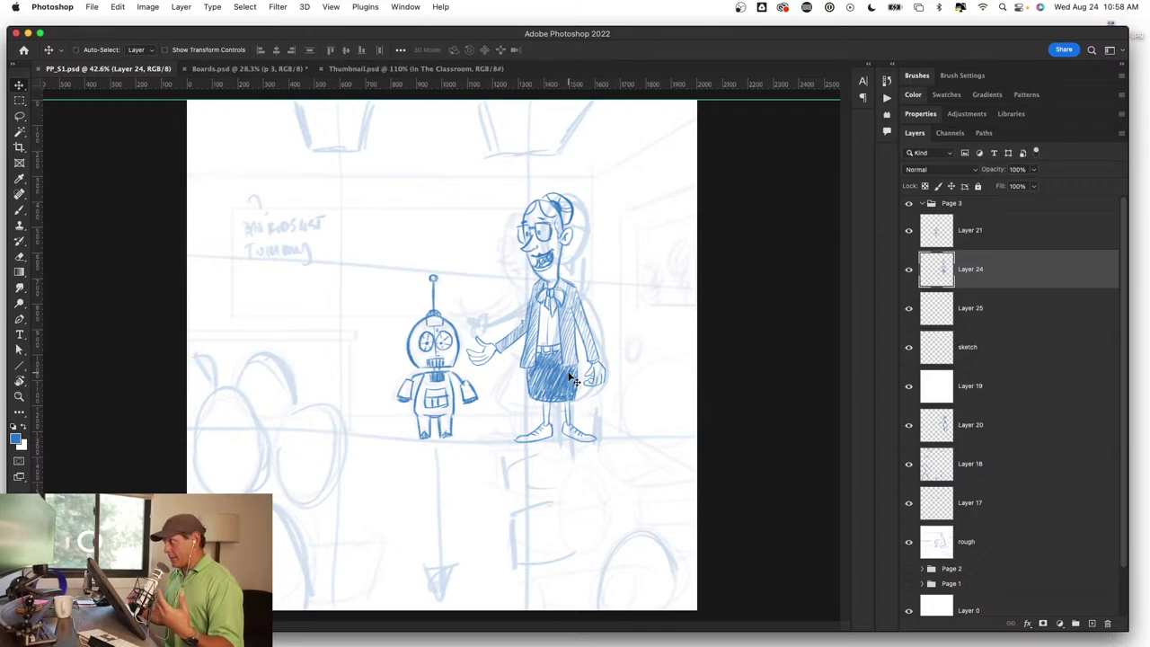
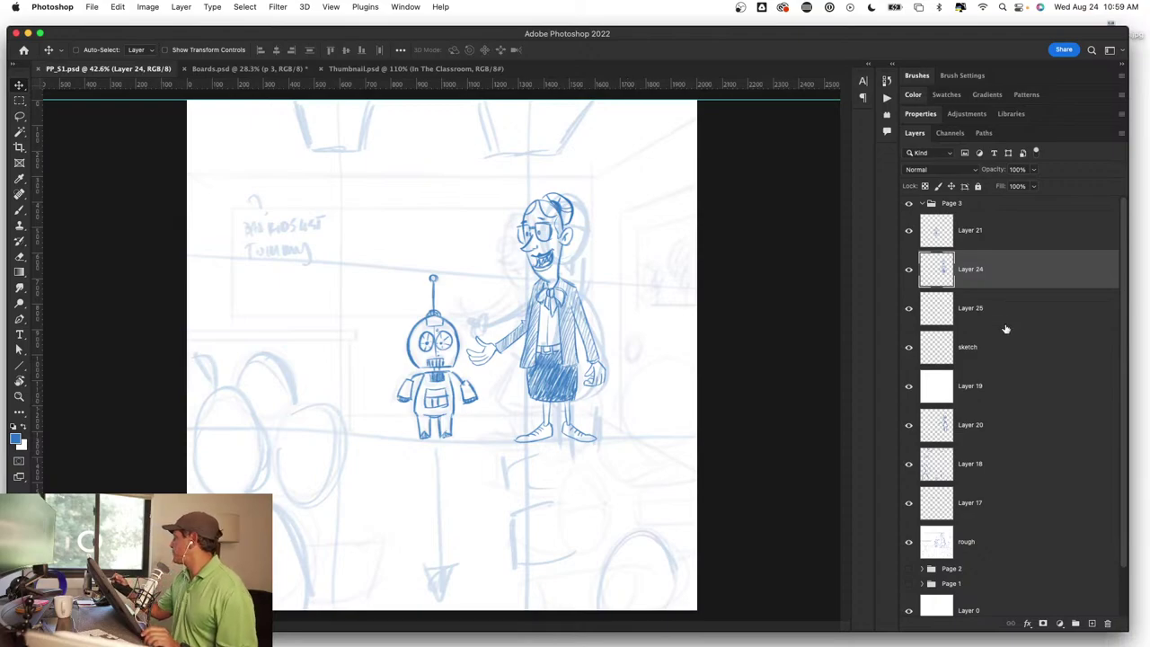
Step: Select Layer 25 and zoom in closely on the robot beside the teacher
click(952, 310)
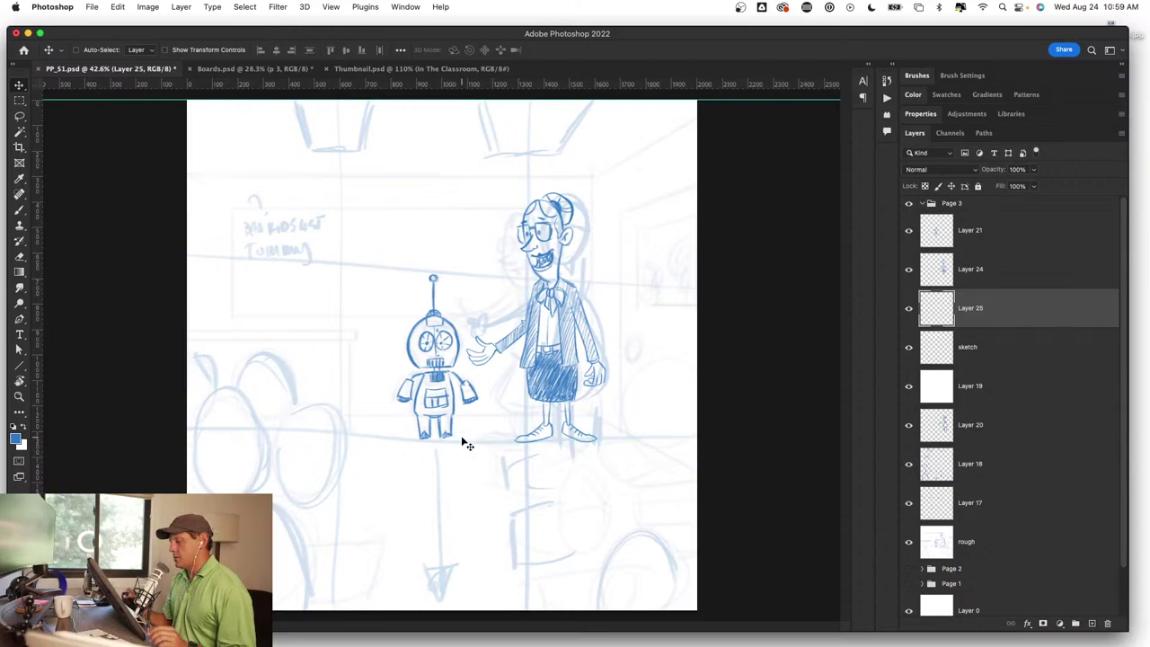
scroll(327, 461, up, 2)
scroll(321, 385, up, 2)
scroll(354, 377, up, 2)
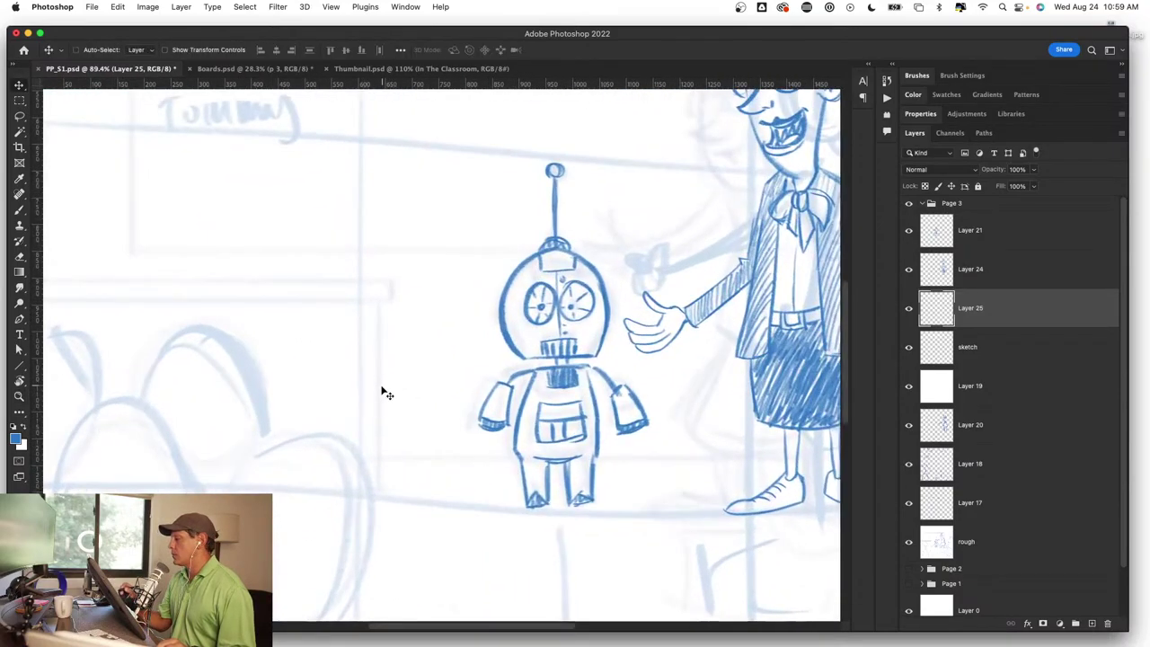
scroll(383, 390, up, 2)
key(z)
mouse_move(521, 465)
mouse_down()
mouse_move(495, 472)
mouse_move(531, 406)
mouse_up()
drag(376, 294, 413, 306)
key(v)
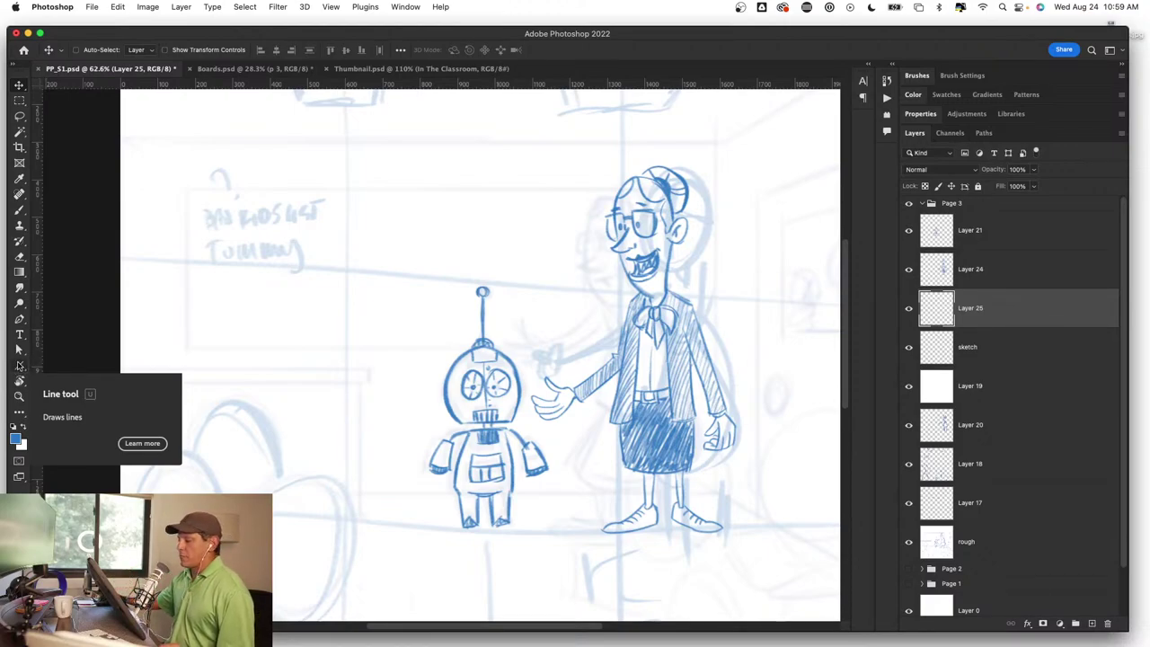
Step: Choose the Rectangle Tool from the shape tool flyout
click(19, 364)
drag(19, 365, 63, 364)
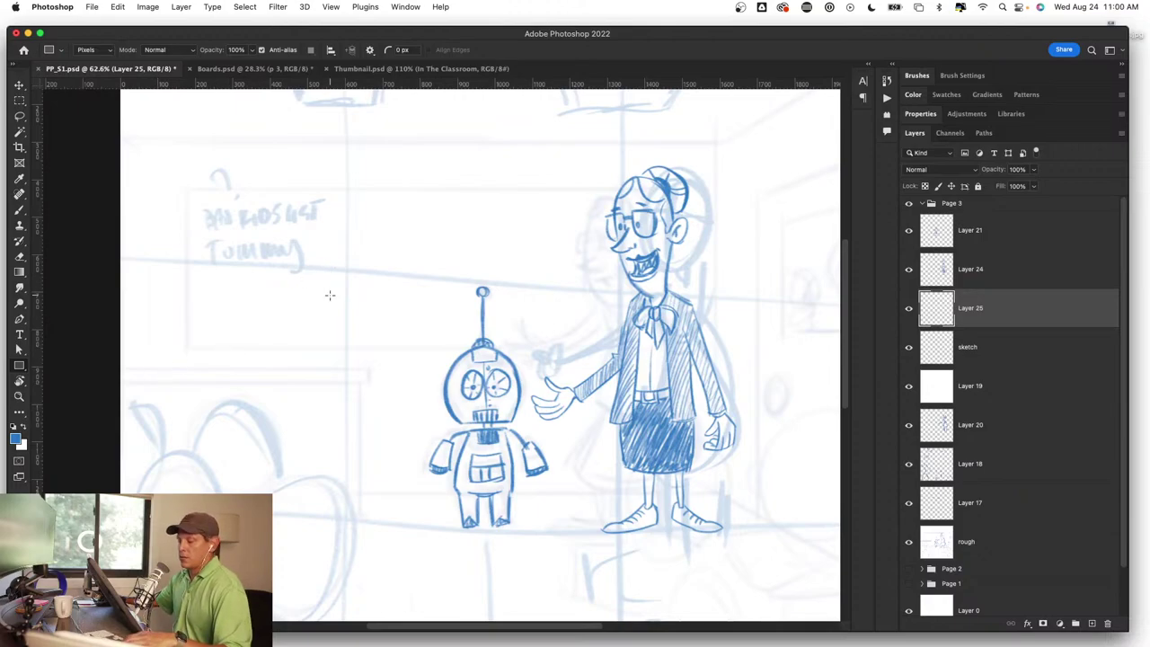
key(super+minus)
scroll(331, 289, down, 1)
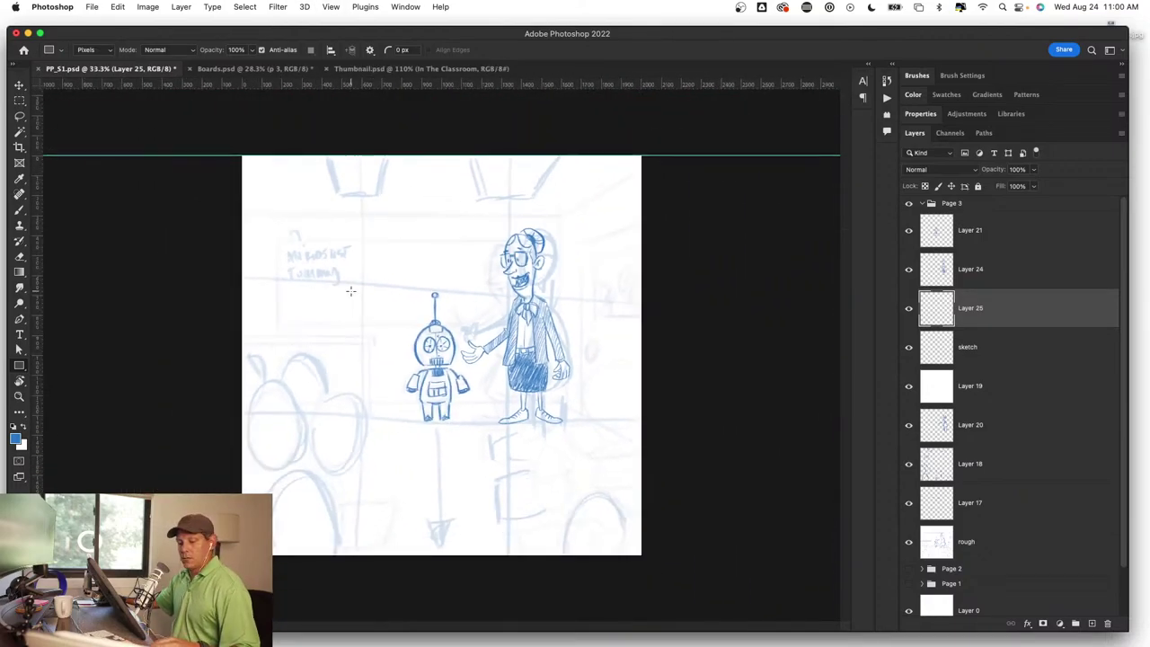
key(b)
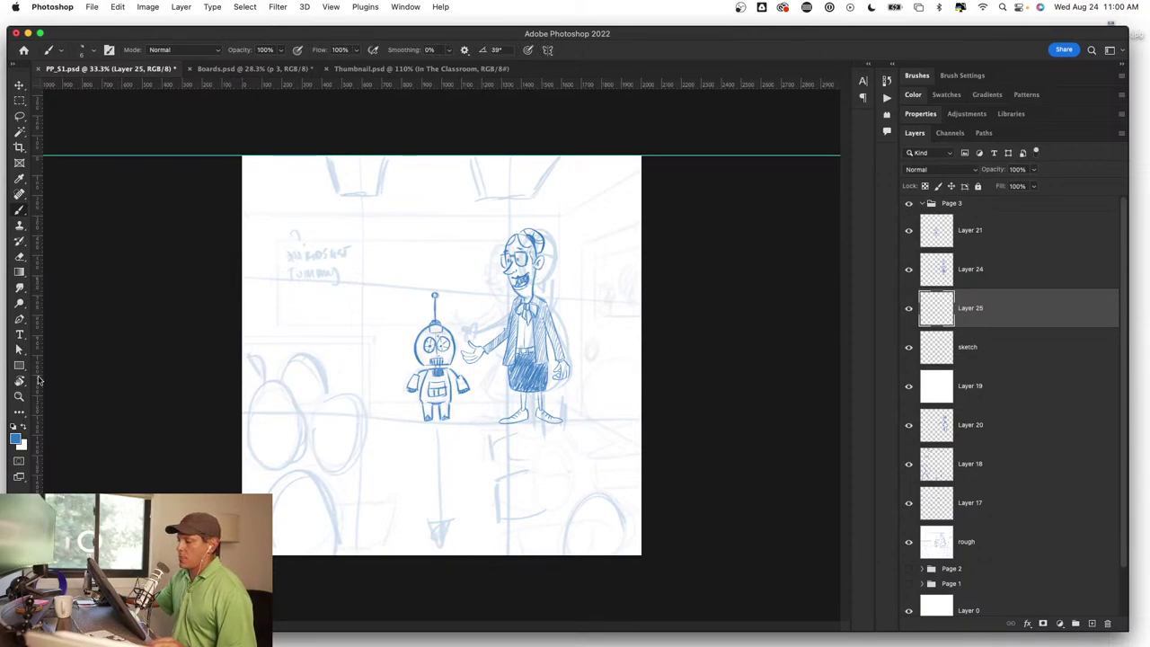
click(19, 366)
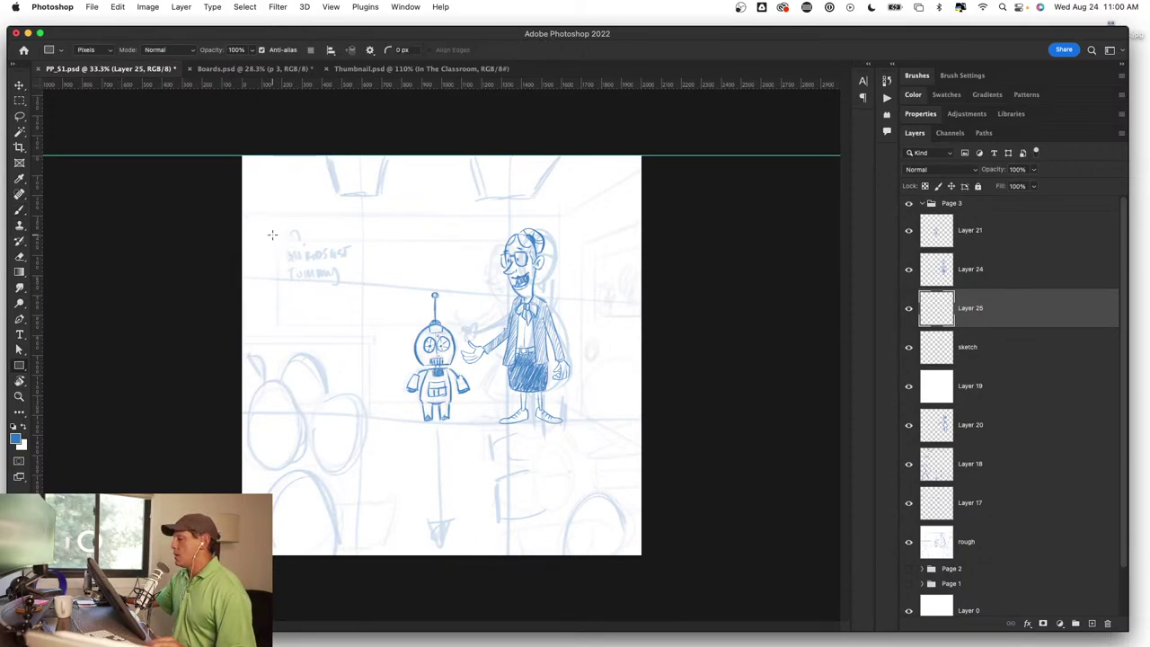
Step: Draw a filled blue rectangle over the upper scene and duplicate its layer
drag(273, 231, 547, 339)
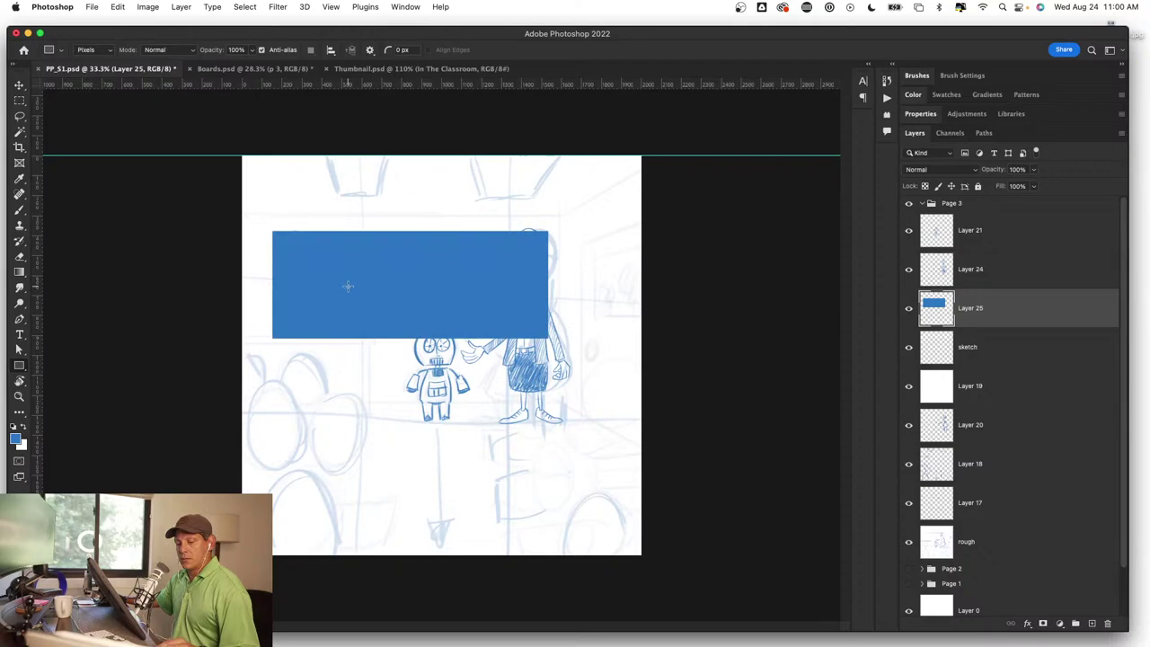
key(ctrl+z)
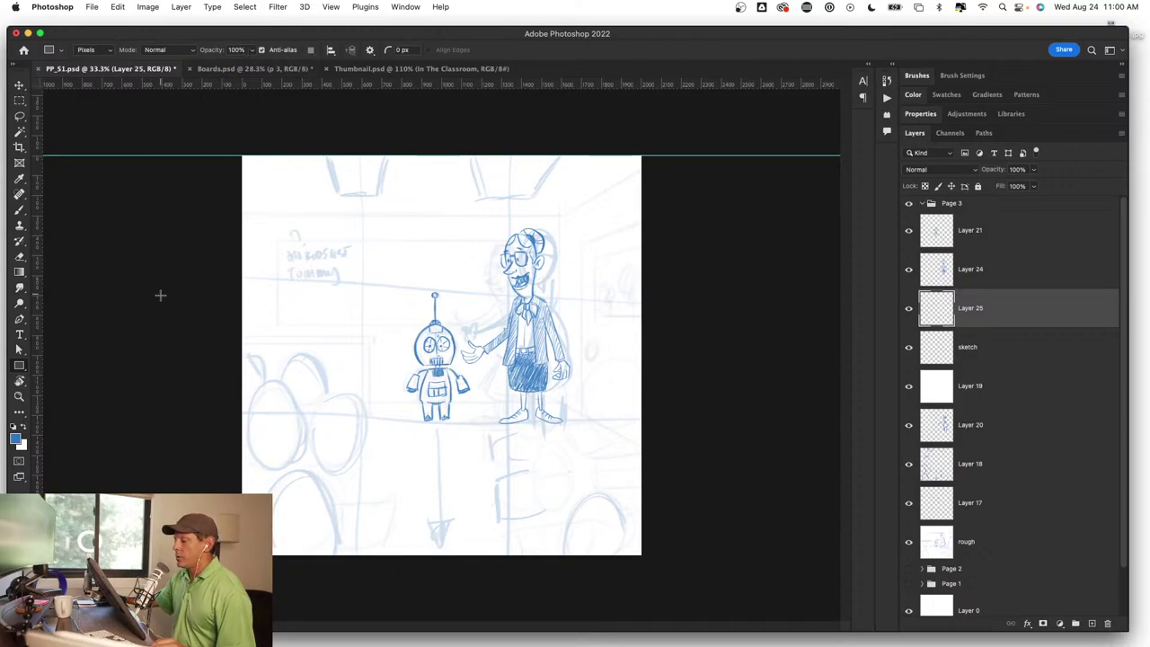
drag(275, 230, 545, 326)
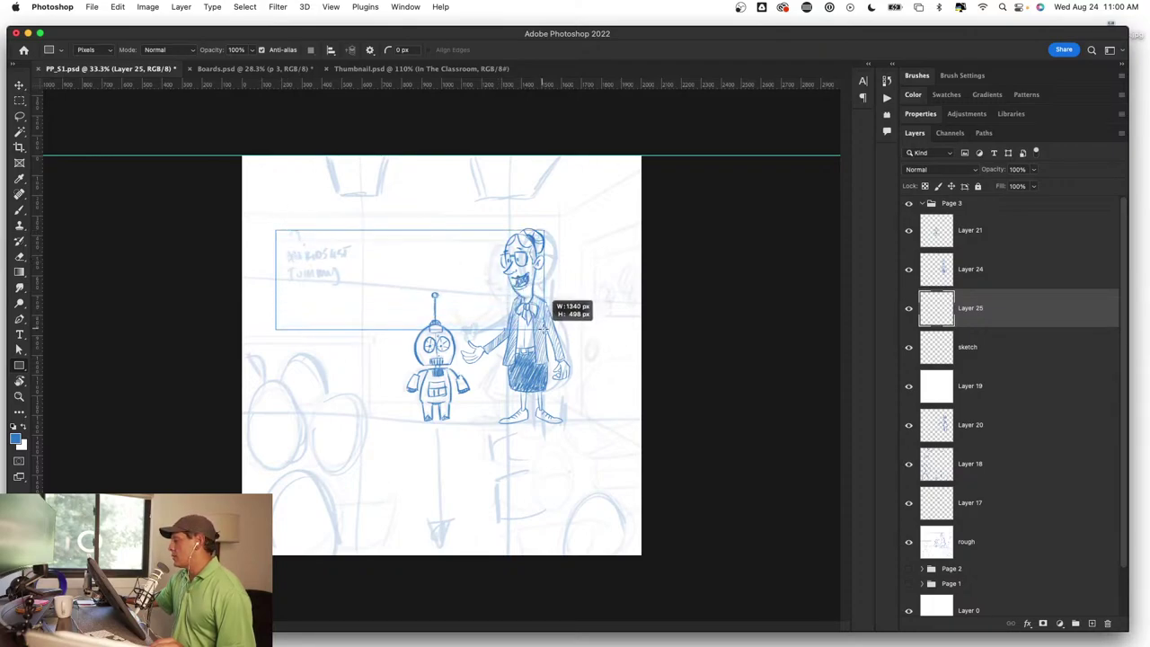
drag(545, 327, 549, 333)
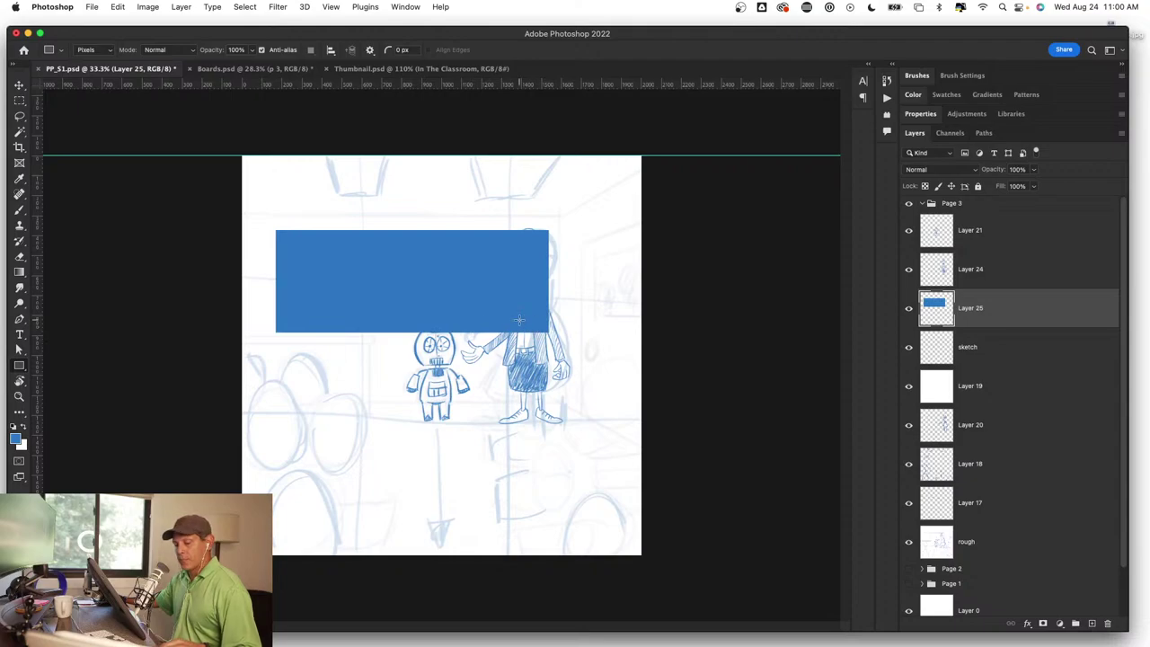
drag(1020, 316, 1094, 623)
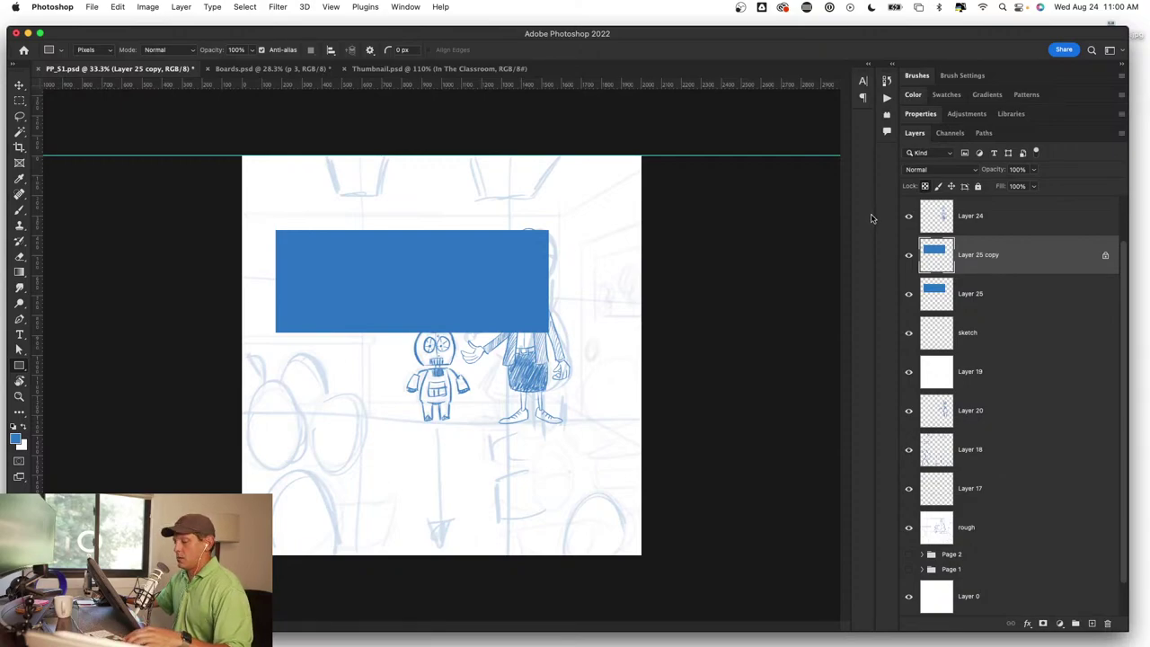
Step: Fill Layer 25 copy with white and shrink it inside the blue rectangle
key(ctrl+BackSpace)
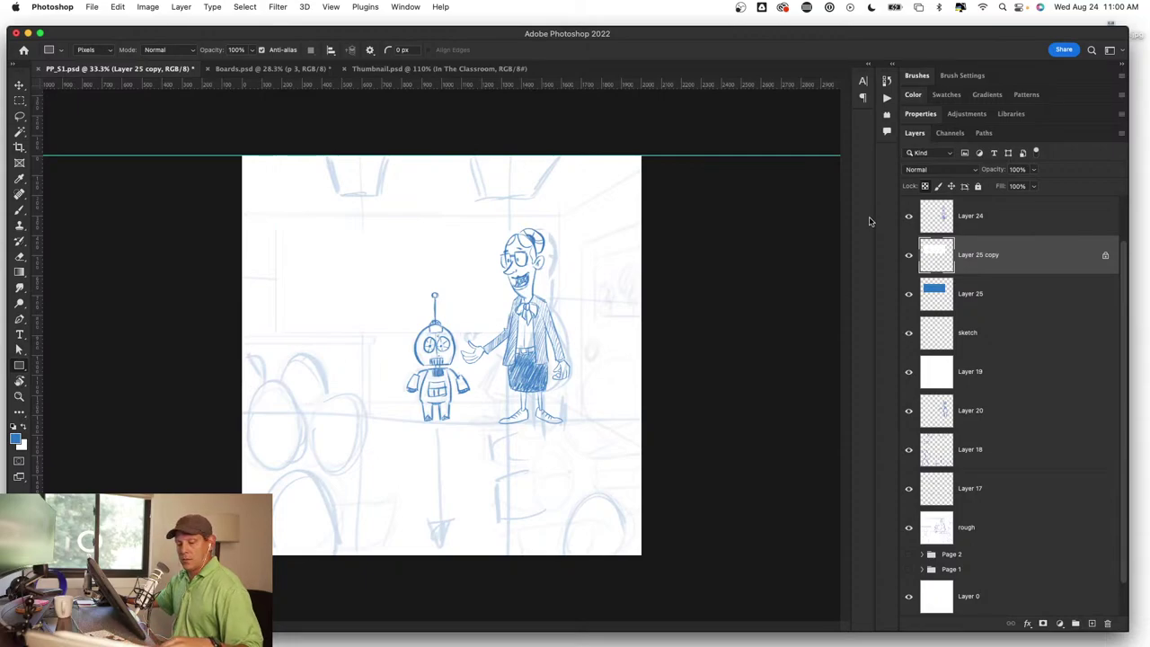
key(ctrl+t)
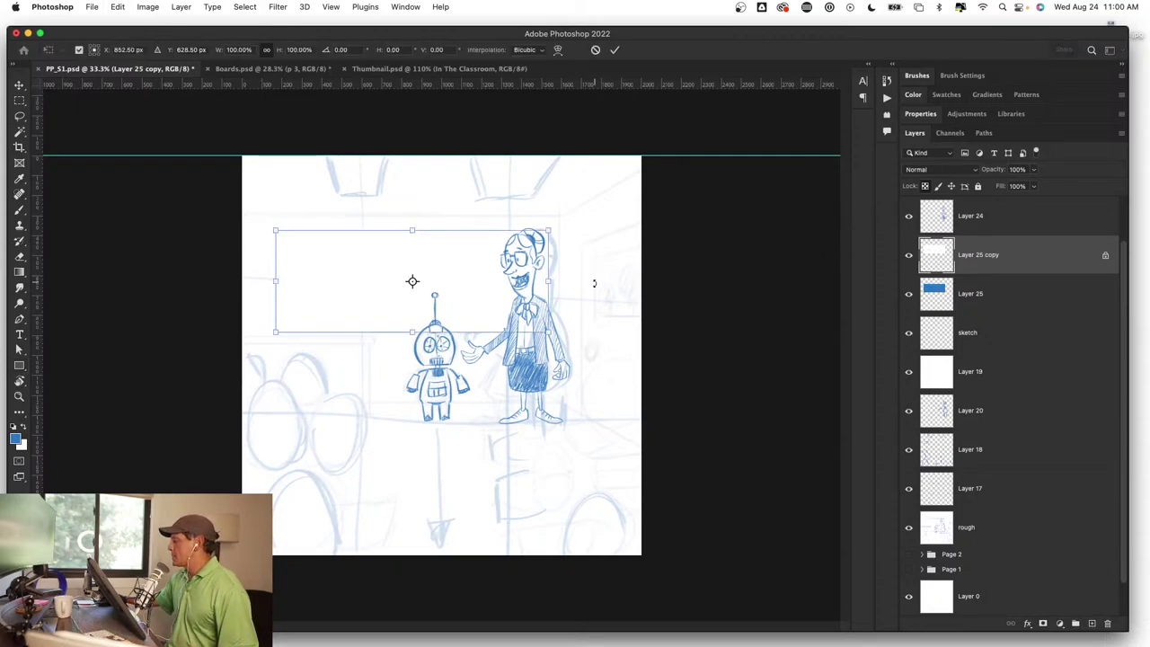
drag(547, 332, 543, 326)
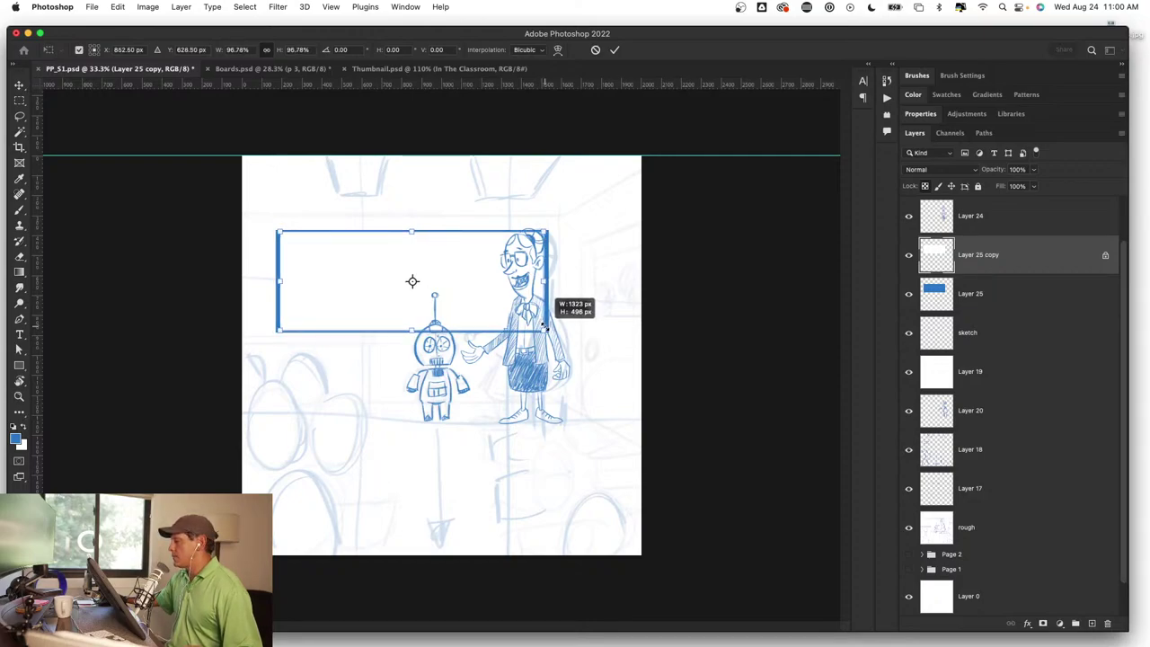
drag(543, 326, 545, 328)
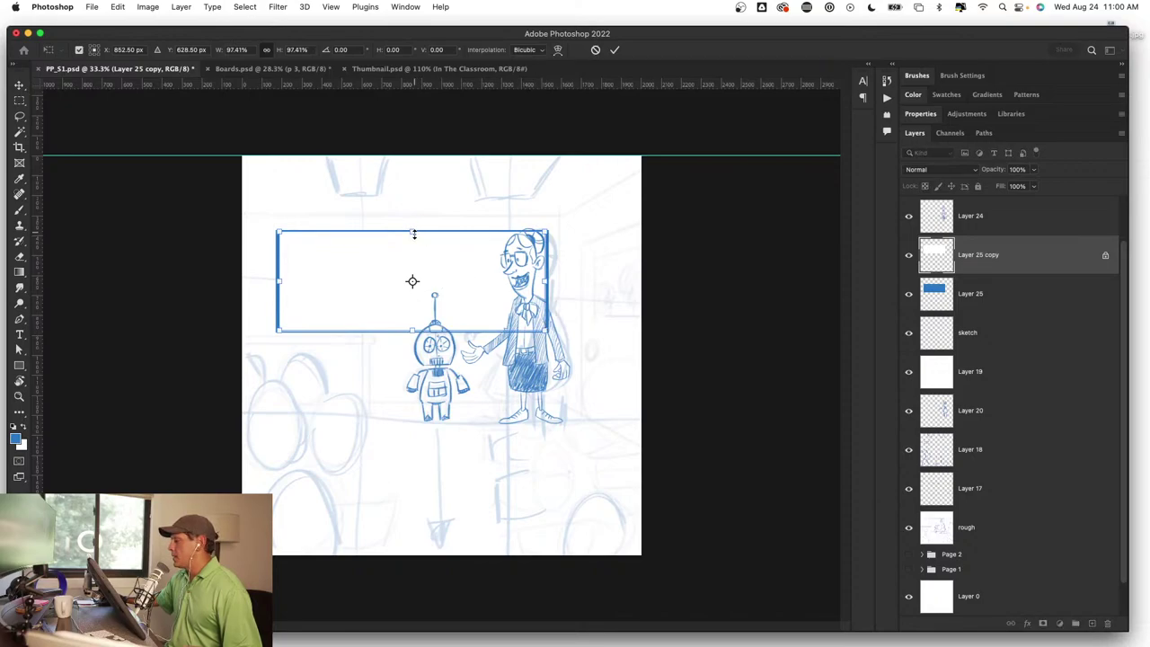
drag(413, 233, 413, 237)
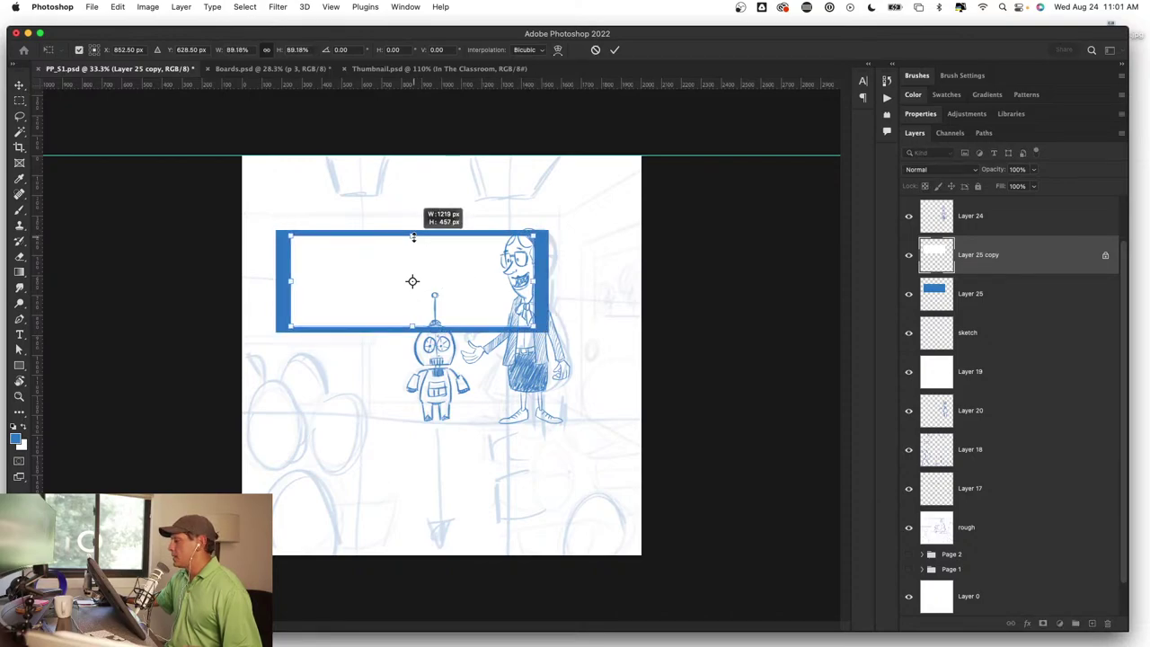
drag(413, 236, 413, 238)
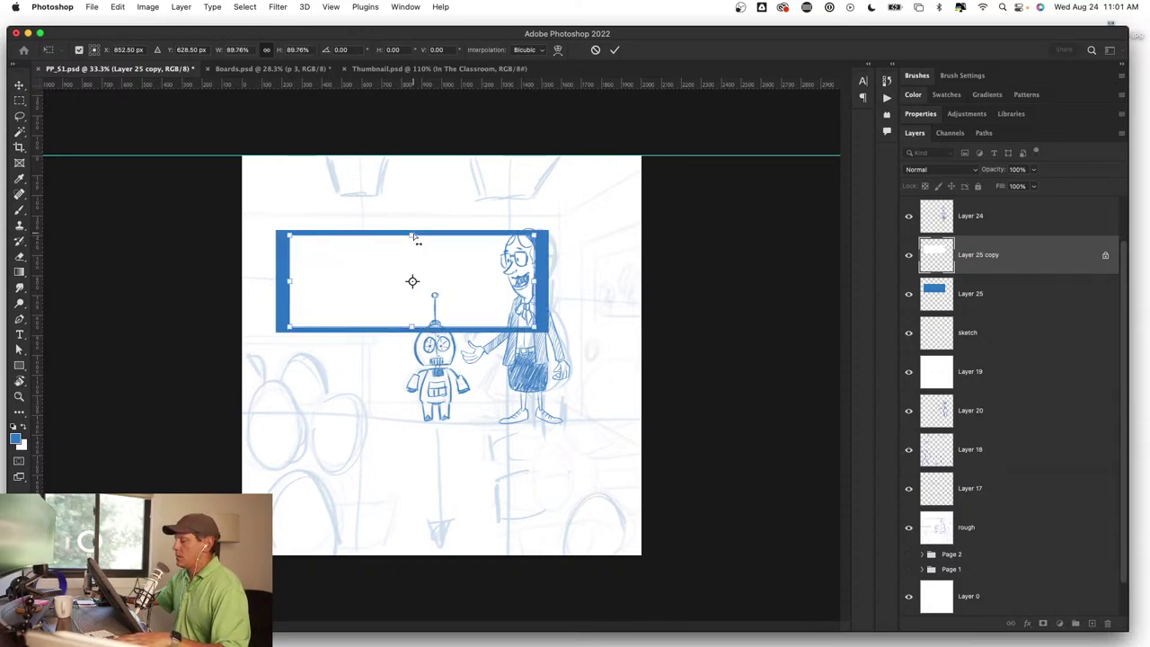
Step: Commit the white inset, then delete both Layer 25 and Layer 25 copy
key(ctrl+plus)
key(ctrl+plus)
drag(413, 238, 439, 341)
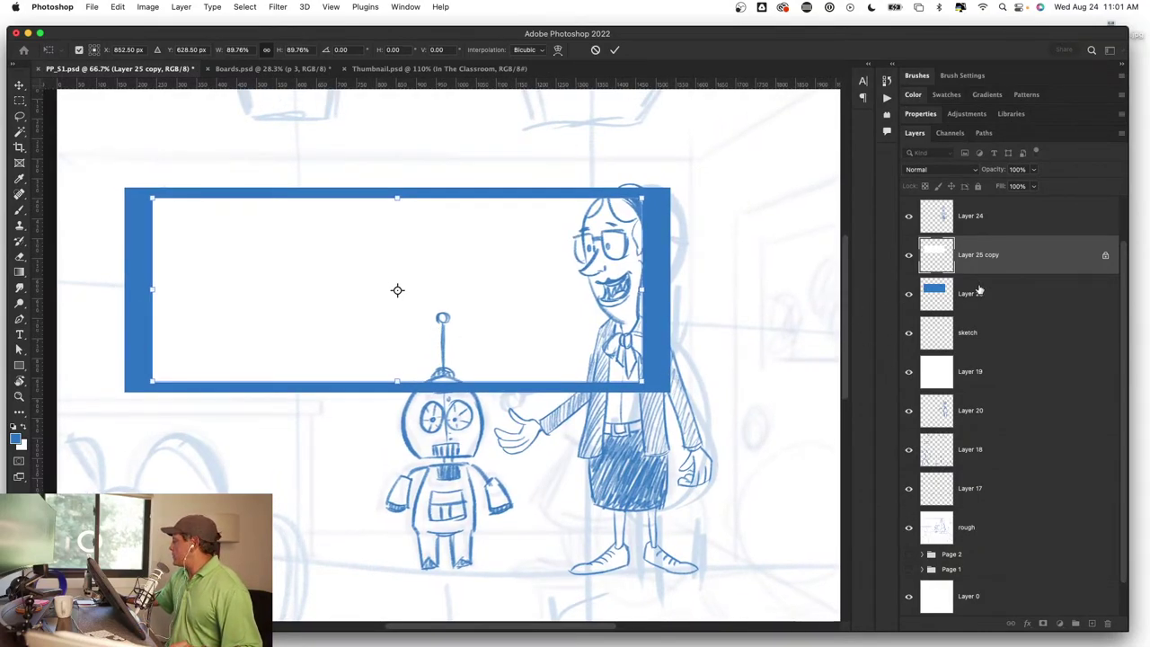
key(Return)
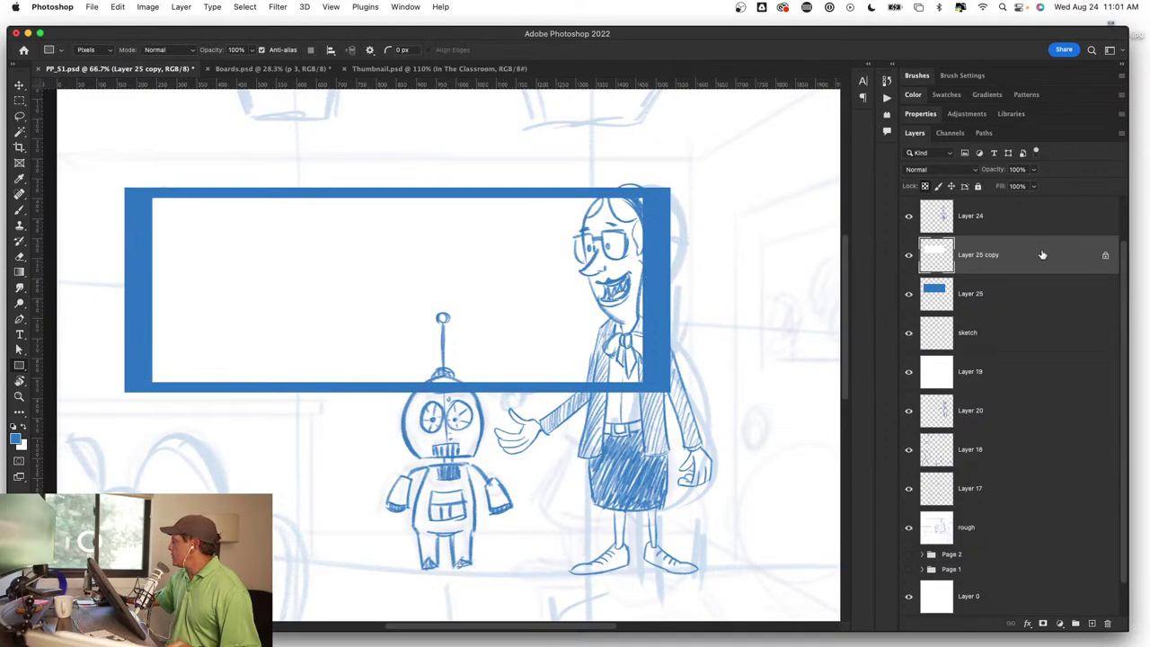
shift+click(1005, 300)
mouse_move(1015, 305)
mouse_down()
mouse_move(1093, 612)
mouse_move(1108, 624)
mouse_up()
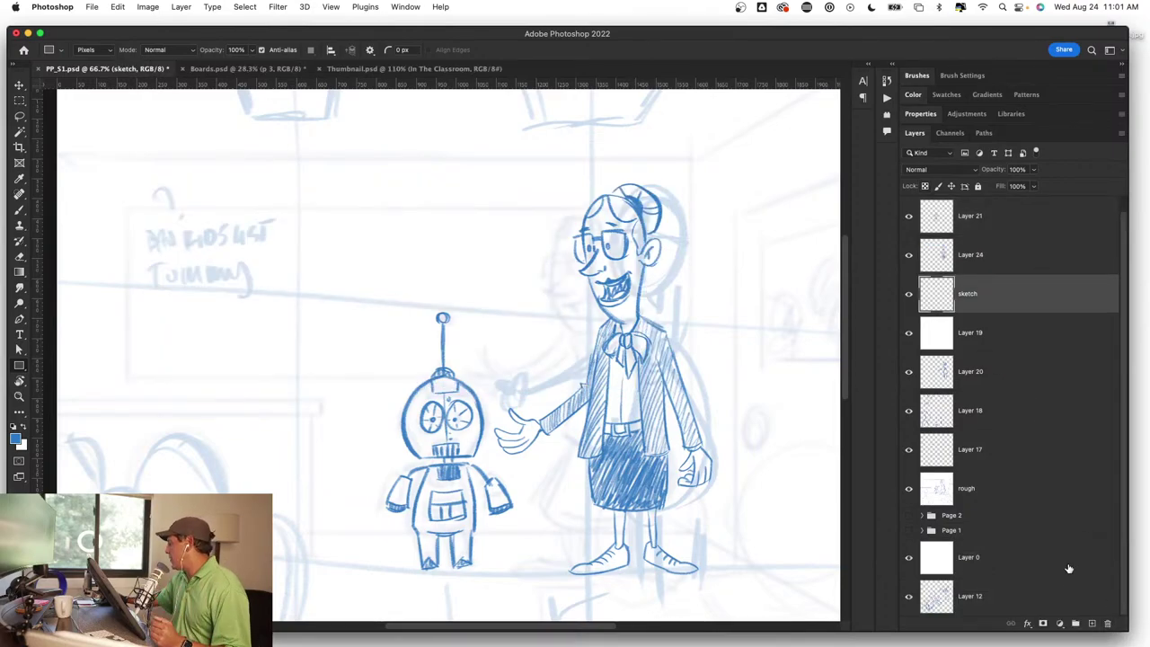
Step: On a new layer, stroke a marquee around the upper scene with a 3 px line
click(1093, 623)
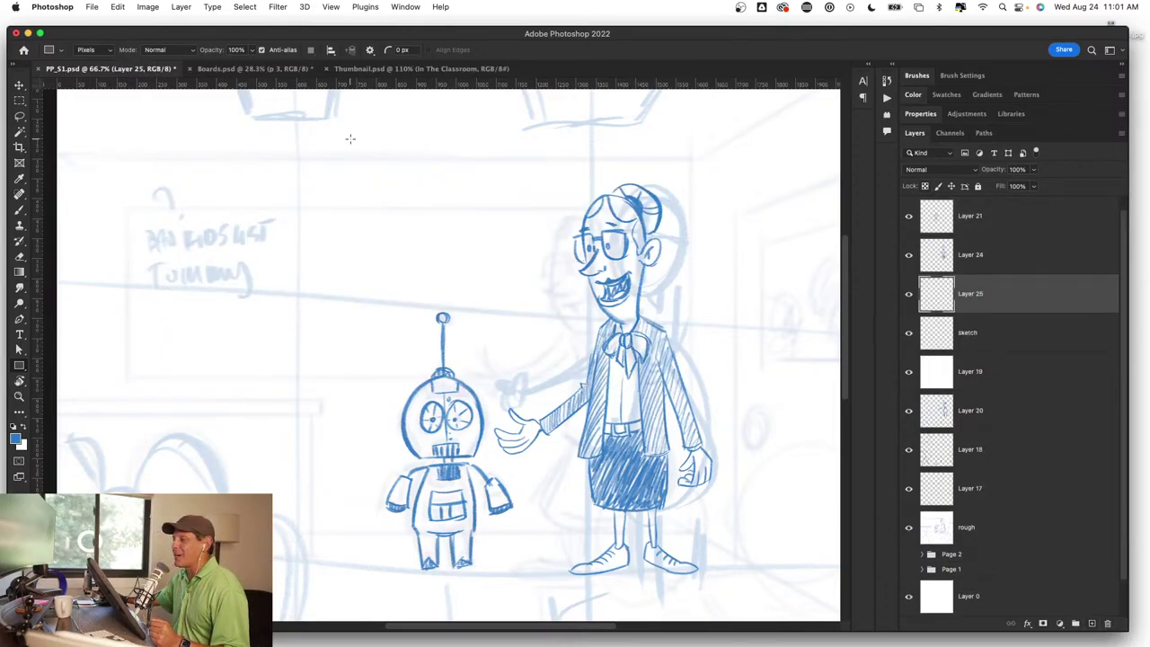
click(21, 102)
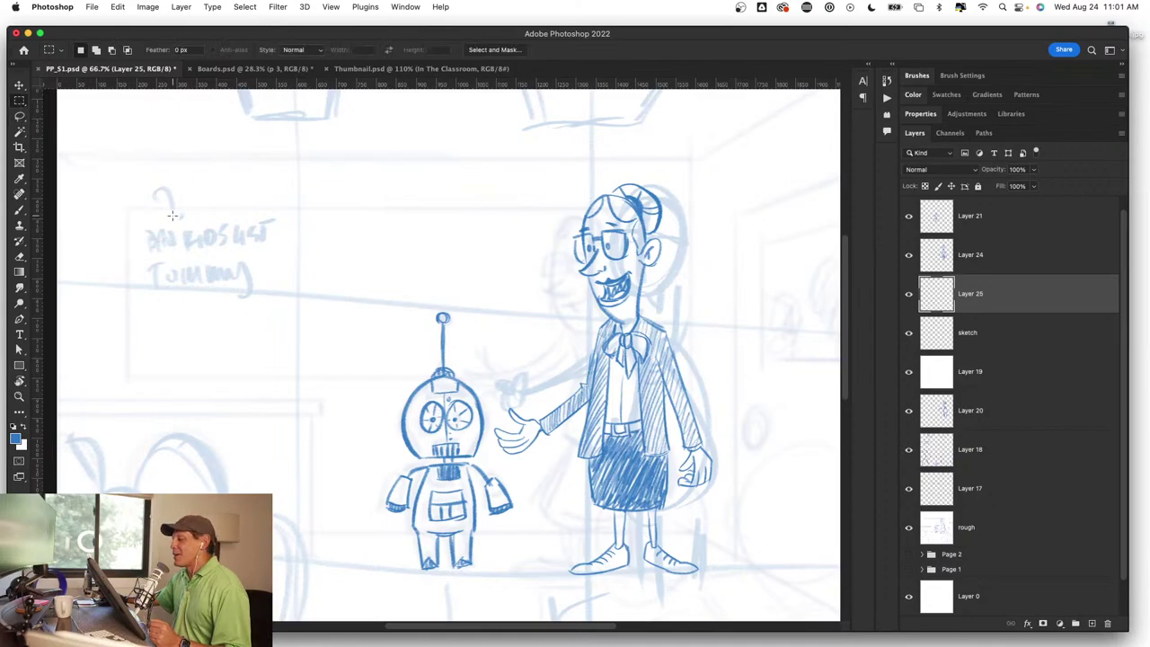
drag(117, 192, 646, 391)
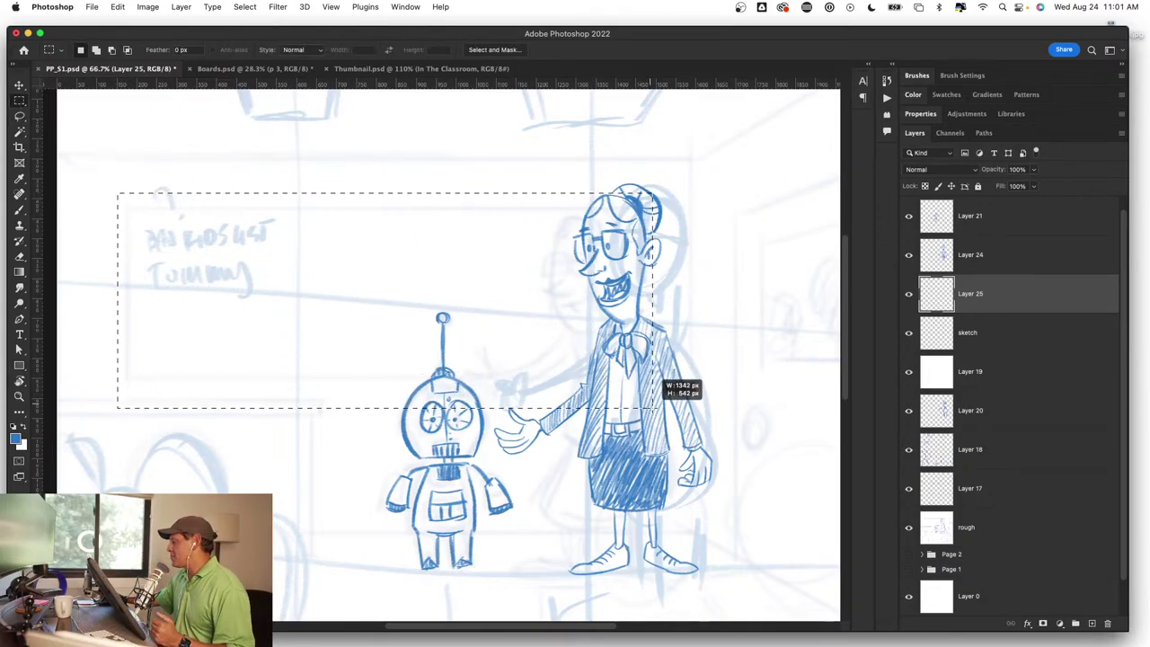
mouse_move(647, 390)
mouse_down()
mouse_move(659, 406)
mouse_move(564, 356)
mouse_up()
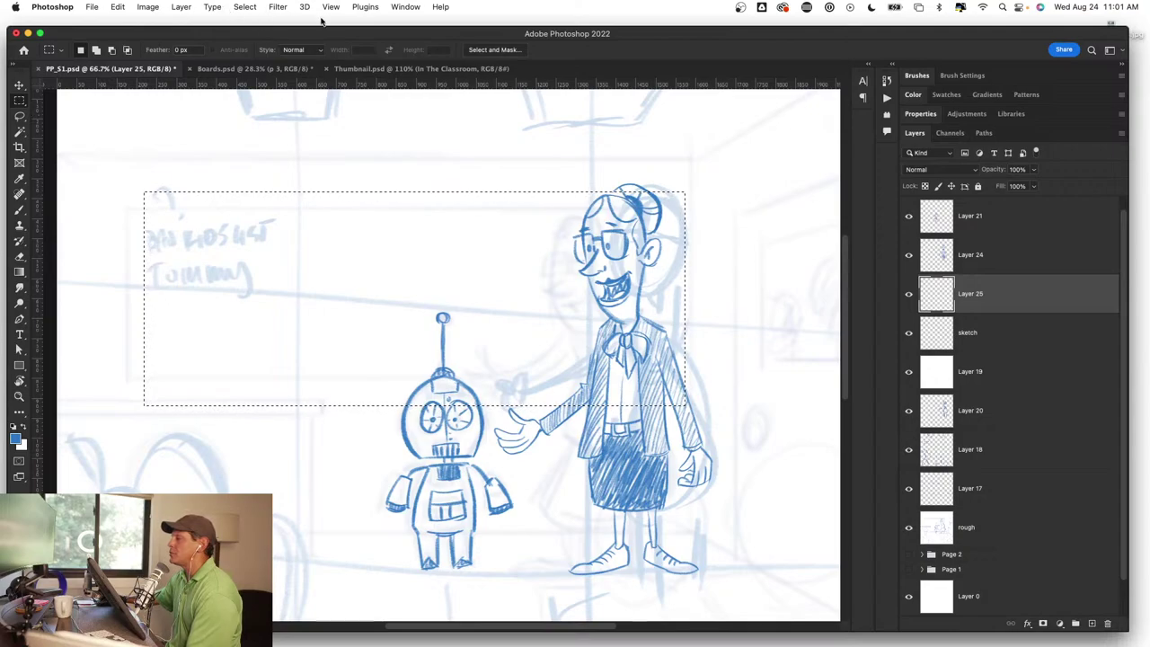
click(148, 7)
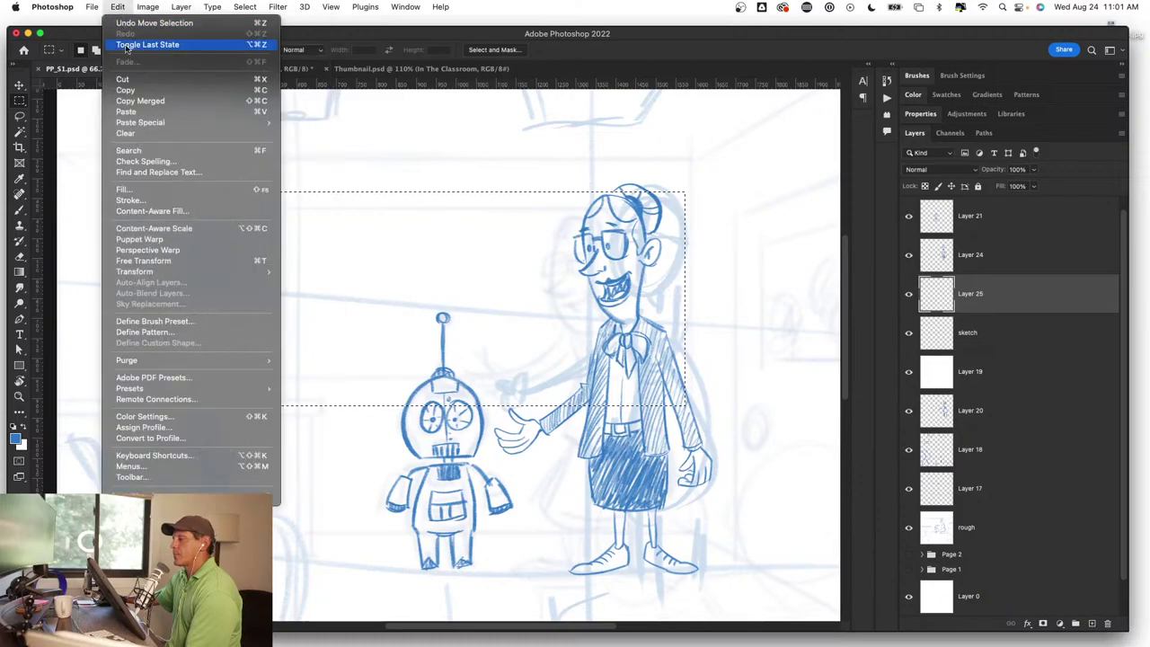
click(158, 201)
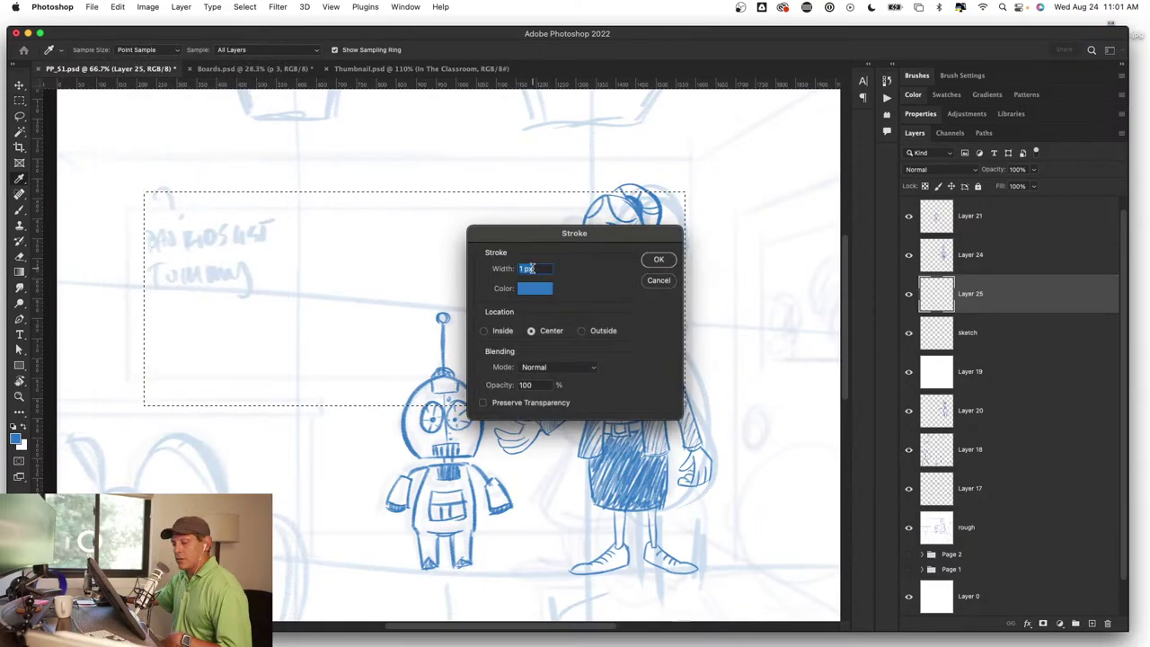
text(3)
click(658, 259)
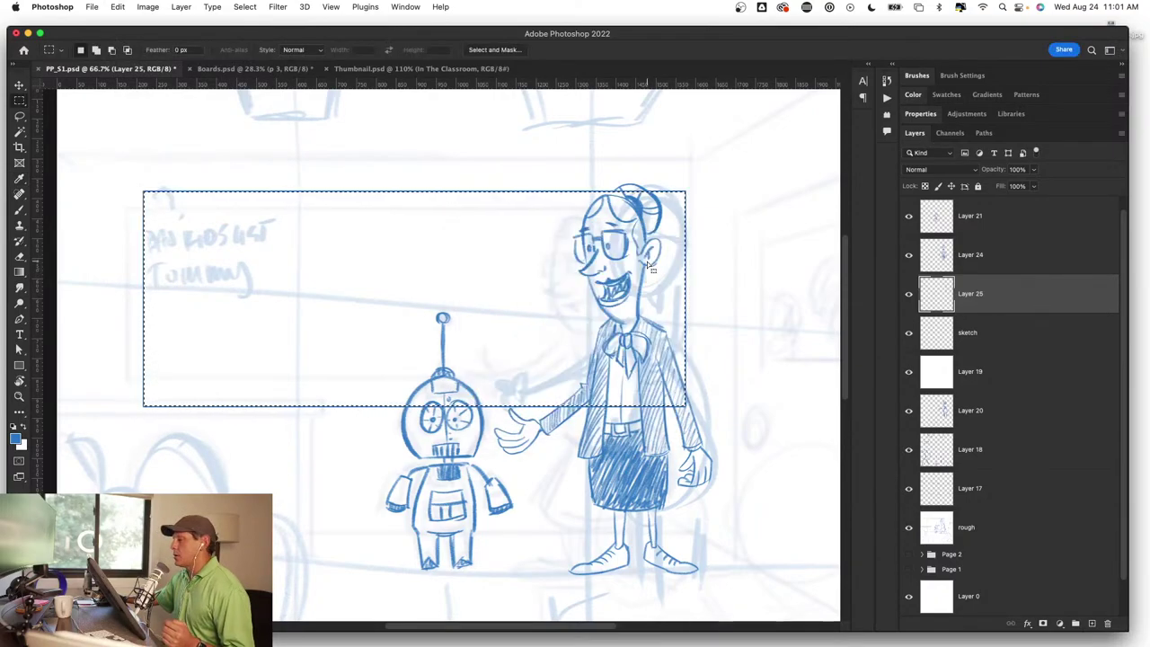
key(super+d)
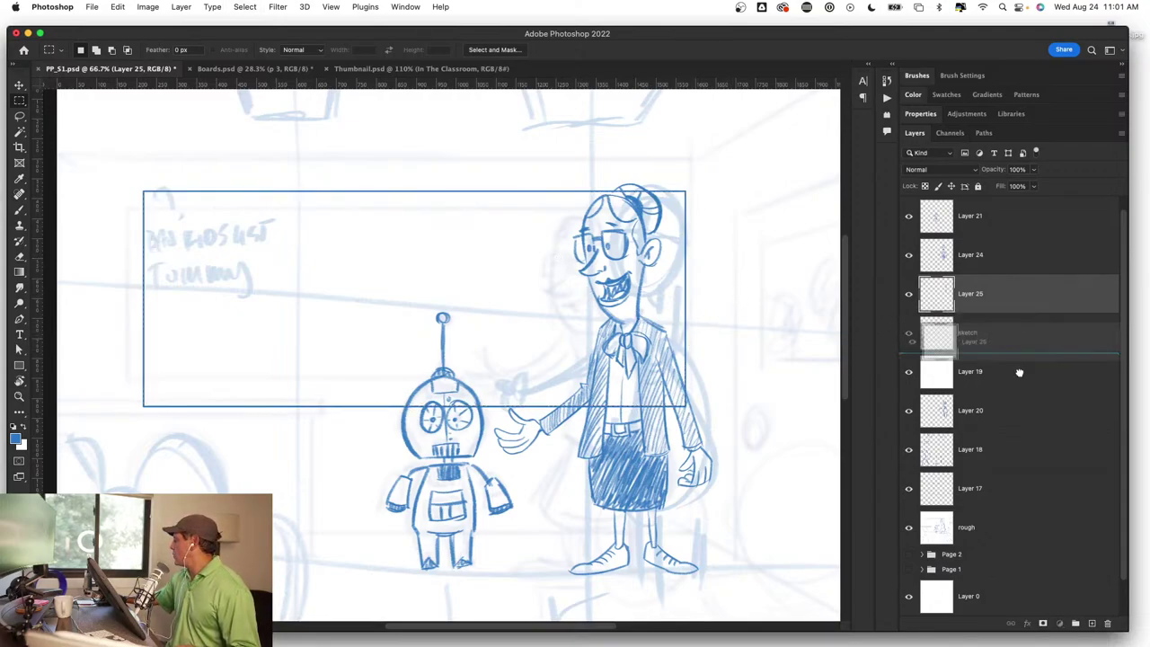
Step: Stroke a 4 px blue outline just inside the first chalkboard frame
mouse_move(1013, 303)
mouse_down()
mouse_move(1034, 500)
mouse_move(1021, 305)
mouse_up()
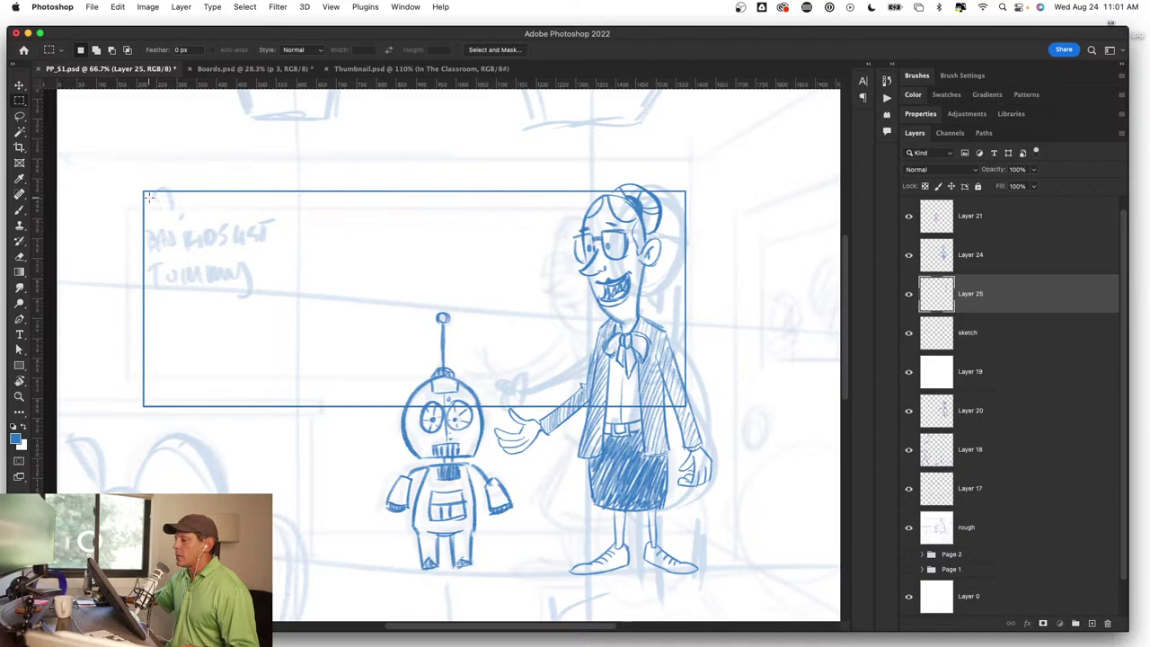
drag(149, 197, 675, 398)
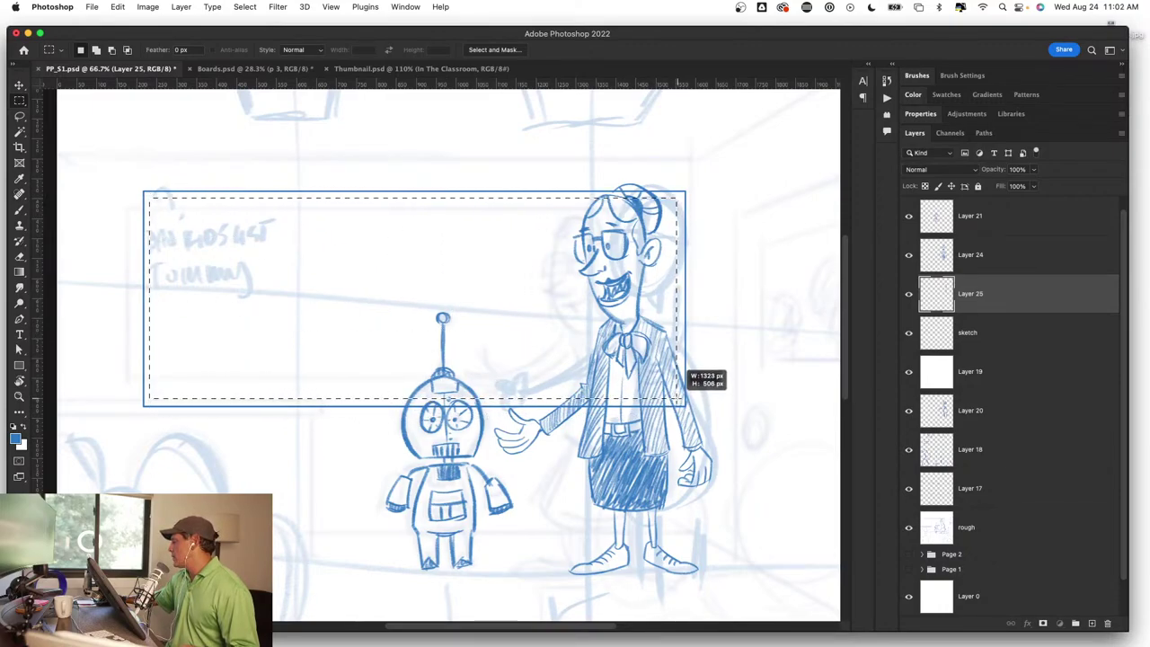
drag(677, 398, 676, 394)
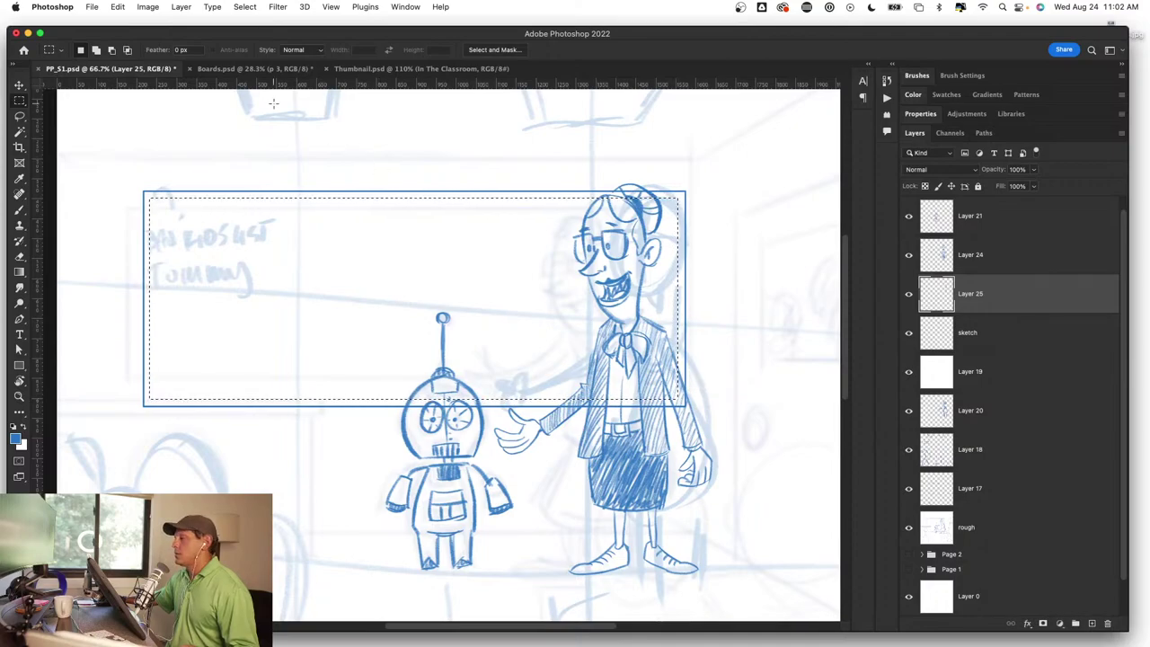
click(117, 7)
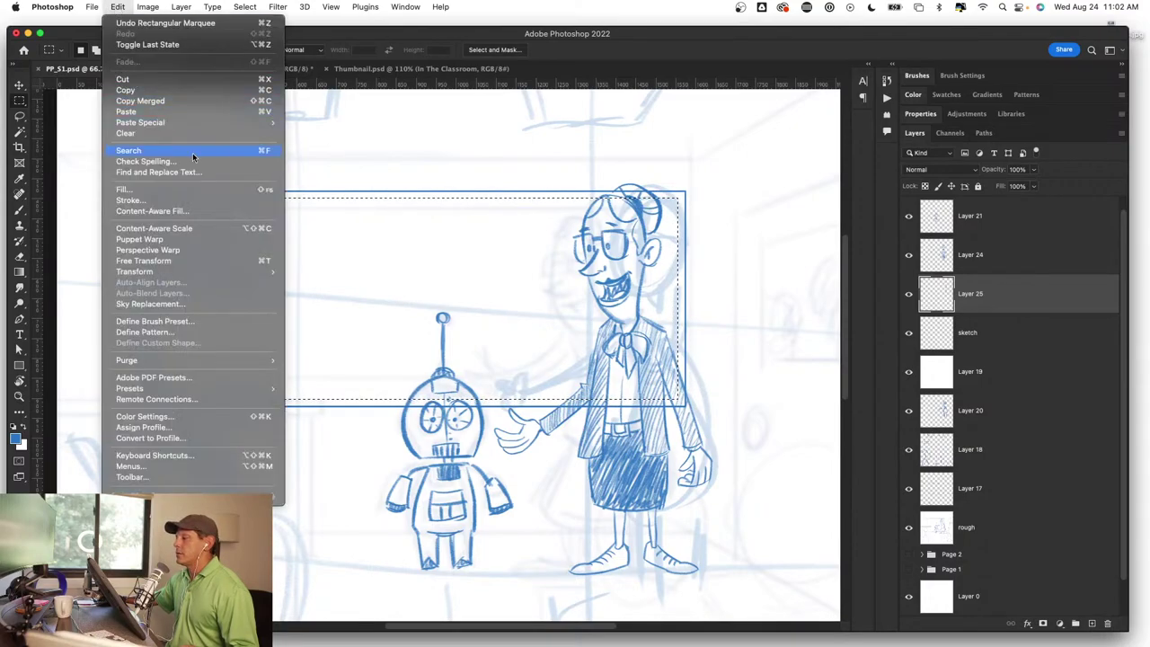
click(182, 200)
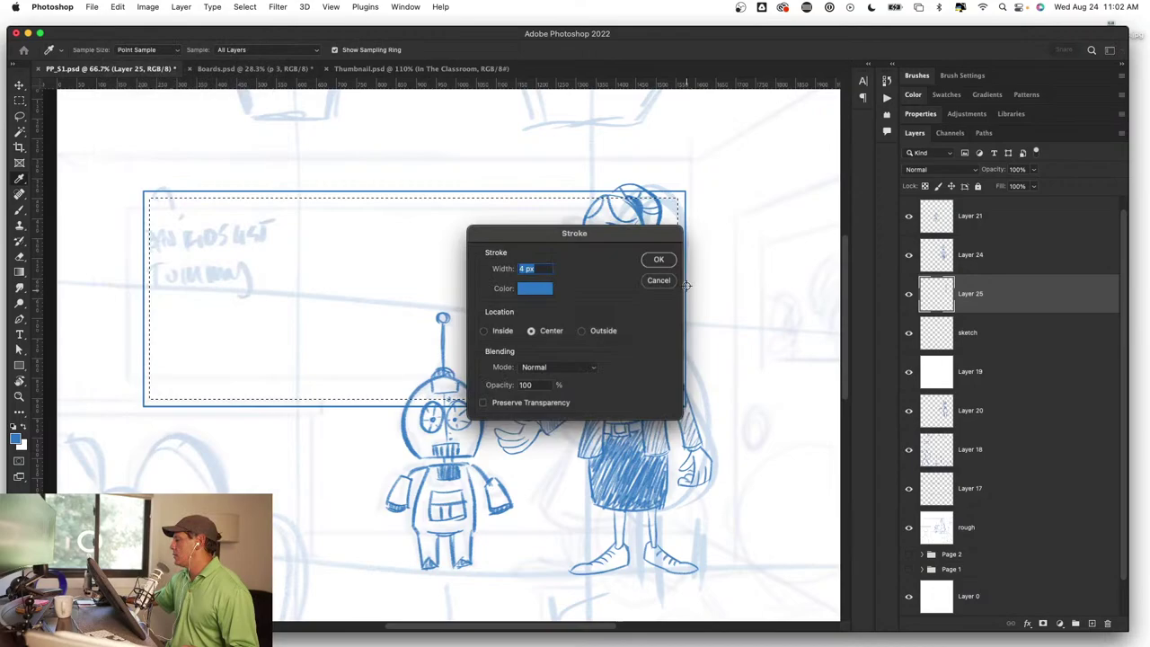
click(657, 260)
click(722, 328)
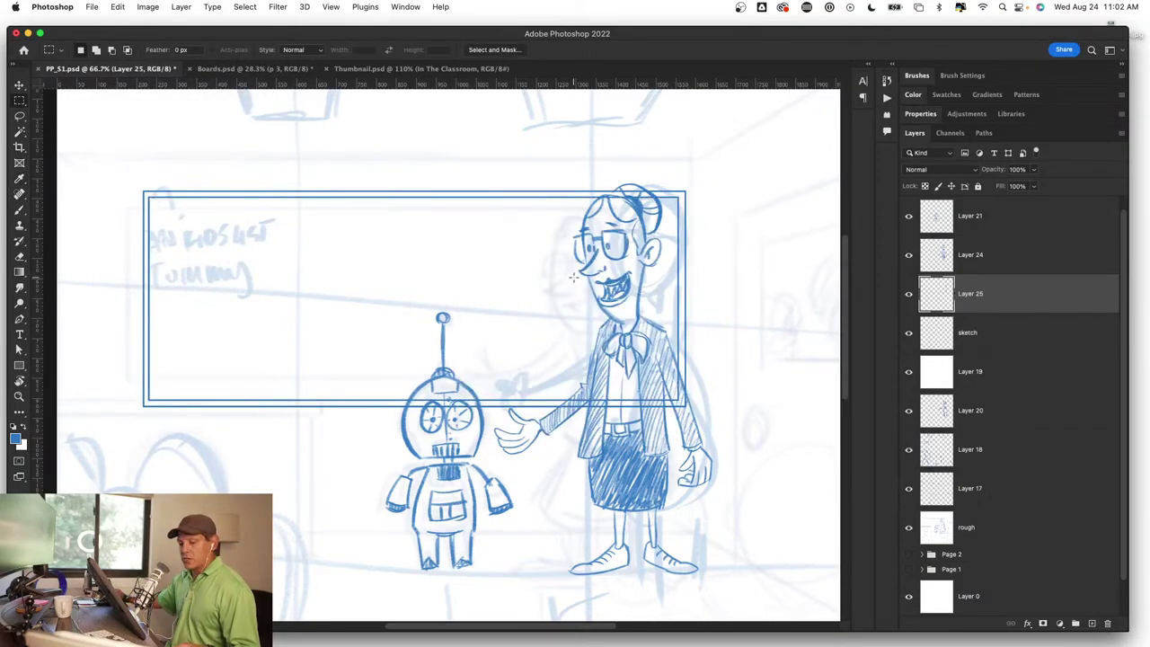
Step: Erase the frame lines crossing the robot's head
key(e)
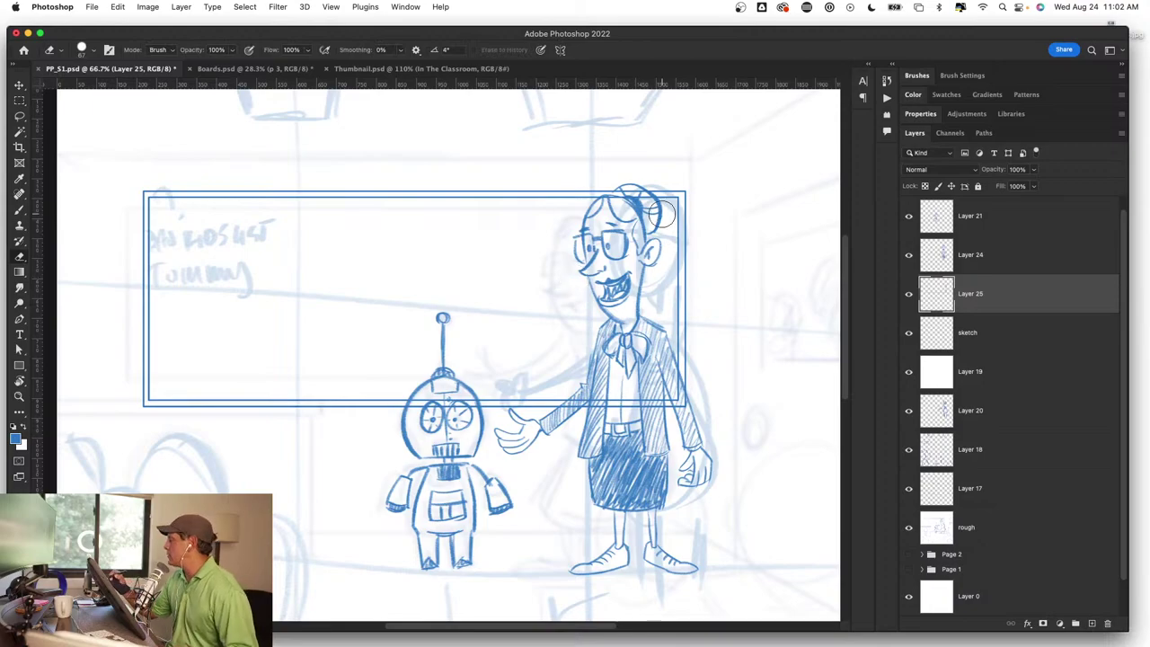
scroll(463, 423, up, 3)
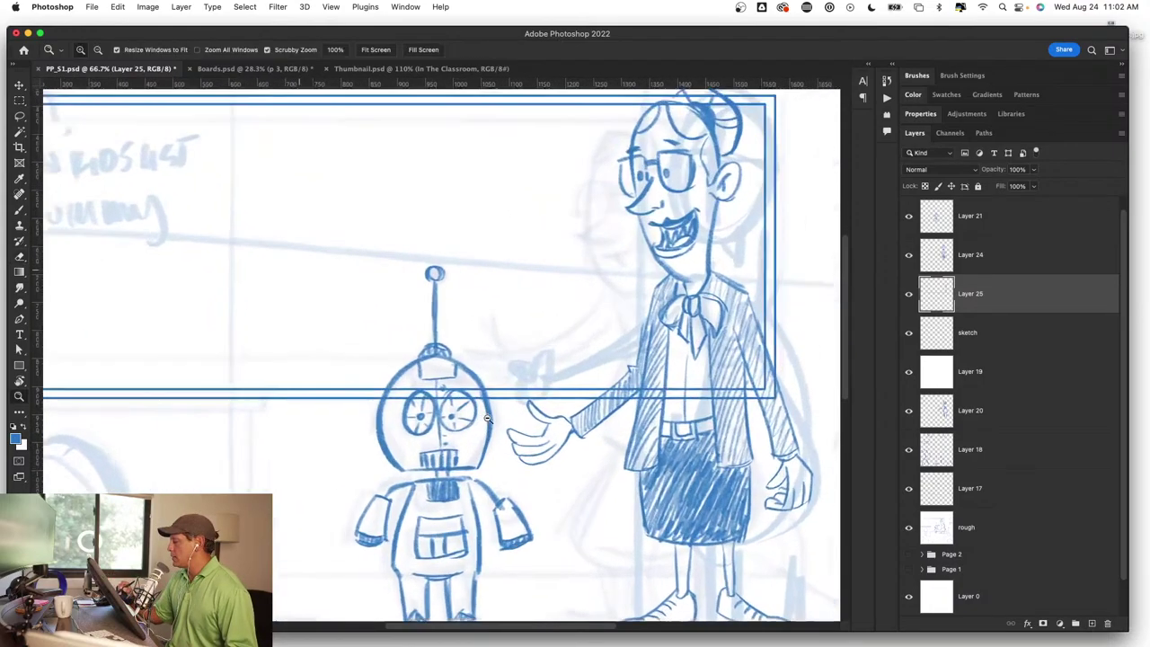
scroll(462, 422, up, 3)
drag(319, 369, 488, 369)
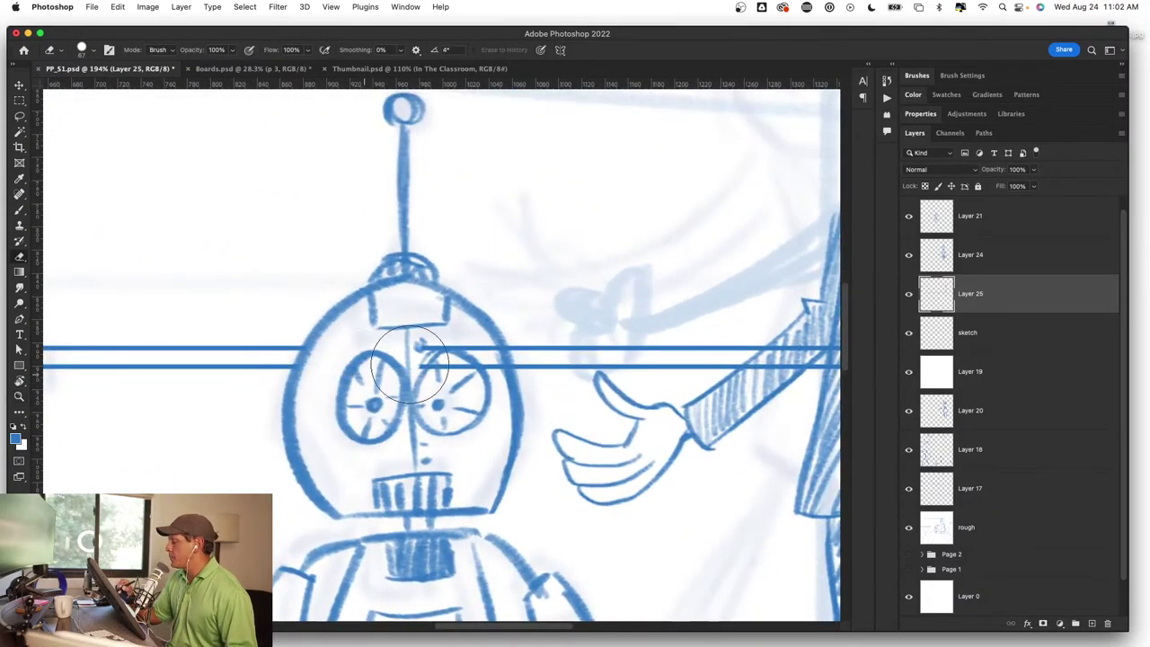
scroll(488, 369, right, 5)
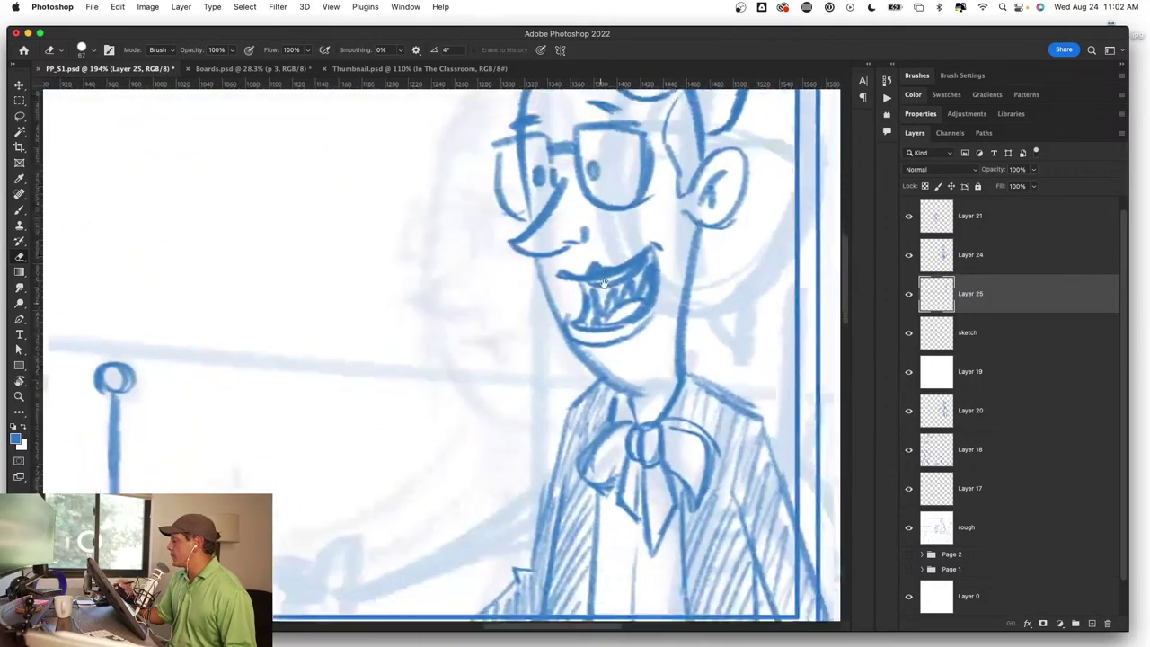
scroll(476, 431, up, 2)
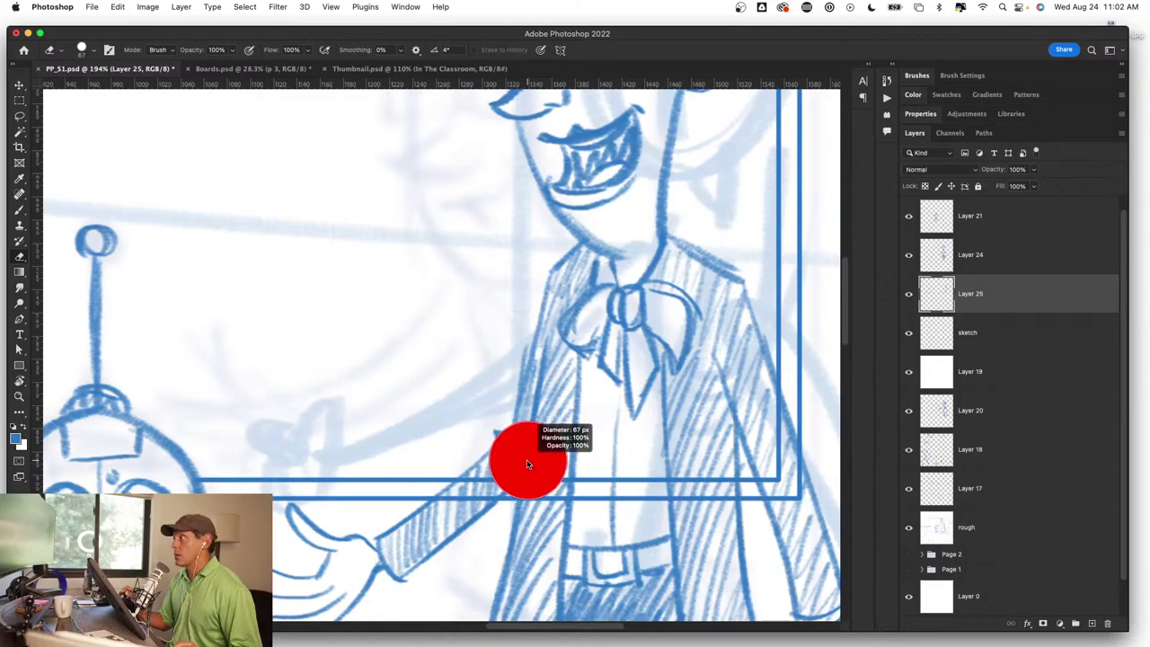
Step: With a smaller eraser, remove the frame lines over the teacher's arm and hair
drag(514, 458, 516, 464)
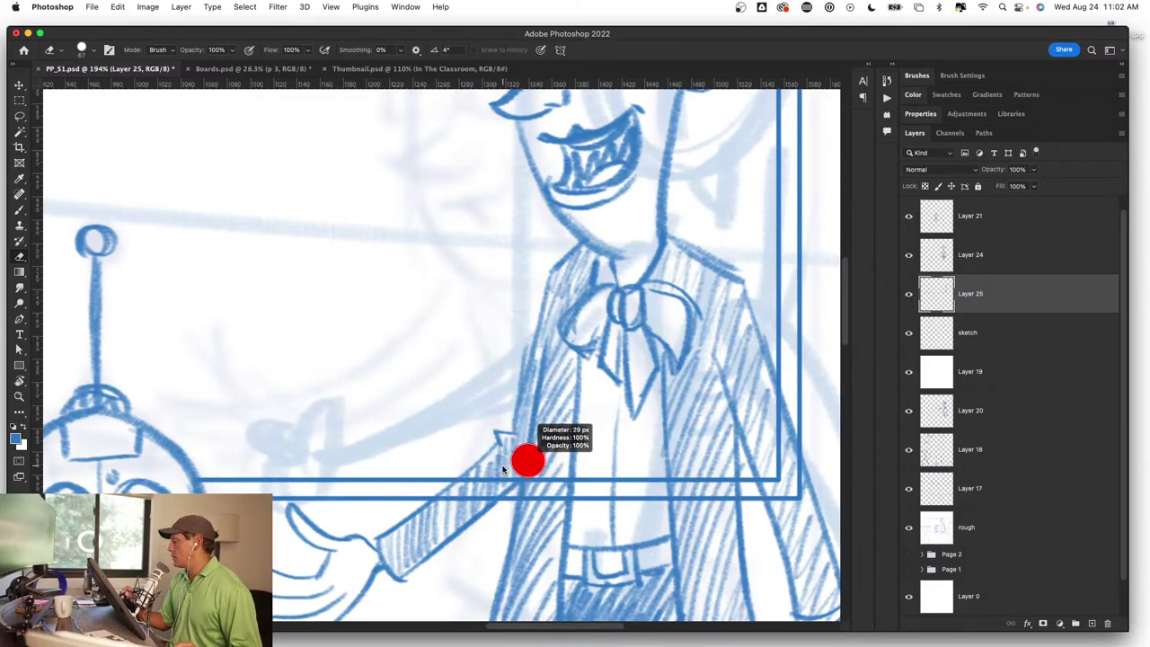
mouse_move(456, 499)
mouse_down()
mouse_move(443, 506)
mouse_move(525, 457)
mouse_move(478, 499)
mouse_move(542, 438)
mouse_move(528, 510)
mouse_move(608, 467)
mouse_move(657, 519)
mouse_move(714, 503)
mouse_move(723, 481)
mouse_move(764, 462)
mouse_move(780, 492)
mouse_move(780, 413)
mouse_move(785, 449)
mouse_up()
scroll(773, 431, up, 5)
scroll(631, 403, up, 5)
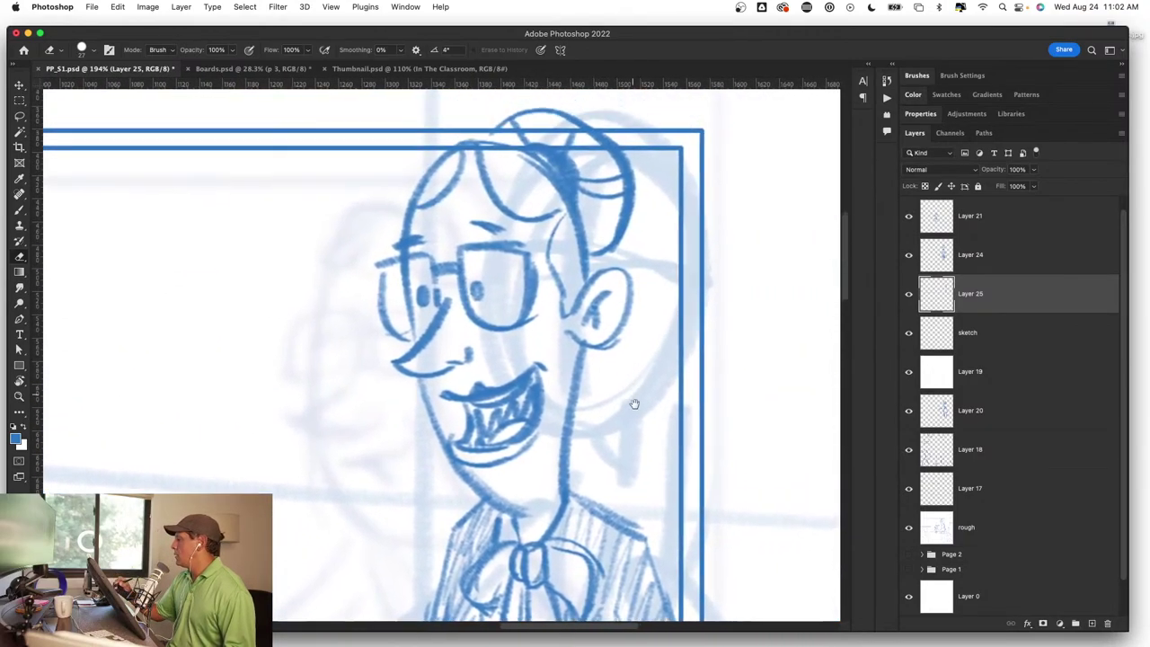
scroll(605, 395, up, 2)
mouse_move(499, 305)
mouse_down()
mouse_move(502, 289)
mouse_move(485, 292)
mouse_move(548, 274)
mouse_move(525, 293)
mouse_move(512, 283)
mouse_move(557, 288)
mouse_move(597, 270)
mouse_move(605, 304)
mouse_up()
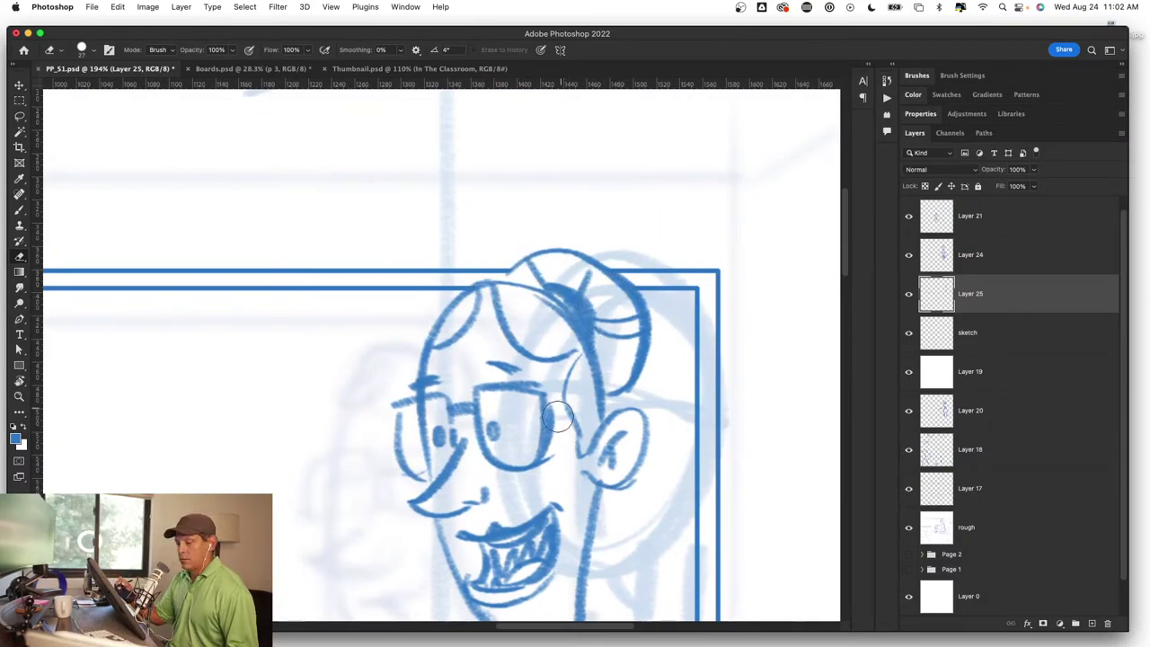
Step: Zoom out to check the whole page, then zoom back in on the figures
key(z)
key(super+0)
drag(514, 411, 557, 412)
key(e)
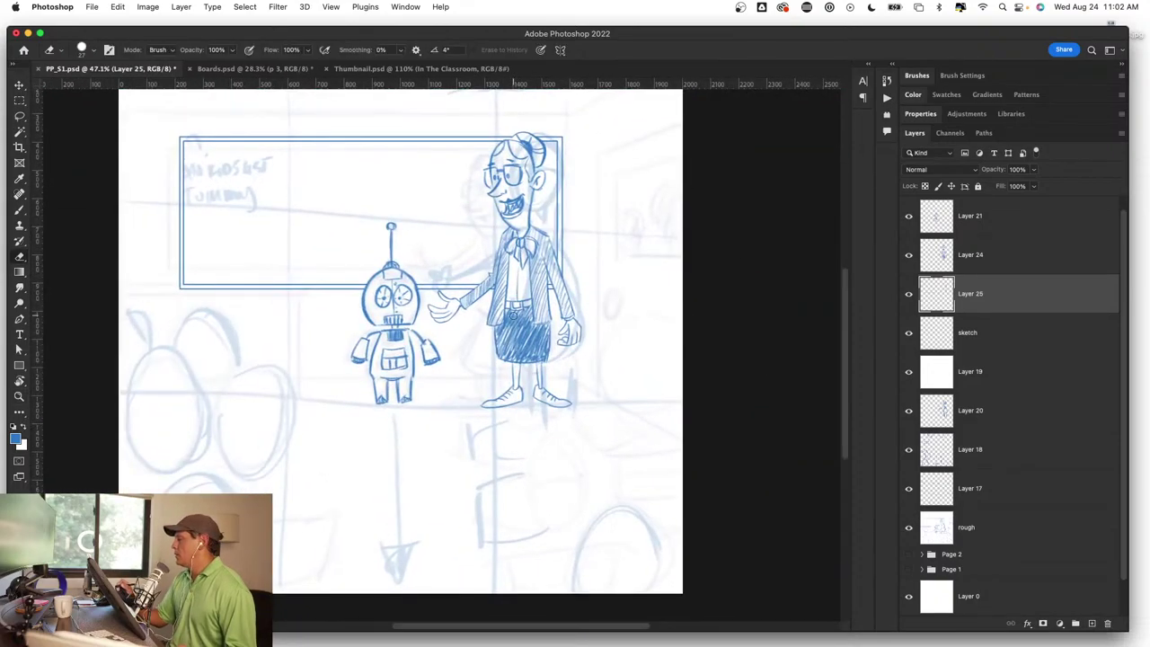
drag(513, 303, 617, 382)
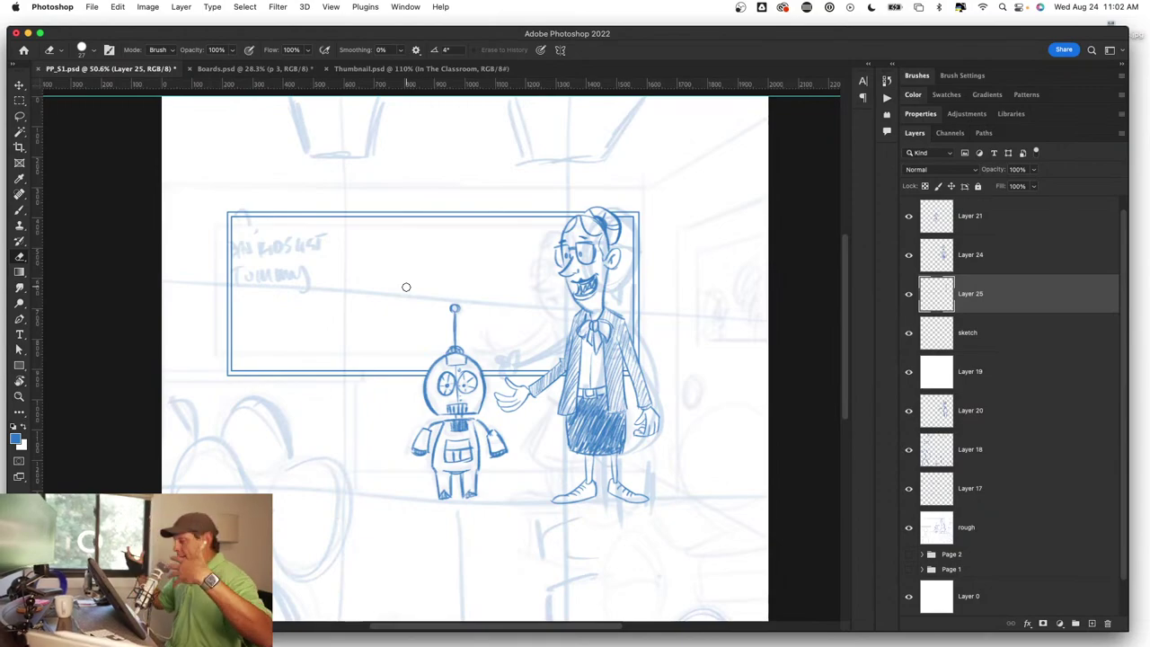
key(b)
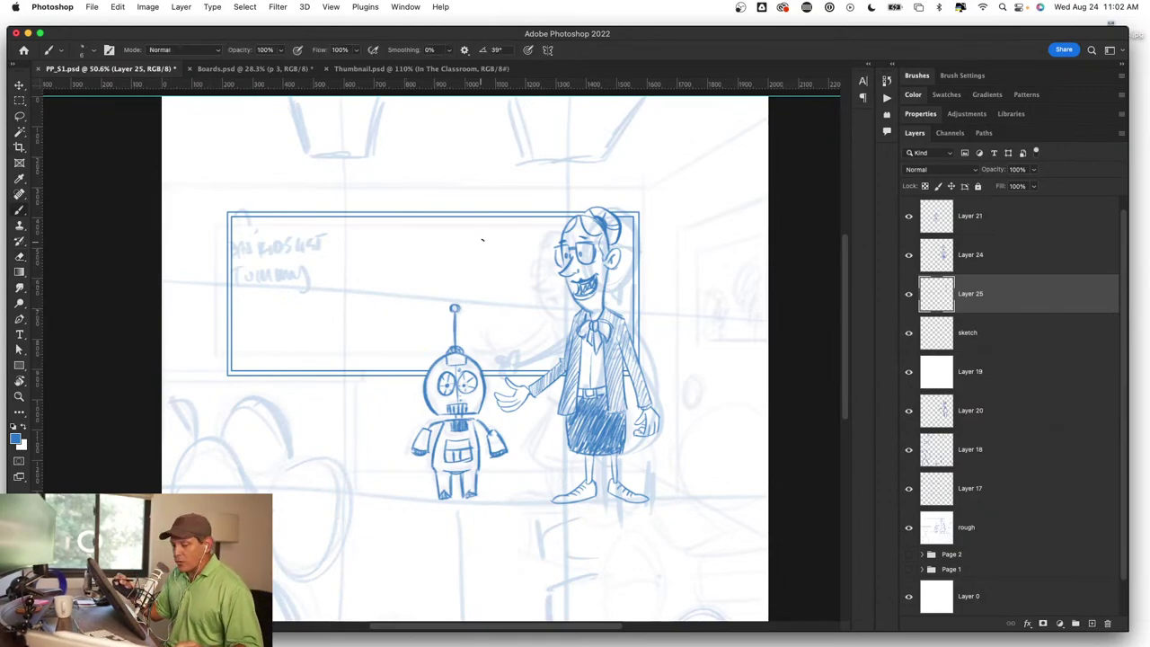
Step: On new Layer 26, fill the chalkboard interior with blue at about 37% opacity
click(1092, 623)
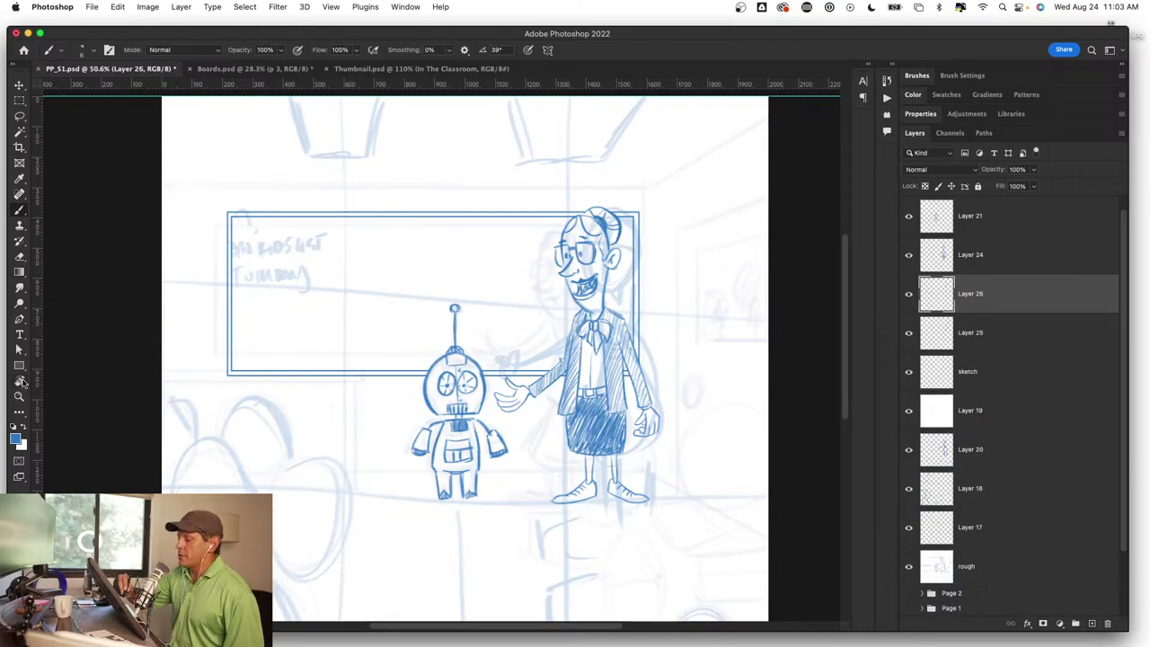
click(19, 100)
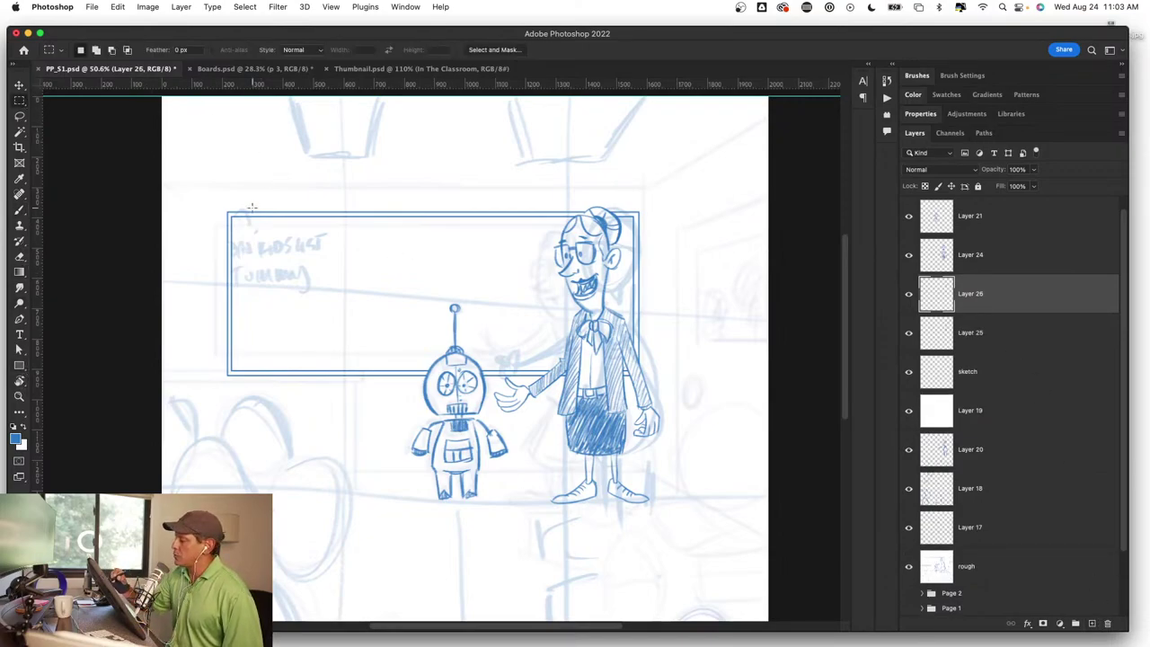
drag(230, 216, 638, 369)
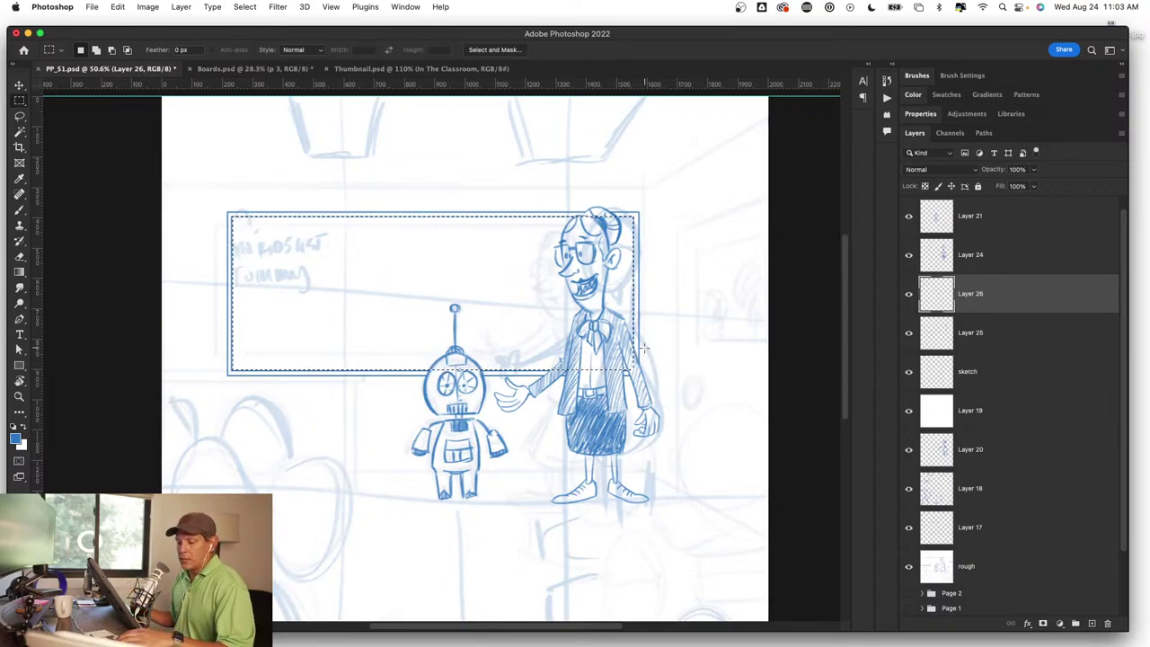
key(alt+BackSpace)
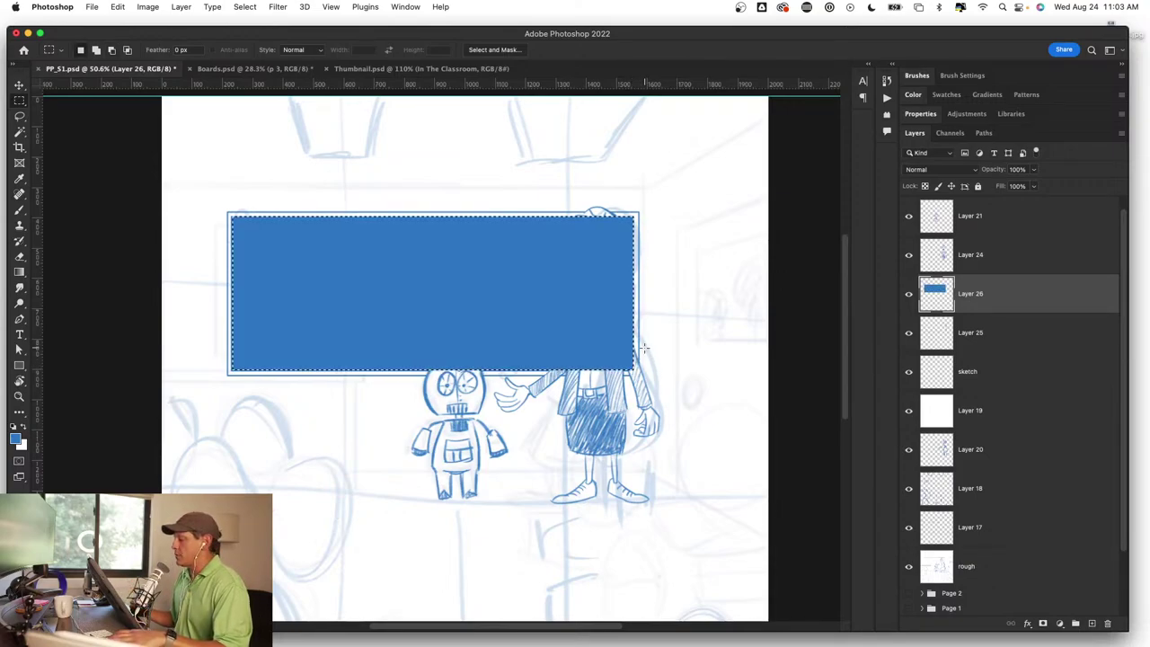
key(super+d)
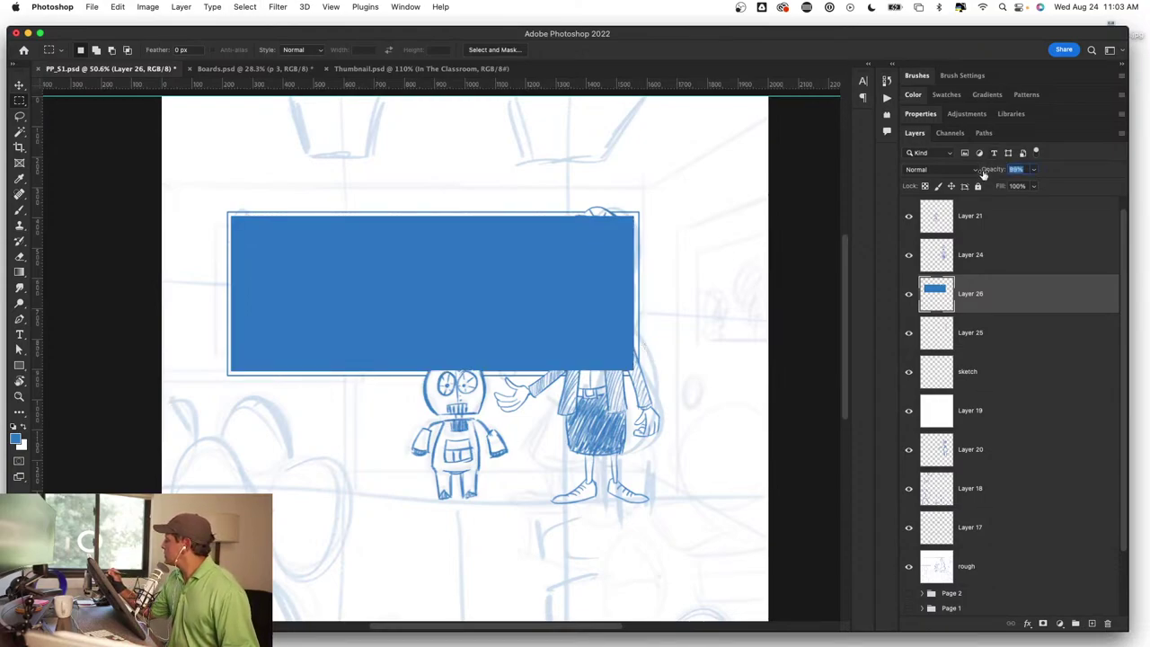
text(50)
key(Return)
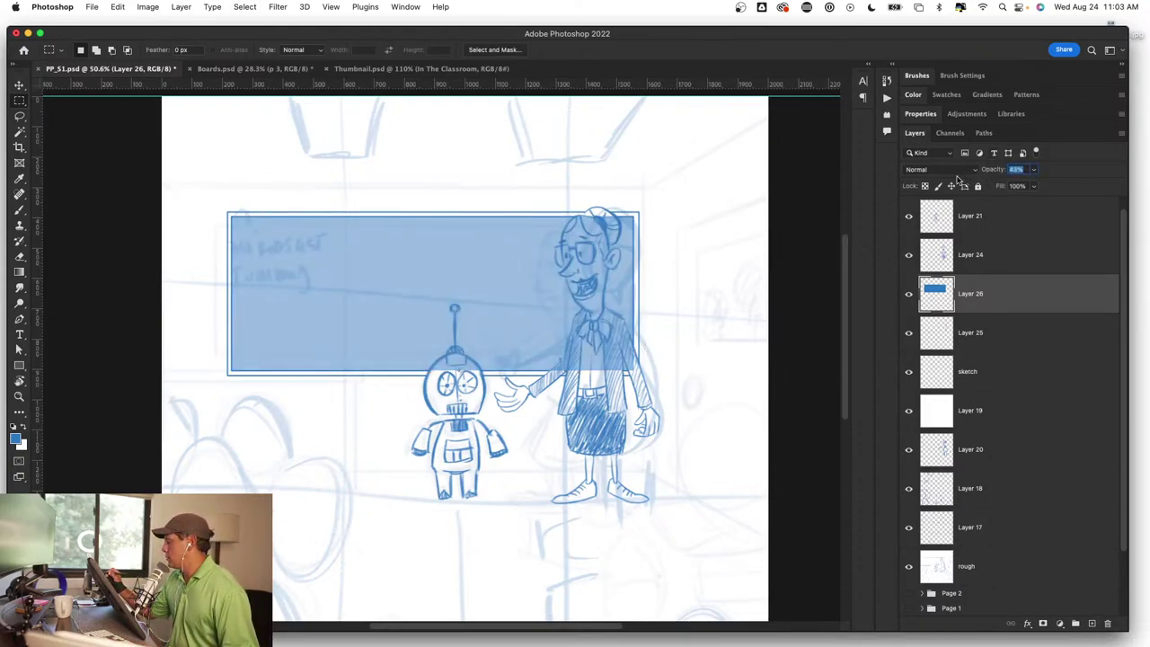
drag(958, 179, 952, 180)
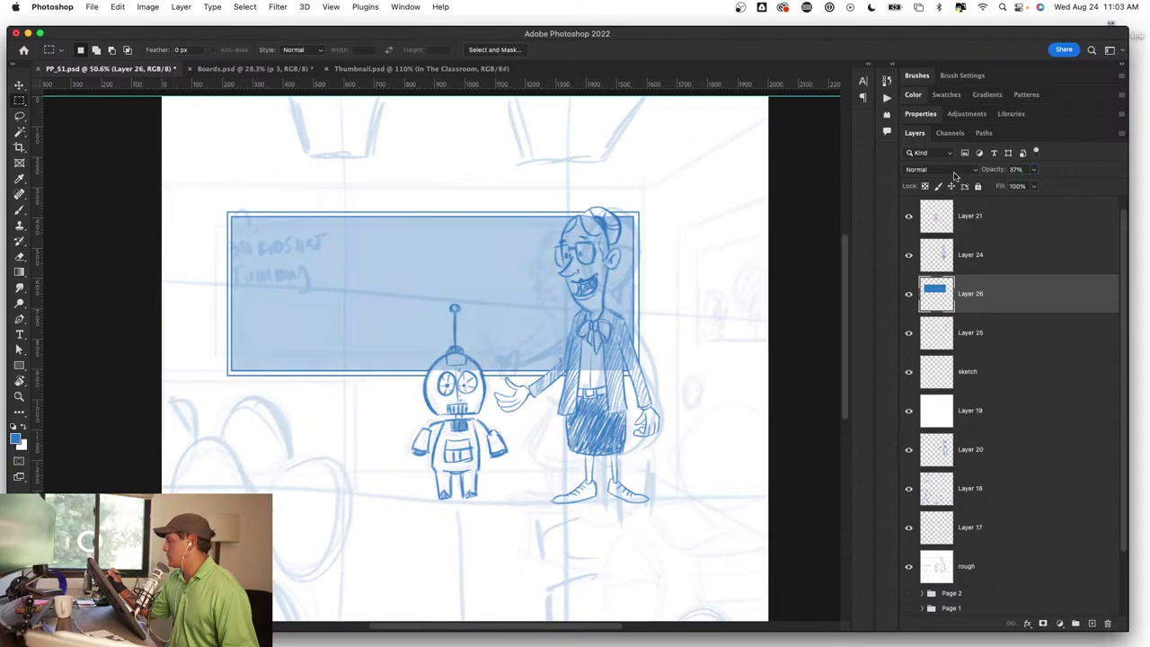
Step: Erase the blue fill over the teacher's forehead, shrinking the eraser to about 20 px
key(z)
drag(600, 247, 658, 247)
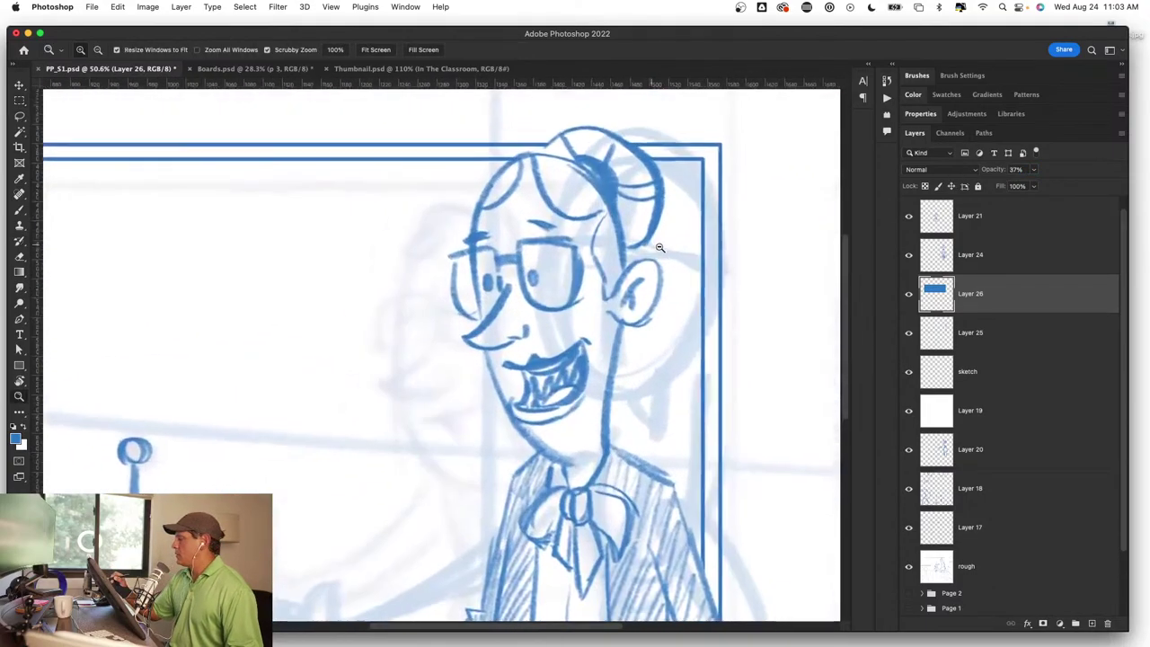
key(e)
mouse_move(523, 190)
mouse_down()
mouse_move(505, 209)
mouse_move(486, 169)
mouse_move(526, 143)
mouse_move(499, 233)
mouse_move(486, 205)
mouse_move(465, 241)
mouse_move(480, 353)
mouse_move(492, 269)
mouse_move(561, 140)
mouse_move(575, 193)
mouse_move(619, 152)
mouse_move(588, 166)
mouse_move(633, 189)
mouse_move(643, 166)
mouse_move(654, 206)
mouse_move(634, 229)
mouse_move(639, 211)
mouse_move(642, 229)
mouse_move(552, 229)
mouse_move(556, 269)
mouse_move(605, 251)
mouse_move(619, 314)
mouse_move(646, 269)
mouse_move(660, 279)
mouse_move(645, 321)
mouse_move(604, 359)
mouse_move(593, 427)
mouse_move(548, 507)
mouse_move(489, 417)
mouse_move(492, 400)
mouse_up()
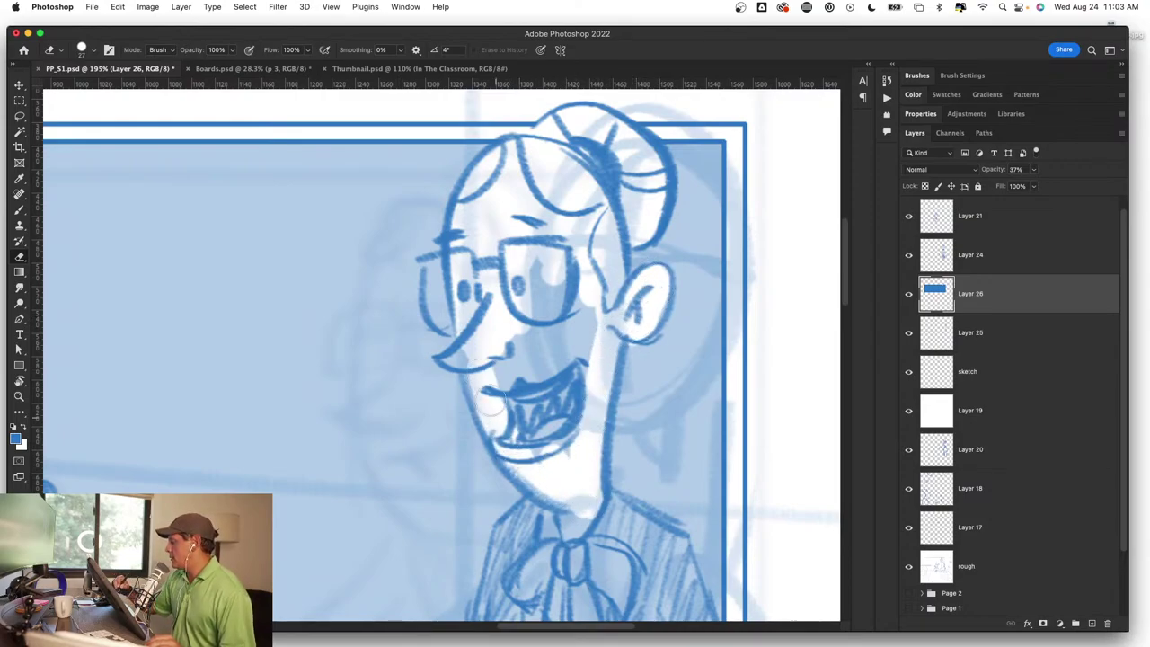
mouse_move(525, 361)
mouse_down()
mouse_move(457, 356)
mouse_move(548, 301)
mouse_move(500, 338)
mouse_move(537, 260)
mouse_move(563, 323)
mouse_move(548, 414)
mouse_move(570, 467)
mouse_move(517, 456)
mouse_move(585, 493)
mouse_move(608, 294)
mouse_up()
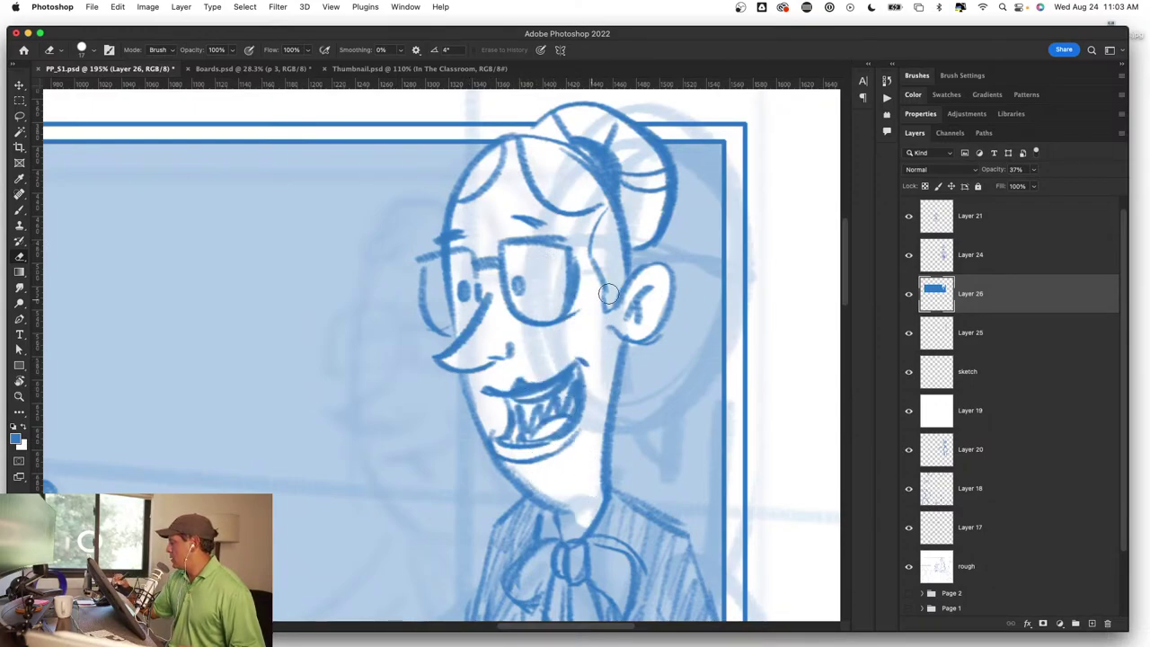
Step: Erase the blue fill from the robot's head
key(z)
mouse_move(586, 457)
mouse_down()
mouse_move(577, 387)
mouse_move(598, 347)
mouse_up()
key(e)
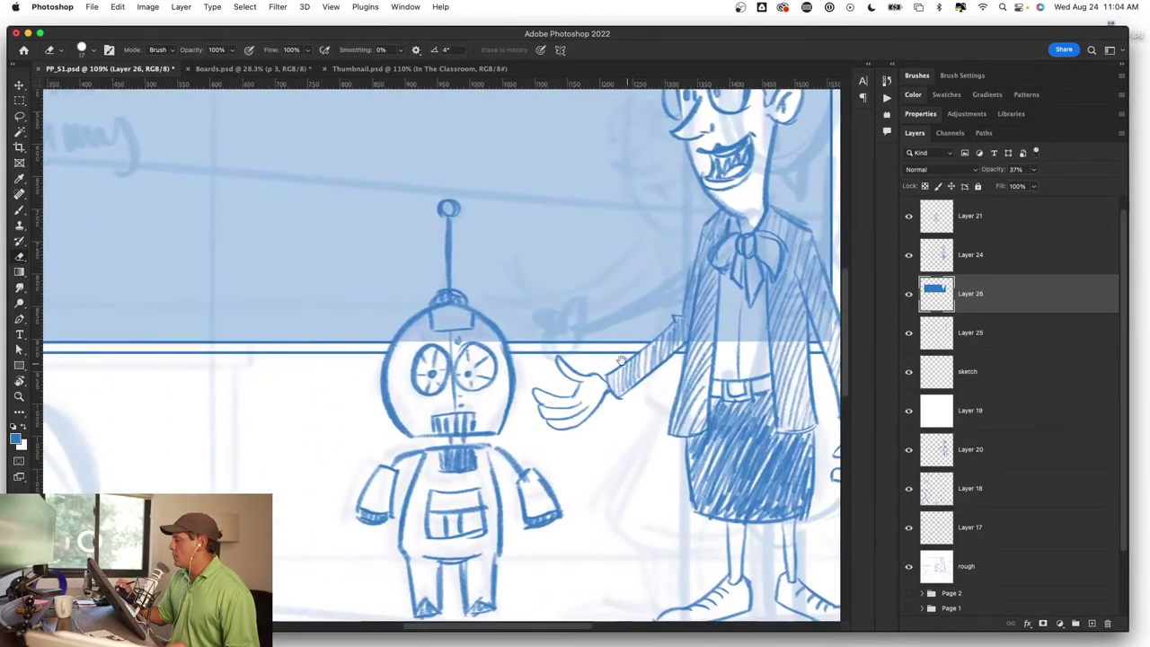
drag(449, 323, 521, 325)
mouse_move(359, 405)
mouse_down()
mouse_move(253, 440)
mouse_move(248, 403)
mouse_move(403, 288)
mouse_move(578, 328)
mouse_move(649, 419)
mouse_move(457, 313)
mouse_move(487, 313)
mouse_move(547, 387)
mouse_move(601, 385)
mouse_up()
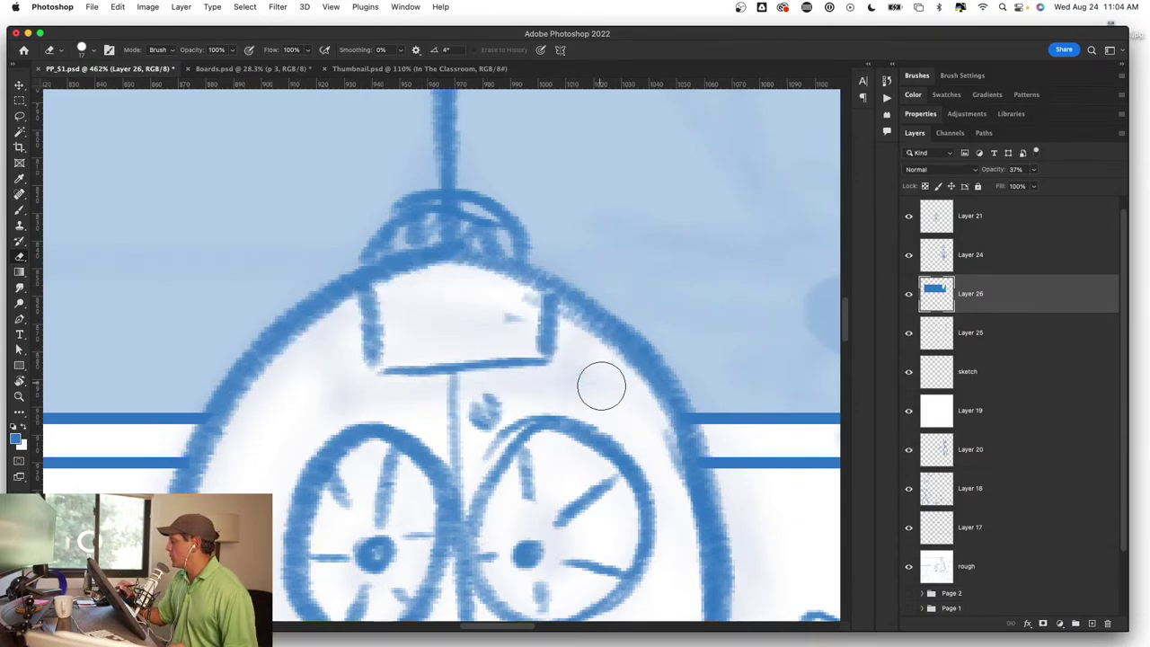
Step: Erase the blue fill over the teacher's forearm, hand, collar and jacket
key(z)
drag(683, 426, 599, 425)
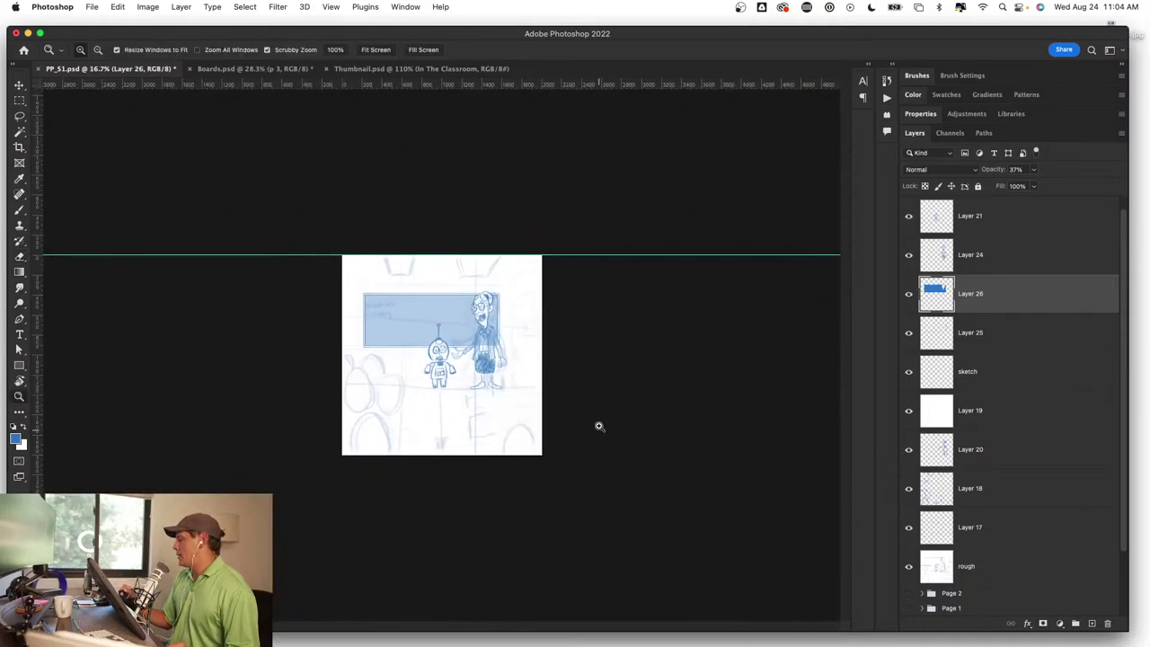
drag(479, 336, 628, 340)
key(e)
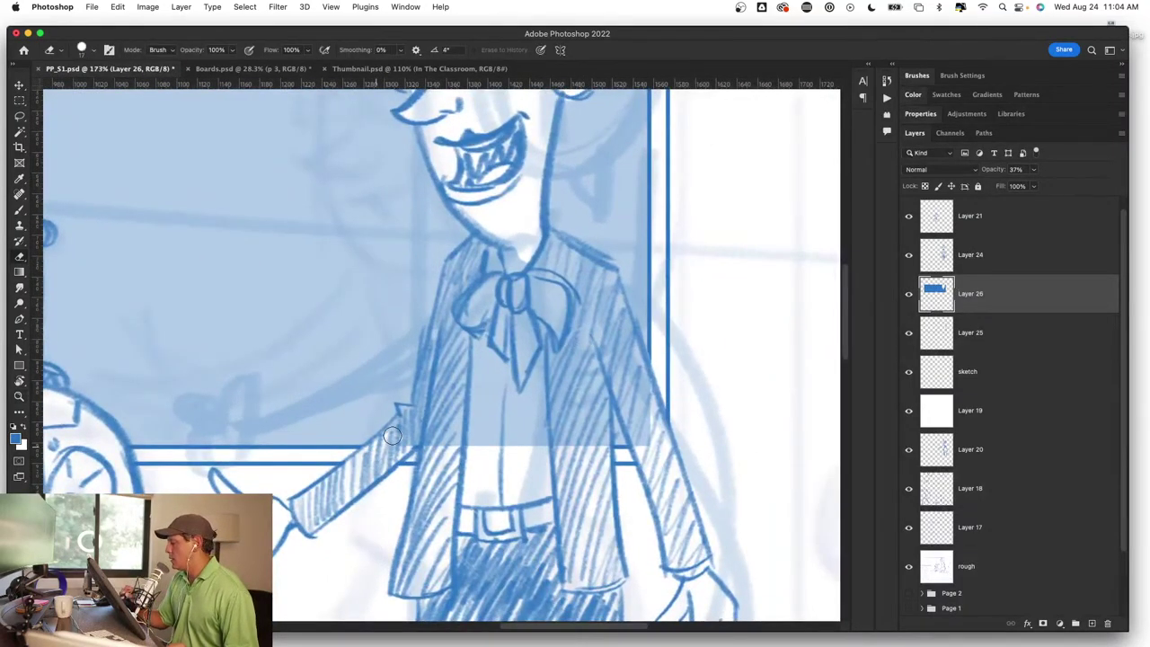
mouse_move(391, 436)
mouse_down()
mouse_move(404, 411)
mouse_move(386, 451)
mouse_move(432, 422)
mouse_move(419, 411)
mouse_up()
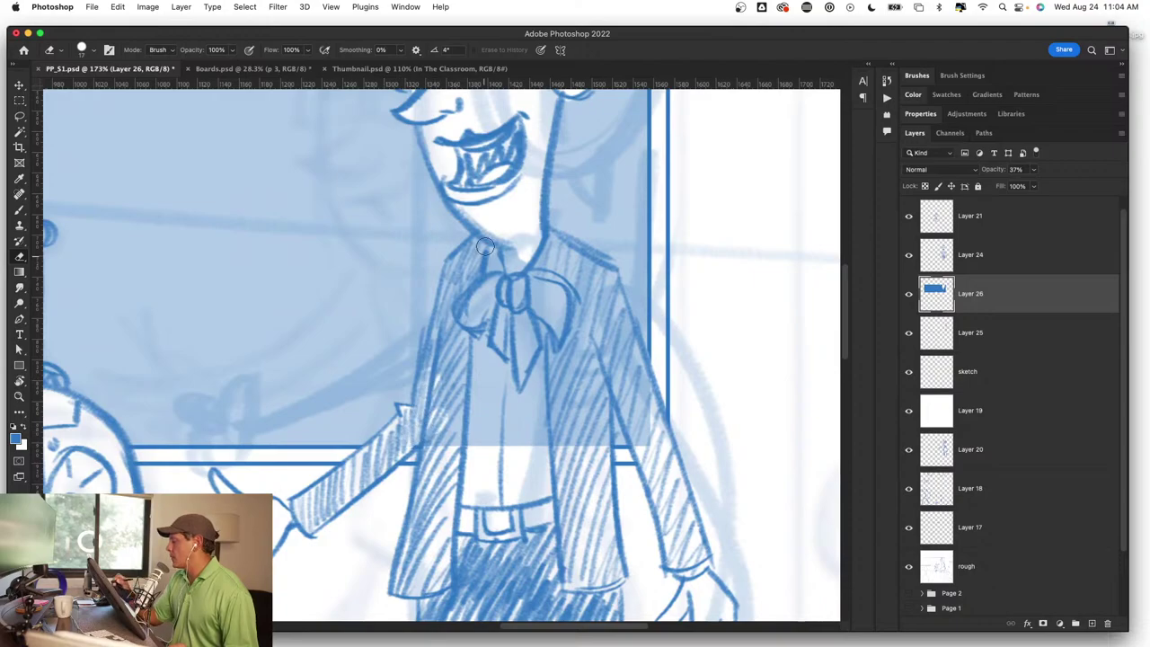
mouse_move(485, 246)
mouse_down()
mouse_move(459, 270)
mouse_move(428, 360)
mouse_move(445, 453)
mouse_move(493, 379)
mouse_move(588, 422)
mouse_move(603, 449)
mouse_move(584, 350)
mouse_move(600, 358)
mouse_move(623, 410)
mouse_move(626, 380)
mouse_move(647, 419)
mouse_move(602, 288)
mouse_move(560, 253)
mouse_move(603, 286)
mouse_move(624, 328)
mouse_move(588, 292)
mouse_move(602, 345)
mouse_move(540, 407)
mouse_move(556, 325)
mouse_move(480, 386)
mouse_move(453, 278)
mouse_move(467, 256)
mouse_move(480, 296)
mouse_move(530, 269)
mouse_move(583, 296)
mouse_up()
key(z)
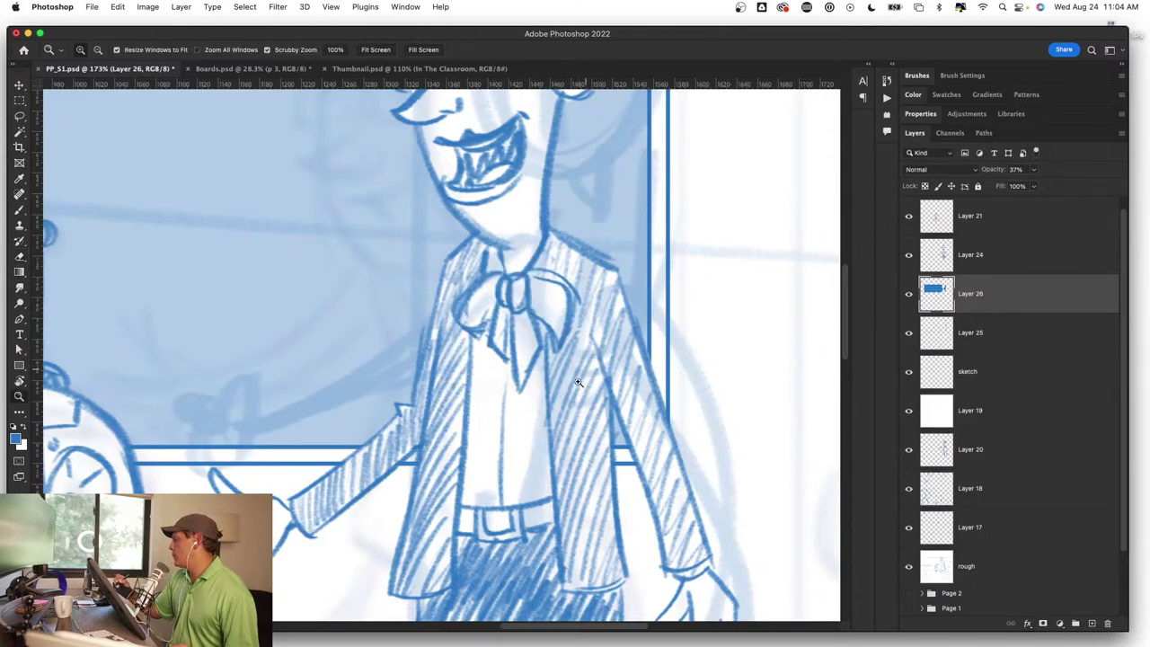
drag(579, 382, 507, 415)
drag(566, 318, 611, 318)
key(e)
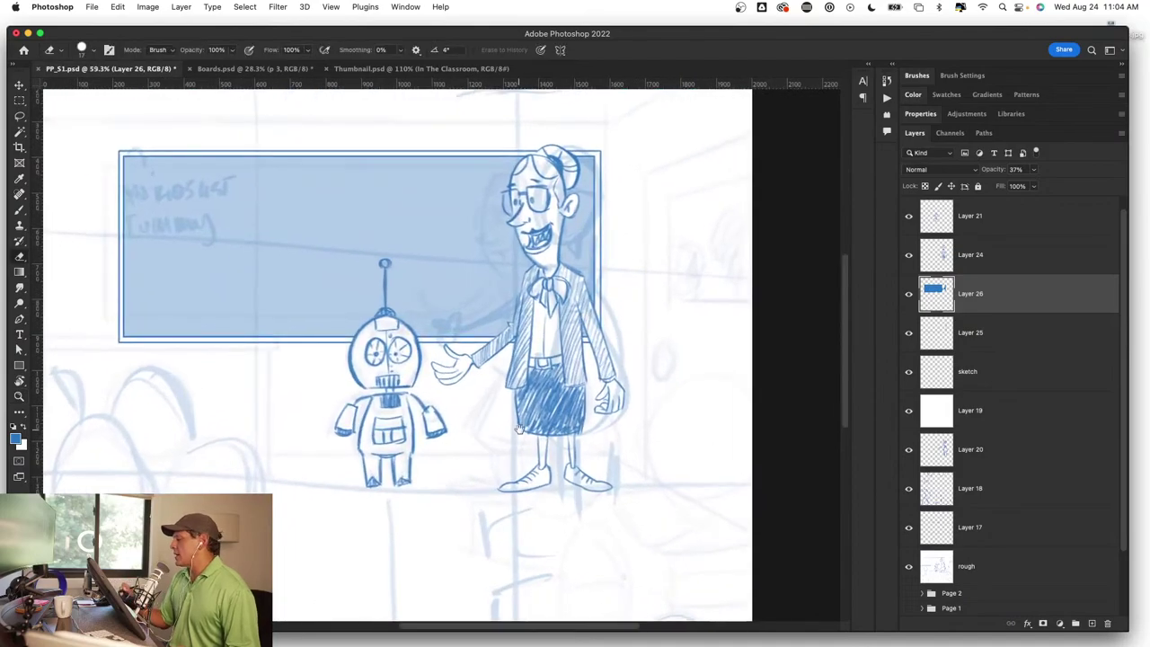
scroll(565, 405, up, 2)
key(z)
scroll(546, 462, down, 3)
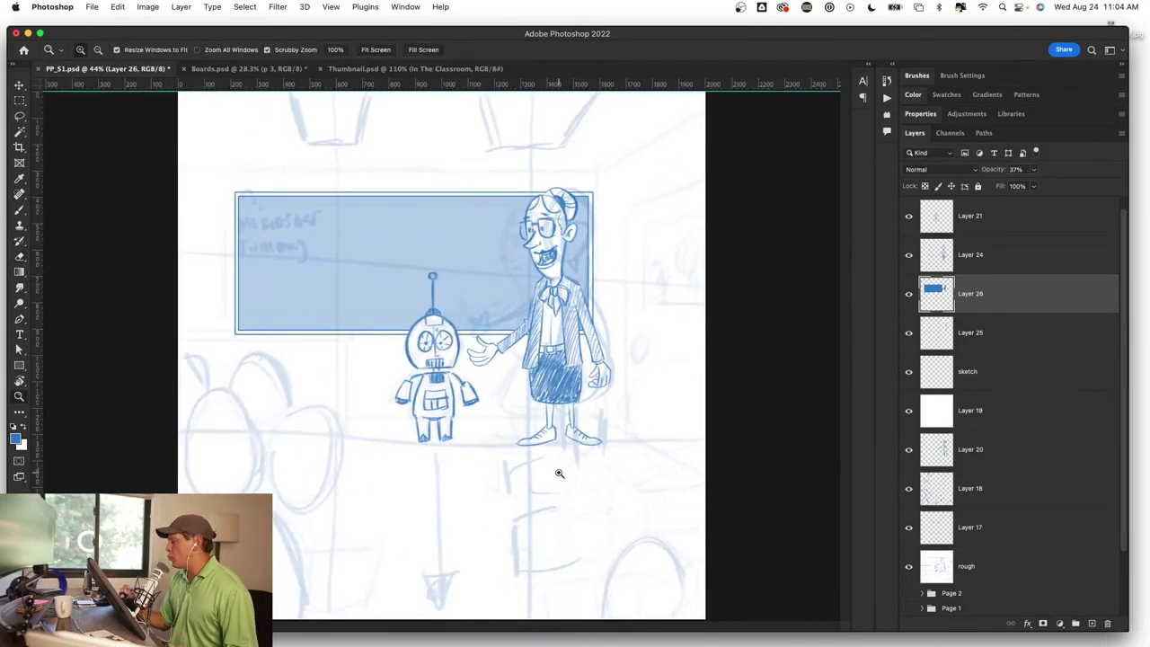
key(e)
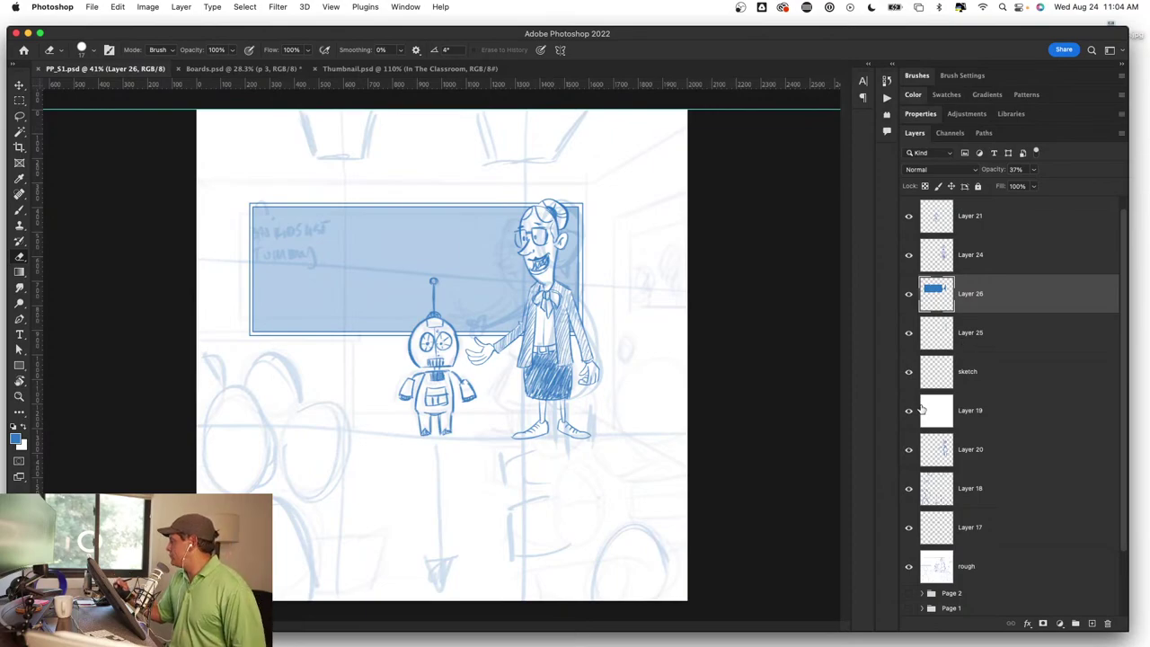
click(1019, 401)
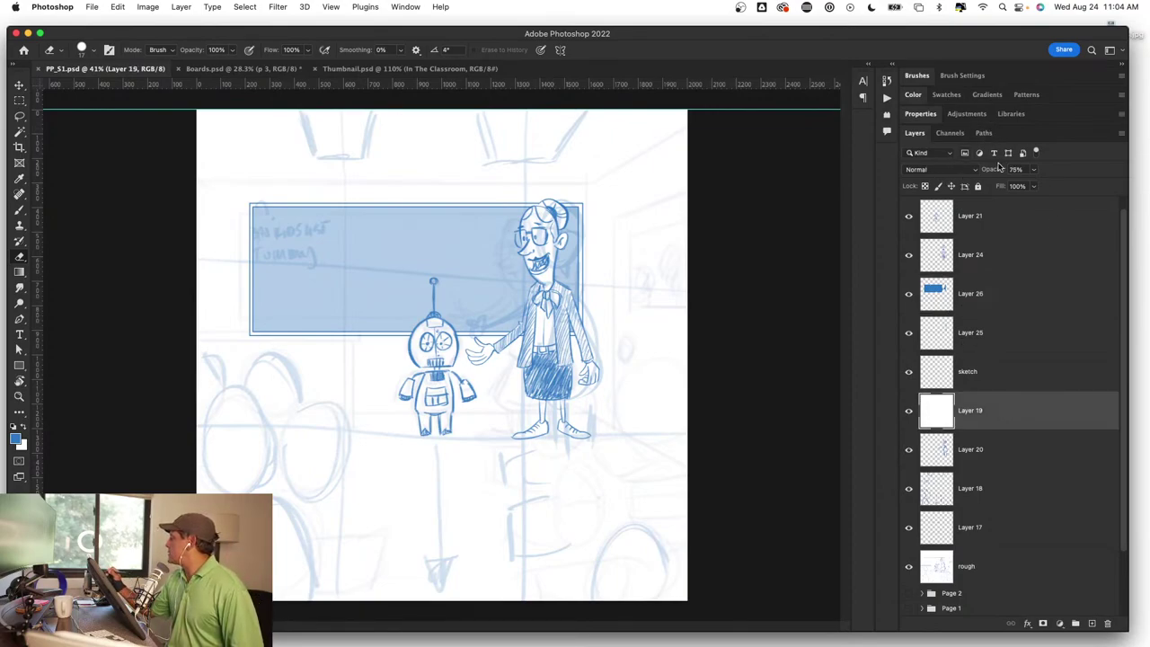
drag(990, 173, 1089, 172)
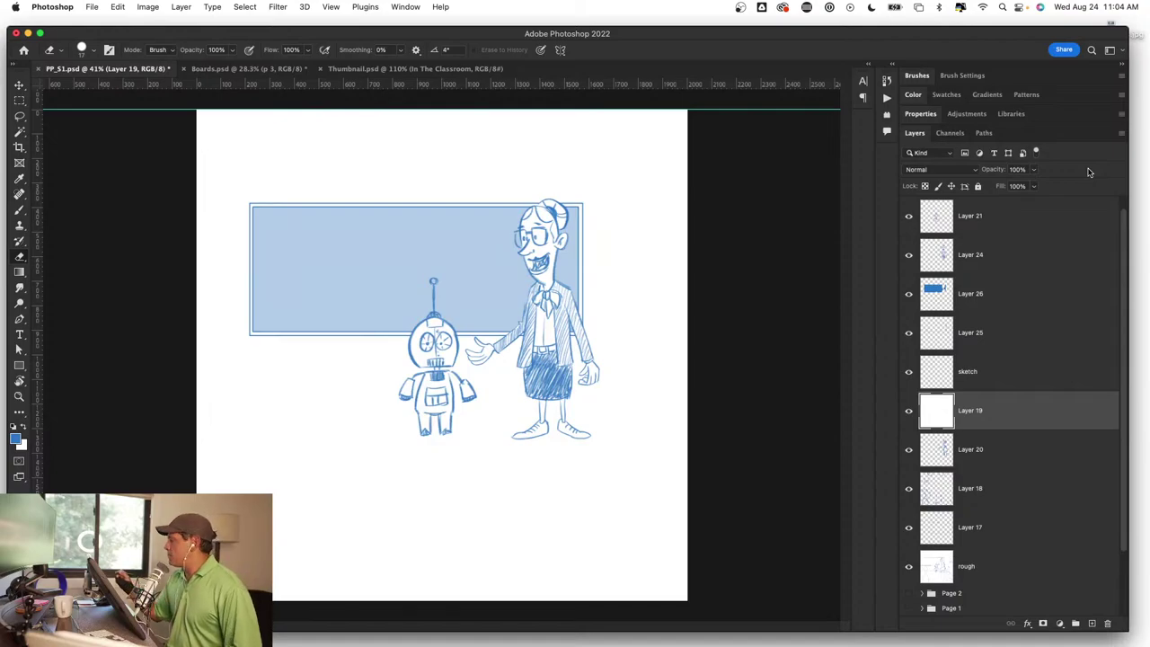
key(ctrl+z)
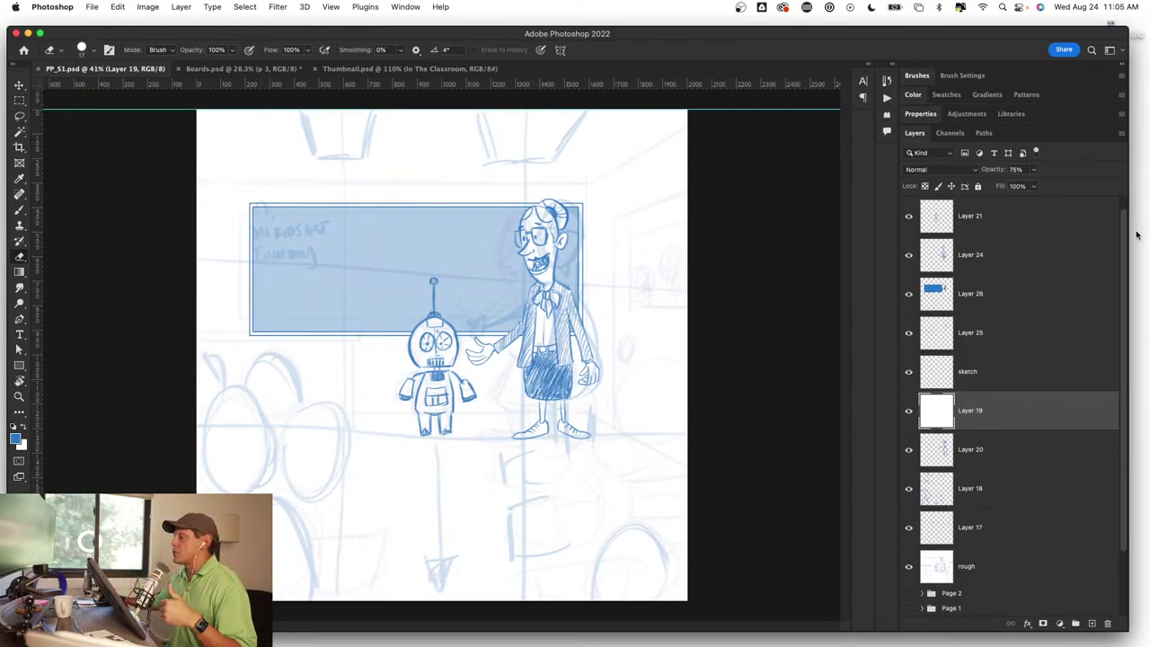
click(219, 70)
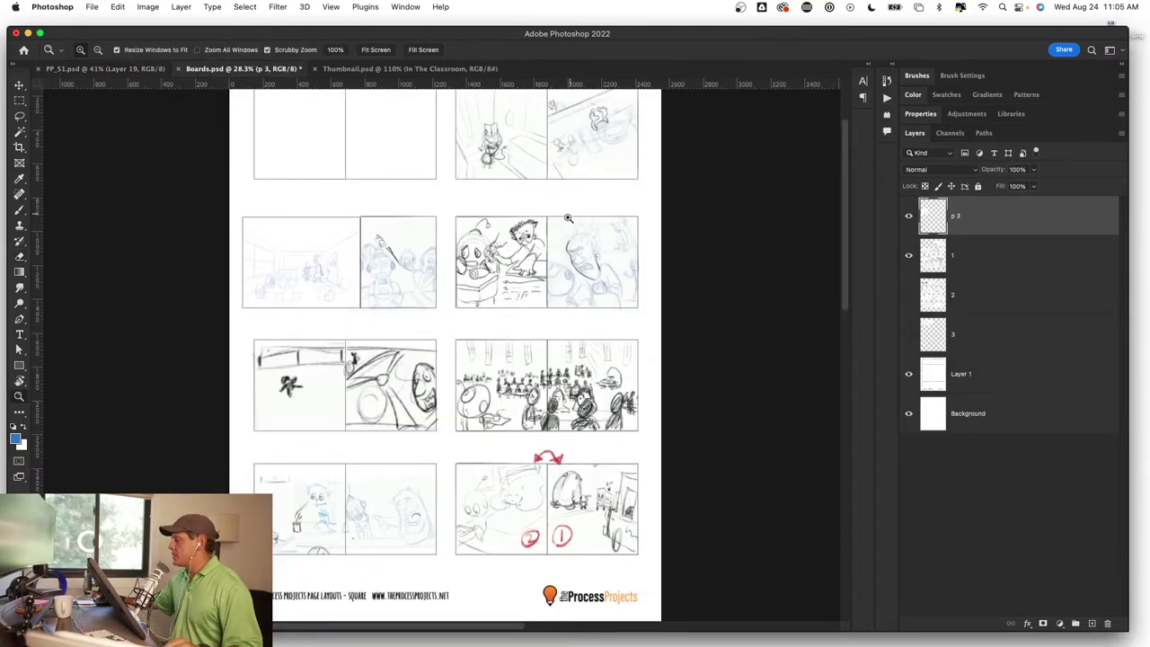
scroll(561, 221, up, 2)
scroll(566, 270, up, 2)
scroll(581, 323, up, 1)
drag(581, 323, 610, 327)
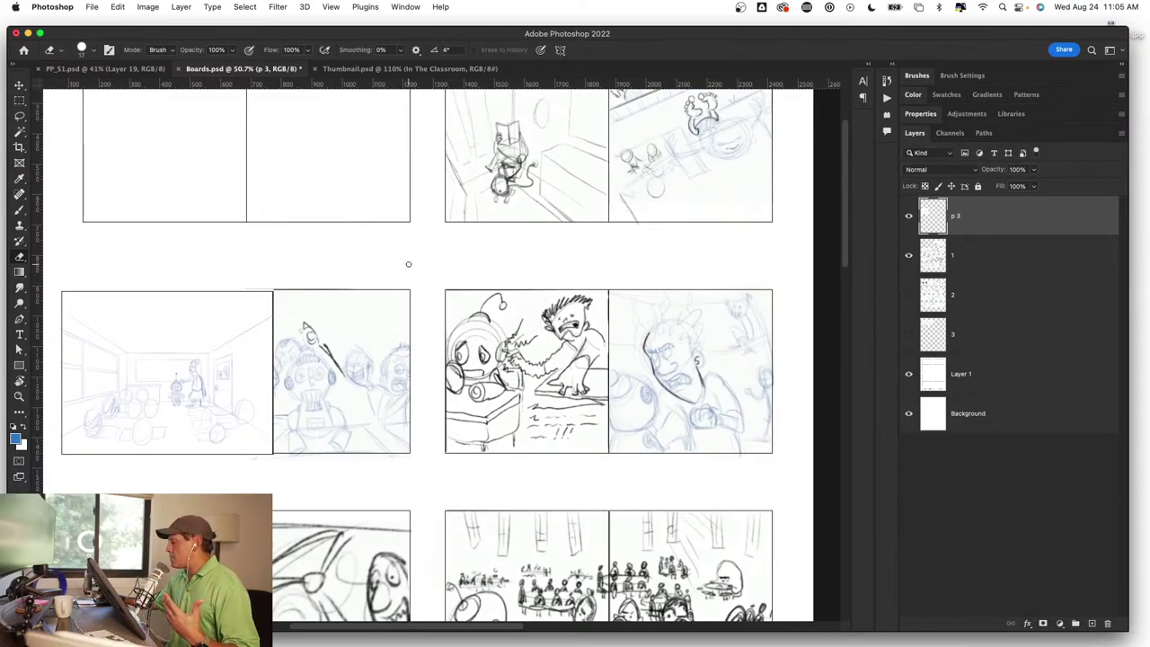
key(z)
drag(403, 264, 382, 272)
key(e)
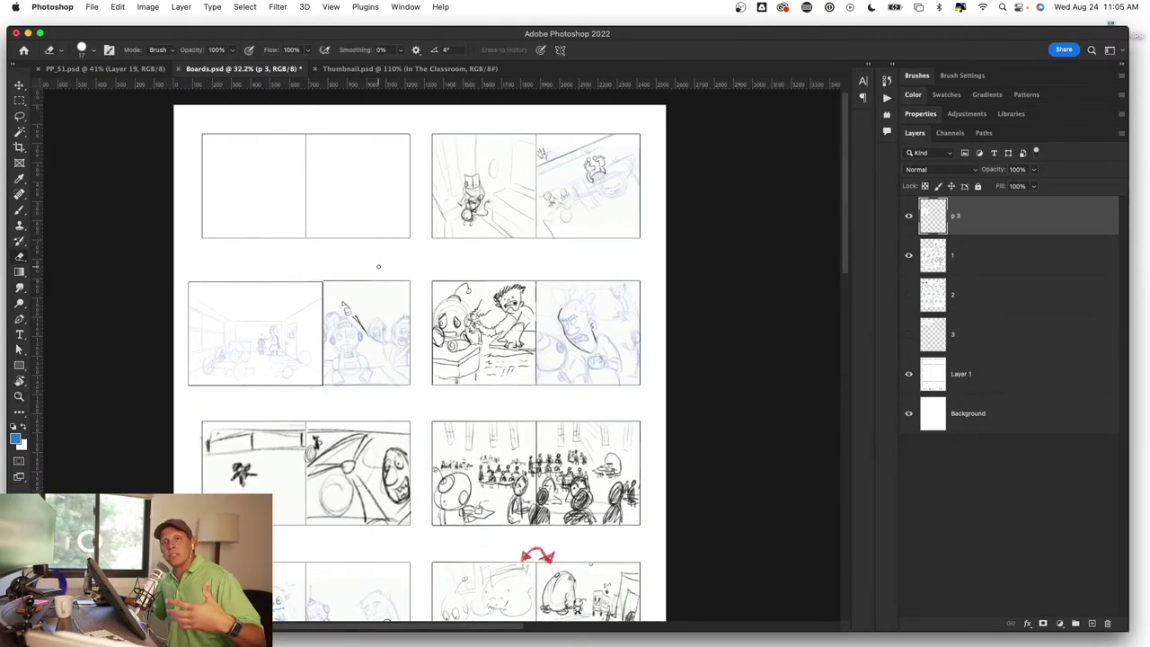
click(114, 70)
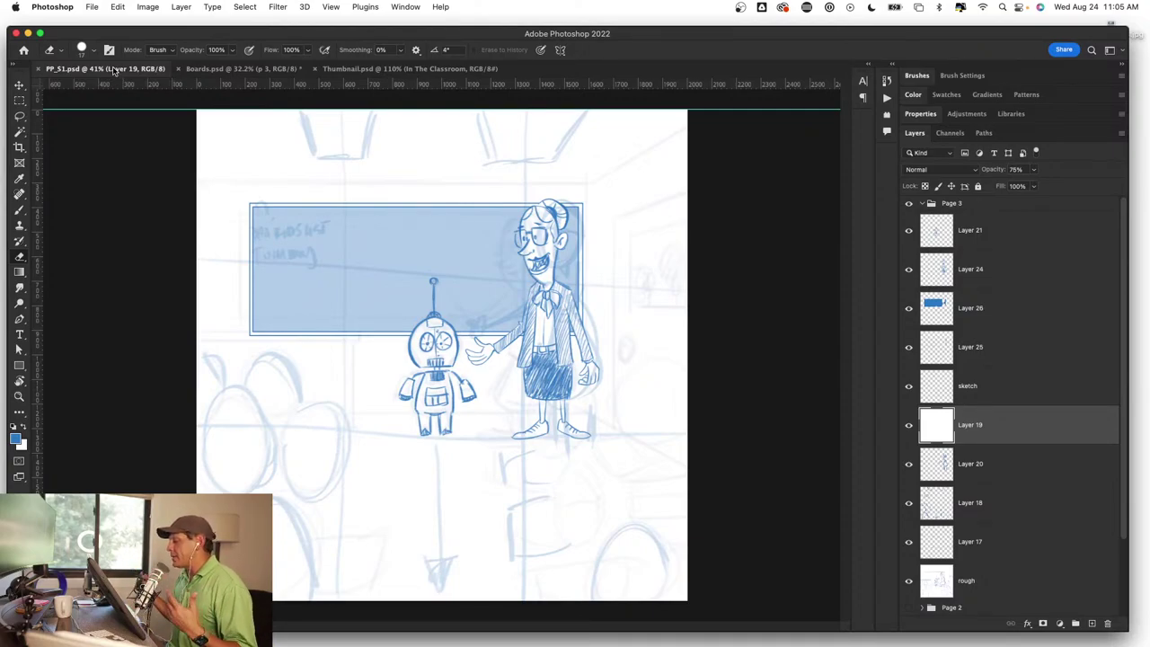
scroll(577, 102, up, 5)
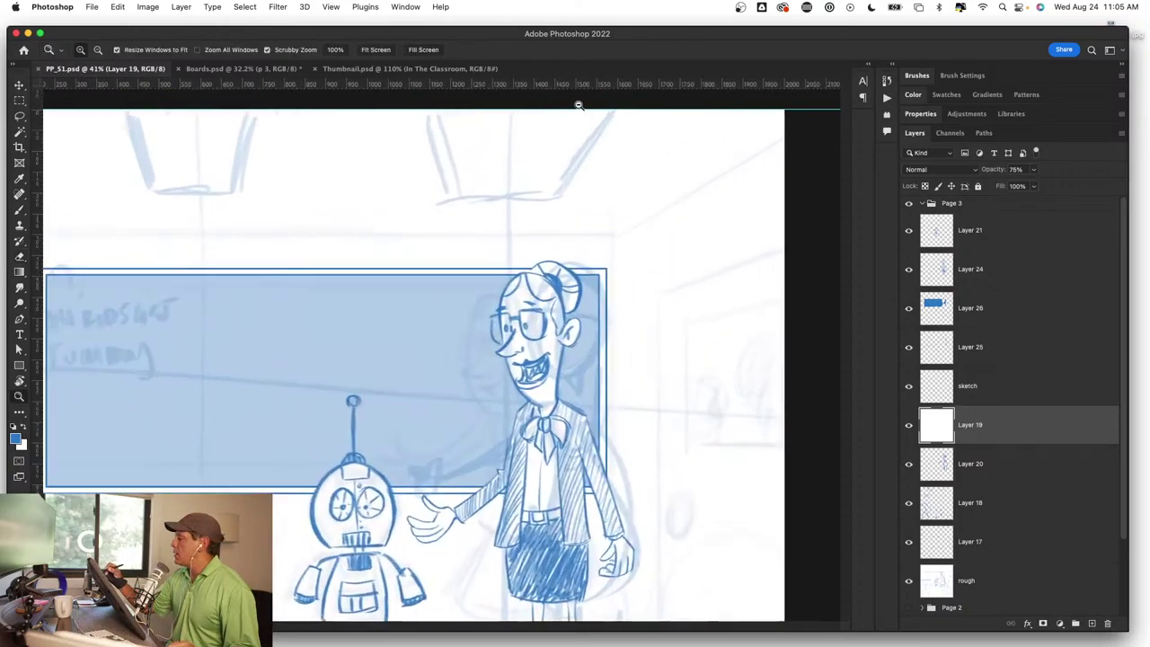
drag(623, 153, 560, 423)
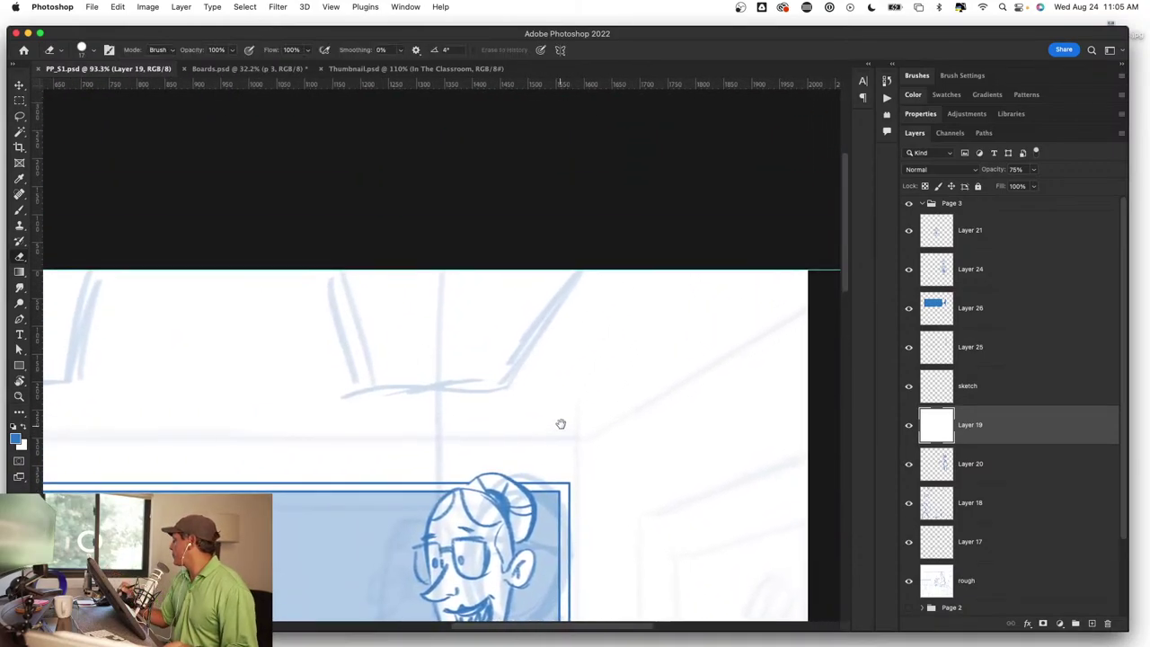
click(1008, 313)
key(z)
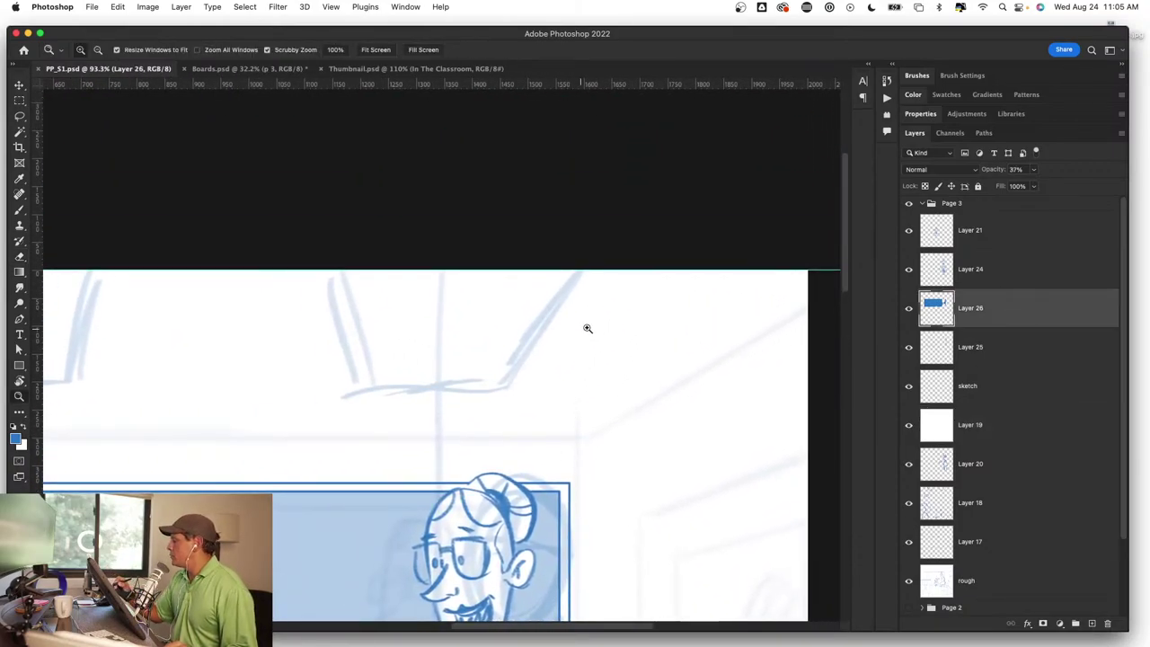
drag(588, 328, 605, 313)
key(e)
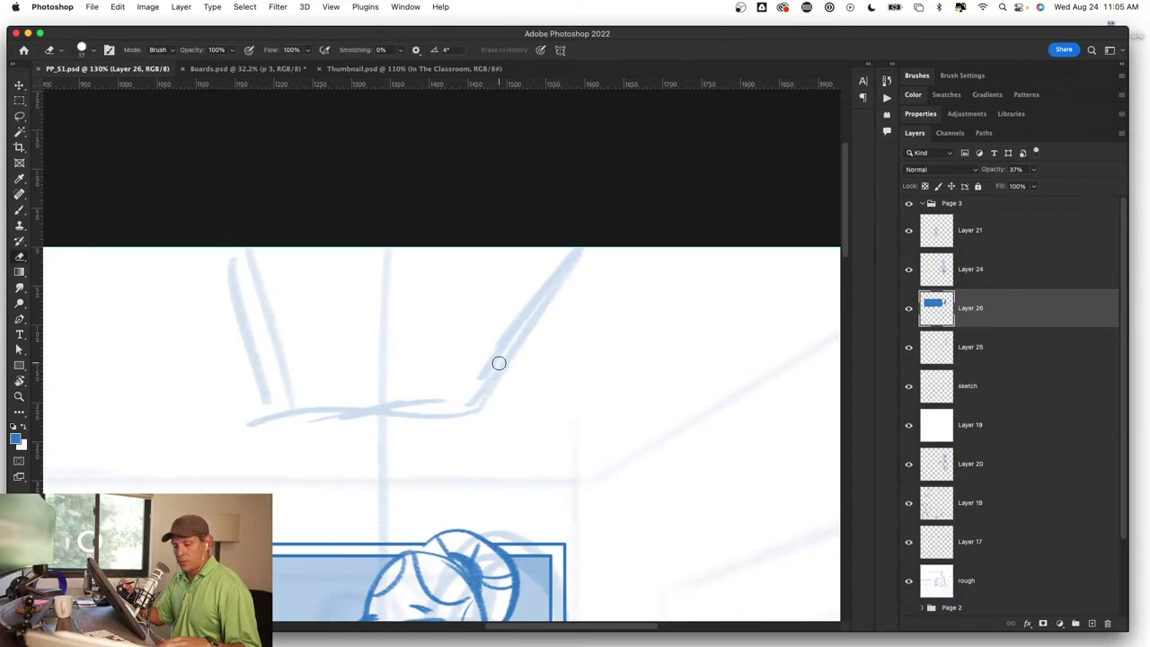
key(b)
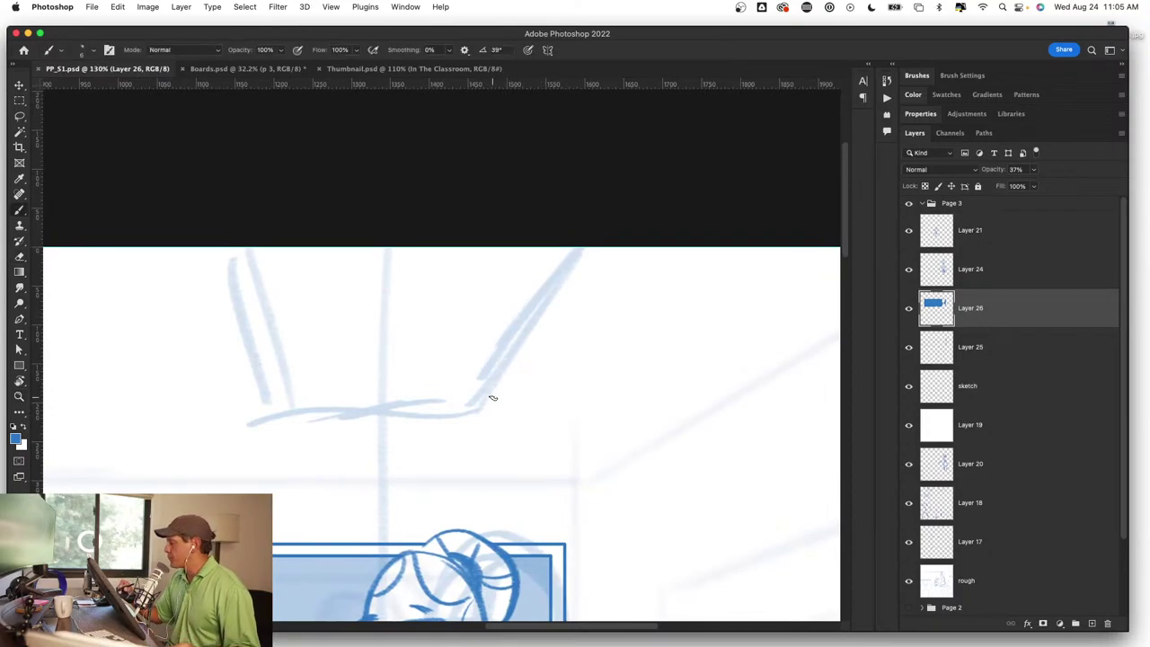
drag(479, 407, 484, 399)
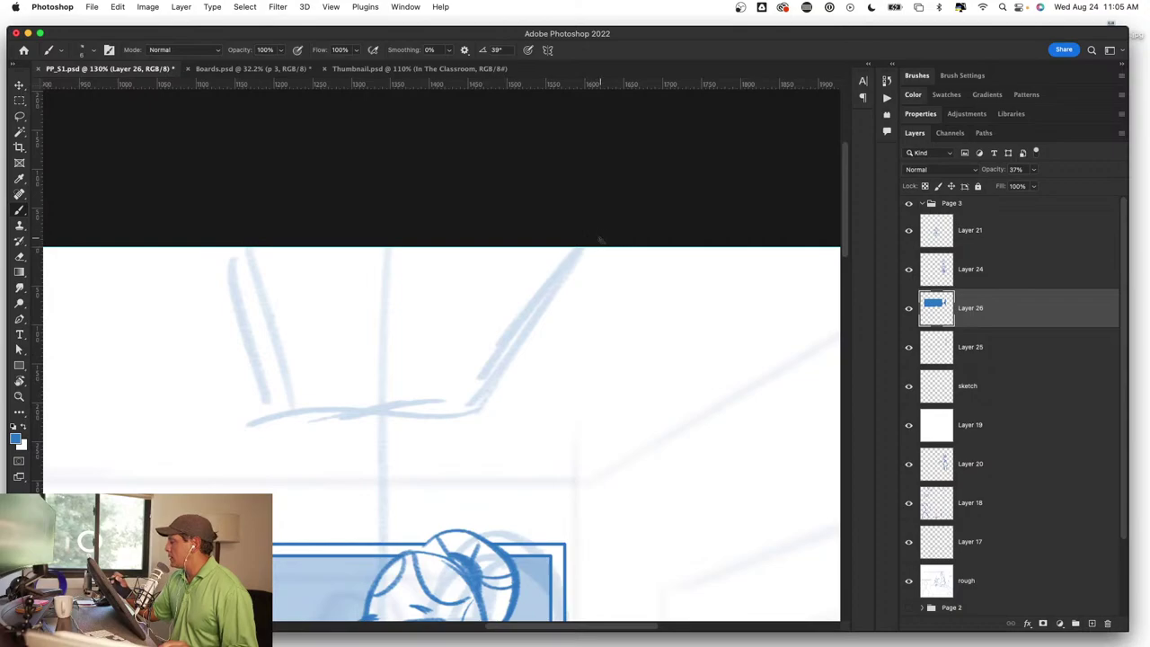
drag(601, 284, 602, 338)
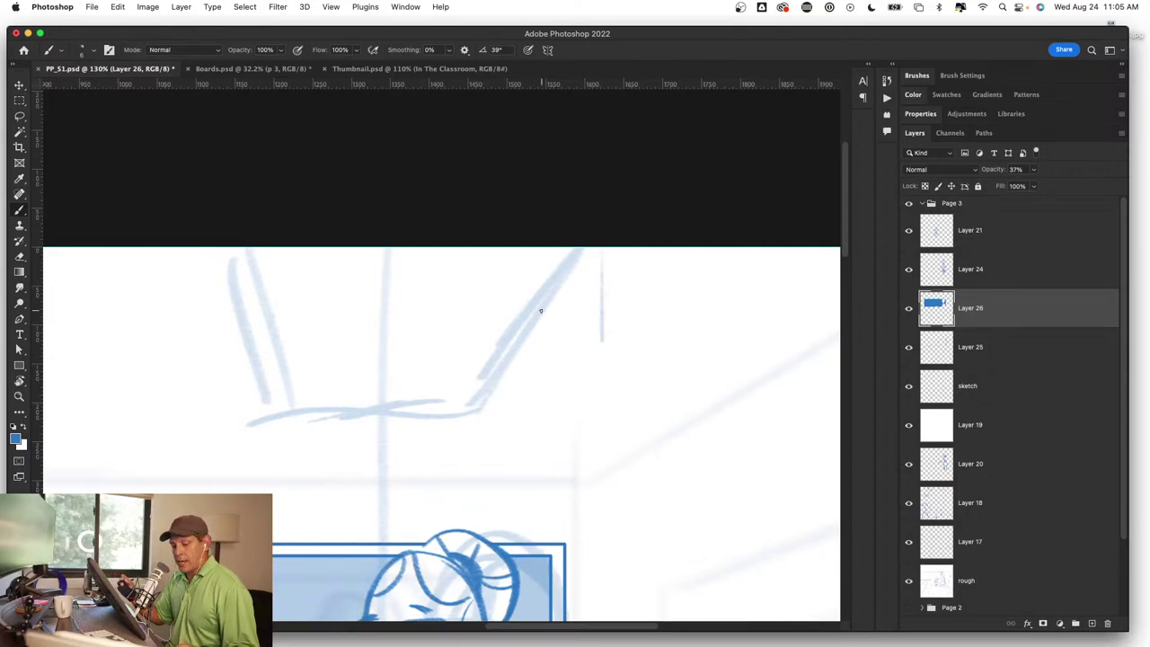
key(super+z)
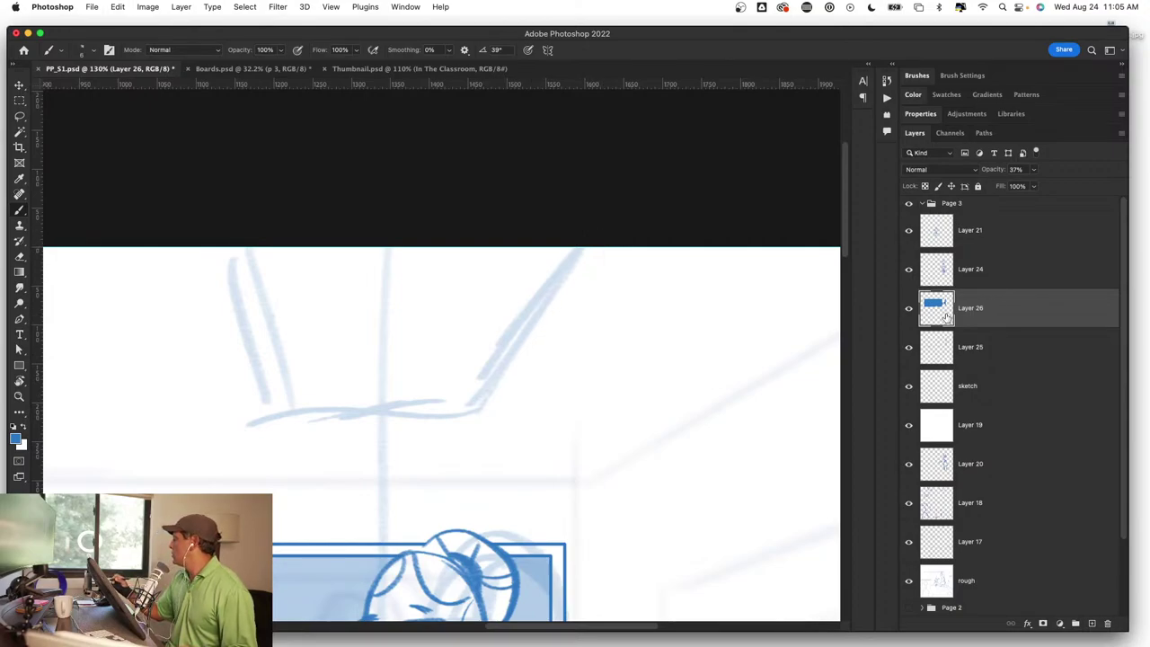
click(908, 346)
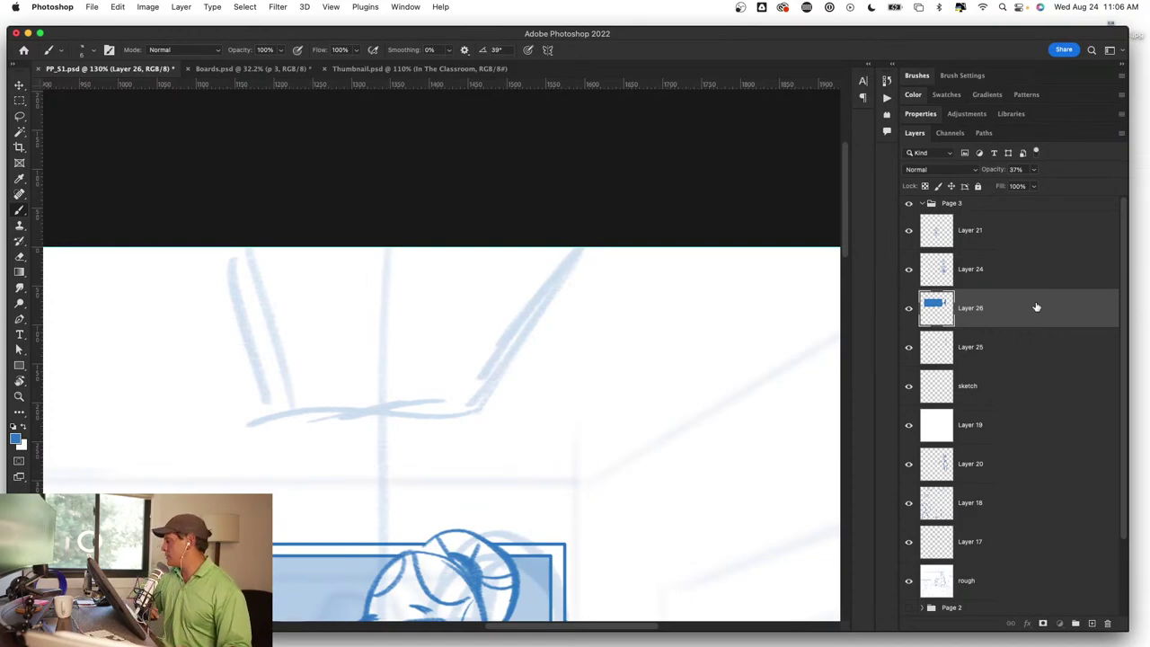
Step: Rename Layer 25 to 'chalk board' and merge Layer 26 down into it
double_click(976, 349)
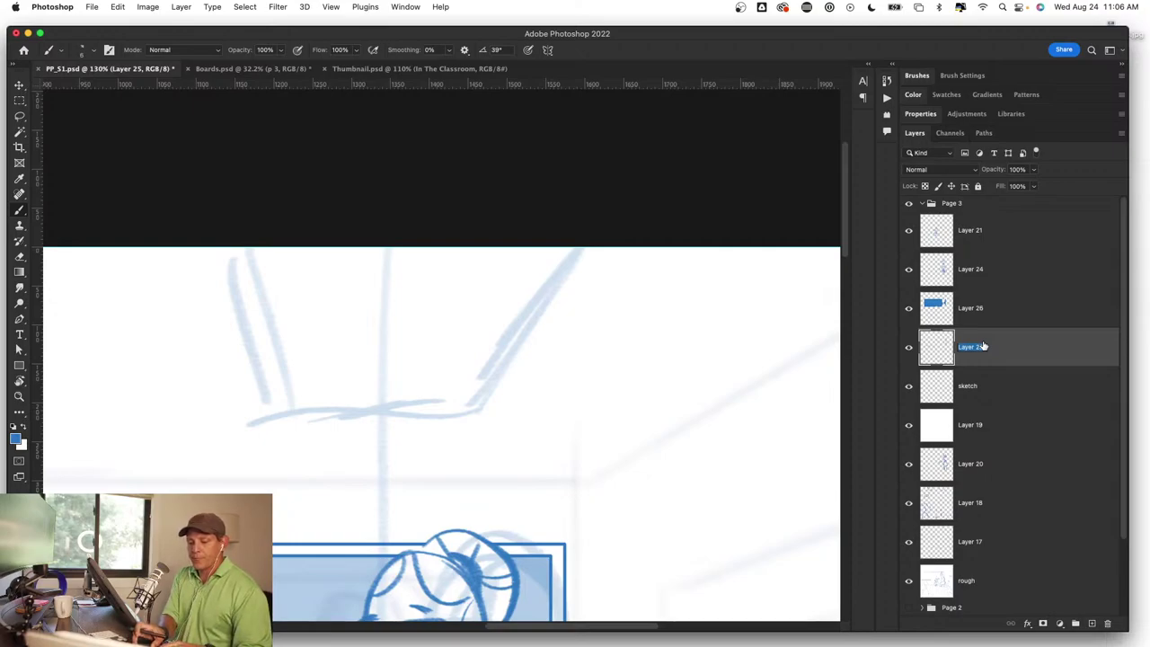
text(chalk boa)
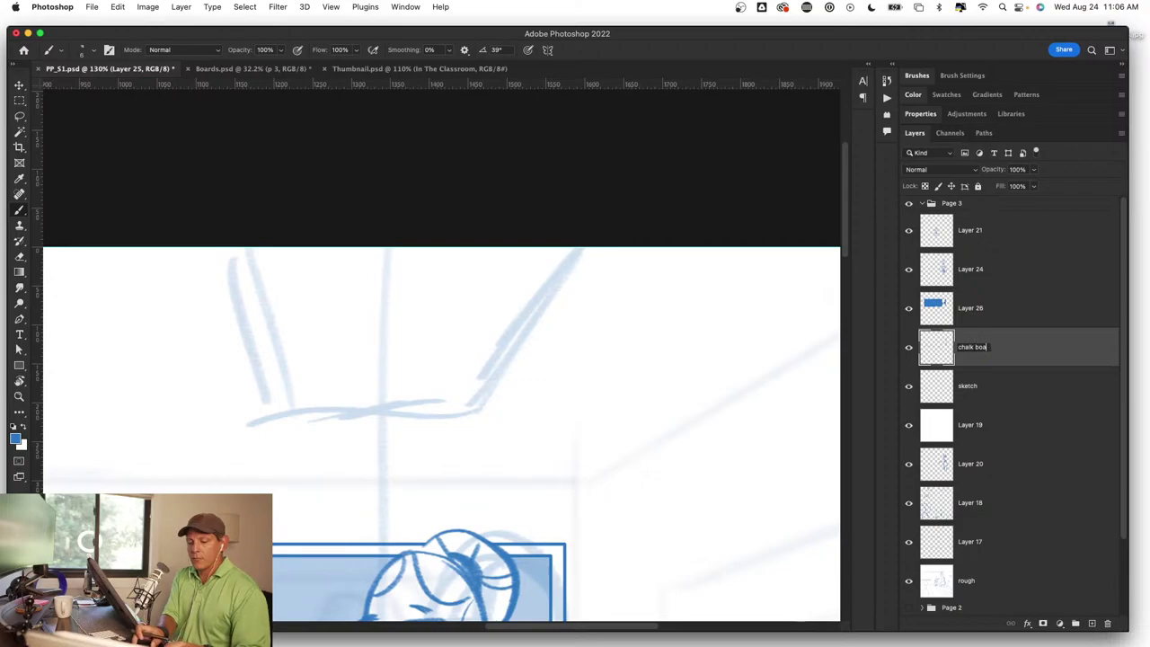
text(rd)
key(Return)
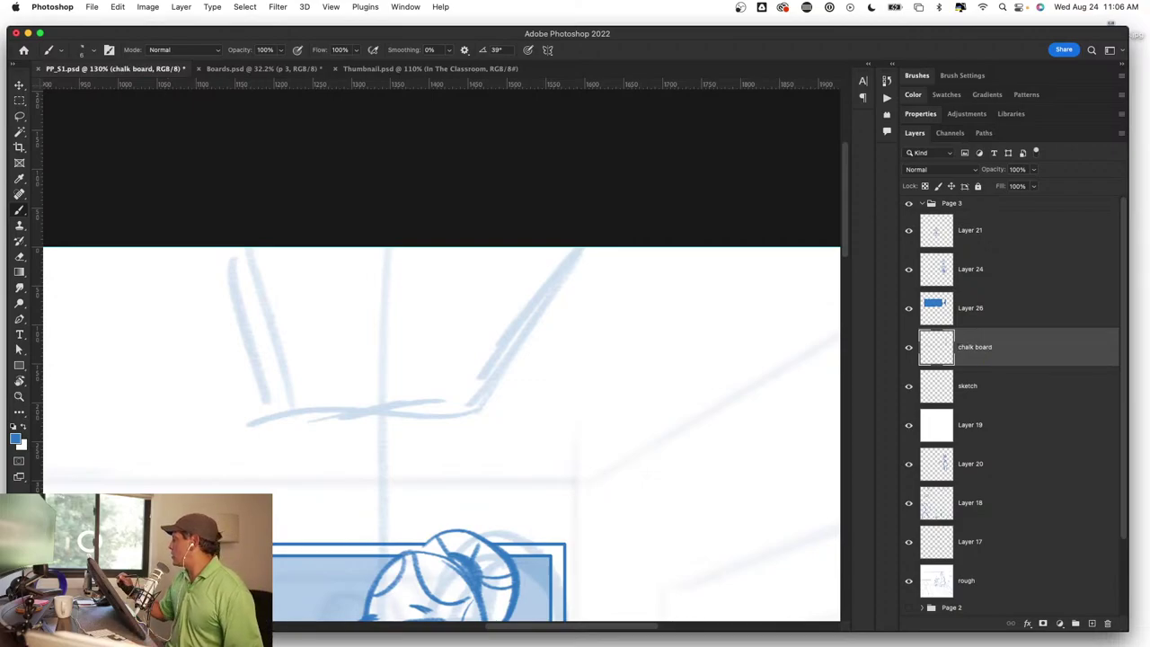
click(1016, 316)
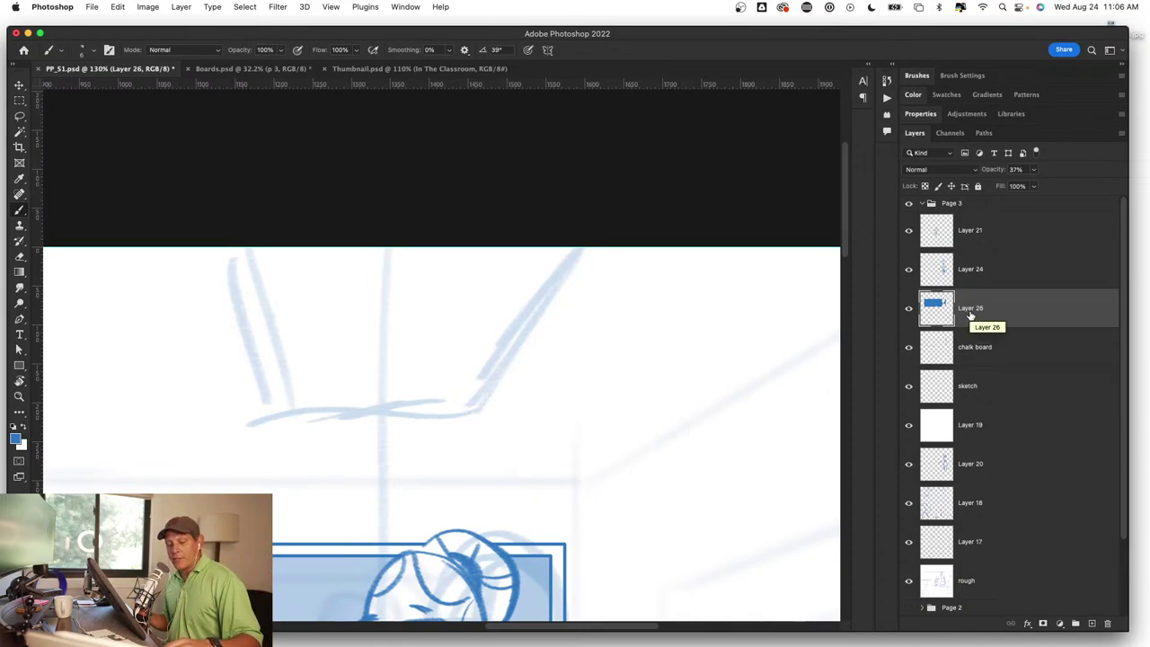
key(BackSpace)
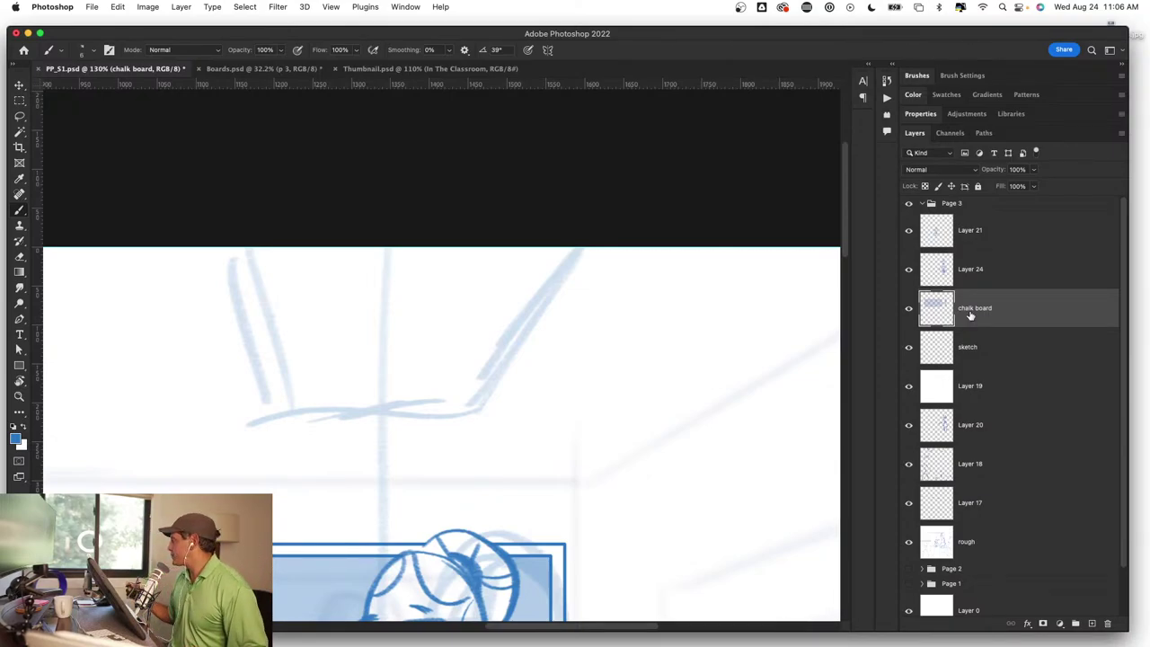
Step: Check Layers 21–17 and the rough layer, then reselect chalk board and zoom out
click(1007, 243)
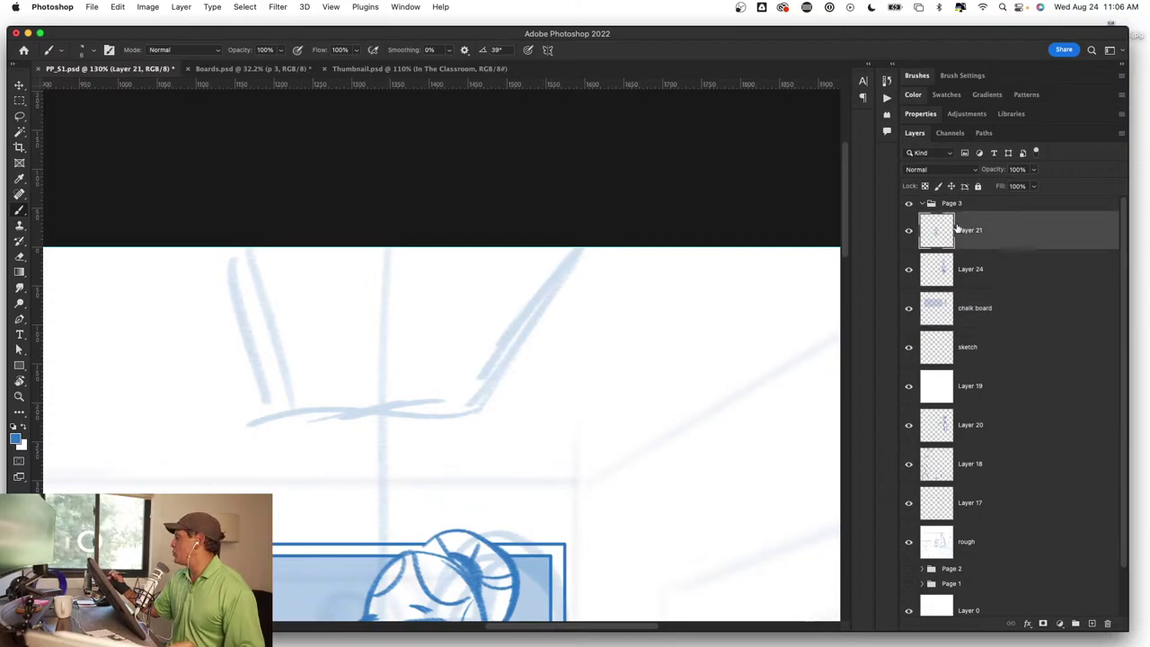
shift+click(999, 507)
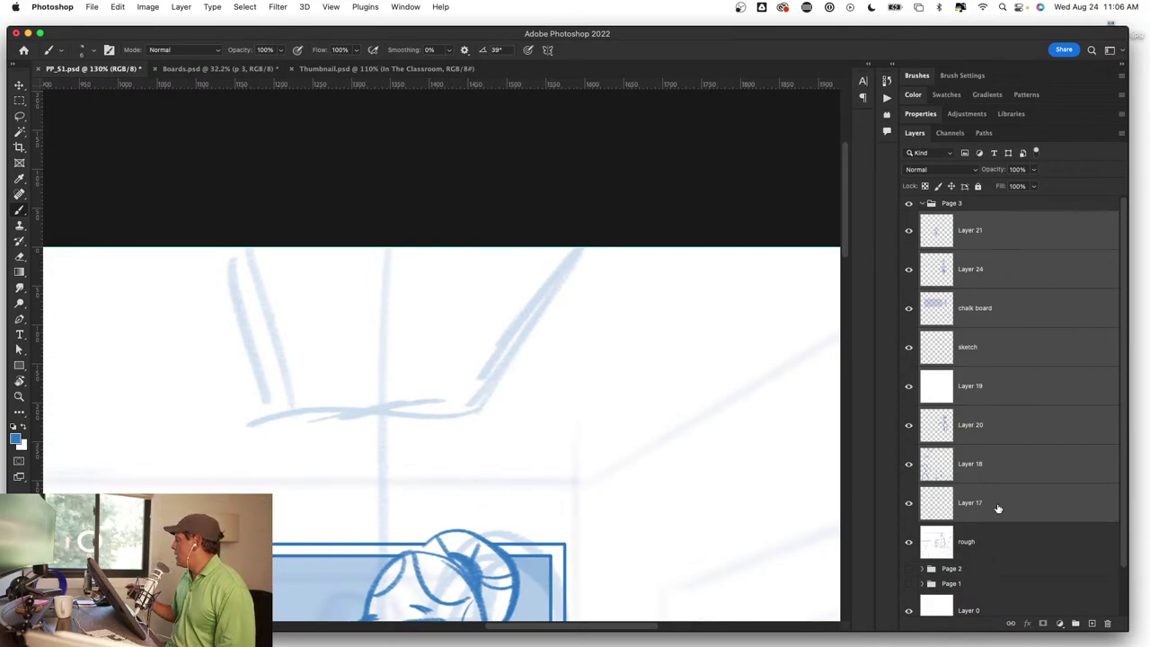
click(1013, 543)
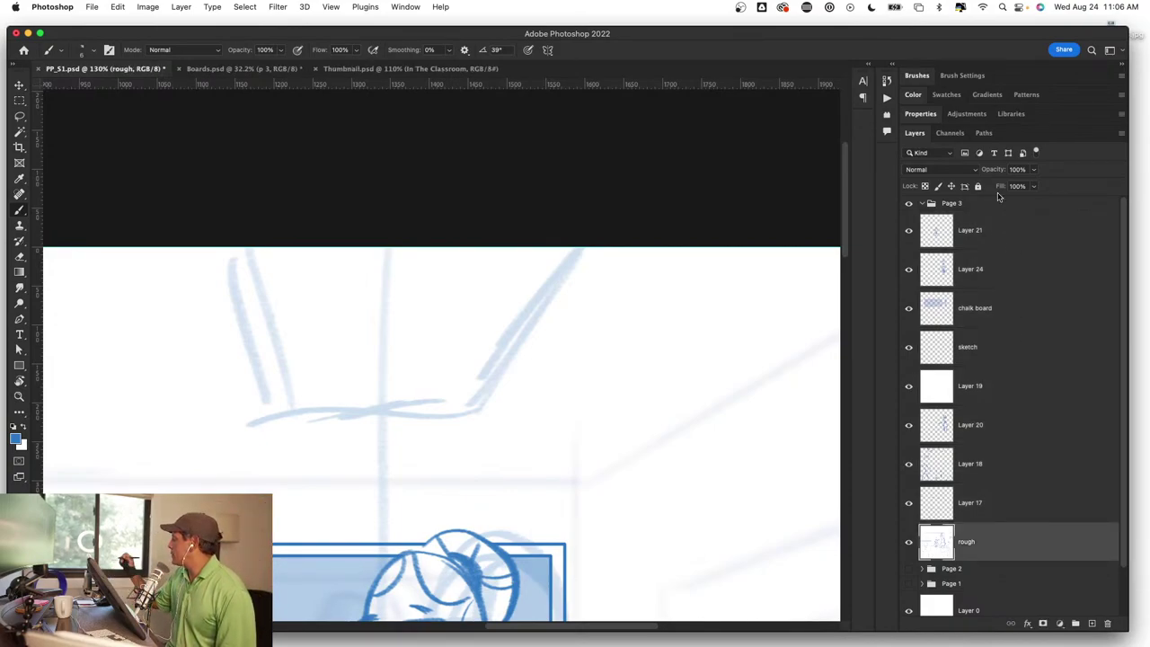
click(1026, 314)
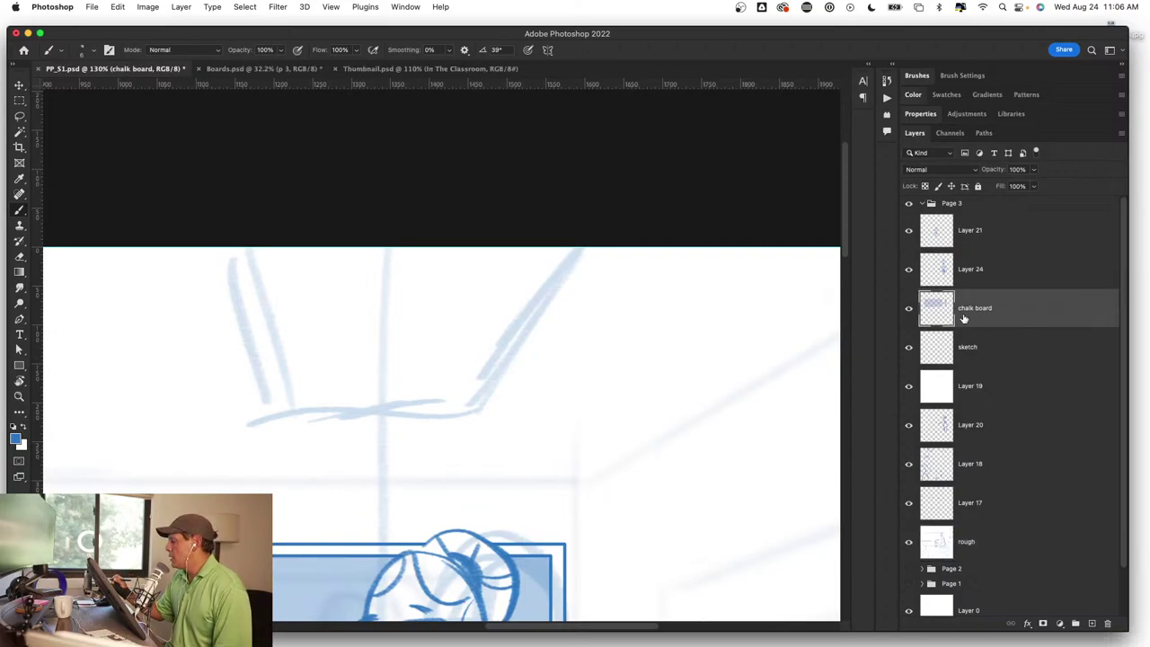
key(z)
scroll(512, 488, down, 5)
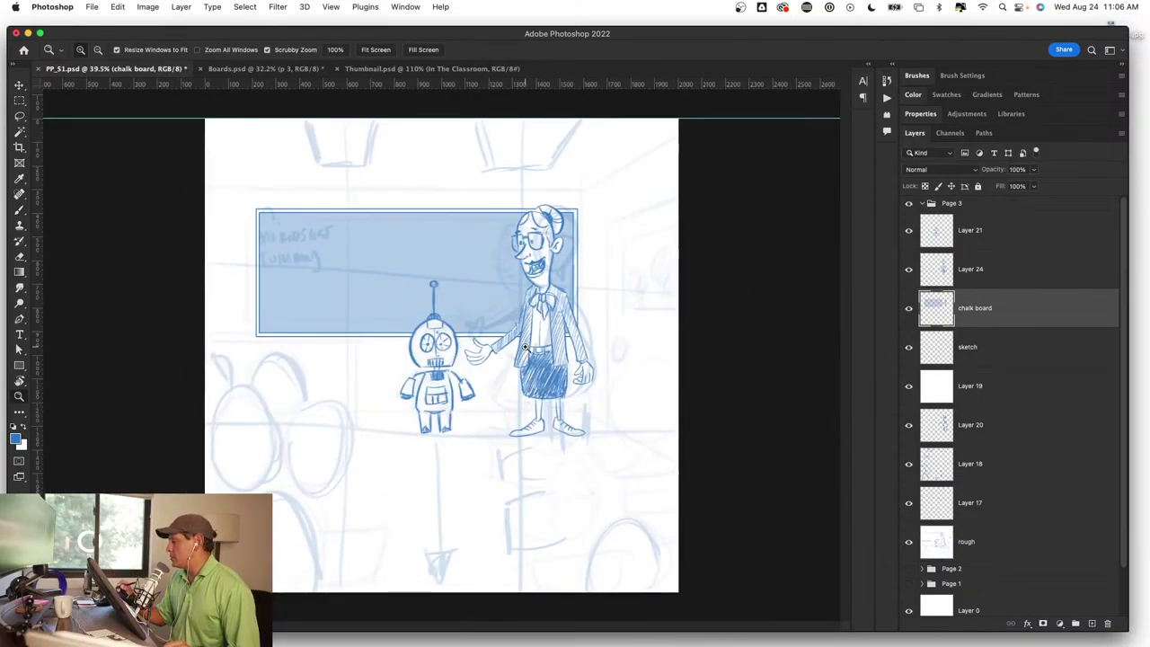
scroll(525, 346, up, 2)
key(b)
scroll(629, 359, up, 3)
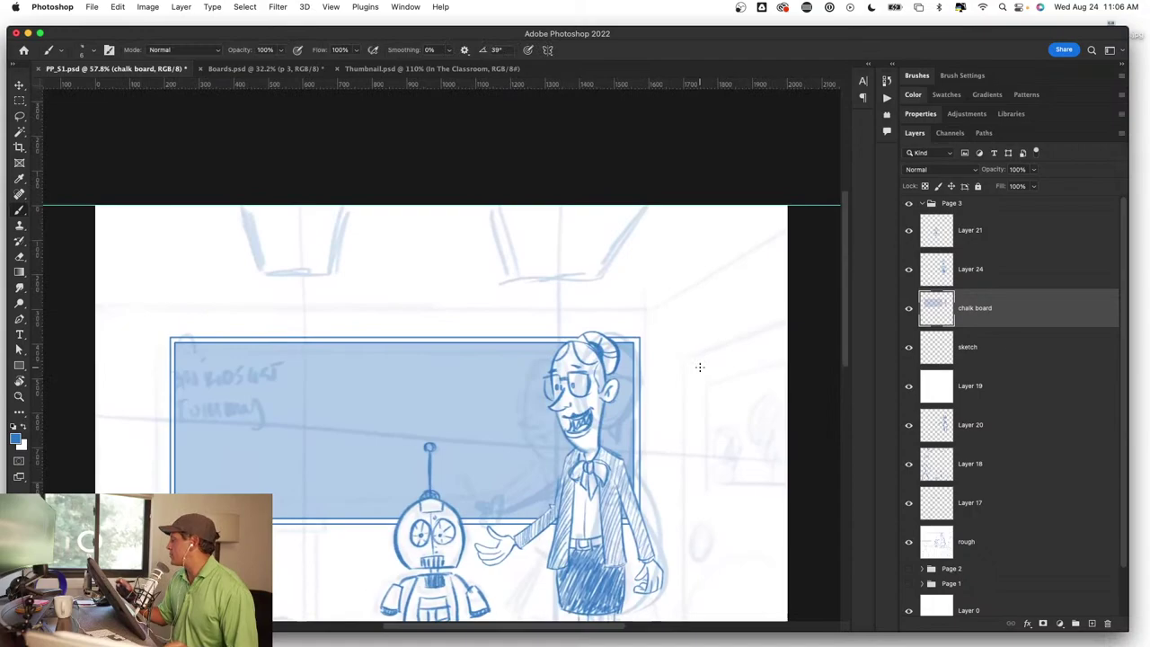
Step: Rename the chalk board layer to 'classroom'
double_click(980, 308)
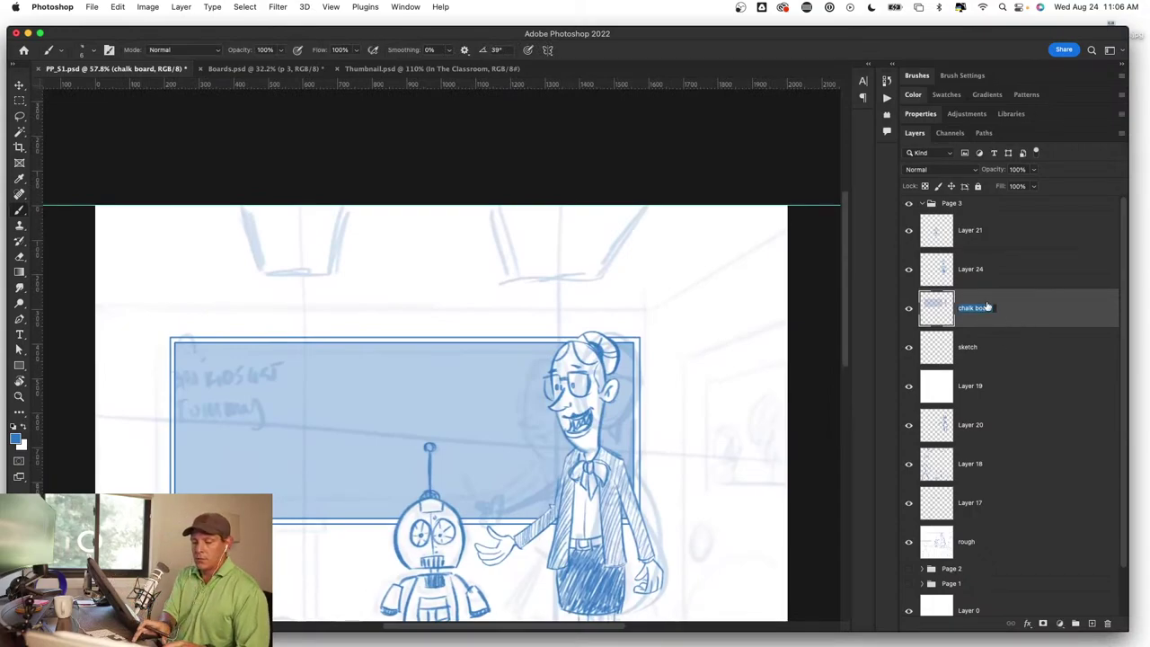
text(class)
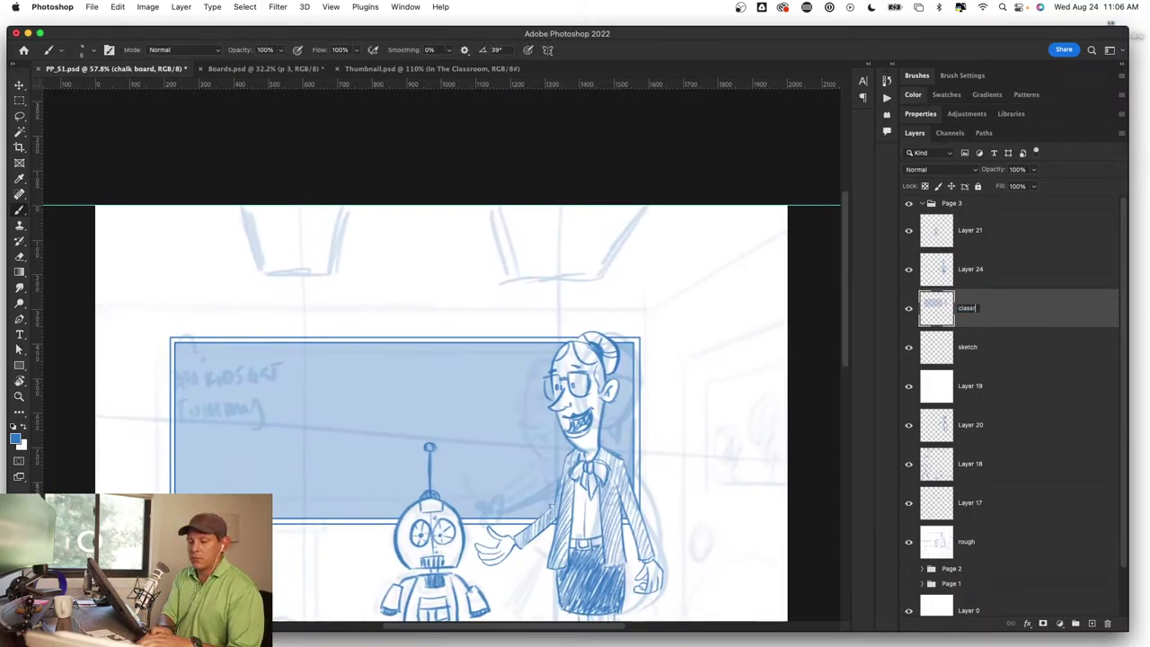
text(room)
key(Return)
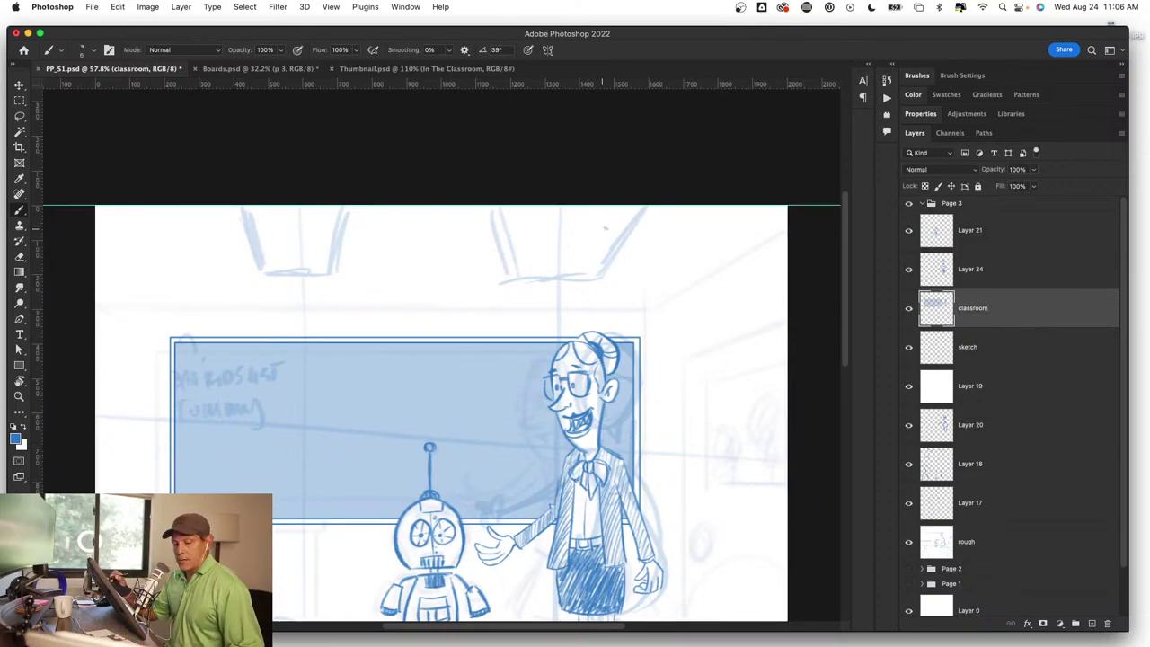
Step: Ink a darker blue line over the ceiling's right diagonal sketch stroke
scroll(605, 228, up, 5)
scroll(605, 228, up, 3)
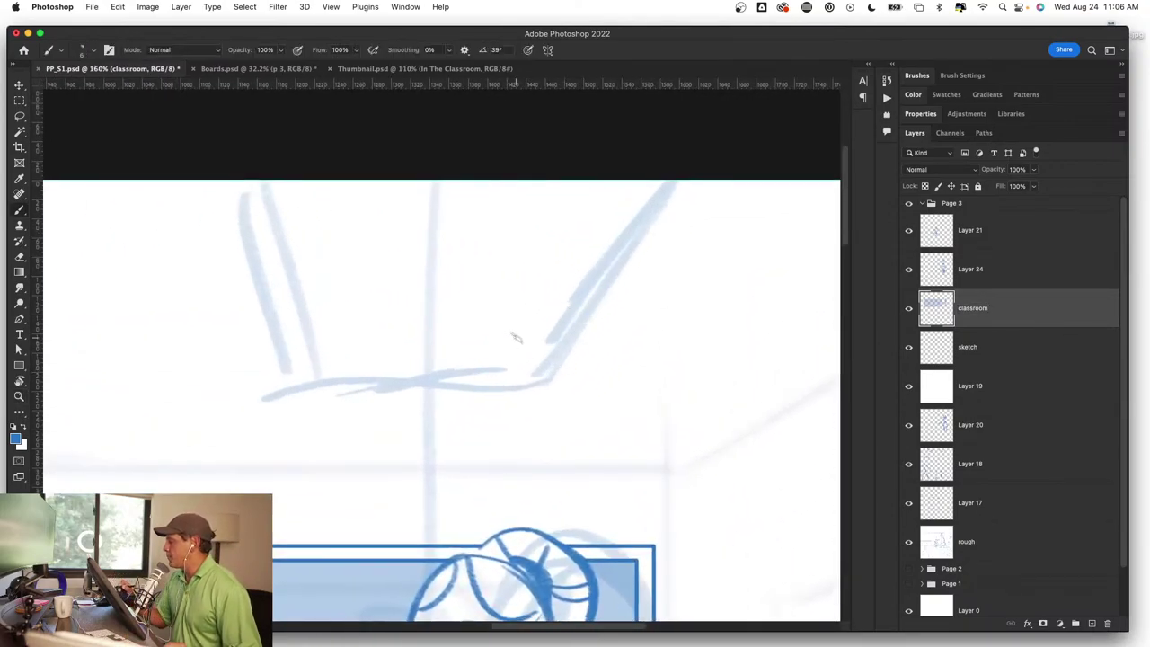
drag(548, 378, 669, 185)
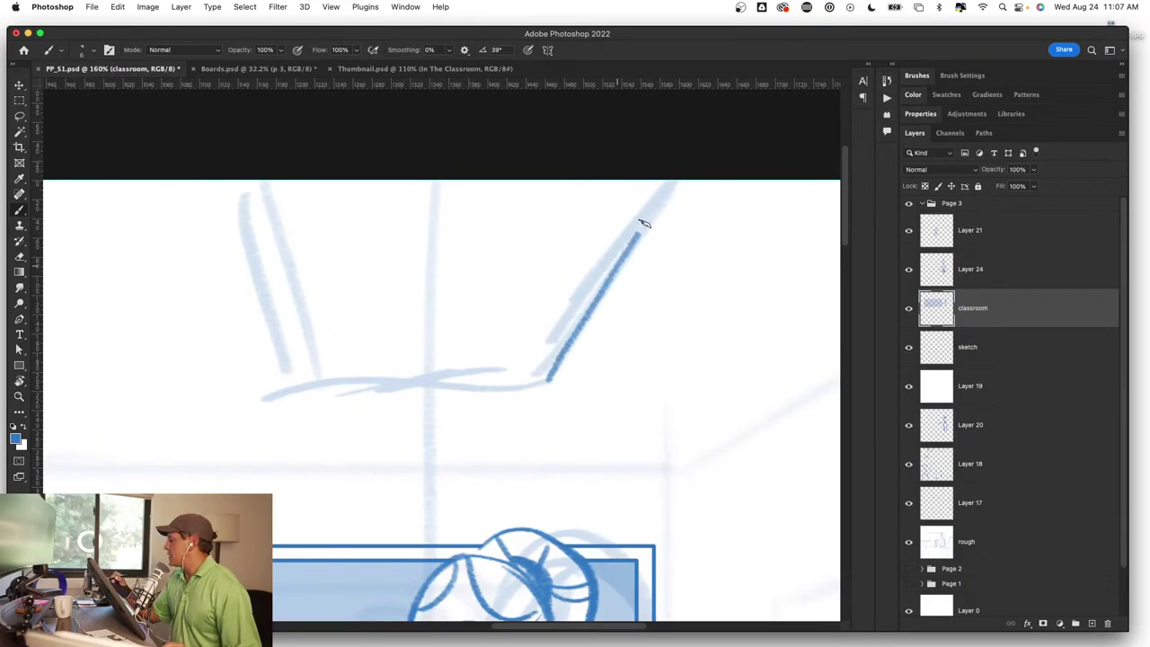
drag(544, 381, 687, 160)
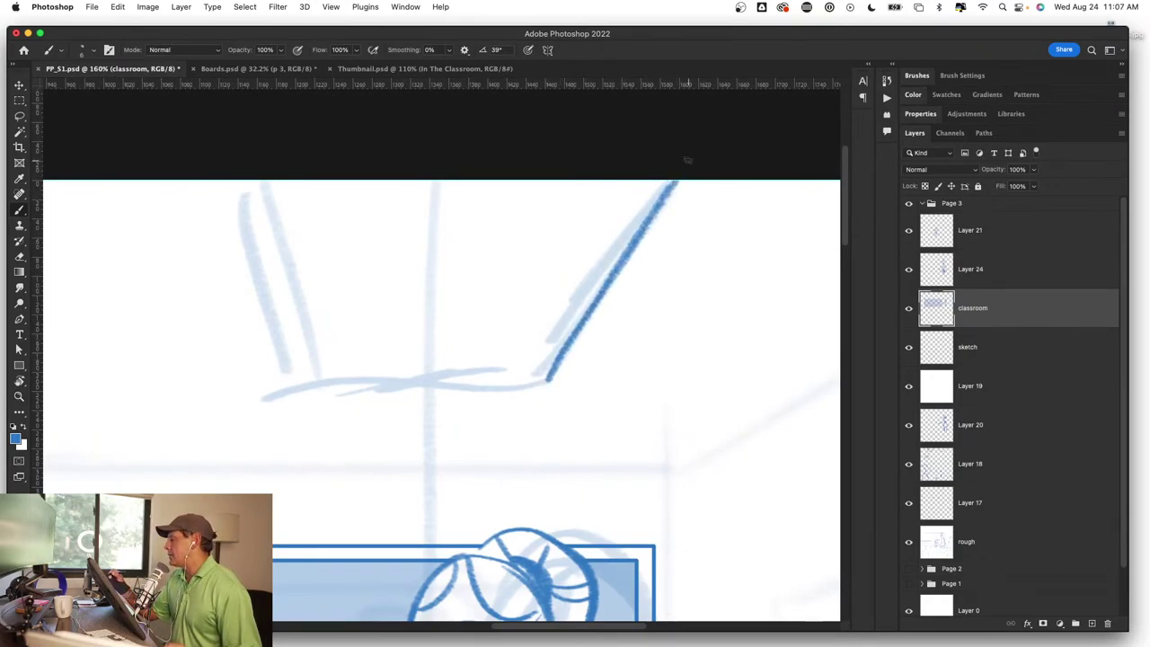
Step: Launch Autodesk SketchBook from Spotlight search
key(super+space)
text(s)
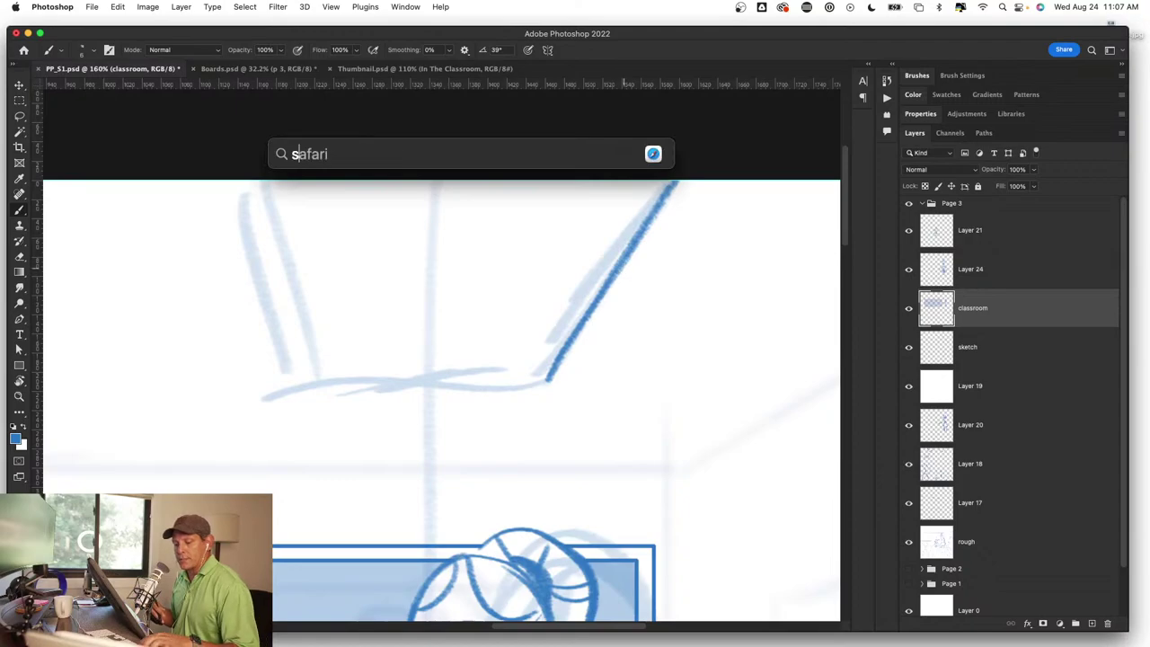
text(ke)
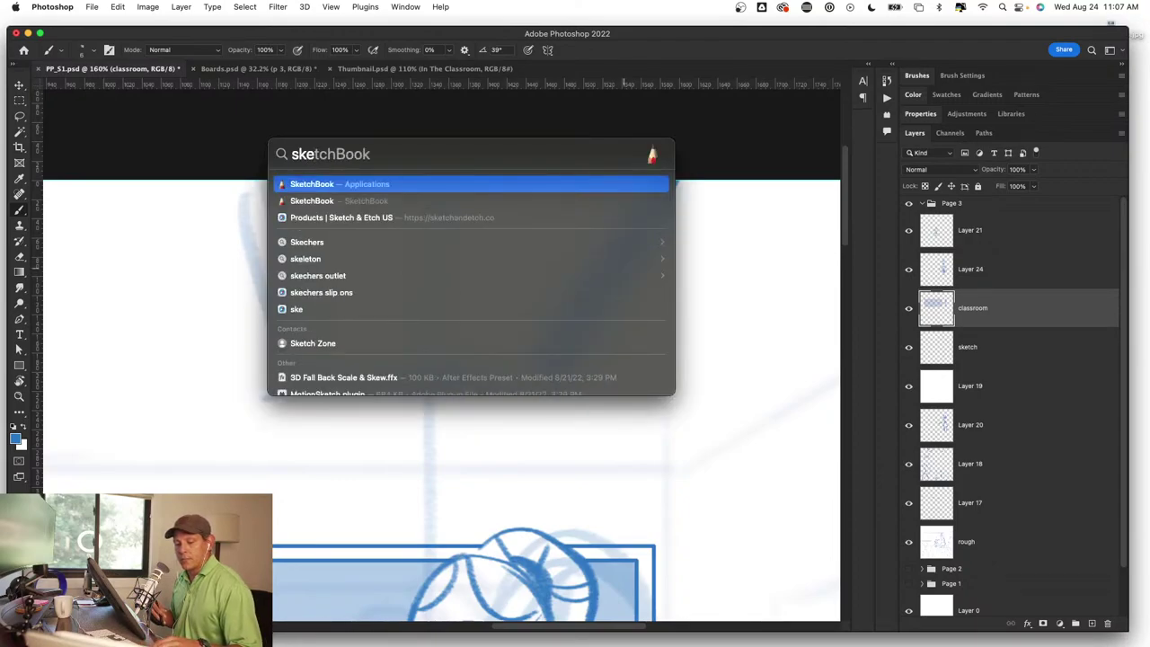
text(t)
key(Return)
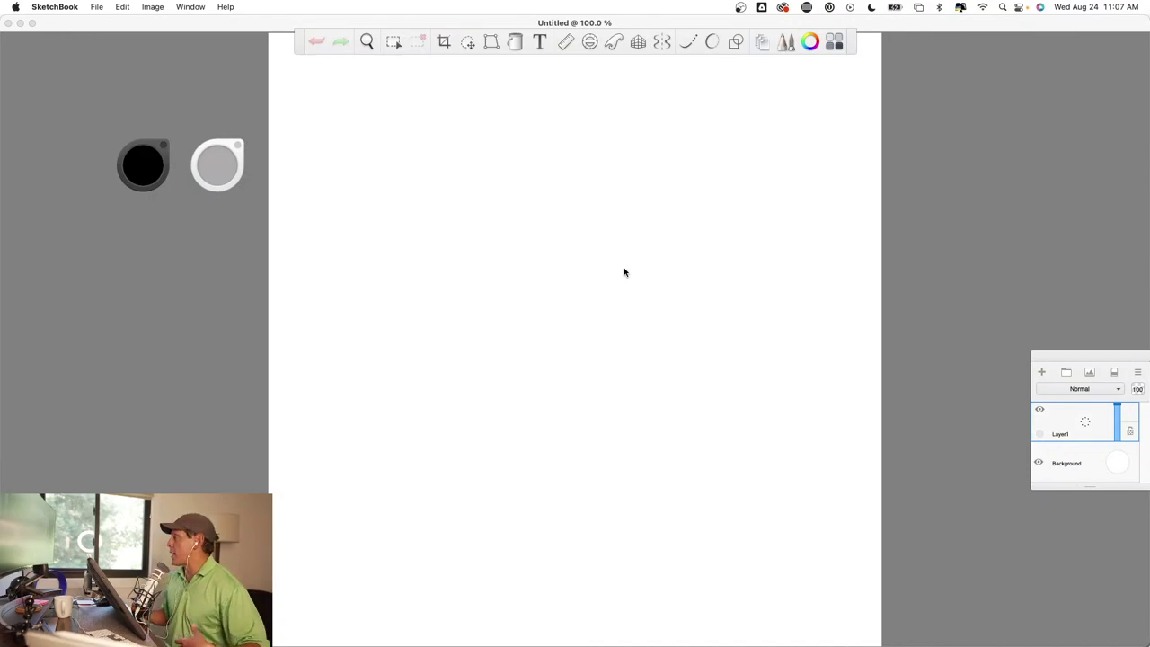
Step: Place and angle a ruler guide, then draw two straight parallel diagonal strokes along it
click(565, 42)
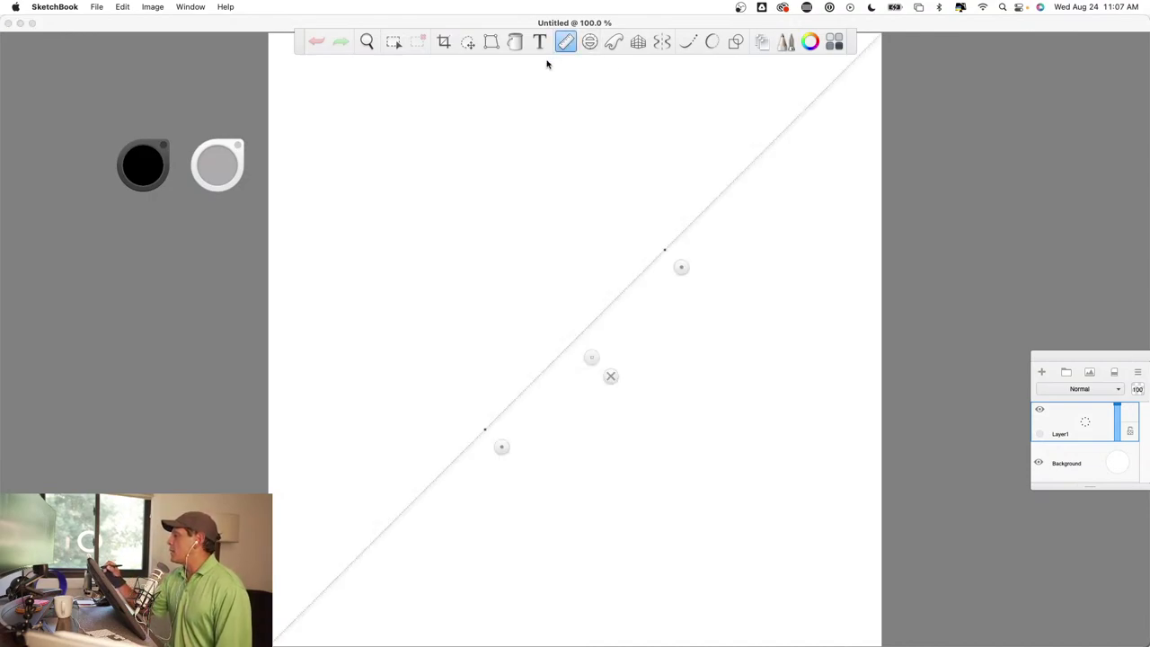
mouse_move(506, 449)
mouse_down()
mouse_move(412, 360)
mouse_move(438, 313)
mouse_up()
mouse_move(666, 274)
mouse_down()
mouse_move(790, 310)
mouse_move(768, 152)
mouse_up()
mouse_move(390, 312)
mouse_down()
mouse_move(400, 363)
mouse_move(691, 169)
mouse_up()
drag(586, 258, 577, 246)
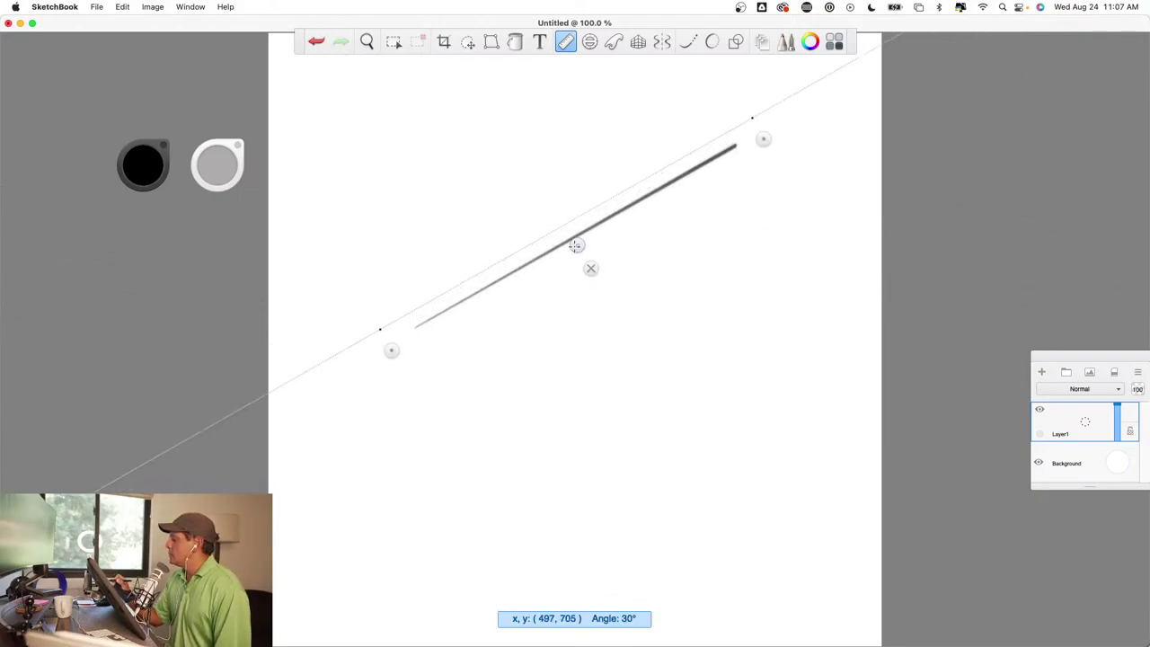
mouse_move(411, 313)
mouse_down()
mouse_move(701, 150)
mouse_move(760, 156)
mouse_move(752, 358)
mouse_up()
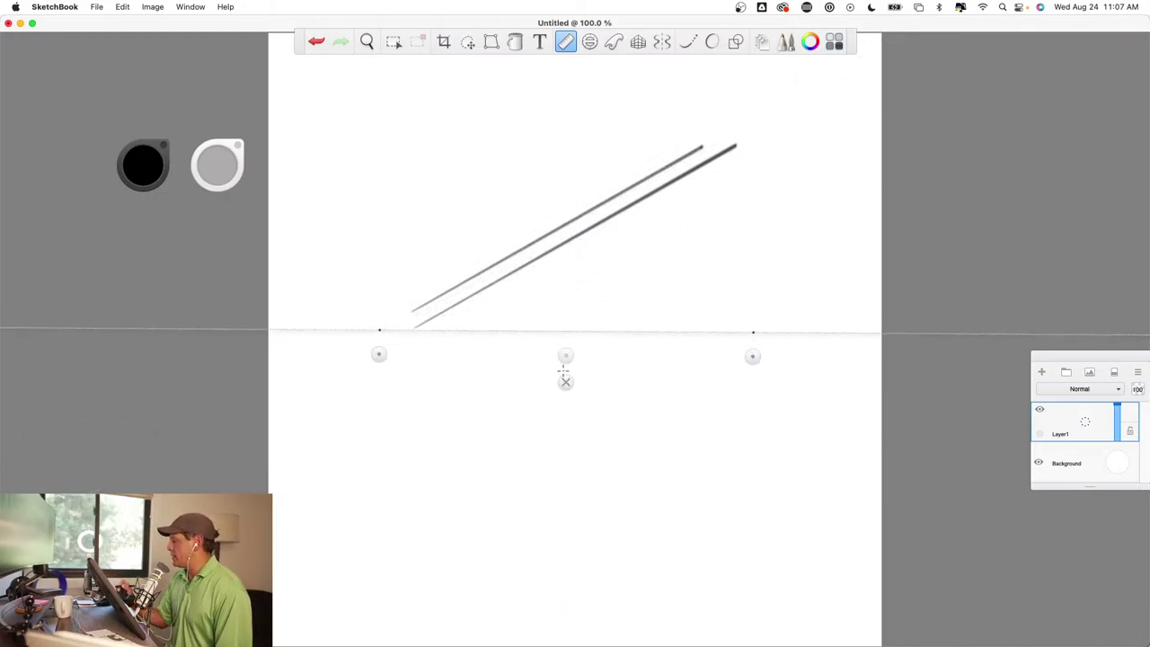
mouse_move(565, 357)
mouse_down()
mouse_move(414, 357)
mouse_move(286, 334)
mouse_up()
mouse_move(415, 355)
mouse_down()
mouse_move(408, 332)
mouse_move(337, 314)
mouse_move(249, 338)
mouse_up()
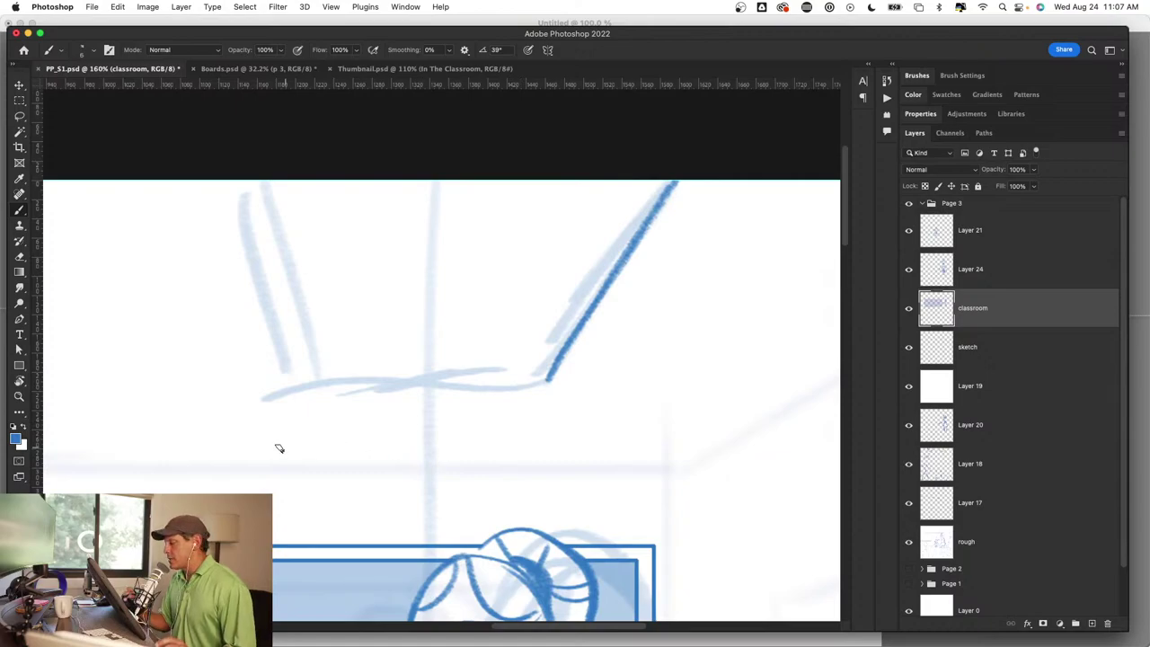
Step: Ink the horizontal line and left sketch line in dark blue, erasing the stray right parts
drag(247, 451, 555, 454)
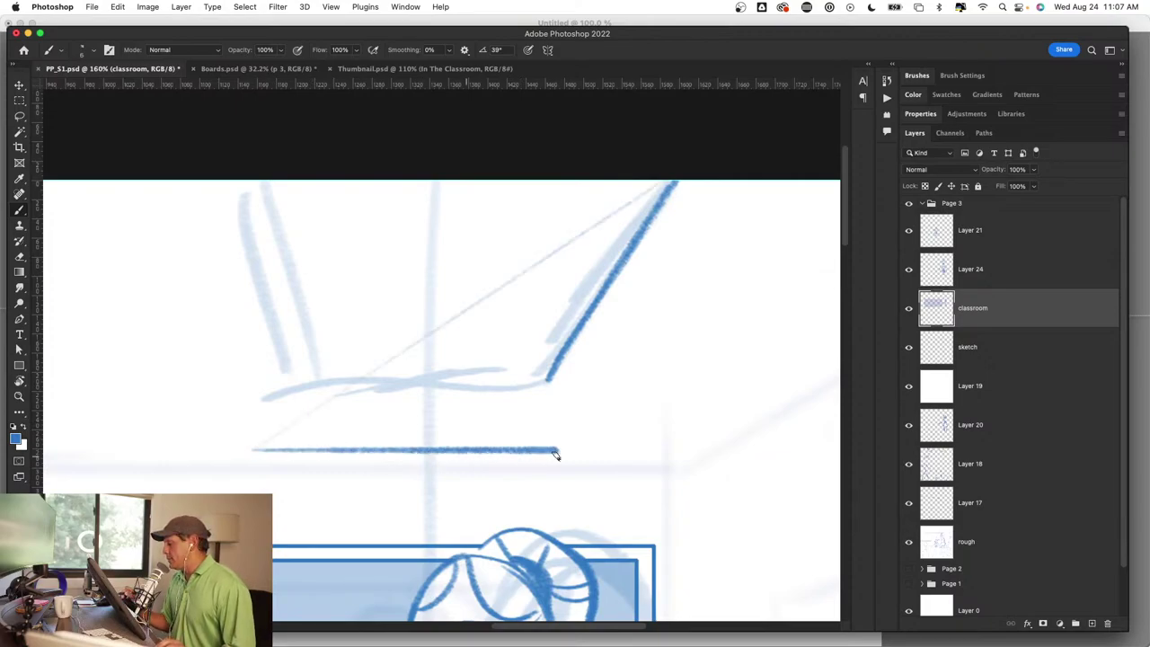
key(super+z)
key(super+z)
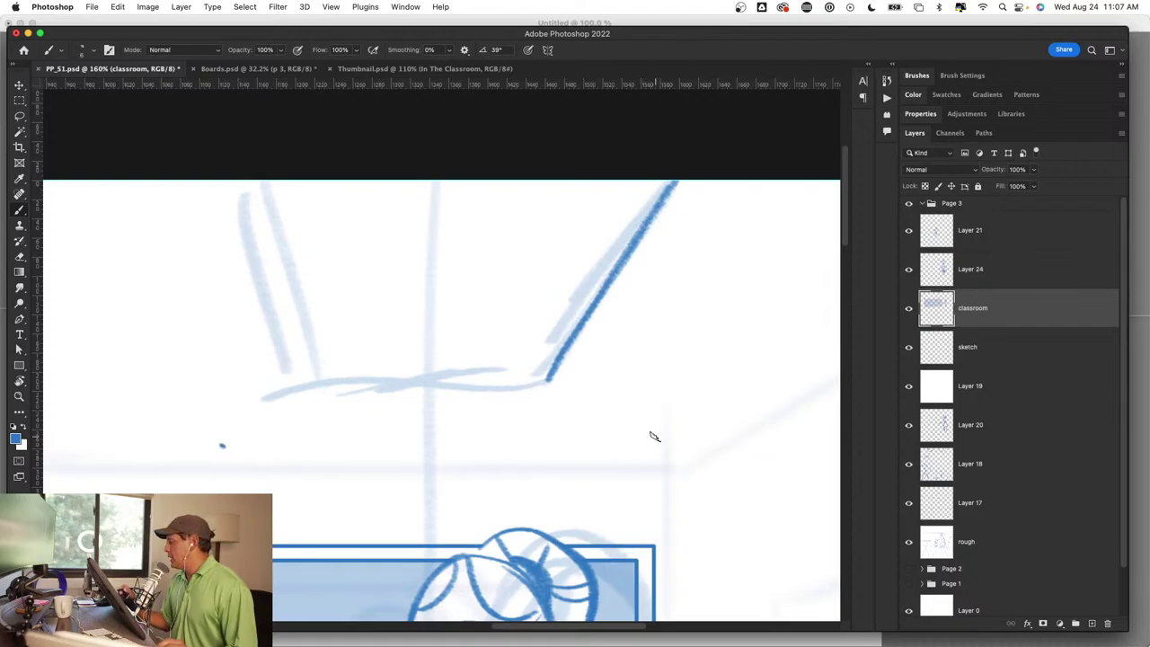
shift+click(682, 449)
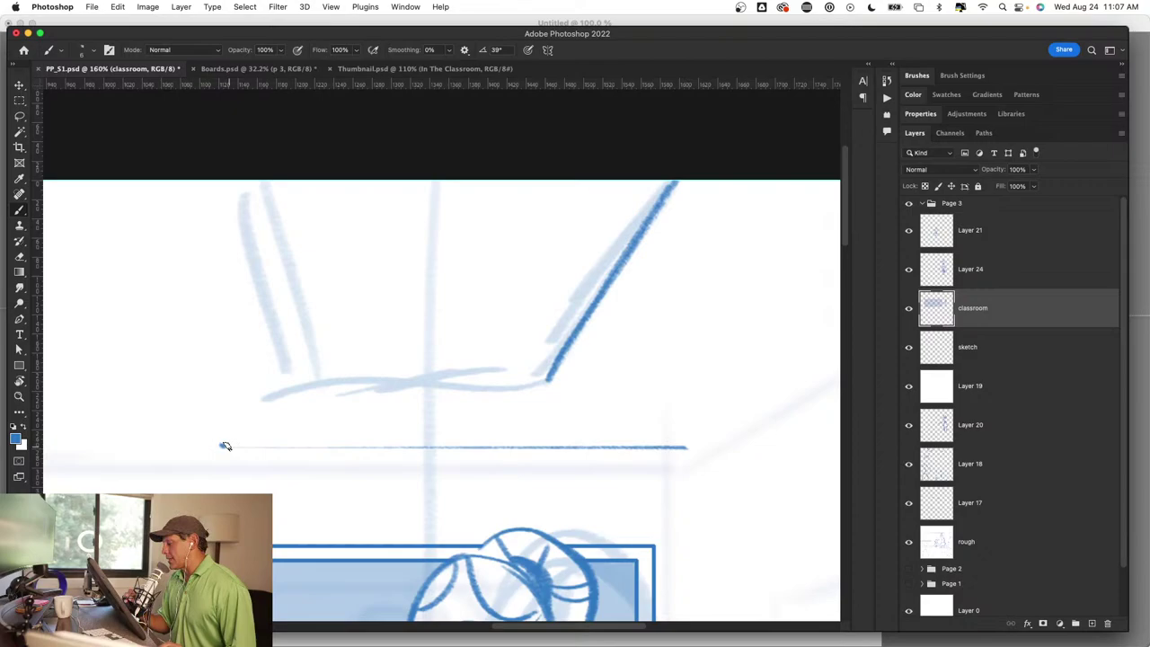
drag(240, 446, 514, 446)
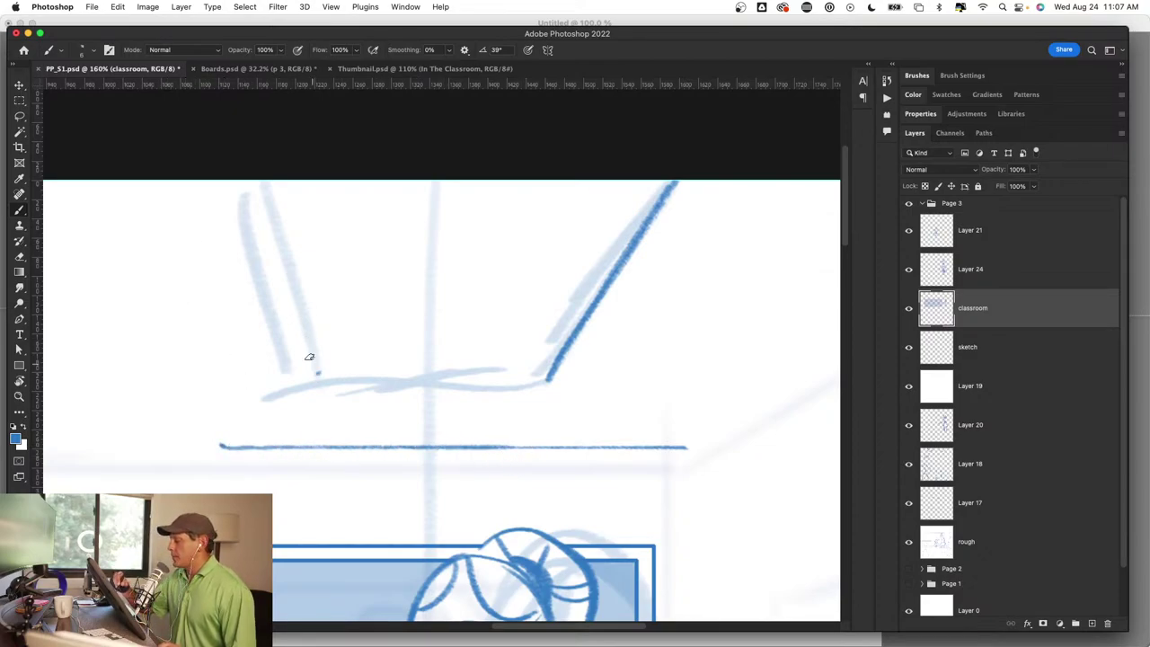
drag(317, 371, 266, 180)
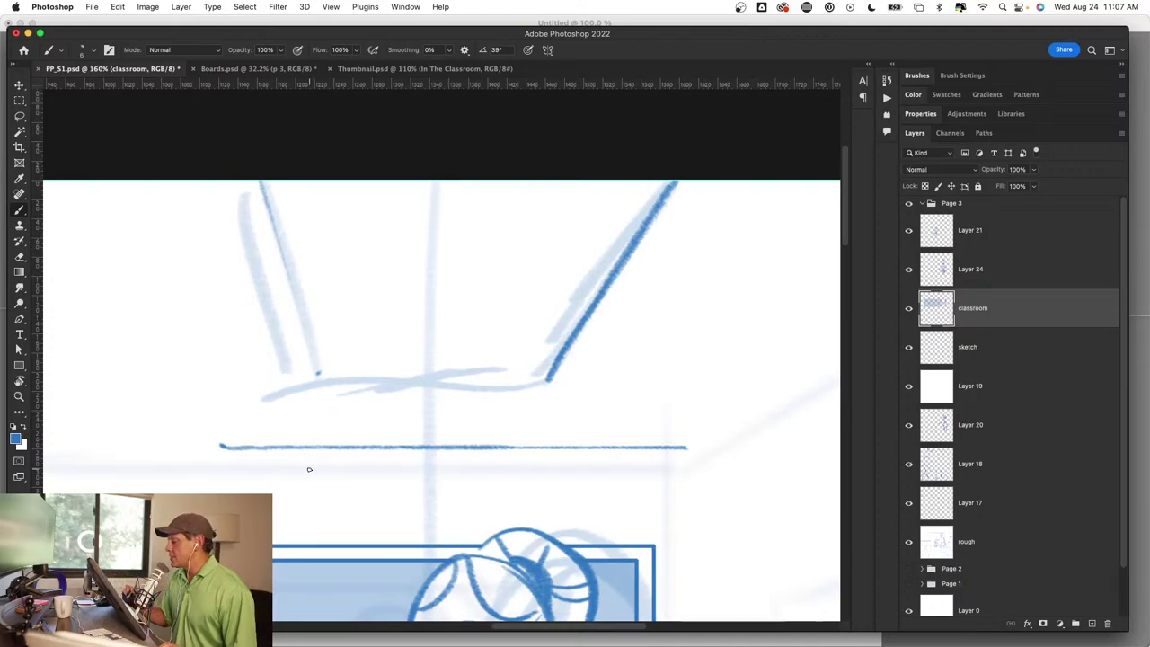
mouse_move(620, 446)
mouse_down()
mouse_move(710, 443)
mouse_move(211, 444)
mouse_up()
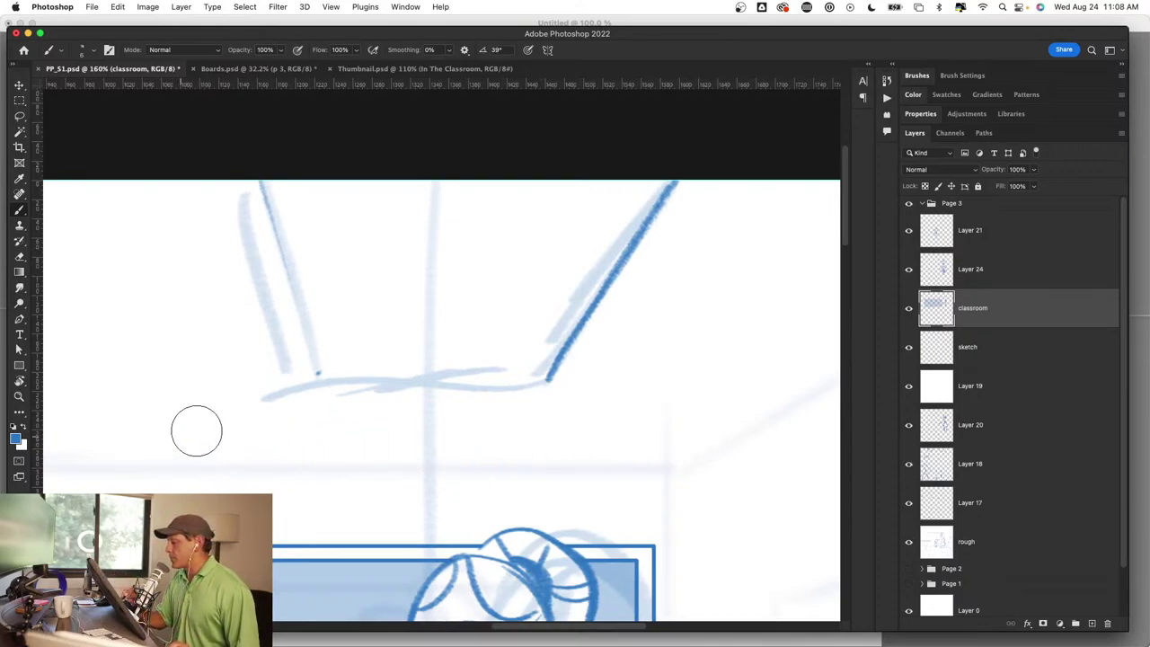
drag(547, 359, 716, 126)
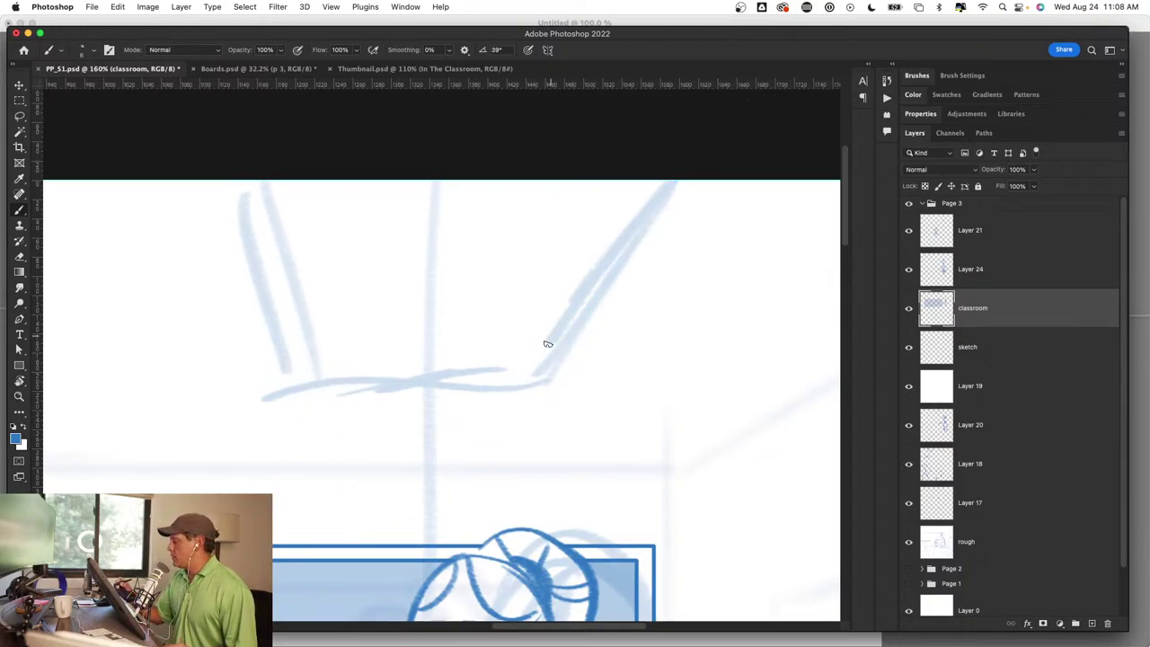
Step: Redraw the doubled right and left sloping edges and the flat base in dark blue
drag(532, 364, 656, 182)
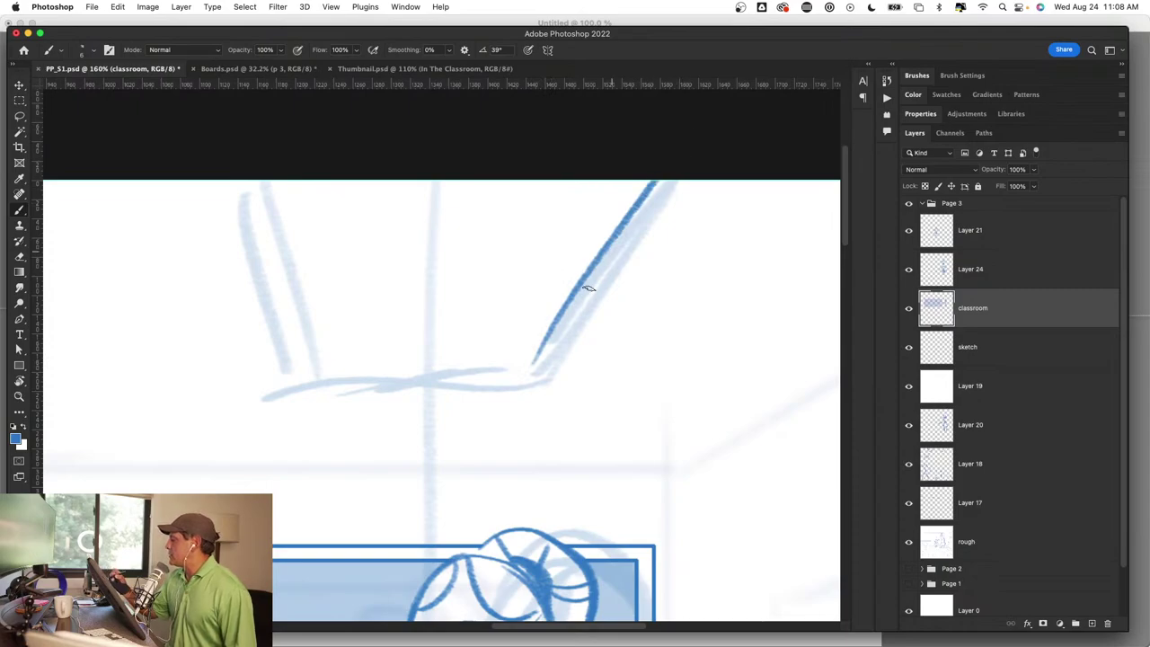
drag(539, 385, 682, 171)
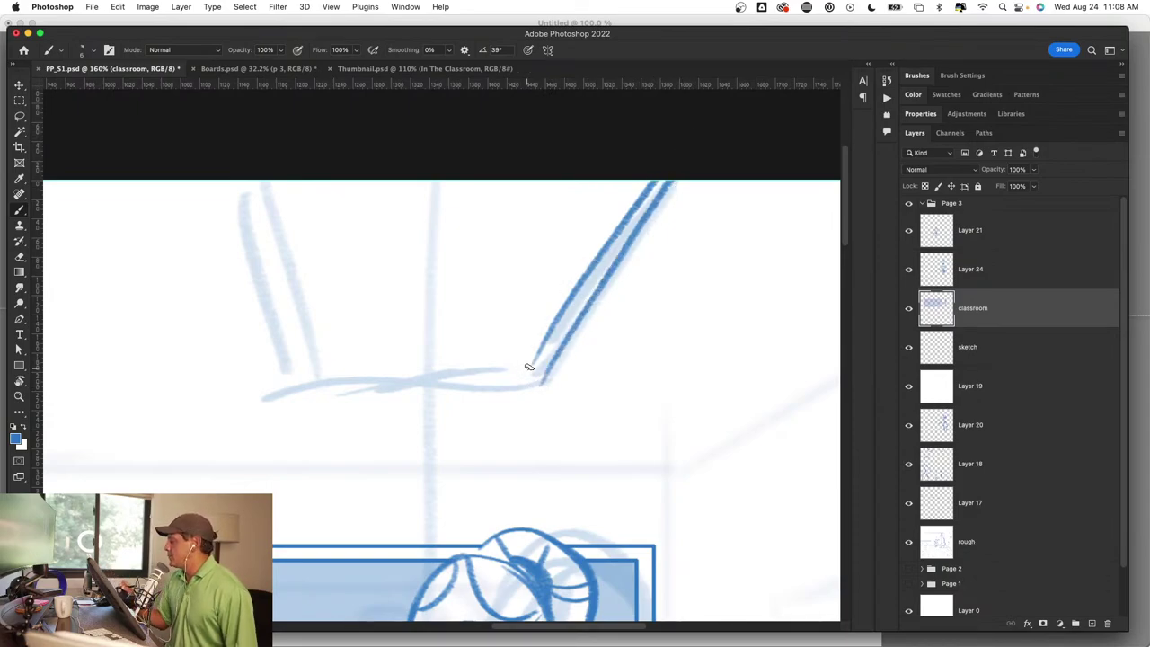
drag(531, 363, 401, 364)
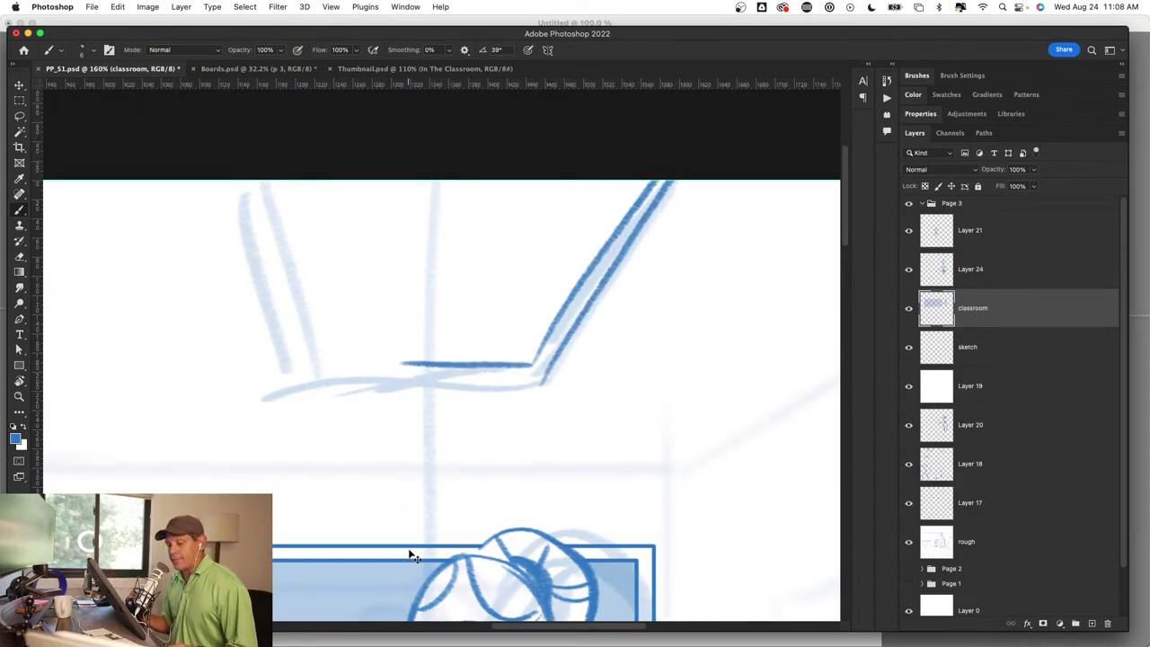
key(ctrl+z)
mouse_move(314, 359)
mouse_down()
mouse_move(521, 359)
mouse_move(533, 373)
mouse_up()
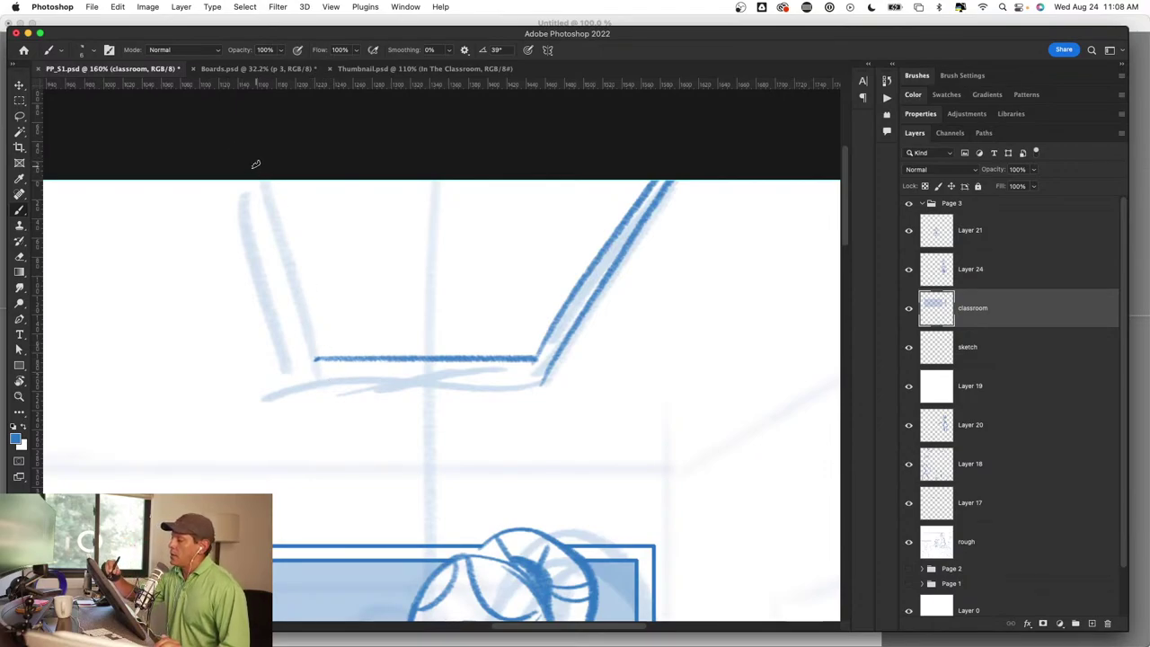
drag(258, 180, 317, 358)
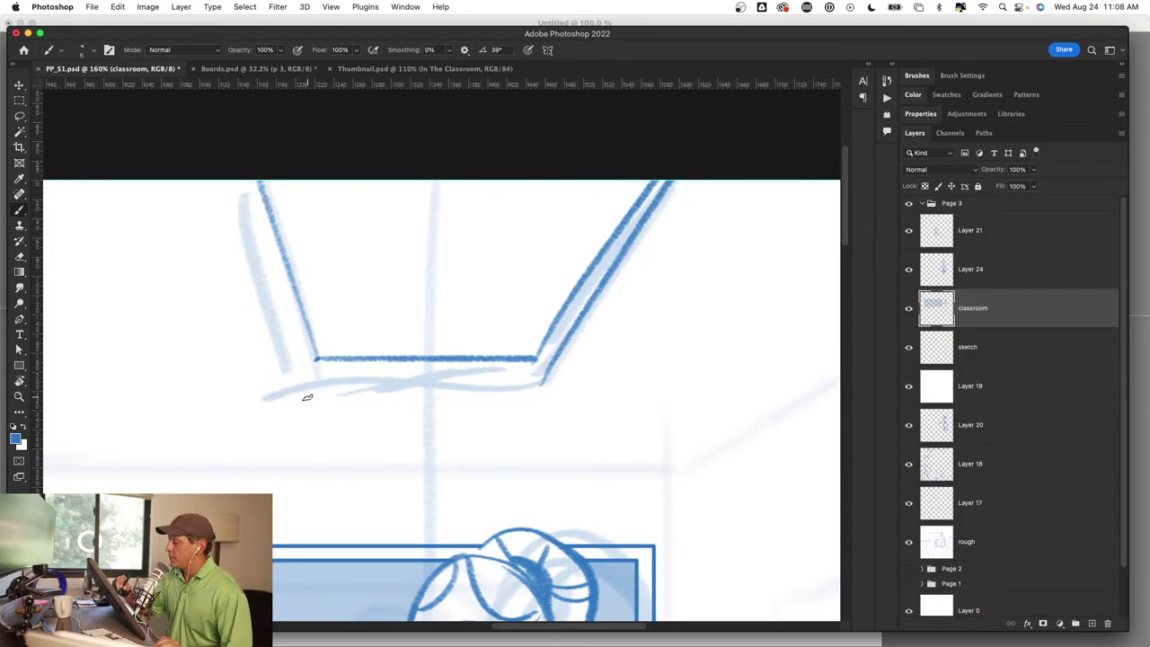
drag(219, 160, 306, 395)
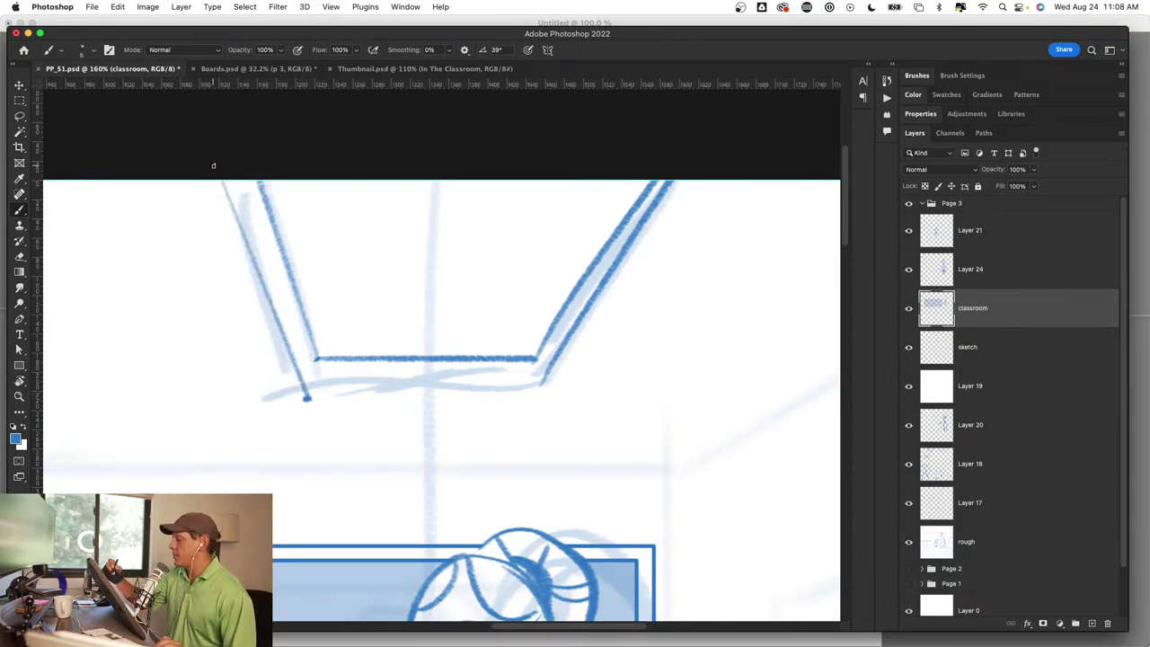
shift+click(537, 386)
Step: Undo the connecting line and add a second base line below the first
key(ctrl+z)
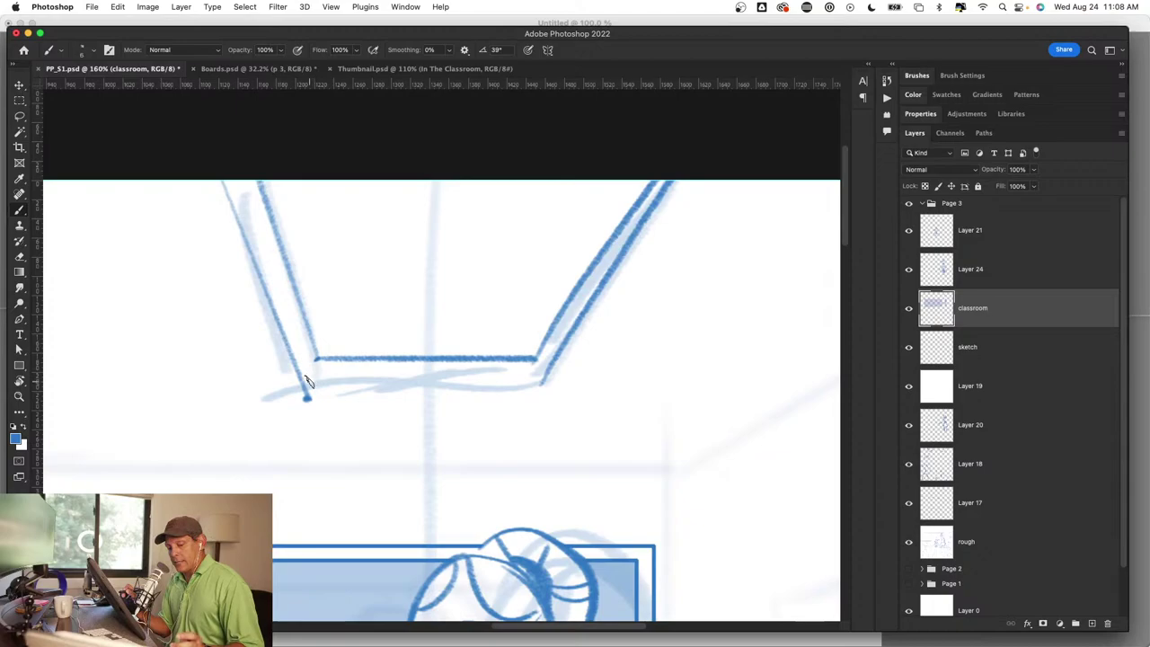
mouse_move(305, 382)
mouse_down()
mouse_move(462, 382)
mouse_move(538, 408)
mouse_move(306, 414)
mouse_up()
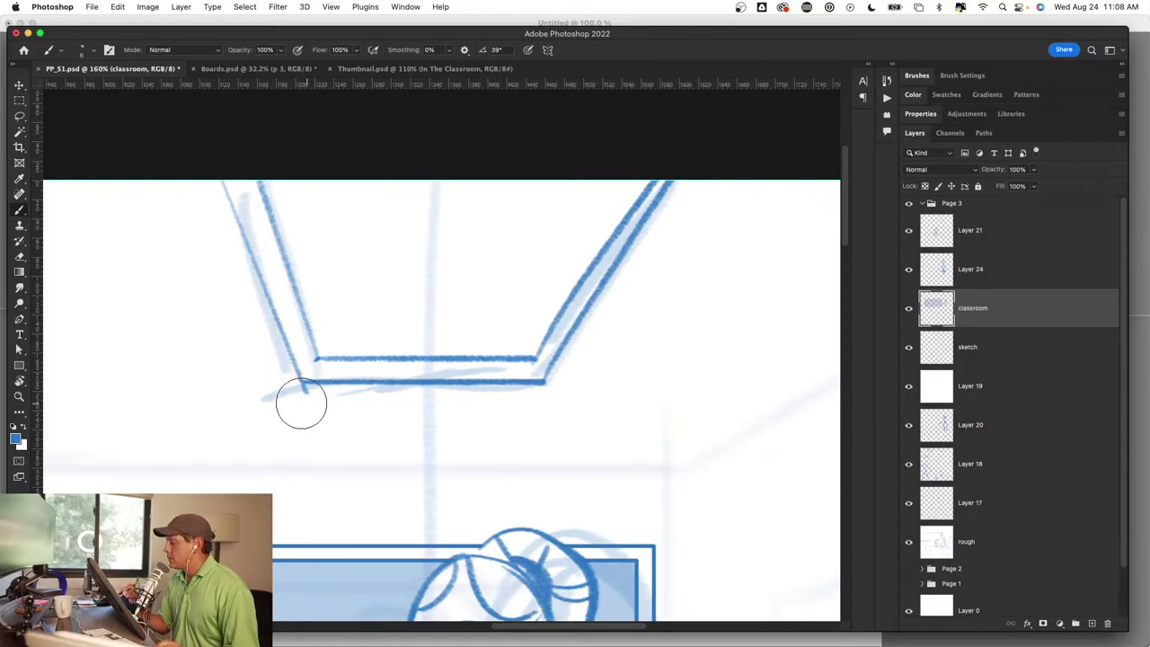
drag(458, 436, 401, 436)
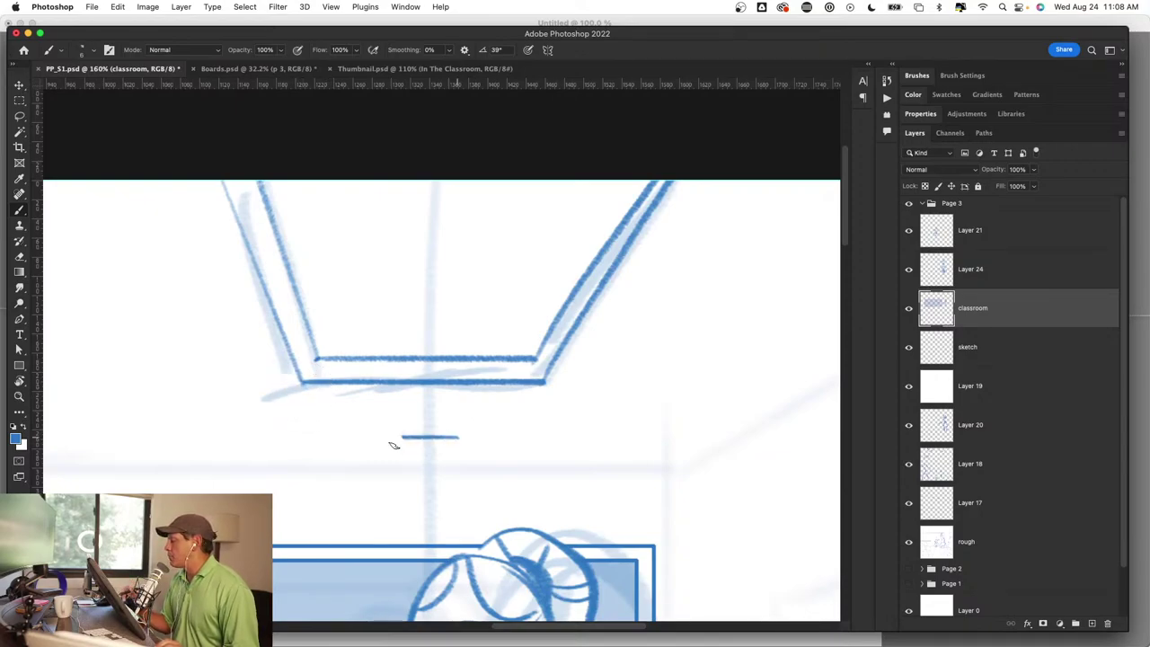
key(ctrl+z)
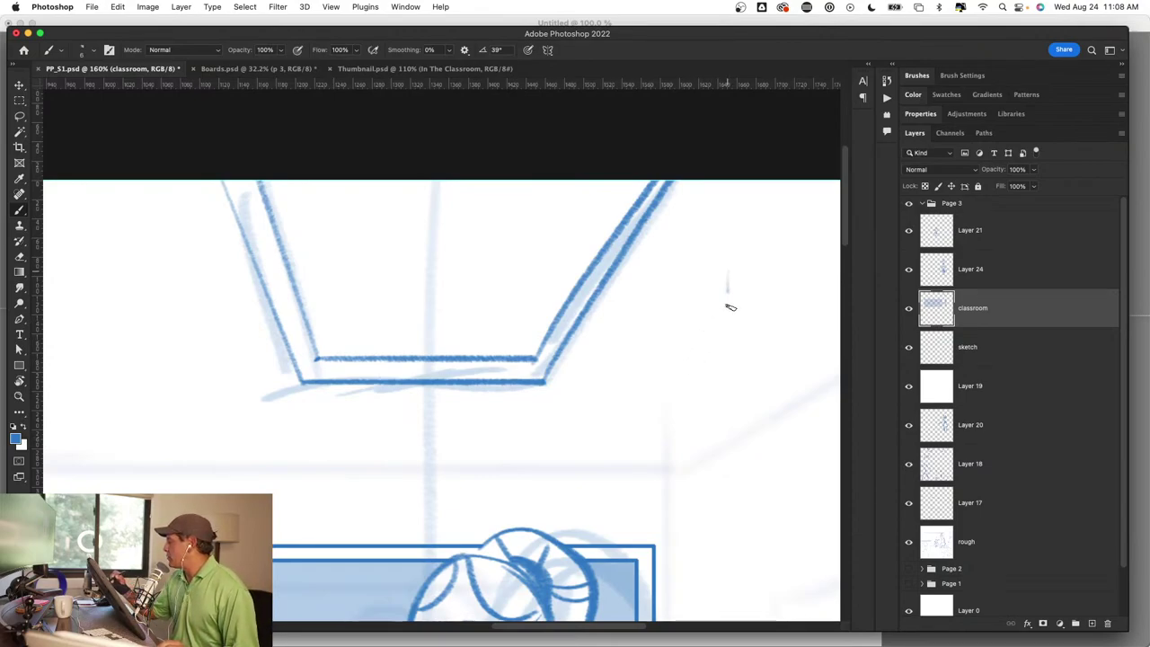
Step: Remove the stray long vertical stroke on the right and zoom out to about 90%
drag(728, 297, 728, 538)
mouse_move(728, 386)
mouse_down()
mouse_move(727, 221)
mouse_move(732, 516)
mouse_up()
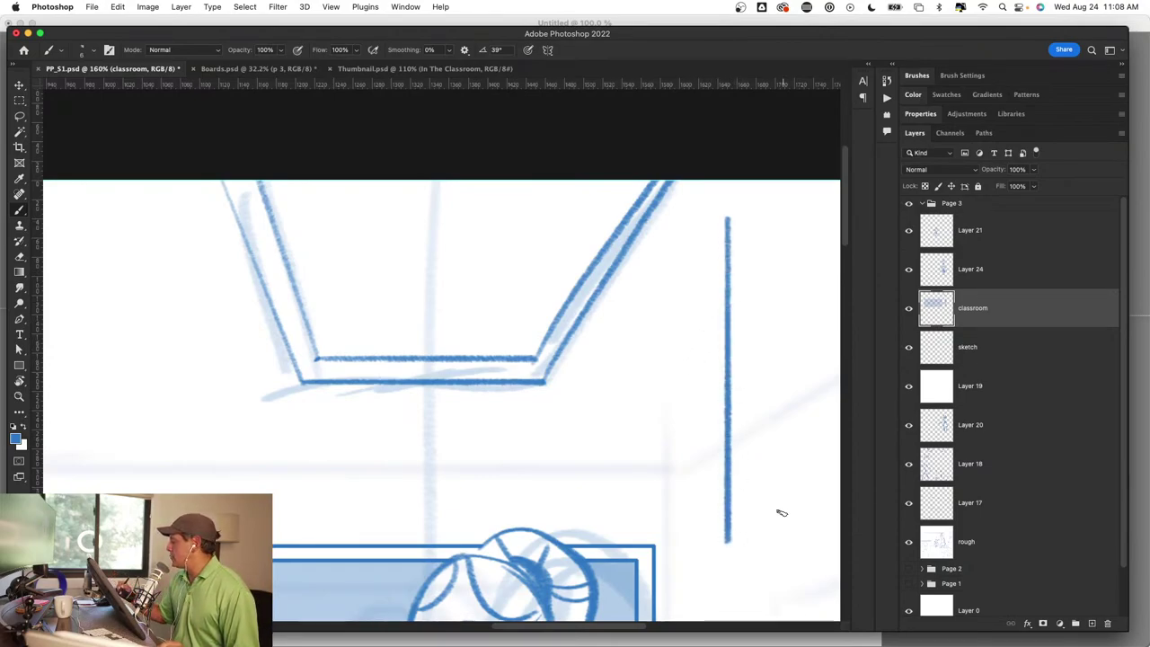
key(ctrl+z)
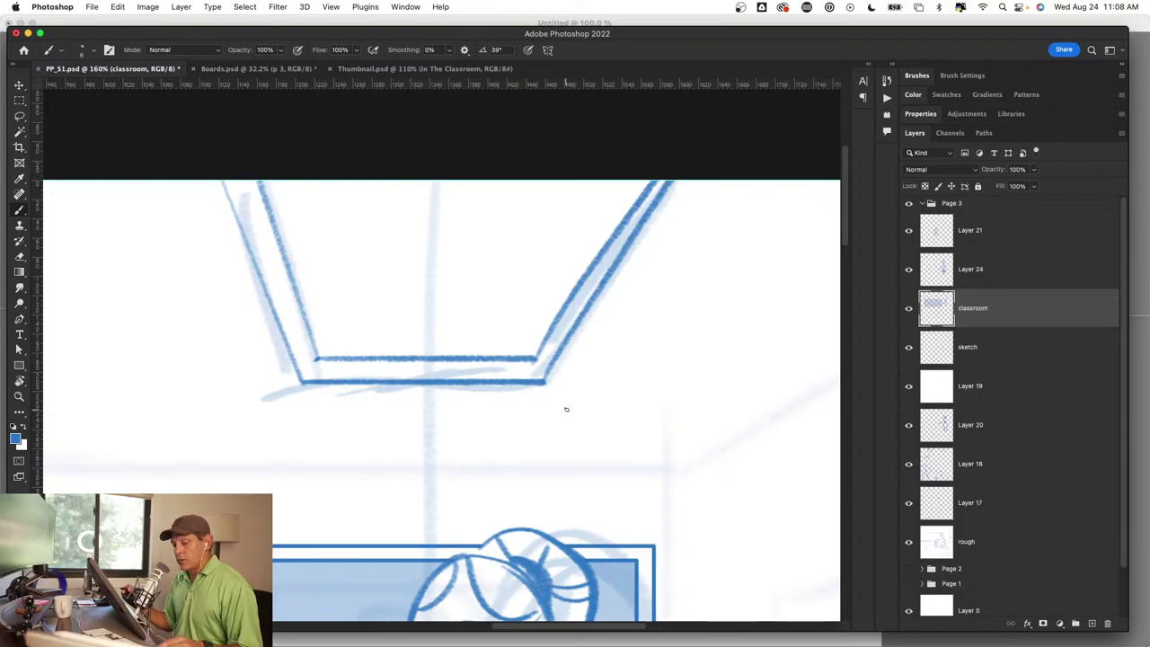
key(z)
mouse_move(565, 449)
mouse_down()
mouse_move(534, 457)
mouse_move(657, 378)
mouse_move(797, 415)
mouse_up()
key(b)
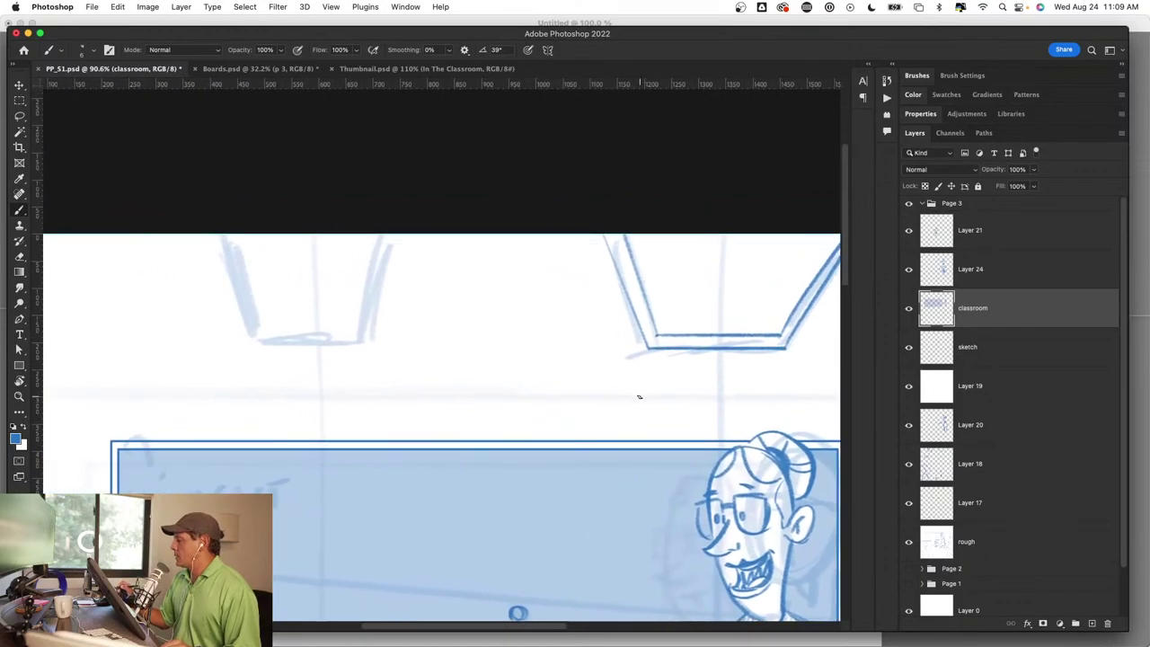
Step: Lasso the upper-right window sketch and drag a copy to the left side
mouse_move(638, 396)
mouse_down()
mouse_move(585, 403)
mouse_move(586, 435)
mouse_up()
key(z)
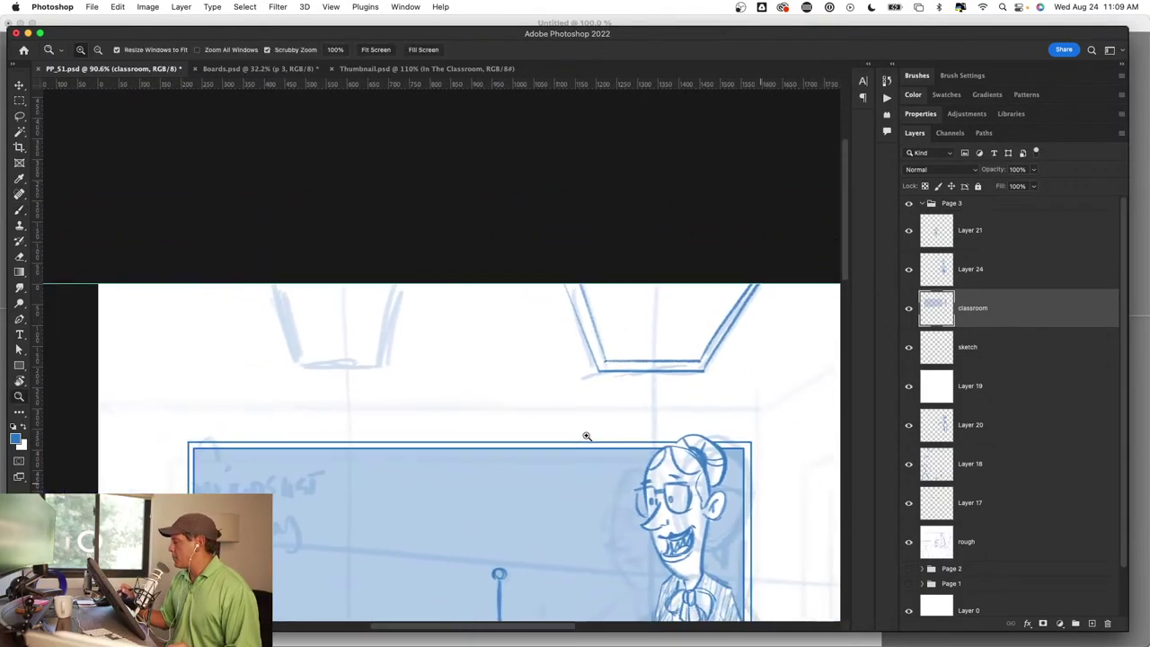
key(b)
key(l)
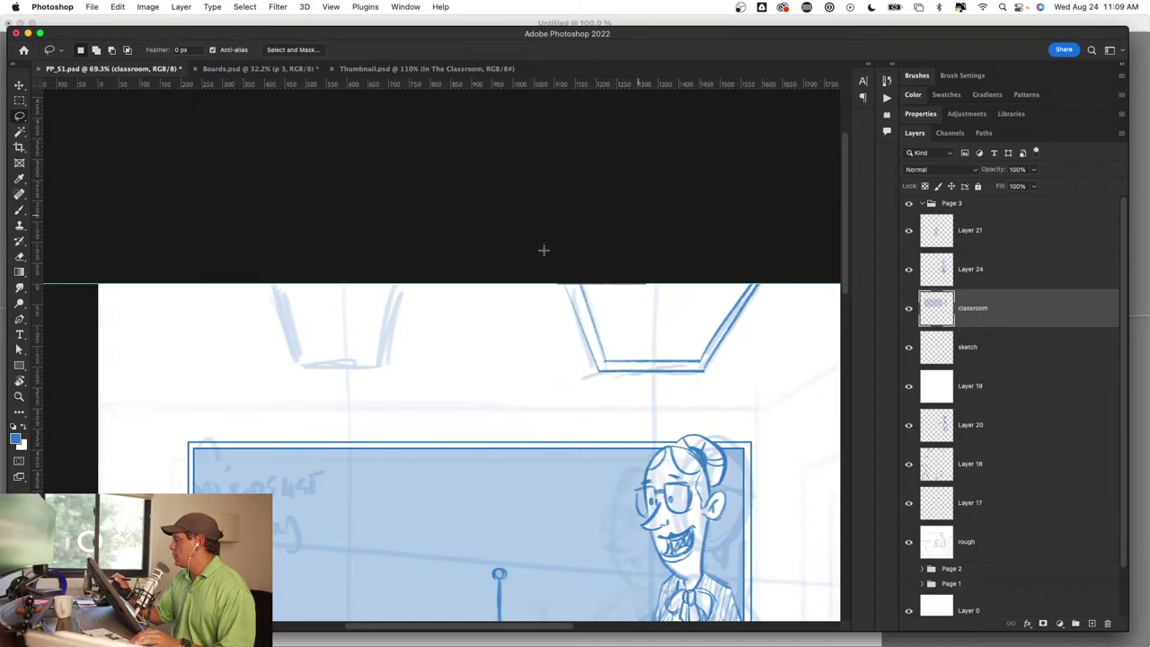
mouse_move(541, 249)
mouse_down()
mouse_move(744, 371)
mouse_move(702, 252)
mouse_up()
key(v)
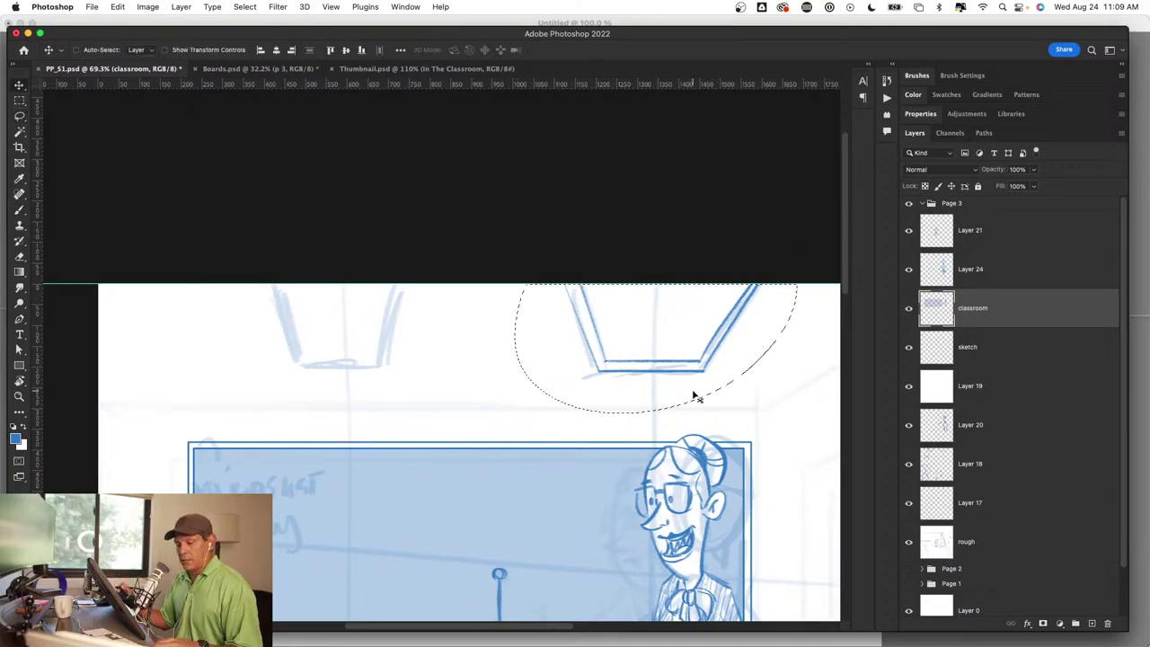
drag(705, 395, 384, 398)
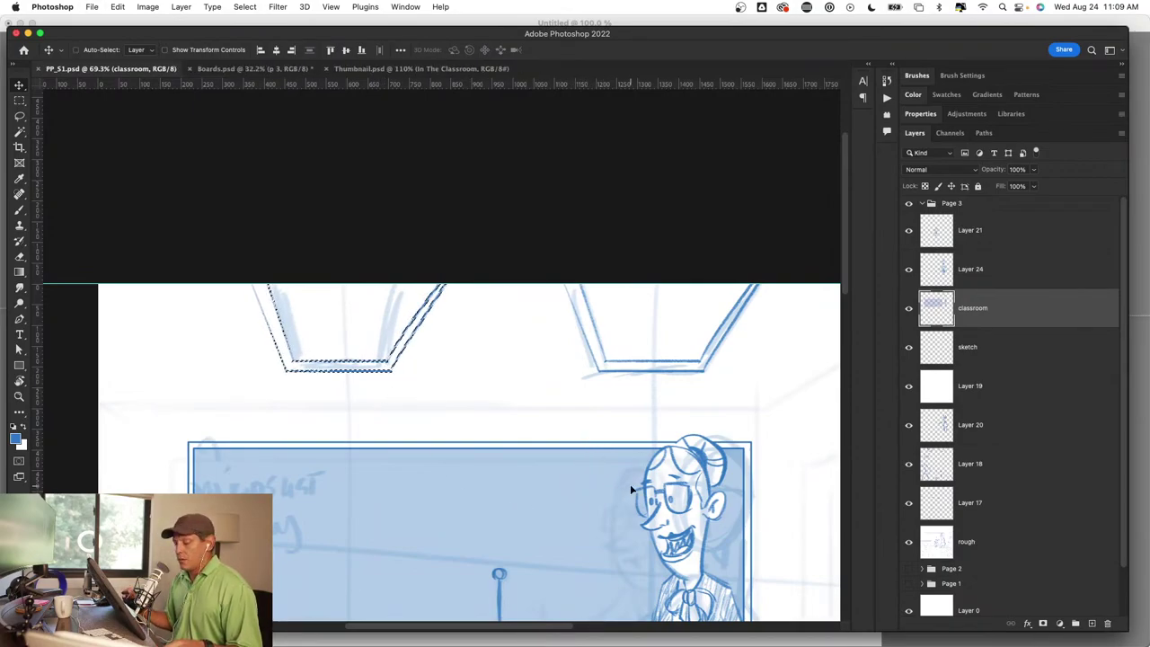
Step: Review the duplicate, then undo it and clear the selection
scroll(575, 471, down, 3)
scroll(551, 418, down, 2)
scroll(551, 406, up, 2)
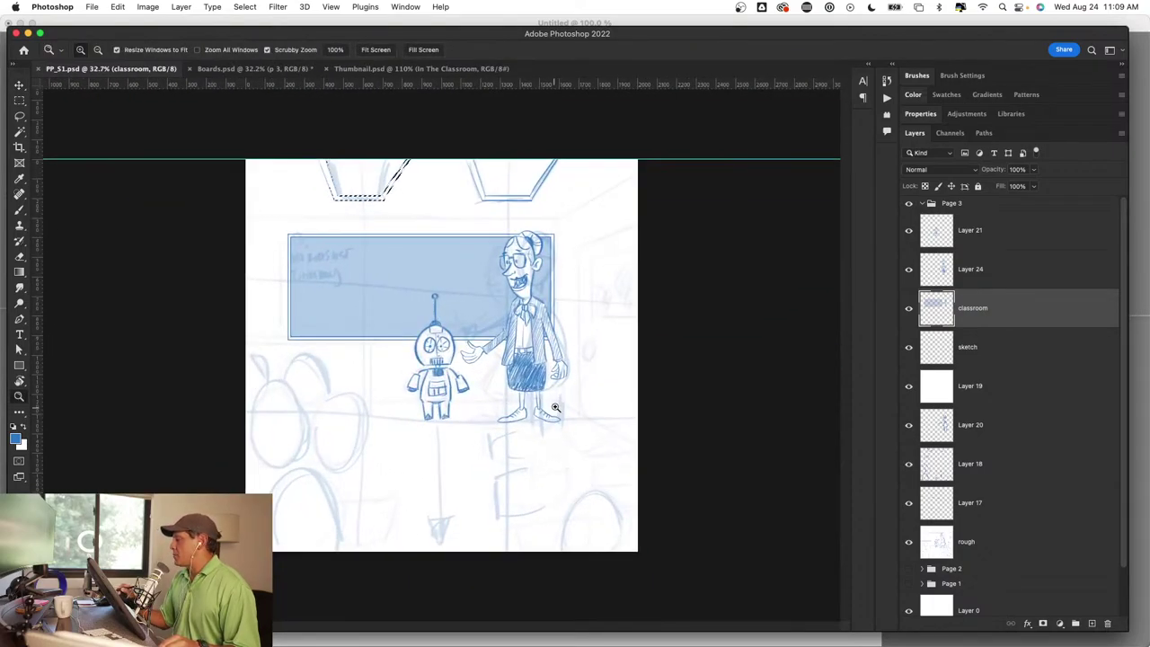
key(ctrl+d)
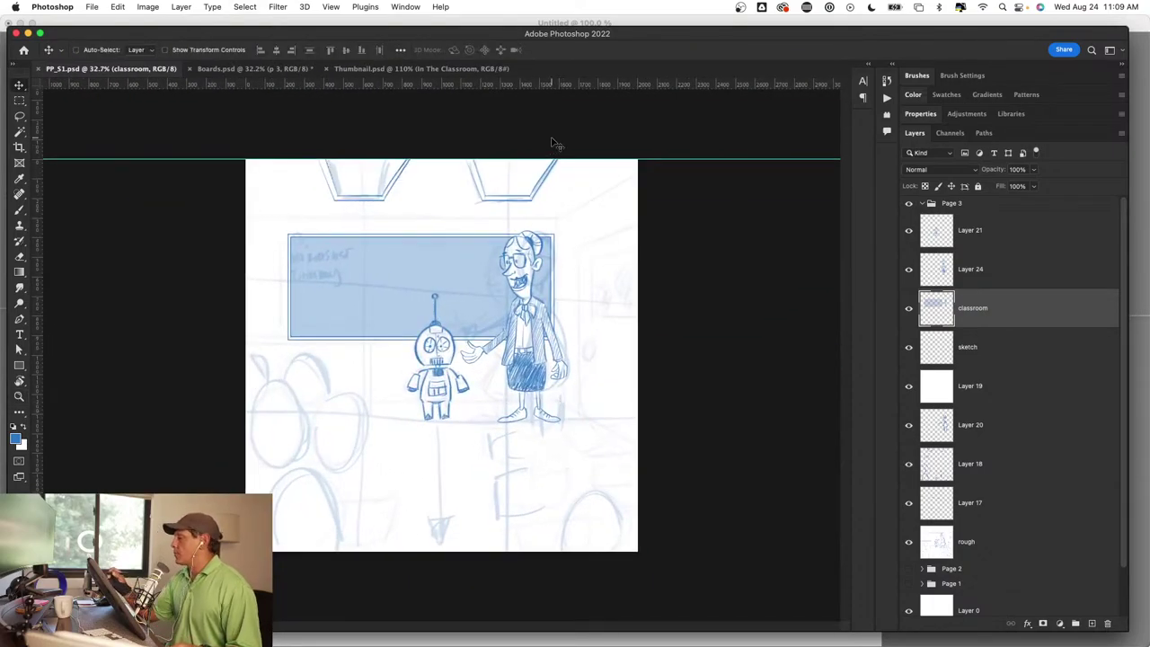
key(z)
drag(513, 141, 539, 136)
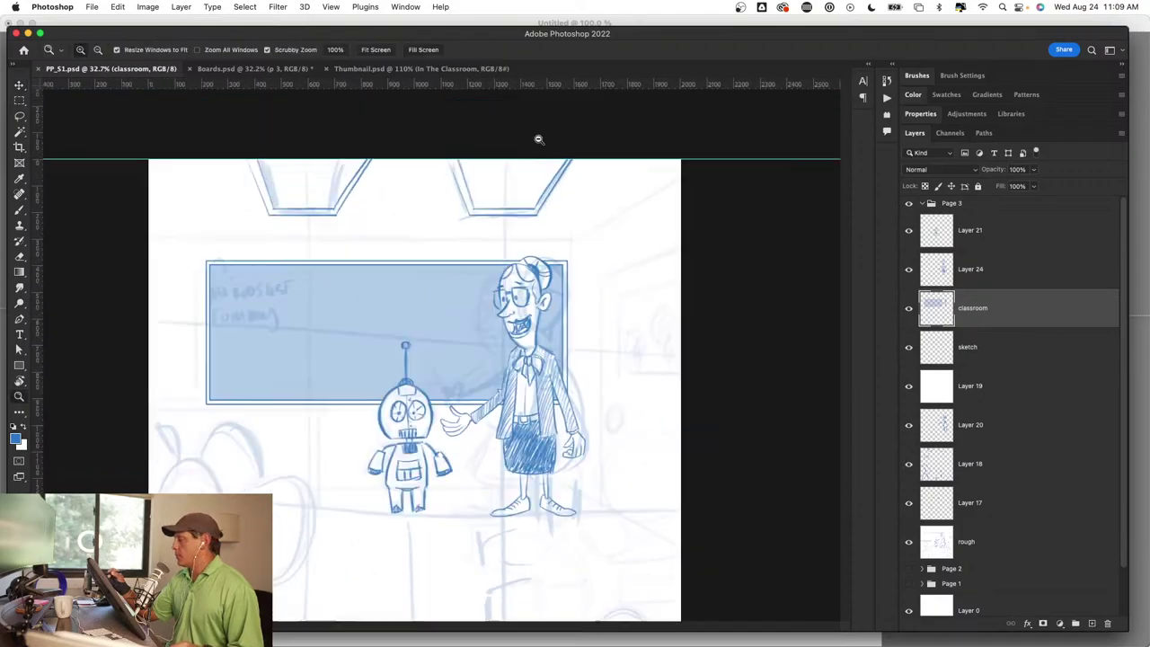
key(v)
key(ctrl+z)
key(ctrl+z)
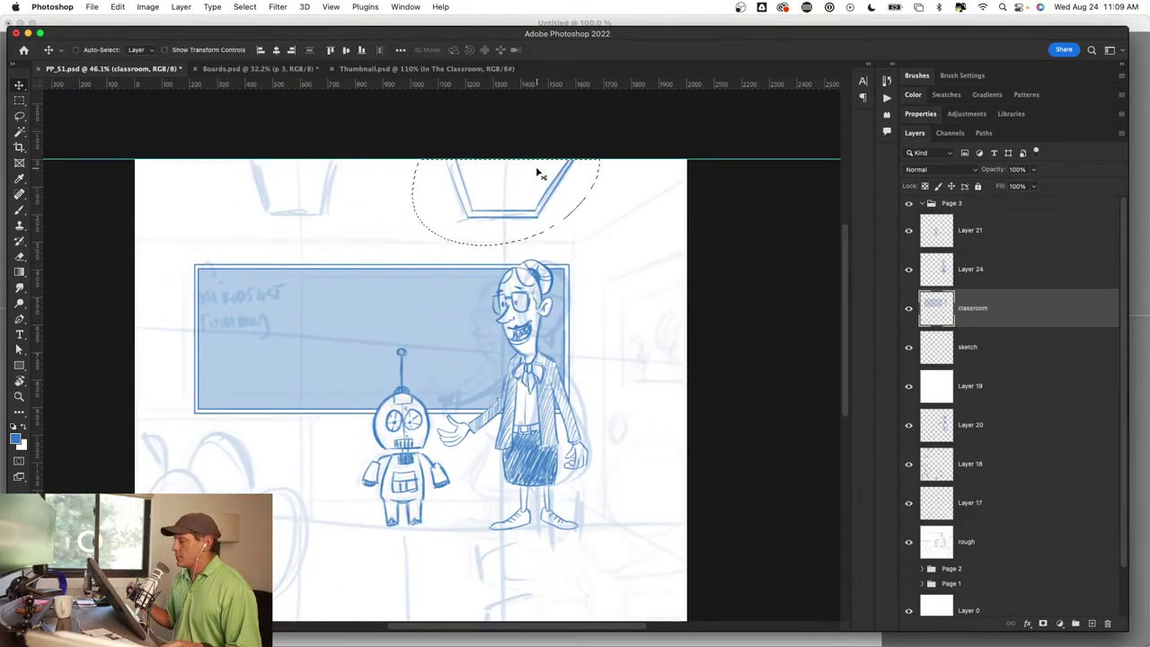
key(ctrl+d)
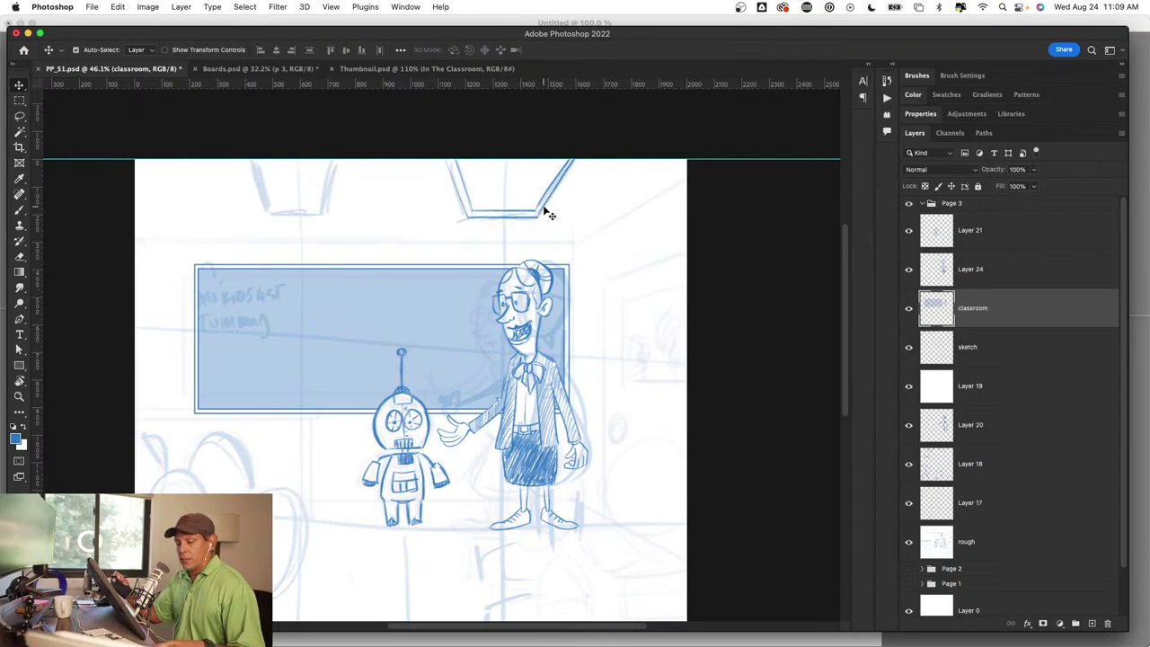
Step: Lasso the inked top window and skew it about -51°, shifting it upward
key(l)
drag(440, 148, 619, 157)
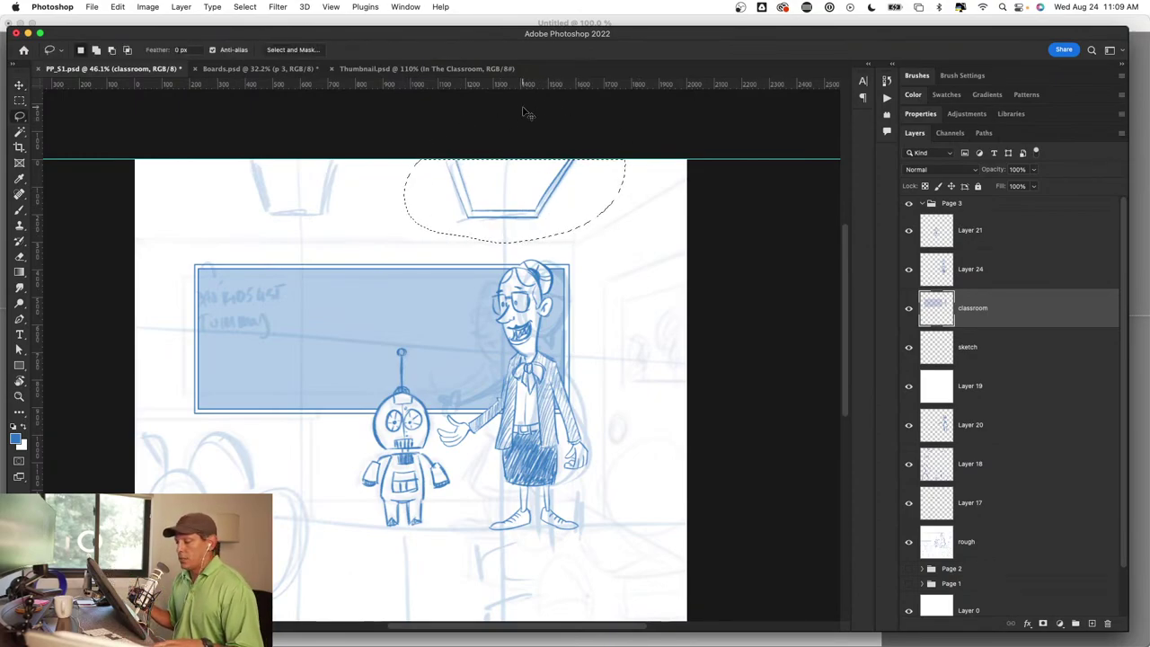
key(ctrl+t)
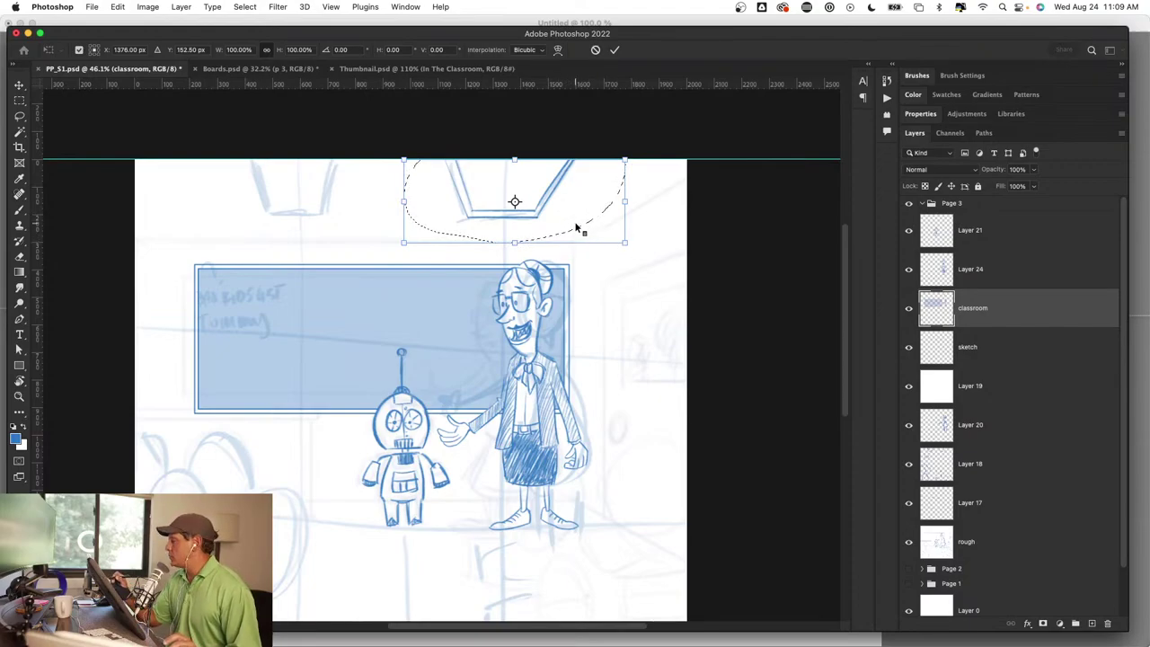
right_click(576, 228)
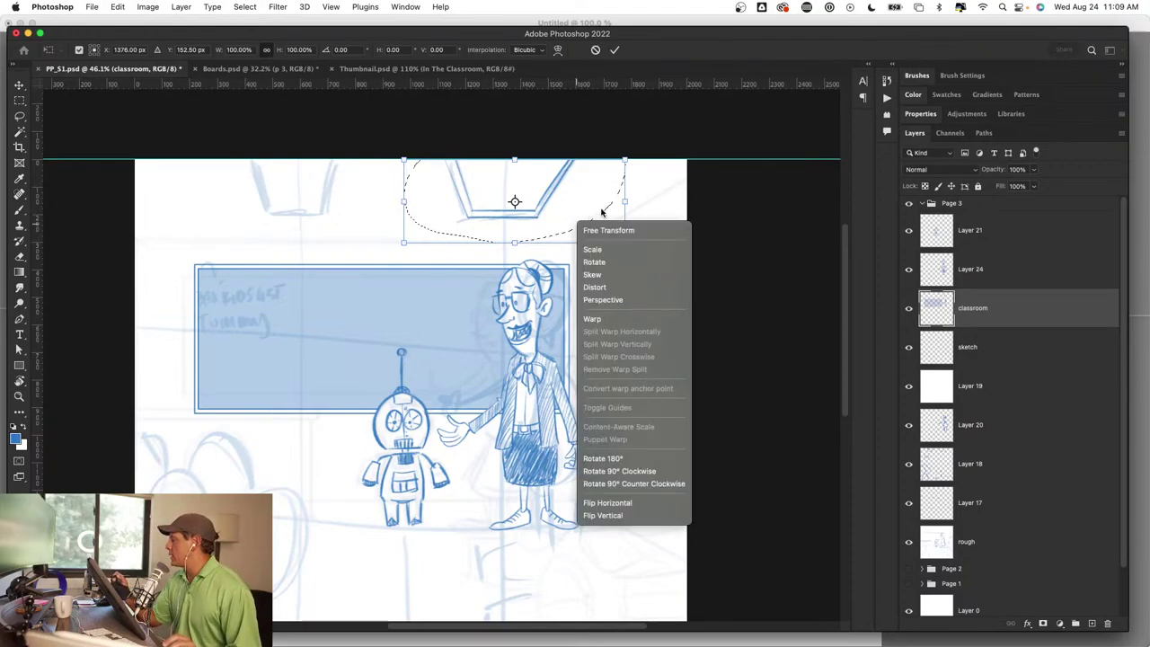
click(618, 272)
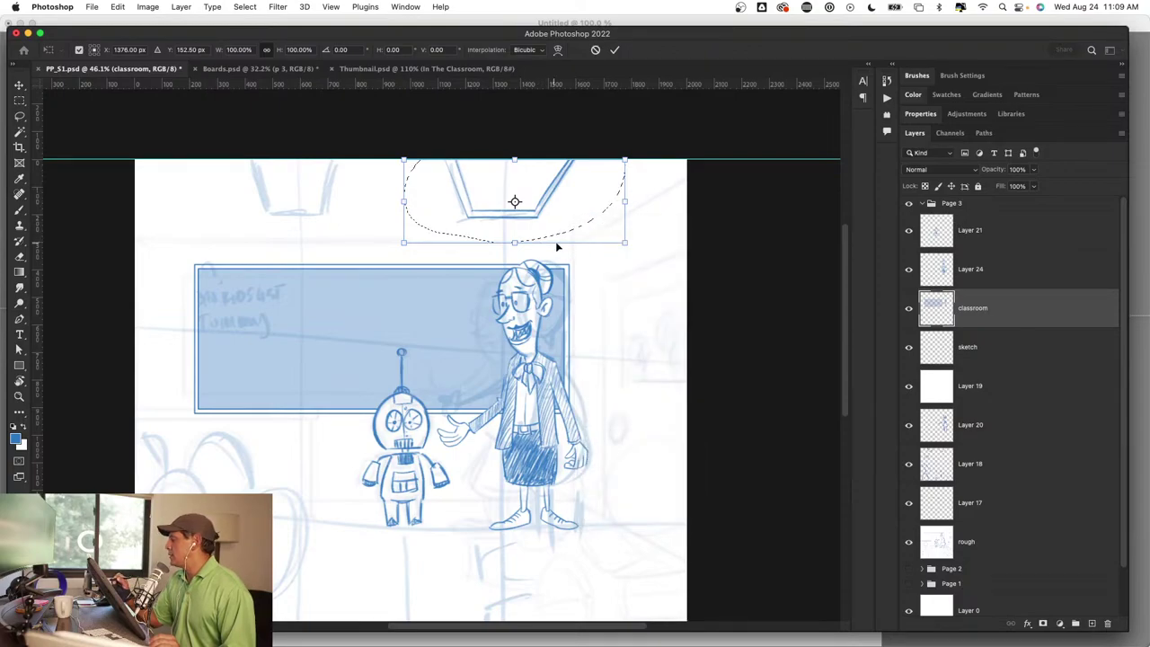
mouse_move(573, 239)
mouse_down()
mouse_move(590, 250)
mouse_move(451, 247)
mouse_up()
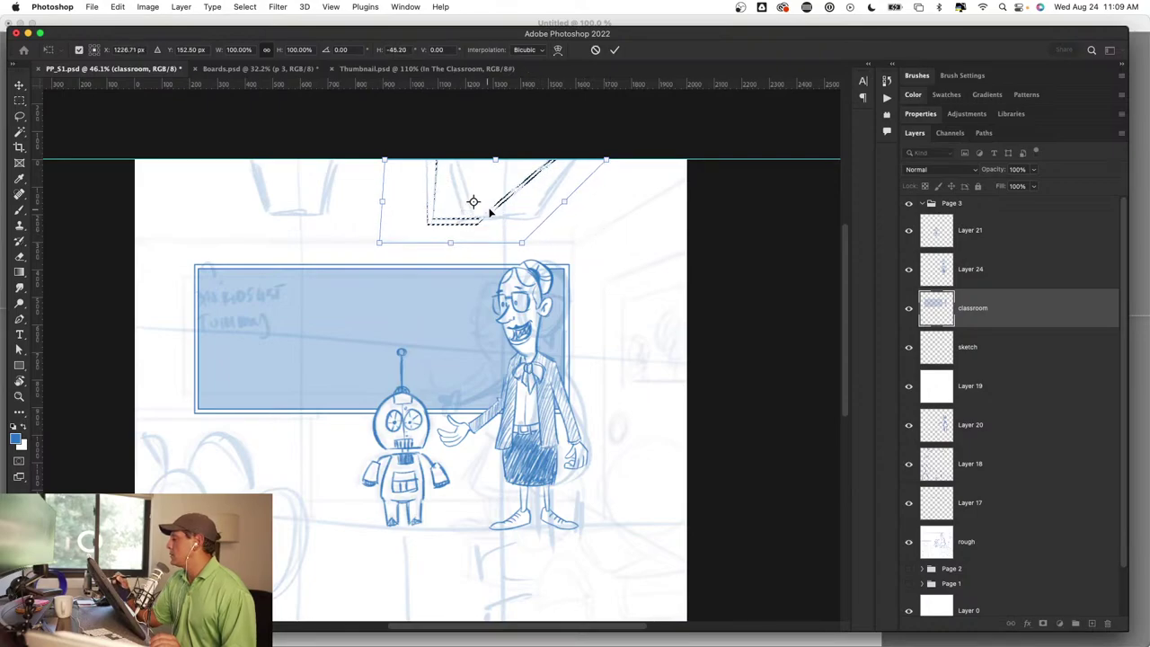
drag(503, 201, 554, 184)
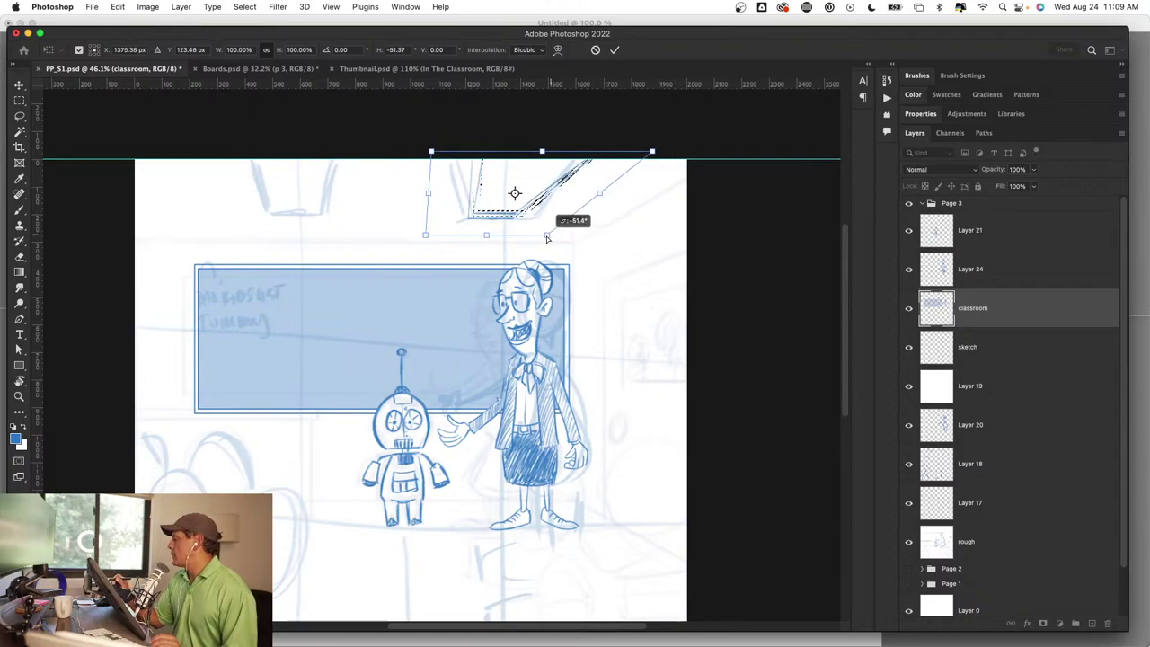
key(Return)
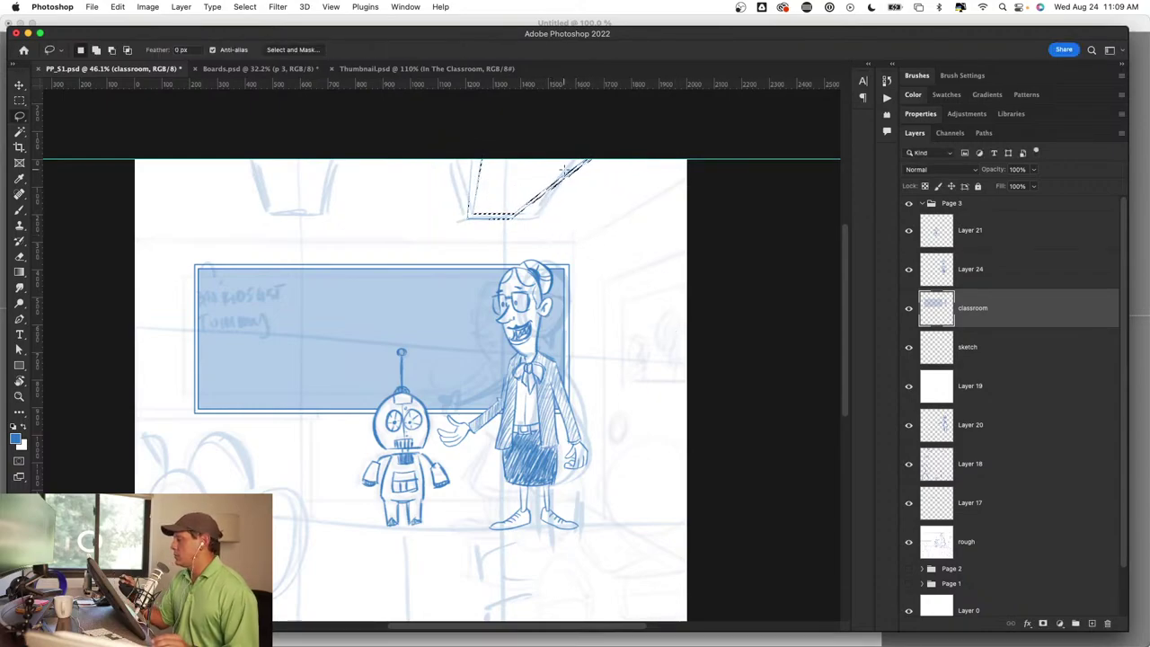
Step: Redraw the skewed window's vertical lines and bottom edge in darker blue
key(super+d)
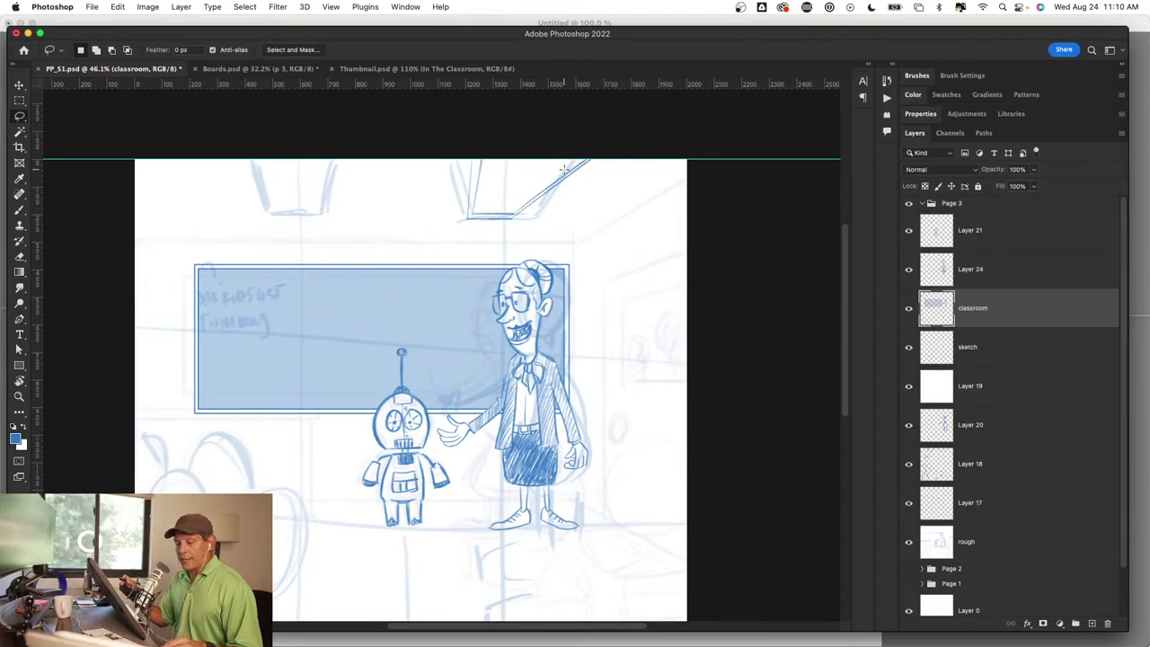
drag(551, 167, 626, 185)
drag(573, 261, 552, 396)
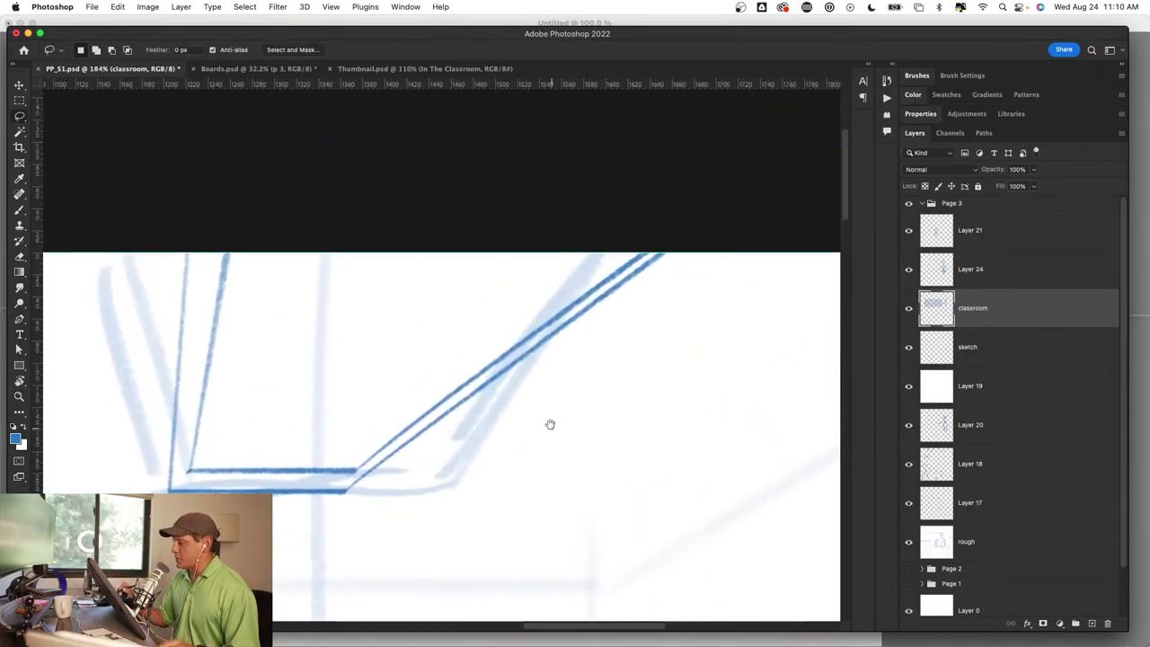
key(b)
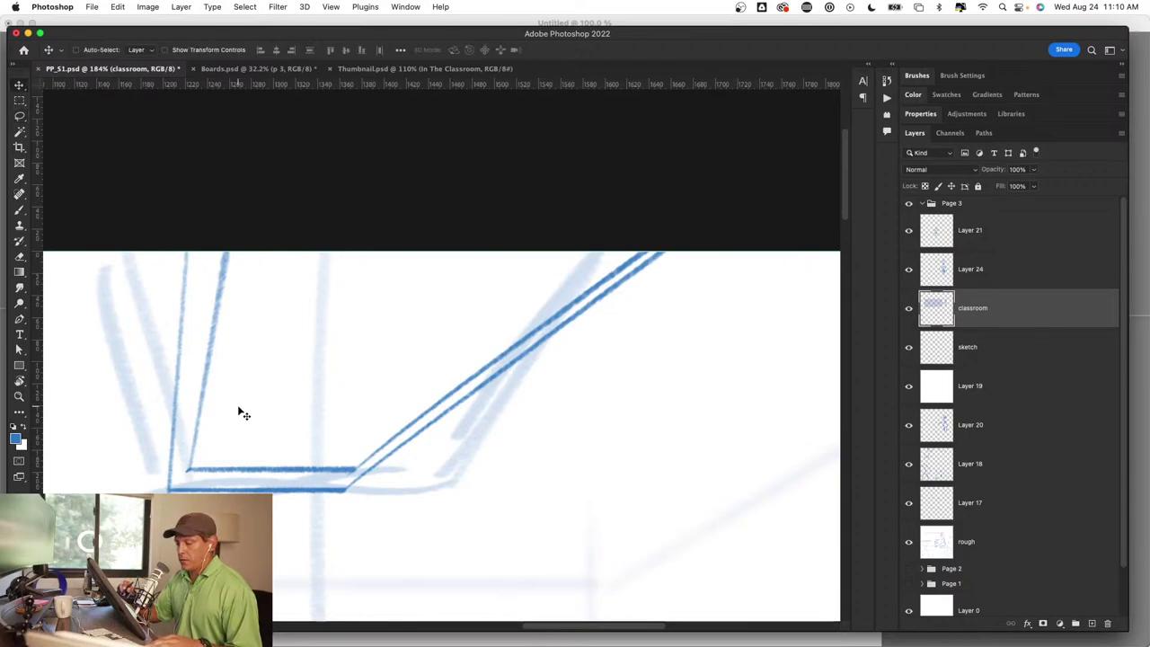
drag(267, 457, 334, 332)
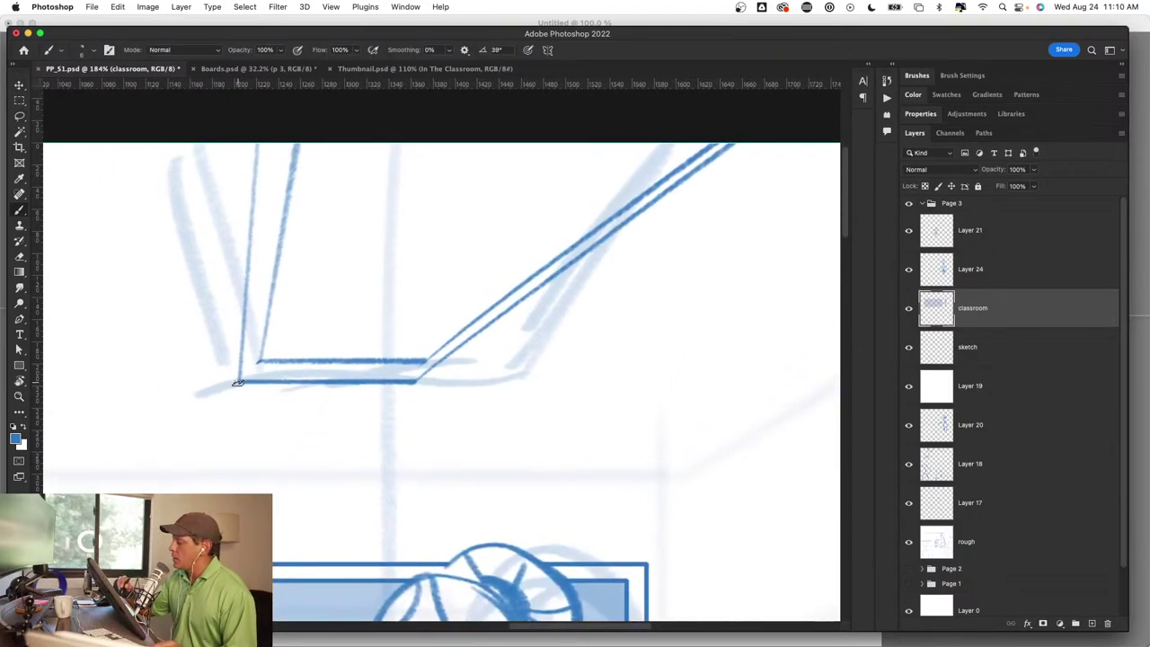
drag(242, 294, 265, 142)
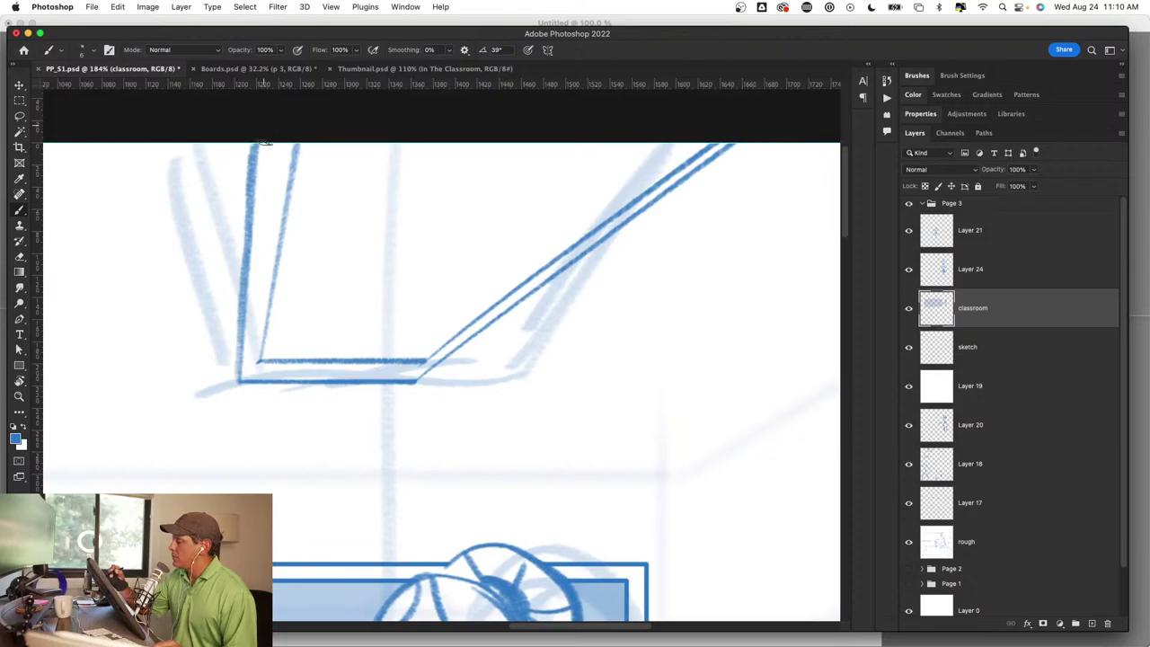
drag(259, 363, 300, 143)
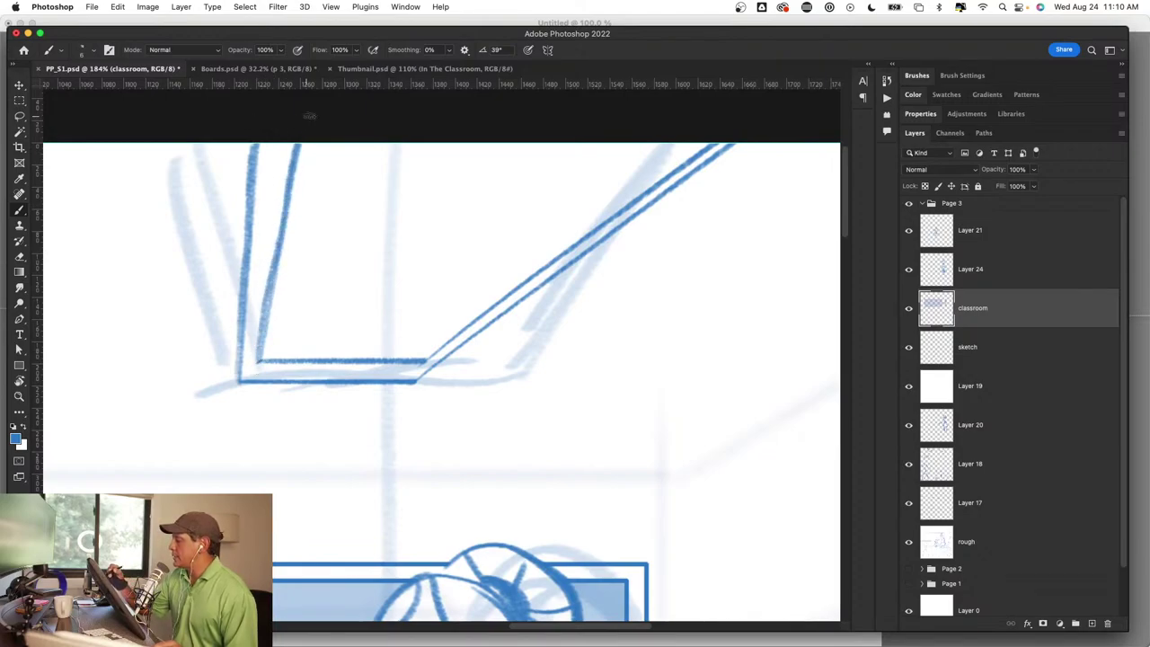
mouse_move(257, 360)
mouse_down()
mouse_move(424, 350)
mouse_move(542, 259)
mouse_up()
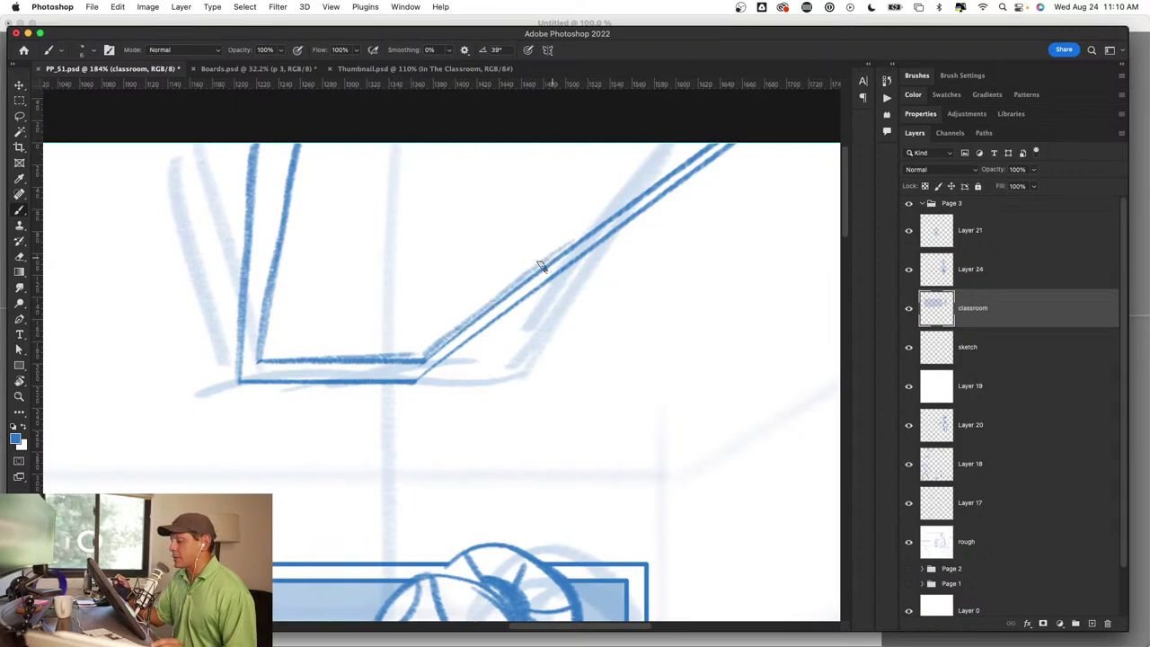
Step: Ink the left window's two diagonals and bottom edge
scroll(513, 390, down, 5)
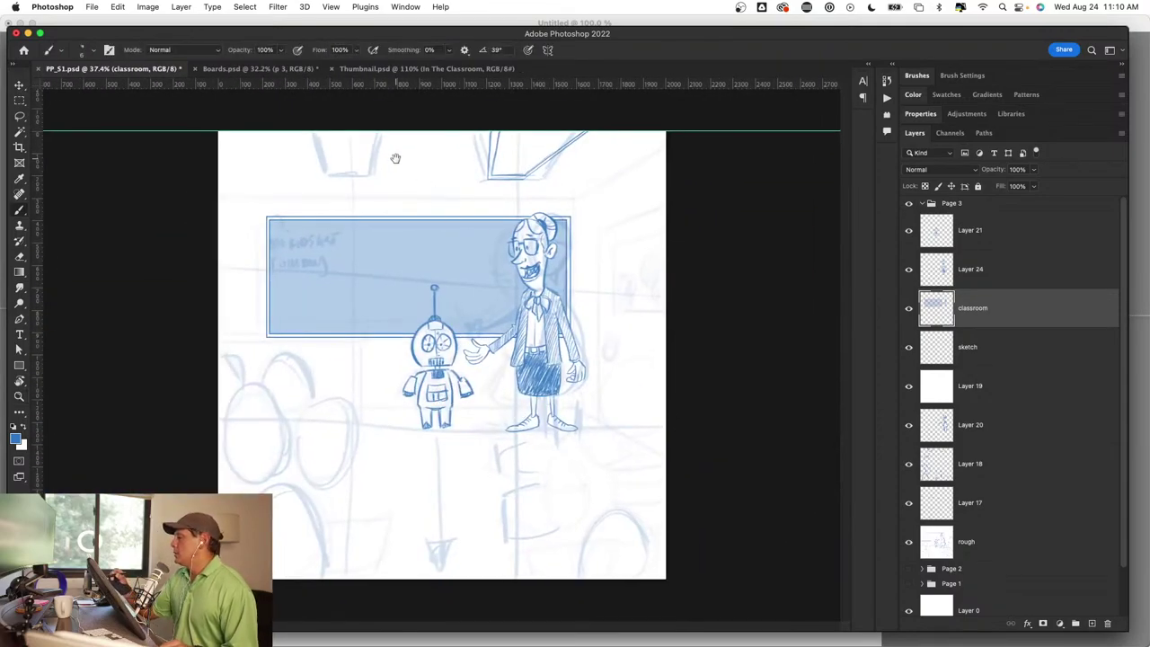
scroll(440, 164, up, 5)
scroll(419, 141, up, 3)
scroll(339, 177, up, 2)
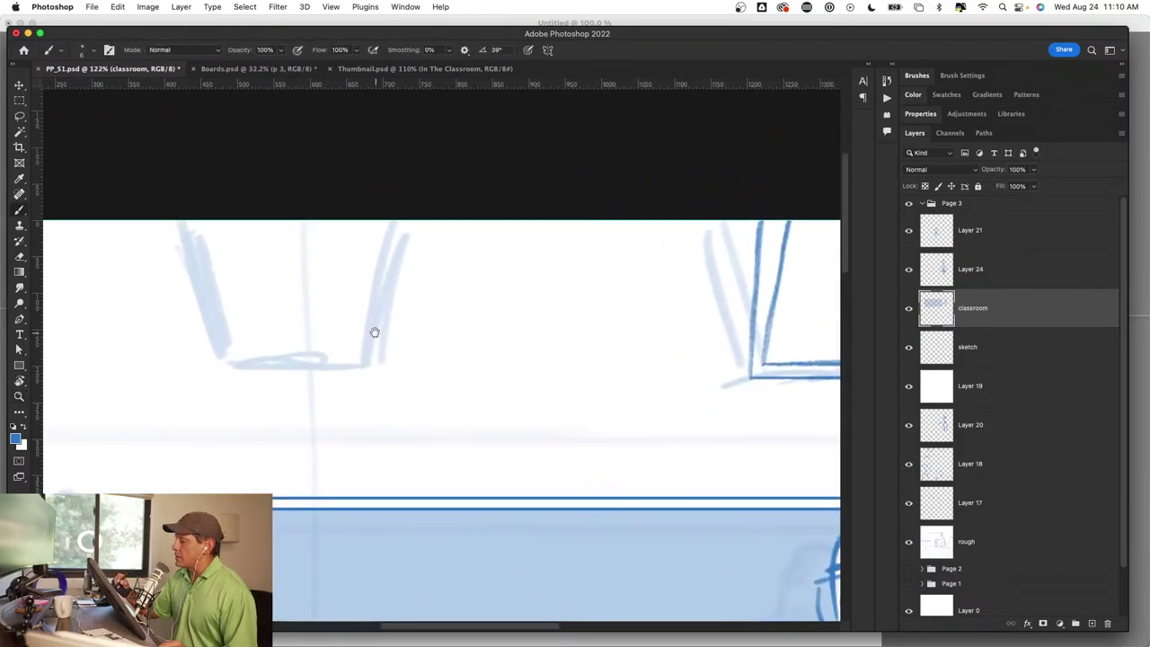
mouse_move(171, 220)
mouse_down()
mouse_move(267, 384)
mouse_move(221, 314)
mouse_move(253, 359)
mouse_move(350, 354)
mouse_up()
mouse_move(256, 359)
mouse_down()
mouse_move(368, 352)
mouse_move(424, 217)
mouse_up()
drag(364, 347, 427, 216)
Step: Retrace the left diagonal, bottom edge and lamp's right side in firm blue, then view the whole panel
key(z)
drag(478, 388, 418, 377)
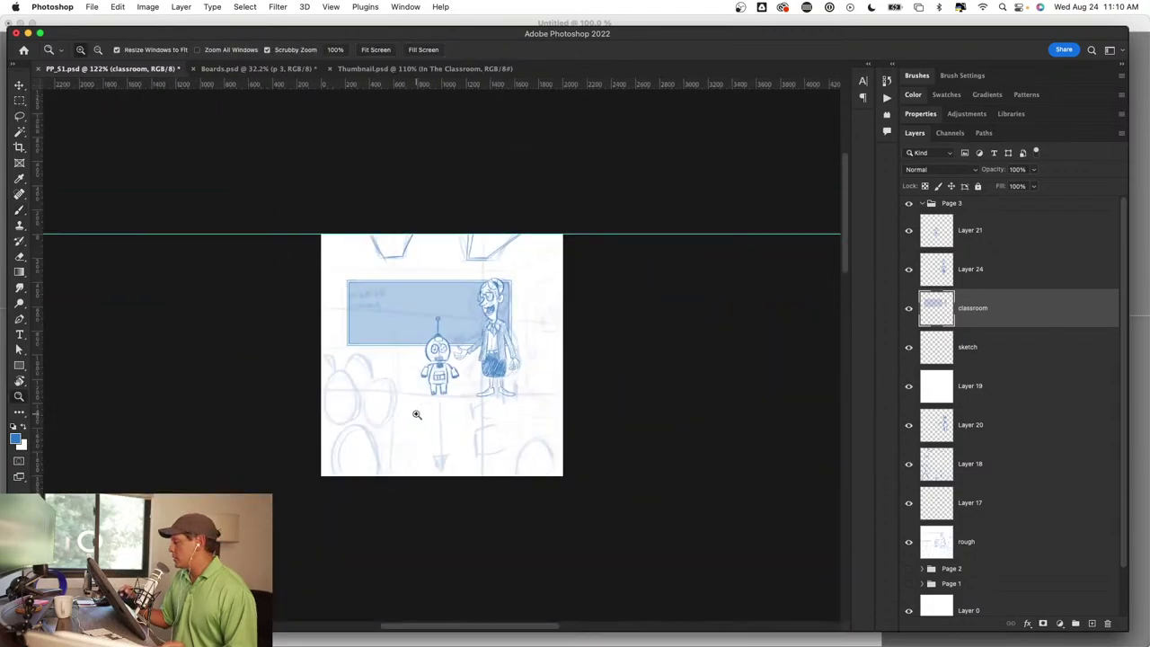
drag(495, 398, 572, 401)
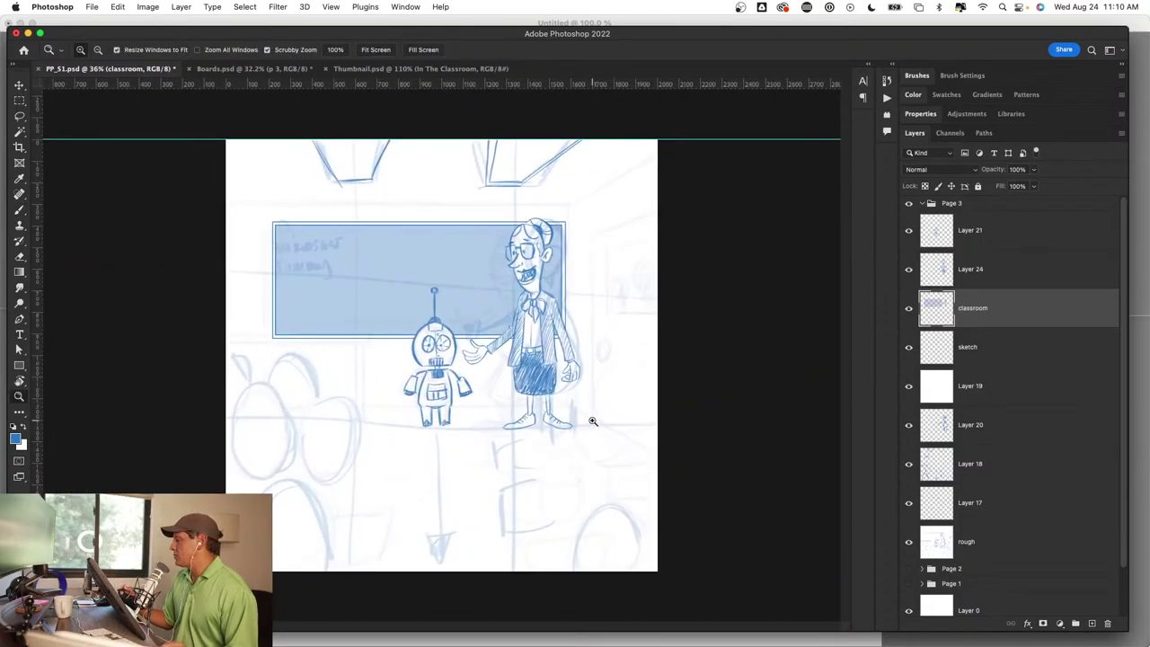
key(b)
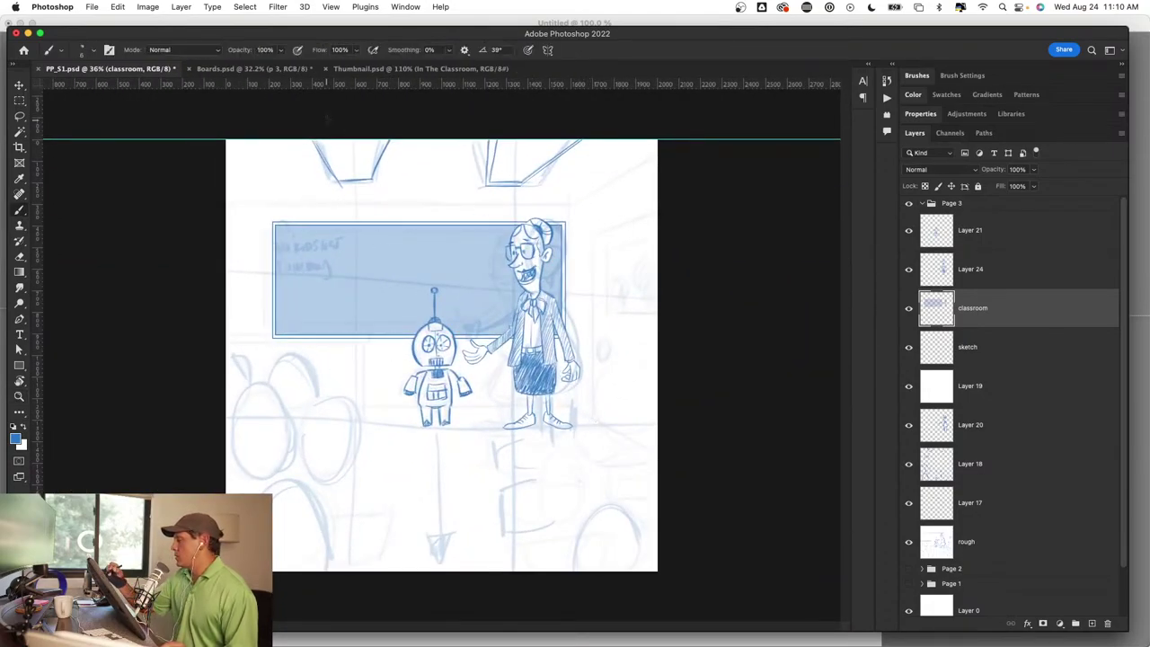
scroll(360, 131, up, 5)
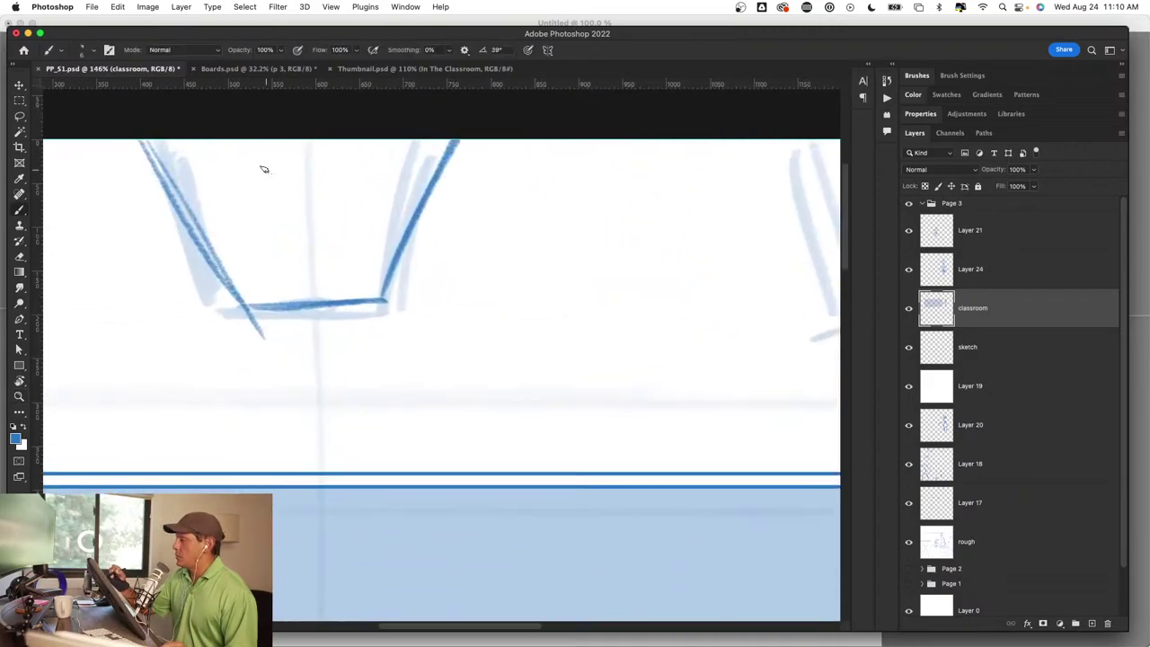
mouse_move(154, 140)
mouse_down()
mouse_move(259, 297)
mouse_move(365, 288)
mouse_up()
drag(267, 292, 378, 286)
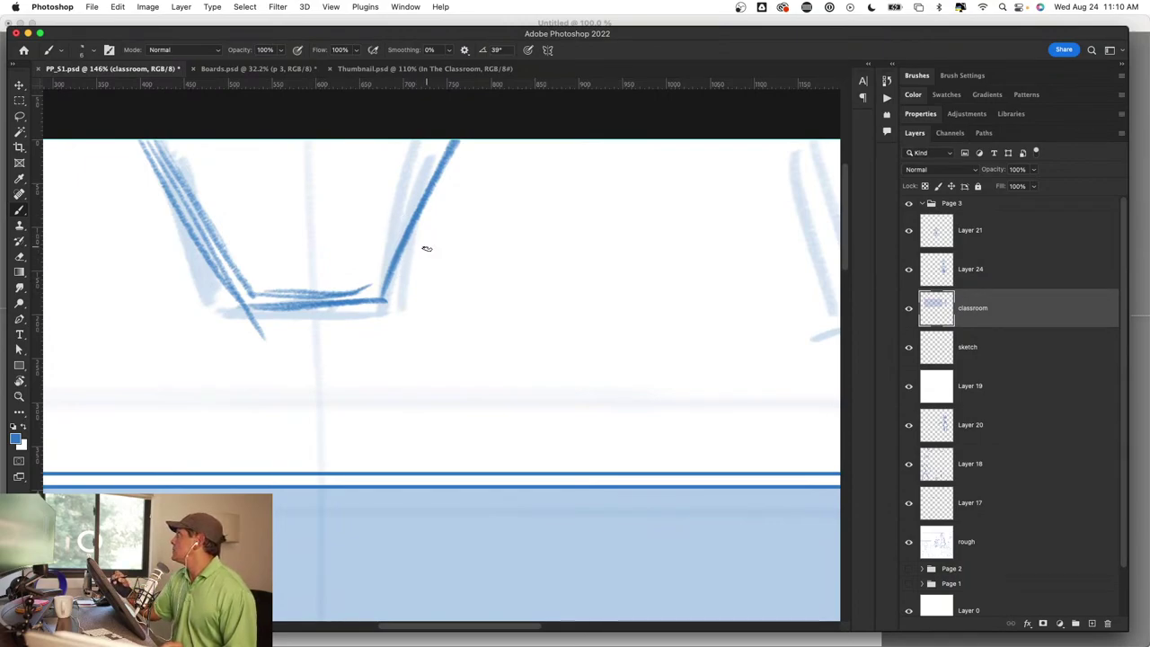
drag(365, 286, 440, 139)
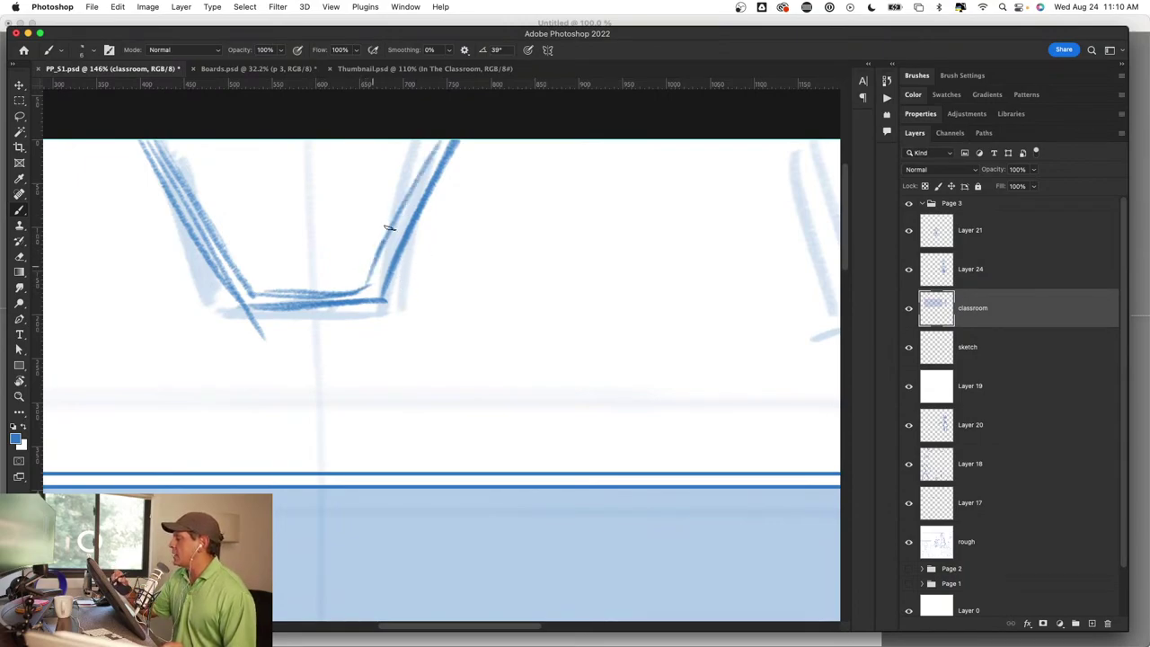
key(z)
drag(475, 347, 395, 350)
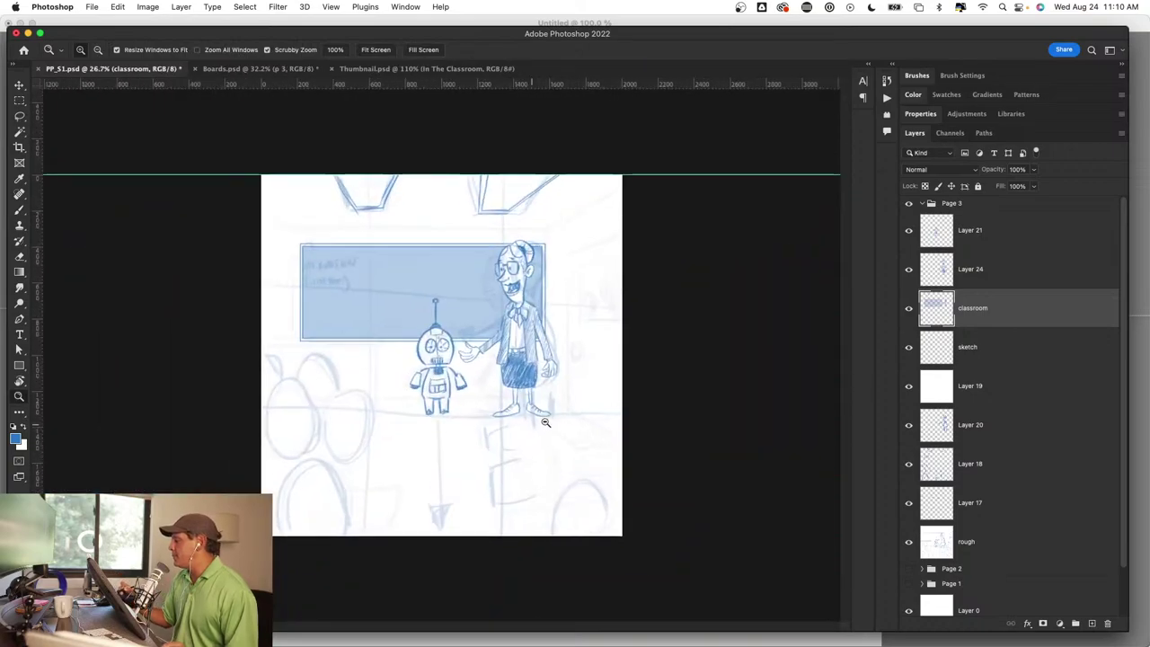
Step: Zoom into the faint head circles and draw the student's ear with inner detail
drag(544, 422, 566, 427)
key(b)
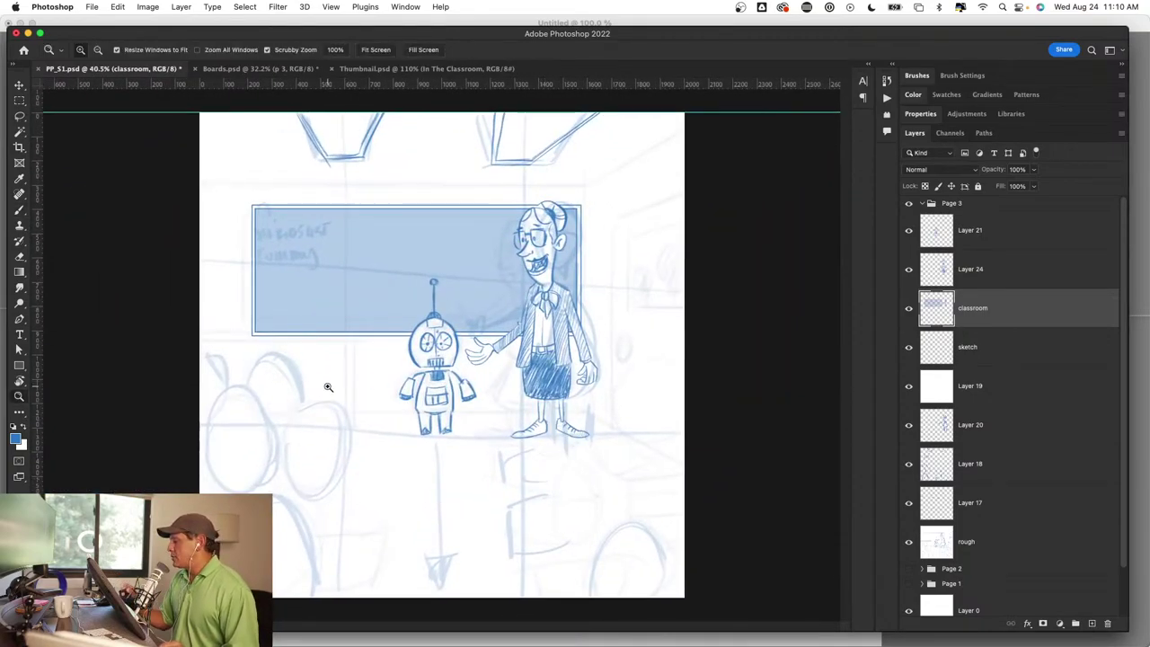
drag(326, 390, 545, 385)
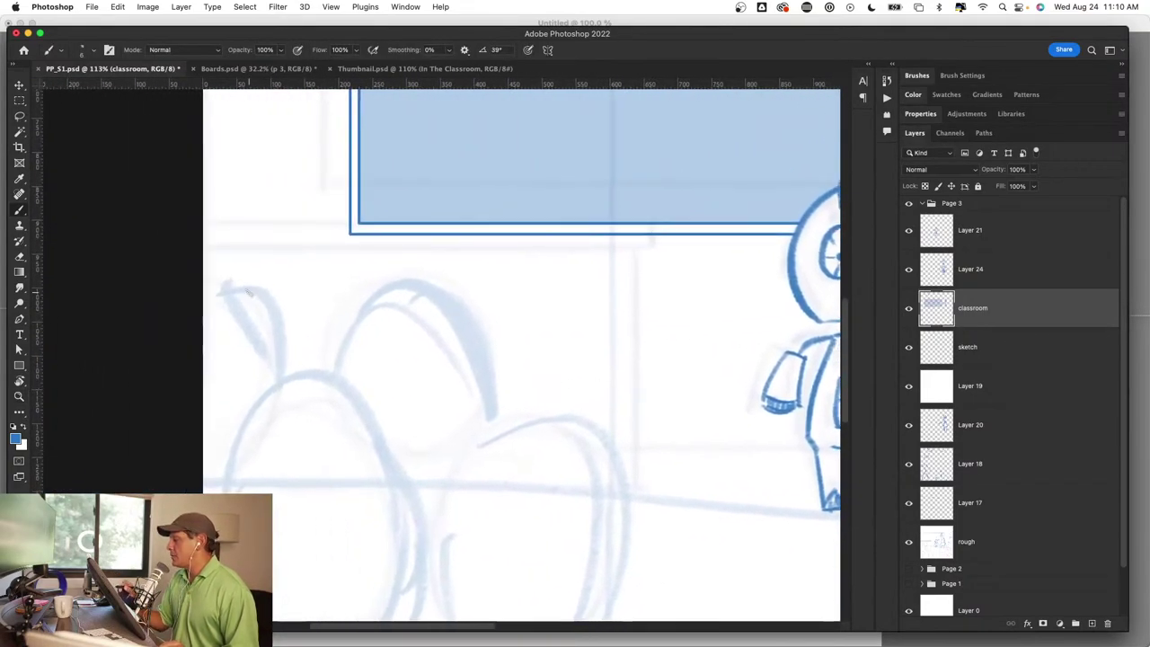
key(z)
drag(302, 307, 310, 367)
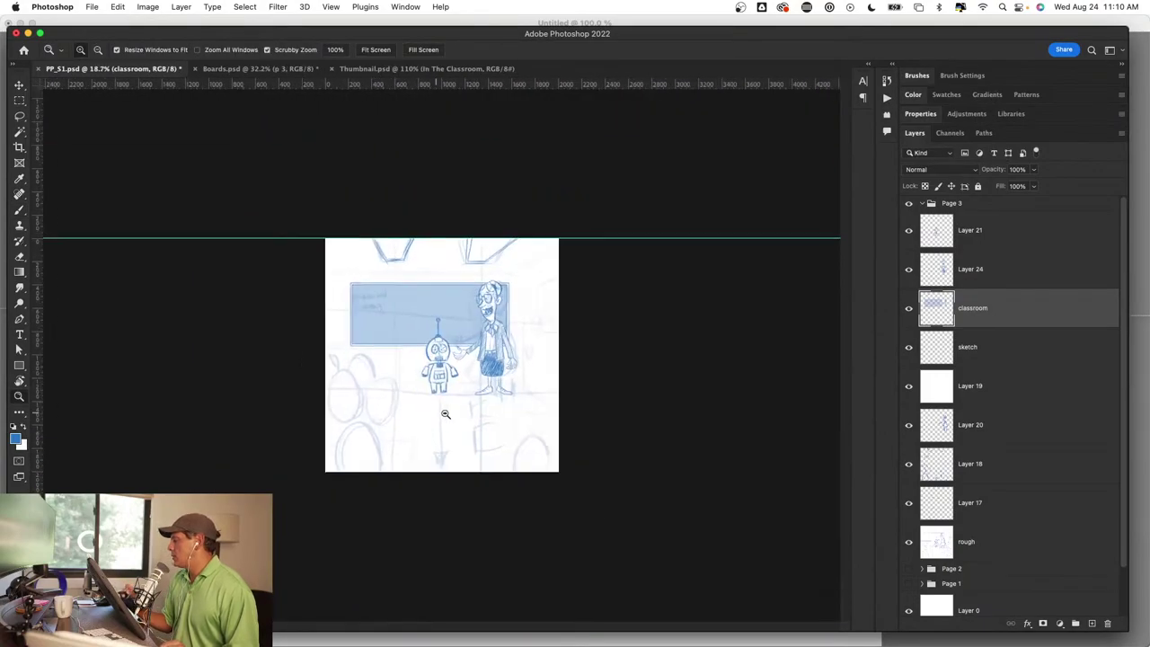
drag(443, 410, 491, 493)
key(b)
drag(415, 374, 549, 368)
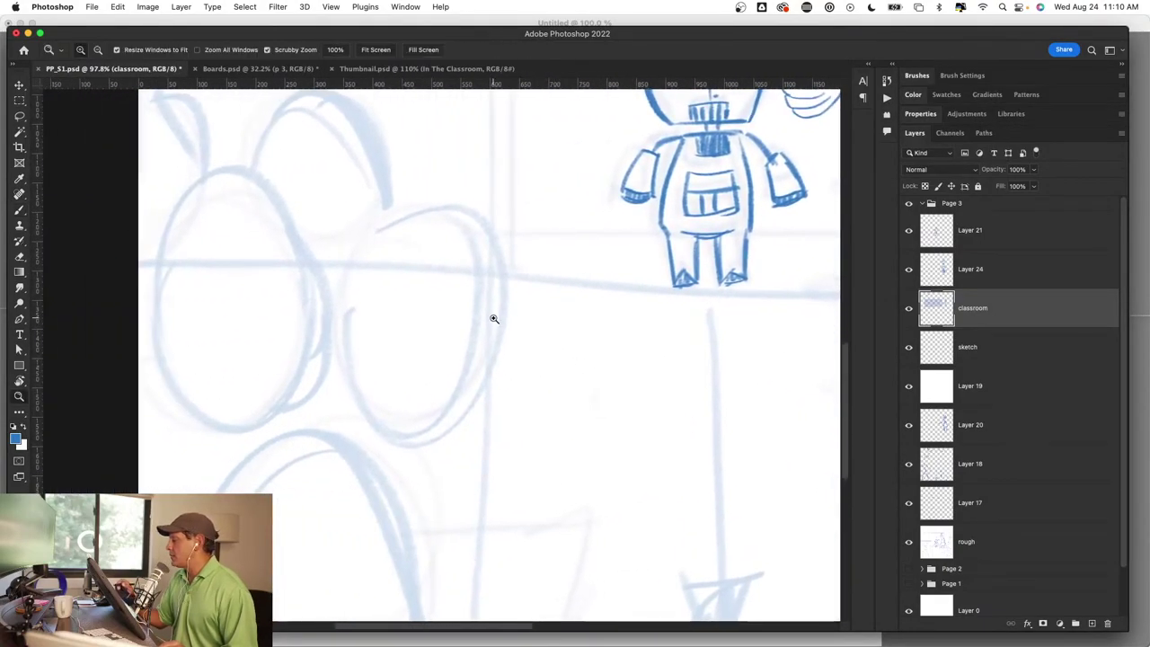
drag(493, 318, 534, 279)
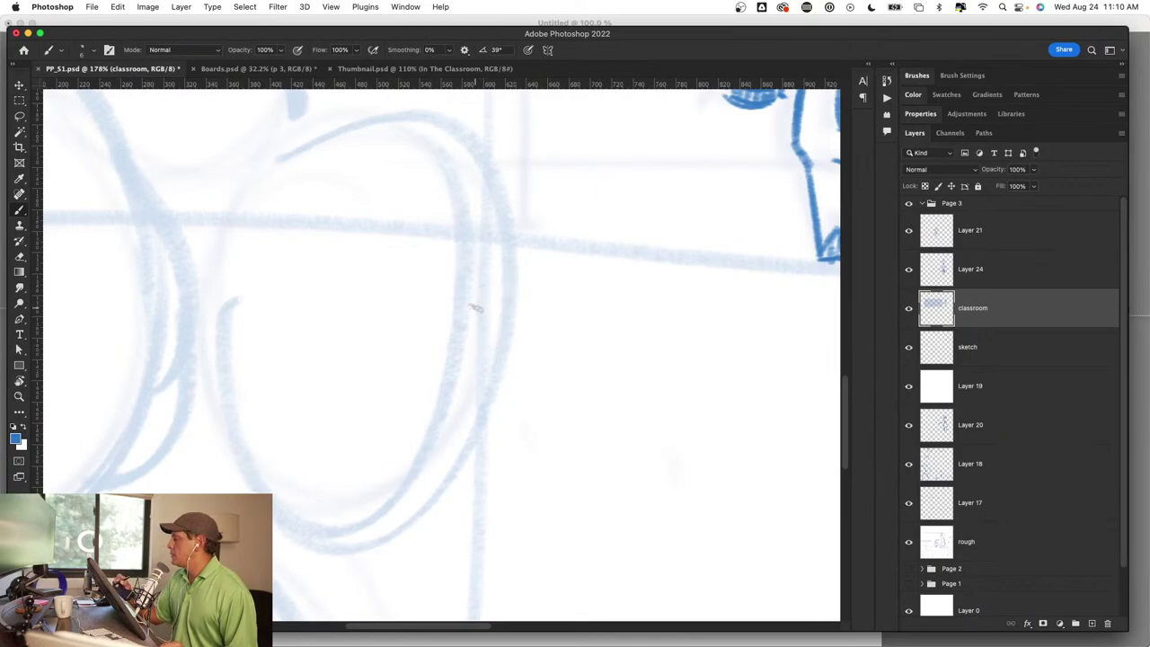
drag(474, 327, 491, 409)
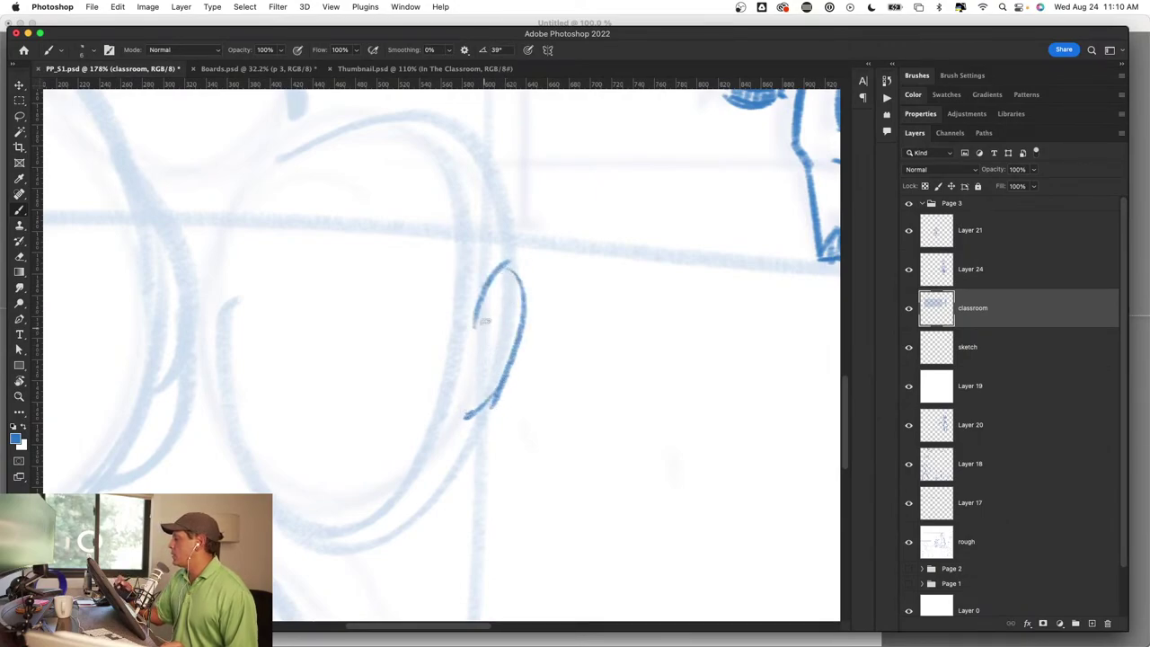
mouse_move(482, 324)
mouse_down()
mouse_move(472, 393)
mouse_move(483, 395)
mouse_up()
drag(494, 345, 469, 399)
Step: Draw the jaw line and lower curve of the head
key(z)
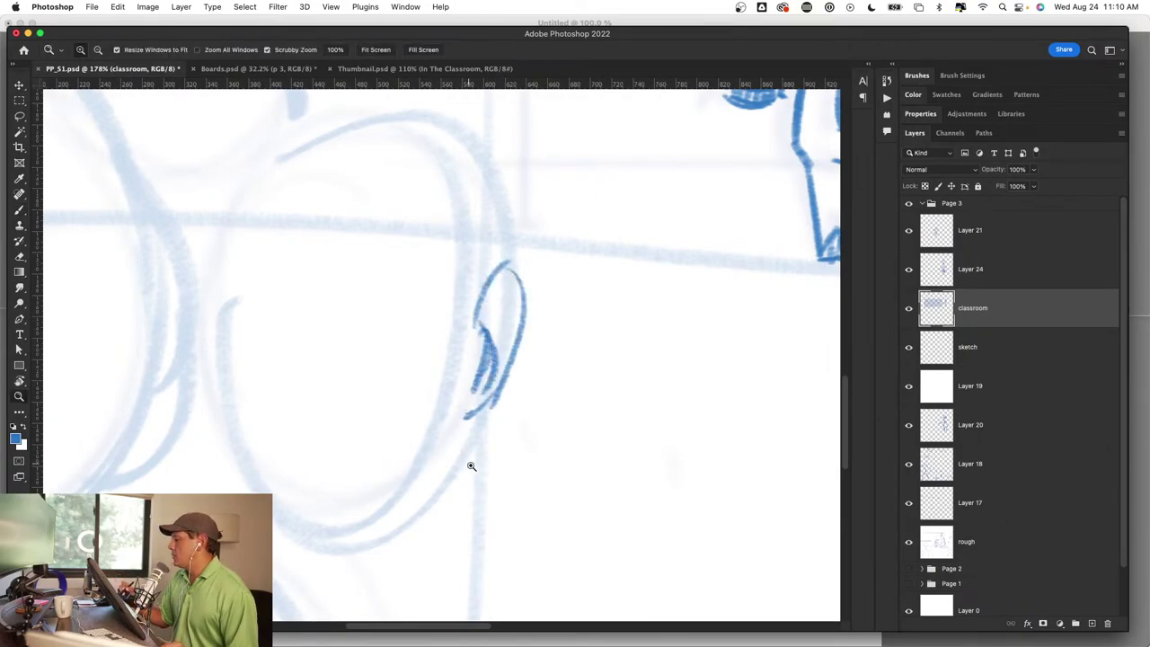
drag(471, 465, 467, 406)
drag(476, 360, 395, 503)
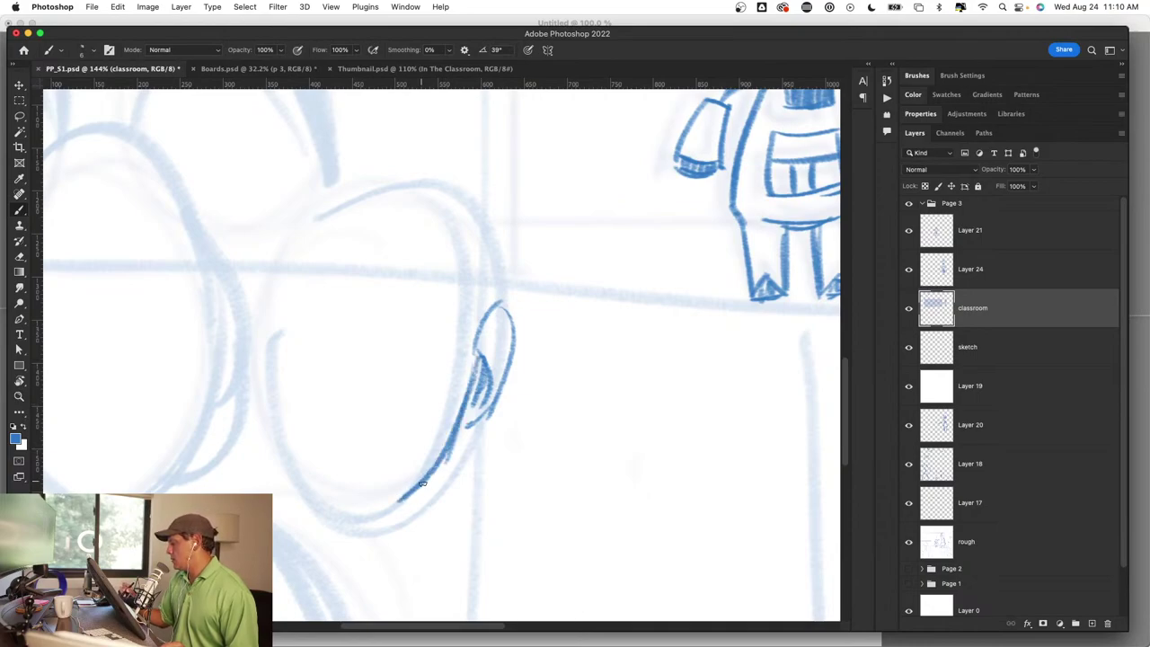
drag(261, 399, 368, 505)
drag(267, 443, 395, 504)
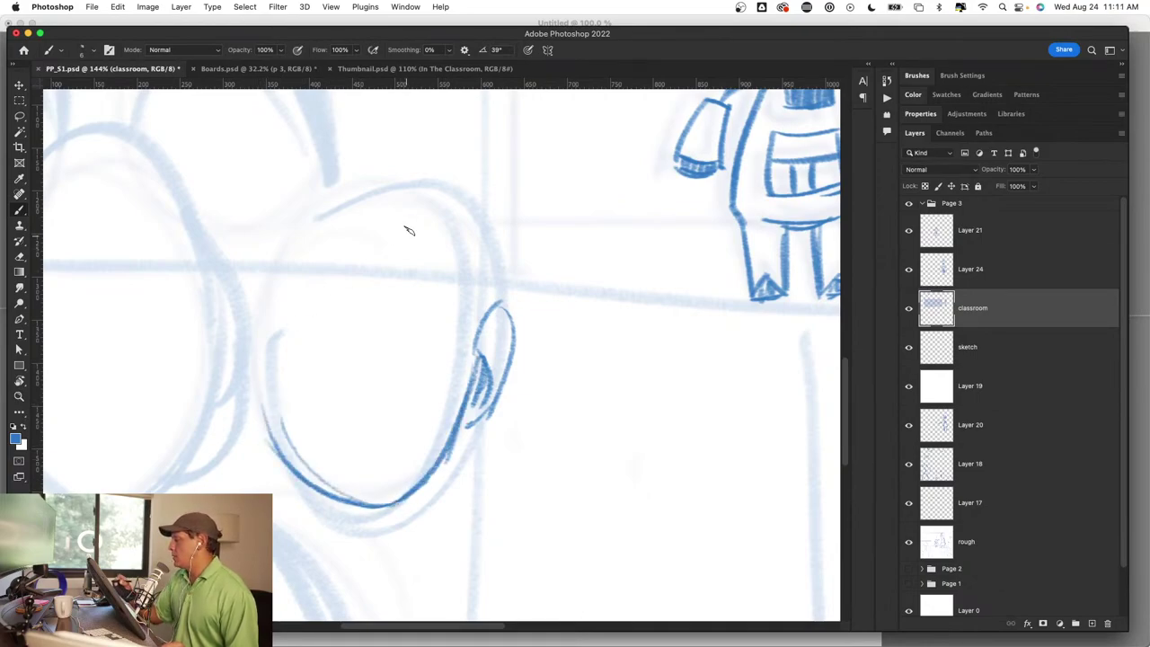
Step: Outline the head's top and sides and add hair tufts and strands
drag(364, 214, 320, 171)
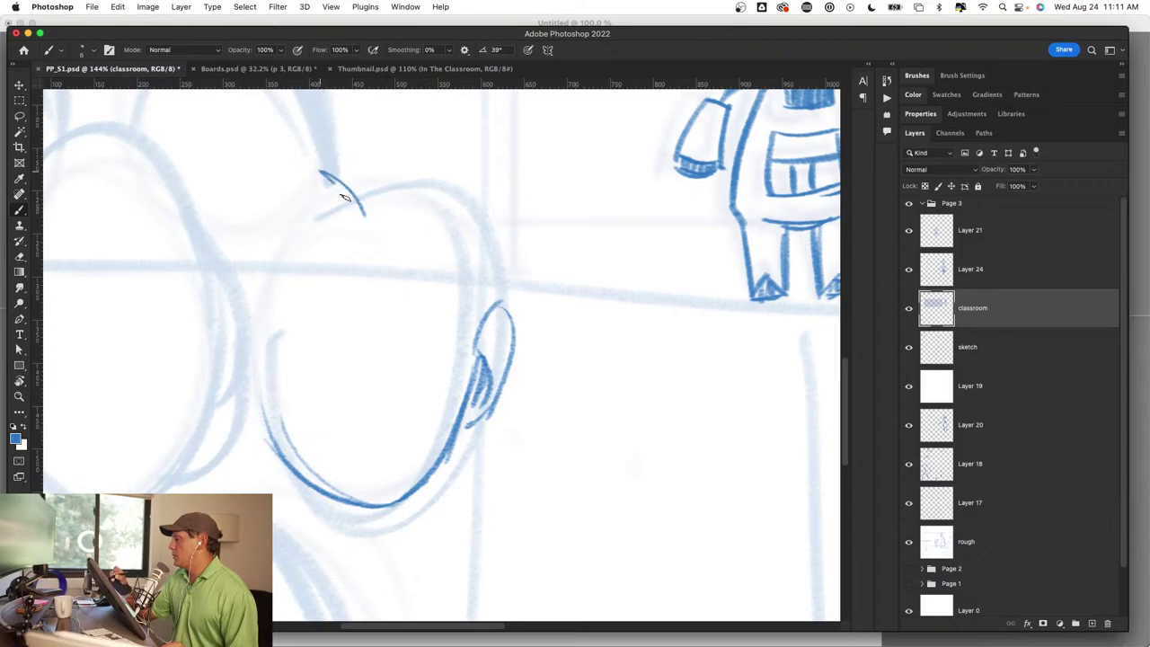
mouse_move(365, 209)
mouse_down()
mouse_move(454, 180)
mouse_move(505, 235)
mouse_up()
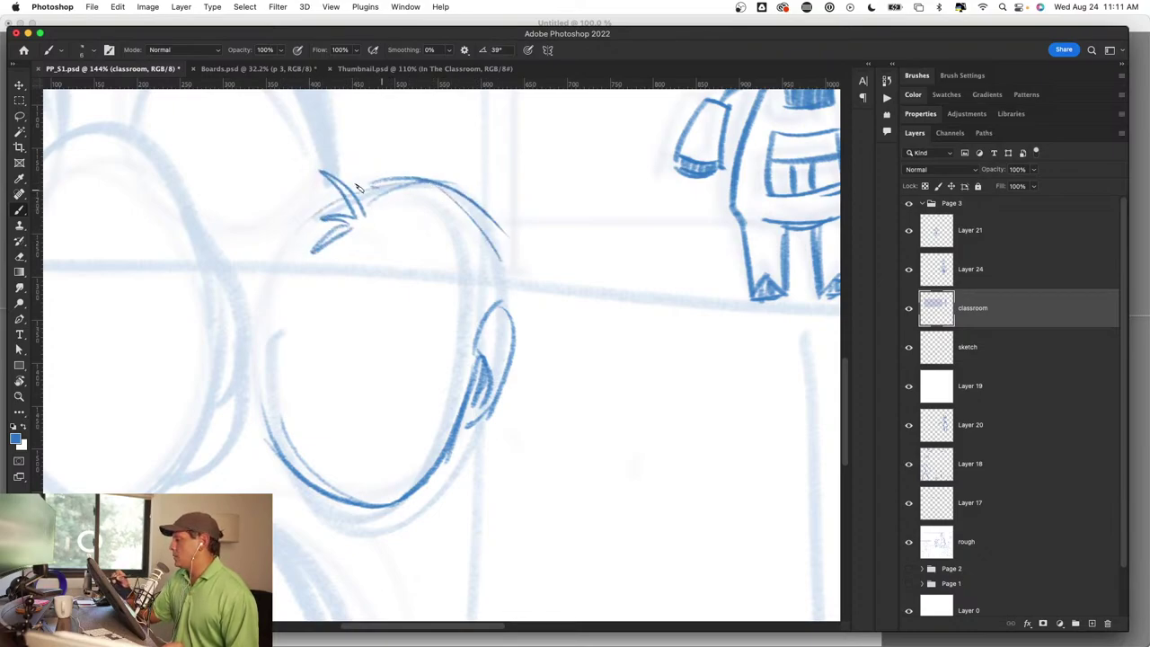
drag(370, 184, 264, 289)
drag(288, 234, 265, 434)
drag(265, 336, 350, 514)
drag(299, 290, 352, 476)
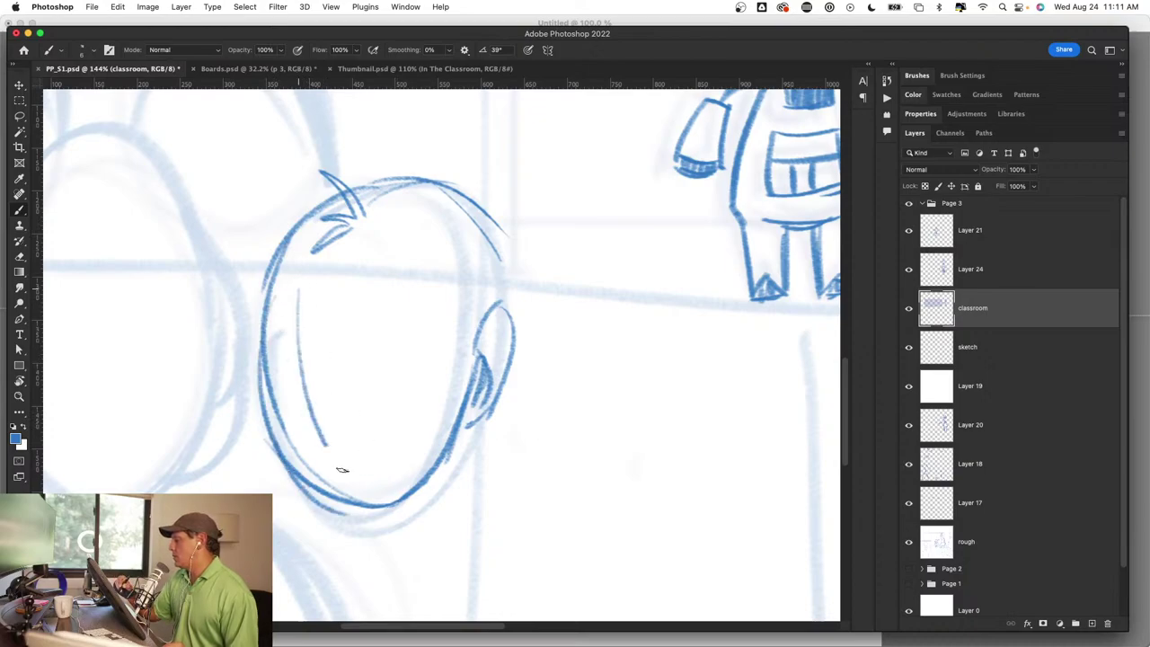
drag(338, 384, 364, 454)
drag(403, 301, 415, 462)
drag(451, 330, 415, 446)
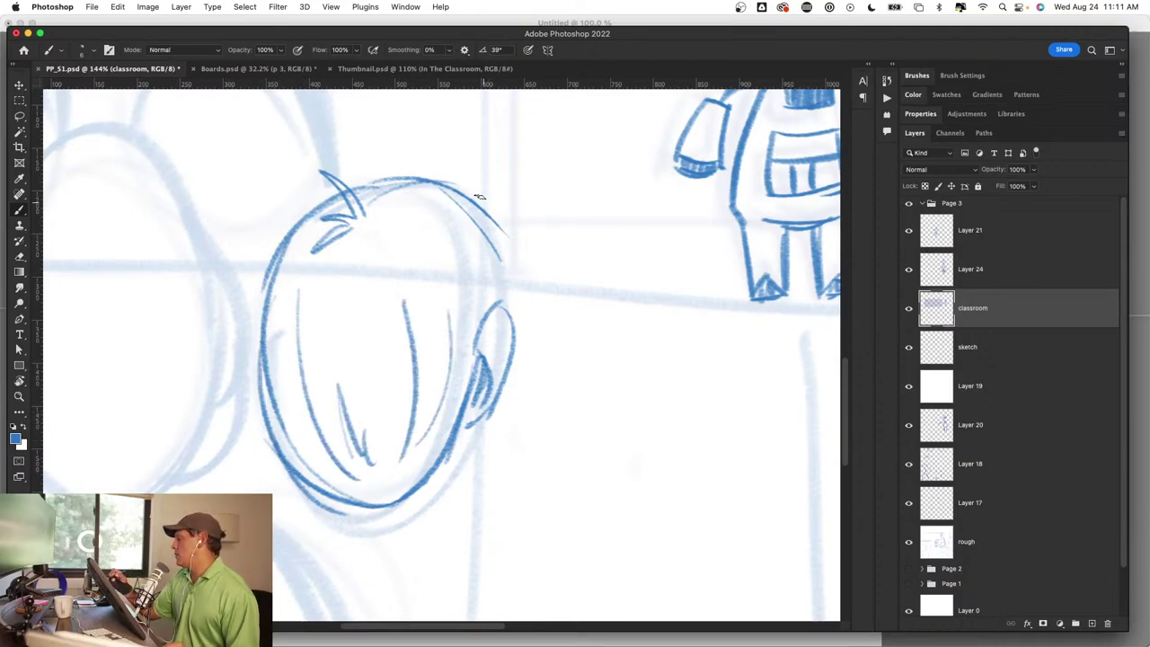
drag(485, 241, 523, 263)
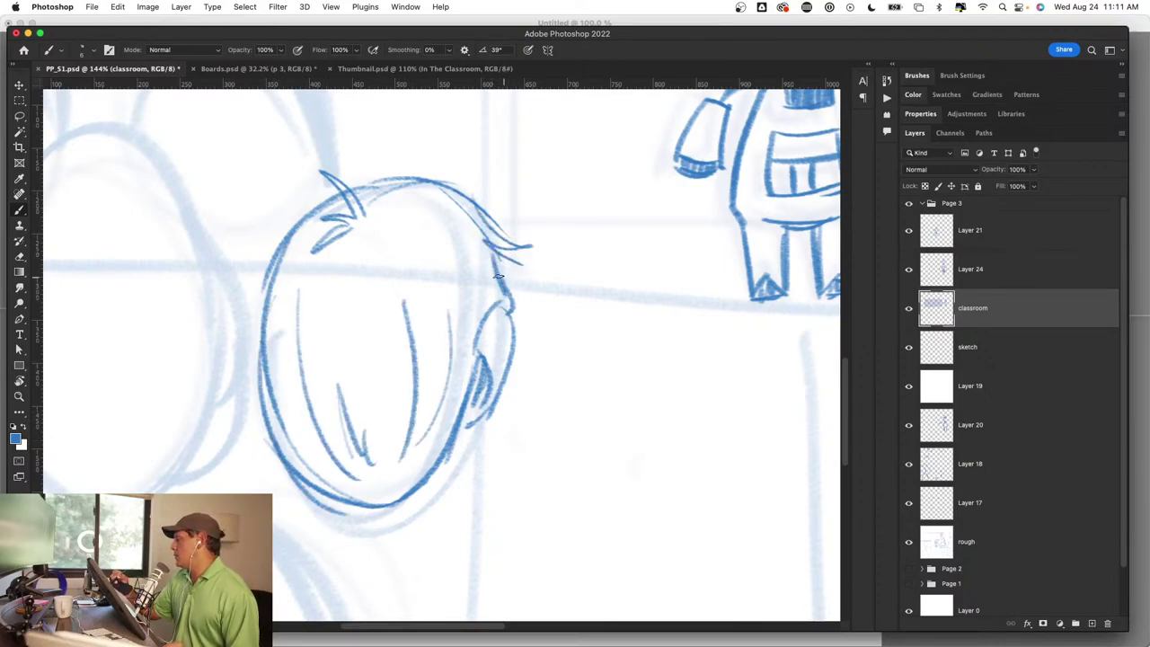
Step: Add neck strokes below the head and check the result against the whole scene
scroll(492, 377, down, 5)
scroll(456, 462, up, 2)
scroll(371, 500, up, 3)
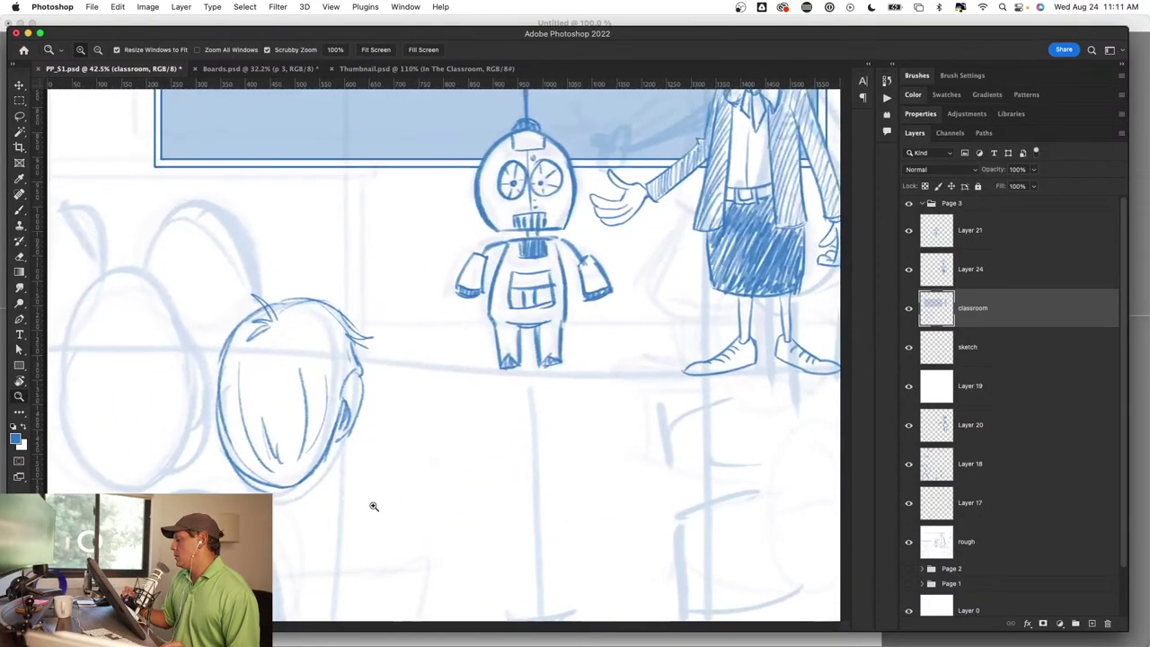
mouse_move(371, 501)
mouse_down()
mouse_move(384, 445)
mouse_move(524, 298)
mouse_up()
scroll(539, 310, up, 3)
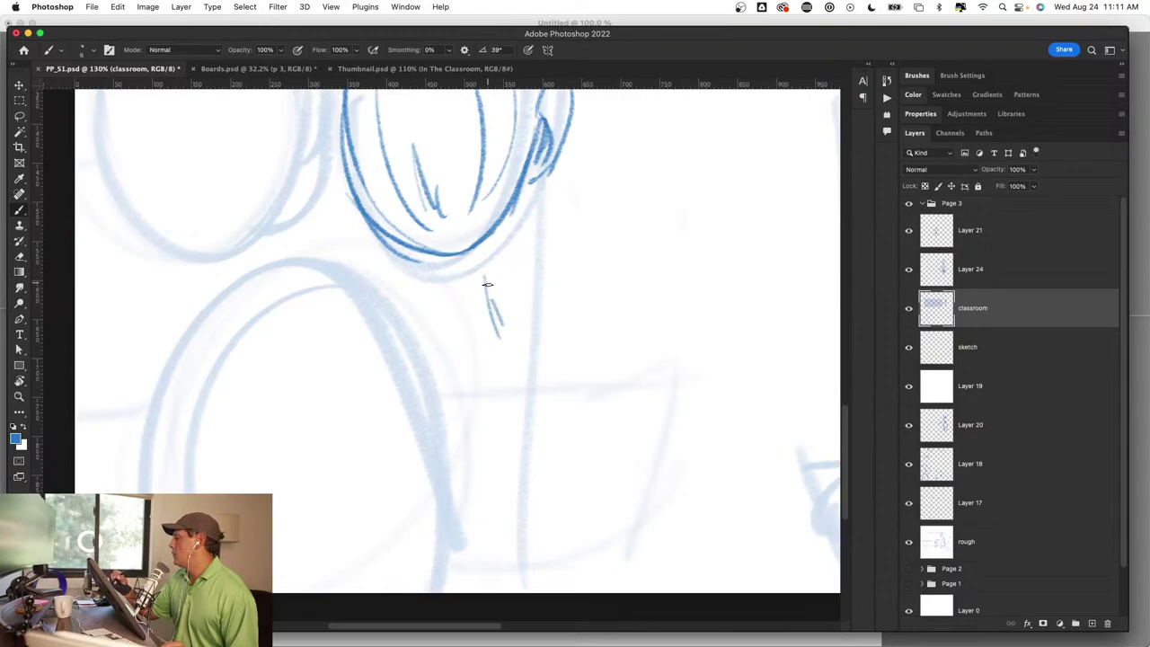
drag(487, 284, 539, 246)
drag(546, 179, 539, 250)
drag(544, 199, 535, 252)
mouse_move(537, 253)
mouse_down()
mouse_move(485, 289)
mouse_move(419, 284)
mouse_up()
key(z)
drag(503, 402, 436, 401)
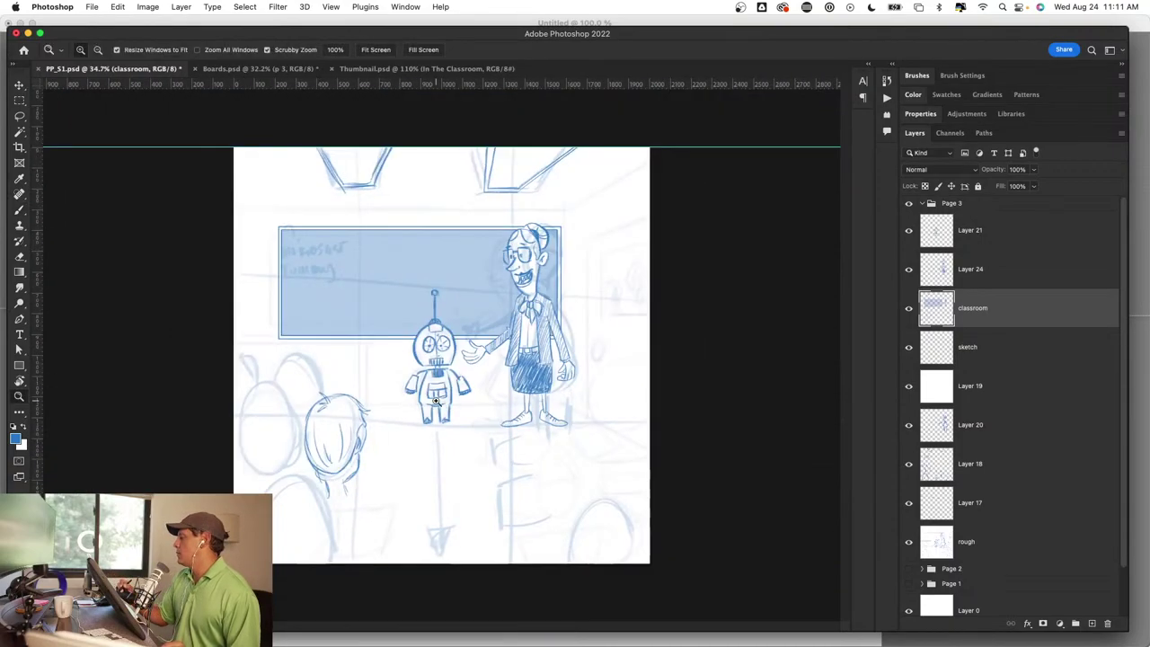
drag(409, 451, 561, 336)
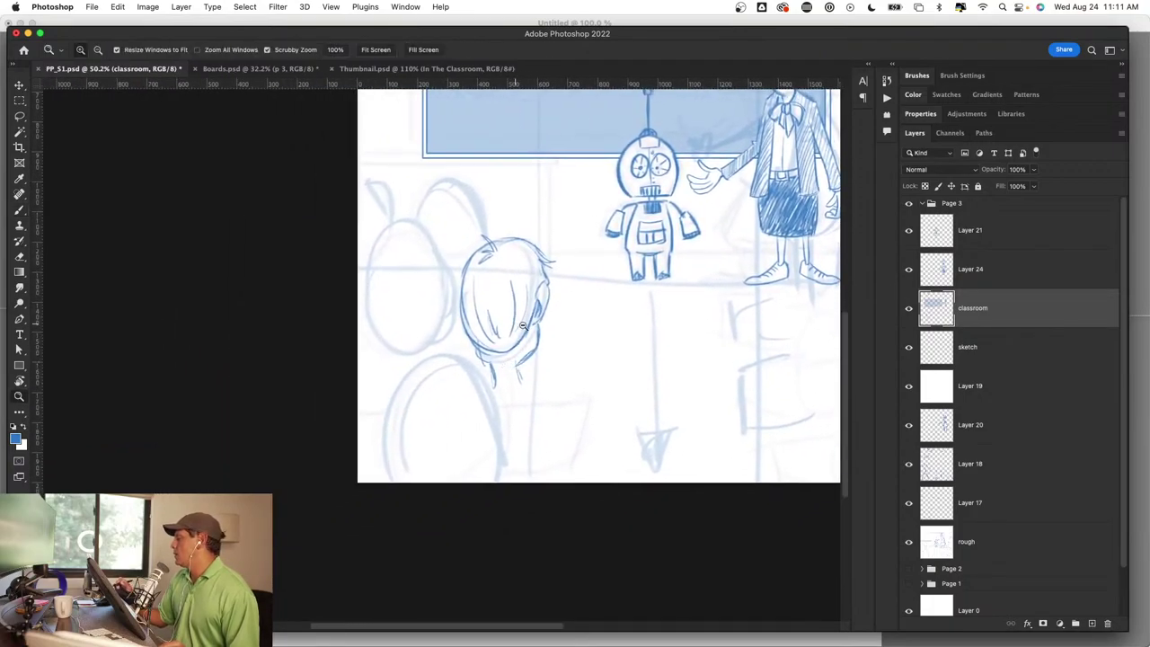
Step: Lasso the student's head and warp it slightly down and back, then deselect
key(b)
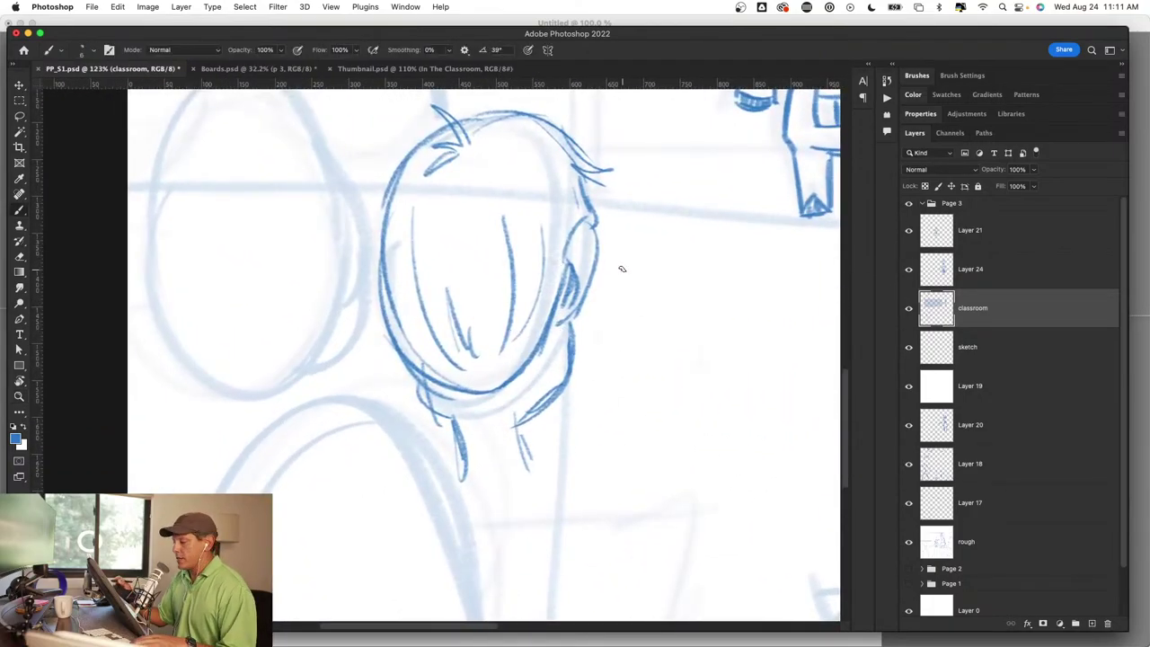
key(l)
drag(663, 243, 646, 436)
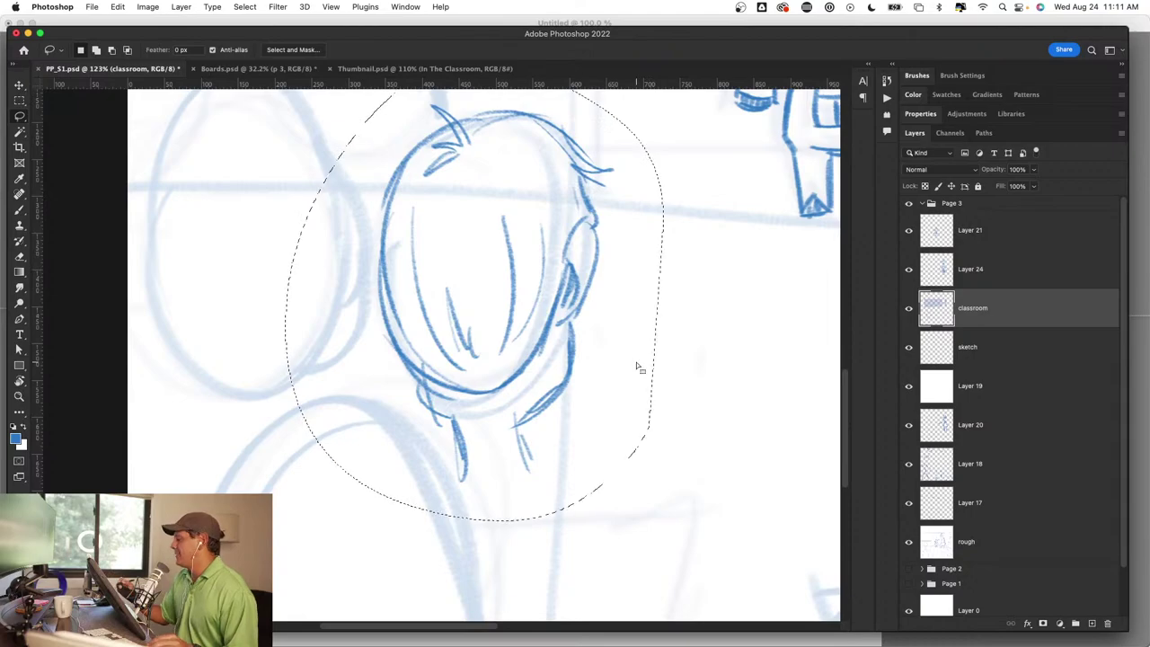
key(ctrl+t)
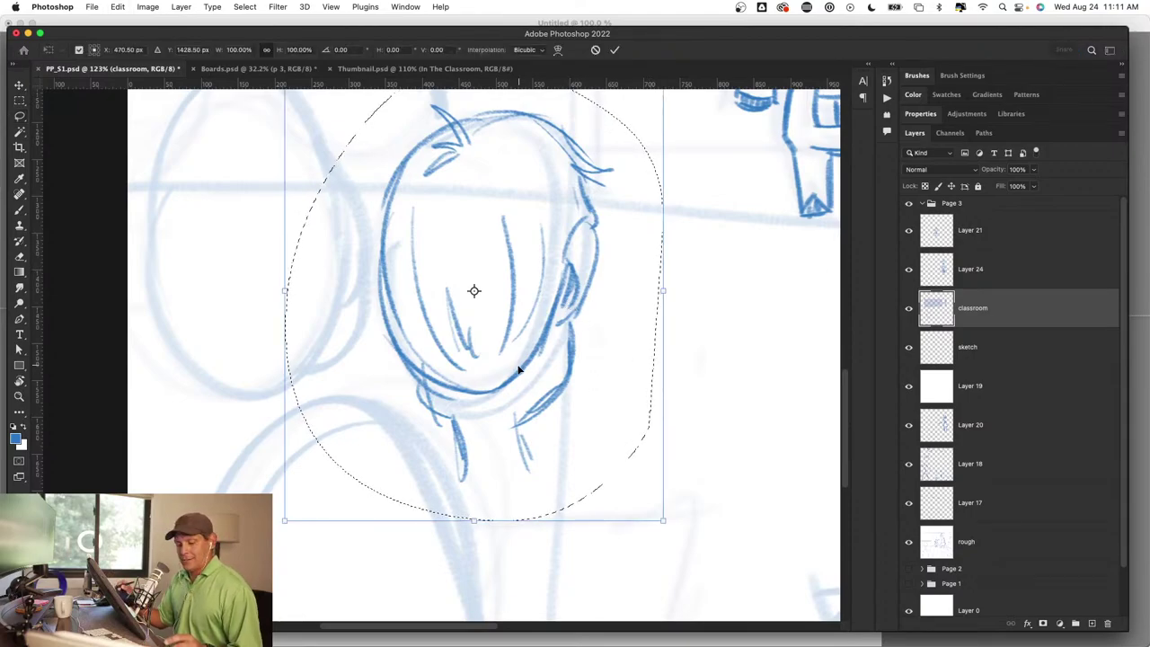
alt+click(518, 370)
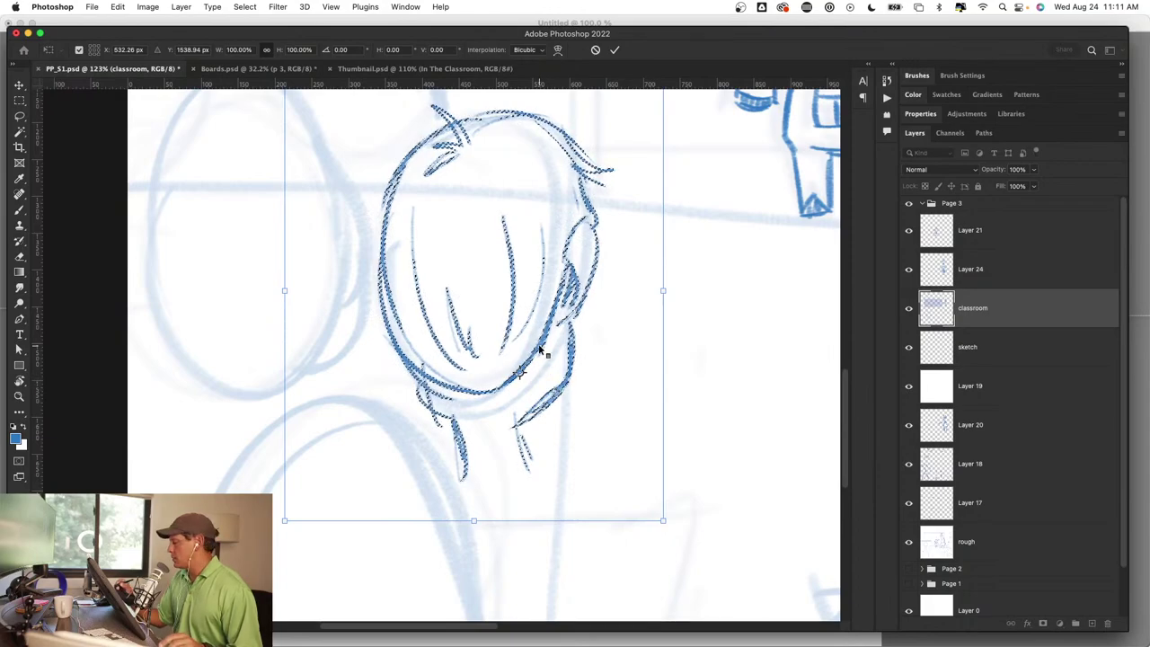
right_click(539, 351)
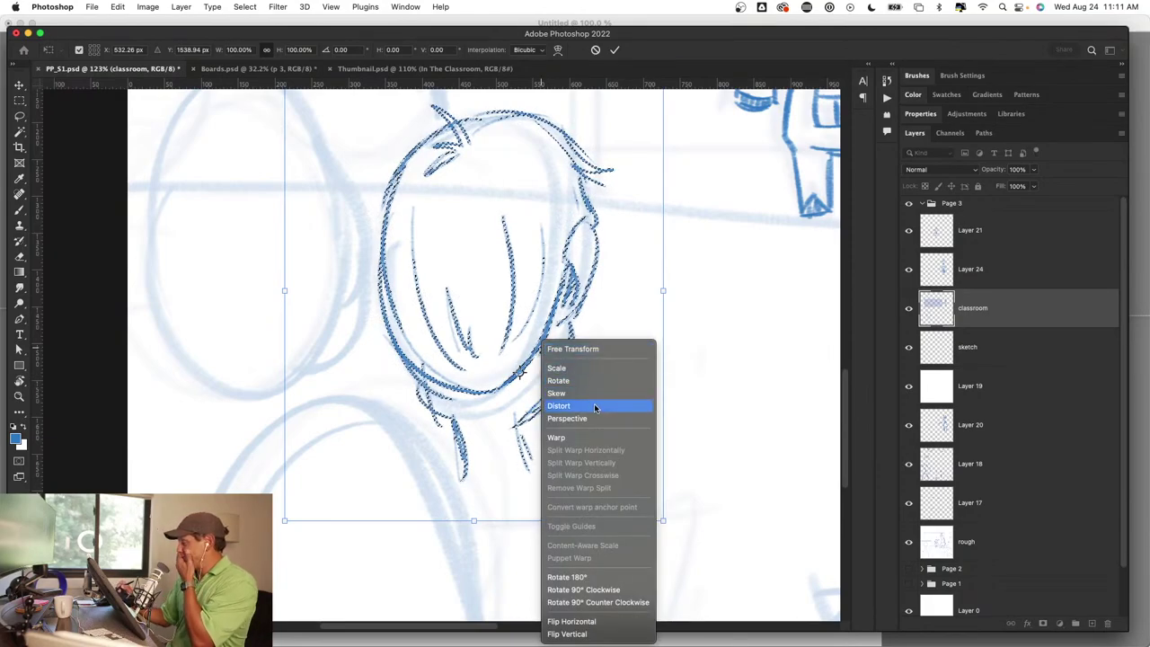
click(581, 437)
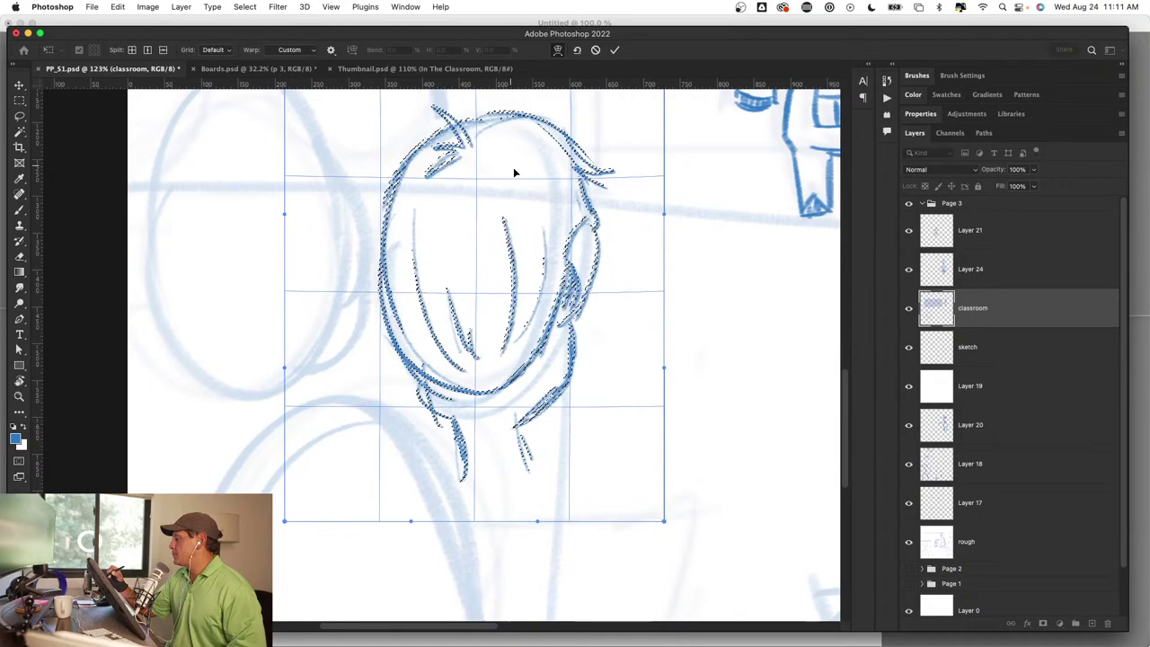
drag(513, 172, 534, 204)
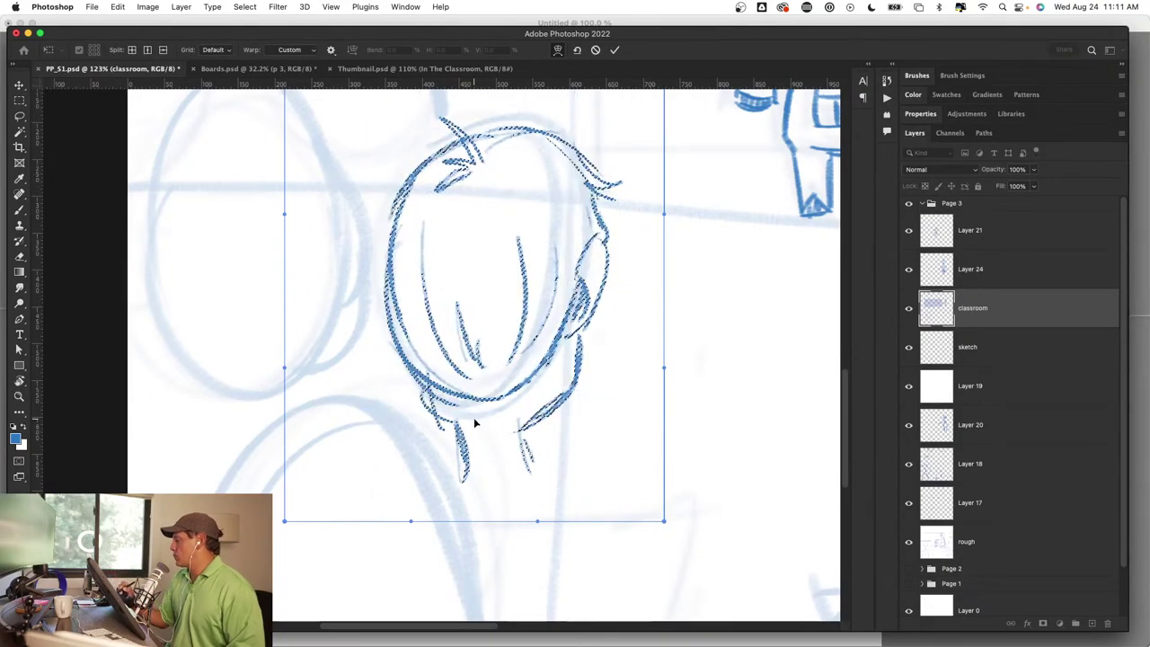
drag(475, 423, 463, 406)
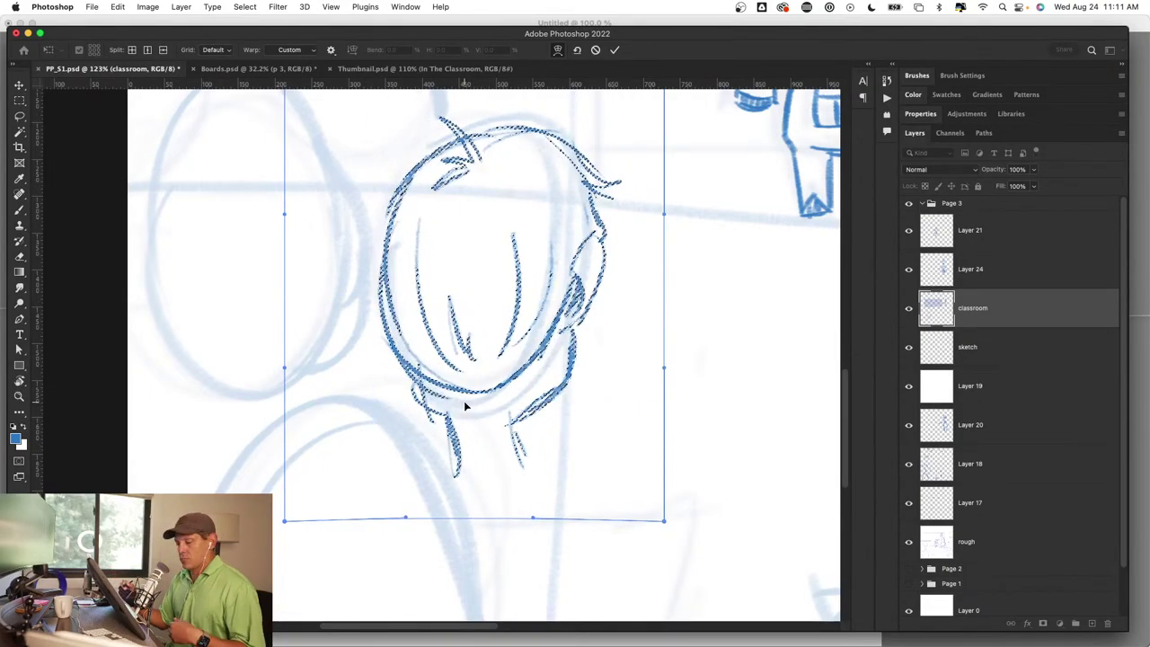
key(Return)
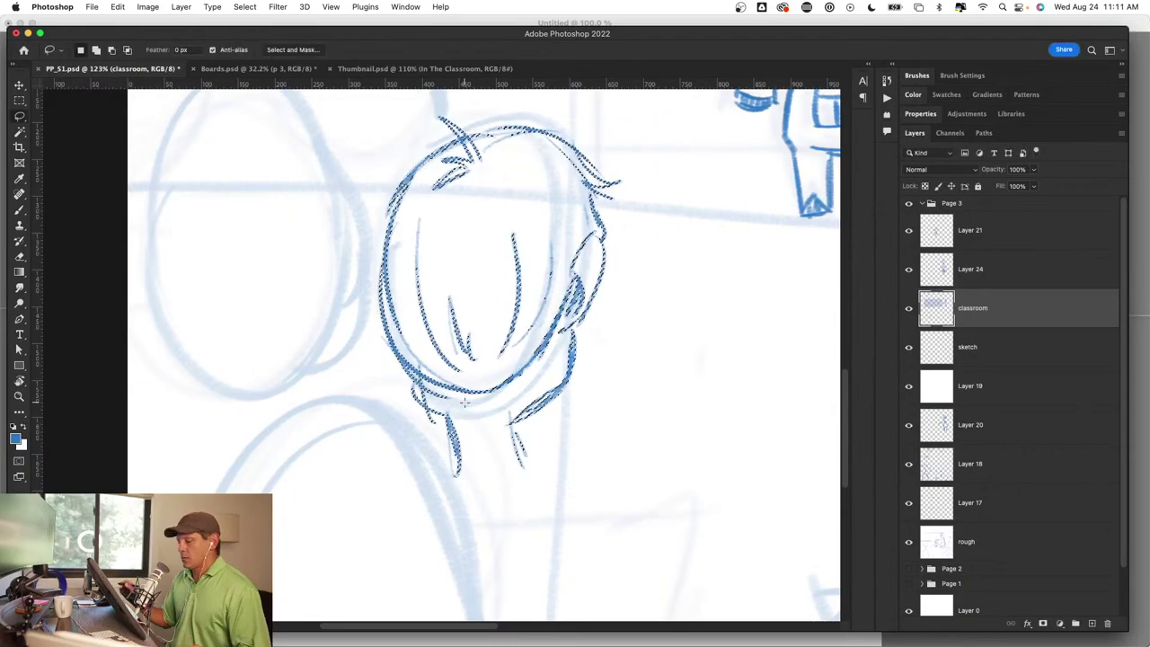
key(ctrl+d)
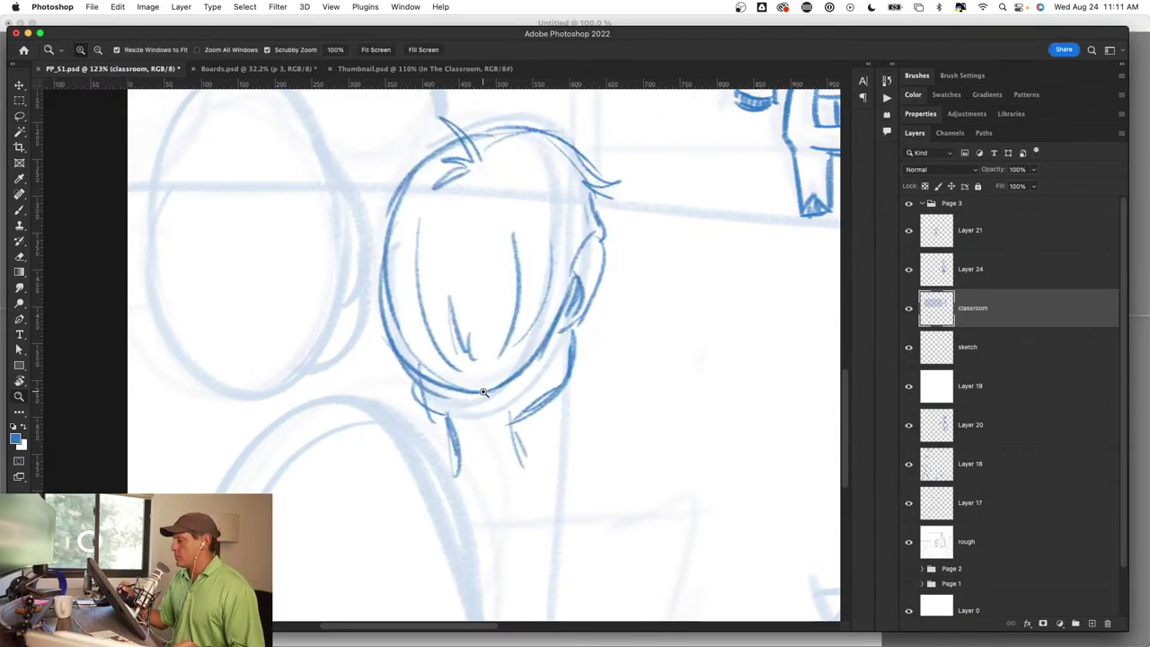
mouse_move(557, 407)
mouse_down()
mouse_move(525, 351)
mouse_move(458, 303)
mouse_move(457, 287)
mouse_up()
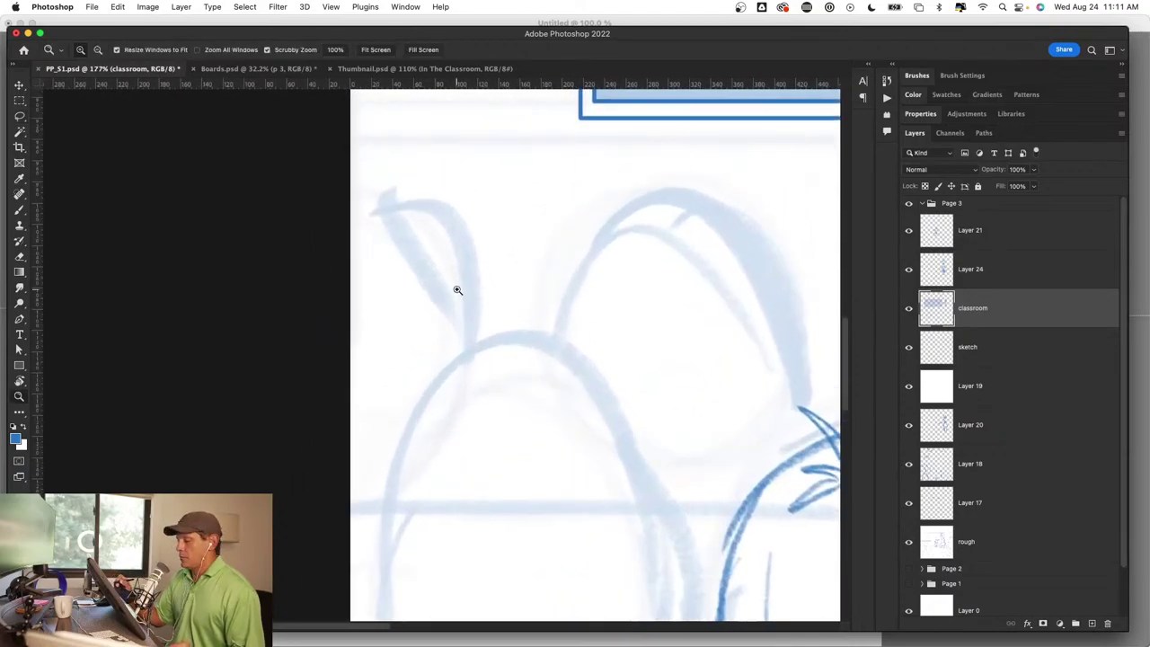
Step: Brush dark blue hair strokes across the left student's head top, with a zigzag tuft
key(b)
drag(352, 225, 436, 213)
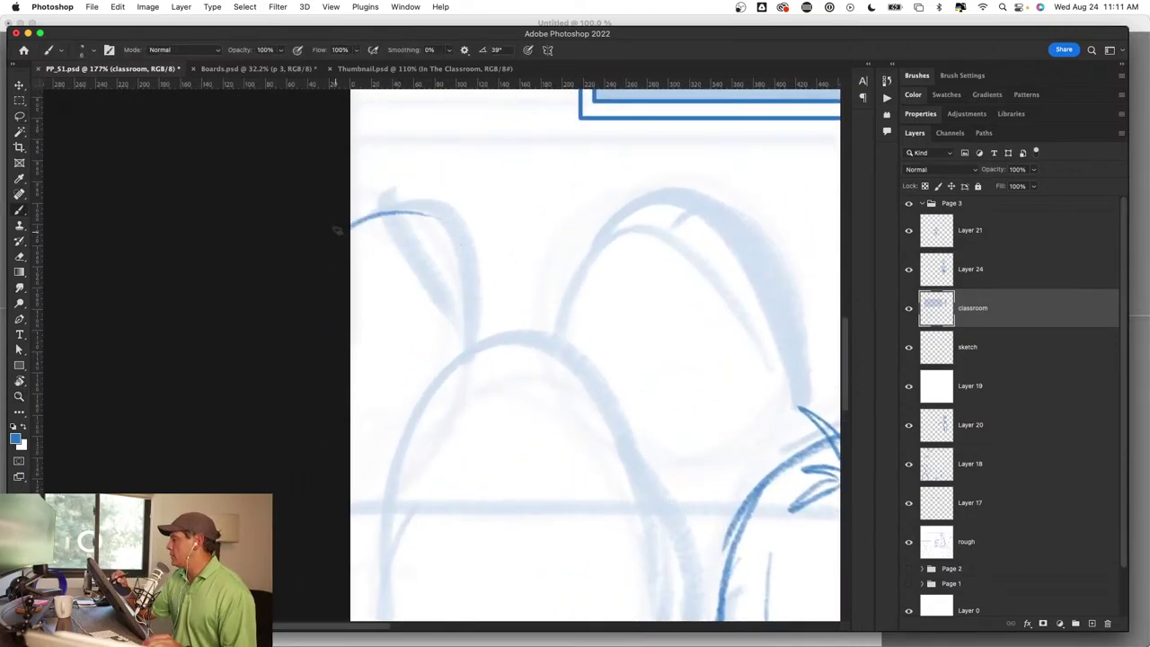
mouse_move(337, 229)
mouse_down()
mouse_move(482, 236)
mouse_move(517, 221)
mouse_move(483, 267)
mouse_move(489, 342)
mouse_up()
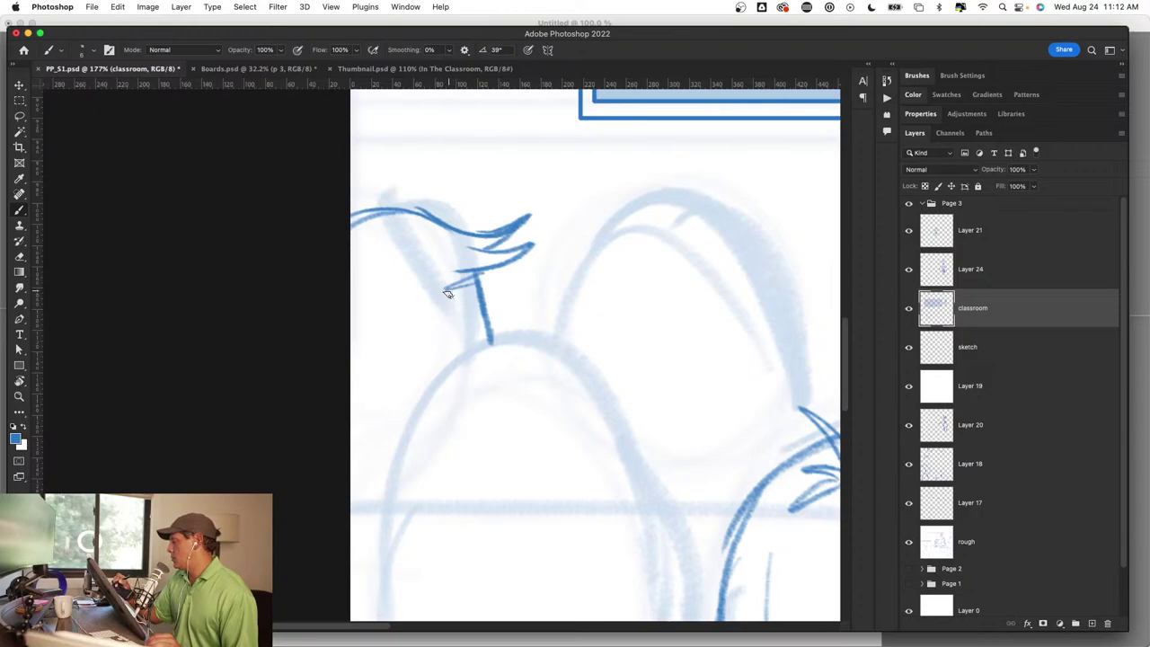
mouse_move(447, 294)
mouse_down()
mouse_move(416, 379)
mouse_move(437, 387)
mouse_up()
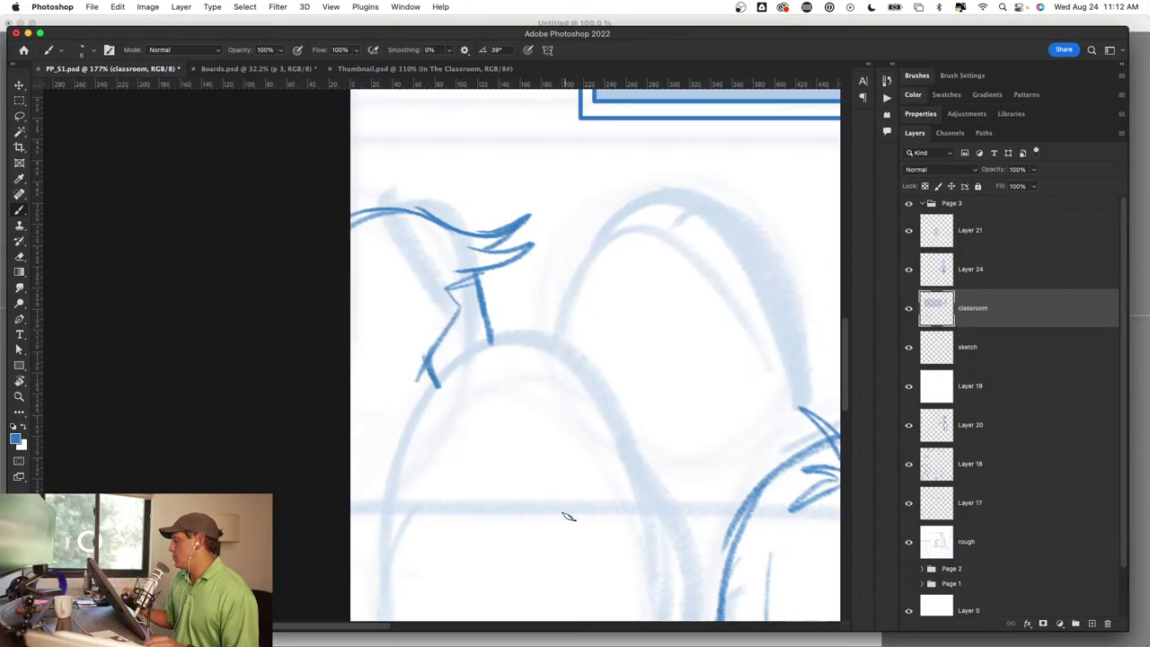
Step: Sketch the head-top and ear curves and the long side outline of the head
drag(565, 512, 569, 362)
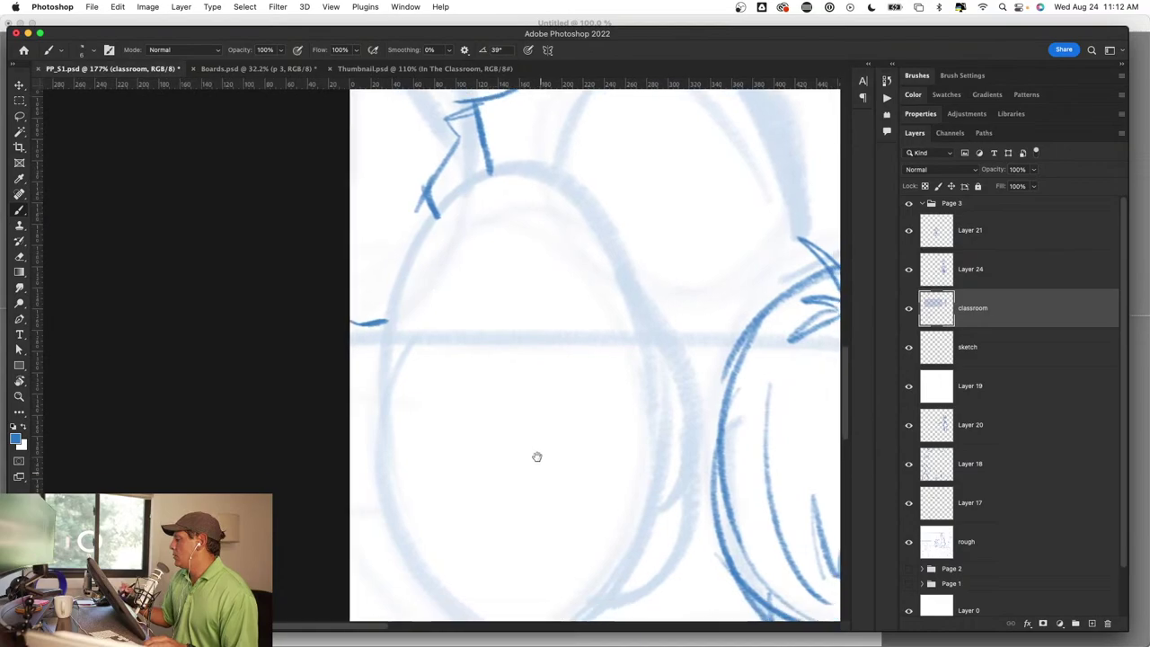
drag(537, 456, 523, 349)
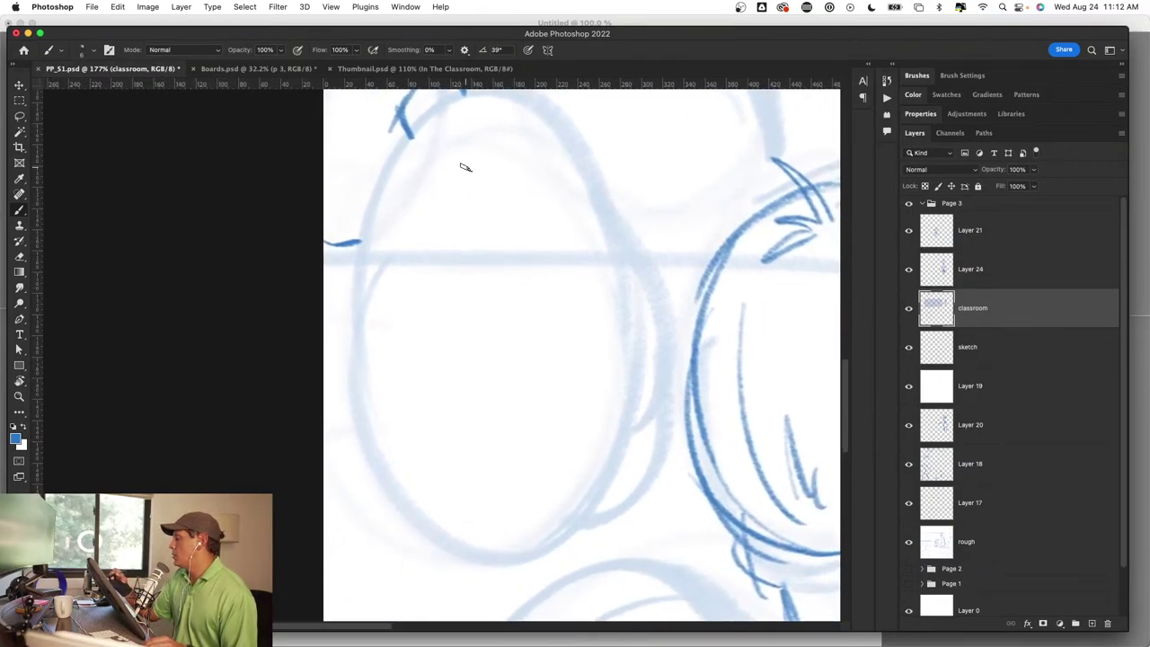
drag(441, 182, 460, 232)
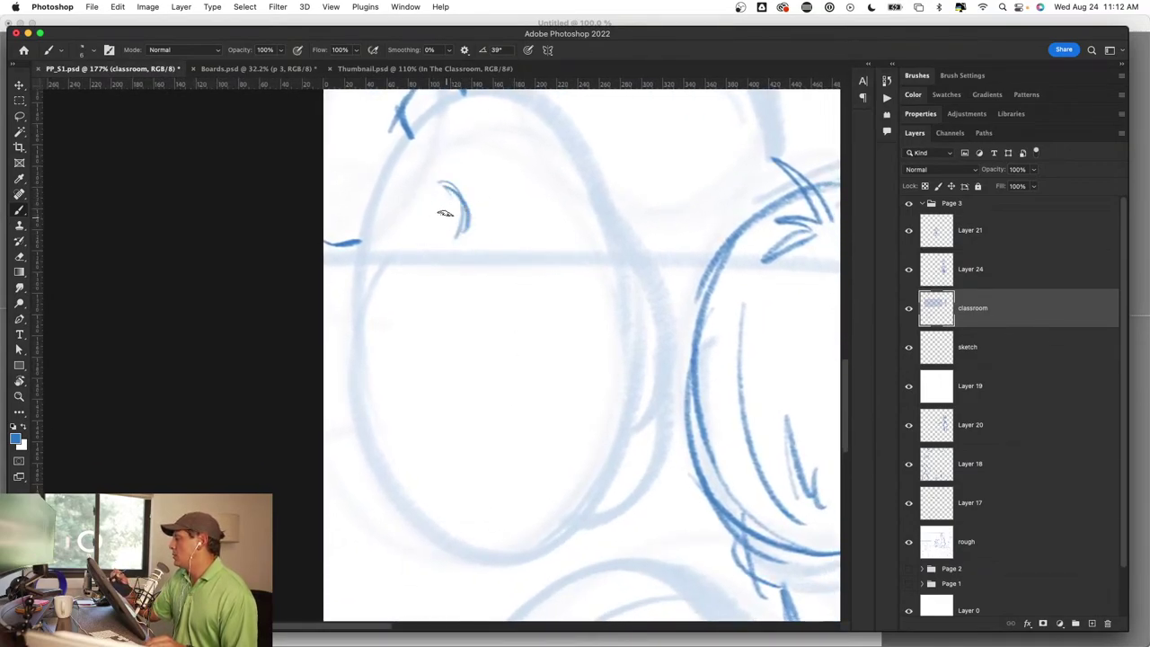
mouse_move(402, 134)
mouse_down()
mouse_move(444, 213)
mouse_move(325, 202)
mouse_move(325, 212)
mouse_up()
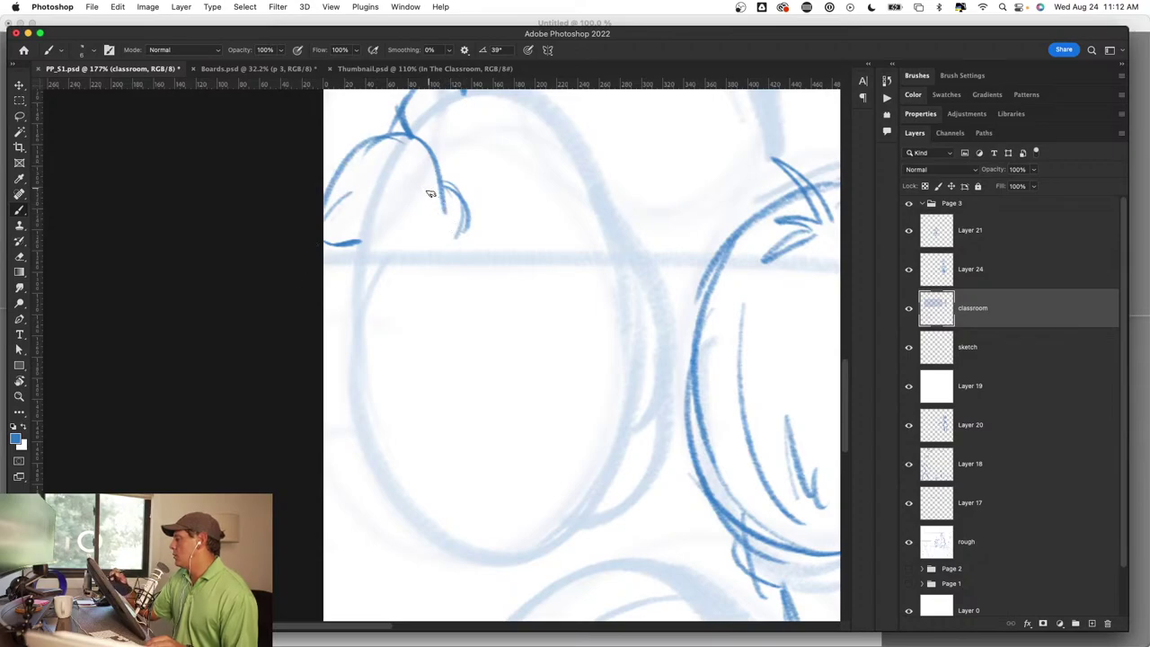
mouse_move(431, 193)
mouse_down()
mouse_move(449, 257)
mouse_move(379, 460)
mouse_up()
drag(454, 314, 426, 579)
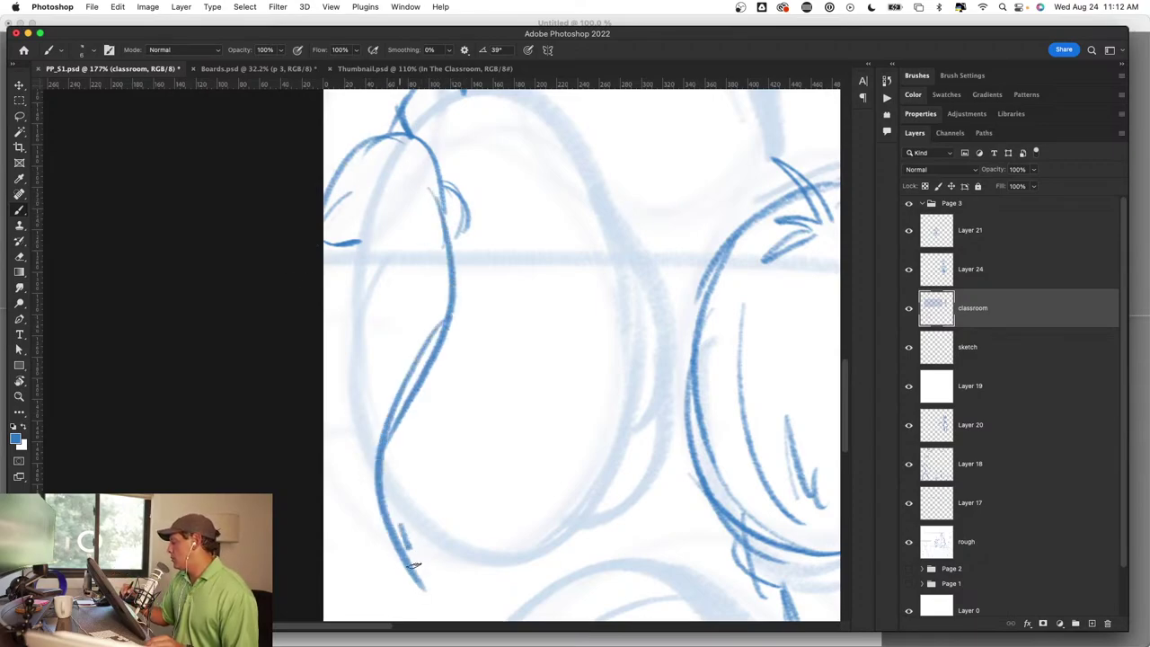
Step: Draw the jaw line along the lower face, then fit the panel to the screen
drag(765, 397, 445, 428)
drag(366, 517, 609, 414)
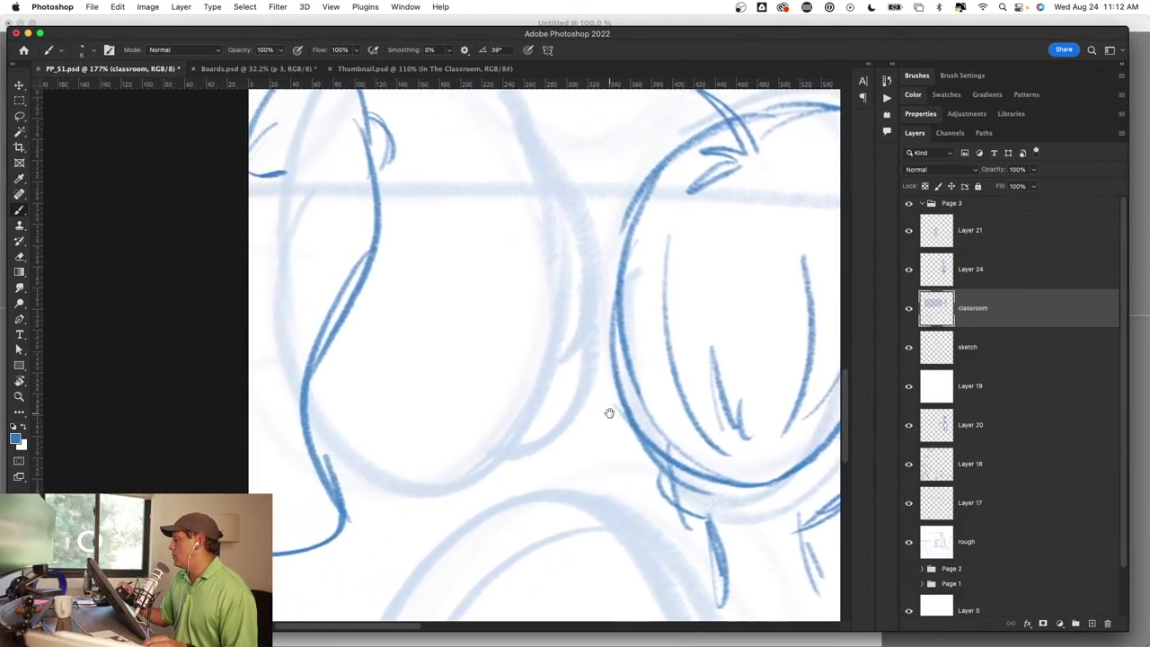
drag(307, 388, 400, 494)
drag(321, 433, 445, 495)
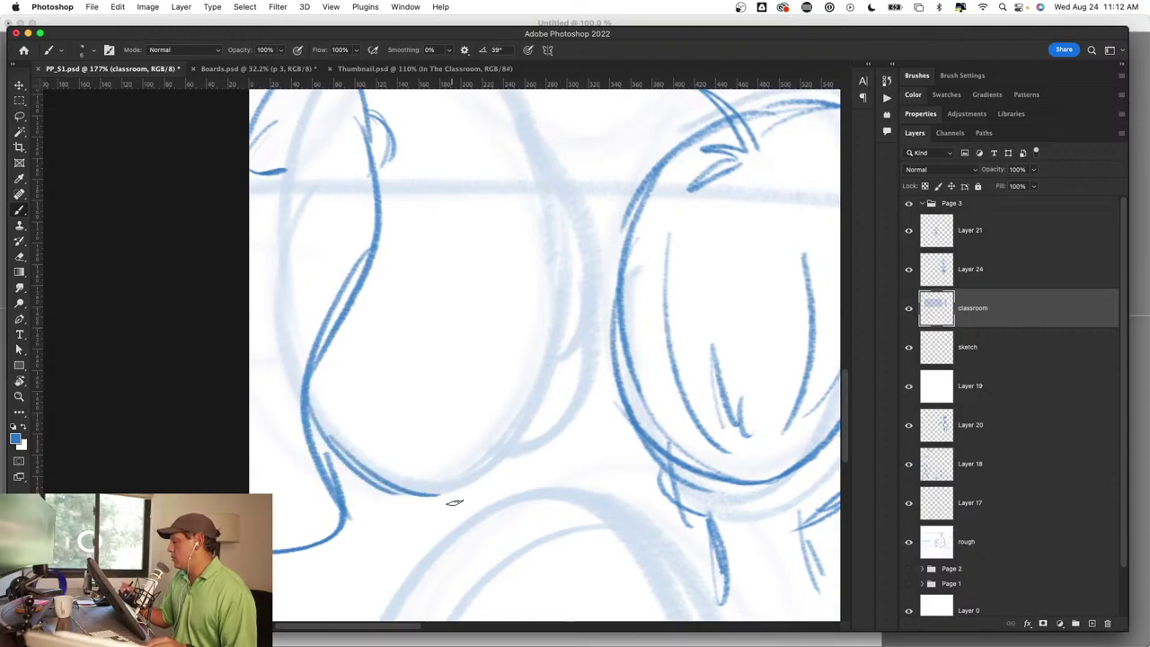
key(ctrl+0)
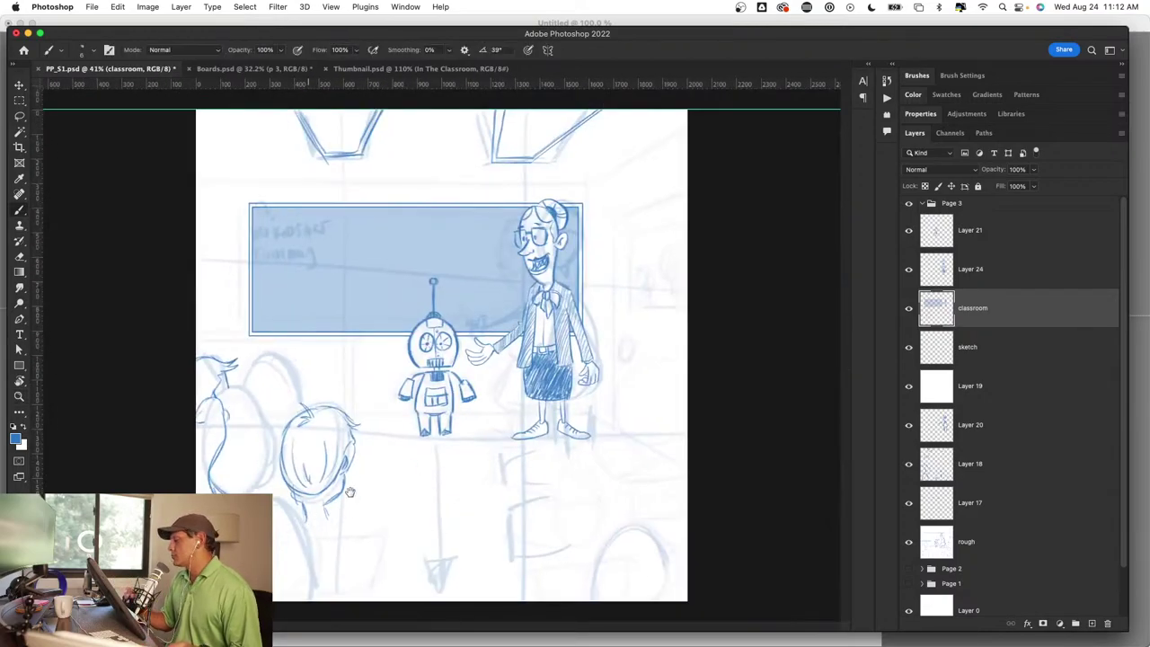
Step: Zoom in, undo a stray stroke, and draw a thickened side outline on the next head
key(z)
mouse_move(464, 390)
mouse_down()
mouse_move(485, 395)
mouse_move(518, 346)
mouse_up()
key(b)
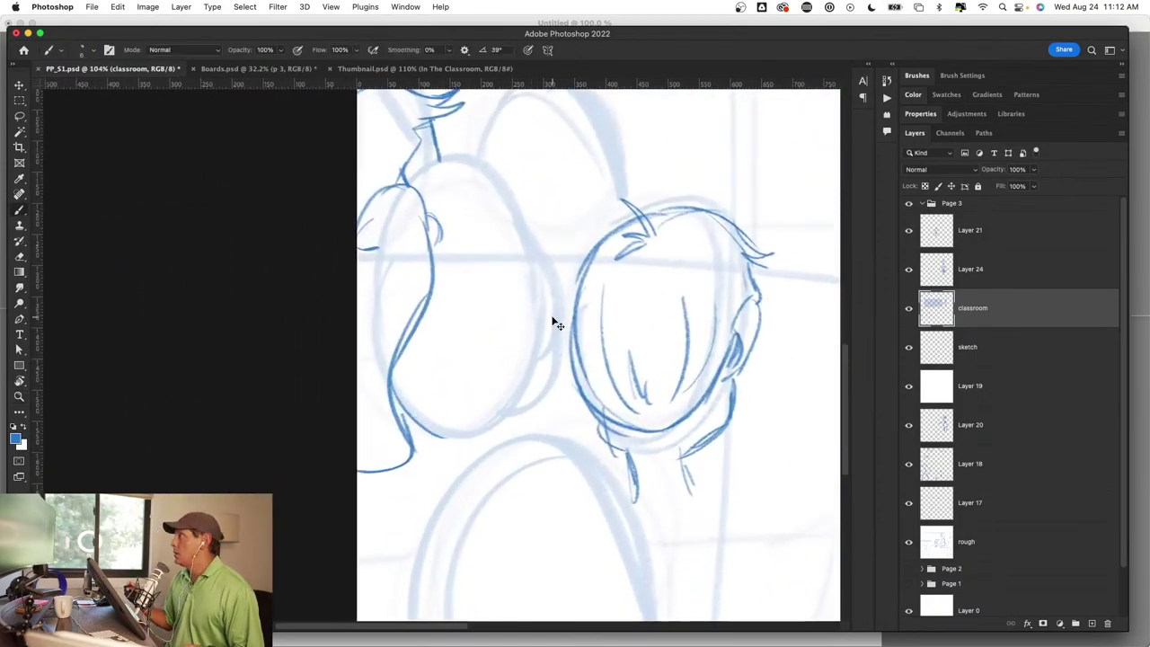
key(ctrl+z)
key(ctrl+z)
key(ctrl+z)
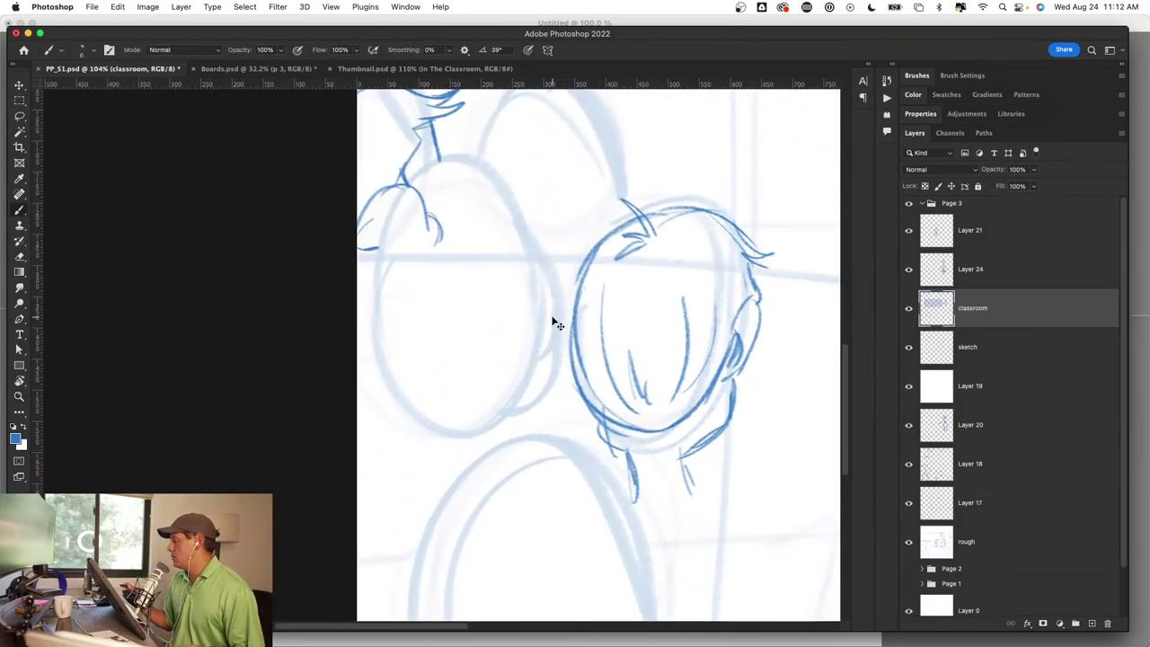
drag(432, 239, 424, 297)
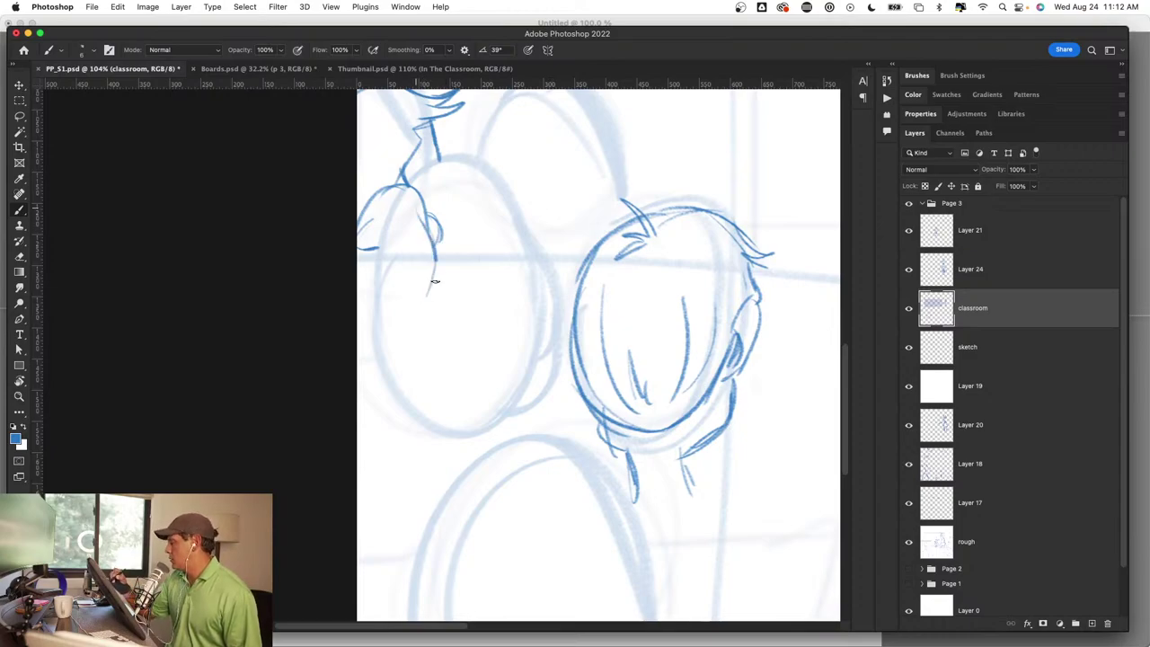
drag(434, 238, 373, 390)
drag(422, 323, 372, 399)
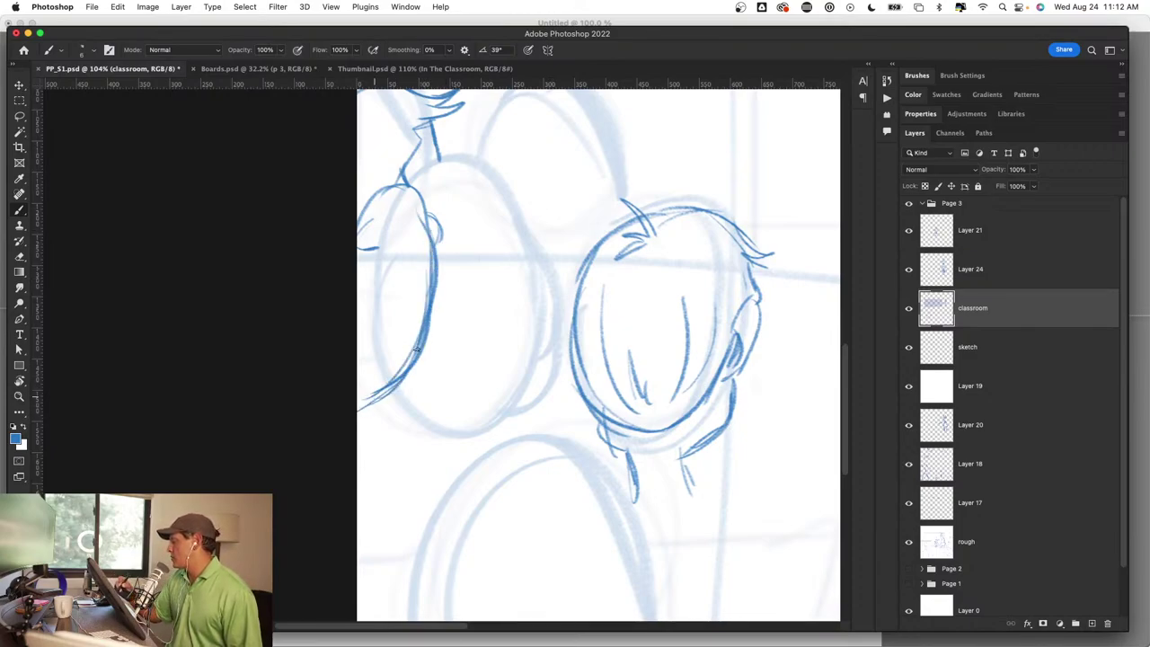
mouse_move(435, 253)
mouse_down()
mouse_move(415, 367)
mouse_move(453, 438)
mouse_up()
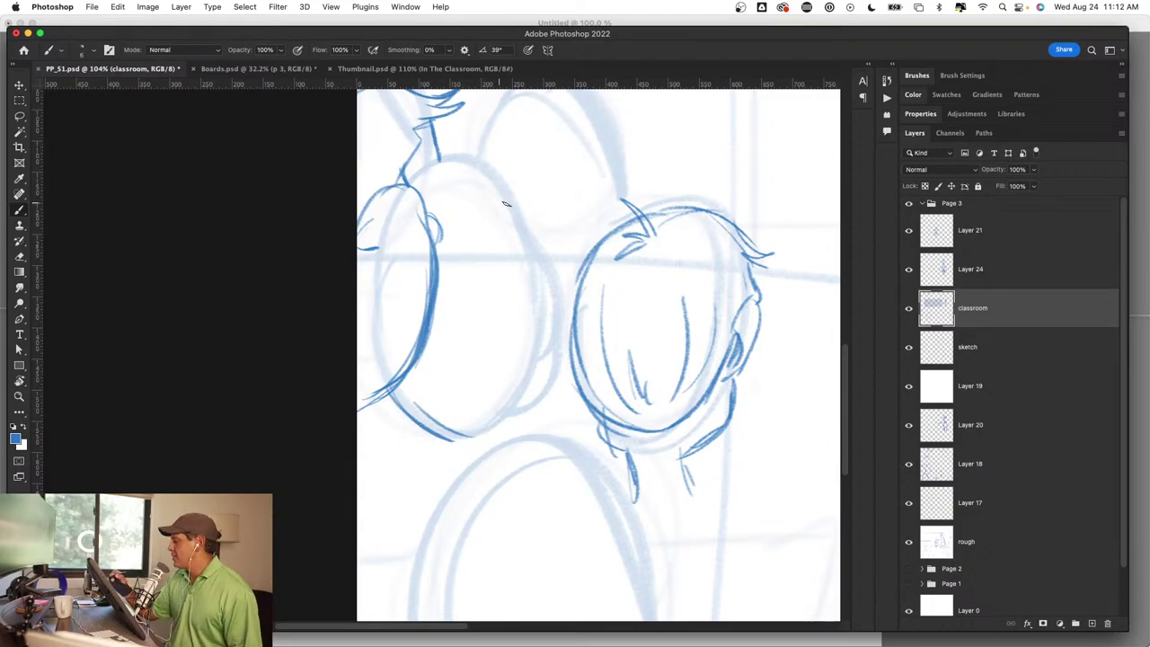
Step: Arc lines over the head's top and reinforce its right-side edge
scroll(559, 214, up, 3)
drag(325, 153, 411, 114)
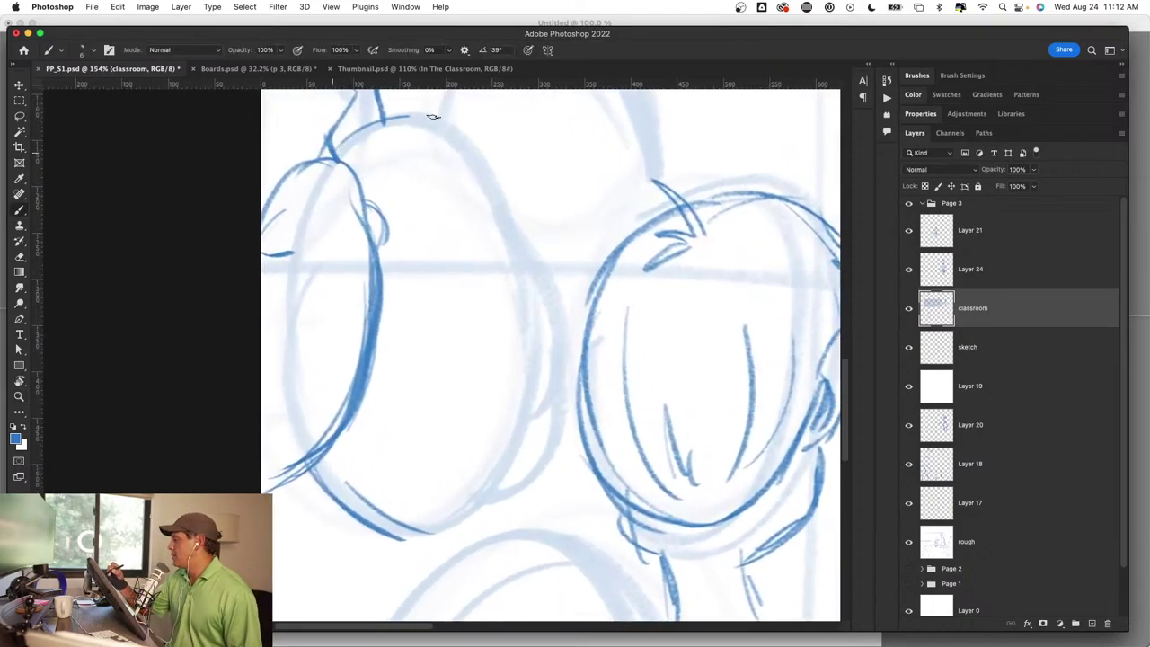
drag(352, 140, 521, 196)
drag(384, 116, 529, 194)
mouse_move(422, 122)
mouse_down()
mouse_move(514, 169)
mouse_move(545, 239)
mouse_up()
drag(495, 152, 547, 266)
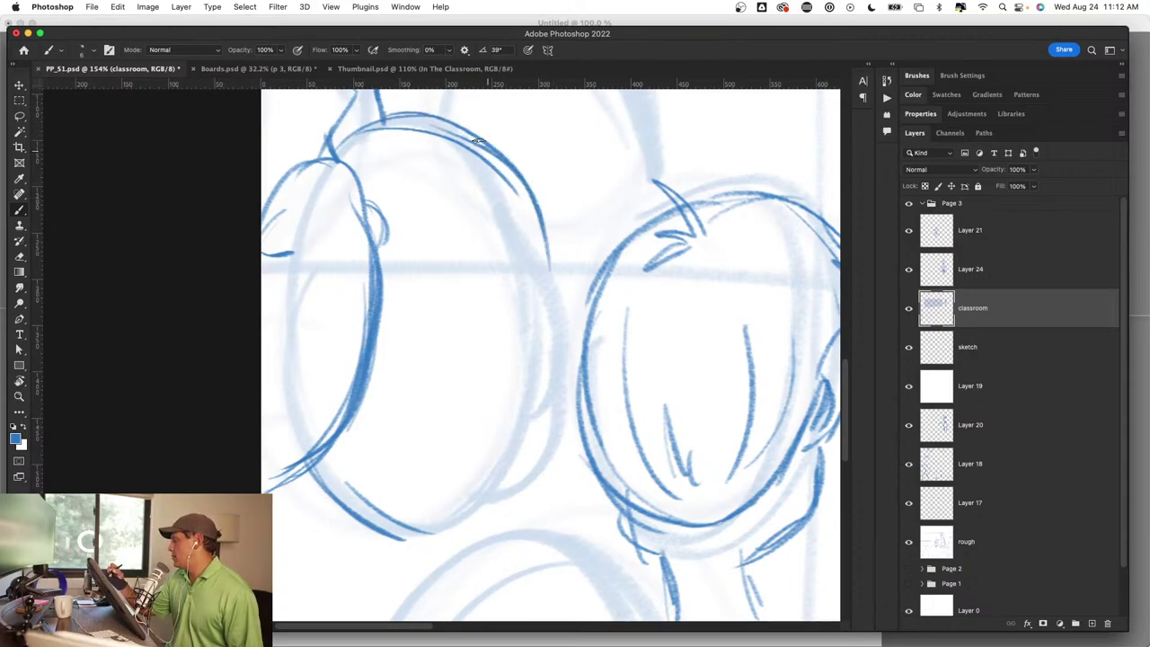
drag(485, 154, 503, 287)
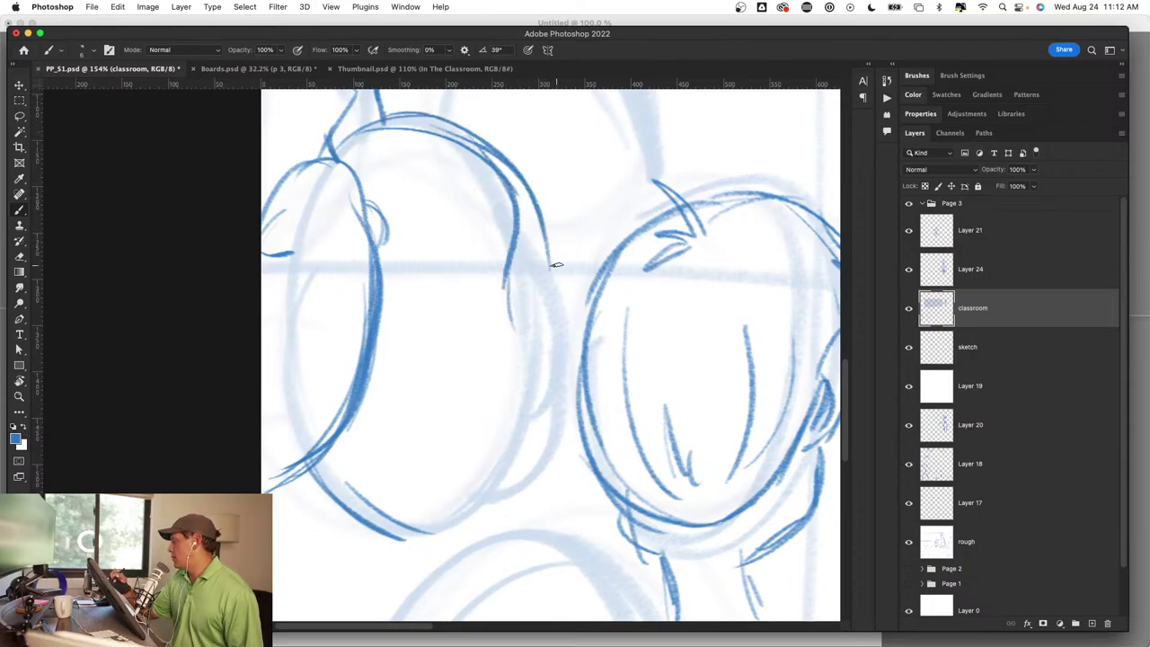
drag(544, 222, 538, 327)
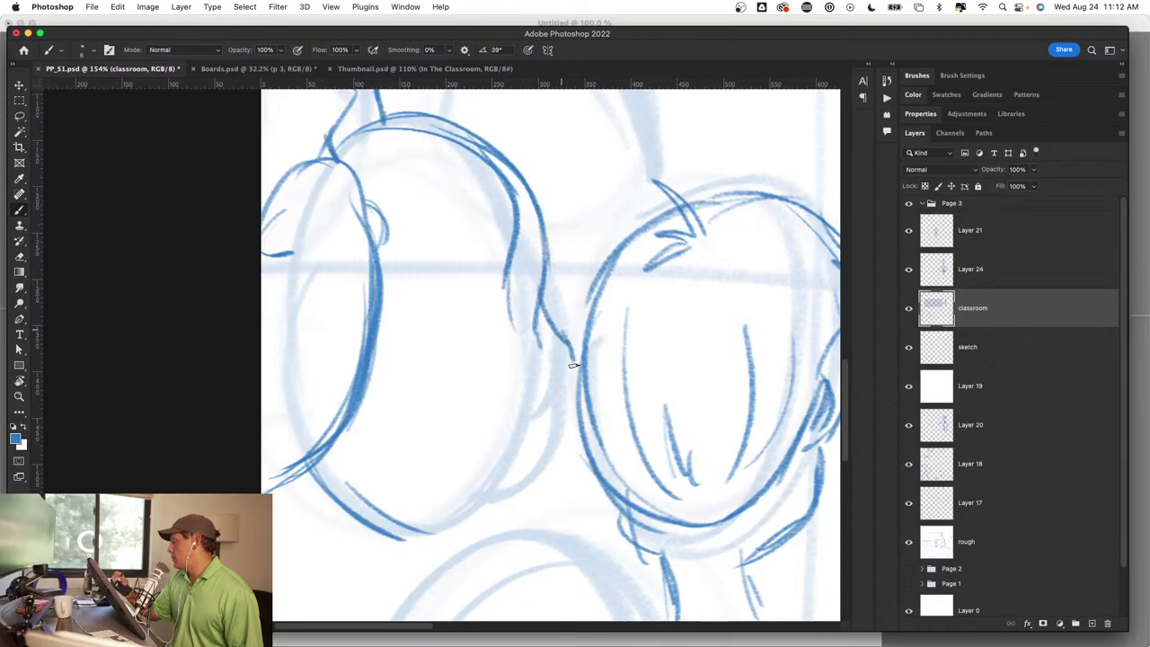
Step: Undo the strokes between the two heads and redraw the edge line there
key(z)
mouse_move(571, 411)
mouse_down()
mouse_move(502, 412)
mouse_move(593, 396)
mouse_up()
drag(540, 246, 579, 246)
key(b)
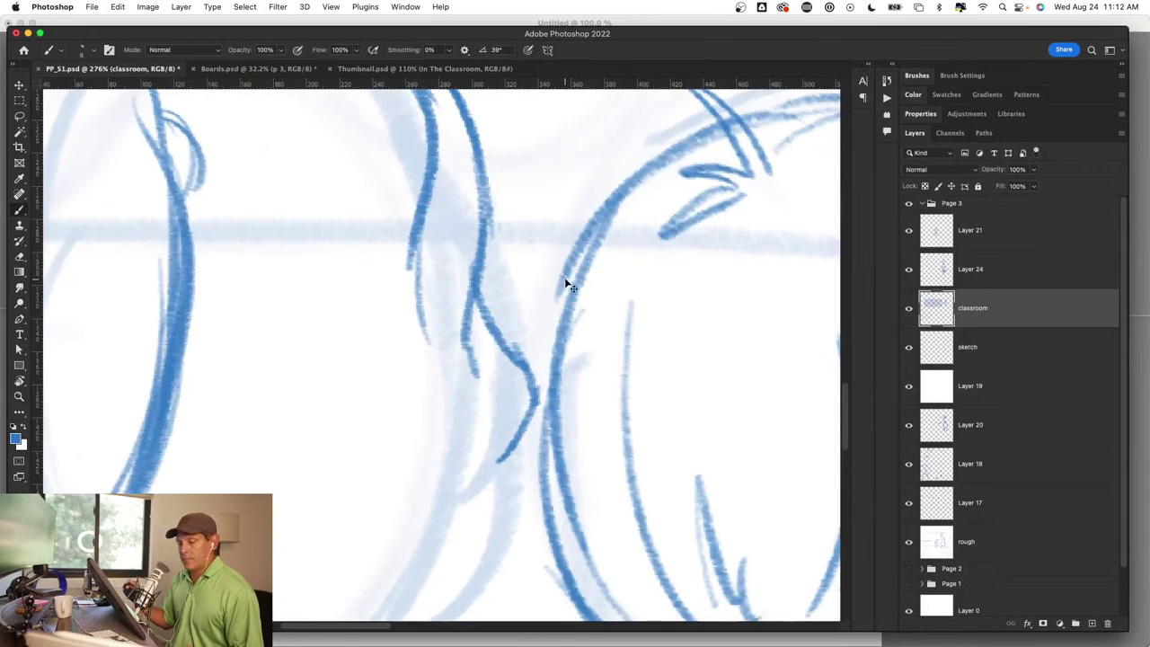
key(super+z)
key(super+z)
key(super+z)
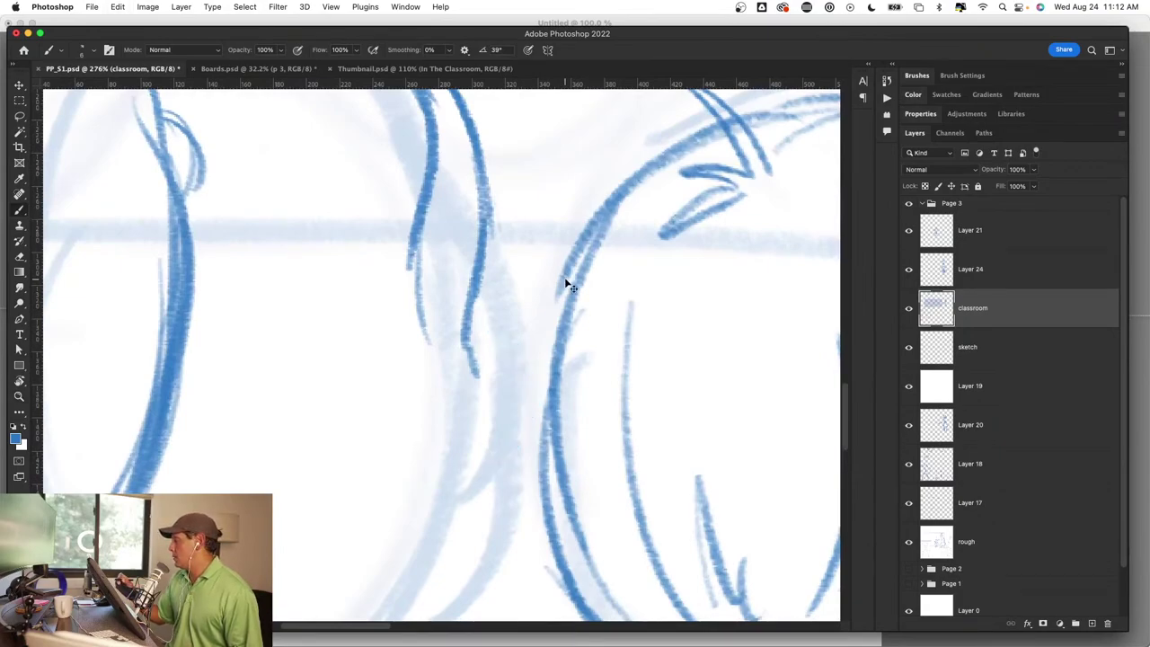
mouse_move(476, 323)
mouse_down()
mouse_move(530, 401)
mouse_move(500, 440)
mouse_up()
mouse_move(461, 343)
mouse_down()
mouse_move(493, 329)
mouse_move(486, 319)
mouse_up()
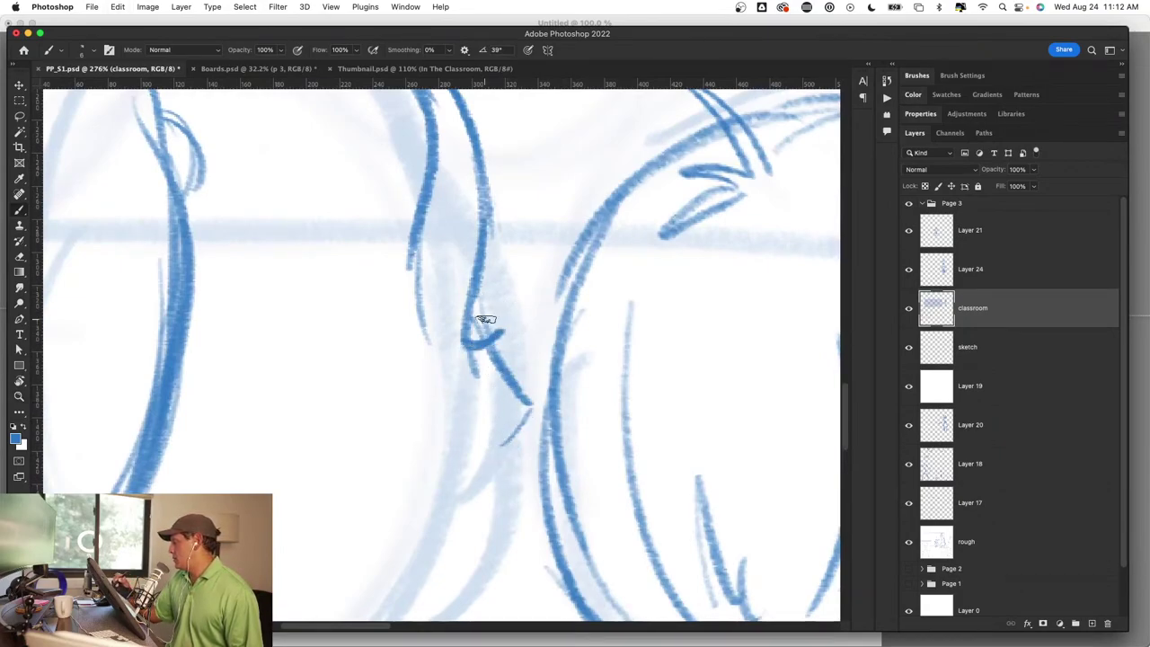
Step: Zoom out to both heads and sketch the ear with a thickened left outline
key(z)
alt+click(522, 506)
drag(522, 506, 552, 534)
scroll(571, 375, up, 3)
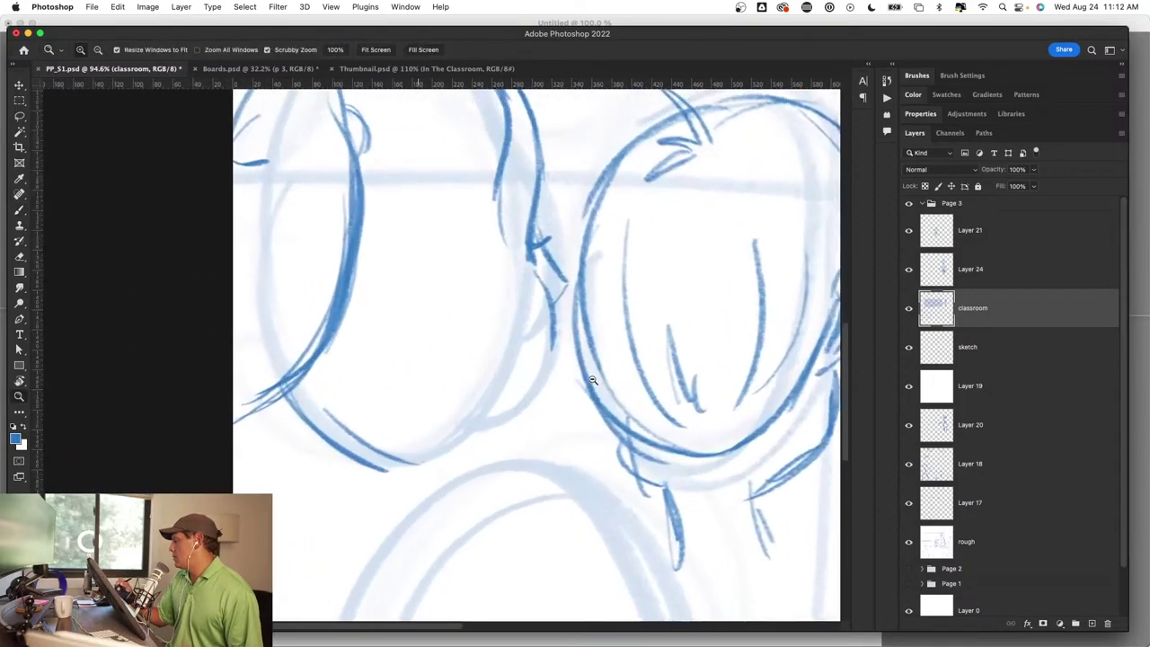
scroll(571, 376, up, 1)
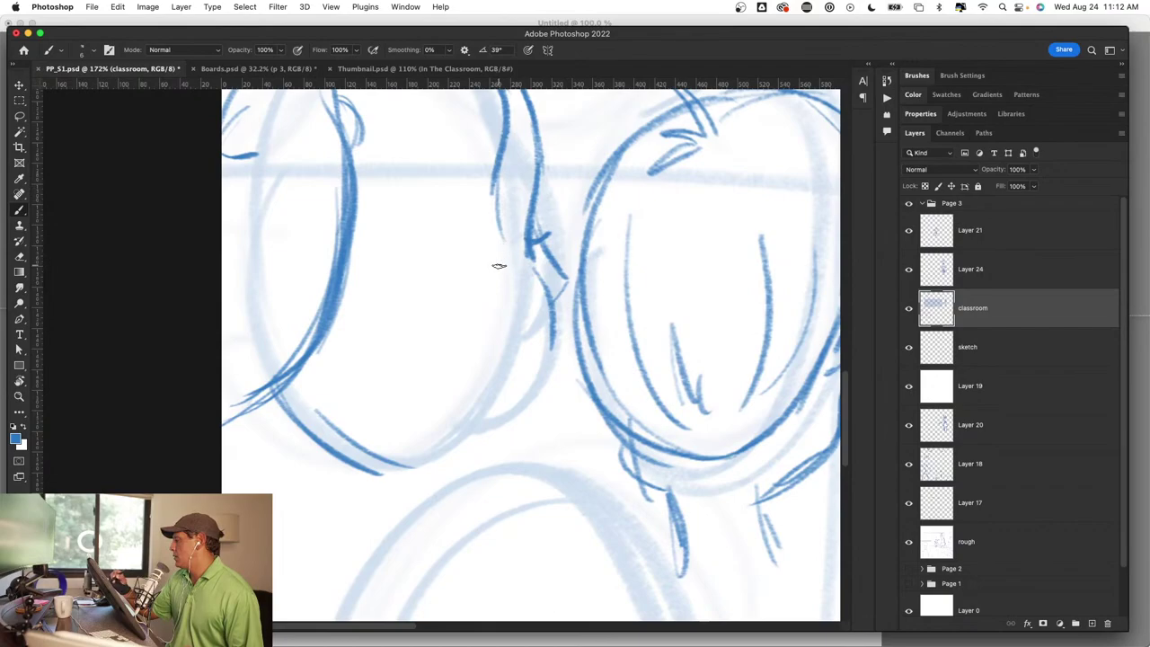
drag(492, 245, 486, 307)
mouse_move(479, 224)
mouse_down()
mouse_move(494, 331)
mouse_move(500, 291)
mouse_move(490, 265)
mouse_move(482, 277)
mouse_up()
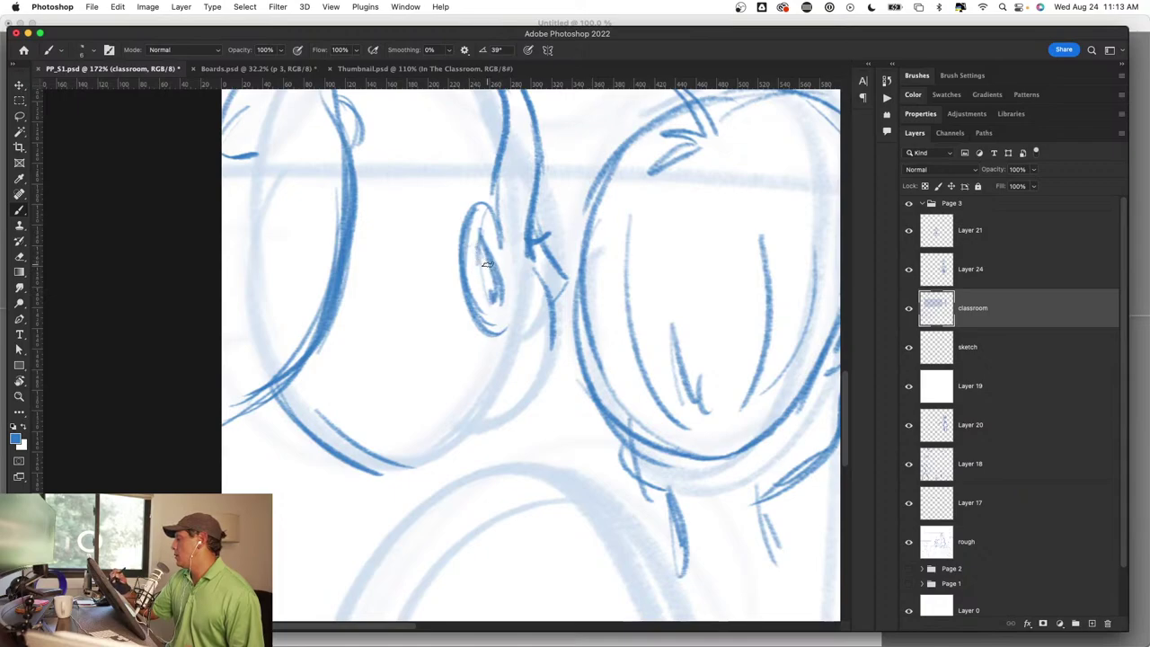
mouse_move(483, 206)
mouse_down()
mouse_move(511, 334)
mouse_move(459, 415)
mouse_move(391, 499)
mouse_move(312, 446)
mouse_up()
Step: Add neck strokes below the chin, a short chin stroke, and jaw strokes under the head
drag(458, 552, 506, 362)
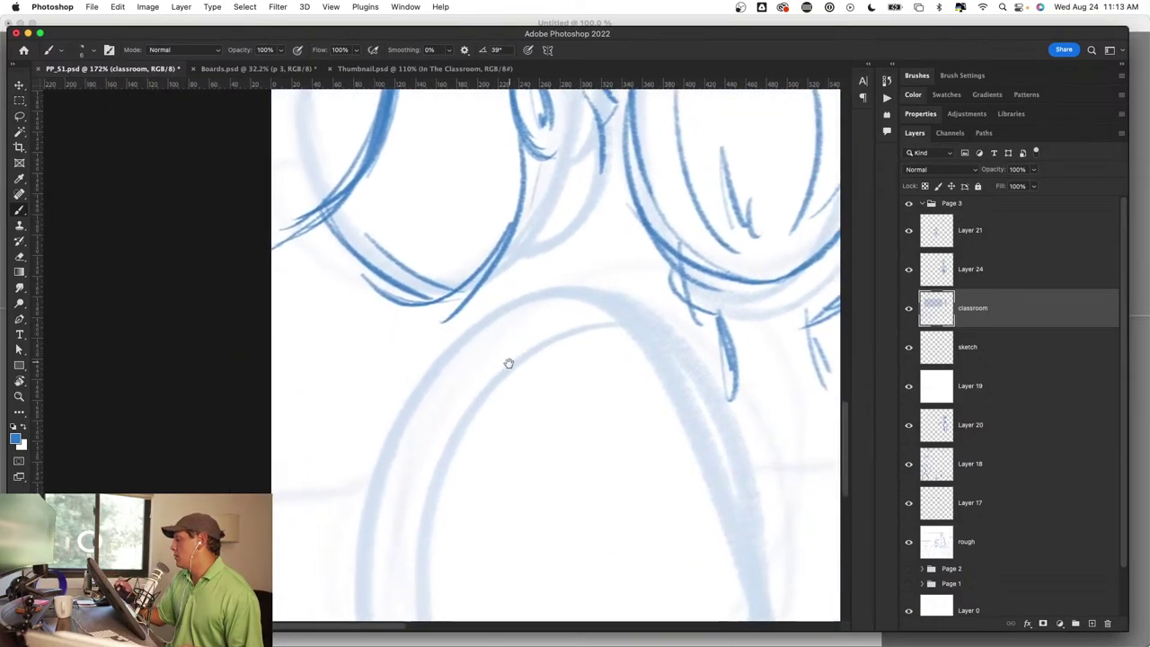
drag(408, 299, 399, 413)
drag(556, 242, 555, 294)
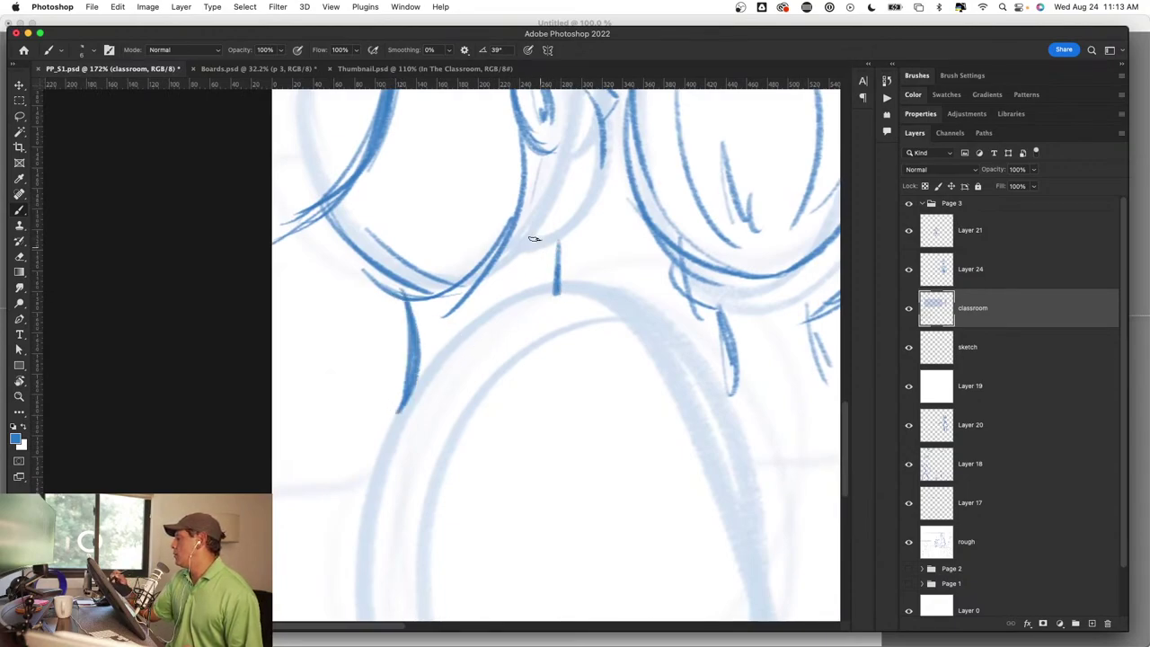
drag(517, 255, 600, 275)
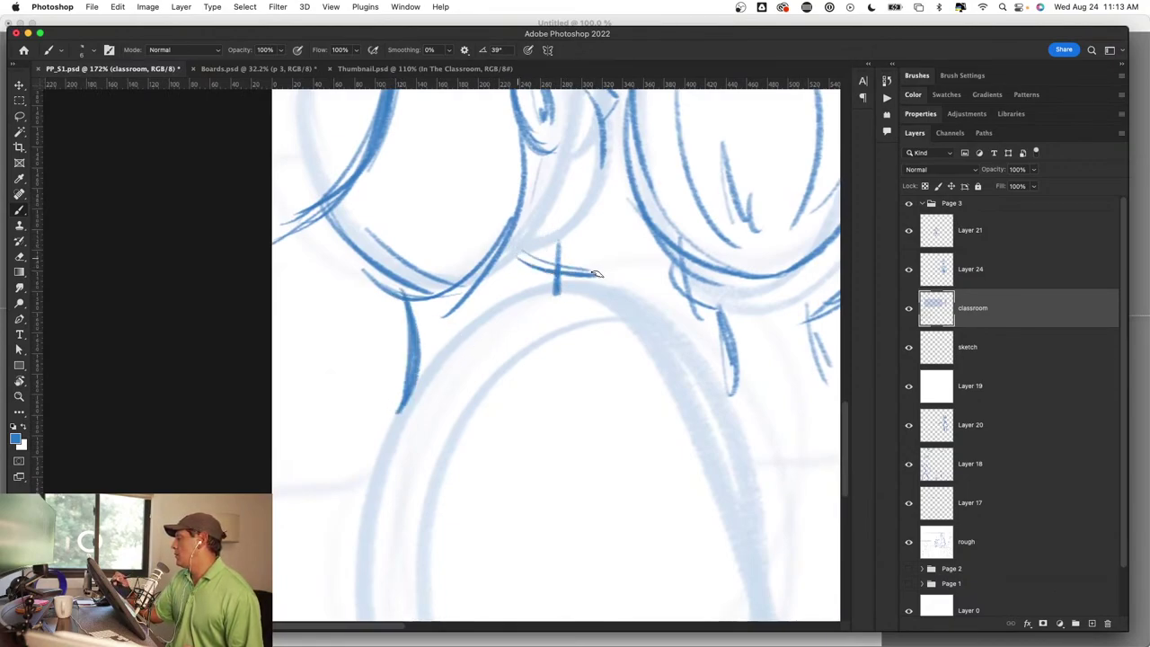
drag(616, 175, 580, 271)
mouse_move(613, 142)
mouse_down()
mouse_move(580, 272)
mouse_move(595, 241)
mouse_up()
Step: Zoom and pan to bring the children's heads into close view
key(z)
scroll(602, 333, down, 5)
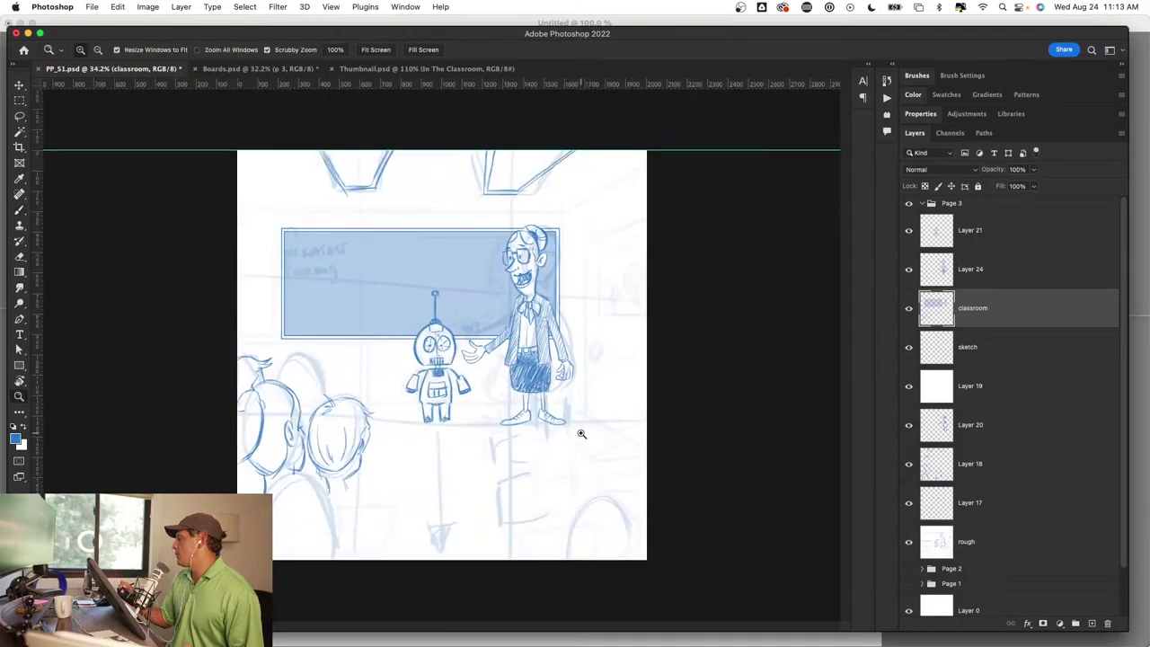
scroll(377, 477, up, 2)
key(b)
scroll(377, 477, up, 3)
mouse_move(305, 539)
mouse_down()
mouse_move(486, 461)
mouse_move(493, 477)
mouse_up()
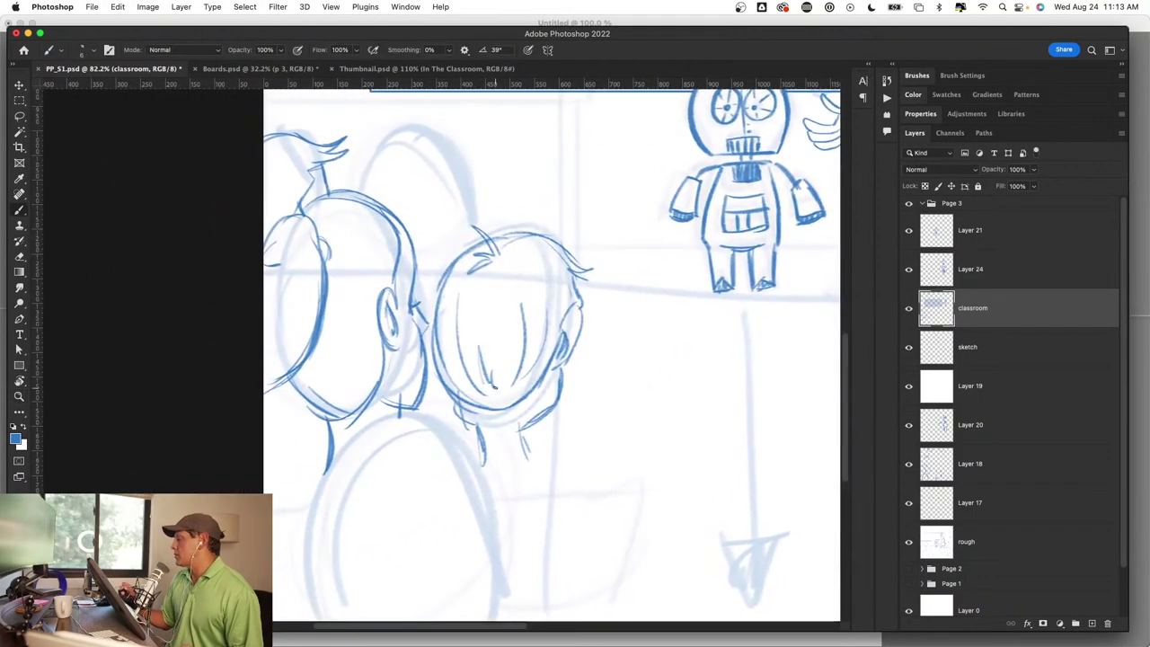
key(z)
scroll(467, 377, up, 2)
scroll(446, 276, down, 4)
key(b)
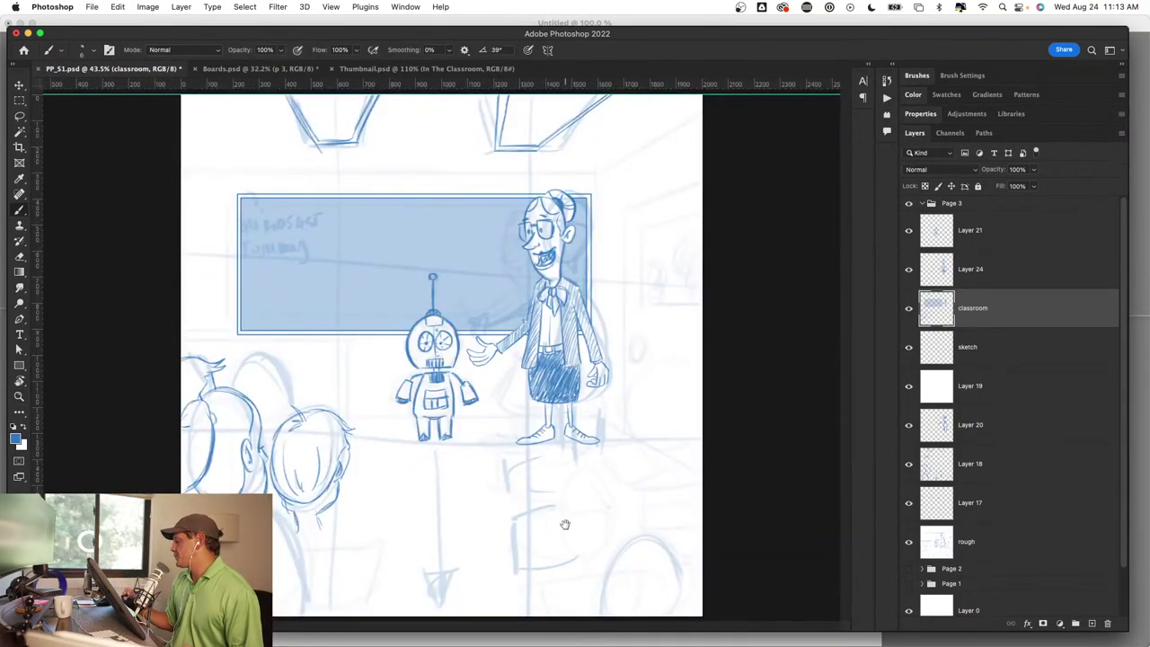
scroll(302, 429, up, 5)
drag(302, 429, 500, 398)
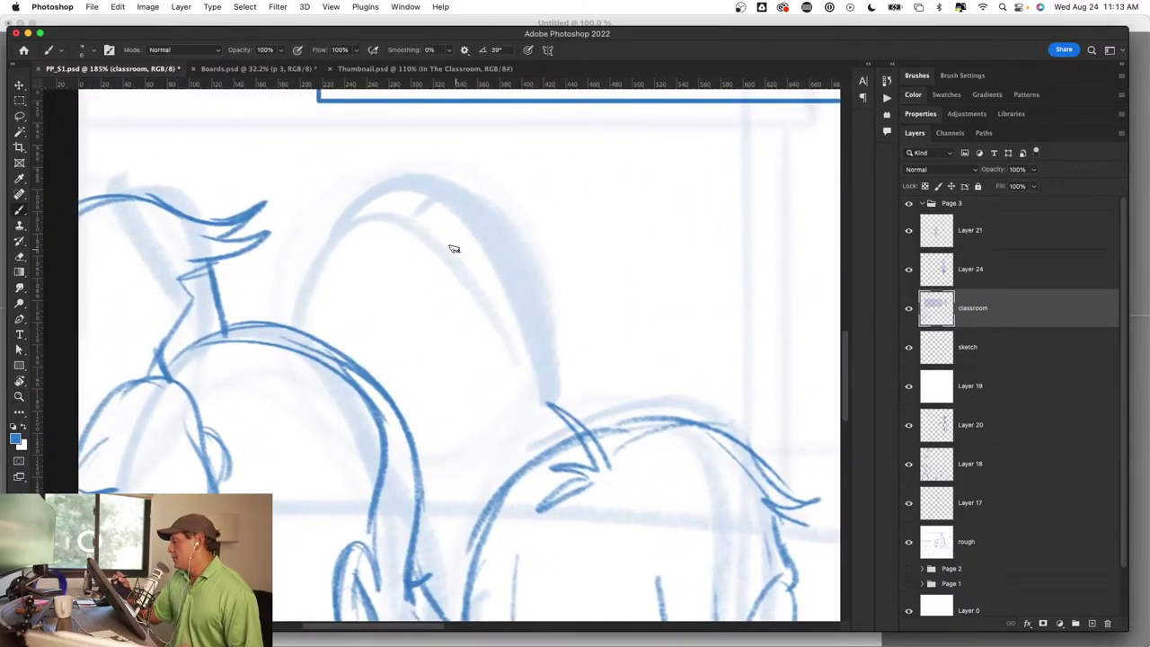
Step: Ink the head's arch in dark blue, doubling the outline down its right side
mouse_move(368, 231)
mouse_down()
mouse_move(473, 339)
mouse_move(488, 385)
mouse_move(472, 467)
mouse_up()
mouse_move(465, 281)
mouse_down()
mouse_move(296, 305)
mouse_move(476, 314)
mouse_up()
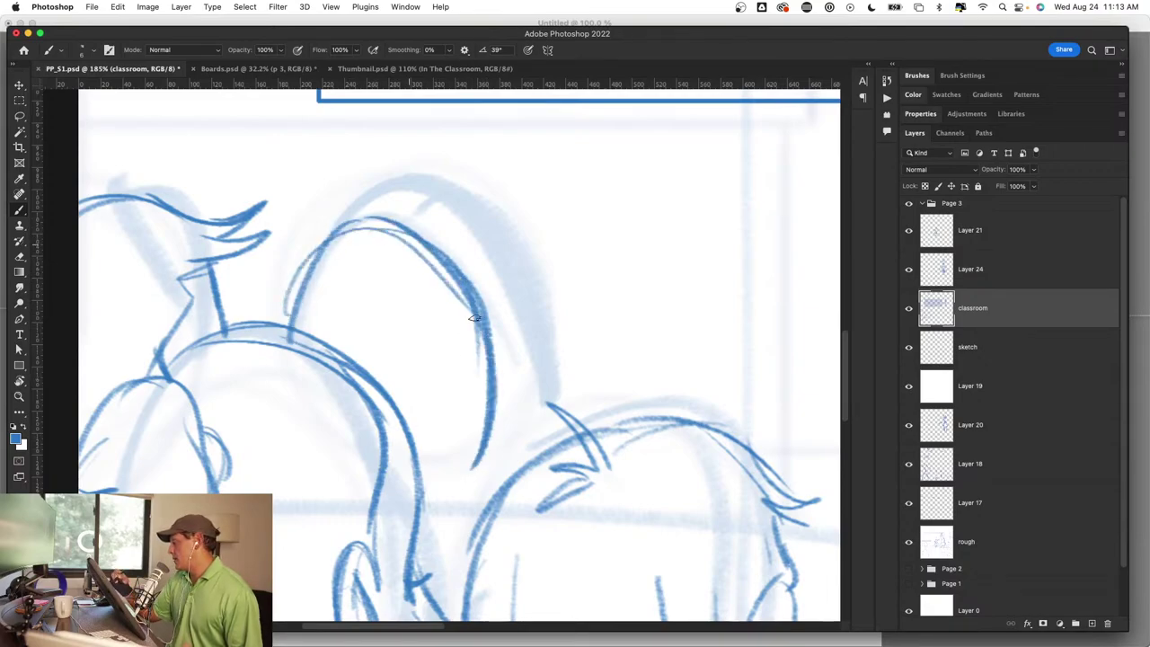
drag(347, 209, 557, 359)
drag(481, 206, 559, 373)
mouse_move(546, 435)
mouse_down()
mouse_move(555, 352)
mouse_move(550, 431)
mouse_up()
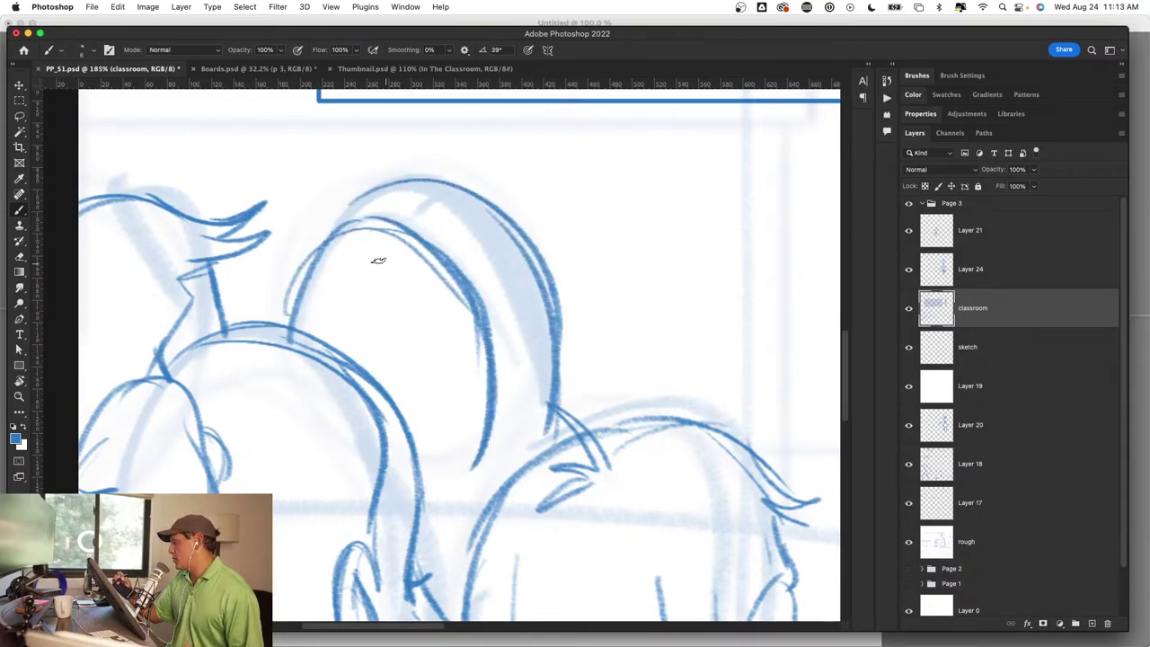
drag(422, 229, 469, 280)
Step: Draw three hair lines on the back of the head, then zoom out
drag(361, 268, 361, 386)
drag(400, 299, 417, 503)
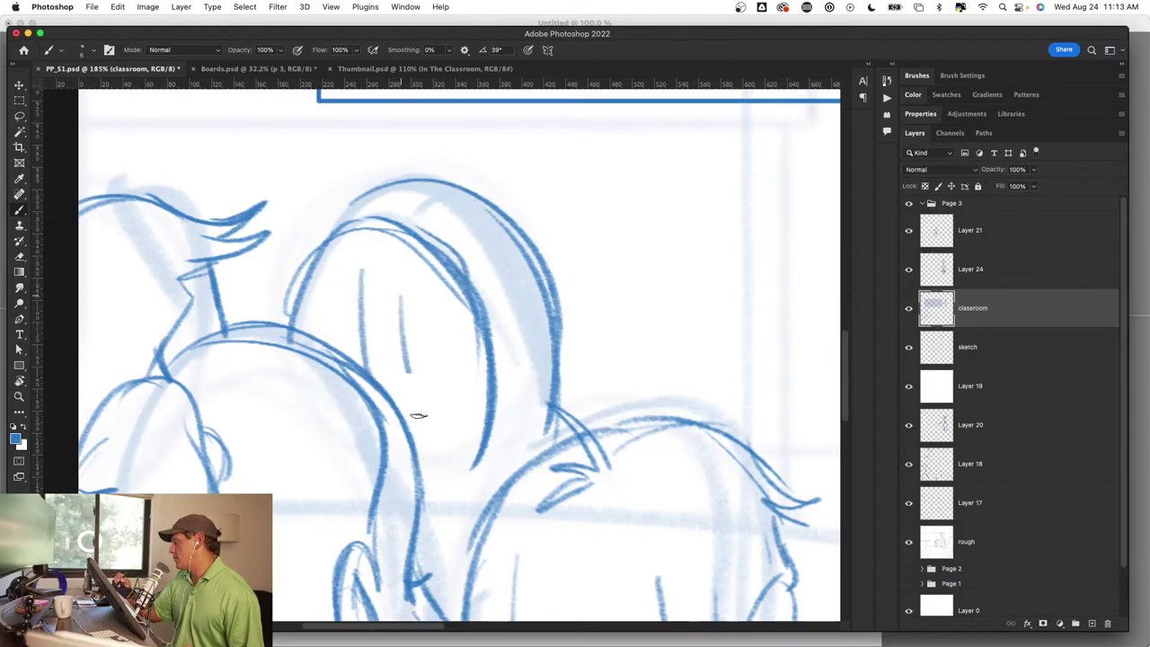
drag(444, 358, 463, 530)
scroll(454, 509, down, 5)
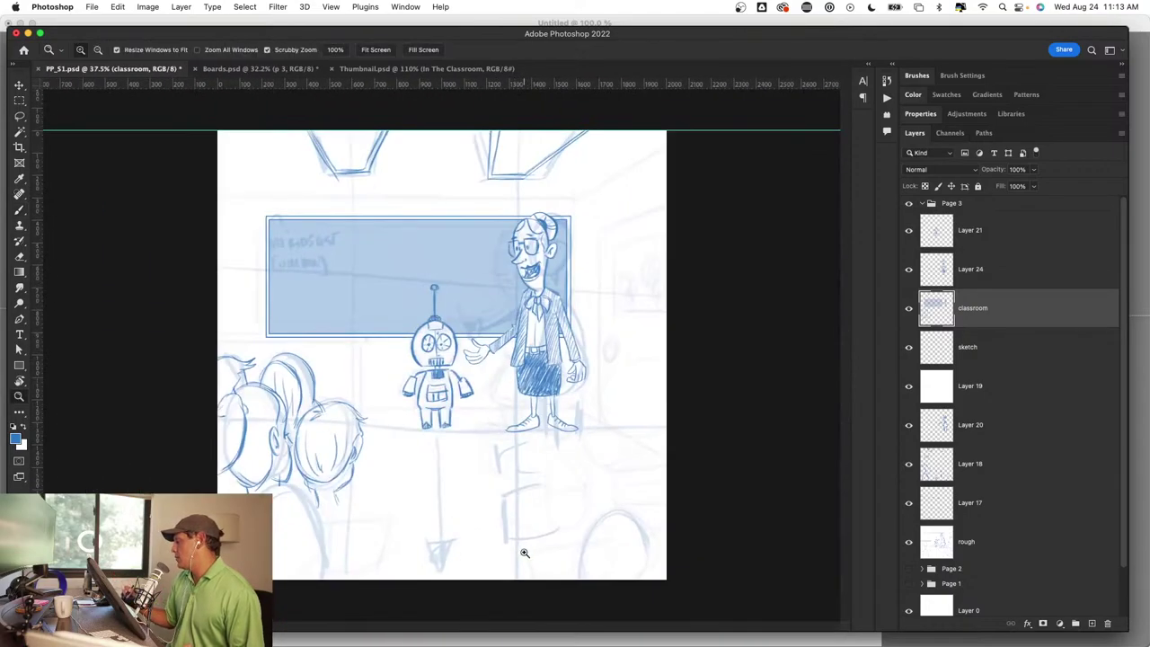
scroll(372, 436, up, 5)
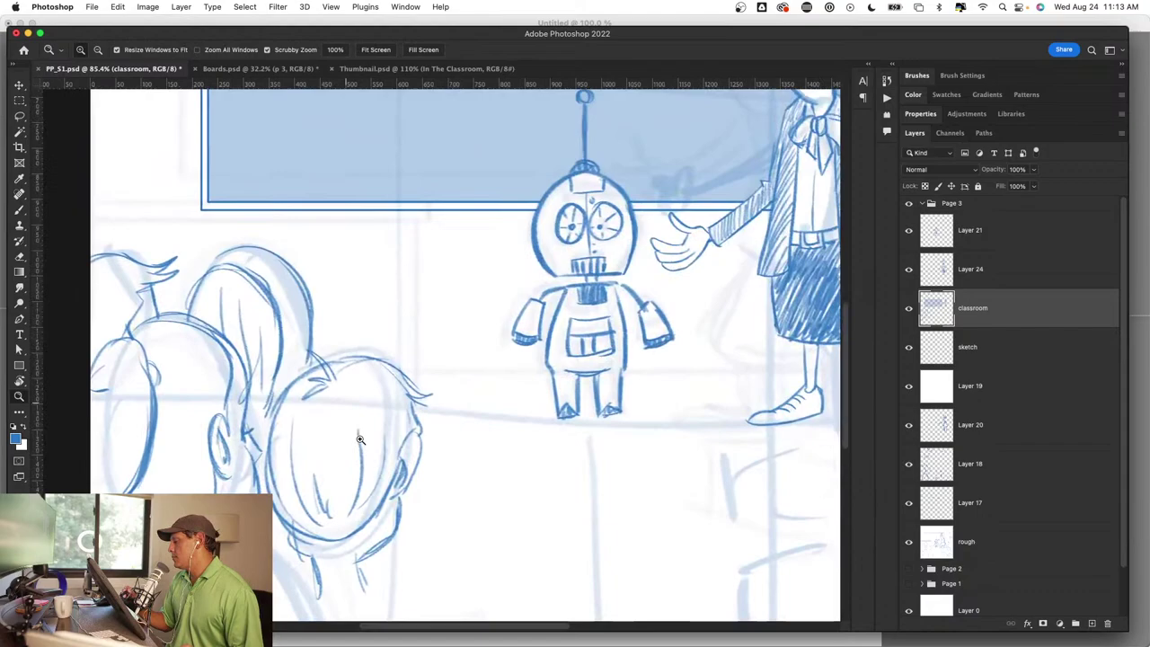
drag(359, 441, 498, 298)
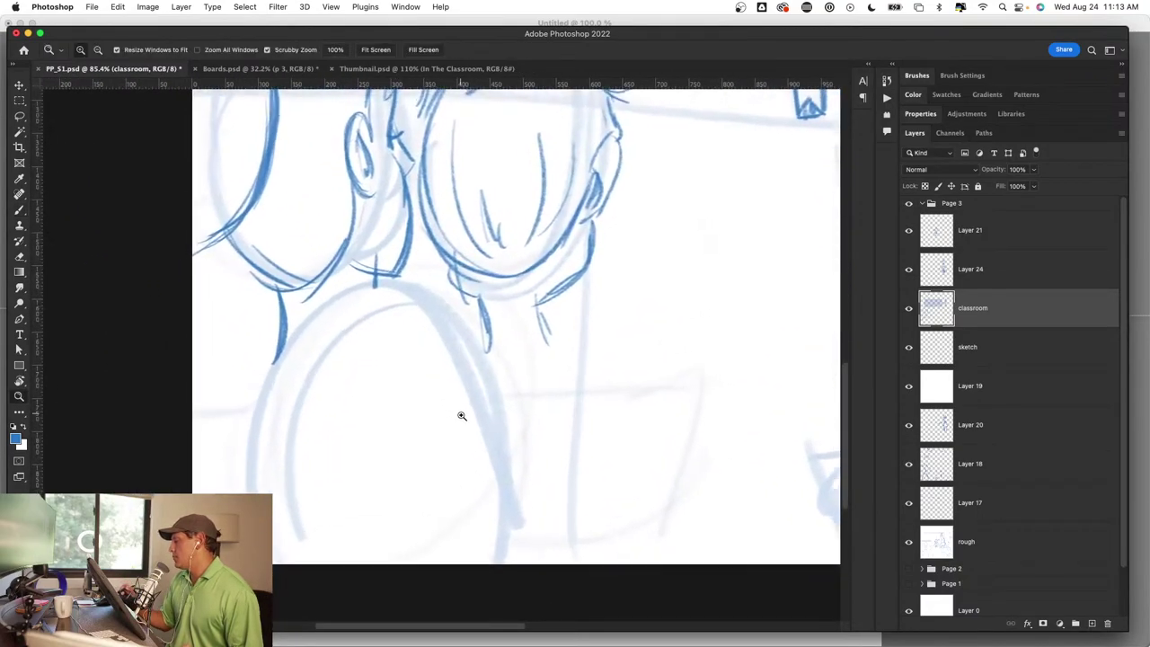
scroll(461, 413, down, 5)
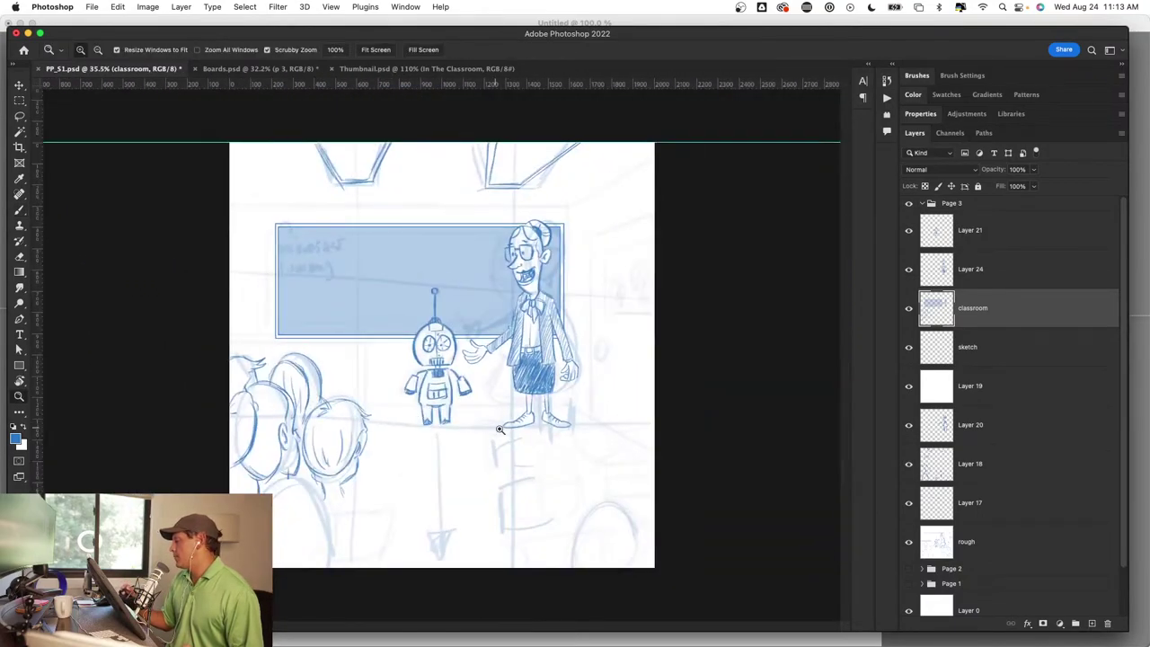
click(265, 69)
scroll(562, 485, up, 1)
scroll(562, 485, up, 1)
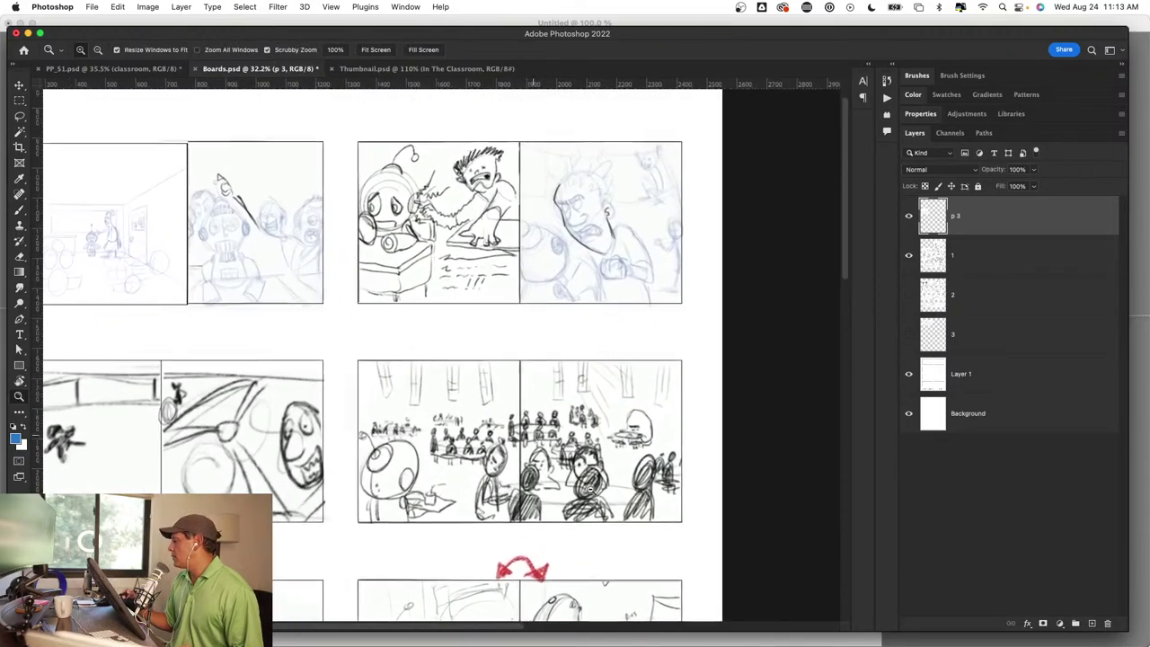
scroll(562, 484, up, 1)
drag(412, 512, 567, 467)
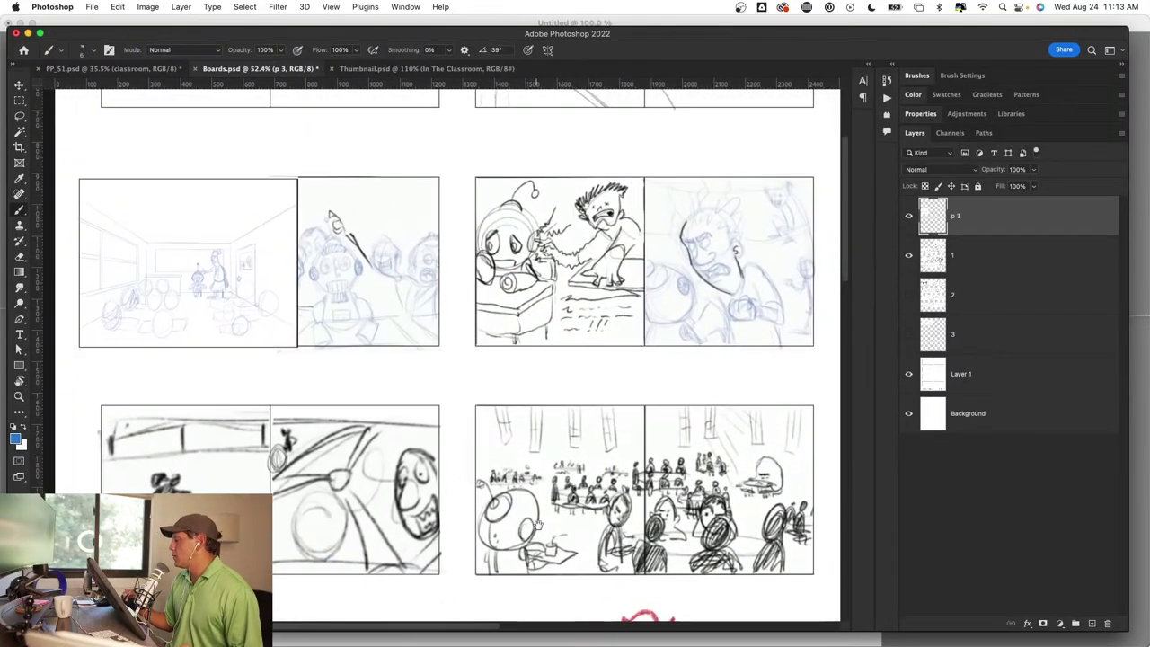
scroll(581, 488, up, 3)
key(z)
drag(498, 414, 505, 426)
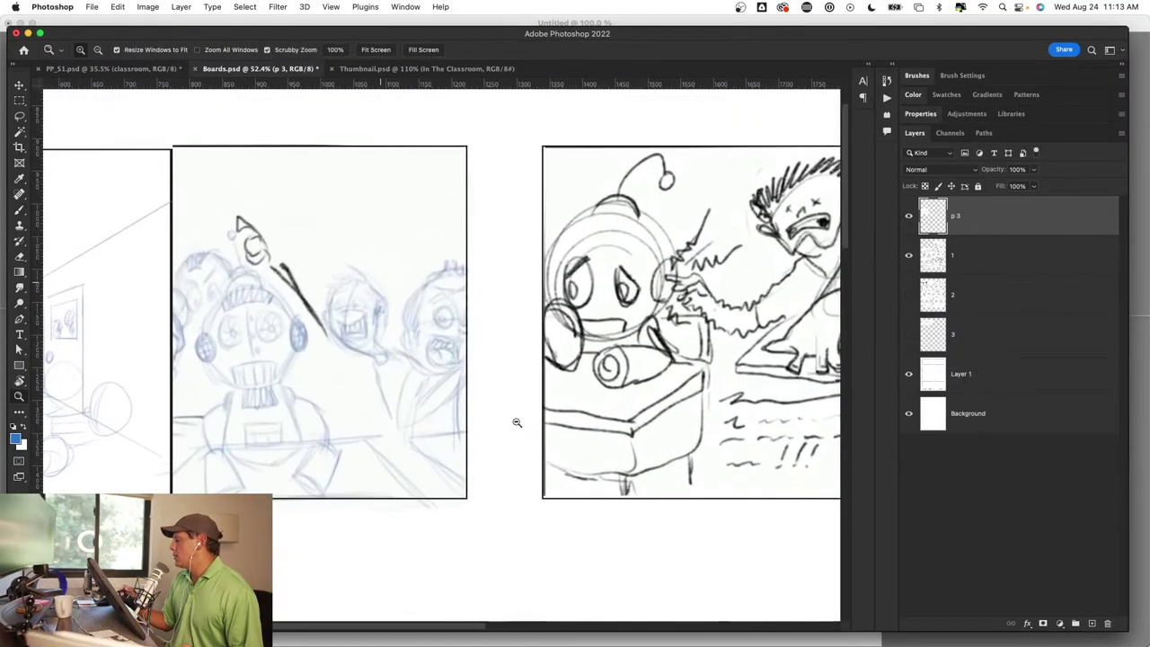
key(b)
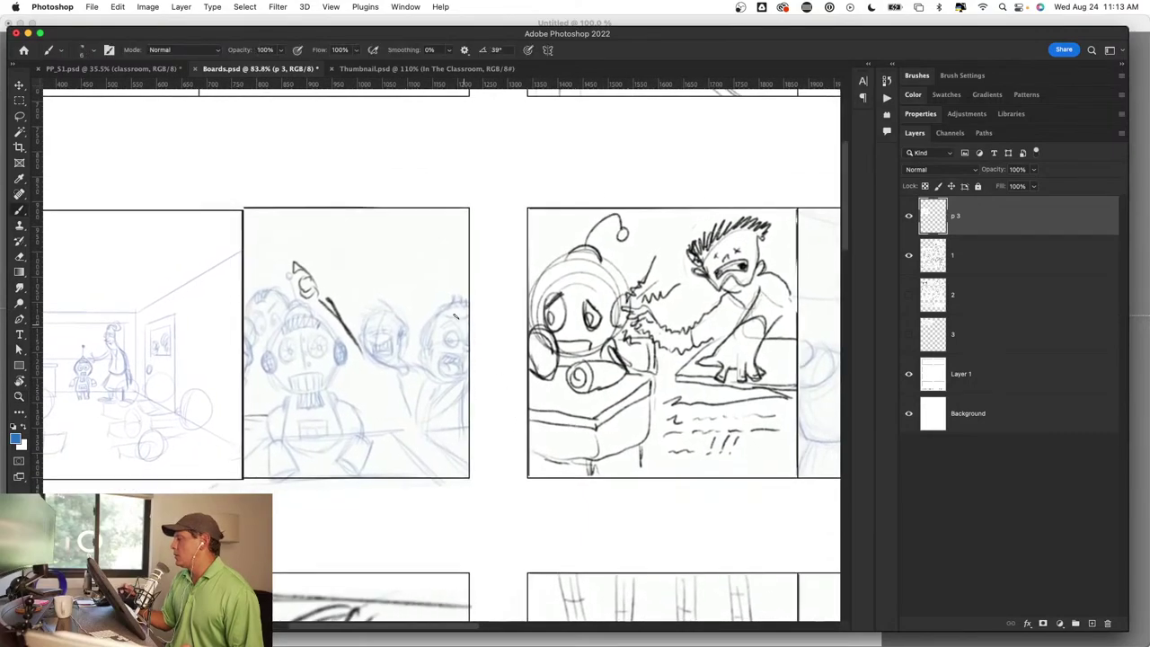
click(135, 69)
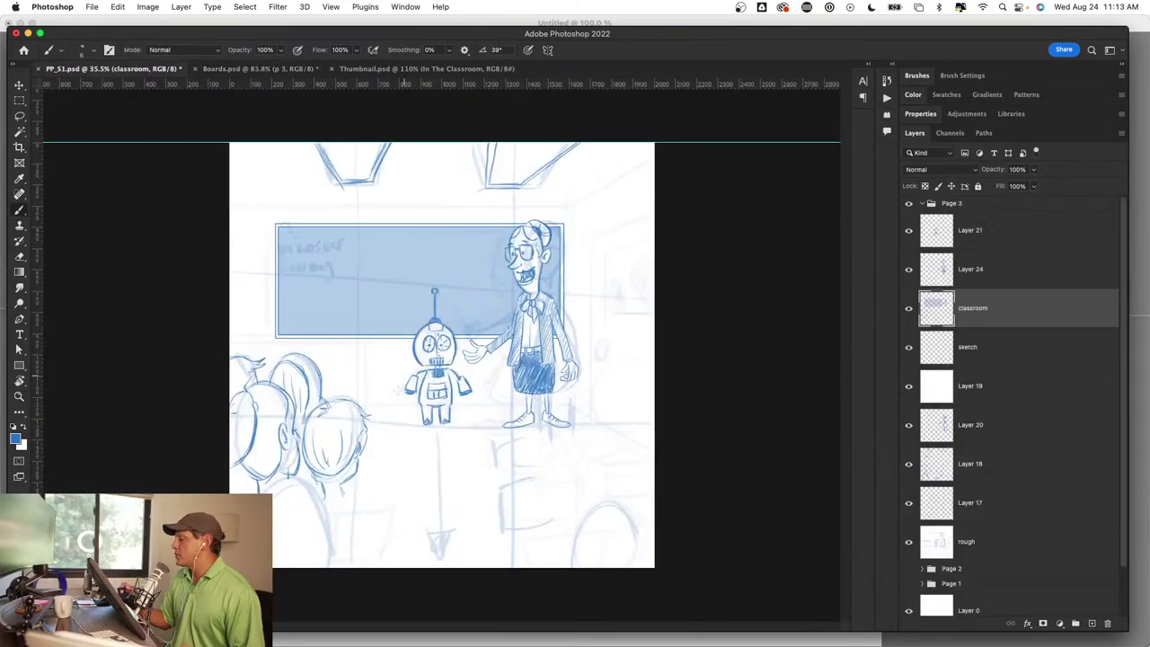
Step: Lasso the old group of kids' heads, delete them, and deselect
mouse_move(396, 388)
mouse_down()
mouse_move(473, 463)
mouse_move(541, 462)
mouse_up()
key(l)
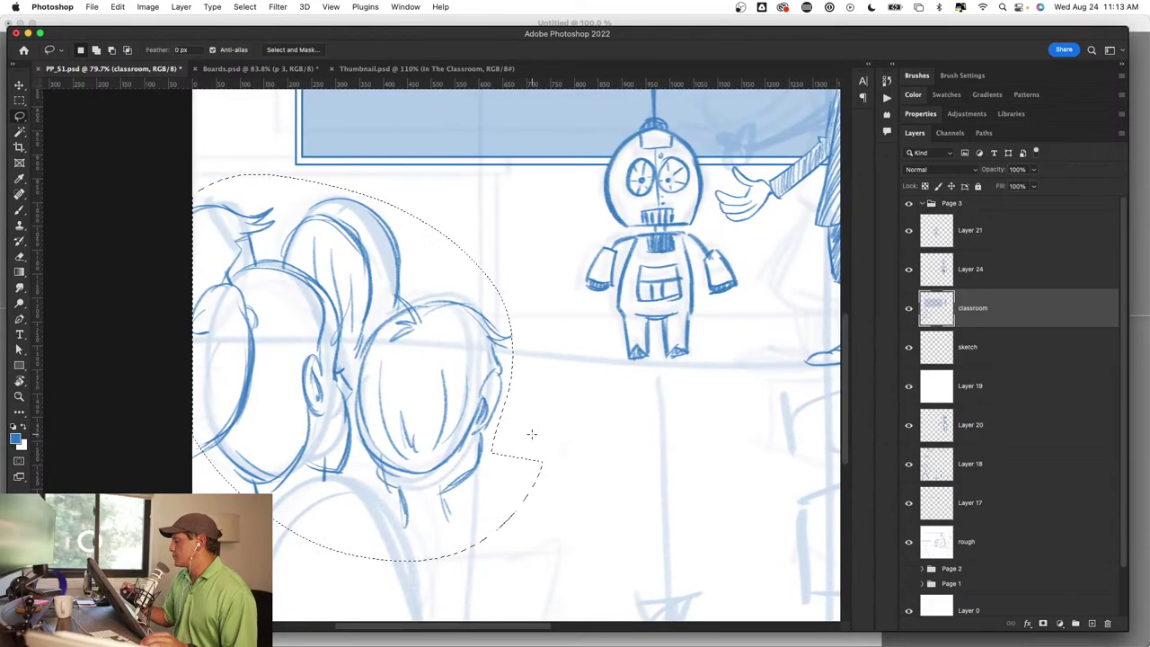
key(Delete)
key(ctrl+d)
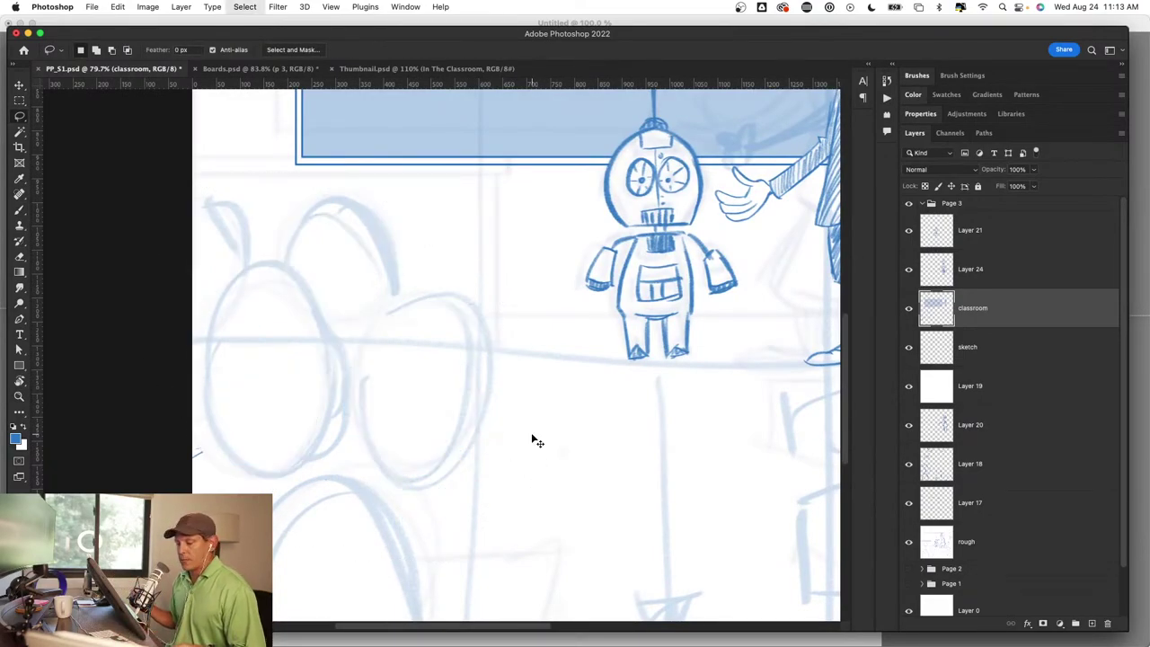
Step: Zoom in on the faint head circles and draw a round head outline
mouse_move(644, 505)
mouse_down()
mouse_move(515, 431)
mouse_move(649, 418)
mouse_up()
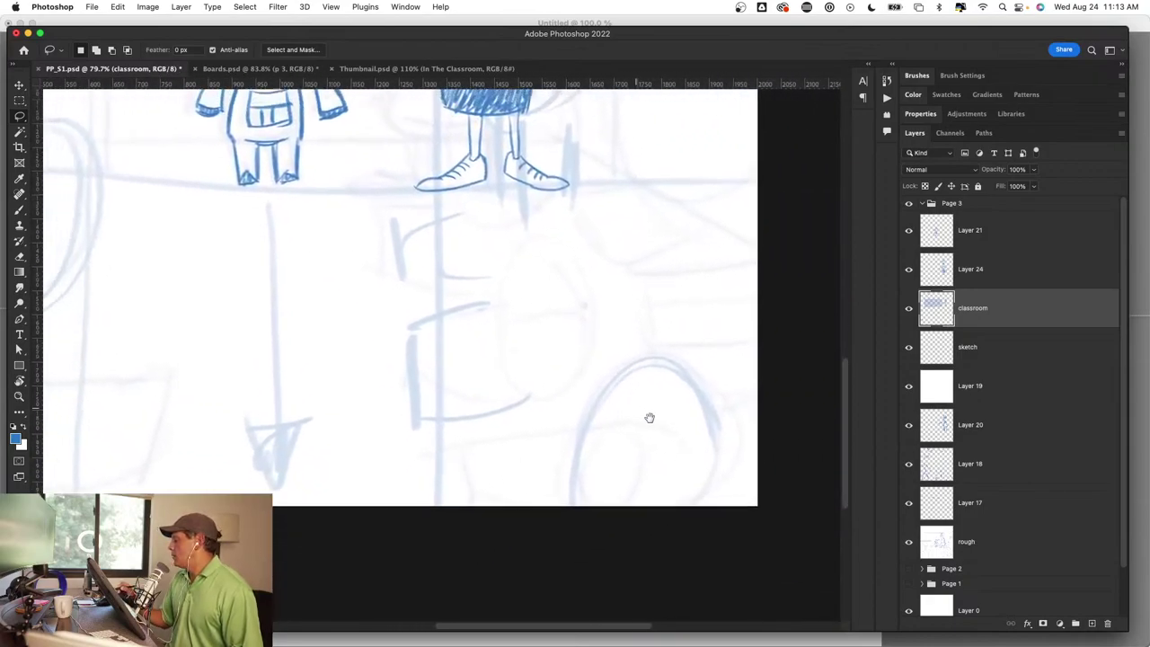
scroll(650, 418, left, 10)
scroll(649, 418, up, 2)
scroll(533, 405, up, 2)
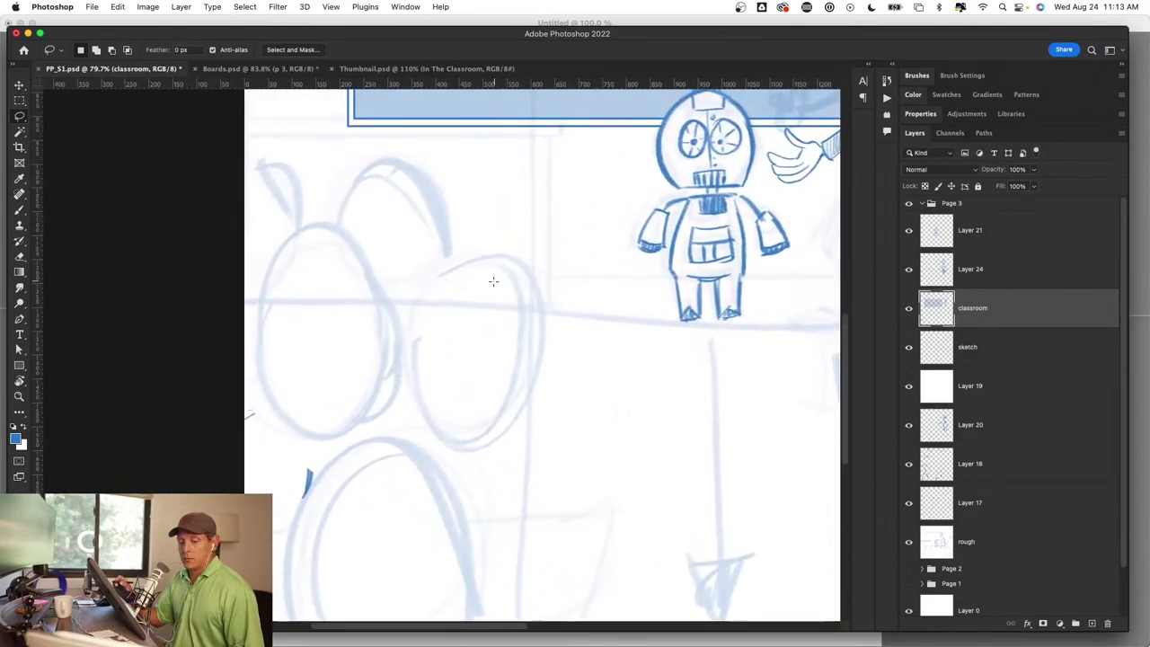
drag(505, 290, 547, 296)
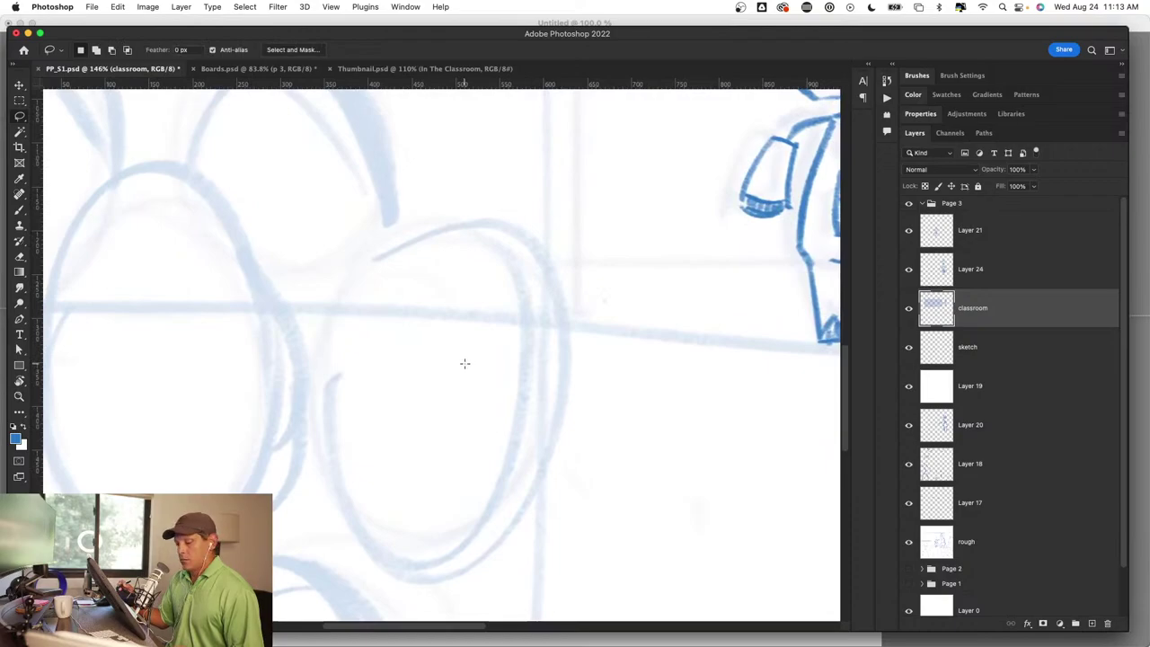
key(b)
mouse_move(387, 262)
mouse_down()
mouse_move(559, 310)
mouse_move(552, 270)
mouse_move(514, 534)
mouse_move(506, 429)
mouse_up()
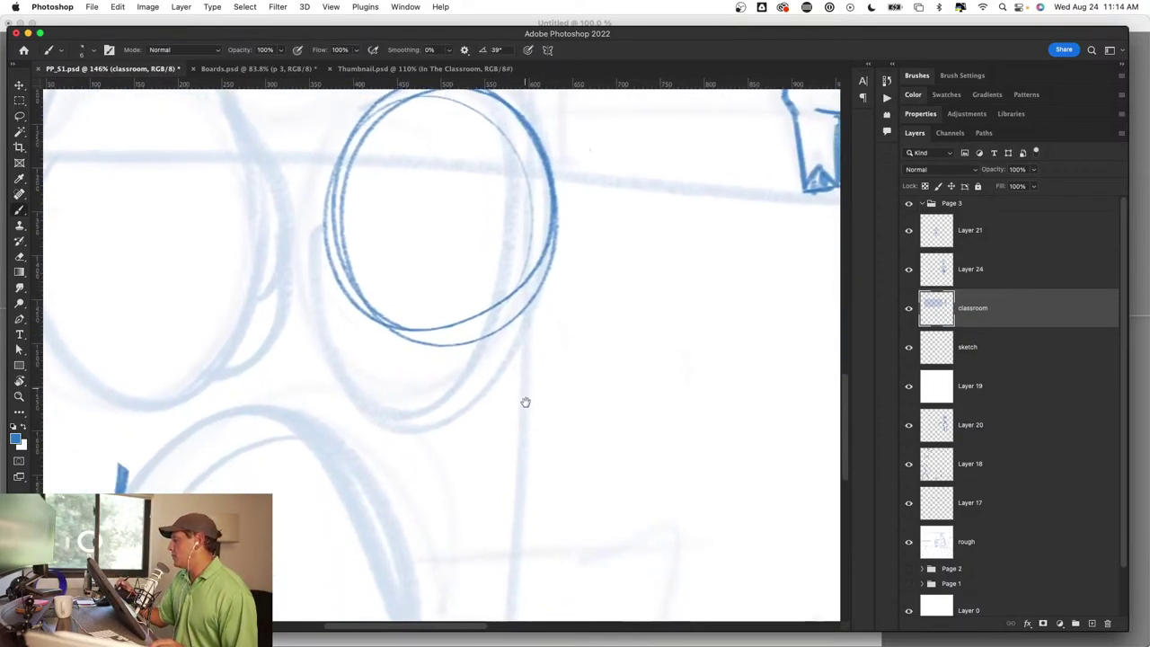
Step: Add an eye-level line across the head and extend it down into a jaw
drag(355, 272, 544, 260)
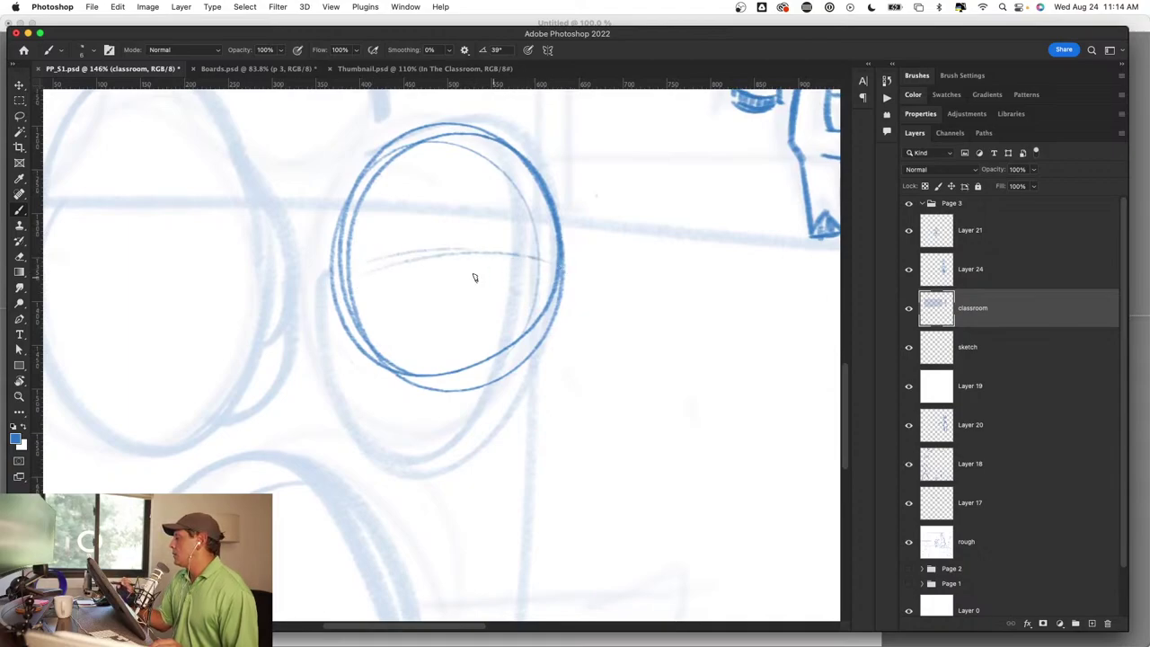
mouse_move(355, 274)
mouse_down()
mouse_move(545, 260)
mouse_move(359, 272)
mouse_up()
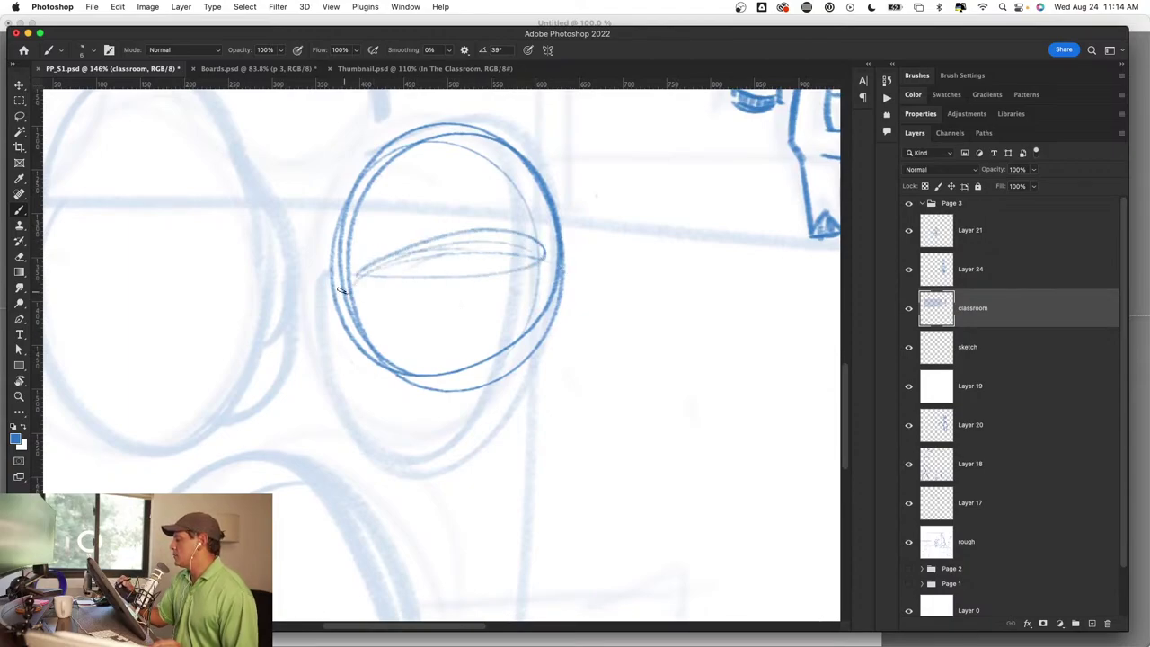
mouse_move(357, 355)
mouse_down()
mouse_move(400, 463)
mouse_move(413, 456)
mouse_up()
drag(359, 375, 438, 482)
drag(549, 251, 503, 474)
mouse_move(545, 314)
mouse_down()
mouse_move(523, 400)
mouse_move(428, 493)
mouse_up()
Step: Draw an ear loop on the right and an eye oval with a pupil
drag(598, 307, 537, 361)
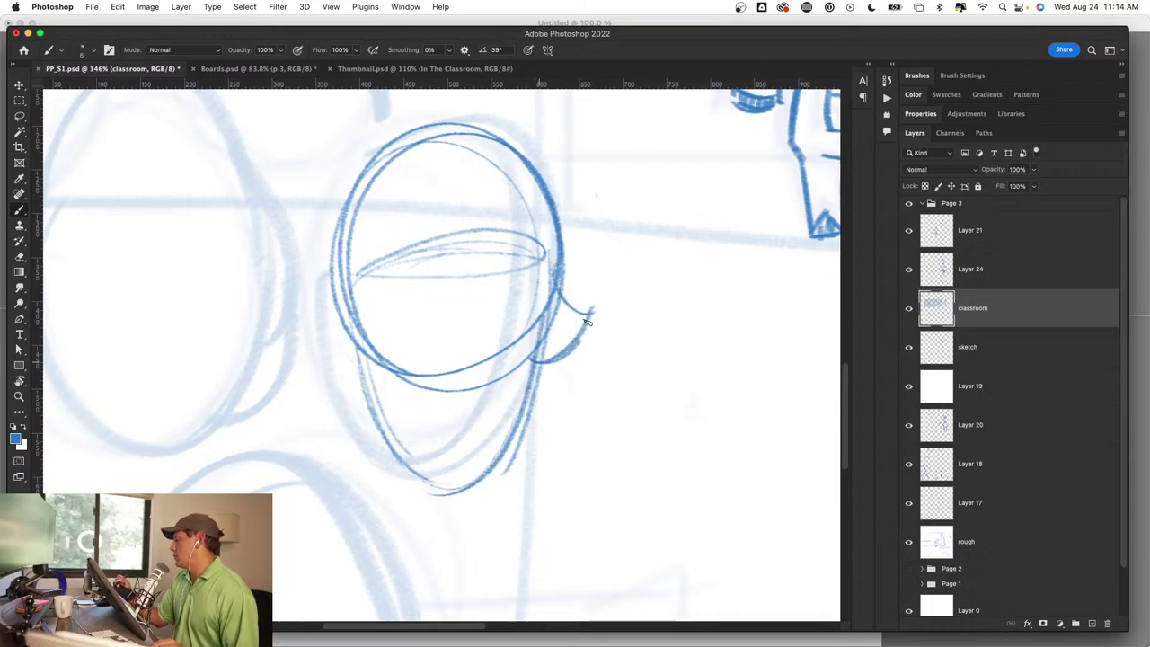
mouse_move(591, 334)
mouse_down()
mouse_move(553, 274)
mouse_move(565, 350)
mouse_move(533, 352)
mouse_up()
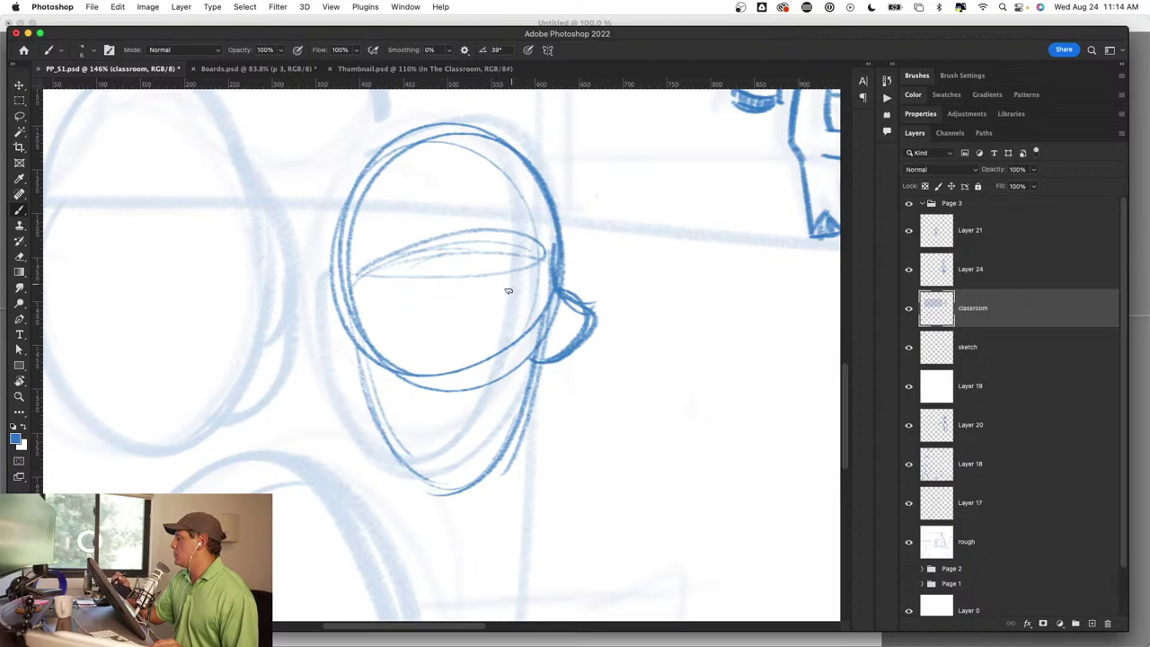
mouse_move(508, 290)
mouse_down()
mouse_move(470, 284)
mouse_move(489, 360)
mouse_move(521, 330)
mouse_up()
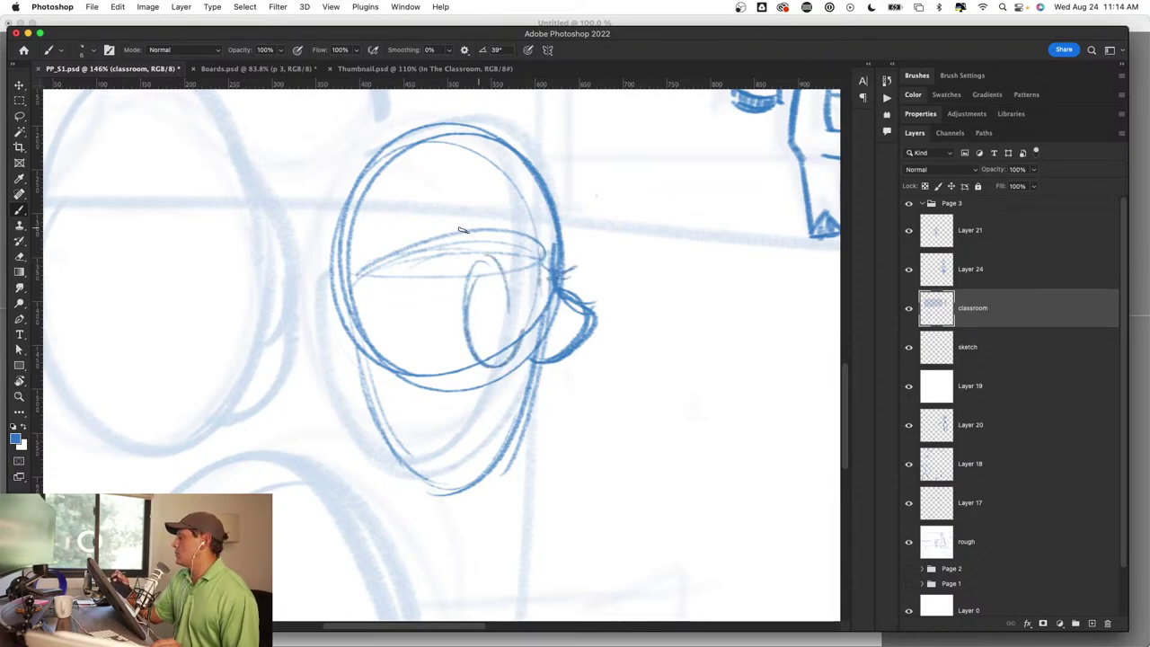
drag(474, 379, 397, 416)
mouse_move(478, 281)
mouse_down()
mouse_move(500, 332)
mouse_move(481, 298)
mouse_move(509, 323)
mouse_up()
drag(332, 293, 353, 352)
Step: Sketch the left jaw and chin lines with extra chin strokes
mouse_move(347, 289)
mouse_down()
mouse_move(340, 359)
mouse_move(409, 449)
mouse_up()
mouse_move(352, 342)
mouse_down()
mouse_move(449, 440)
mouse_move(485, 364)
mouse_move(417, 449)
mouse_up()
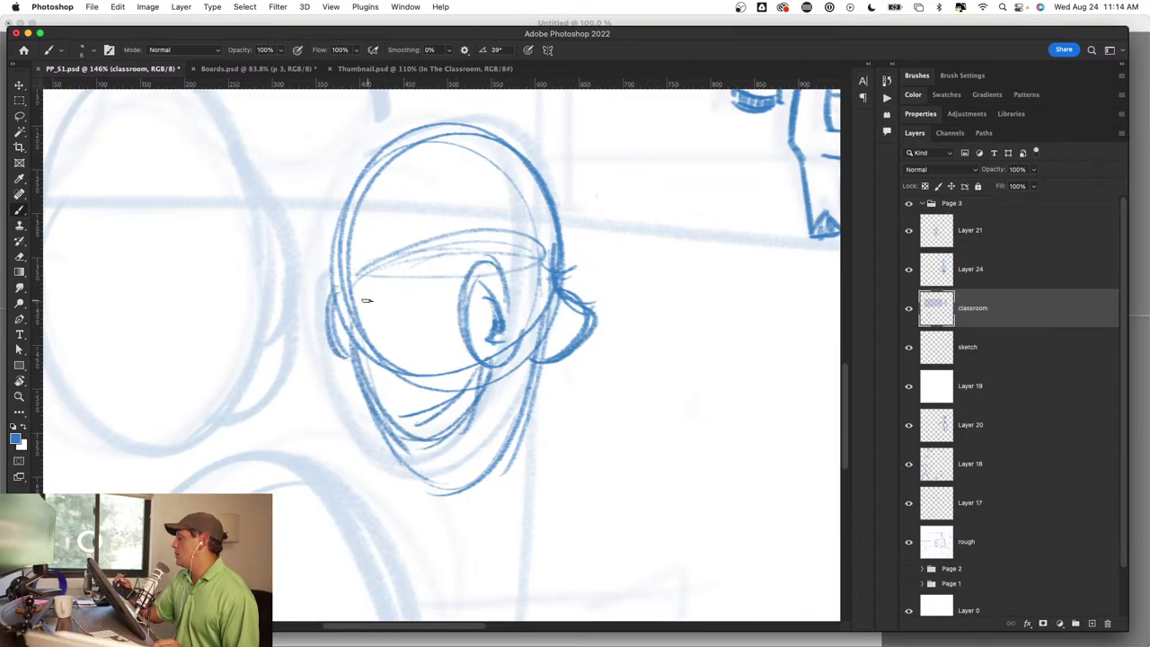
drag(355, 271, 472, 159)
scroll(508, 398, down, 5)
Step: Sketch the collar, shoulder and neck lines, then zoom out to the scene
mouse_move(386, 366)
mouse_down()
mouse_move(559, 352)
mouse_move(569, 406)
mouse_up()
mouse_move(395, 343)
mouse_down()
mouse_move(580, 400)
mouse_move(571, 537)
mouse_up()
drag(584, 395, 568, 541)
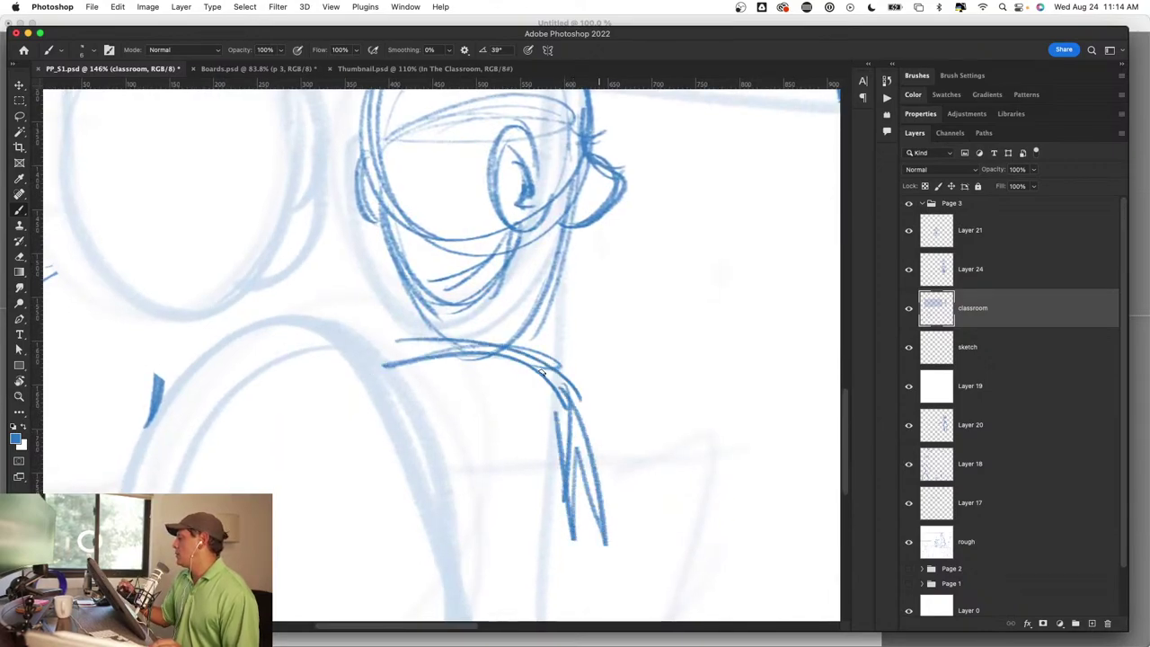
drag(521, 368, 564, 386)
key(z)
mouse_move(551, 457)
mouse_down()
mouse_move(520, 457)
mouse_move(493, 431)
mouse_up()
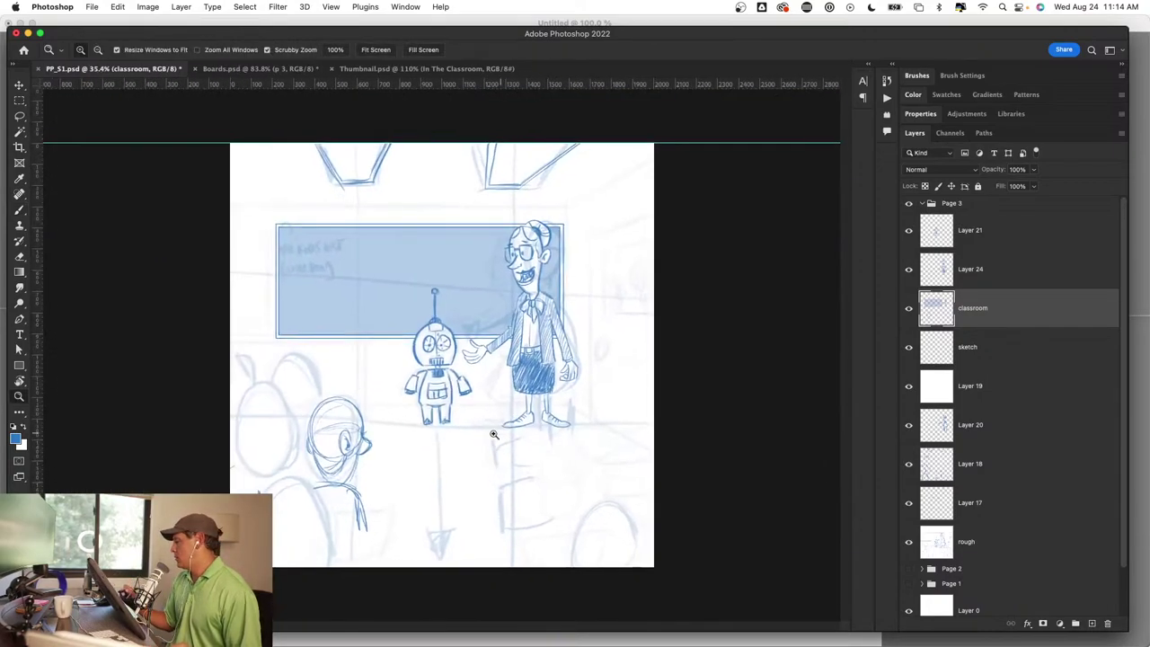
Step: Zoom back in on the new head and add a stroke near the eye plus zigzag hatching
click(493, 431)
key(b)
drag(380, 441, 561, 350)
drag(554, 248, 596, 249)
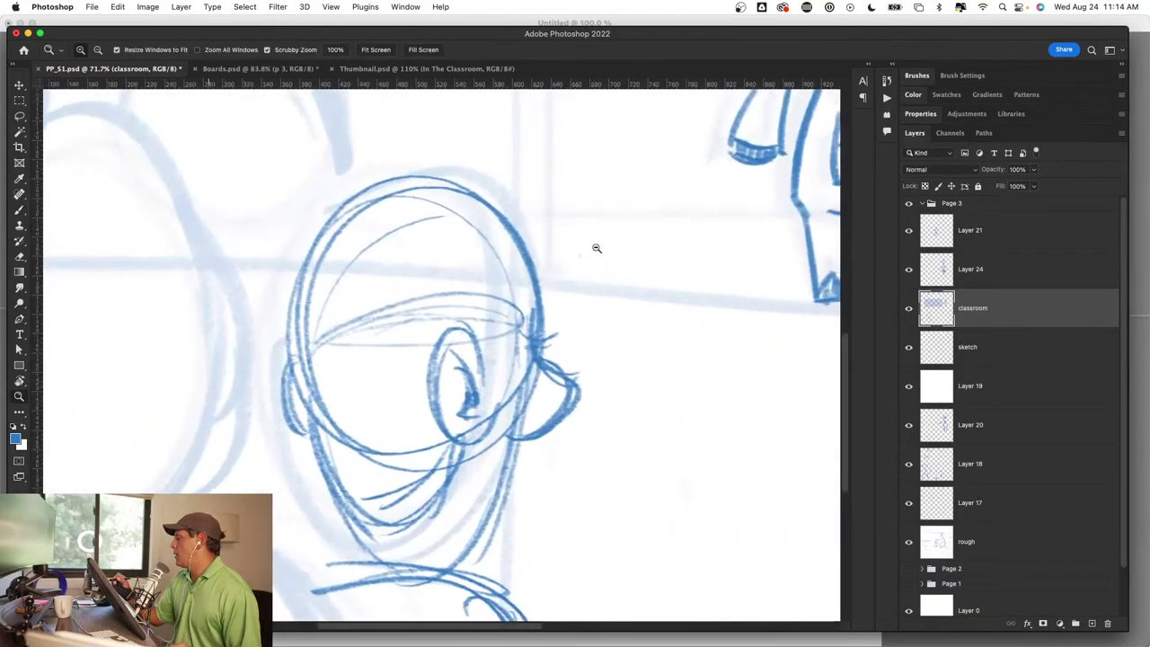
drag(485, 365, 501, 323)
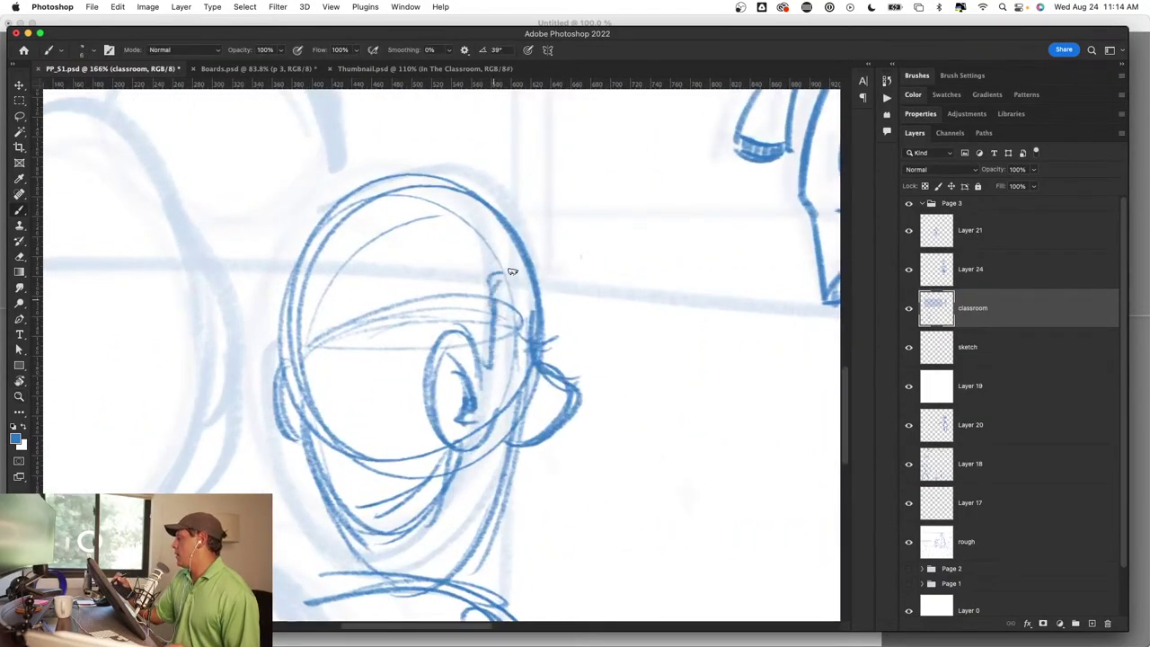
mouse_move(306, 371)
mouse_down()
mouse_move(356, 449)
mouse_move(382, 273)
mouse_move(403, 422)
mouse_move(444, 261)
mouse_move(489, 359)
mouse_move(512, 224)
mouse_move(364, 202)
mouse_move(328, 354)
mouse_up()
Step: Ink both sides of the student's neck and the collar line across the shoulder
scroll(410, 365, down, 5)
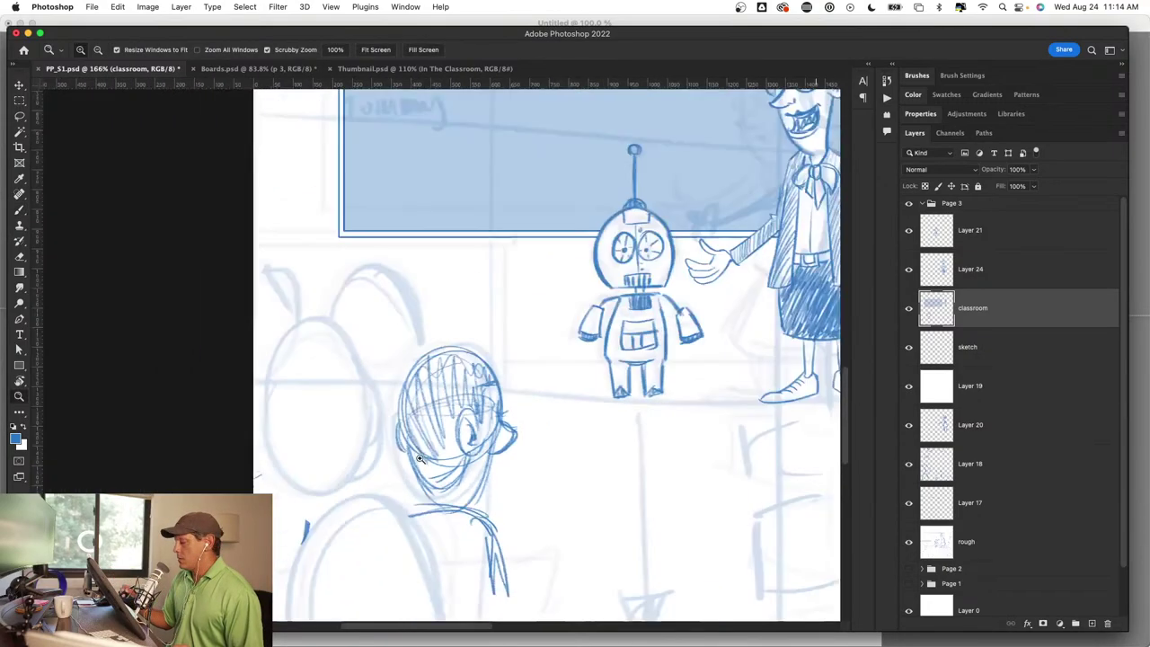
mouse_move(431, 441)
mouse_down()
mouse_move(456, 449)
mouse_move(498, 404)
mouse_up()
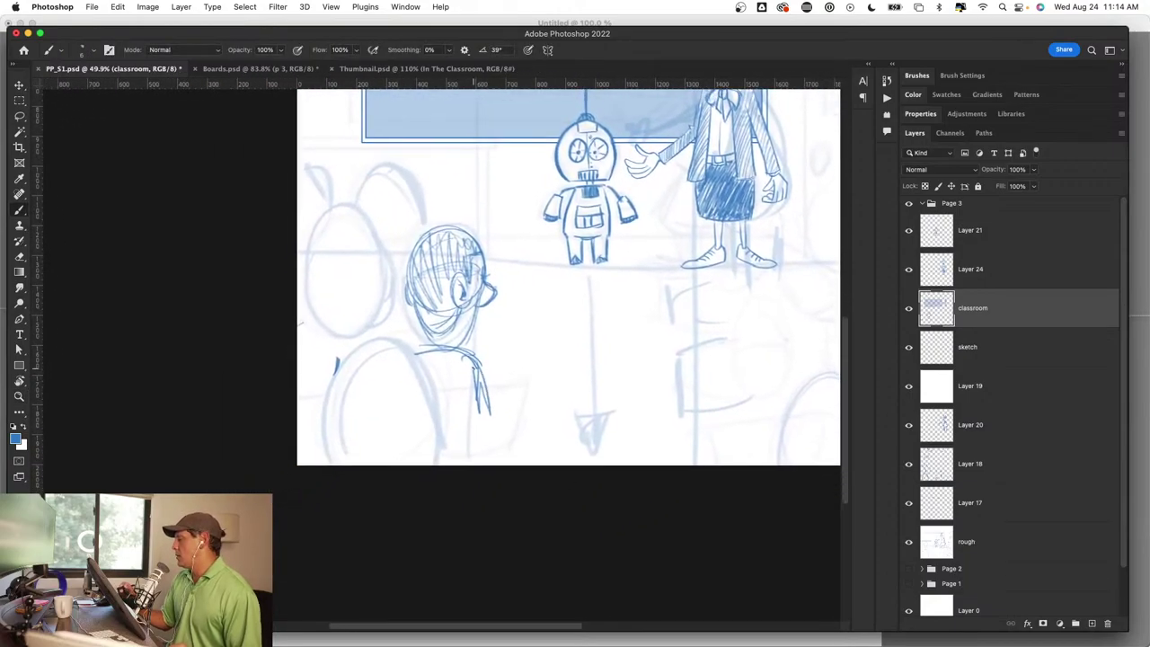
scroll(449, 352, up, 5)
drag(362, 359, 350, 415)
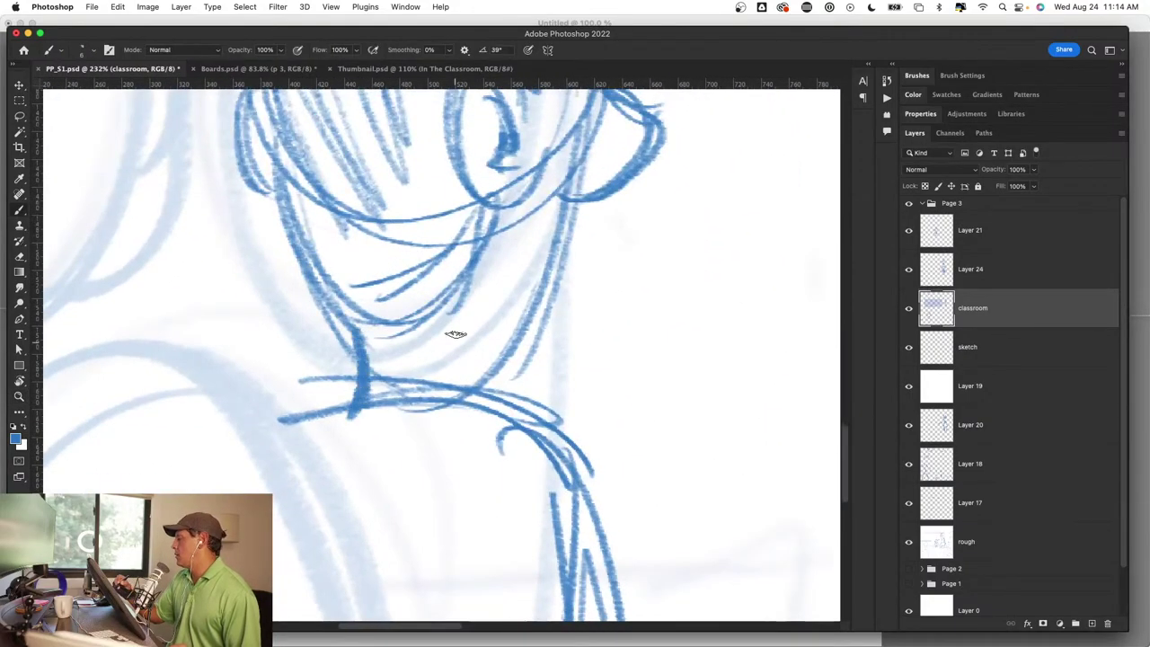
drag(454, 325, 482, 393)
mouse_move(358, 410)
mouse_down()
mouse_move(539, 424)
mouse_move(607, 574)
mouse_up()
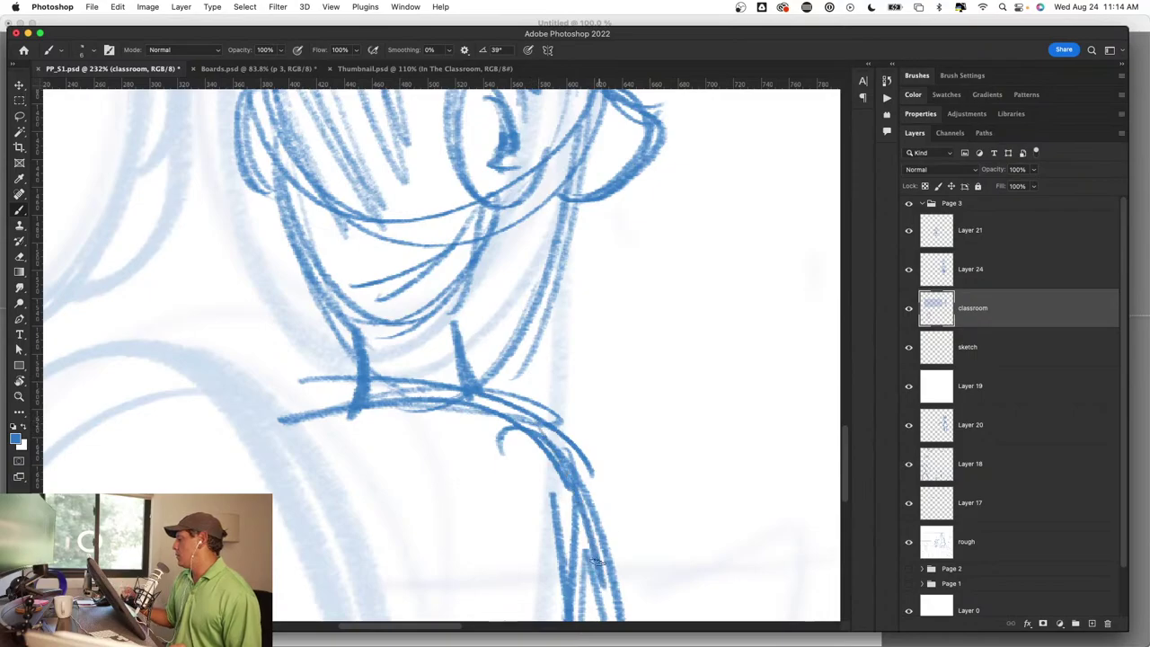
mouse_move(555, 535)
mouse_down()
mouse_move(533, 285)
mouse_move(537, 516)
mouse_up()
Step: Add a stroke down the back of the shoulder and zoom in on the head
key(z)
drag(569, 464, 518, 506)
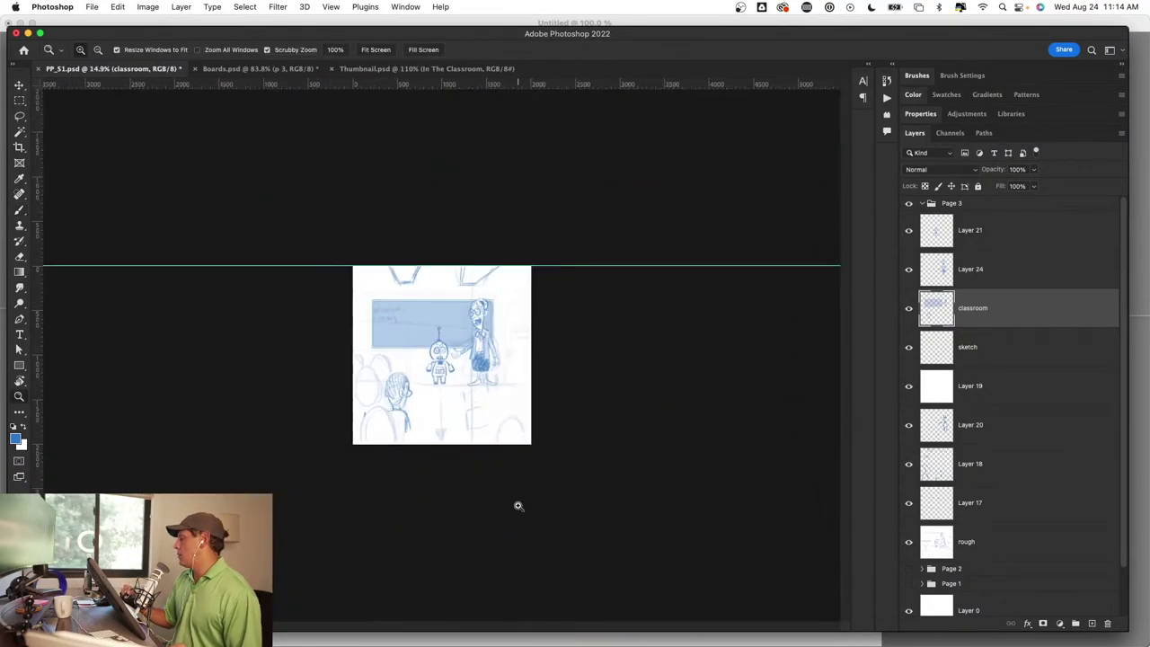
drag(425, 427, 441, 442)
key(b)
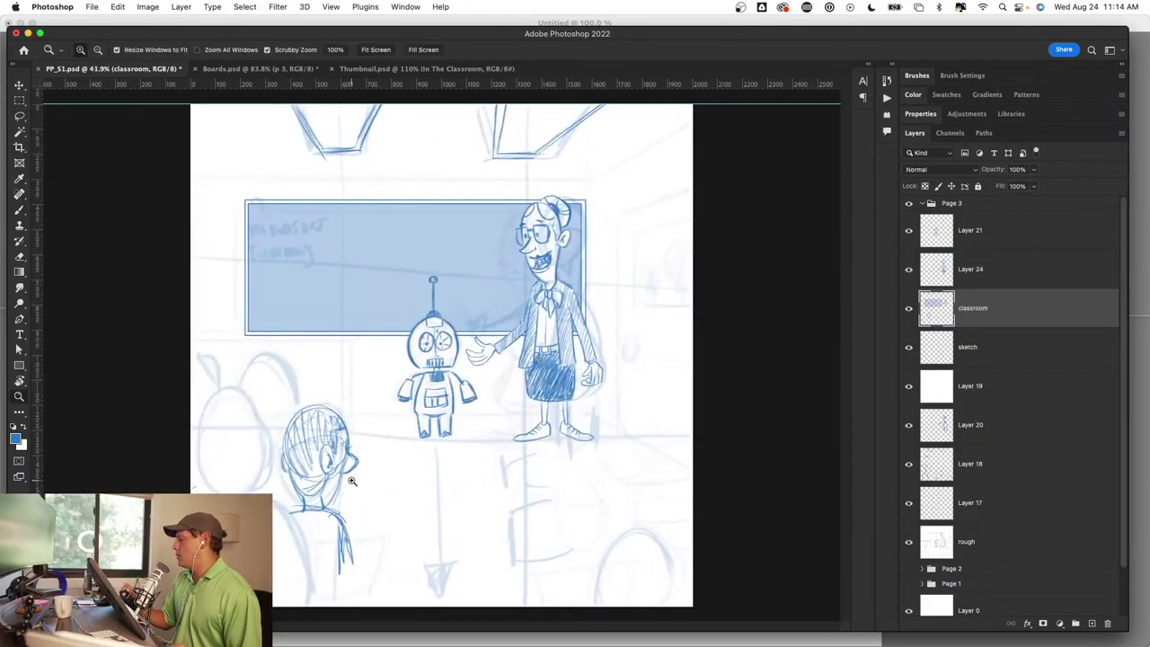
drag(480, 403, 538, 404)
mouse_move(356, 513)
mouse_down()
mouse_move(616, 298)
mouse_move(637, 260)
mouse_up()
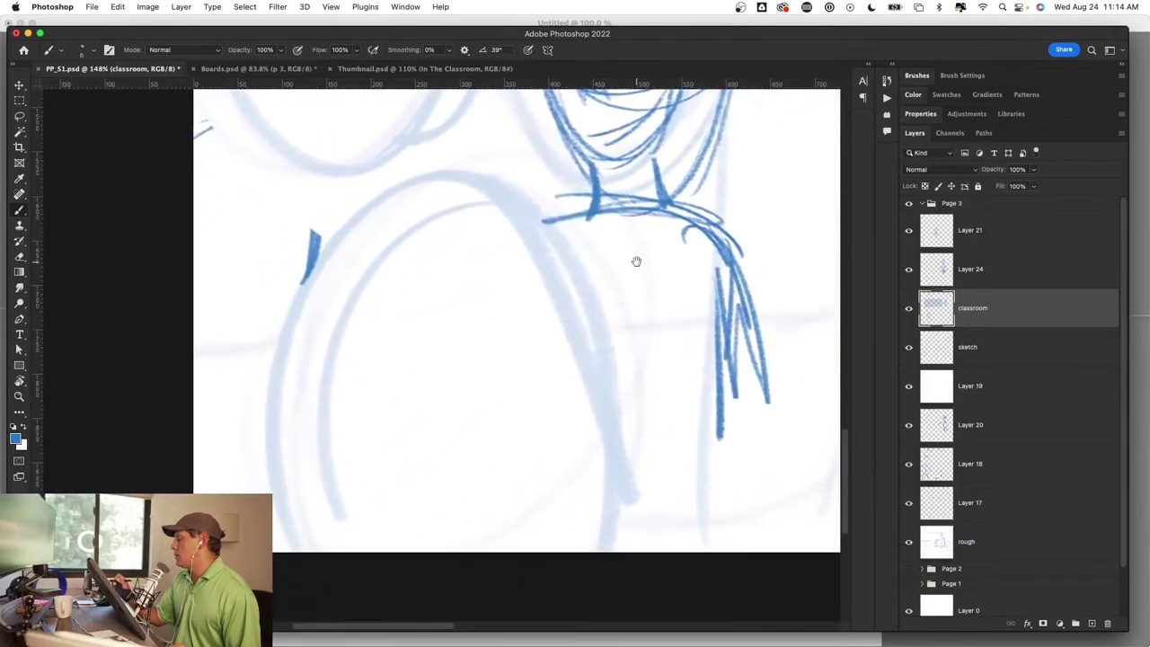
Step: Erase the stray small stroke on the left and reframe the head and robot
drag(318, 229, 305, 274)
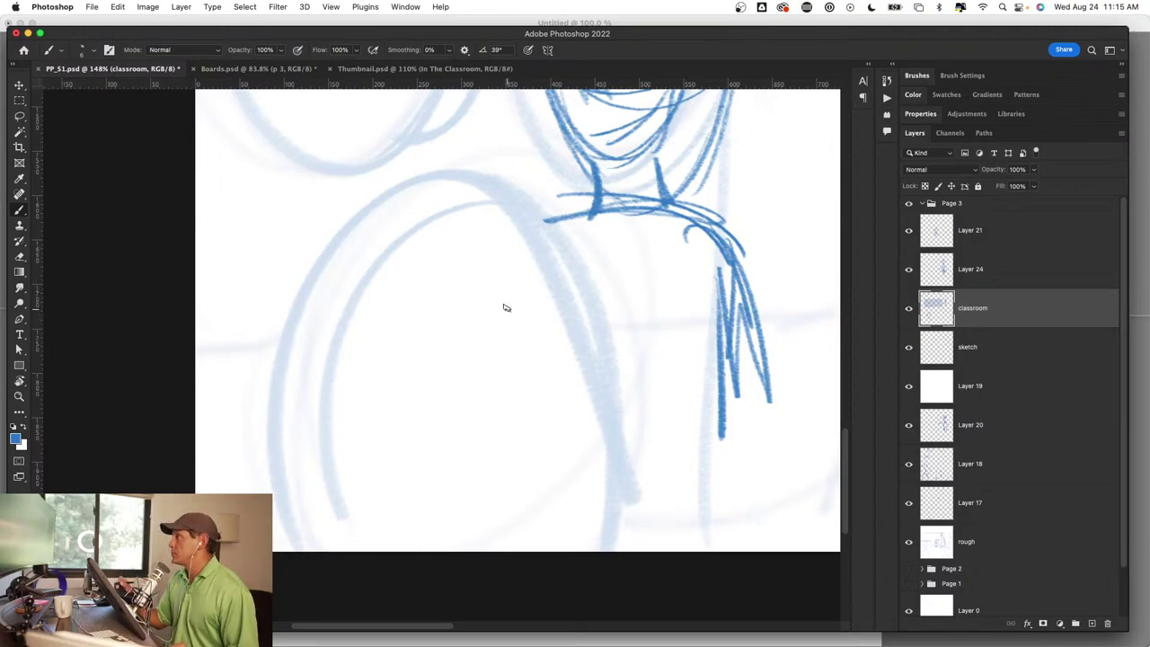
key(z)
drag(500, 347, 440, 370)
drag(567, 457, 623, 482)
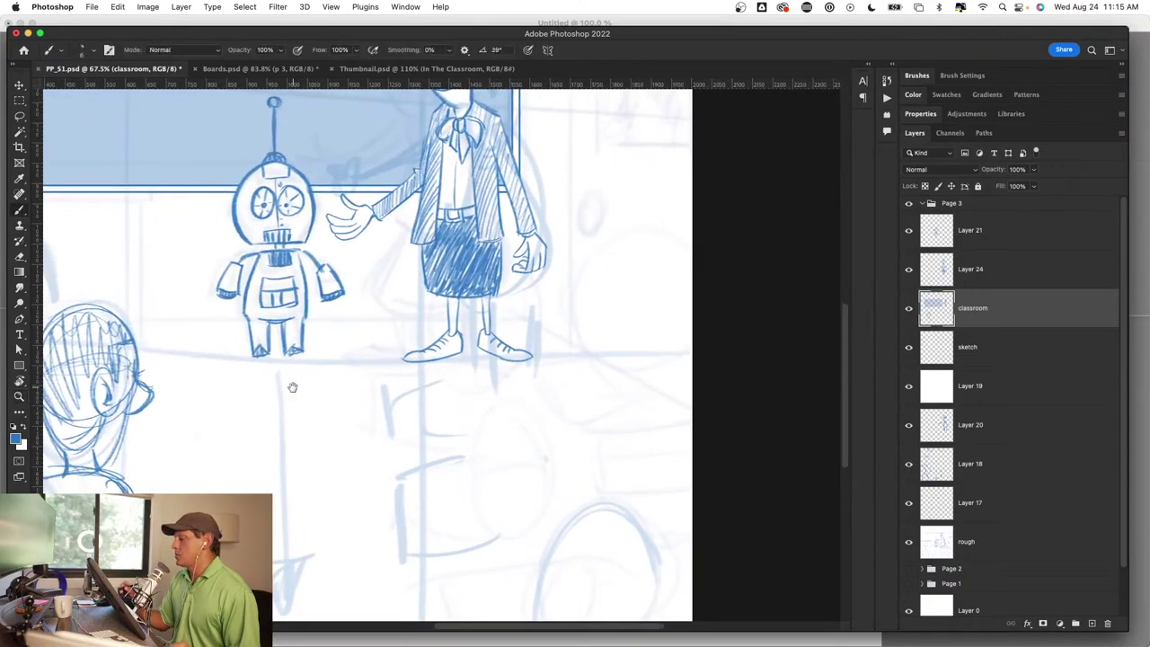
mouse_move(290, 390)
mouse_down()
mouse_move(628, 410)
mouse_move(485, 299)
mouse_move(495, 259)
mouse_up()
key(b)
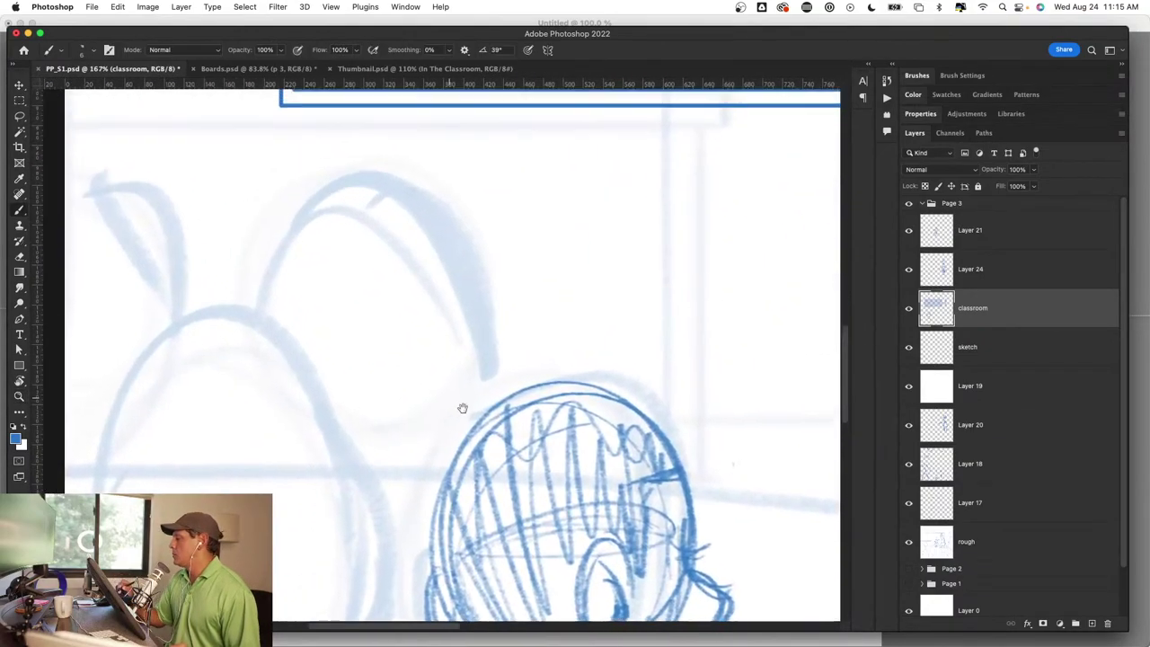
drag(425, 280, 351, 398)
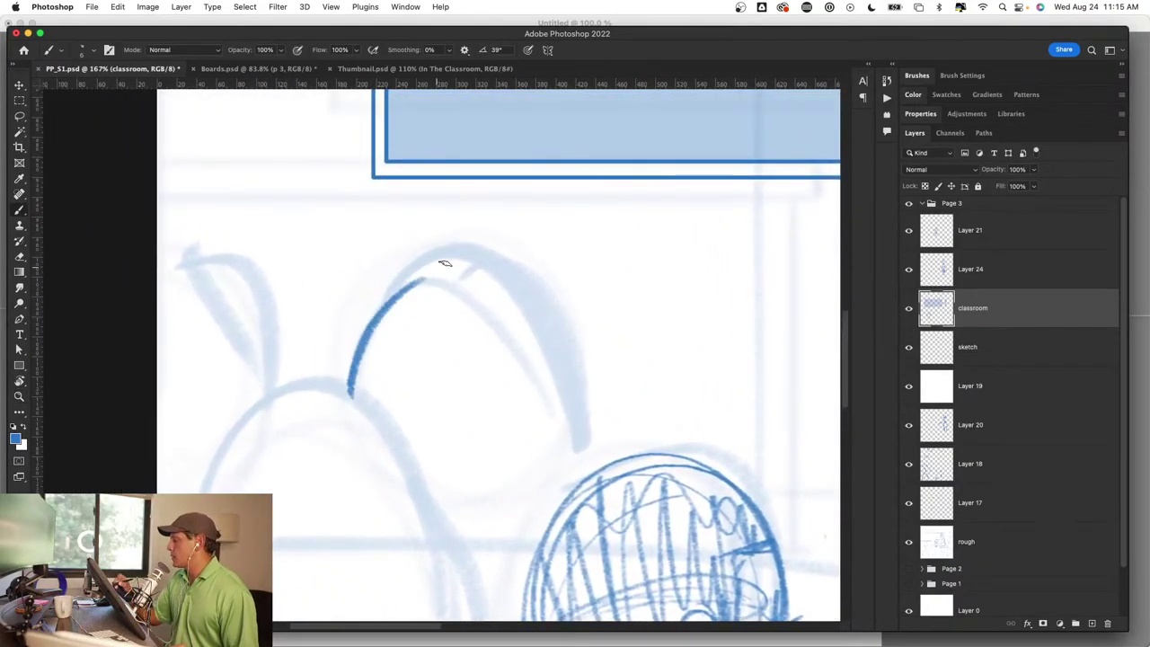
mouse_move(434, 285)
mouse_down()
mouse_move(532, 499)
mouse_move(474, 330)
mouse_move(467, 539)
mouse_up()
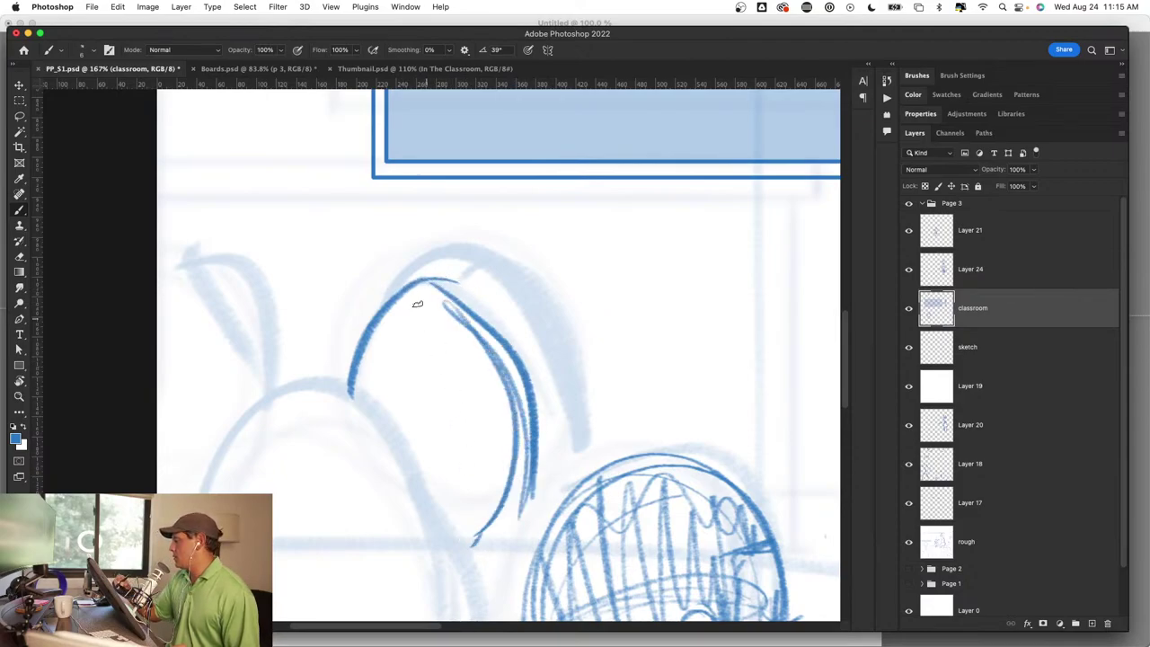
mouse_move(389, 301)
mouse_down()
mouse_move(470, 248)
mouse_move(528, 281)
mouse_up()
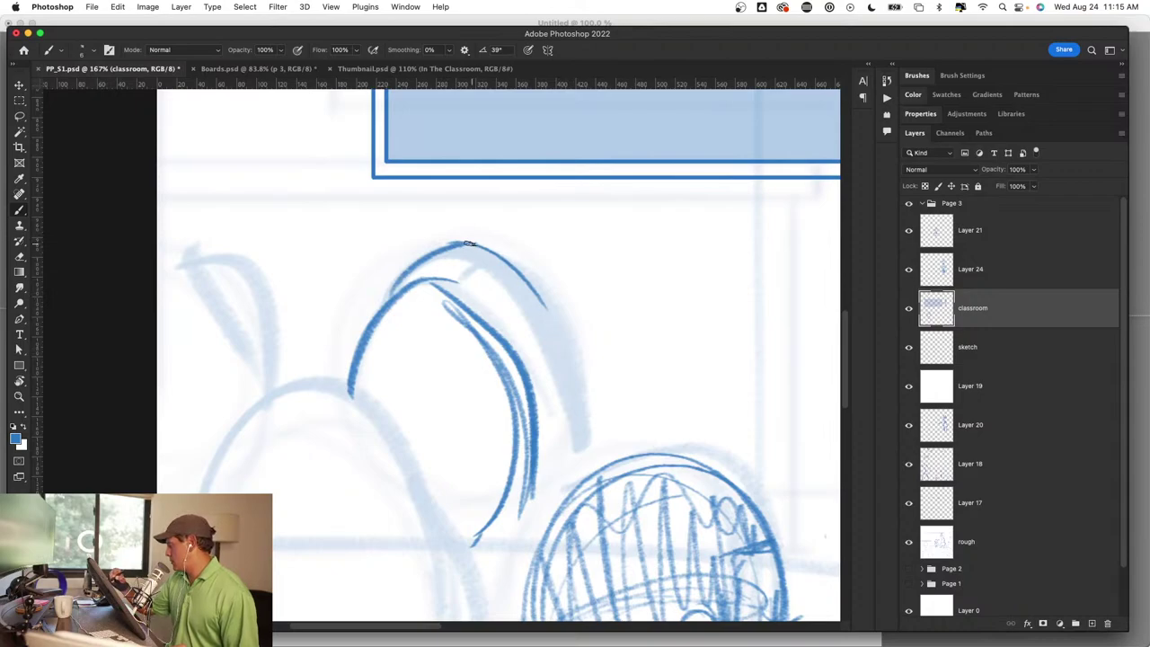
drag(480, 241, 589, 319)
drag(585, 399, 555, 316)
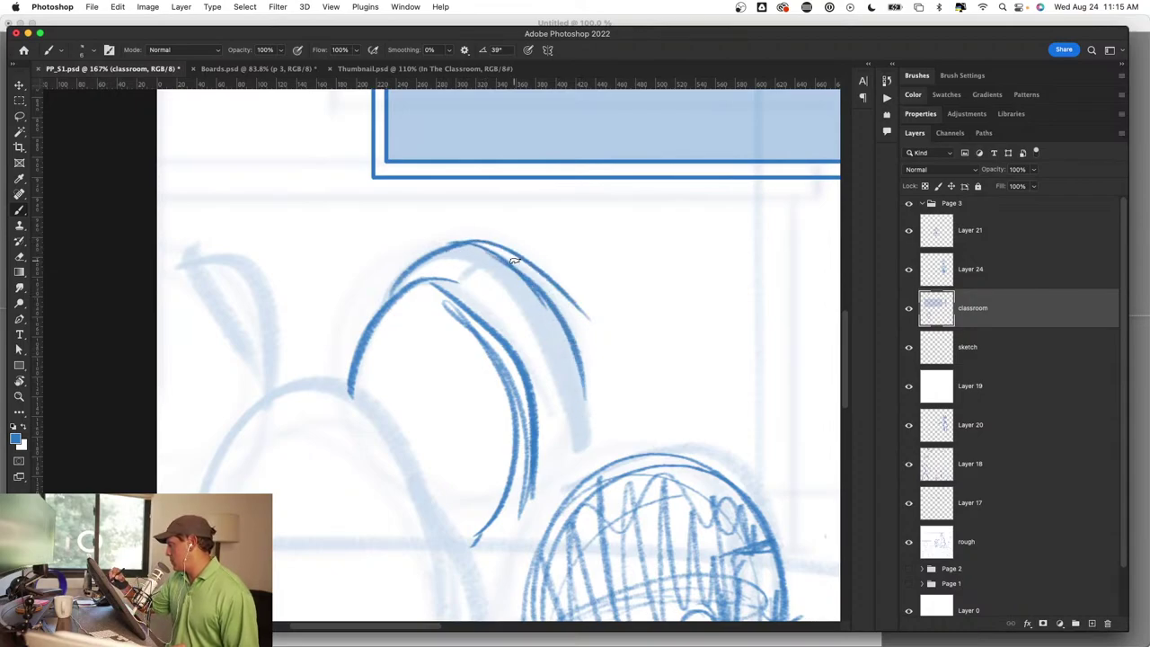
drag(515, 261, 582, 431)
drag(579, 341, 540, 500)
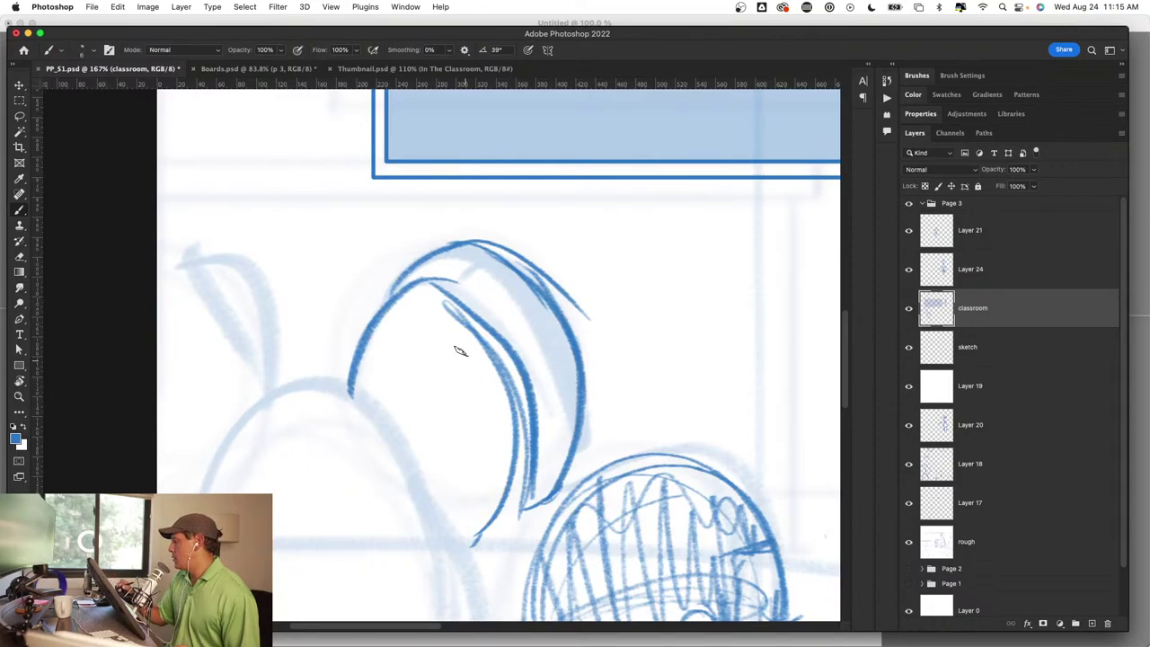
key(z)
key(super+0)
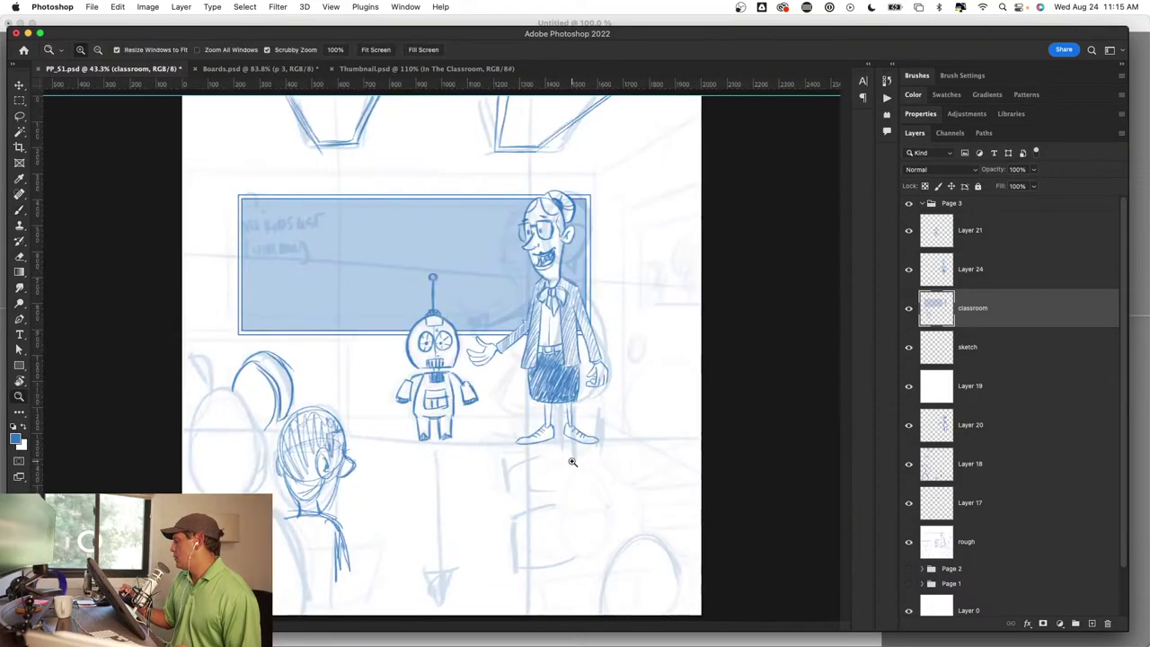
drag(285, 407, 636, 270)
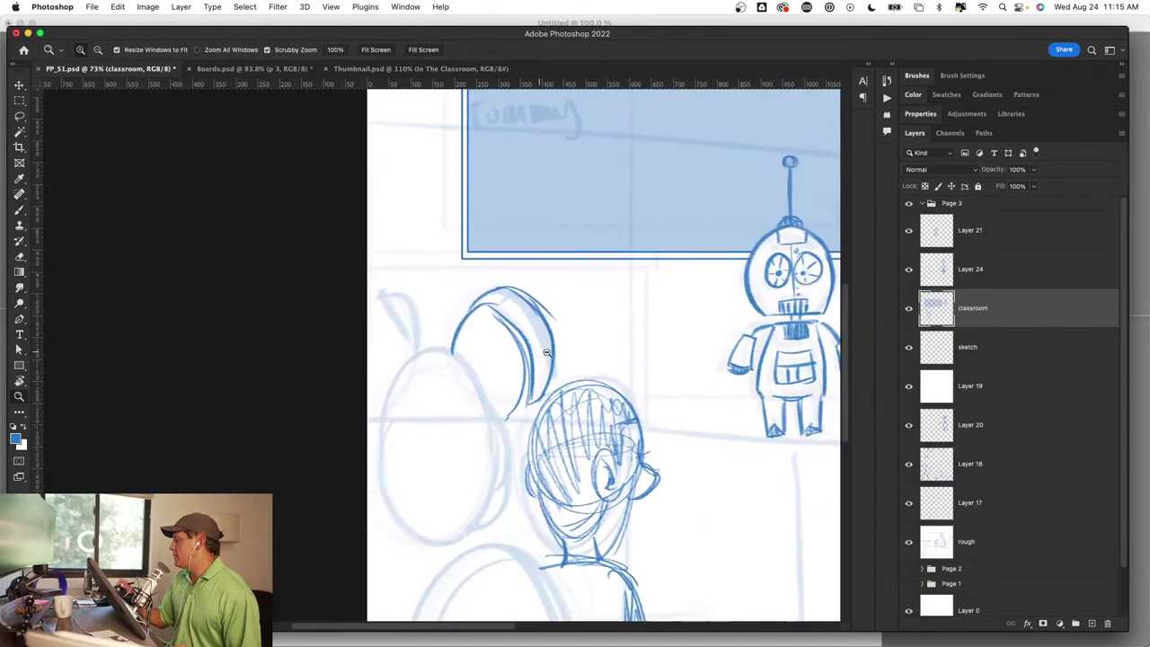
key(b)
key(l)
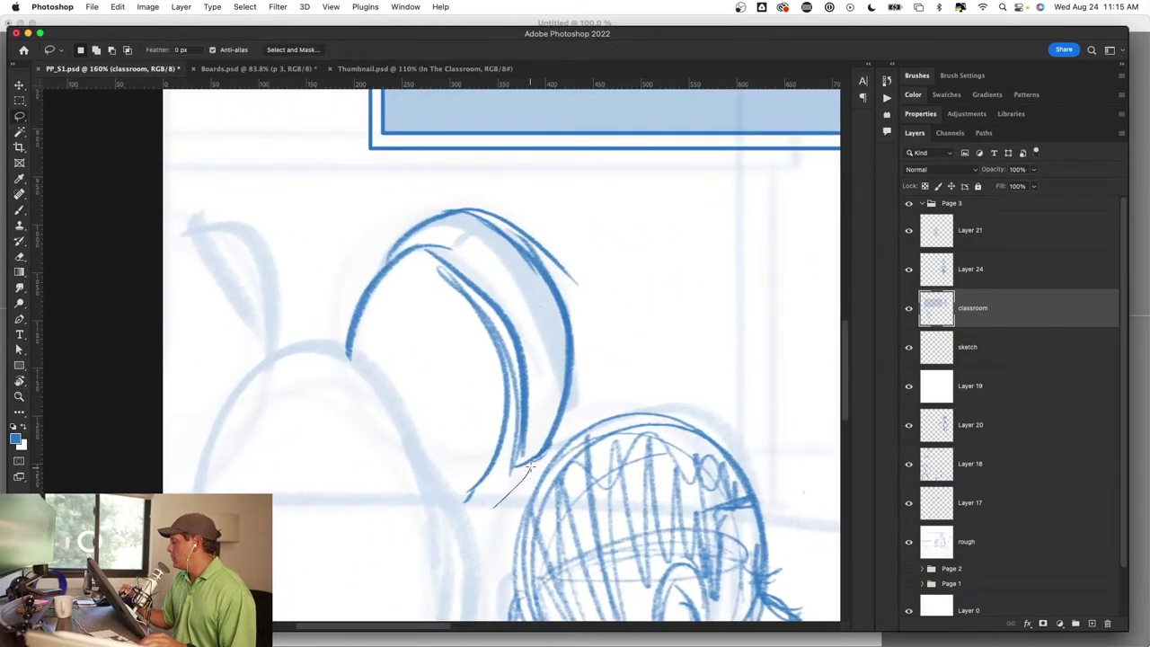
drag(608, 361, 485, 509)
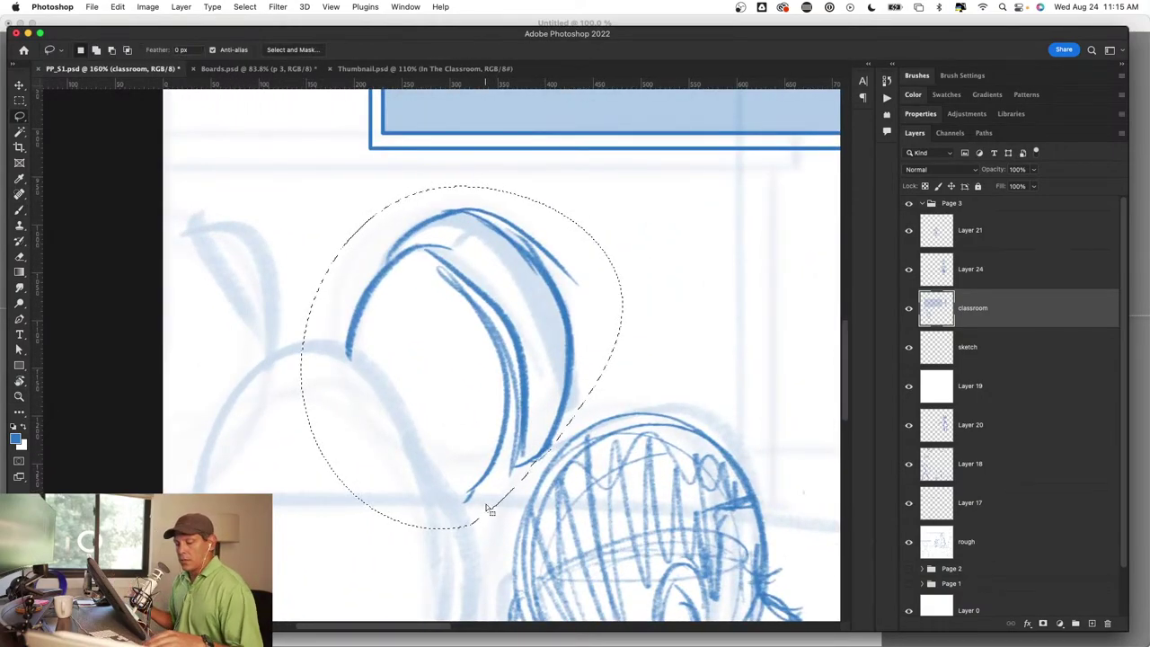
key(Delete)
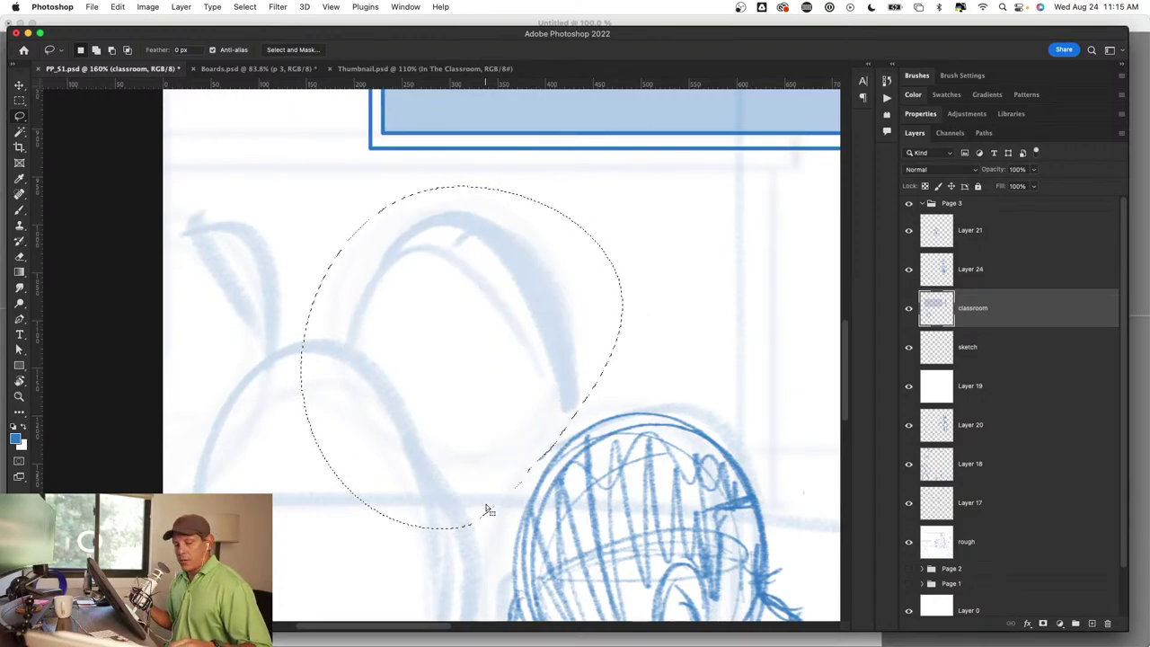
key(ctrl+d)
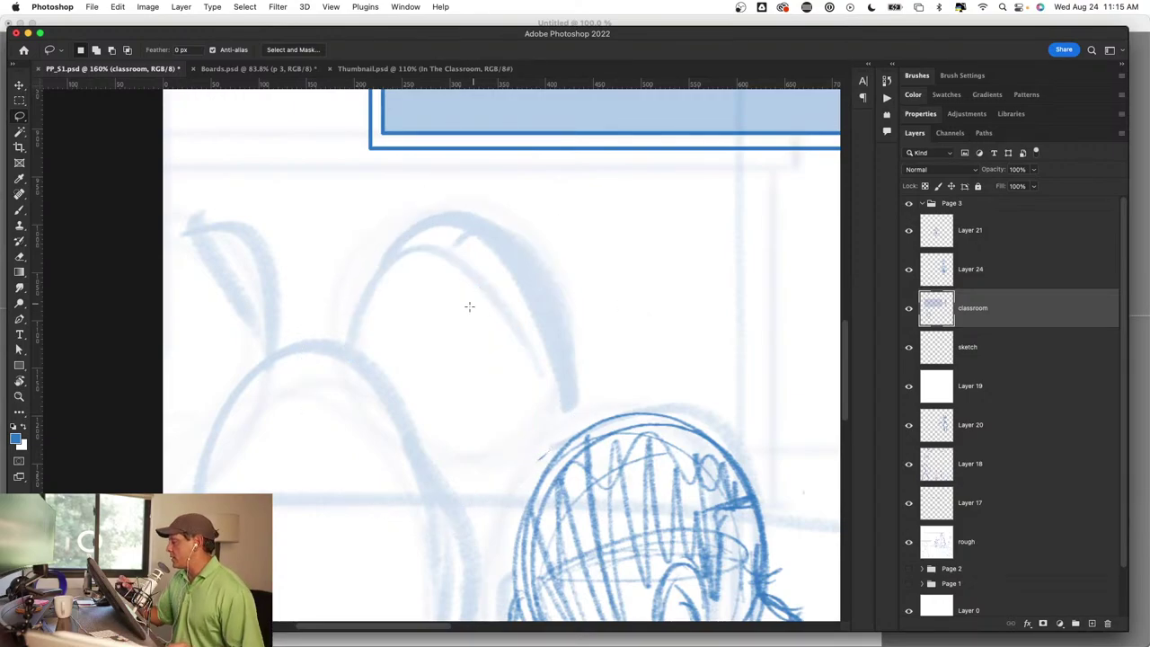
Step: With the Brush, ink a side-view student head: oval, brow and eye, nose, back curve, chin, smile and jaw, hair line, and ear
key(b)
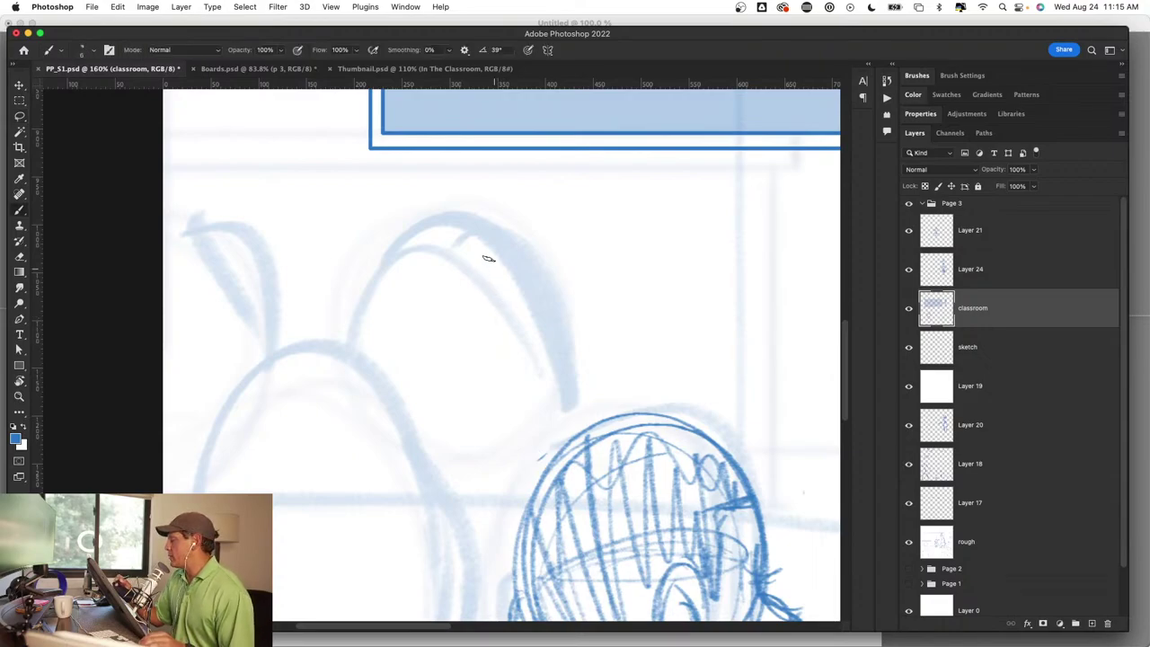
mouse_move(395, 310)
mouse_down()
mouse_move(580, 328)
mouse_move(554, 308)
mouse_move(430, 302)
mouse_move(406, 377)
mouse_up()
mouse_move(427, 293)
mouse_down()
mouse_move(409, 371)
mouse_move(440, 383)
mouse_up()
drag(406, 347, 376, 403)
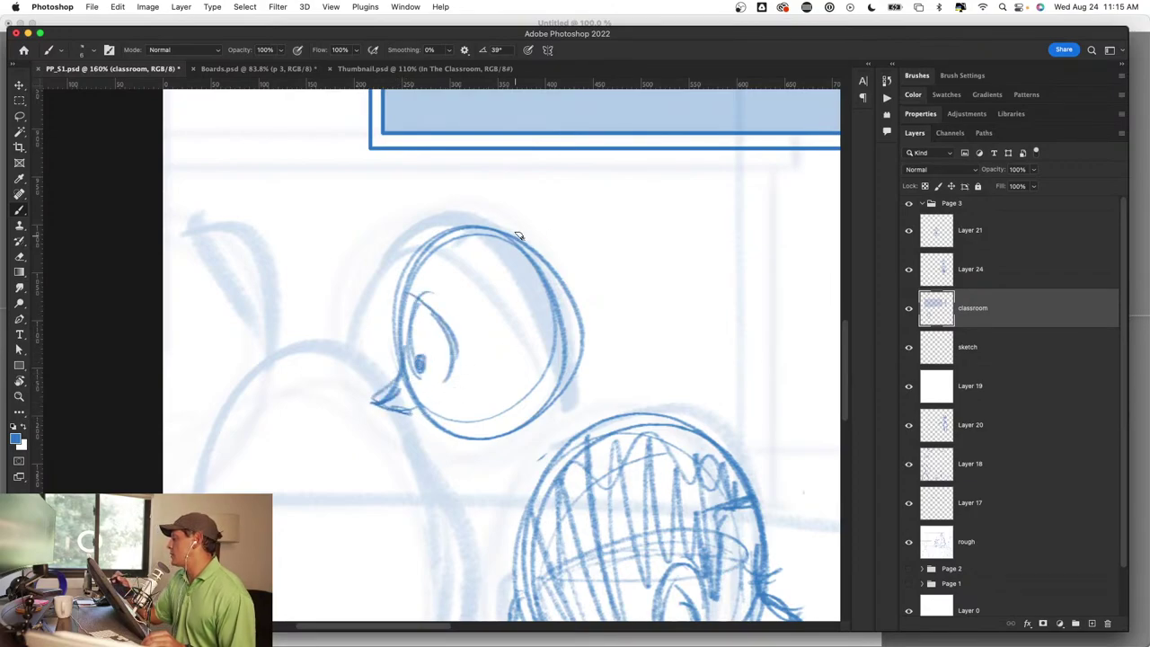
drag(518, 235, 544, 253)
mouse_move(513, 209)
mouse_down()
mouse_move(625, 306)
mouse_move(619, 397)
mouse_up()
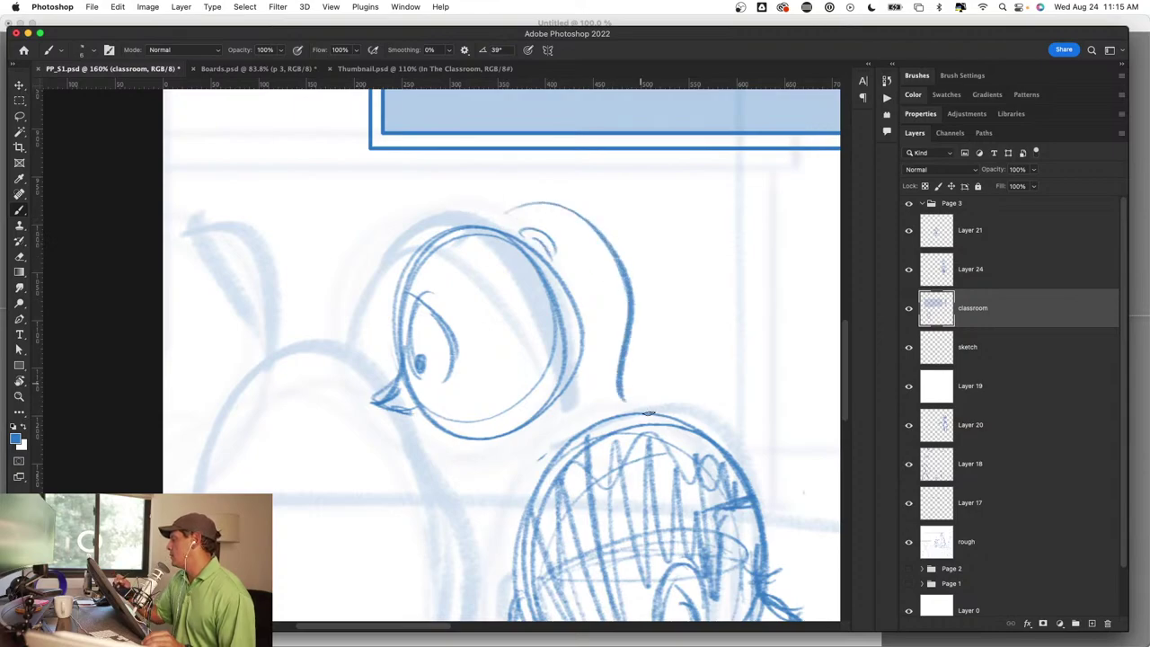
mouse_move(412, 433)
mouse_down()
mouse_move(488, 403)
mouse_move(492, 427)
mouse_up()
mouse_move(501, 390)
mouse_down()
mouse_move(503, 476)
mouse_move(444, 485)
mouse_up()
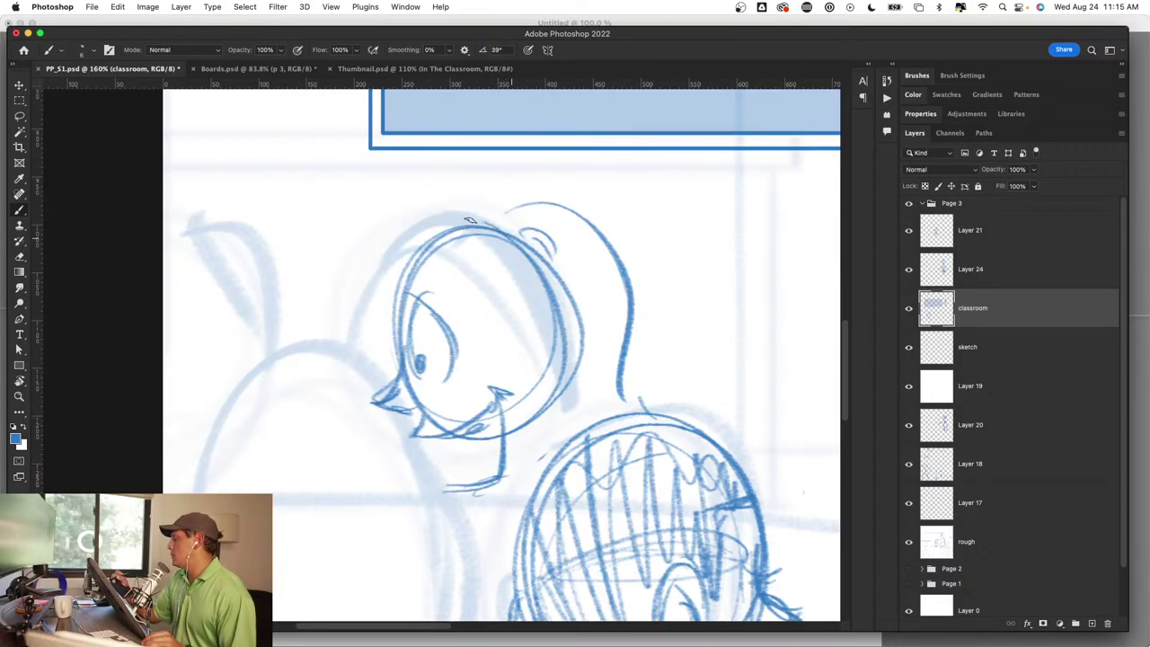
drag(468, 218, 413, 258)
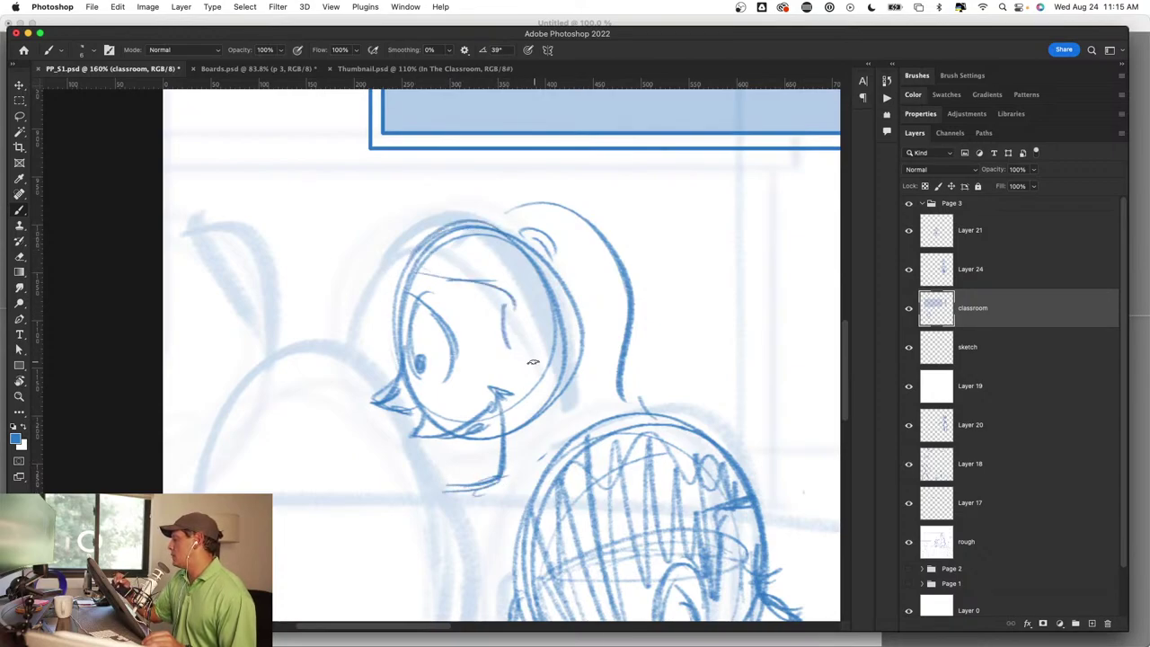
mouse_move(559, 330)
mouse_down()
mouse_move(544, 392)
mouse_move(527, 356)
mouse_up()
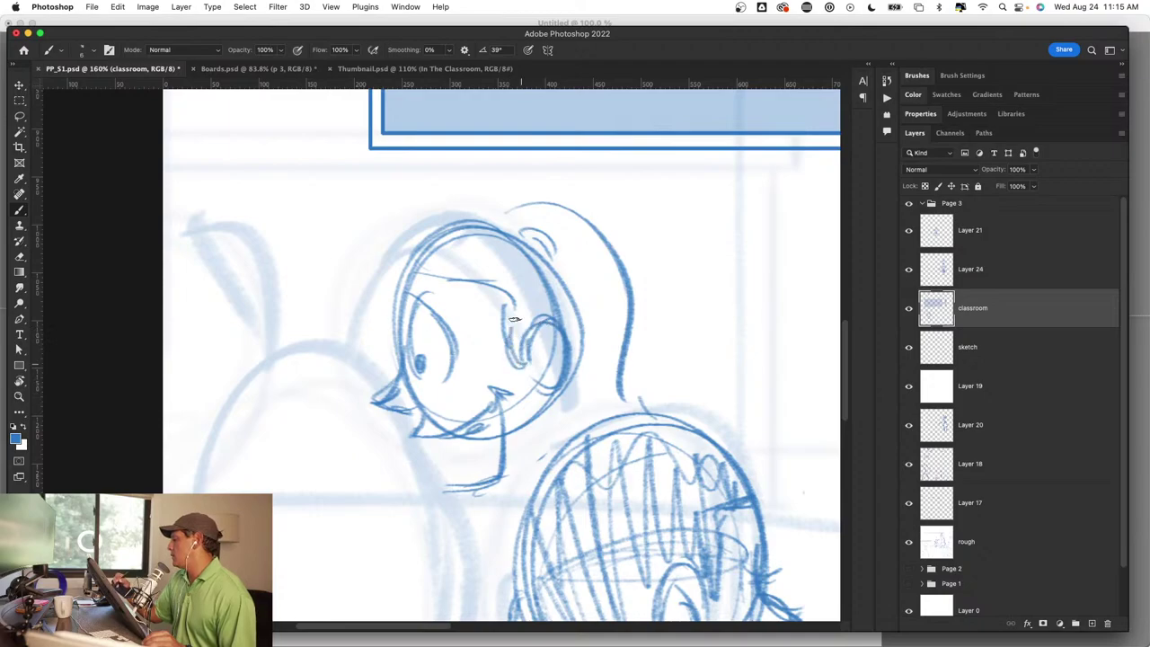
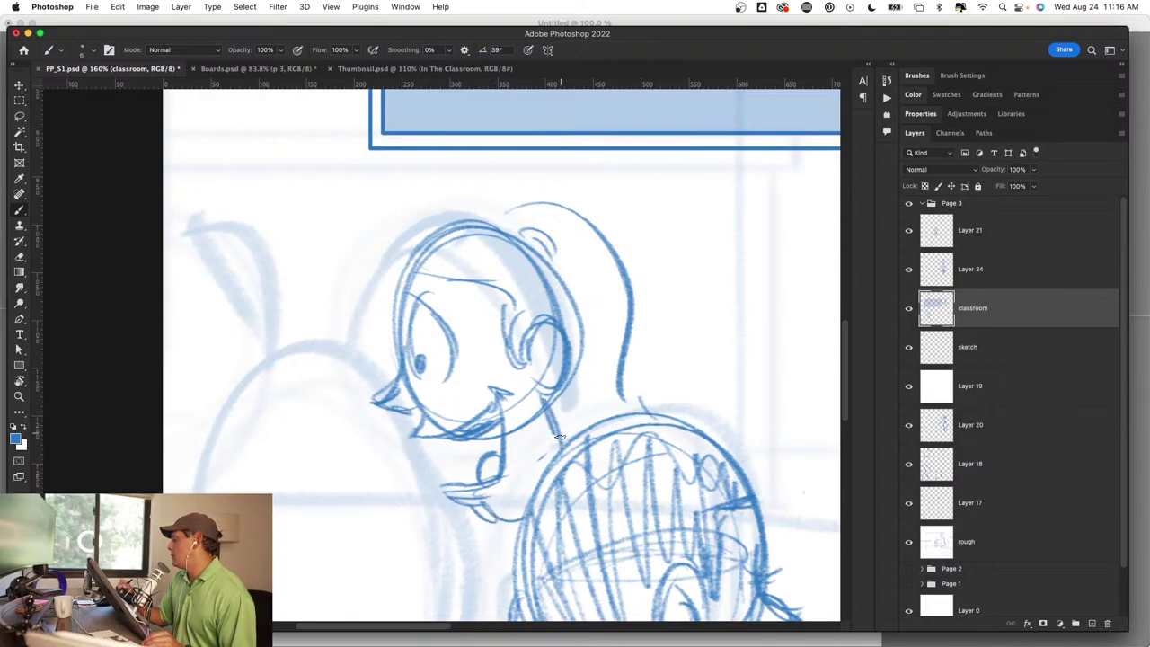
Step: Redraw the girl's neck and shoulders, eyebrow, hair outline and left face edge
drag(565, 397, 602, 429)
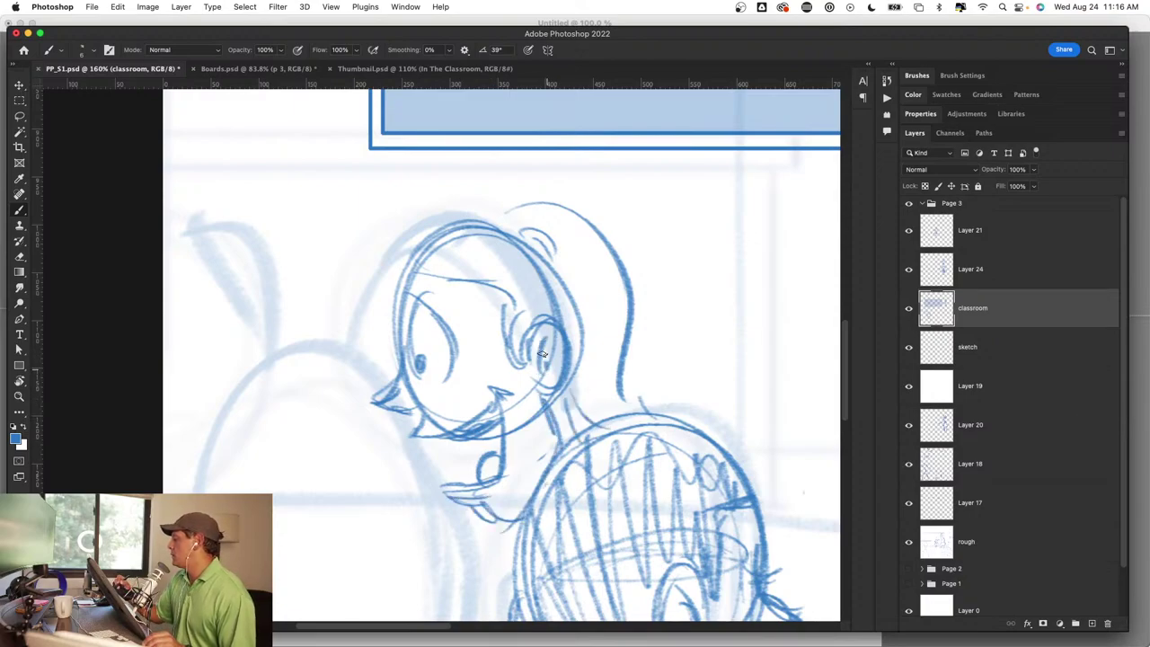
drag(444, 496, 605, 479)
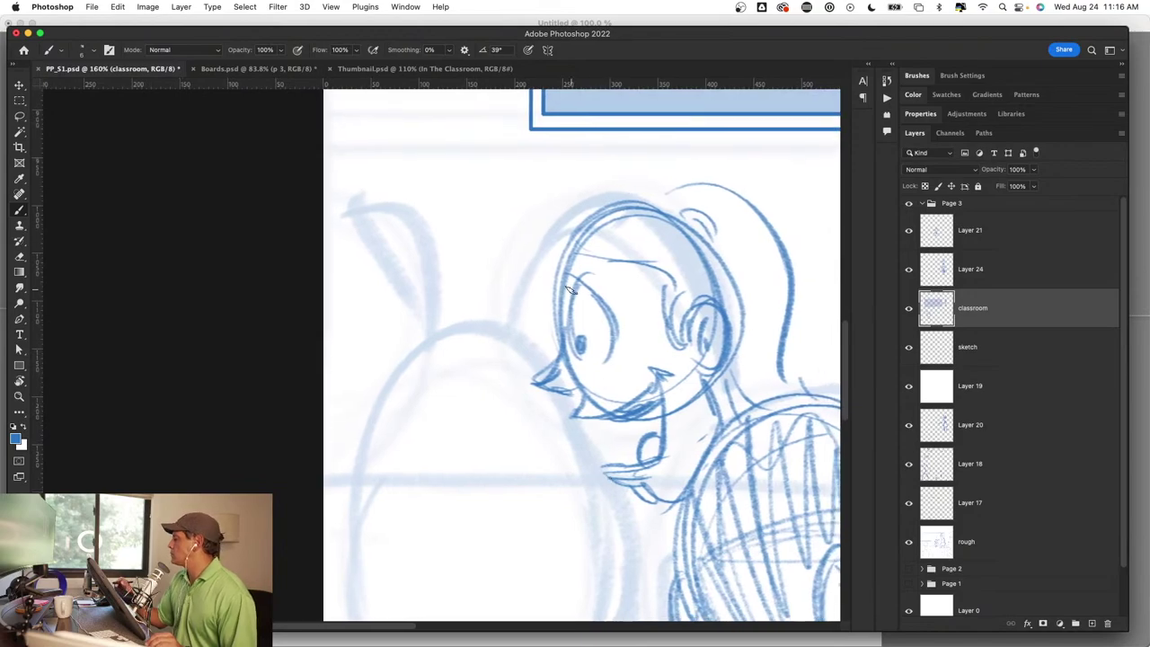
drag(551, 316, 612, 350)
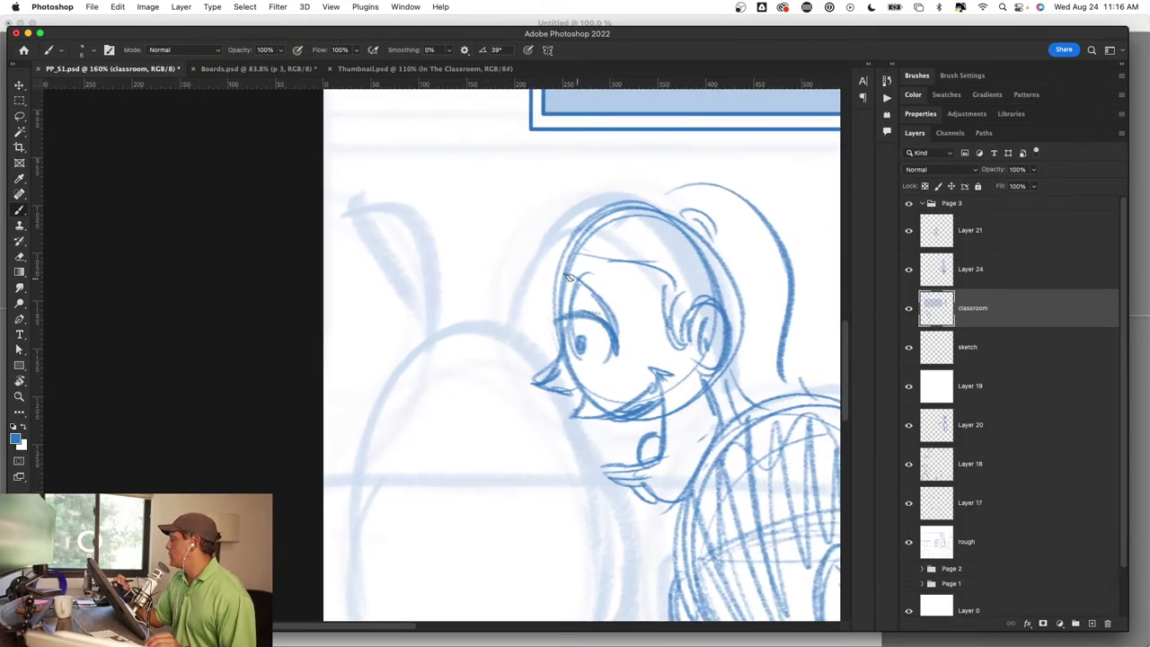
drag(643, 208, 553, 285)
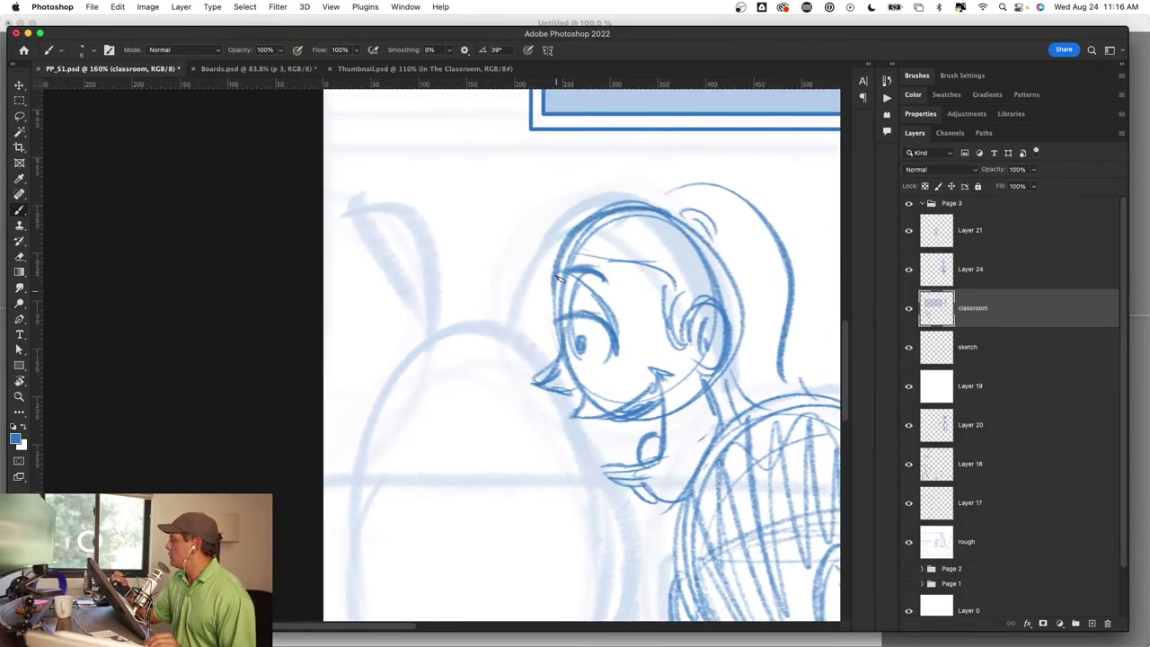
drag(568, 235, 544, 316)
drag(562, 263, 554, 325)
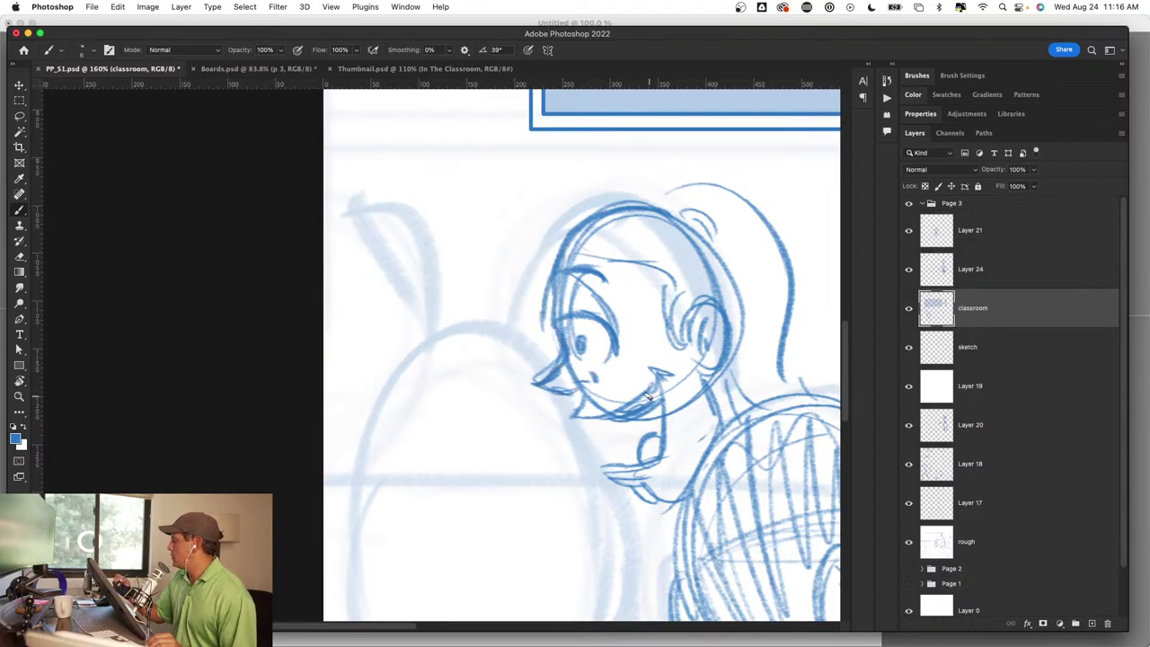
Step: Sketch the left figure's hair arcs, strands and ear, then zoom out to check the composition
scroll(647, 395, left, 5)
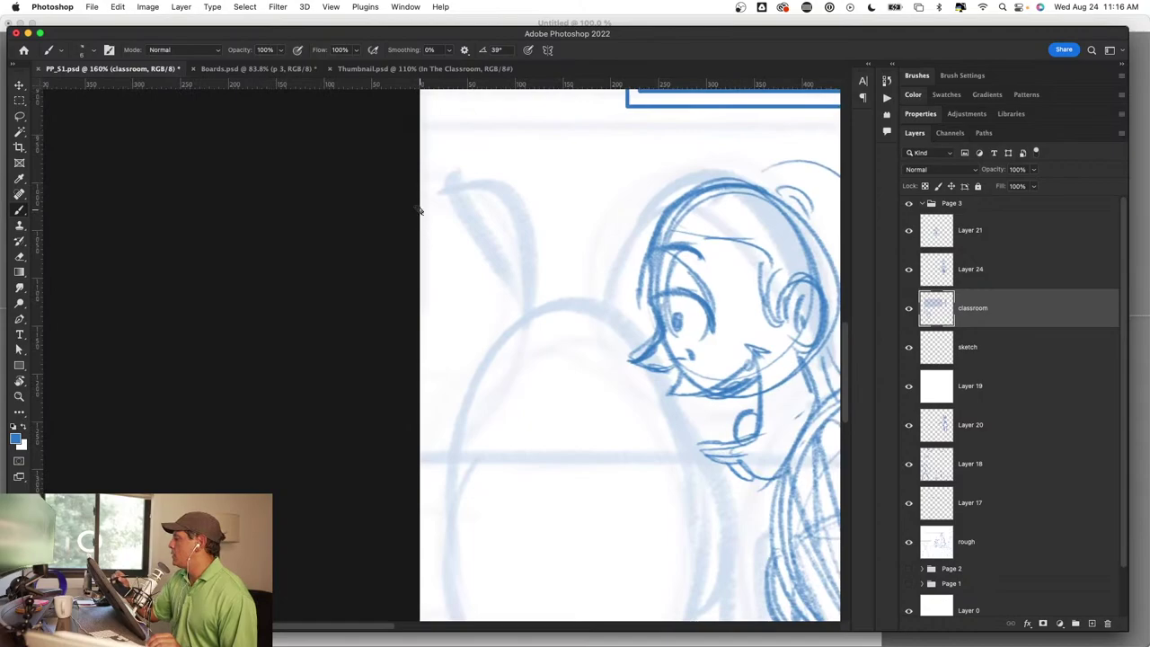
drag(418, 210, 526, 235)
mouse_move(485, 192)
mouse_down()
mouse_move(523, 297)
mouse_move(484, 360)
mouse_move(508, 350)
mouse_up()
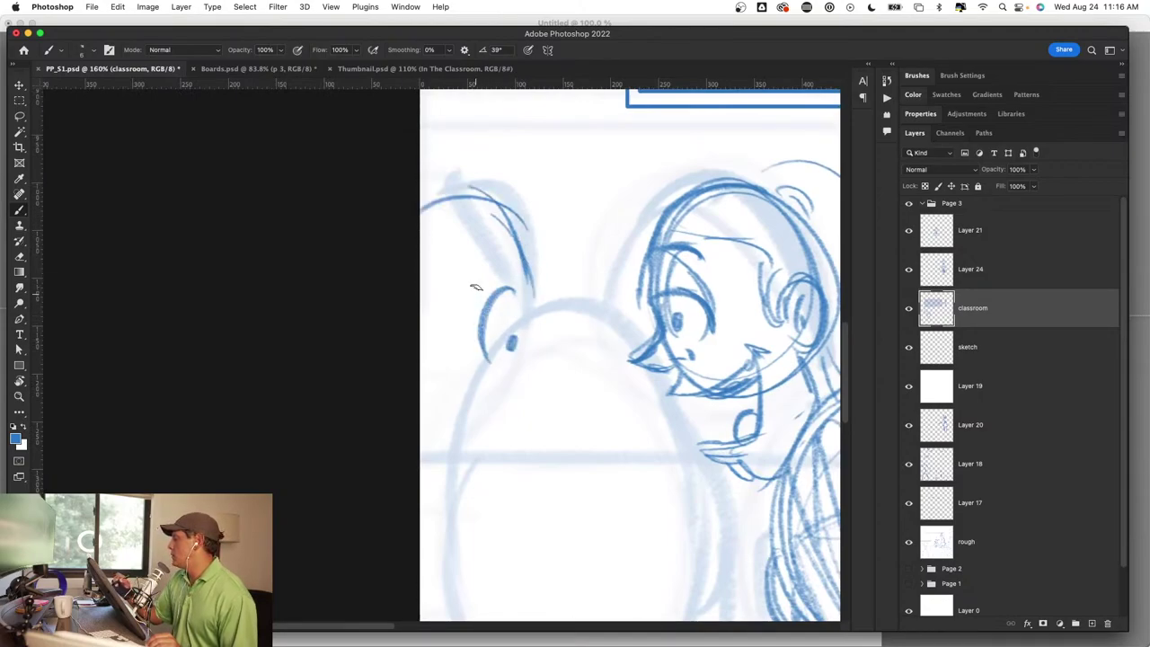
drag(476, 286, 530, 267)
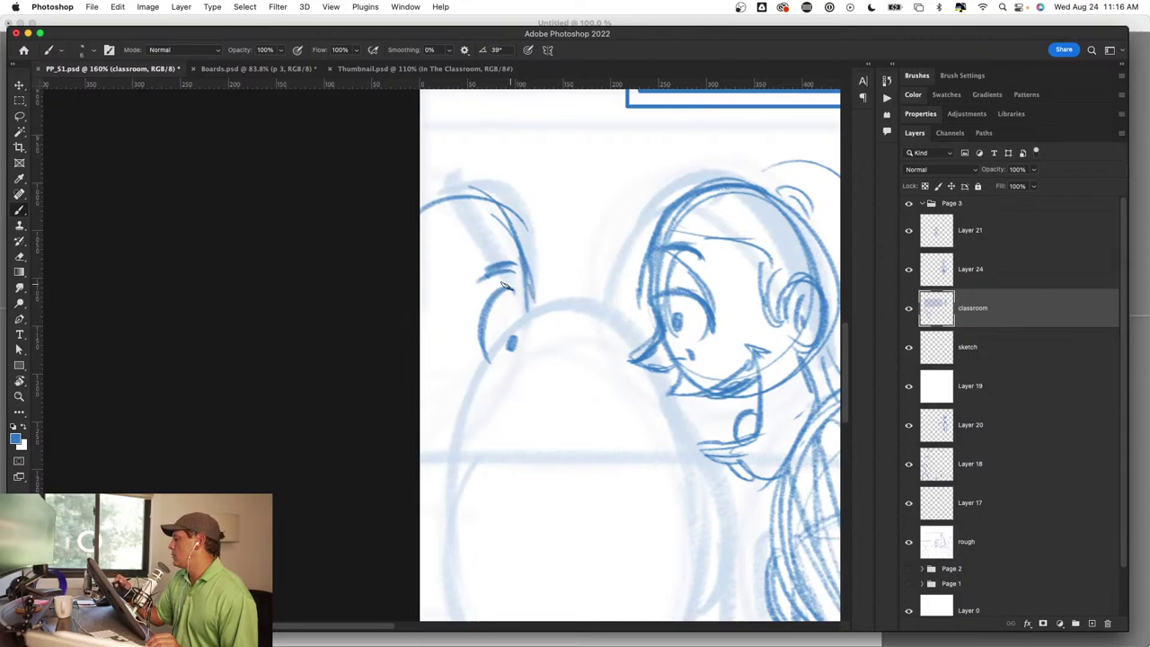
mouse_move(431, 338)
mouse_down()
mouse_move(449, 388)
mouse_move(422, 418)
mouse_up()
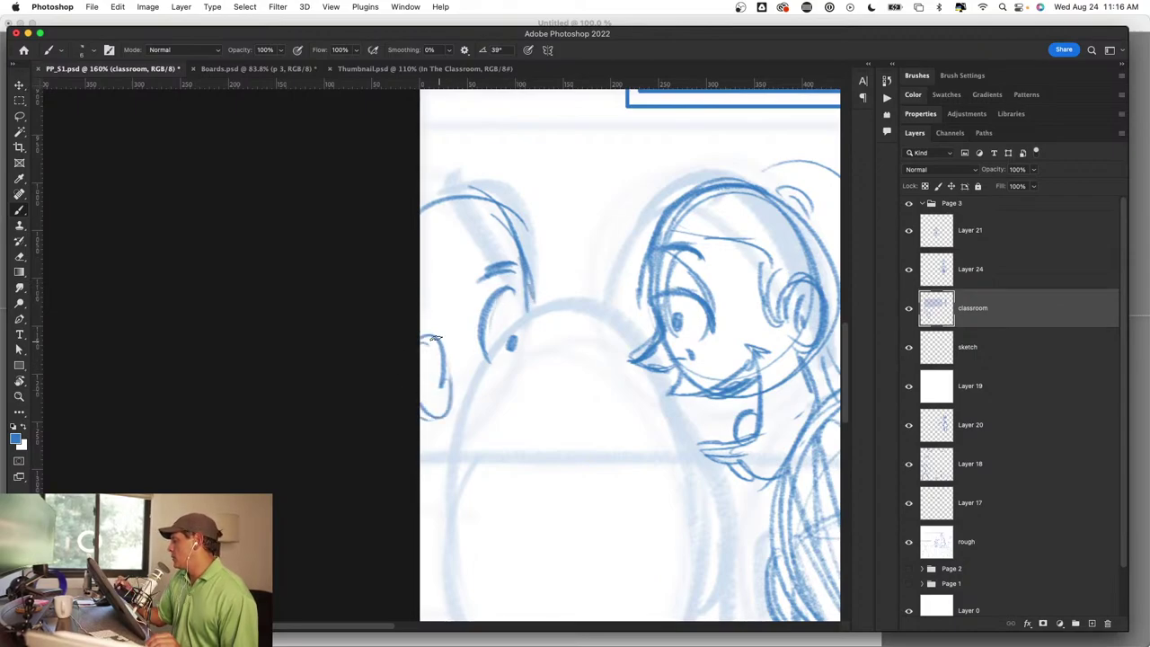
drag(439, 343, 452, 359)
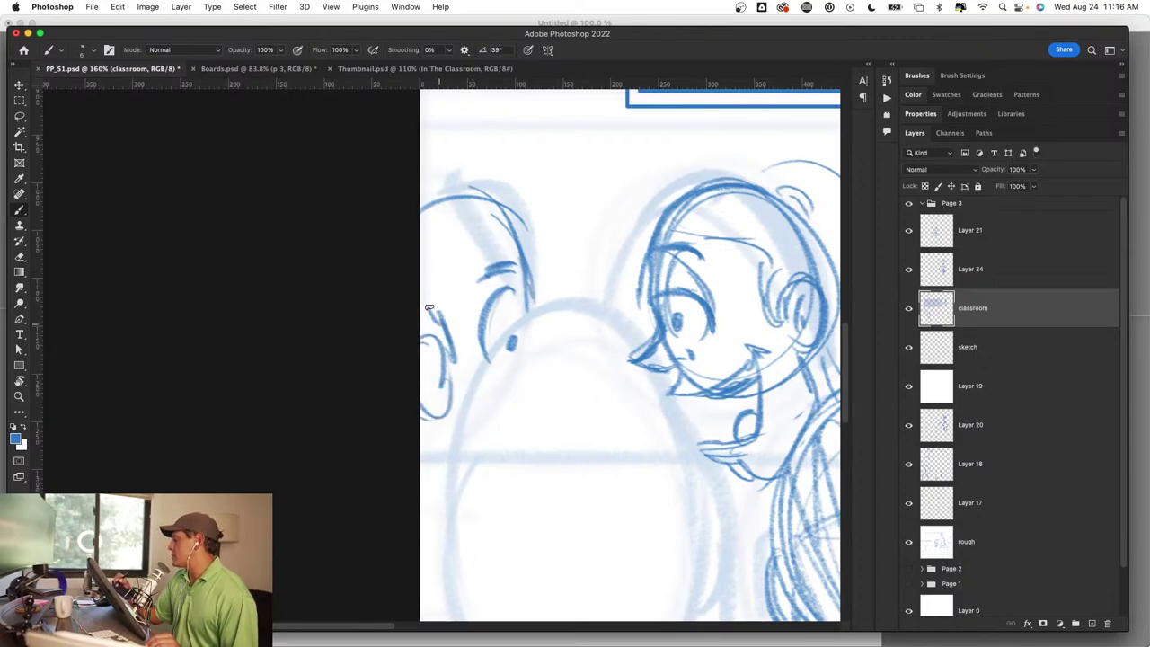
mouse_move(467, 248)
mouse_down()
mouse_move(498, 208)
mouse_move(523, 239)
mouse_up()
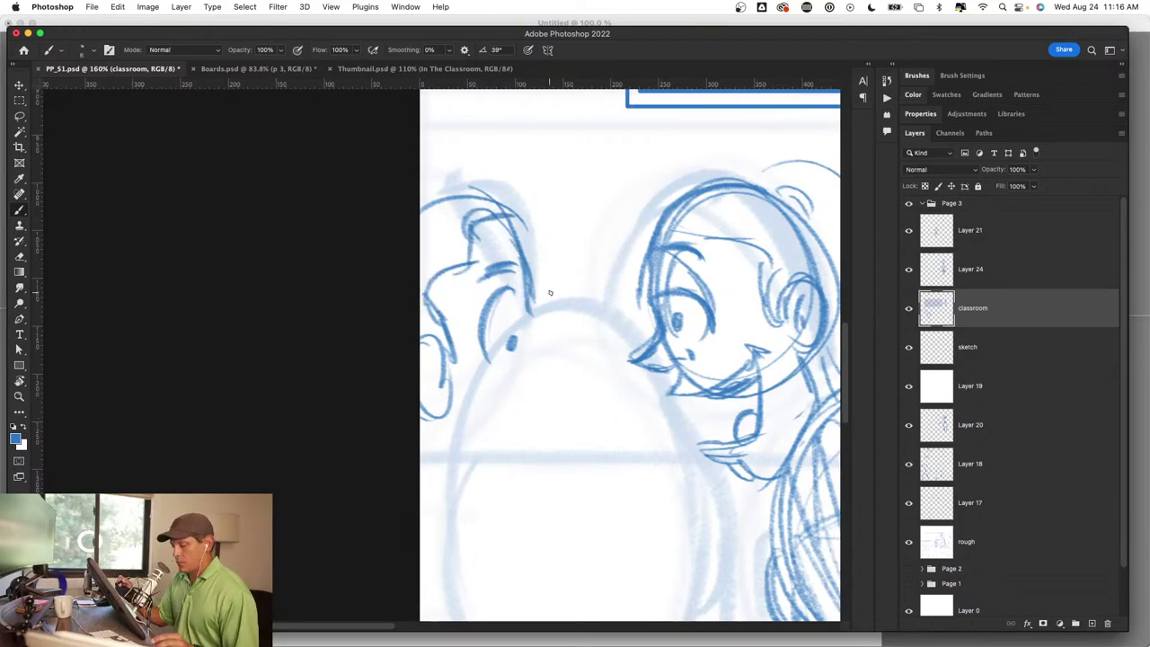
key(z)
mouse_move(638, 470)
mouse_down()
mouse_move(638, 495)
mouse_move(664, 495)
mouse_move(590, 385)
mouse_move(587, 410)
mouse_move(555, 437)
mouse_move(534, 482)
mouse_move(539, 437)
mouse_up()
key(b)
key(z)
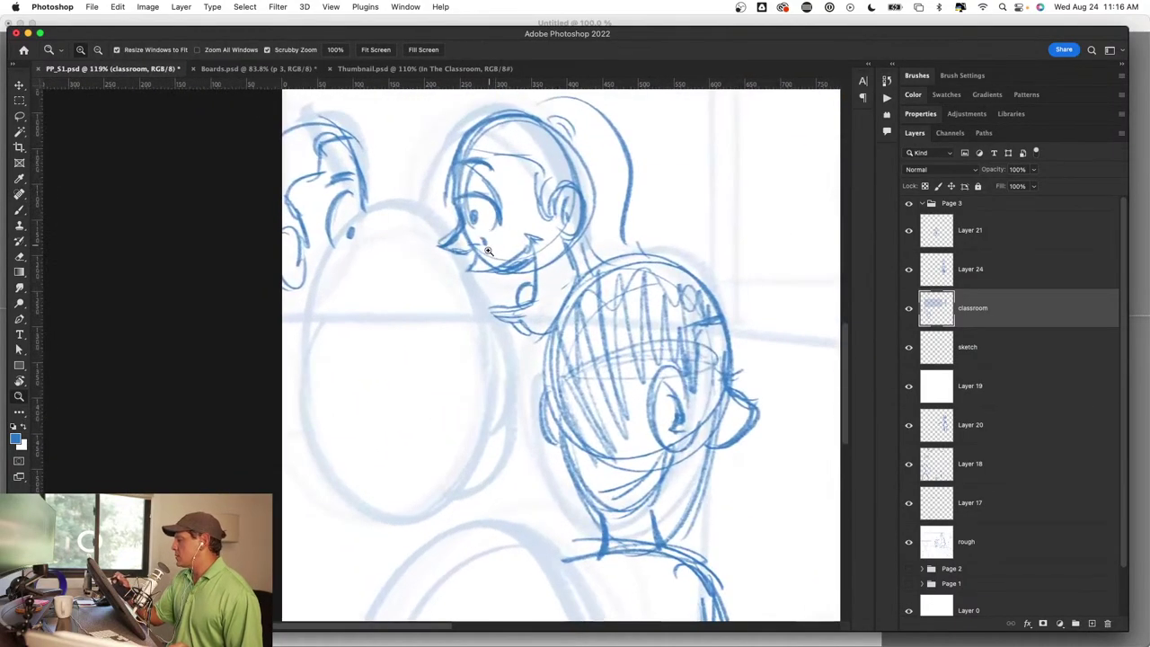
Step: Draw the left figure's neck lines and outline the large oval with a line across its middle
key(b)
drag(441, 314, 434, 414)
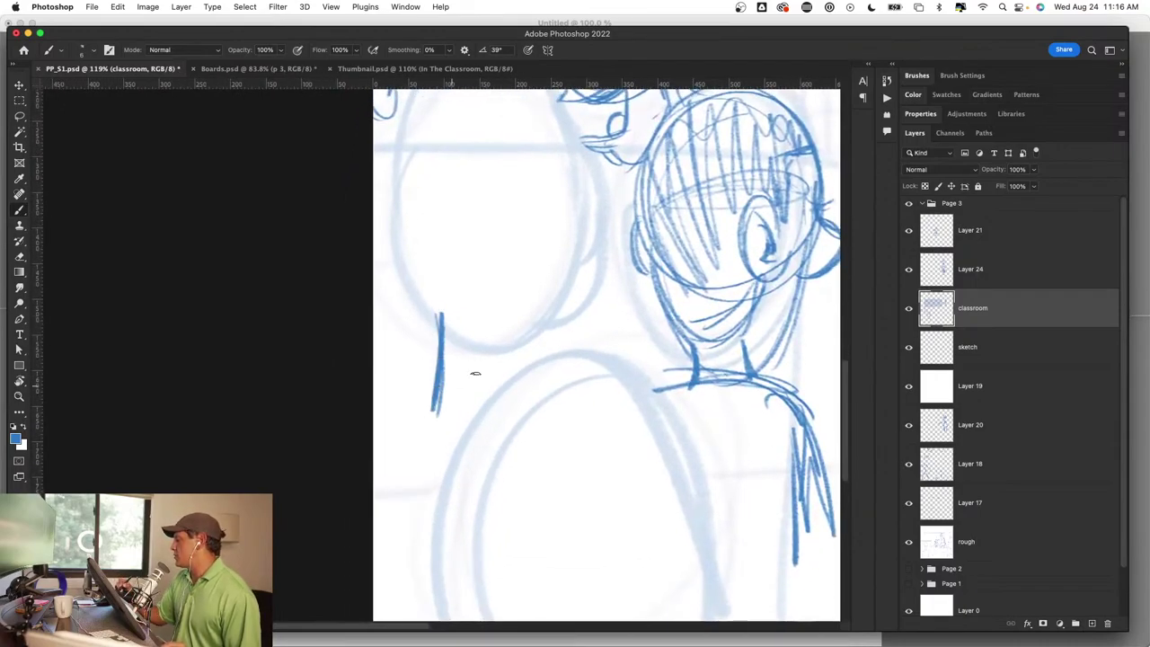
mouse_move(487, 323)
mouse_down()
mouse_move(501, 391)
mouse_move(417, 415)
mouse_move(376, 474)
mouse_up()
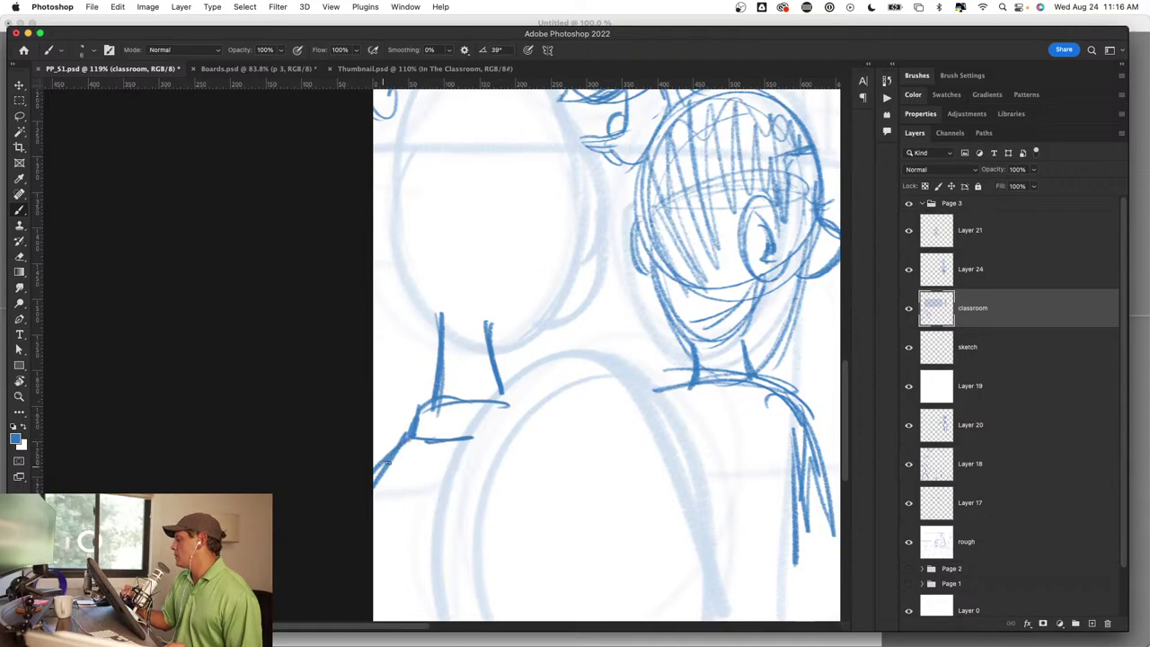
scroll(475, 390, up, 5)
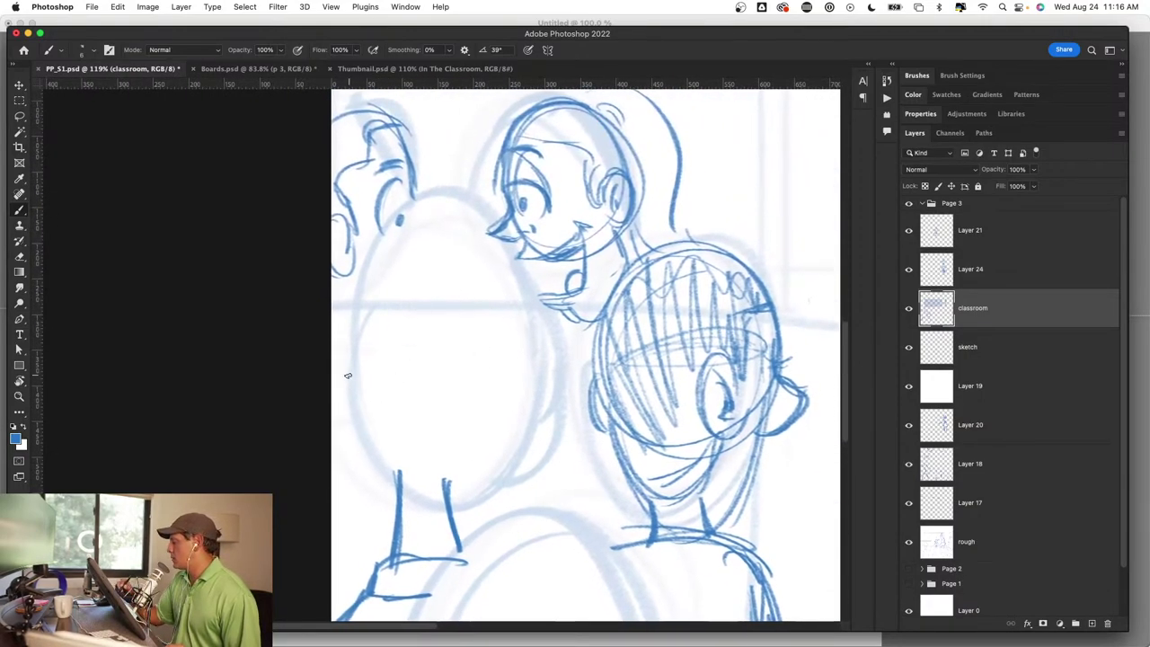
mouse_move(418, 213)
mouse_down()
mouse_move(355, 359)
mouse_move(377, 395)
mouse_move(520, 360)
mouse_move(388, 399)
mouse_move(519, 279)
mouse_up()
mouse_move(503, 211)
mouse_down()
mouse_move(352, 349)
mouse_move(521, 315)
mouse_move(536, 361)
mouse_move(503, 474)
mouse_up()
Step: Sketch the body sides below the oval, a curved V line, and darken its bottom-right
drag(530, 404, 449, 503)
mouse_move(359, 368)
mouse_down()
mouse_move(387, 471)
mouse_move(431, 505)
mouse_move(539, 377)
mouse_move(505, 484)
mouse_up()
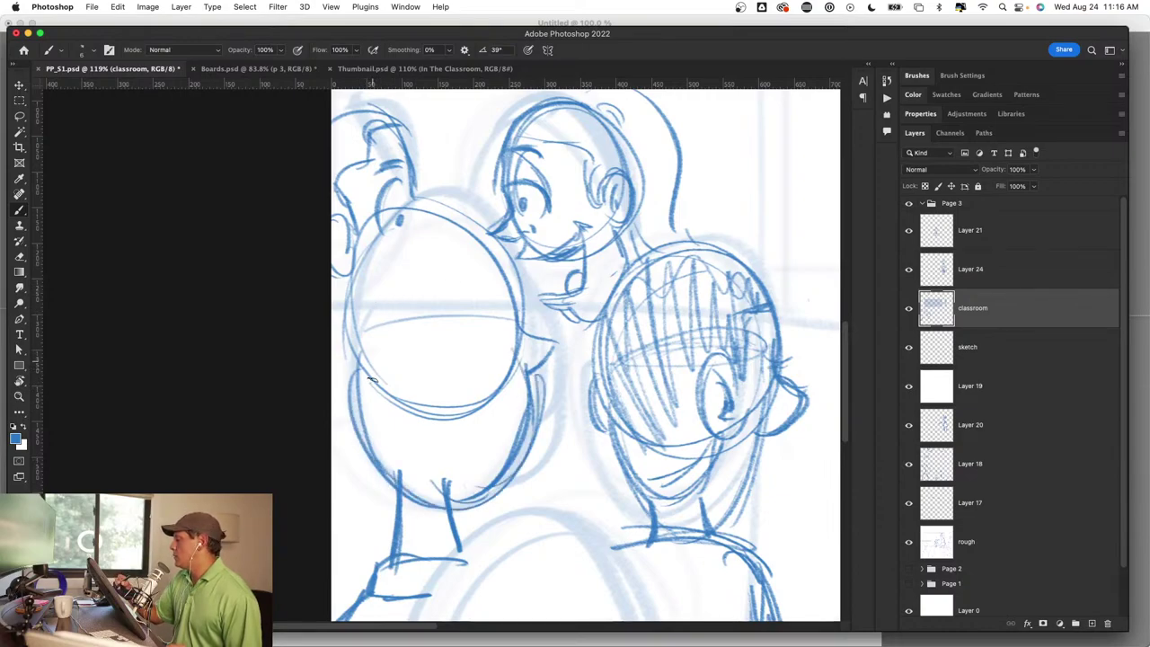
mouse_move(370, 379)
mouse_down()
mouse_move(422, 463)
mouse_move(438, 460)
mouse_move(505, 331)
mouse_up()
mouse_move(346, 393)
mouse_down()
mouse_move(377, 449)
mouse_move(449, 467)
mouse_up()
mouse_move(375, 458)
mouse_down()
mouse_move(467, 453)
mouse_move(485, 419)
mouse_move(492, 260)
mouse_move(351, 285)
mouse_move(341, 431)
mouse_up()
Step: Retrace the oval's top and left with darker strokes and add short lower-right strokes
drag(356, 238, 370, 440)
drag(391, 215, 519, 263)
drag(449, 224, 507, 290)
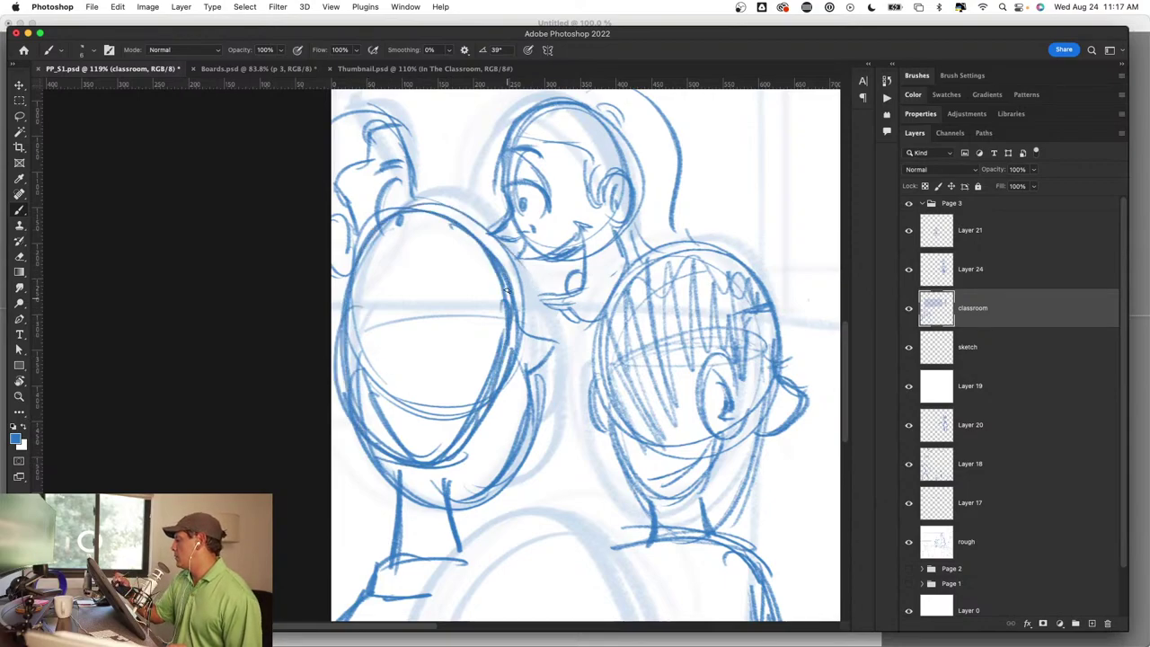
mouse_move(528, 421)
mouse_down()
mouse_move(467, 507)
mouse_move(479, 513)
mouse_up()
drag(565, 521, 519, 259)
drag(449, 194, 352, 429)
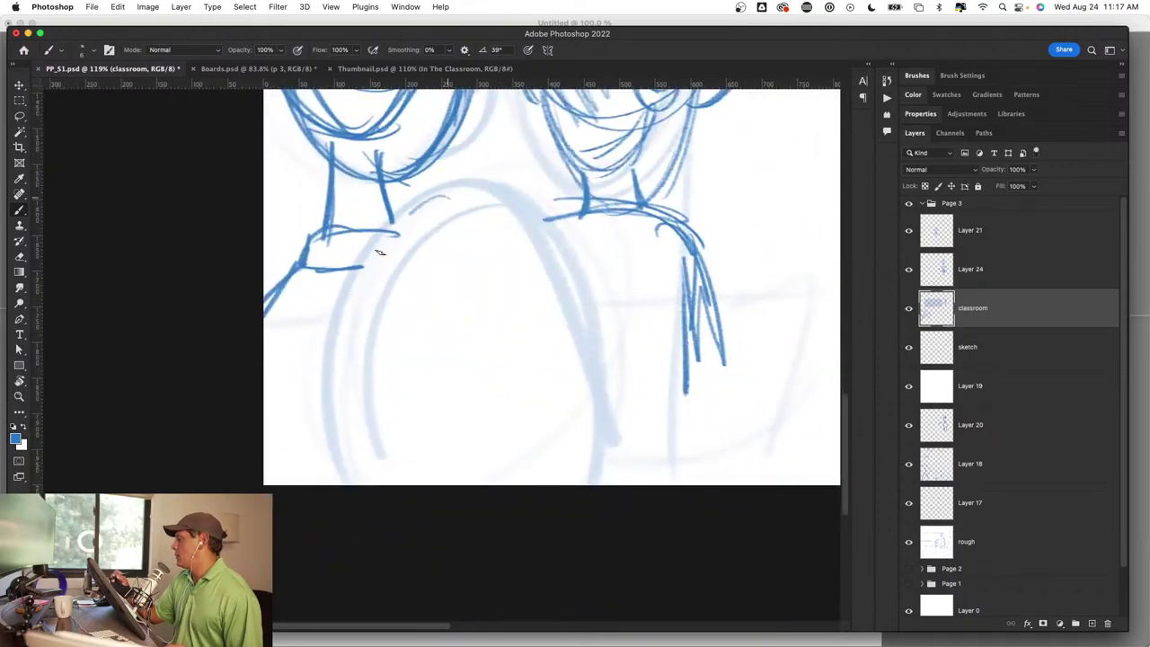
mouse_move(395, 226)
mouse_down()
mouse_move(334, 395)
mouse_move(607, 356)
mouse_up()
drag(541, 232, 601, 472)
Step: Add a small bent shape at lower right, a lower-left bulge, and retrace down to the bottom
drag(596, 353, 628, 419)
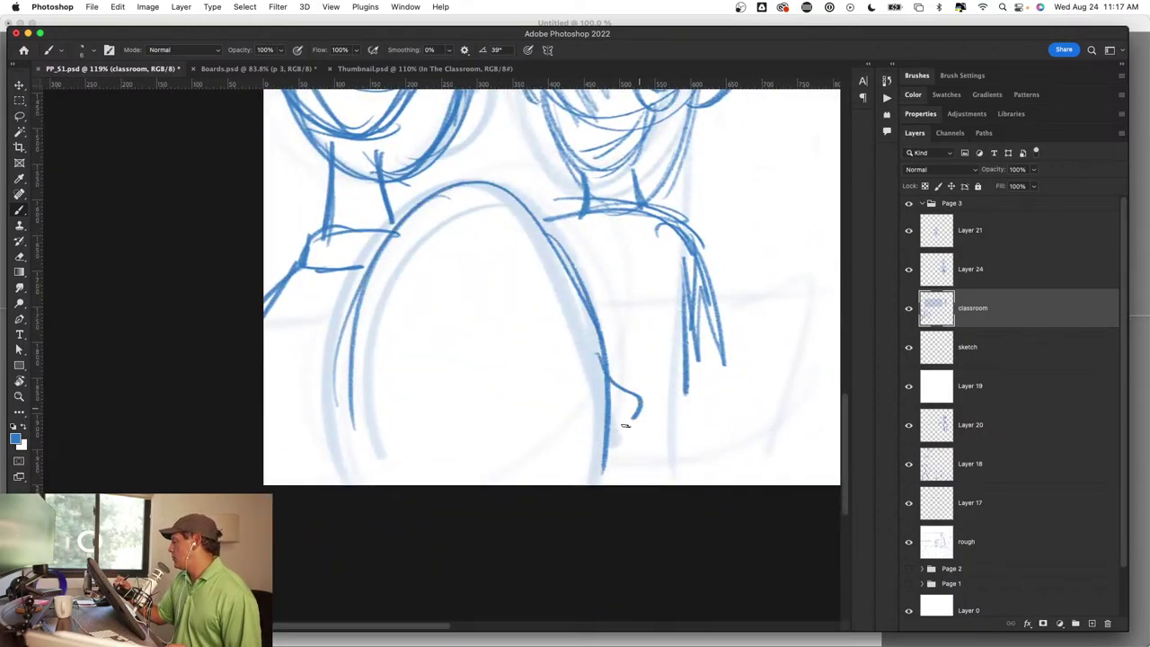
drag(360, 303, 355, 474)
drag(353, 322, 322, 460)
mouse_move(330, 375)
mouse_down()
mouse_move(314, 465)
mouse_move(310, 442)
mouse_up()
drag(338, 381, 352, 464)
mouse_move(337, 456)
mouse_down()
mouse_move(392, 245)
mouse_move(539, 216)
mouse_move(603, 465)
mouse_up()
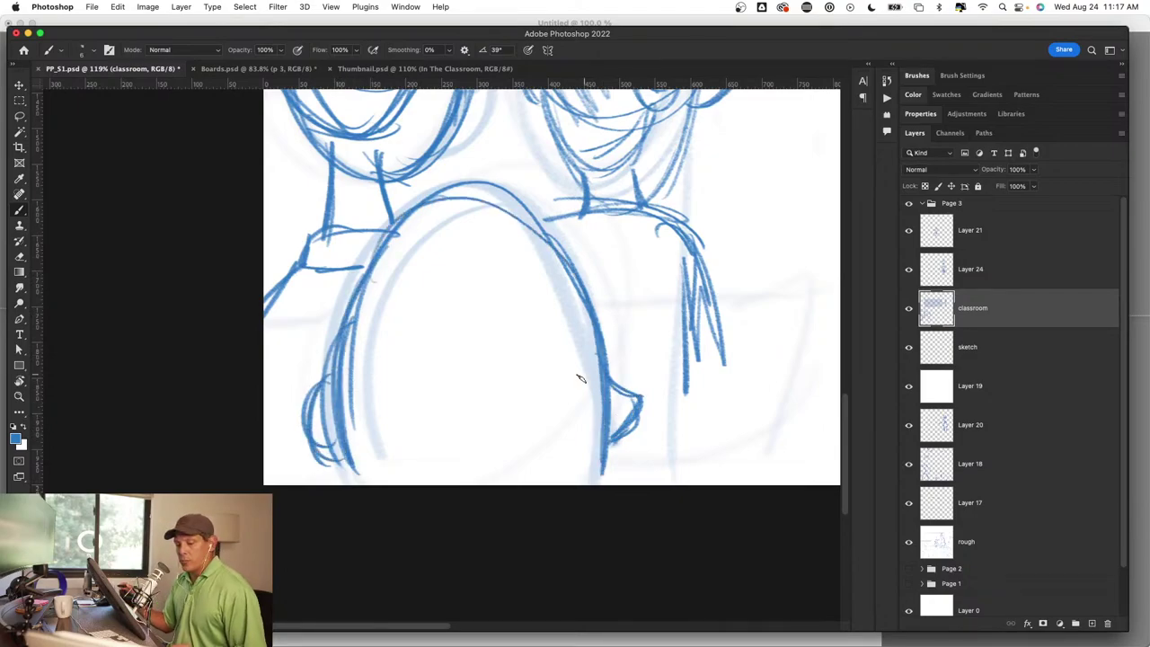
Step: Try a horizontal line below the chalkboard, undo it, and zoom out to the whole classroom
mouse_move(580, 378)
mouse_down()
mouse_move(504, 474)
mouse_move(641, 500)
mouse_move(523, 347)
mouse_move(506, 367)
mouse_up()
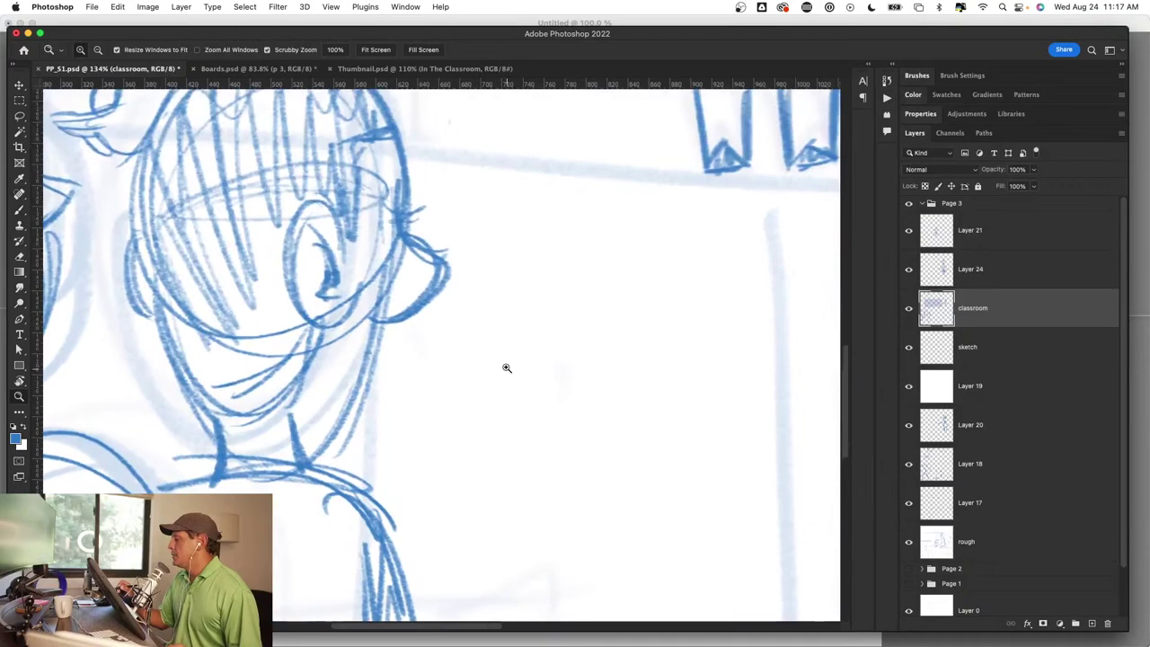
mouse_move(688, 459)
mouse_down()
mouse_move(566, 506)
mouse_move(491, 491)
mouse_up()
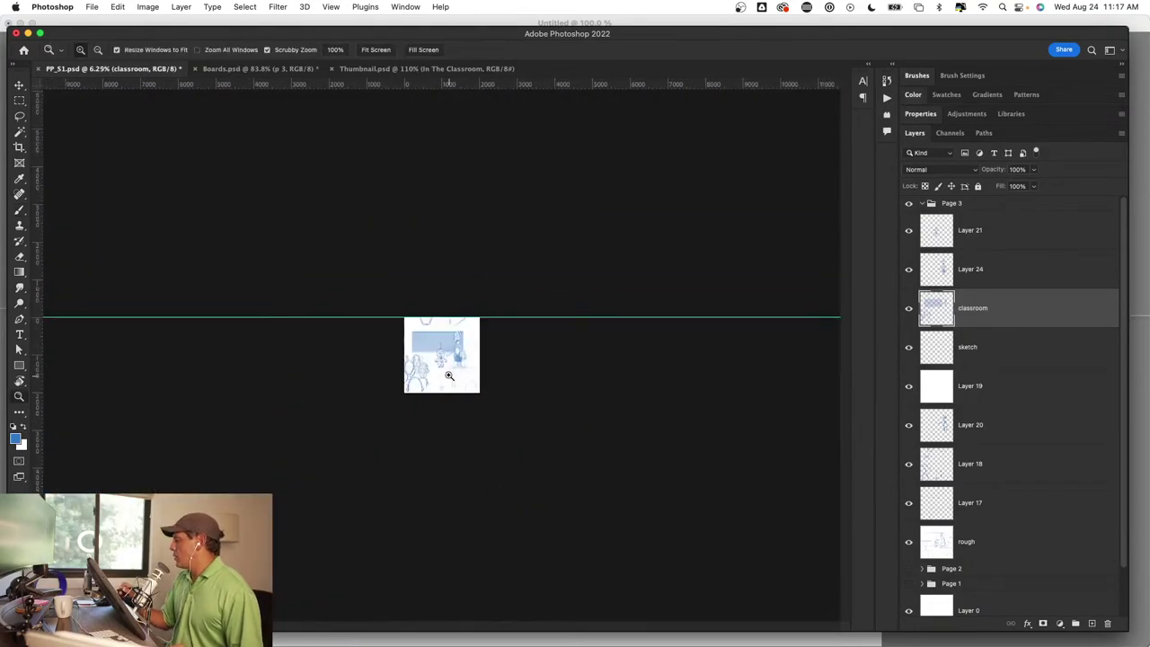
mouse_move(449, 376)
mouse_down()
mouse_move(510, 438)
mouse_move(560, 360)
mouse_move(429, 306)
mouse_up()
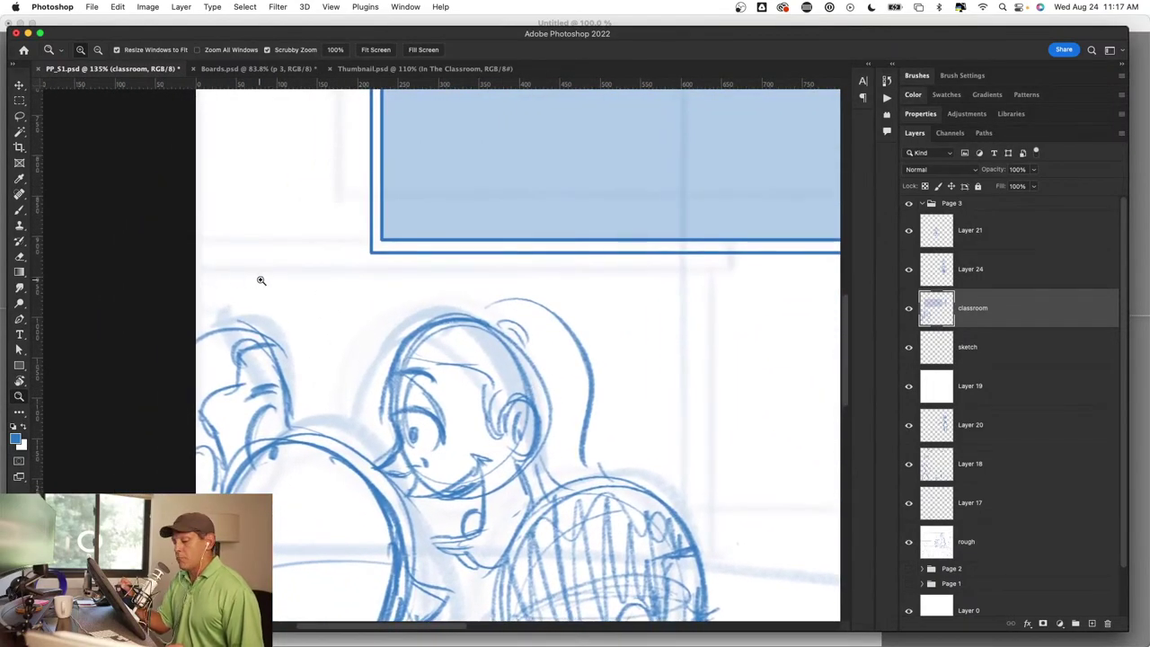
key(b)
drag(207, 274, 683, 269)
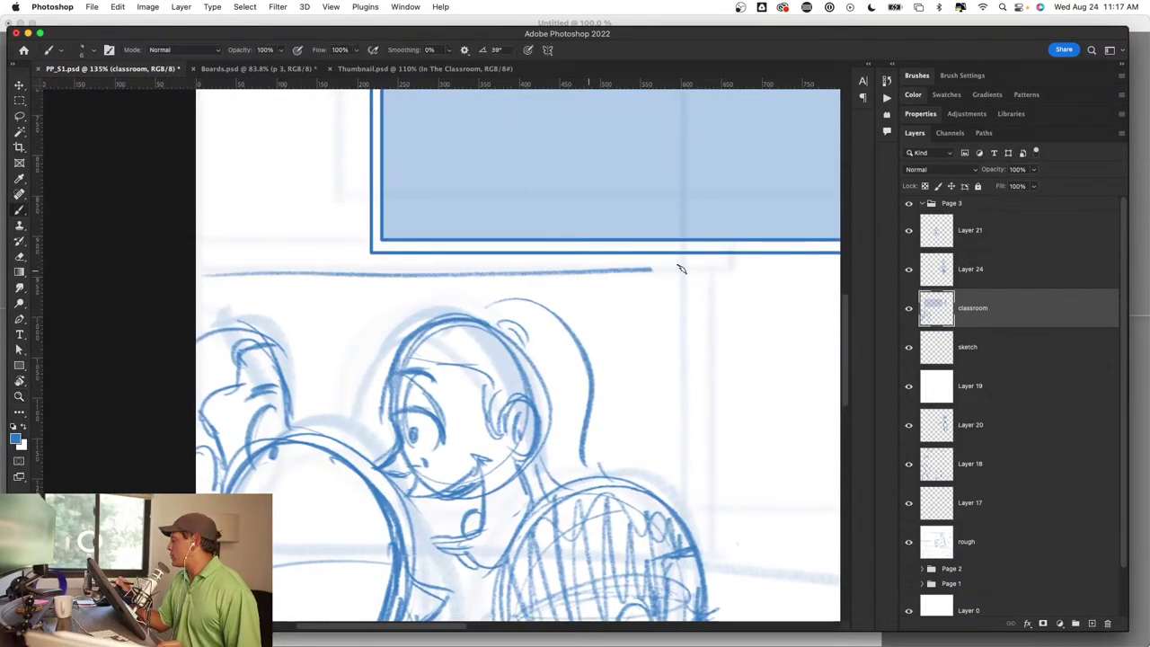
key(ctrl+z)
drag(716, 457, 575, 341)
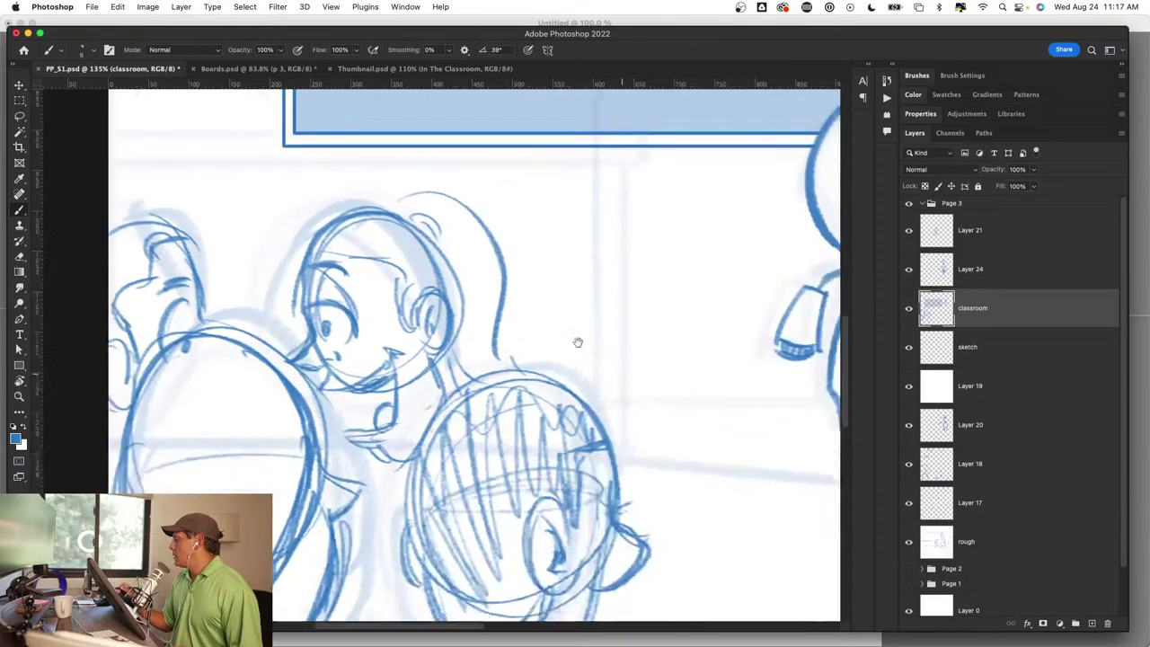
drag(637, 477, 546, 379)
key(z)
mouse_move(618, 428)
mouse_down()
mouse_move(601, 490)
mouse_move(647, 521)
mouse_move(554, 362)
mouse_move(606, 345)
mouse_up()
Step: Sketch eye arcs and an oval eye on the student's face, then undo them
scroll(605, 345, down, 3)
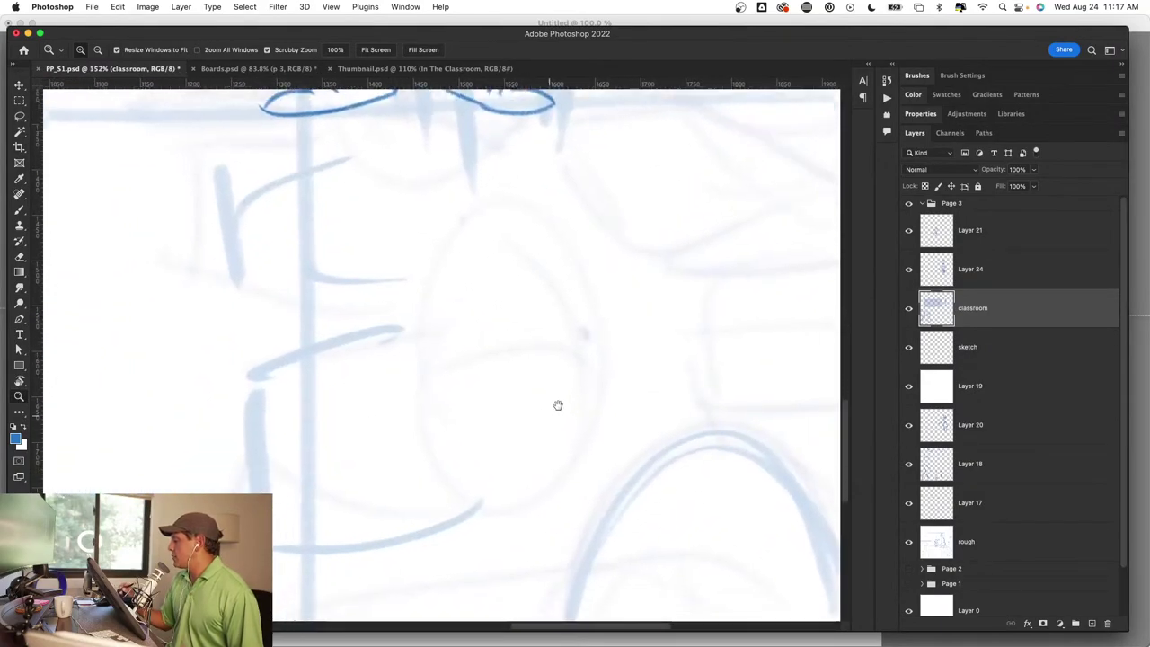
scroll(592, 332, left, 2)
key(b)
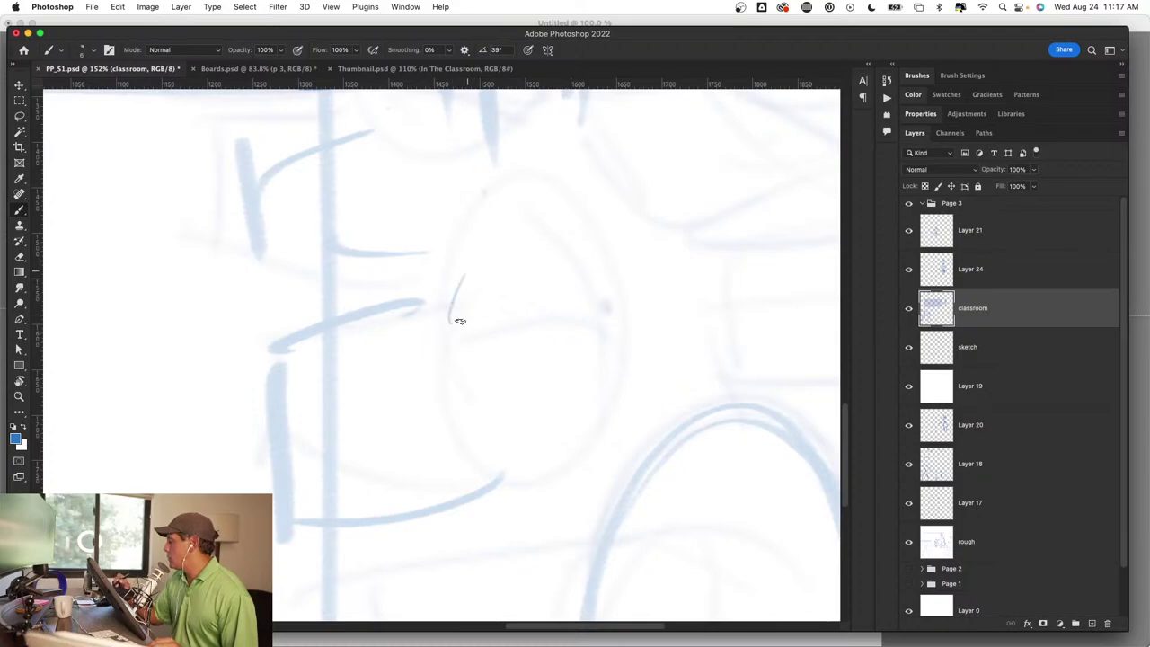
drag(464, 275, 444, 329)
mouse_move(492, 280)
mouse_down()
mouse_move(503, 269)
mouse_move(496, 338)
mouse_up()
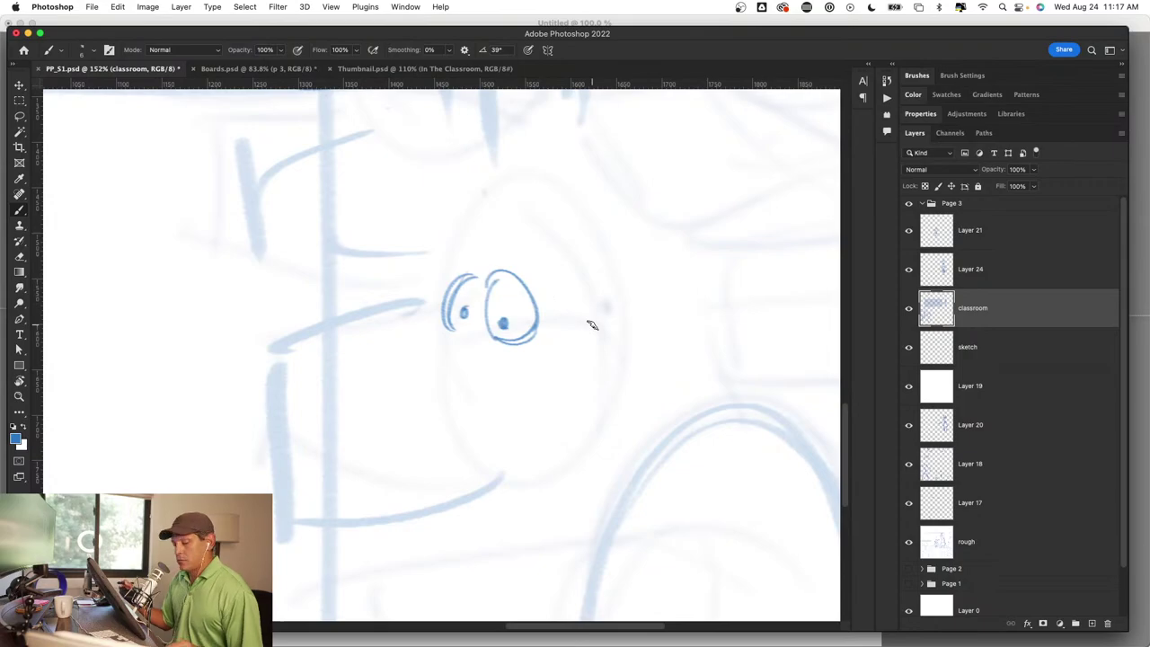
key(super+z)
key(super+z)
key(super+z)
key(super+z)
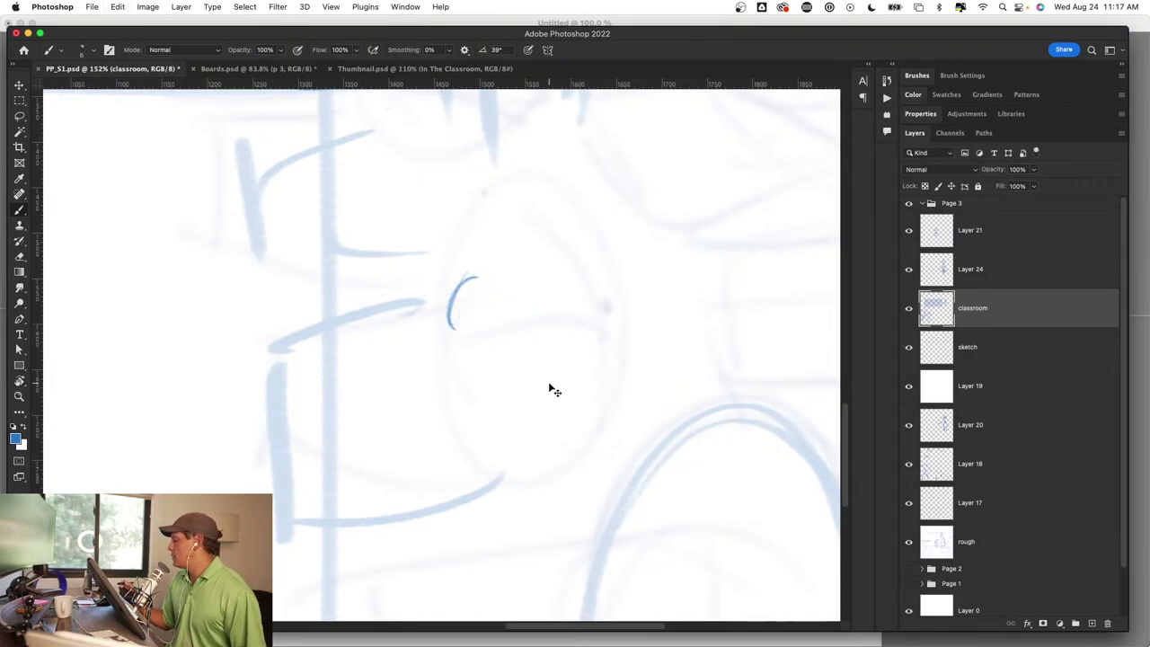
key(super+z)
Step: Draw the student's doubled head outline, neck line, round shoulder and arm lines
drag(615, 481, 595, 457)
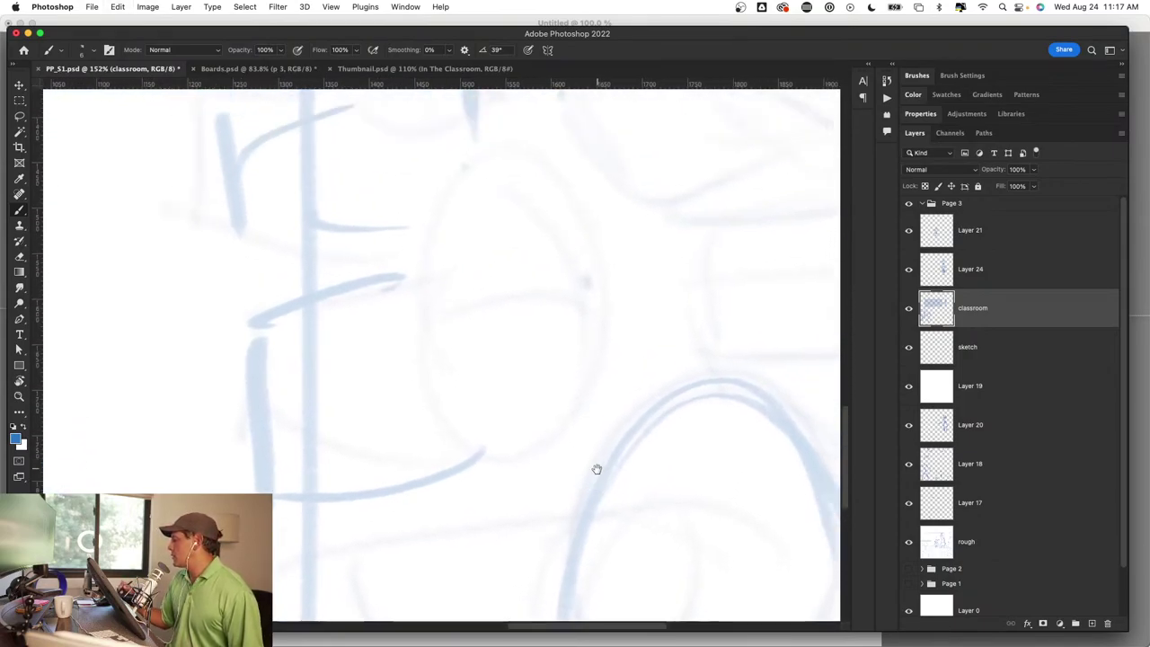
mouse_move(512, 154)
mouse_down()
mouse_move(418, 300)
mouse_move(453, 399)
mouse_up()
mouse_move(406, 276)
mouse_down()
mouse_move(404, 300)
mouse_move(557, 238)
mouse_up()
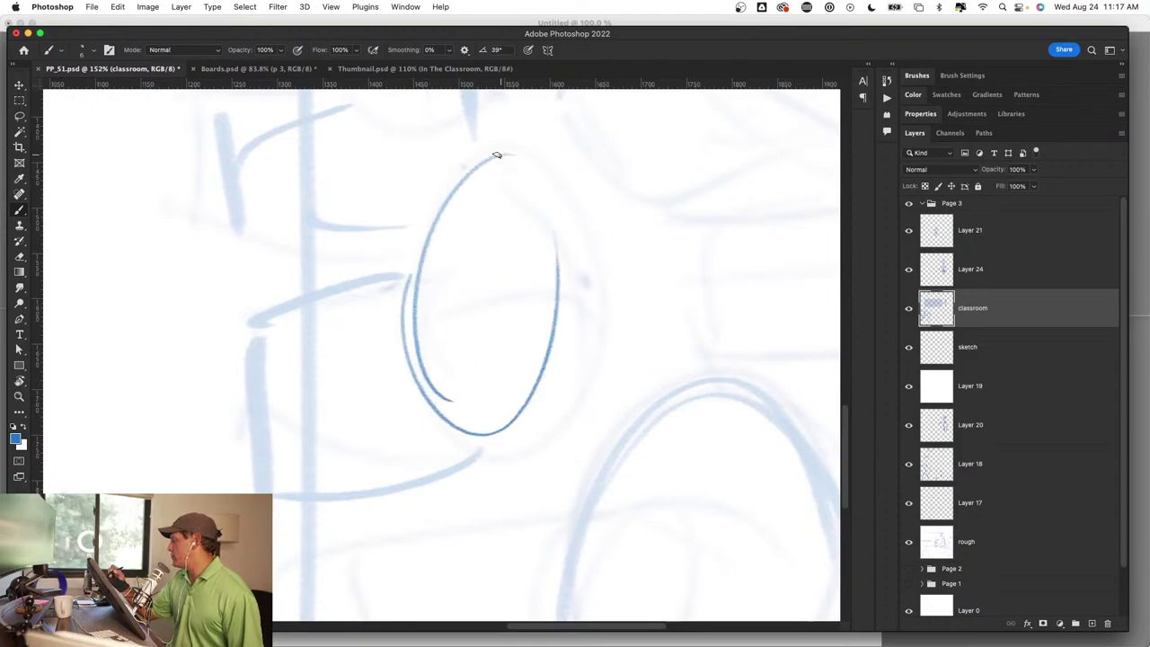
mouse_move(501, 155)
mouse_down()
mouse_move(519, 414)
mouse_move(483, 194)
mouse_up()
drag(523, 414, 574, 440)
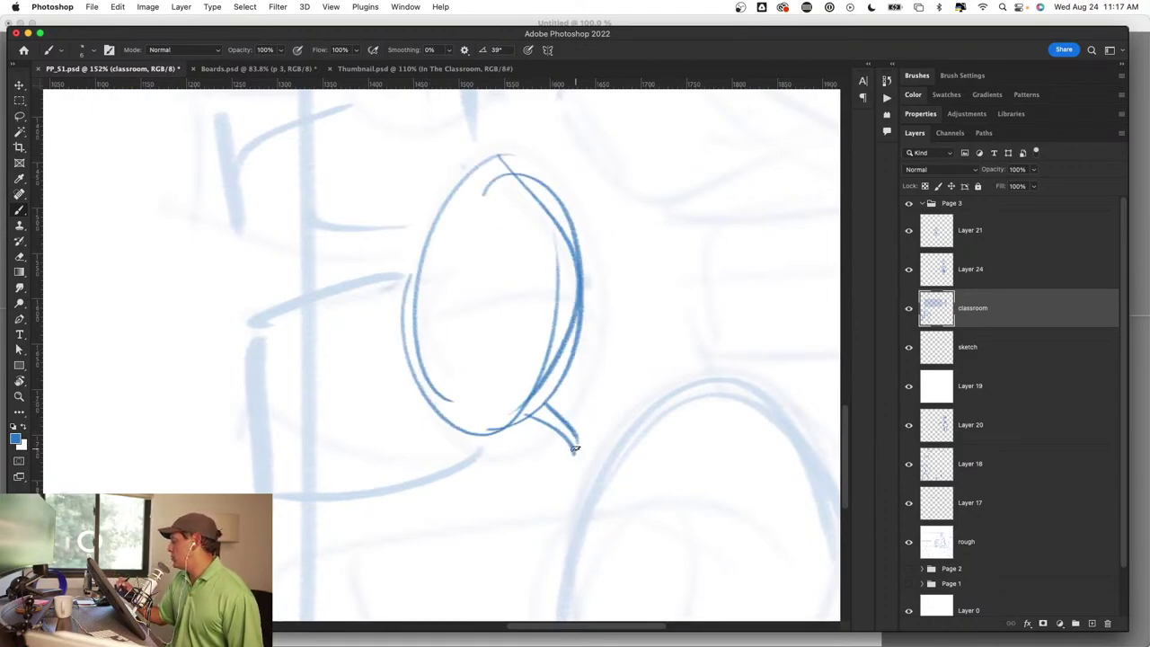
drag(606, 476, 669, 395)
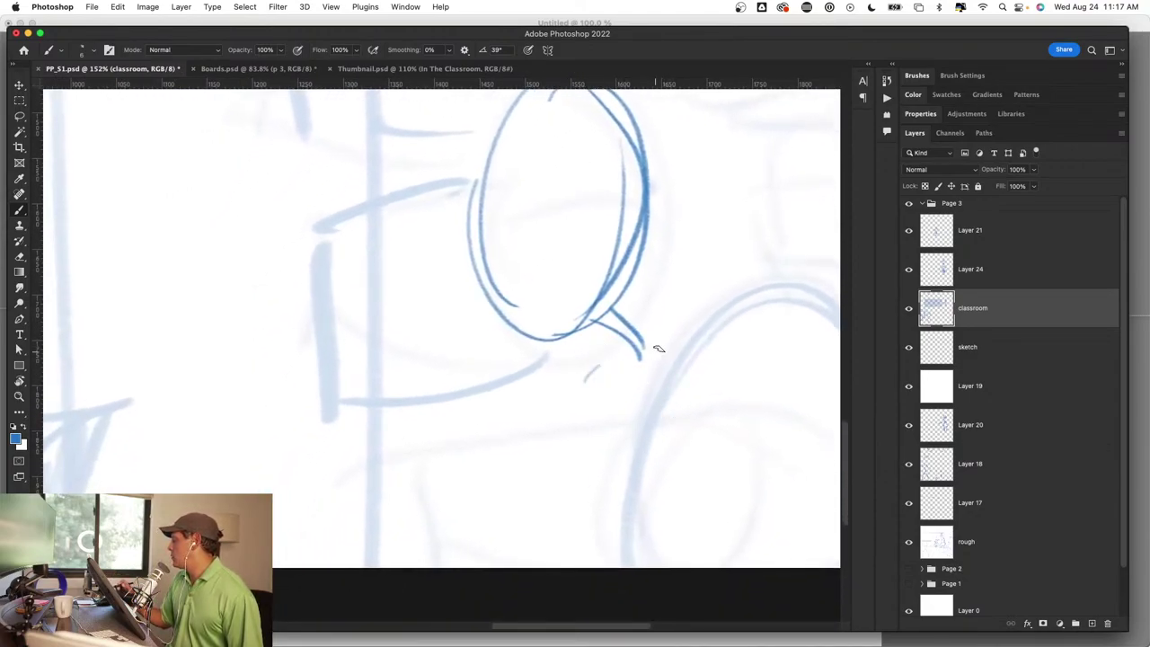
drag(639, 325, 629, 395)
mouse_move(628, 352)
mouse_down()
mouse_move(566, 440)
mouse_move(575, 433)
mouse_up()
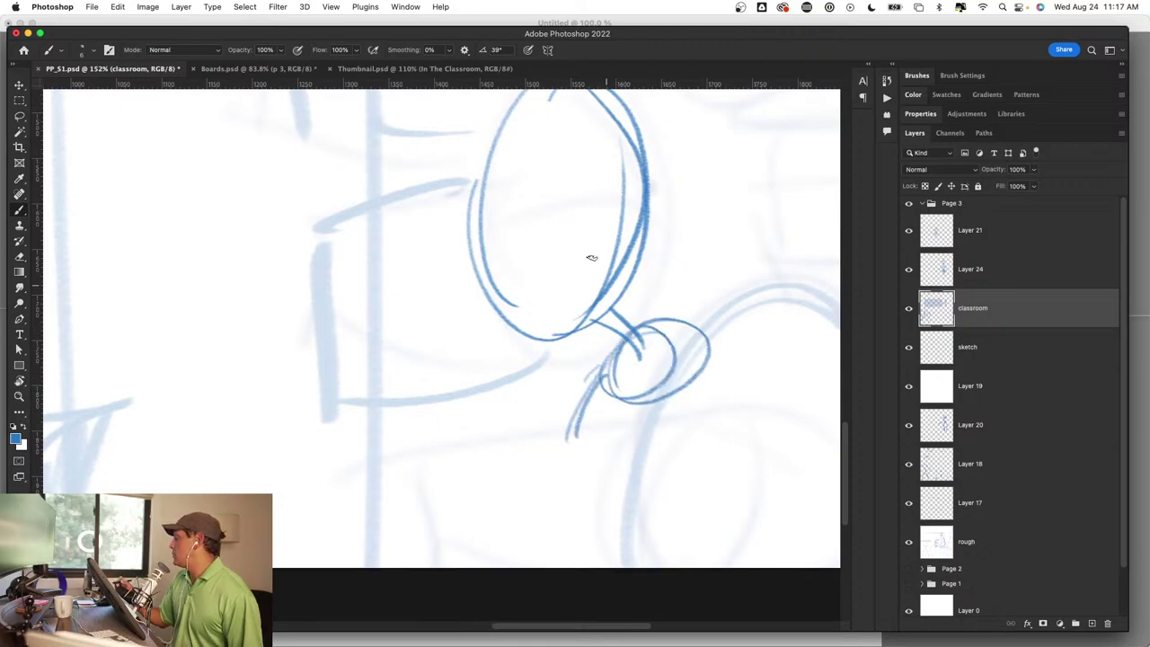
Step: Add the eye guideline, two vertical centre lines, and ears on both sides of the head
drag(517, 202, 636, 198)
mouse_move(503, 209)
mouse_down()
mouse_move(575, 205)
mouse_move(524, 305)
mouse_up()
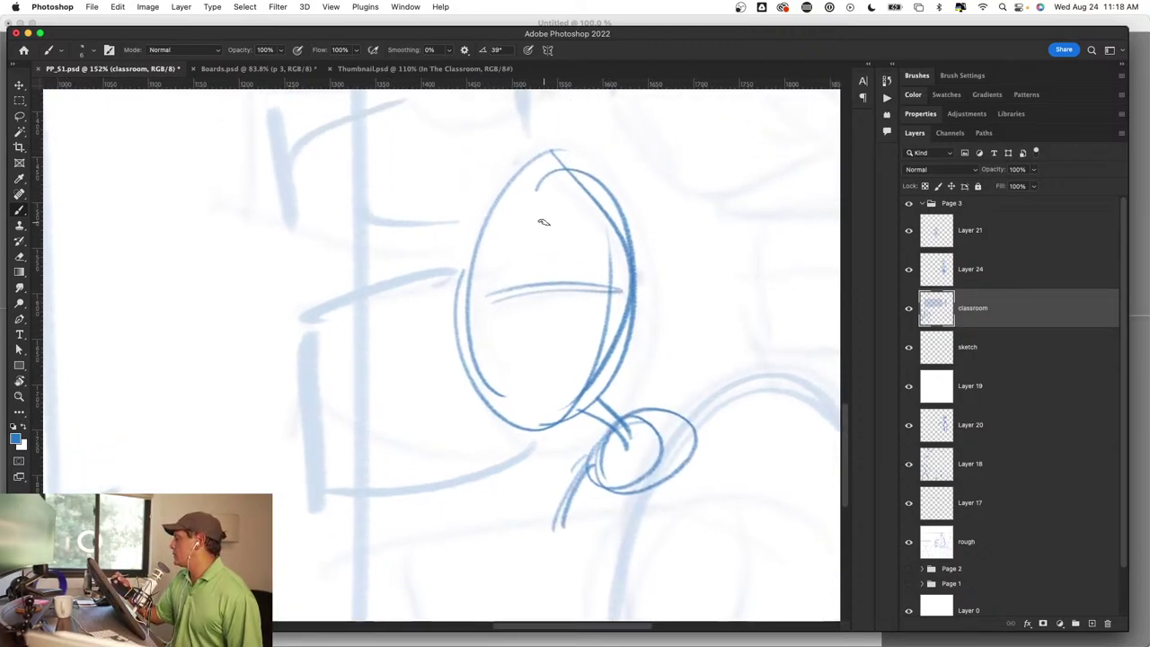
drag(538, 179, 530, 388)
drag(532, 203, 539, 406)
drag(461, 271, 454, 336)
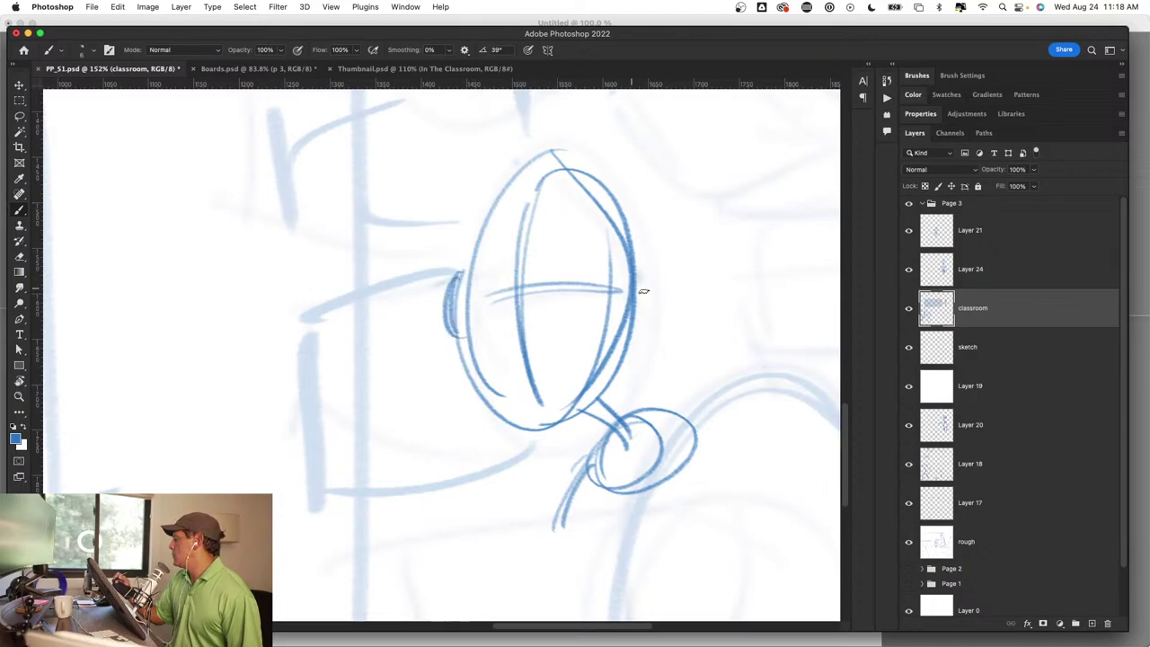
mouse_move(640, 267)
mouse_down()
mouse_move(653, 331)
mouse_move(638, 341)
mouse_up()
Step: Draw both eyes with a pupil, remove stray strokes, and redraw the mouth
mouse_move(500, 256)
mouse_down()
mouse_move(501, 314)
mouse_move(562, 262)
mouse_move(545, 320)
mouse_up()
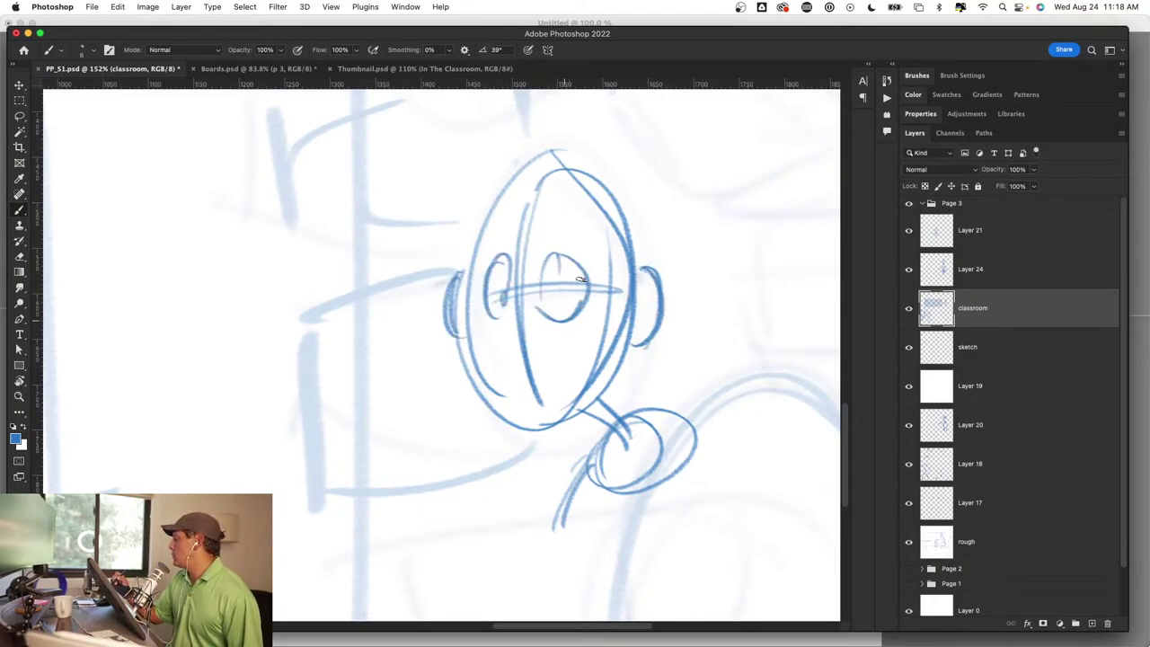
drag(543, 270, 550, 308)
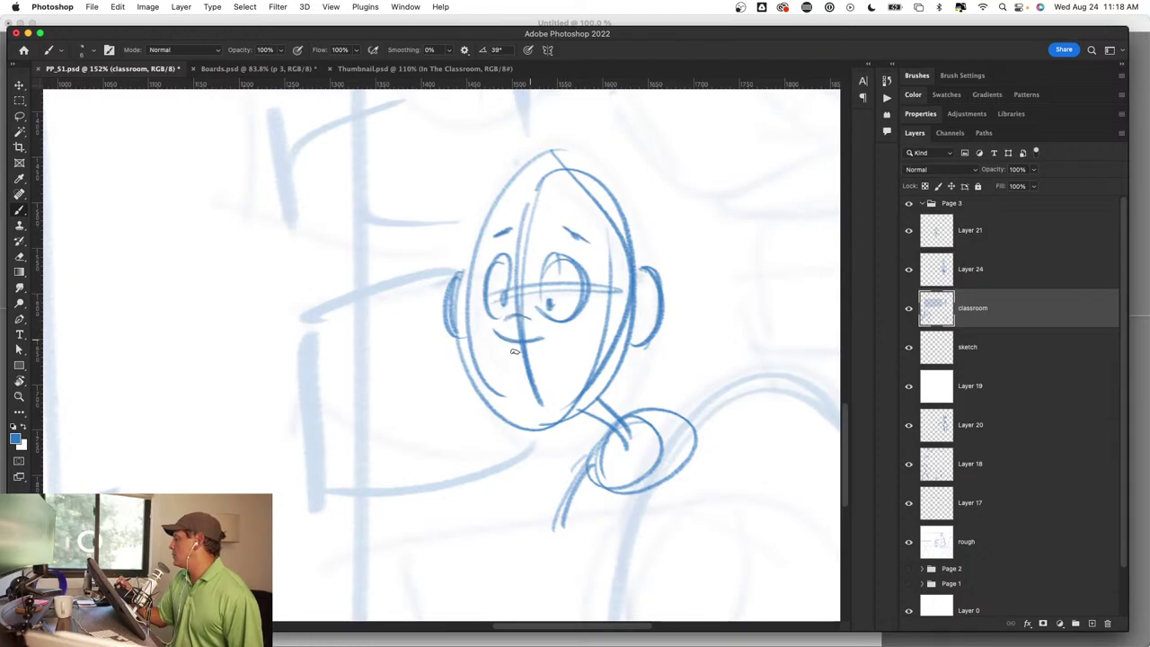
key(super+z)
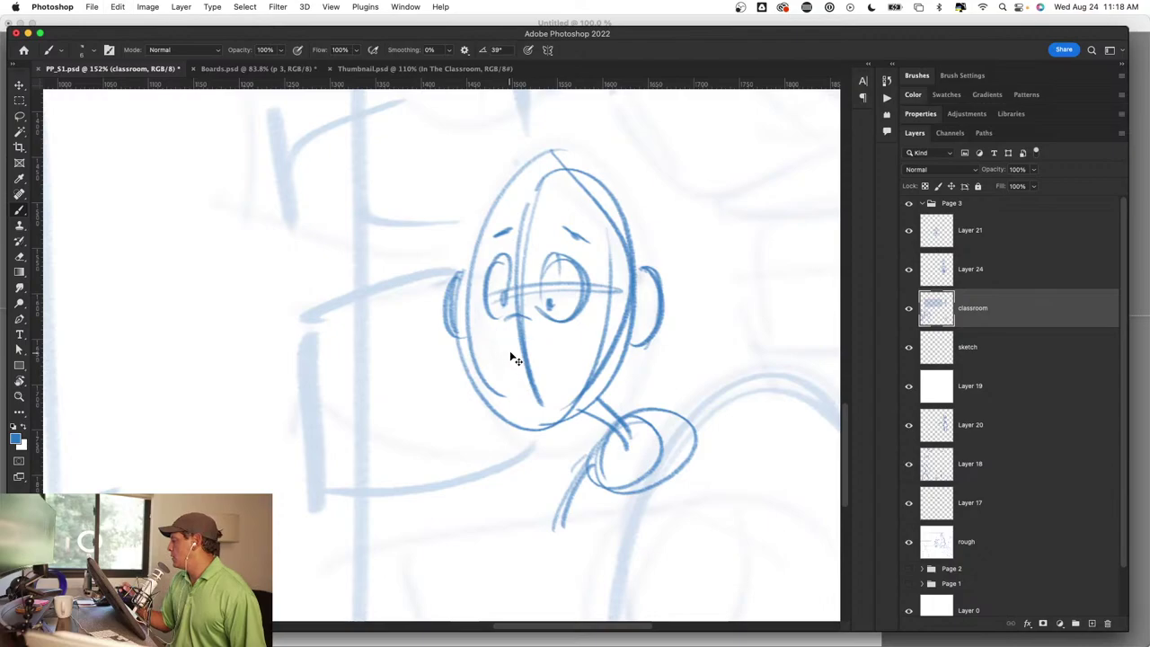
key(super+z)
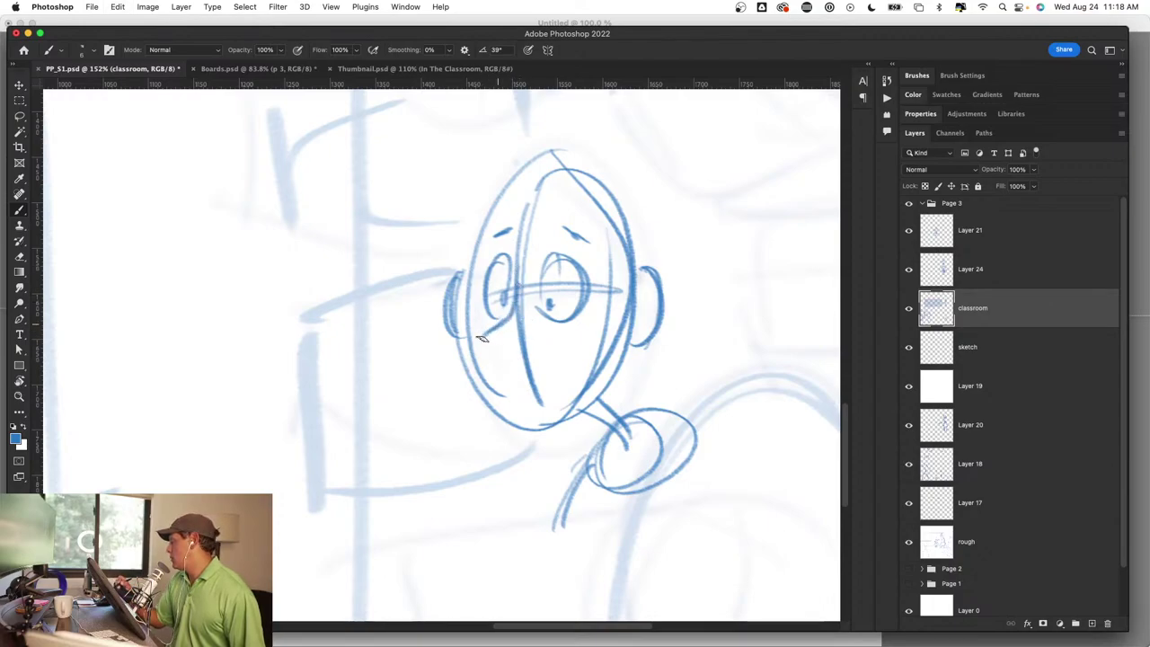
mouse_move(528, 352)
mouse_down()
mouse_move(495, 343)
mouse_move(592, 356)
mouse_up()
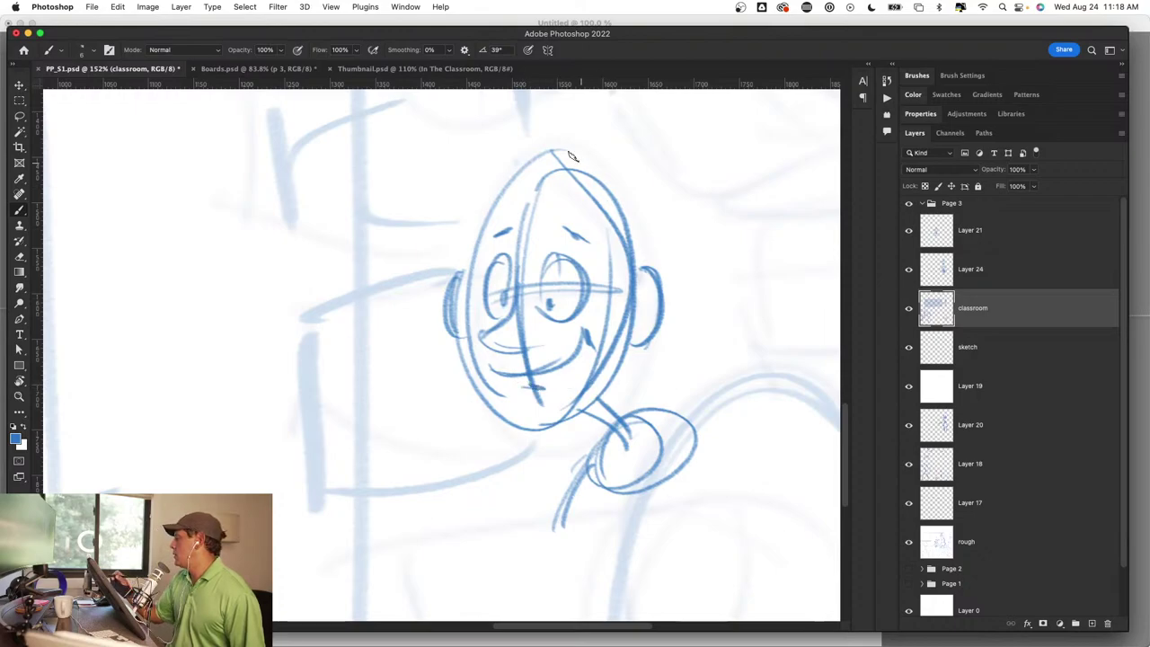
Step: Sketch hair arcs on the head, then the thickened arm, hand and a shoulder line
scroll(578, 186, up, 5)
mouse_move(634, 278)
mouse_down()
mouse_move(548, 215)
mouse_move(490, 301)
mouse_move(620, 277)
mouse_move(648, 368)
mouse_up()
scroll(629, 359, down, 5)
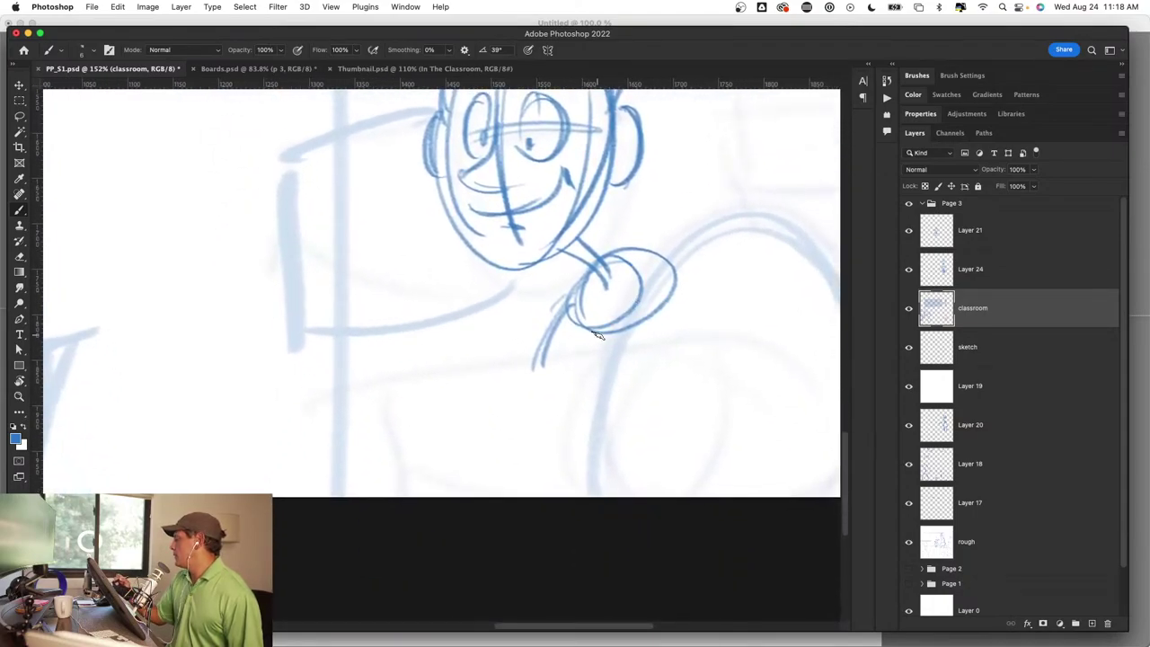
drag(584, 386, 575, 324)
drag(651, 277, 647, 339)
mouse_move(575, 283)
mouse_down()
mouse_move(507, 415)
mouse_move(568, 422)
mouse_up()
mouse_move(503, 401)
mouse_down()
mouse_move(571, 405)
mouse_move(585, 419)
mouse_up()
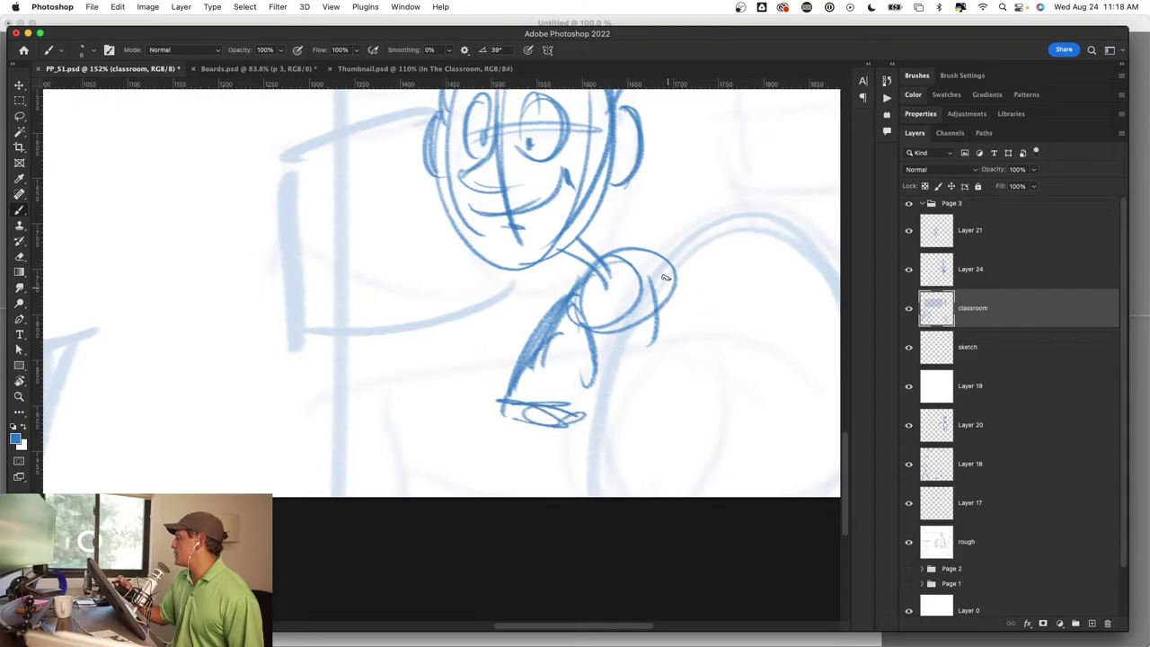
mouse_move(632, 259)
mouse_down()
mouse_move(724, 300)
mouse_move(656, 252)
mouse_move(765, 270)
mouse_move(743, 363)
mouse_move(746, 286)
mouse_up()
Step: Darken the left side of the face, cheek and jawline up toward the right ear
drag(585, 328, 719, 442)
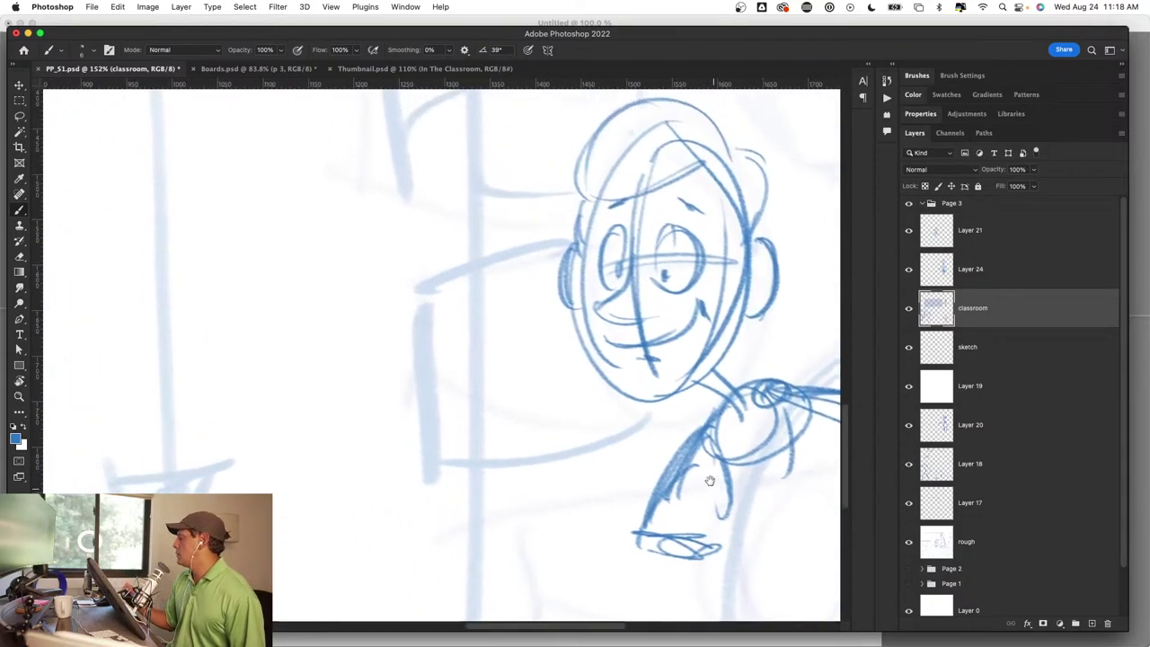
drag(590, 193, 570, 346)
drag(577, 268, 642, 395)
mouse_move(579, 334)
mouse_down()
mouse_move(684, 400)
mouse_move(729, 327)
mouse_up()
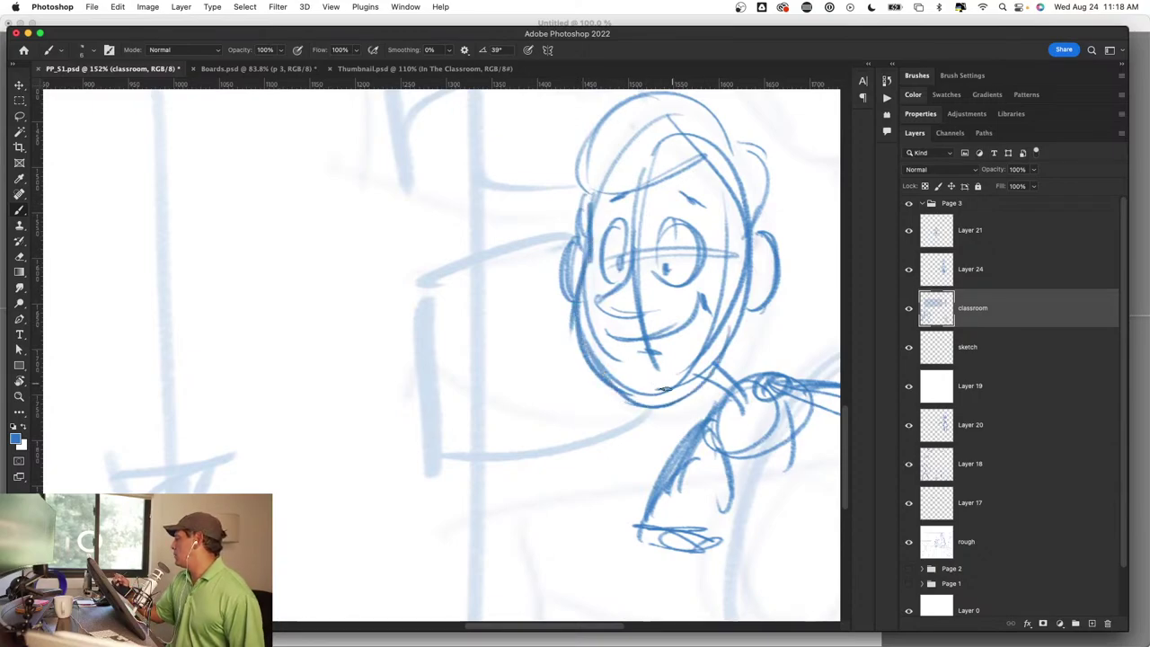
mouse_move(660, 399)
mouse_down()
mouse_move(745, 289)
mouse_move(731, 325)
mouse_up()
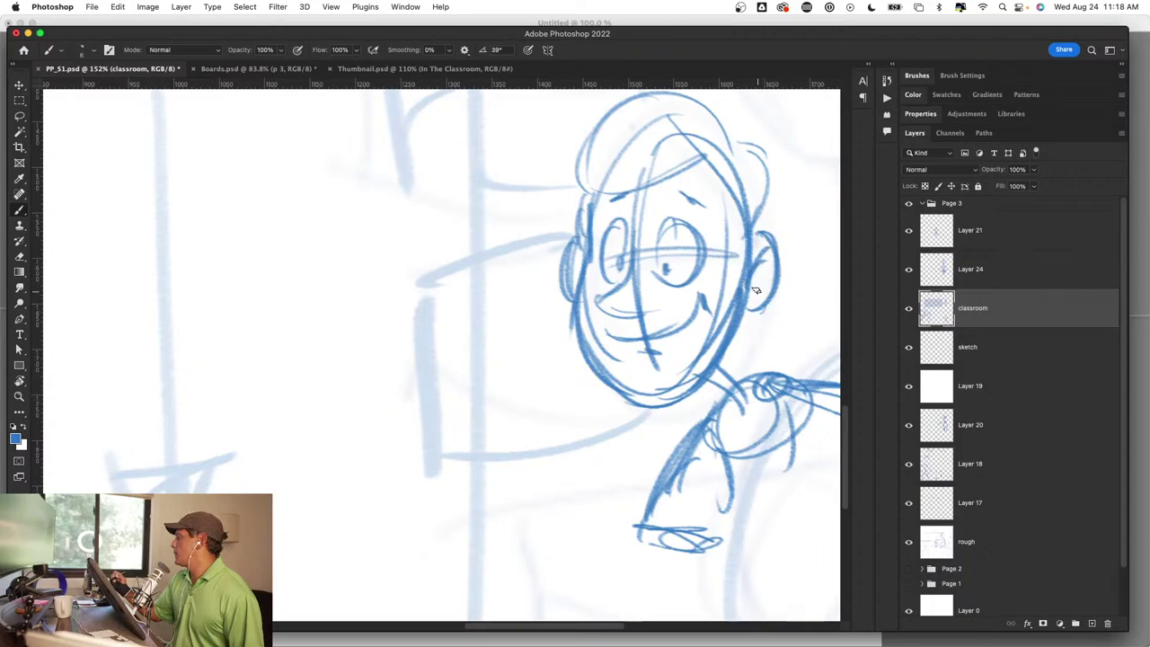
drag(509, 414, 534, 441)
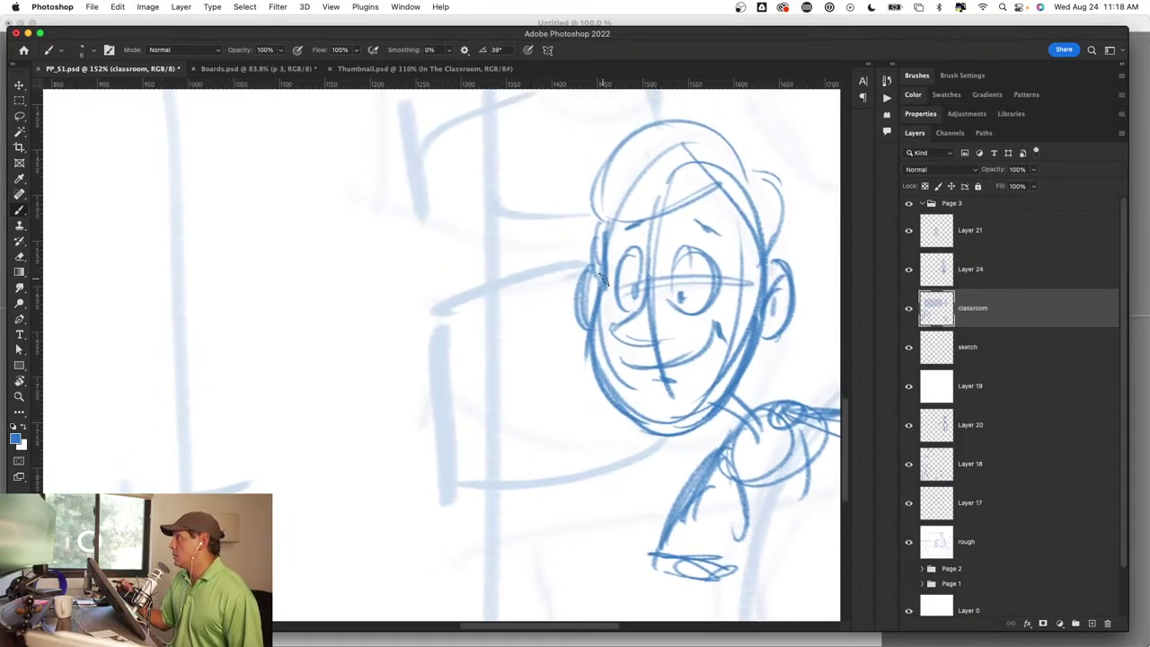
Step: Outline the laptop in front of the student: doubled edges, bottom lines and lid diagonal
mouse_move(571, 285)
mouse_down()
mouse_move(439, 303)
mouse_move(458, 516)
mouse_up()
mouse_move(434, 346)
mouse_down()
mouse_move(462, 521)
mouse_move(664, 491)
mouse_up()
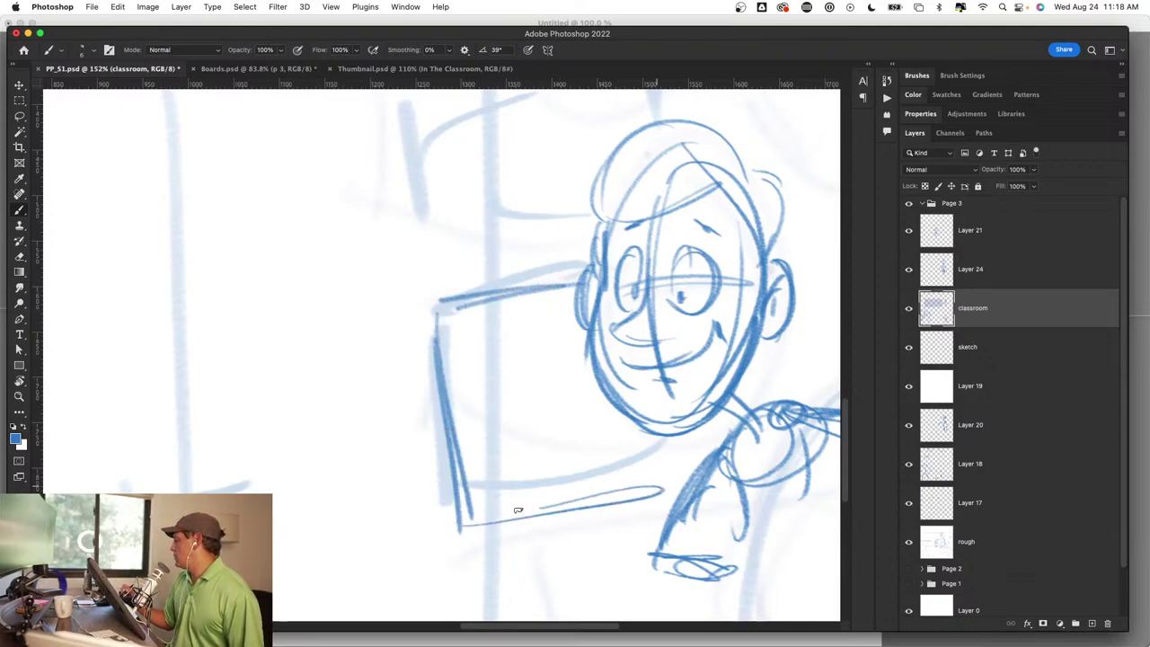
drag(516, 510, 692, 489)
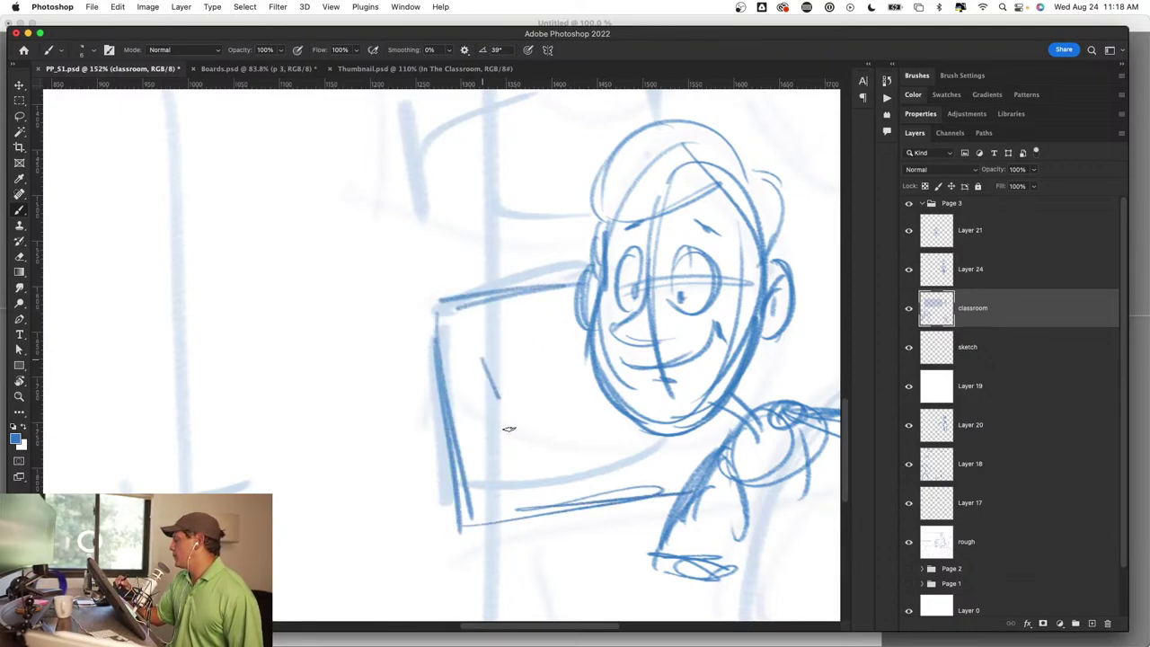
drag(481, 354, 519, 460)
mouse_move(512, 339)
mouse_down()
mouse_move(468, 350)
mouse_move(575, 316)
mouse_up()
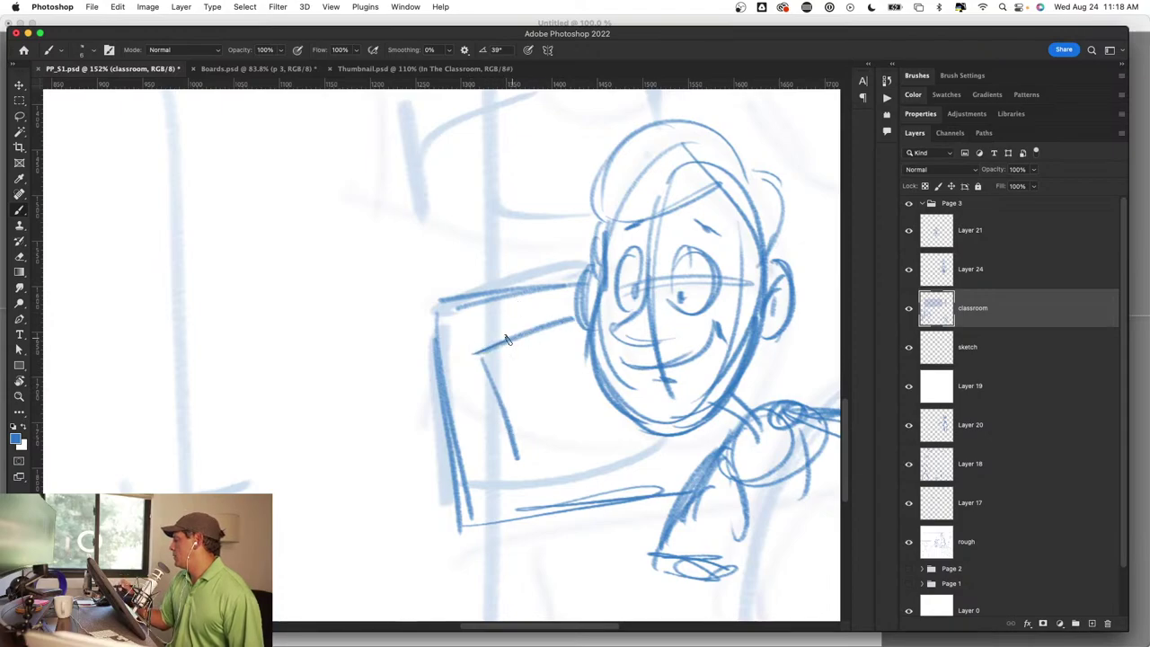
drag(517, 461, 629, 429)
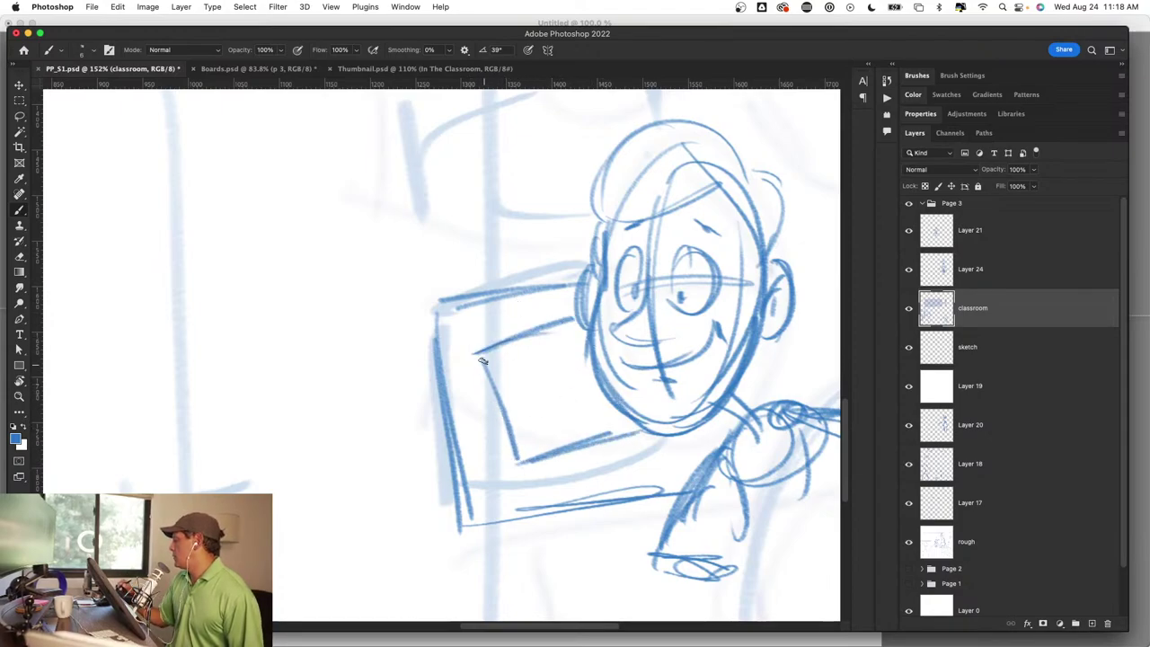
drag(483, 360, 509, 395)
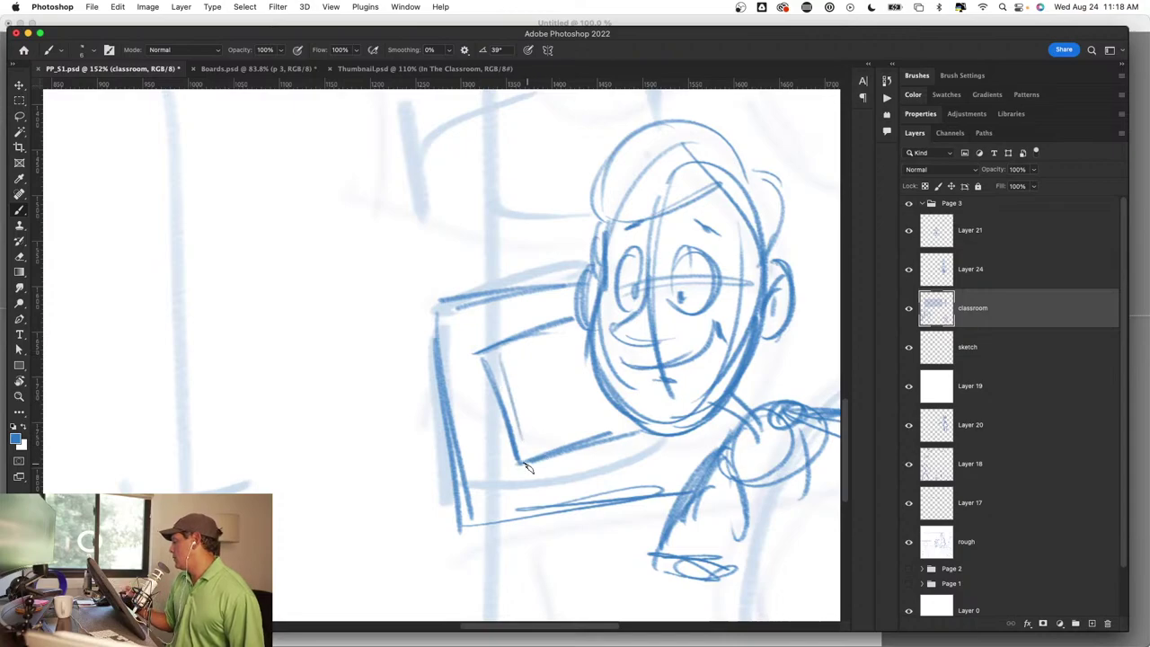
Step: Darken the laptop edges and hatch the lid and base with zigzag lines
mouse_move(526, 476)
mouse_down()
mouse_move(636, 436)
mouse_move(652, 449)
mouse_up()
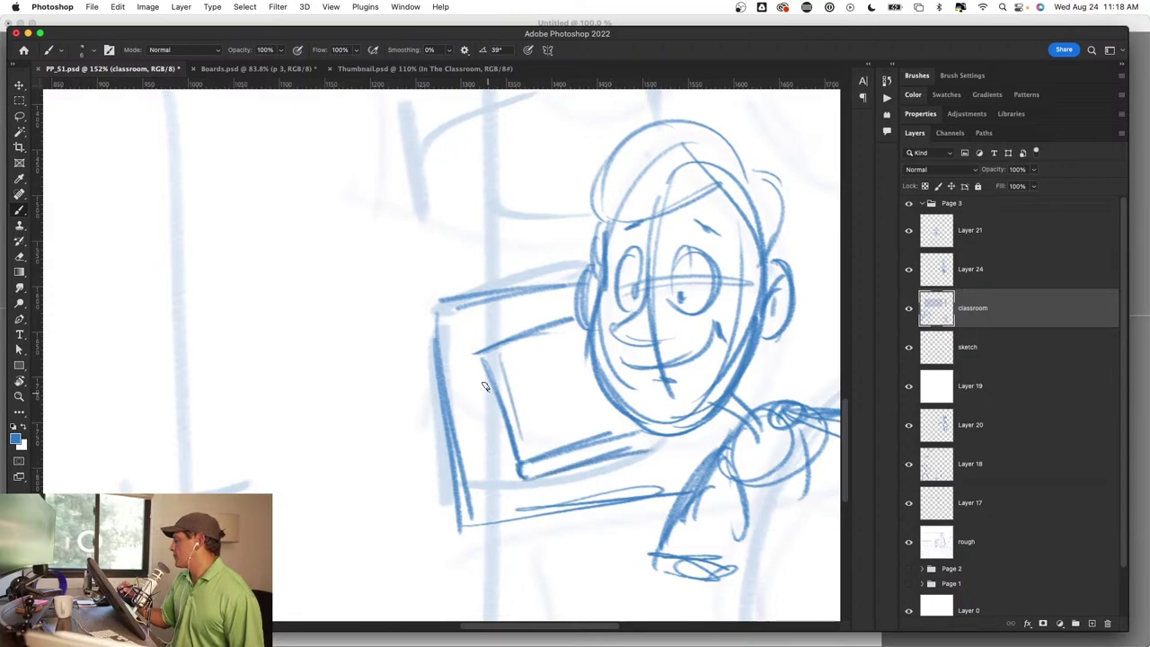
drag(483, 358, 500, 429)
mouse_move(518, 474)
mouse_down()
mouse_move(485, 368)
mouse_move(566, 359)
mouse_move(554, 377)
mouse_up()
drag(519, 335, 592, 318)
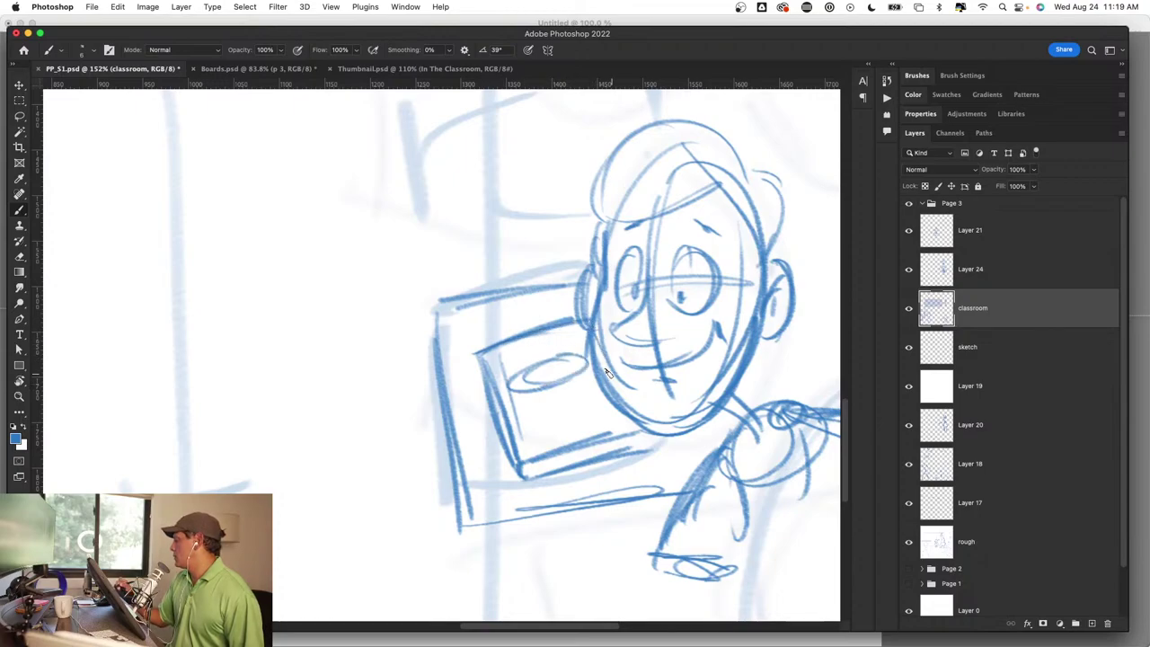
mouse_move(492, 379)
mouse_down()
mouse_move(518, 344)
mouse_move(591, 334)
mouse_up()
mouse_move(503, 427)
mouse_down()
mouse_move(530, 395)
mouse_move(634, 385)
mouse_up()
drag(529, 472, 641, 438)
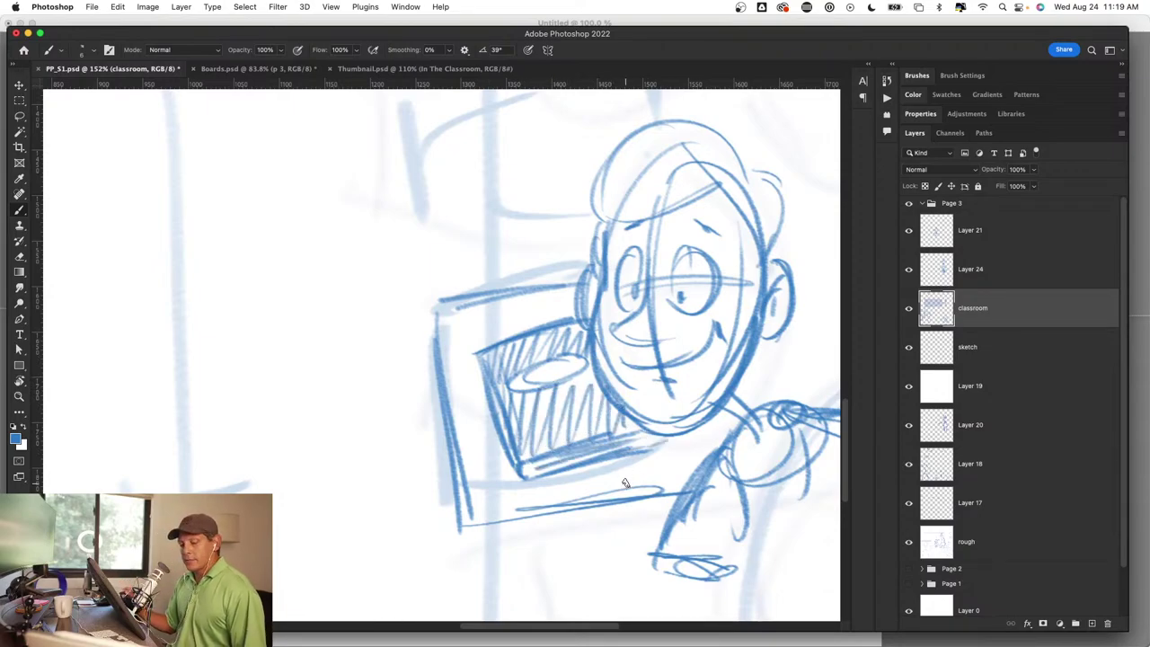
Step: Zoom in on the student and darken the back of his head toward the ear
key(z)
drag(623, 476, 495, 443)
drag(545, 471, 593, 467)
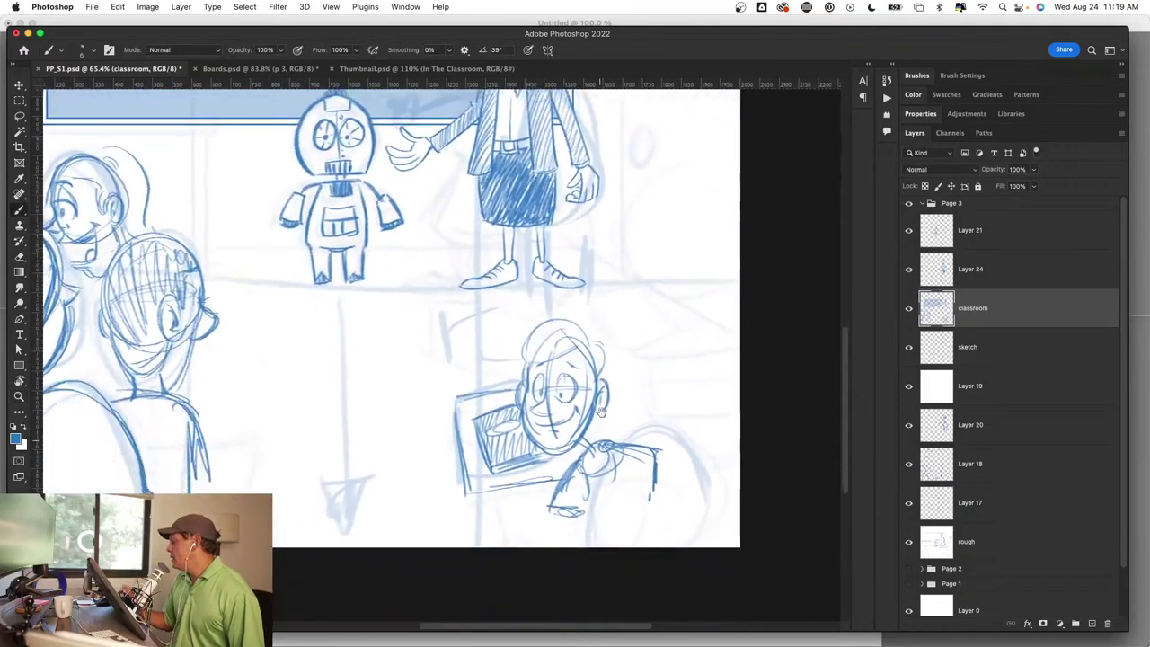
mouse_move(578, 385)
mouse_down()
mouse_move(634, 324)
mouse_move(620, 301)
mouse_move(604, 316)
mouse_move(639, 347)
mouse_up()
key(b)
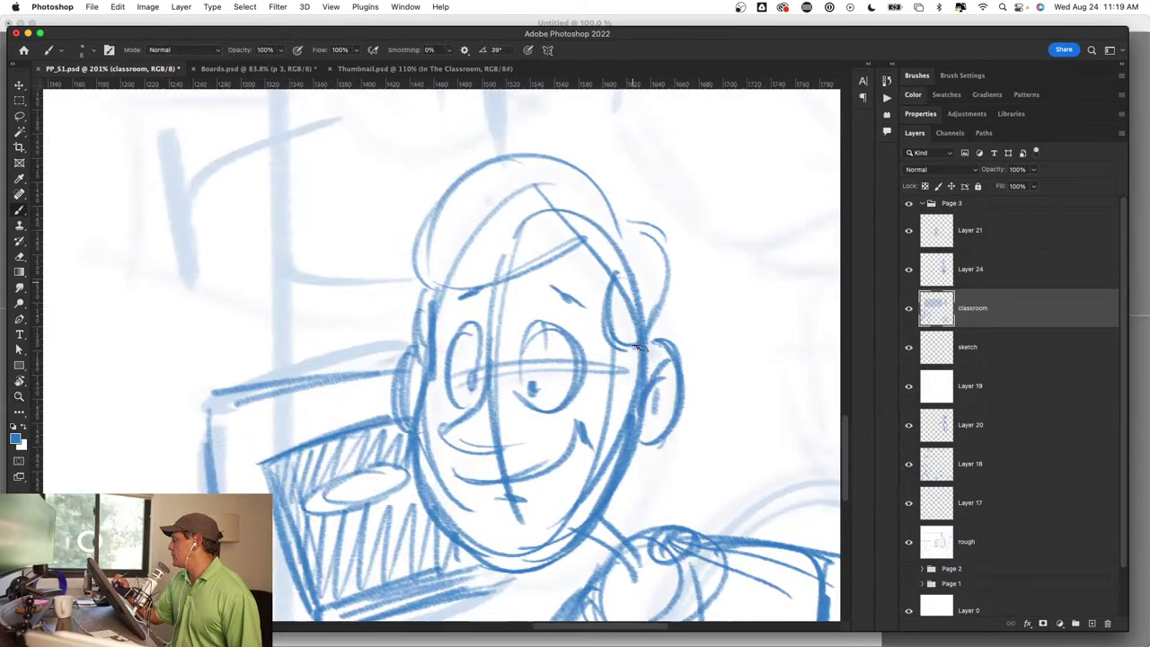
mouse_move(616, 302)
mouse_down()
mouse_move(640, 376)
mouse_move(664, 332)
mouse_move(669, 429)
mouse_up()
Step: Add strokes near the ear and erase the arm strokes right of the chest
key(z)
drag(647, 377, 539, 377)
mouse_move(481, 625)
mouse_down()
mouse_move(552, 463)
mouse_move(560, 310)
mouse_up()
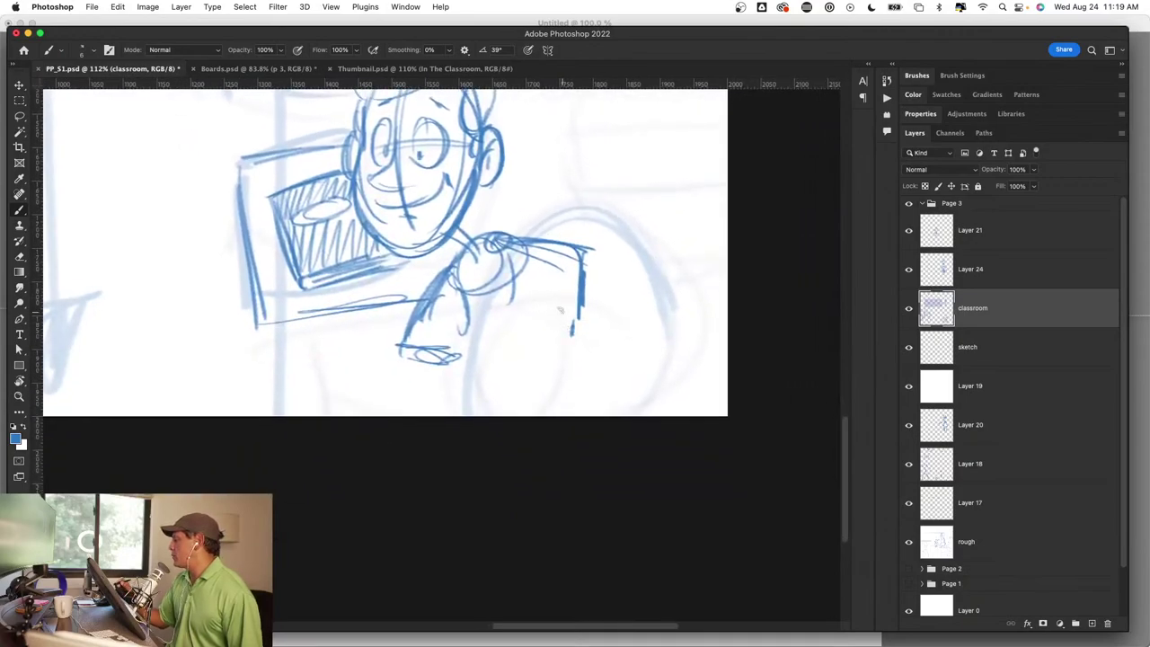
mouse_move(591, 242)
mouse_down()
mouse_move(526, 249)
mouse_move(506, 326)
mouse_move(601, 288)
mouse_up()
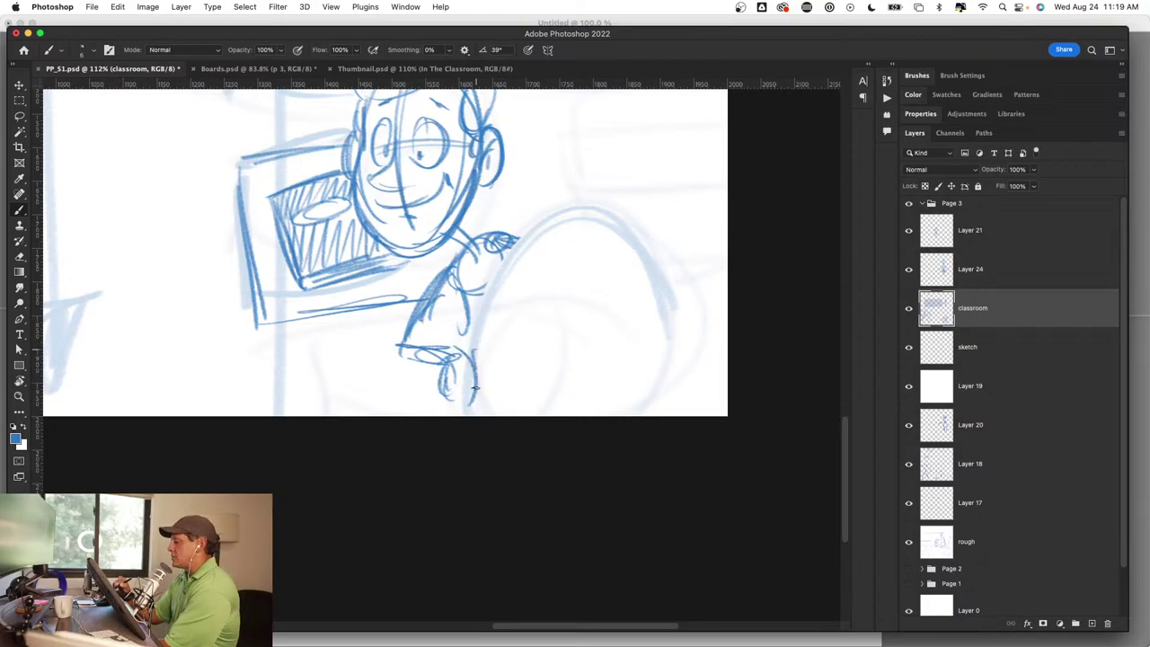
Step: Redraw the hand, then sketch an ellipse head with a horizontal eye line and an eye
drag(475, 388, 459, 398)
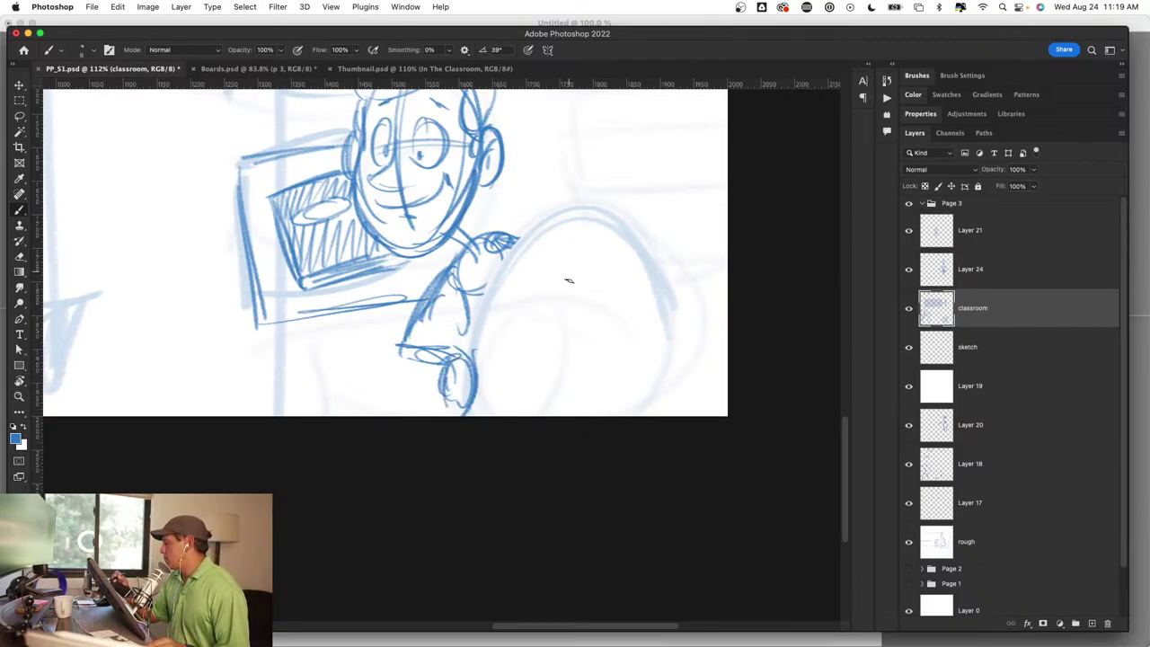
drag(575, 214, 569, 250)
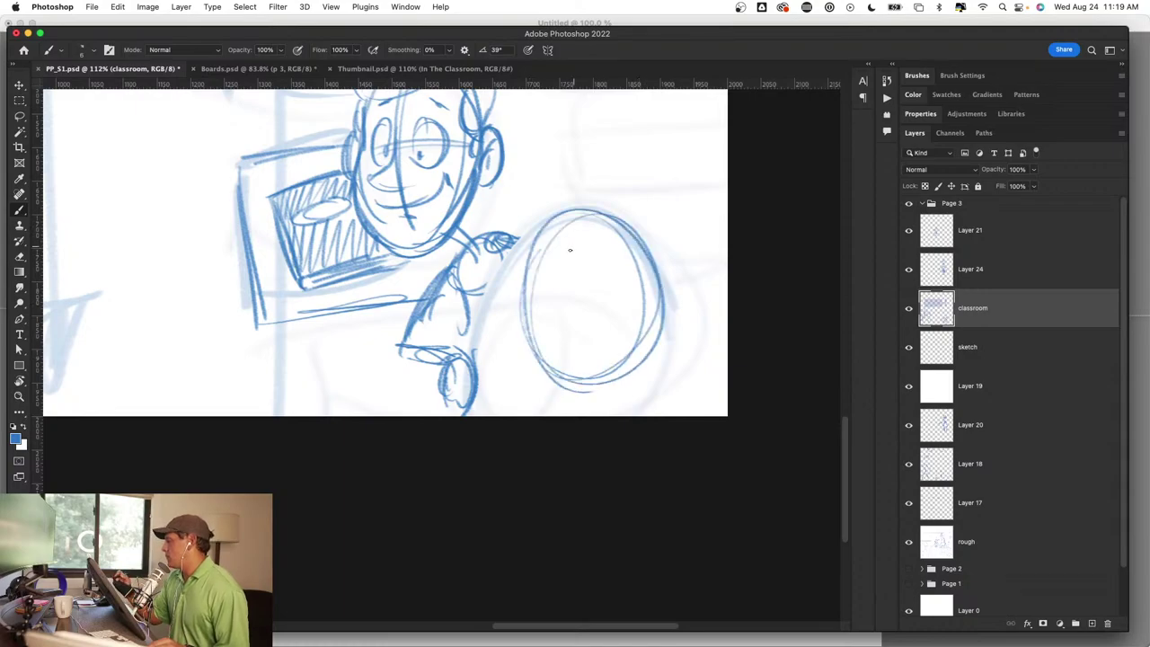
drag(537, 292, 626, 278)
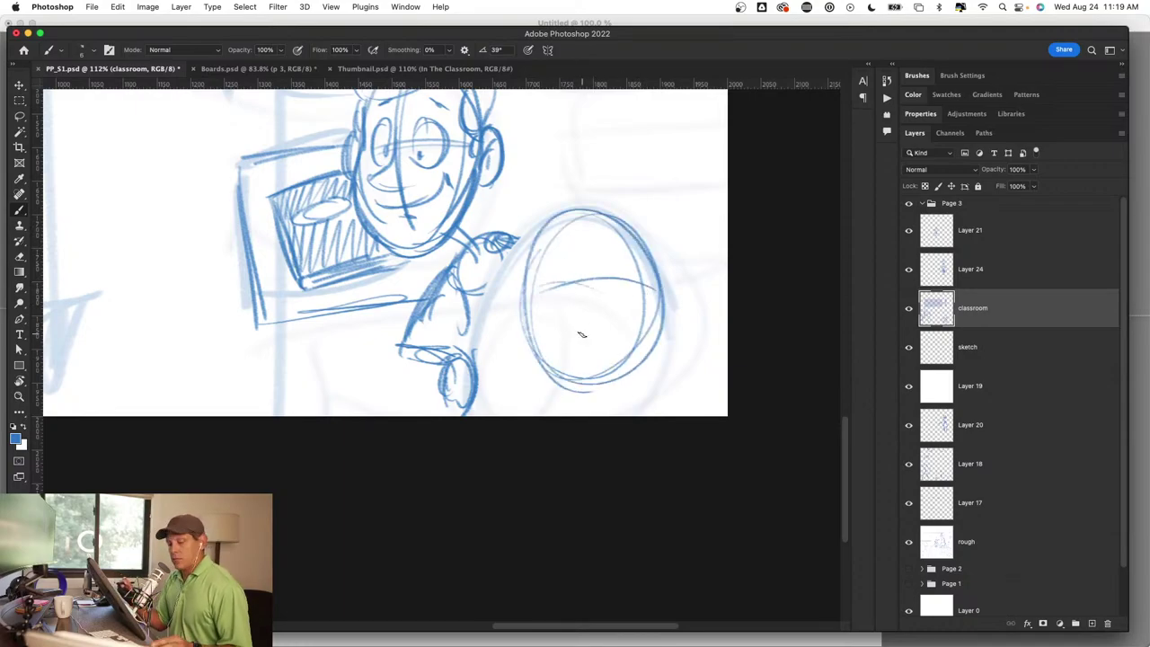
key(ctrl+z)
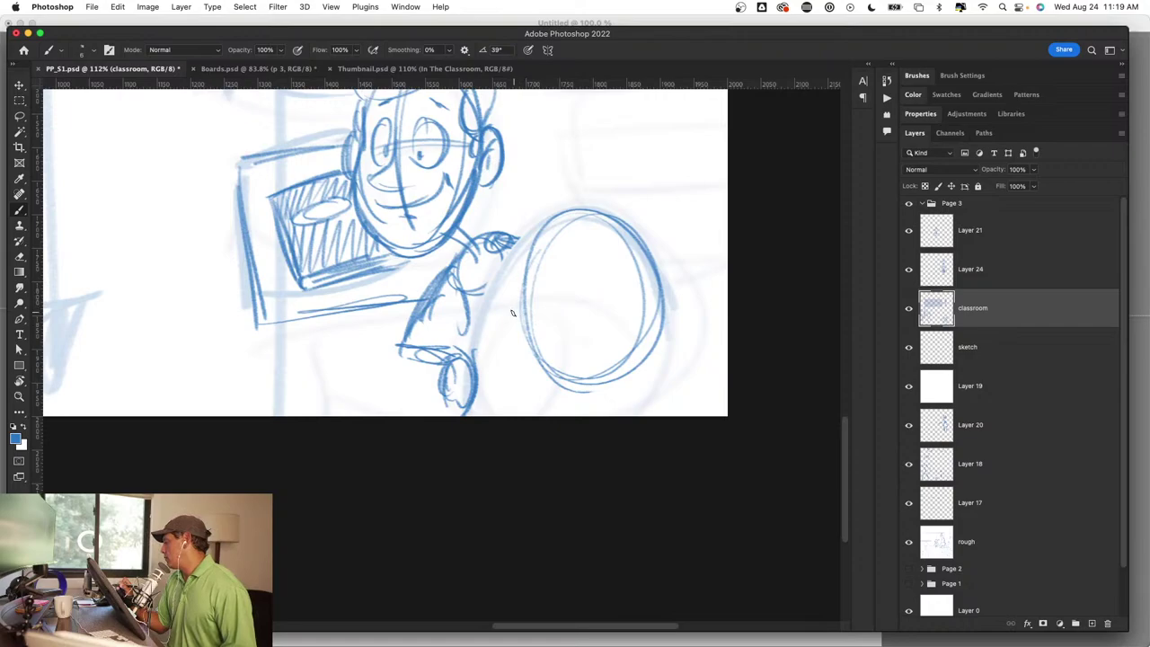
drag(512, 312, 661, 307)
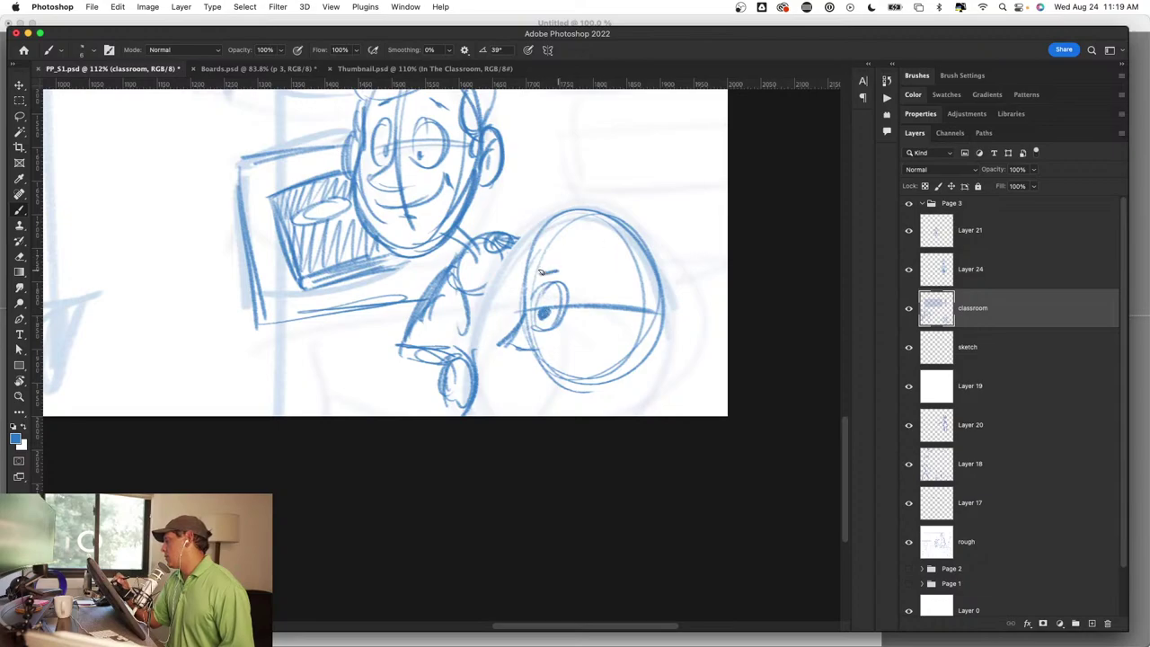
mouse_move(592, 345)
mouse_down()
mouse_move(600, 310)
mouse_move(586, 344)
mouse_up()
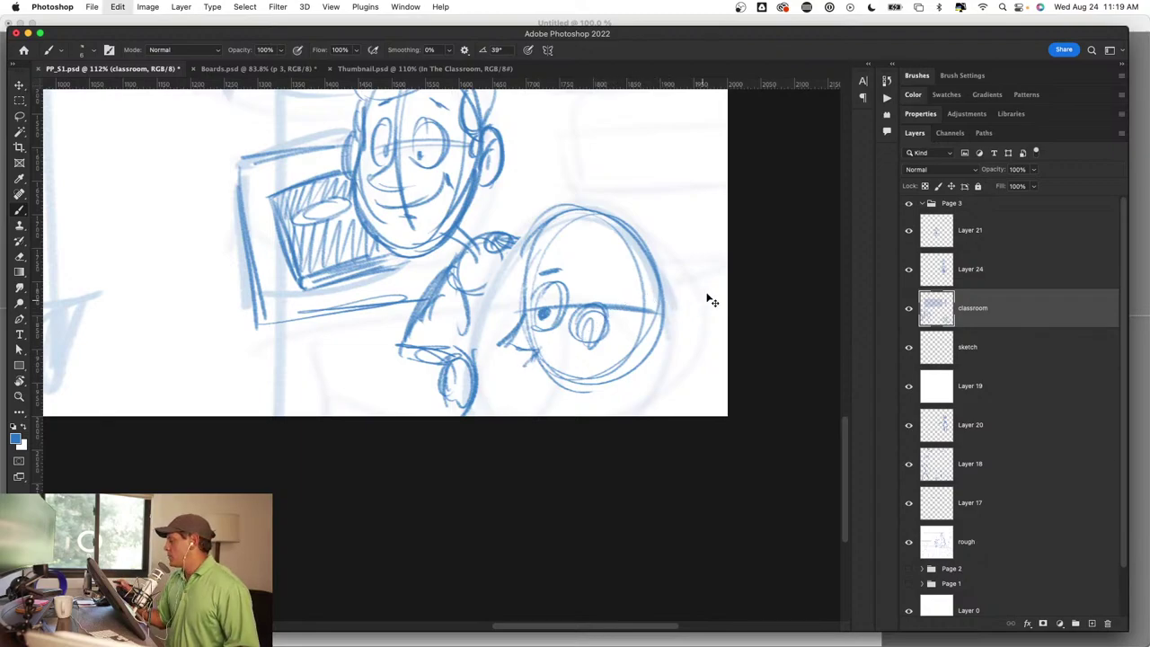
Step: Erase the round head and draw a larger oval back-of-head shape in its place
mouse_move(558, 241)
mouse_down()
mouse_move(551, 198)
mouse_move(506, 333)
mouse_move(534, 354)
mouse_move(641, 362)
mouse_move(609, 359)
mouse_up()
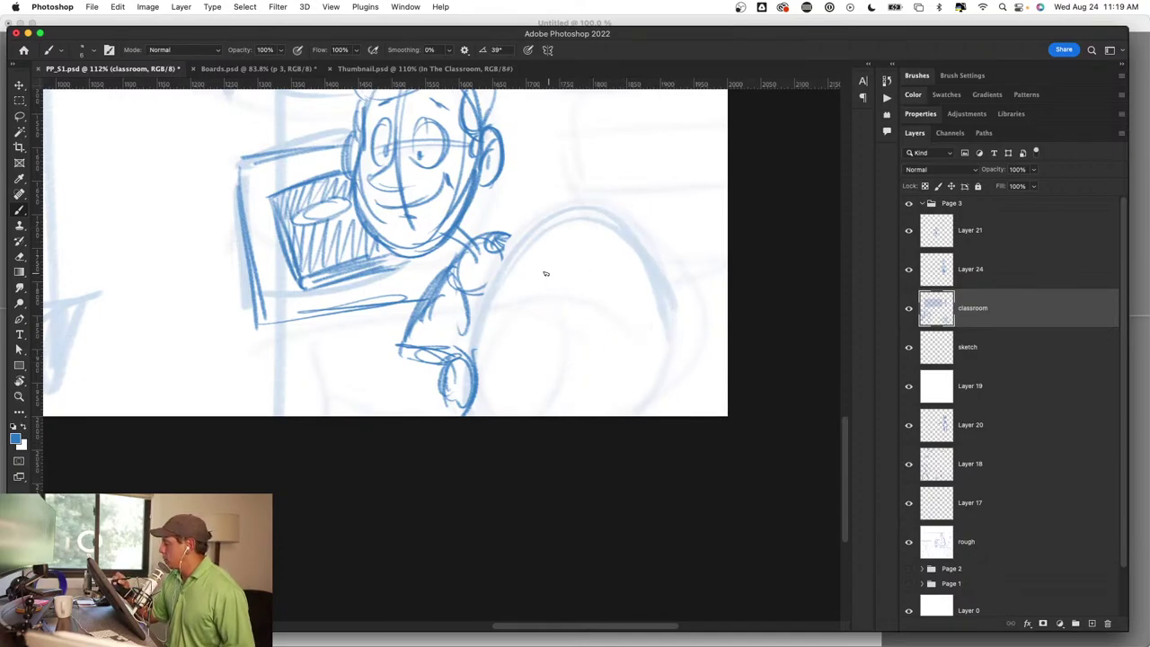
drag(567, 220, 494, 336)
mouse_move(515, 254)
mouse_down()
mouse_move(490, 364)
mouse_move(473, 385)
mouse_up()
drag(480, 334, 509, 390)
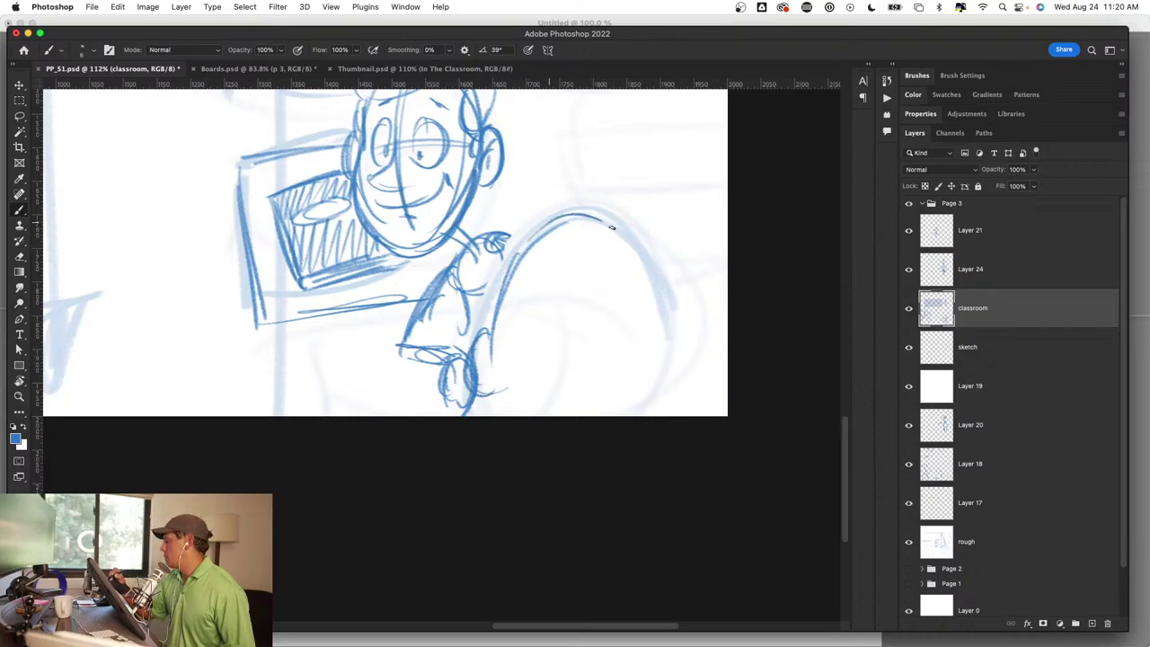
drag(610, 228, 653, 332)
drag(652, 261, 600, 413)
mouse_move(656, 307)
mouse_down()
mouse_move(669, 364)
mouse_move(629, 382)
mouse_up()
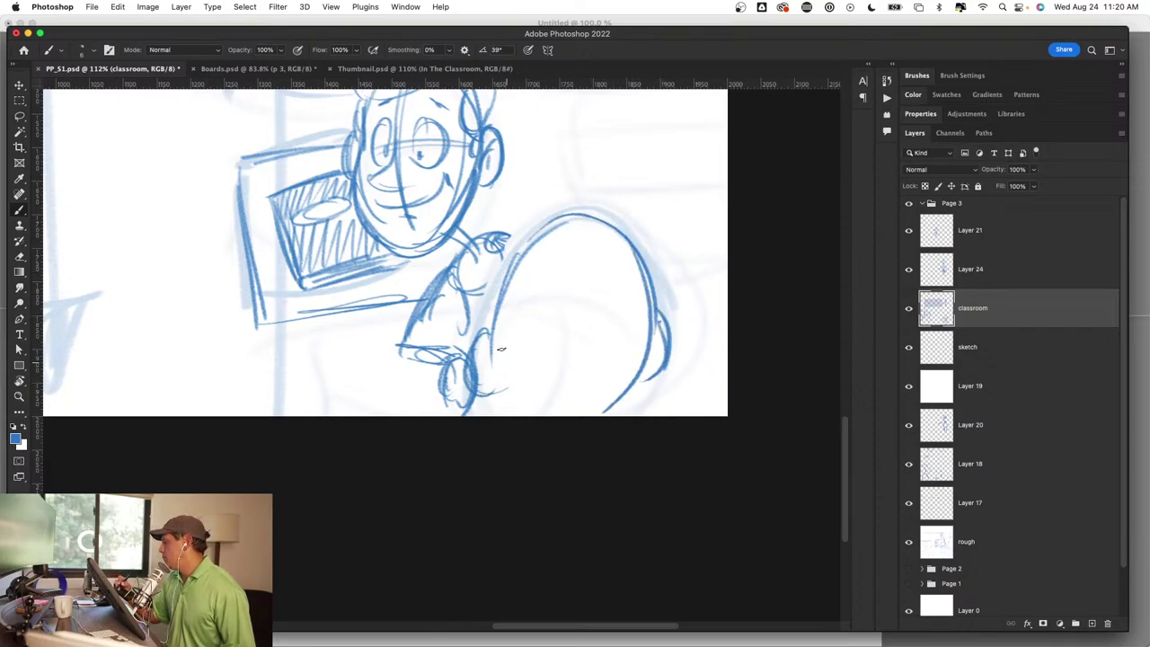
mouse_move(518, 410)
mouse_down()
mouse_move(629, 412)
mouse_move(652, 368)
mouse_up()
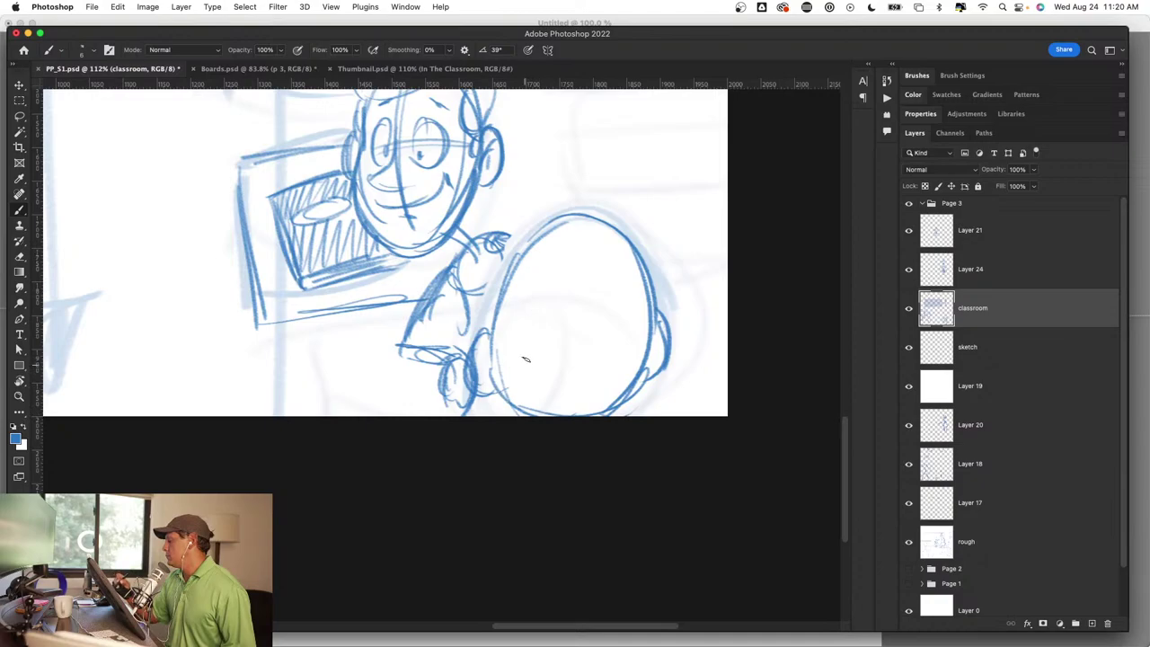
drag(590, 344, 628, 539)
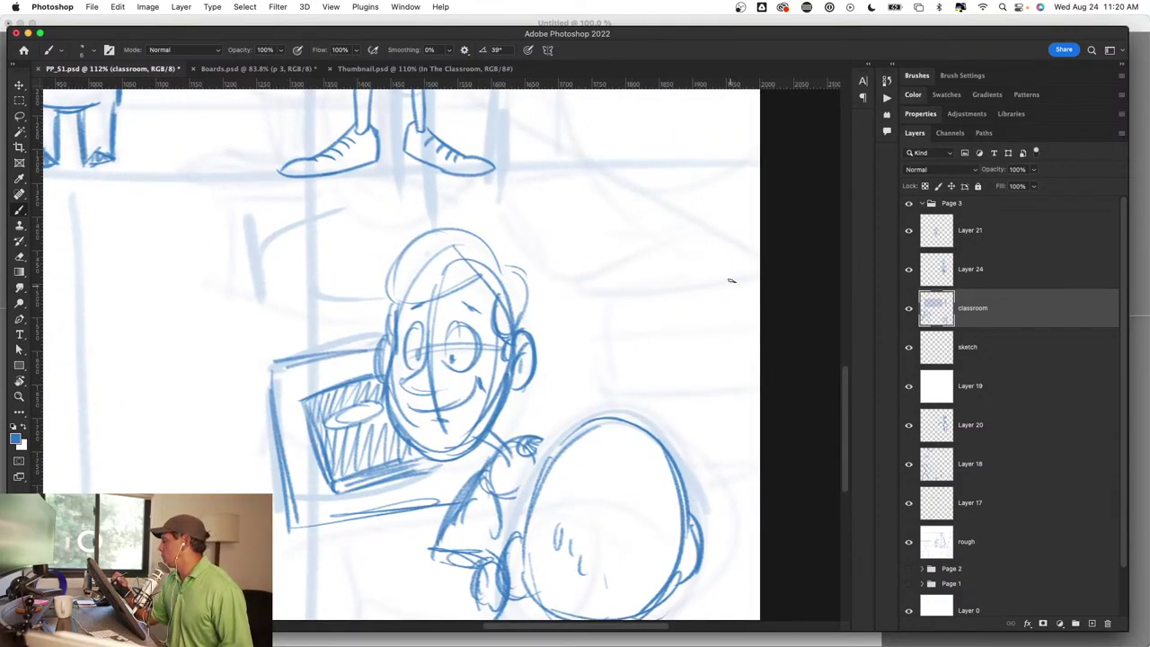
Step: Sketch an oval head with curls at the right edge, undoing a stray line
mouse_move(743, 292)
mouse_down()
mouse_move(710, 243)
mouse_move(682, 359)
mouse_up()
mouse_move(700, 238)
mouse_down()
mouse_move(746, 350)
mouse_move(724, 361)
mouse_up()
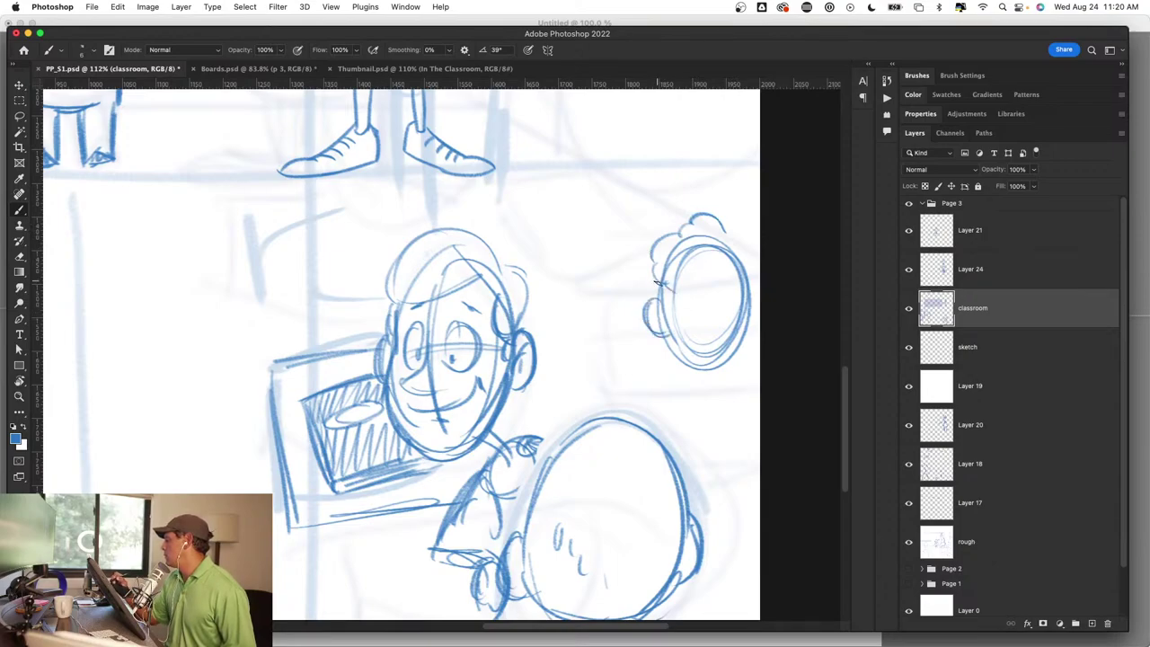
drag(661, 321, 735, 304)
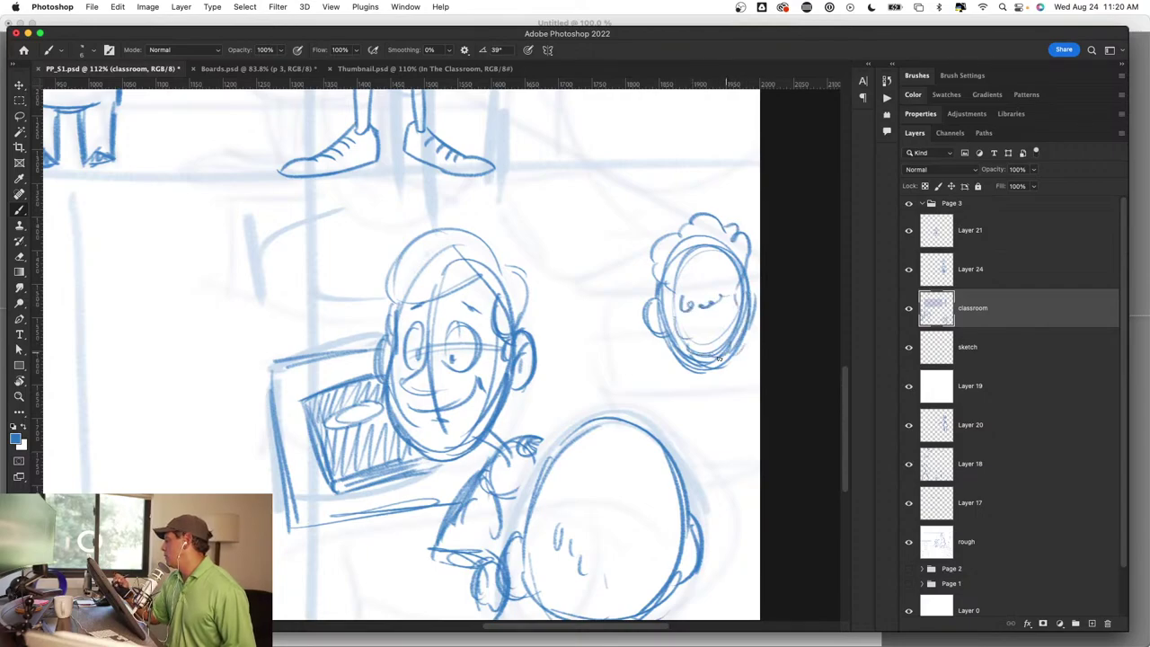
drag(651, 288, 589, 308)
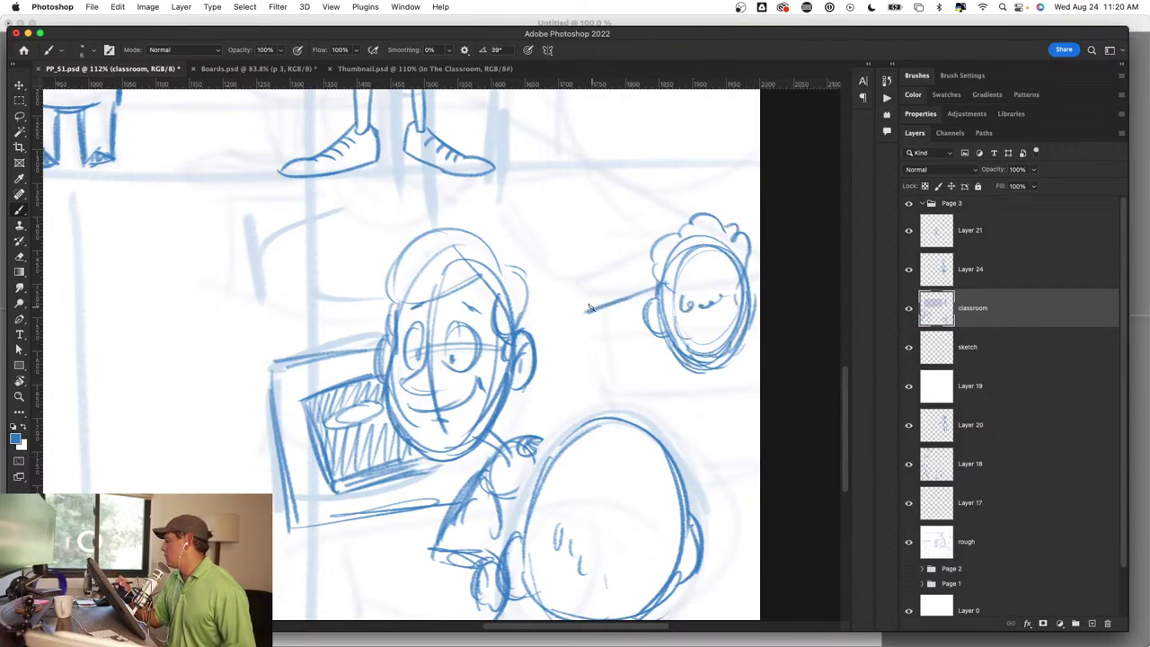
key(super+z)
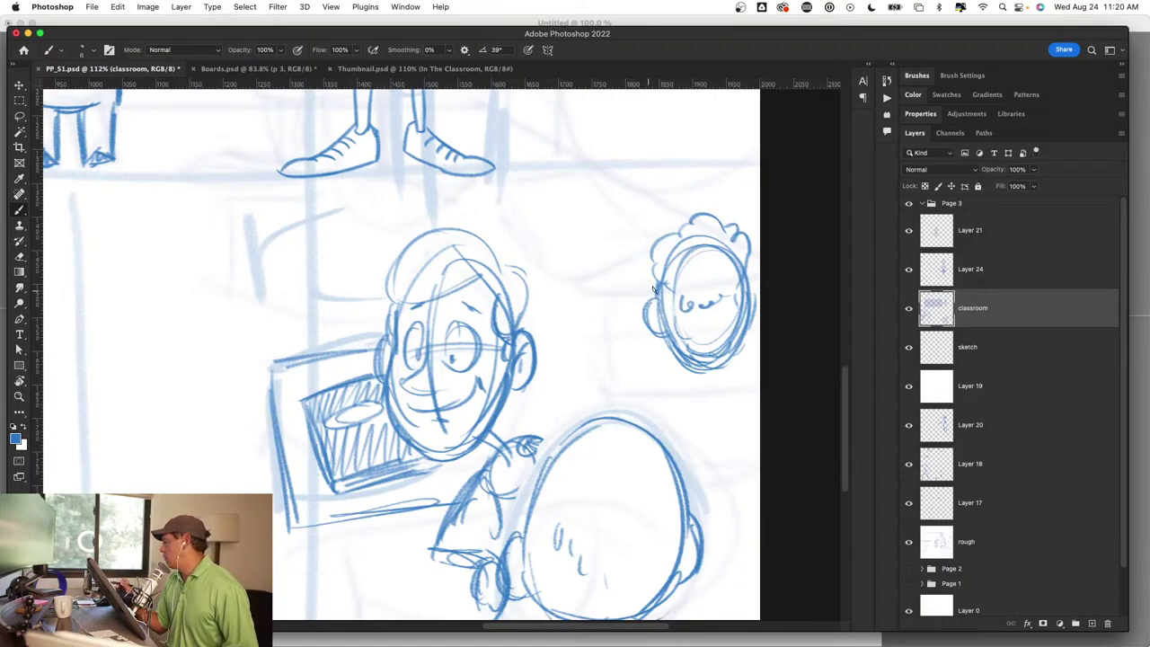
Step: Add the right student's body, arm stroke and a desk edge beside the head
mouse_move(658, 288)
mouse_down()
mouse_move(618, 296)
mouse_move(607, 388)
mouse_up()
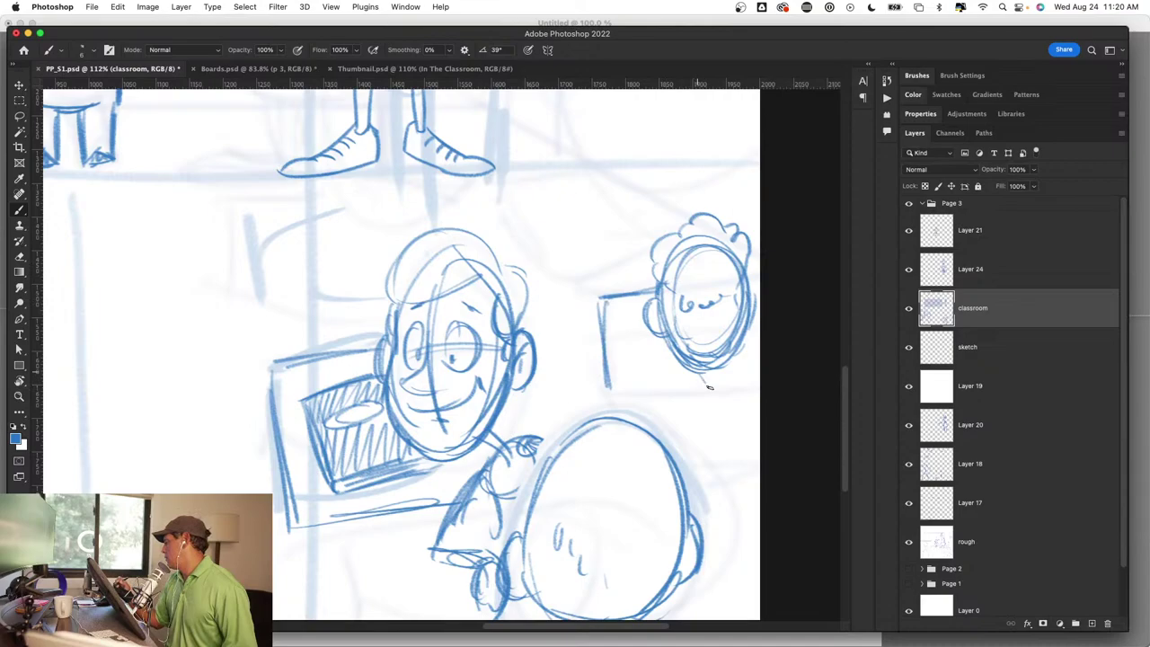
mouse_move(705, 426)
mouse_down()
mouse_move(698, 404)
mouse_move(692, 500)
mouse_move(741, 490)
mouse_up()
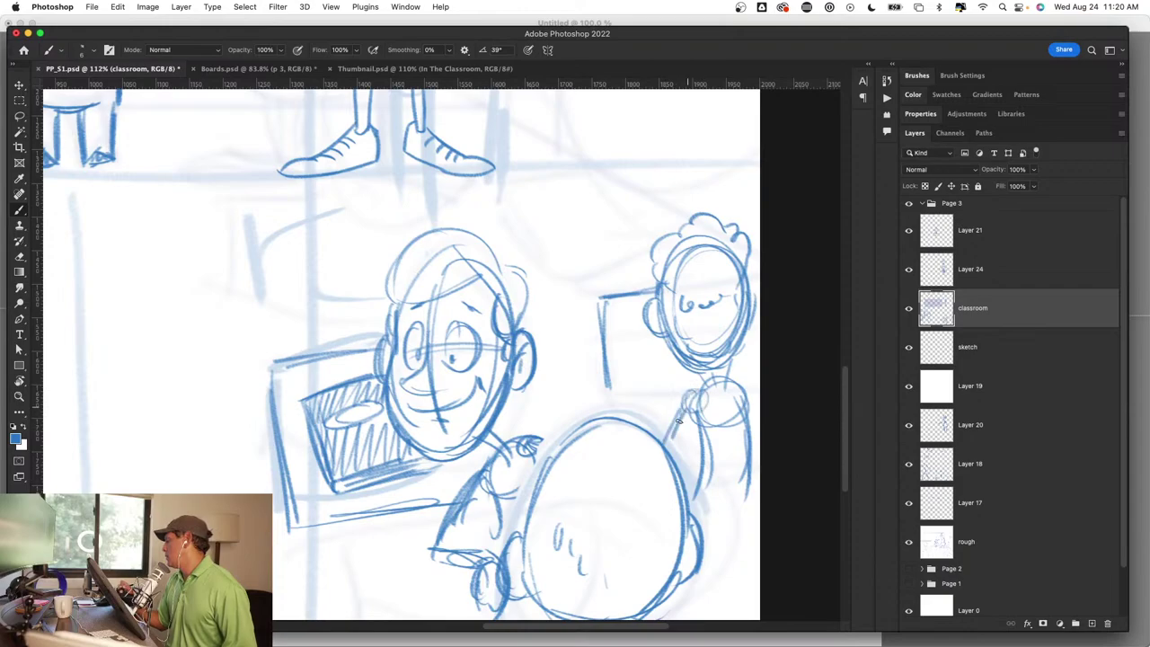
drag(656, 438, 639, 388)
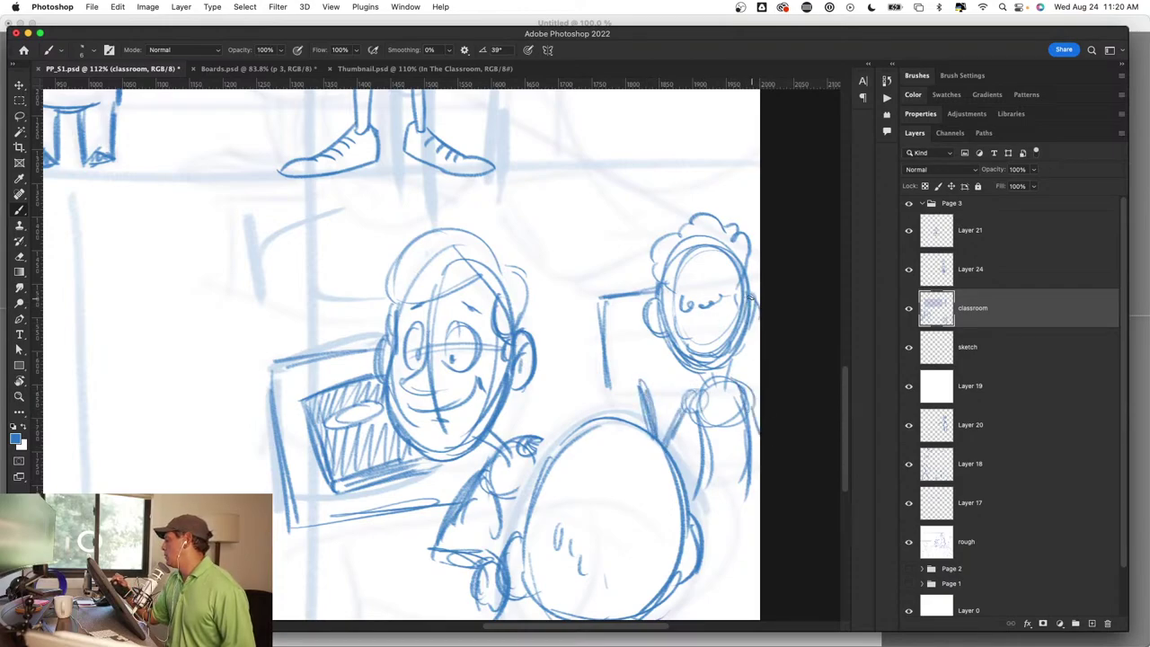
mouse_move(654, 288)
mouse_down()
mouse_move(590, 296)
mouse_move(599, 398)
mouse_up()
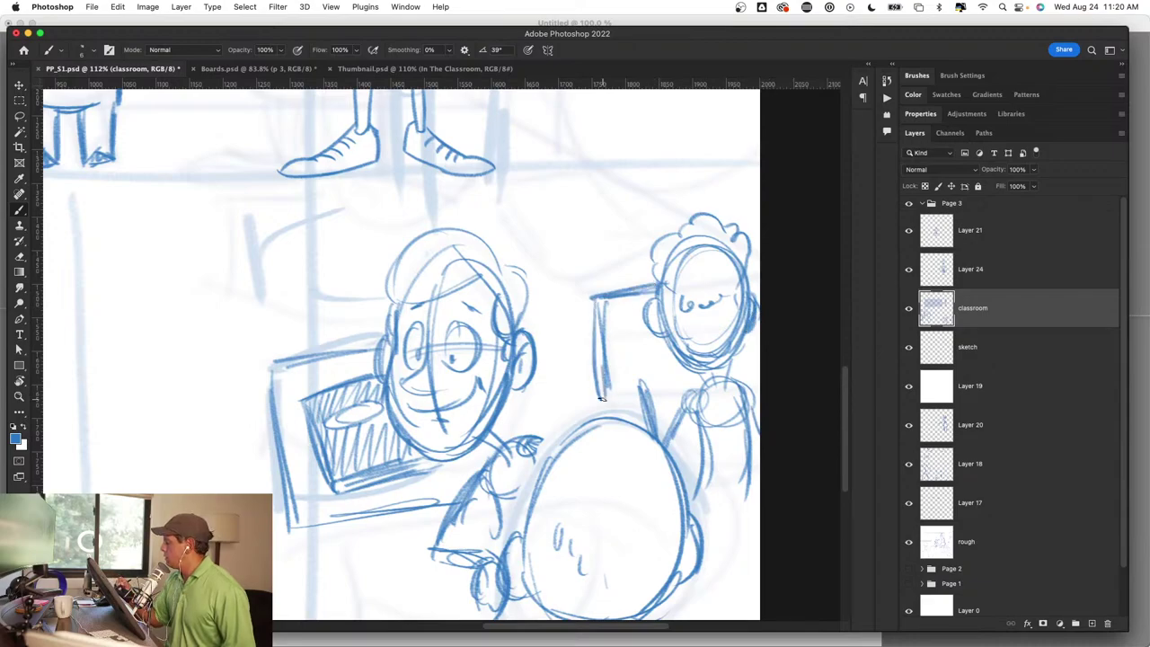
Step: Zoom out over the whole panel, then zoom in on the girl at the left
scroll(586, 379, down, 5)
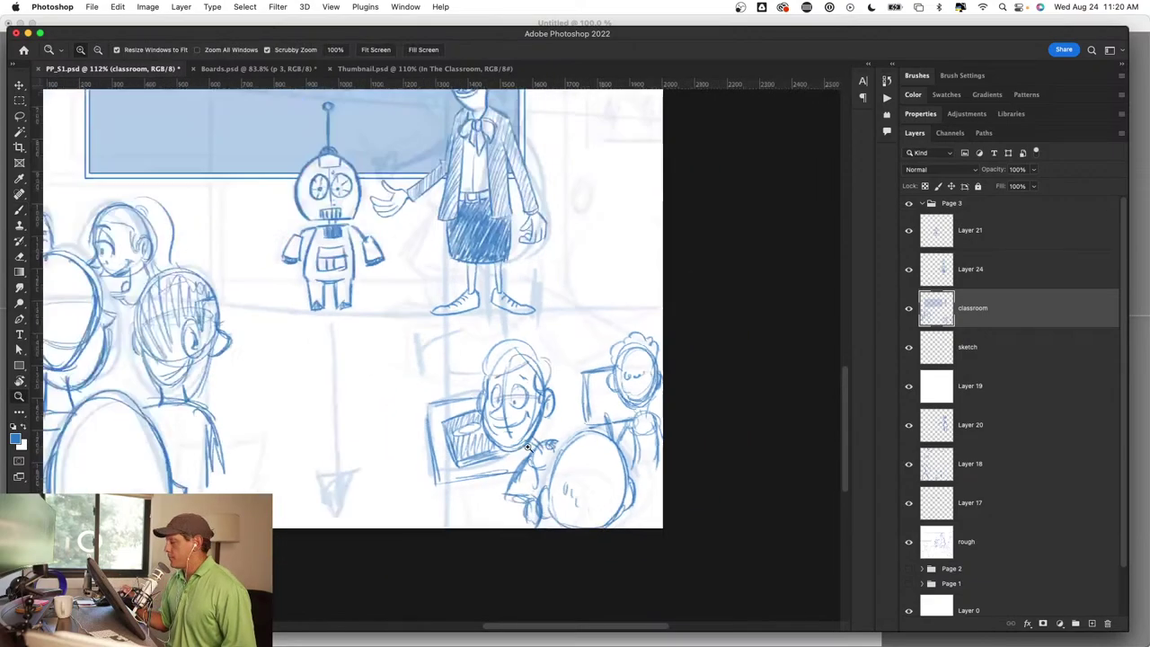
mouse_move(585, 379)
mouse_down()
mouse_move(568, 478)
mouse_move(682, 462)
mouse_up()
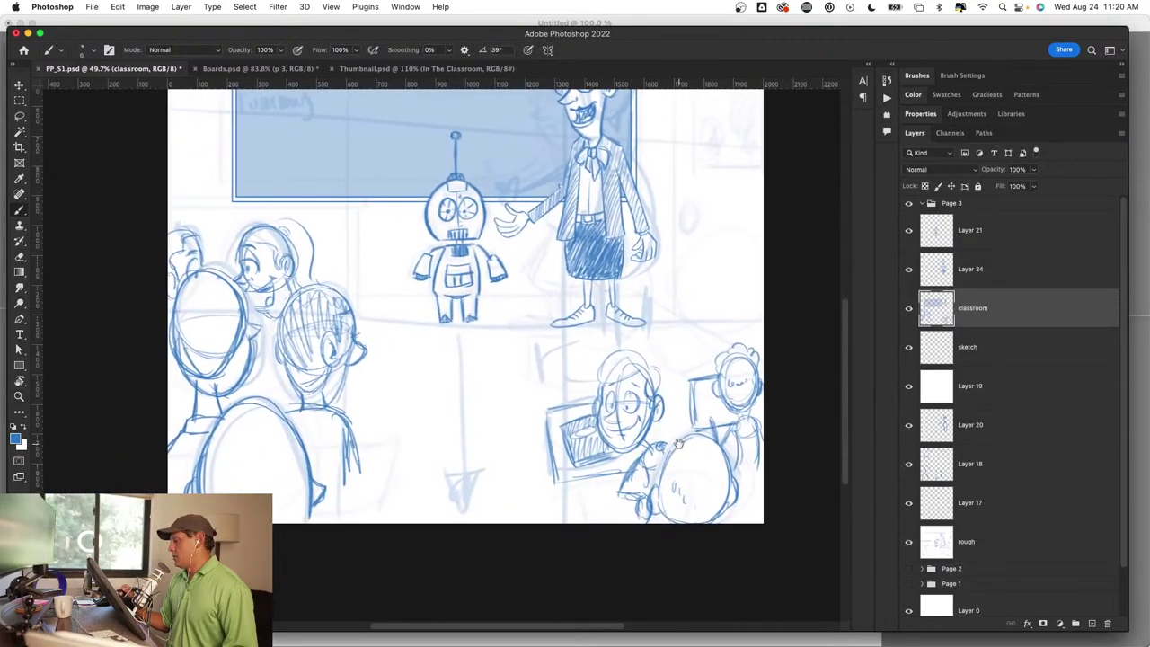
key(z)
drag(647, 378, 671, 378)
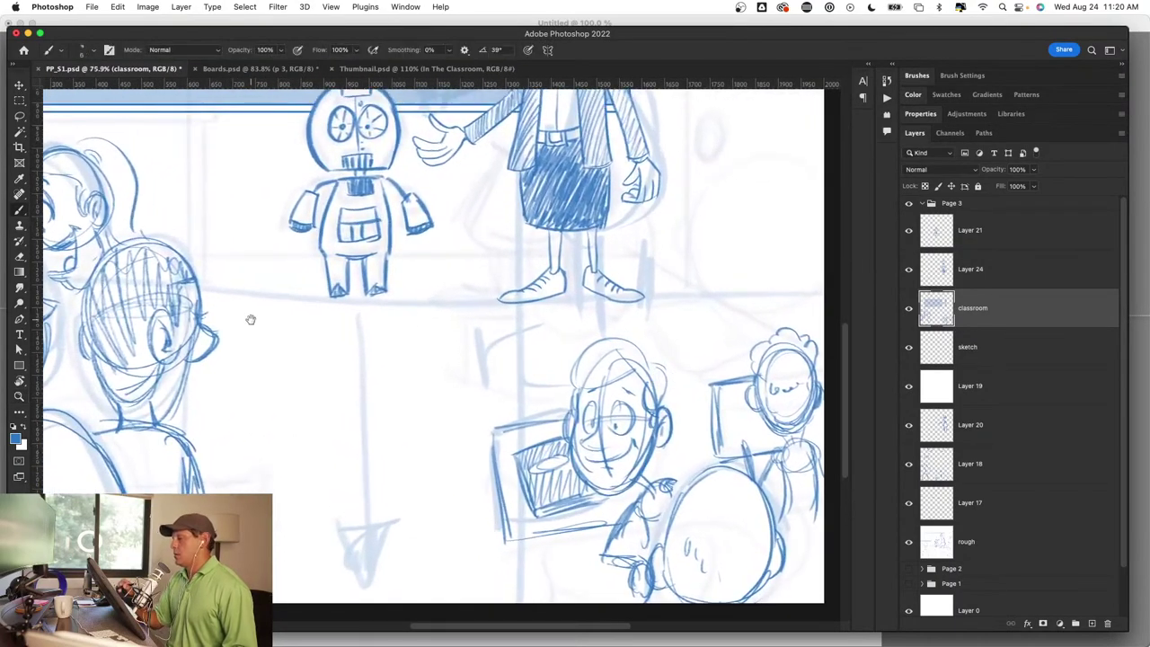
drag(249, 320, 647, 423)
Step: Erase the girl's old face and sketch a new face outline, brow, ear, jaw and chin
key(b)
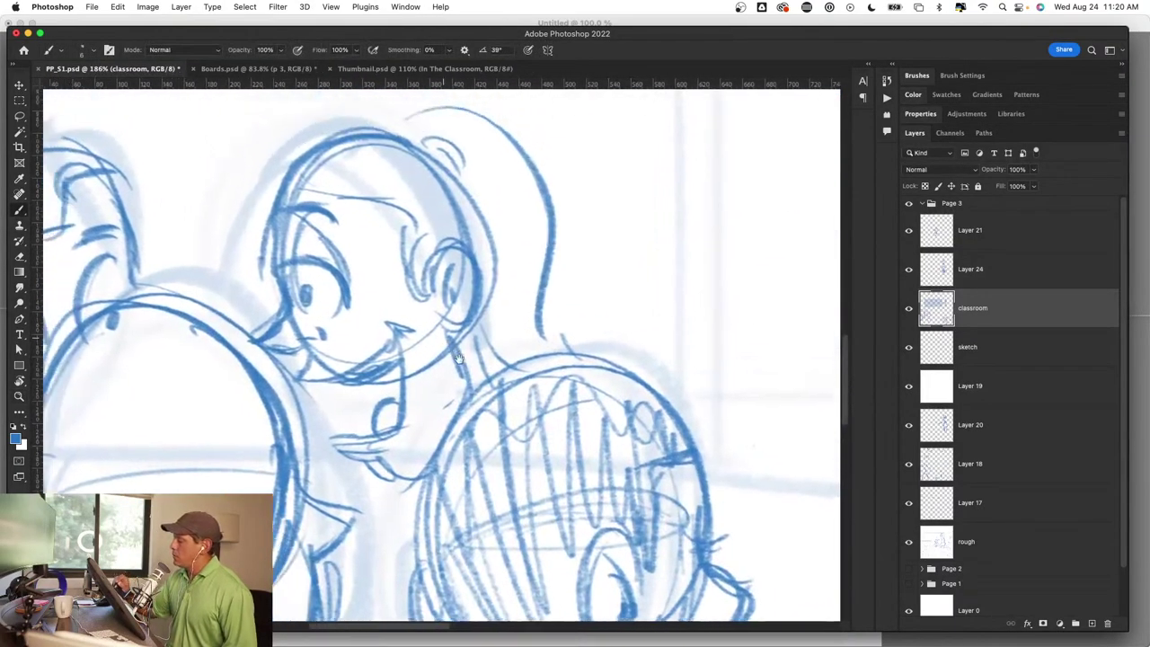
drag(595, 303, 685, 410)
mouse_move(350, 386)
mouse_down()
mouse_move(346, 405)
mouse_move(413, 293)
mouse_move(462, 488)
mouse_move(460, 536)
mouse_move(493, 359)
mouse_move(375, 393)
mouse_move(385, 479)
mouse_up()
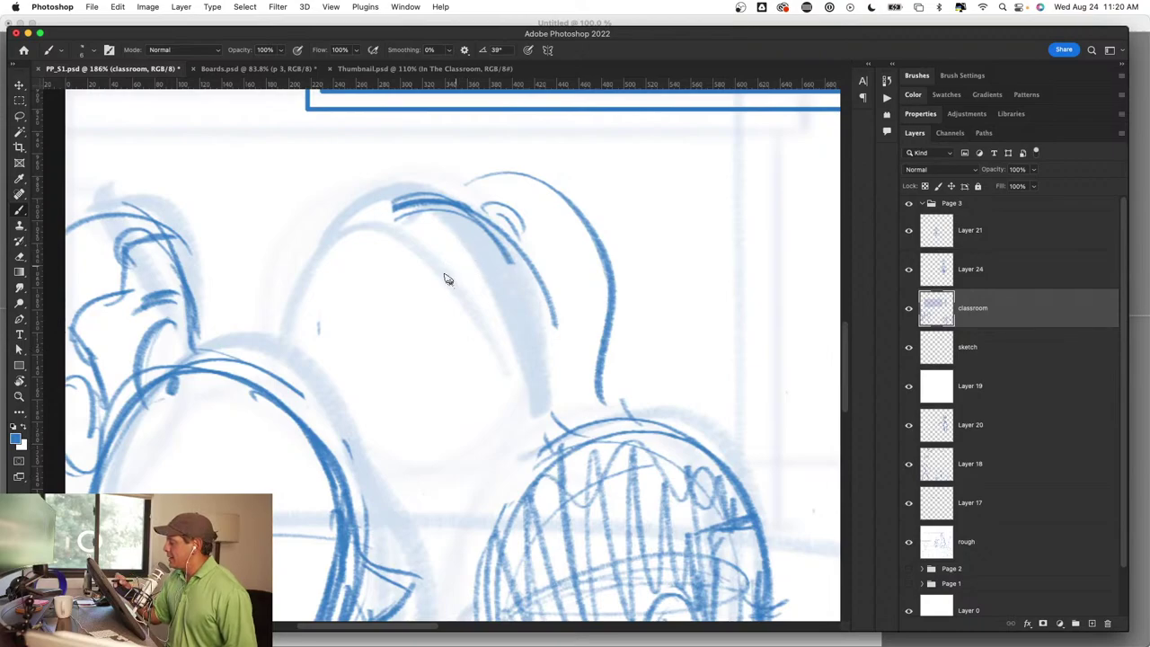
mouse_move(466, 234)
mouse_down()
mouse_move(341, 362)
mouse_move(393, 418)
mouse_move(488, 421)
mouse_move(345, 345)
mouse_move(367, 351)
mouse_move(377, 406)
mouse_move(380, 392)
mouse_up()
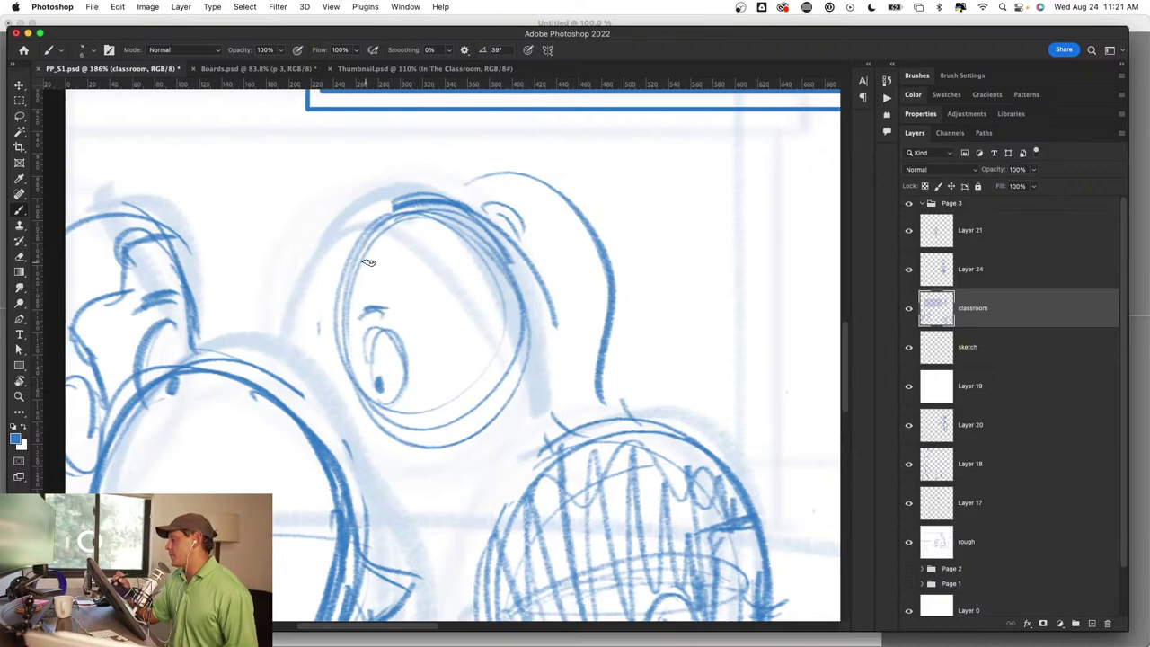
mouse_move(364, 265)
mouse_down()
mouse_move(465, 254)
mouse_move(455, 324)
mouse_move(512, 385)
mouse_move(507, 329)
mouse_move(507, 395)
mouse_up()
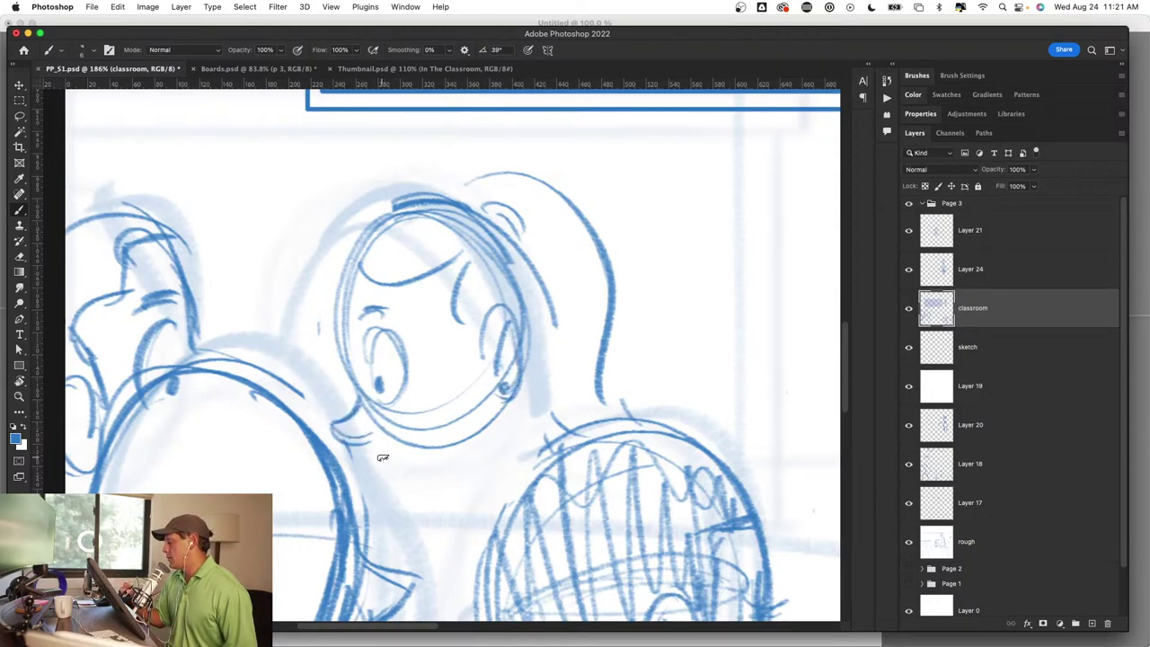
mouse_move(364, 440)
mouse_down()
mouse_move(408, 492)
mouse_move(481, 485)
mouse_up()
mouse_move(499, 409)
mouse_down()
mouse_move(460, 499)
mouse_move(445, 501)
mouse_up()
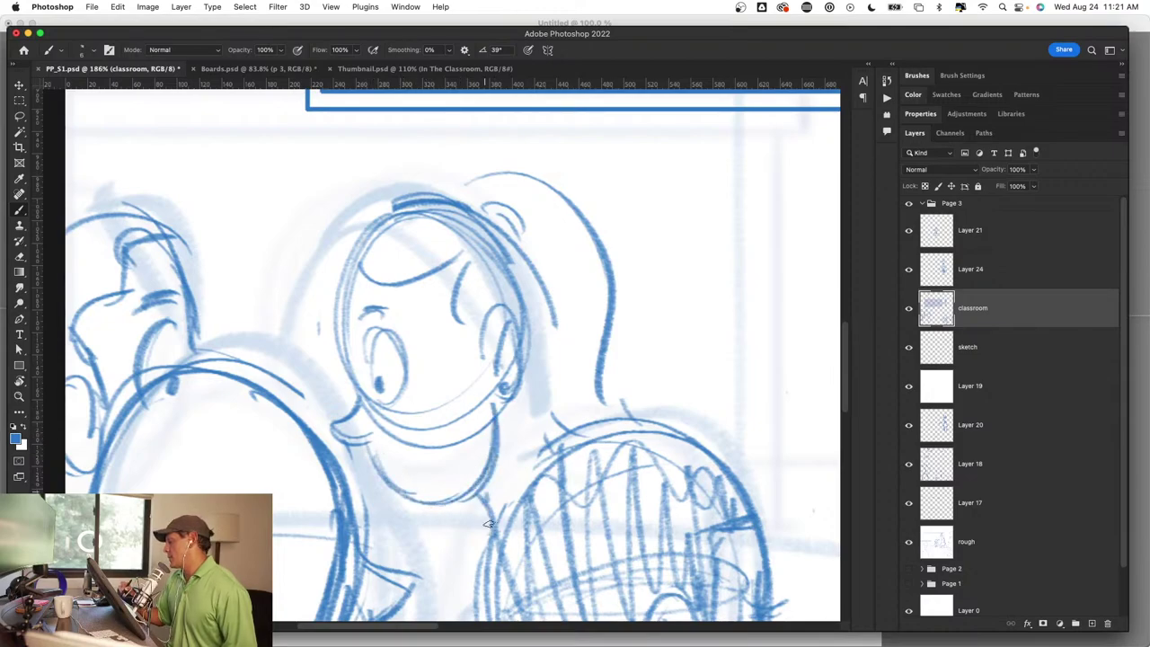
drag(499, 405, 513, 516)
Step: Zoom out to check the girl in context, then add chin, mouth and jaw strokes
scroll(516, 485, down, 5)
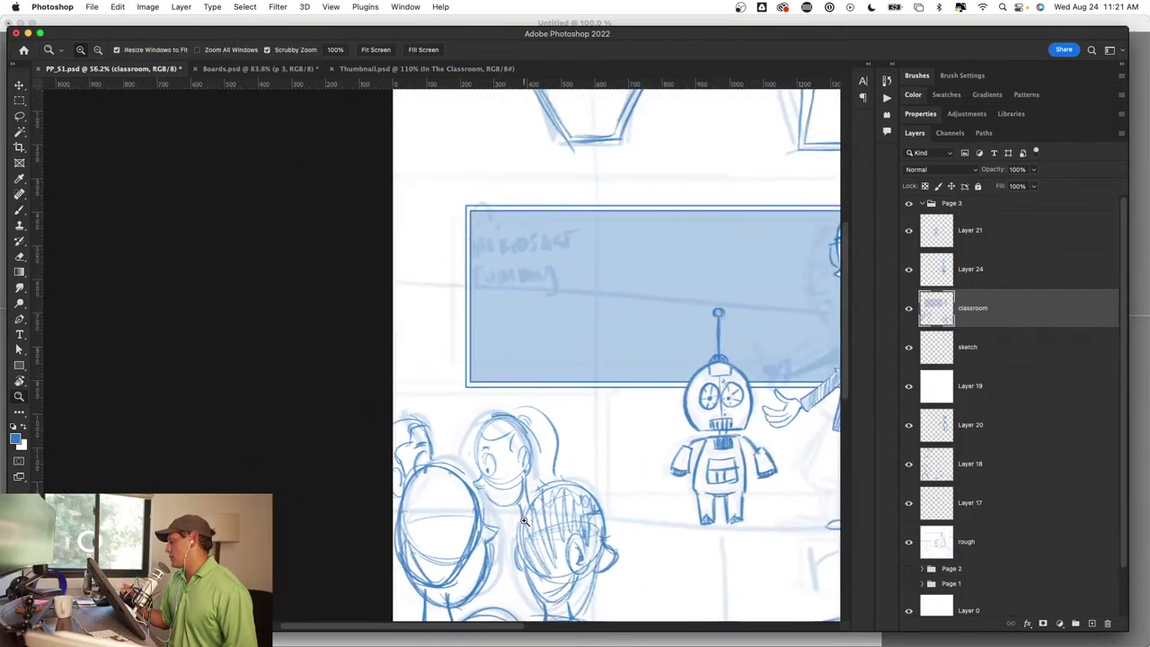
mouse_move(532, 479)
mouse_down()
mouse_move(557, 343)
mouse_move(629, 335)
mouse_up()
key(z)
key(b)
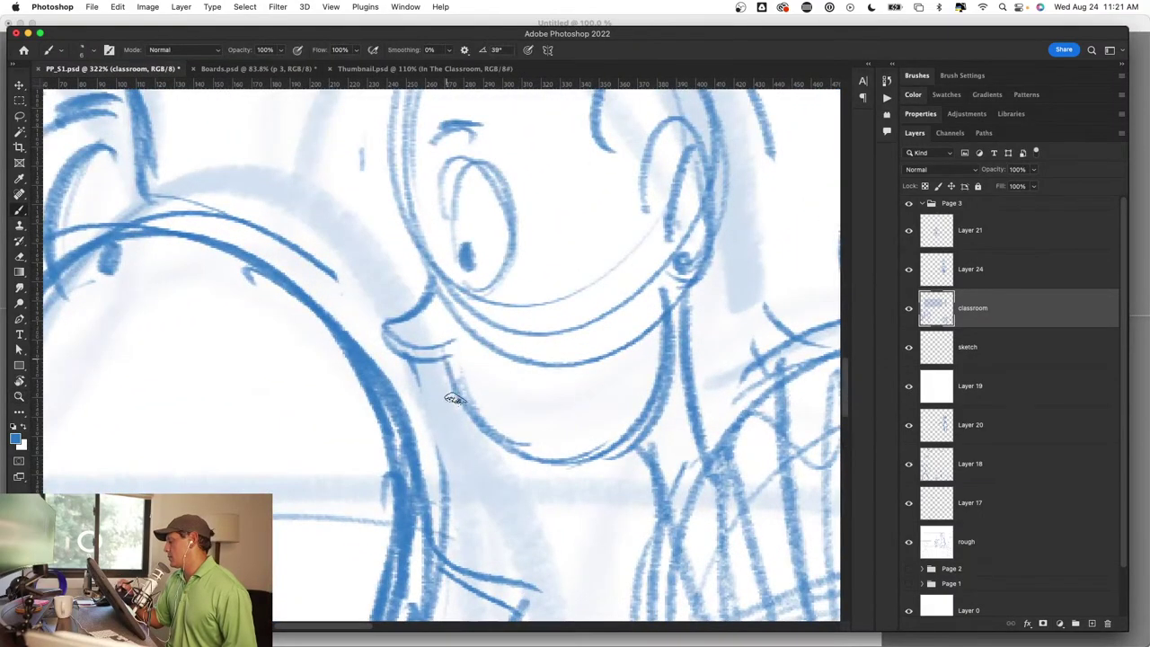
mouse_move(455, 403)
mouse_down()
mouse_move(589, 305)
mouse_move(620, 422)
mouse_up()
mouse_move(583, 334)
mouse_down()
mouse_move(622, 422)
mouse_move(519, 460)
mouse_move(521, 386)
mouse_up()
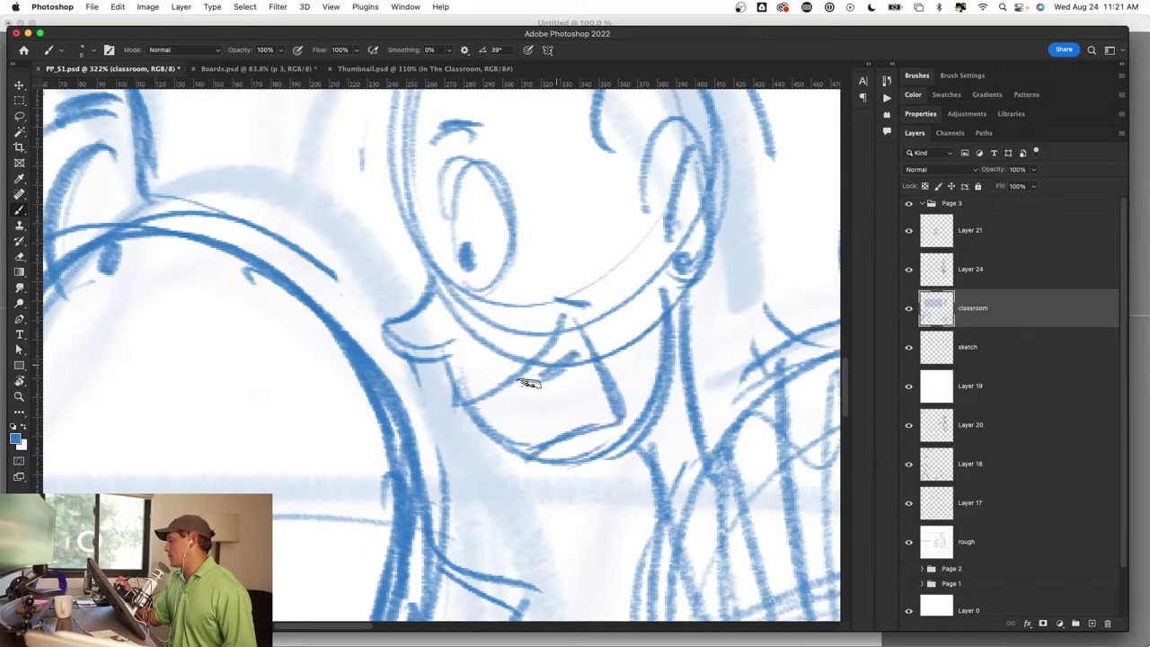
mouse_move(530, 460)
mouse_down()
mouse_move(575, 458)
mouse_move(665, 400)
mouse_up()
mouse_move(687, 305)
mouse_down()
mouse_move(639, 418)
mouse_move(508, 479)
mouse_up()
Step: Zoom in and out around the children's heads and the robot to frame the drawing area
key(z)
key(b)
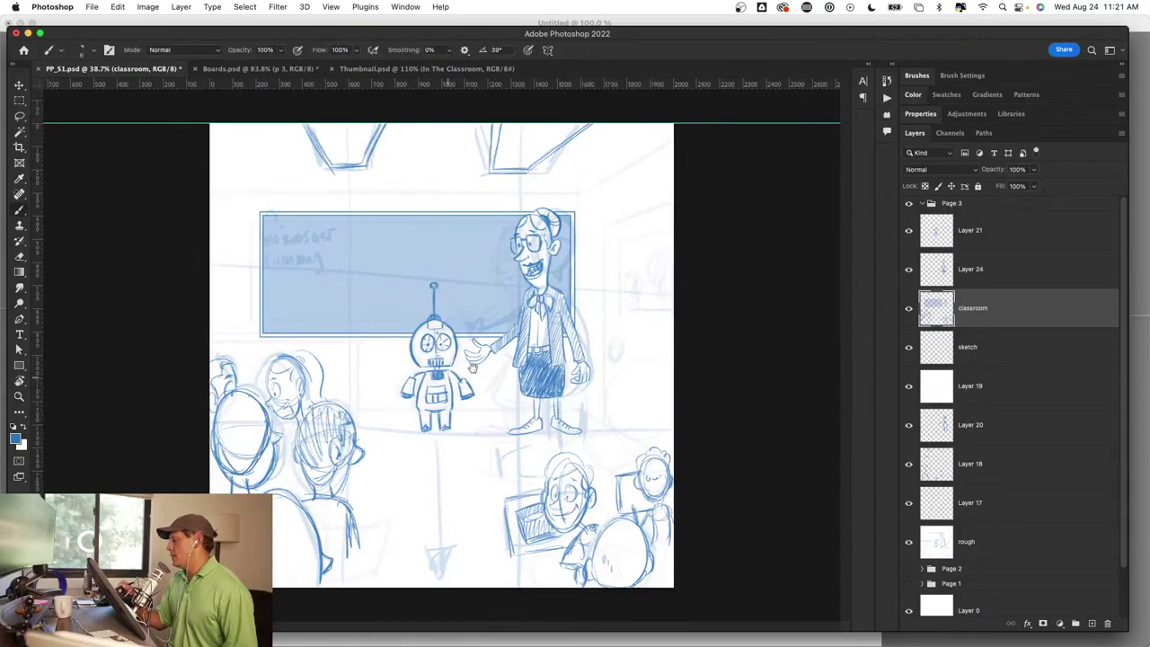
key(z)
mouse_move(334, 487)
mouse_down()
mouse_move(572, 361)
mouse_move(504, 353)
mouse_up()
key(b)
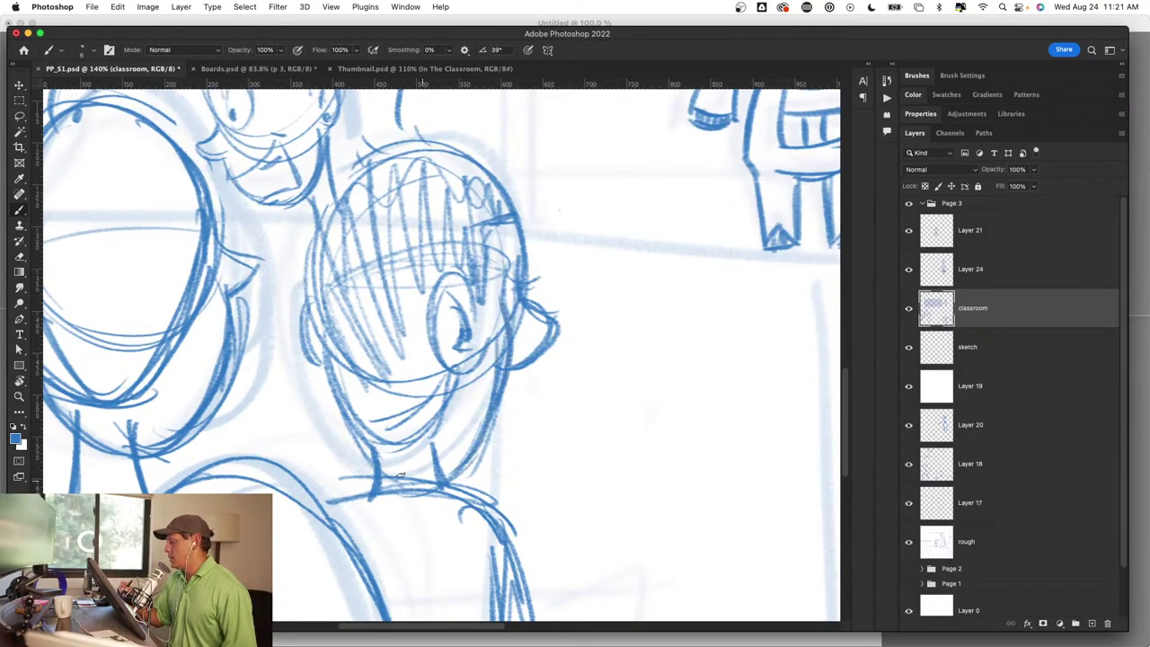
key(z)
drag(400, 476, 477, 461)
key(b)
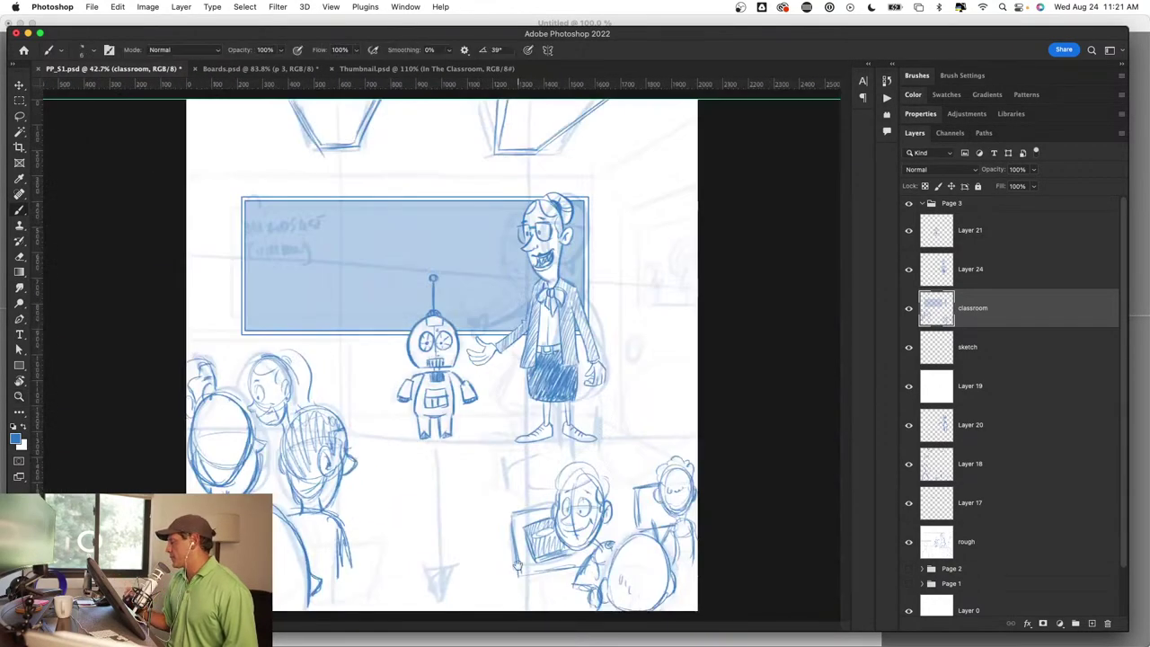
key(z)
mouse_move(642, 470)
mouse_down()
mouse_move(622, 490)
mouse_move(682, 485)
mouse_up()
mouse_move(245, 405)
mouse_down()
mouse_move(446, 393)
mouse_move(453, 442)
mouse_up()
key(b)
Step: Sketch a desk's side and top edge, then outline a new student's oval head
drag(419, 366, 457, 450)
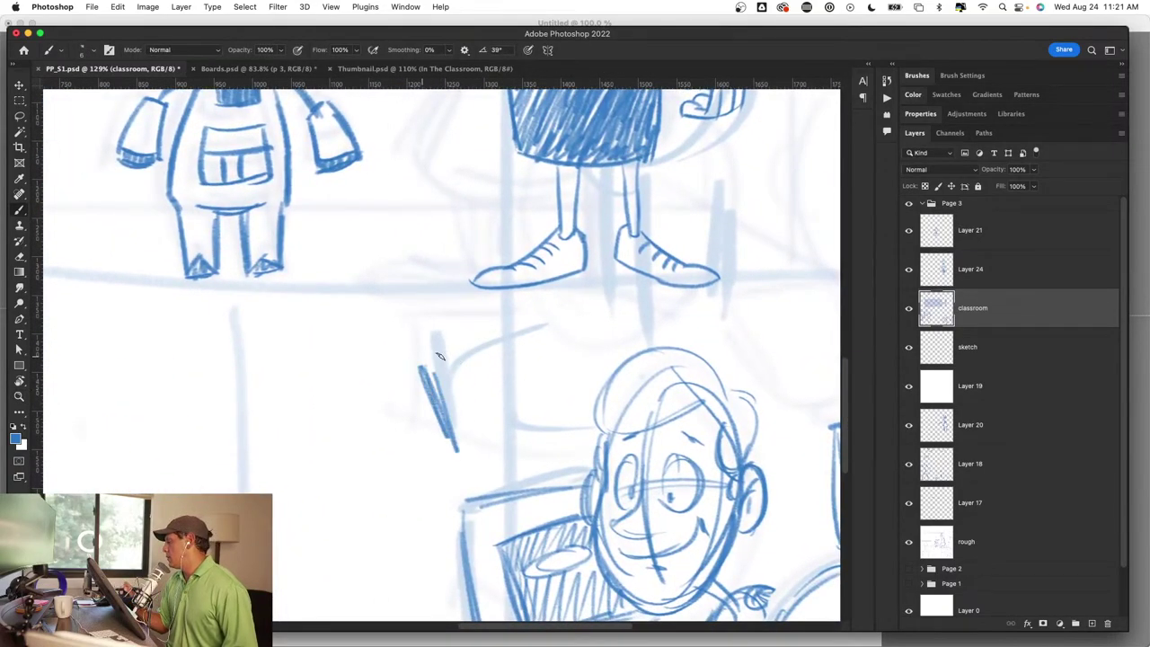
drag(446, 360, 529, 346)
mouse_move(608, 290)
mouse_down()
mouse_move(575, 403)
mouse_move(558, 393)
mouse_up()
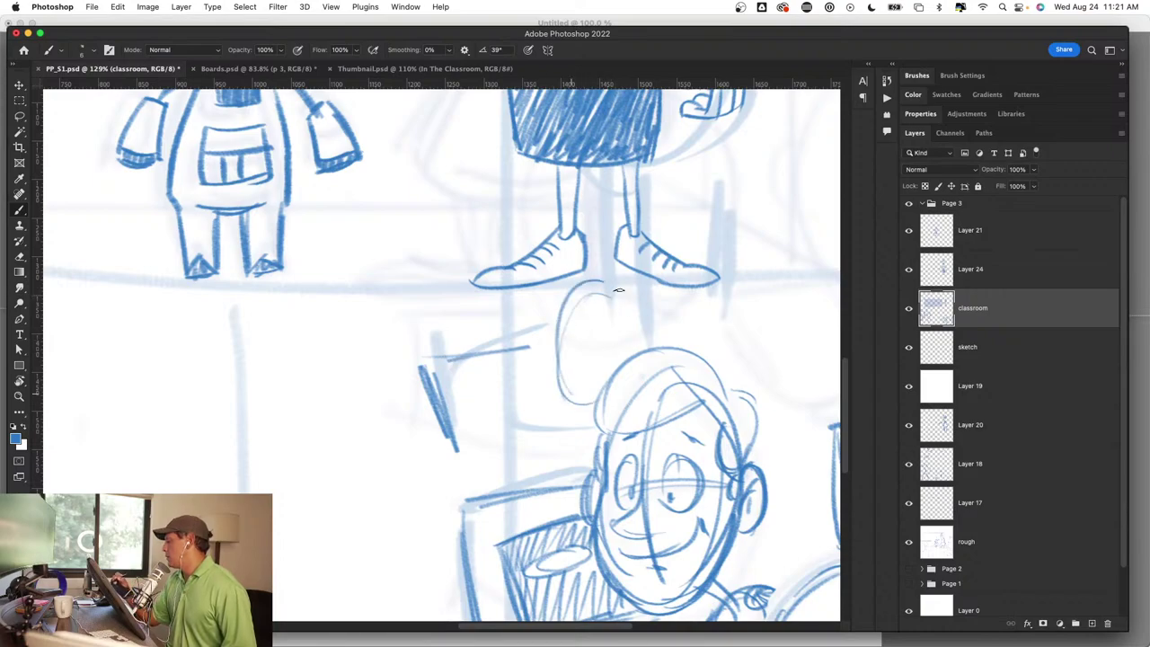
mouse_move(575, 280)
mouse_down()
mouse_move(663, 325)
mouse_move(669, 364)
mouse_move(558, 398)
mouse_up()
mouse_move(564, 347)
mouse_down()
mouse_move(598, 407)
mouse_move(563, 346)
mouse_up()
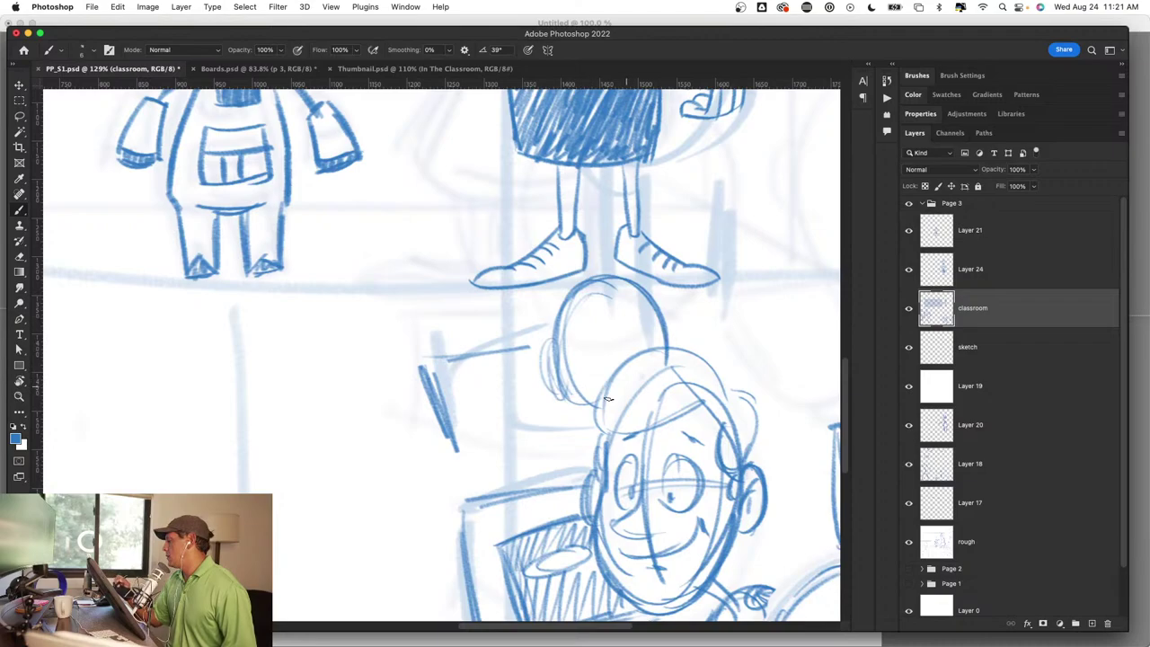
Step: Hatch the student's hair and draw the desk's top edge and leg line
mouse_move(573, 447)
mouse_down()
mouse_move(538, 456)
mouse_move(544, 494)
mouse_move(582, 476)
mouse_up()
mouse_move(564, 390)
mouse_down()
mouse_move(545, 353)
mouse_move(454, 356)
mouse_up()
drag(532, 341, 419, 366)
mouse_move(420, 368)
mouse_down()
mouse_move(445, 449)
mouse_move(611, 430)
mouse_move(521, 390)
mouse_up()
Step: Draw a double-lined oval head with an eye inside for a new student
key(b)
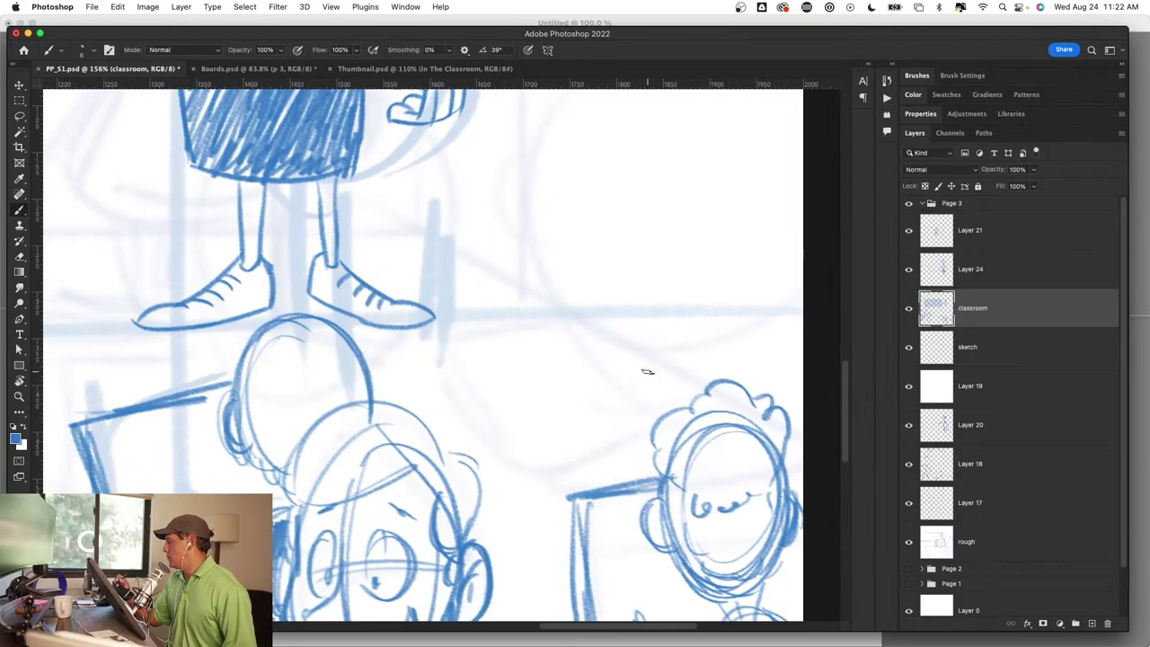
mouse_move(697, 293)
mouse_down()
mouse_move(629, 274)
mouse_move(655, 364)
mouse_up()
drag(664, 251, 660, 368)
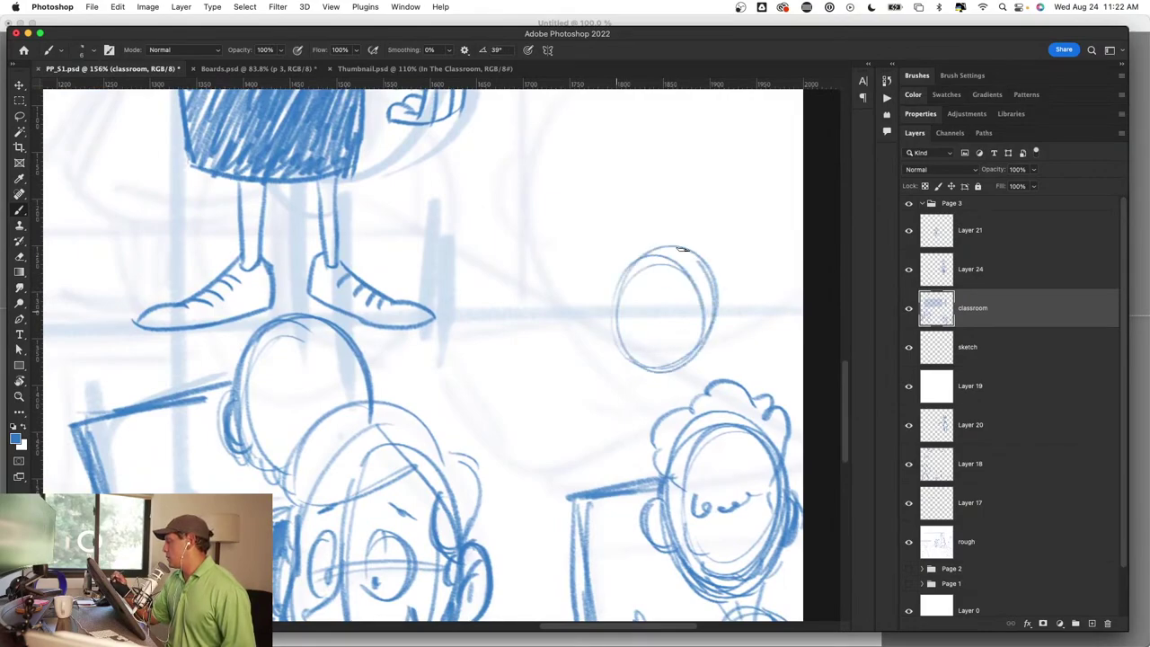
mouse_move(629, 269)
mouse_down()
mouse_move(573, 340)
mouse_move(698, 288)
mouse_up()
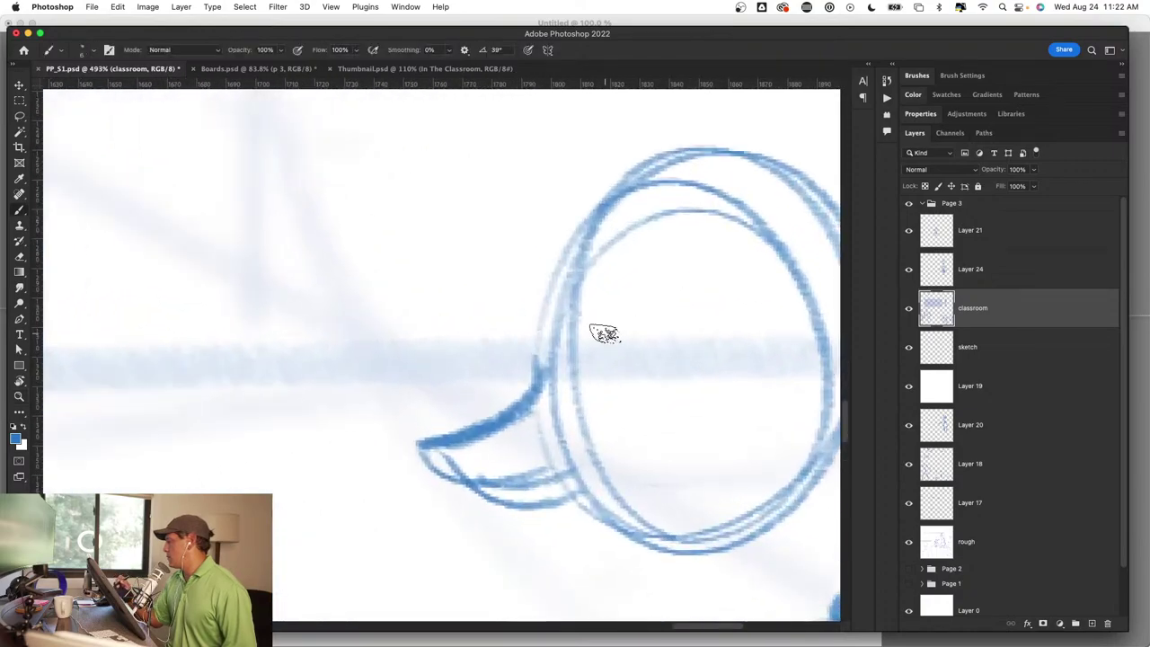
mouse_move(601, 297)
mouse_down()
mouse_move(638, 395)
mouse_move(593, 395)
mouse_up()
Step: Draw the beak and jaw, undoing and redrawing the line along the eye's bottom
scroll(616, 441, down, 5)
scroll(692, 431, up, 2)
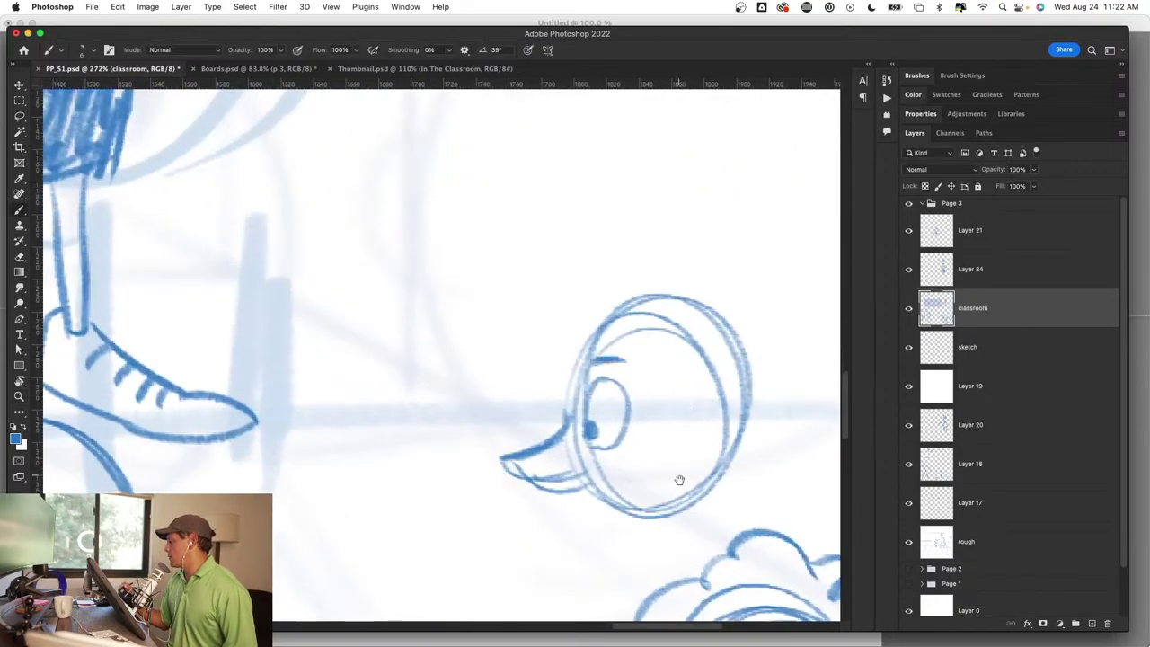
drag(679, 480, 654, 321)
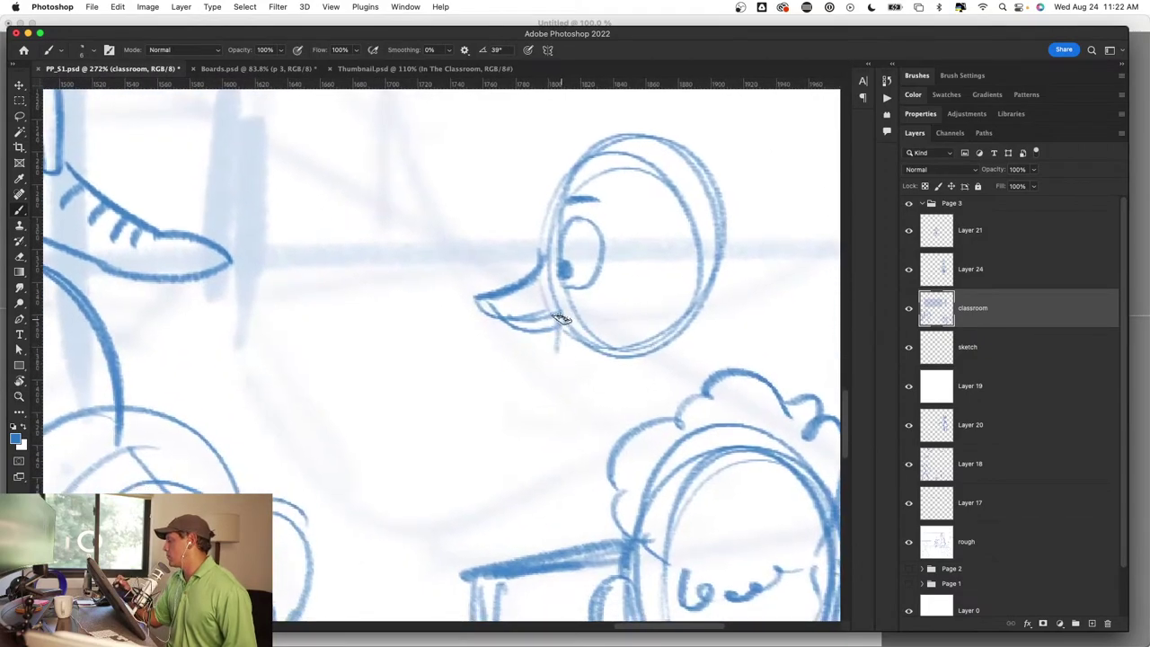
mouse_move(559, 319)
mouse_down()
mouse_move(531, 364)
mouse_move(584, 346)
mouse_move(629, 351)
mouse_up()
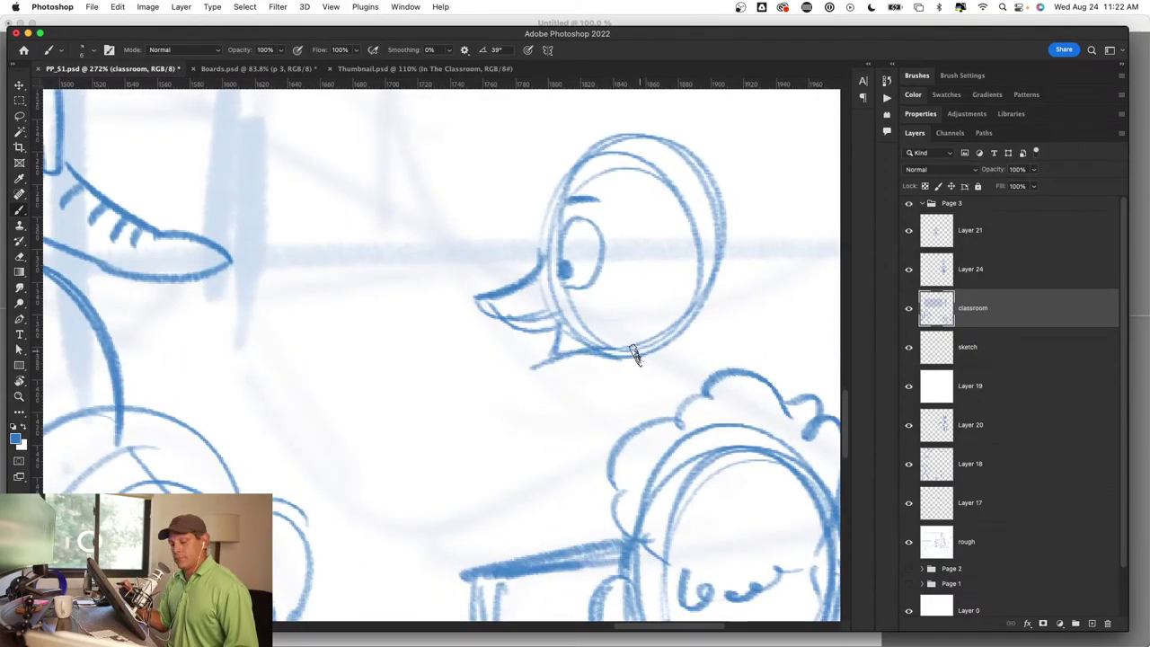
key(ctrl+z)
key(ctrl+z)
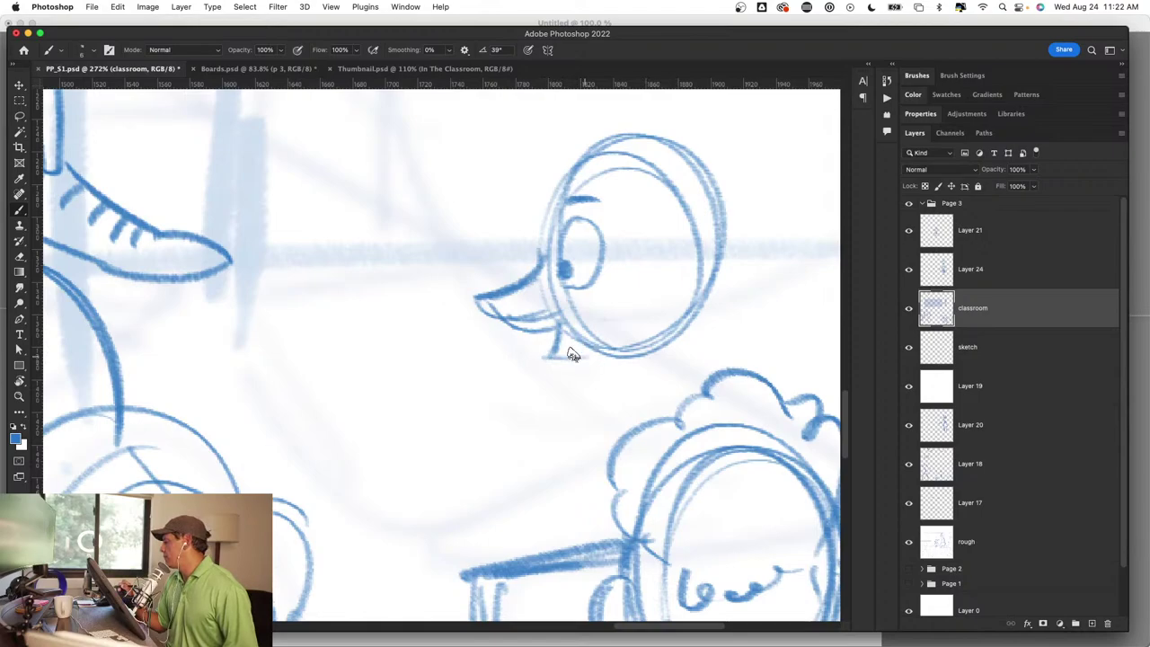
drag(544, 356, 629, 323)
mouse_move(564, 369)
mouse_down()
mouse_move(602, 359)
mouse_move(645, 384)
mouse_move(674, 384)
mouse_move(691, 324)
mouse_up()
Step: Add the chin, cheek and spiky hair strokes, then zoom out to the whole classroom
mouse_move(671, 269)
mouse_down()
mouse_move(696, 232)
mouse_move(679, 307)
mouse_up()
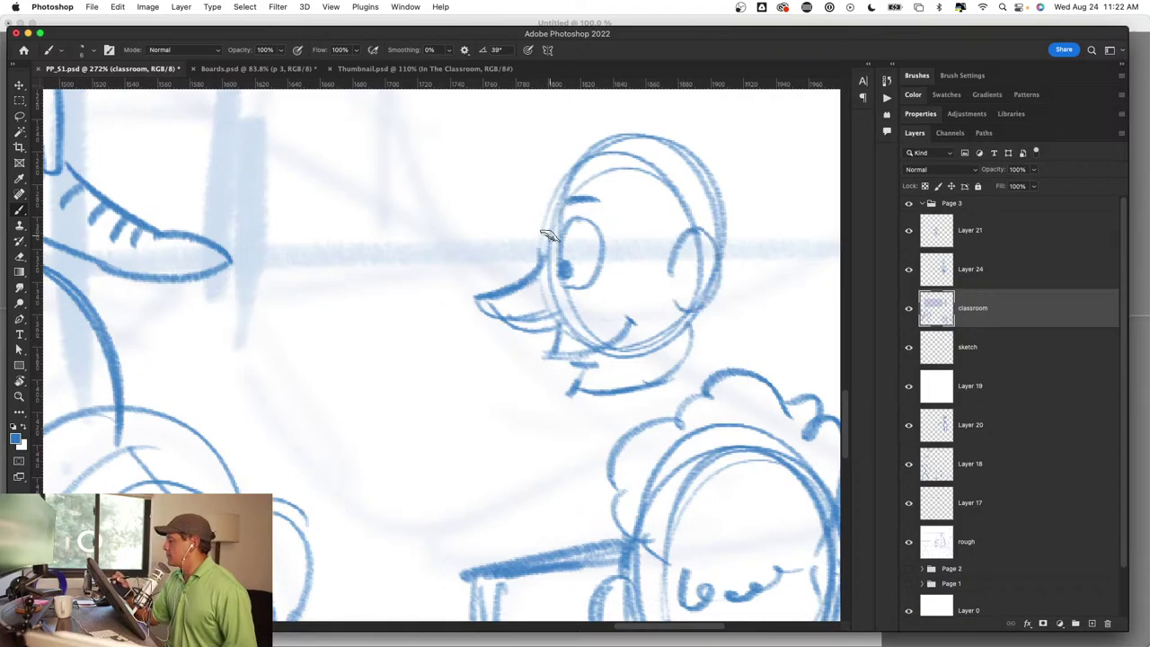
mouse_move(552, 268)
mouse_down()
mouse_move(541, 225)
mouse_move(614, 211)
mouse_up()
scroll(614, 210, down, 2)
scroll(610, 395, up, 2)
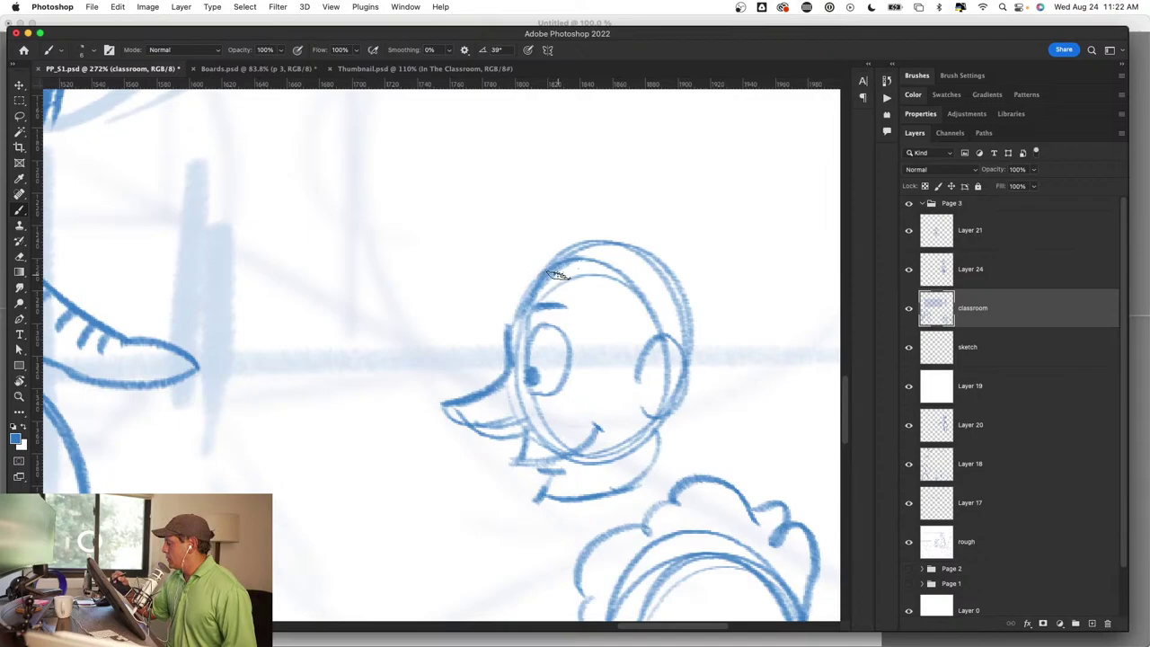
mouse_move(614, 303)
mouse_down()
mouse_move(596, 345)
mouse_move(611, 361)
mouse_up()
mouse_move(626, 334)
mouse_down()
mouse_move(619, 369)
mouse_move(634, 382)
mouse_up()
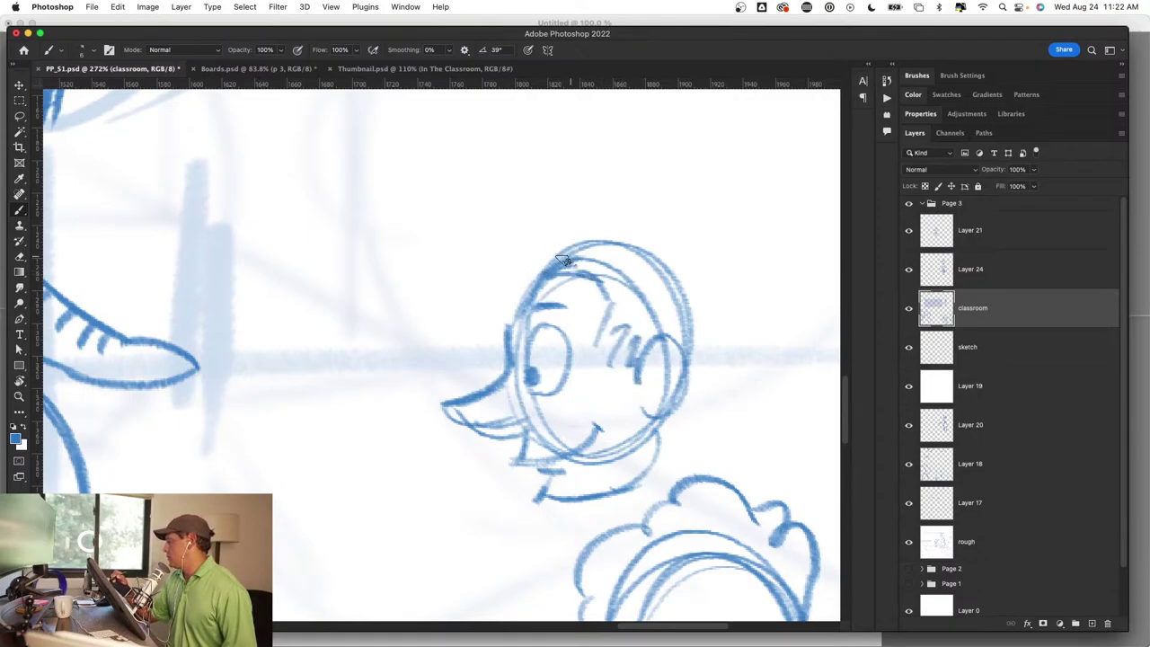
mouse_move(571, 265)
mouse_down()
mouse_move(538, 253)
mouse_move(595, 226)
mouse_move(629, 239)
mouse_move(675, 235)
mouse_move(669, 253)
mouse_move(707, 251)
mouse_move(698, 371)
mouse_move(661, 438)
mouse_up()
mouse_move(647, 503)
mouse_down()
mouse_move(662, 529)
mouse_move(695, 330)
mouse_up()
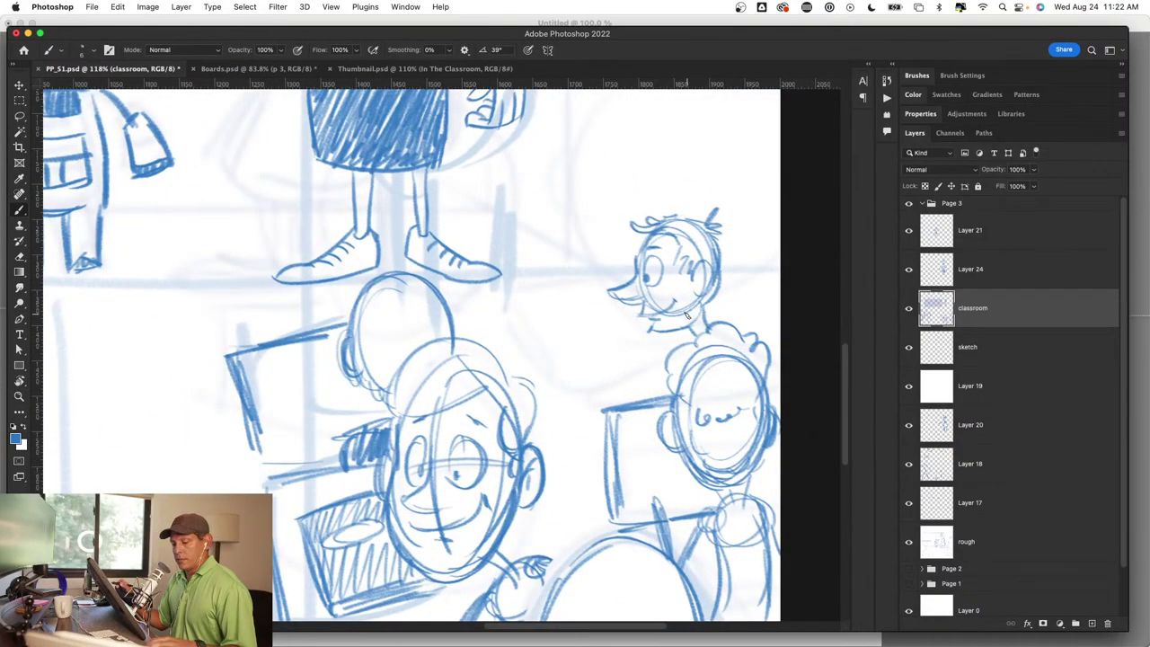
key(l)
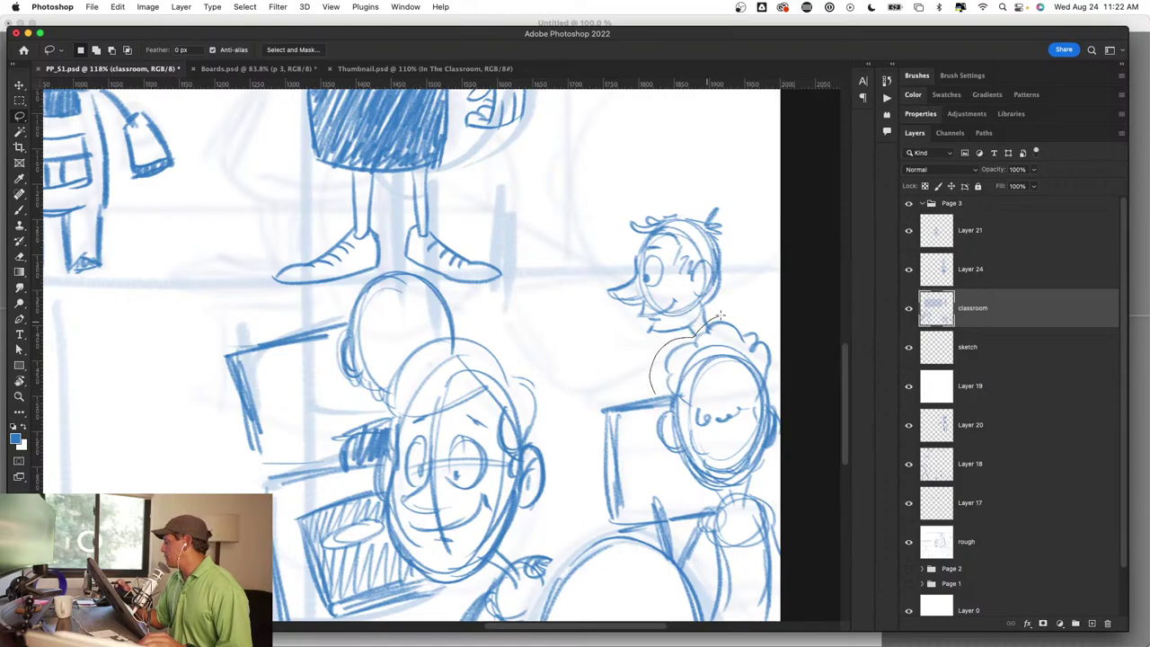
Step: Lasso the duck-beaked head and free-transform it smaller, tilted and shifted up-left
drag(719, 314, 650, 388)
key(ctrl+t)
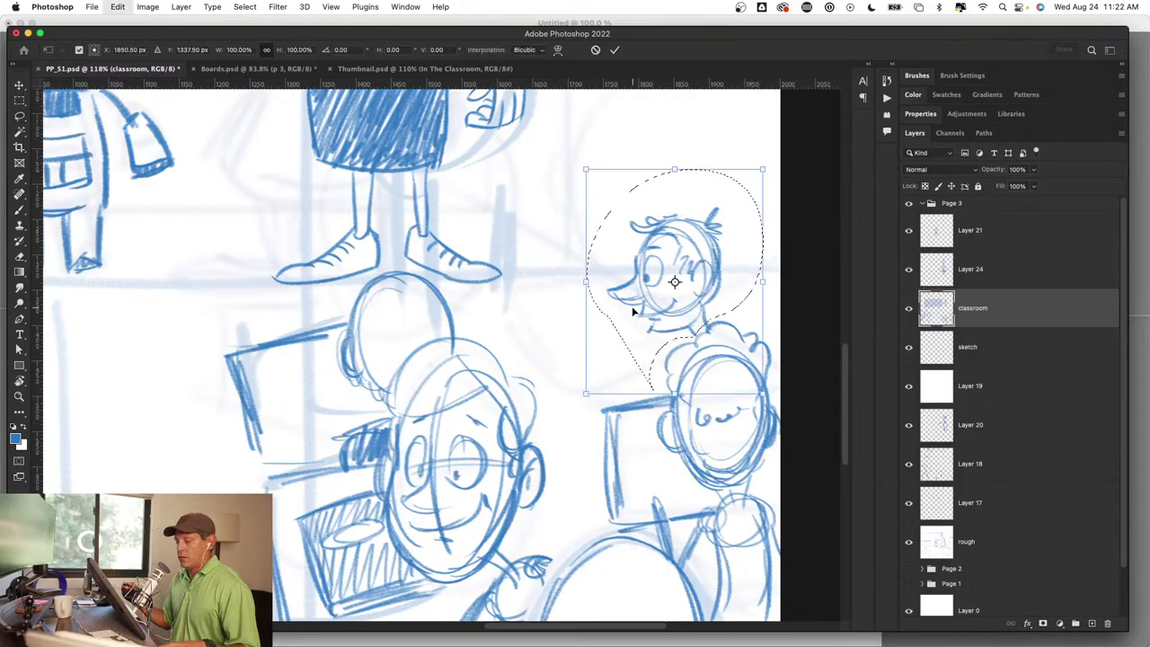
drag(585, 169, 566, 145)
drag(570, 269, 579, 269)
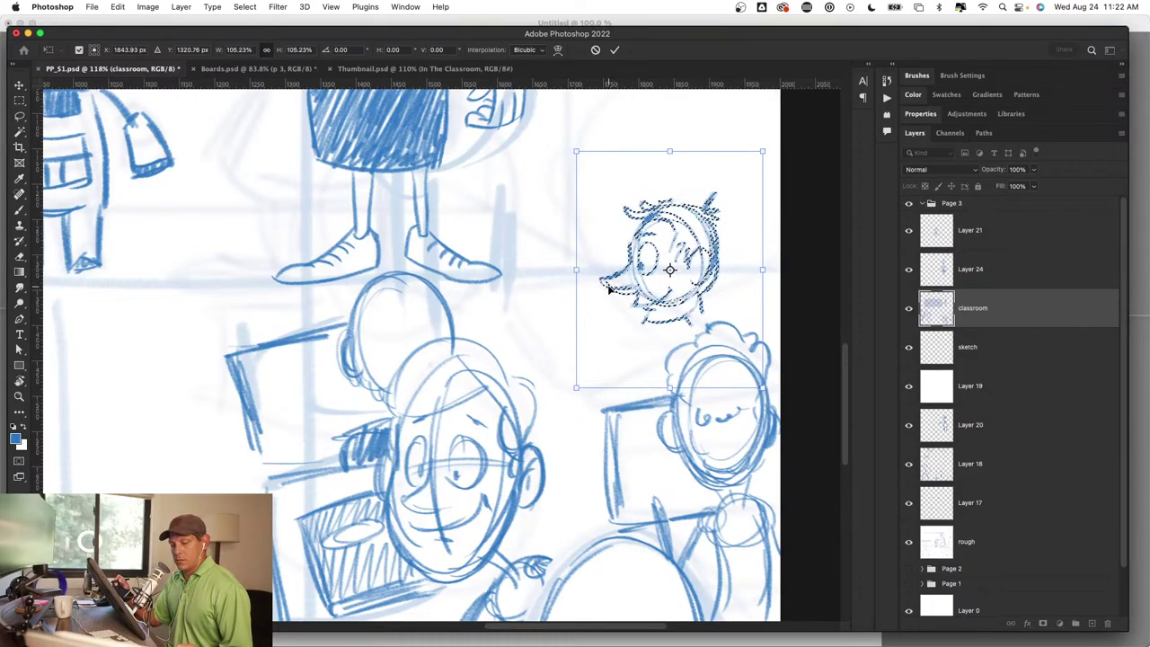
drag(598, 241, 602, 241)
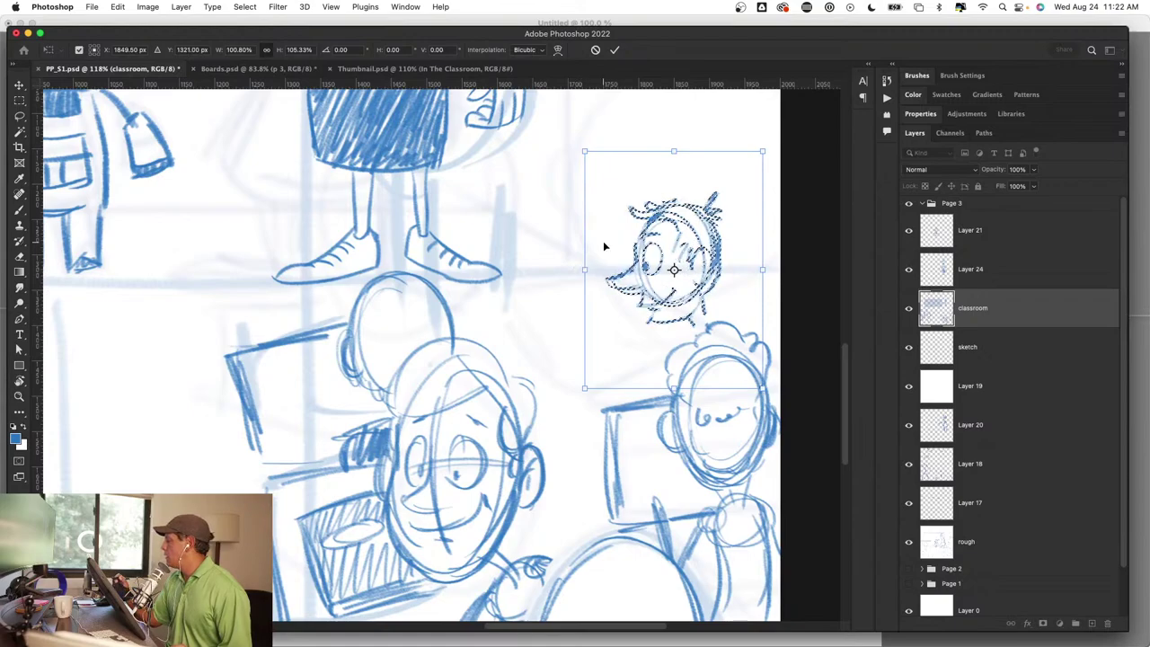
drag(675, 150, 676, 138)
mouse_move(677, 133)
mouse_down()
mouse_move(688, 276)
mouse_move(677, 288)
mouse_up()
key(Return)
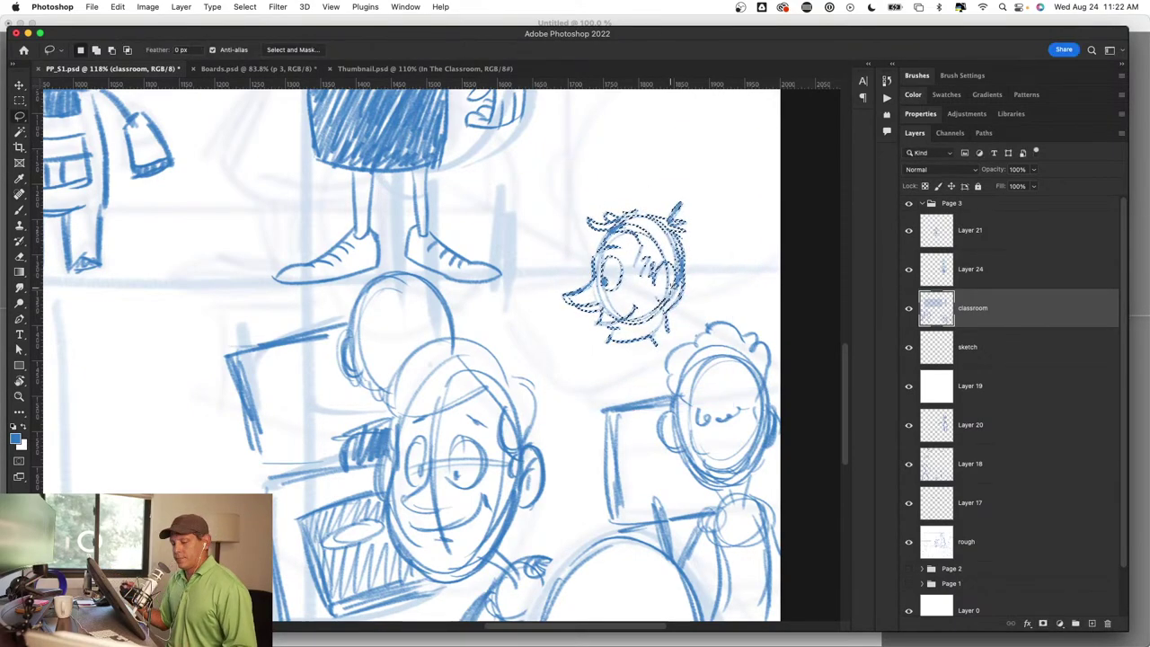
key(ctrl+d)
key(b)
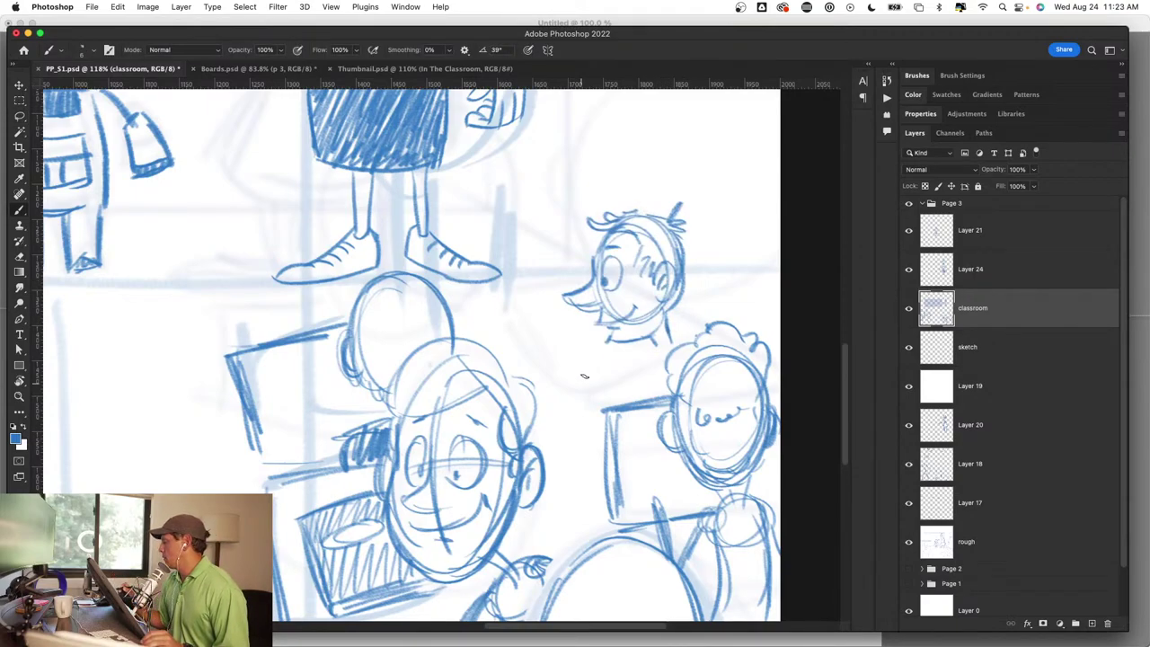
Step: Draw a desk in front of the duck-beaked student, with curves beside the curly-haired student
mouse_move(595, 313)
mouse_down()
mouse_move(492, 329)
mouse_move(552, 408)
mouse_up()
mouse_move(503, 332)
mouse_down()
mouse_move(550, 402)
mouse_move(645, 388)
mouse_up()
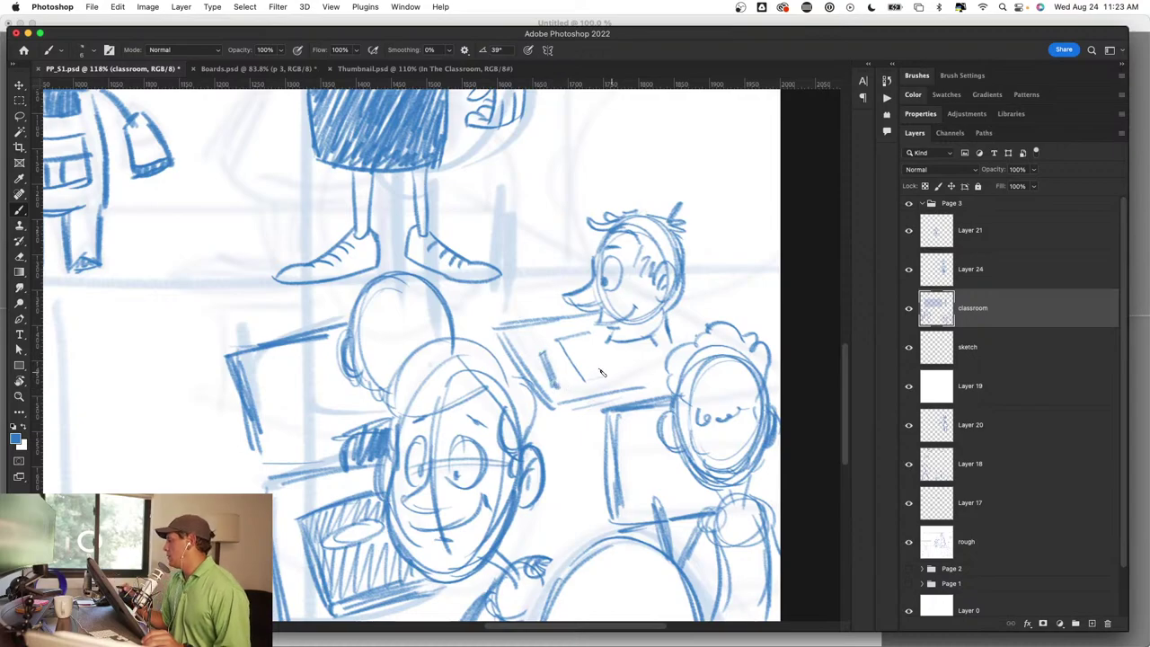
mouse_move(648, 364)
mouse_down()
mouse_move(691, 345)
mouse_move(667, 377)
mouse_up()
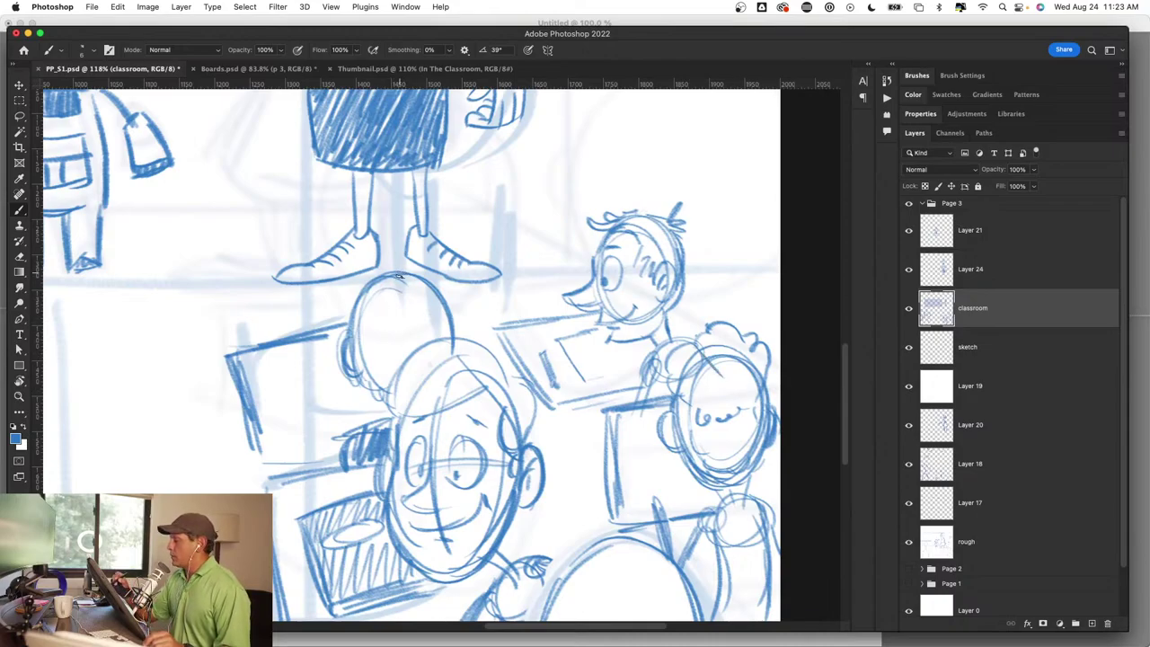
key(z)
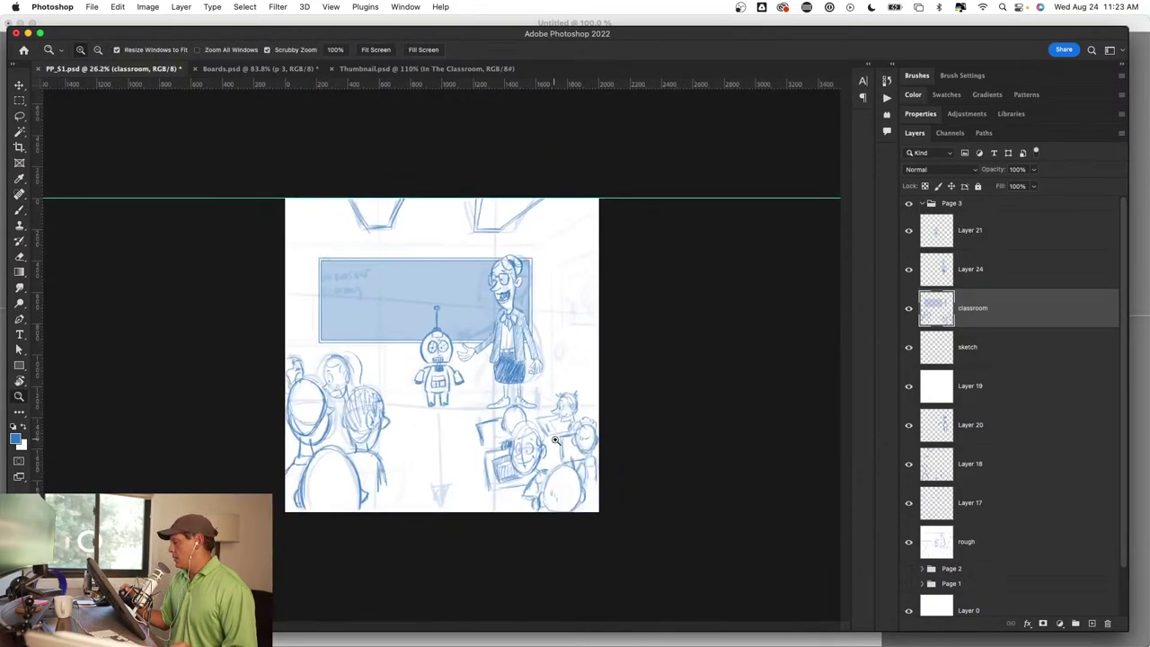
drag(521, 448, 557, 448)
key(b)
Step: Draw a desk by the hatched-hair boy with top, diagonal side and bottom edges
scroll(638, 393, up, 5)
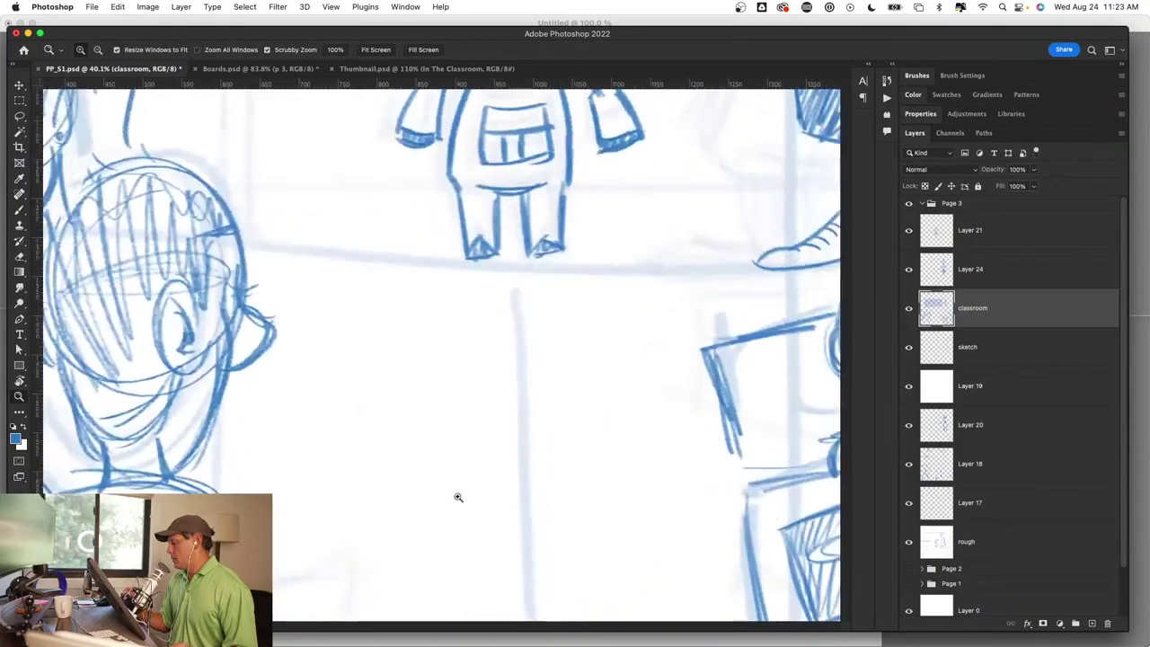
drag(457, 495, 590, 282)
mouse_move(494, 290)
mouse_down()
mouse_move(608, 282)
mouse_move(531, 429)
mouse_up()
drag(611, 286, 519, 476)
drag(611, 352, 551, 526)
mouse_move(438, 415)
mouse_down()
mouse_move(548, 408)
mouse_move(595, 296)
mouse_move(446, 314)
mouse_up()
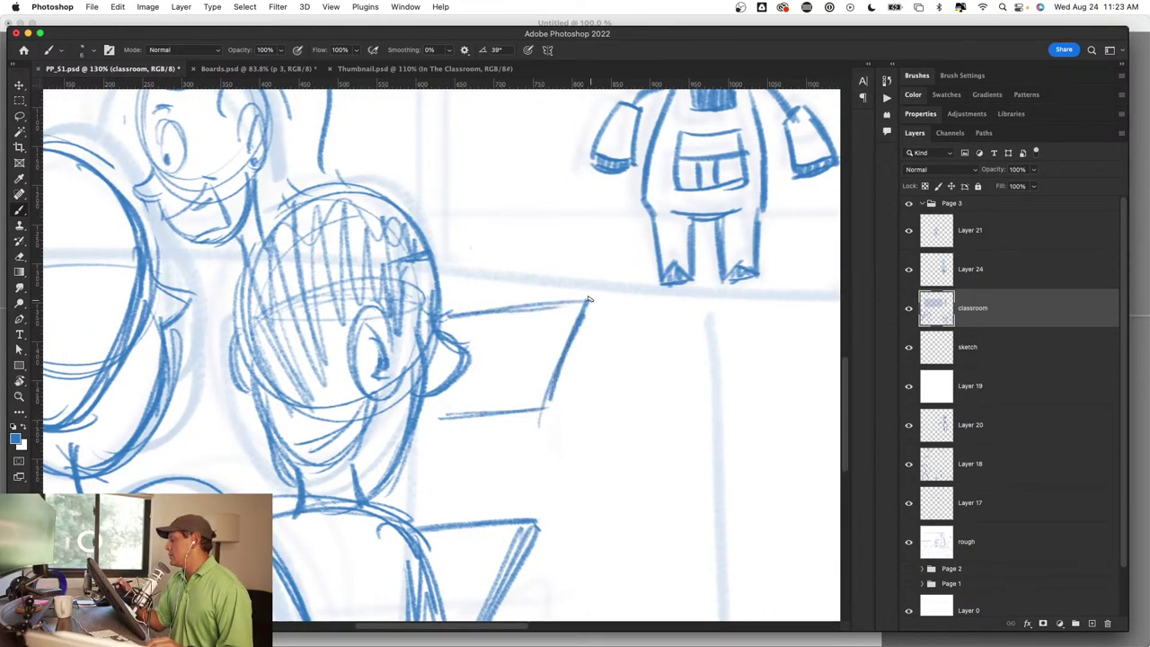
drag(589, 304, 549, 405)
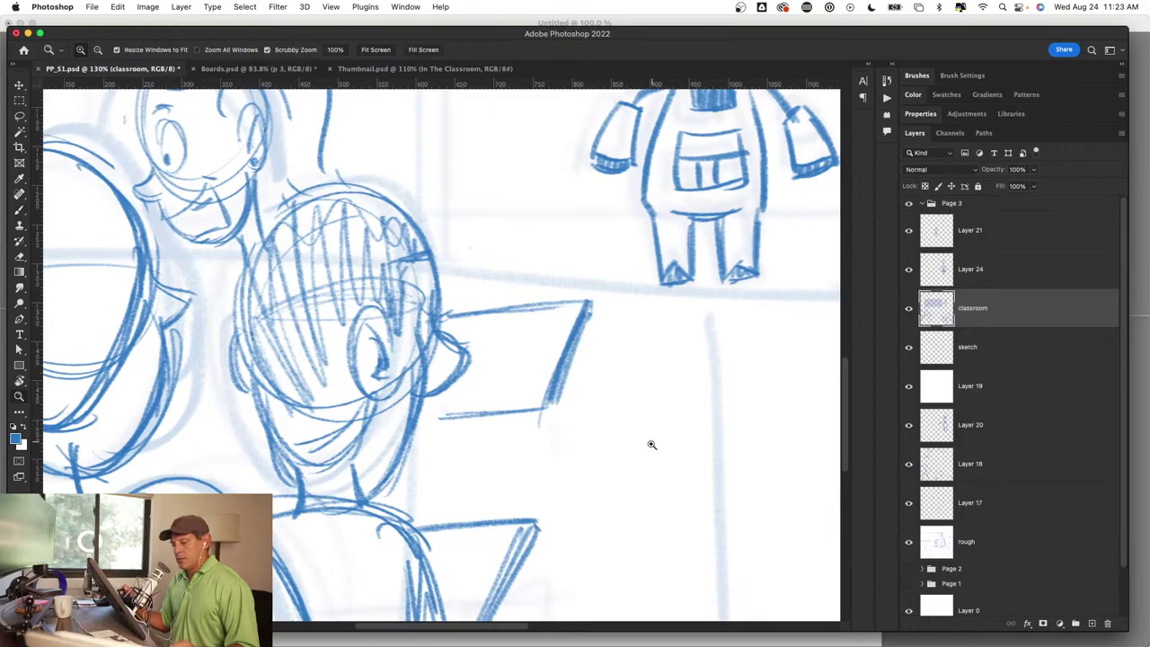
Step: Add a stroke across the boy's hatched hair, then zoom toward the girl's face
key(z)
drag(649, 444, 637, 460)
drag(533, 437, 584, 437)
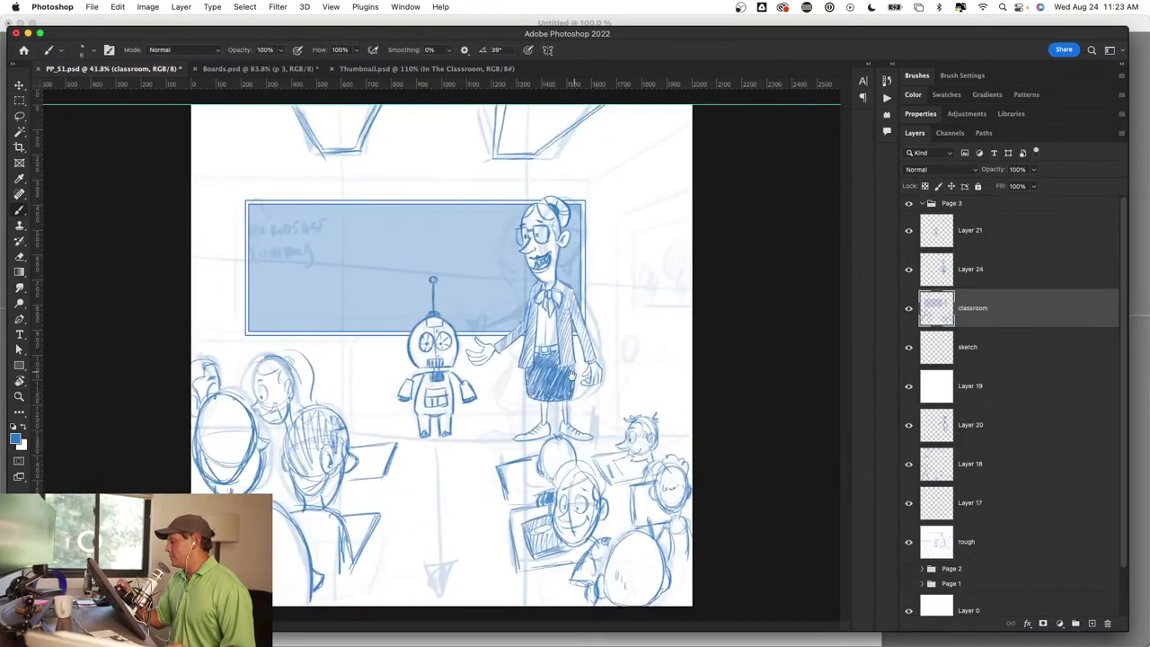
drag(571, 375, 461, 315)
drag(511, 385, 437, 288)
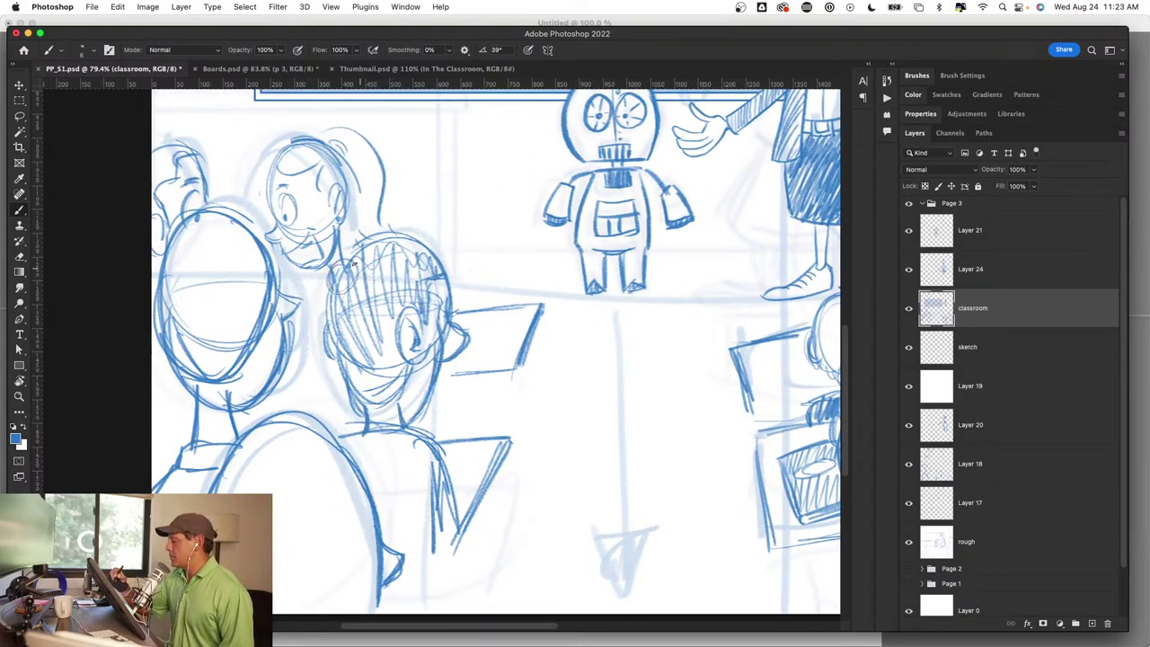
drag(386, 296, 510, 336)
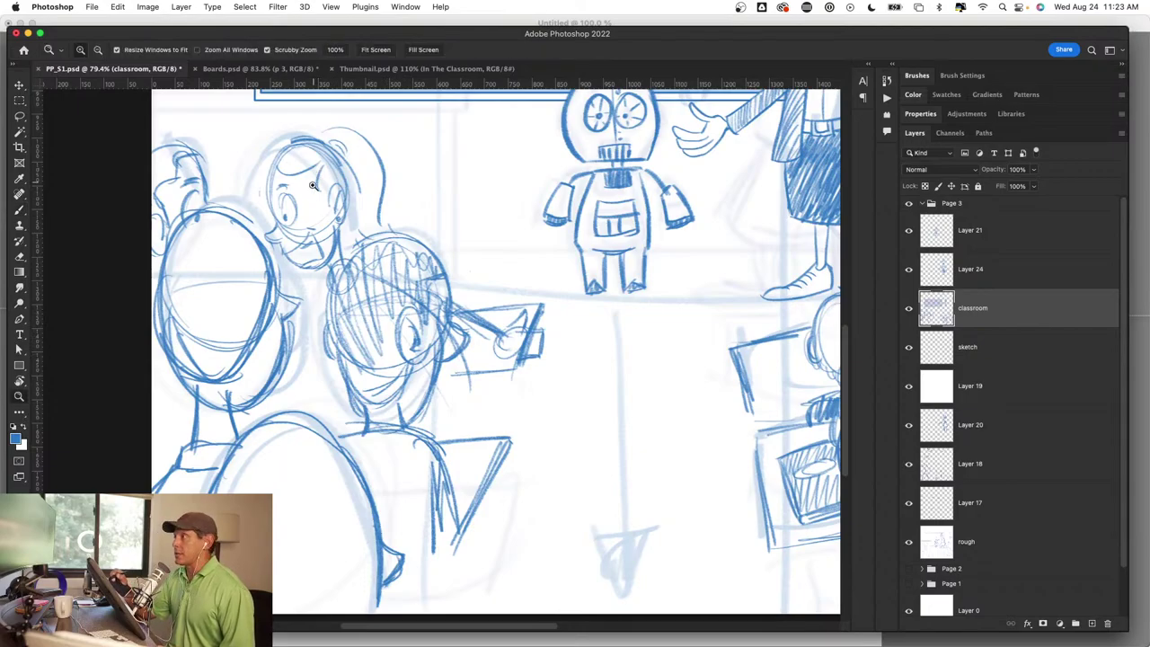
scroll(321, 198, up, 5)
drag(363, 328, 556, 304)
scroll(488, 346, up, 3)
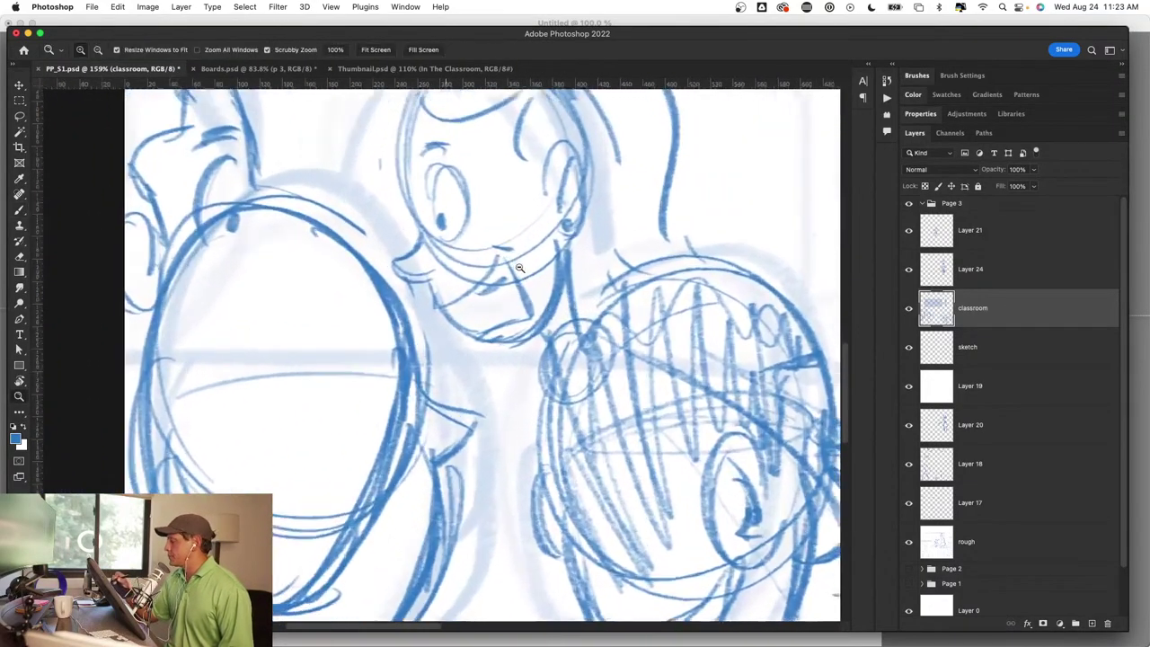
scroll(488, 346, up, 2)
Step: Fill the girl's open mouth with tongue and teeth strokes and extend the lower lip
mouse_move(490, 316)
mouse_down()
mouse_move(517, 310)
mouse_move(519, 292)
mouse_move(530, 321)
mouse_up()
drag(453, 315, 516, 270)
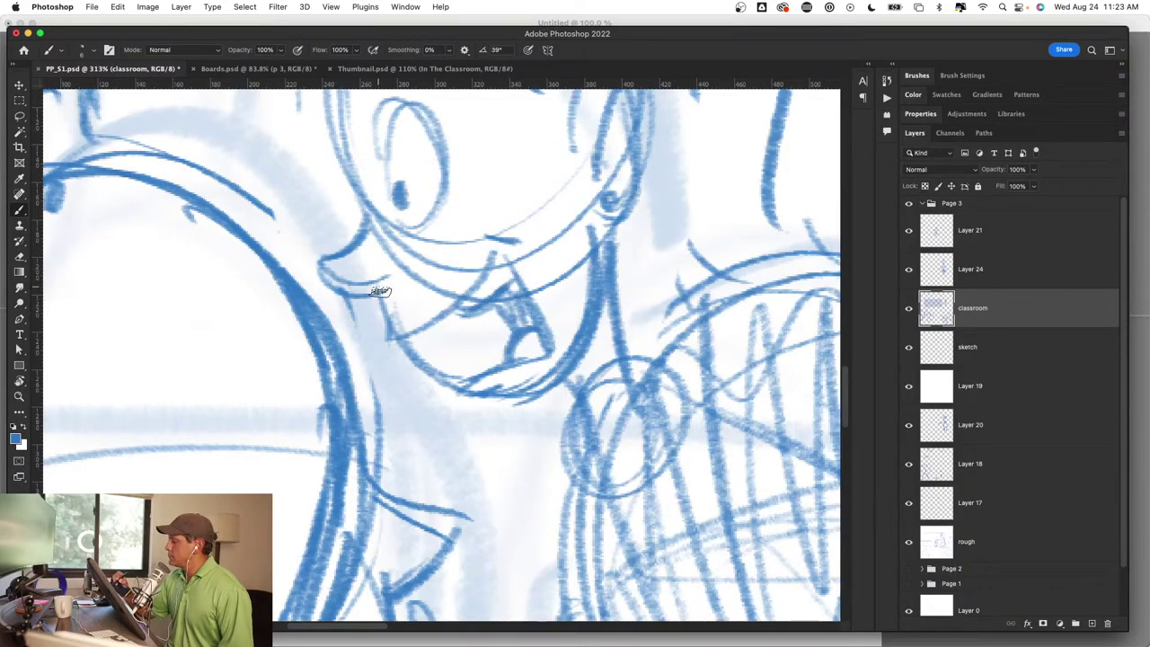
mouse_move(373, 341)
mouse_down()
mouse_move(503, 265)
mouse_move(550, 360)
mouse_move(459, 392)
mouse_move(549, 409)
mouse_move(432, 237)
mouse_up()
Step: Redraw the eye's upper lid darker and thicken its right side, zooming to inspect
key(h)
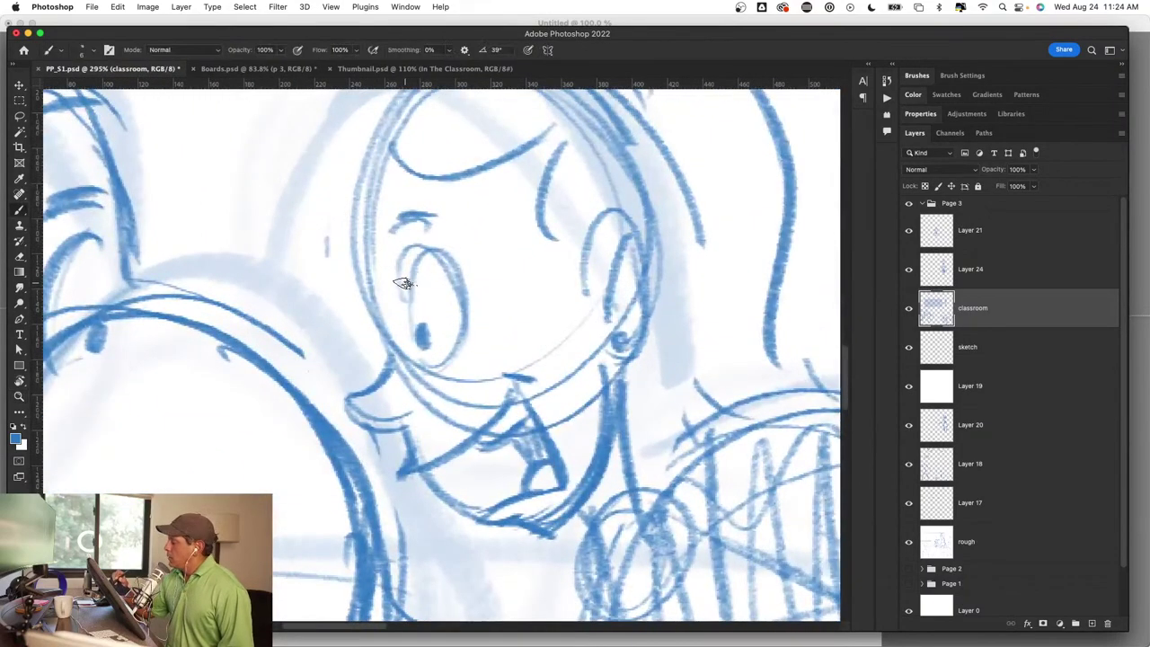
mouse_move(399, 285)
mouse_down()
mouse_move(457, 267)
mouse_move(468, 307)
mouse_move(422, 359)
mouse_move(458, 308)
mouse_up()
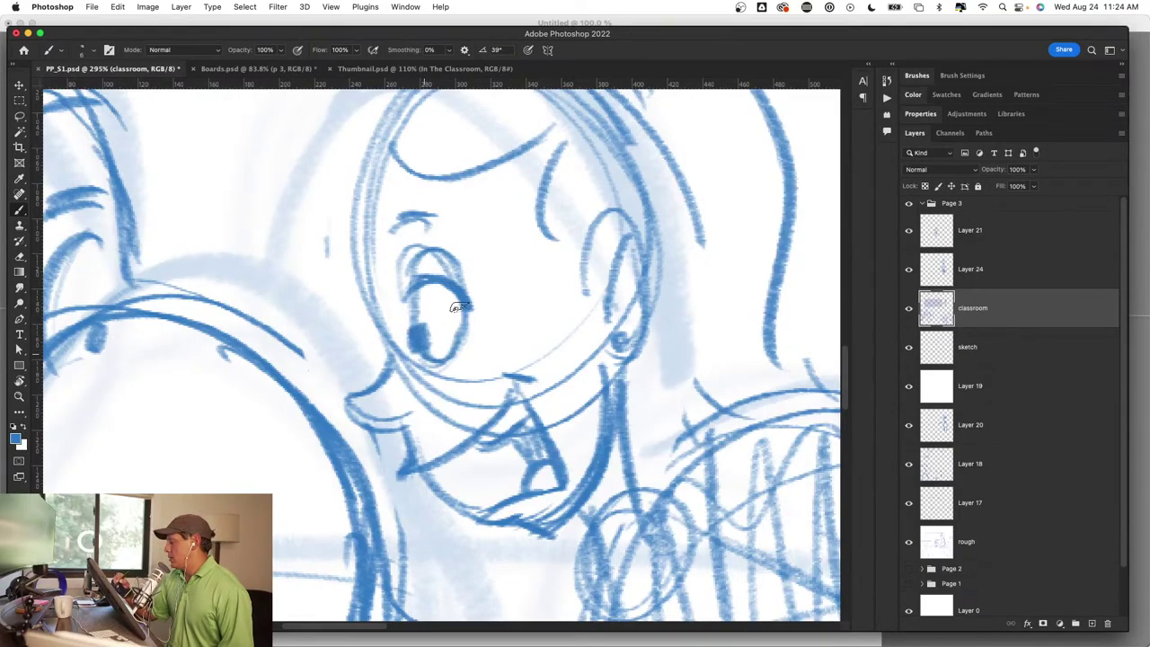
drag(442, 359, 469, 310)
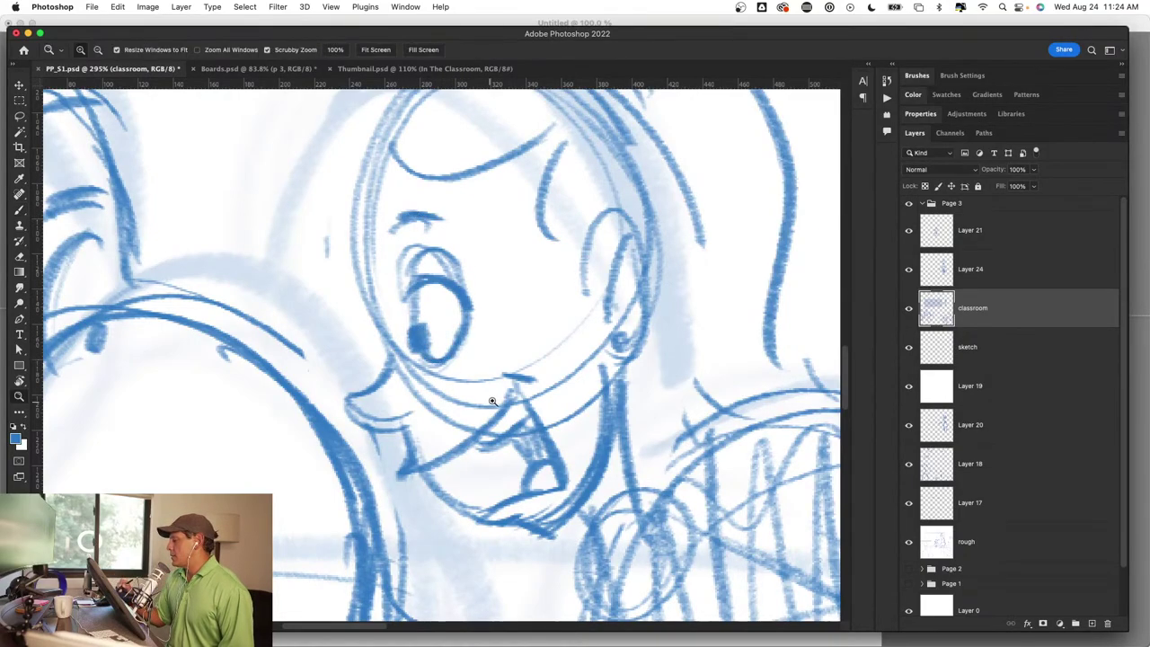
mouse_move(416, 339)
mouse_down()
mouse_move(493, 323)
mouse_move(476, 355)
mouse_move(386, 355)
mouse_up()
drag(607, 395, 688, 408)
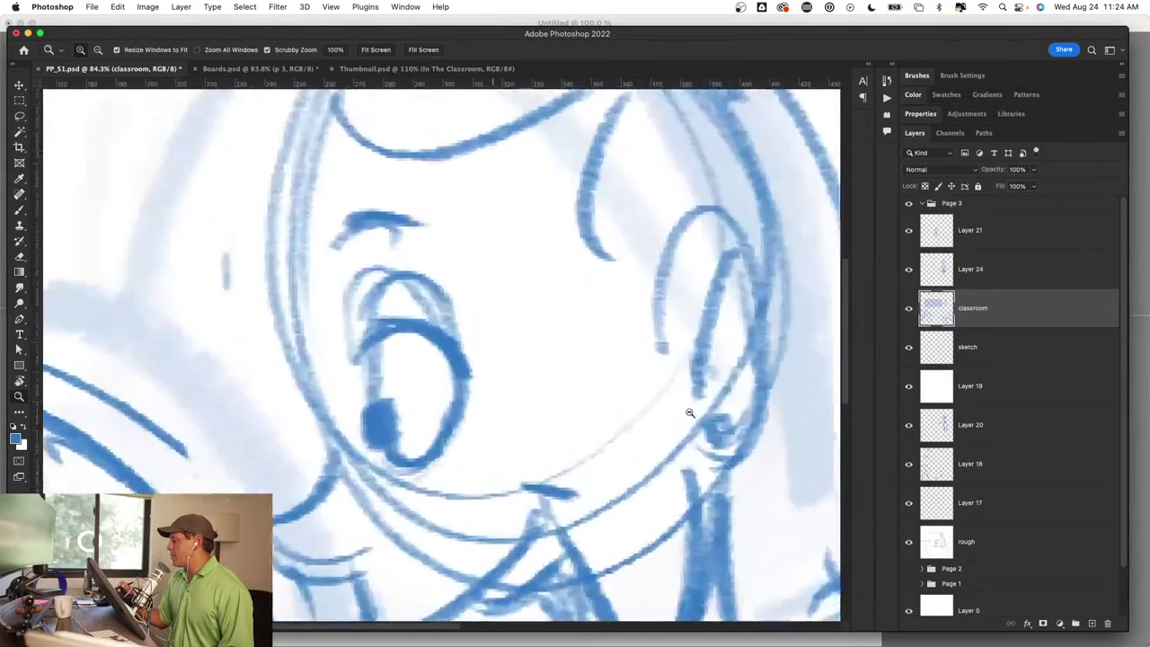
mouse_move(372, 420)
mouse_down()
mouse_move(513, 325)
mouse_move(541, 357)
mouse_up()
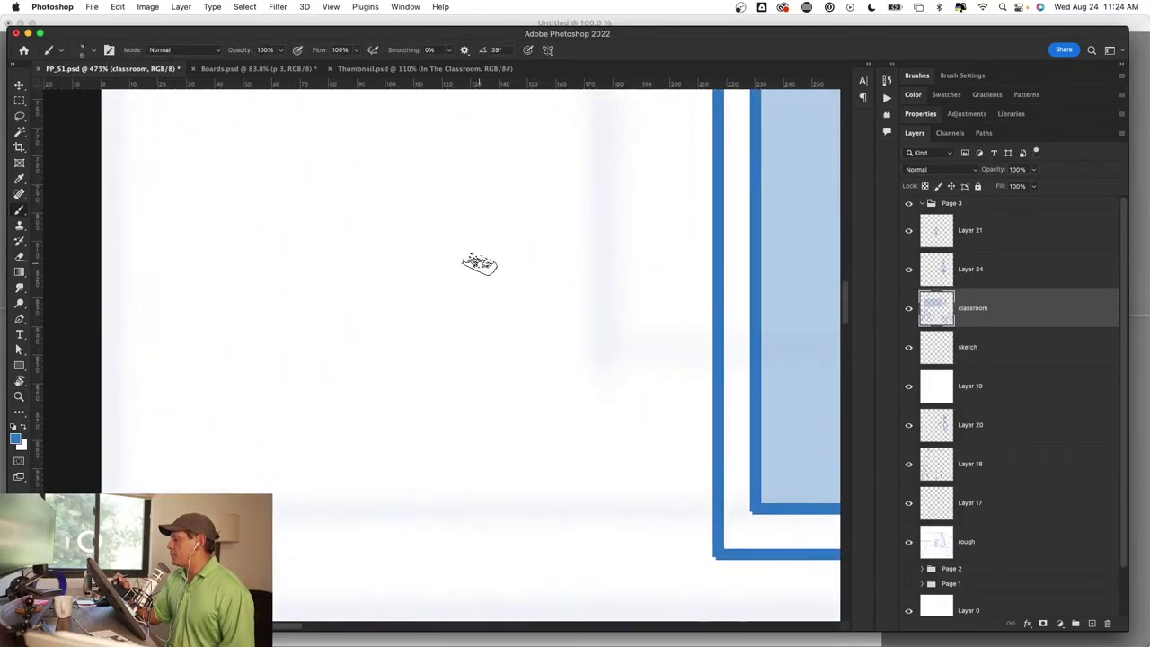
drag(444, 182, 418, 427)
drag(395, 172, 513, 215)
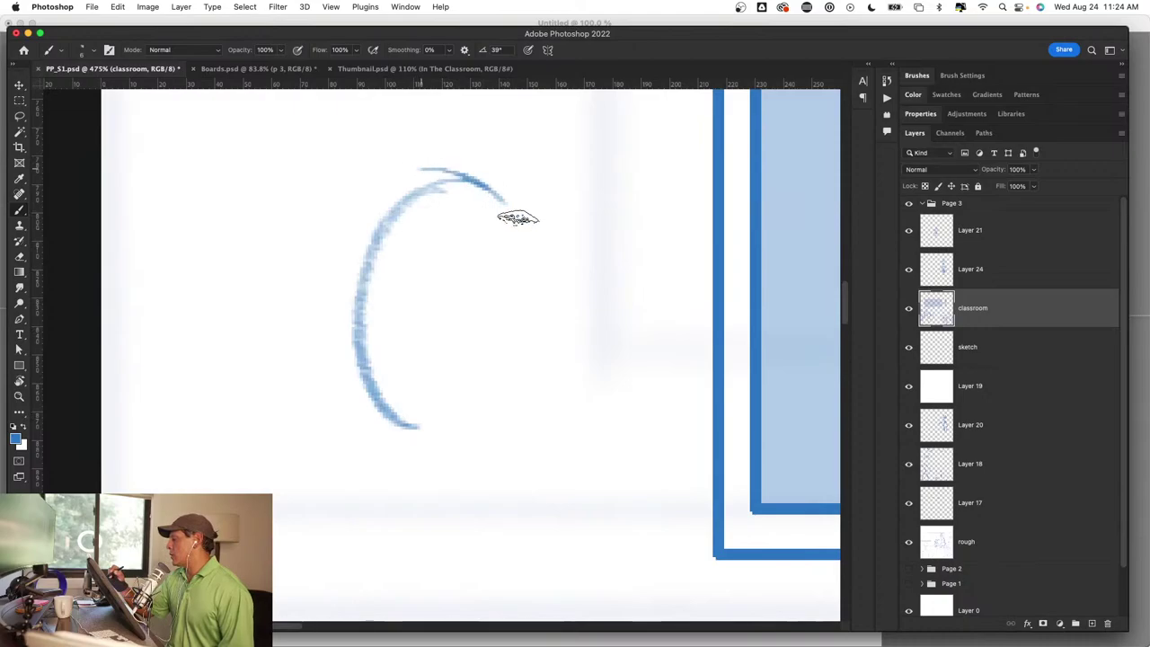
drag(463, 179, 552, 287)
drag(372, 188, 580, 305)
drag(405, 159, 539, 391)
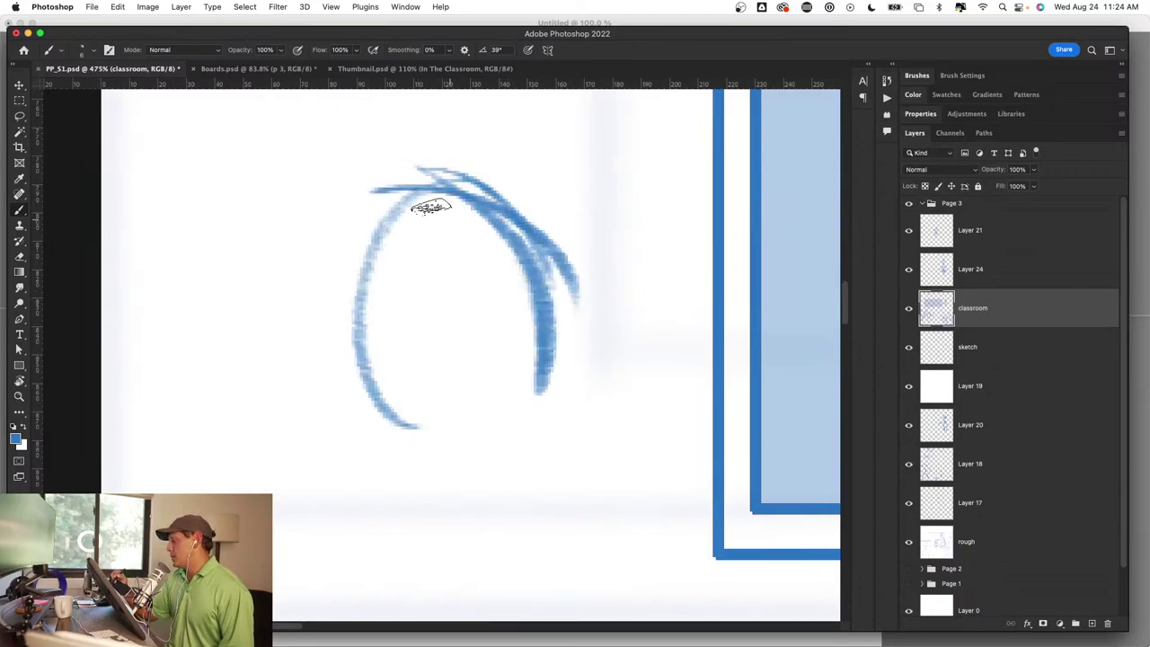
drag(420, 187, 521, 243)
drag(359, 190, 524, 255)
drag(389, 169, 533, 257)
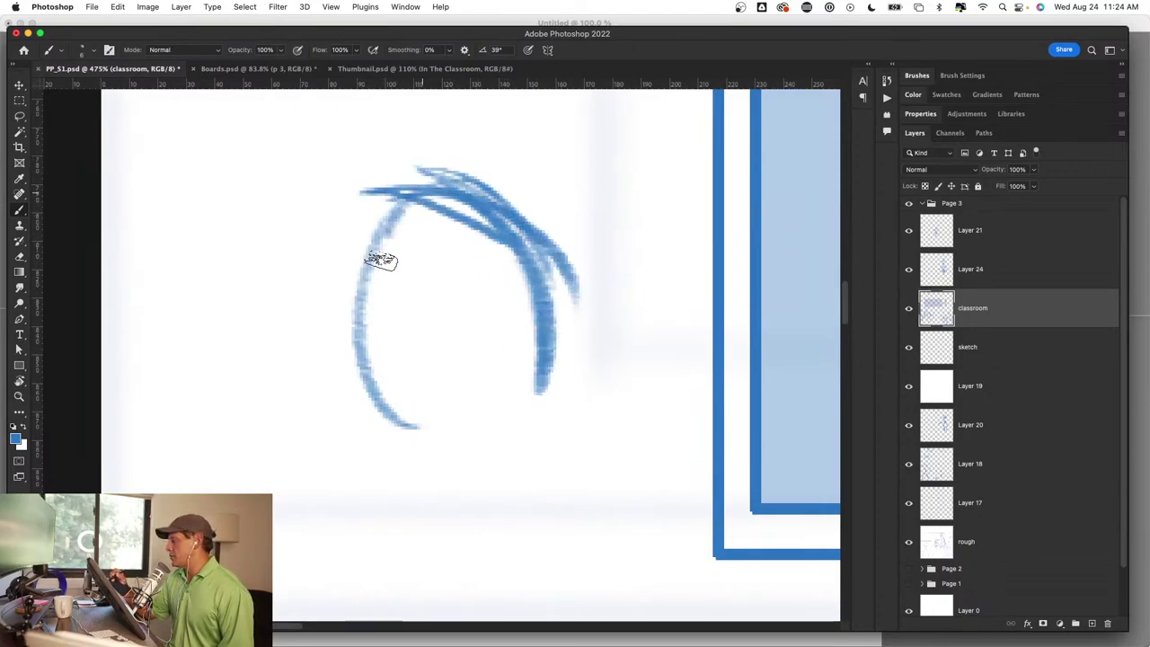
drag(380, 256, 422, 412)
mouse_move(366, 233)
mouse_down()
mouse_move(422, 429)
mouse_move(413, 442)
mouse_move(534, 404)
mouse_up()
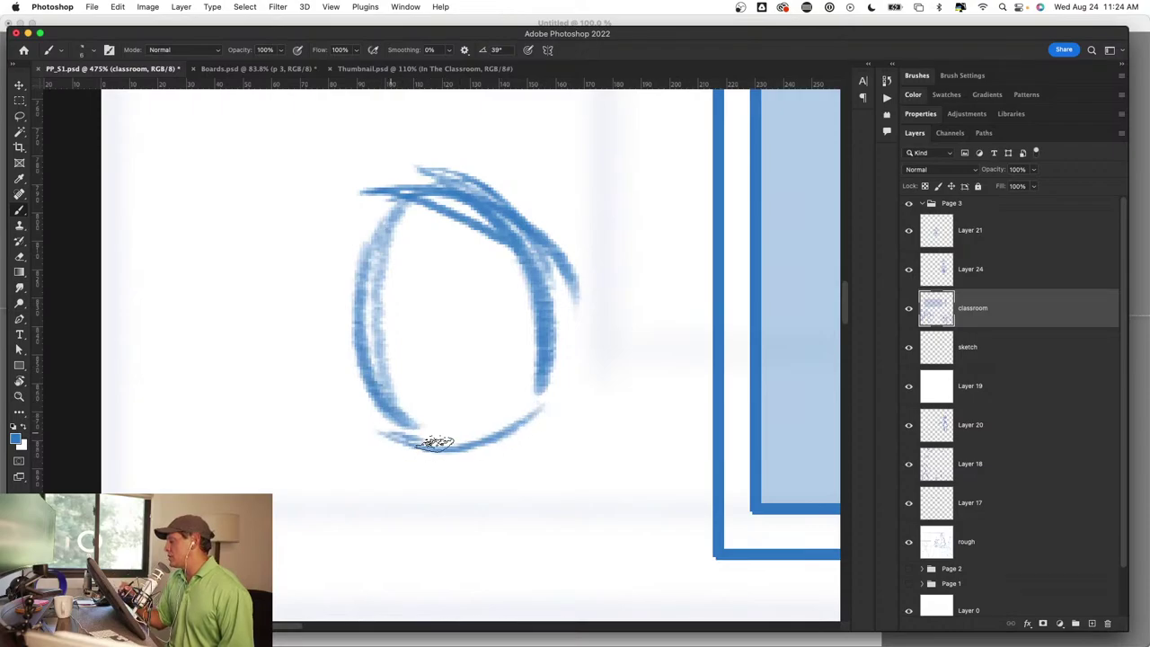
mouse_move(418, 447)
mouse_down()
mouse_move(526, 416)
mouse_move(505, 417)
mouse_move(554, 423)
mouse_up()
key(z)
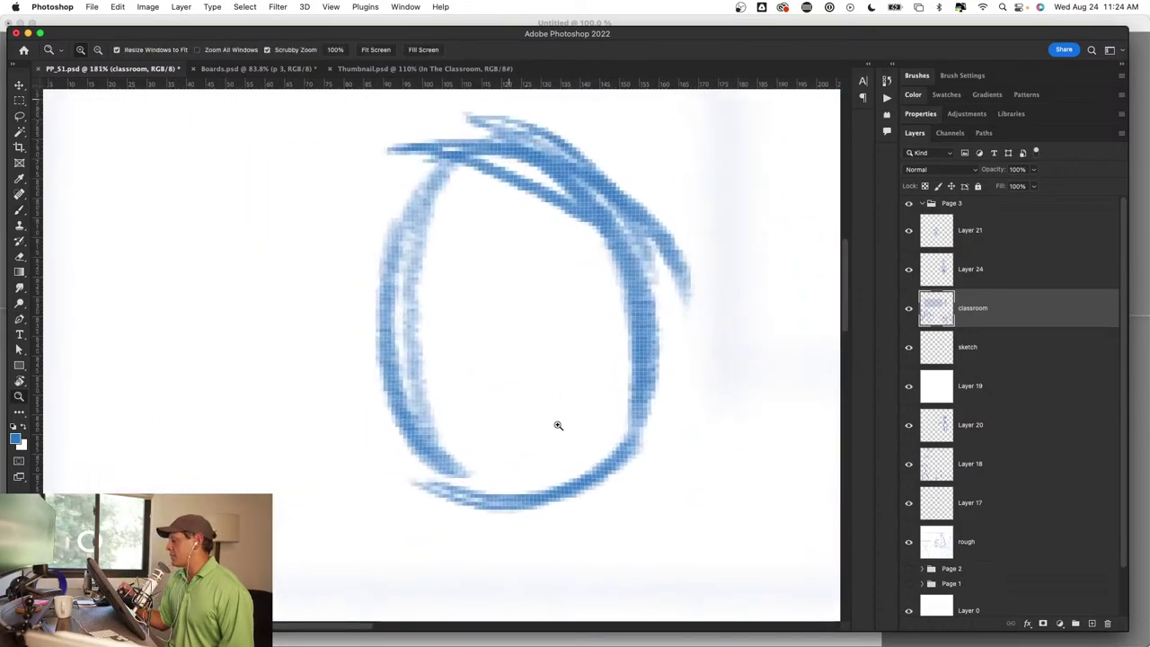
key(b)
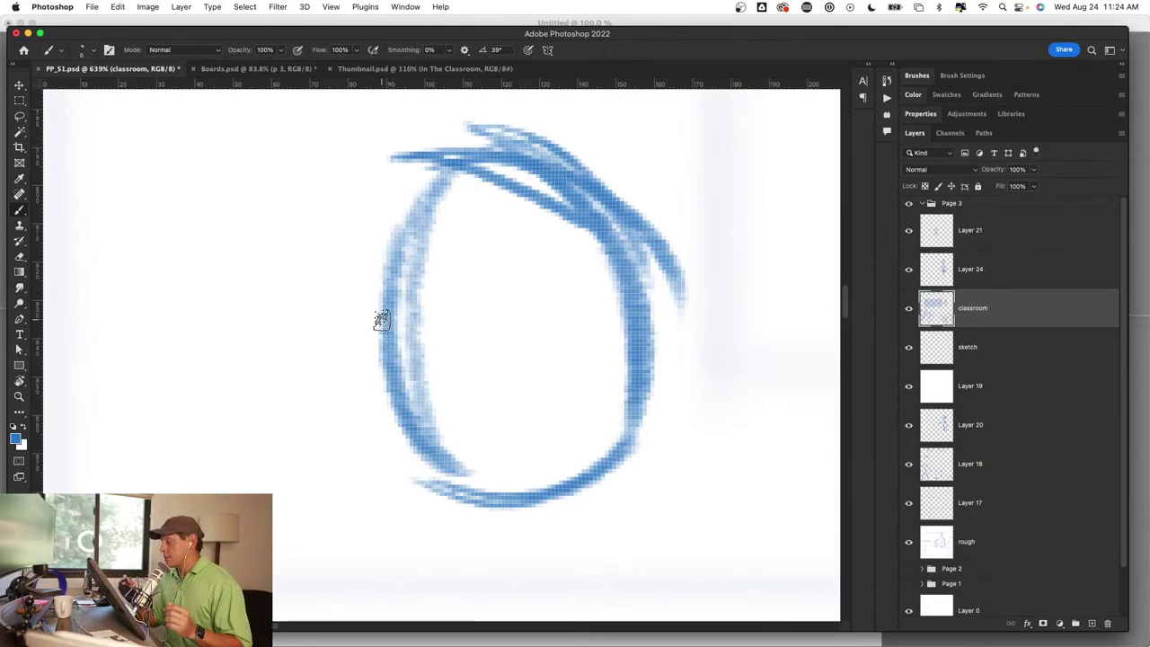
mouse_move(391, 316)
mouse_down()
mouse_move(390, 419)
mouse_move(367, 372)
mouse_move(375, 403)
mouse_move(376, 382)
mouse_up()
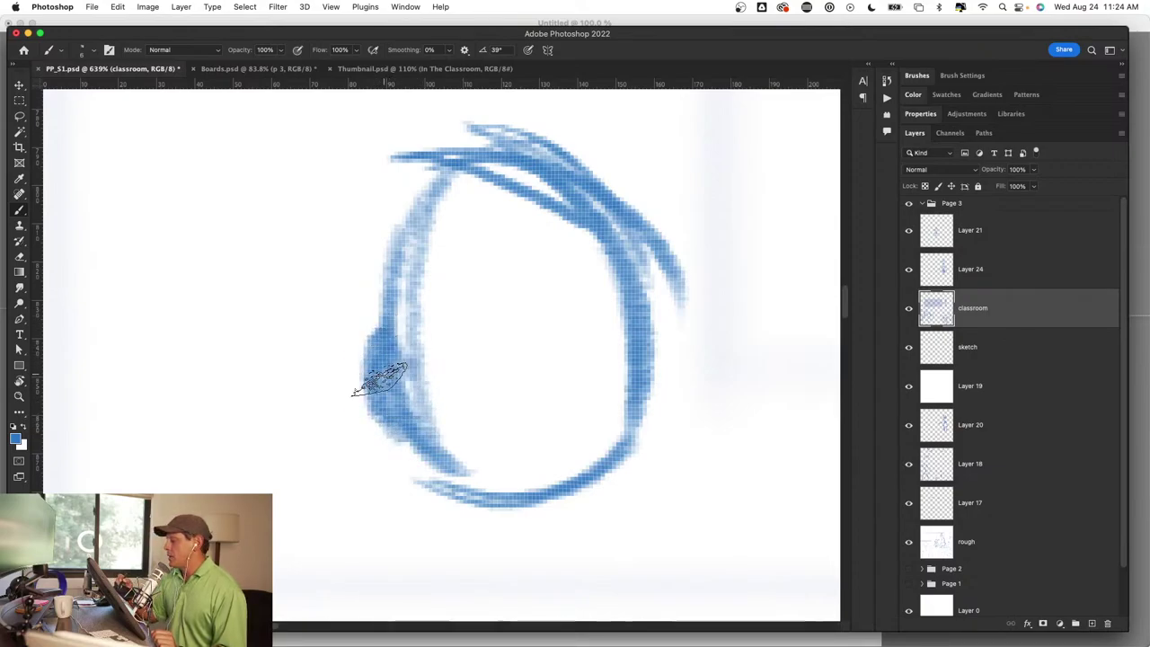
drag(463, 475, 645, 468)
mouse_move(428, 337)
mouse_down()
mouse_move(385, 418)
mouse_move(436, 341)
mouse_up()
mouse_move(328, 322)
mouse_down()
mouse_move(336, 380)
mouse_move(337, 360)
mouse_move(395, 424)
mouse_up()
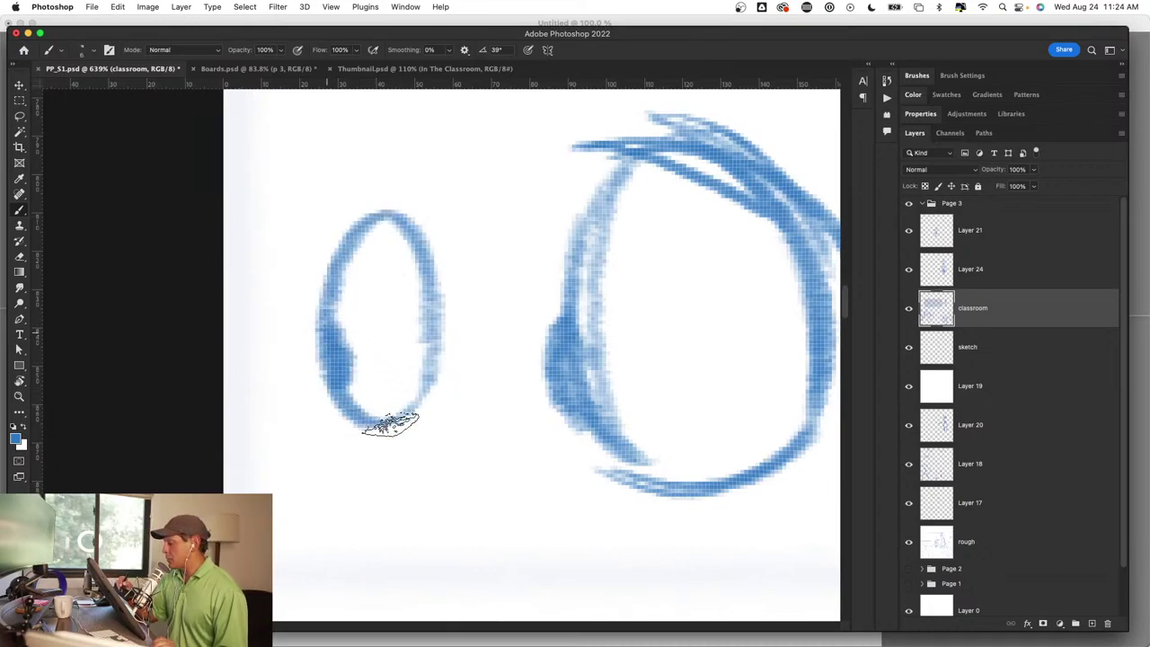
mouse_move(568, 362)
mouse_down()
mouse_move(603, 413)
mouse_move(578, 326)
mouse_move(598, 336)
mouse_move(591, 328)
mouse_move(575, 413)
mouse_move(624, 380)
mouse_move(572, 422)
mouse_up()
key(z)
alt+click(572, 422)
click(706, 444)
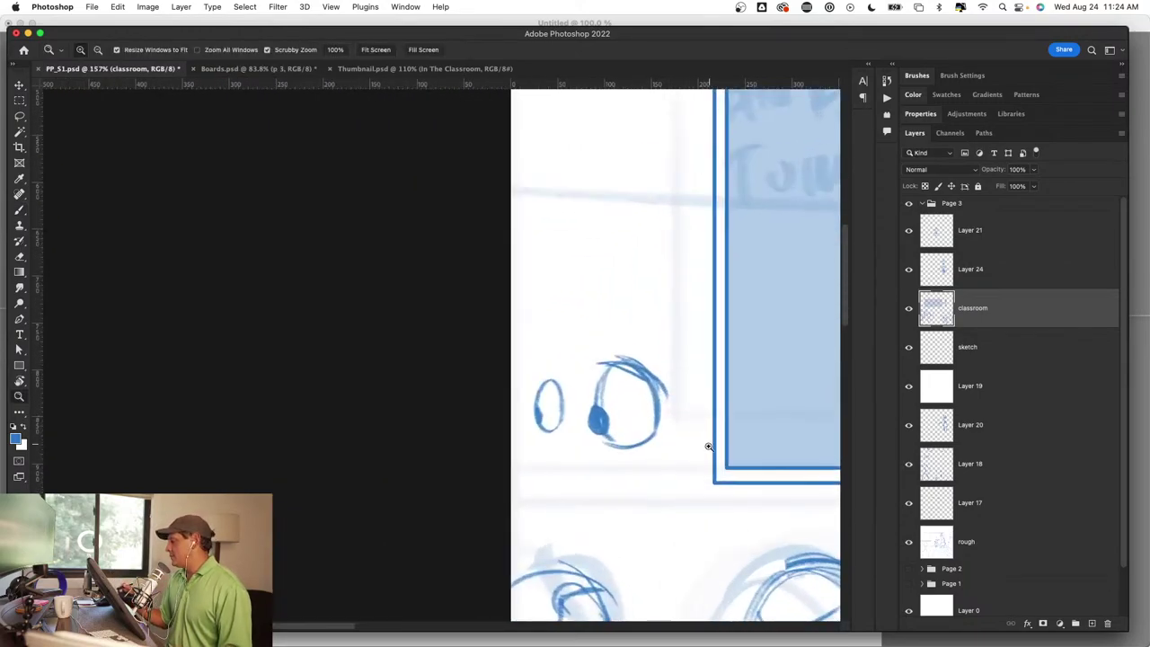
key(b)
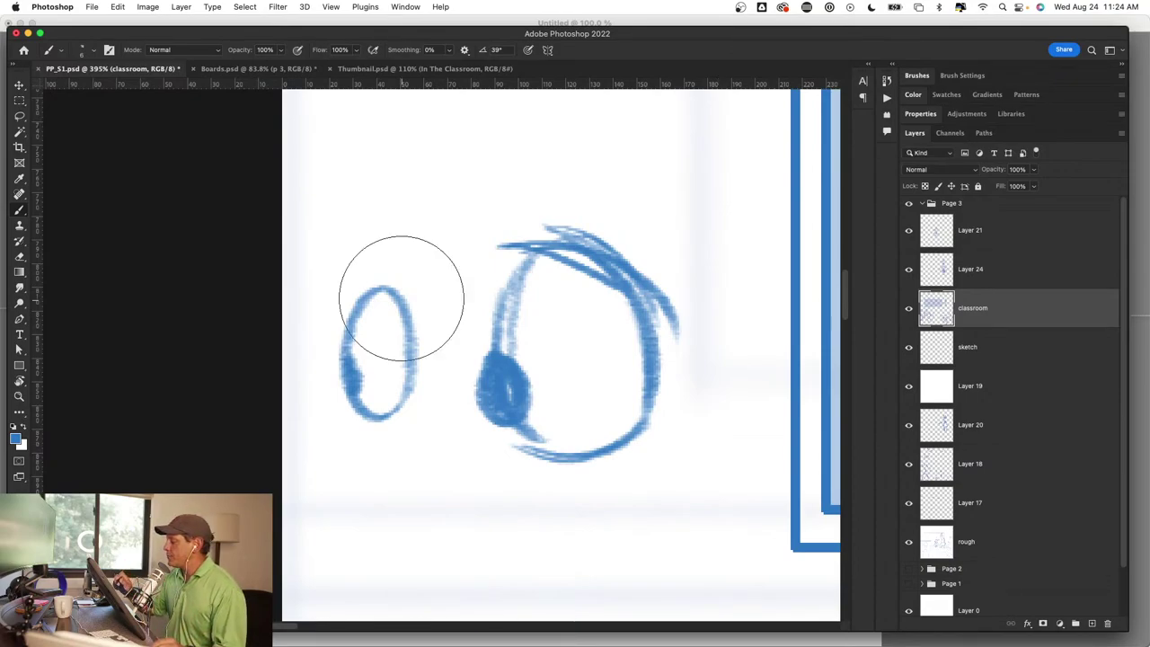
mouse_move(397, 303)
mouse_down()
mouse_move(356, 354)
mouse_move(575, 185)
mouse_move(615, 214)
mouse_move(500, 231)
mouse_move(475, 398)
mouse_move(596, 404)
mouse_up()
drag(572, 479, 555, 457)
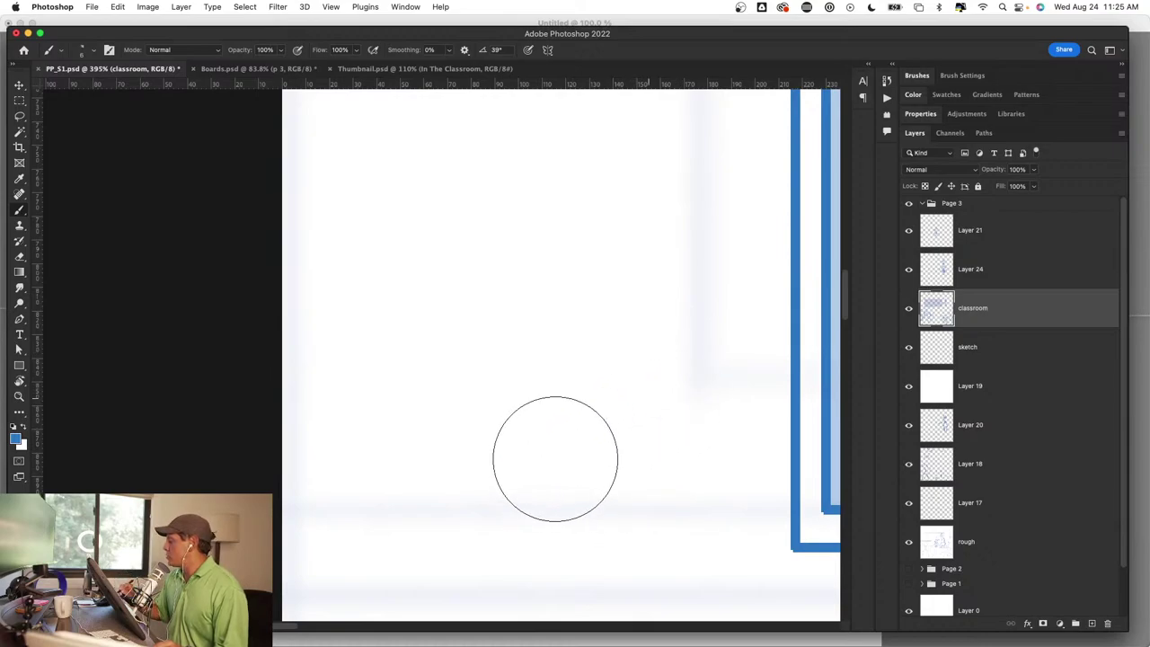
key(ctrl+0)
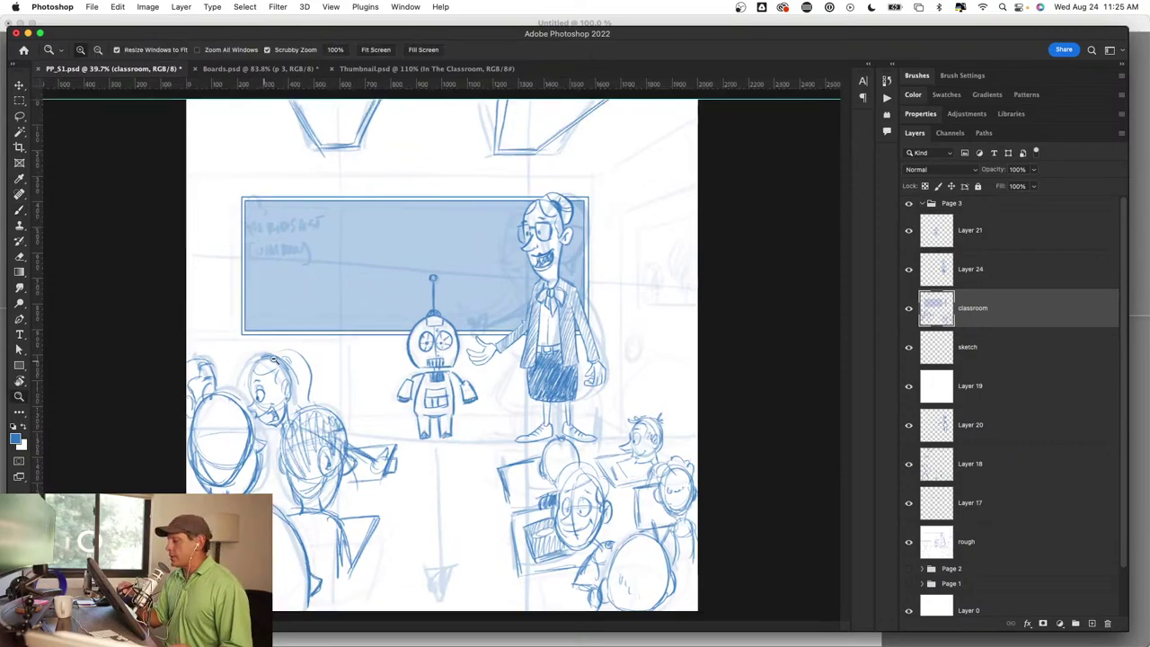
Step: Trace bolder lines over the girl's left cheek, jaw, face contour, hairline, bang and ear
scroll(400, 434, up, 10)
drag(399, 434, 421, 382)
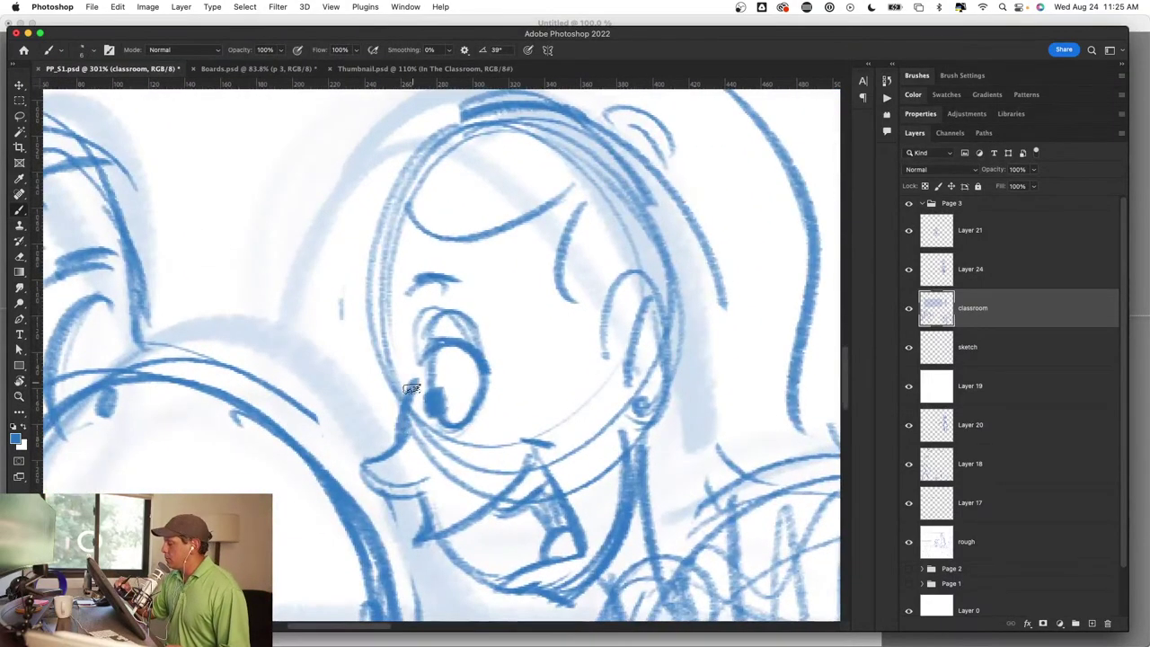
mouse_move(386, 327)
mouse_down()
mouse_move(418, 408)
mouse_move(396, 351)
mouse_up()
mouse_move(418, 399)
mouse_down()
mouse_move(381, 462)
mouse_move(436, 481)
mouse_up()
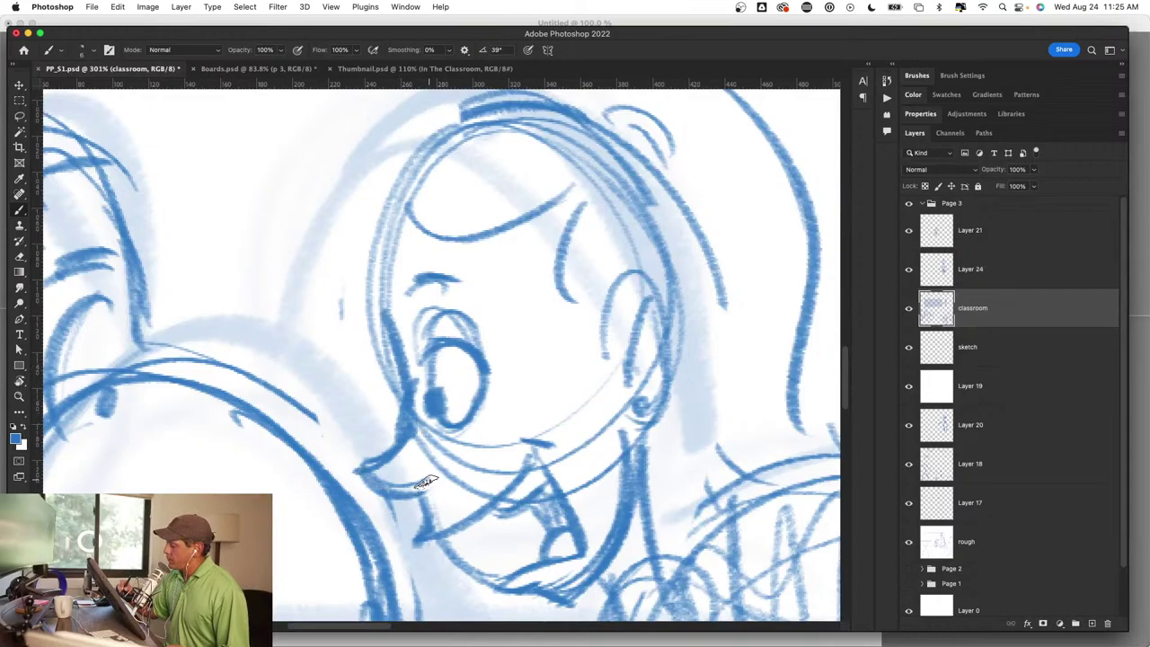
drag(404, 427, 368, 309)
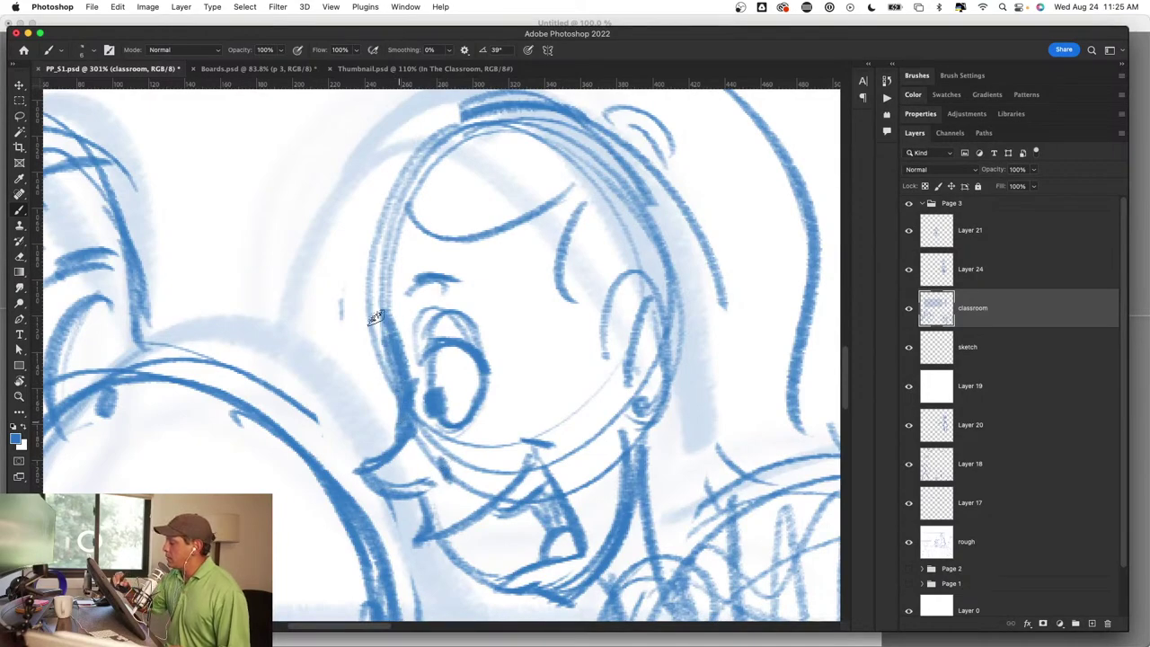
mouse_move(395, 346)
mouse_down()
mouse_move(377, 248)
mouse_move(418, 176)
mouse_up()
mouse_move(373, 291)
mouse_down()
mouse_move(403, 279)
mouse_move(460, 124)
mouse_up()
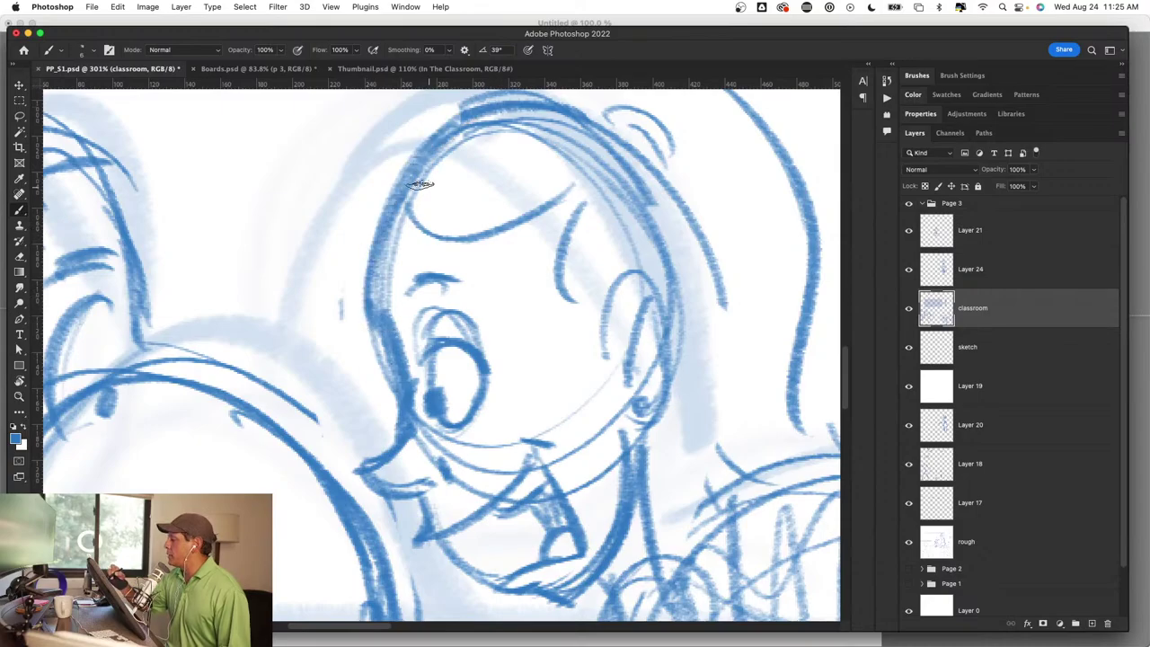
mouse_move(409, 206)
mouse_down()
mouse_move(579, 186)
mouse_move(602, 373)
mouse_up()
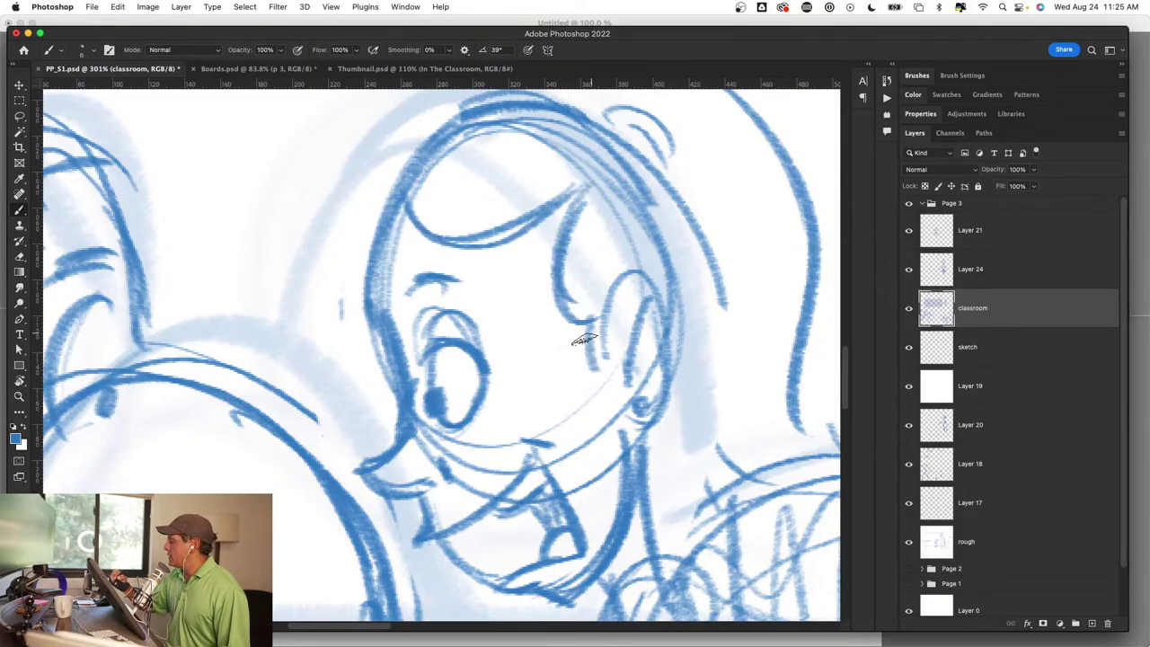
mouse_move(584, 332)
mouse_down()
mouse_move(598, 378)
mouse_move(633, 391)
mouse_up()
key(z)
mouse_move(593, 444)
mouse_down()
mouse_move(508, 444)
mouse_move(530, 443)
mouse_up()
Step: Make Layer 19 fully opaque, then switch back to the classroom layer
key(b)
click(1000, 394)
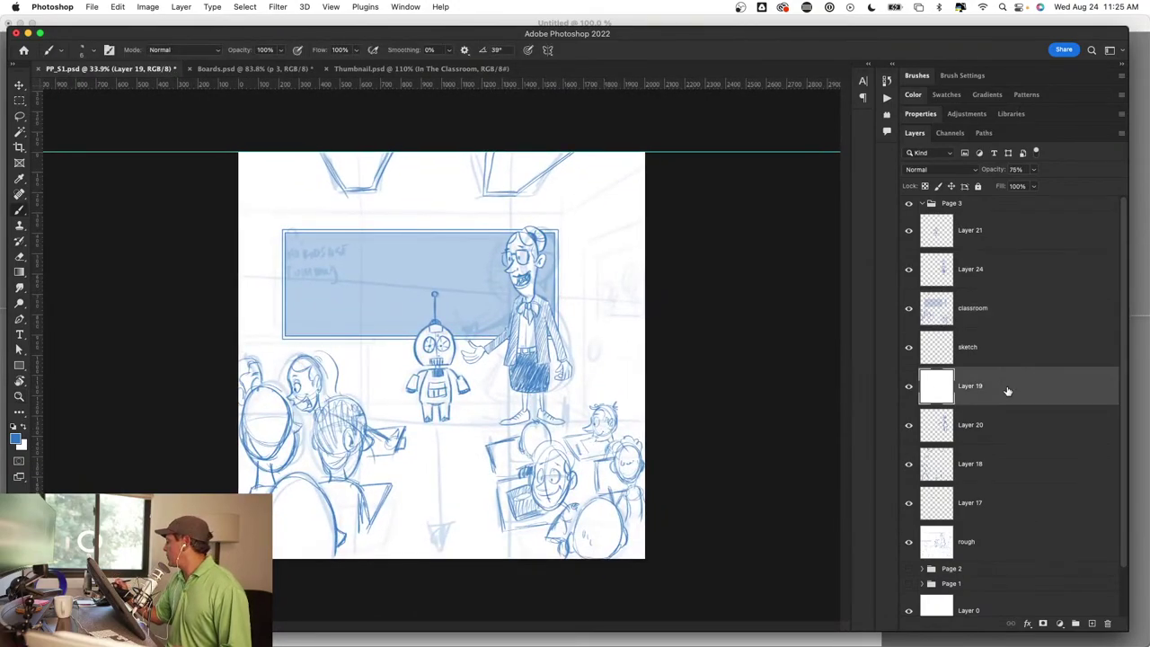
key(Return)
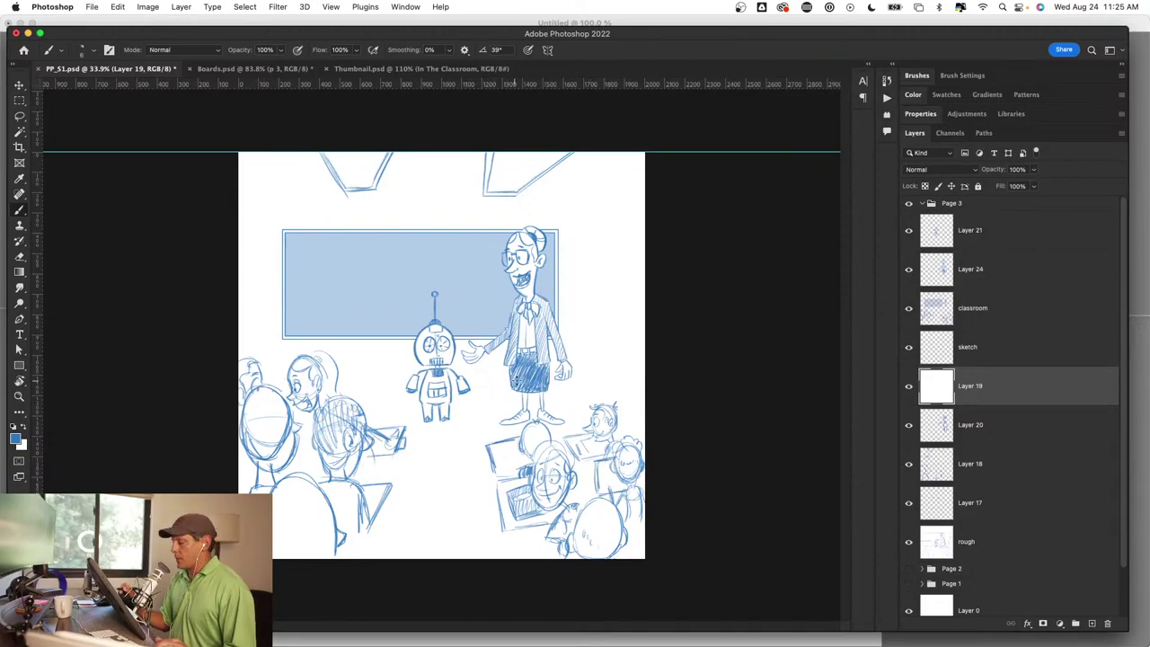
click(1005, 316)
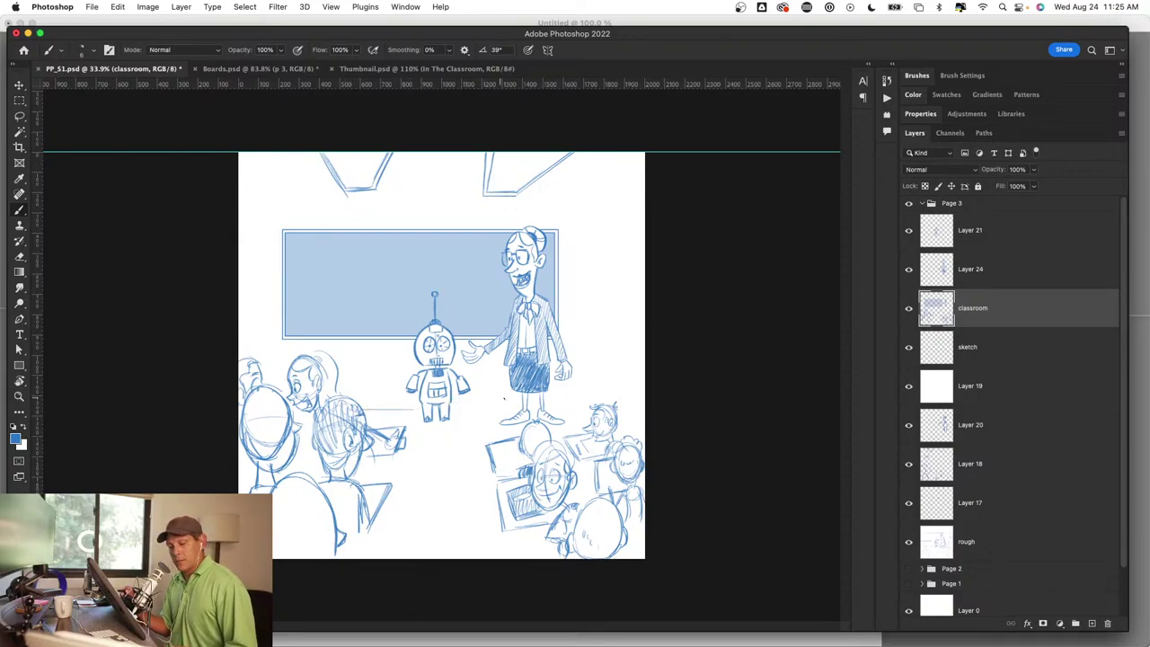
Step: Reduce the brush size, then set Layer 19's opacity to 87% and reselect the classroom layer
scroll(504, 399, up, 2)
scroll(538, 404, up, 2)
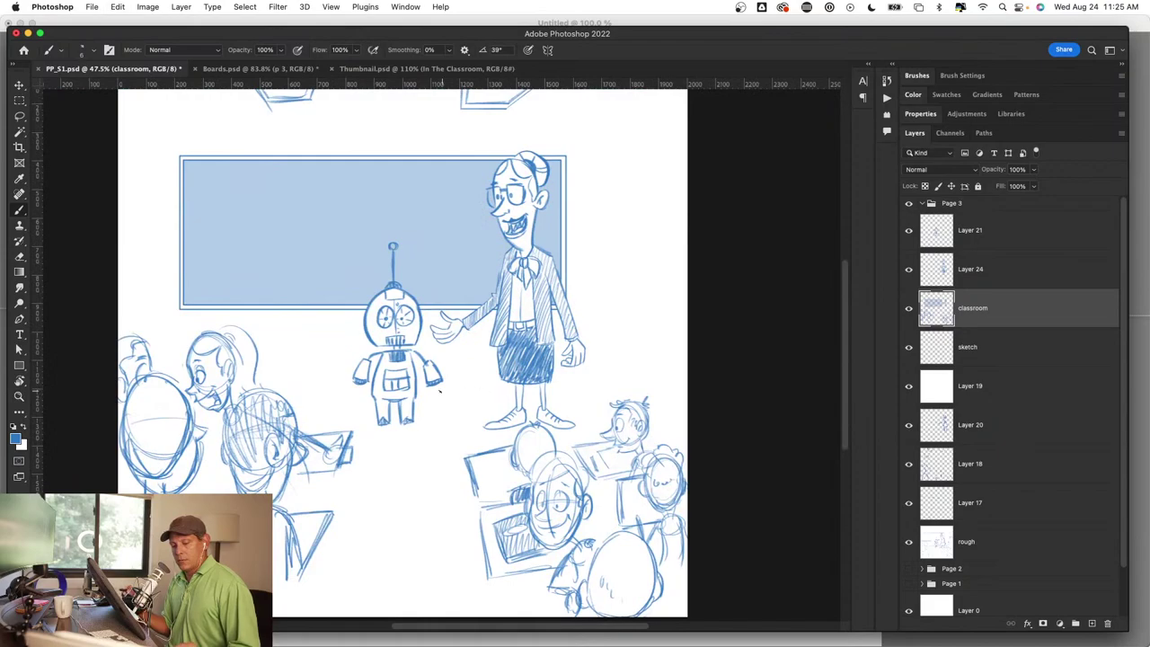
ctrl+alt+click(364, 419)
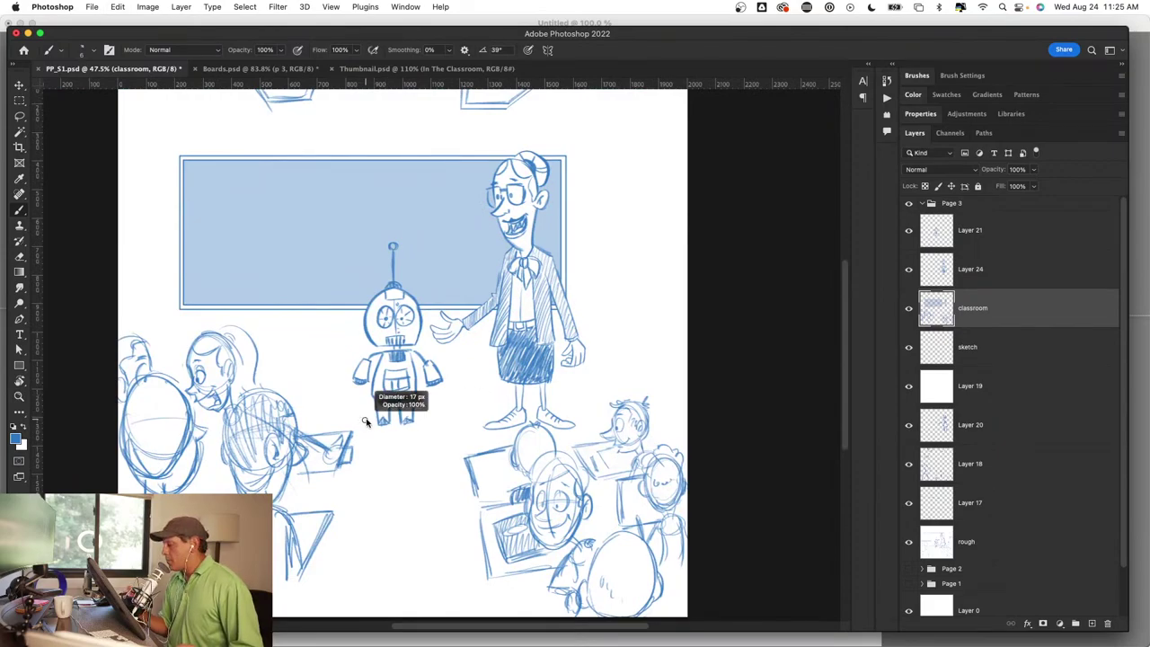
drag(364, 422, 370, 408)
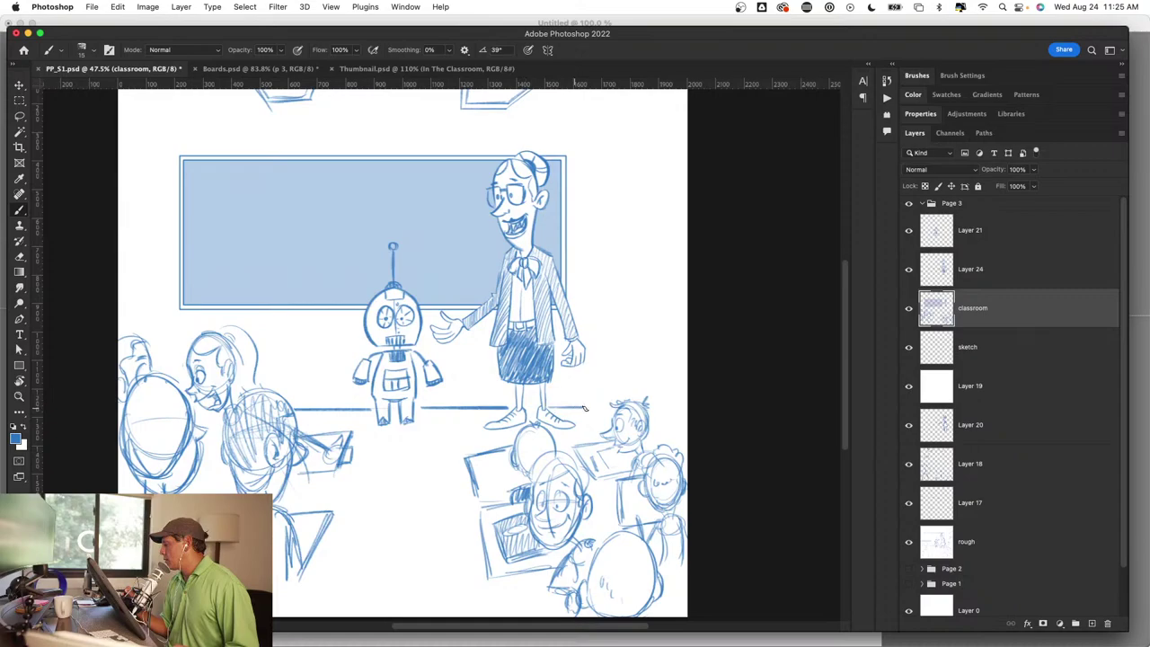
click(988, 393)
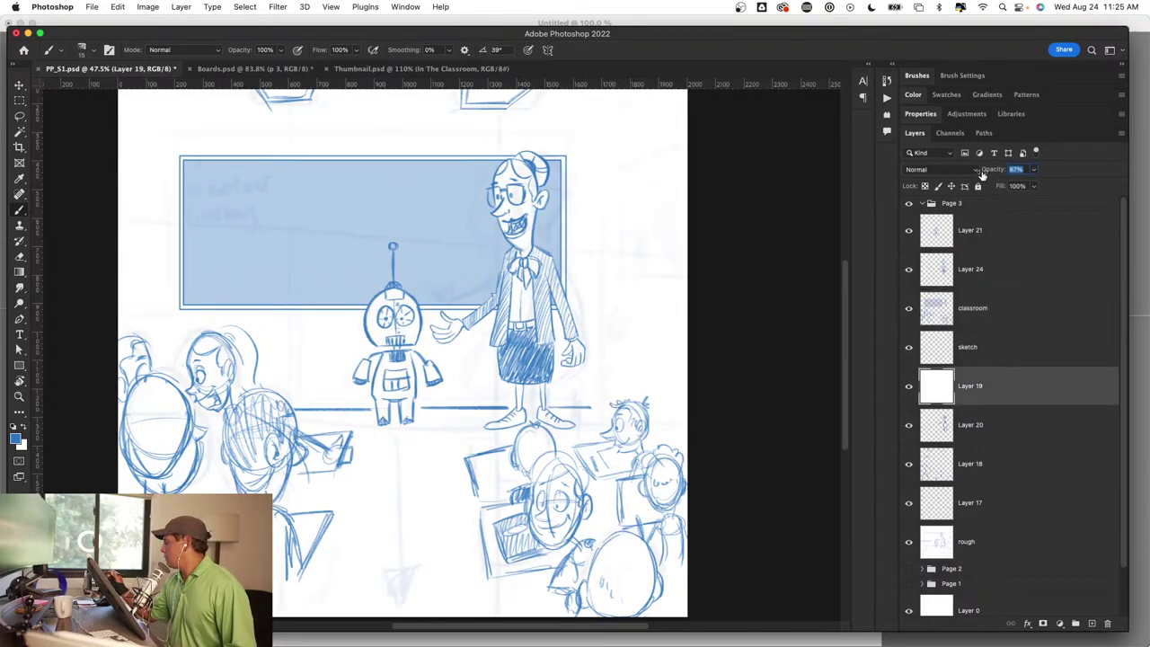
drag(983, 173, 986, 177)
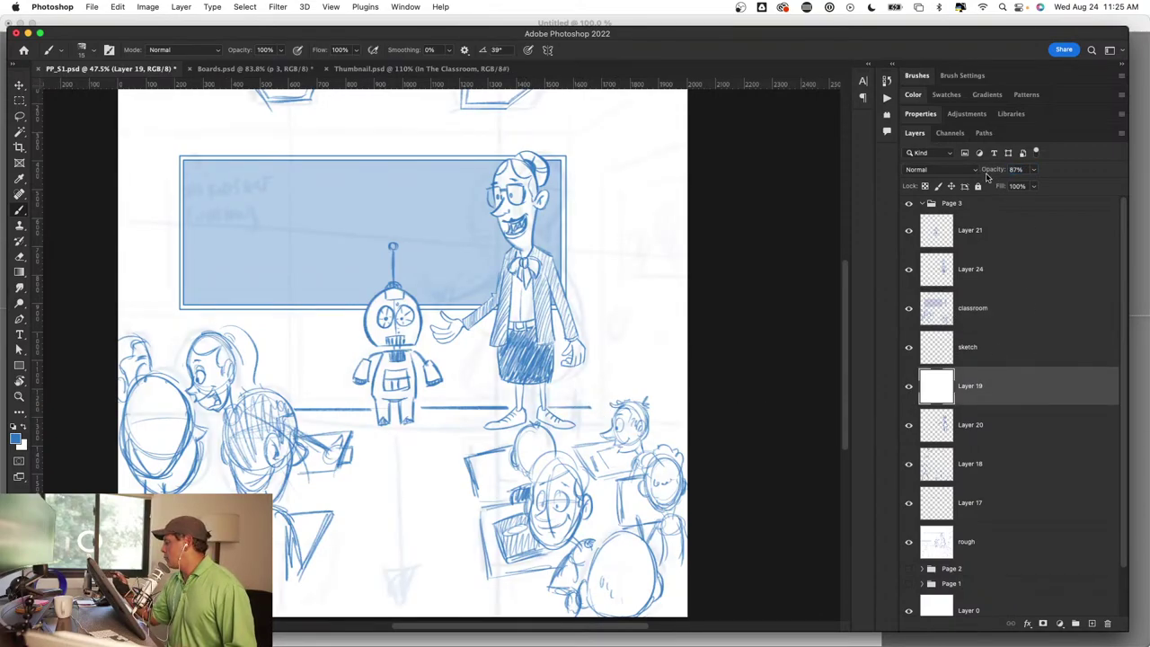
click(1012, 316)
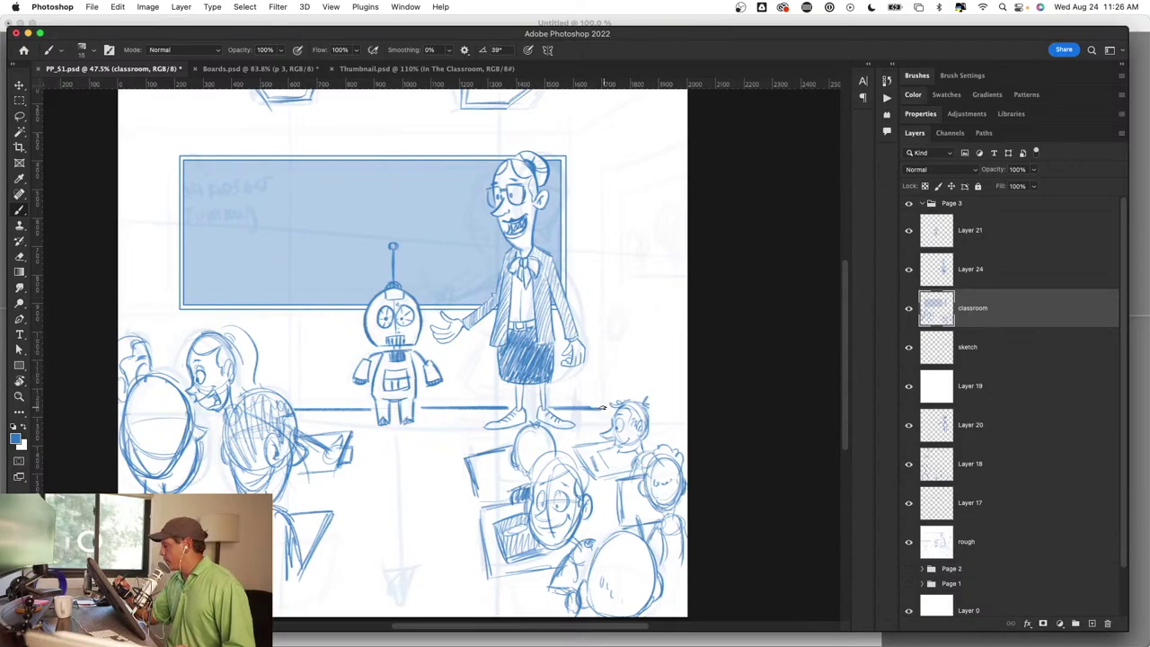
Step: Draw the back wall's straight top edge and undo the stray diagonal line
mouse_move(604, 371)
mouse_down()
mouse_move(627, 137)
mouse_move(623, 334)
mouse_up()
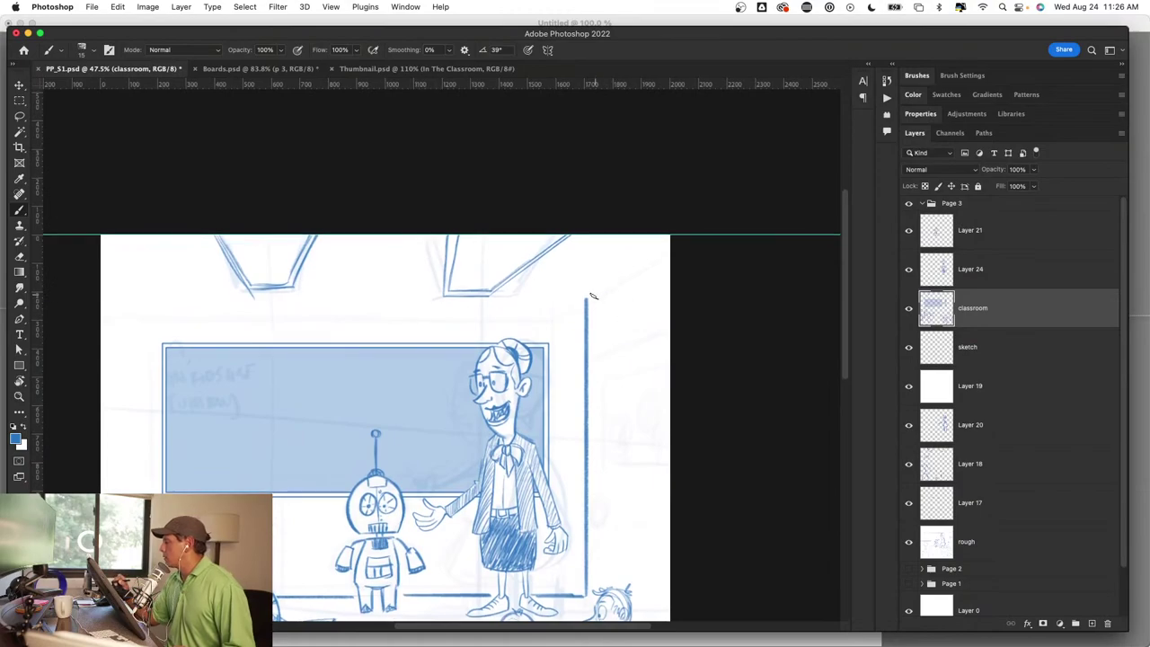
shift+click(685, 229)
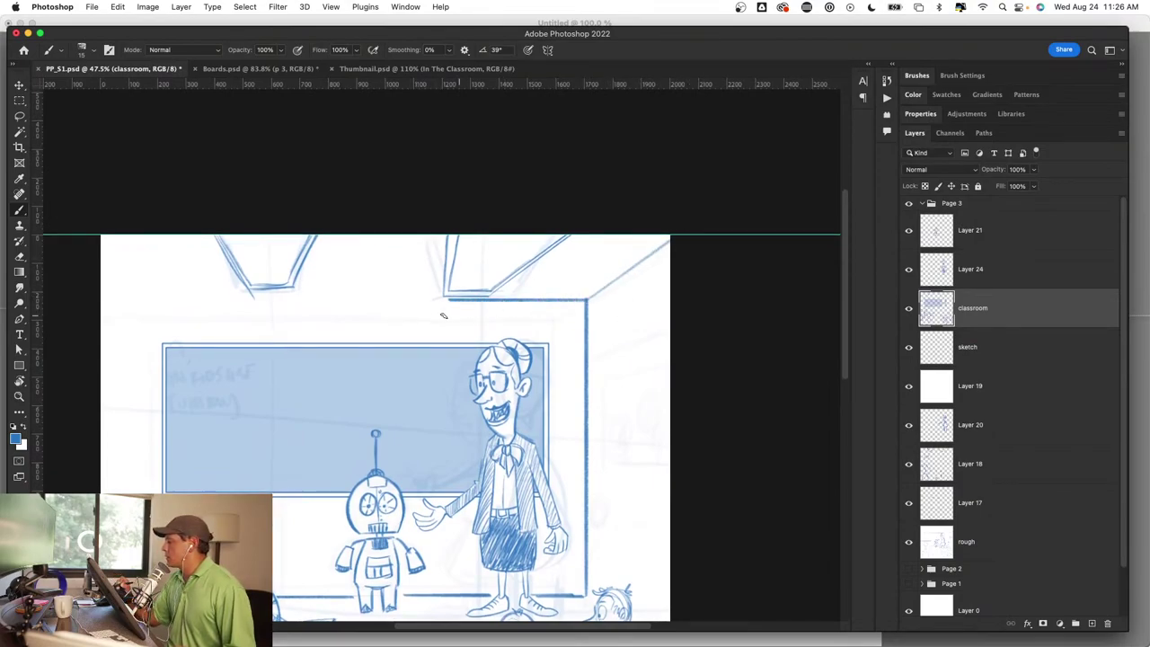
drag(344, 325, 173, 346)
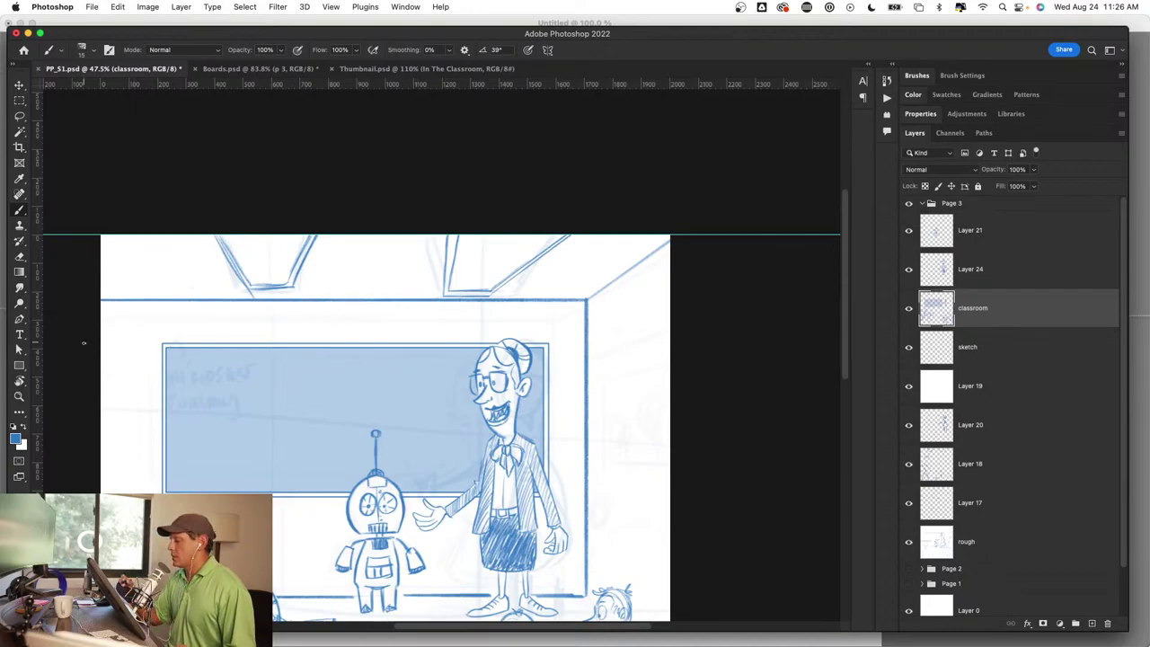
scroll(83, 342, down, 5)
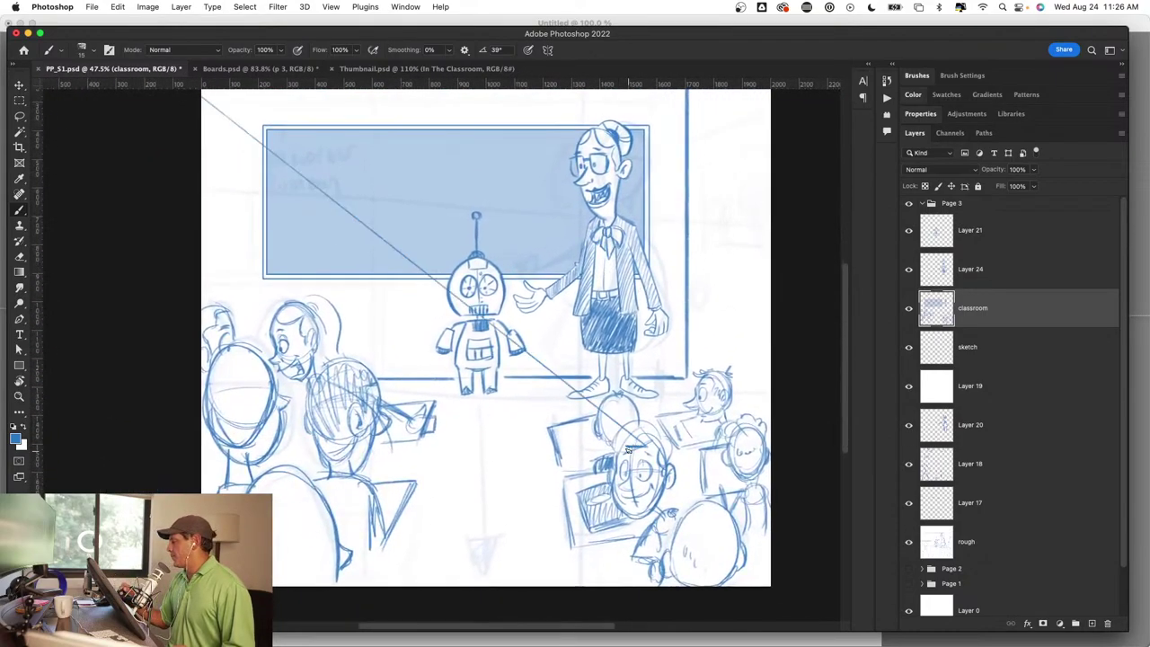
key(ctrl+z)
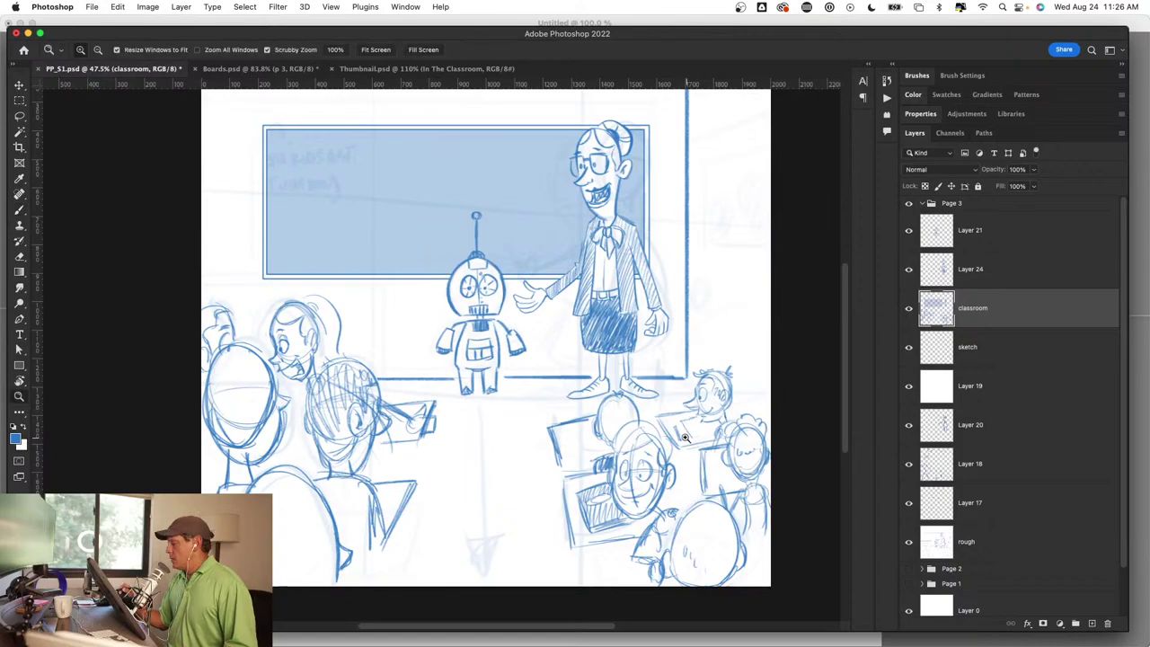
Step: Zoom in to check the sketch, then draw the back wall's vertical right-hand corner line
scroll(656, 429, down, 5)
scroll(657, 441, up, 2)
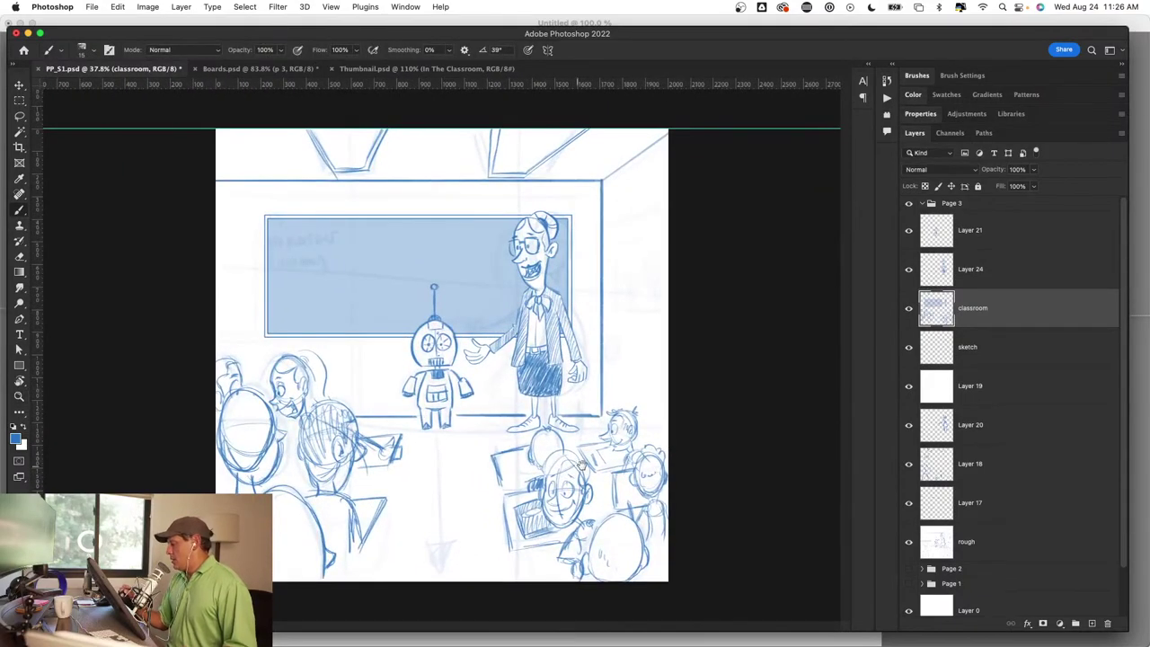
key(z)
drag(581, 465, 559, 497)
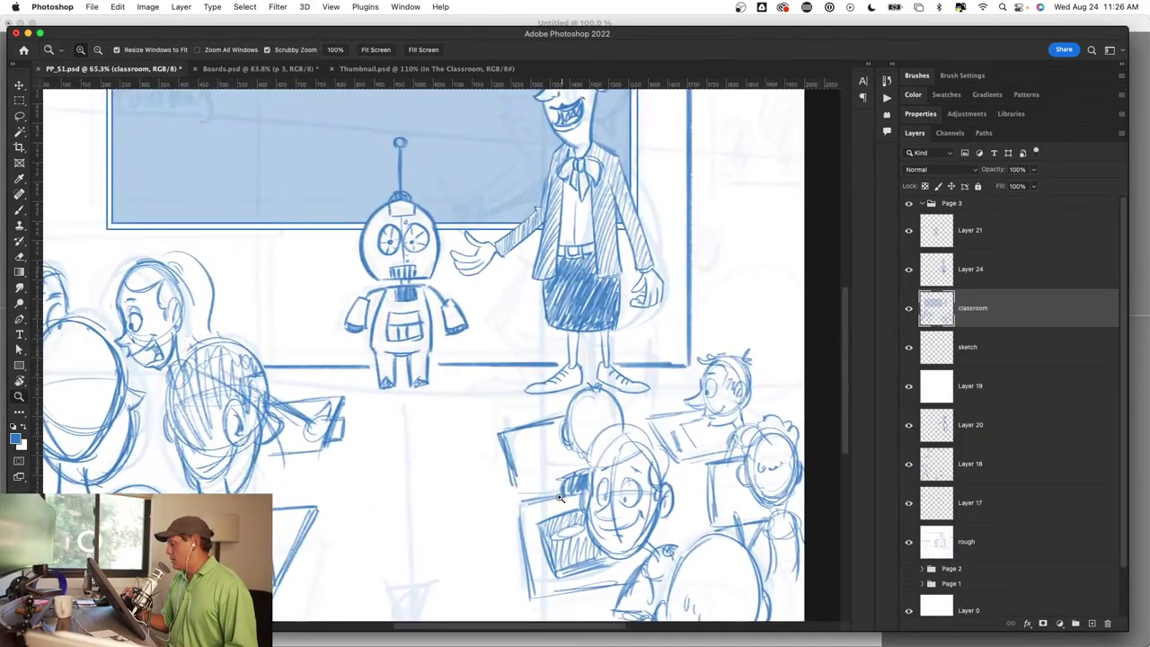
key(ctrl+0)
mouse_move(623, 403)
mouse_down()
mouse_move(678, 413)
mouse_move(632, 411)
mouse_up()
key(b)
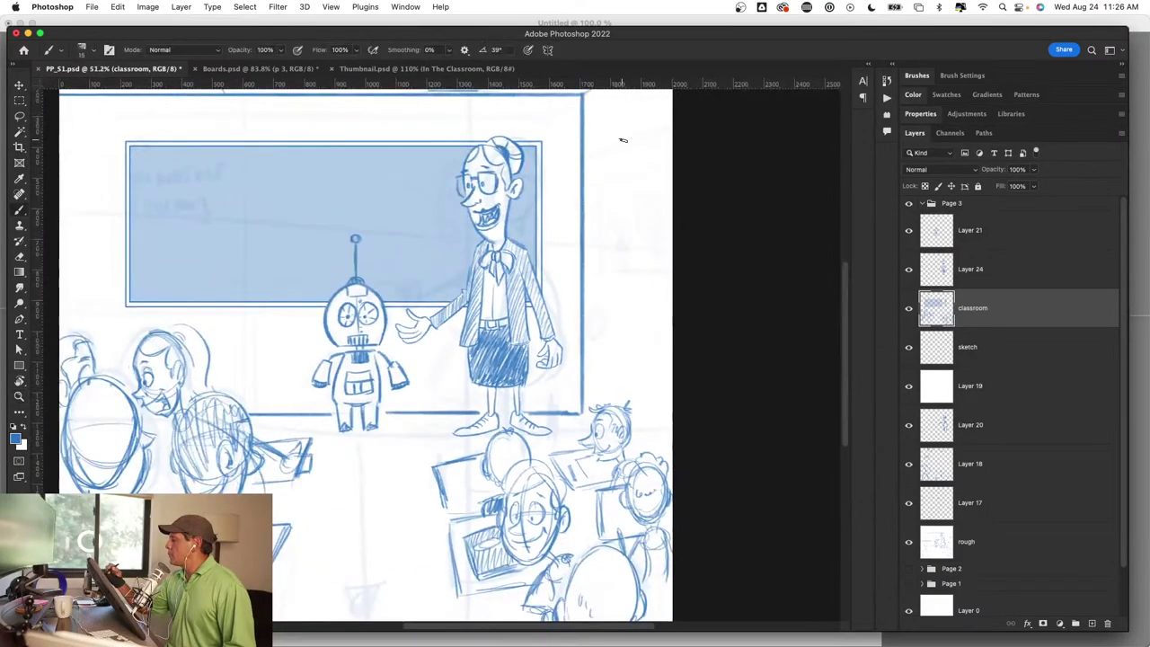
drag(632, 287, 612, 336)
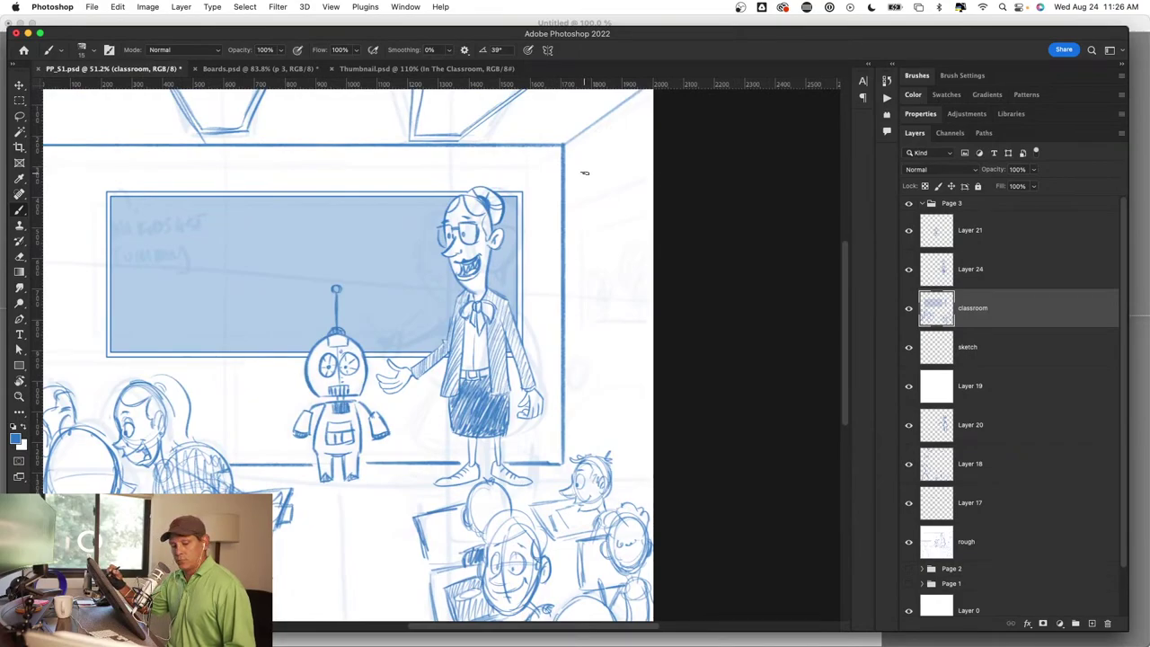
drag(583, 170, 587, 454)
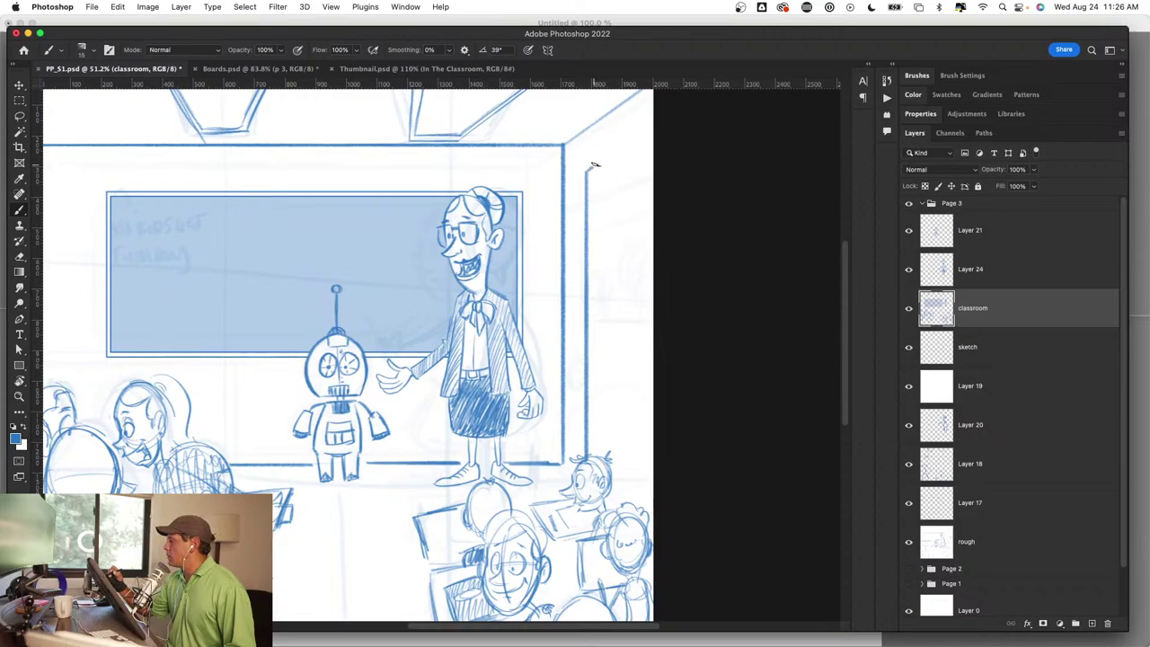
Step: Draw the side wall's rising ceiling edge and the window's left and top edges, undoing a wrong stroke
drag(592, 166, 660, 114)
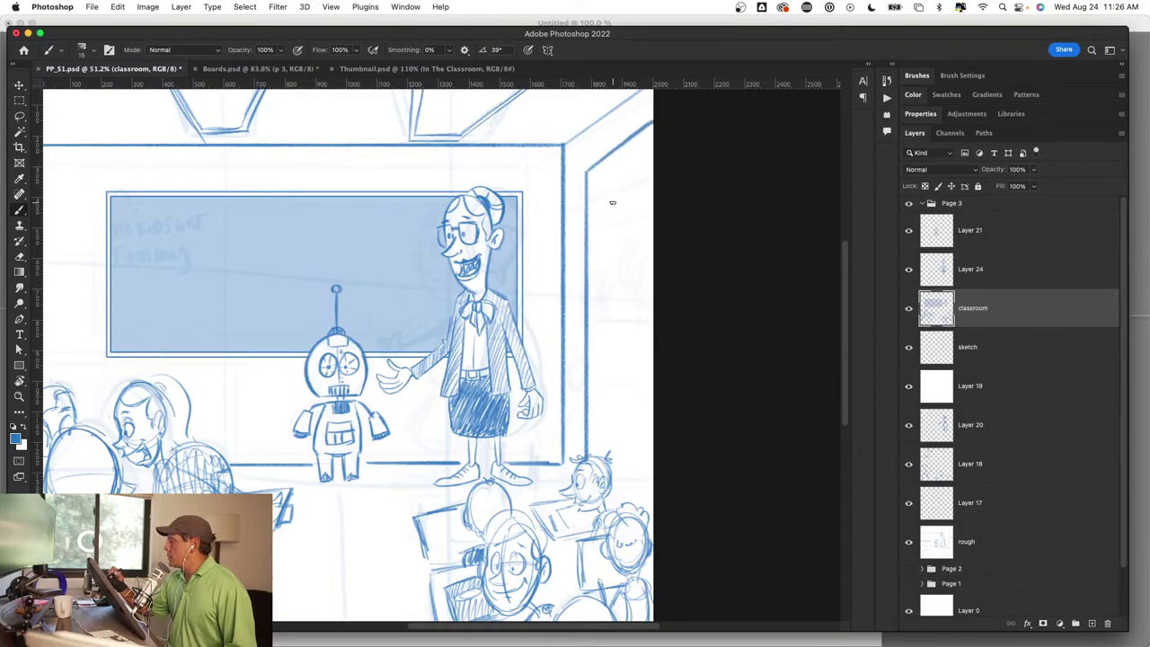
drag(608, 183, 609, 286)
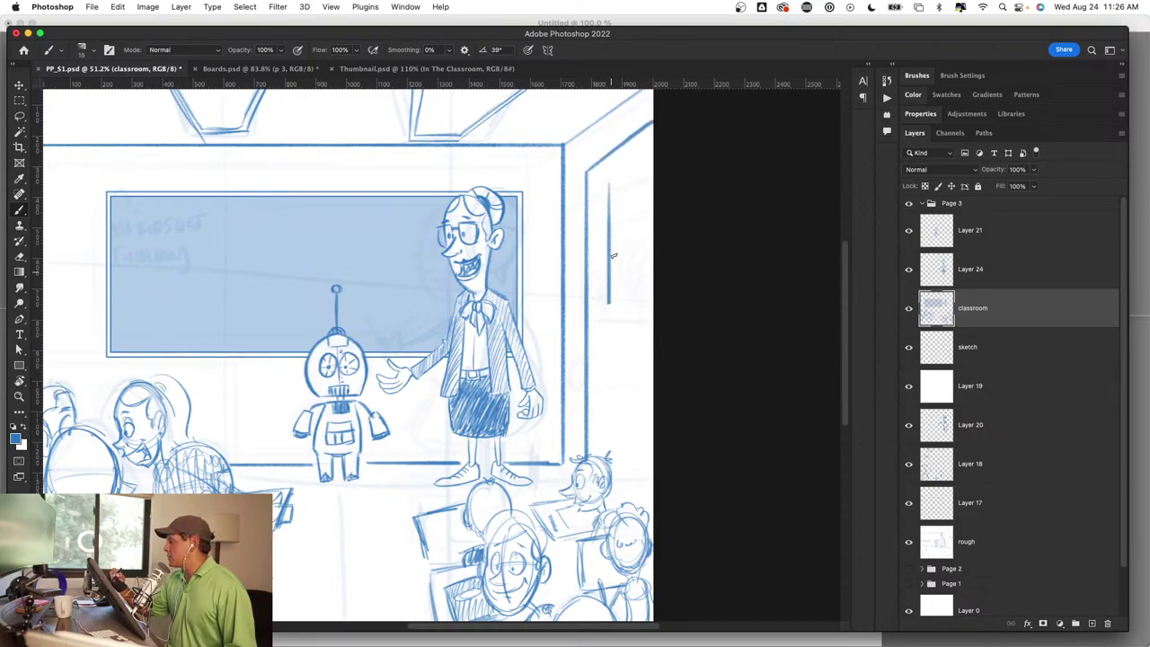
drag(607, 182, 667, 146)
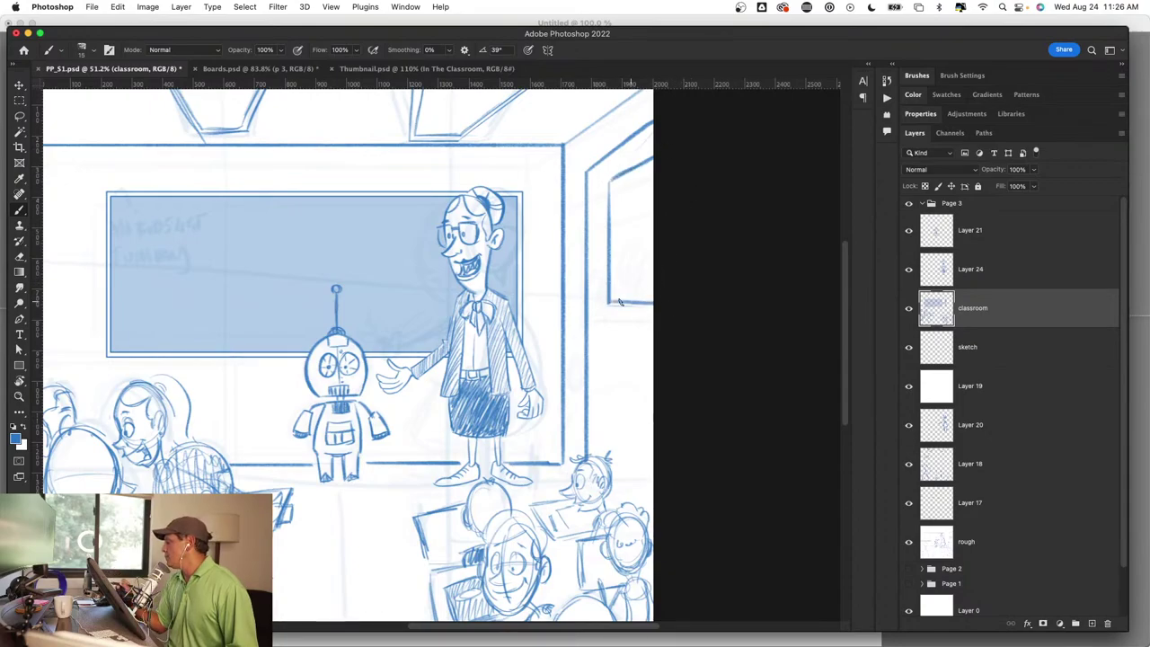
drag(648, 305, 546, 424)
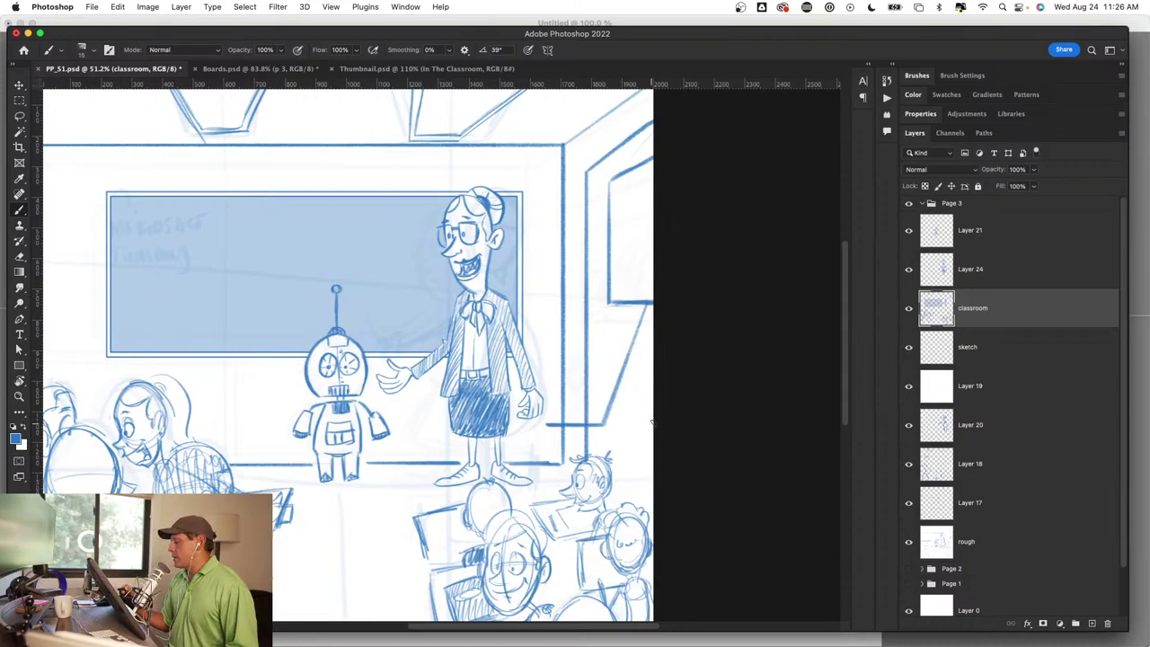
key(super+z)
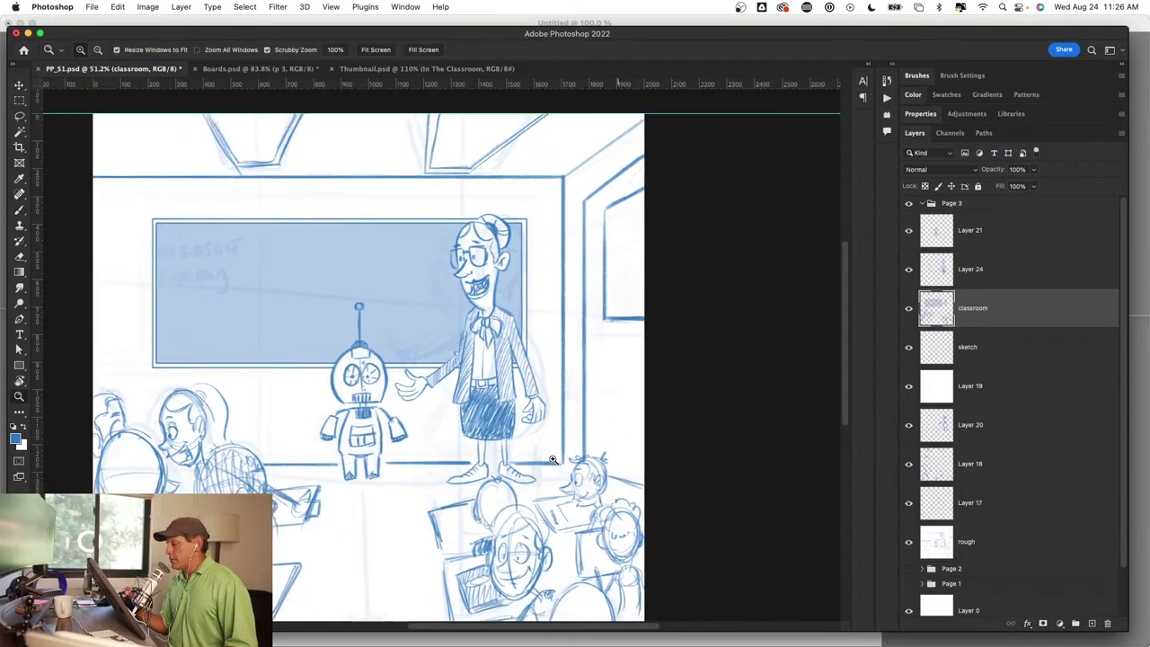
Step: Erase the ceiling lamp lines' overshoot below the ceiling and zoom in slightly on the classroom
scroll(592, 416, down, 5)
scroll(584, 411, up, 4)
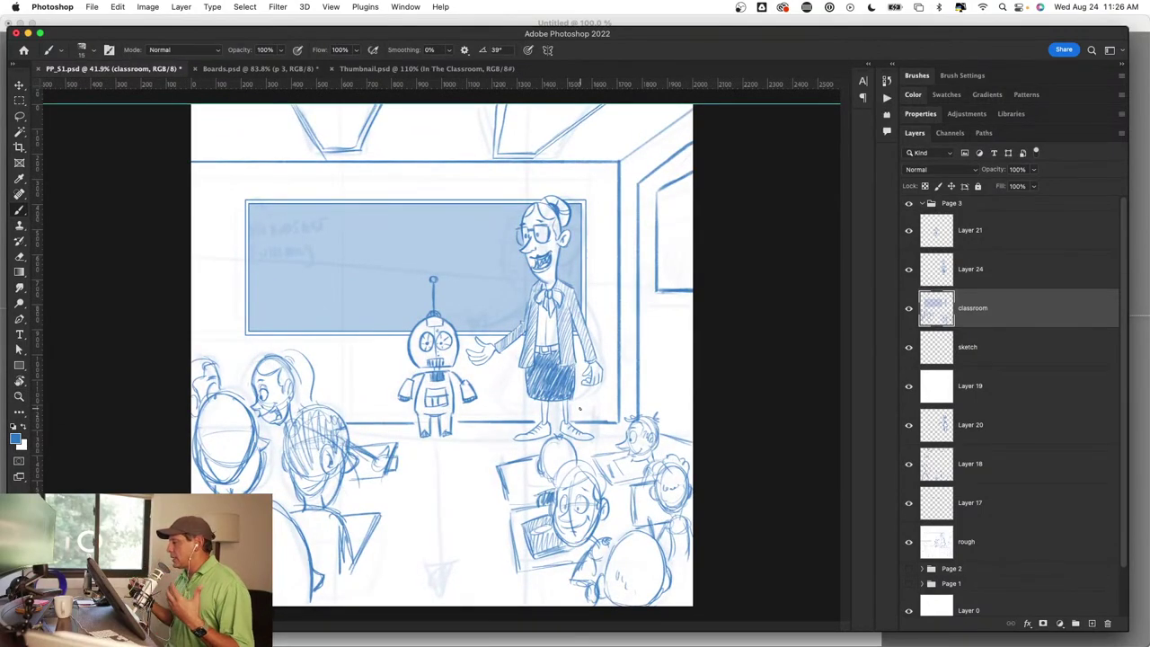
scroll(343, 117, up, 5)
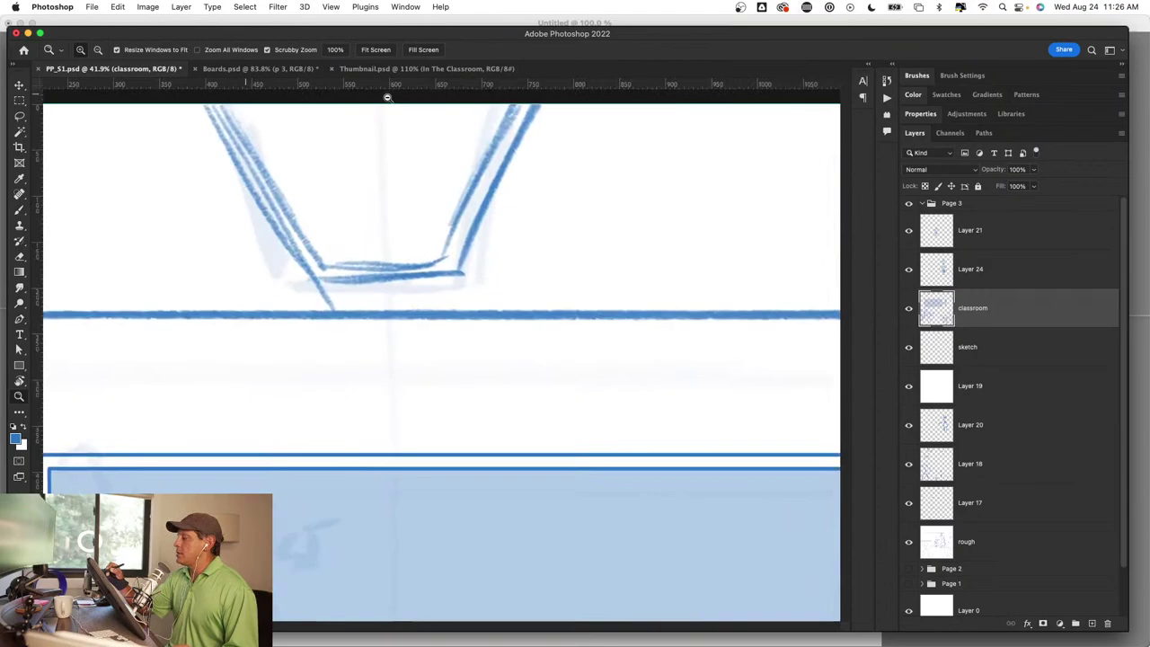
drag(319, 354, 310, 334)
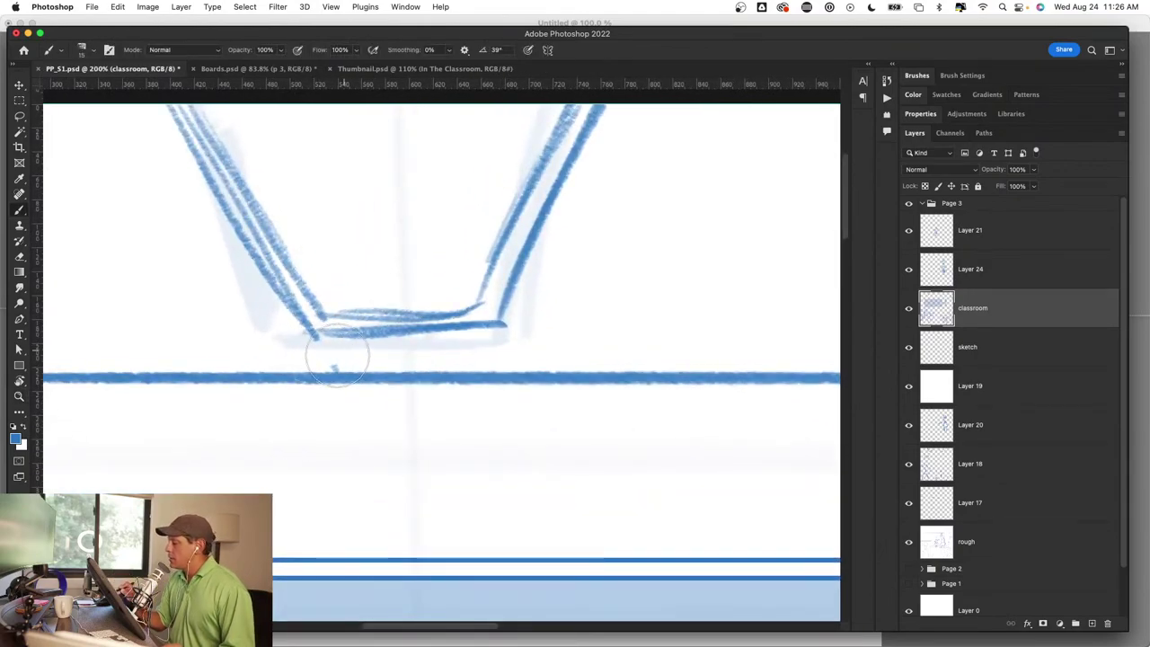
key(z)
scroll(539, 457, down, 5)
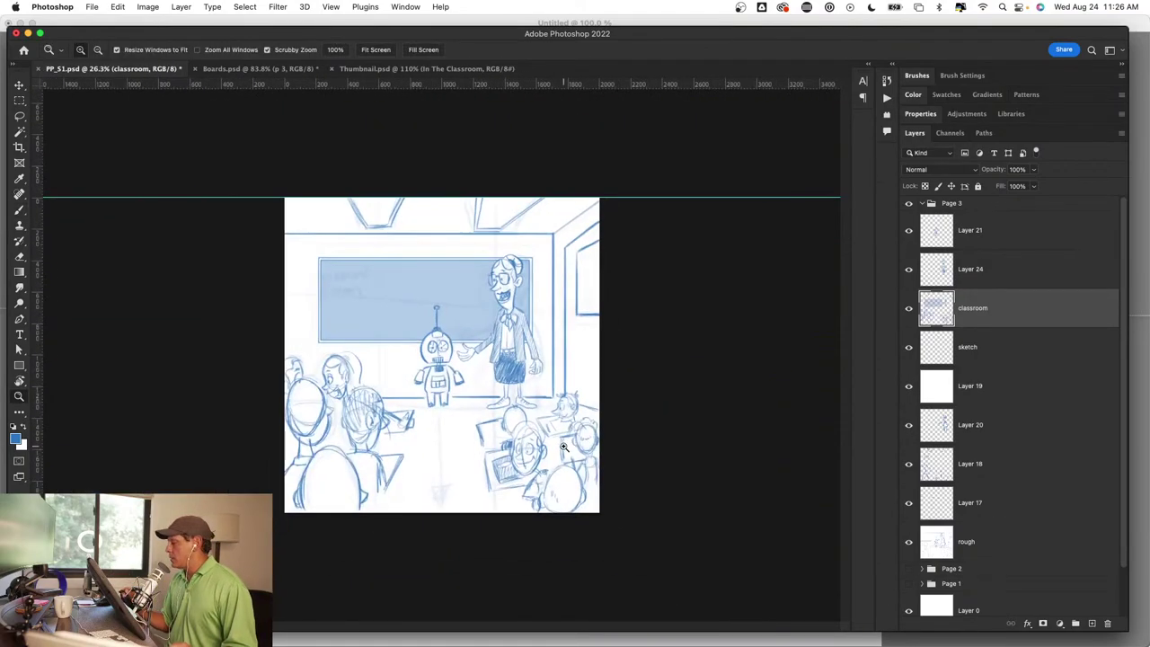
key(b)
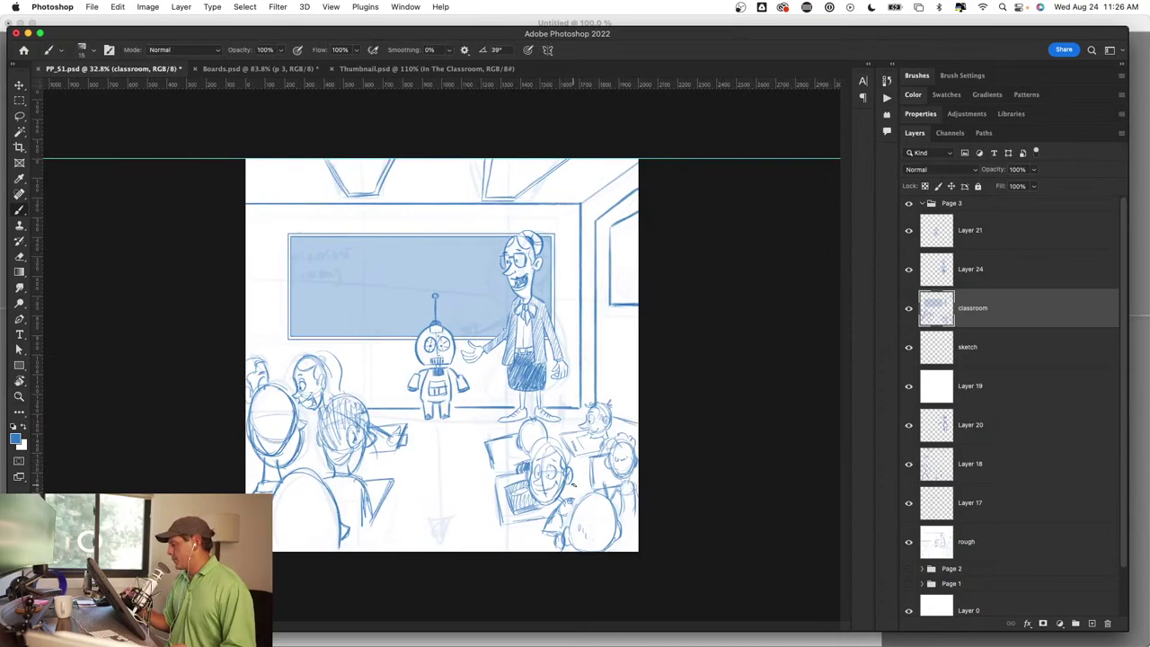
key(z)
key(ctrl+plus)
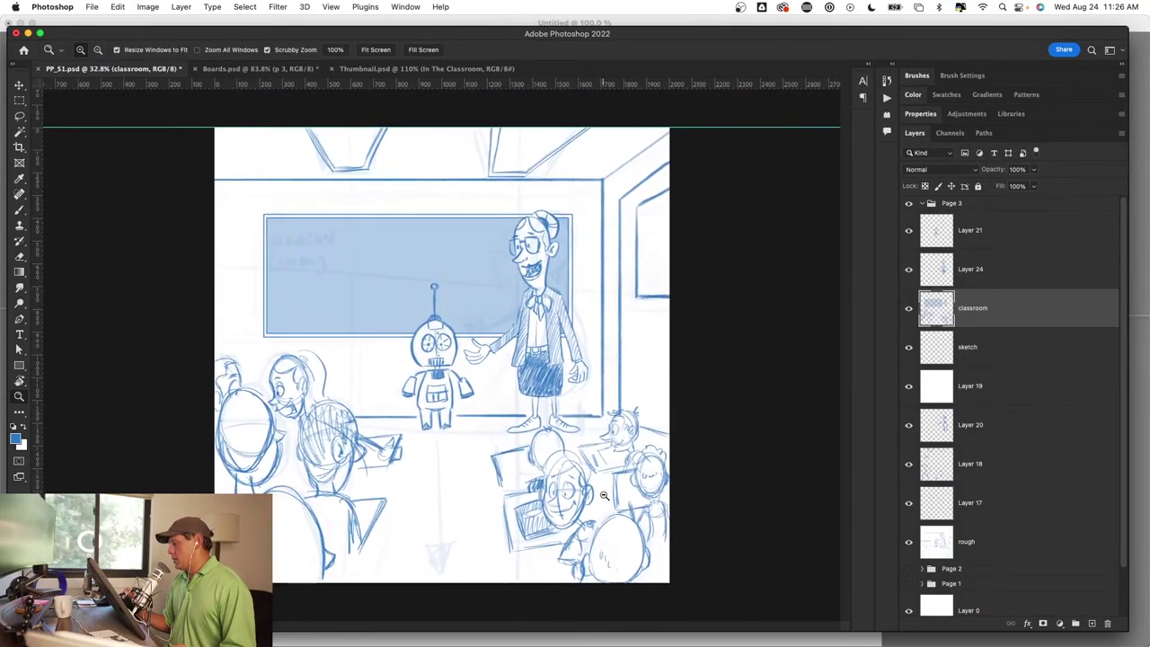
Step: Rework the front child's head edge, erasing inner sketch lines and reducing the brush to 10
key(b)
mouse_move(289, 479)
mouse_down()
mouse_move(509, 355)
mouse_move(492, 391)
mouse_up()
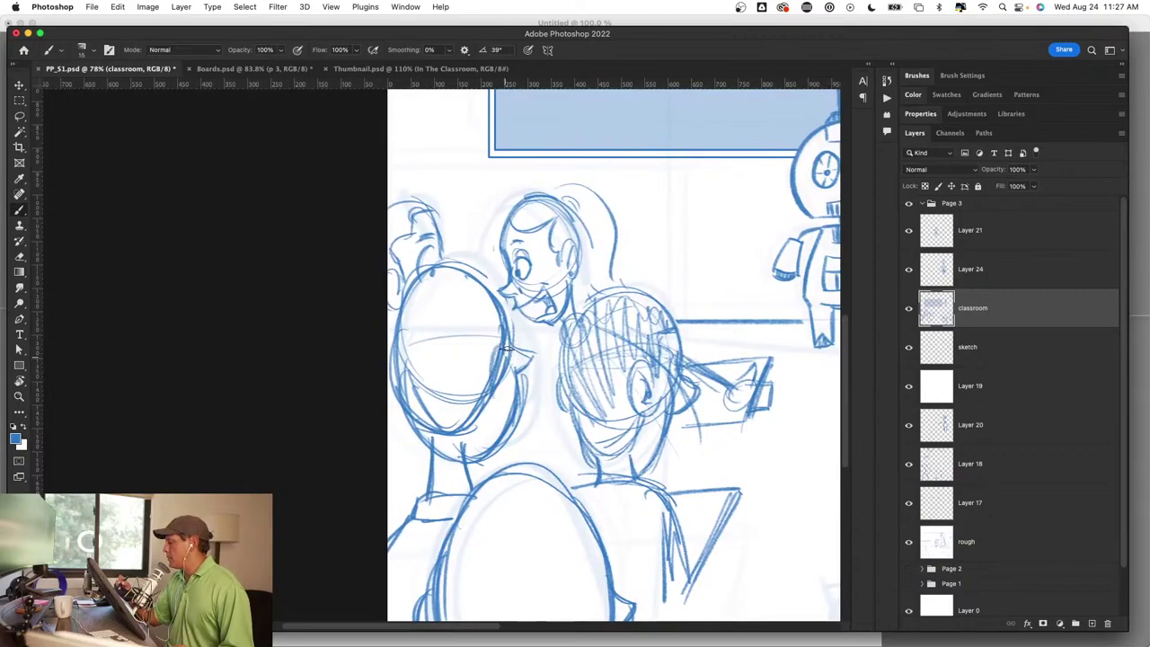
drag(502, 342, 493, 405)
scroll(524, 344, up, 3)
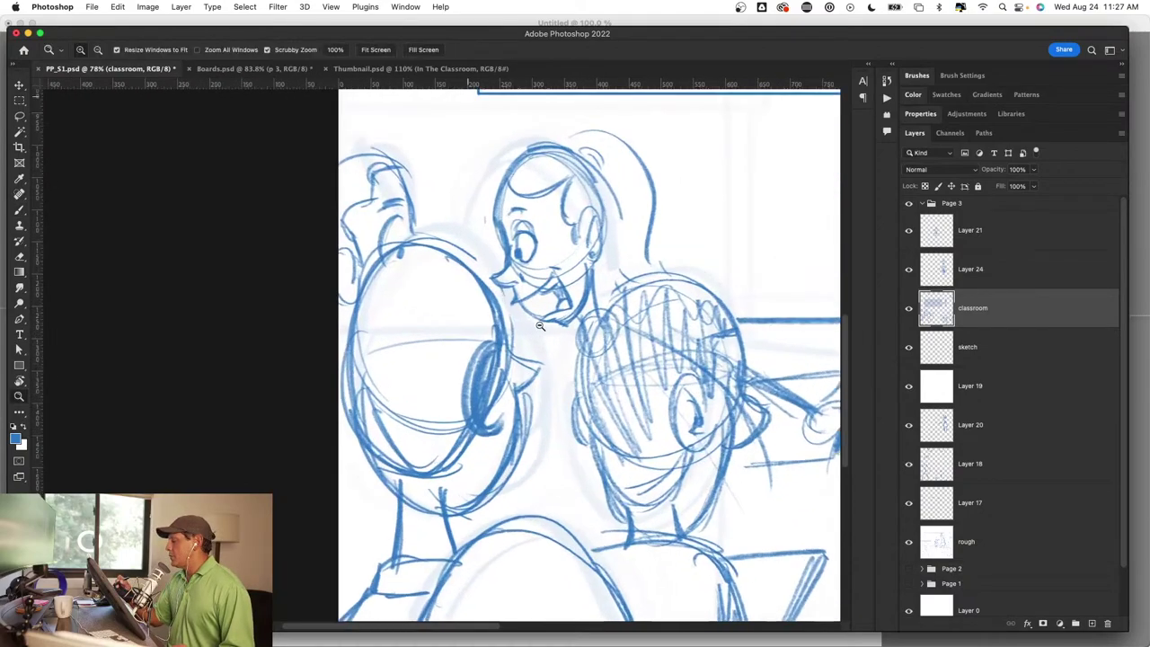
mouse_move(355, 397)
mouse_down()
mouse_move(380, 476)
mouse_move(424, 412)
mouse_up()
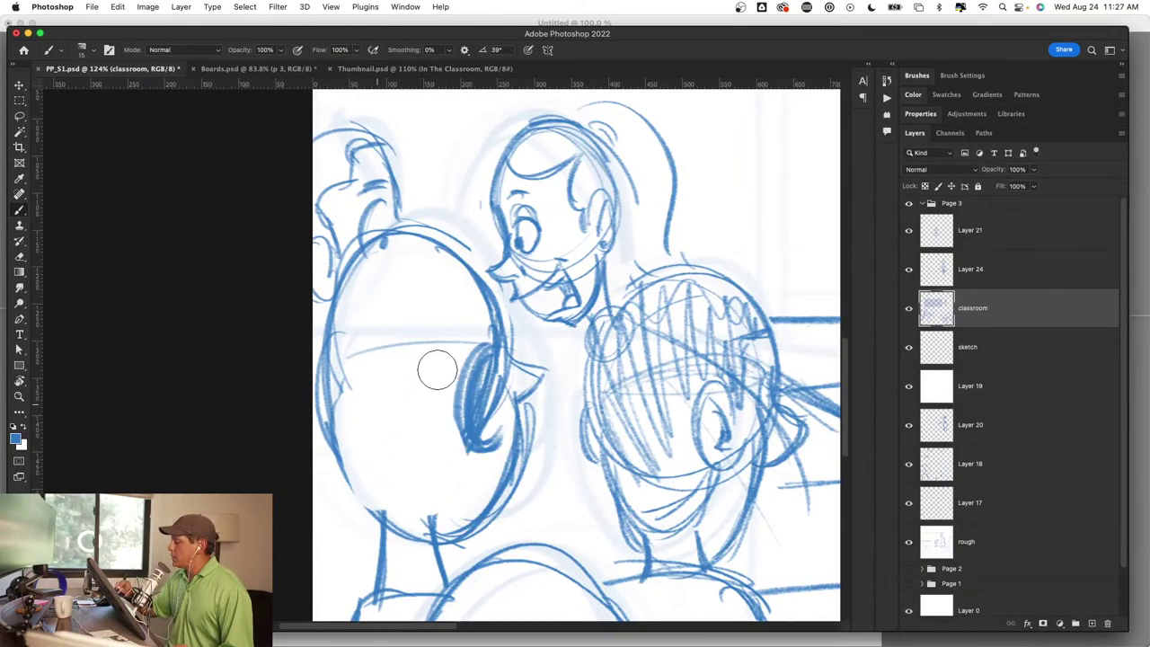
mouse_move(436, 366)
mouse_down()
mouse_move(470, 342)
mouse_move(480, 430)
mouse_up()
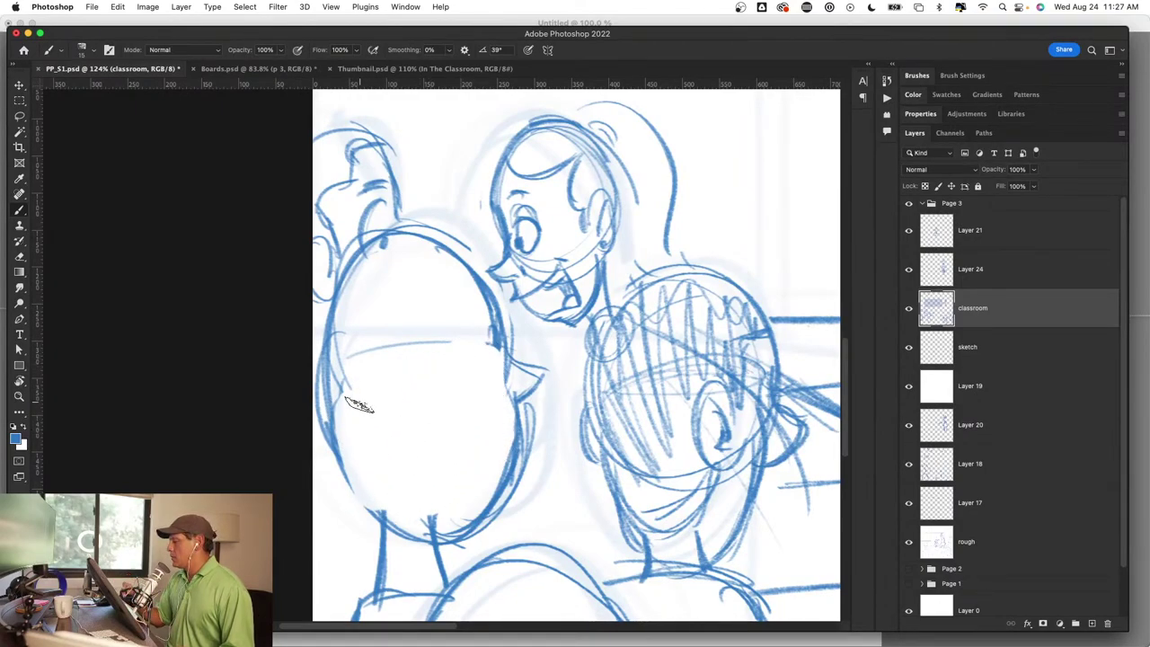
mouse_move(328, 400)
mouse_down()
mouse_move(399, 410)
mouse_move(476, 382)
mouse_move(492, 351)
mouse_up()
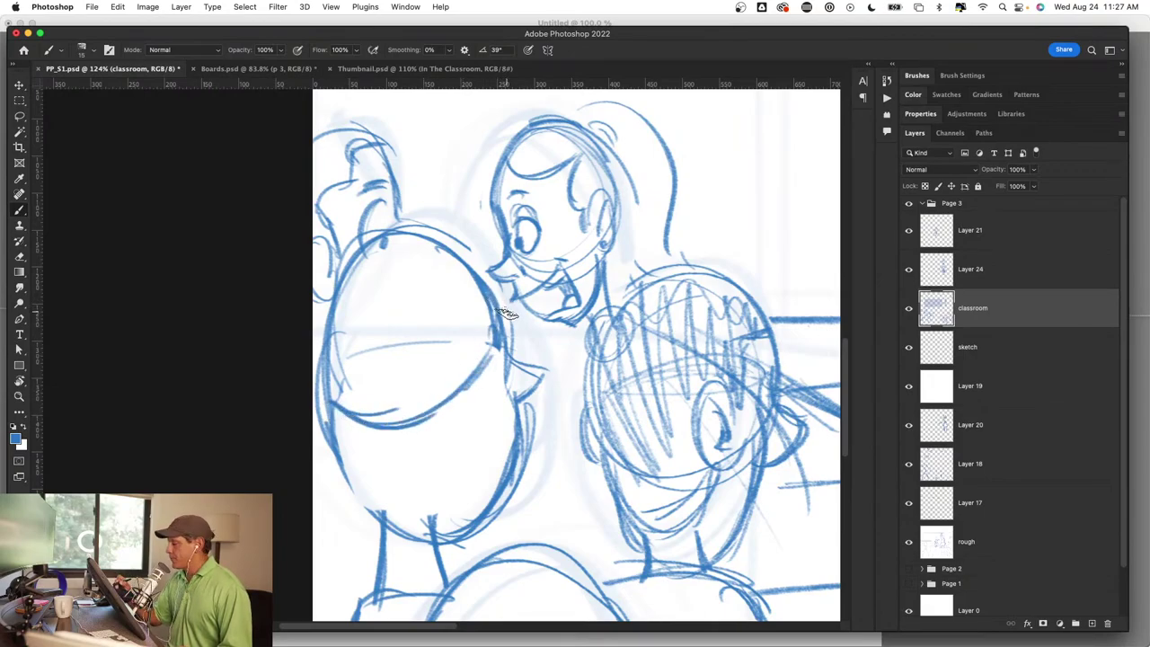
drag(505, 309, 499, 310)
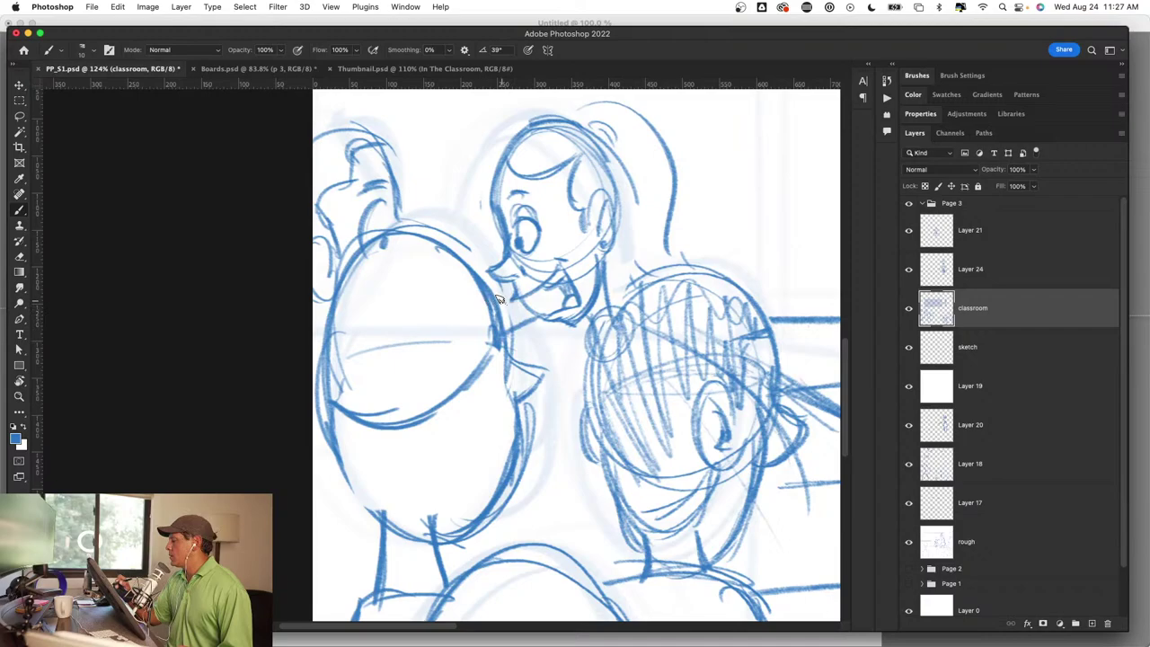
Step: Redraw the front boy's ear larger and strengthen his jaw line after undoing stray arm strokes
mouse_move(580, 282)
mouse_down()
mouse_move(480, 346)
mouse_move(570, 292)
mouse_up()
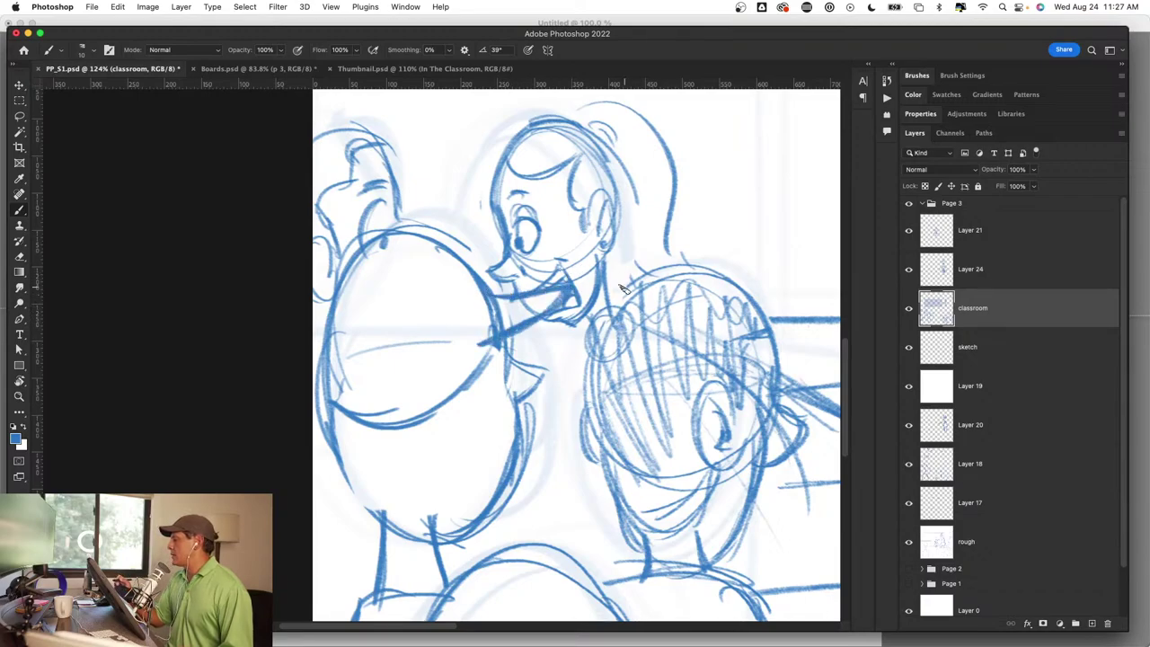
key(super+z)
key(super+z)
key(super+z)
key(super+z)
key(super+z)
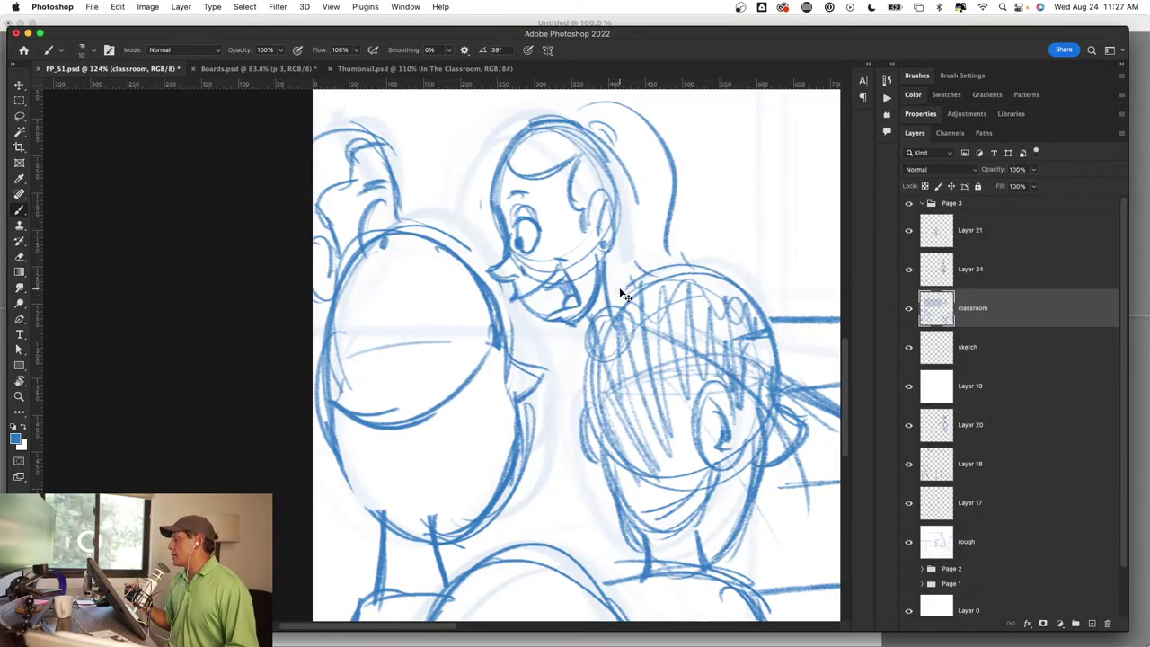
key(super+z)
key(super+z)
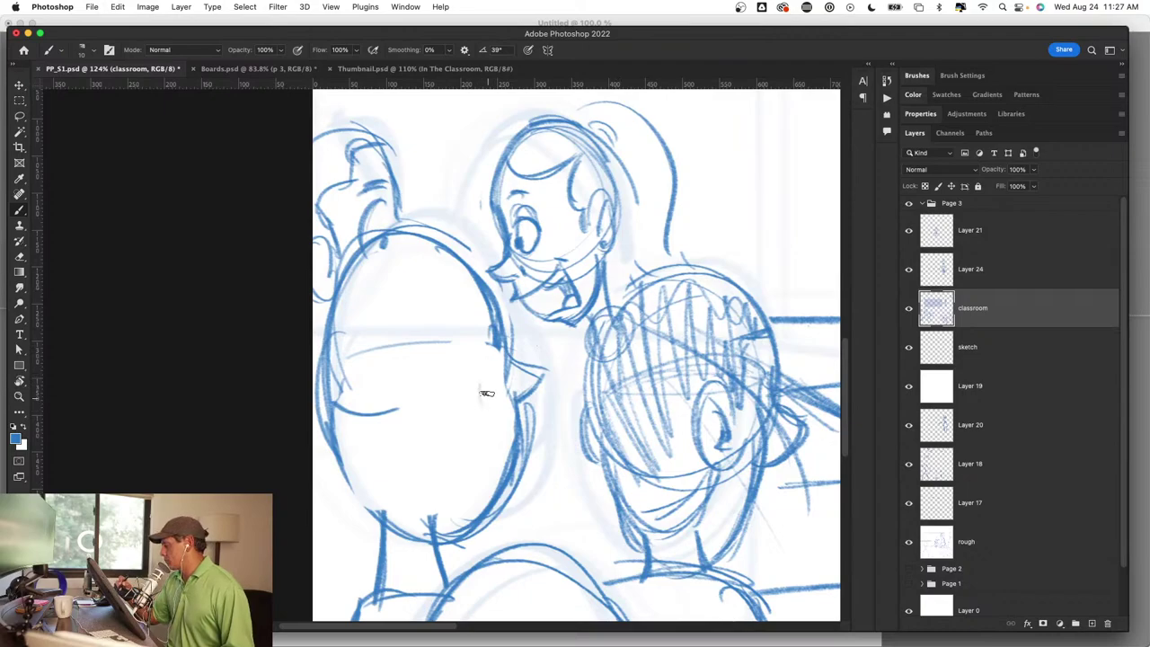
mouse_move(485, 373)
mouse_down()
mouse_move(489, 409)
mouse_move(499, 344)
mouse_move(499, 431)
mouse_up()
mouse_move(485, 343)
mouse_down()
mouse_move(480, 429)
mouse_move(496, 433)
mouse_up()
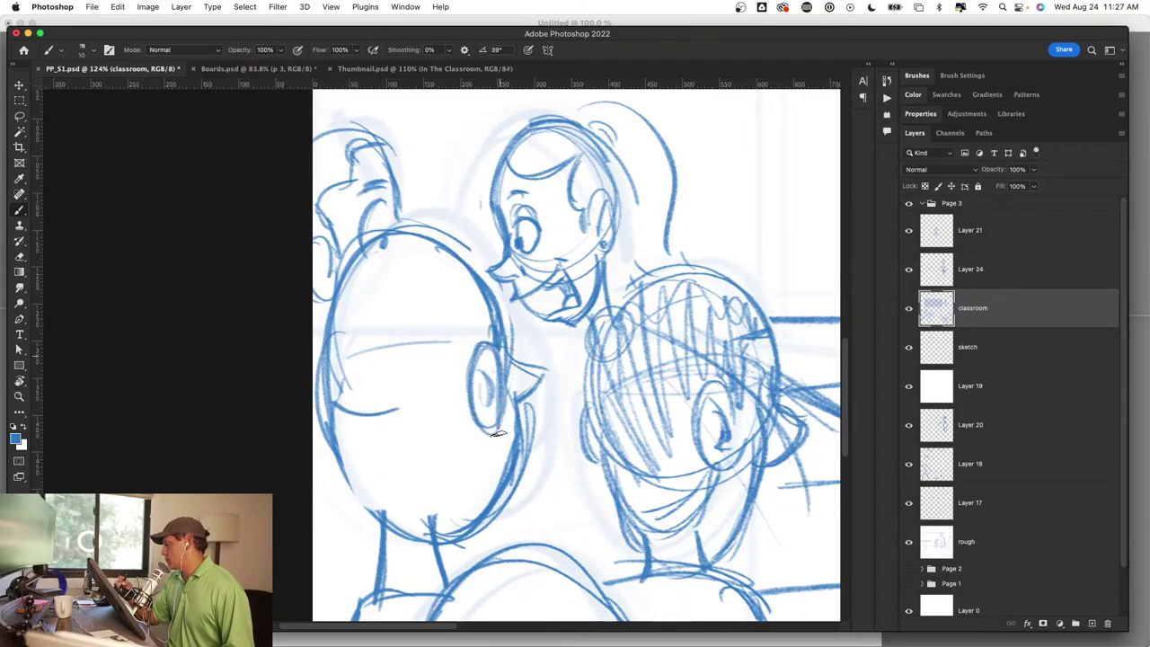
mouse_move(476, 368)
mouse_down()
mouse_move(481, 406)
mouse_move(438, 487)
mouse_up()
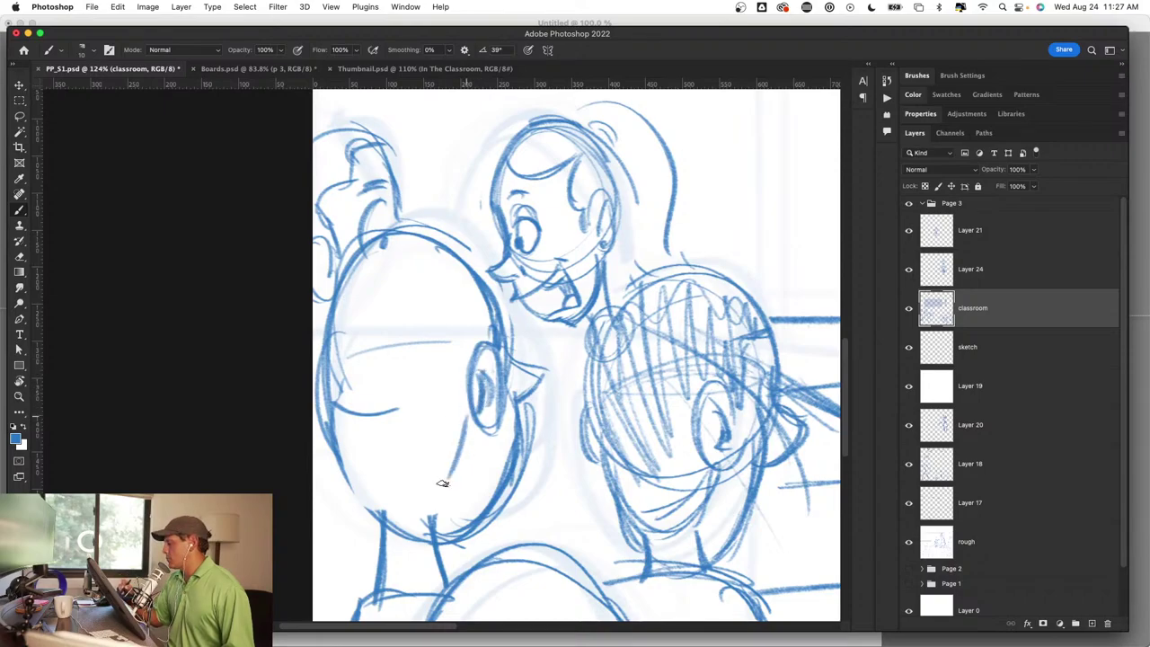
drag(475, 422, 418, 515)
drag(337, 461, 419, 521)
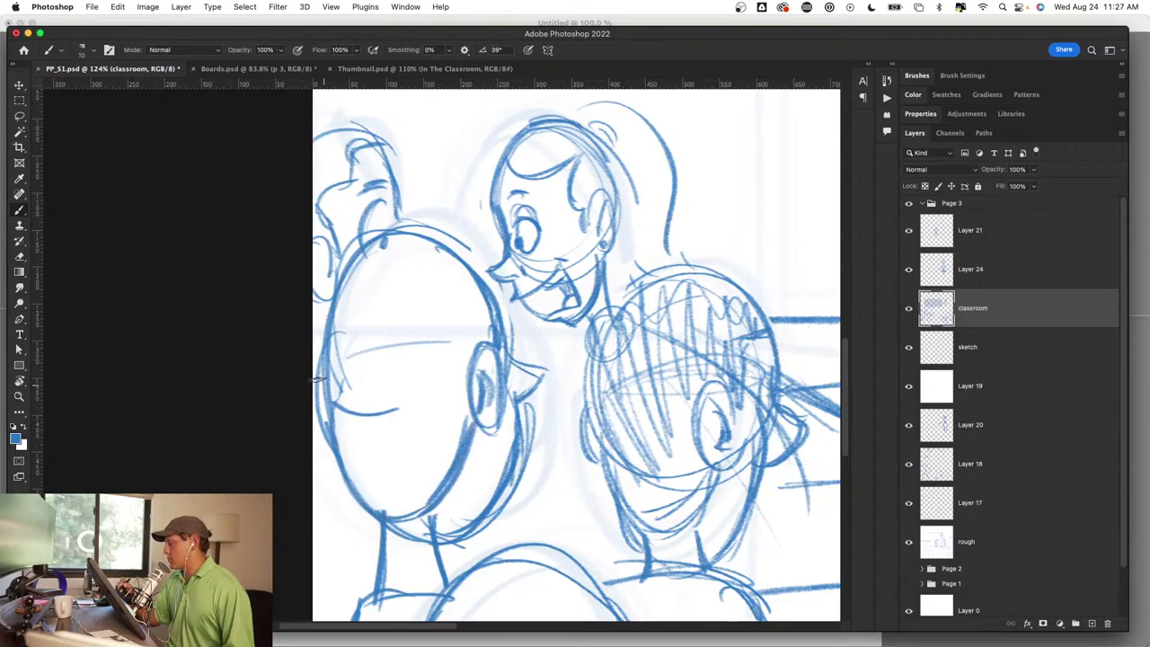
Step: Darken the front boy's head outline and neck, and fill his hair with diagonal hatching
drag(318, 373, 311, 447)
mouse_move(329, 402)
mouse_down()
mouse_move(376, 244)
mouse_move(478, 287)
mouse_up()
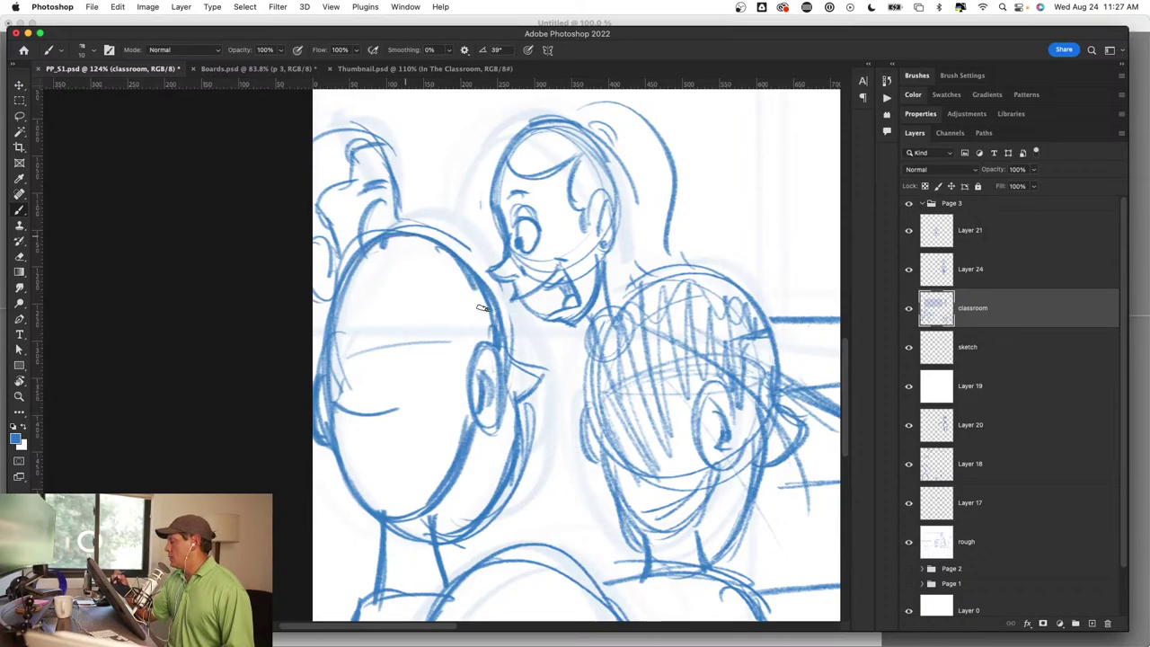
drag(430, 232, 492, 281)
mouse_move(389, 216)
mouse_down()
mouse_move(501, 275)
mouse_move(494, 318)
mouse_up()
drag(349, 435, 377, 512)
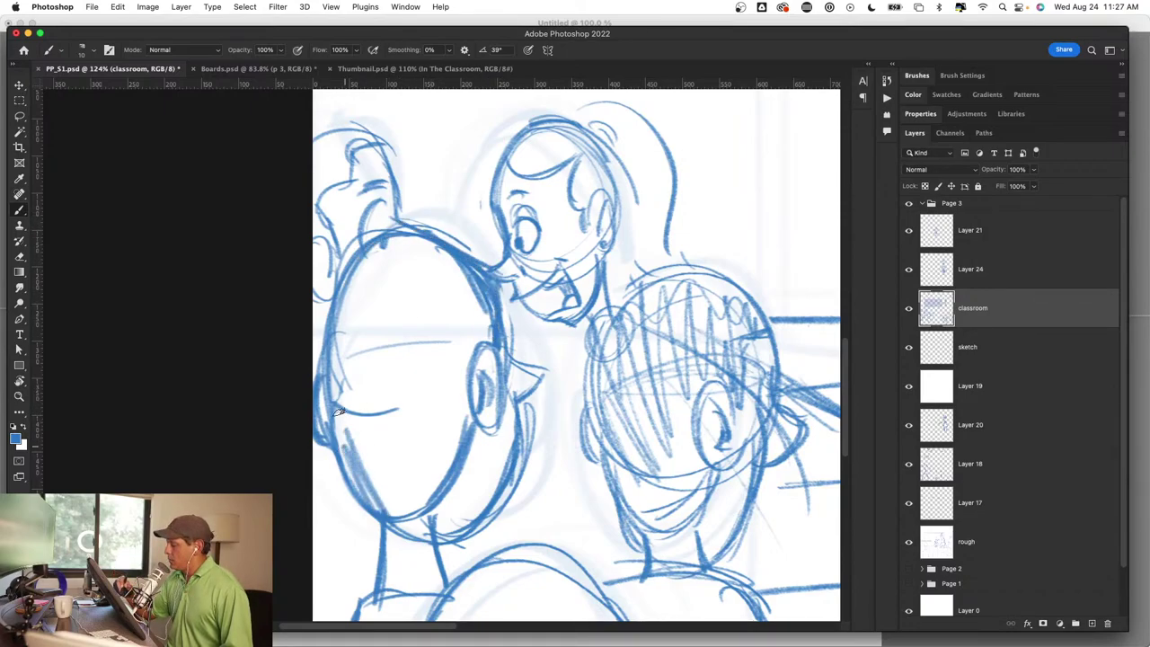
drag(332, 368, 409, 516)
drag(346, 301, 431, 494)
drag(381, 265, 463, 431)
mouse_move(431, 253)
mouse_down()
mouse_move(476, 420)
mouse_move(479, 381)
mouse_up()
drag(466, 267, 494, 324)
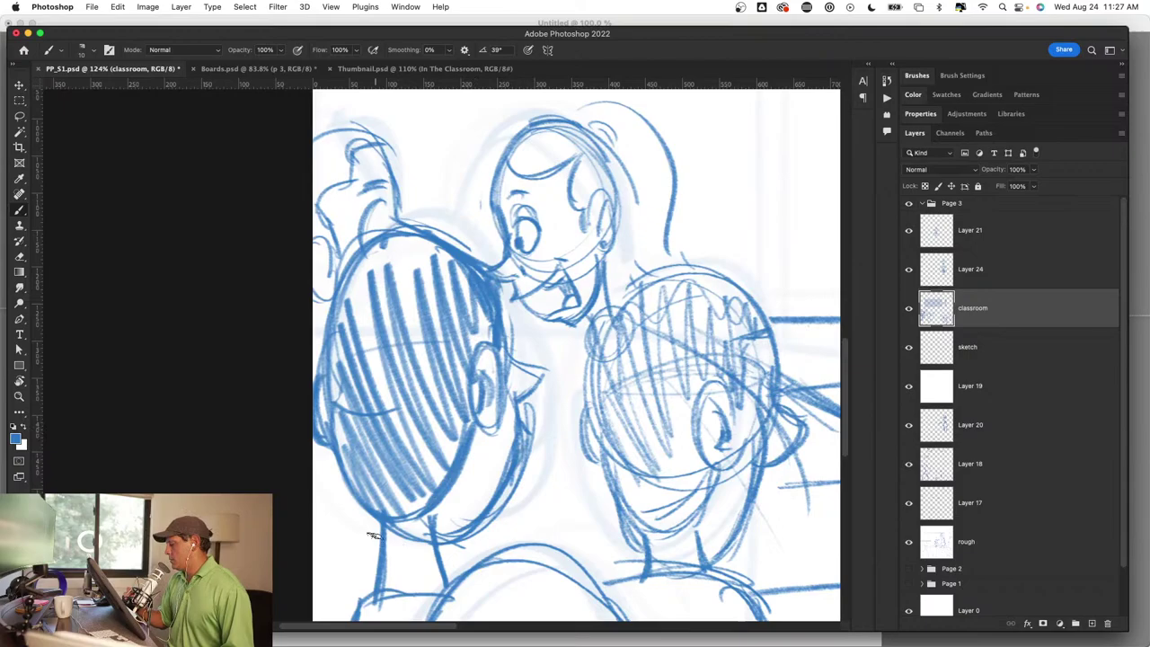
mouse_move(382, 523)
mouse_down()
mouse_move(372, 573)
mouse_move(386, 587)
mouse_up()
Step: Sketch and reinforce the V-shaped shoulder line of the next student
drag(503, 572, 612, 375)
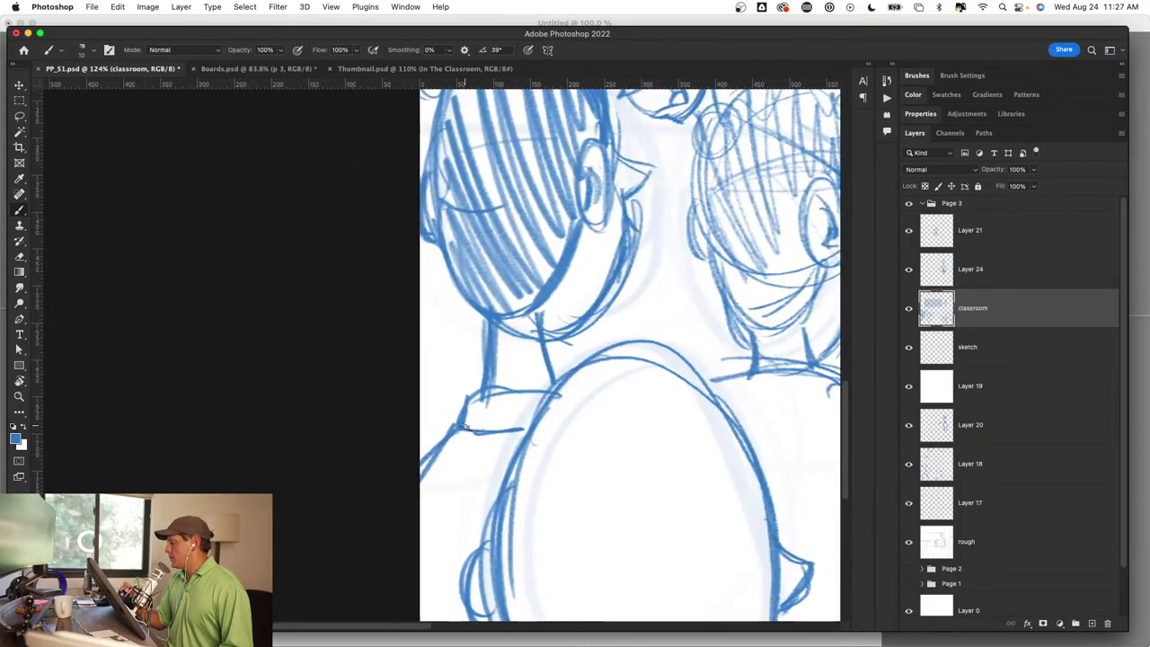
key(z)
drag(595, 469, 564, 461)
mouse_move(270, 411)
mouse_down()
mouse_move(329, 411)
mouse_move(371, 381)
mouse_move(390, 394)
mouse_up()
key(b)
scroll(551, 380, up, 5)
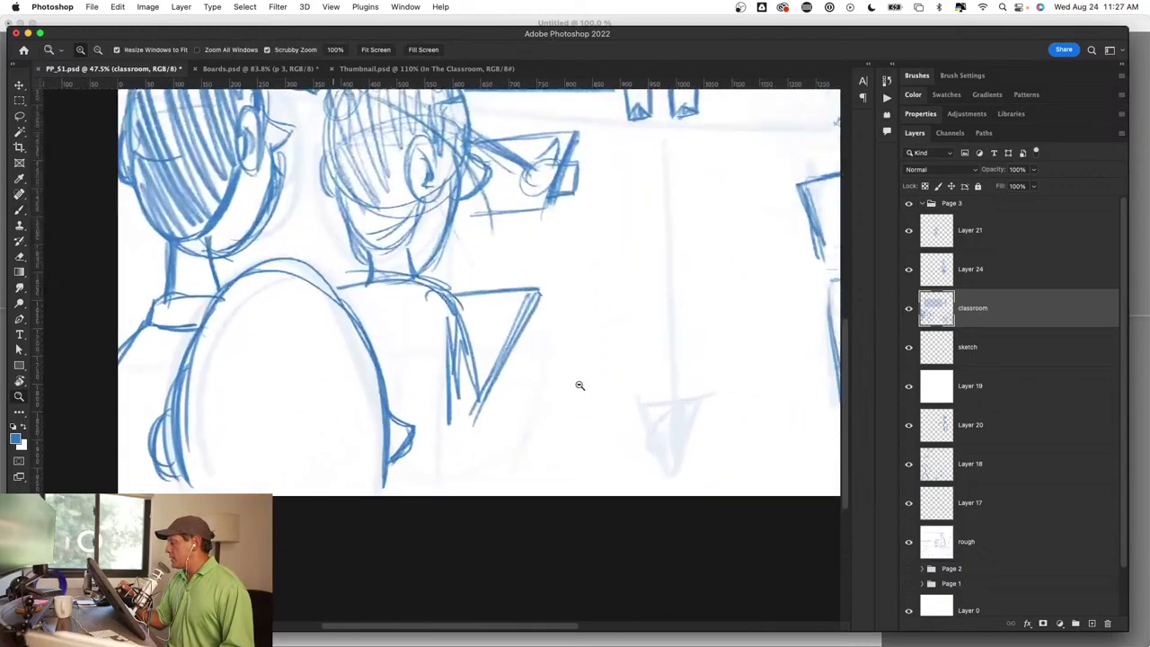
mouse_move(445, 334)
mouse_down()
mouse_move(468, 384)
mouse_move(442, 490)
mouse_up()
drag(435, 377, 442, 483)
mouse_move(350, 440)
mouse_down()
mouse_move(470, 395)
mouse_move(454, 454)
mouse_up()
mouse_move(467, 411)
mouse_down()
mouse_move(456, 472)
mouse_move(476, 375)
mouse_move(469, 481)
mouse_up()
drag(476, 377, 437, 479)
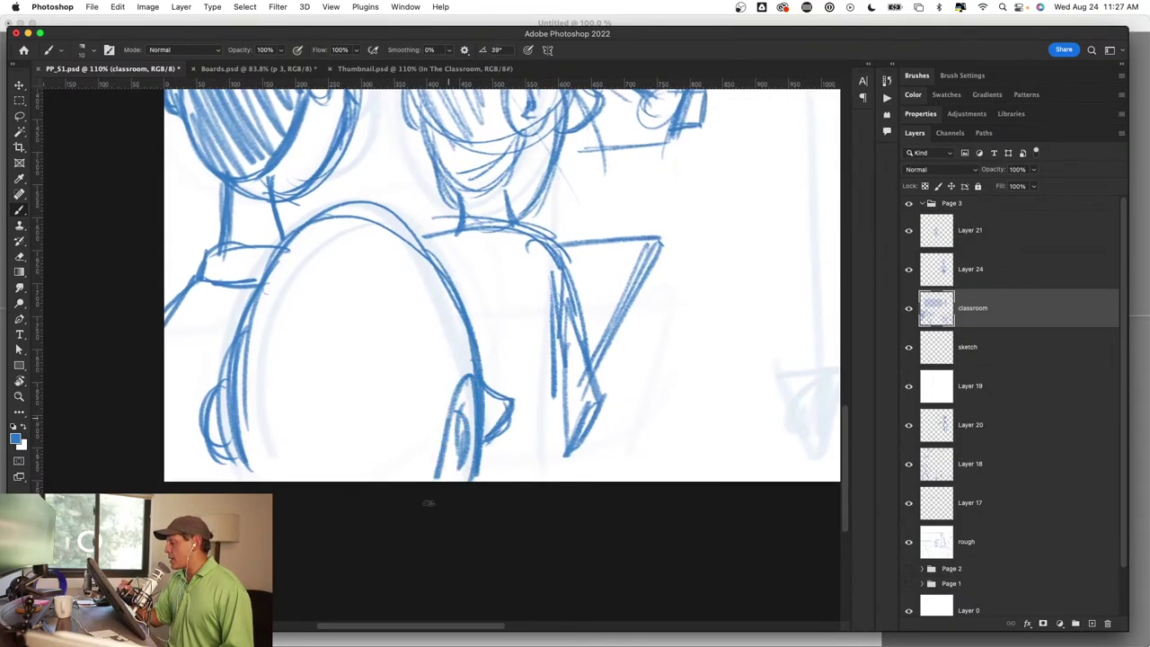
drag(455, 424, 442, 481)
Step: Hatch the next student's hair across the whole head, then zoom out to the page
drag(241, 377, 258, 482)
drag(261, 354, 277, 475)
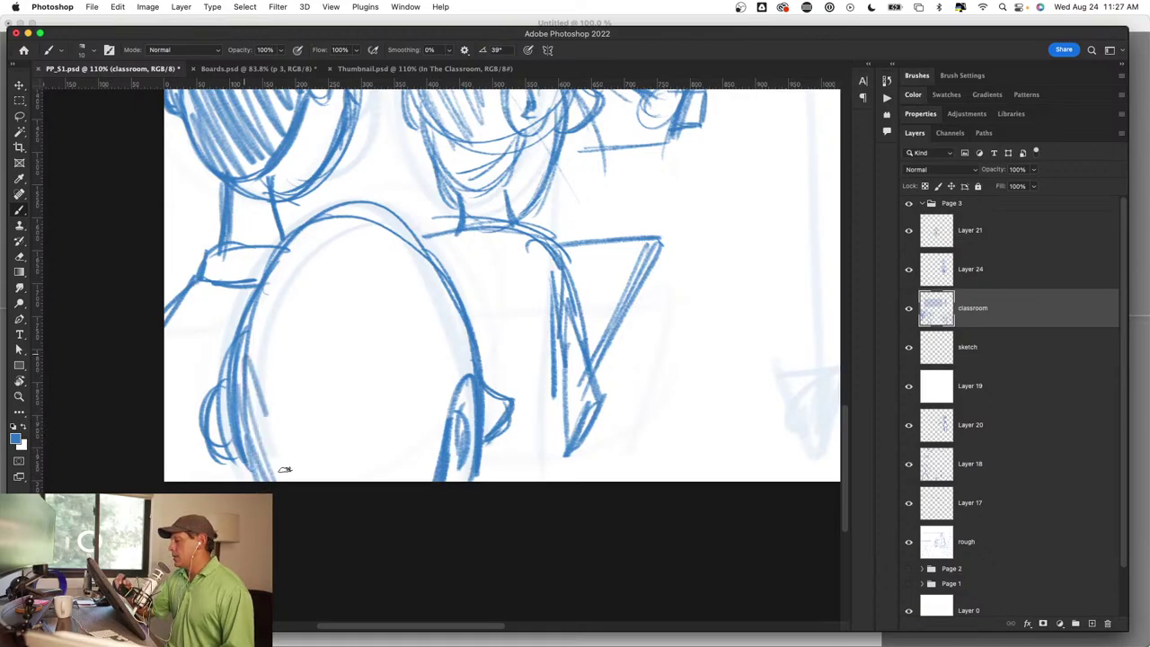
drag(290, 274, 310, 481)
drag(296, 243, 350, 482)
drag(319, 220, 343, 476)
mouse_move(352, 215)
mouse_down()
mouse_move(382, 472)
mouse_move(411, 474)
mouse_up()
drag(399, 243, 439, 454)
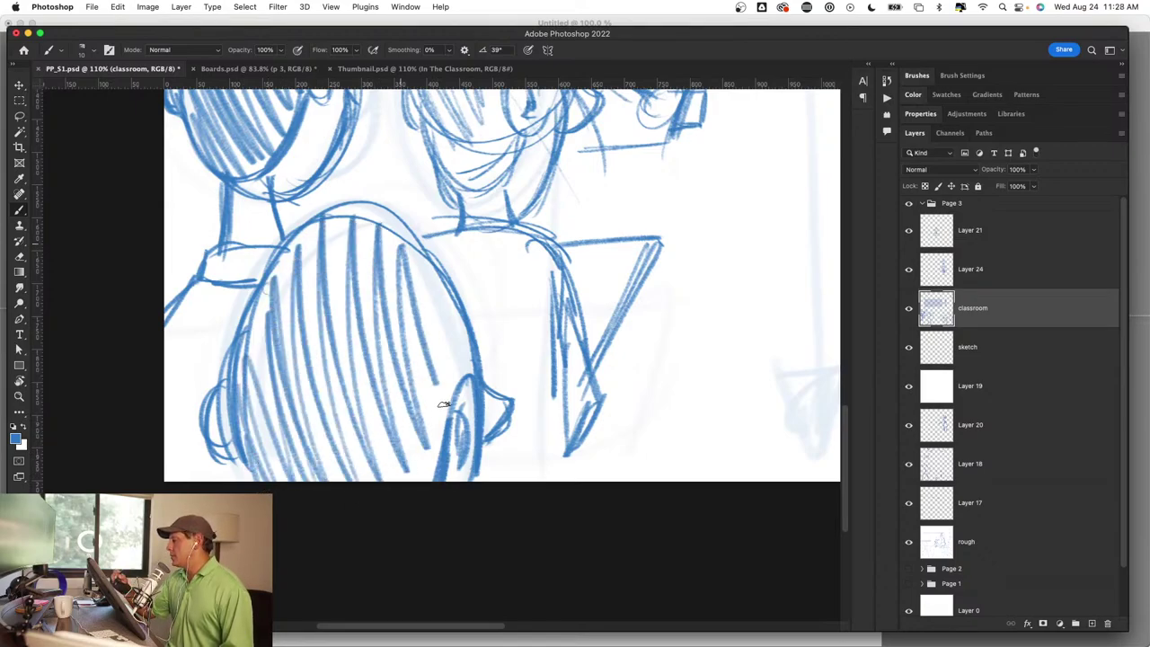
drag(430, 289, 467, 404)
drag(406, 234, 469, 368)
key(z)
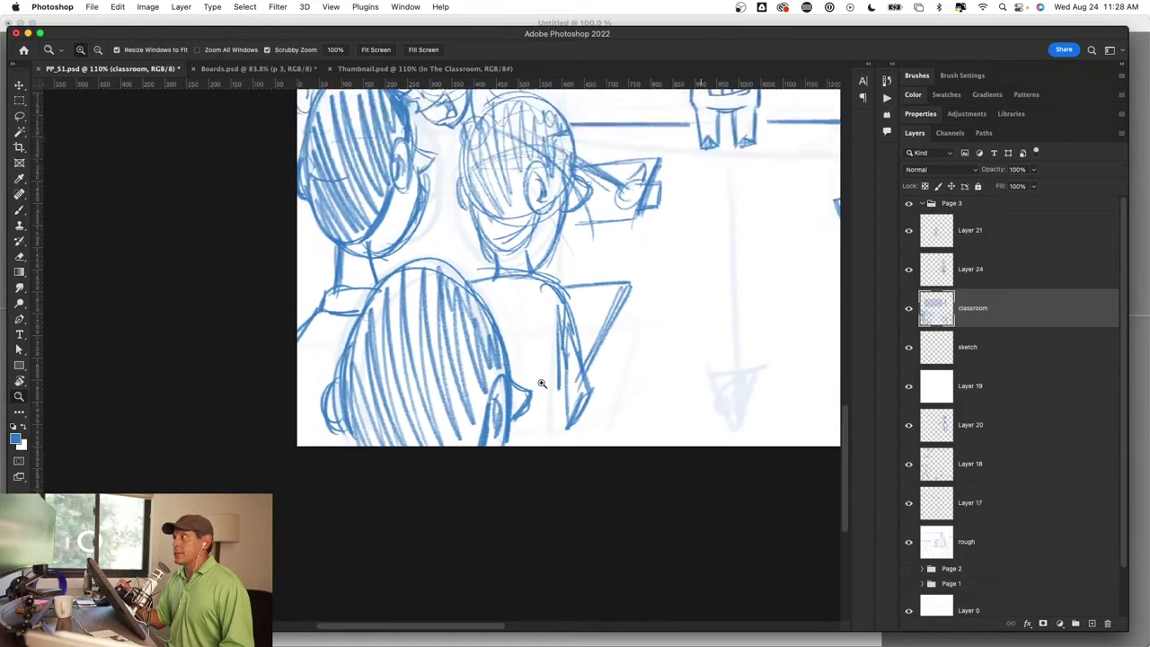
mouse_move(628, 359)
mouse_down()
mouse_move(566, 363)
mouse_move(595, 398)
mouse_up()
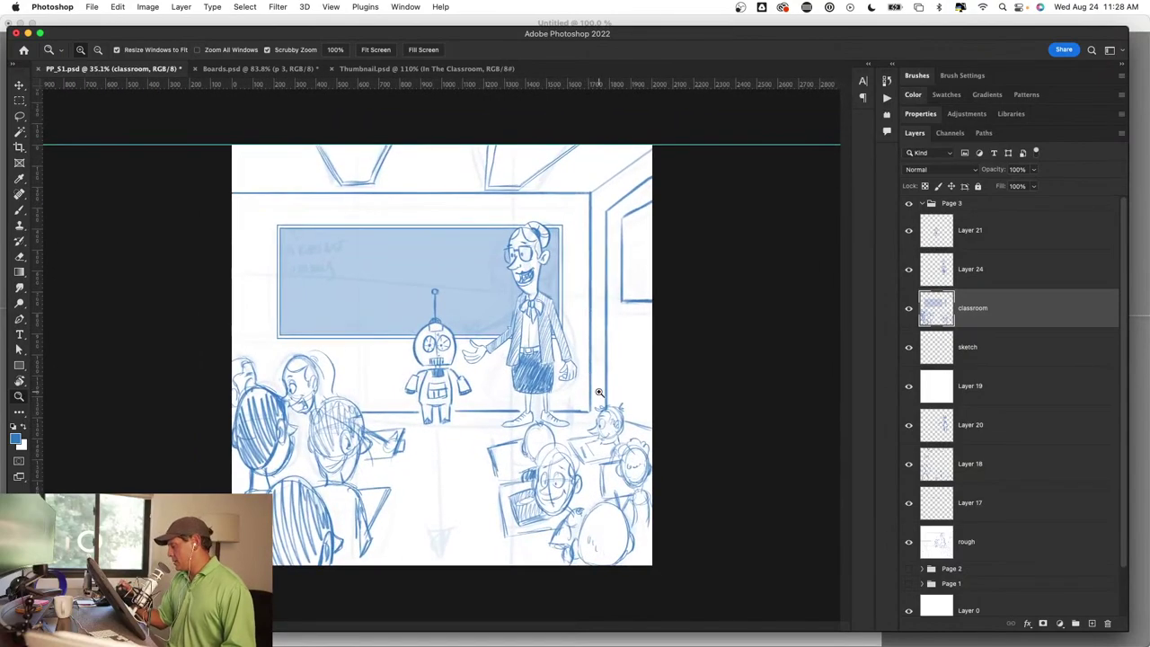
Step: Sketch and thicken the desk lines beside the smiling boy at bottom right
mouse_move(581, 539)
mouse_down()
mouse_move(741, 304)
mouse_move(809, 305)
mouse_up()
key(b)
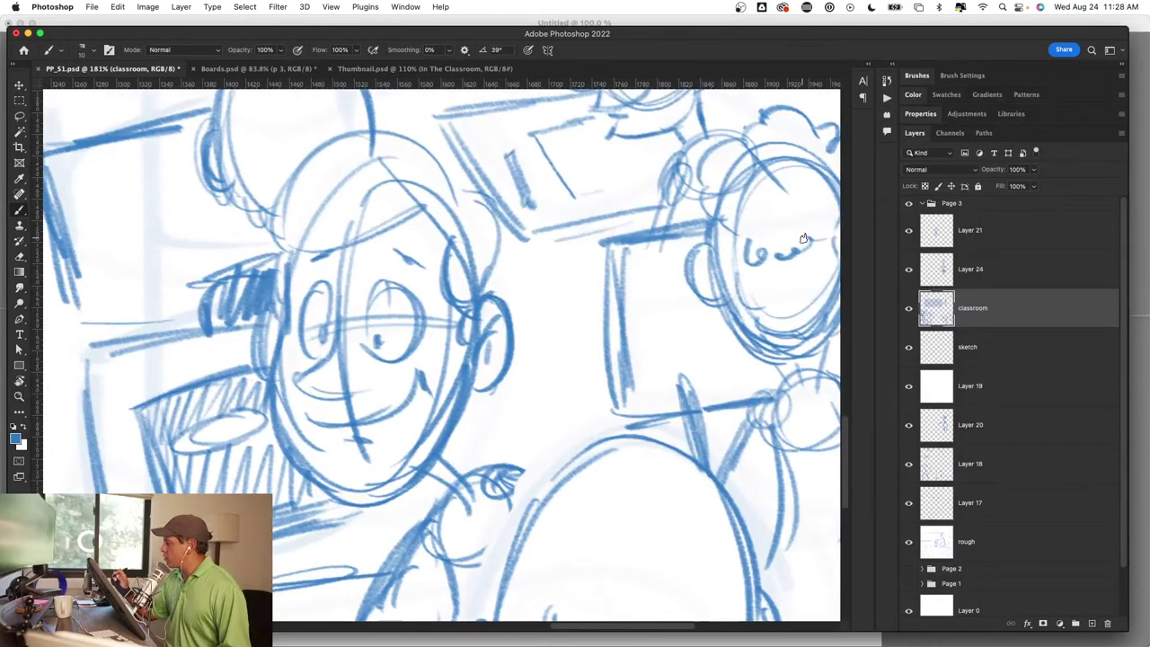
key(super+z)
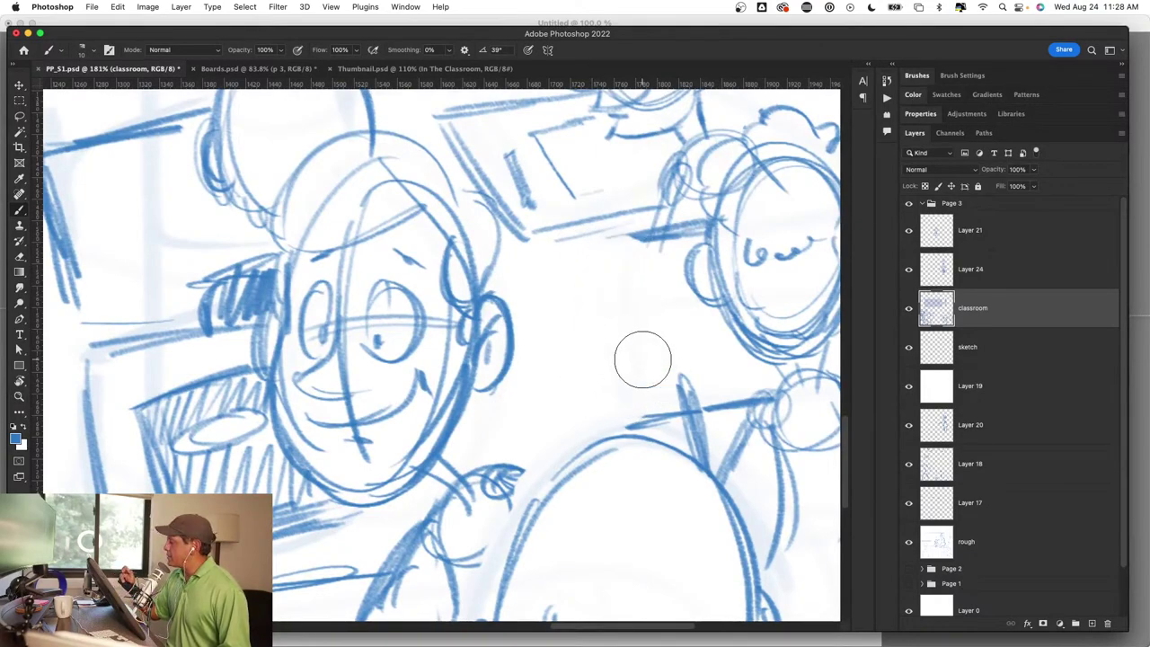
drag(712, 229, 550, 274)
mouse_move(675, 233)
mouse_down()
mouse_move(532, 275)
mouse_move(636, 429)
mouse_up()
mouse_move(537, 287)
mouse_down()
mouse_move(604, 402)
mouse_move(747, 399)
mouse_up()
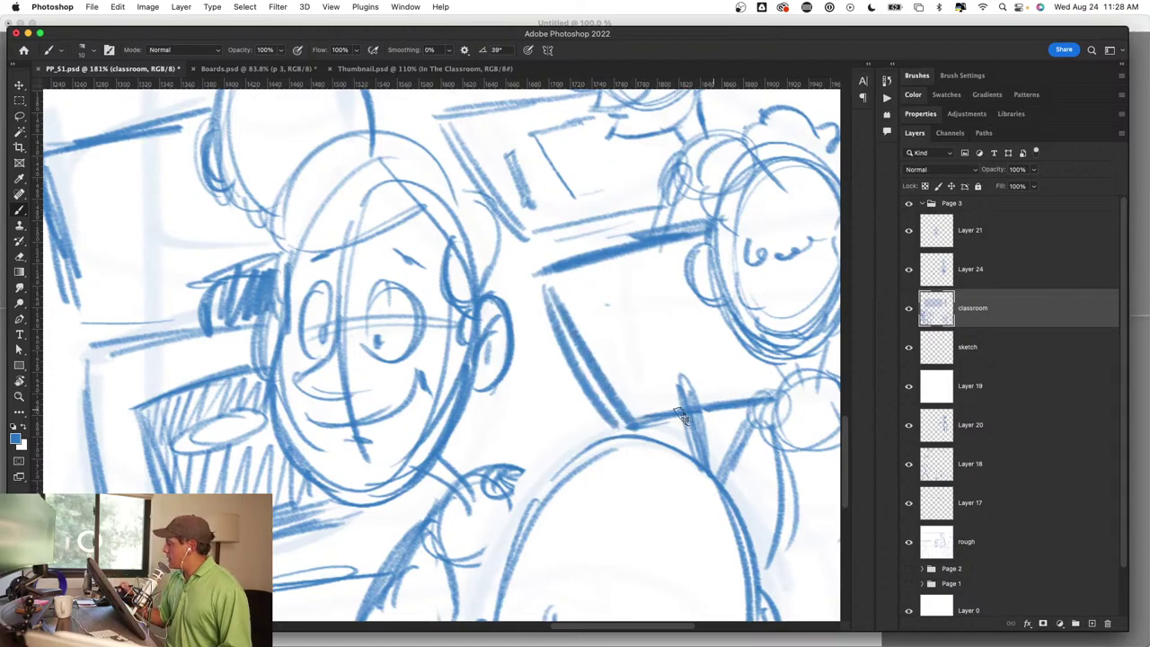
drag(647, 428, 732, 407)
Step: Draw a small head with neck behind the desk and a raised hand above it
mouse_move(662, 380)
mouse_down()
mouse_move(719, 341)
mouse_move(710, 386)
mouse_up()
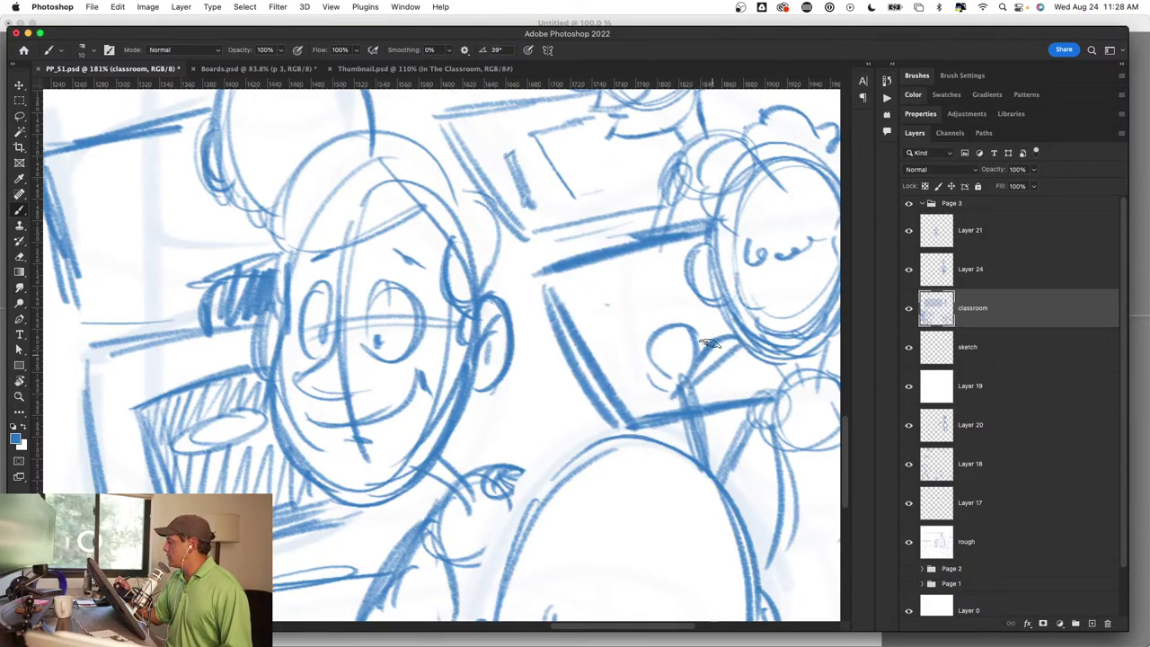
mouse_move(619, 301)
mouse_down()
mouse_move(651, 269)
mouse_move(692, 325)
mouse_up()
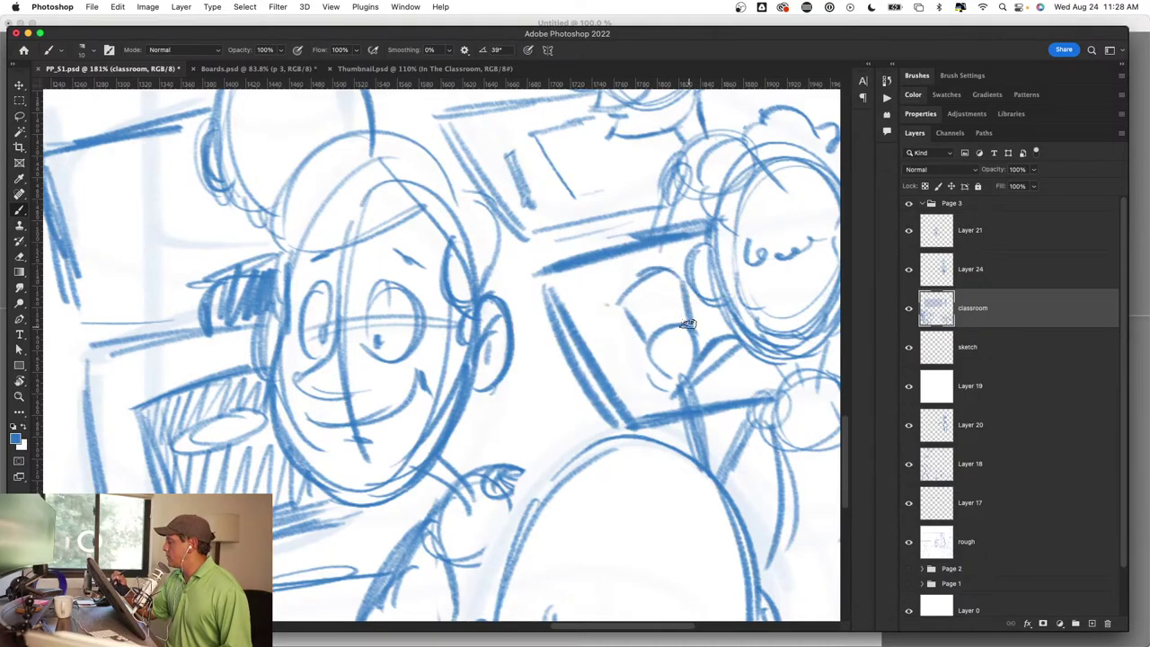
mouse_move(660, 288)
mouse_down()
mouse_move(666, 323)
mouse_move(651, 334)
mouse_up()
key(z)
drag(680, 449, 592, 485)
key(b)
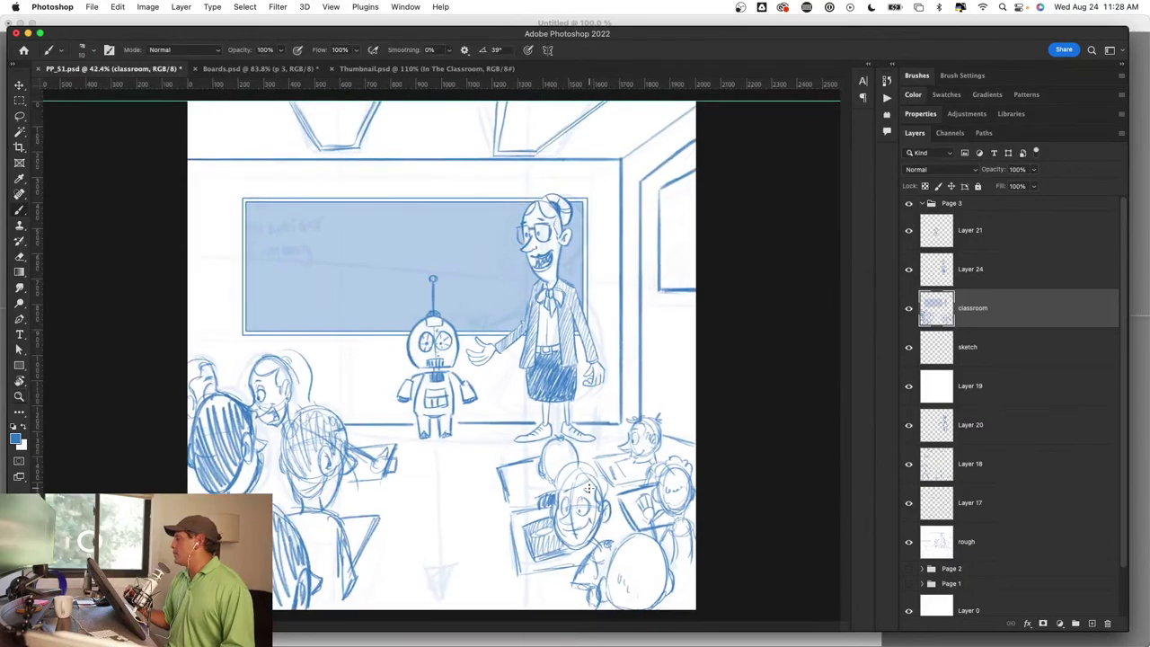
click(980, 231)
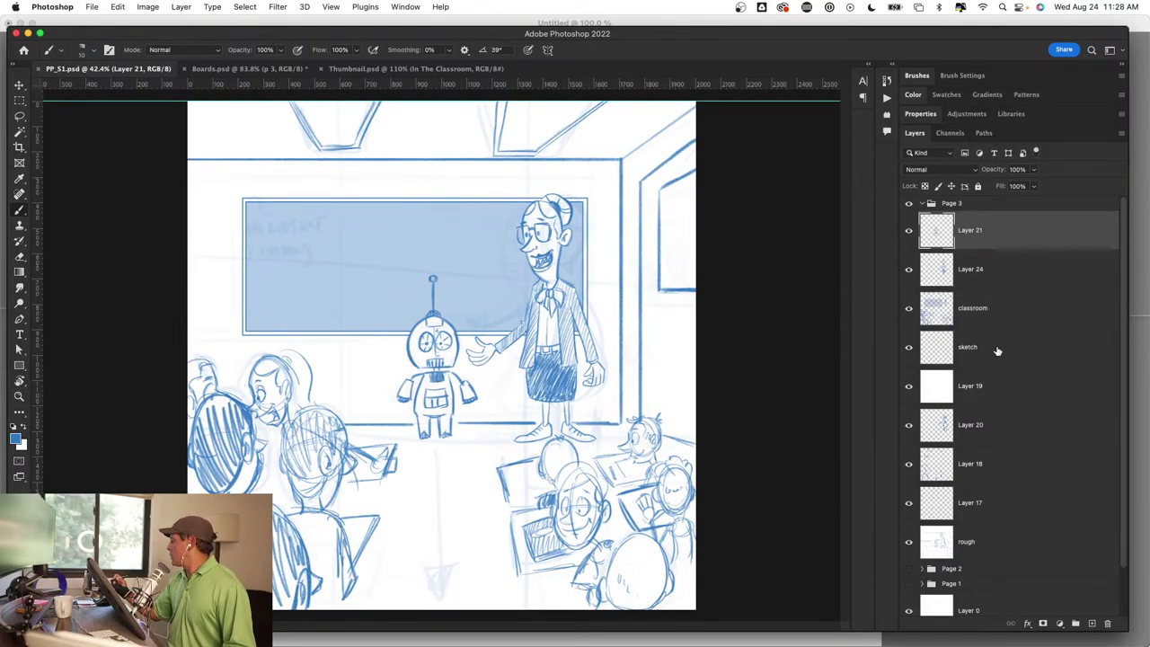
Step: Merge the classroom layer down into sketch and delete Layer 19 through rough
click(1021, 312)
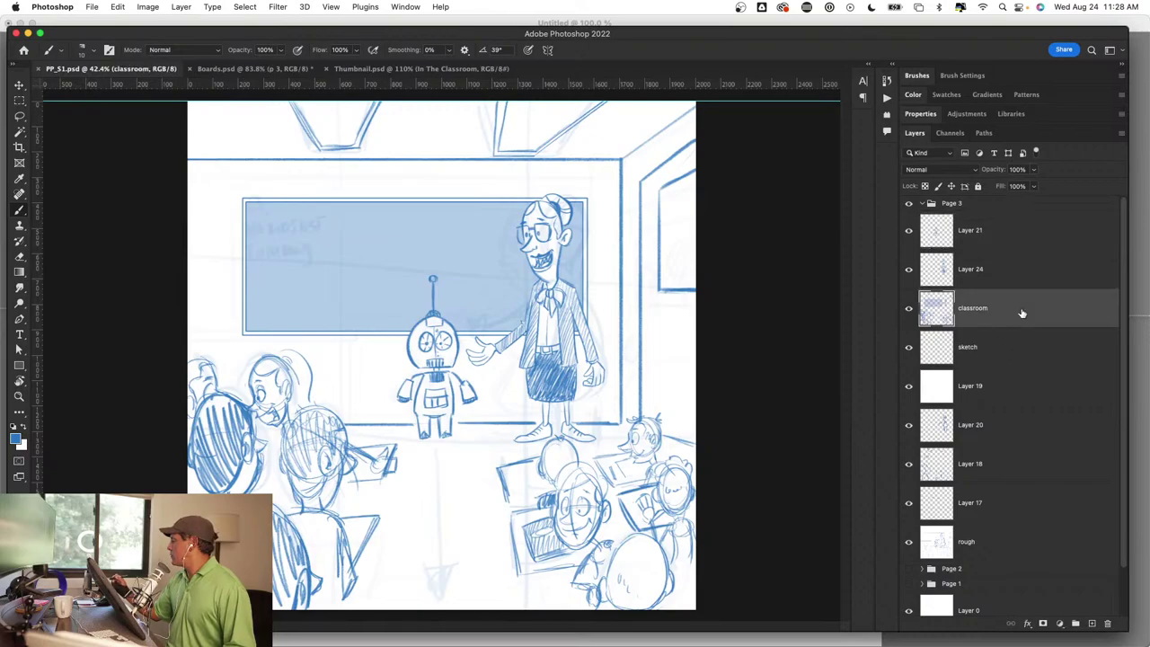
key(ctrl+e)
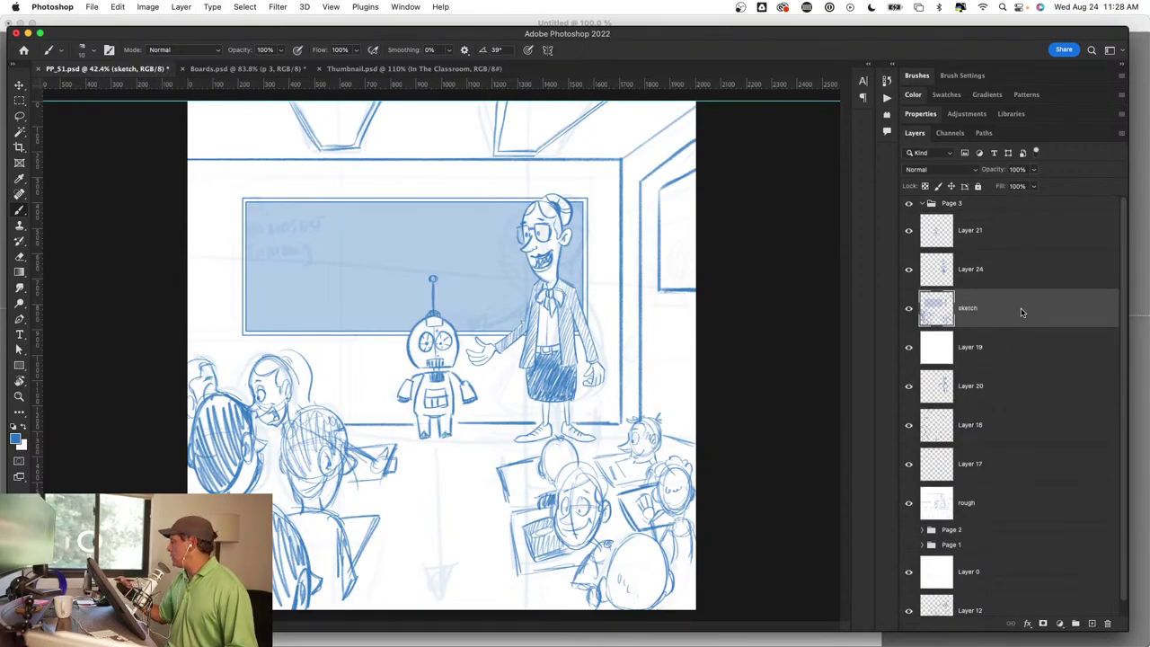
click(1009, 353)
shift+click(1017, 501)
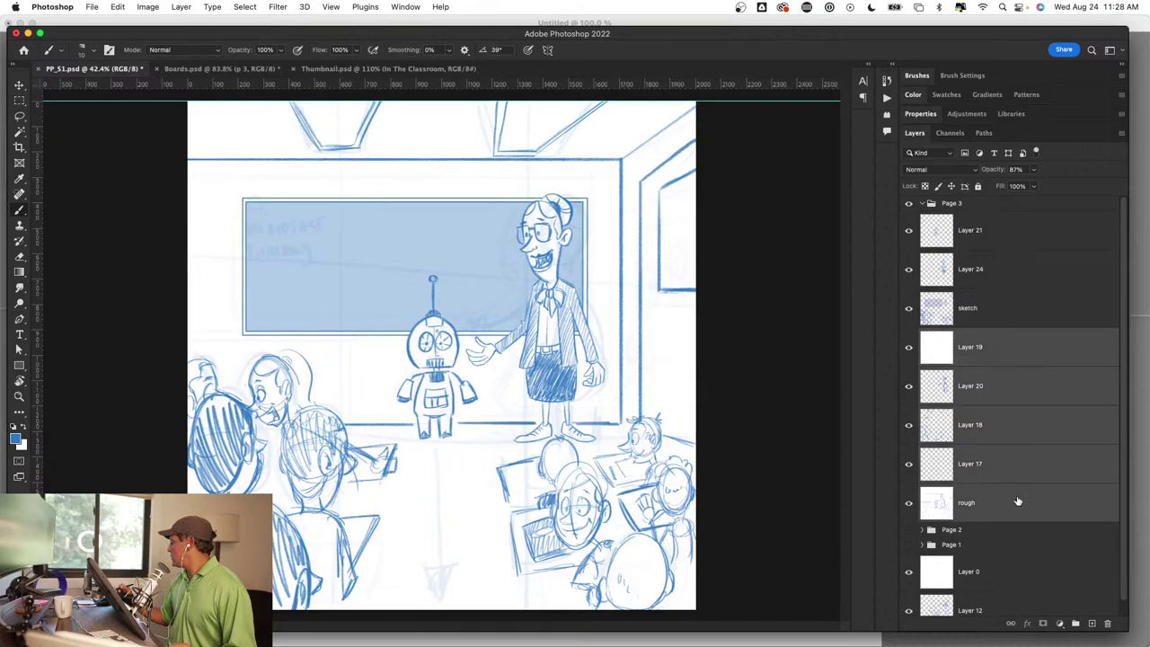
drag(1059, 508, 1107, 622)
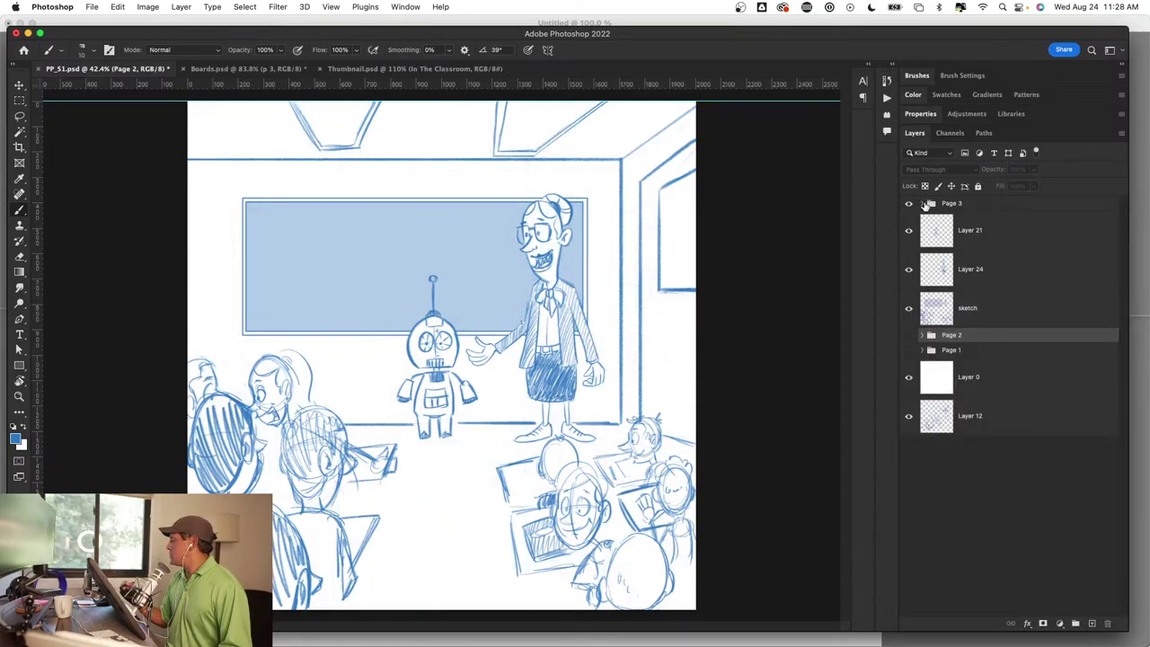
Step: Move Layer 21, Layer 24 and sketch into the Page 3 group
click(981, 226)
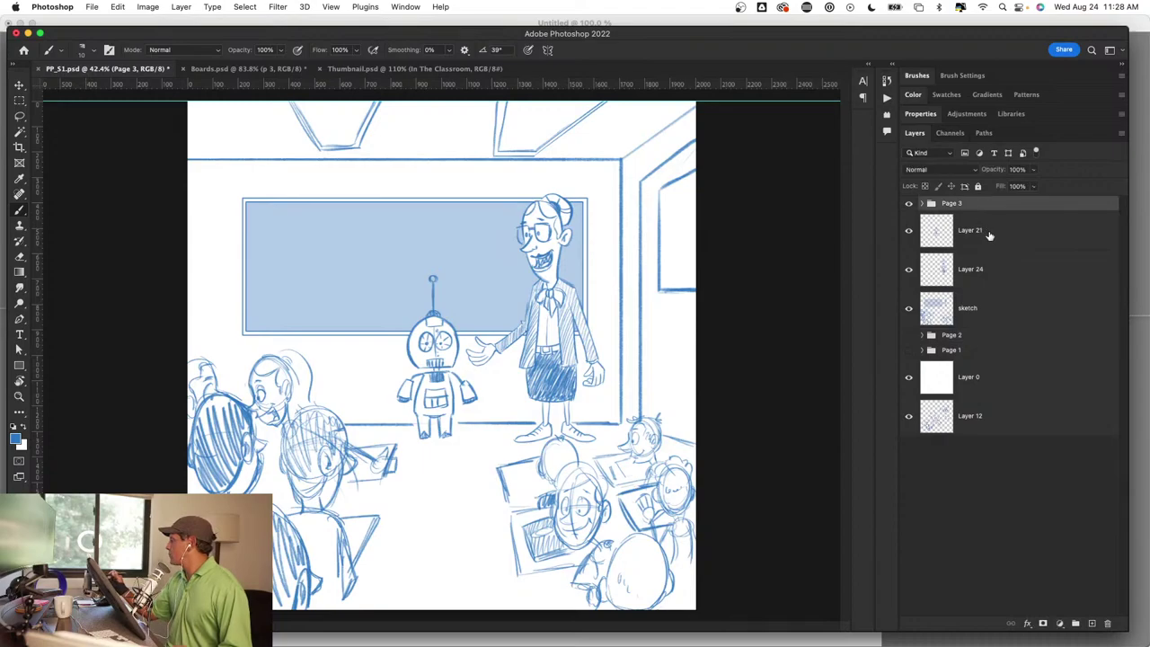
shift+click(997, 303)
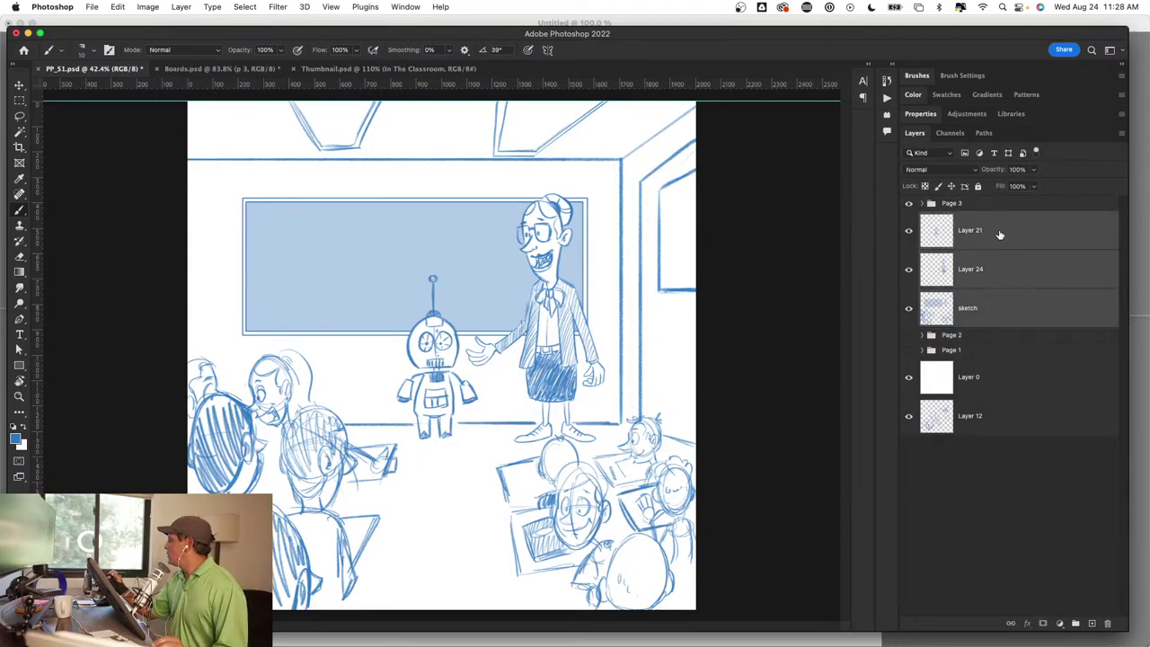
drag(999, 234, 983, 205)
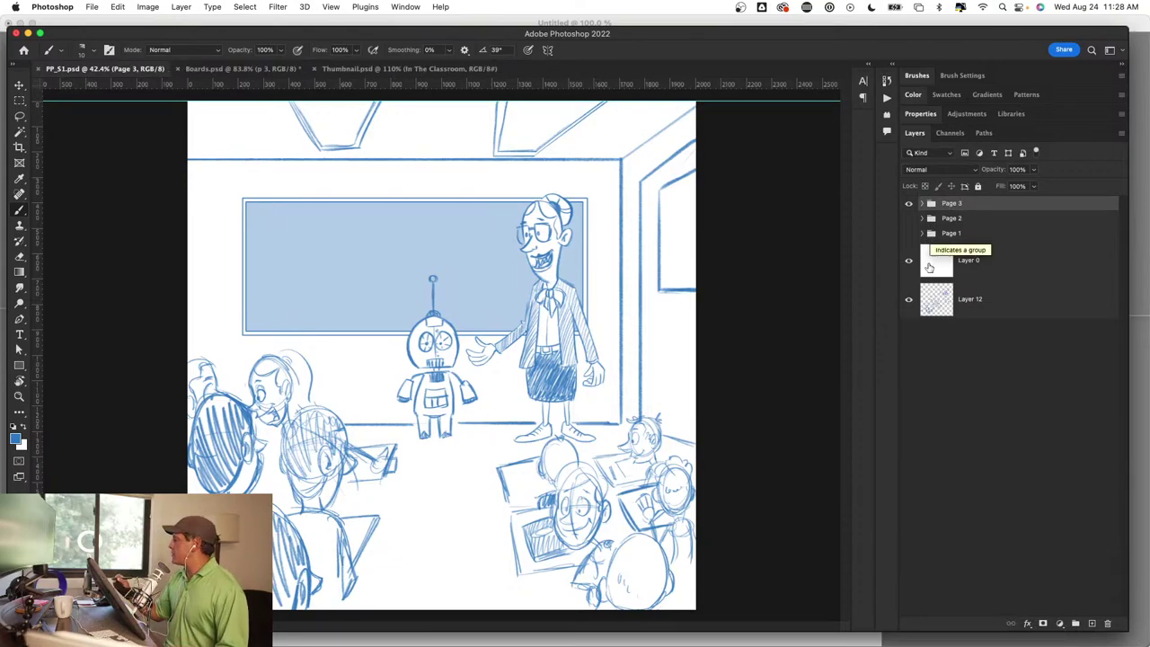
Step: Switch the visible panel from Page 3 to Page 2 and expand the Page 2 group
click(907, 203)
click(907, 232)
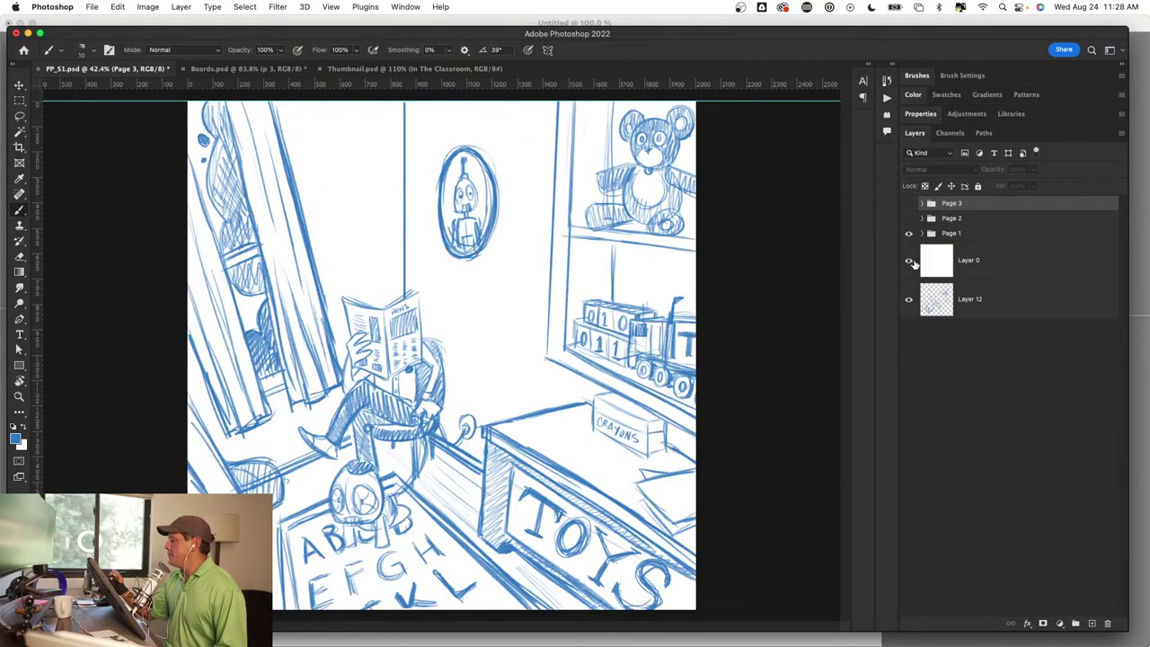
scroll(547, 466, down, 2)
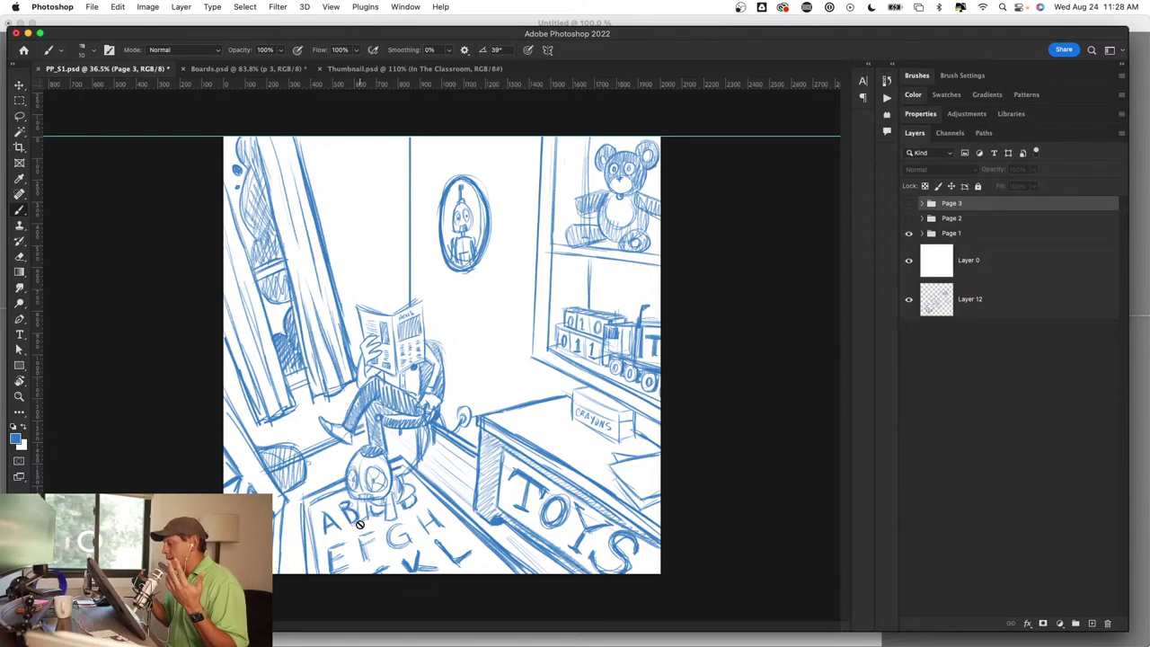
click(908, 232)
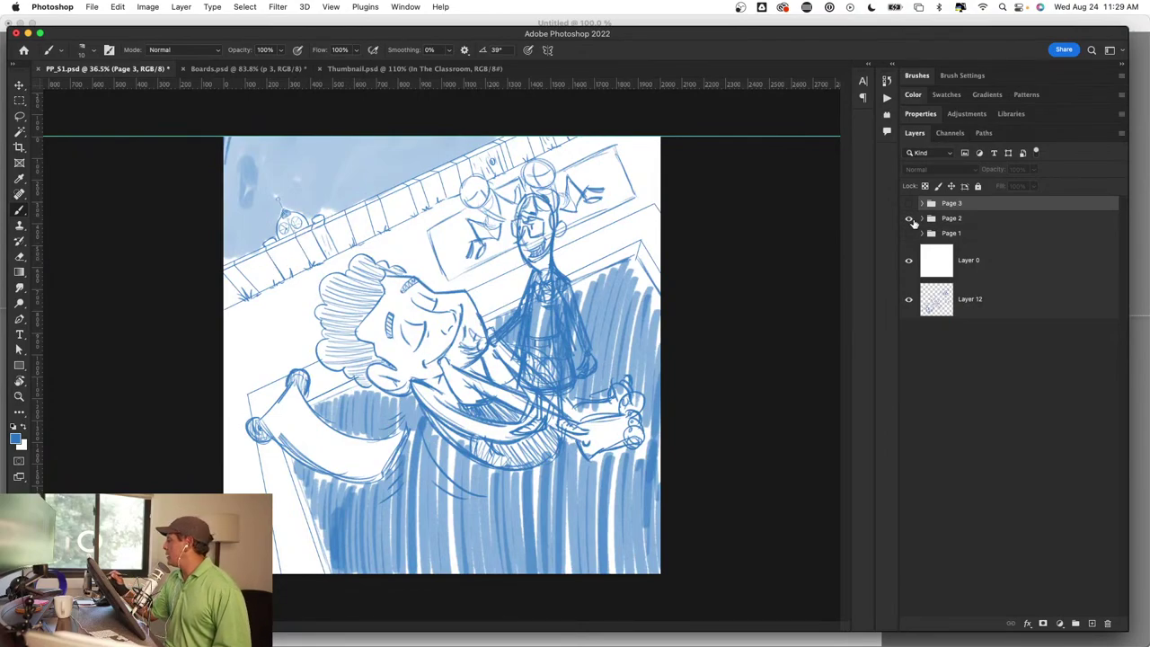
click(920, 218)
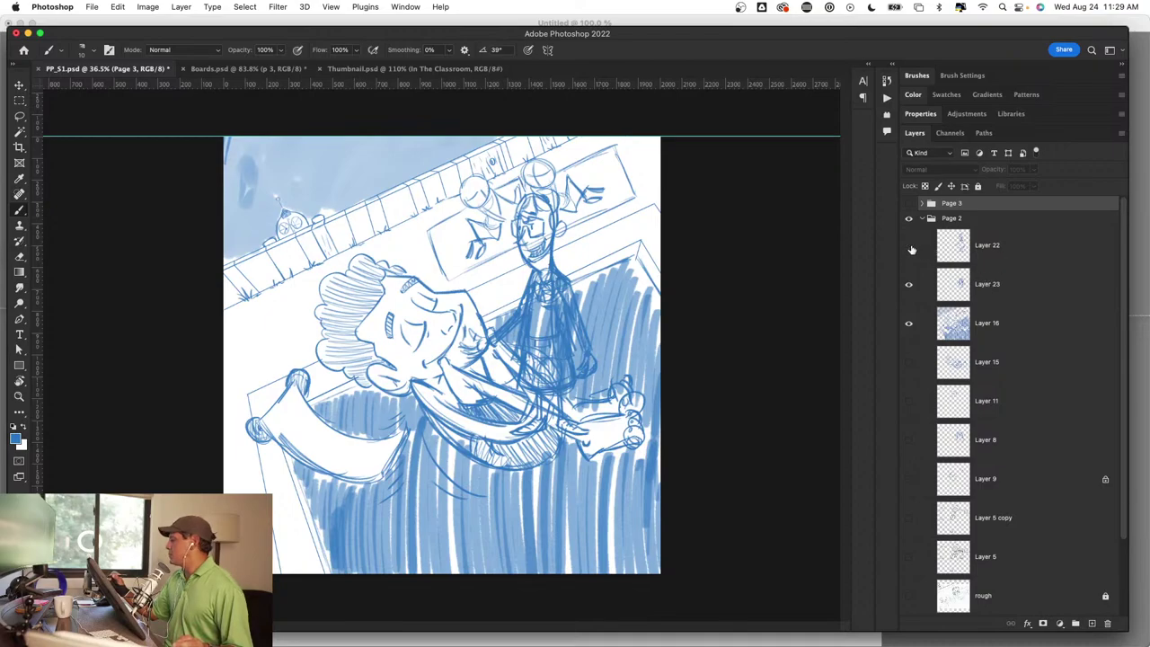
Step: Delete Layer 22 and Layer 23, collapse Page 2, hide it and show Page 3
click(909, 246)
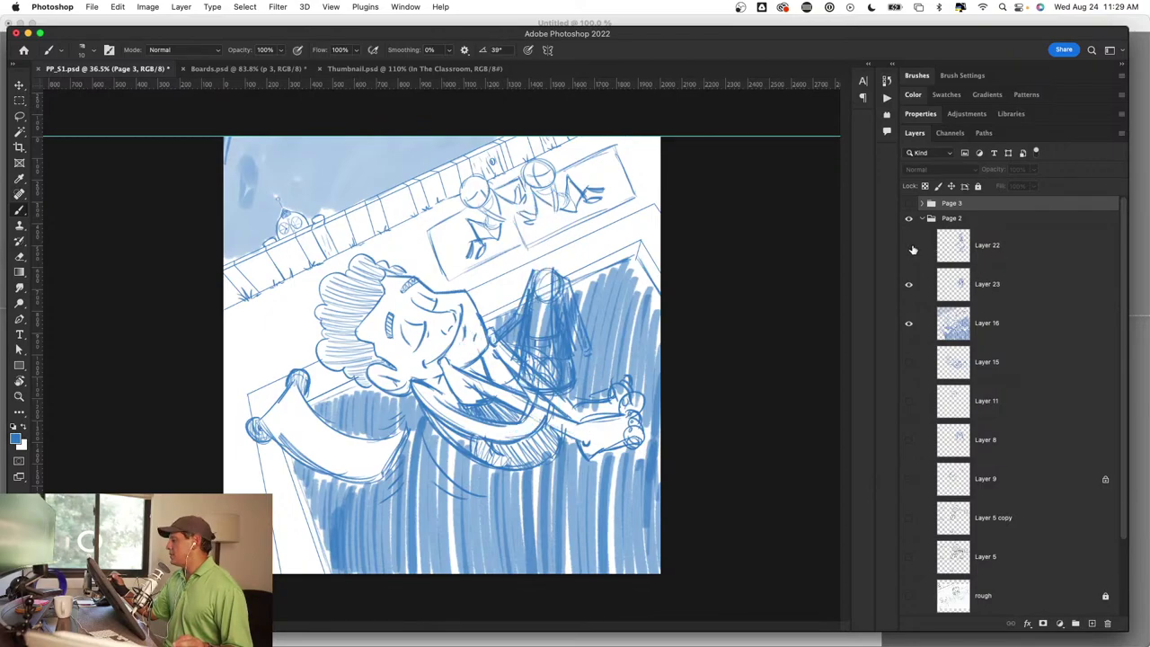
click(1008, 247)
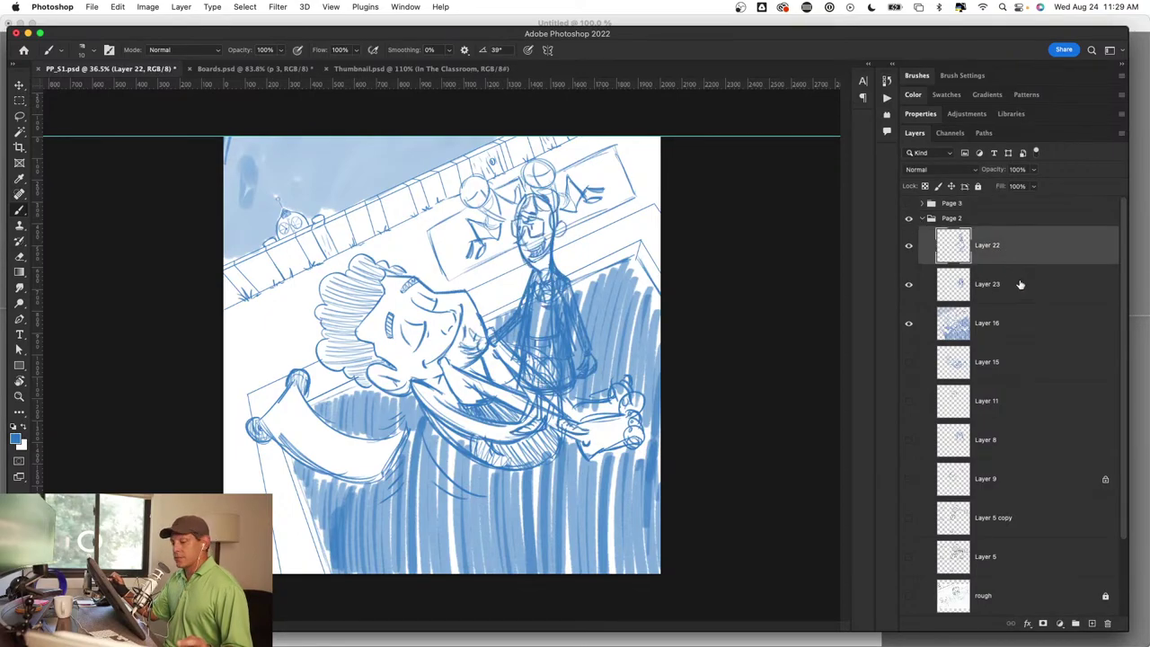
click(908, 285)
click(908, 285)
click(908, 285)
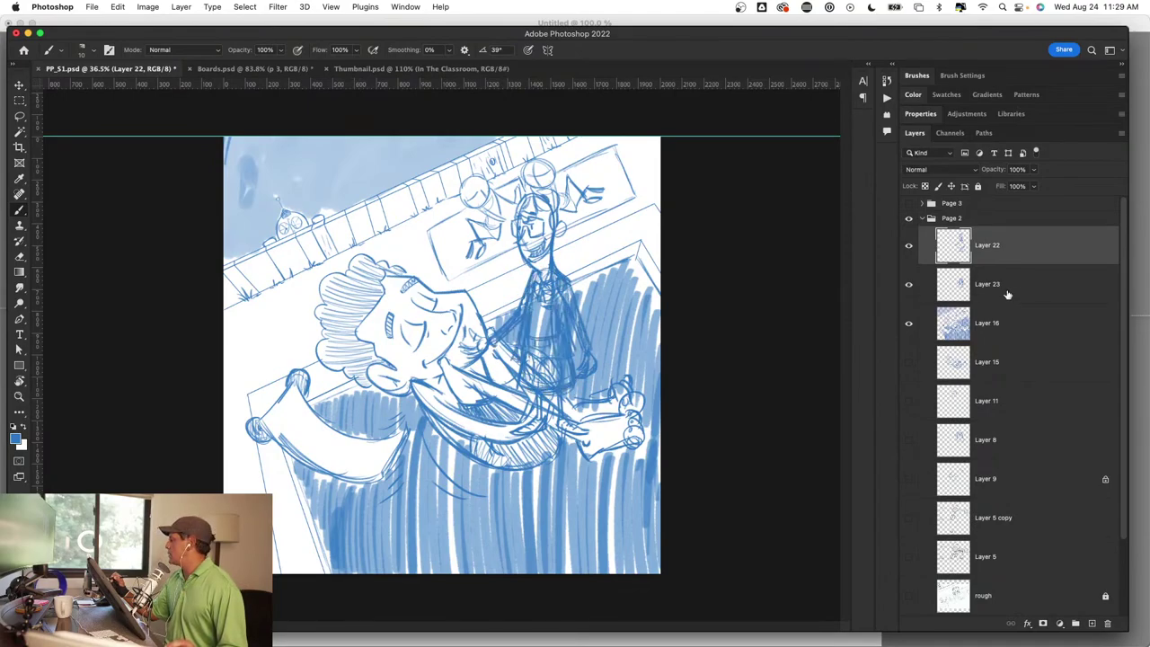
shift+click(1022, 290)
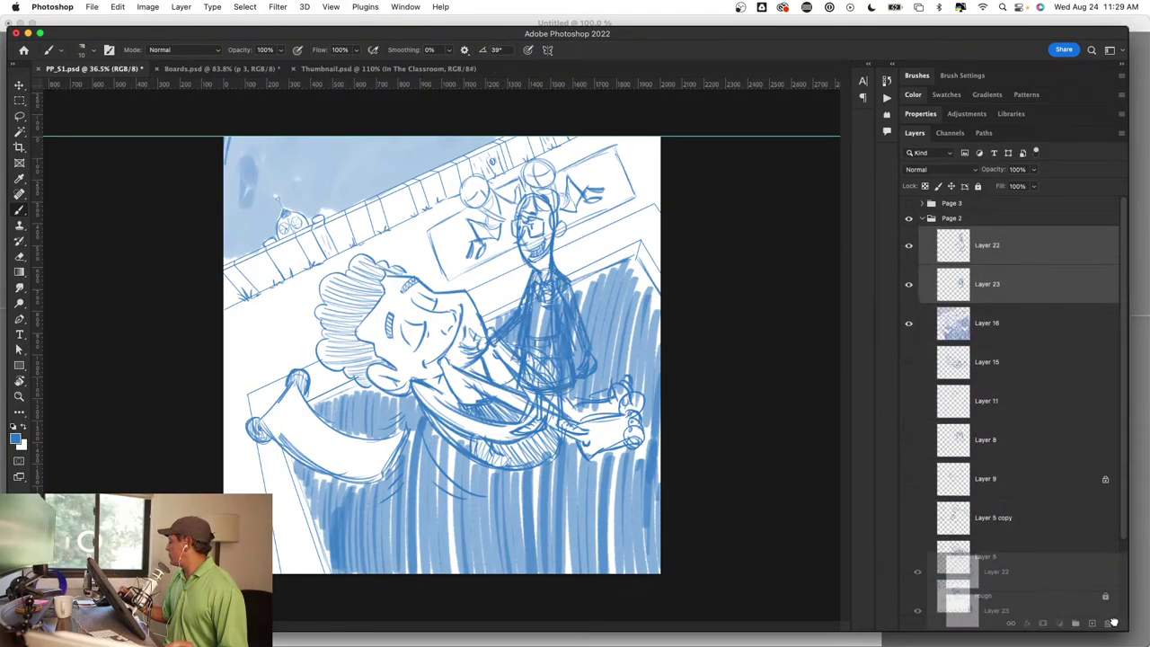
drag(1038, 293, 1106, 622)
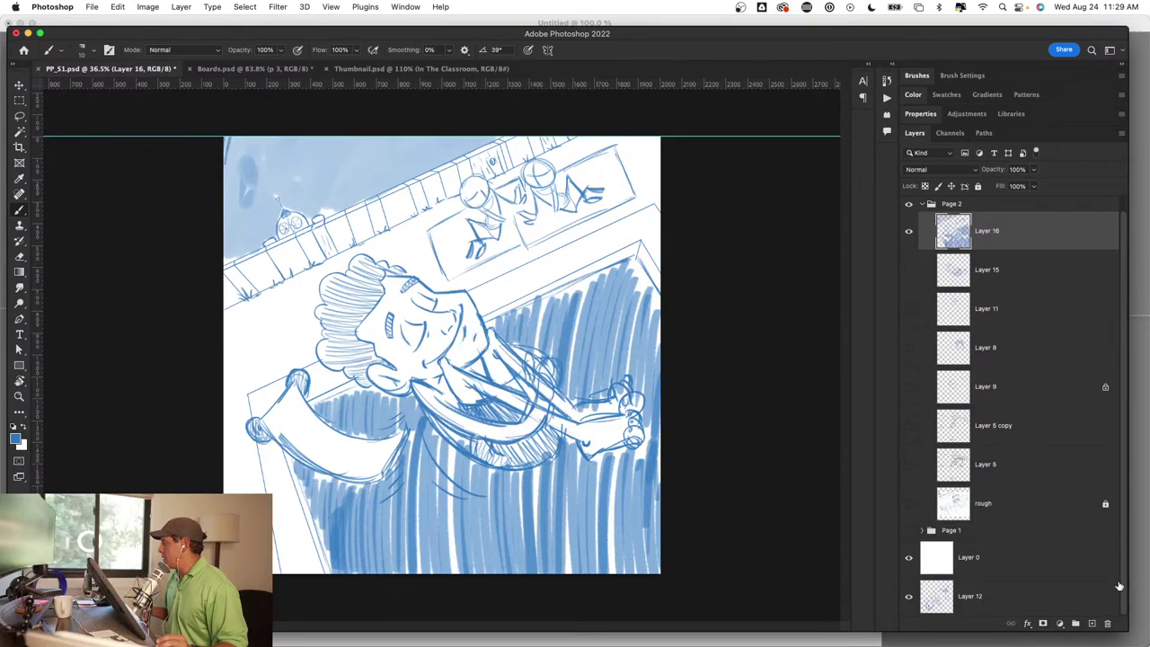
click(928, 204)
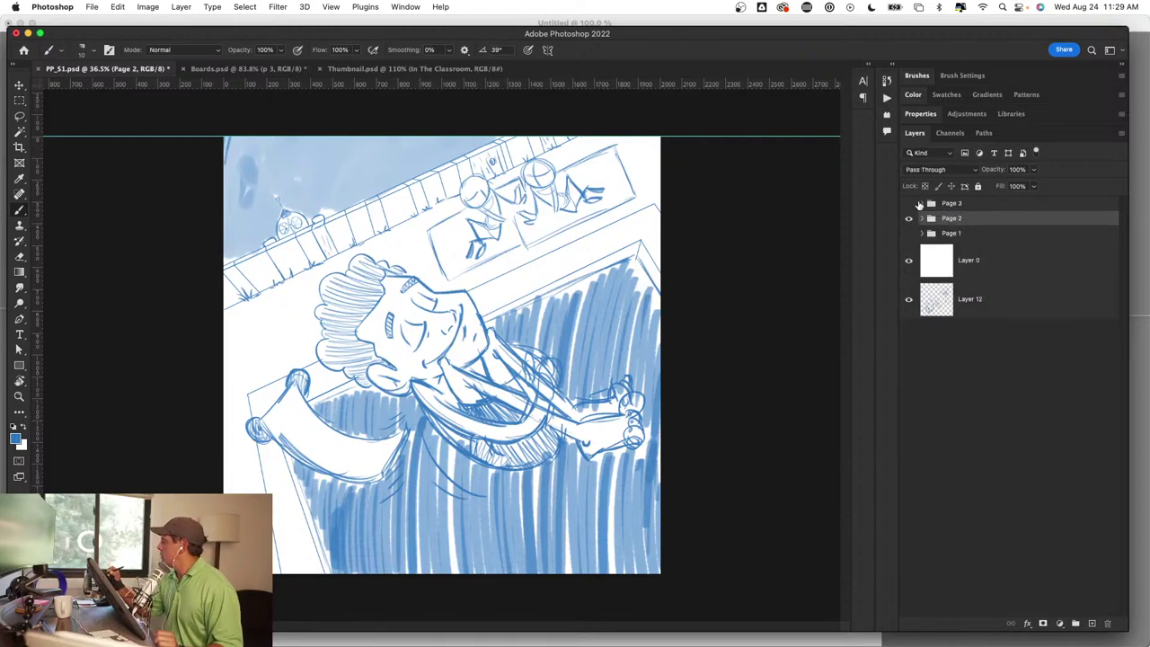
click(908, 219)
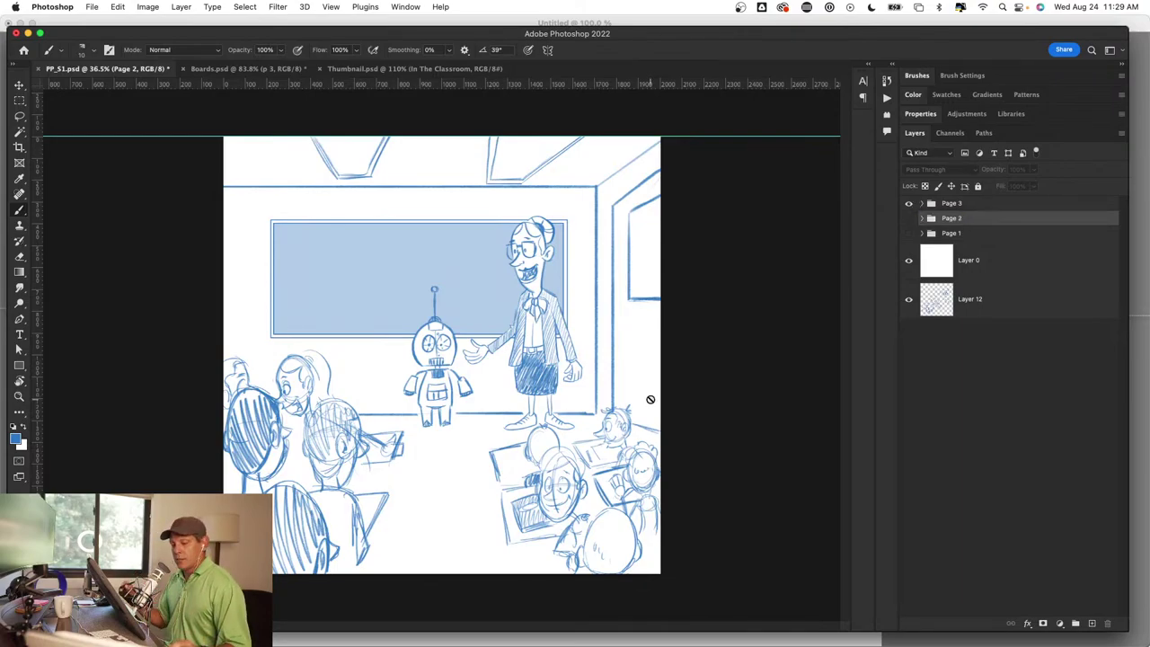
Step: Lasso the small right-hand student's head on the sketch layer and scale it to about 133%
key(z)
drag(644, 422, 679, 427)
key(b)
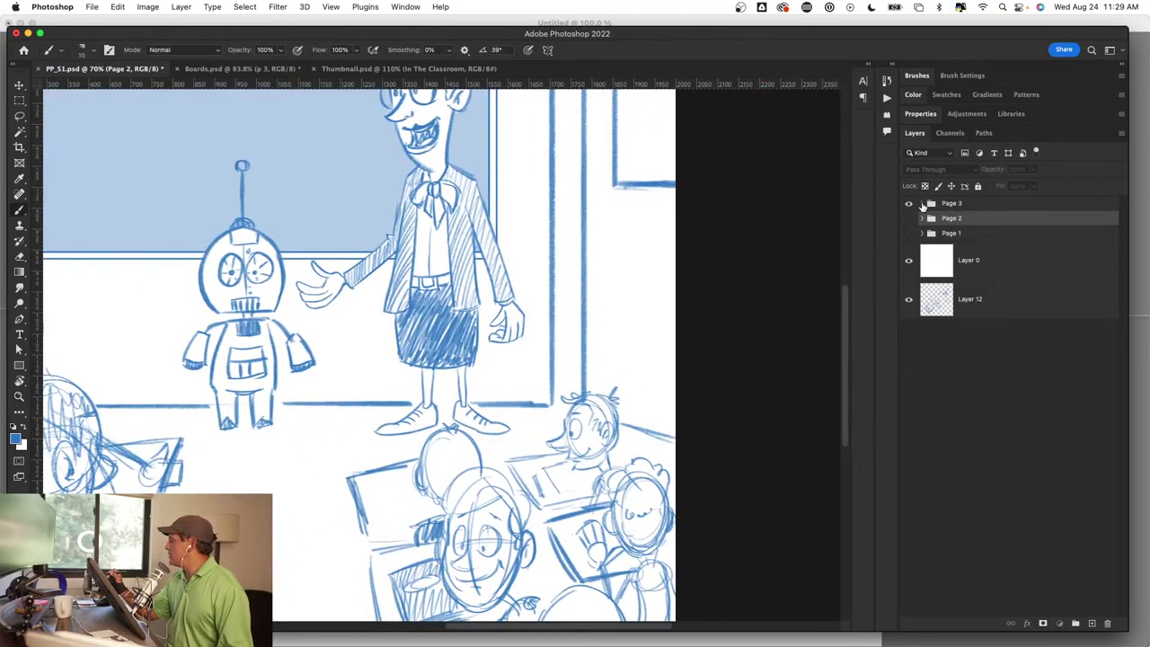
click(921, 204)
key(l)
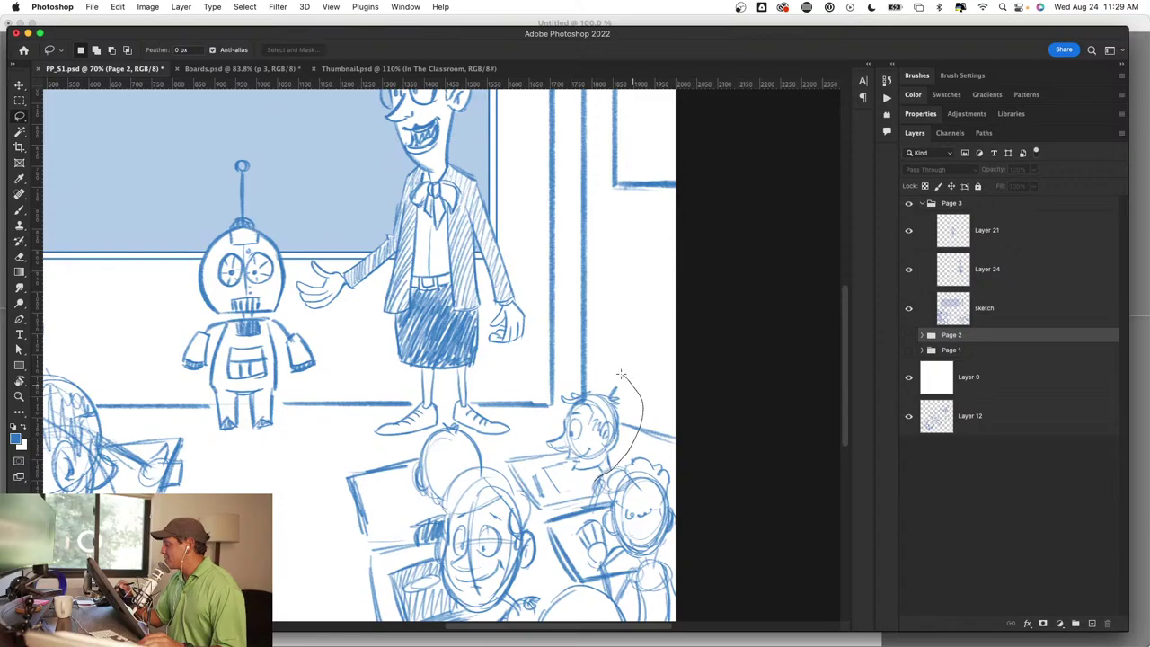
drag(545, 429, 597, 478)
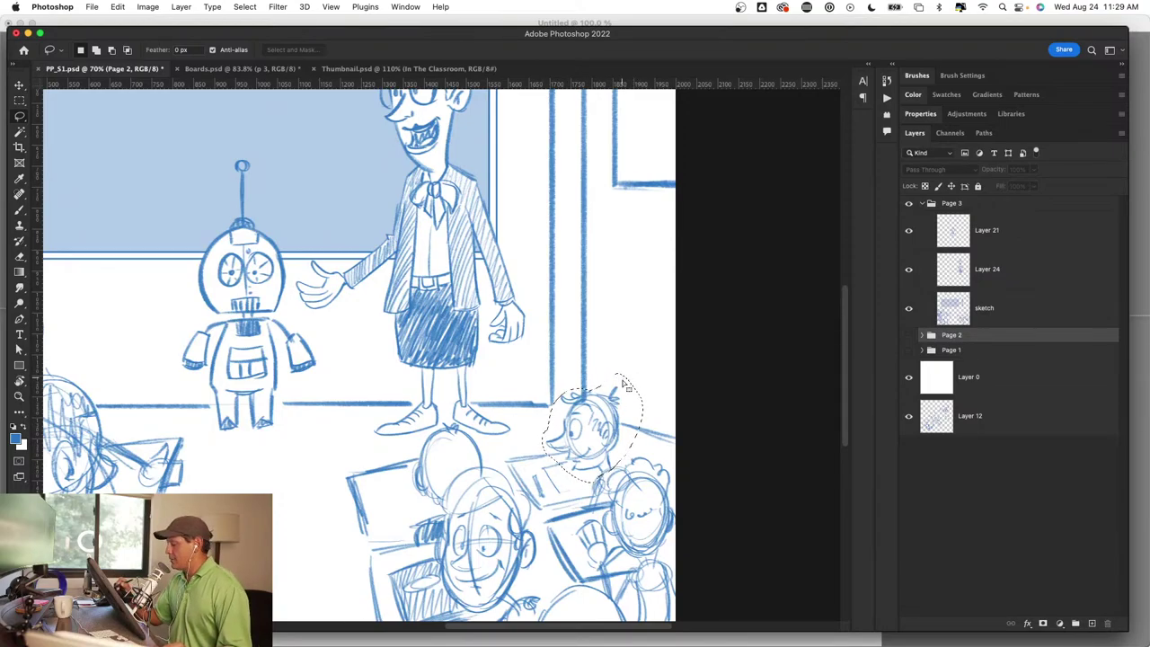
click(1013, 308)
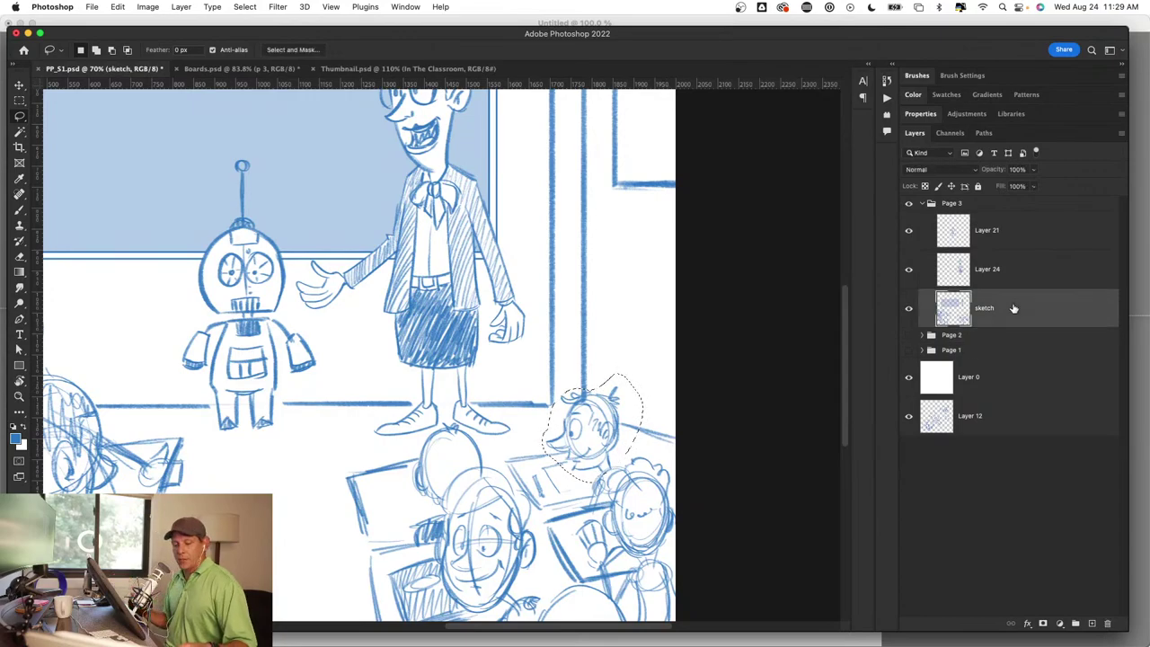
key(super+t)
drag(644, 373, 677, 337)
drag(633, 429, 626, 415)
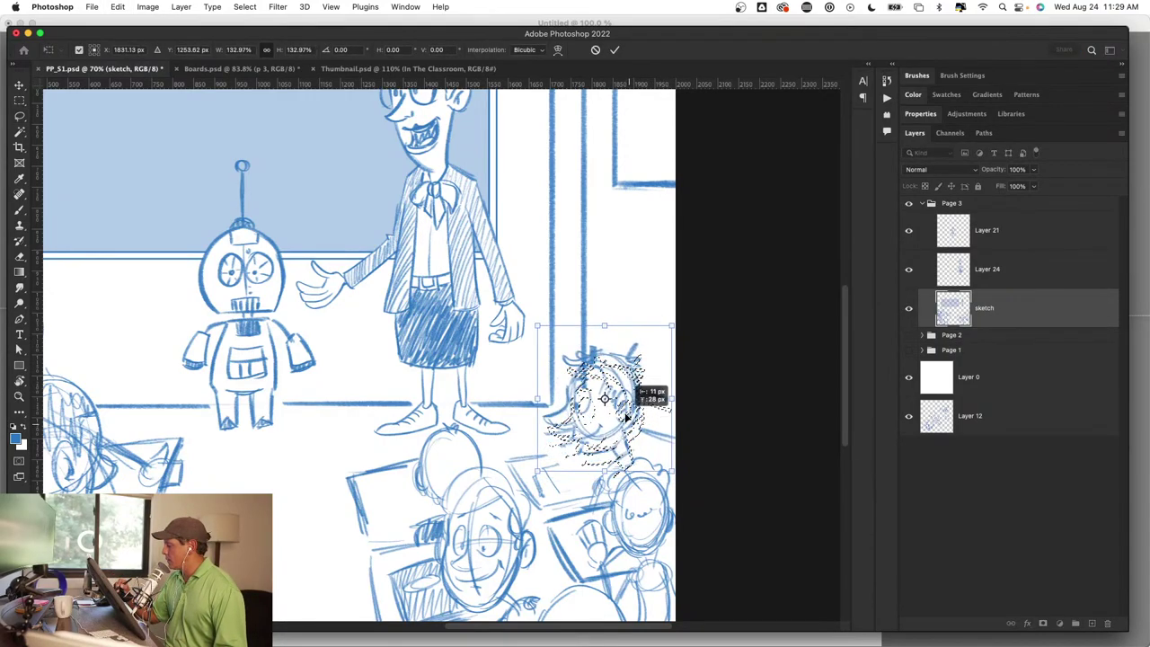
key(Return)
key(super+d)
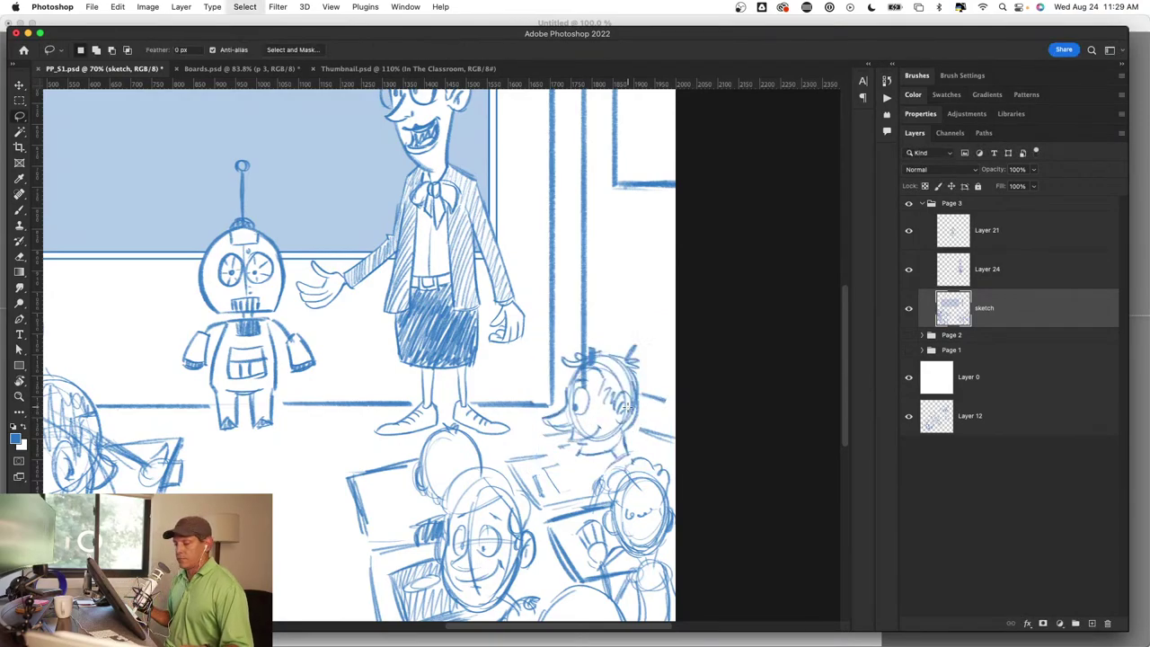
Step: Erase and redraw the enlarged student's hair, eye and smile
key(z)
drag(626, 406, 531, 486)
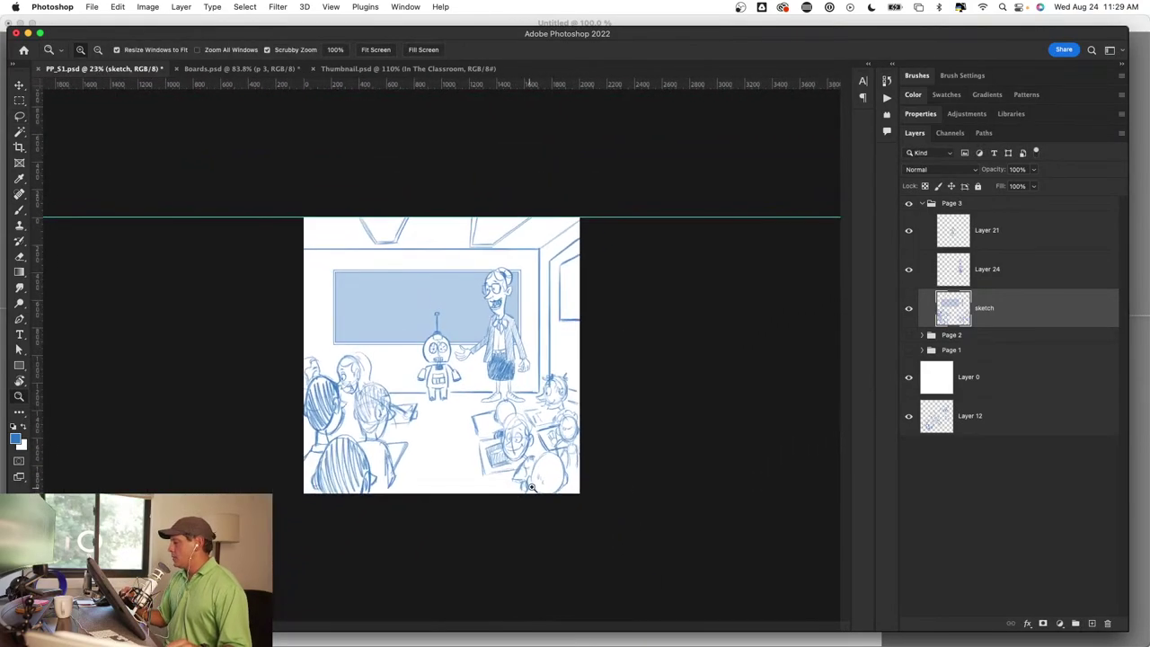
drag(539, 388, 602, 404)
key(l)
drag(521, 365, 551, 365)
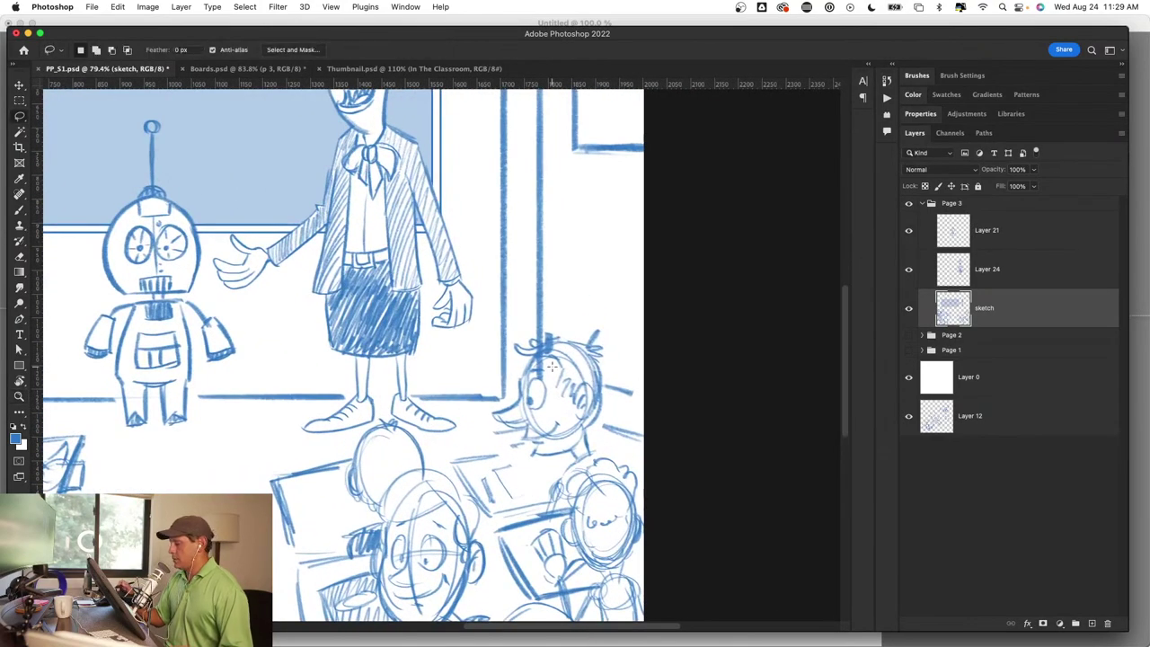
key(e)
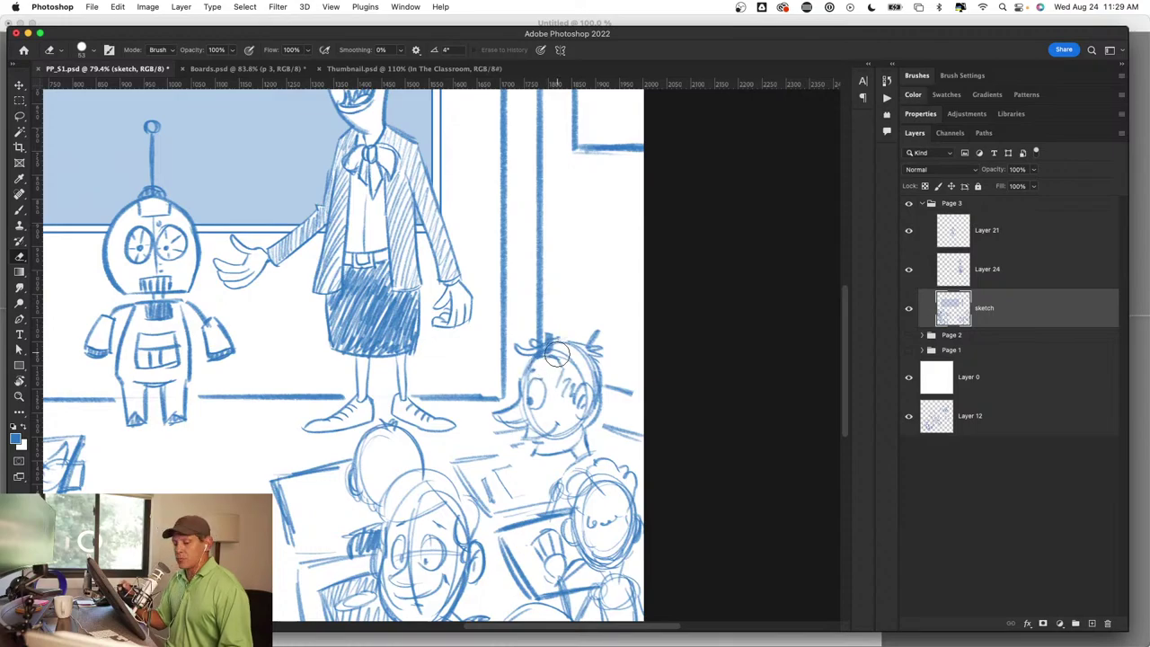
key(b)
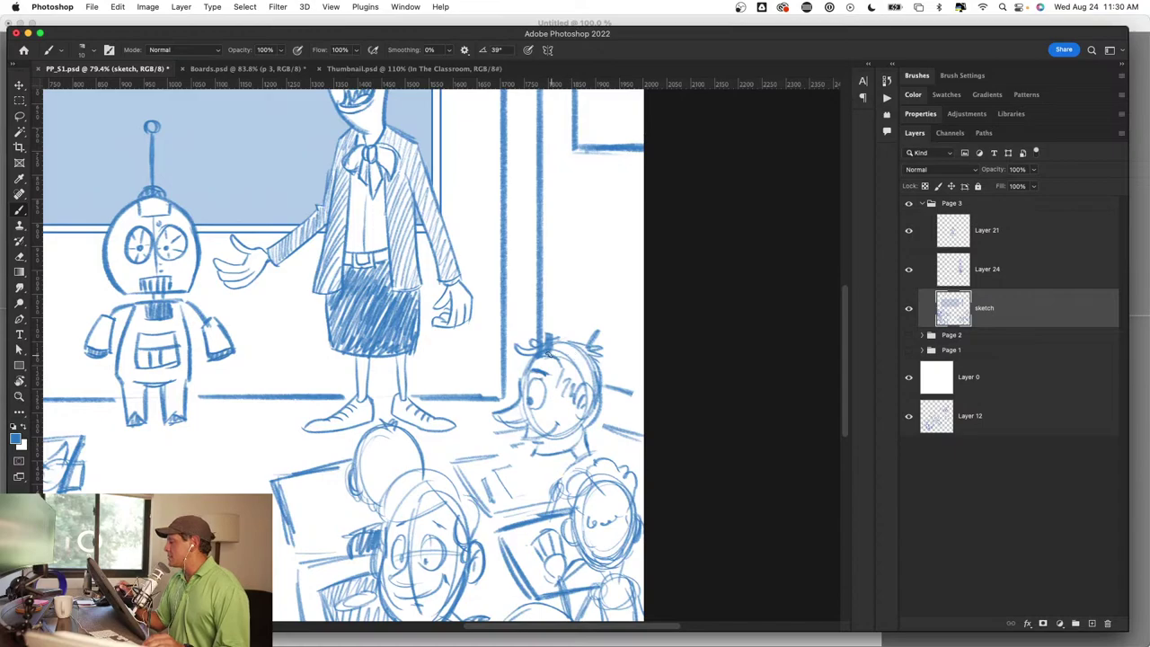
mouse_move(551, 376)
mouse_down()
mouse_move(577, 406)
mouse_move(574, 387)
mouse_move(608, 369)
mouse_move(584, 456)
mouse_up()
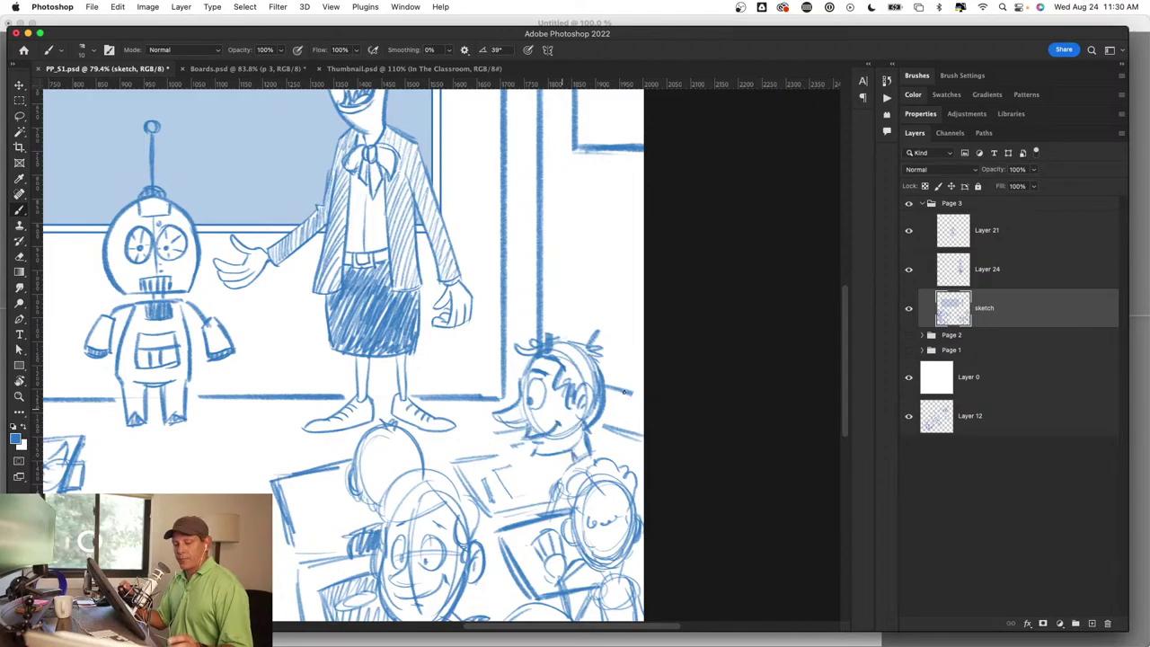
key(z)
mouse_move(556, 436)
mouse_down()
mouse_move(521, 431)
mouse_move(569, 425)
mouse_up()
Step: In Boards.psd, zoom in on the classroom storyboard panel and pan to the robot panel
key(b)
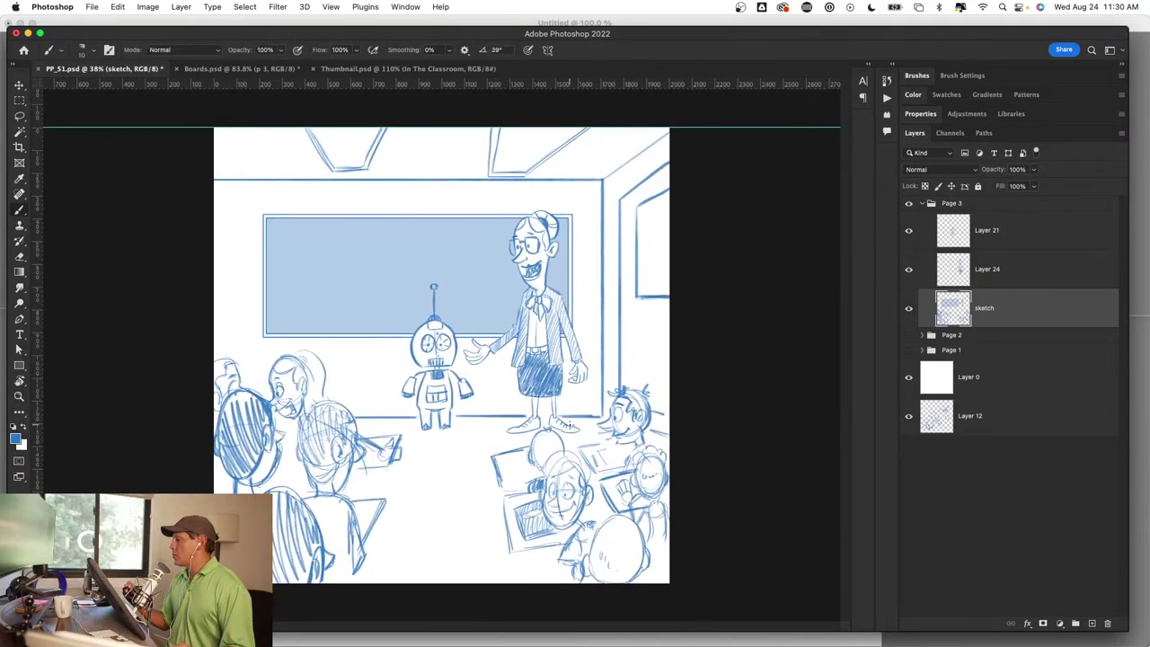
click(240, 69)
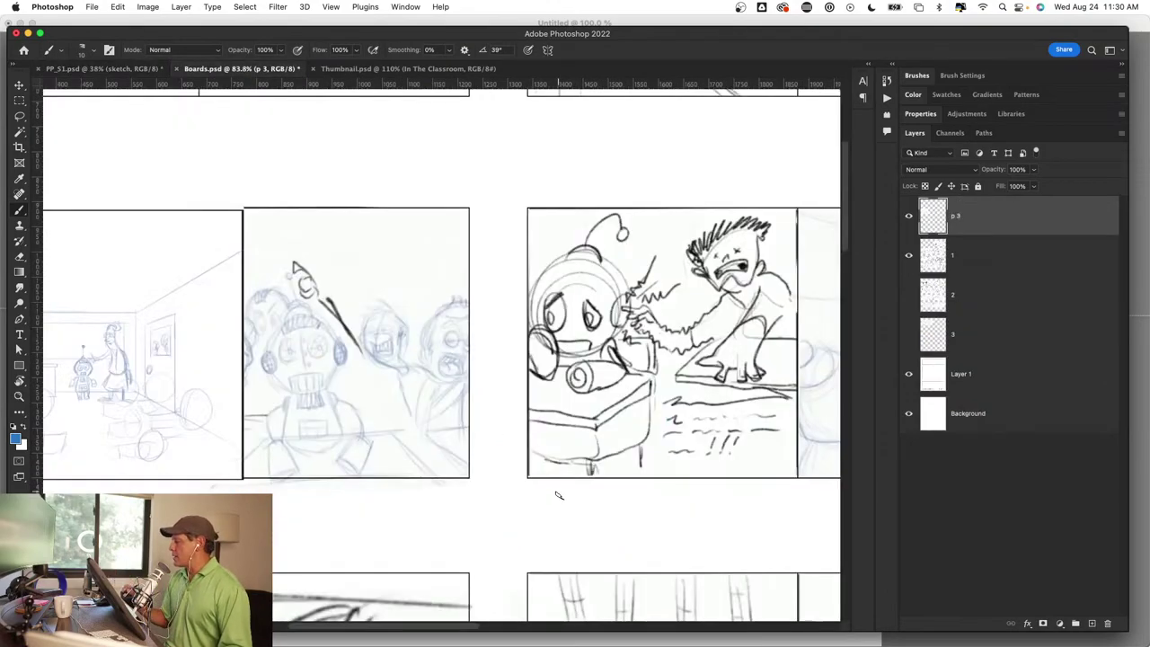
drag(561, 505, 760, 454)
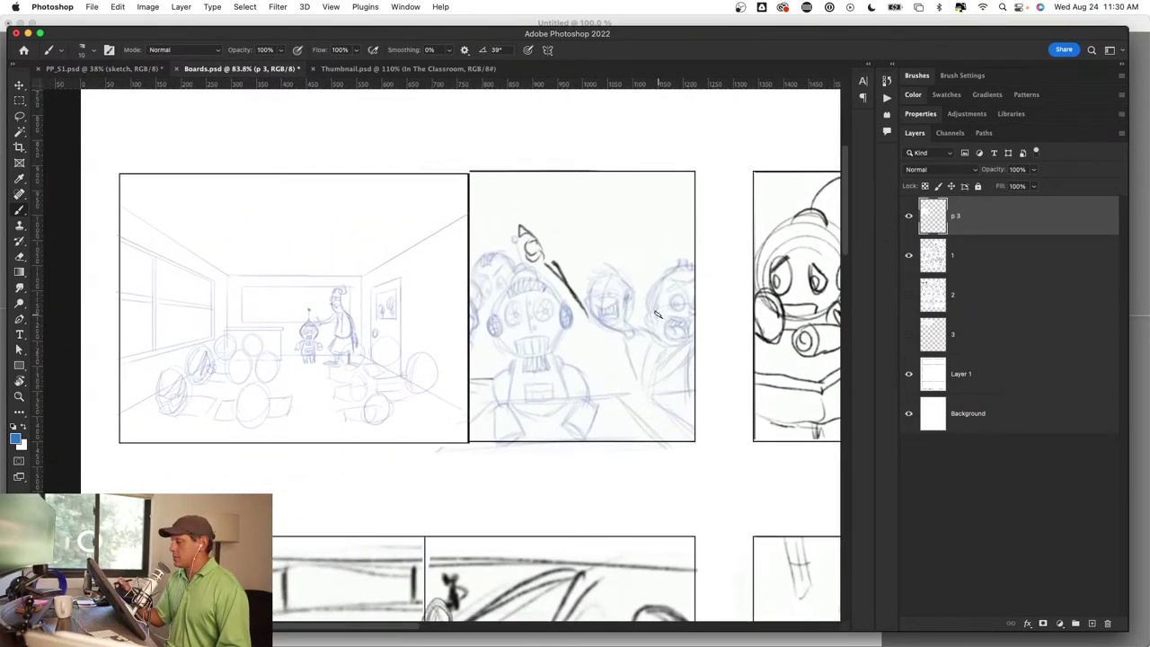
key(z)
click(682, 303)
drag(580, 454, 706, 476)
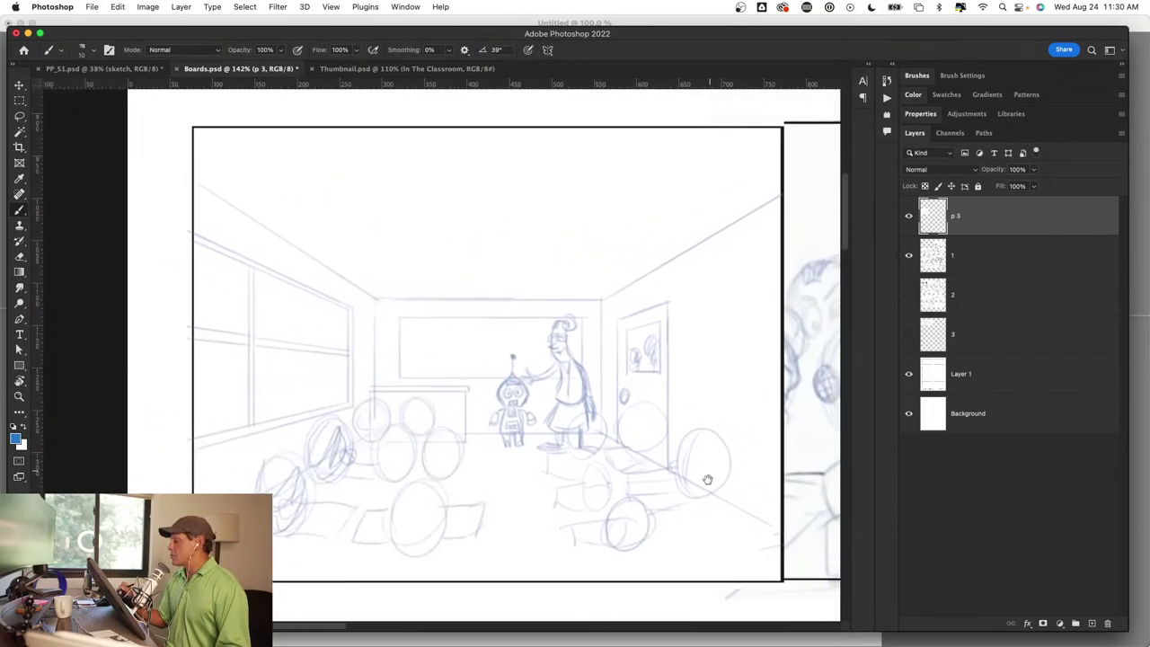
key(b)
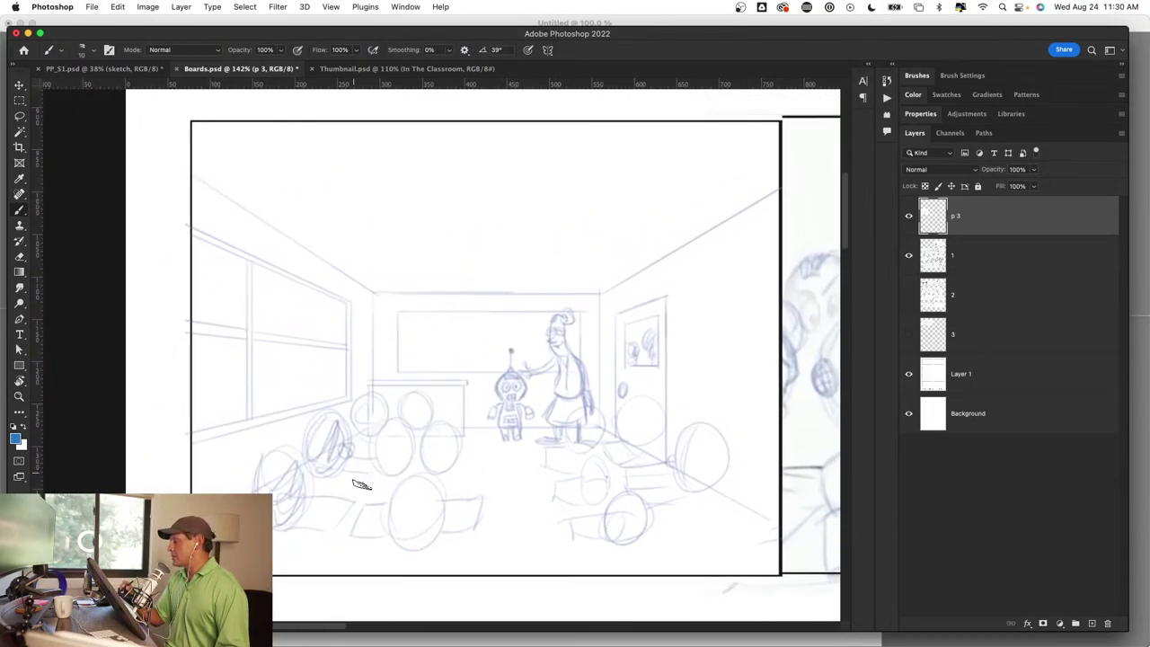
drag(714, 488, 290, 488)
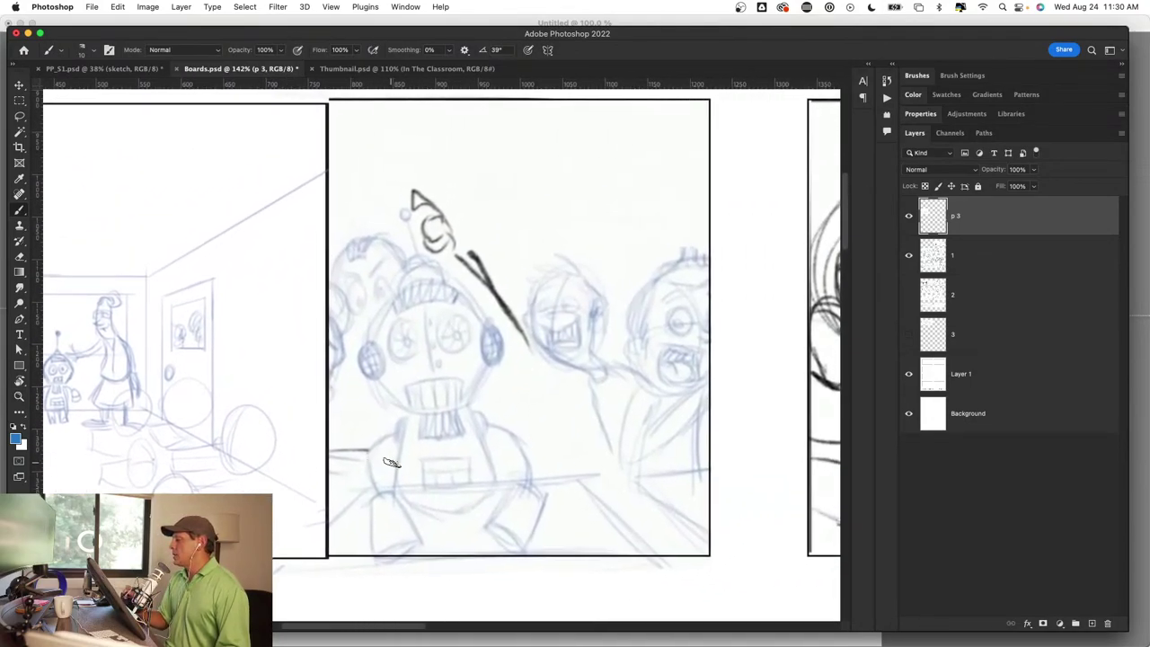
Step: Hide the p 3 layer in Boards, then save the PP_S1.psd classroom sketch
click(908, 215)
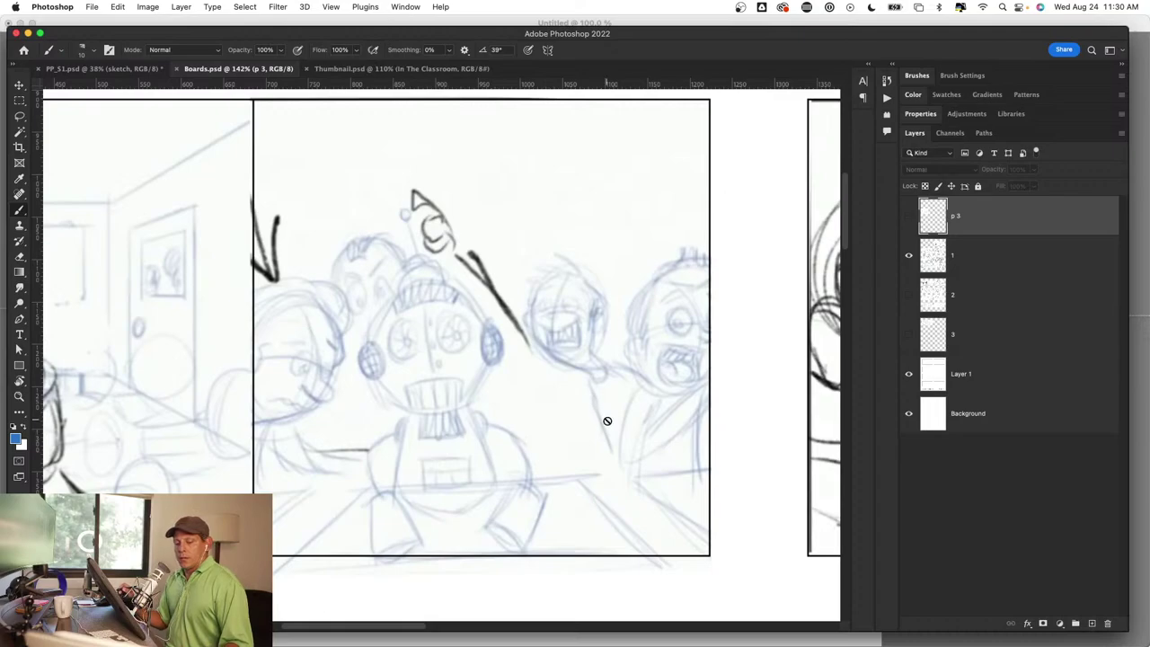
scroll(607, 421, down, 5)
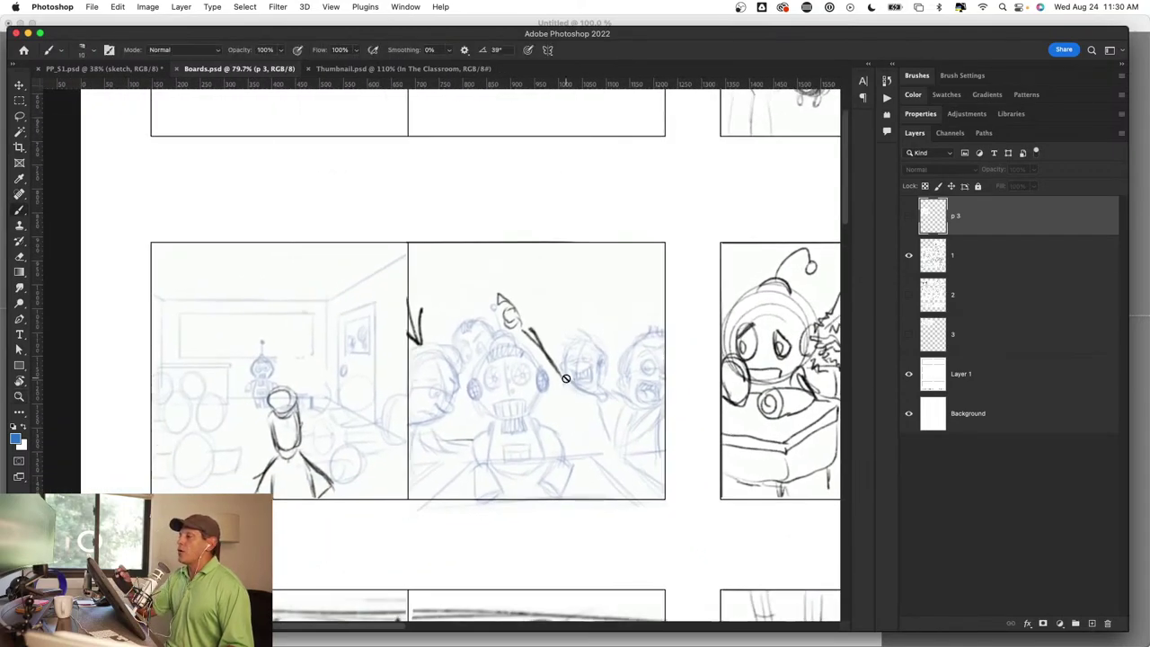
click(108, 69)
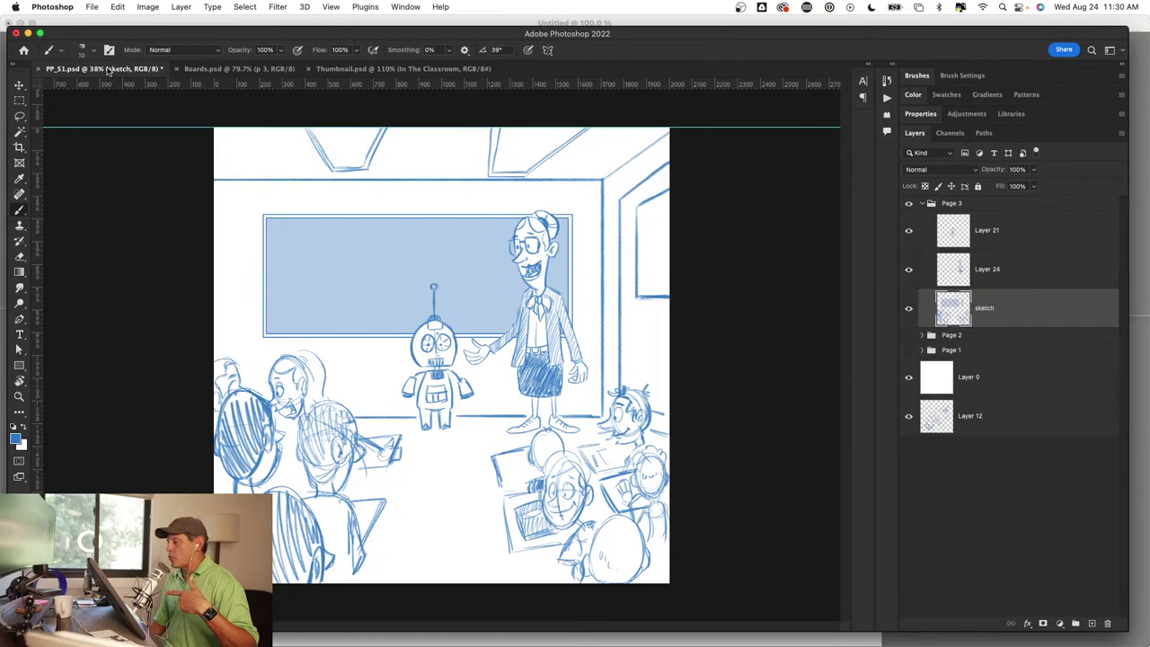
key(ctrl+s)
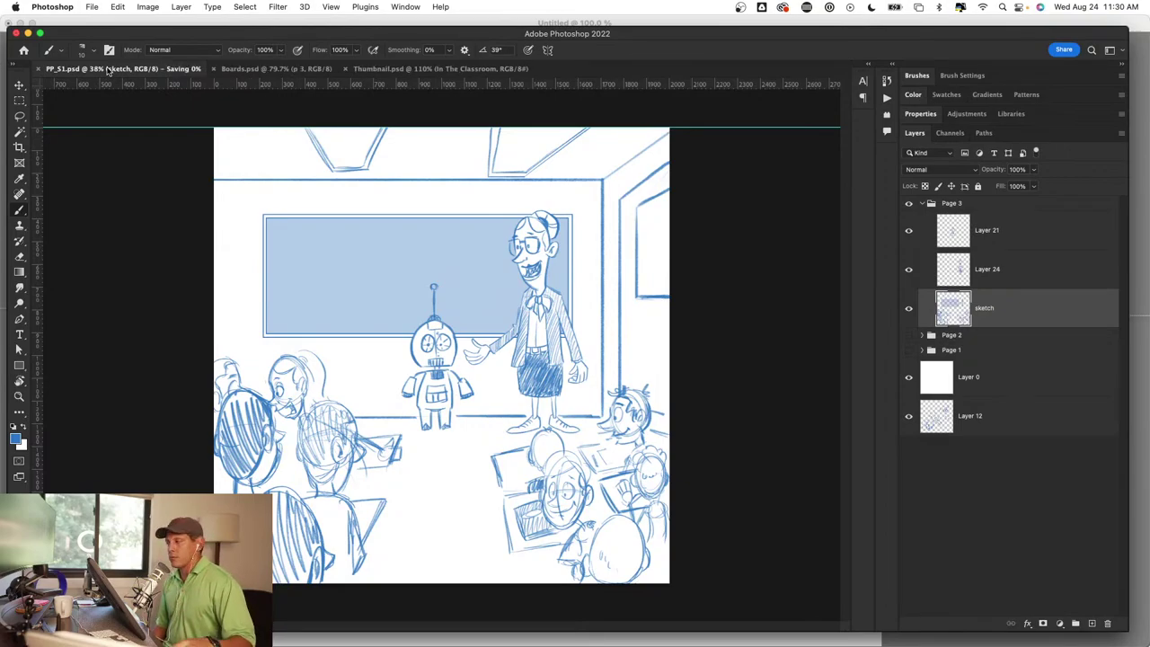